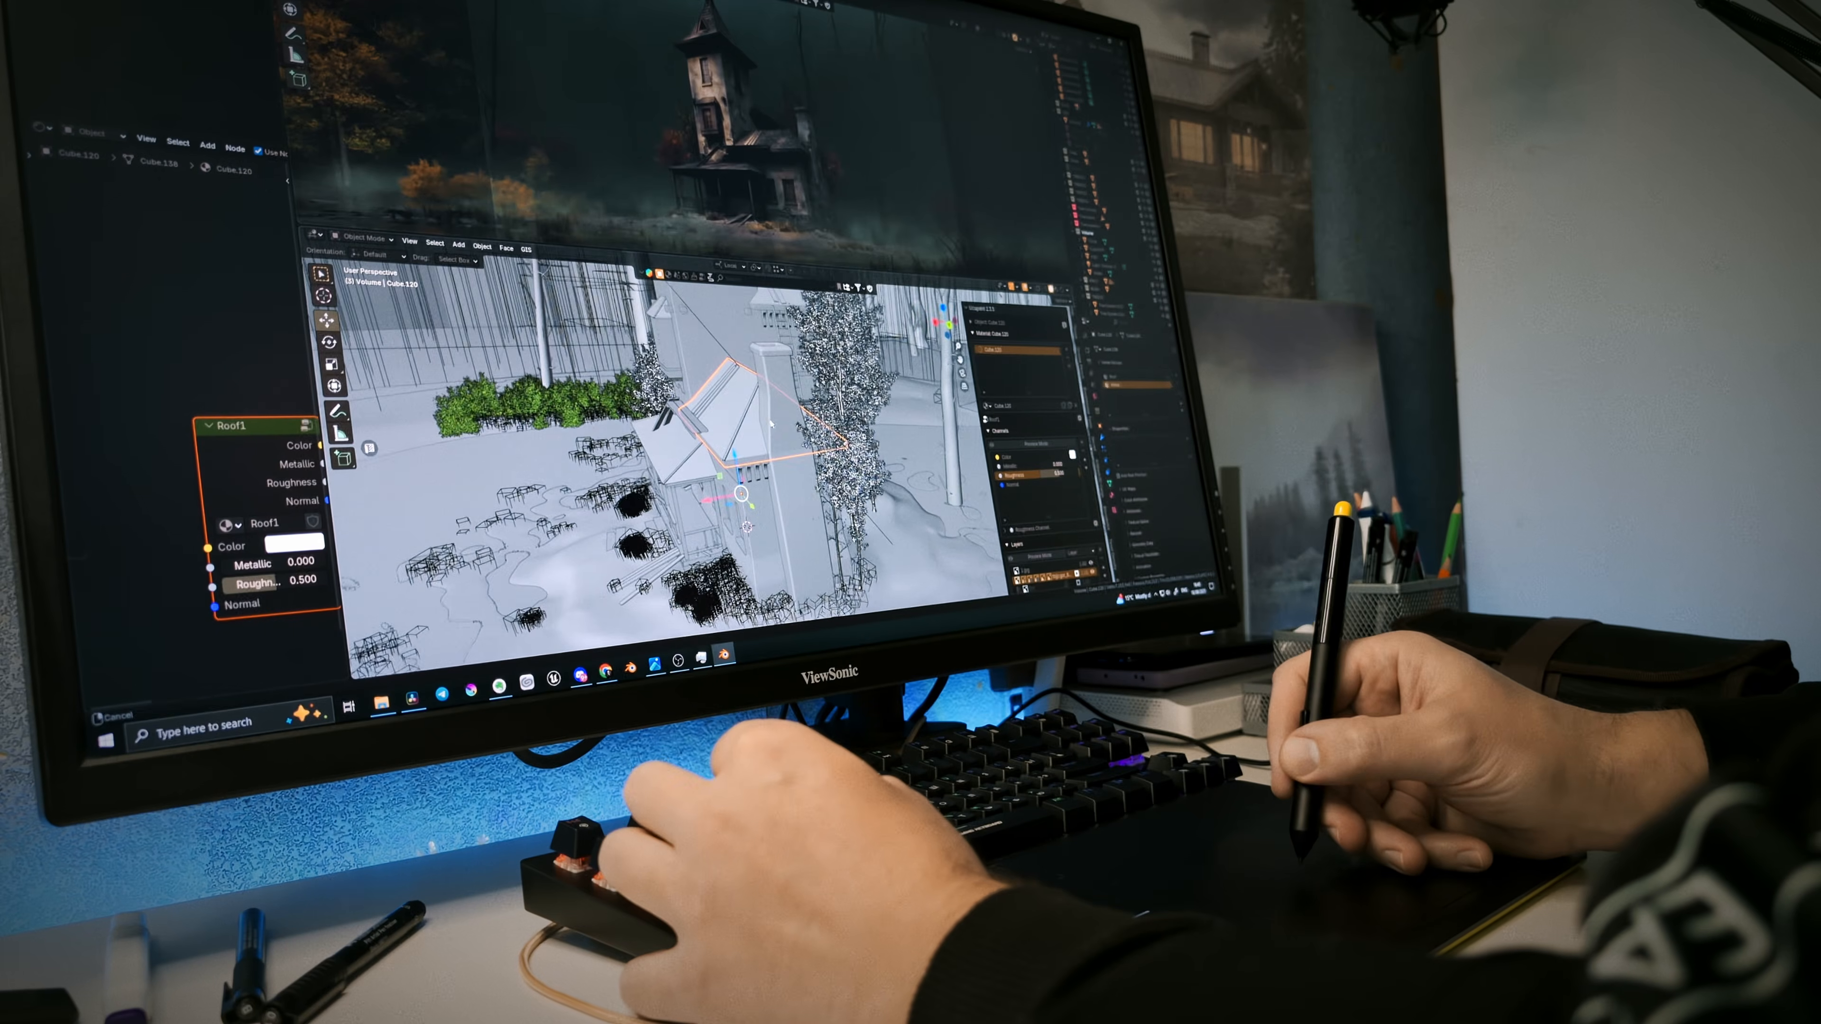
# Add a cube mesh to the scene.
pyautogui.moveTo(771, 424); pyautogui.dragTo(740, 474, button='middle')
pyautogui.click(775, 418)
pyautogui.hotkey('shift', 'a')
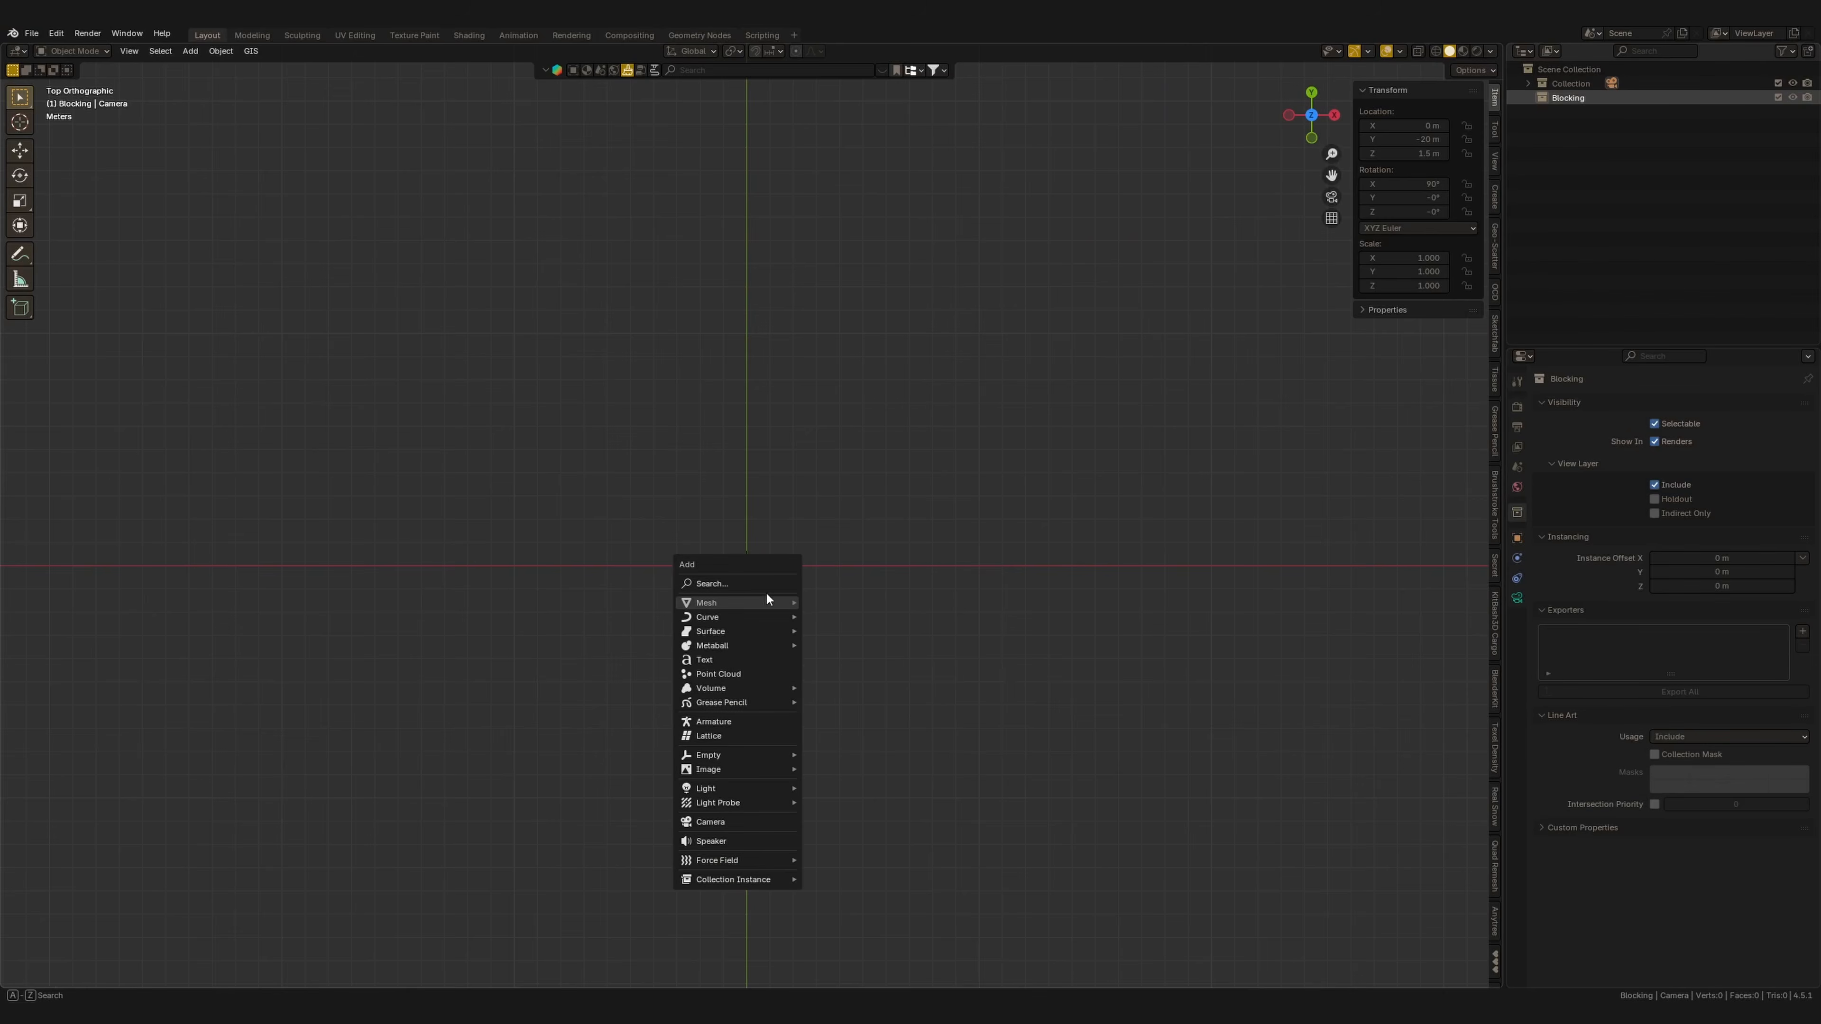
pyautogui.click(831, 619)
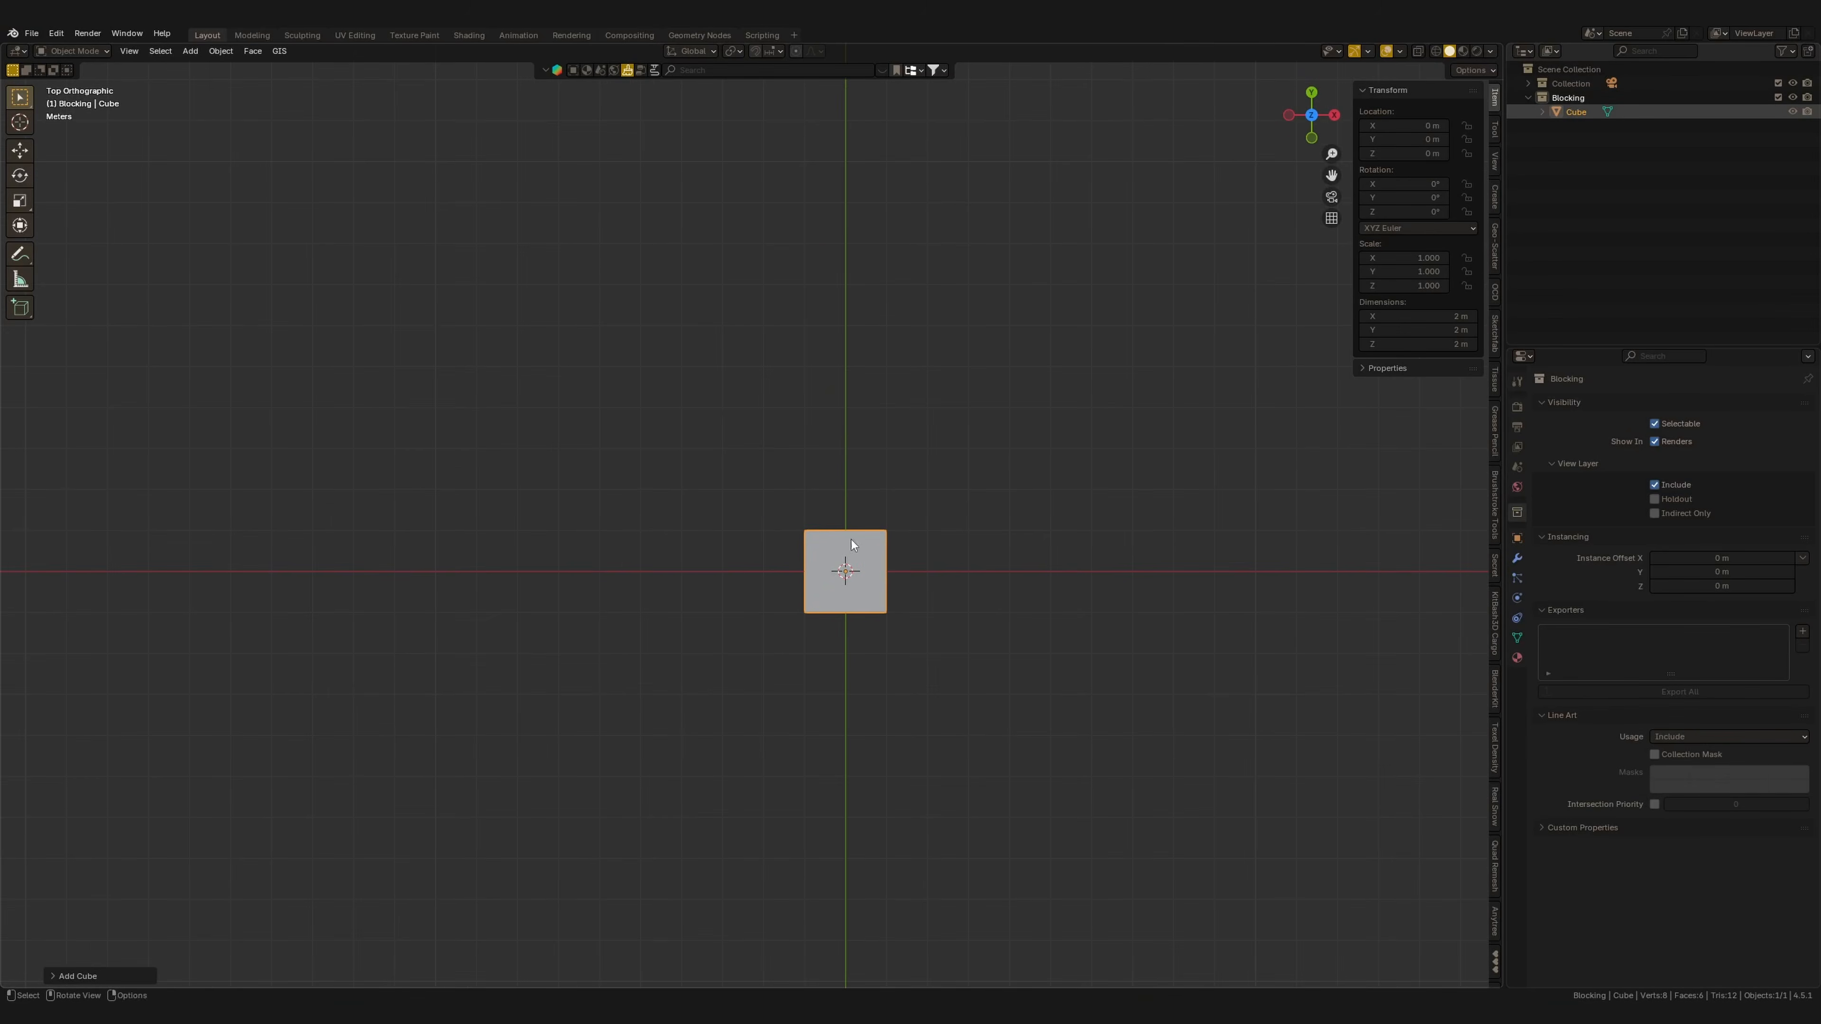
# Set the cube's Z location to 3 m in its transform properties.
pyautogui.moveTo(789, 525); pyautogui.dragTo(825, 501, button='middle')
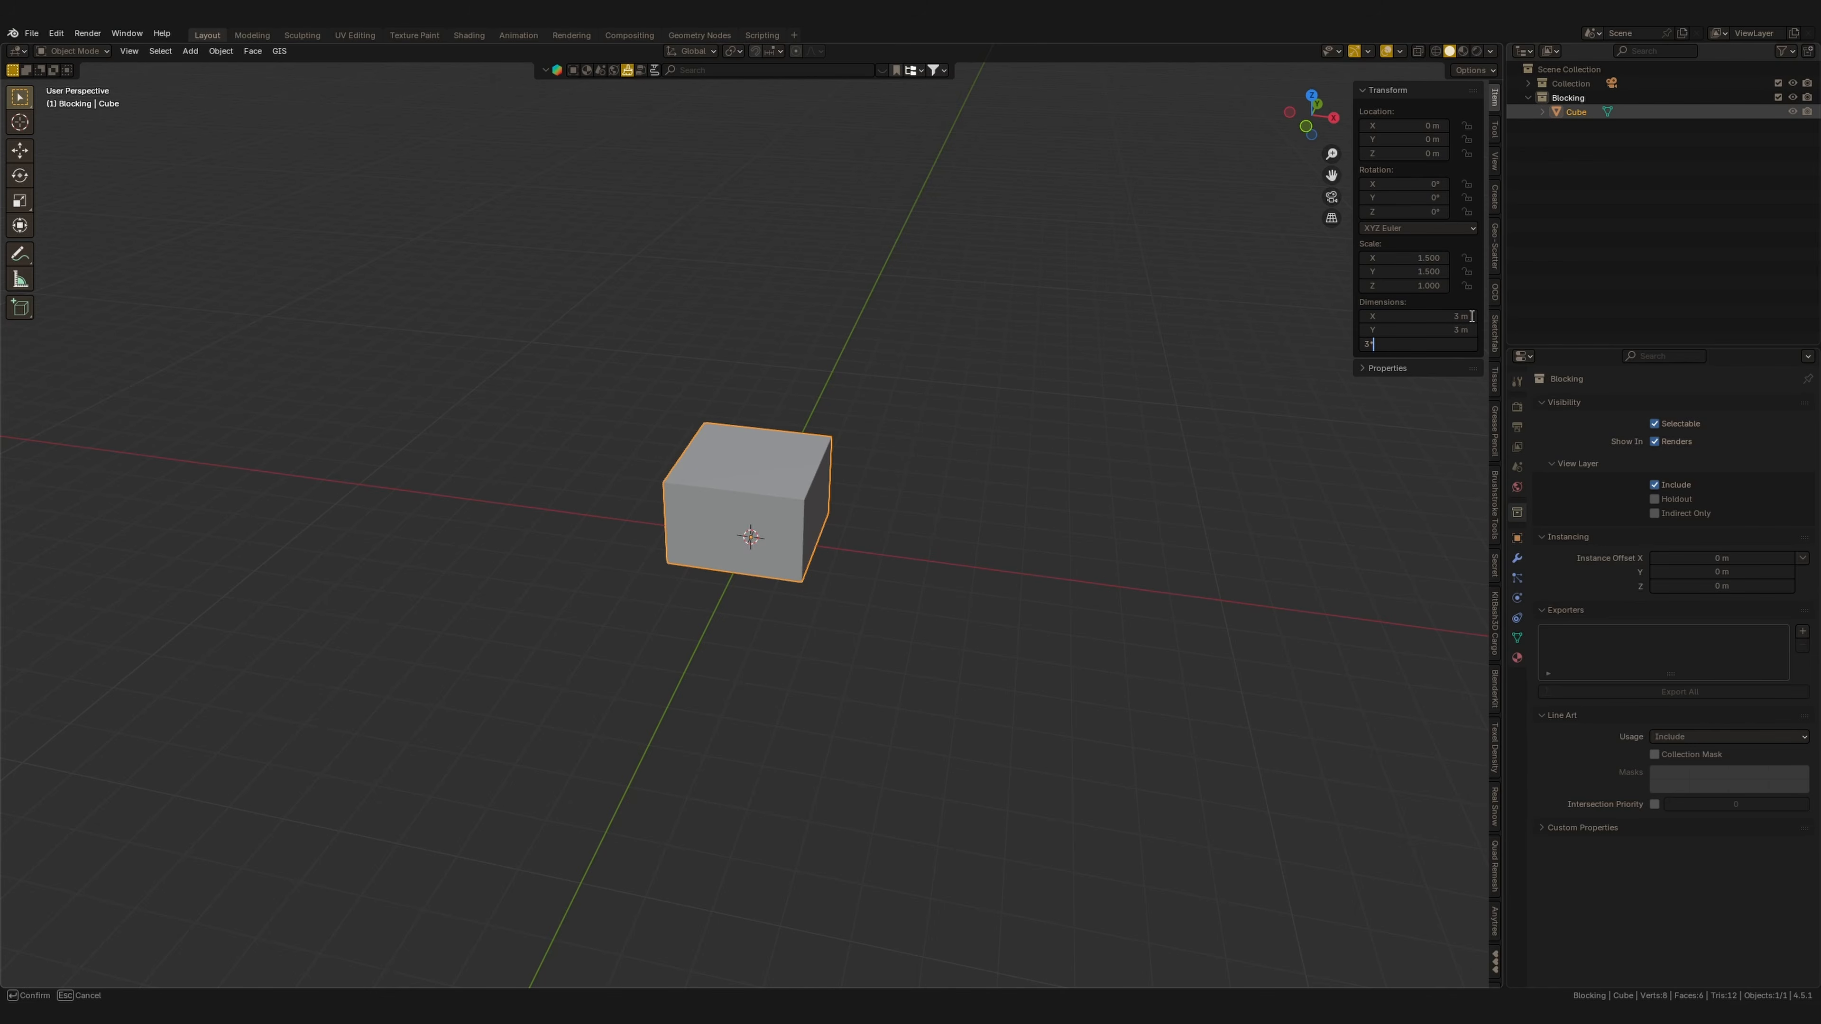
pyautogui.write('3*')
pyautogui.press('Return')
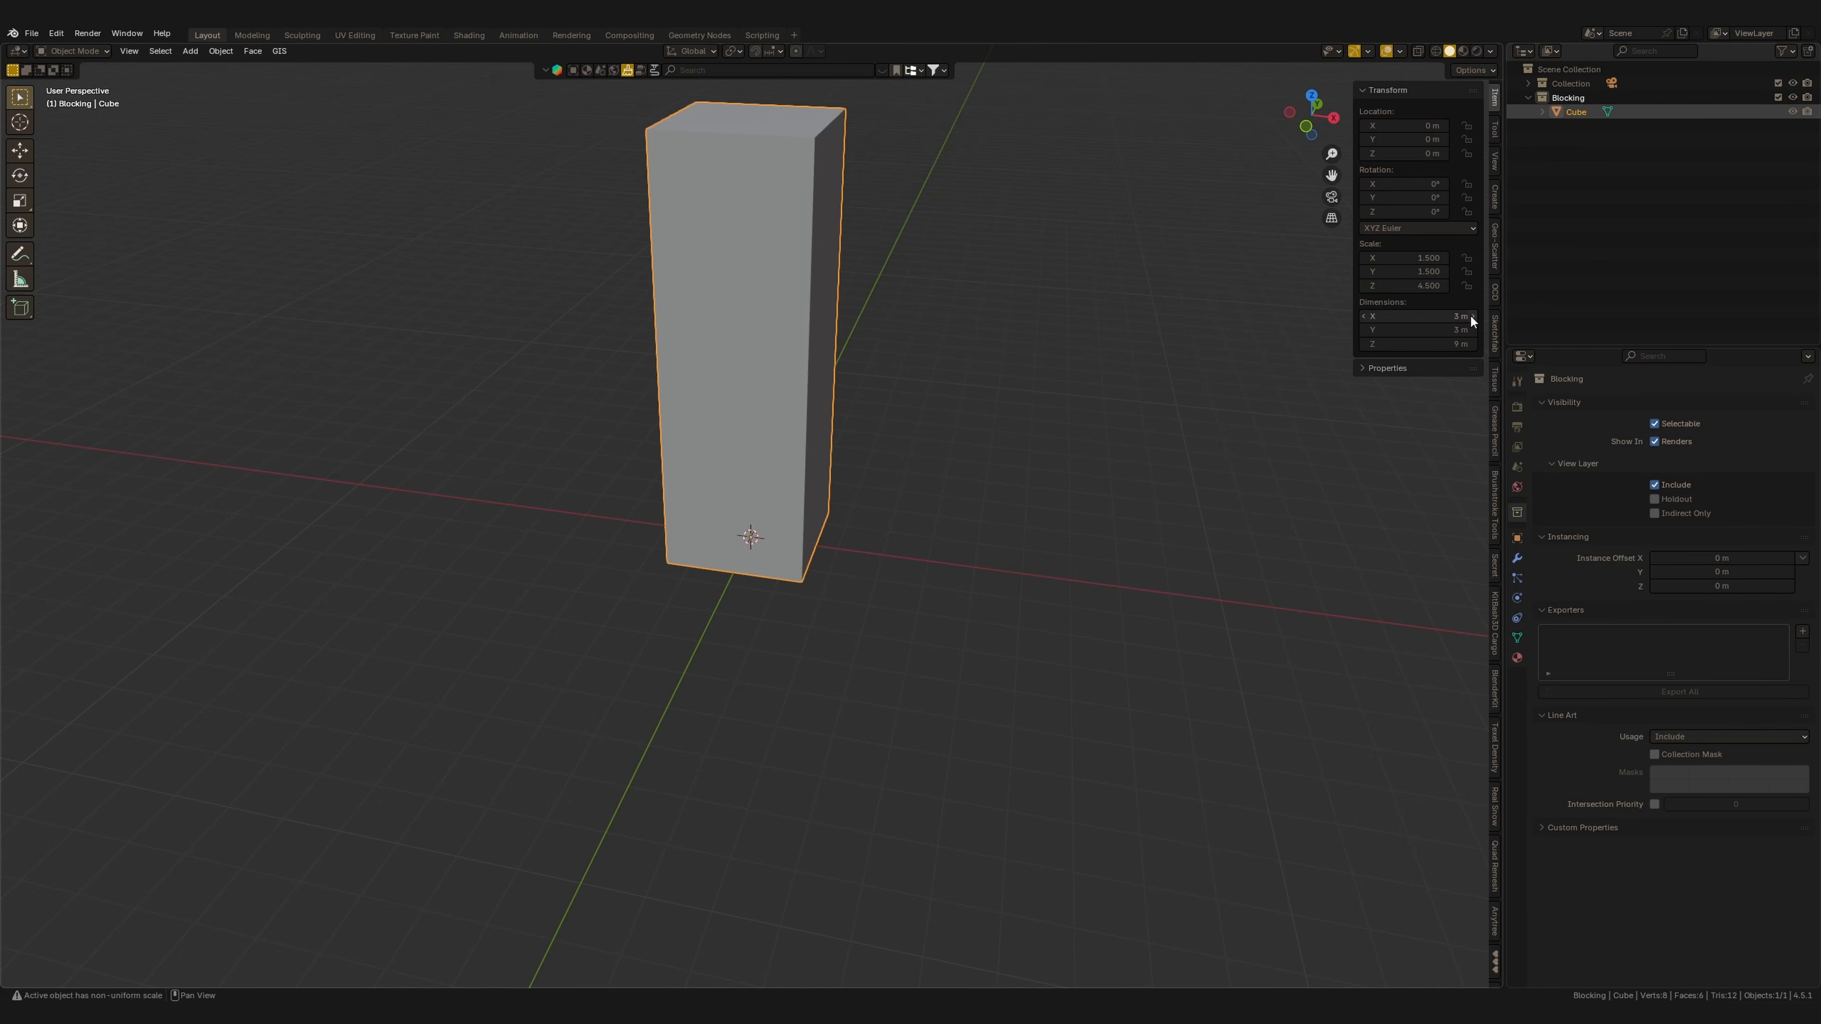
# Enter Edit Mode and add two horizontal loop cuts around the tall block.
pyautogui.moveTo(1032, 523); pyautogui.dragTo(924, 544, button='middle')
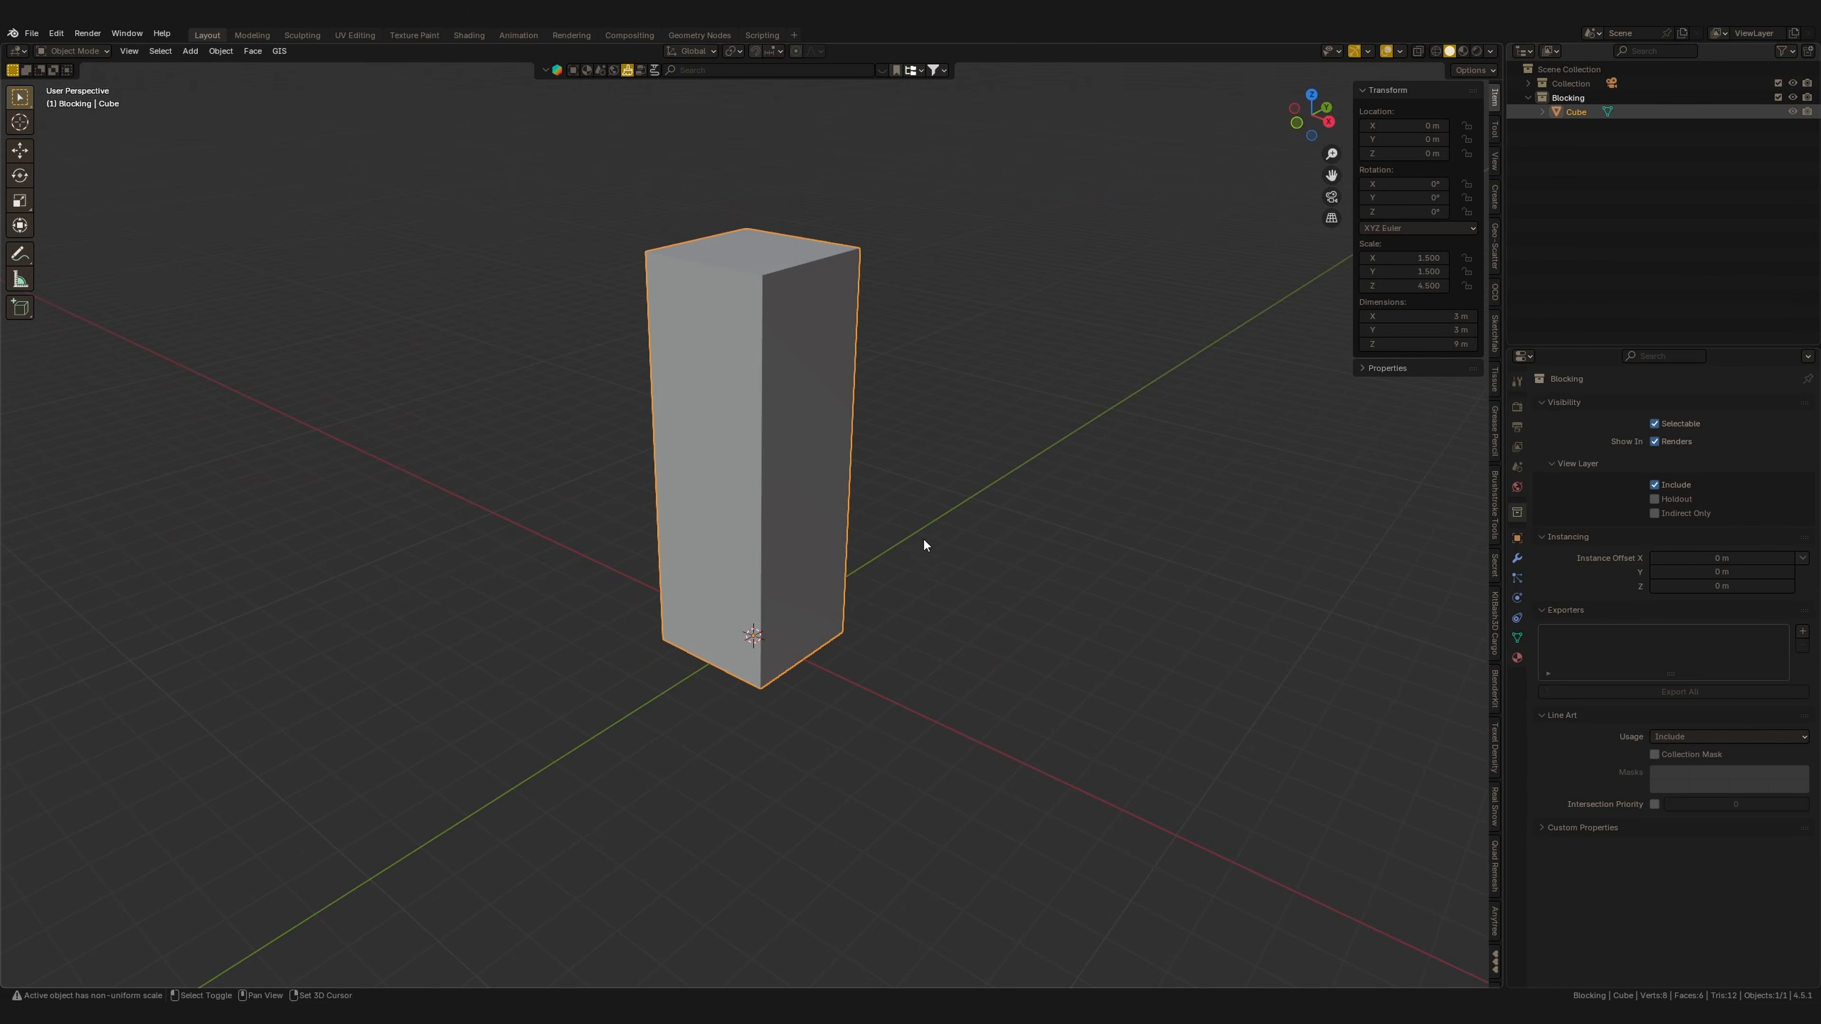
pyautogui.moveTo(875, 654); pyautogui.dragTo(858, 561, button='middle')
pyautogui.press('Tab')
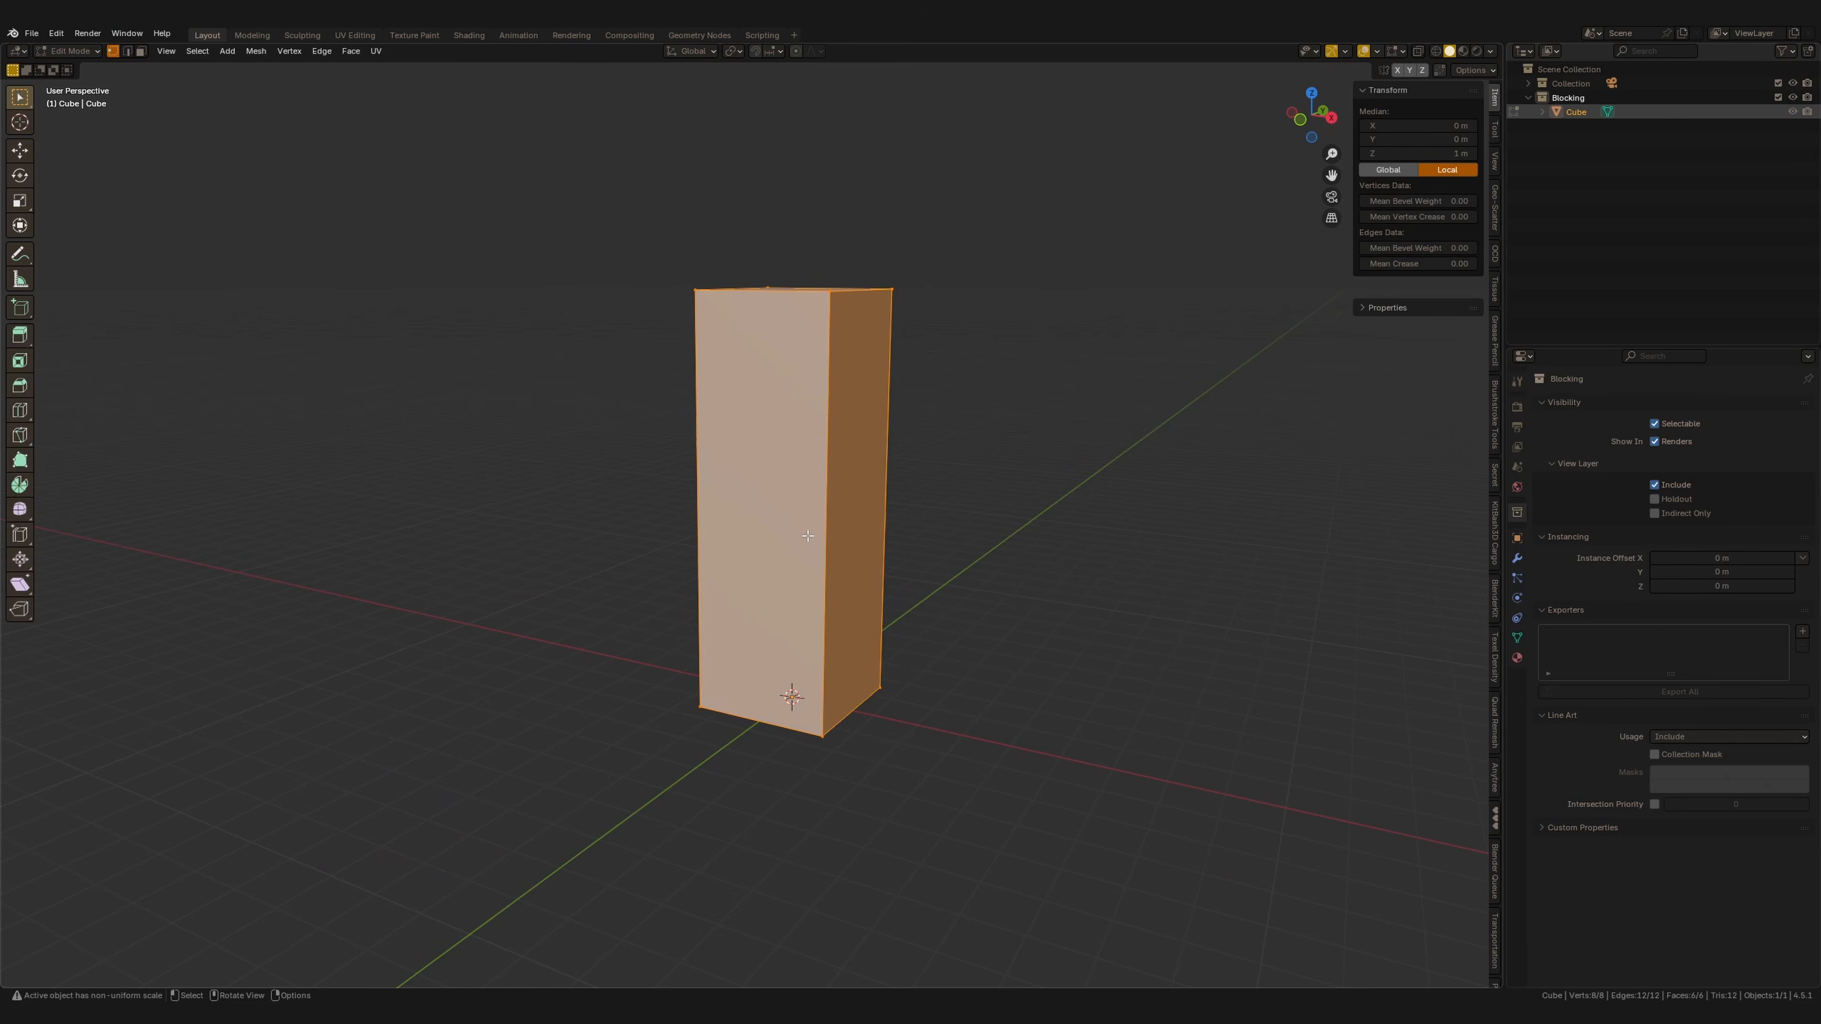
pyautogui.hotkey('ctrl', 'r')
pyautogui.click(805, 541)
pyautogui.rightClick(804, 541)
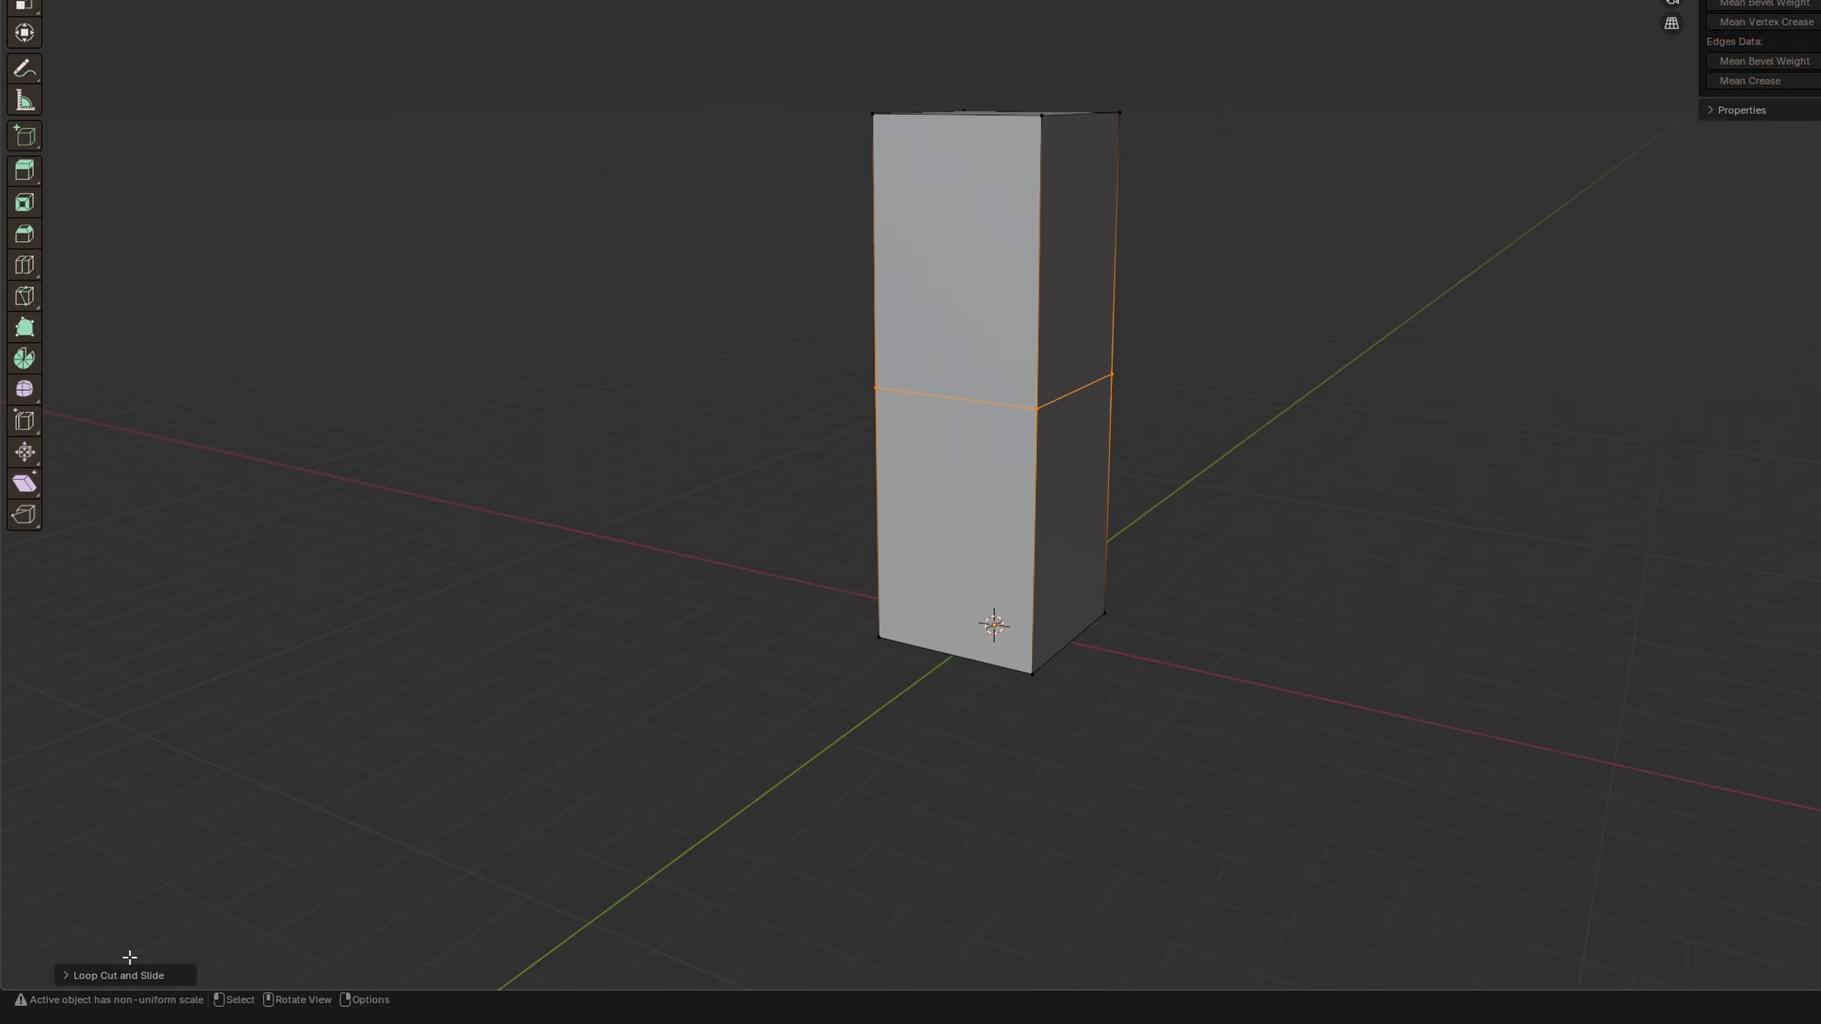
pyautogui.click(74, 975)
pyautogui.click(417, 739)
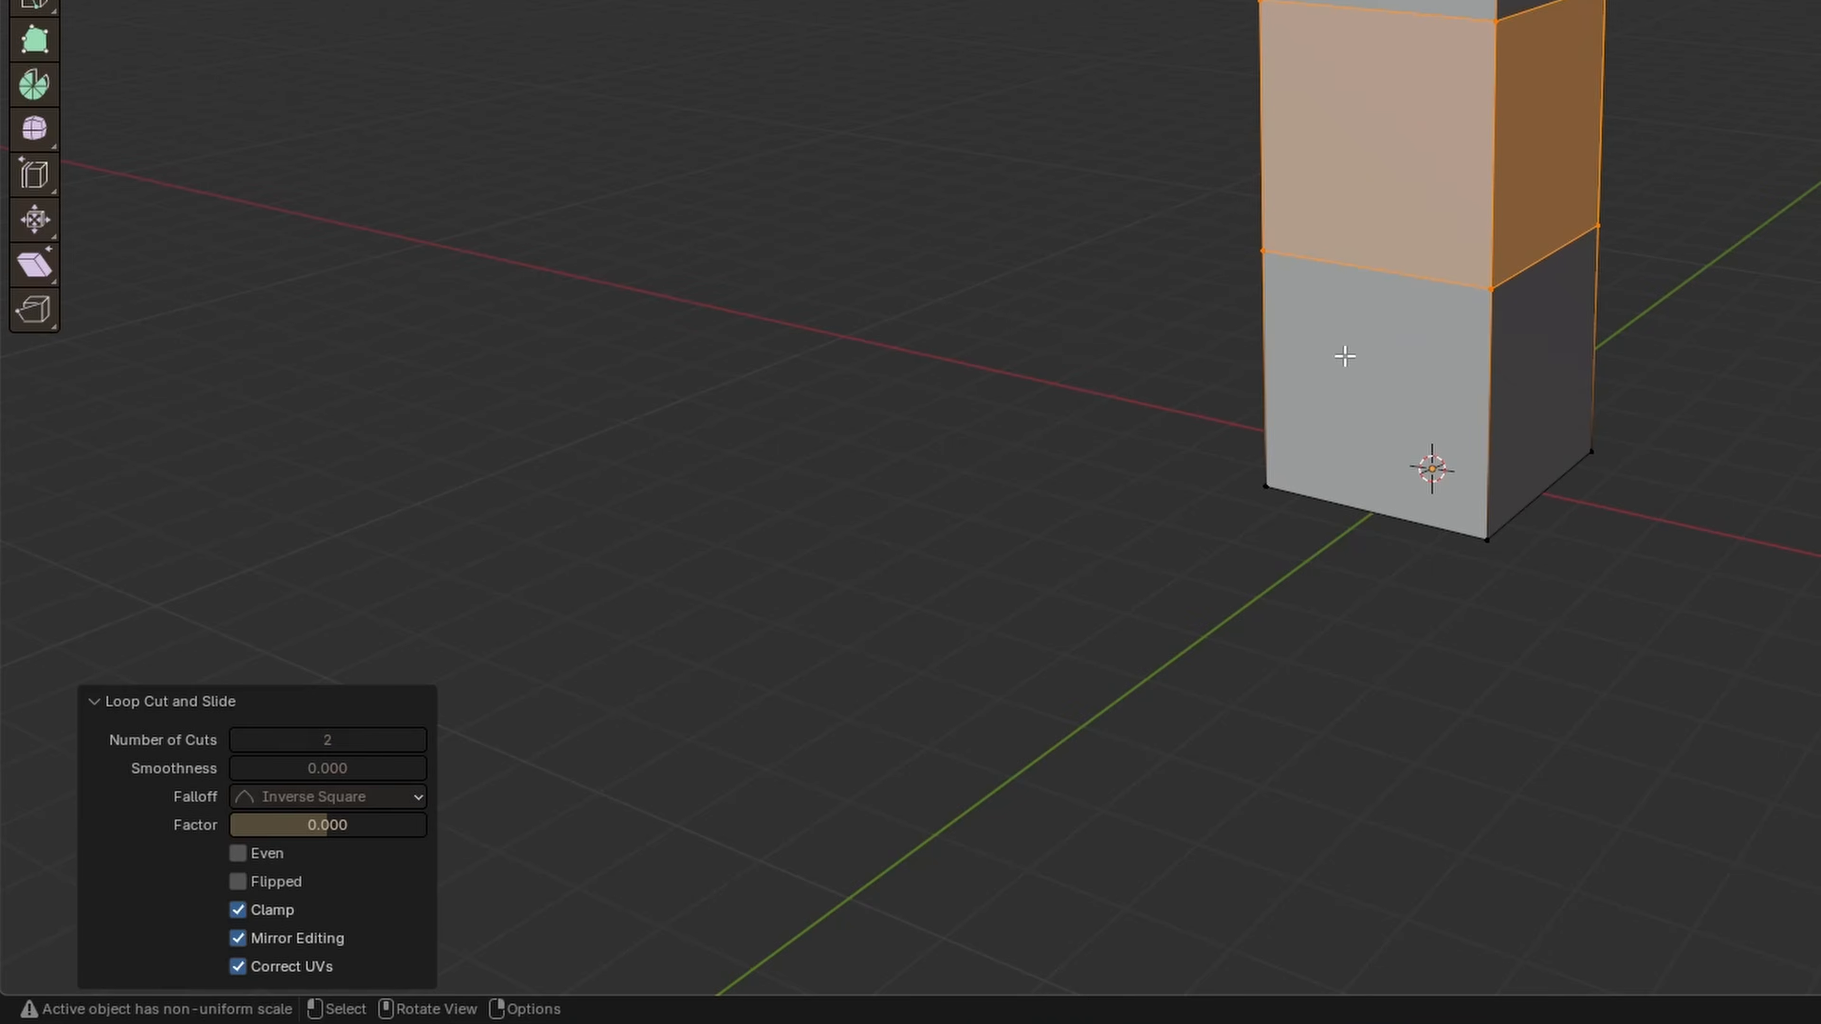
pyautogui.press('2')
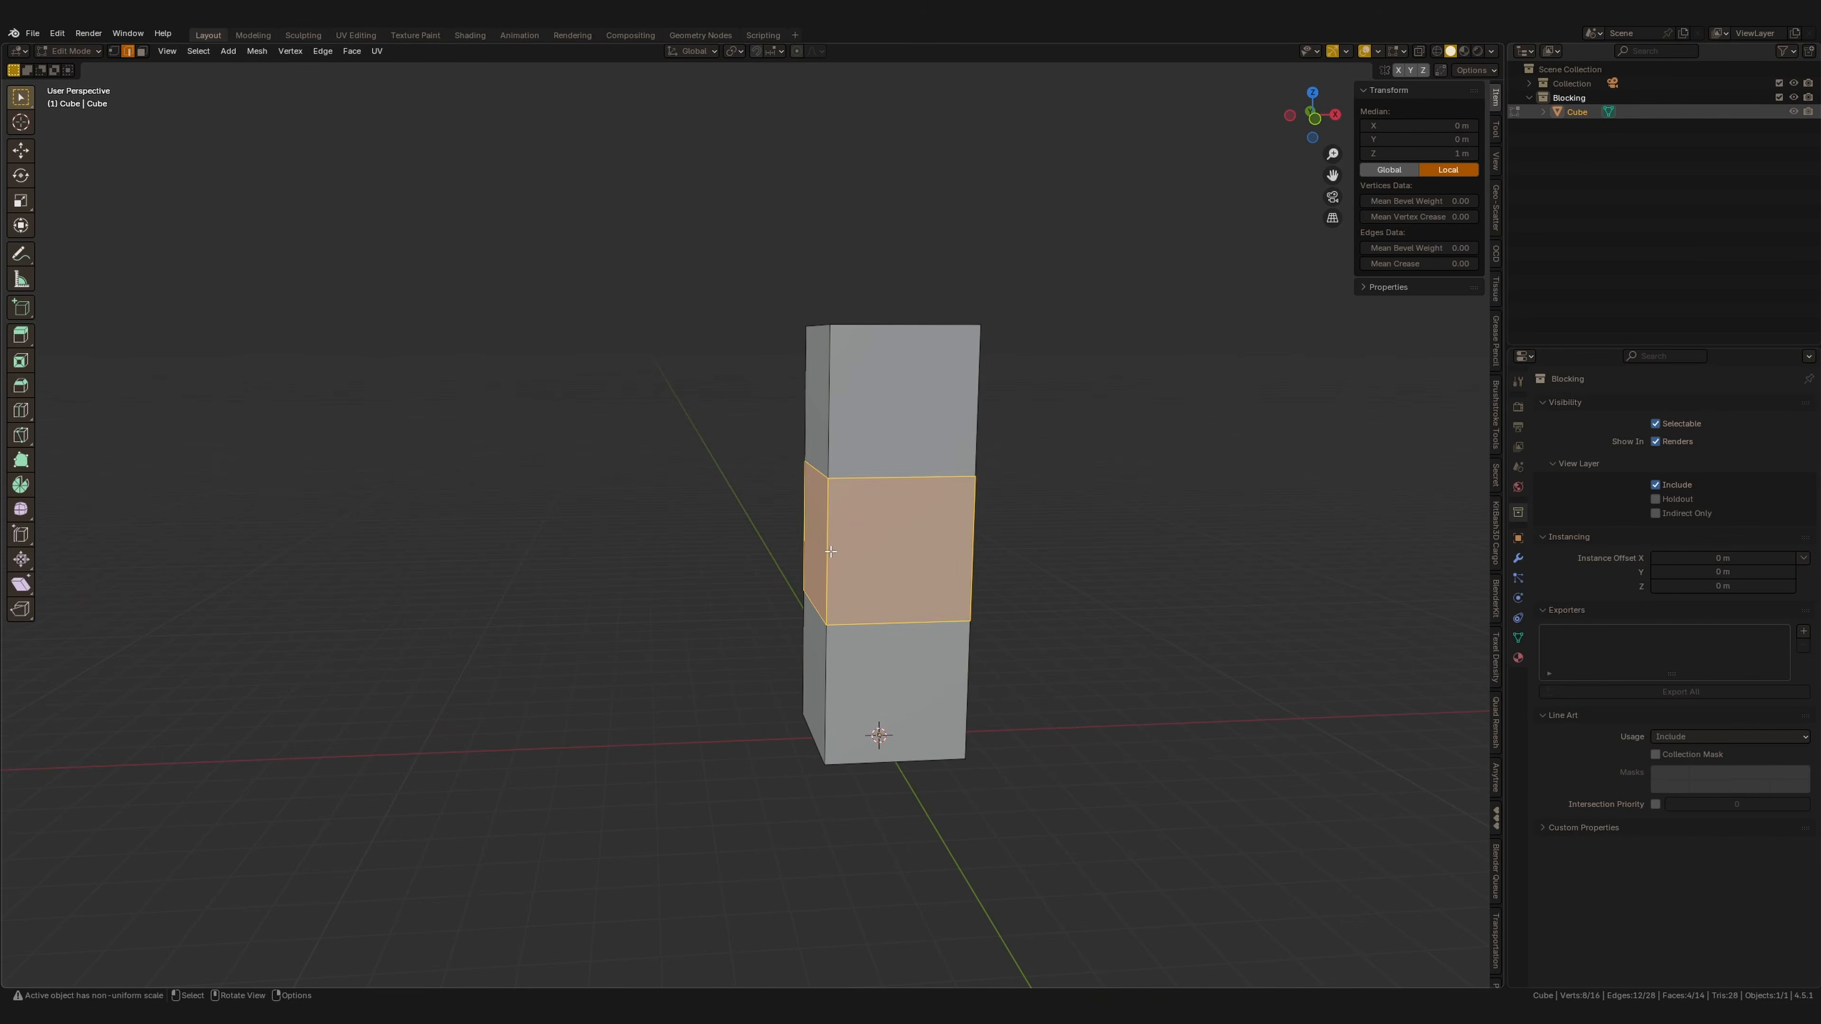
# Extrude a lower side face of the tower outward about 2.7 m to form a wing.
pyautogui.press('3')
pyautogui.click(789, 567)
pyautogui.moveTo(821, 611)
pyautogui.mouseDown(button='middle')
pyautogui.moveTo(866, 610)
pyautogui.moveTo(810, 640)
pyautogui.mouseUp(button='middle')
pyautogui.keyDown('shift'); pyautogui.click(794, 693); pyautogui.keyUp('shift')
pyautogui.press('e')
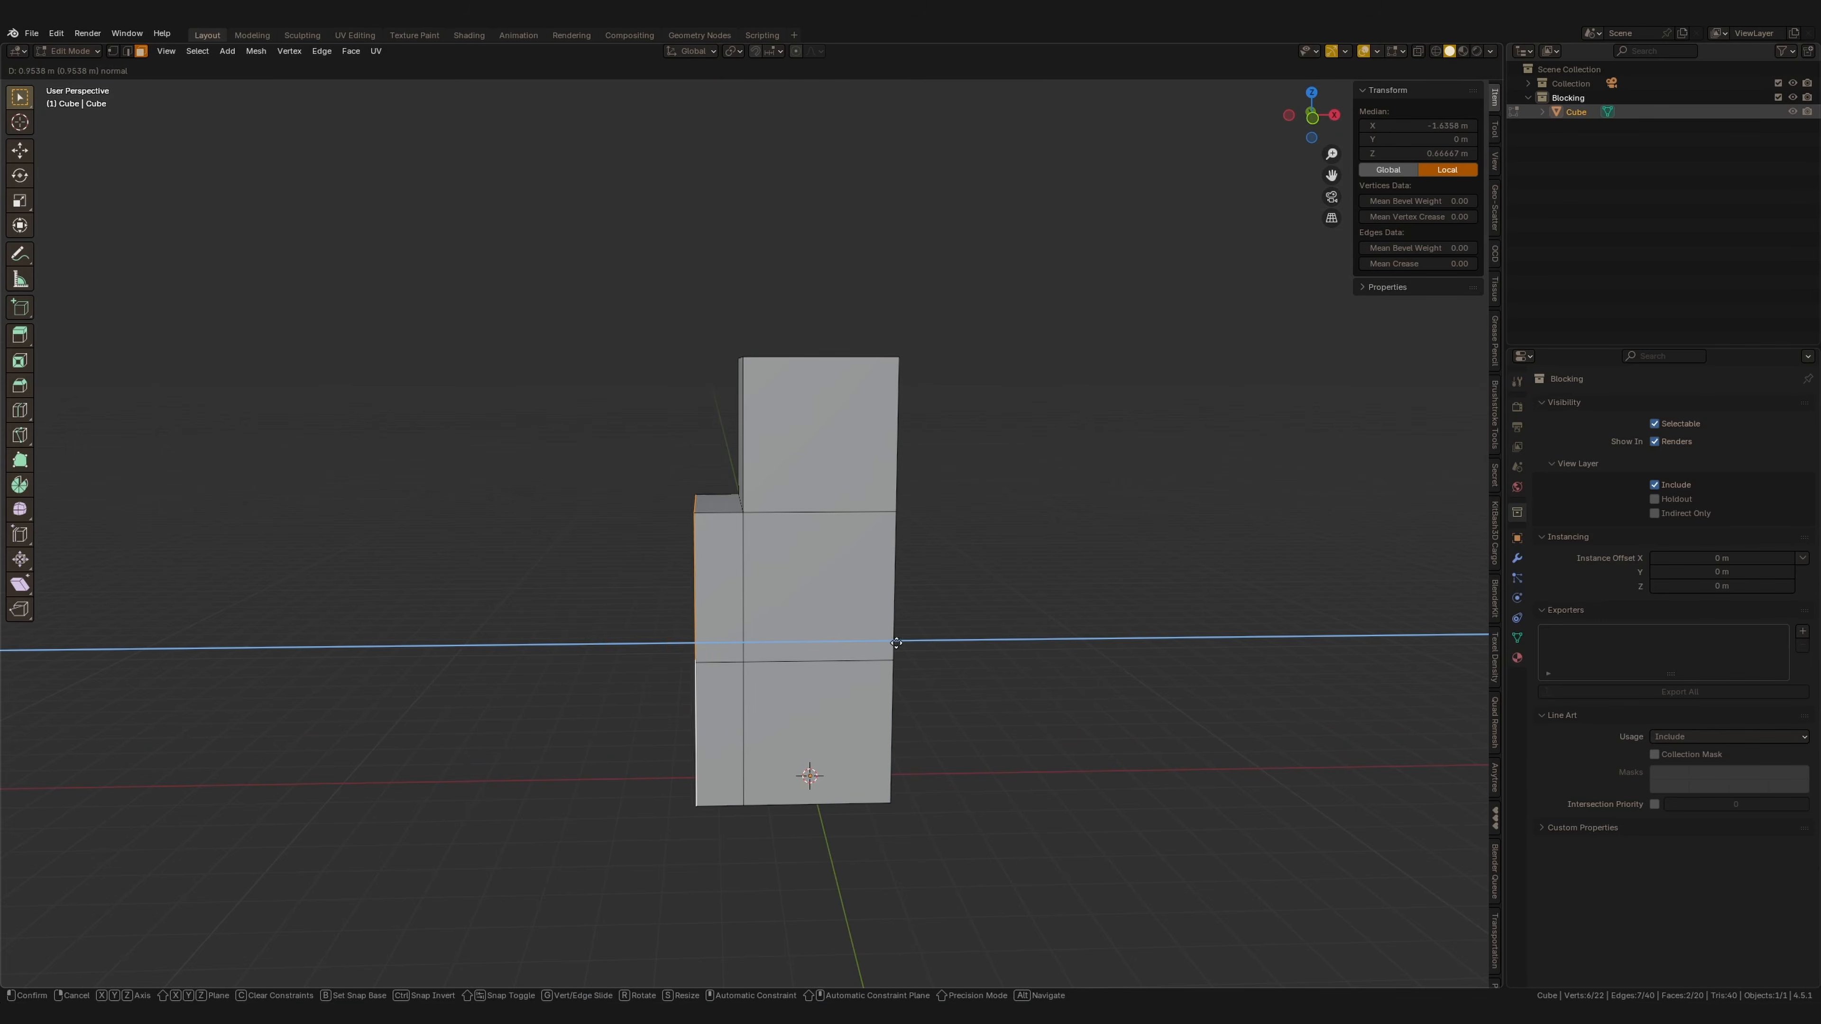
pyautogui.click(820, 660)
pyautogui.moveTo(820, 660); pyautogui.dragTo(879, 650, button='middle')
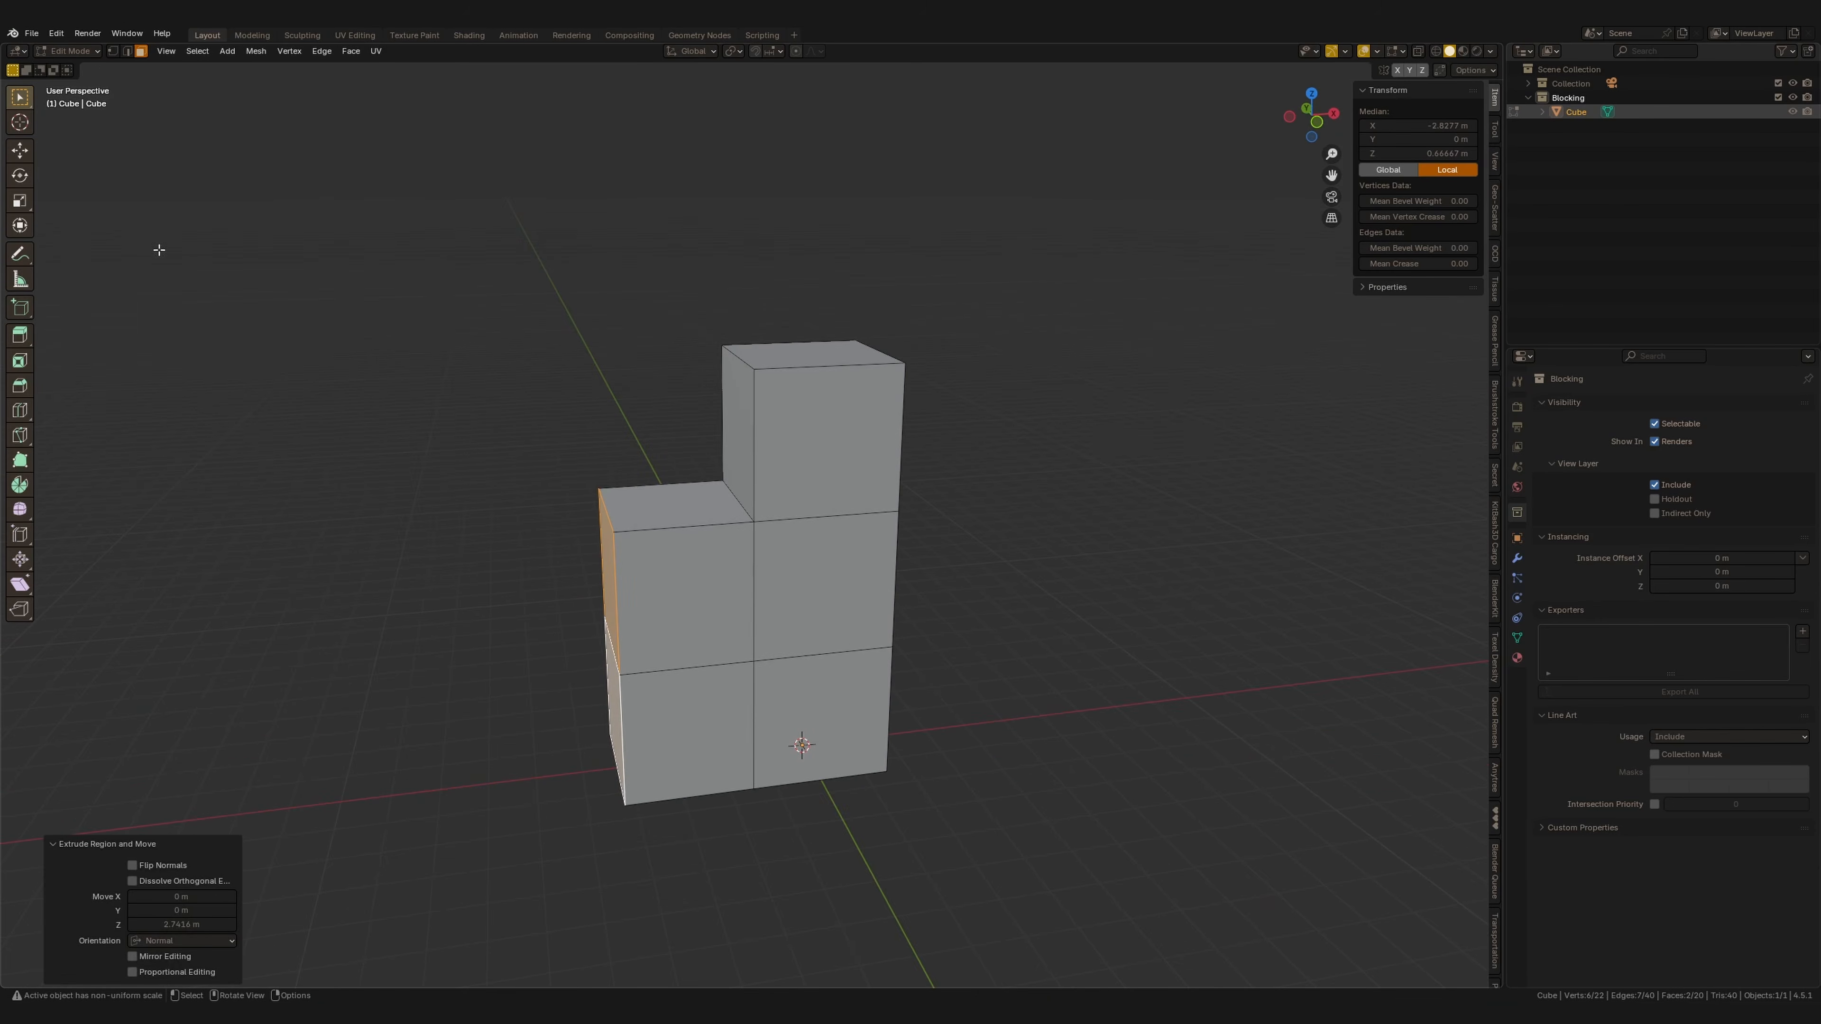
# Extrude another lower side face of the tower outward about 3.6 m to form a second wing.
pyautogui.moveTo(663, 640); pyautogui.dragTo(656, 639)
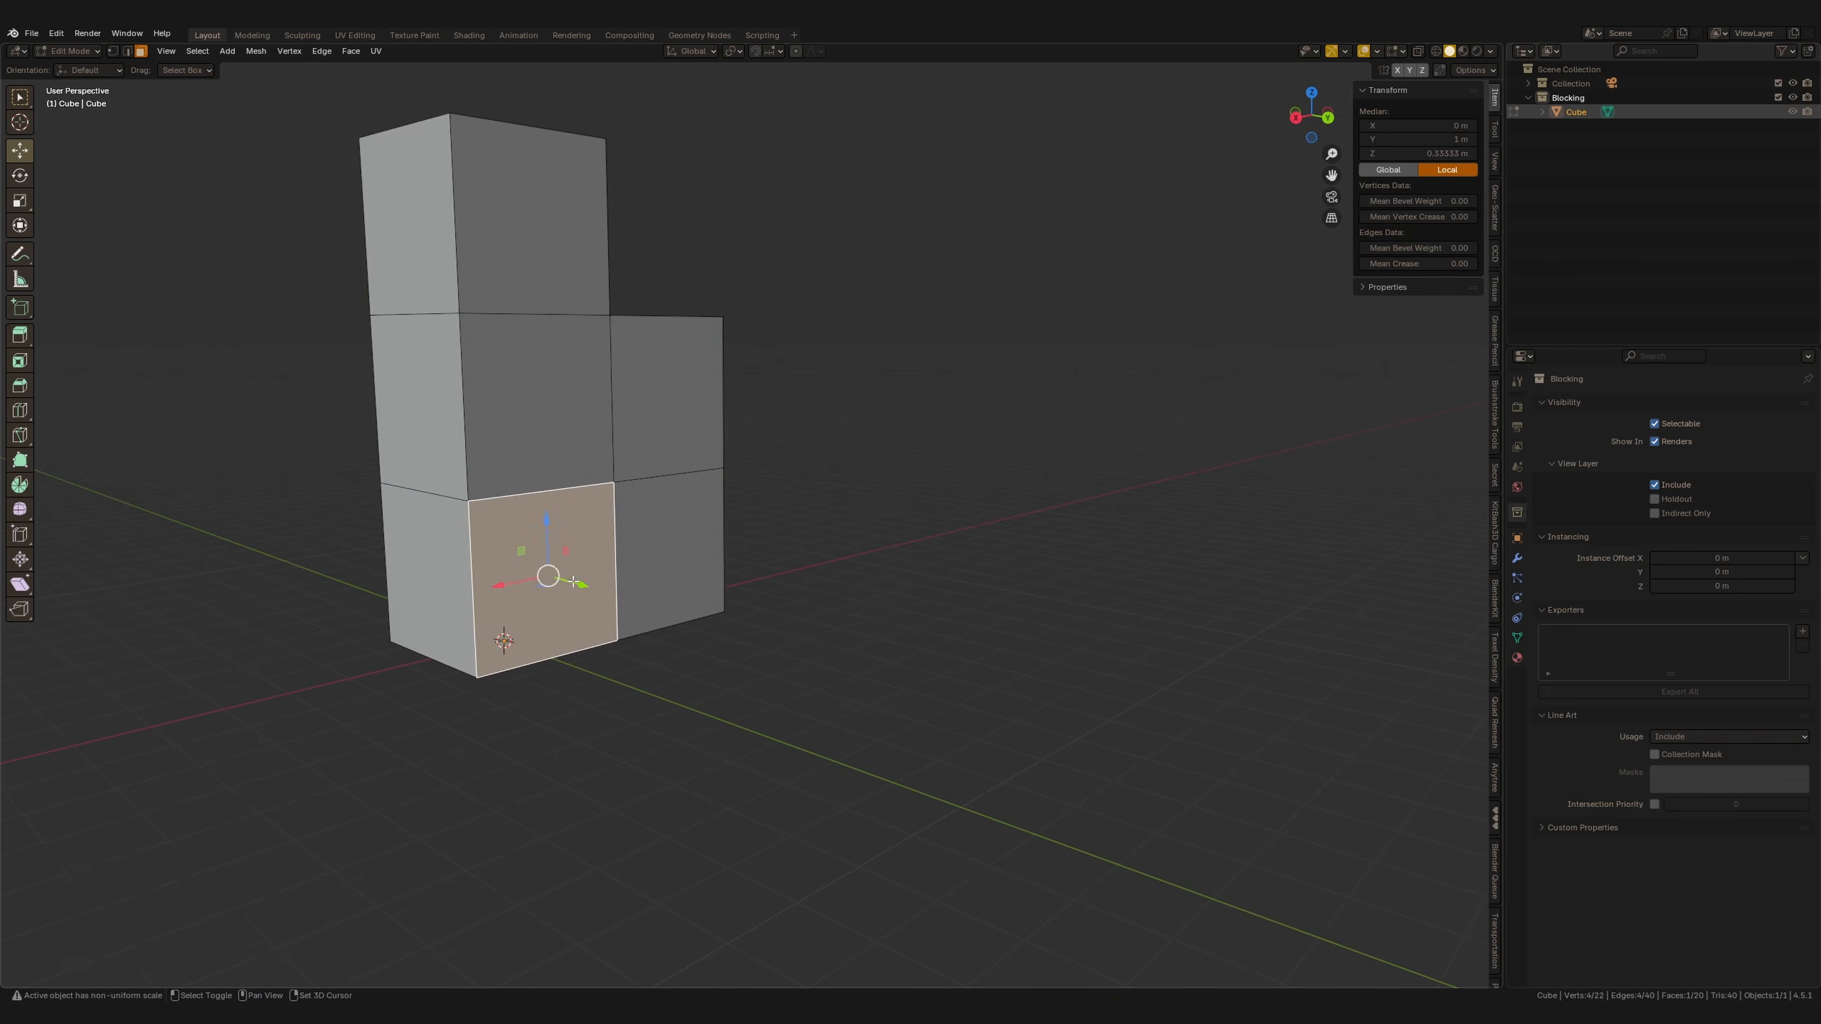
pyautogui.moveTo(692, 625); pyautogui.dragTo(750, 630, button='middle')
pyautogui.press('e')
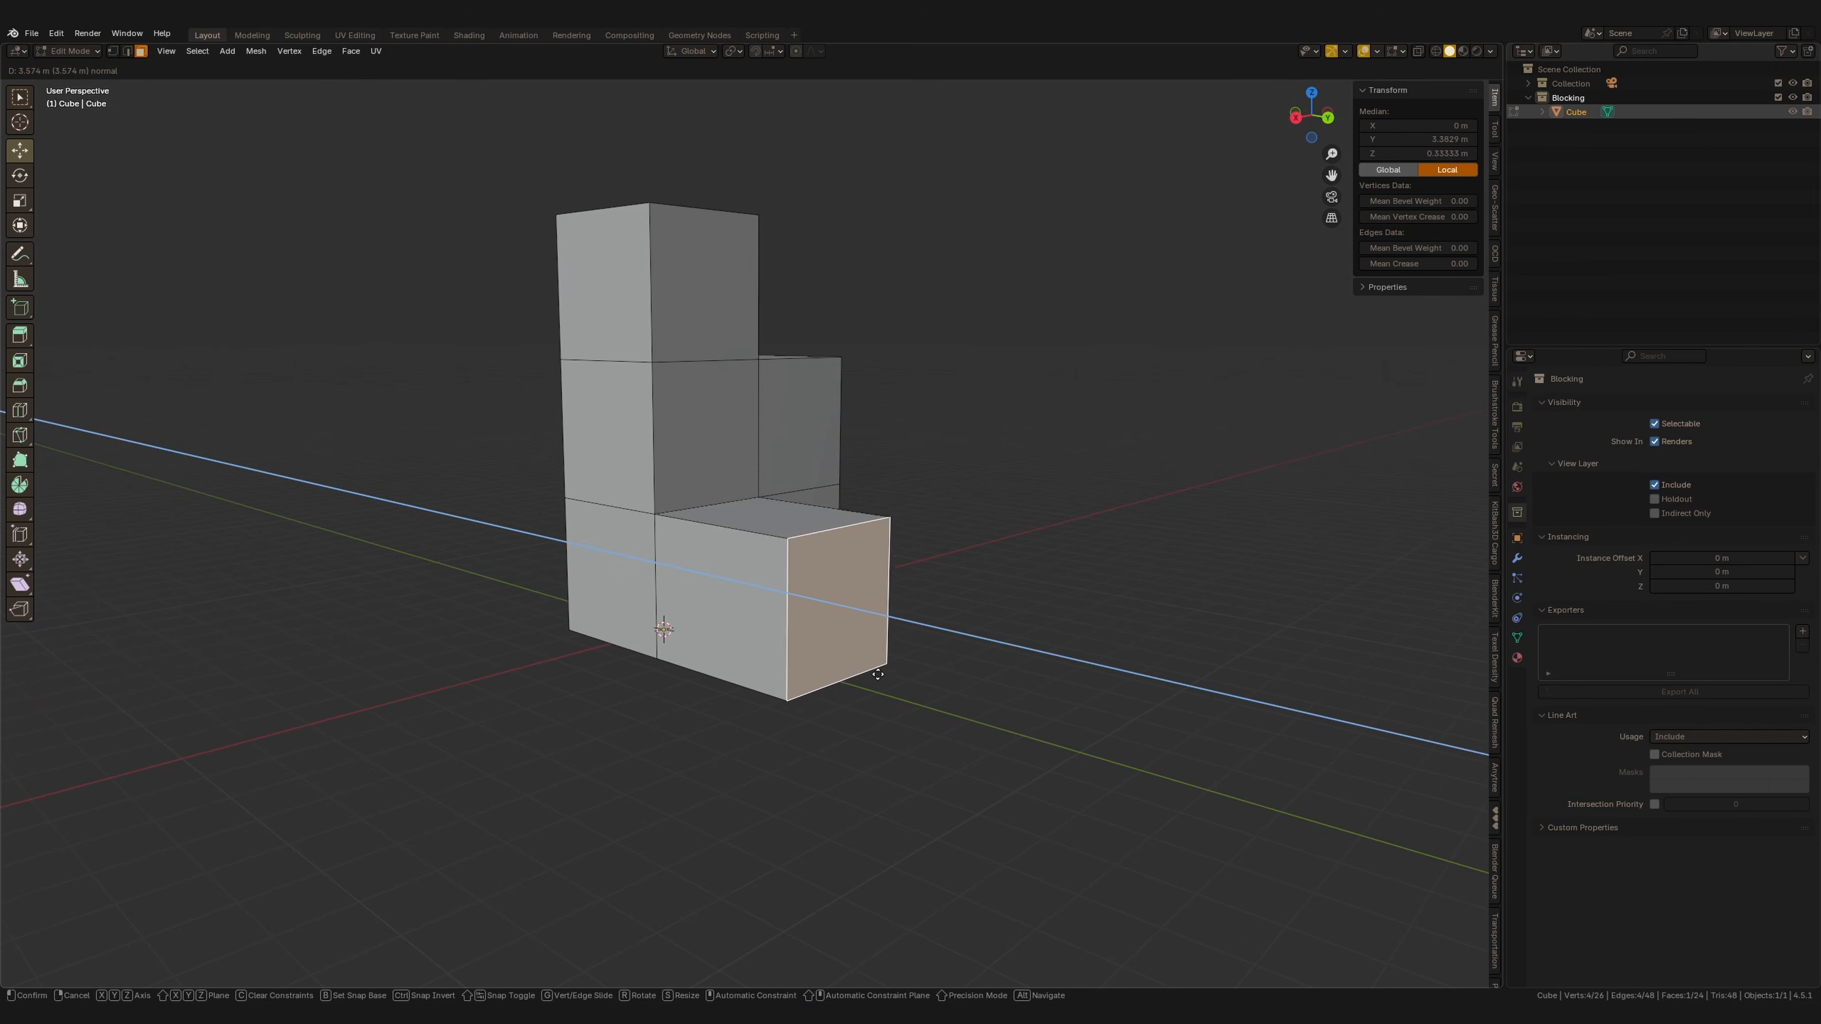
pyautogui.click(904, 687)
pyautogui.moveTo(904, 687)
pyautogui.mouseDown(button='middle')
pyautogui.moveTo(1042, 639)
pyautogui.moveTo(836, 641)
pyautogui.mouseUp(button='middle')
# Extrude the tower's top face in place and scale it outward slightly for an eave.
pyautogui.moveTo(812, 541)
pyautogui.keyDown('shift'); pyautogui.mouseDown(button='middle')
pyautogui.moveTo(772, 667)
pyautogui.moveTo(794, 584)
pyautogui.moveTo(761, 614)
pyautogui.moveTo(794, 551)
pyautogui.mouseUp(button='middle'); pyautogui.keyUp('shift')
pyautogui.click(807, 439)
pyautogui.press('e')
pyautogui.rightClick(922, 546)
pyautogui.press('s')
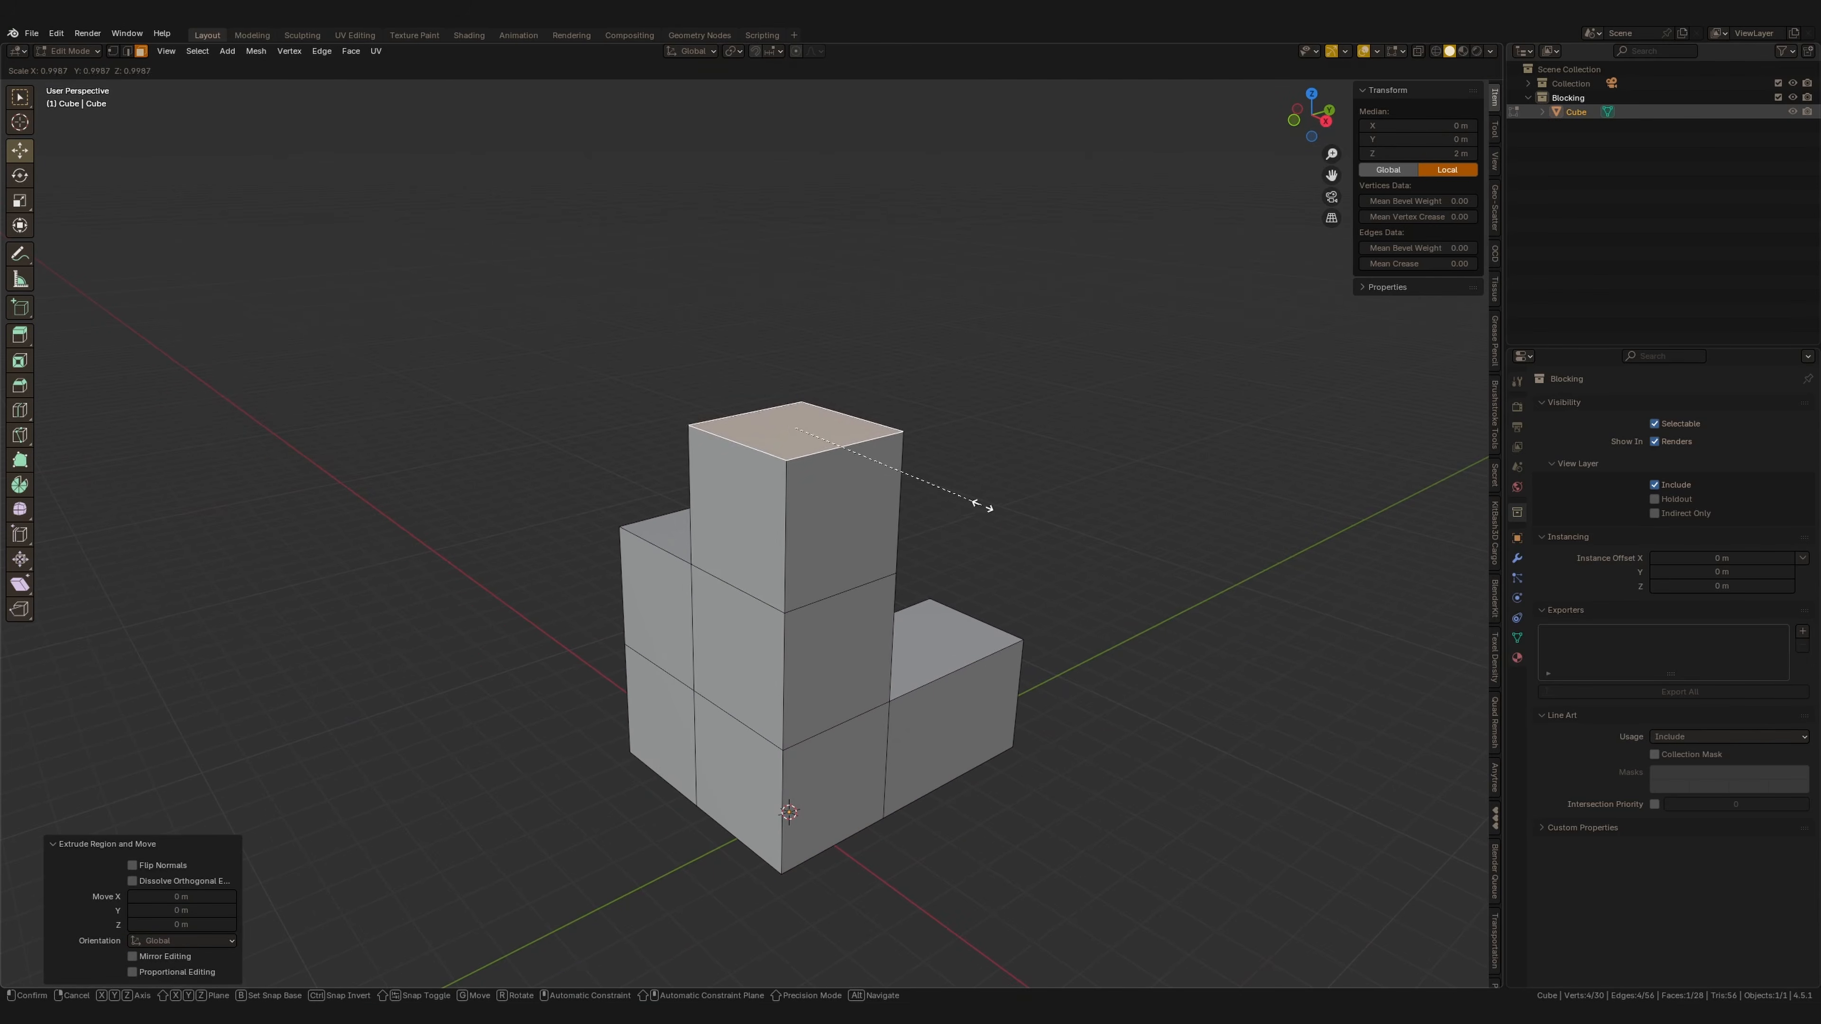
pyautogui.click(1027, 526)
# Extrude the tower top up a little, then extrude and scale it to 0.191 to start the spire.
pyautogui.moveTo(1026, 526); pyautogui.dragTo(965, 568, button='middle')
pyautogui.press('KP_1')
pyautogui.press('e')
pyautogui.click(1018, 574)
pyautogui.press('e')
pyautogui.rightClick(1124, 560)
pyautogui.press('s')
pyautogui.click(886, 482)
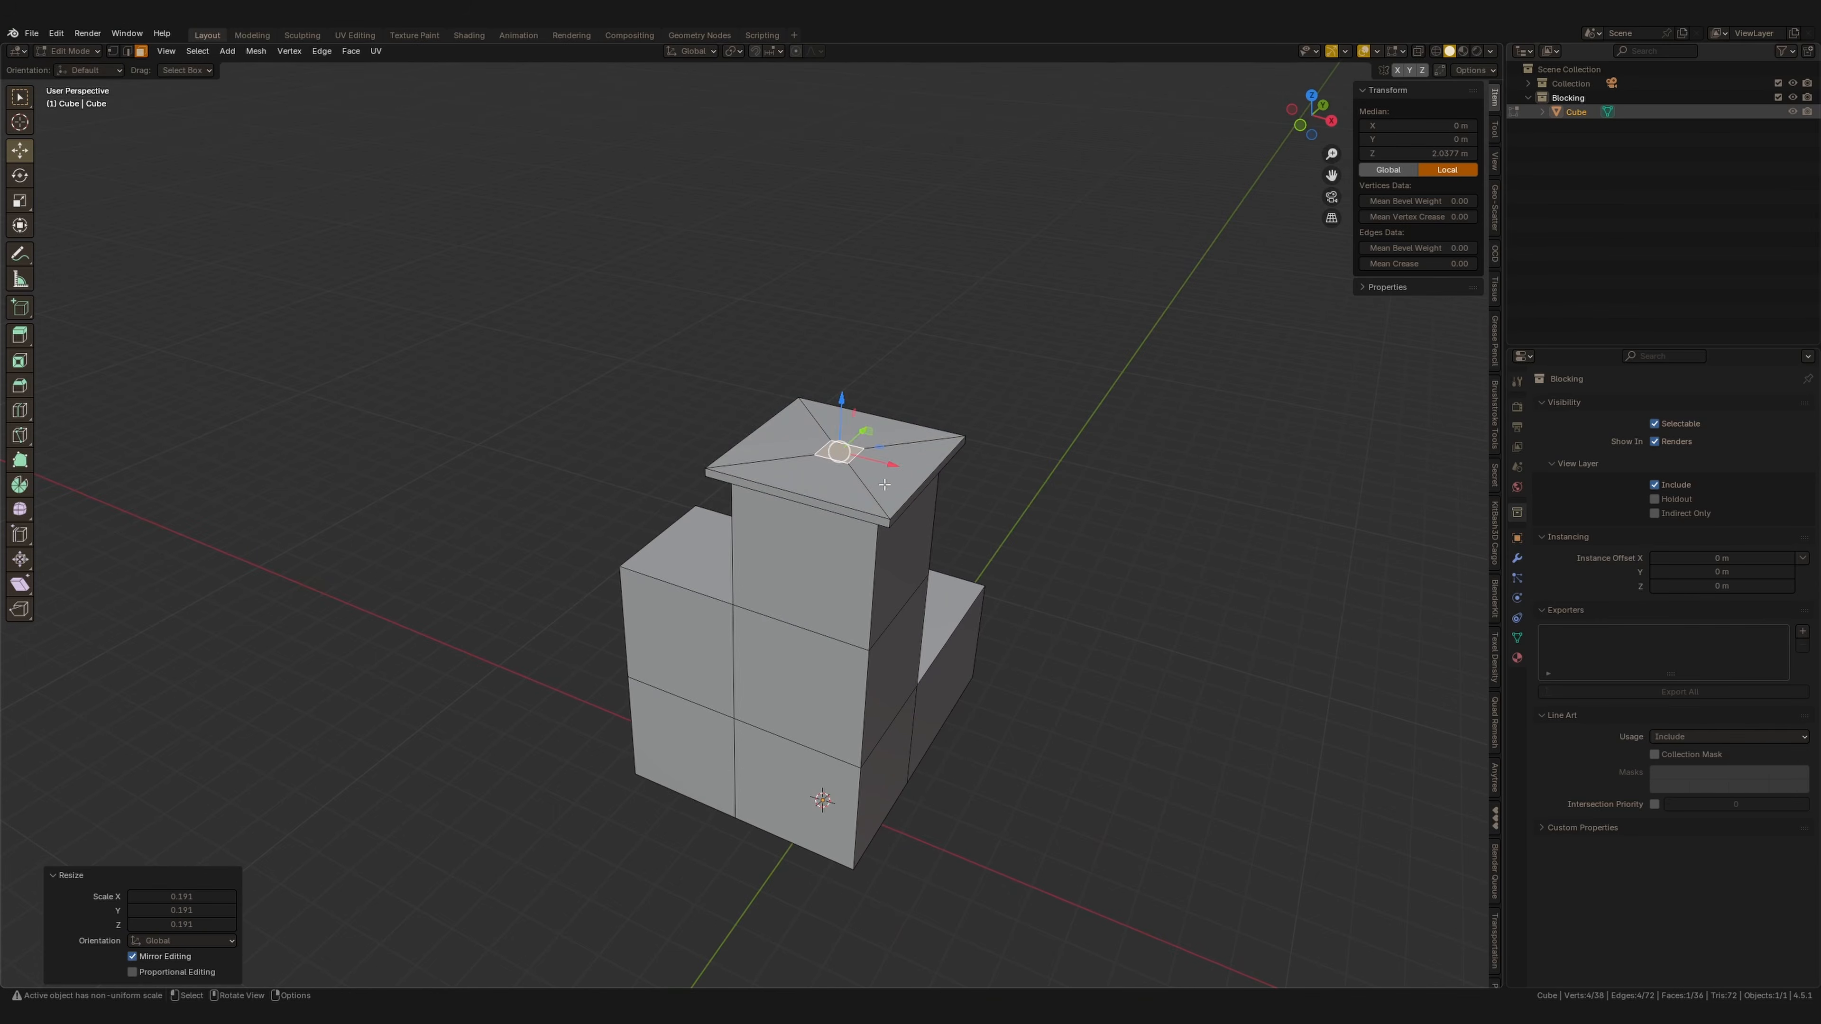
# Pull the spire's top face upward and scale it down to 0.111 into a point.
pyautogui.moveTo(843, 404); pyautogui.dragTo(847, 275)
pyautogui.moveTo(1004, 460)
pyautogui.mouseDown(button='middle')
pyautogui.moveTo(1048, 417)
pyautogui.moveTo(1030, 457)
pyautogui.mouseUp(button='middle')
pyautogui.press('s')
pyautogui.click(915, 383)
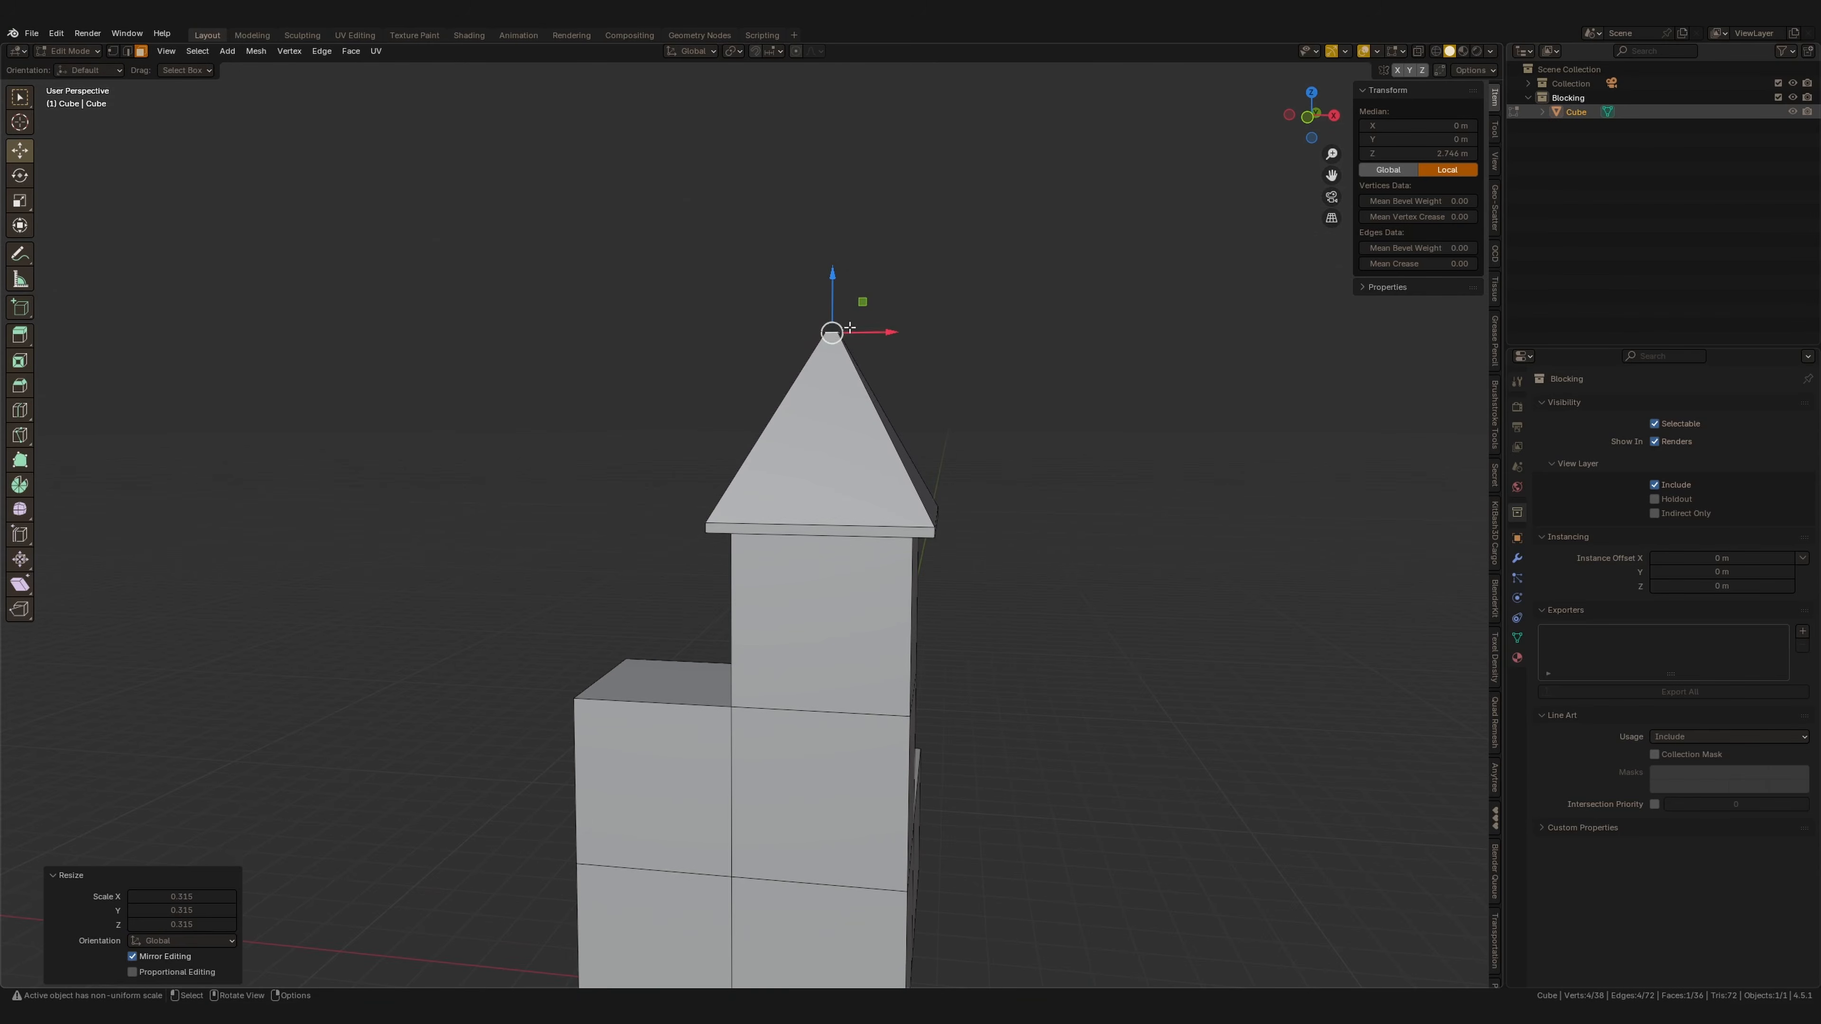
pyautogui.moveTo(833, 274); pyautogui.dragTo(833, 266)
# Extrude the first wing's top face in place and scale it outward for a roof slab.
pyautogui.scroll(-2, 1011, 710)
pyautogui.moveTo(1011, 710); pyautogui.dragTo(835, 735, button='middle')
pyautogui.keyDown('shift'); pyautogui.moveTo(836, 735); pyautogui.dragTo(810, 582, button='middle'); pyautogui.keyUp('shift')
pyautogui.click(767, 606)
pyautogui.press('e')
pyautogui.rightClick(809, 582)
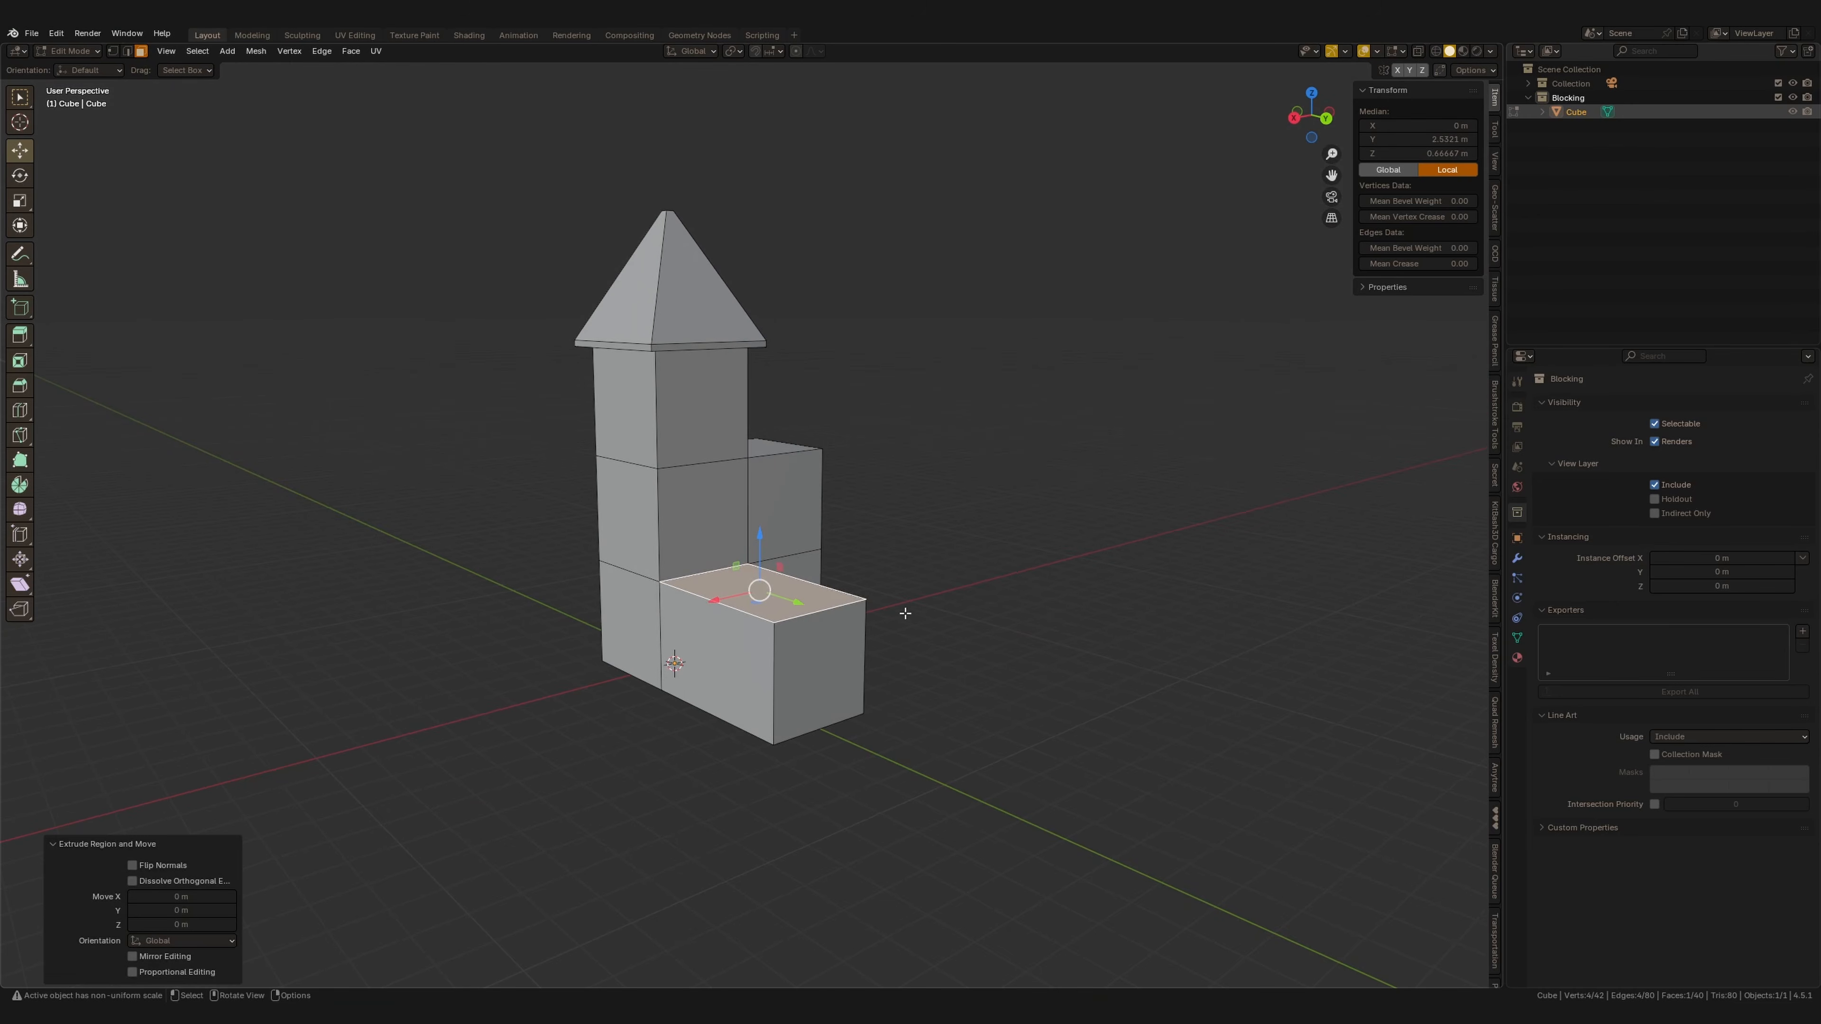
pyautogui.press('s')
pyautogui.click(1008, 555)
# From the side view, extrude the roof slab's end face outward past the wing's wall.
pyautogui.moveTo(950, 570); pyautogui.dragTo(947, 628, button='middle')
pyautogui.press('2')
pyautogui.click(840, 658)
pyautogui.moveTo(873, 685); pyautogui.dragTo(885, 690)
pyautogui.press('3')
pyautogui.click(796, 622)
pyautogui.moveTo(796, 622); pyautogui.dragTo(809, 584, button='middle')
pyautogui.press('KP_3')
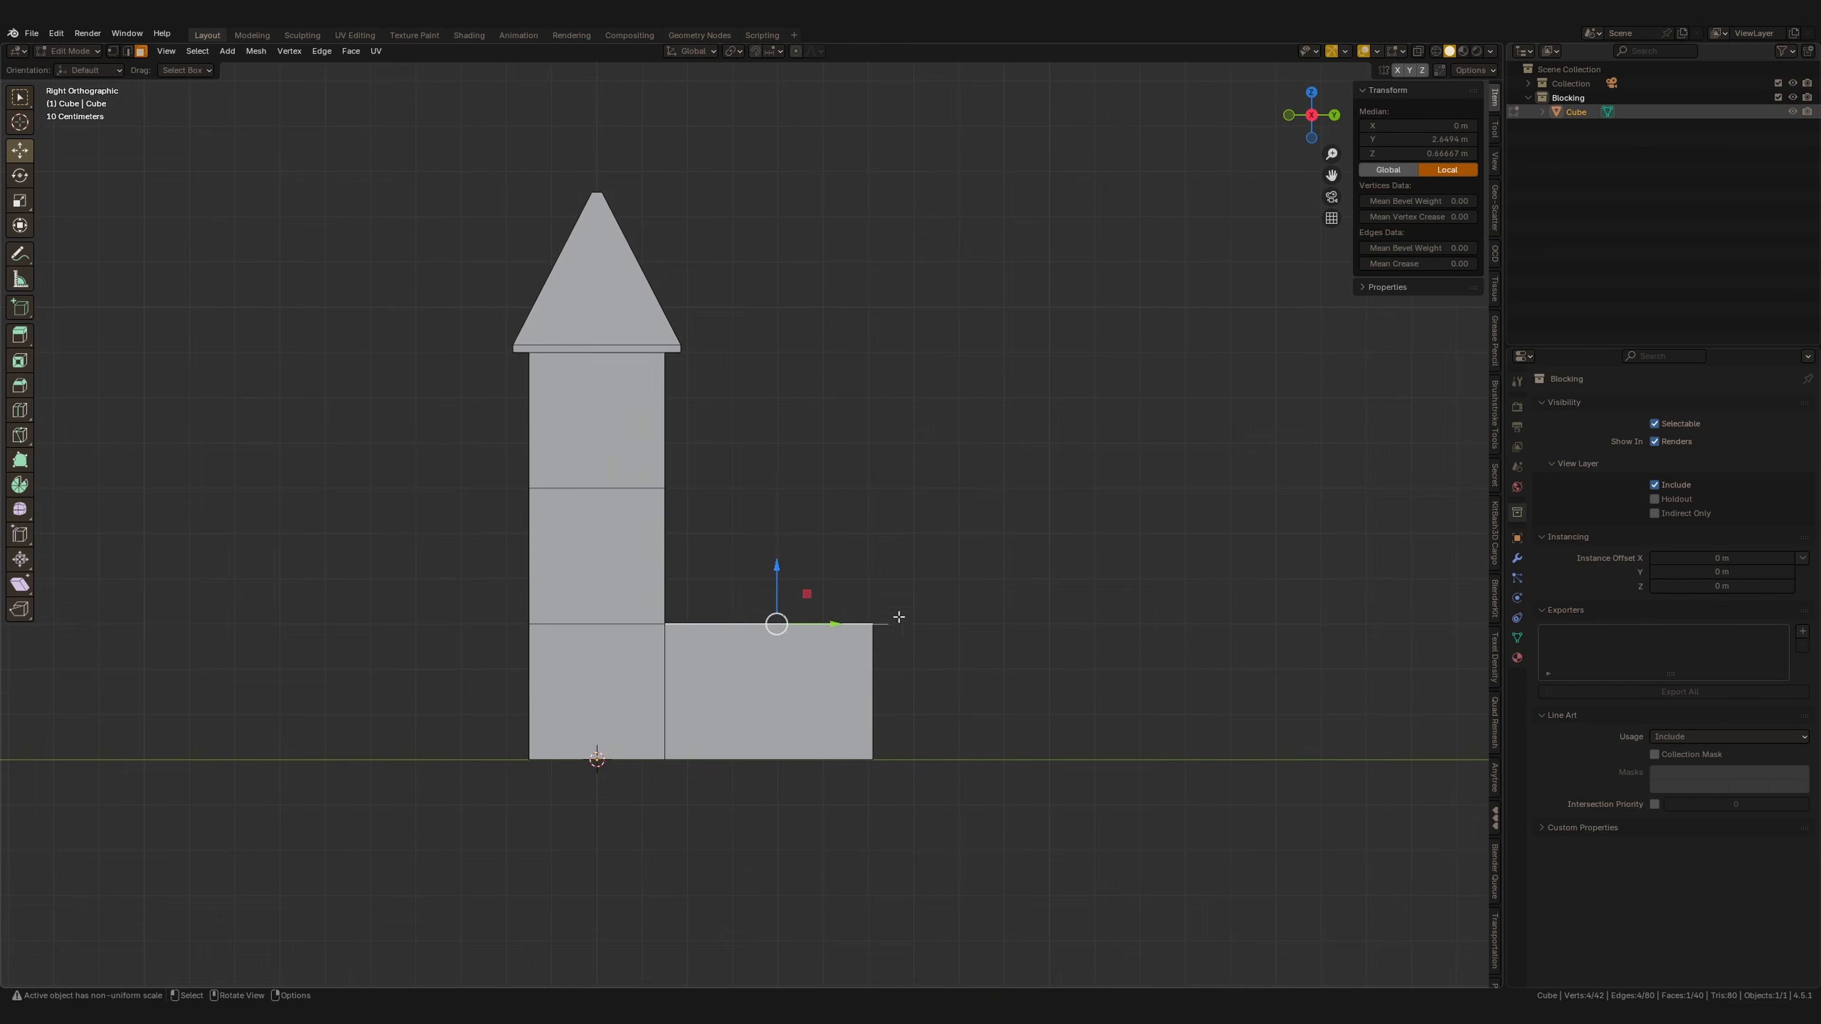
pyautogui.scroll(2, 899, 617)
pyautogui.press('e')
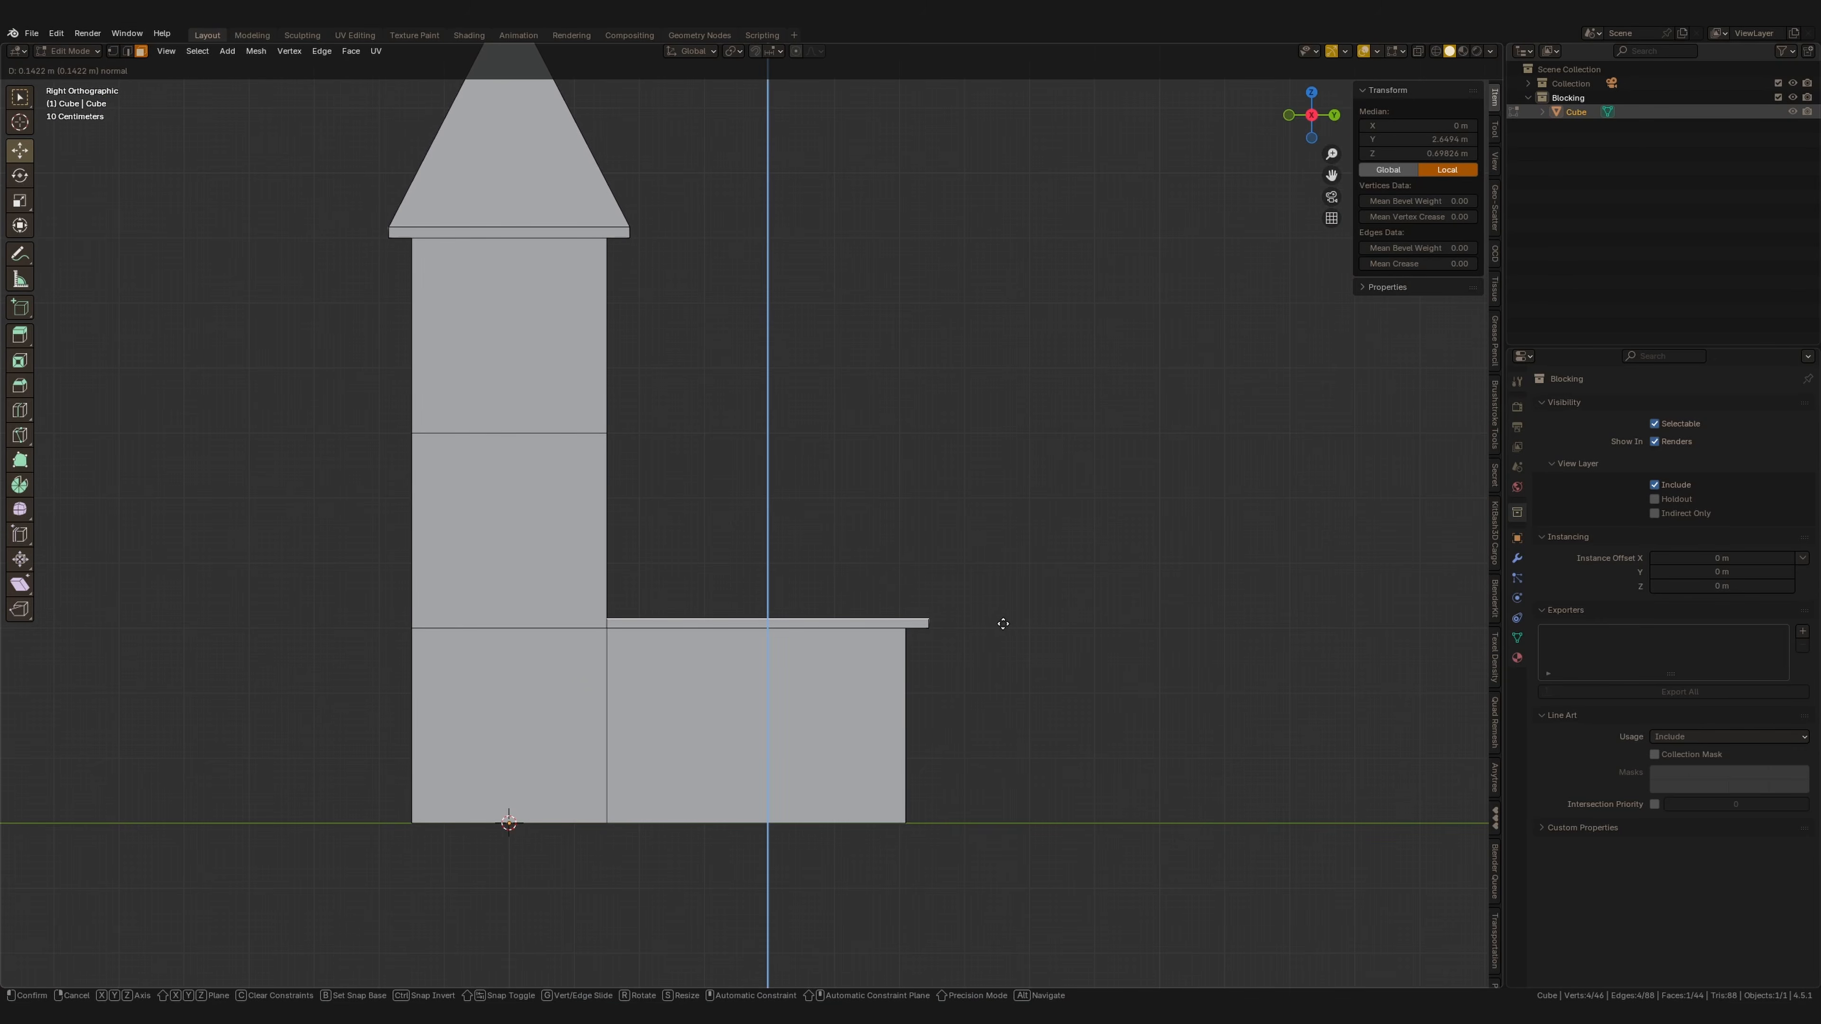
pyautogui.click(1003, 623)
# Subdivide the wing's roof slab and raise the middle edge to form a gable roof.
pyautogui.moveTo(979, 589); pyautogui.dragTo(852, 667, button='middle')
pyautogui.press('2')
pyautogui.click(853, 667)
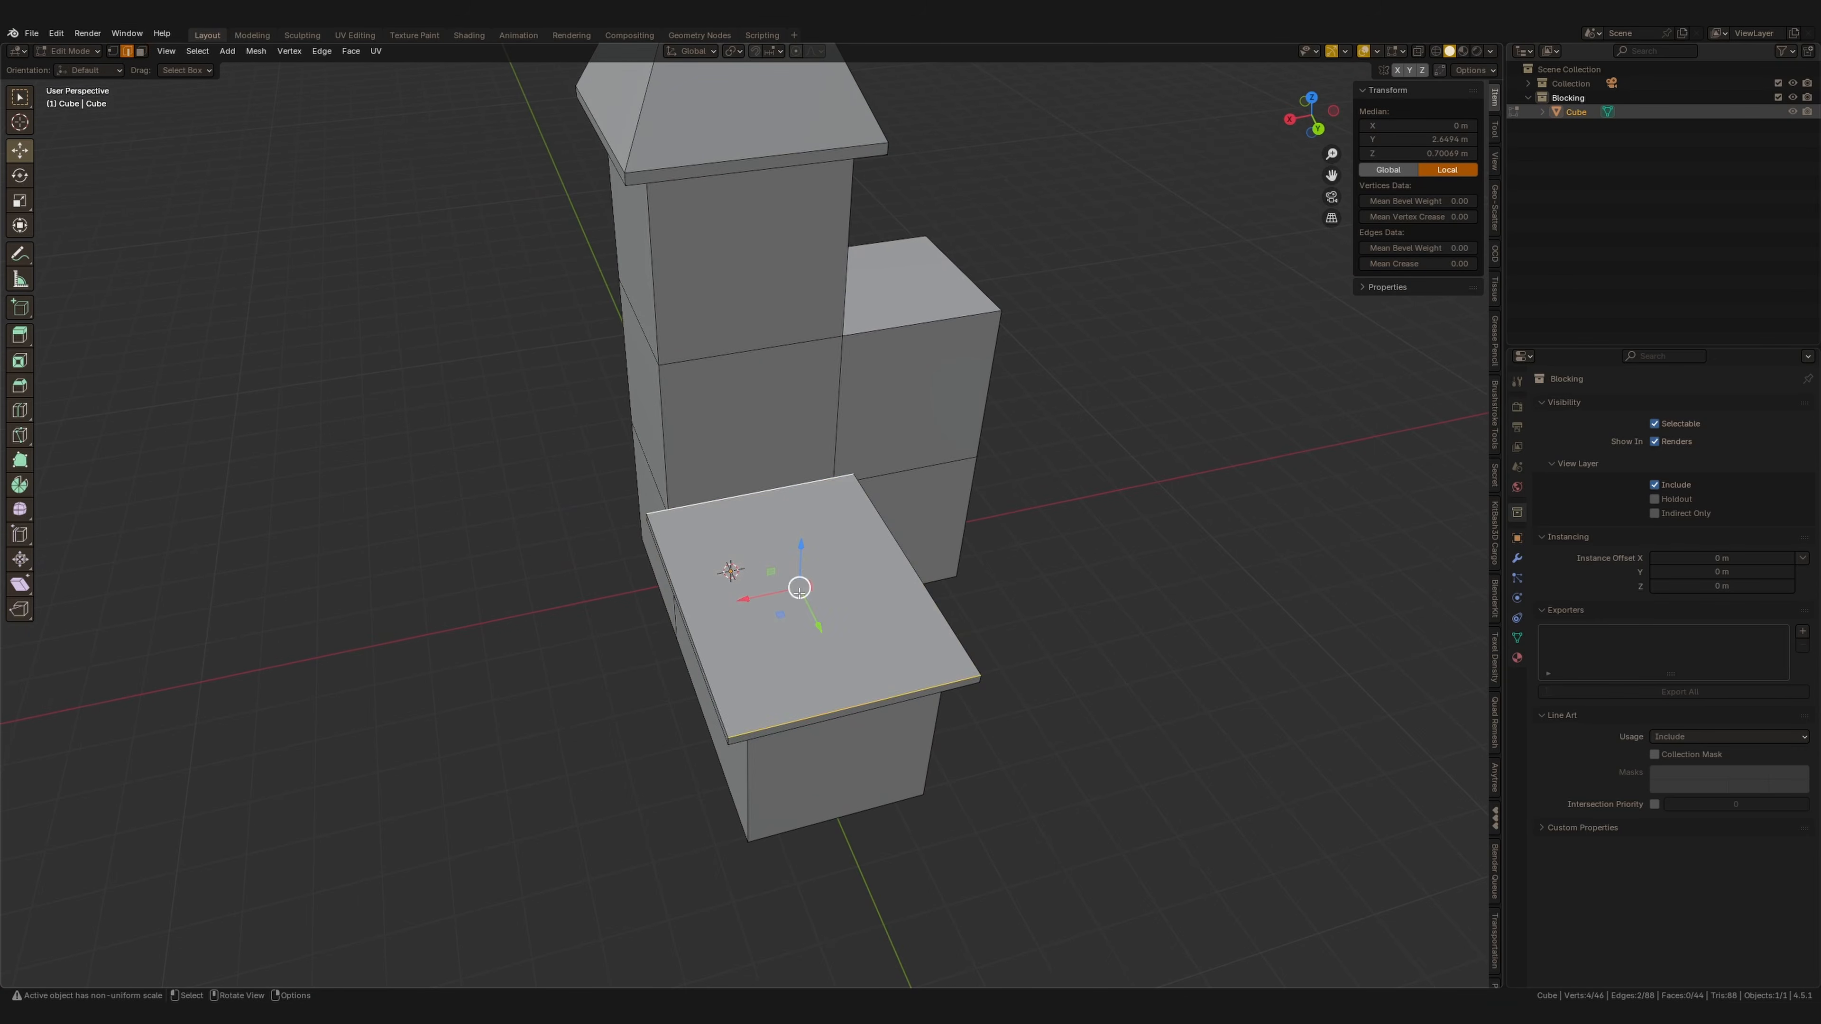
pyautogui.rightClick(799, 592)
pyautogui.click(759, 571)
pyautogui.click(778, 551)
pyautogui.moveTo(778, 551); pyautogui.dragTo(802, 511, button='middle')
pyautogui.moveTo(796, 540); pyautogui.dragTo(796, 448)
pyautogui.keyDown('shift'); pyautogui.moveTo(796, 448); pyautogui.dragTo(762, 421, button='middle'); pyautogui.keyUp('shift')
# Move the roof ridge's end vertices inward to give the wing a hipped roof end.
pyautogui.press('1')
pyautogui.click(743, 620)
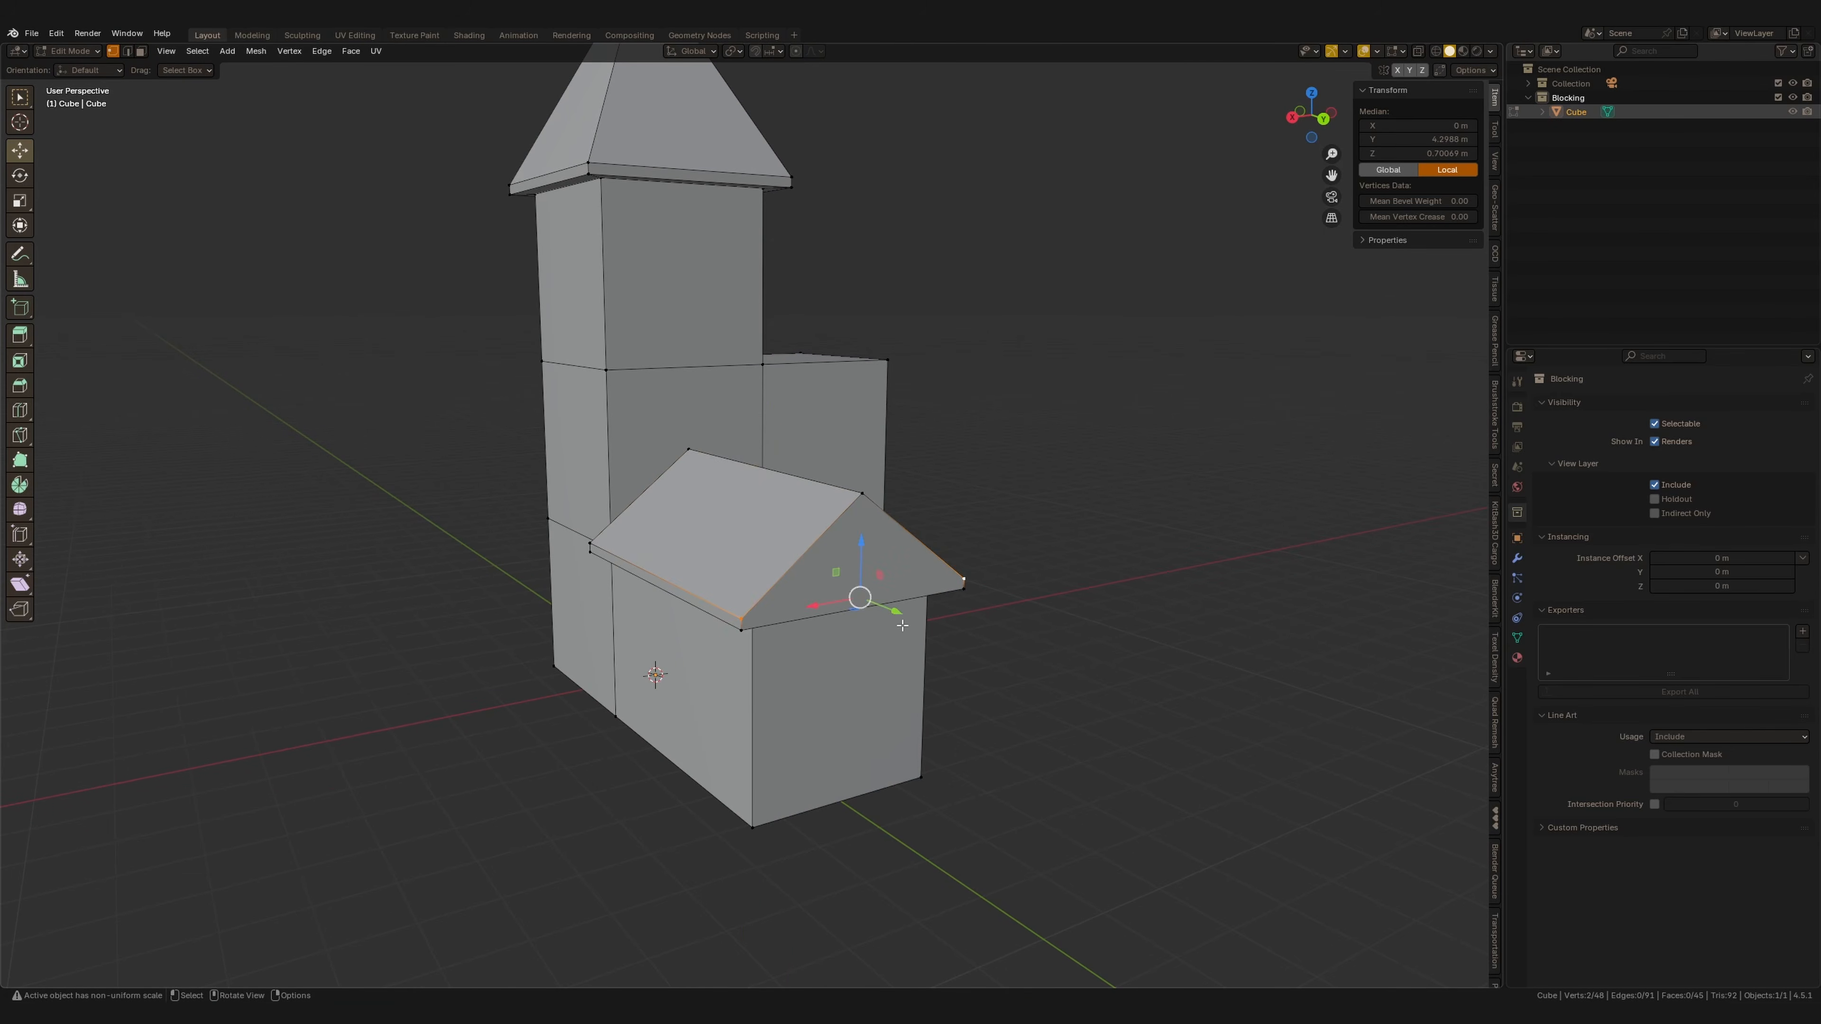
pyautogui.moveTo(851, 511); pyautogui.dragTo(890, 502, button='middle')
pyautogui.moveTo(890, 500); pyautogui.dragTo(798, 507)
pyautogui.moveTo(798, 506); pyautogui.dragTo(710, 578, button='middle')
pyautogui.keyDown('shift'); pyautogui.moveTo(996, 556); pyautogui.dragTo(903, 549, button='middle'); pyautogui.keyUp('shift')
# Extrude the second wing's top face in place.
pyautogui.press('3')
pyautogui.click(832, 539)
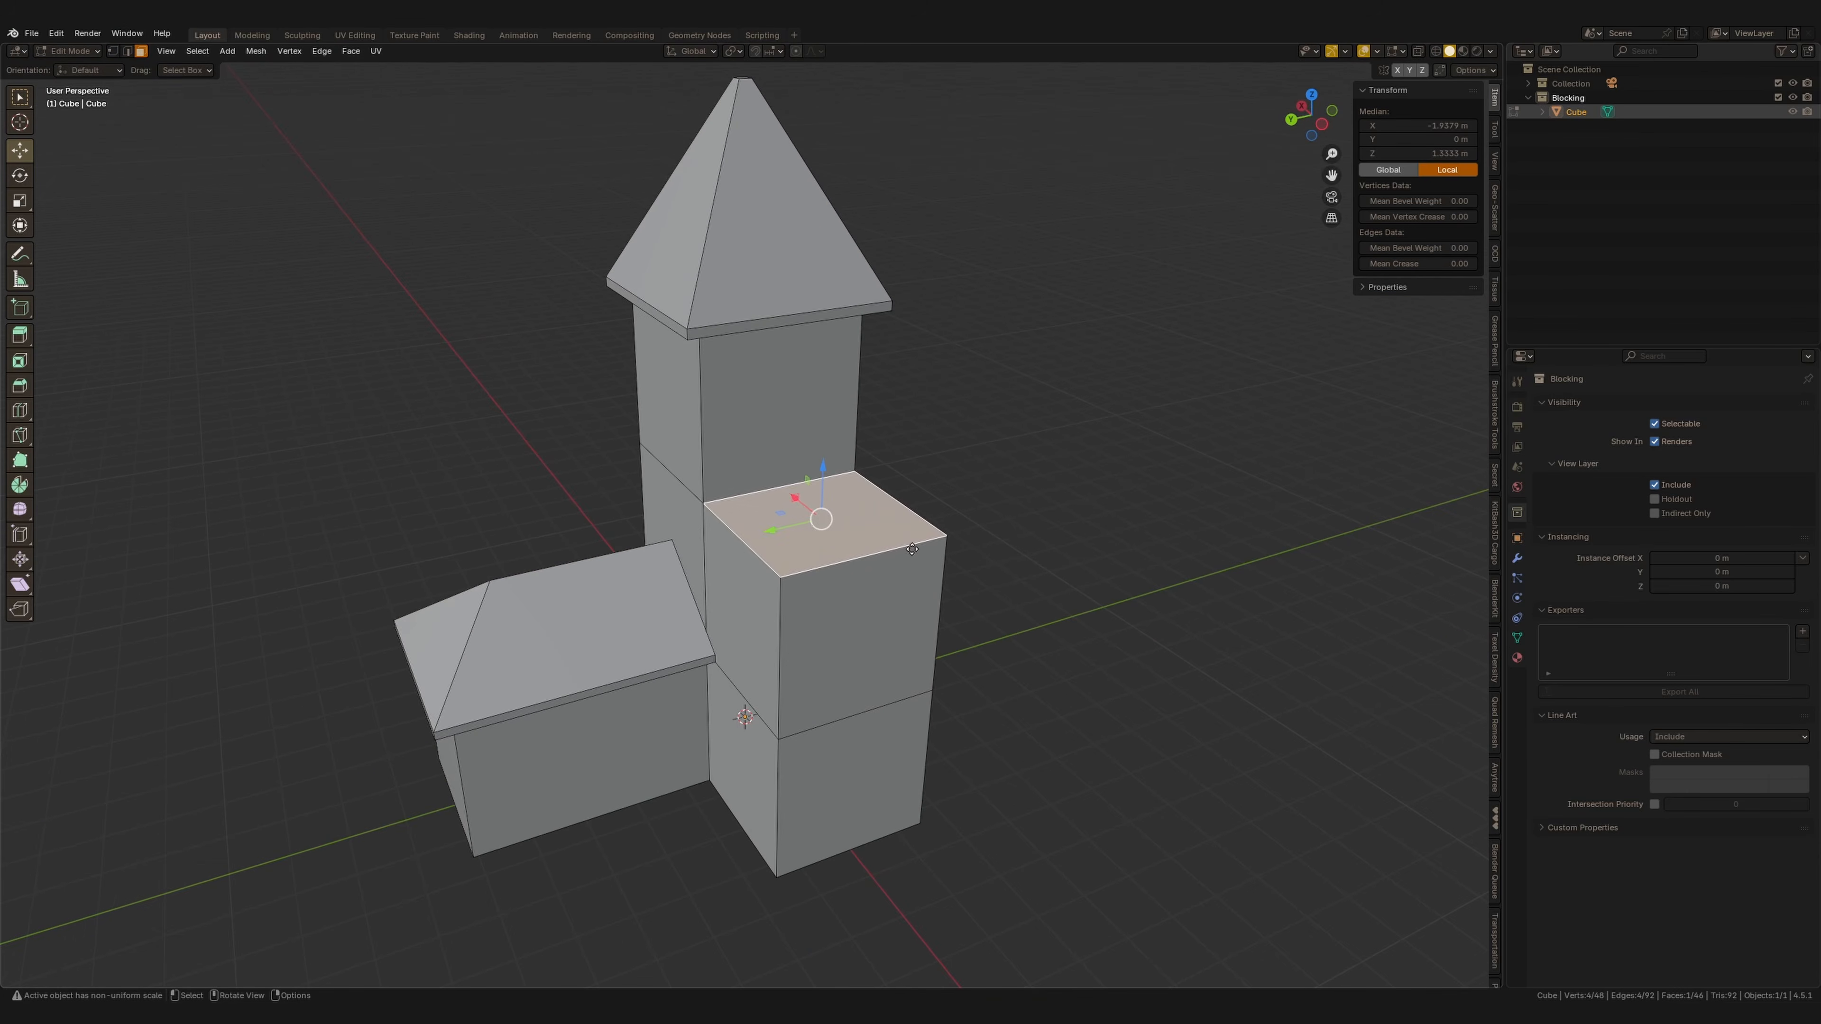
pyautogui.press('e')
pyautogui.press('Escape')
# Scale the extruded top face outward, then undo the scale.
pyautogui.press('s')
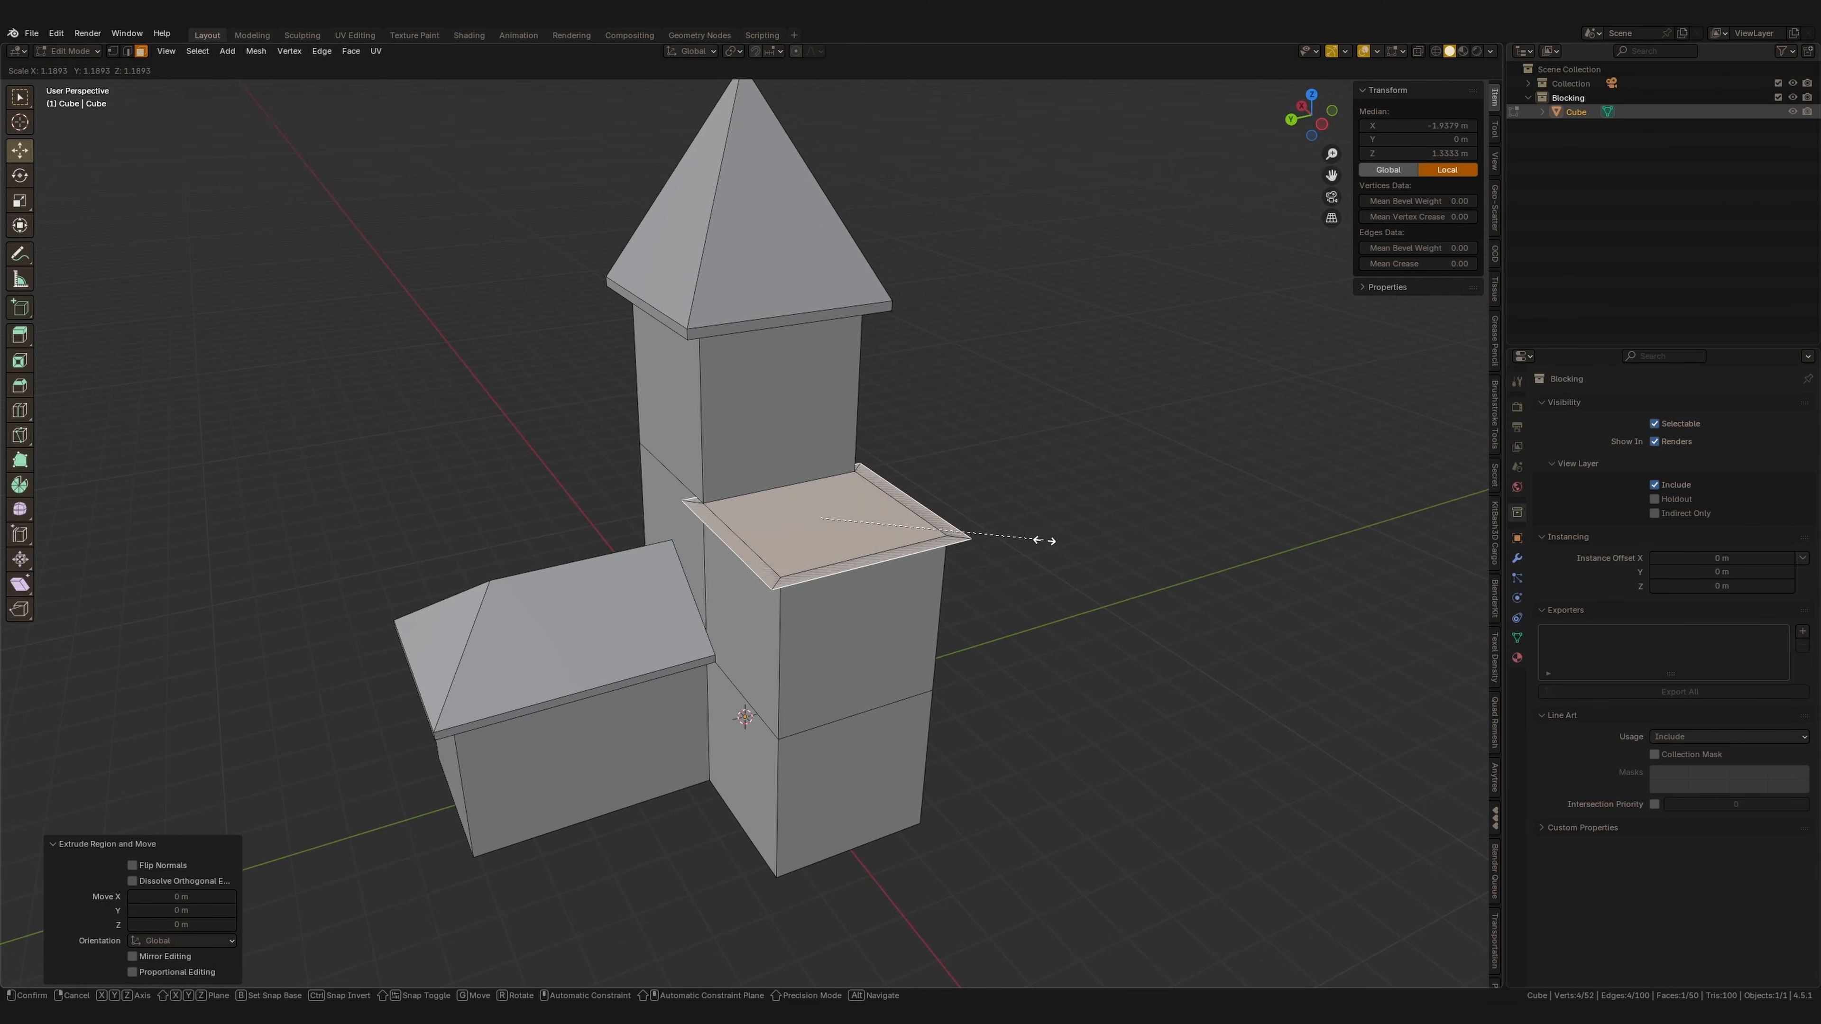
pyautogui.click(1048, 542)
pyautogui.moveTo(1048, 541); pyautogui.dragTo(1012, 584, button='middle')
pyautogui.hotkey('ctrl', 'z')
# Scale the second wing's top face along Y to about 1.25 for a roof overhang.
pyautogui.moveTo(956, 531); pyautogui.dragTo(961, 513, button='middle')
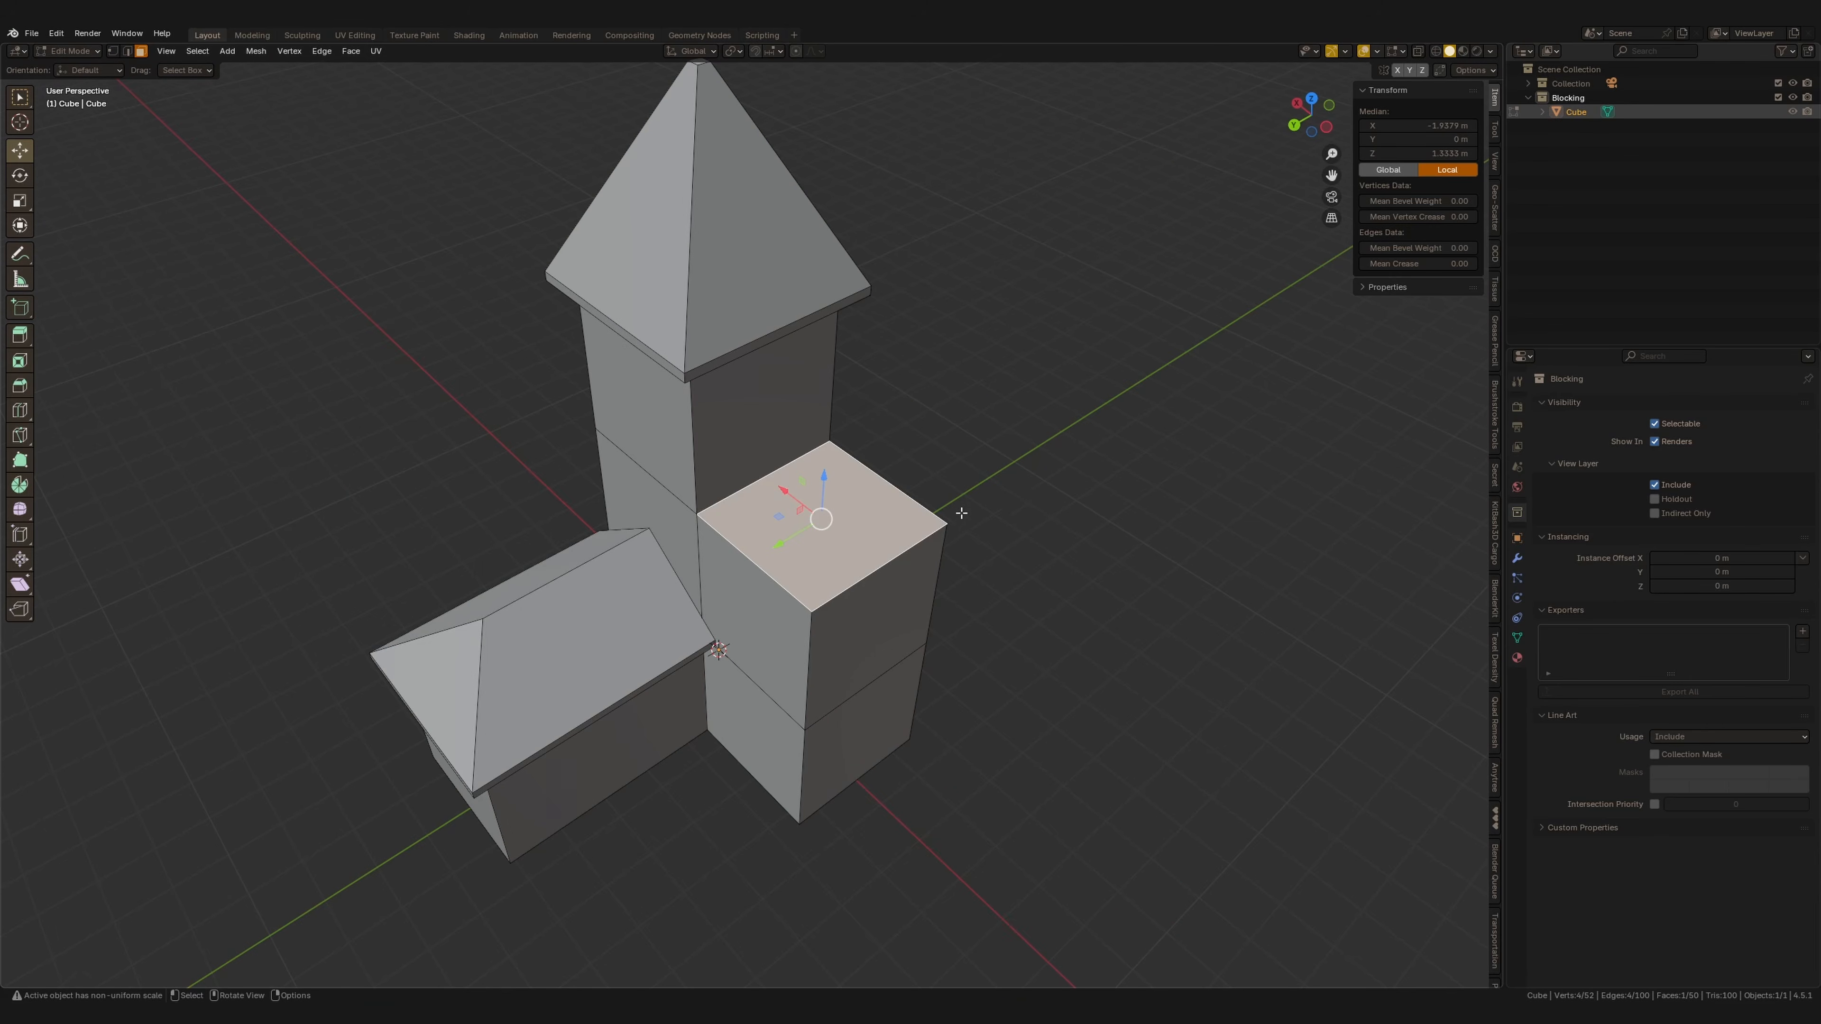
pyautogui.press('s')
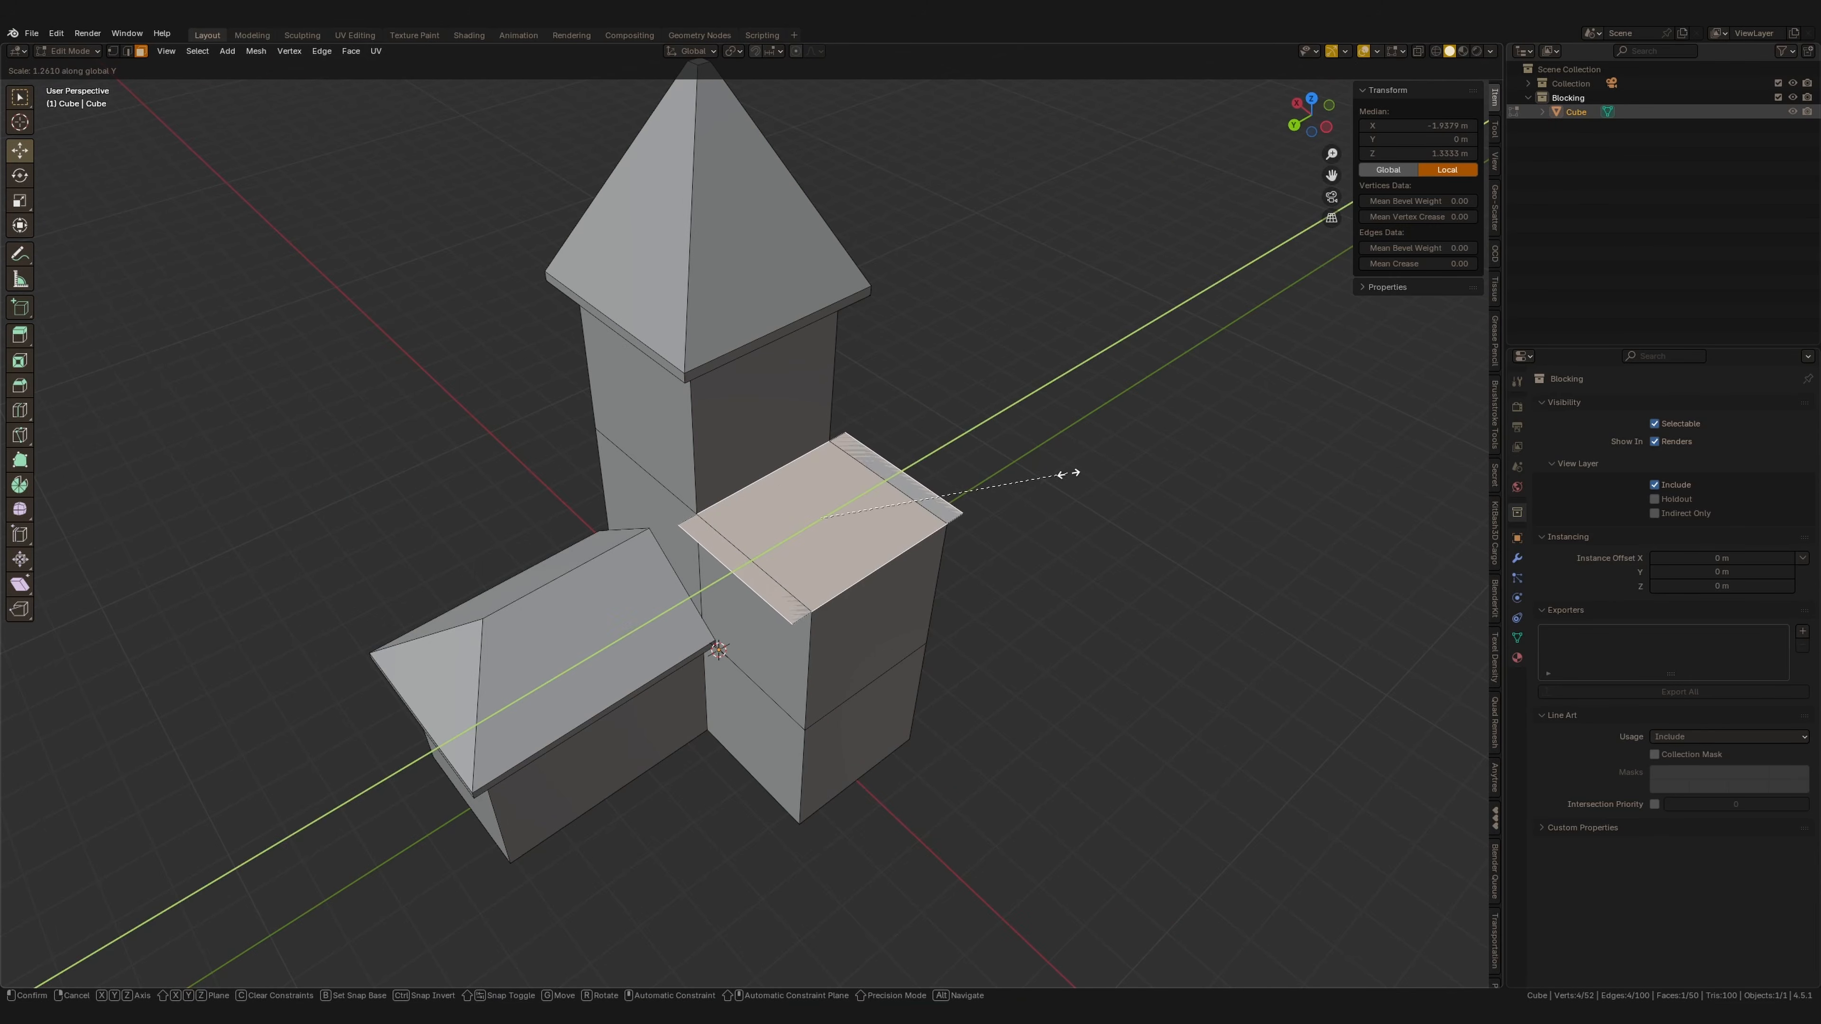
pyautogui.click(1067, 477)
pyautogui.press('s')
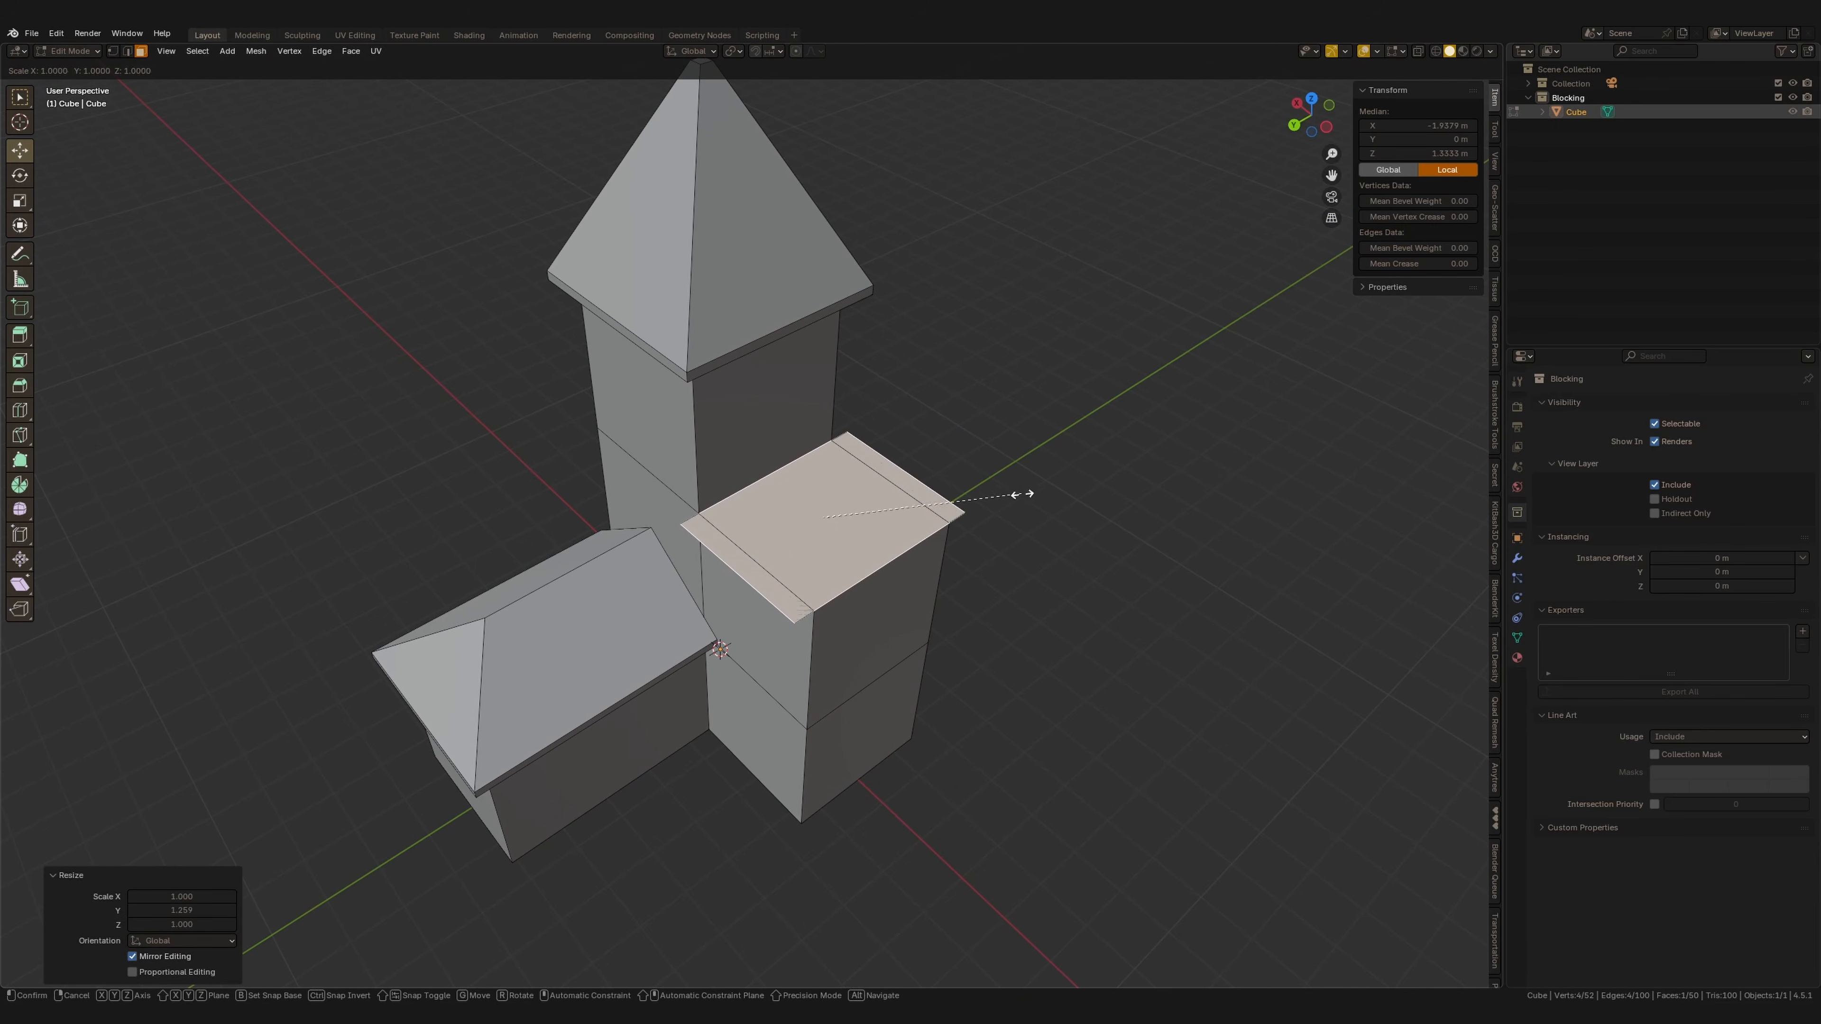
pyautogui.rightClick(1064, 526)
pyautogui.click(882, 578)
pyautogui.moveTo(878, 578); pyautogui.dragTo(888, 576, button='middle')
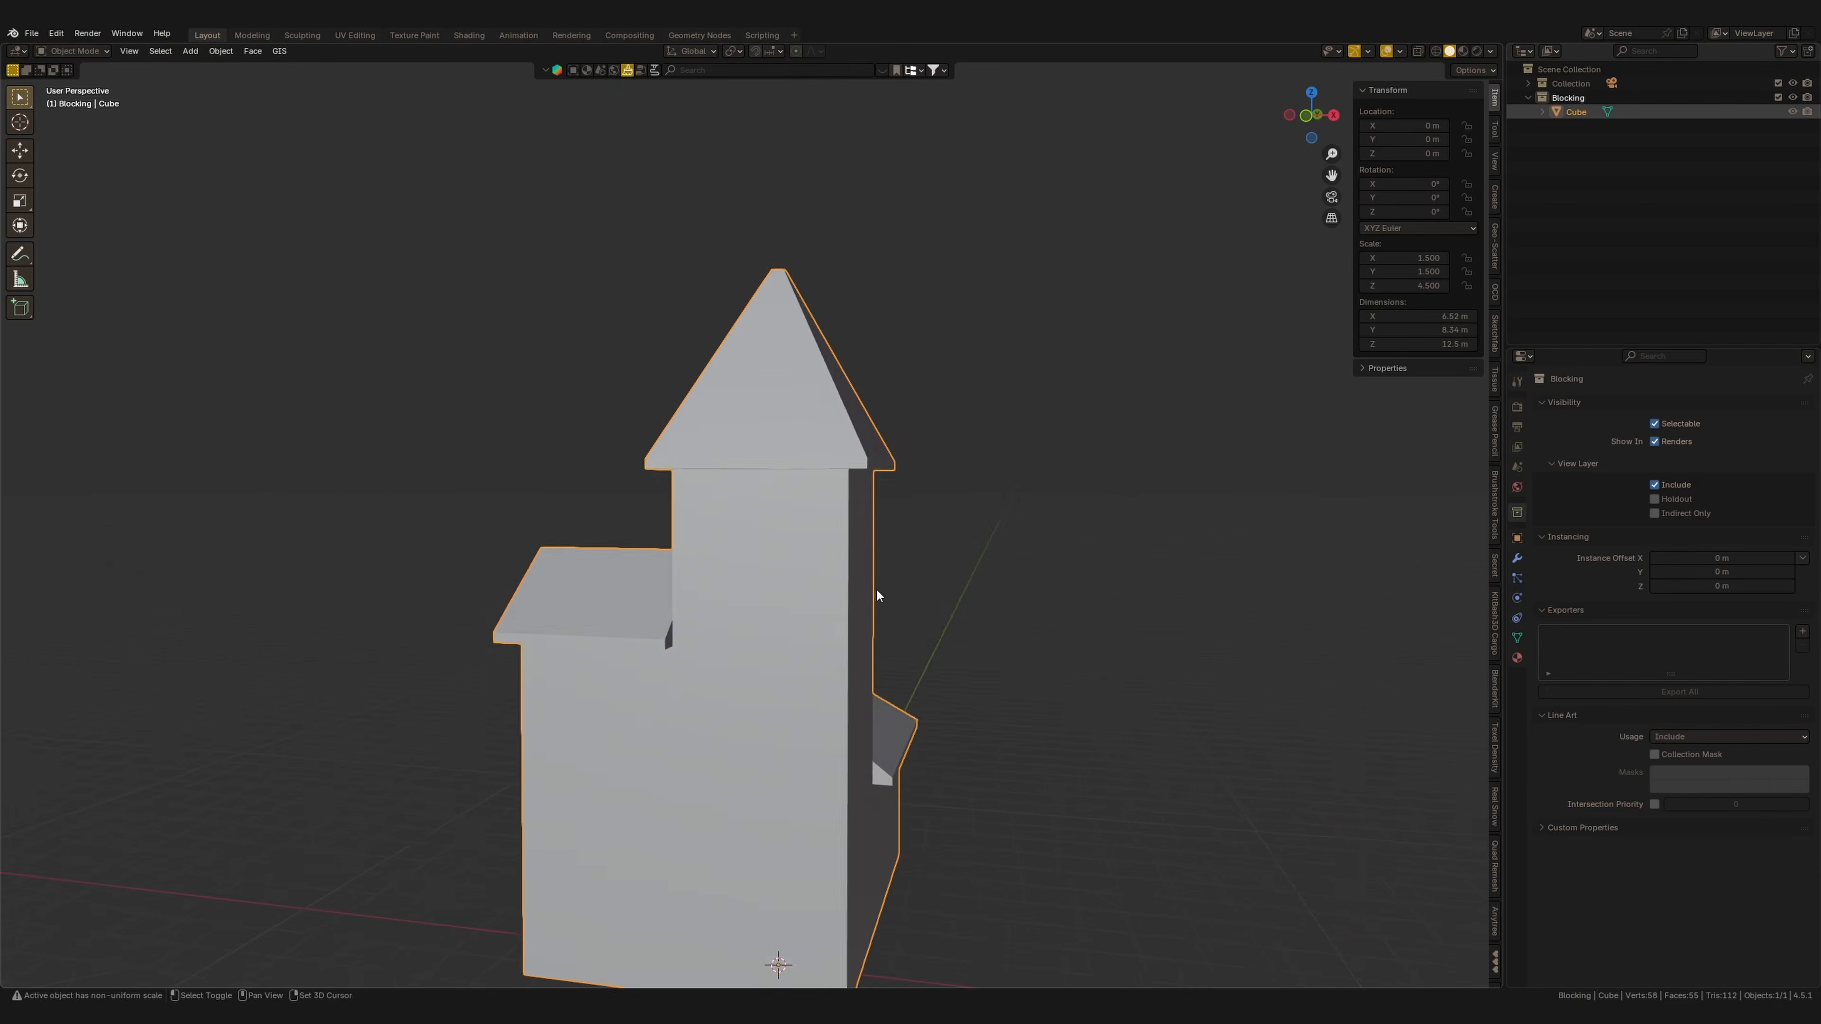
# Enable Cavity in the viewport shading options and set its type to Screen.
pyautogui.moveTo(875, 588); pyautogui.dragTo(864, 581, button='middle')
pyautogui.click(1490, 50)
pyautogui.click(1409, 467)
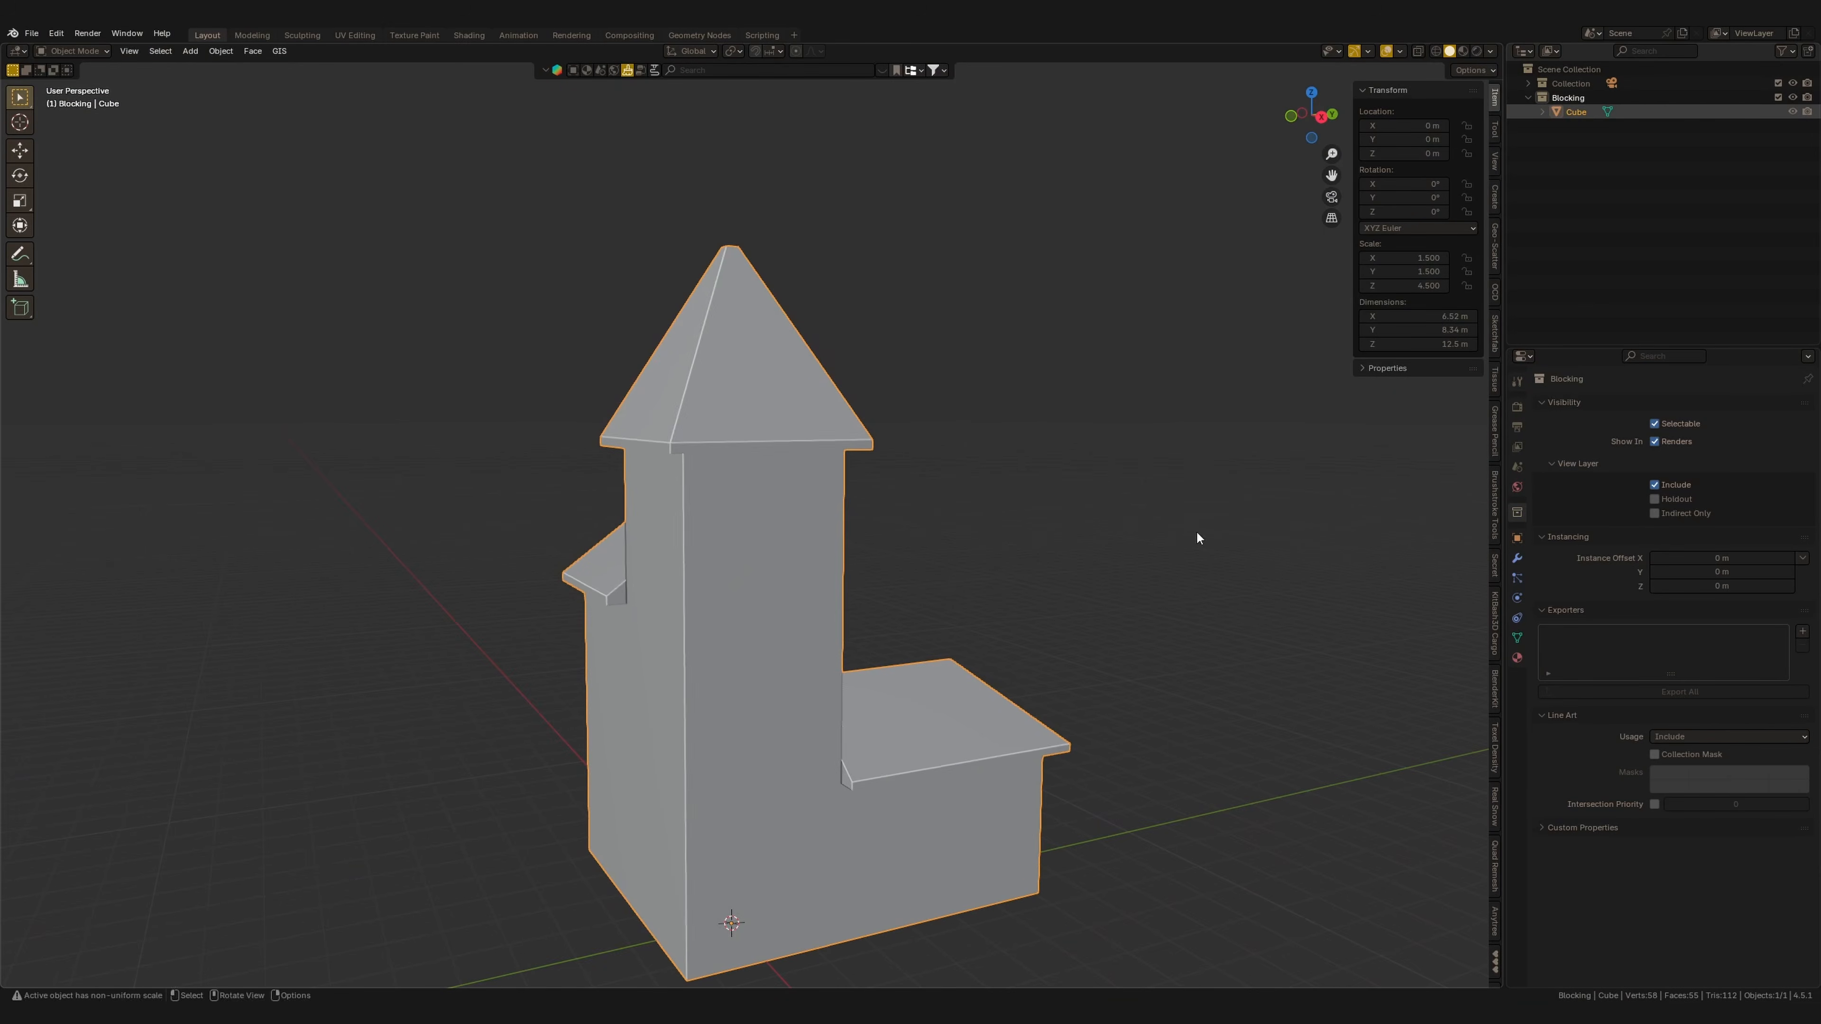
pyautogui.moveTo(1032, 603); pyautogui.dragTo(1047, 557, button='middle')
pyautogui.click(1492, 51)
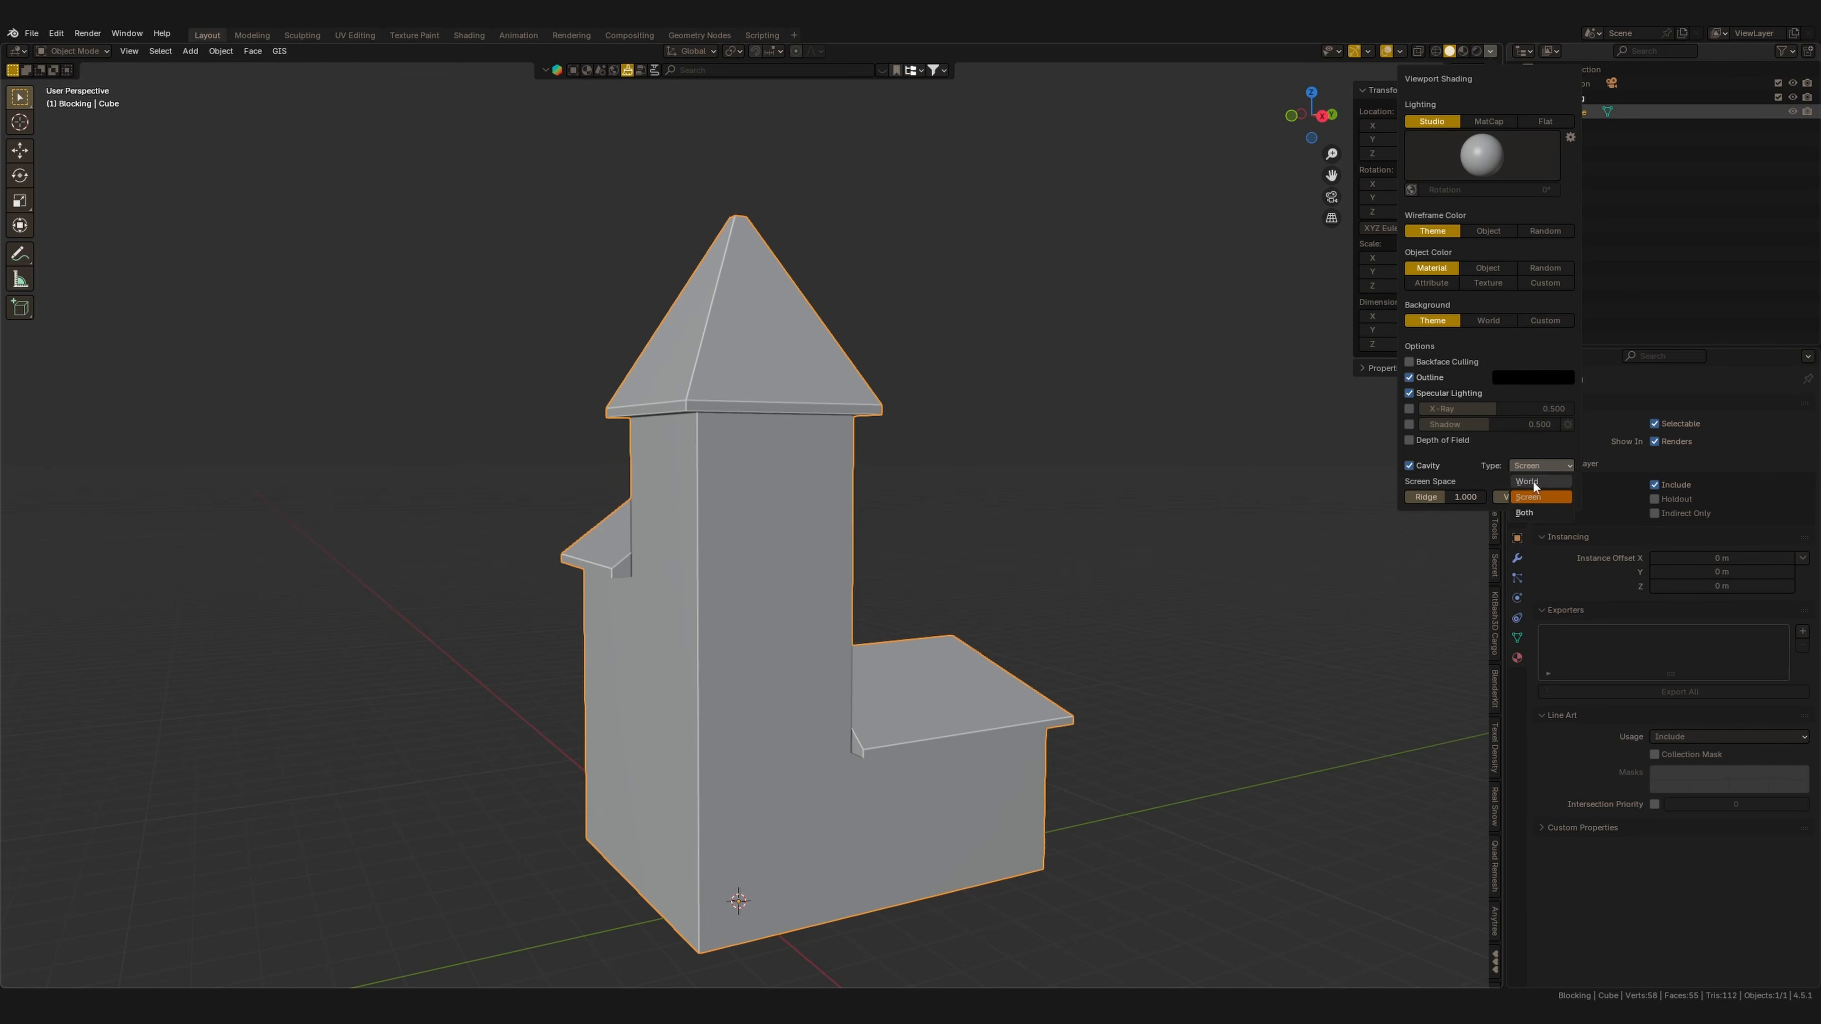
pyautogui.click(1538, 495)
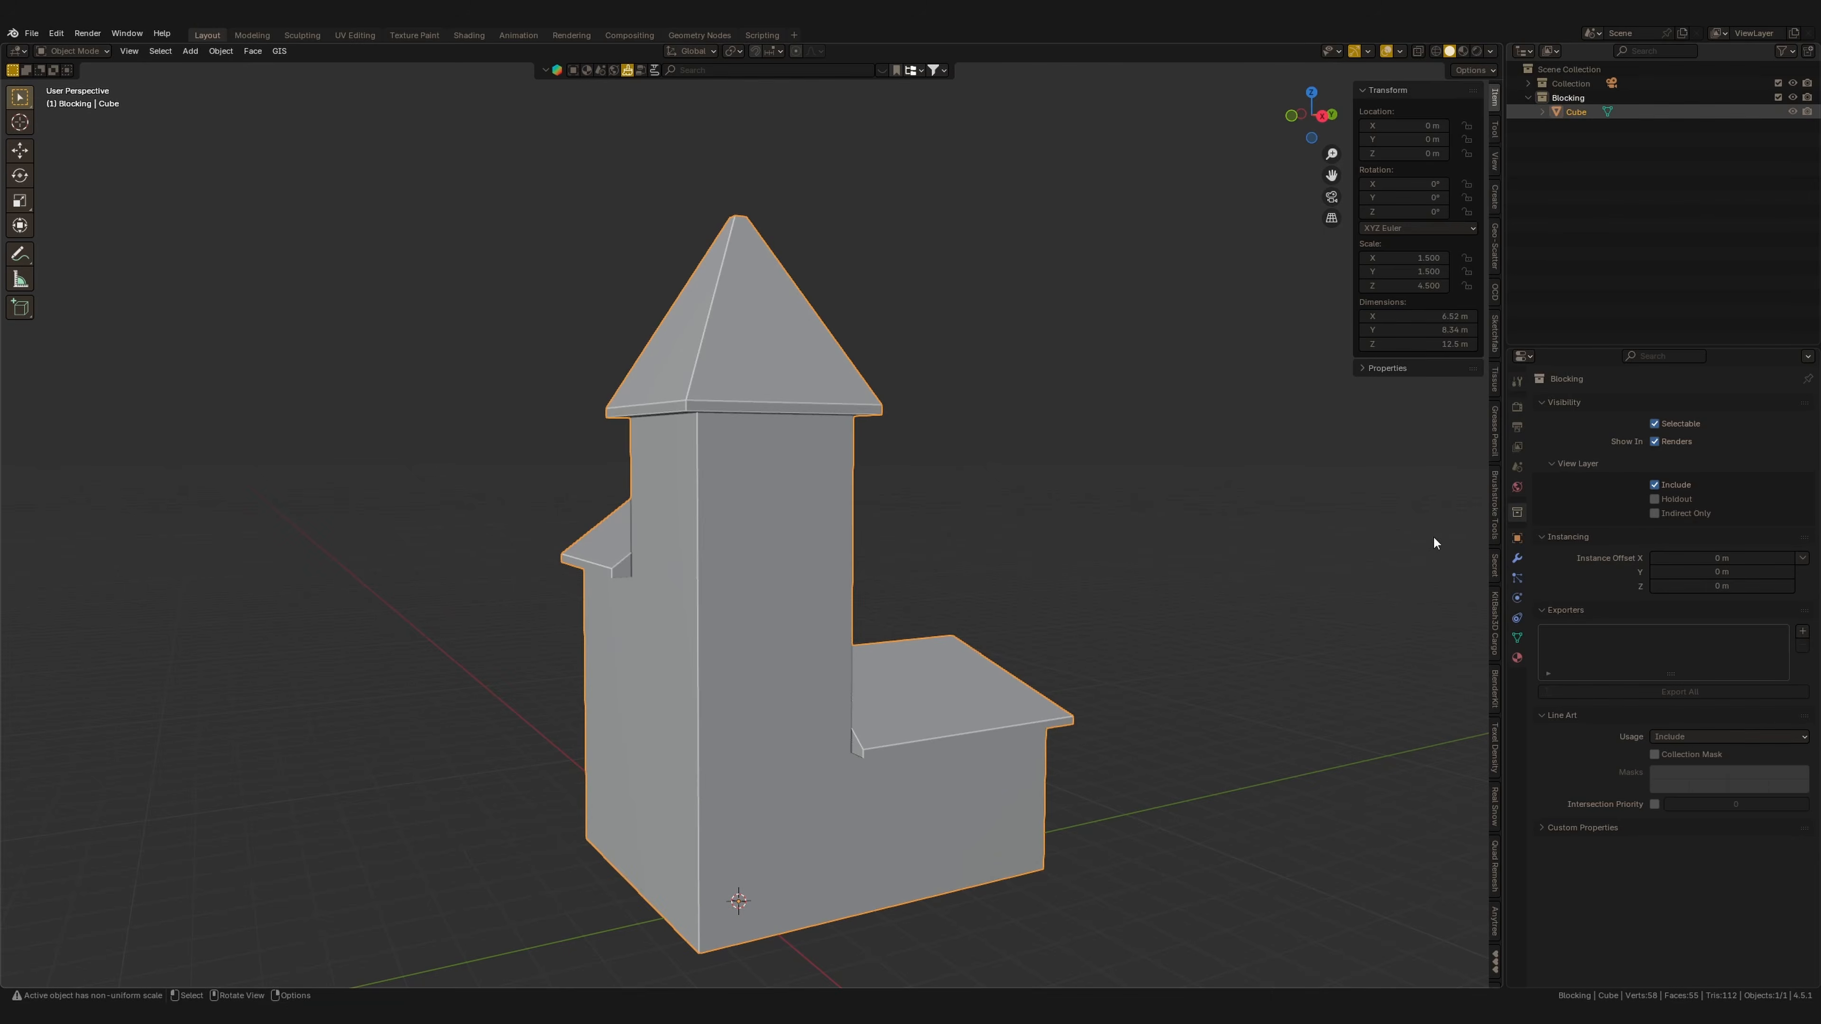
pyautogui.click(1492, 51)
# Add a new cube and flatten it to a Z scale of about 0.059.
pyautogui.keyDown('shift'); pyautogui.moveTo(946, 537); pyautogui.dragTo(968, 498, button='middle'); pyautogui.keyUp('shift')
pyautogui.keyDown('shift'); pyautogui.moveTo(925, 500); pyautogui.dragTo(912, 464, button='middle'); pyautogui.keyUp('shift')
pyautogui.press('KP_7')
pyautogui.hotkey('shift', 'a')
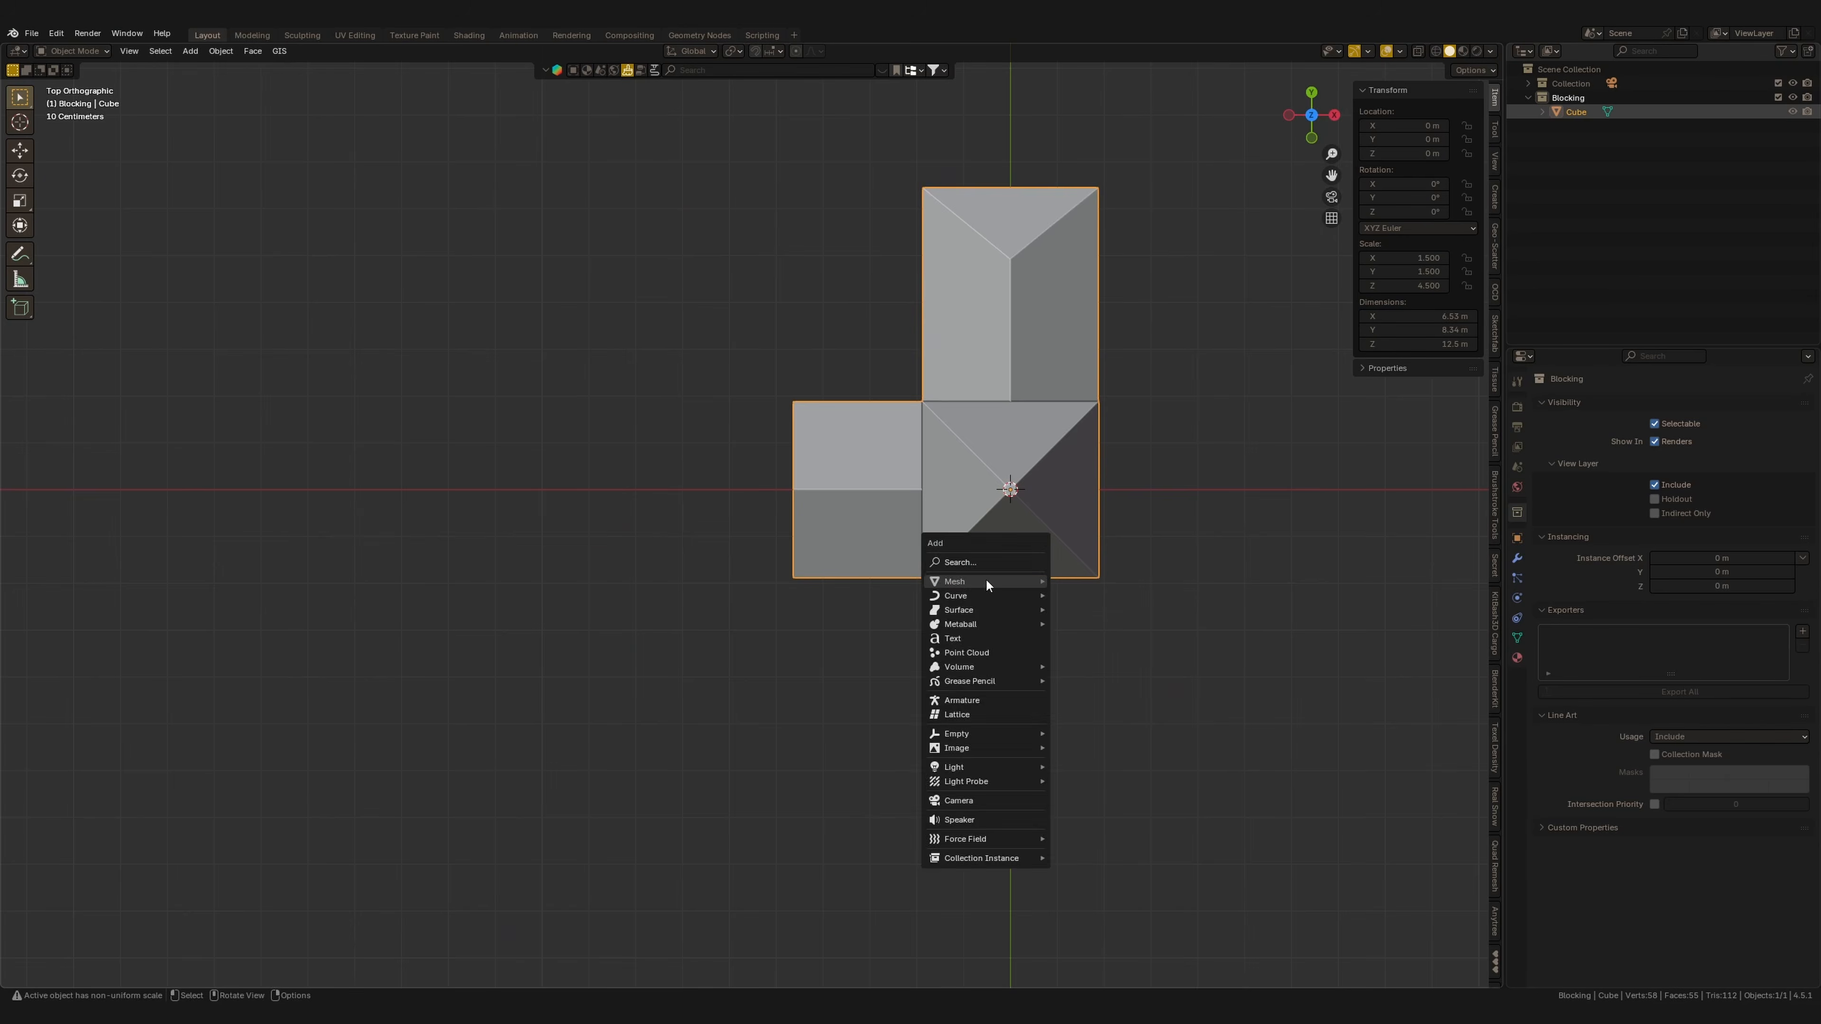
pyautogui.click(1069, 595)
pyautogui.press('KP_1')
pyautogui.press('s')
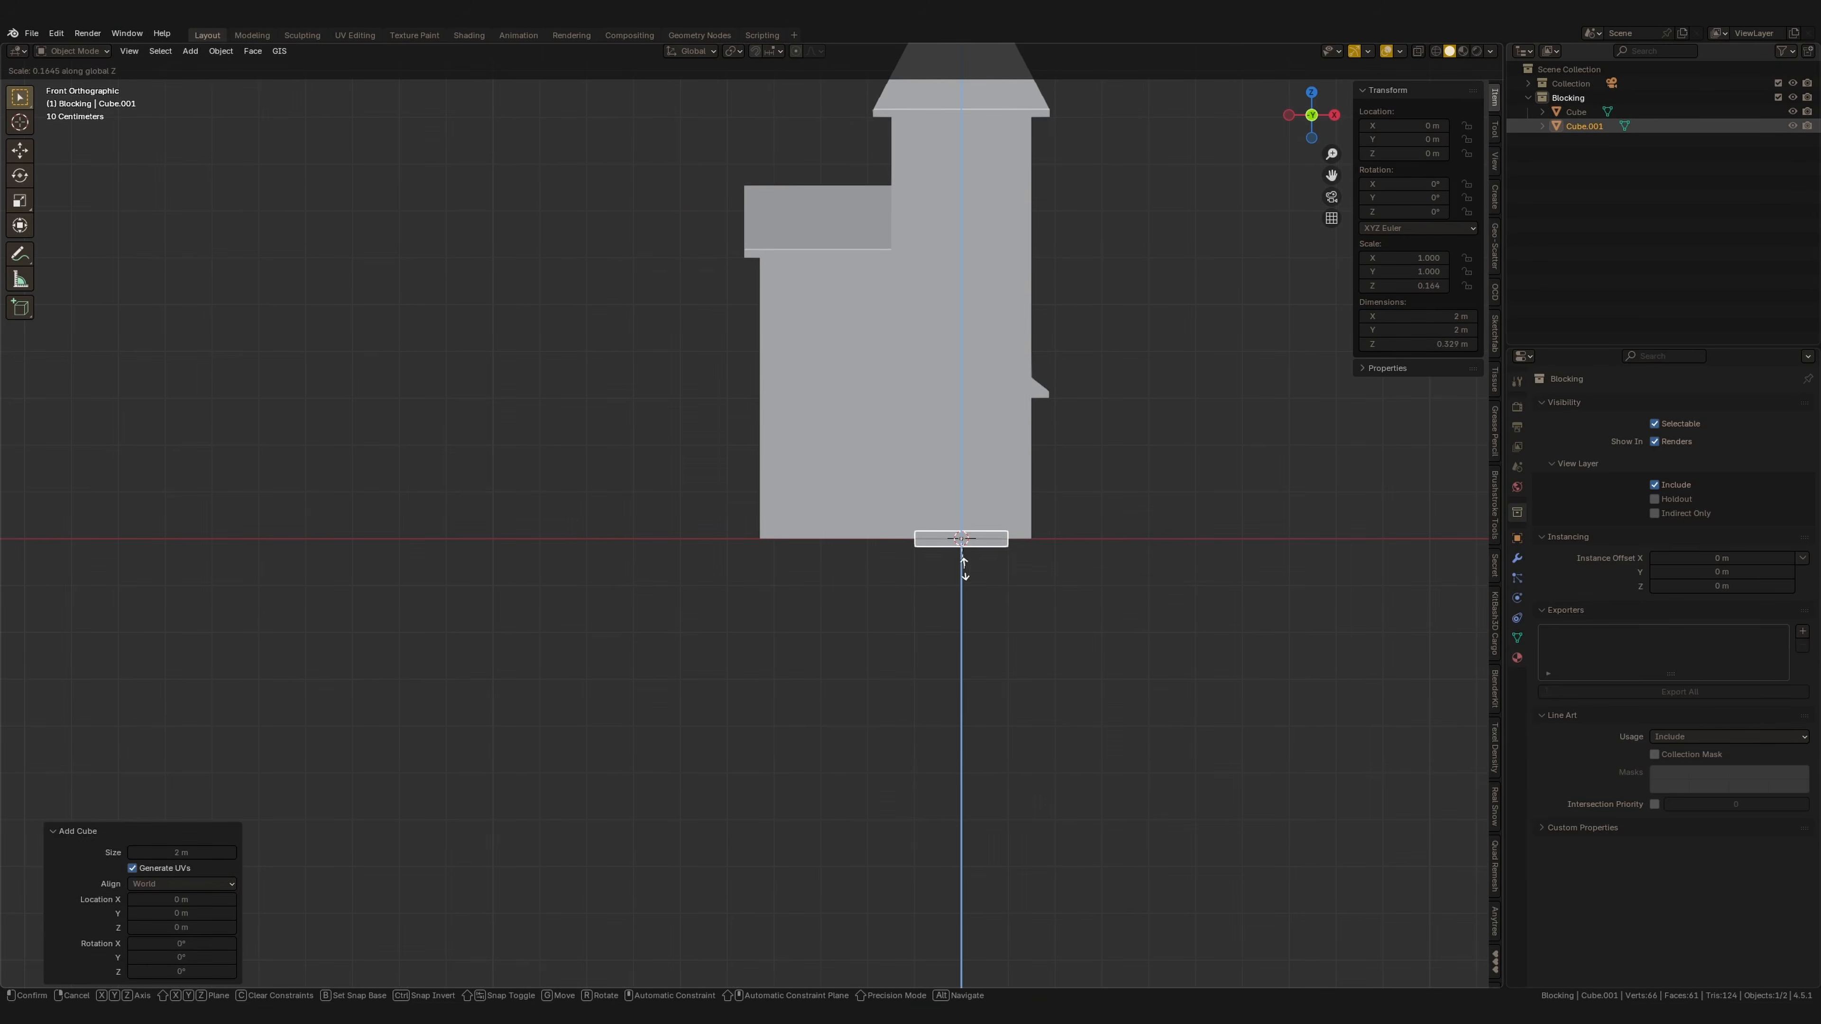
pyautogui.click(1011, 574)
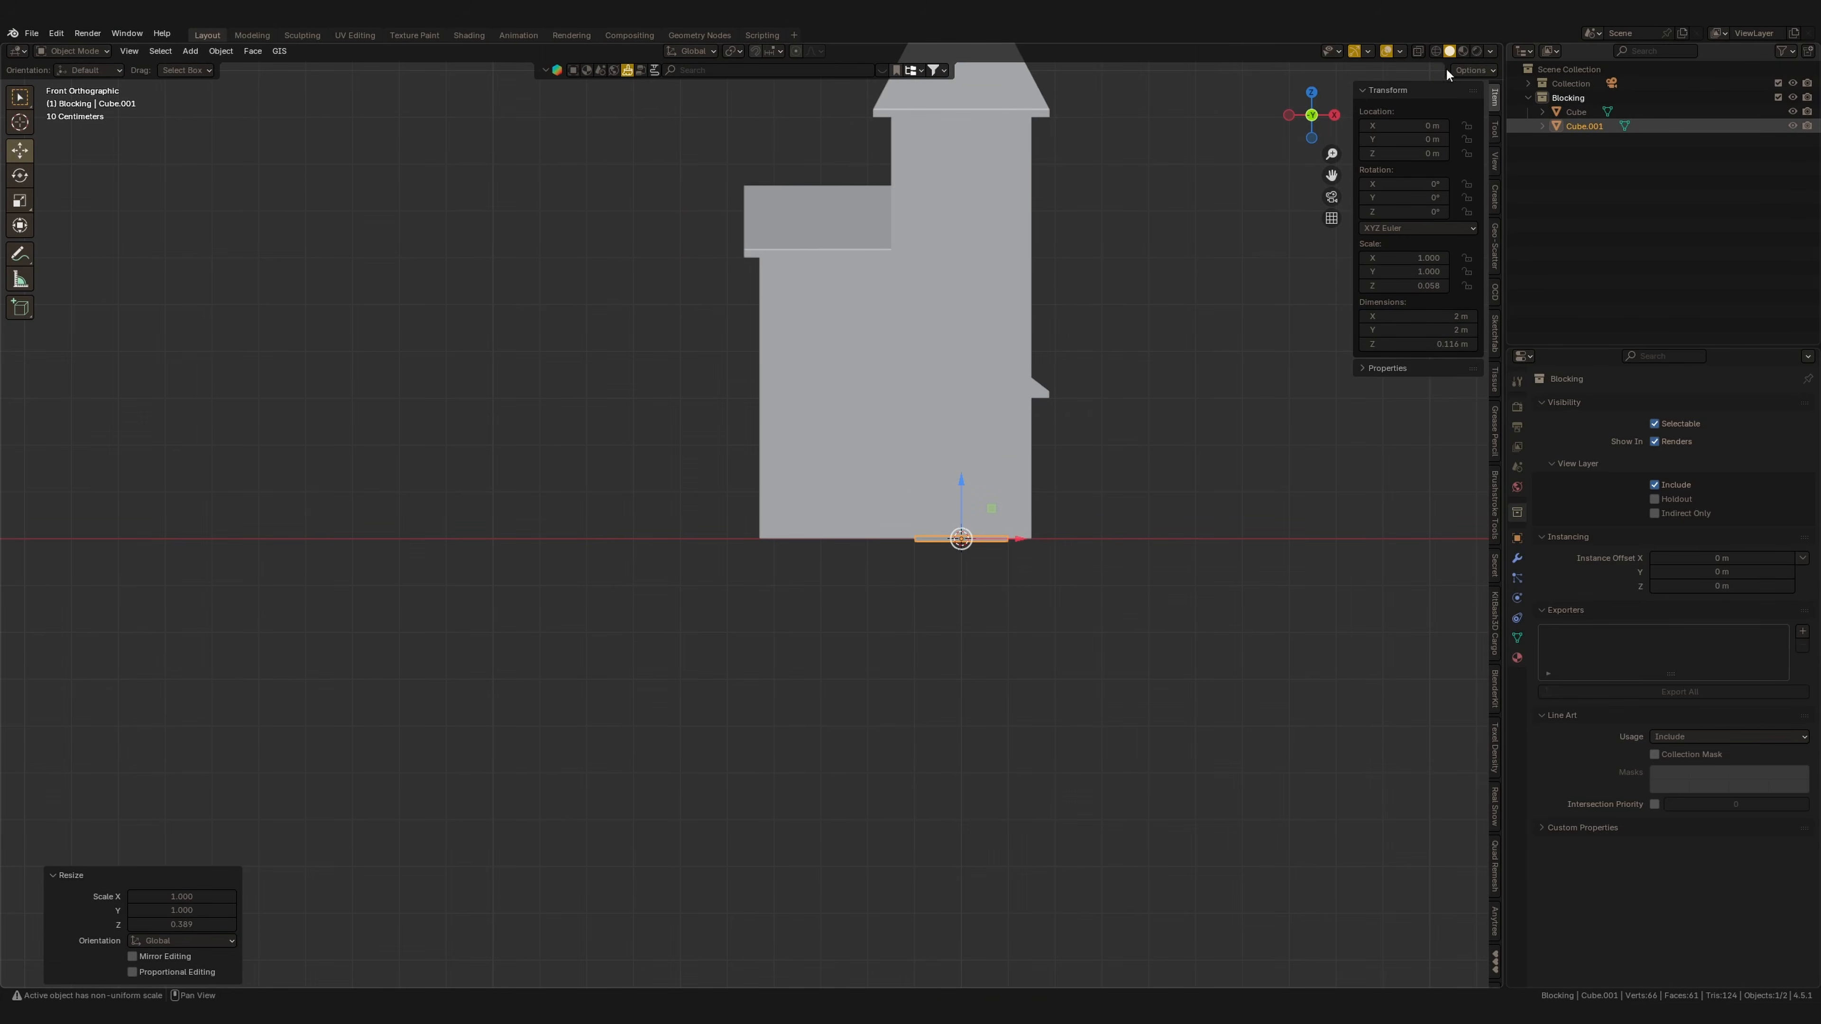
# Move the flat slab up 1.9 m along Z with snapping turned on.
pyautogui.click(1400, 51)
pyautogui.click(1313, 292)
pyautogui.keyDown('shift'); pyautogui.moveTo(977, 509); pyautogui.dragTo(955, 586, button='middle'); pyautogui.keyUp('shift')
pyautogui.press('g')
pyautogui.press('z')
pyautogui.hotkey('shift', 'Tab')
pyautogui.click(876, 493)
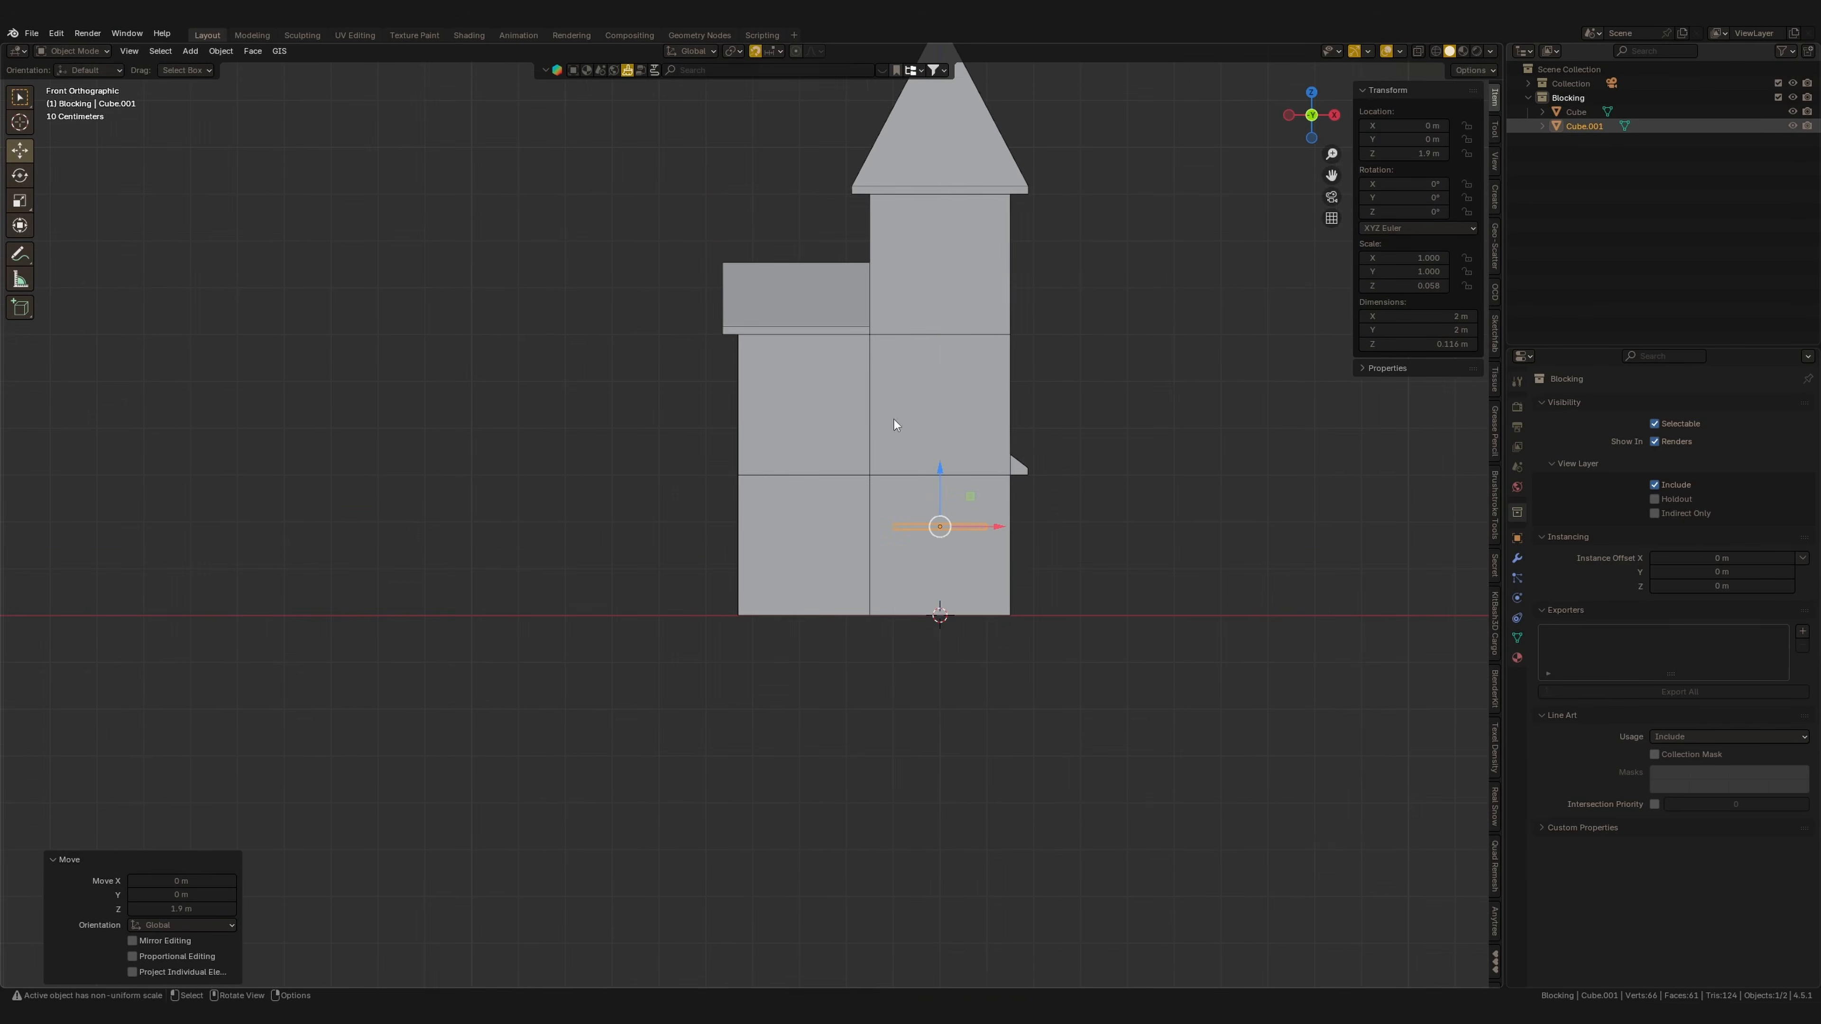
# Change the snapping target, slide the slab against the wing's wall, and enter Edit Mode.
pyautogui.click(772, 52)
pyautogui.click(746, 153)
pyautogui.moveTo(940, 495); pyautogui.dragTo(710, 482)
pyautogui.hotkey('shift', 'Tab')
pyautogui.hotkey('shift', 'Tab')
pyautogui.moveTo(710, 482); pyautogui.dragTo(737, 479)
pyautogui.moveTo(738, 482); pyautogui.dragTo(760, 557, button='middle')
pyautogui.scroll(3, 857, 547)
pyautogui.press('Tab')
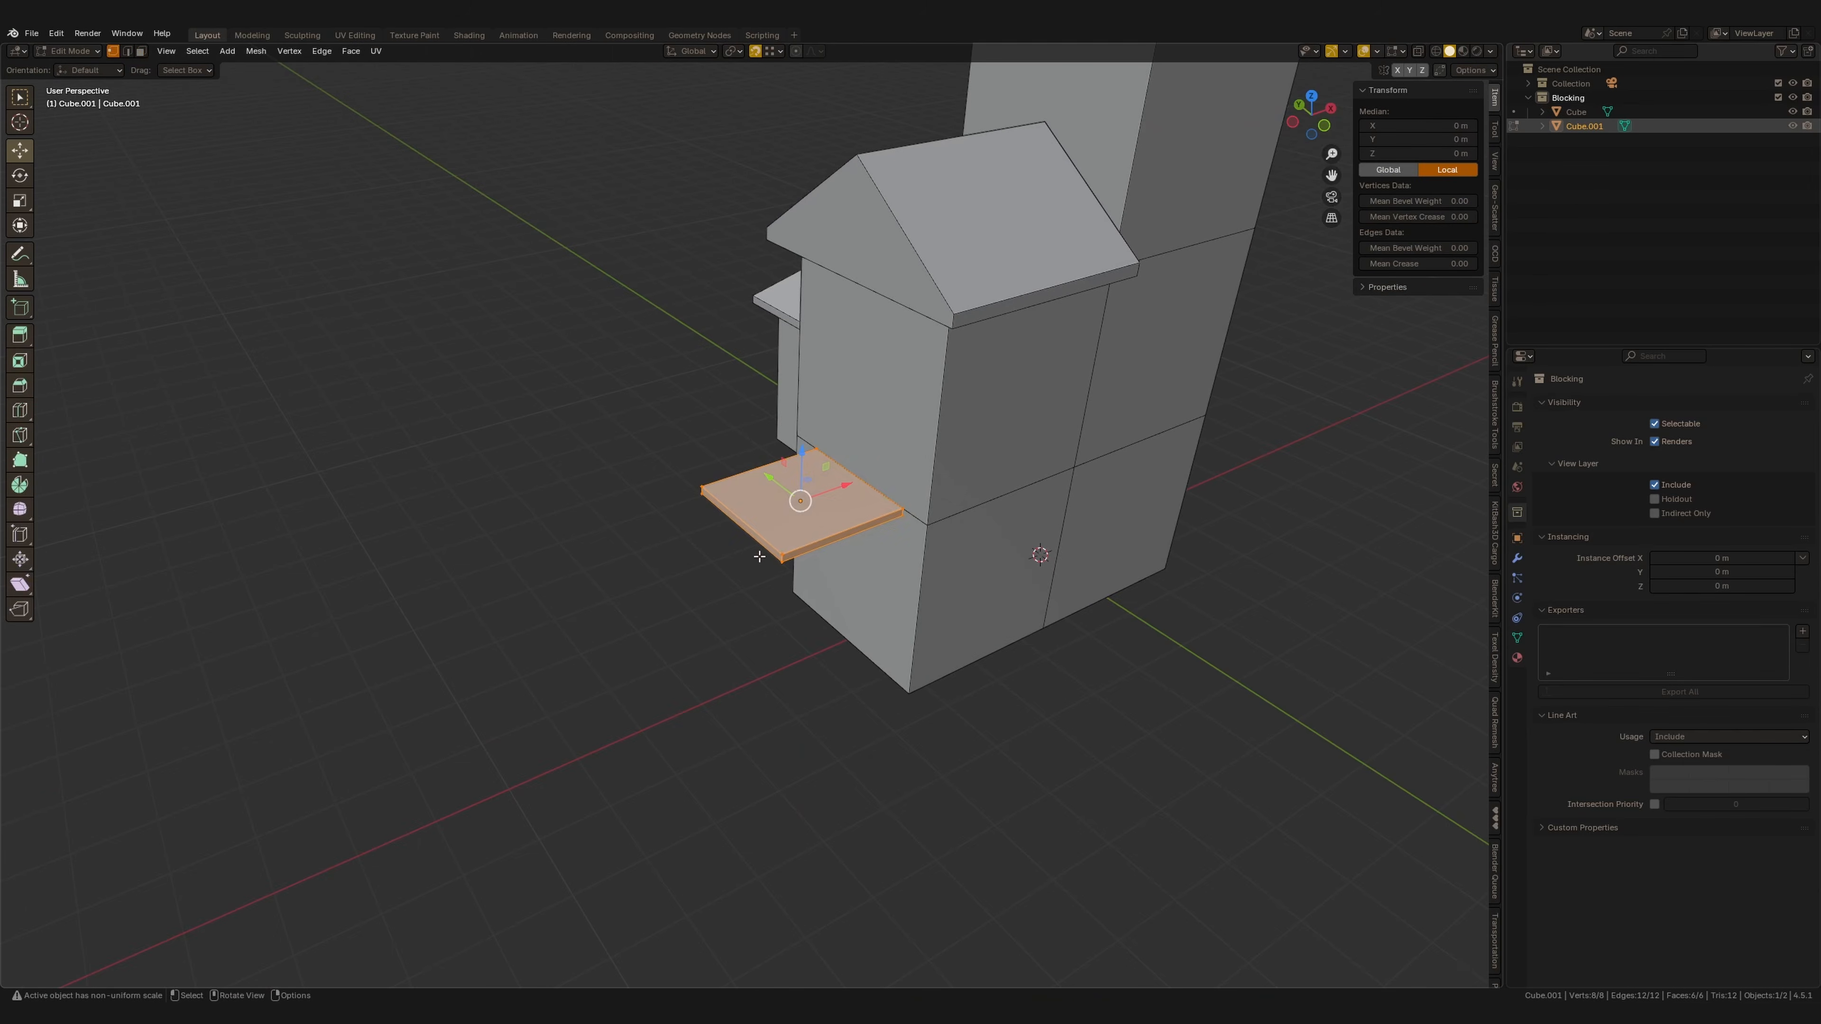
# Reshape the slab's vertices in Edit Mode so it fits snugly along the tower wall, then leave Edit Mode.
pyautogui.moveTo(788, 506); pyautogui.dragTo(835, 491)
pyautogui.click(863, 529)
pyautogui.moveTo(863, 528); pyautogui.dragTo(955, 524, button='middle')
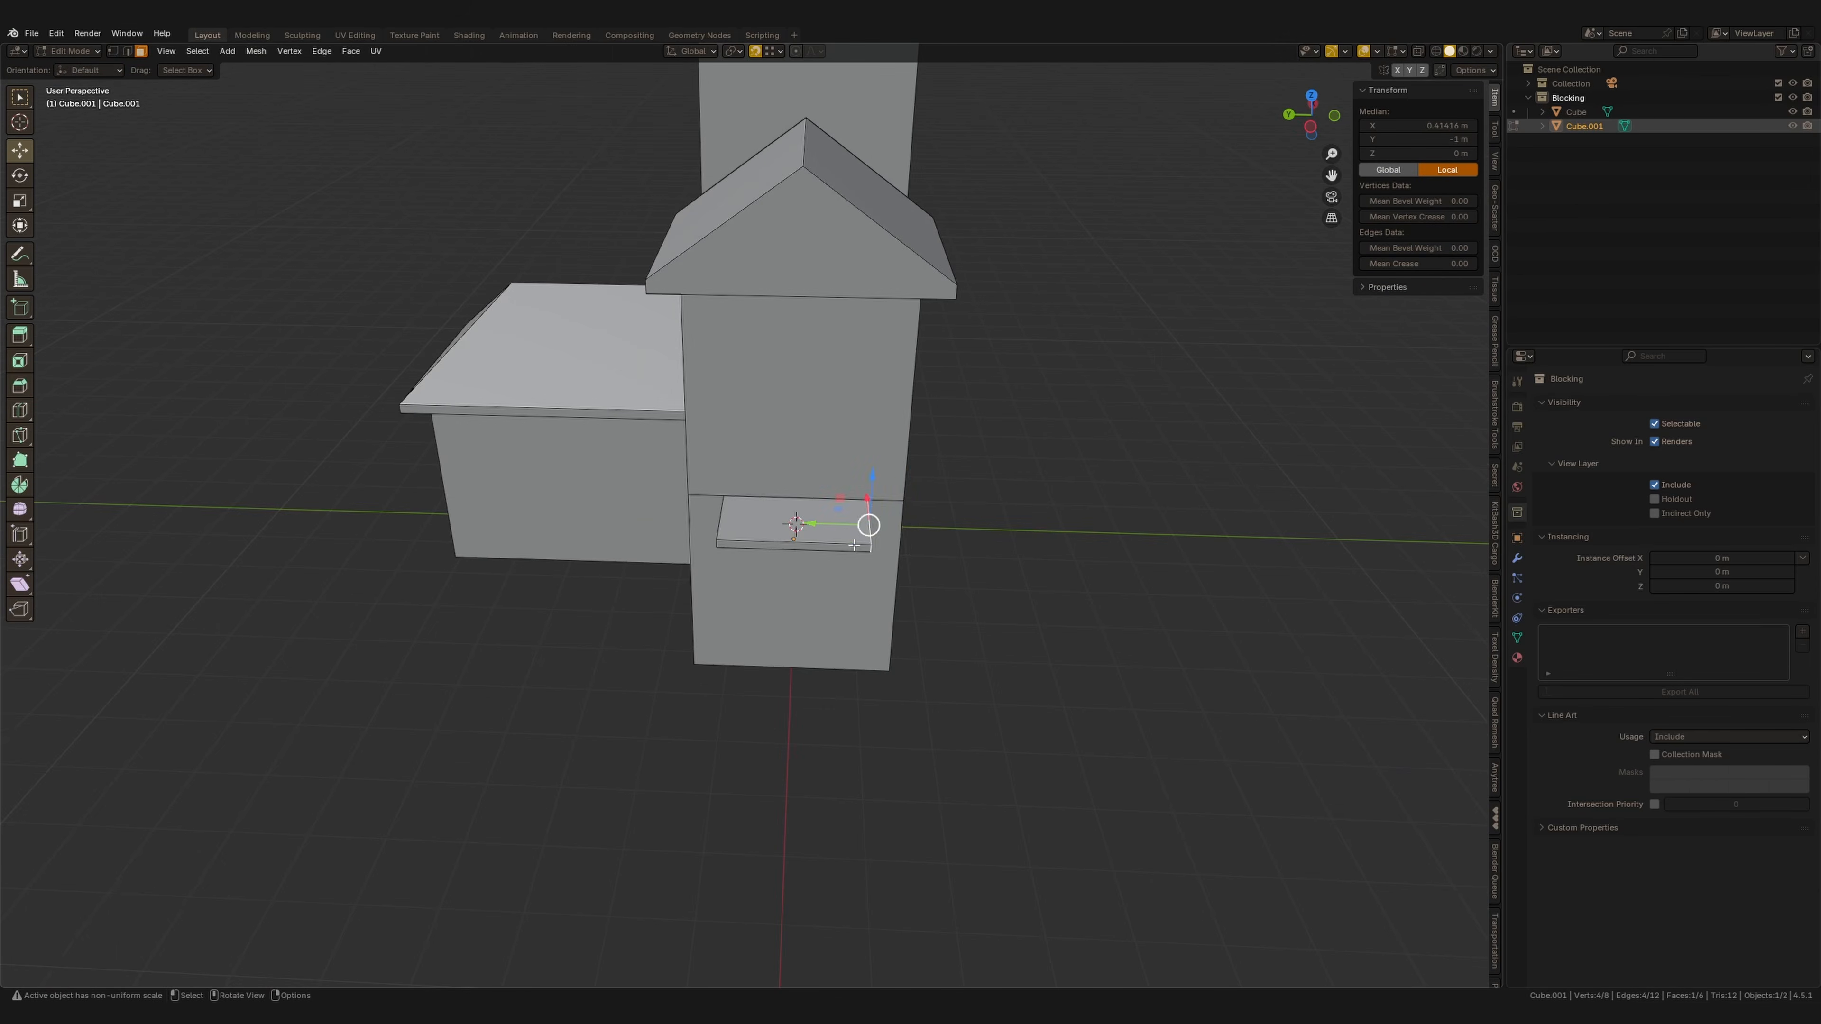
pyautogui.moveTo(807, 519); pyautogui.dragTo(845, 505)
pyautogui.moveTo(789, 528); pyautogui.dragTo(883, 502, button='middle')
pyautogui.click(735, 547)
pyautogui.moveTo(692, 548); pyautogui.dragTo(663, 547)
pyautogui.moveTo(939, 495); pyautogui.dragTo(806, 522, button='middle')
pyautogui.press('Tab')
# Duplicate the slab and place the copy on the opposite side of the tower in top view.
pyautogui.press('KP_7')
pyautogui.keyDown('shift'); pyautogui.moveTo(850, 454); pyautogui.dragTo(728, 349, button='middle'); pyautogui.keyUp('shift')
pyautogui.hotkey('shift', 'd')
pyautogui.click(1154, 427)
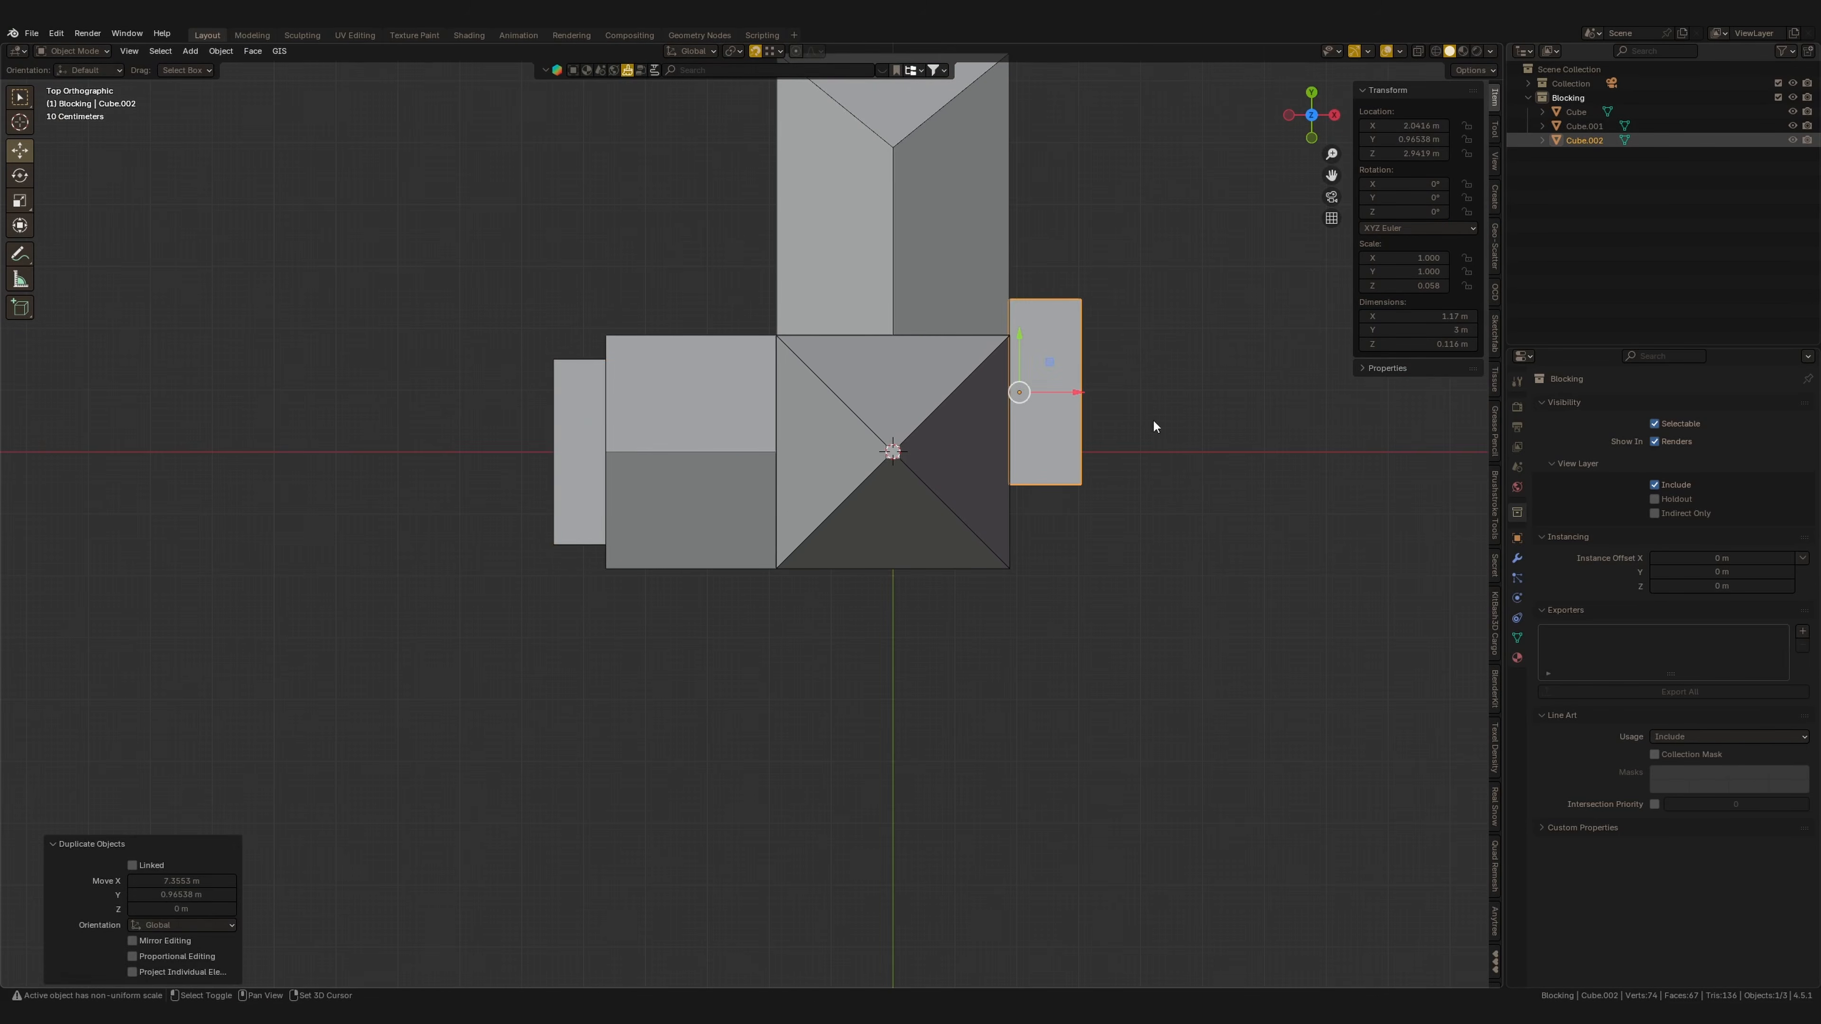
# Move the duplicated slab down to ground level at the base of the tower.
pyautogui.keyDown('shift'); pyautogui.moveTo(1154, 427); pyautogui.dragTo(966, 564, button='middle'); pyautogui.keyUp('shift')
pyautogui.moveTo(966, 564); pyautogui.dragTo(874, 529, button='middle')
pyautogui.moveTo(875, 529); pyautogui.dragTo(838, 602)
pyautogui.moveTo(849, 613); pyautogui.dragTo(767, 578, button='middle')
pyautogui.moveTo(814, 459); pyautogui.dragTo(833, 666)
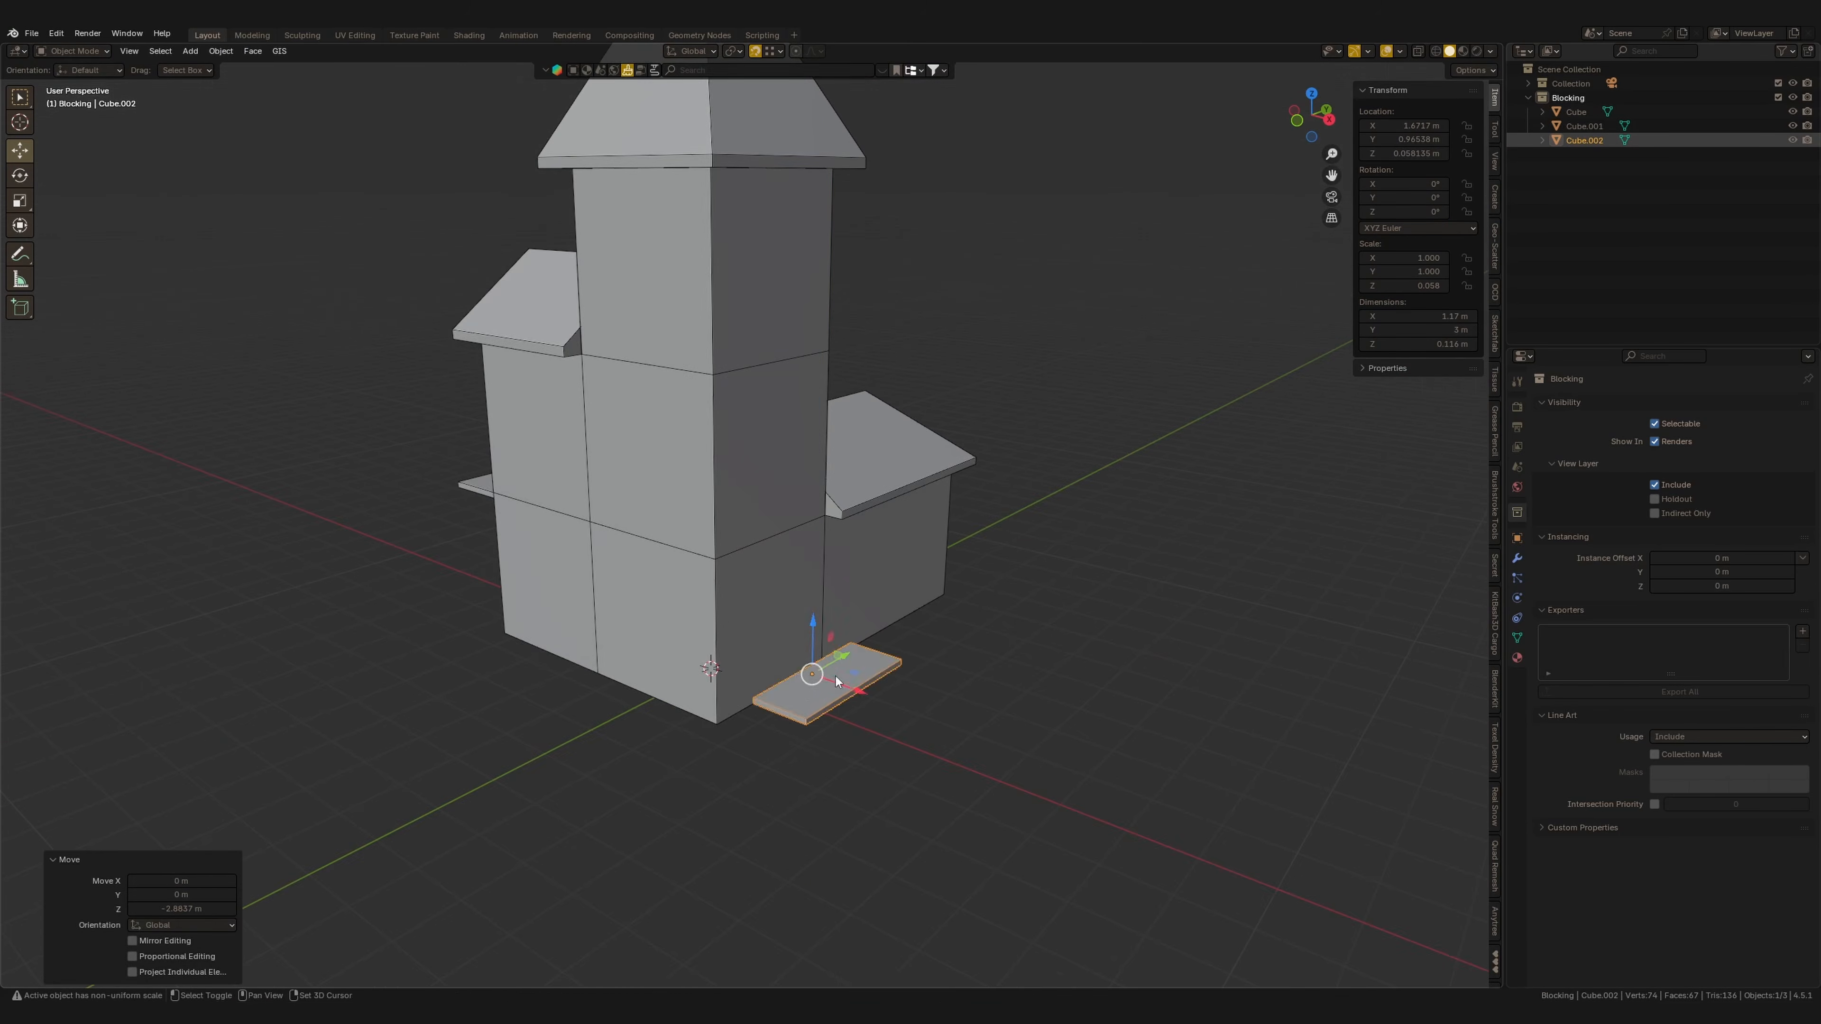
pyautogui.press('KP_1')
pyautogui.moveTo(869, 515)
pyautogui.mouseDown()
pyautogui.moveTo(856, 603)
pyautogui.moveTo(866, 523)
pyautogui.mouseUp()
pyautogui.moveTo(957, 542); pyautogui.dragTo(849, 589, button='middle')
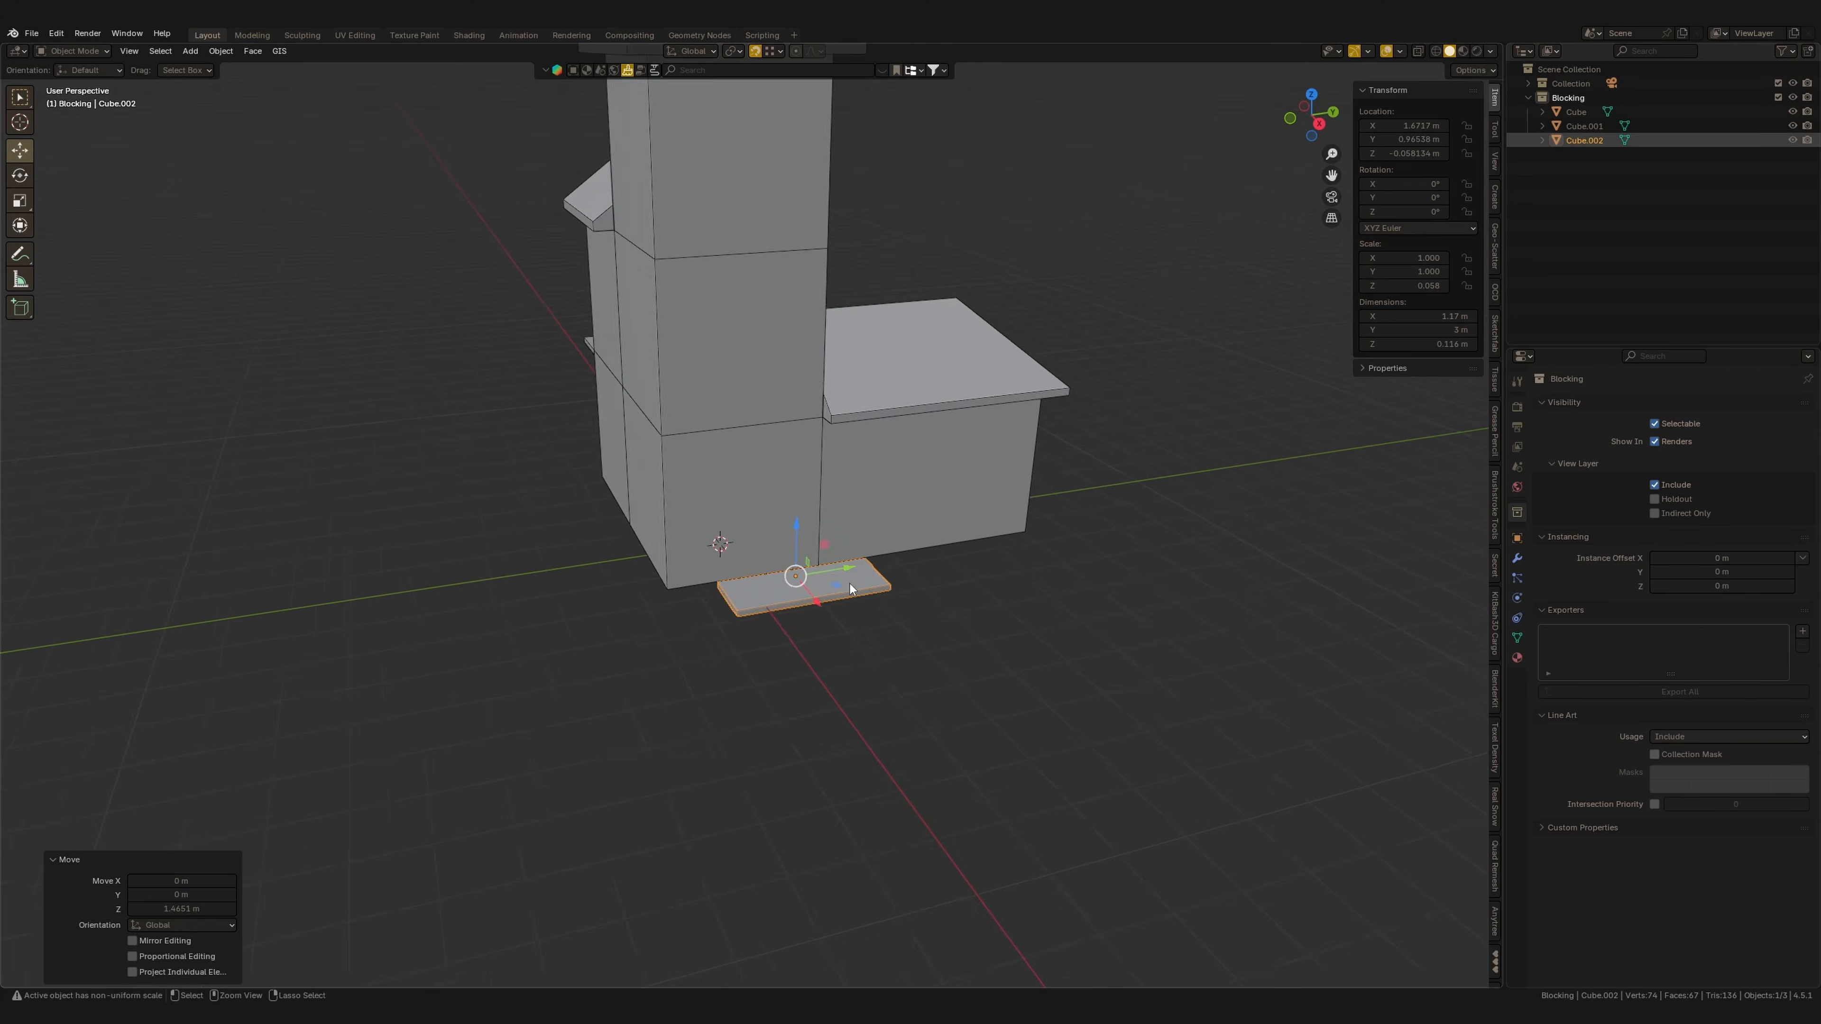
# Edit the ground slab and extrude it into a low step platform along the building's base.
pyautogui.press('Tab')
pyautogui.moveTo(993, 586); pyautogui.dragTo(933, 600, button='middle')
pyautogui.moveTo(933, 600); pyautogui.dragTo(981, 622)
pyautogui.moveTo(981, 620); pyautogui.dragTo(1120, 608, button='middle')
pyautogui.click(921, 579)
pyautogui.moveTo(978, 564); pyautogui.dragTo(925, 578)
pyautogui.press('e')
pyautogui.click(875, 593)
pyautogui.moveTo(599, 607); pyautogui.dragTo(740, 616, button='middle')
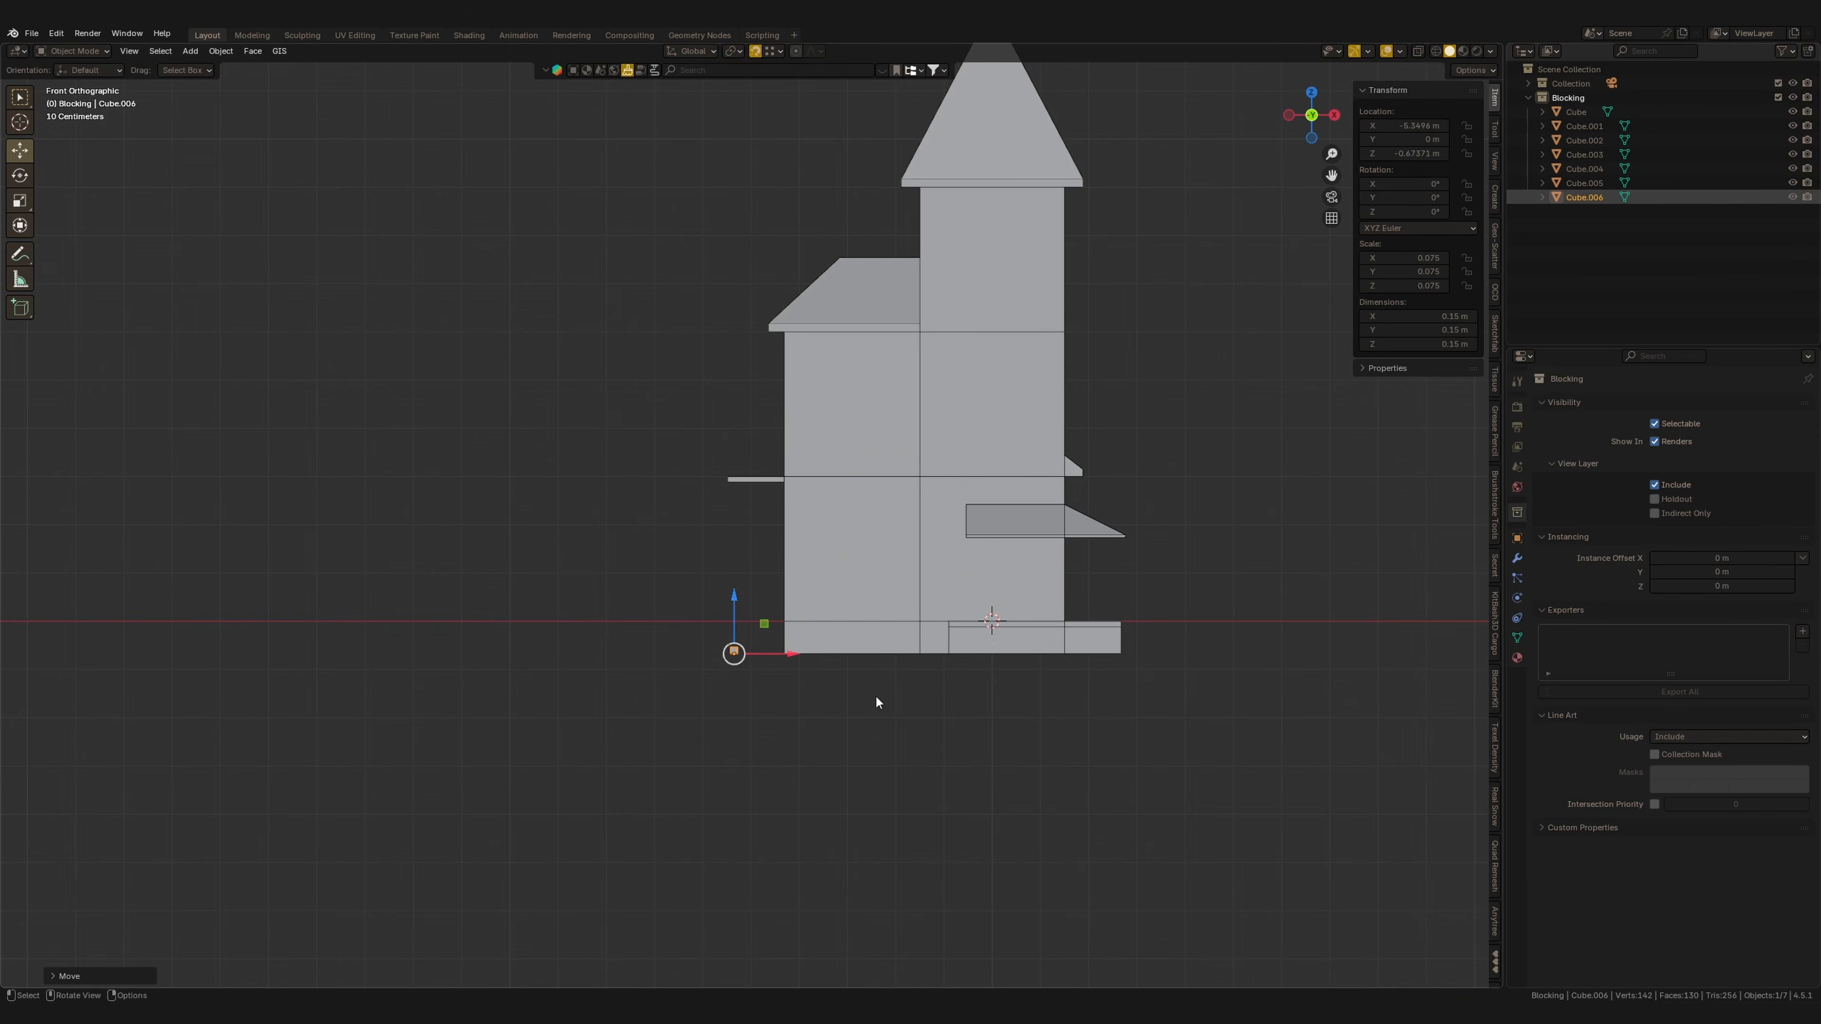
# Stretch a small cube into a thin porch post about 3.57 m tall and duplicate it beside the first.
pyautogui.click(1167, 642)
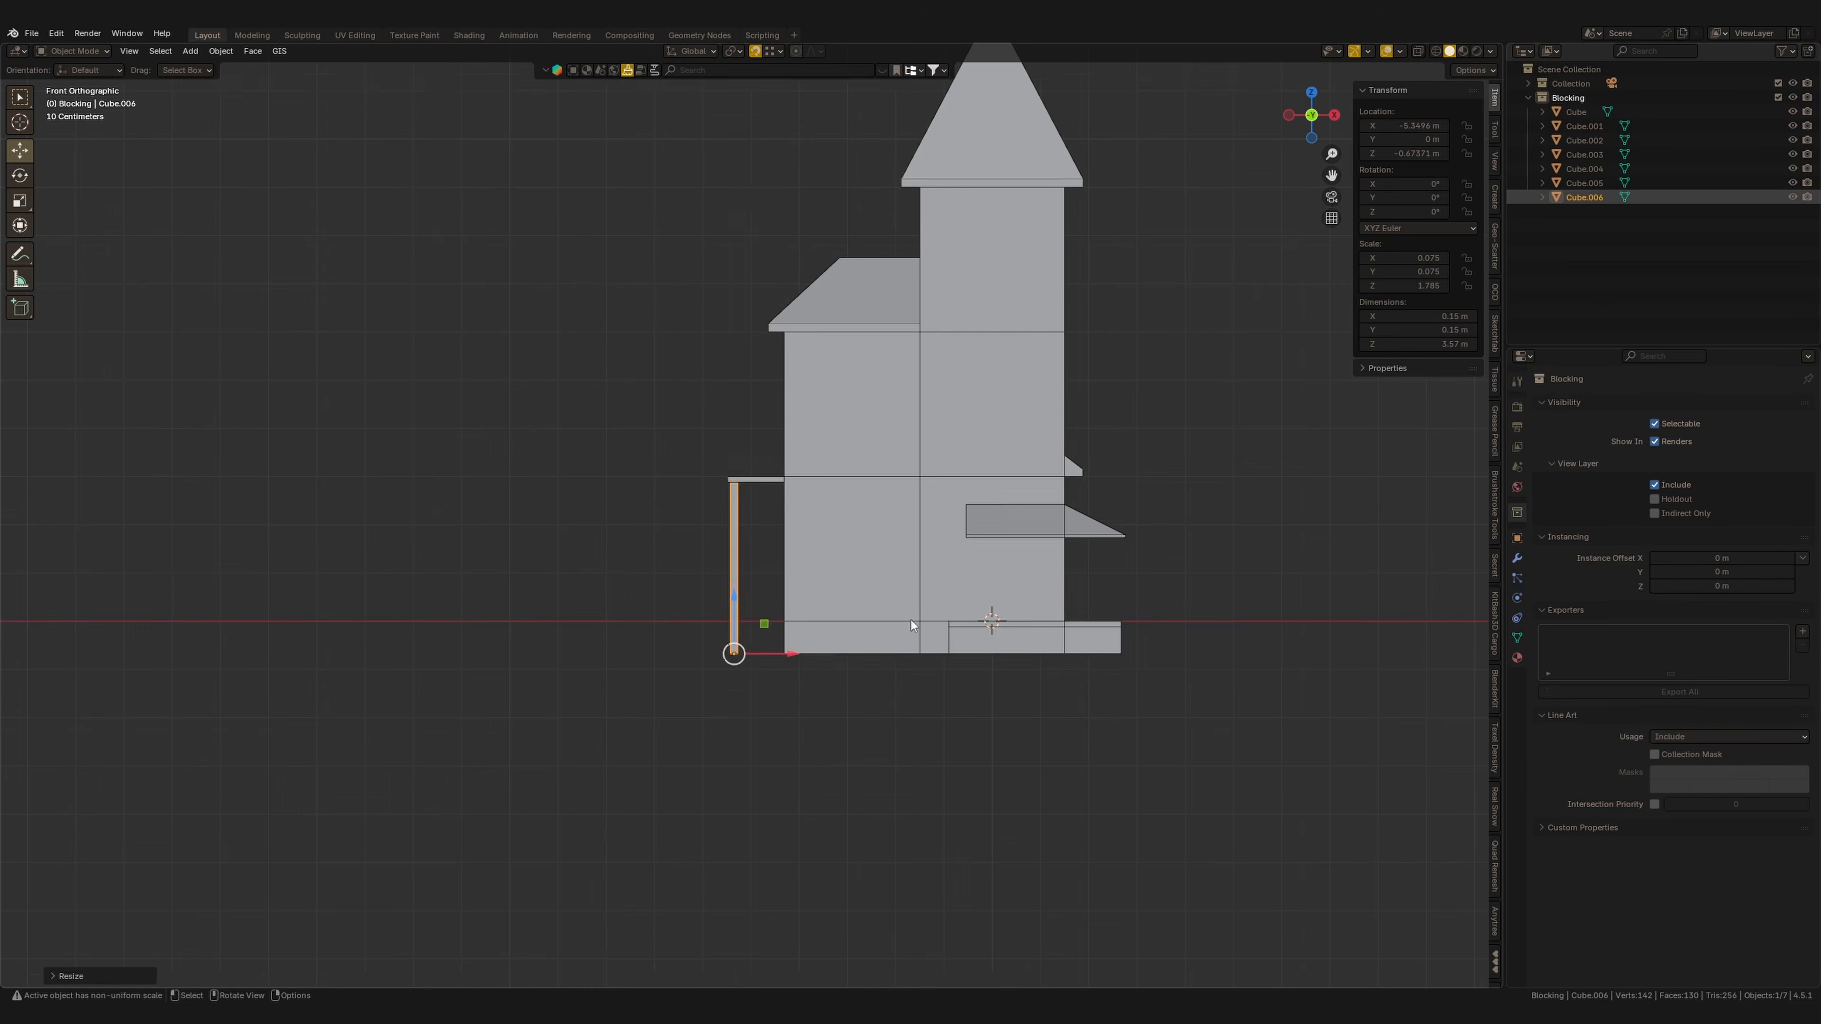
pyautogui.moveTo(573, 630); pyautogui.dragTo(726, 641, button='middle')
pyautogui.moveTo(700, 651); pyautogui.dragTo(642, 661)
pyautogui.keyDown('shift'); pyautogui.moveTo(672, 671); pyautogui.dragTo(689, 710, button='middle'); pyautogui.keyUp('shift')
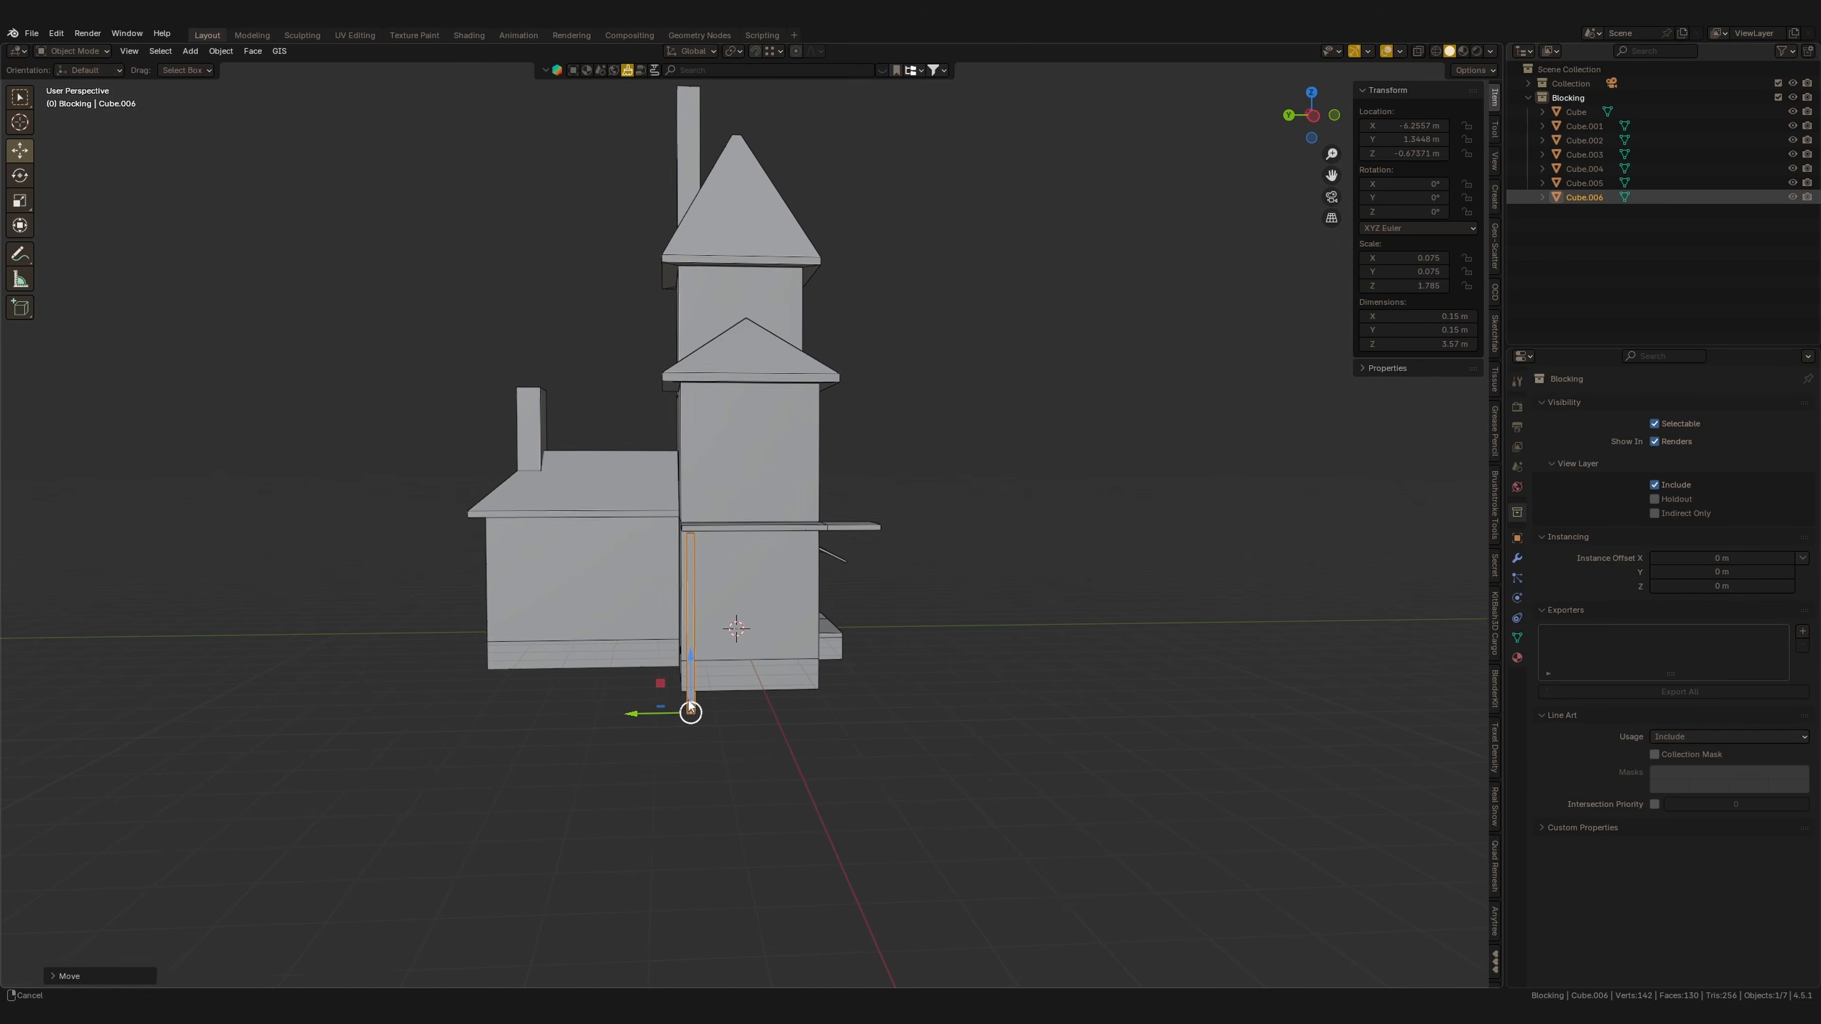
pyautogui.moveTo(637, 714); pyautogui.dragTo(668, 713)
pyautogui.moveTo(717, 674); pyautogui.dragTo(613, 700, button='middle')
pyautogui.keyDown('shift'); pyautogui.click(604, 631); pyautogui.keyUp('shift')
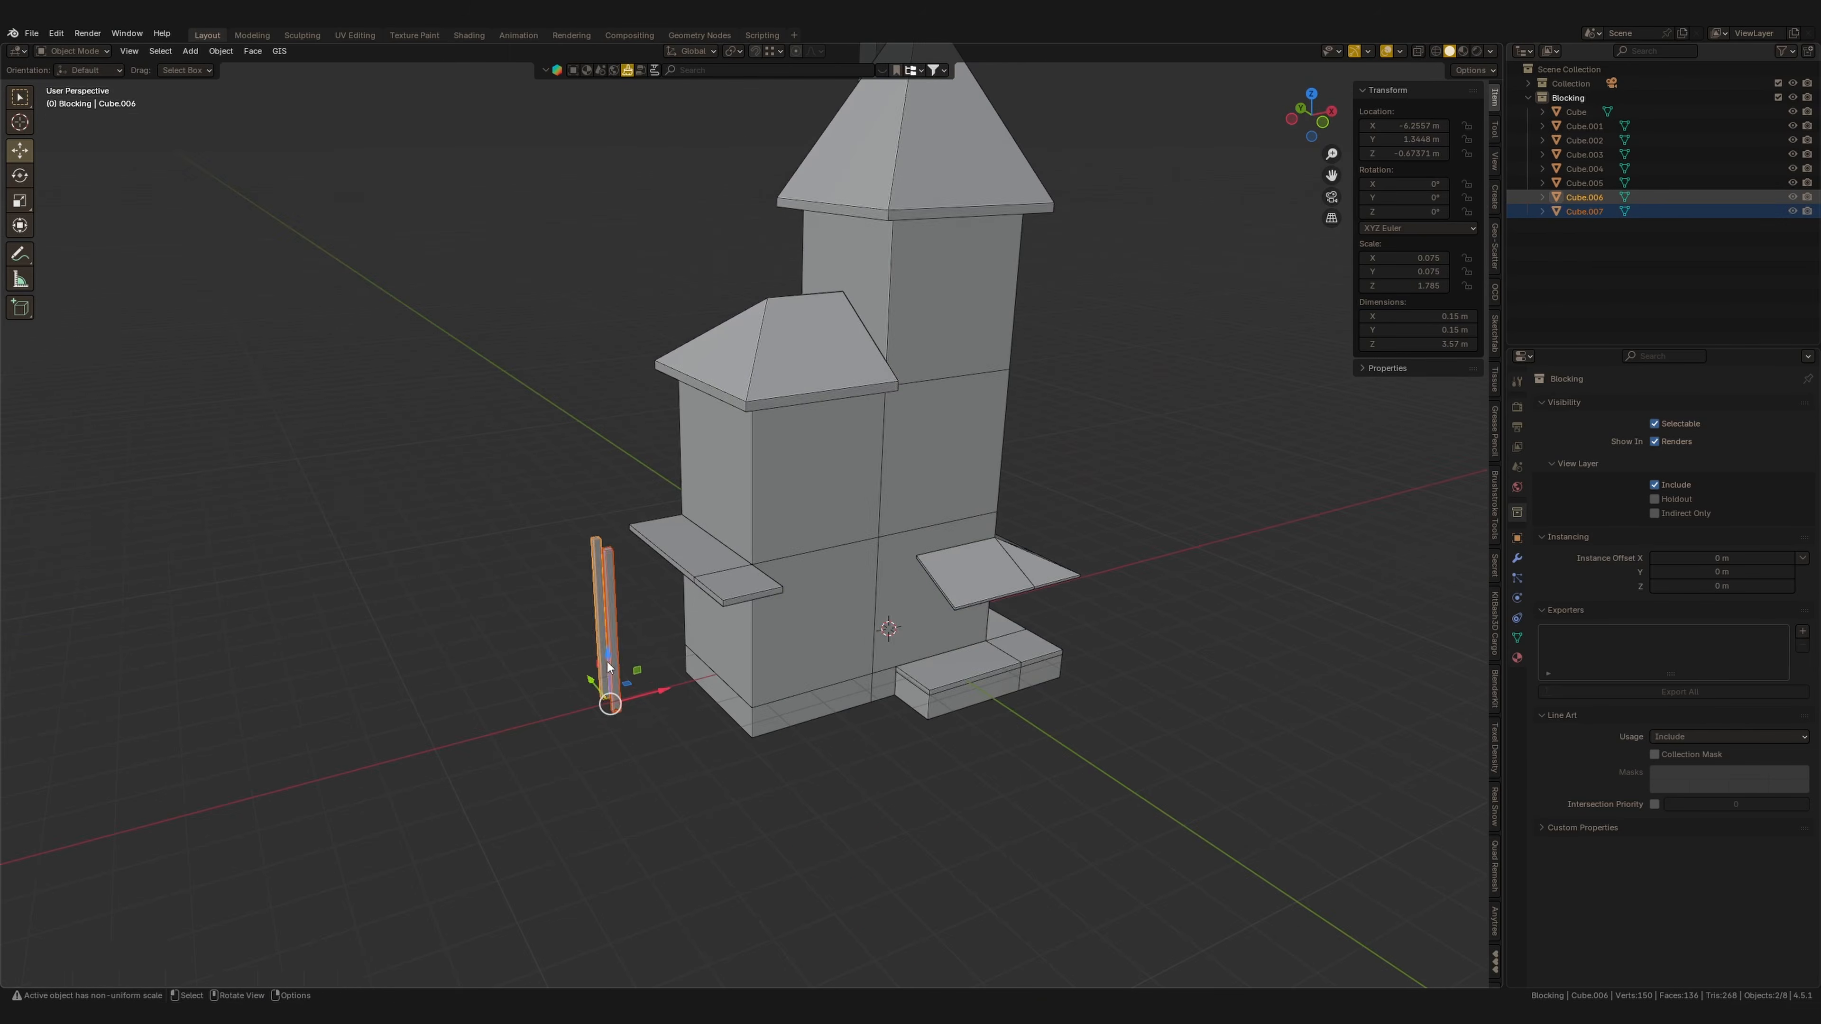
# Scale a floor slab along X into a narrow plank and move it onto the balcony edge.
pyautogui.press('KP_1')
pyautogui.moveTo(663, 702); pyautogui.dragTo(676, 703)
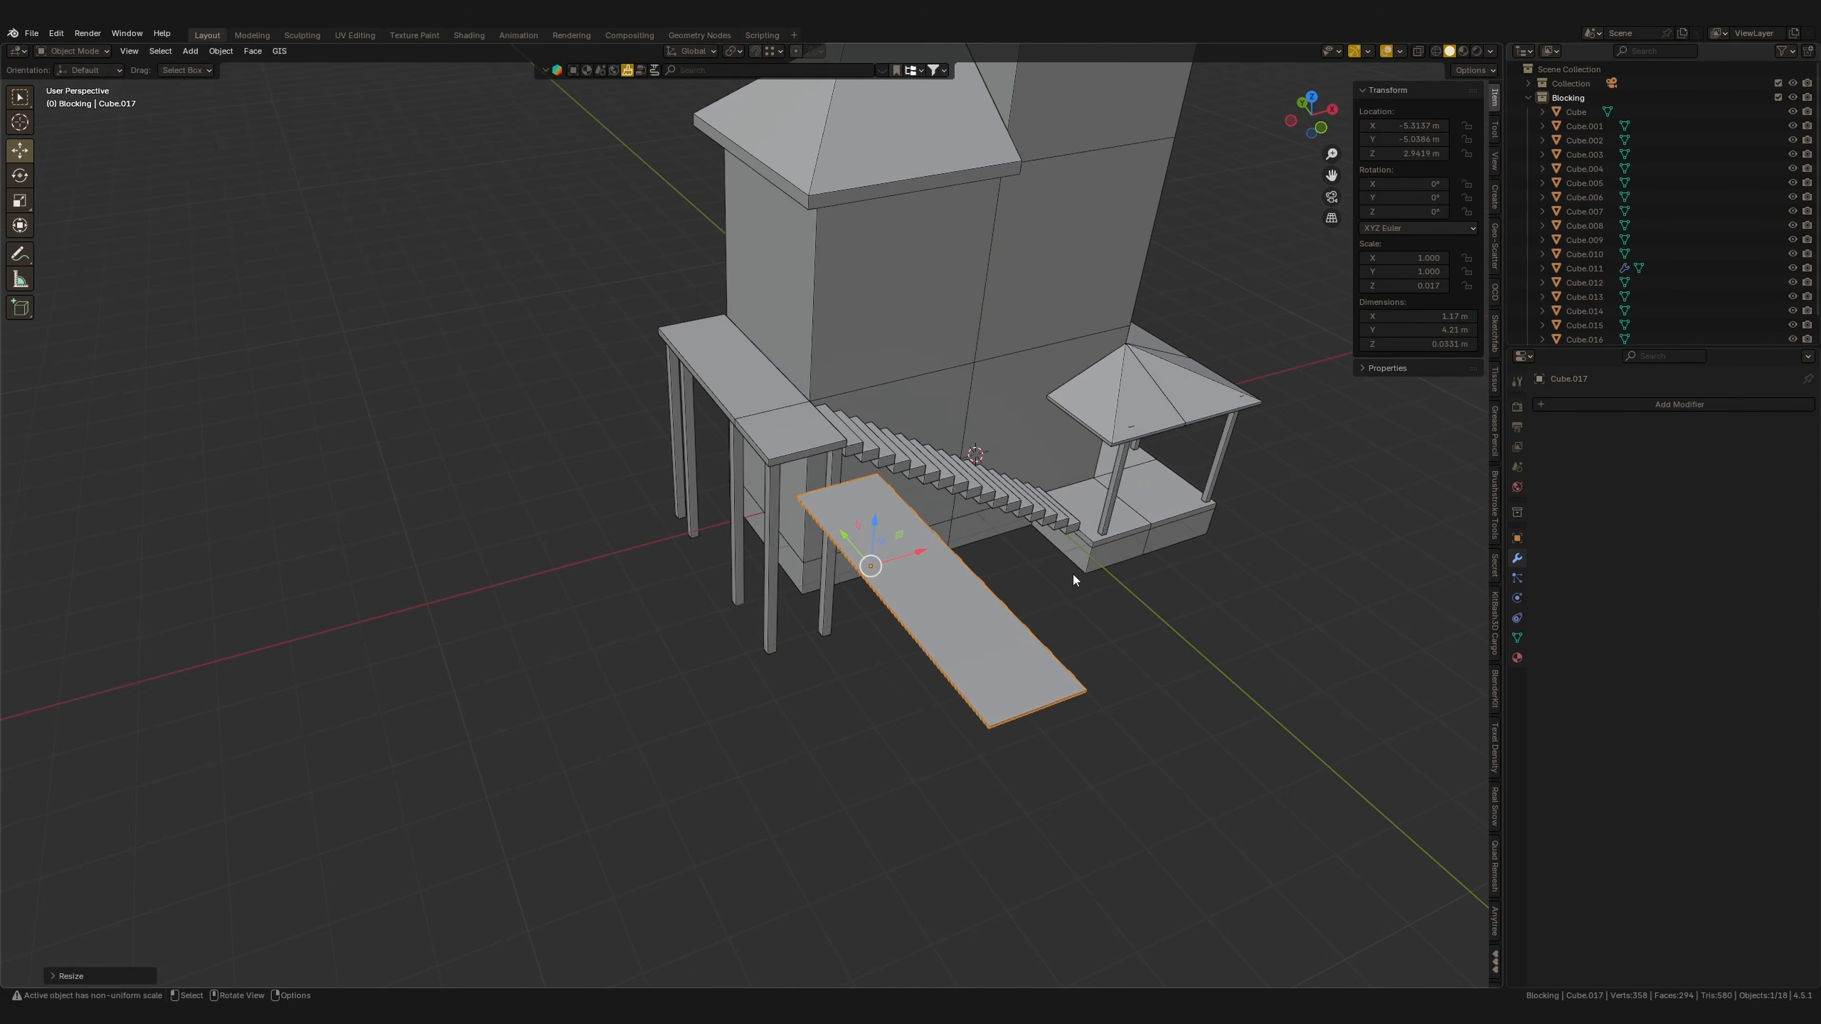
pyautogui.press('s')
pyautogui.press('x')
pyautogui.click(976, 585)
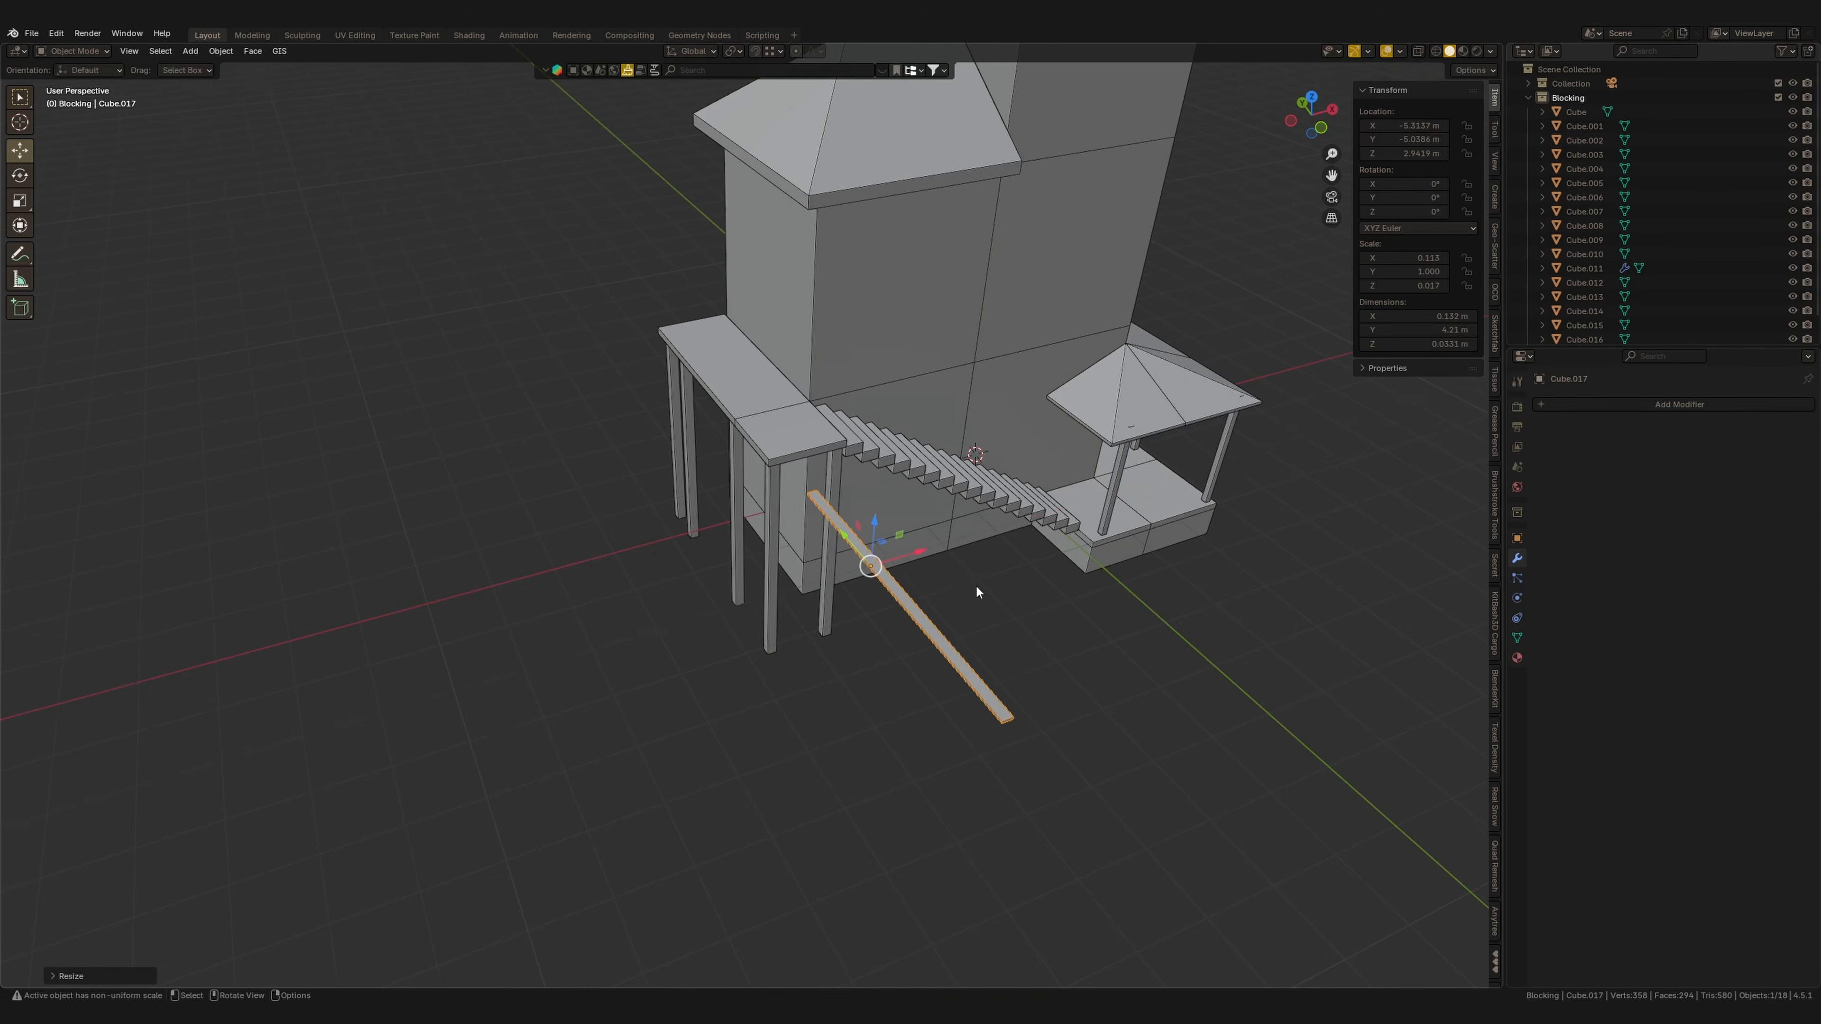
pyautogui.moveTo(976, 585); pyautogui.dragTo(1107, 600, button='middle')
pyautogui.click(897, 584)
pyautogui.press('g')
pyautogui.click(437, 495)
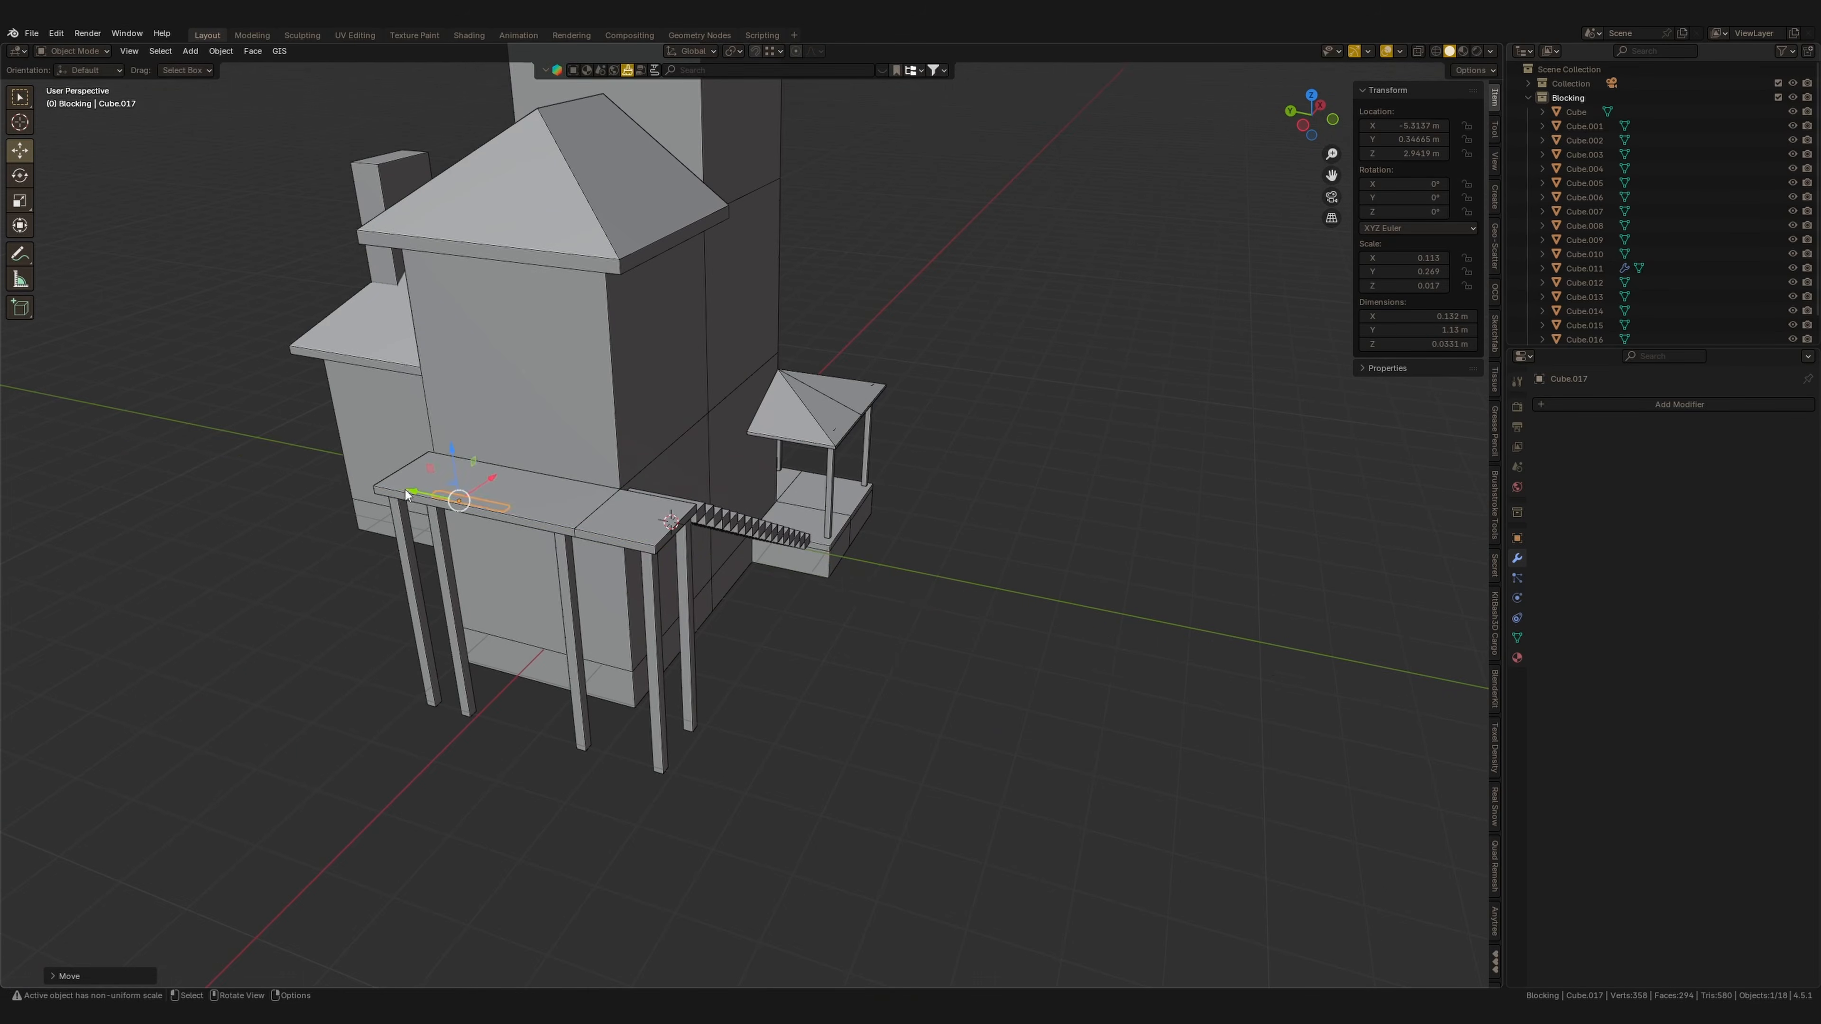
# Rotate the plank slightly about Z in top view so it sits askew.
pyautogui.press('KP_7')
pyautogui.scroll(6, 897, 434)
pyautogui.keyDown('shift'); pyautogui.moveTo(896, 434); pyautogui.dragTo(830, 450, button='middle'); pyautogui.keyUp('shift')
pyautogui.press('r')
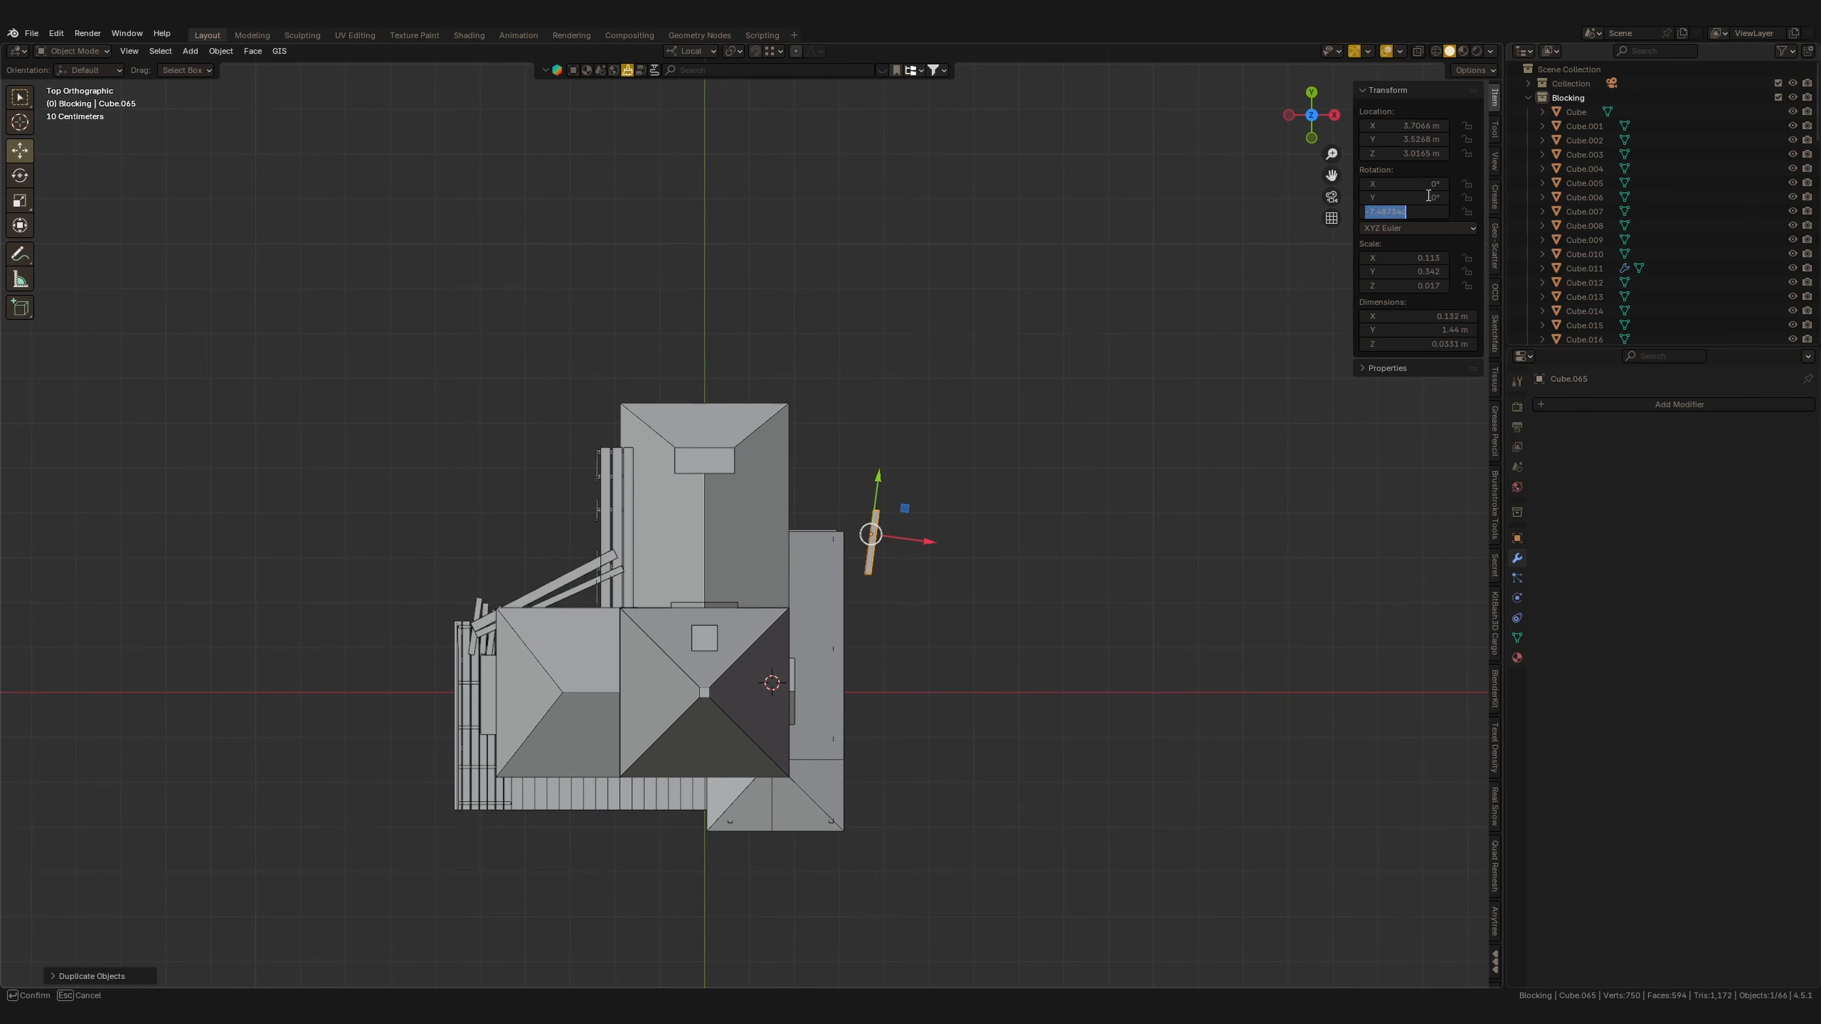
# Move a new plank into place and lower it along Z so it leans against the porch.
pyautogui.scroll(3, 1031, 489)
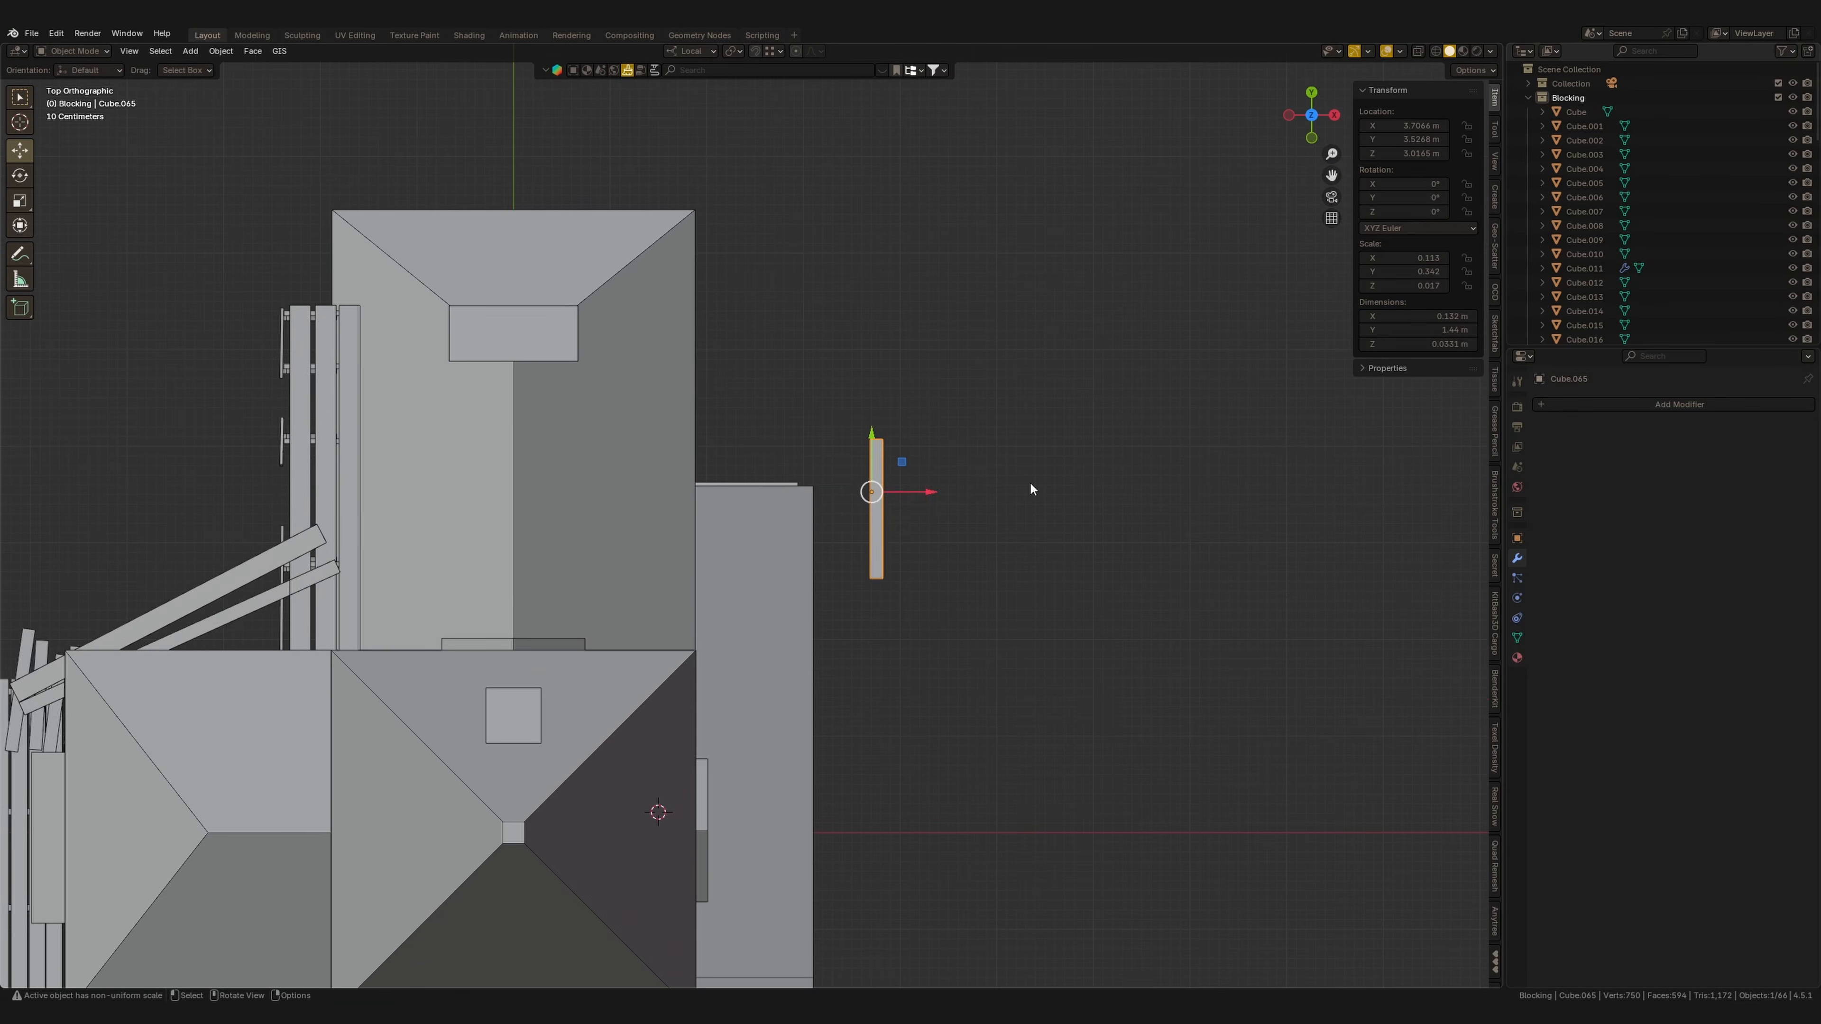
pyautogui.press('g')
pyautogui.click(980, 655)
pyautogui.moveTo(980, 655); pyautogui.dragTo(889, 545, button='middle')
pyautogui.press('g')
pyautogui.press('z')
pyautogui.click(890, 728)
pyautogui.moveTo(889, 728); pyautogui.dragTo(737, 681, button='middle')
pyautogui.press('ctrl+KP_1')
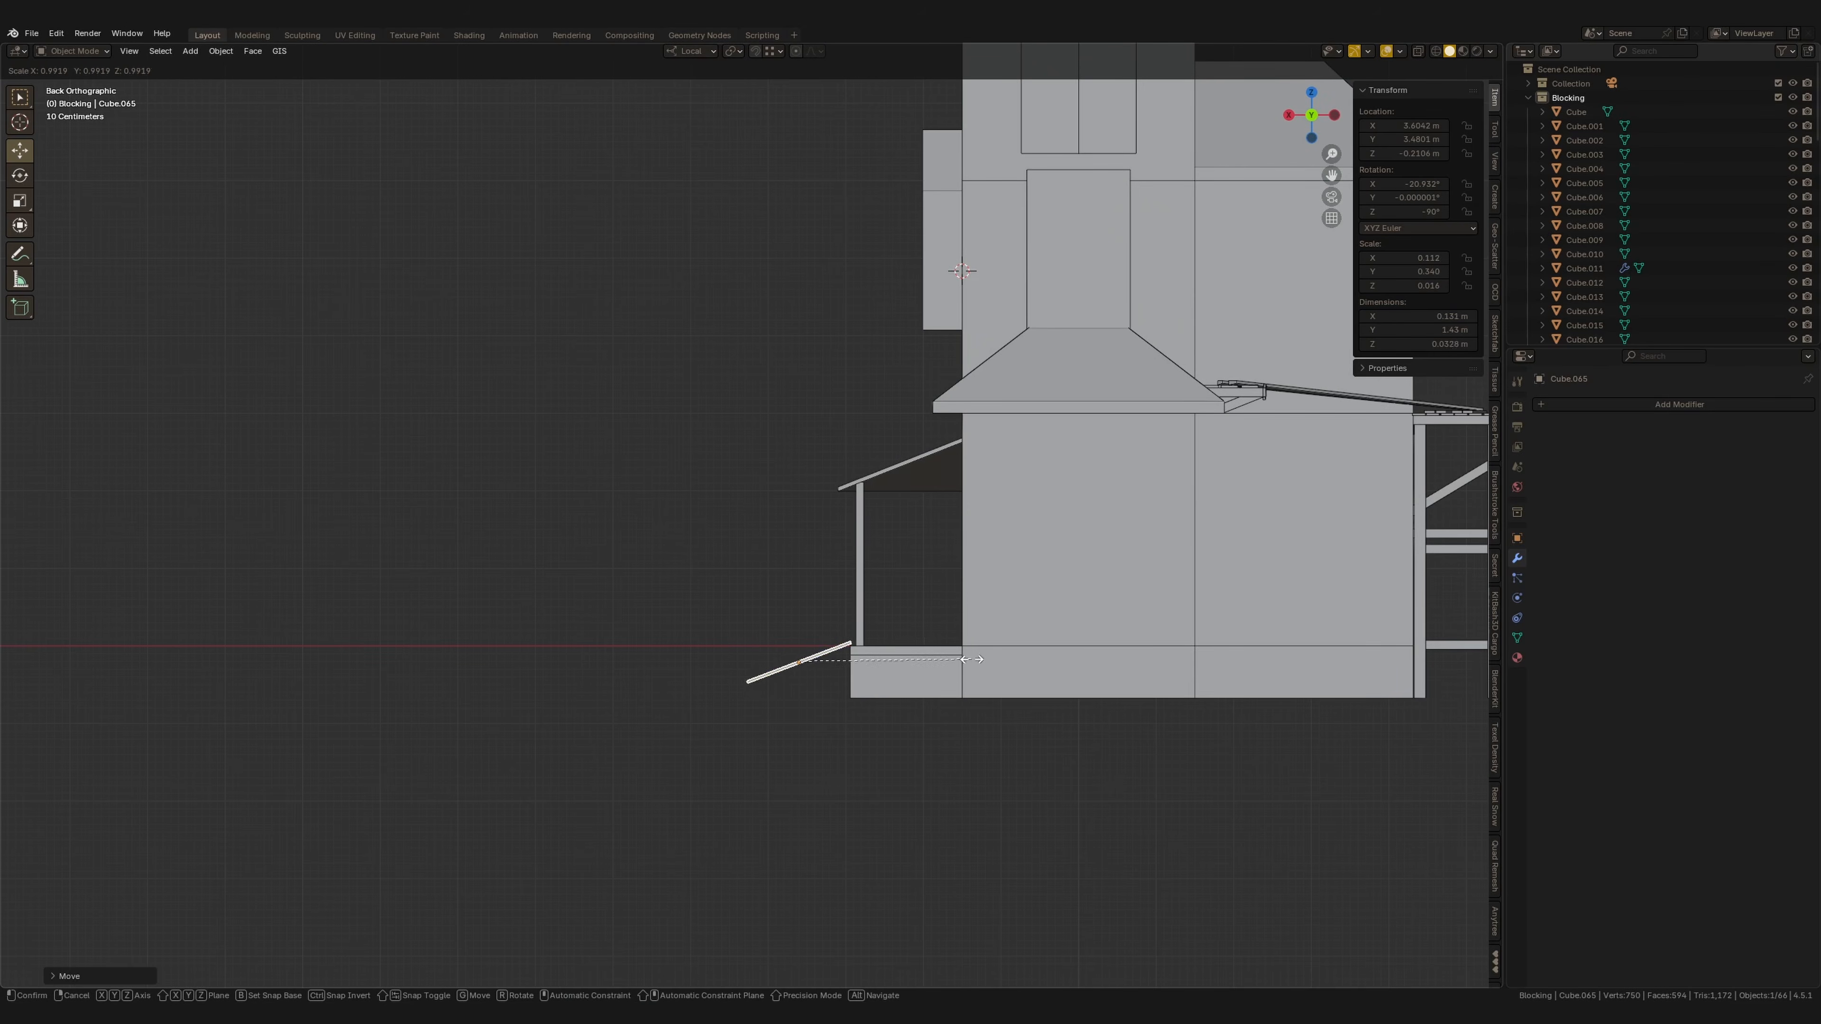
# Duplicate the leaning plank several times and offset the copies into a stacked row.
pyautogui.click(806, 617)
pyautogui.scroll(2, 806, 617)
pyautogui.moveTo(779, 670); pyautogui.dragTo(781, 671)
pyautogui.moveTo(780, 671); pyautogui.dragTo(954, 724, button='middle')
pyautogui.moveTo(769, 660); pyautogui.dragTo(688, 654)
pyautogui.moveTo(689, 654); pyautogui.dragTo(699, 674, button='middle')
pyautogui.hotkey('shift', 'd')
pyautogui.rightClick(699, 675)
pyautogui.hotkey('shift', 'd')
pyautogui.moveTo(617, 661); pyautogui.dragTo(584, 662)
pyautogui.press('KP_7')
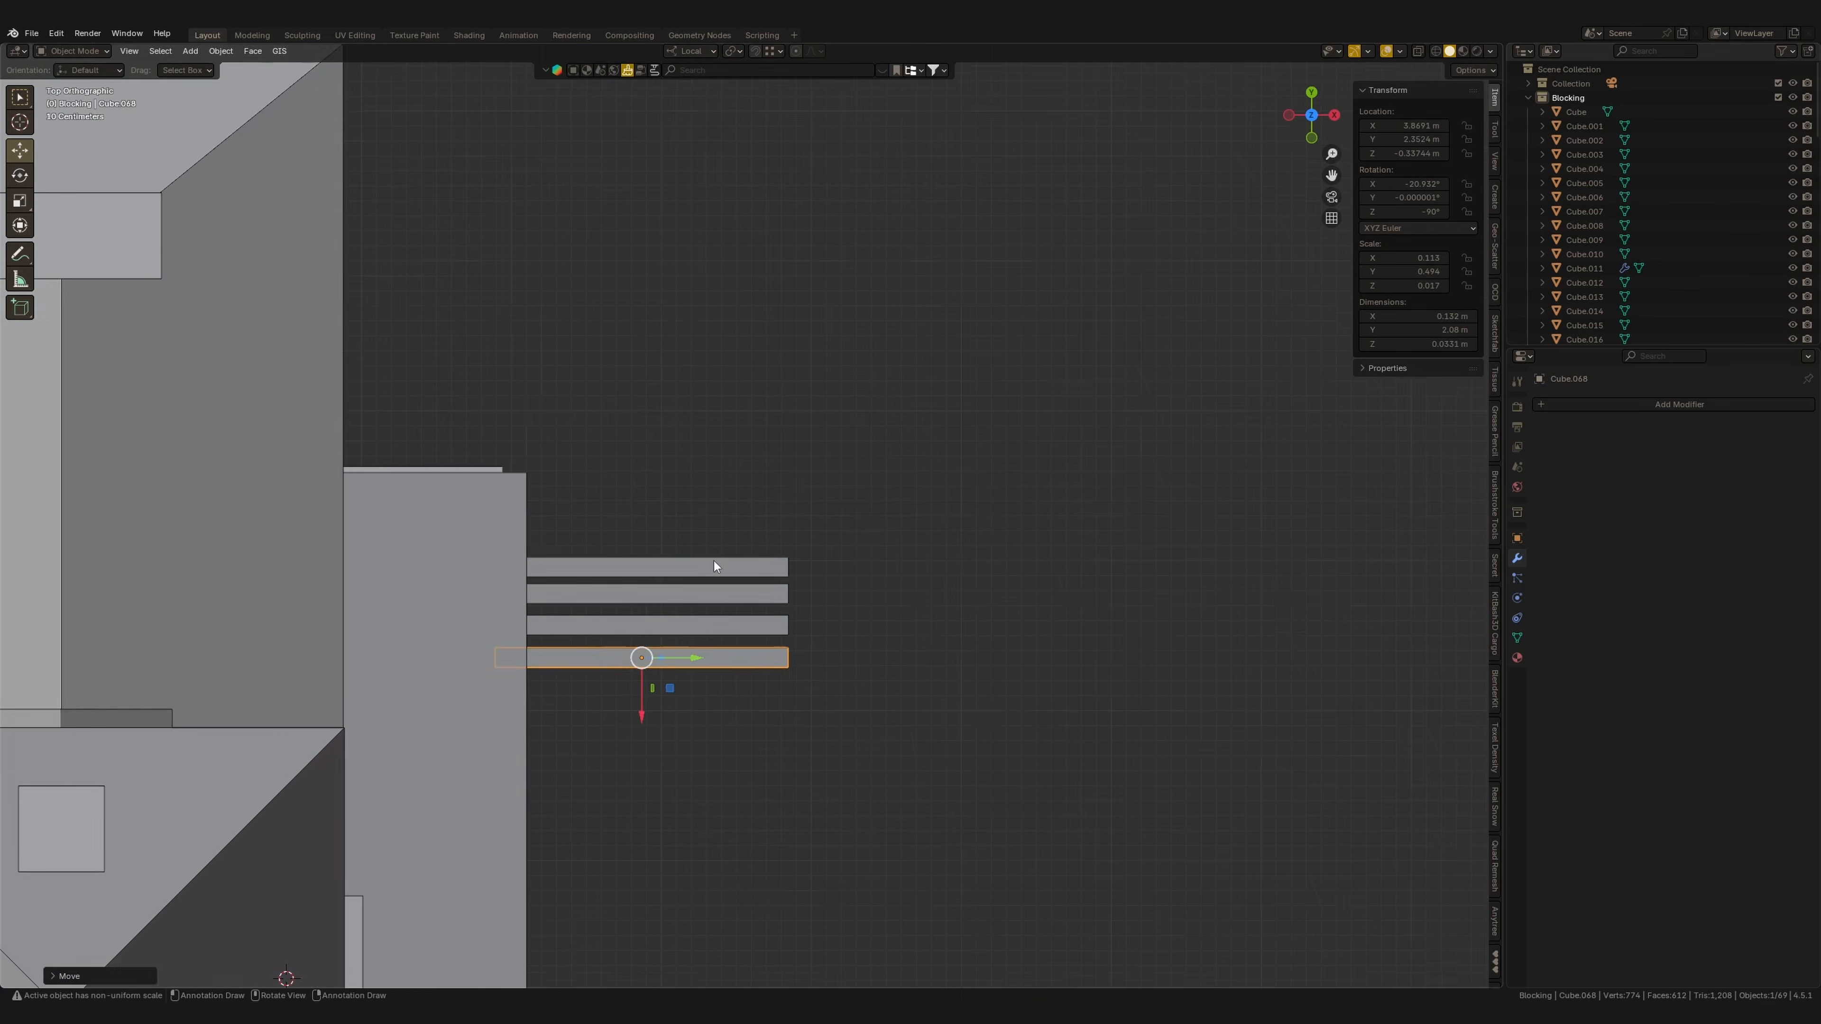
# Rotate one of the stacked planks slightly askew and reposition it.
pyautogui.keyDown('shift'); pyautogui.moveTo(715, 562); pyautogui.dragTo(747, 597, button='middle'); pyautogui.keyUp('shift')
pyautogui.click(752, 601)
pyautogui.press('r')
pyautogui.click(814, 556)
pyautogui.press('g')
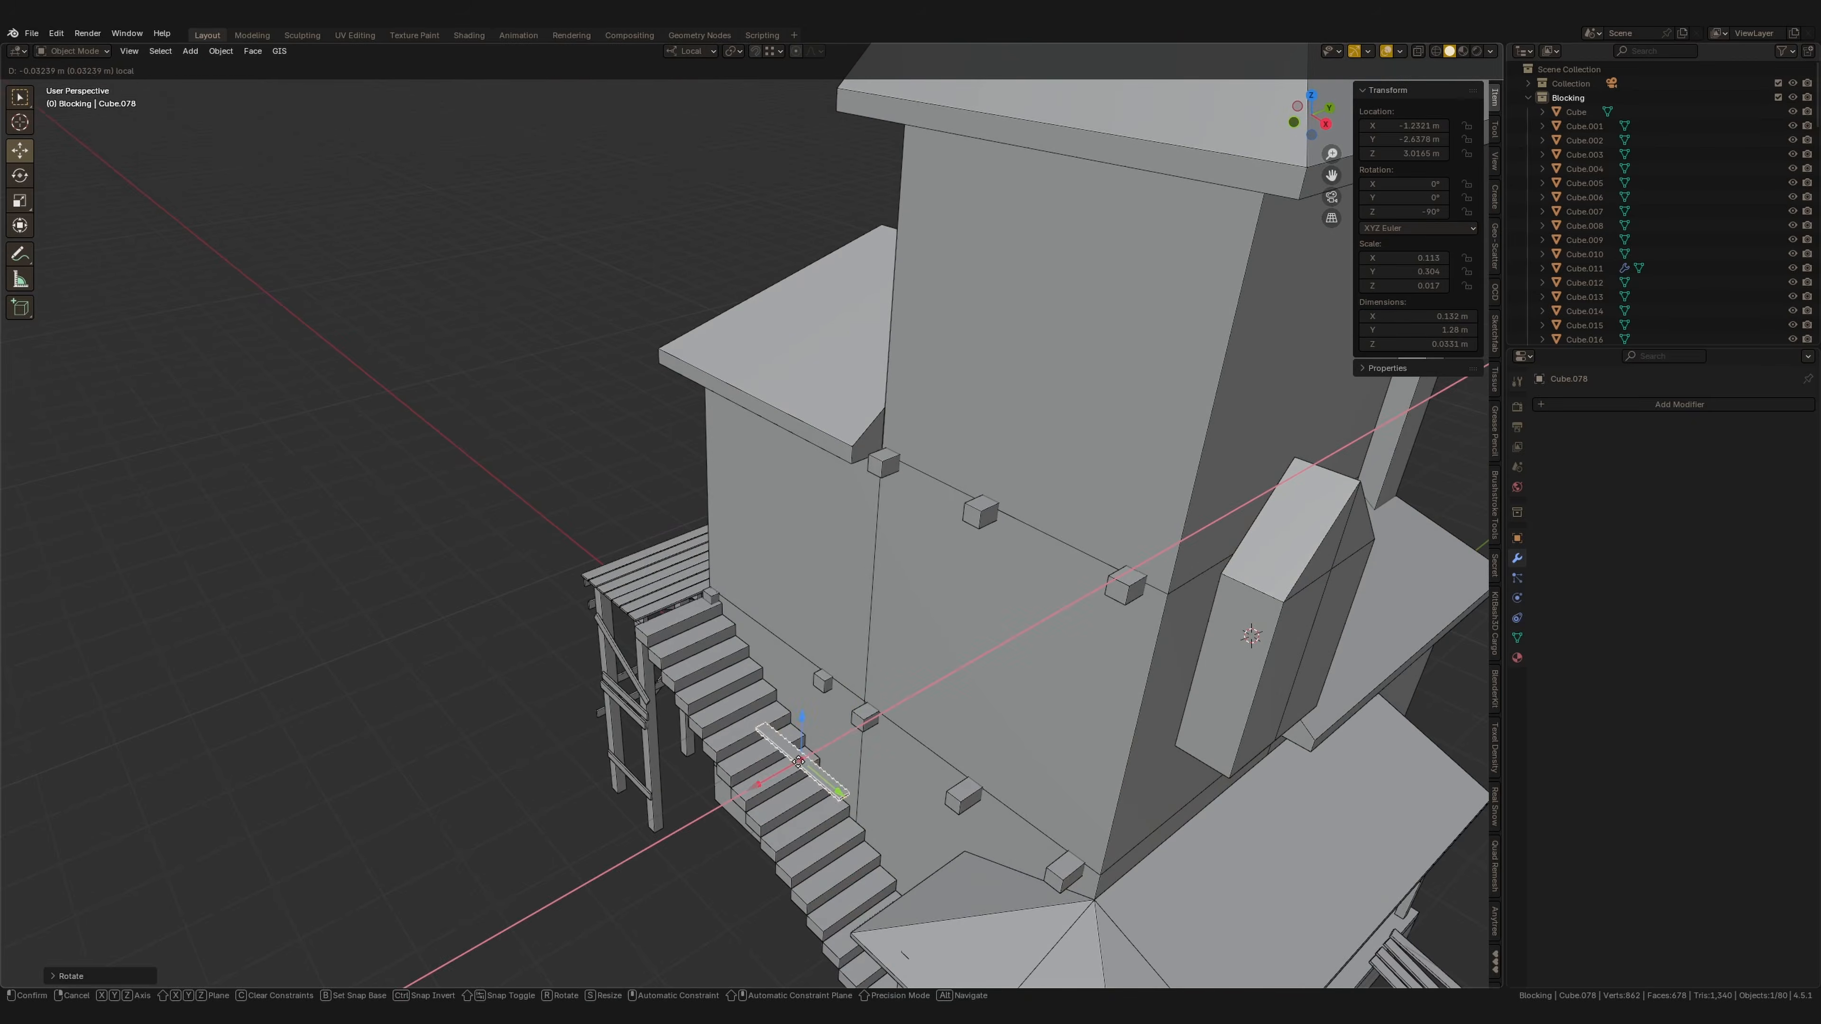
# Place a plank on the roof and scale it along Y to lengthen it.
pyautogui.scroll(4, 932, 746)
pyautogui.hotkey('shift', 'Tab')
pyautogui.moveTo(881, 775); pyautogui.dragTo(876, 800)
pyautogui.moveTo(824, 775); pyautogui.dragTo(892, 817, button='middle')
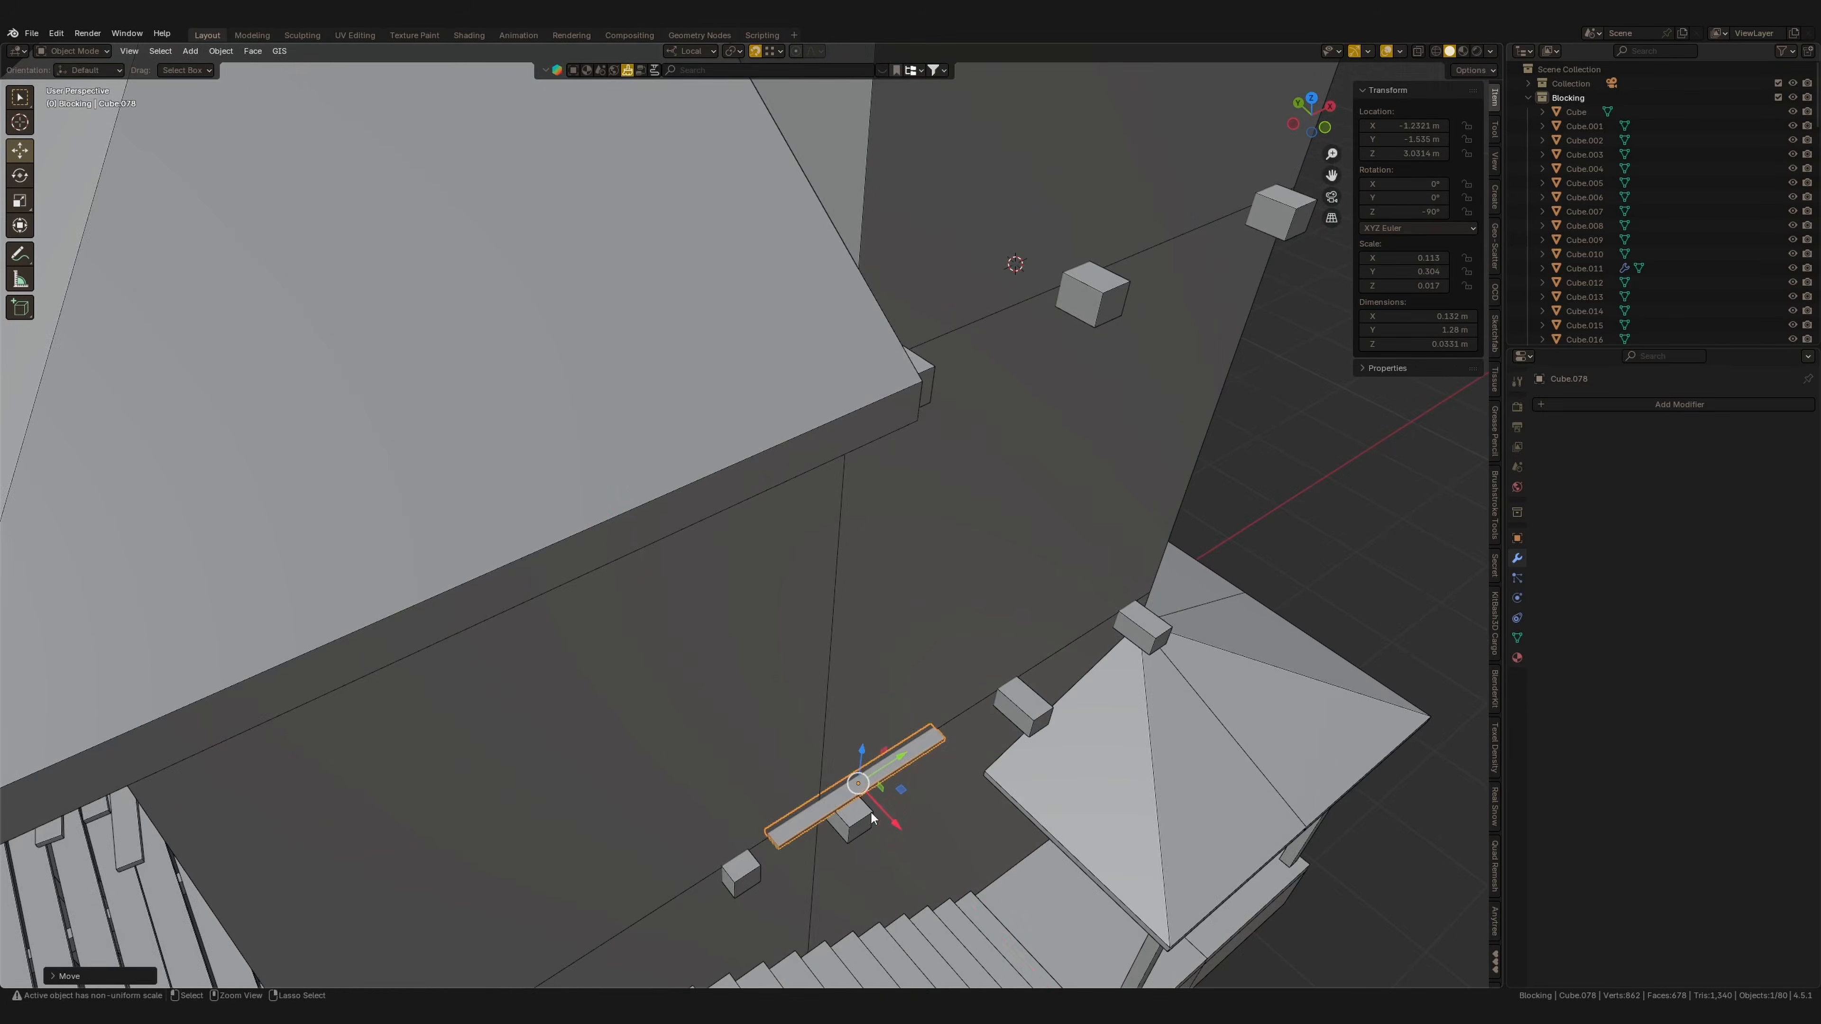
pyautogui.moveTo(895, 817); pyautogui.dragTo(903, 827)
pyautogui.moveTo(899, 821); pyautogui.dragTo(602, 712, button='middle')
pyautogui.press('s')
pyautogui.press('y')
pyautogui.click(795, 707)
# Duplicate the roof plank, move the copy along the roof edge, and rotate it slightly.
pyautogui.hotkey('shift', 'd')
pyautogui.rightClick(602, 710)
pyautogui.moveTo(603, 708); pyautogui.dragTo(927, 652)
pyautogui.keyDown('shift'); pyautogui.moveTo(927, 652); pyautogui.dragTo(830, 703, button='middle'); pyautogui.keyUp('shift')
pyautogui.press('r')
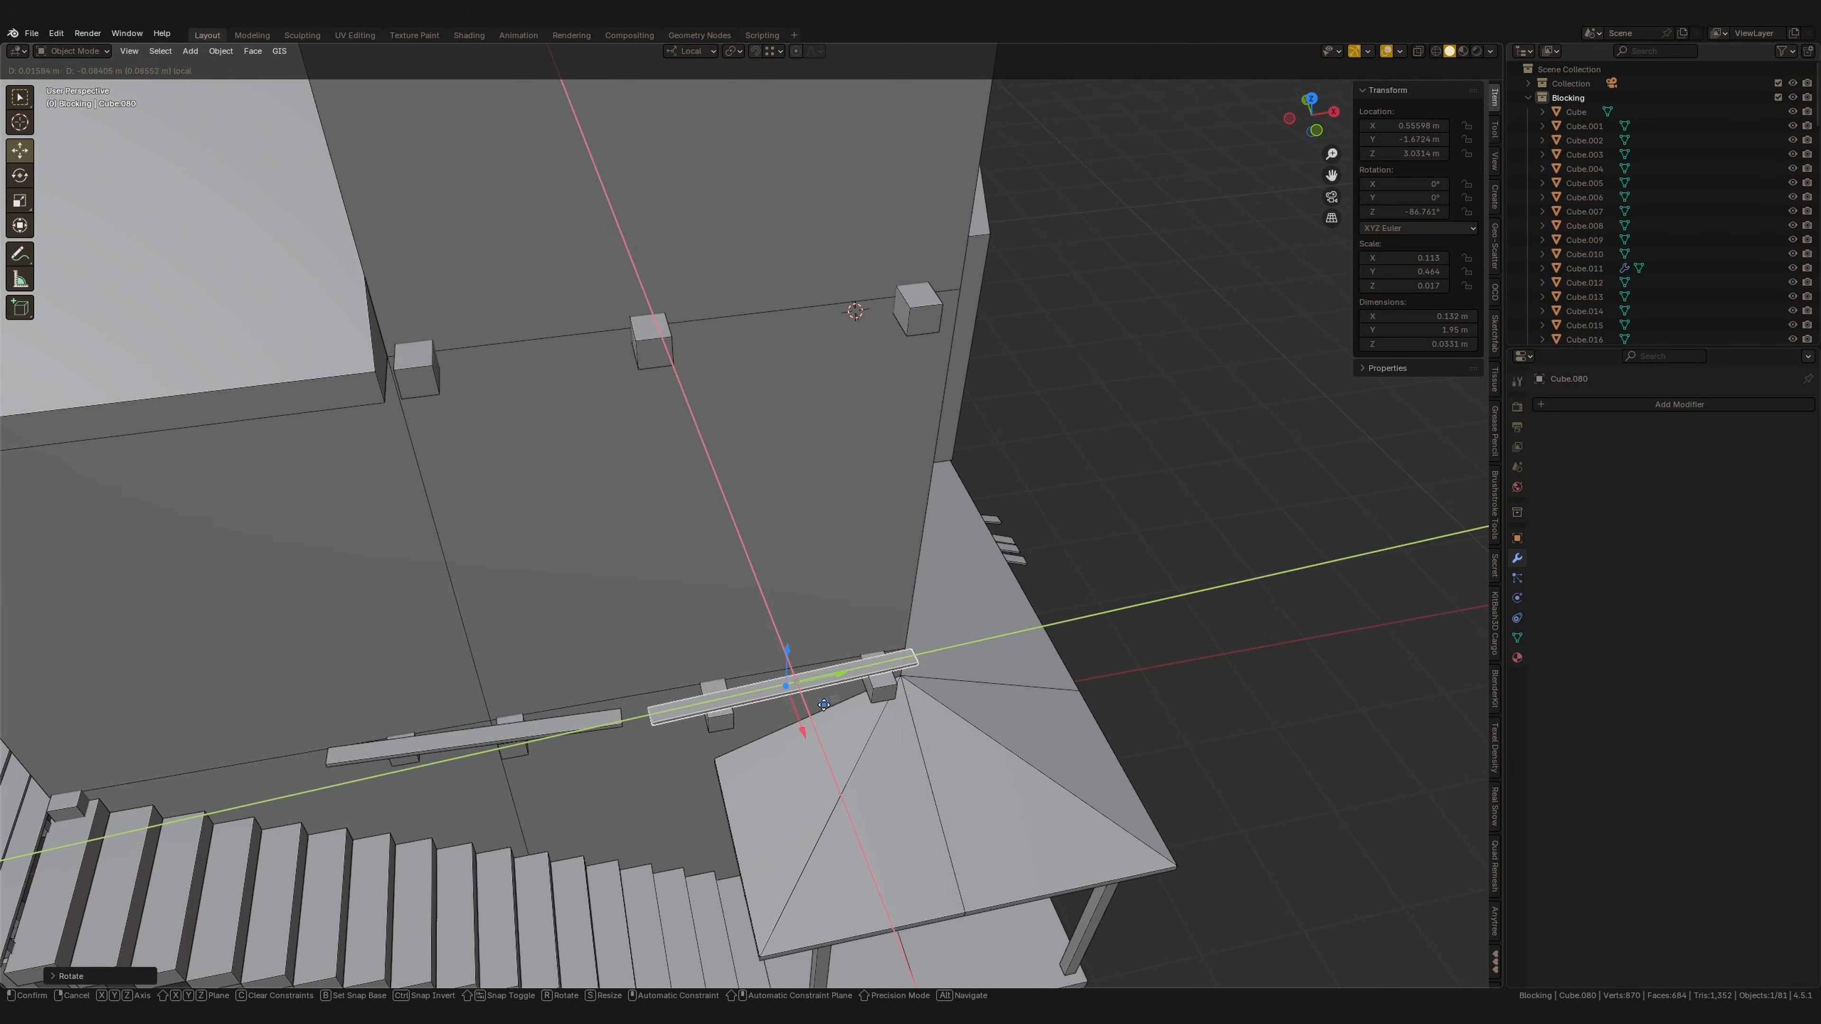
pyautogui.moveTo(824, 705); pyautogui.dragTo(827, 701)
pyautogui.moveTo(826, 701); pyautogui.dragTo(818, 632, button='middle')
# Duplicate another plank and move it up along Z onto the roof.
pyautogui.hotkey('shift', 'd')
pyautogui.click(672, 678)
pyautogui.scroll(5, 631, 682)
pyautogui.moveTo(687, 613); pyautogui.dragTo(687, 602)
pyautogui.keyDown('alt'); pyautogui.moveTo(689, 603); pyautogui.dragTo(785, 693, button='middle'); pyautogui.keyUp('alt')
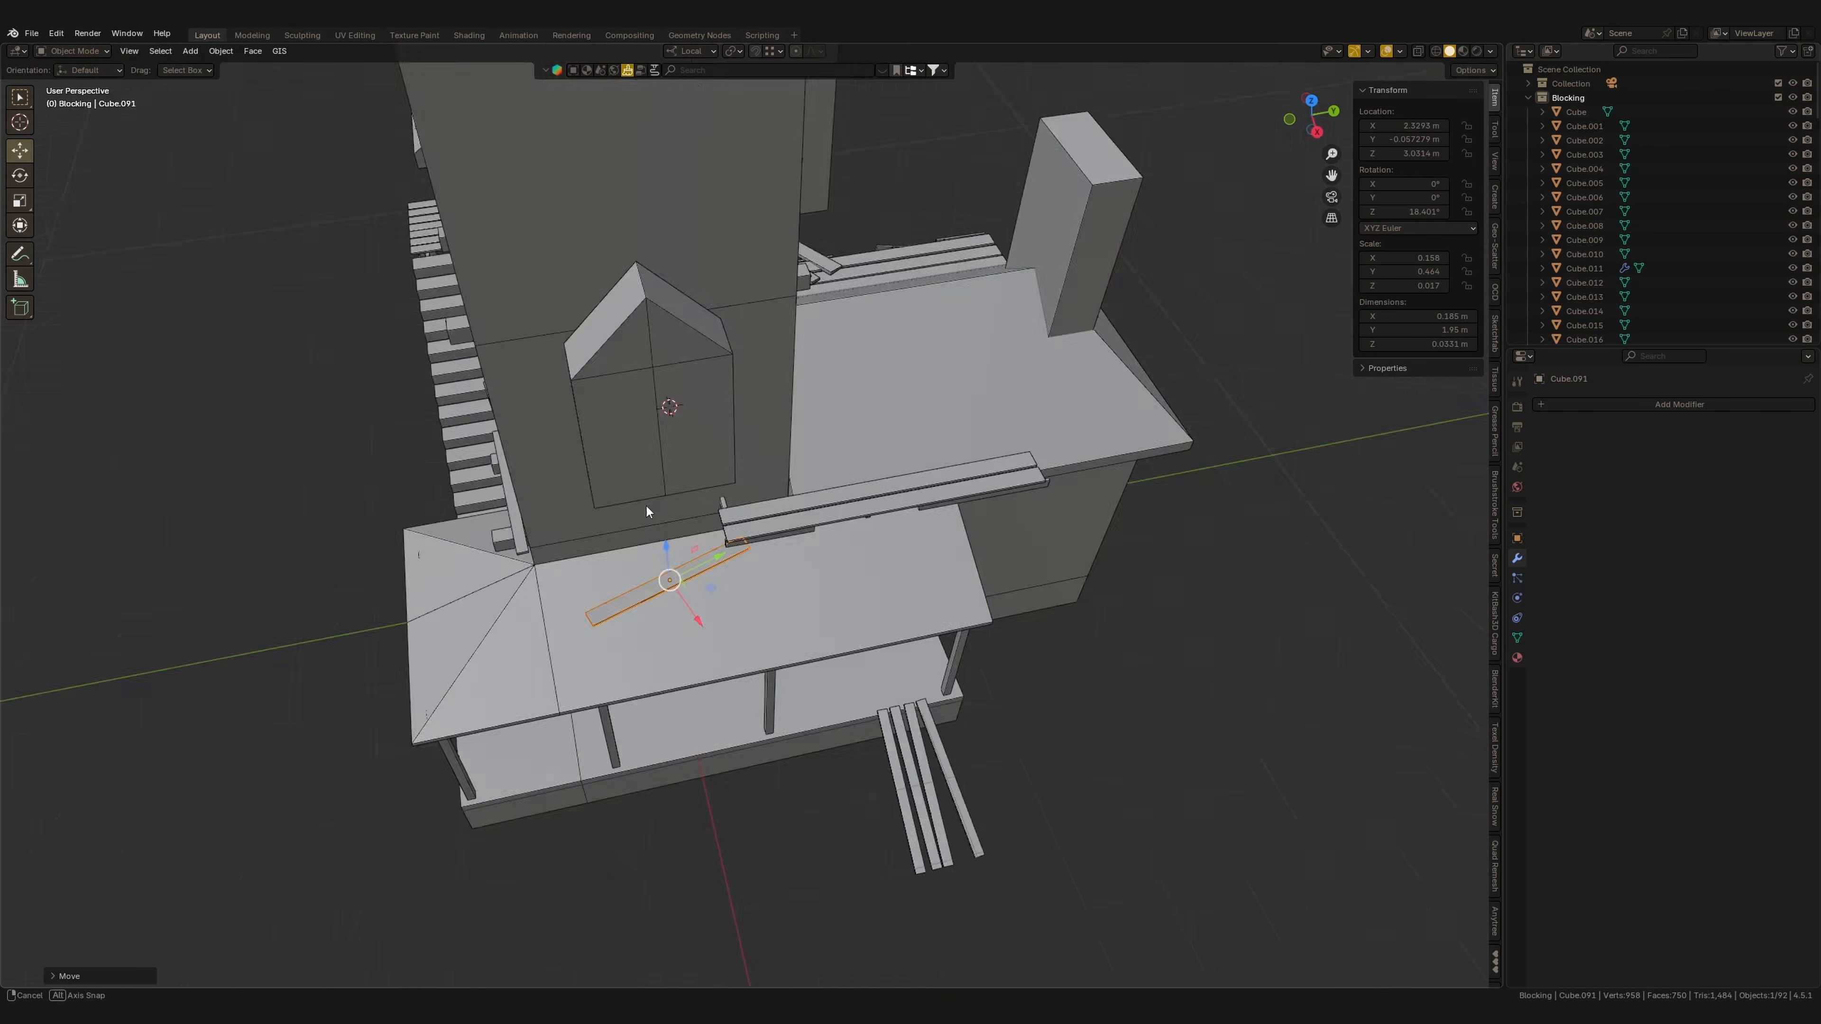
pyautogui.moveTo(646, 507); pyautogui.dragTo(845, 521, button='middle')
pyautogui.press('g')
pyautogui.press('z')
pyautogui.press('z')
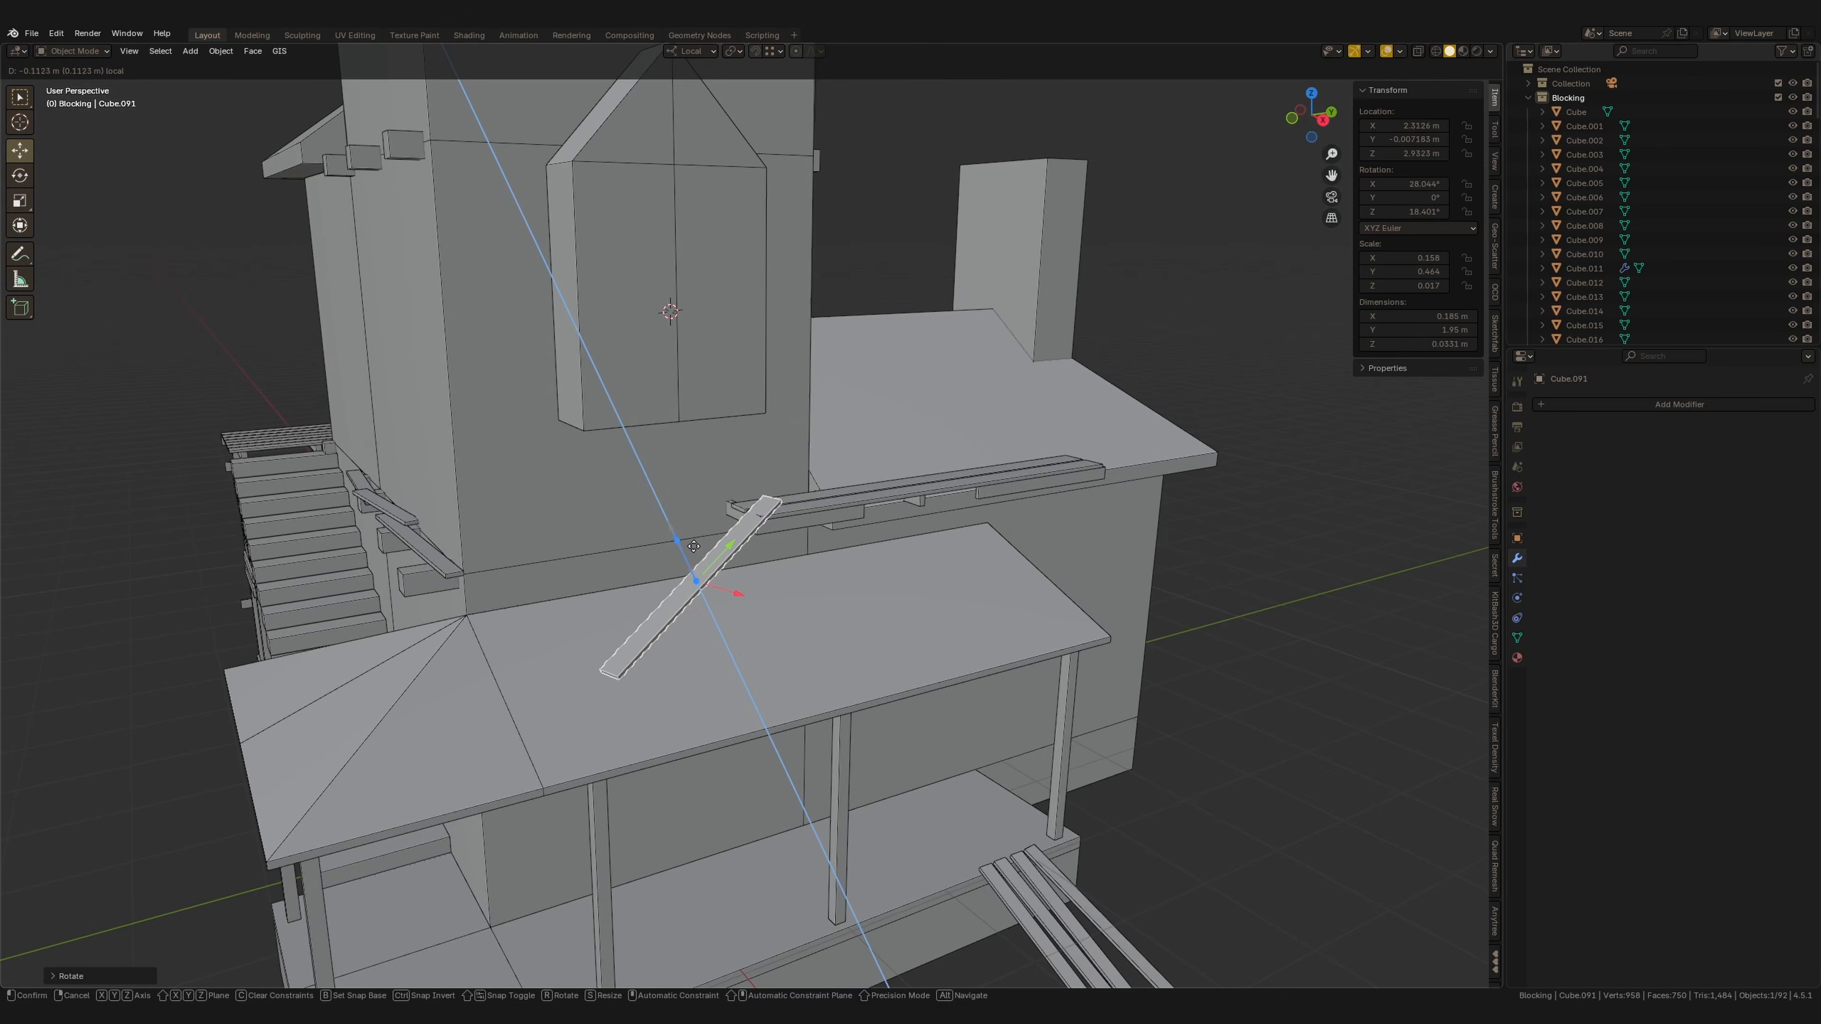
# Rotate the plank about X so it leans across the roof and adjust its position.
pyautogui.moveTo(694, 547); pyautogui.dragTo(694, 550)
pyautogui.press('r')
pyautogui.press('x')
pyautogui.press('x')
pyautogui.moveTo(694, 550)
pyautogui.mouseDown(button='middle')
pyautogui.moveTo(671, 560)
pyautogui.moveTo(720, 560)
pyautogui.mouseUp(button='middle')
pyautogui.click(674, 563)
pyautogui.moveTo(678, 539); pyautogui.dragTo(720, 539)
pyautogui.moveTo(738, 548); pyautogui.dragTo(678, 567, button='middle')
pyautogui.moveTo(737, 541); pyautogui.dragTo(723, 555)
pyautogui.moveTo(723, 557); pyautogui.dragTo(725, 610, button='middle')
pyautogui.press('KP_7')
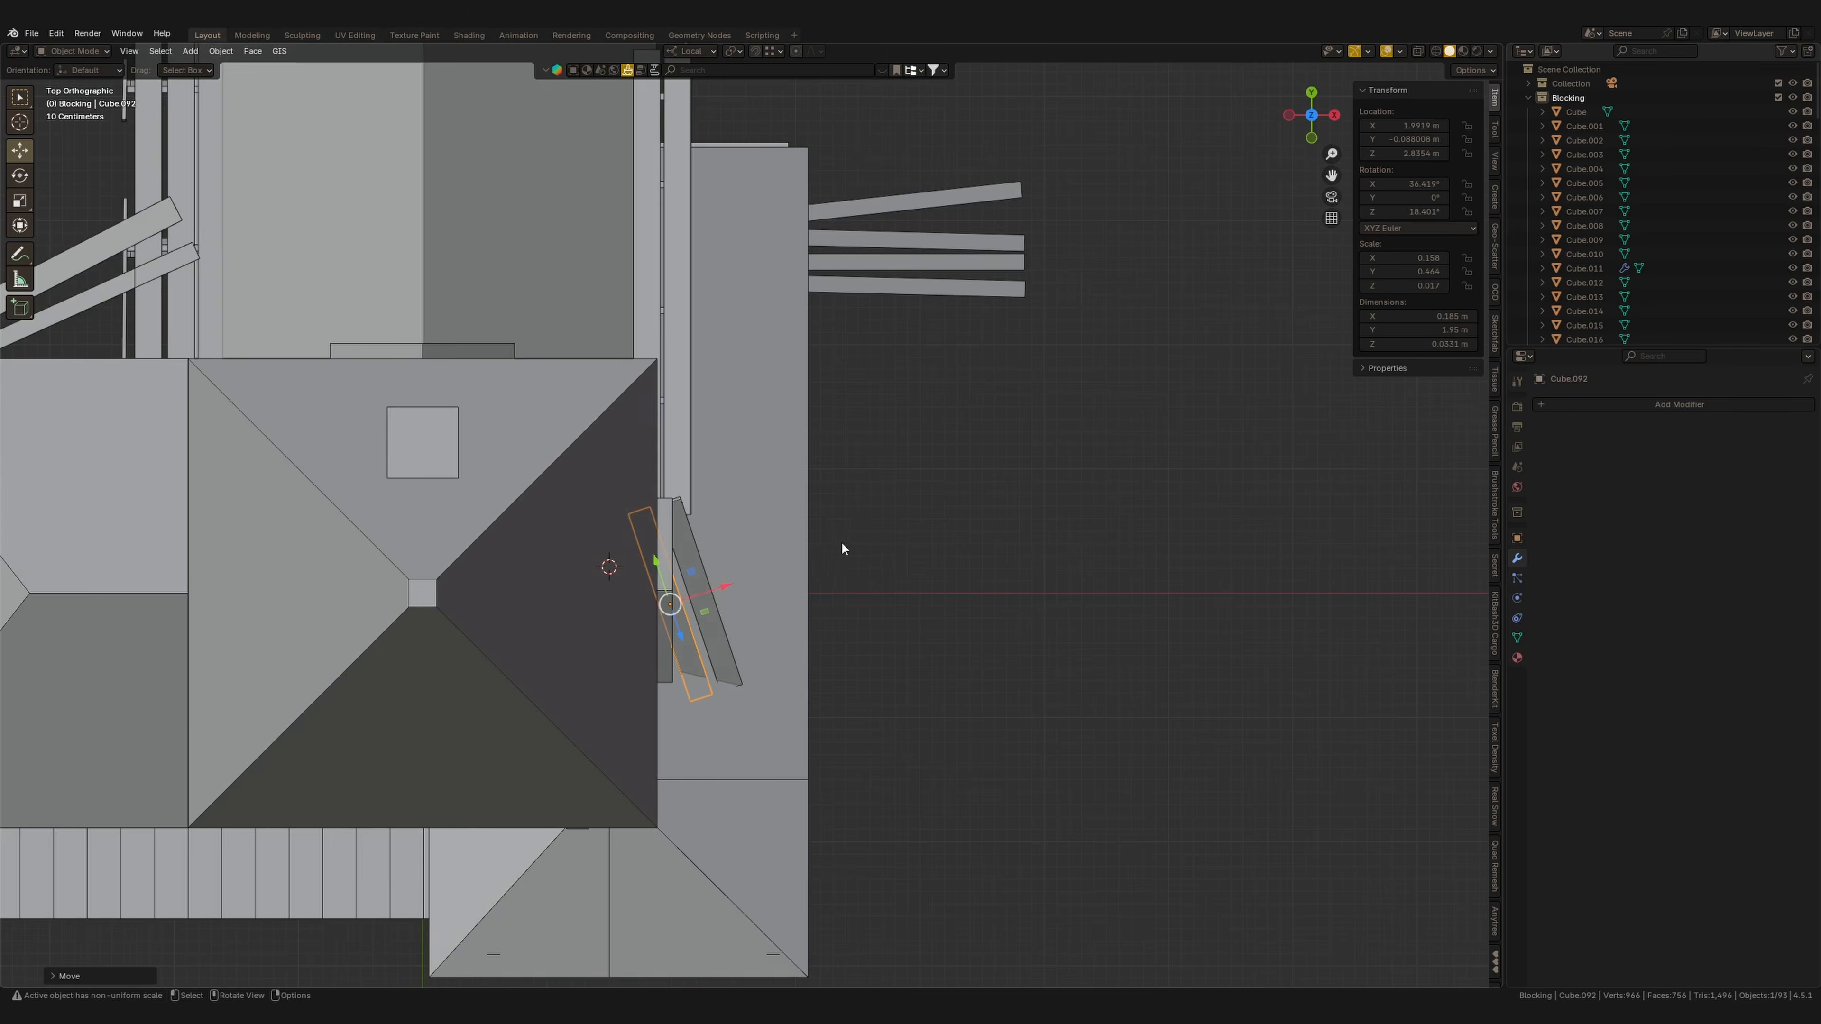
# Duplicate the plank and rotate the copy to lie crosswise on the lower roof.
pyautogui.scroll(-4, 840, 542)
pyautogui.keyDown('shift'); pyautogui.moveTo(841, 560); pyautogui.dragTo(841, 838, button='middle'); pyautogui.keyUp('shift')
pyautogui.hotkey('shift', 'd')
pyautogui.click(779, 646)
pyautogui.press('r')
pyautogui.moveTo(691, 495); pyautogui.dragTo(703, 619, button='middle')
pyautogui.scroll(4, 703, 619)
pyautogui.moveTo(706, 588); pyautogui.dragTo(710, 524)
pyautogui.press('ctrl+KP_1')
pyautogui.moveTo(639, 689); pyautogui.dragTo(640, 665)
pyautogui.moveTo(641, 667); pyautogui.dragTo(682, 710, button='middle')
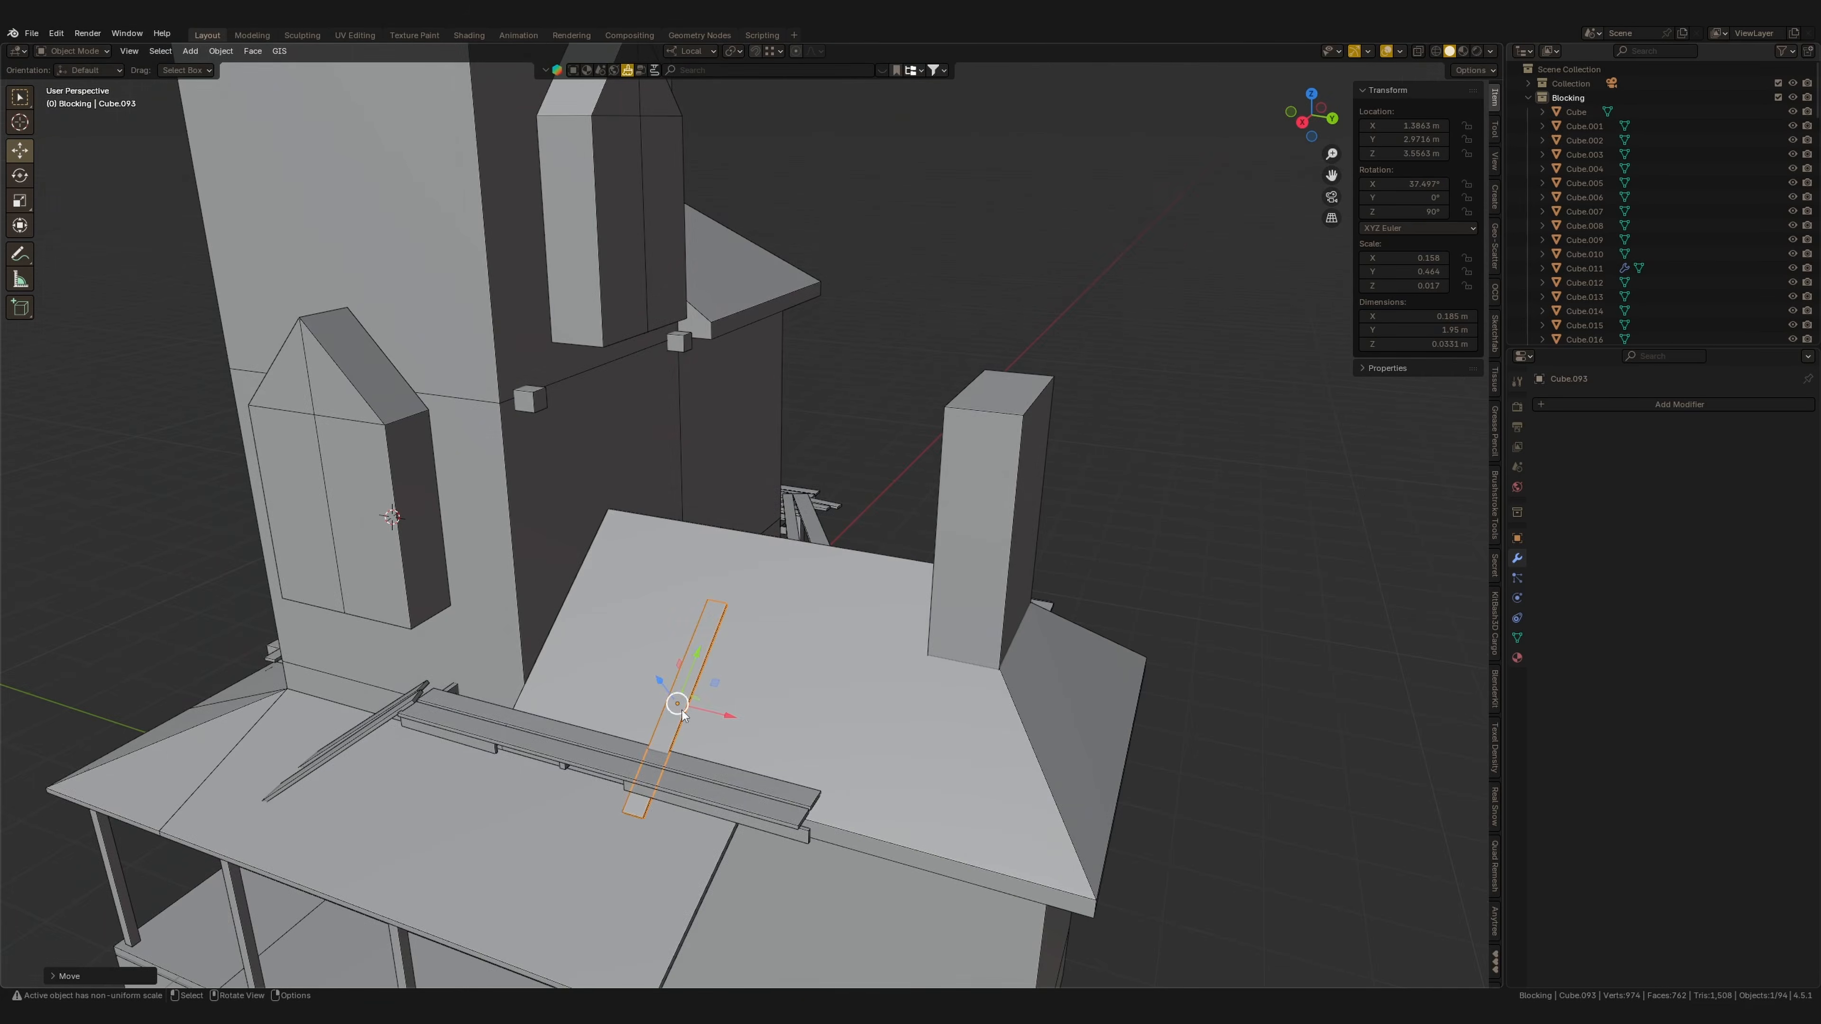
# Rotate a board about Z and lay it diagonally across the porch front.
pyautogui.moveTo(697, 661); pyautogui.dragTo(724, 596)
pyautogui.moveTo(725, 624); pyautogui.dragTo(790, 642, button='middle')
pyautogui.moveTo(679, 641); pyautogui.dragTo(684, 640)
pyautogui.moveTo(683, 641); pyautogui.dragTo(667, 530, button='middle')
pyautogui.press('r')
pyautogui.press('z')
pyautogui.click(842, 614)
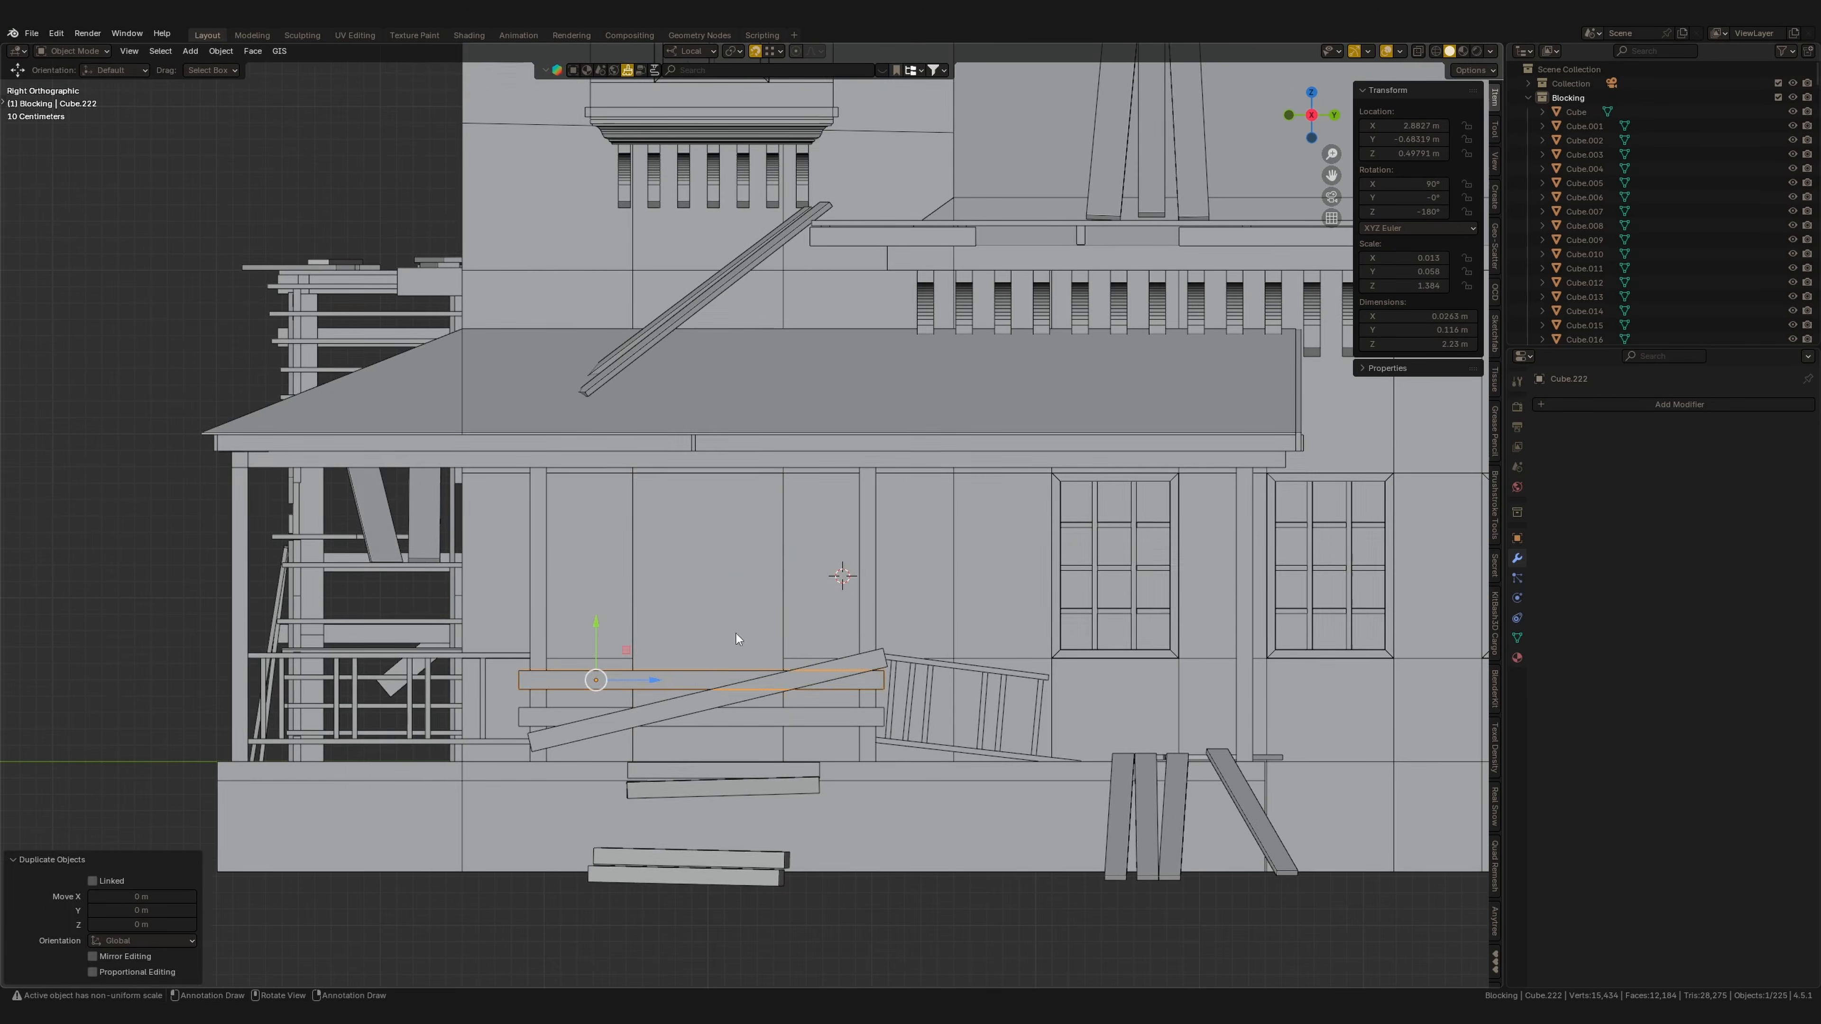
pyautogui.moveTo(735, 634); pyautogui.dragTo(639, 685, button='middle')
pyautogui.moveTo(699, 631); pyautogui.dragTo(847, 585)
pyautogui.press('KP_3')
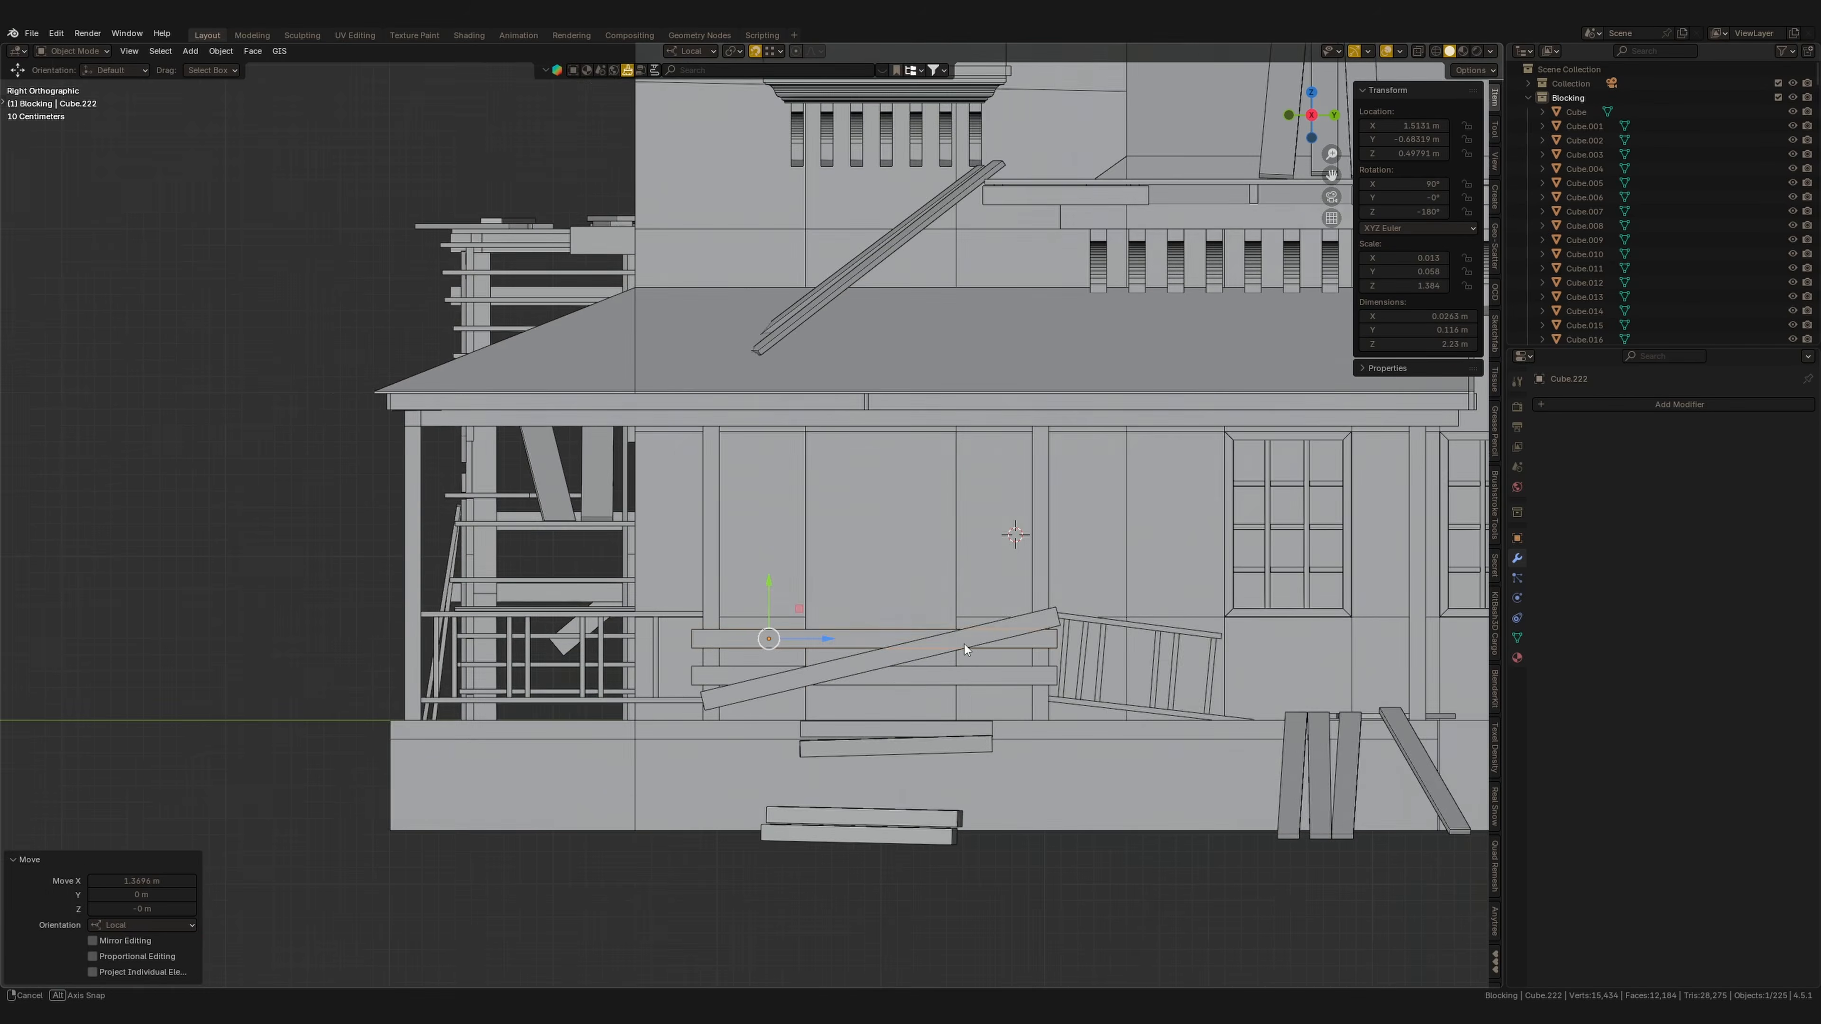
# Scale a board along Z and duplicate it several times to board up the doorway.
pyautogui.moveTo(697, 576); pyautogui.dragTo(699, 533)
pyautogui.scroll(1, 1061, 595)
pyautogui.press('s')
pyautogui.press('z')
pyautogui.click(850, 602)
pyautogui.keyDown('shift'); pyautogui.moveTo(902, 567); pyautogui.dragTo(936, 397, button='middle'); pyautogui.keyUp('shift')
pyautogui.click(913, 506)
pyautogui.hotkey('shift', 'd')
pyautogui.click(931, 453)
pyautogui.hotkey('shift', 'd')
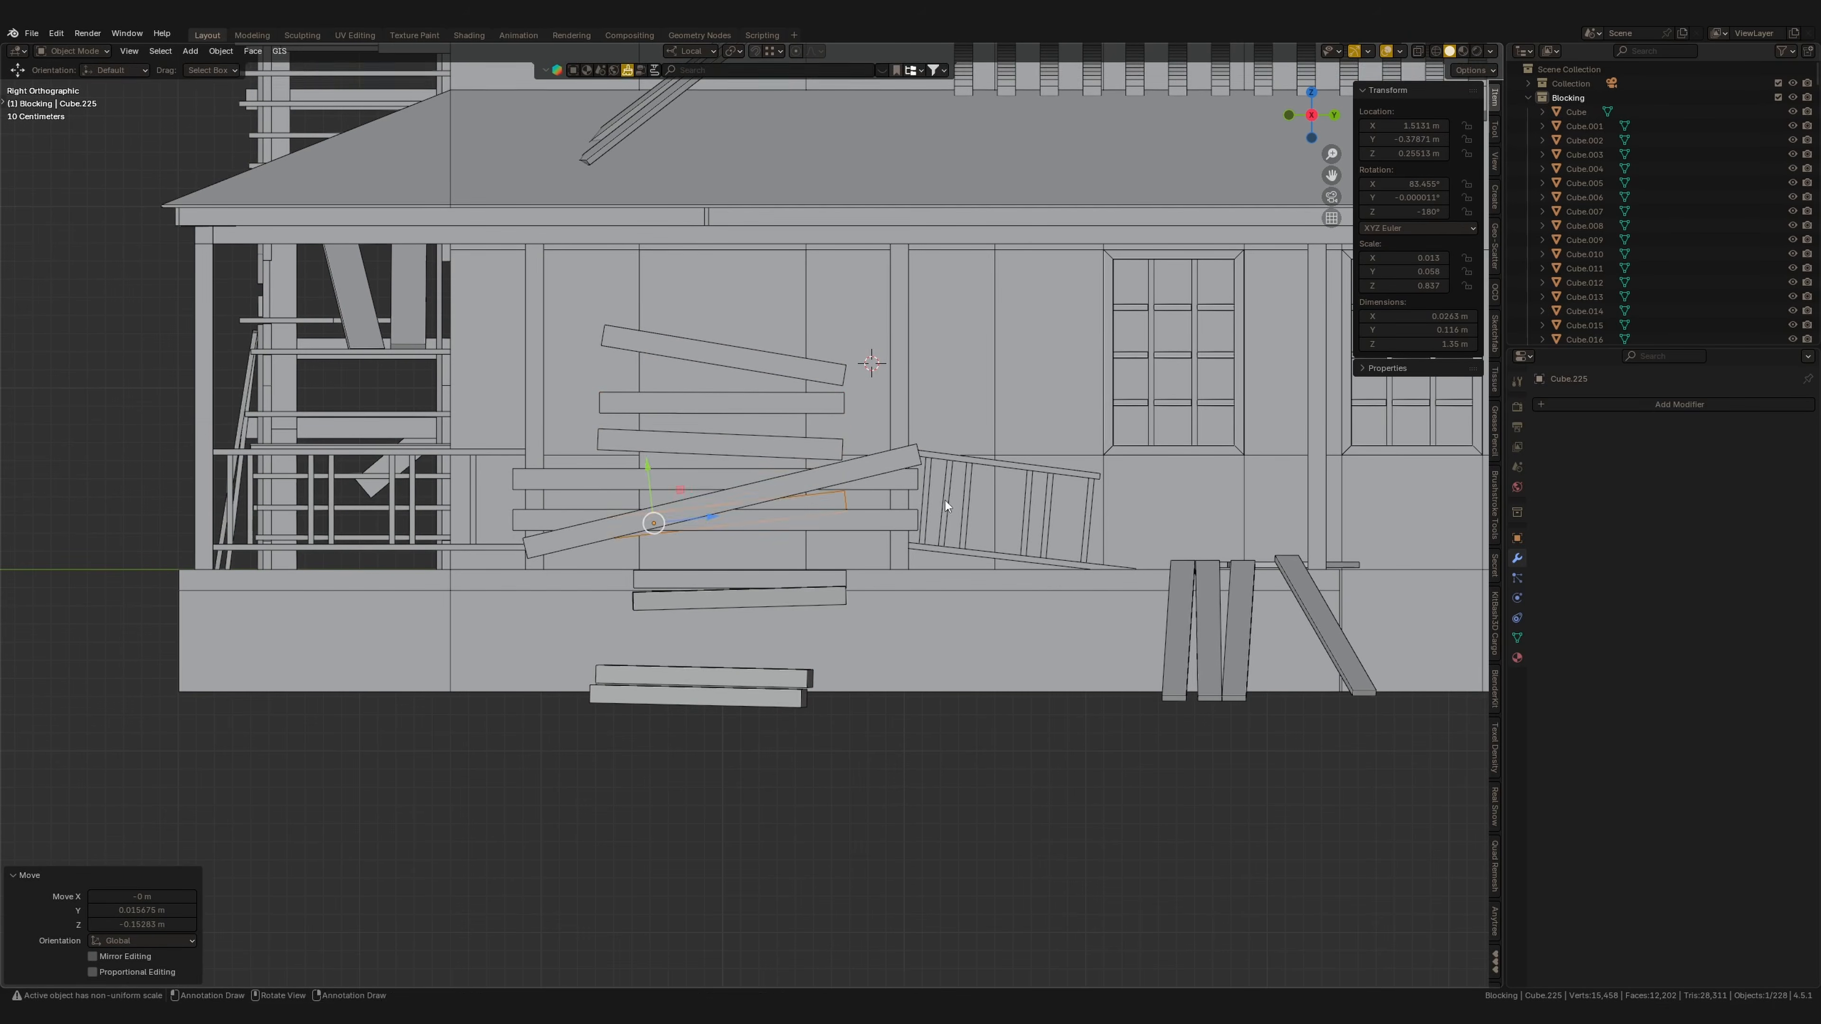
# Add boards leaning diagonally against the porch railing beside the stairs.
pyautogui.moveTo(945, 500); pyautogui.dragTo(804, 509, button='middle')
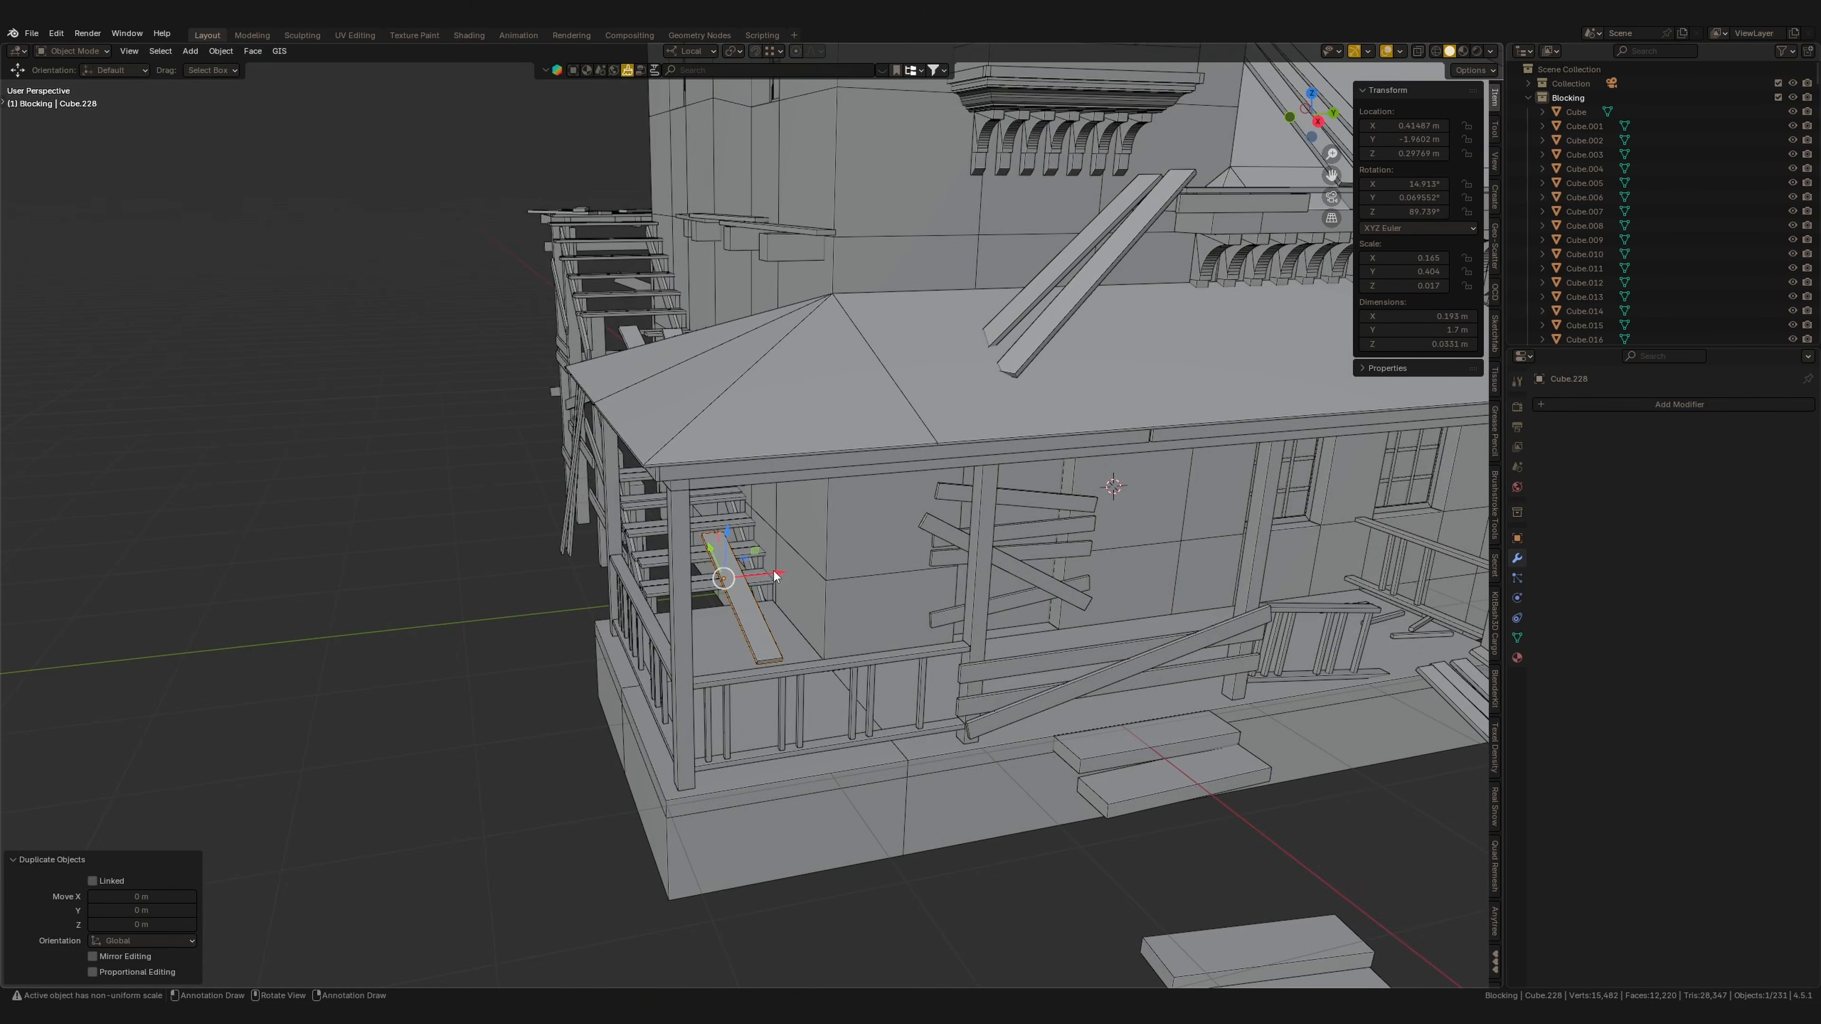
pyautogui.moveTo(775, 571); pyautogui.dragTo(850, 595, button='middle')
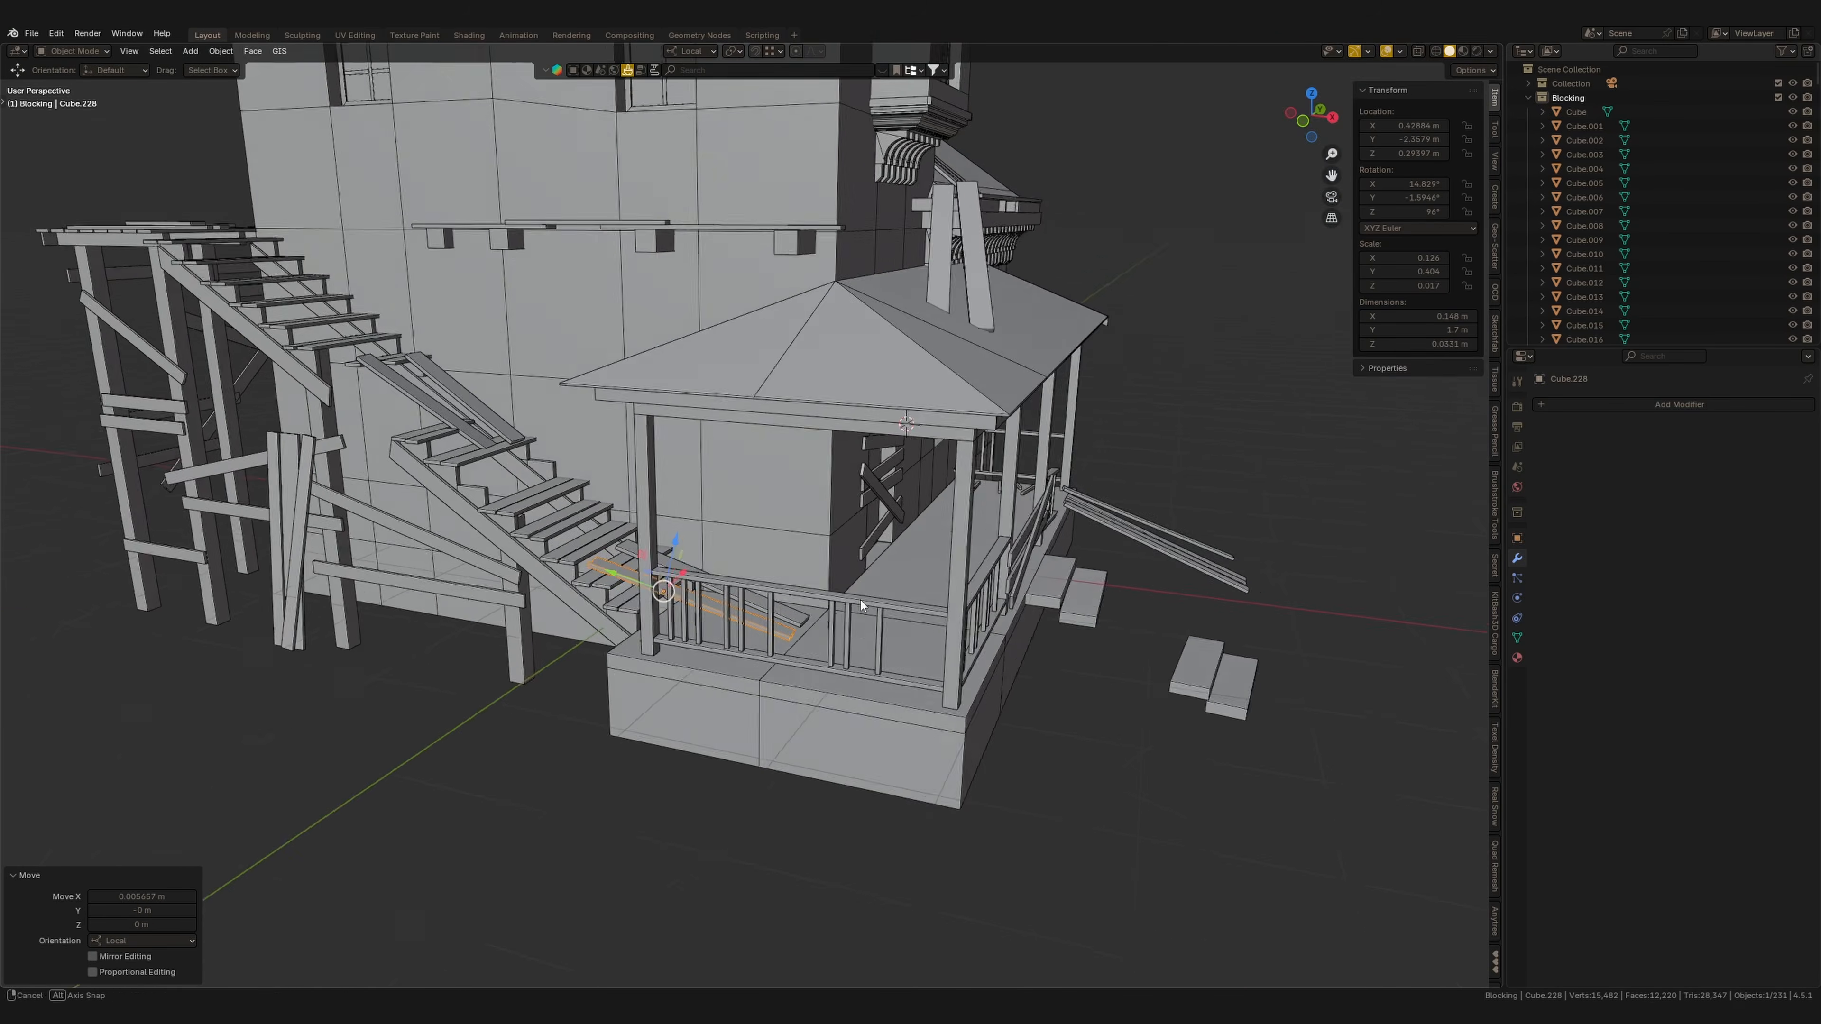
pyautogui.moveTo(862, 600); pyautogui.dragTo(765, 611, button='middle')
pyautogui.press('KP_1')
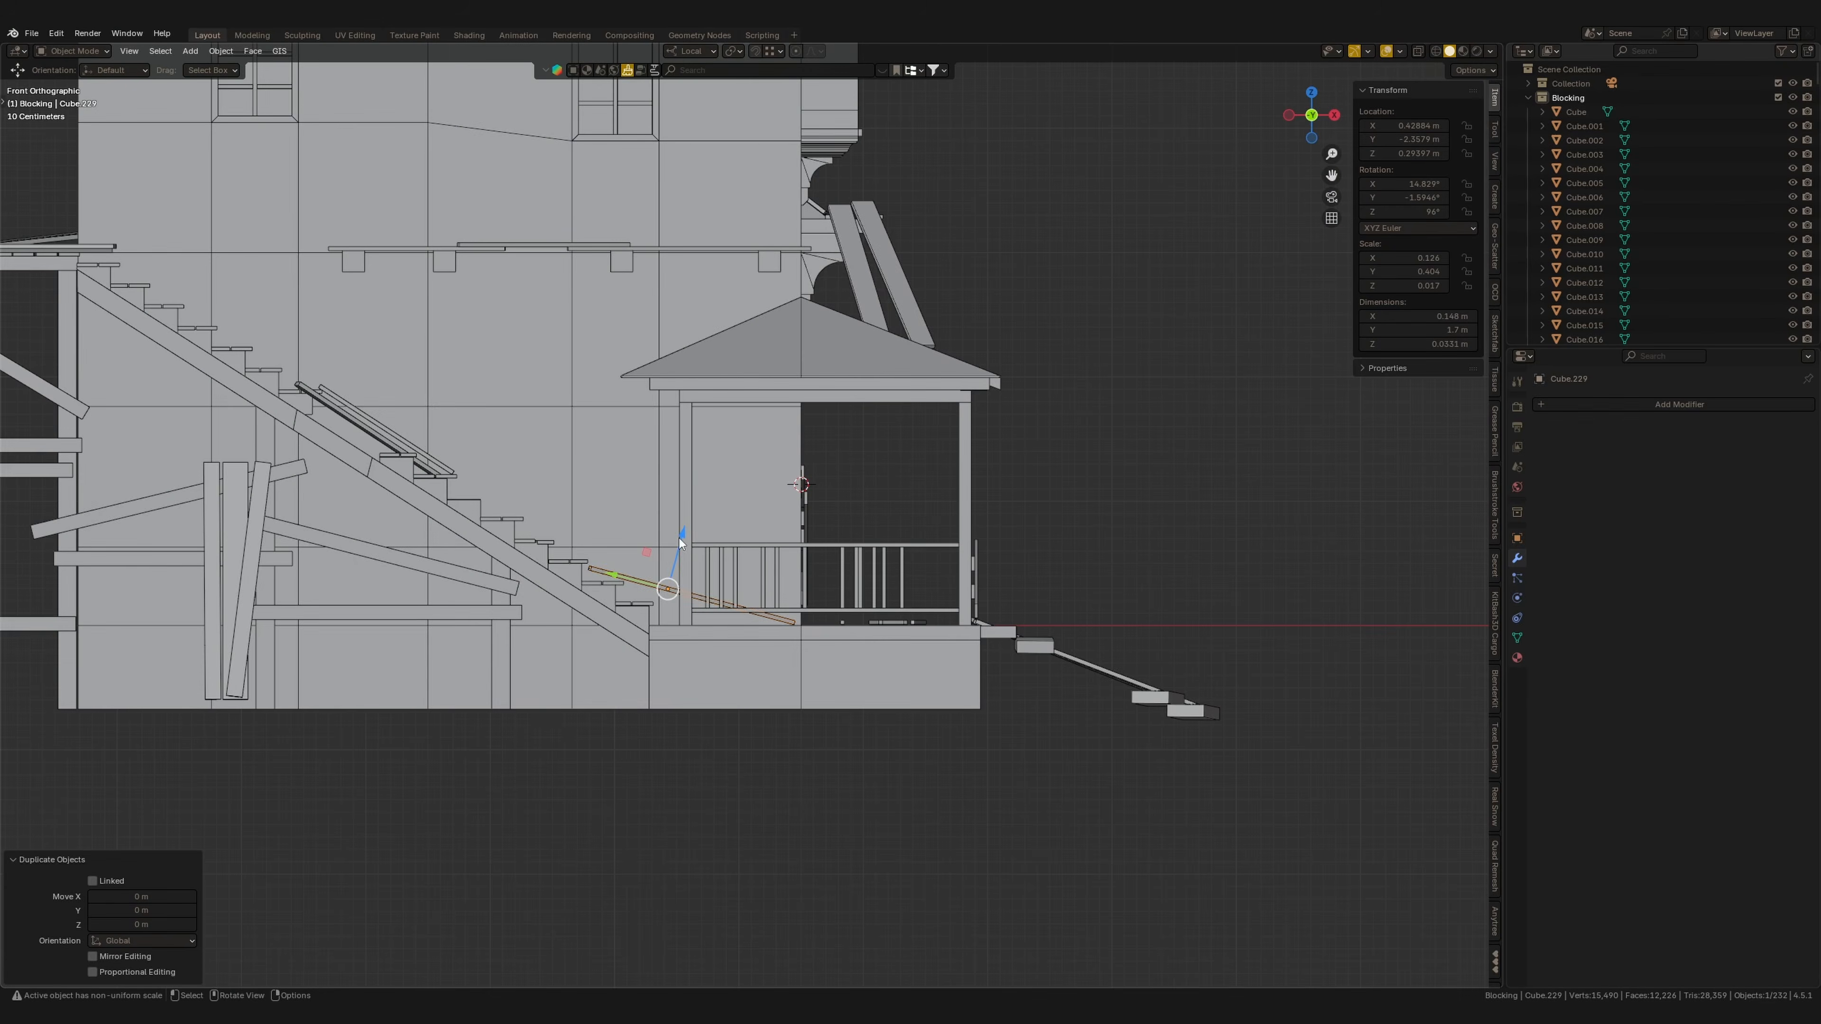
pyautogui.scroll(5, 742, 495)
pyautogui.click(584, 470)
pyautogui.moveTo(874, 459); pyautogui.dragTo(794, 513, button='middle')
pyautogui.moveTo(794, 514); pyautogui.dragTo(921, 516, button='middle')
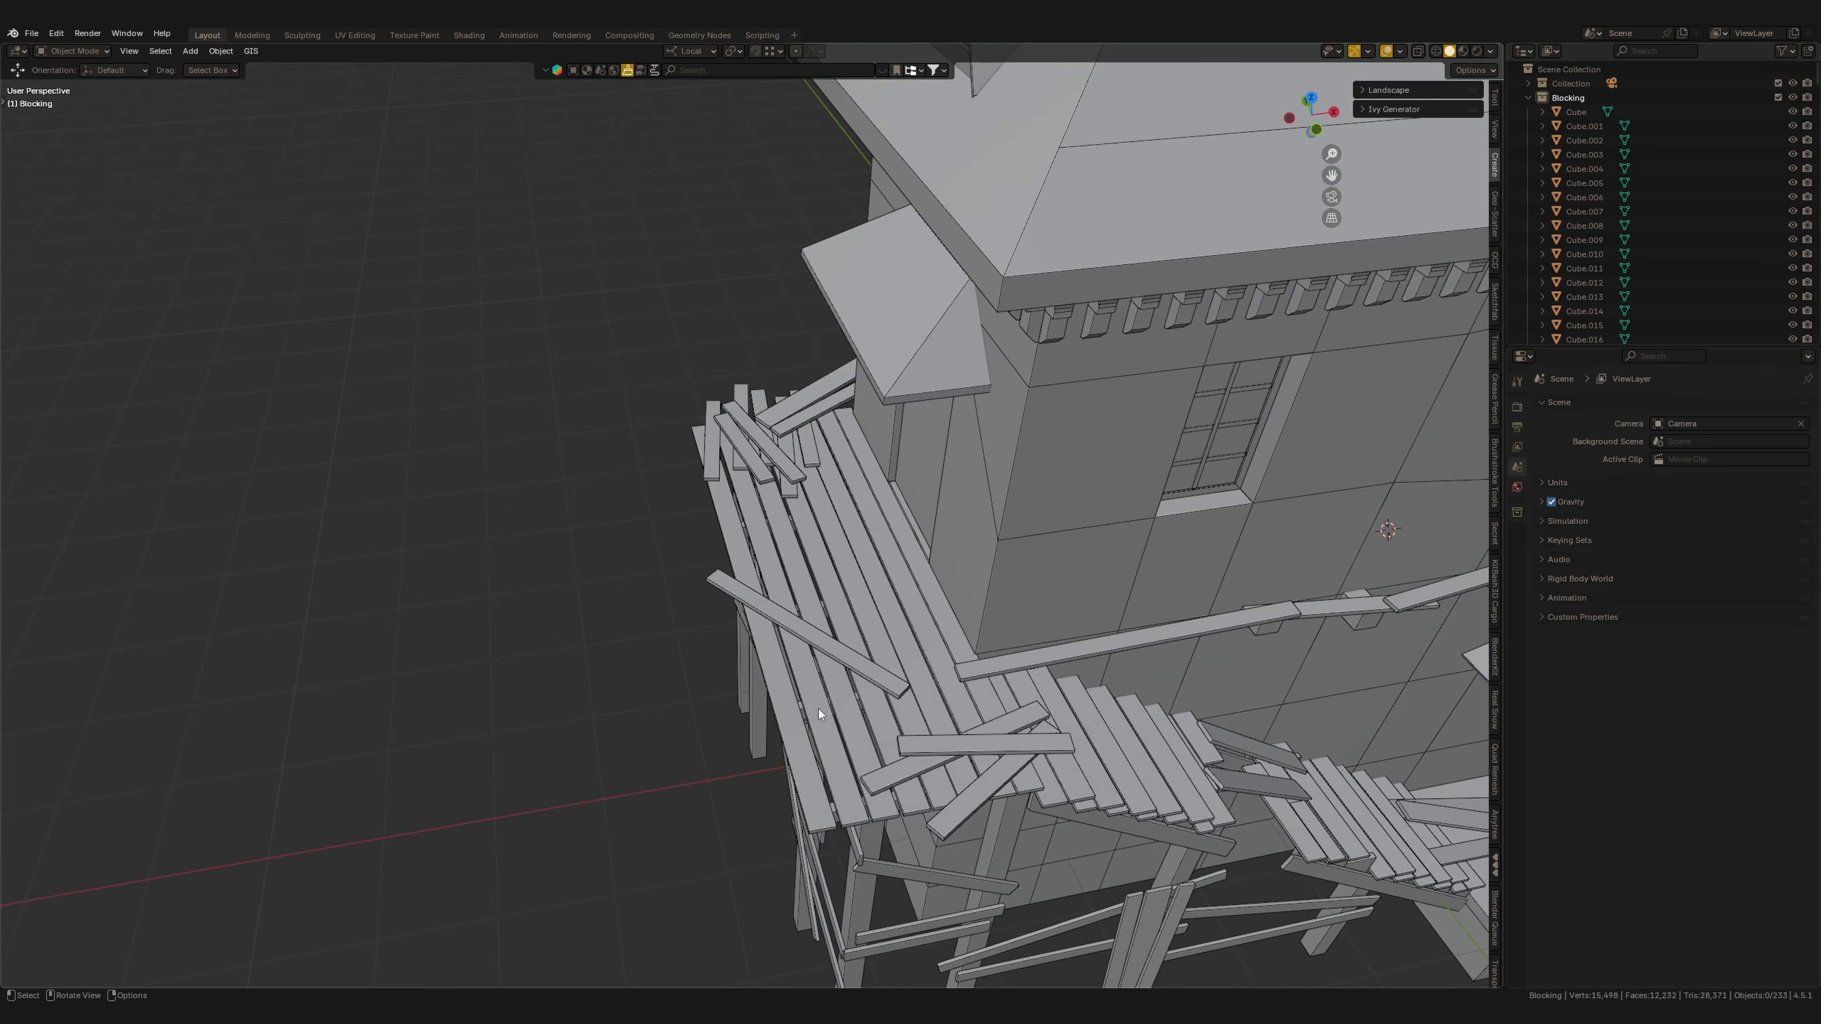
pyautogui.moveTo(818, 708); pyautogui.dragTo(995, 740, button='middle')
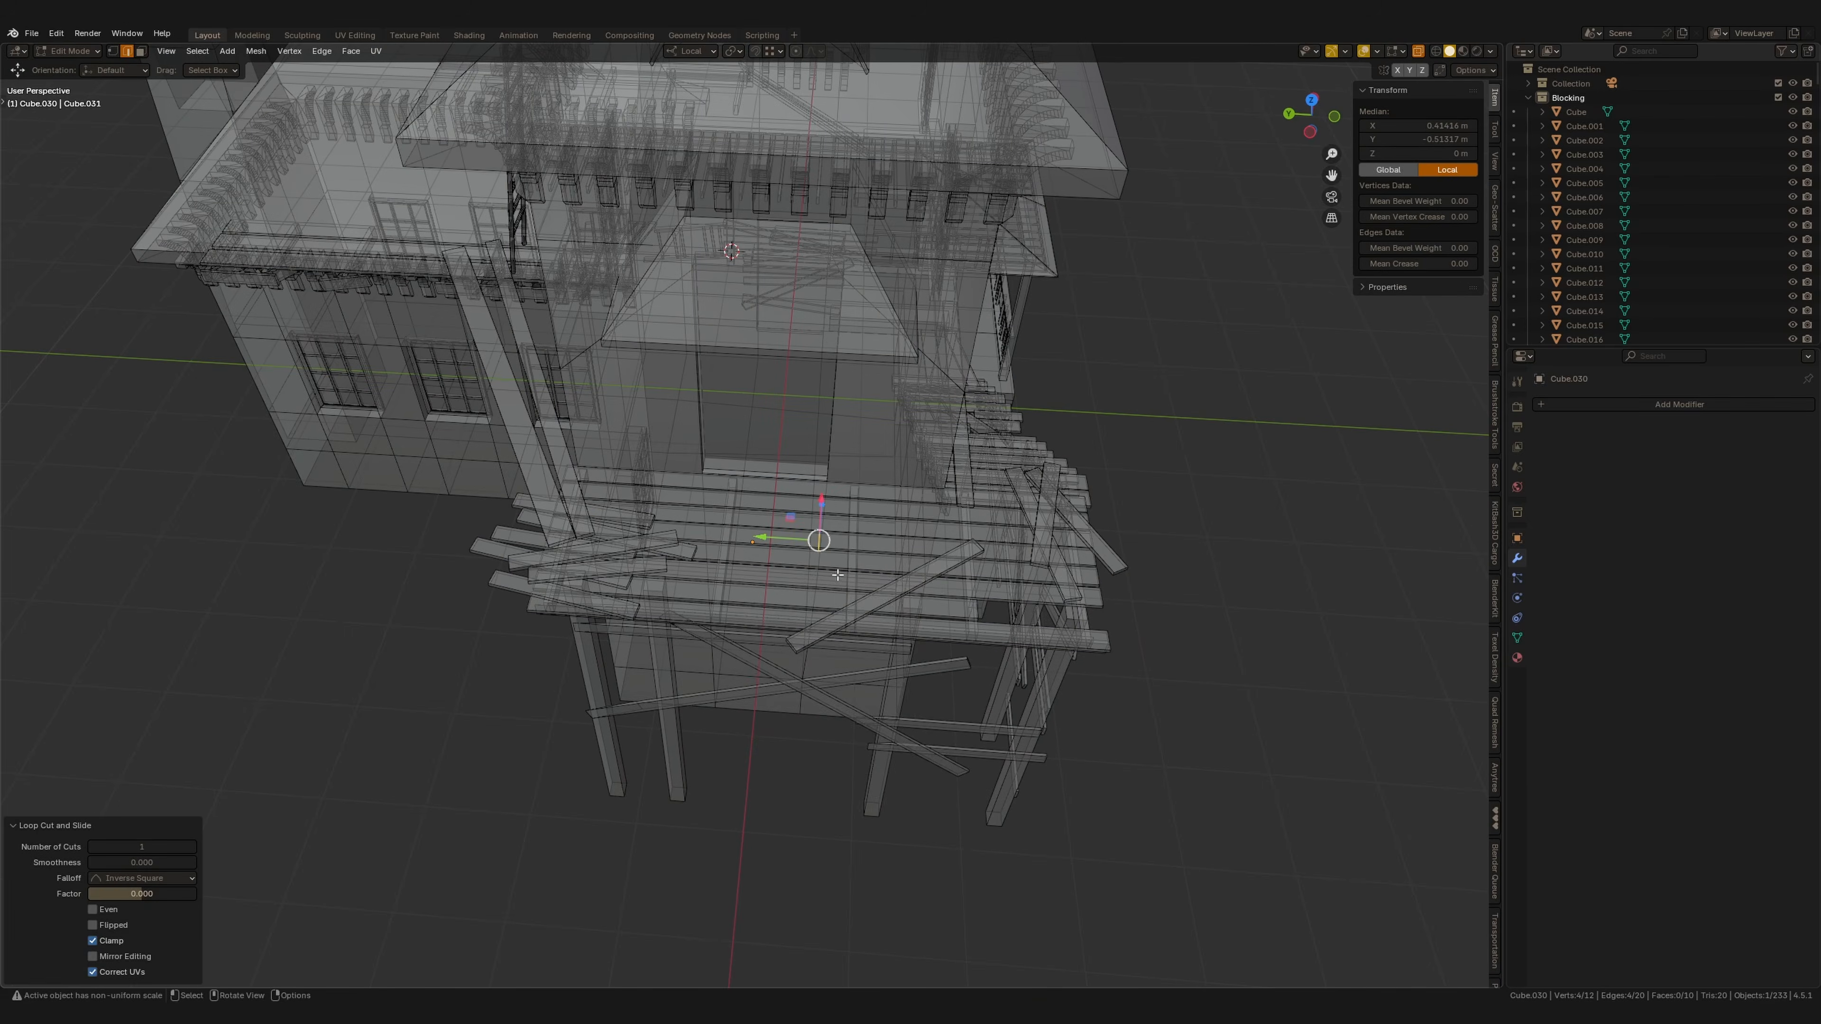
# Bevel the porch plank's edges with many segments and delete two groups of its faces to break the plank apart.
pyautogui.hotkey('ctrl', 'b')
pyautogui.click(185, 621)
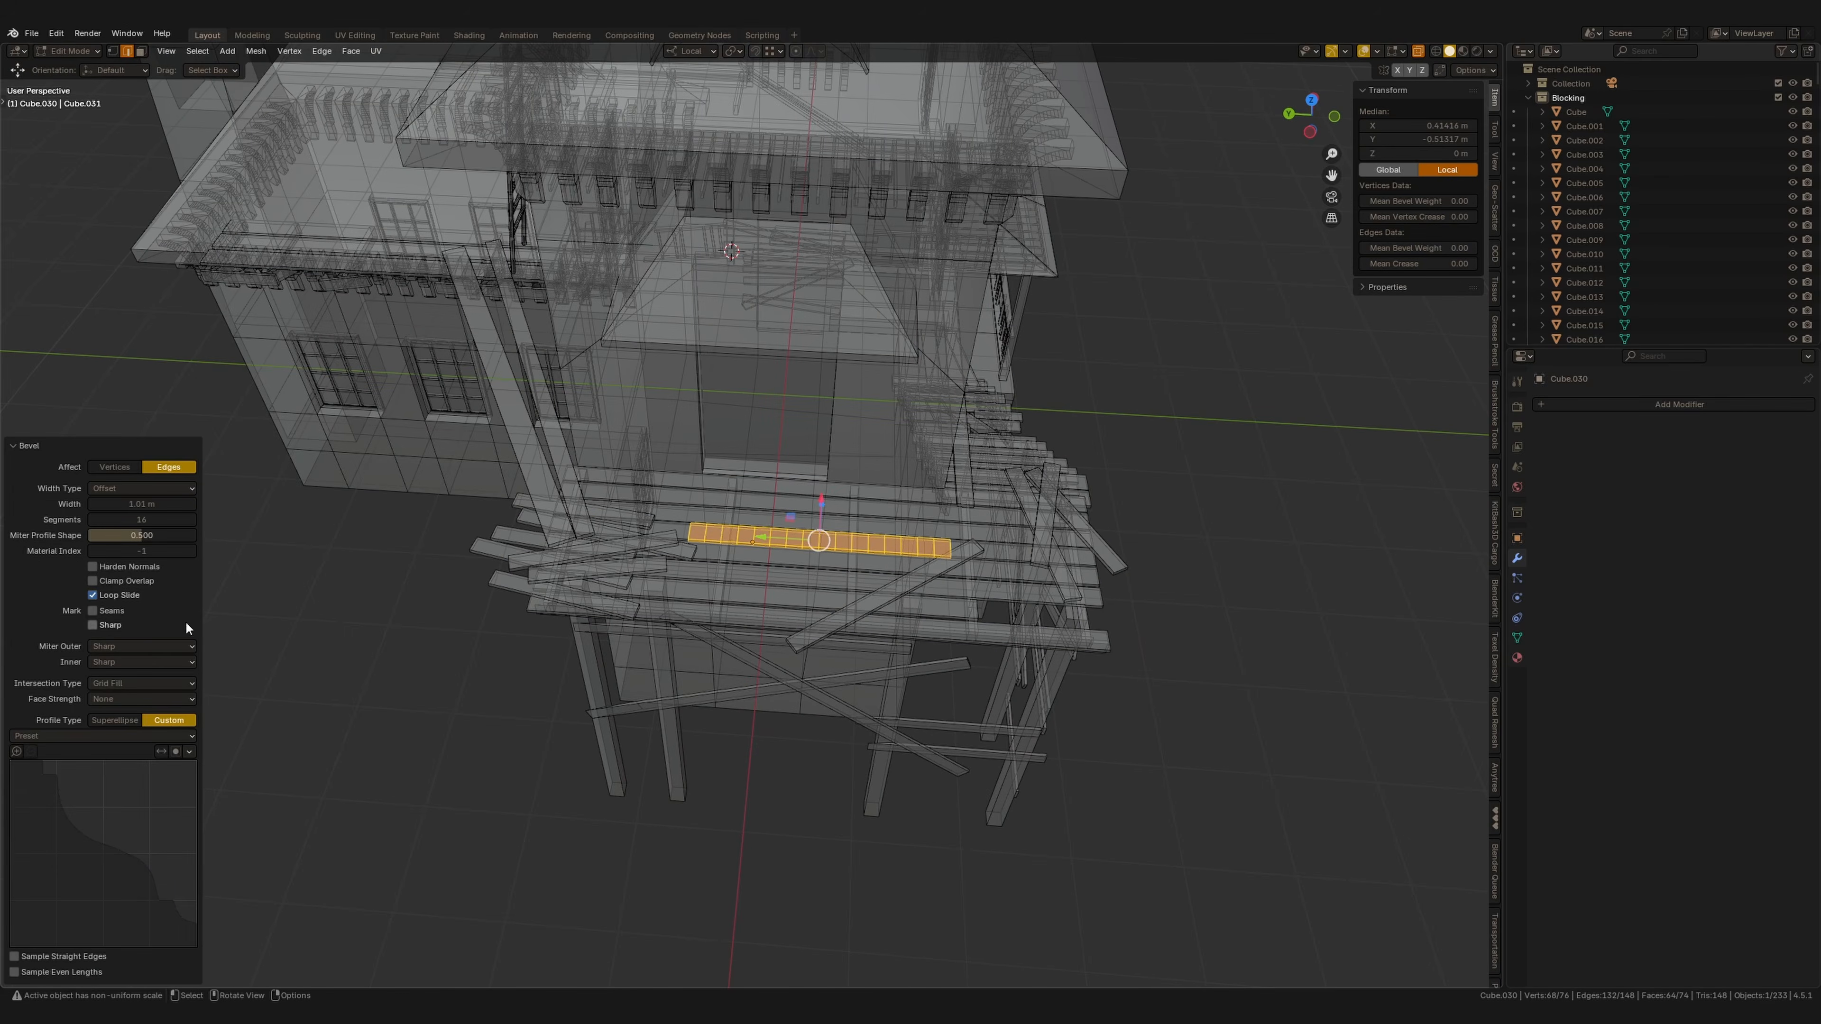
pyautogui.press('3')
pyautogui.moveTo(707, 514); pyautogui.dragTo(740, 578)
pyautogui.press('x')
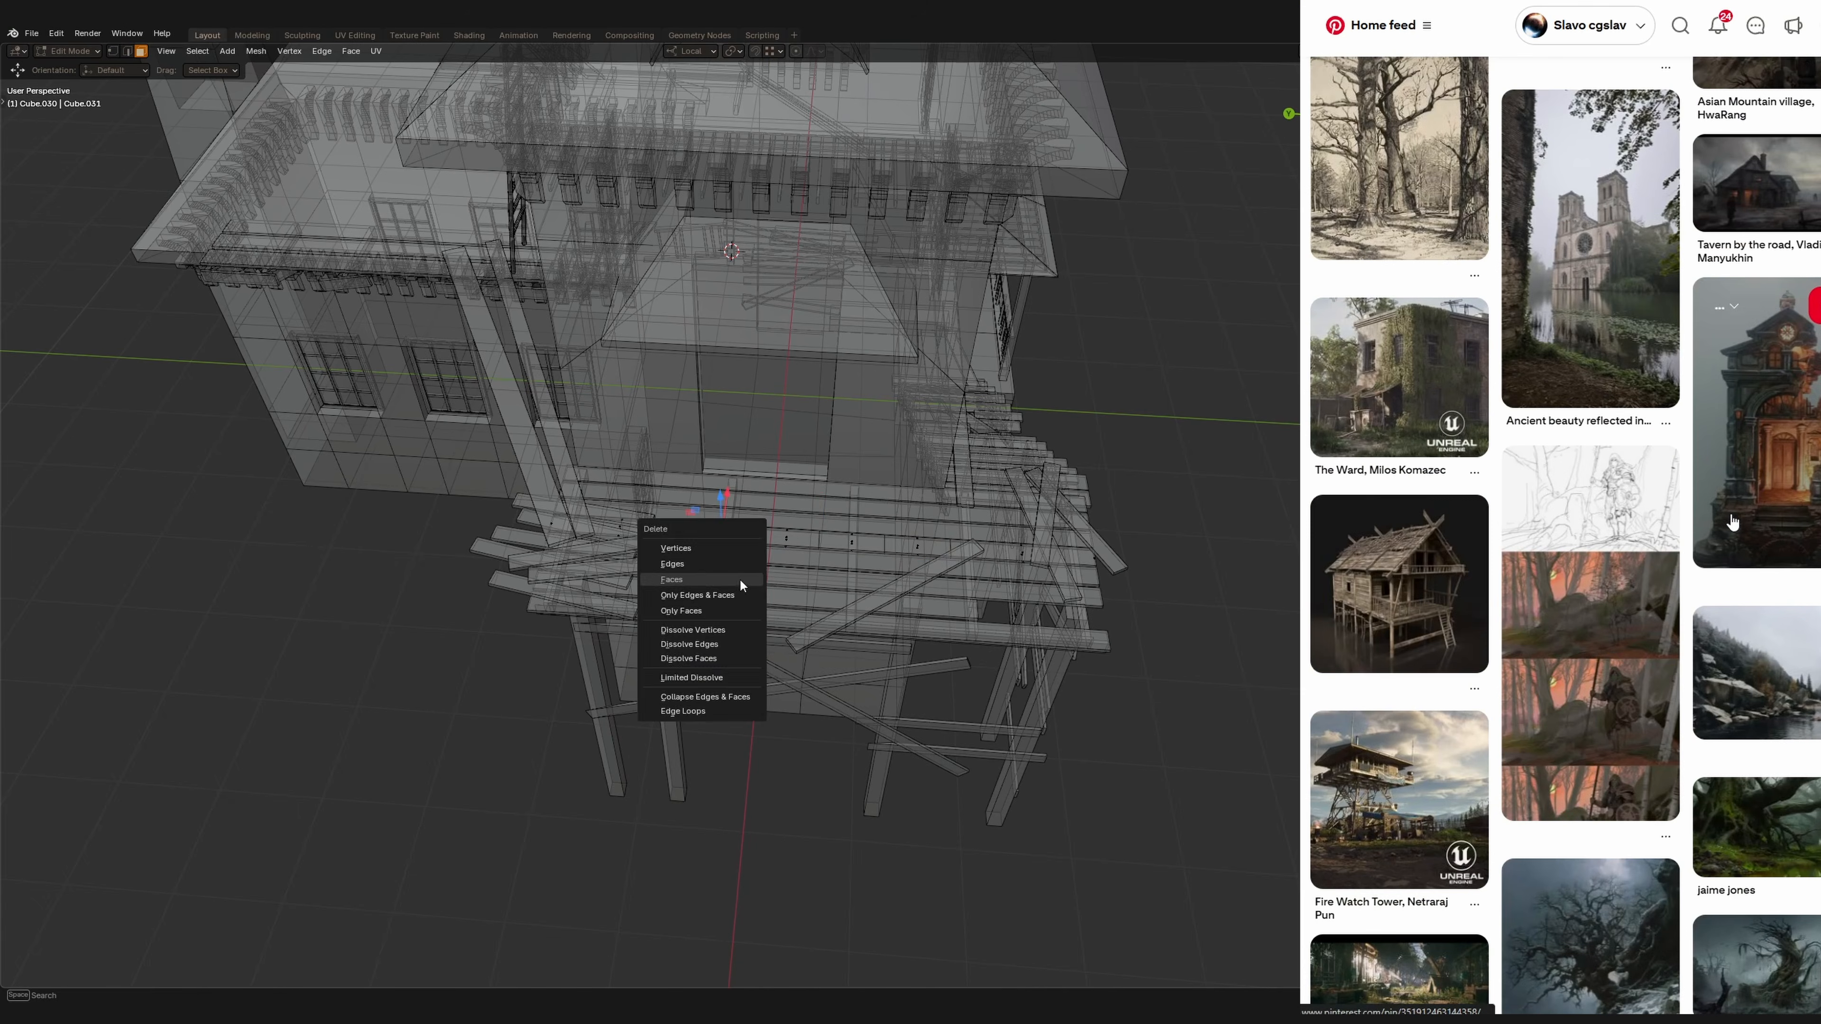
pyautogui.click(740, 578)
pyautogui.moveTo(836, 515); pyautogui.dragTo(870, 577)
pyautogui.press('x')
pyautogui.click(870, 577)
# Select the open edges around the break and fill them with a new face.
pyautogui.moveTo(956, 573); pyautogui.dragTo(775, 538, button='middle')
pyautogui.press('2')
pyautogui.keyDown('alt'); pyautogui.click(644, 498); pyautogui.keyUp('alt')
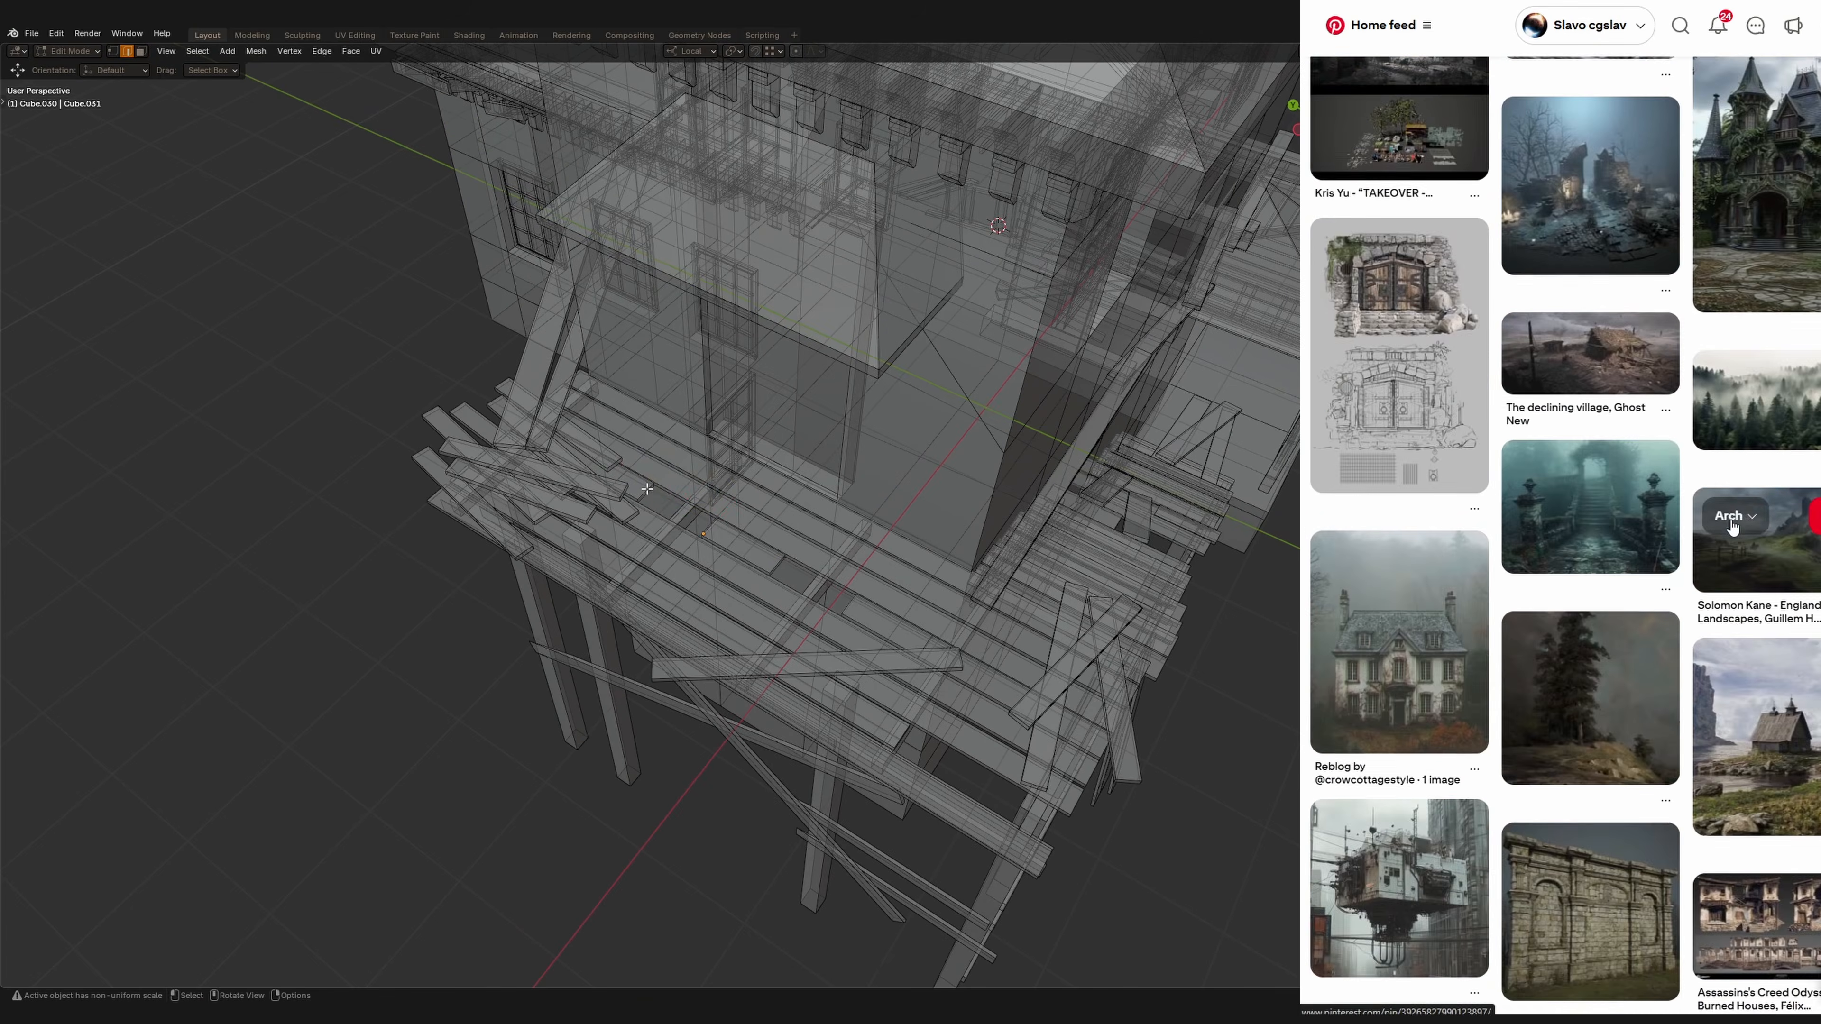
pyautogui.keyDown('alt'); pyautogui.keyDown('shift'); pyautogui.click(707, 533); pyautogui.keyUp('shift'); pyautogui.keyUp('alt')
pyautogui.keyDown('alt'); pyautogui.keyDown('shift'); pyautogui.click(773, 571); pyautogui.keyUp('shift'); pyautogui.keyUp('alt')
pyautogui.keyDown('alt'); pyautogui.keyDown('shift'); pyautogui.click(848, 616); pyautogui.keyUp('shift'); pyautogui.keyUp('alt')
pyautogui.press('f')
pyautogui.scroll(2, 742, 502)
pyautogui.click(606, 486)
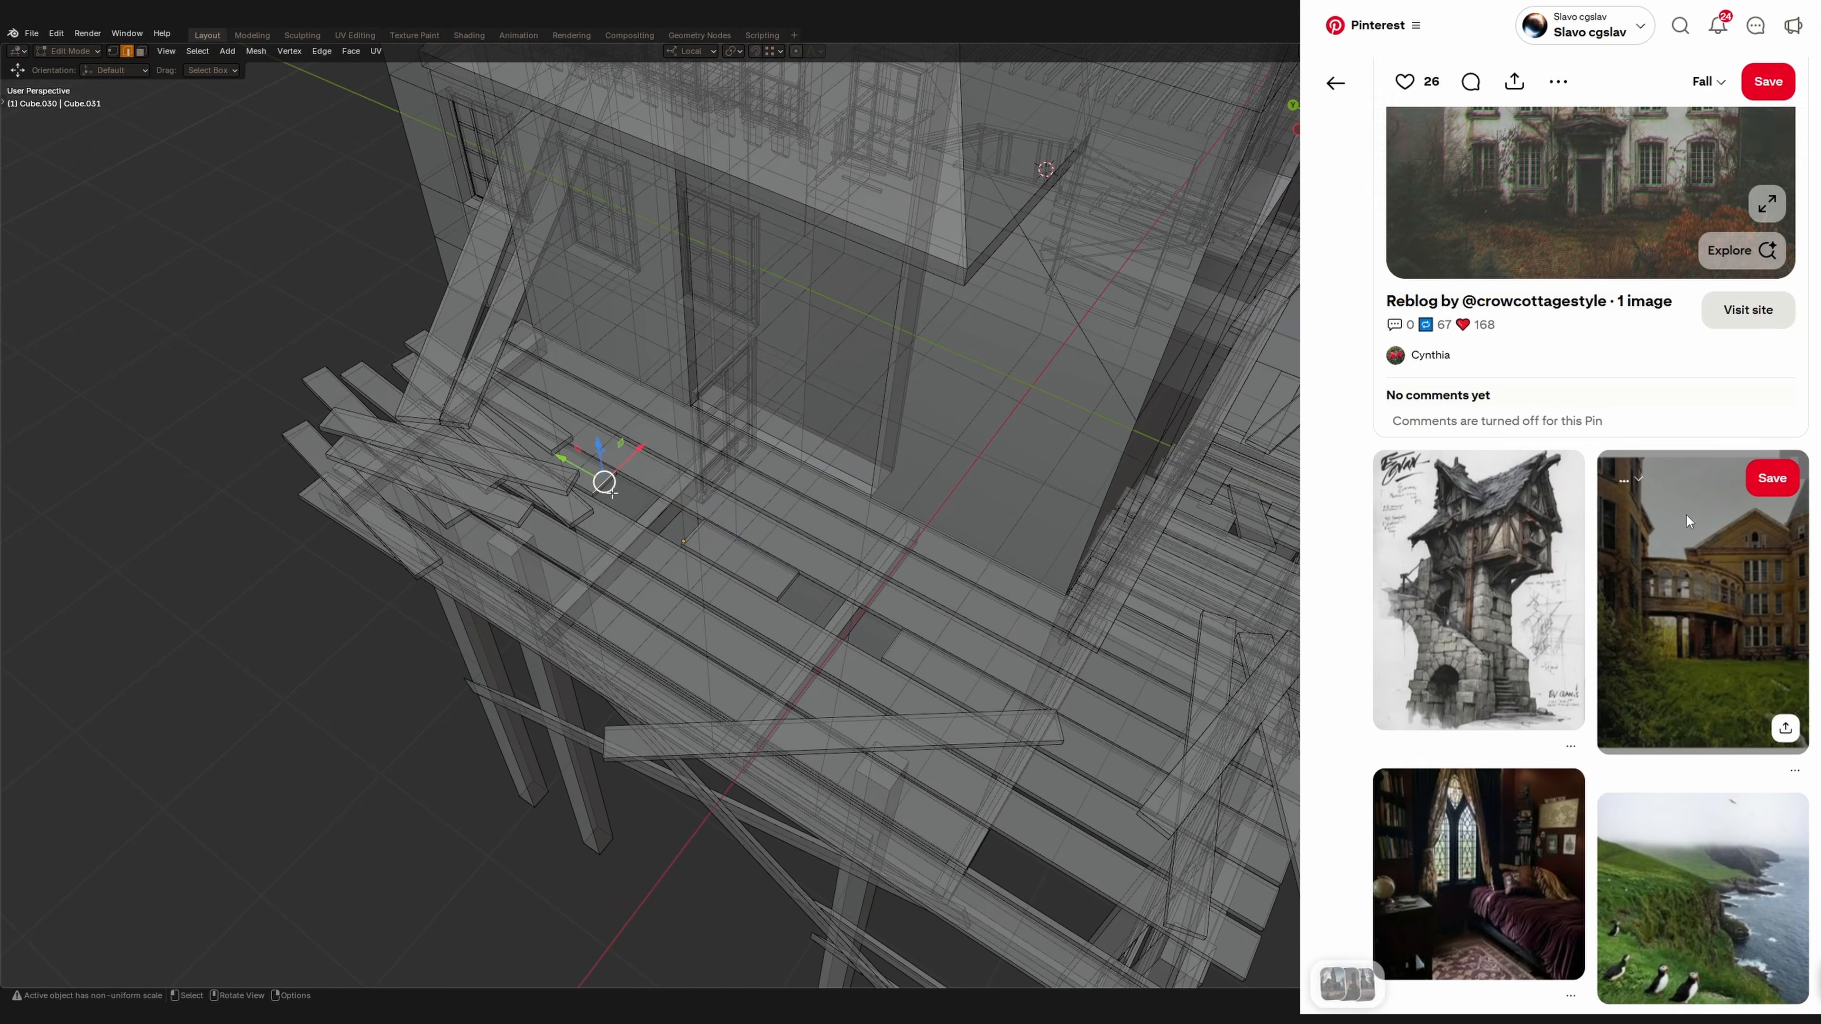
# Turn off X-ray and return the broken plank to Object Mode.
pyautogui.hotkey('alt', 'z')
pyautogui.moveTo(724, 531); pyautogui.dragTo(654, 459, button='middle')
pyautogui.press('Tab')
pyautogui.scroll(-5, 411, 634)
pyautogui.scroll(5, 645, 573)
pyautogui.moveTo(411, 634); pyautogui.dragTo(826, 635, button='middle')
pyautogui.press('Tab')
pyautogui.click(713, 522)
pyautogui.press('l')
pyautogui.press('Tab')
pyautogui.scroll(-4, 676, 535)
pyautogui.scroll(-3, 669, 687)
pyautogui.scroll(-3, 675, 646)
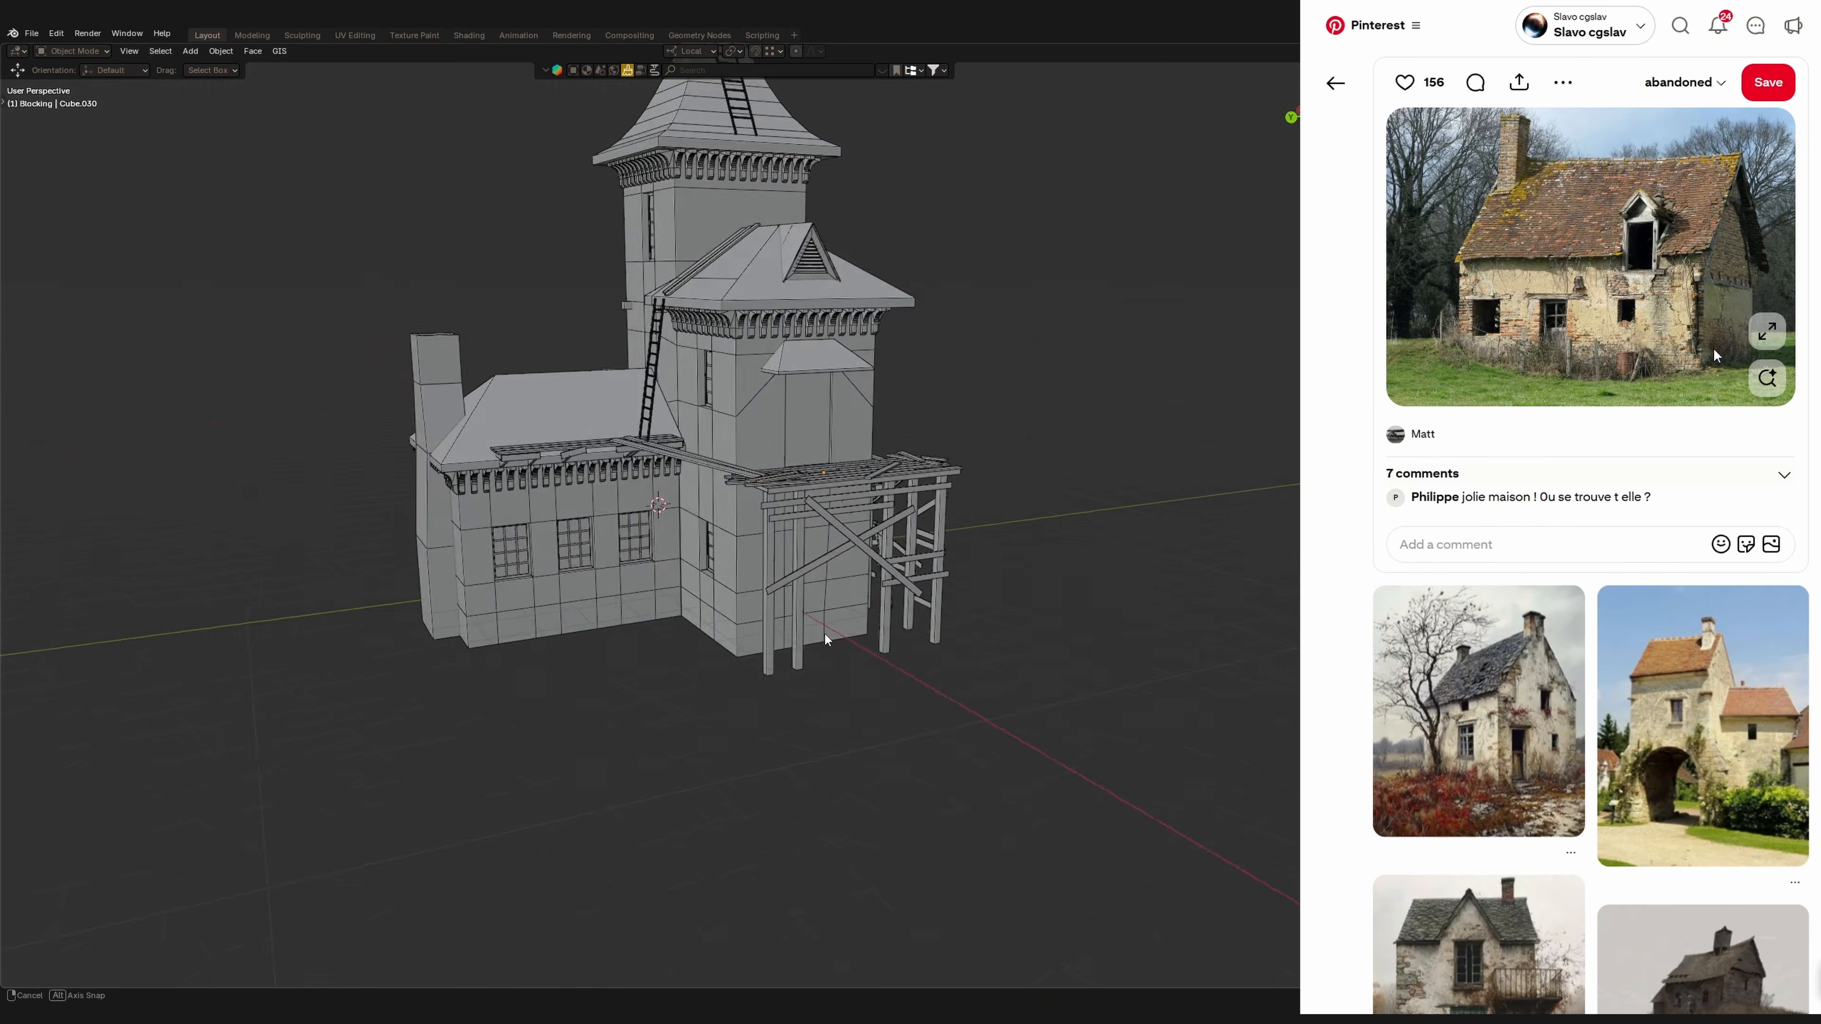
# Select a vertical board in the boarded doorway and move it along Y in side view.
pyautogui.click(793, 610)
pyautogui.press('ctrl+KP_3')
pyautogui.keyDown('shift'); pyautogui.rightClick(758, 579); pyautogui.keyUp('shift')
pyautogui.scroll(2, 785, 726)
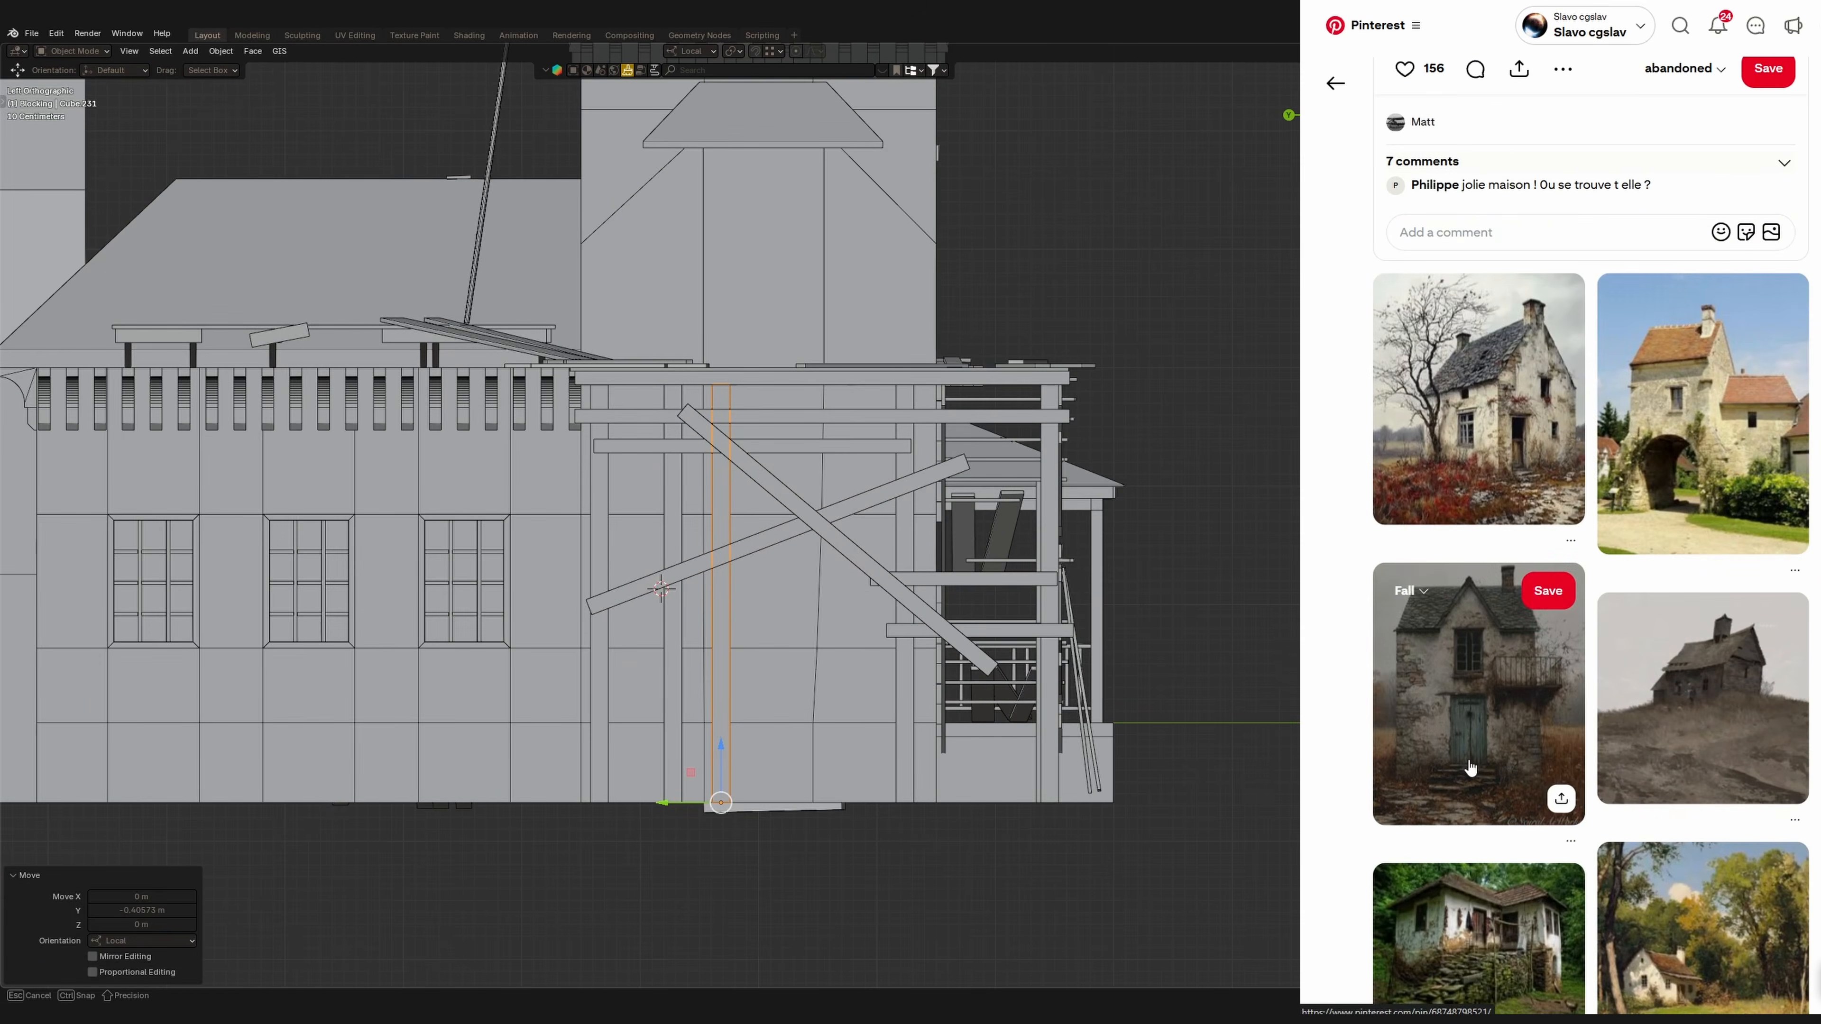
pyautogui.moveTo(785, 726); pyautogui.dragTo(812, 752, button='middle')
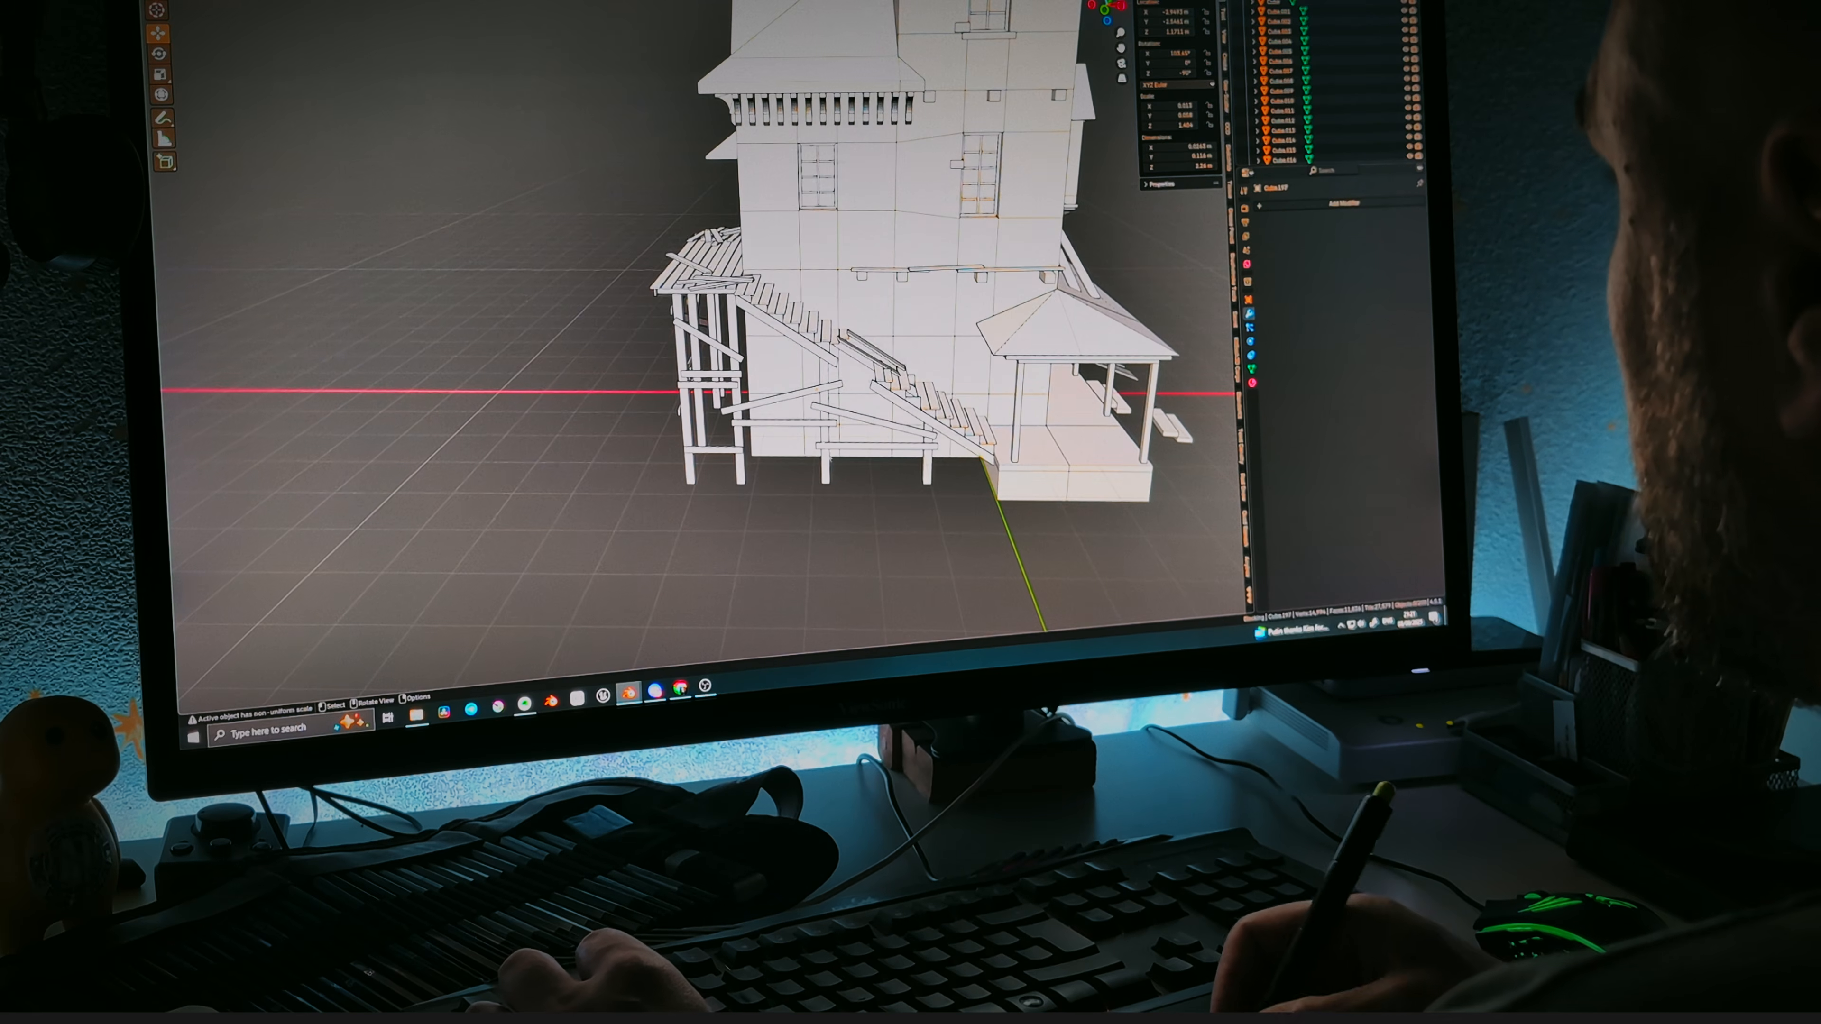
# Duplicate a diagonal brace under the porch and rotate the copy 90 degrees in front view.
pyautogui.keyDown('ctrl'); pyautogui.moveTo(825, 373); pyautogui.dragTo(775, 316, button='middle'); pyautogui.keyUp('ctrl')
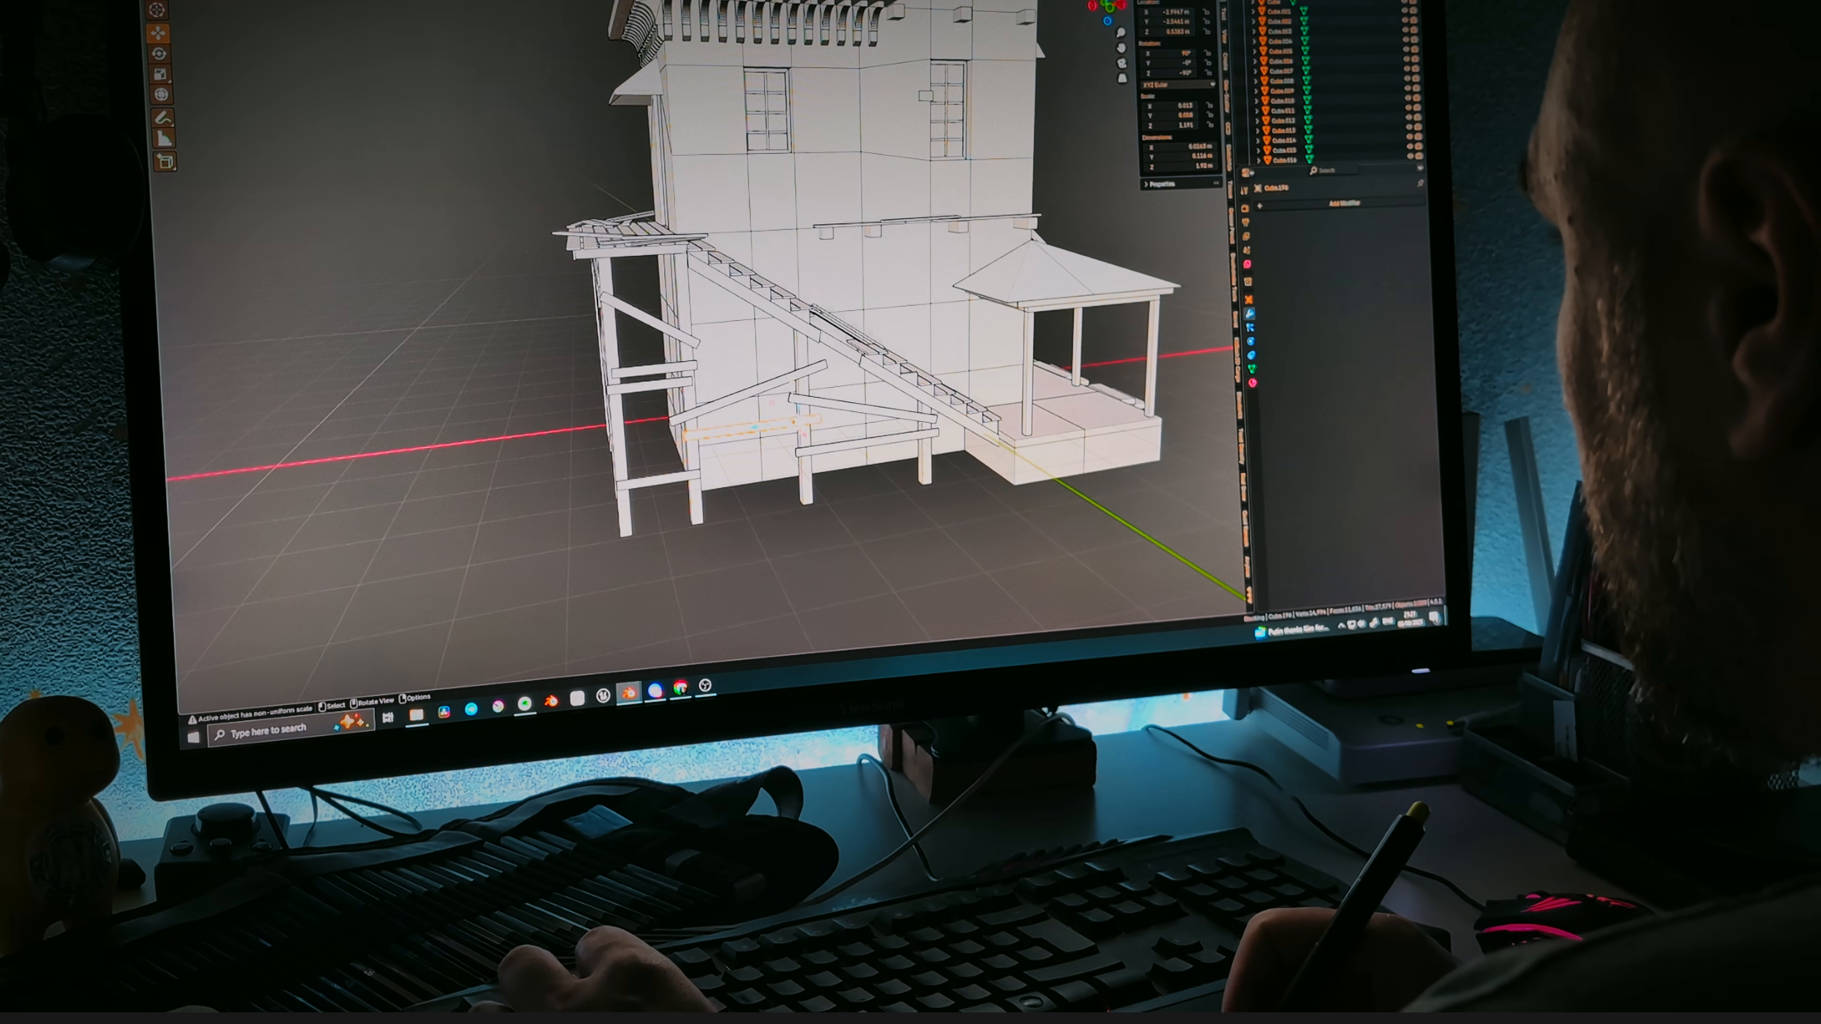
pyautogui.moveTo(767, 409); pyautogui.dragTo(842, 447, button='middle')
pyautogui.hotkey('shift', 'd')
pyautogui.rightClick(843, 447)
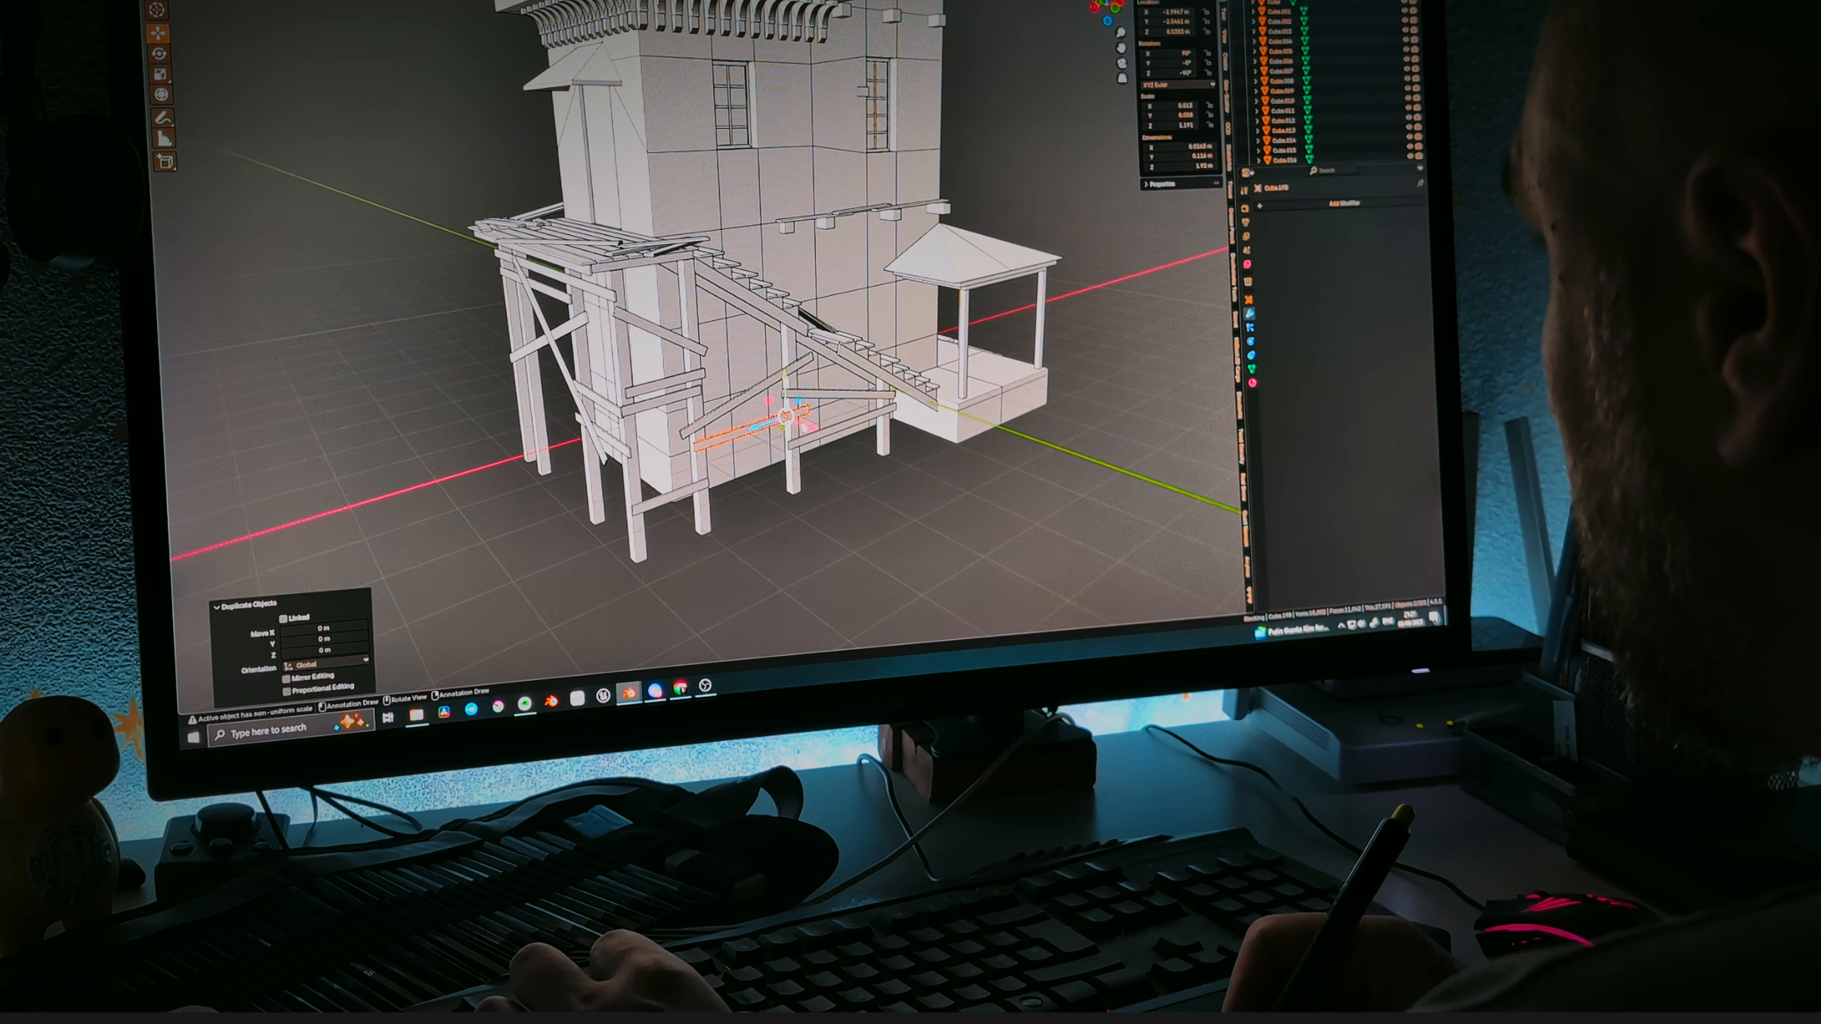
pyautogui.press('KP_1')
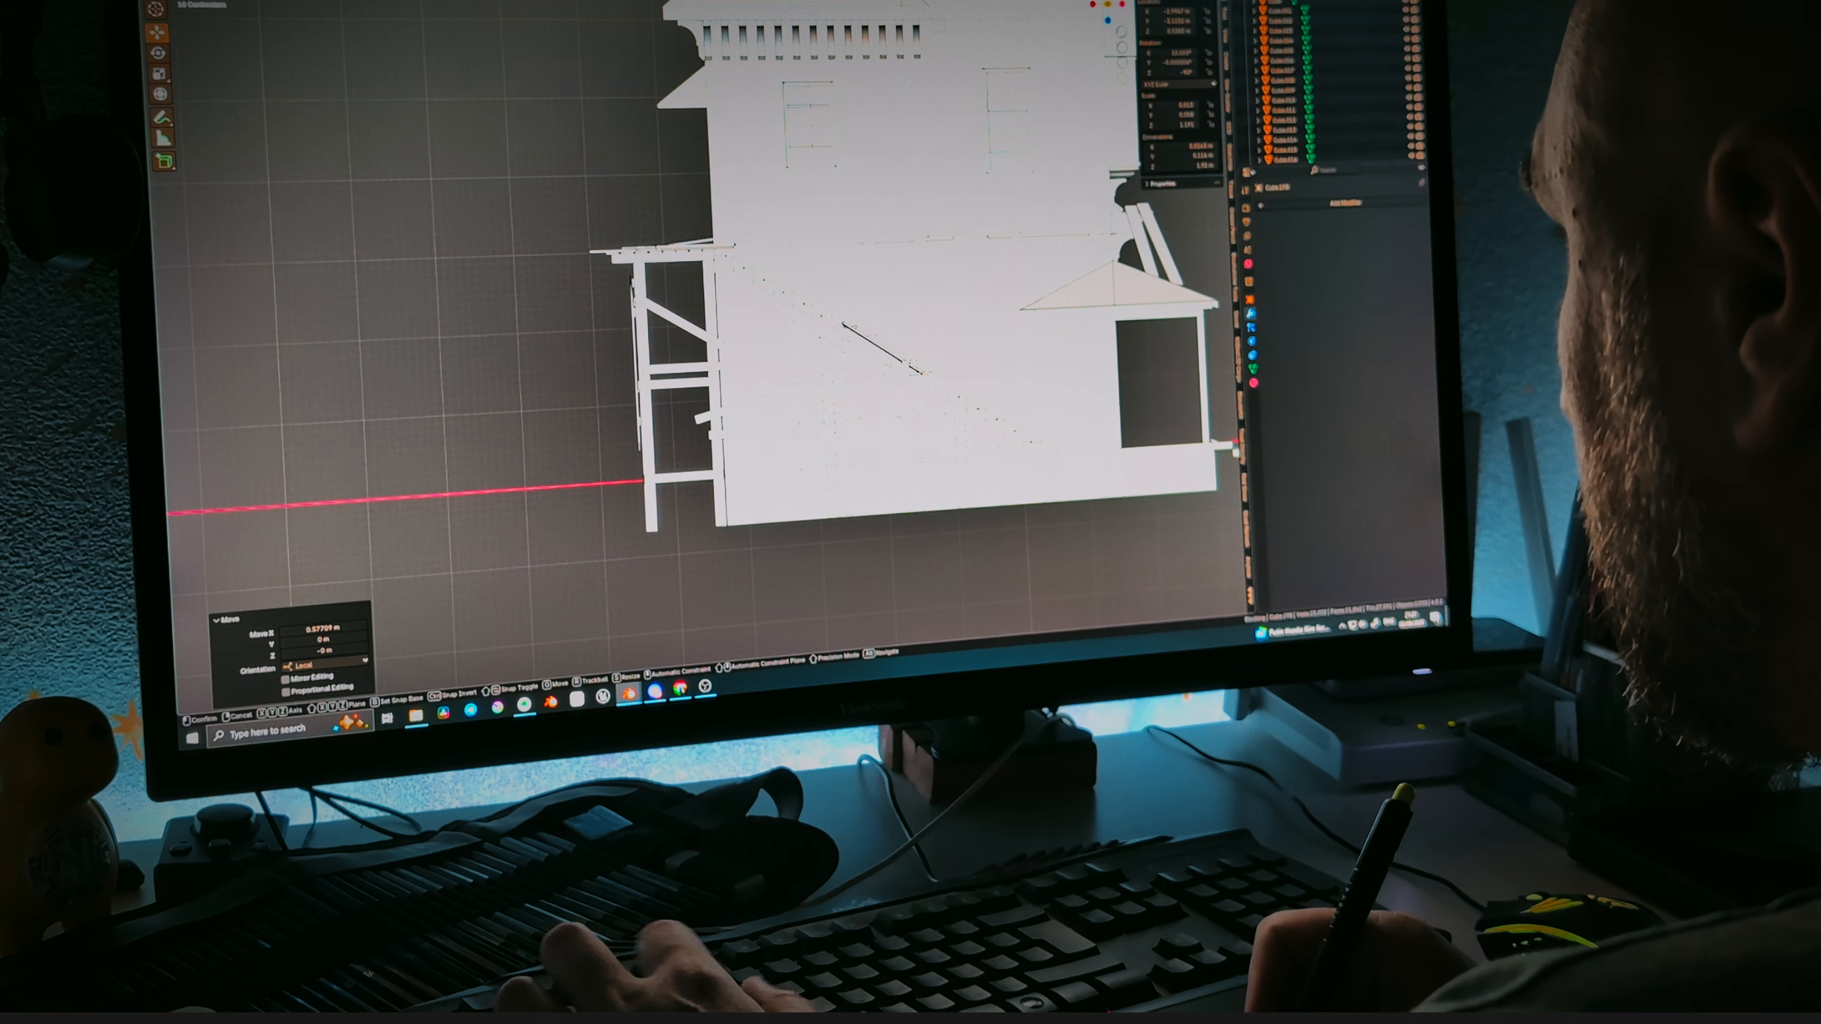
pyautogui.write('90')
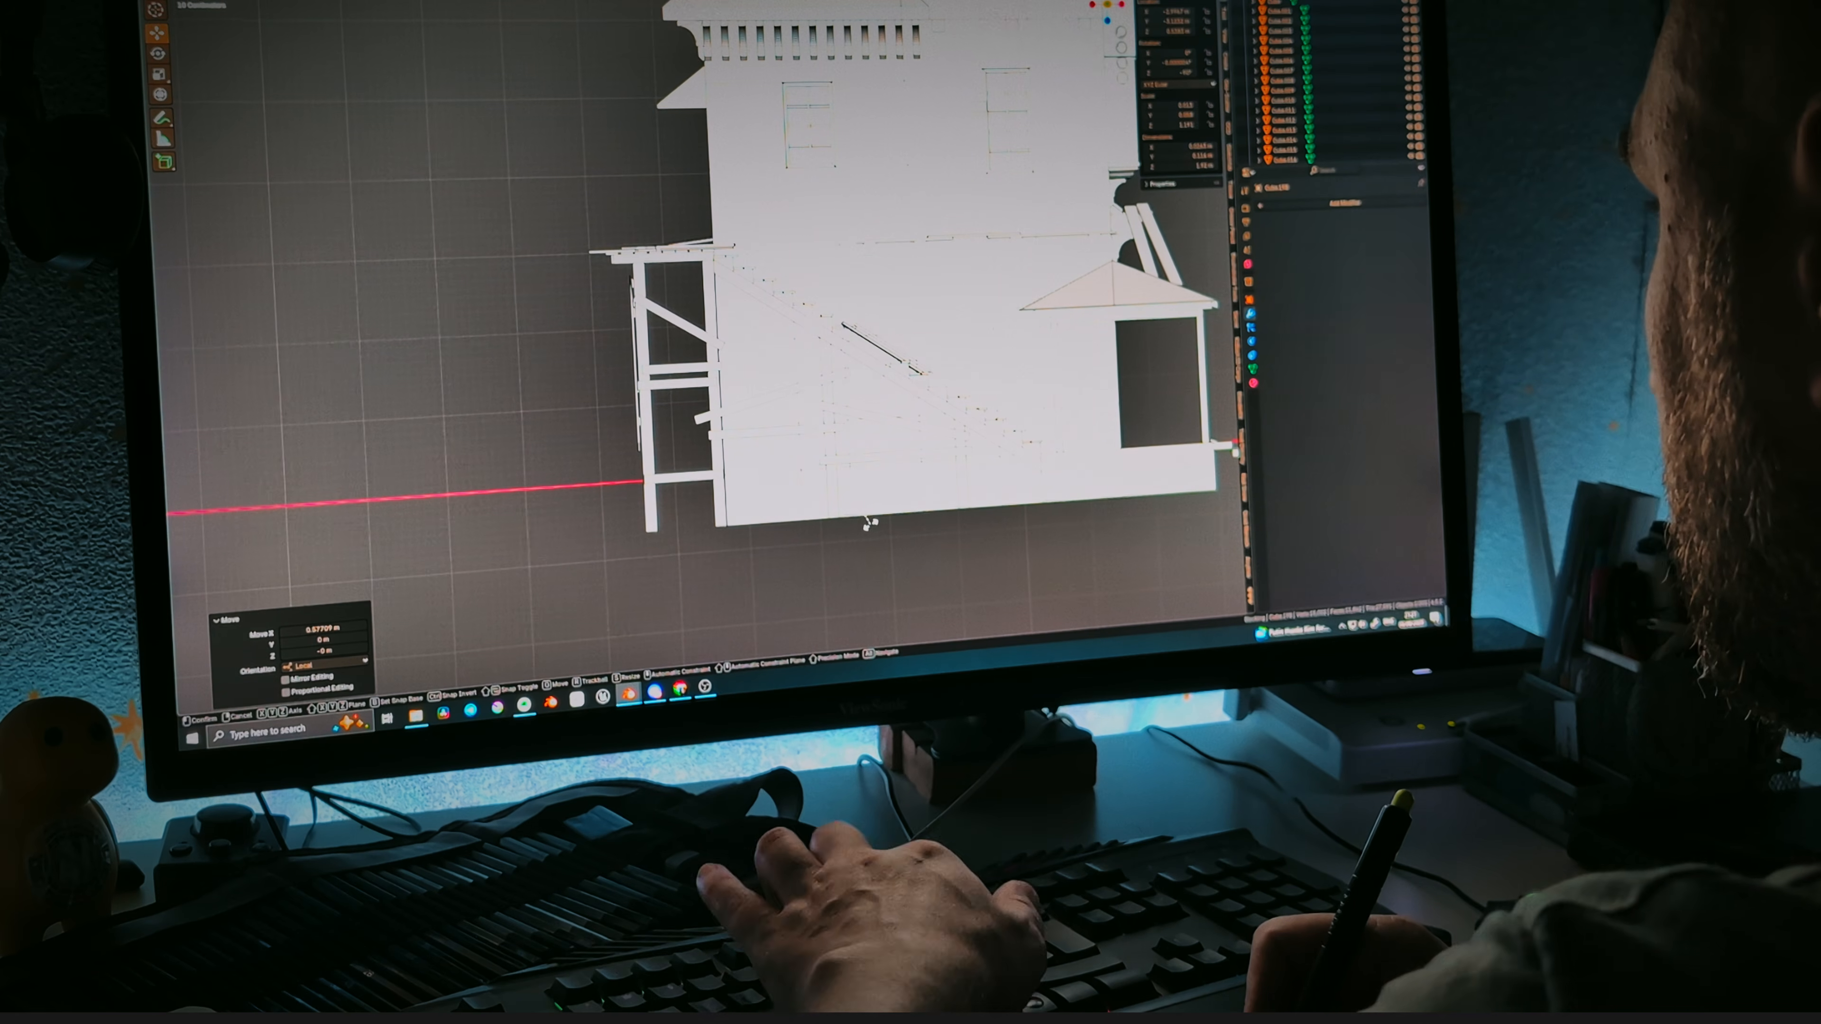
pyautogui.press('Return')
# Move the rotated brace copy along Y to sit under the stairs.
pyautogui.moveTo(870, 524); pyautogui.dragTo(925, 538, button='middle')
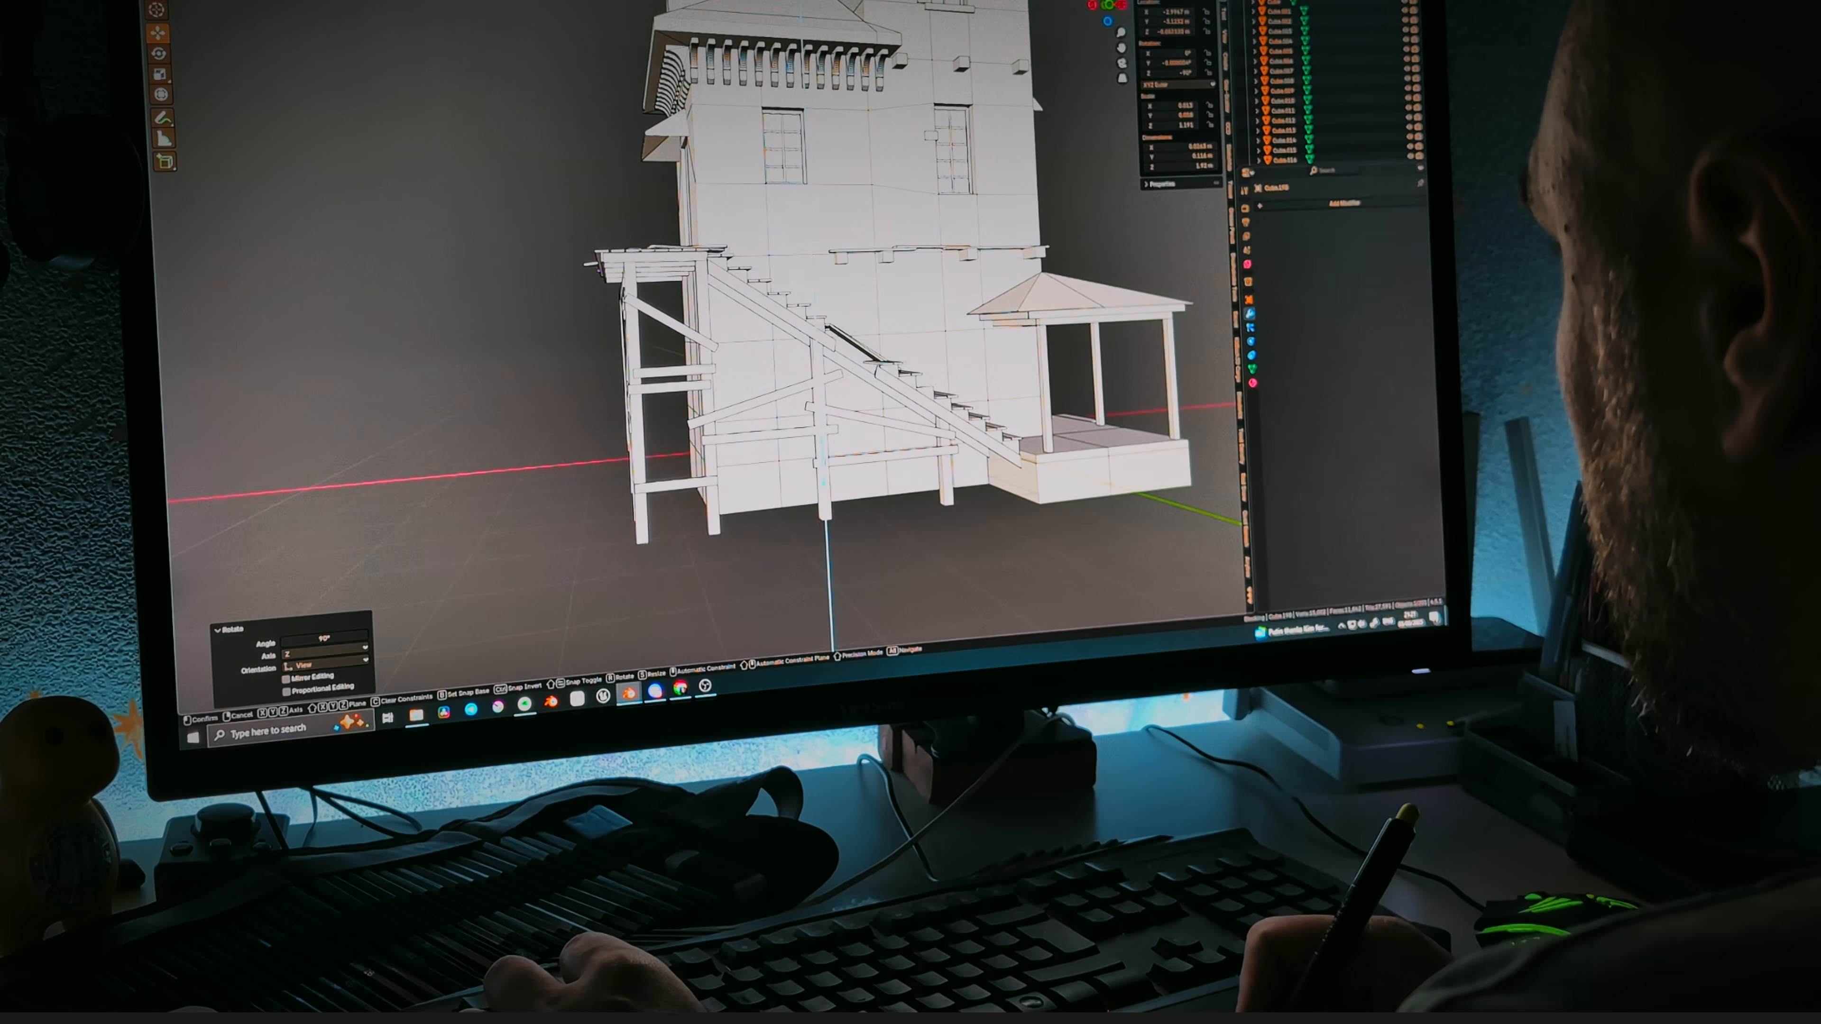
pyautogui.moveTo(823, 448); pyautogui.dragTo(823, 452)
pyautogui.moveTo(822, 452); pyautogui.dragTo(916, 464, button='middle')
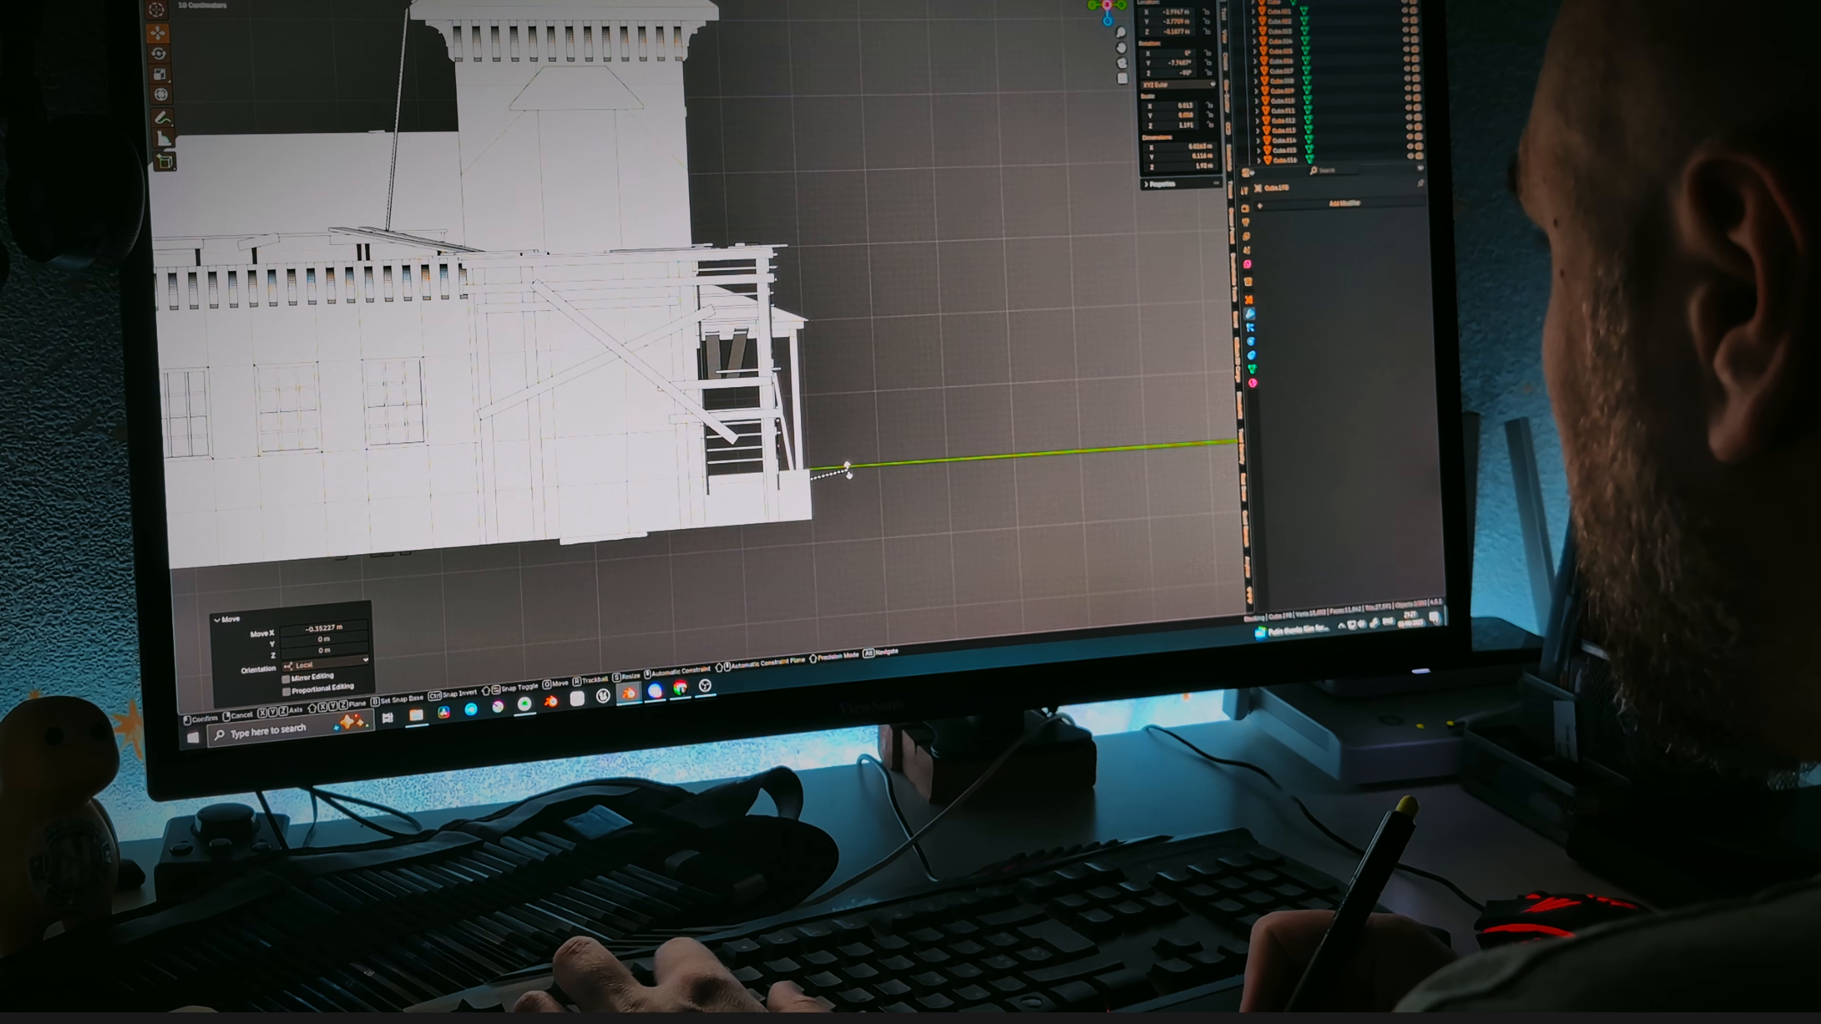
pyautogui.moveTo(848, 477); pyautogui.dragTo(777, 401, button='middle')
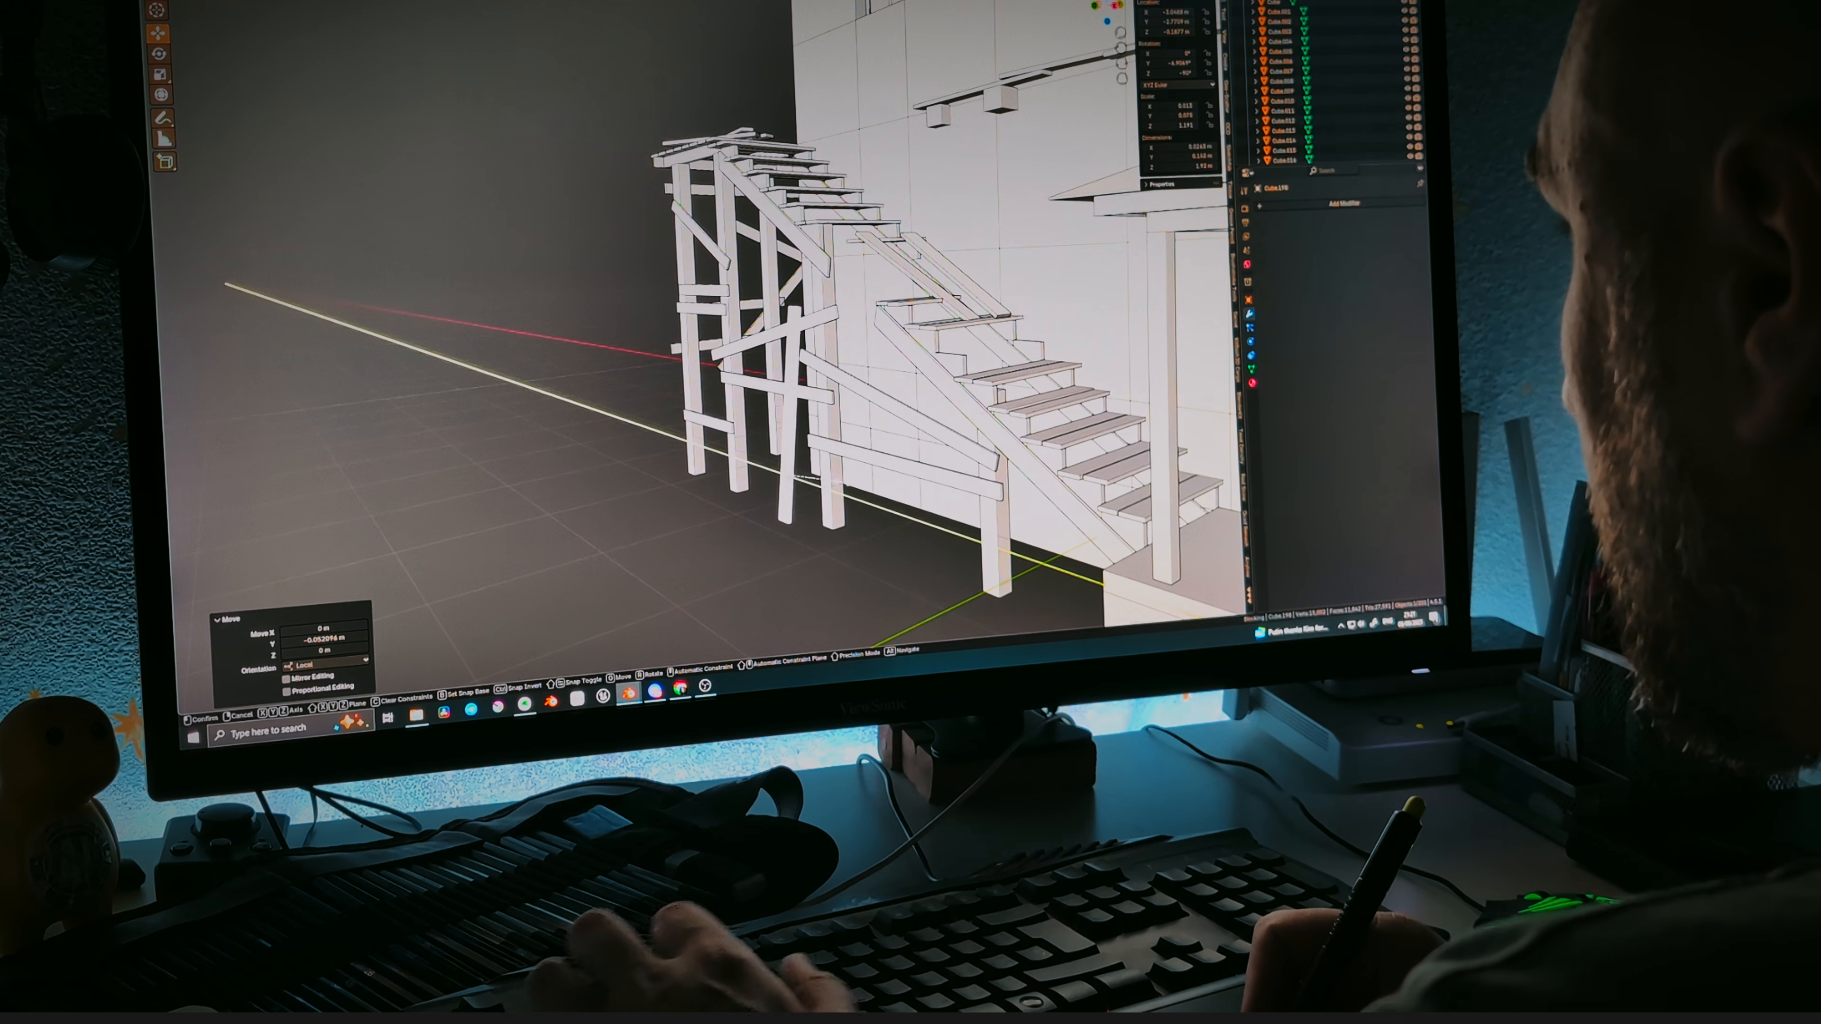
# Scale the brace along Y to about 1.749 times its length.
pyautogui.moveTo(817, 491); pyautogui.dragTo(793, 554, button='middle')
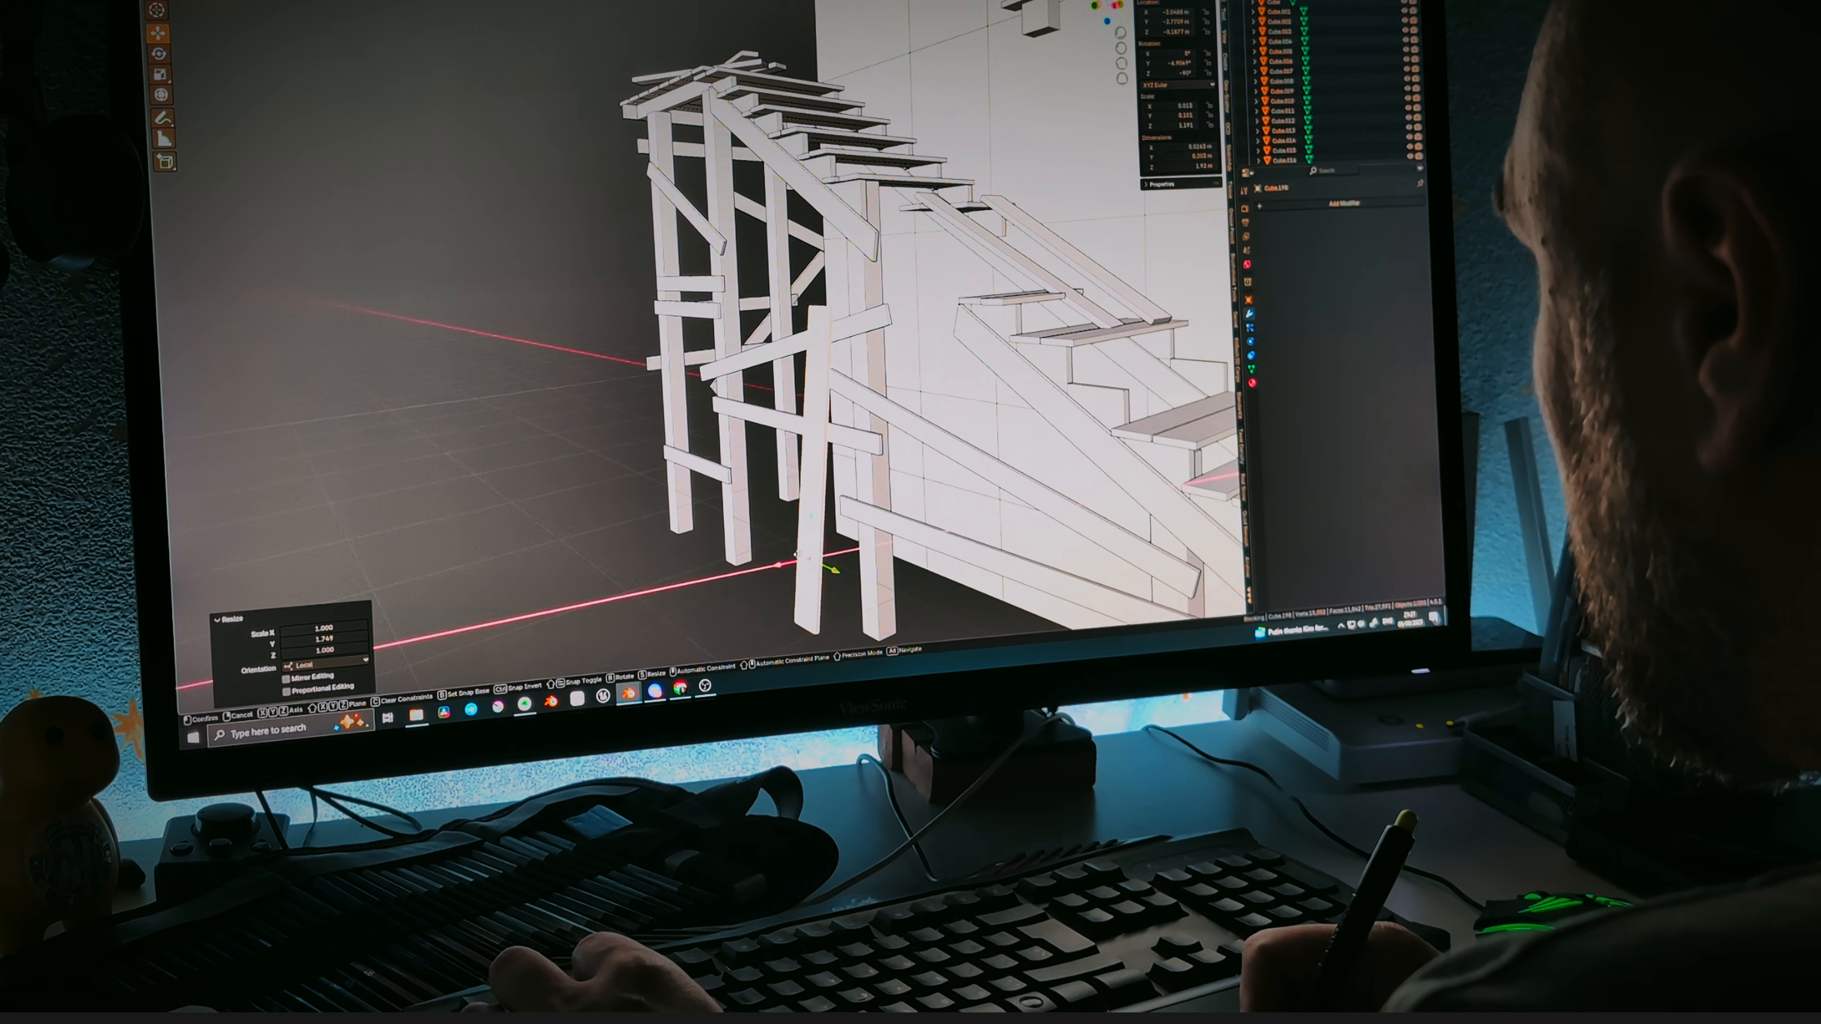
pyautogui.moveTo(800, 553); pyautogui.dragTo(797, 553)
pyautogui.moveTo(801, 551); pyautogui.dragTo(874, 464, button='middle')
# Duplicate the brace and move the copy along X beside the stair supports.
pyautogui.hotkey('shift', 'd')
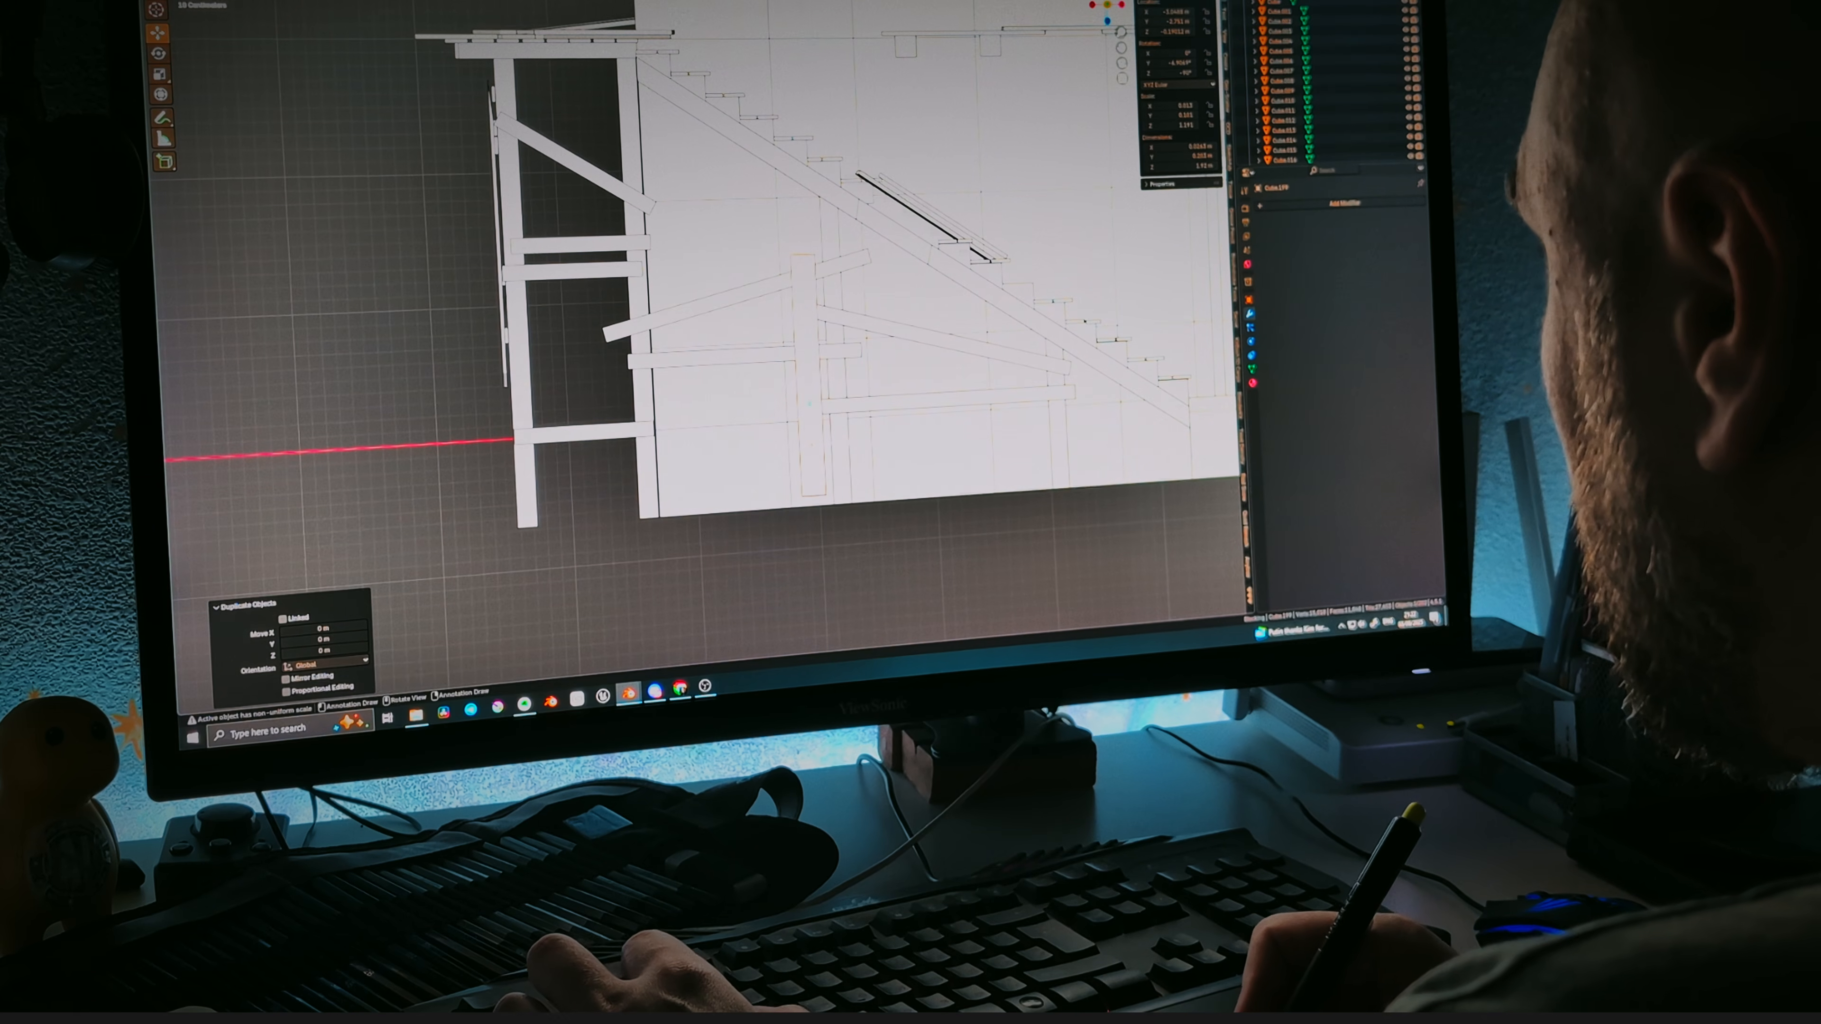
pyautogui.press('x')
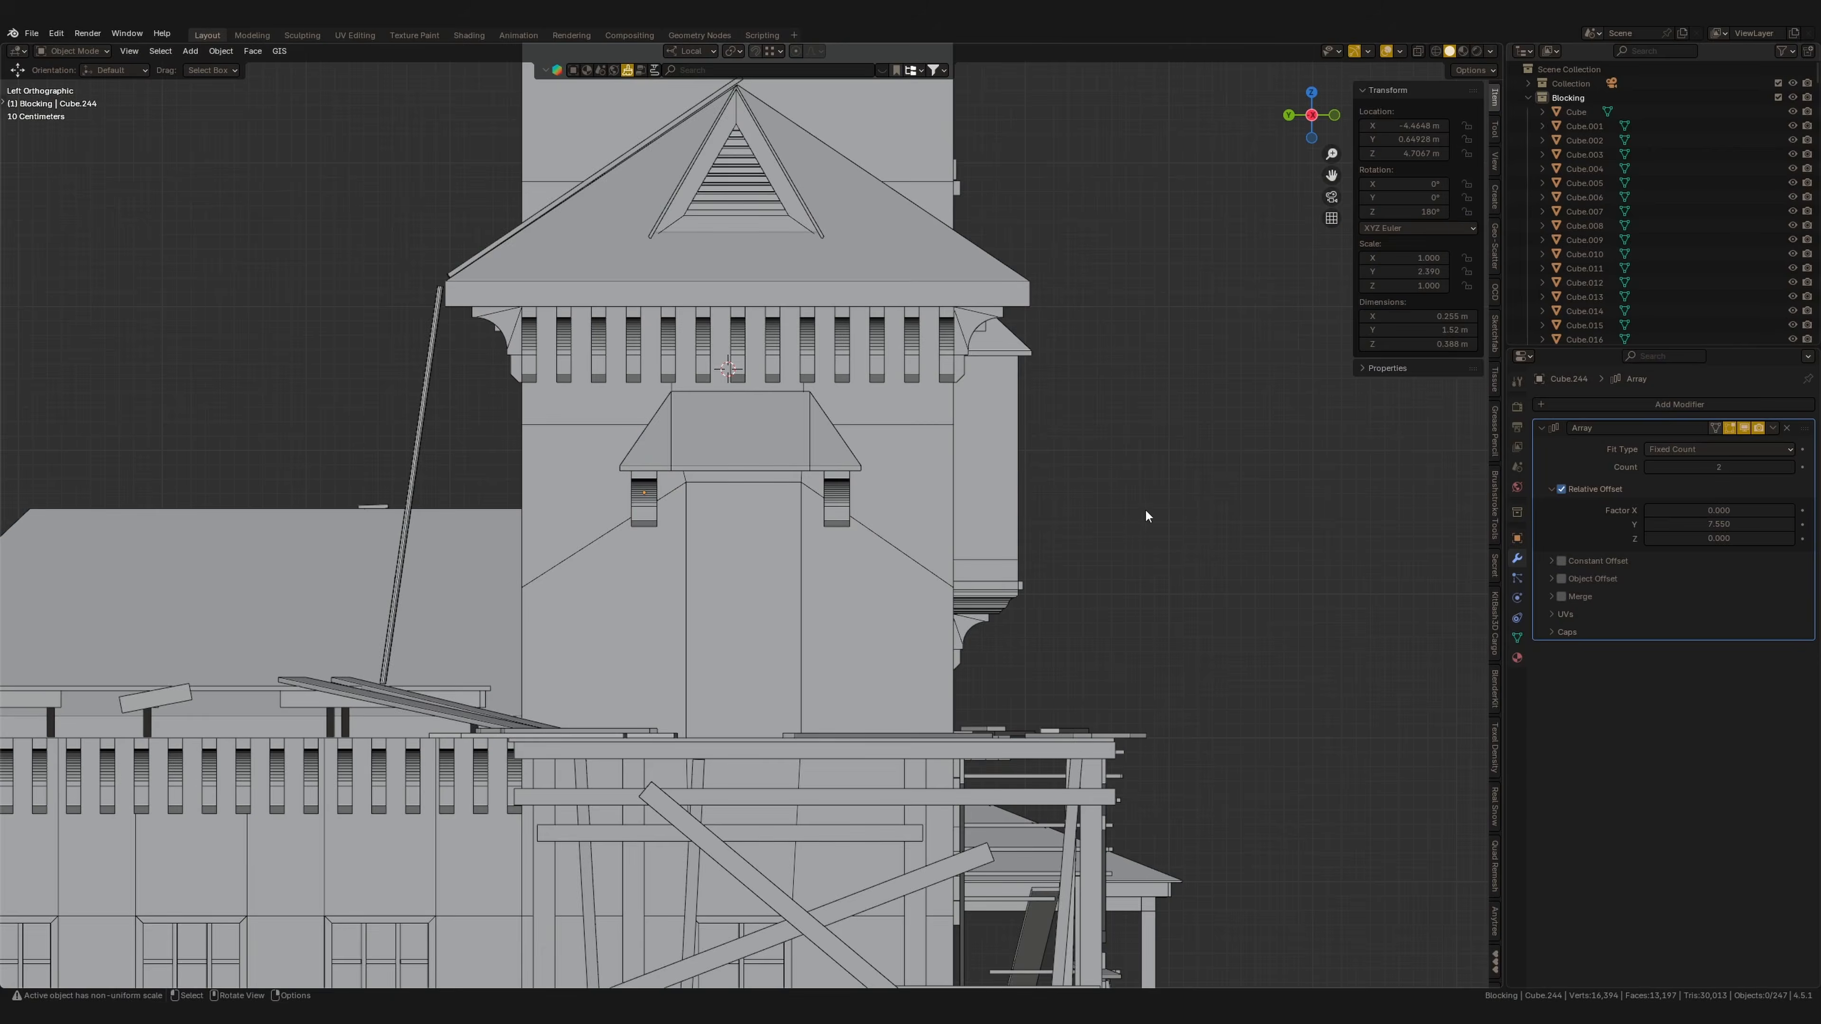
pyautogui.moveTo(1145, 508); pyautogui.dragTo(898, 287, button='middle')
pyautogui.scroll(-4, 898, 287)
pyautogui.moveTo(554, 637); pyautogui.dragTo(785, 643, button='middle')
pyautogui.keyDown('ctrl'); pyautogui.moveTo(649, 638); pyautogui.dragTo(673, 535, button='middle'); pyautogui.keyUp('ctrl')
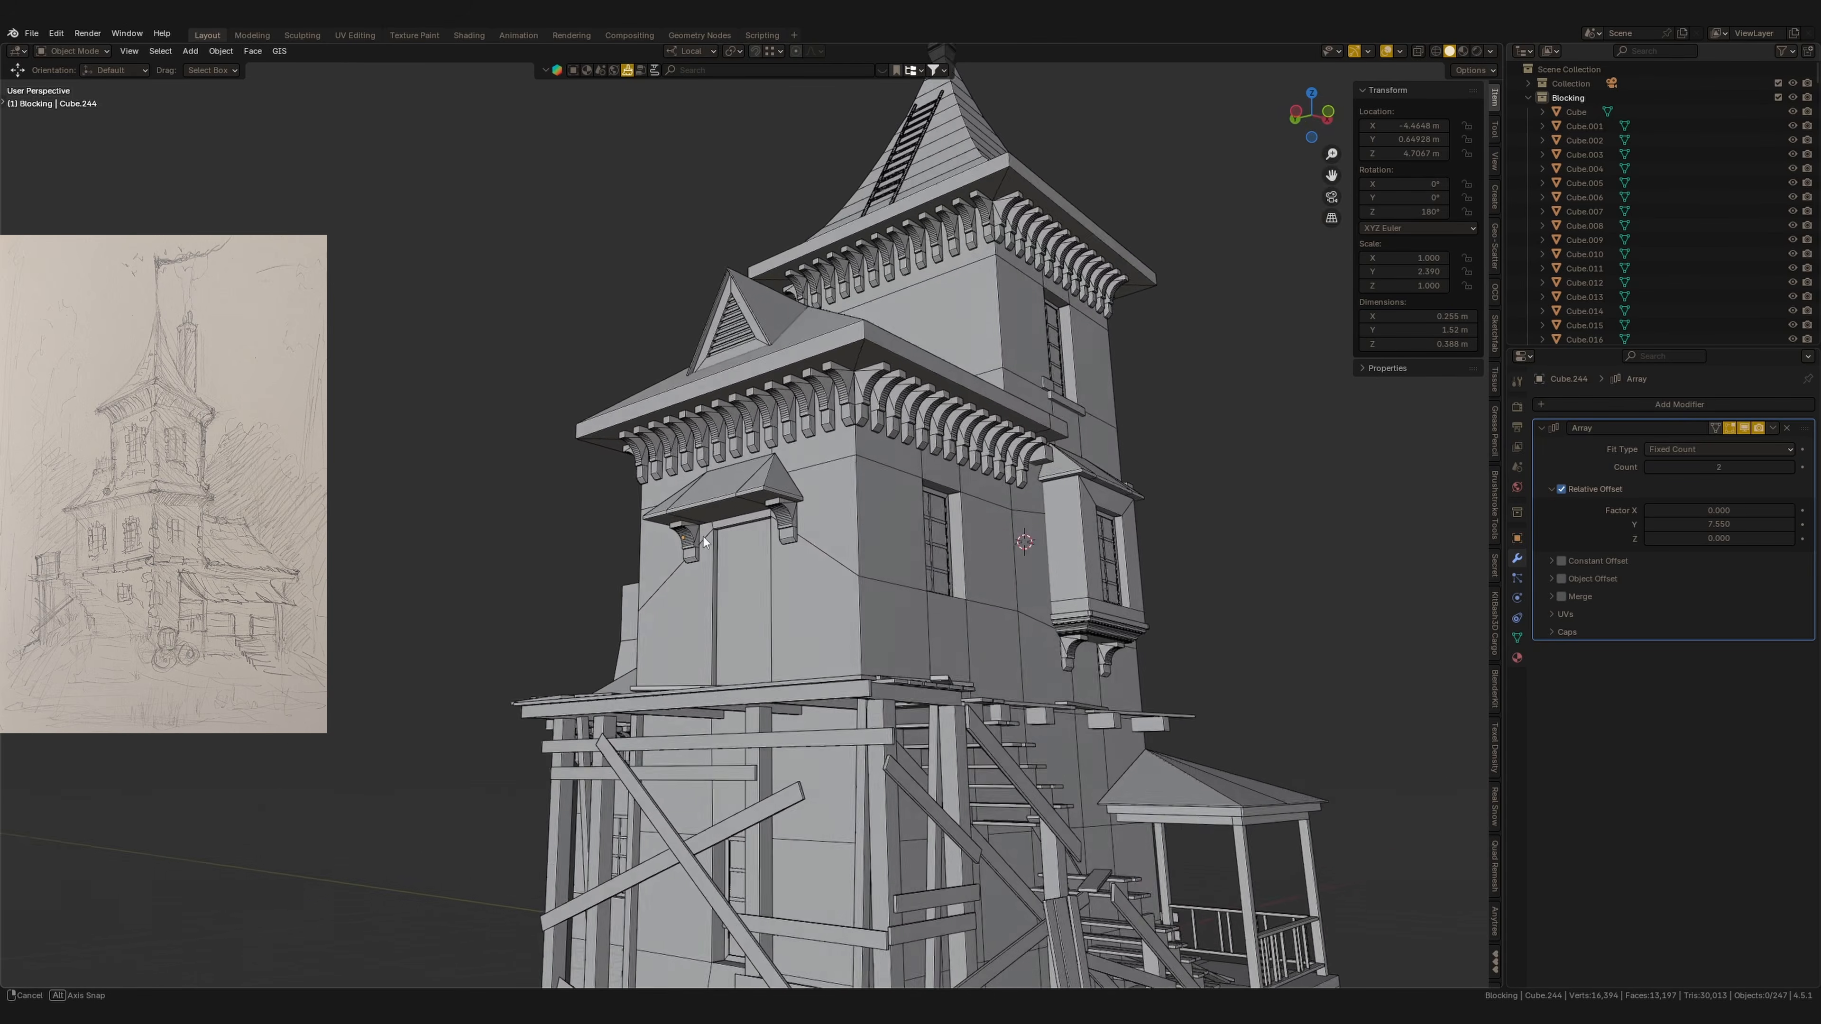
pyautogui.scroll(4, 671, 536)
pyautogui.scroll(-4, 670, 546)
pyautogui.moveTo(703, 613); pyautogui.dragTo(887, 581, button='middle')
pyautogui.scroll(3, 718, 569)
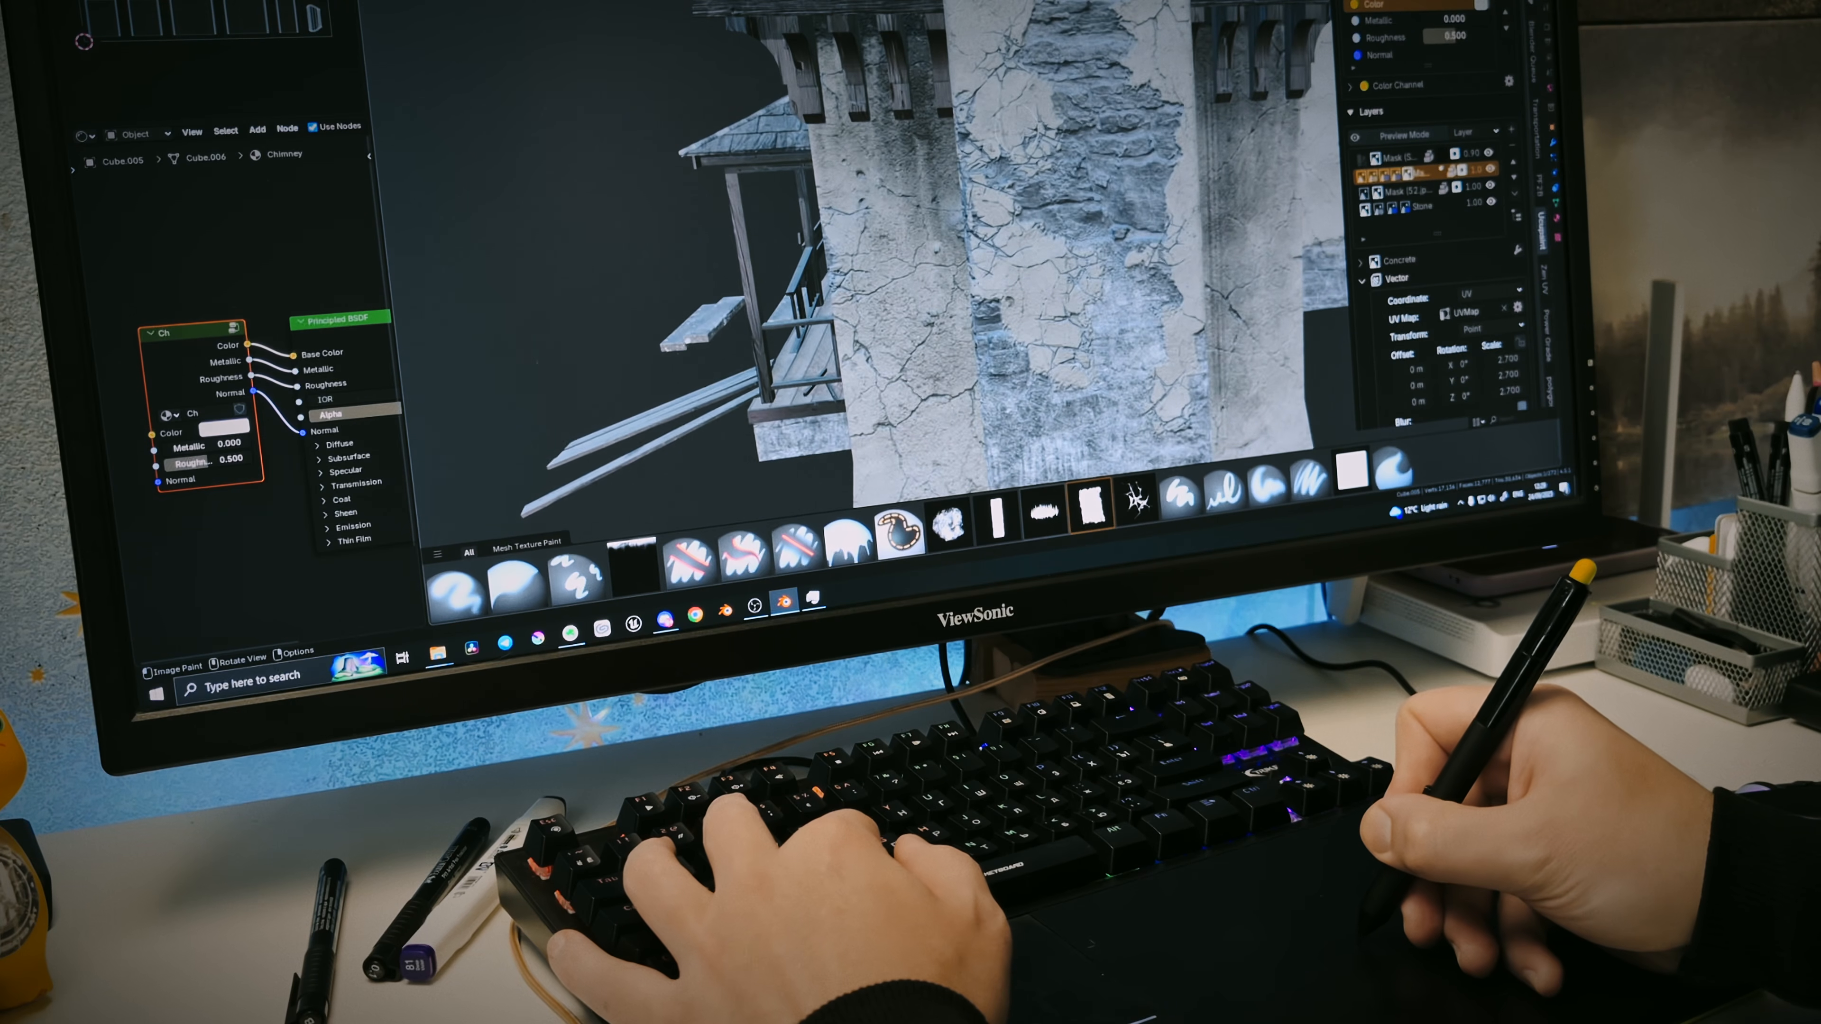
pyautogui.moveTo(1026, 134); pyautogui.dragTo(1093, 166, button='middle')
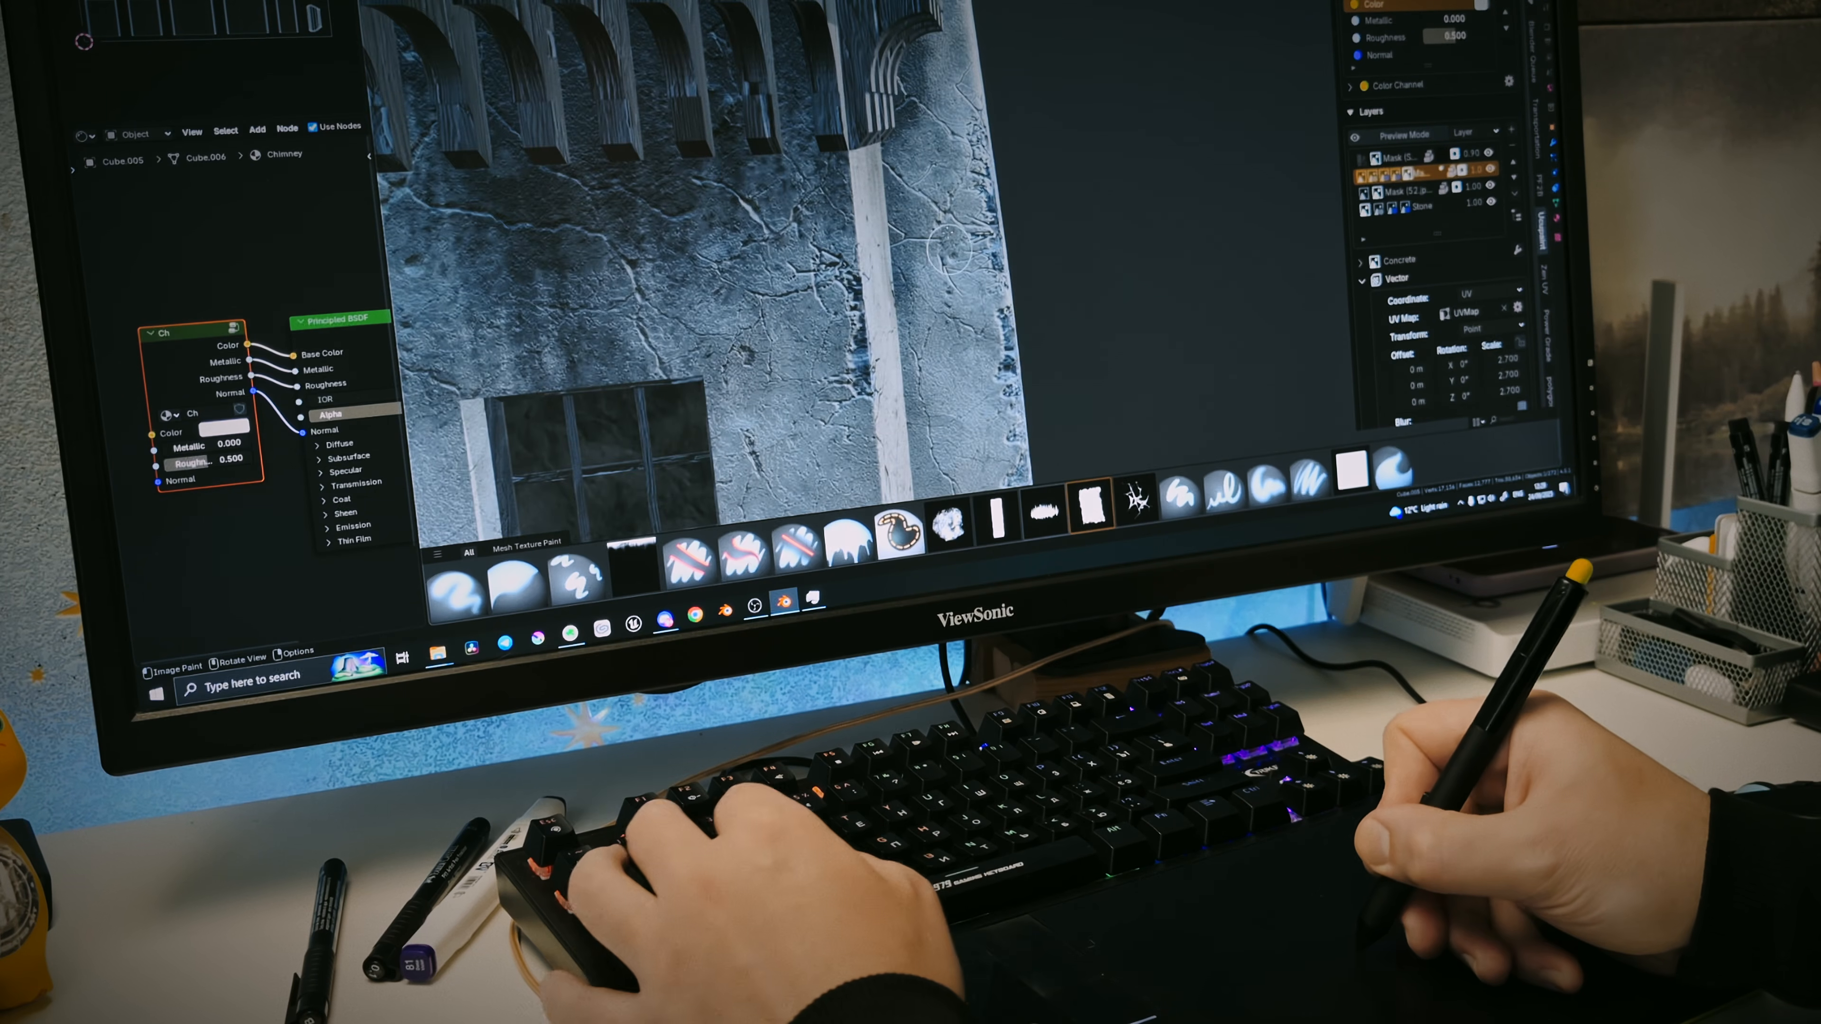
pyautogui.keyDown('ctrl'); pyautogui.moveTo(949, 250); pyautogui.dragTo(1038, 211, button='middle'); pyautogui.keyUp('ctrl')
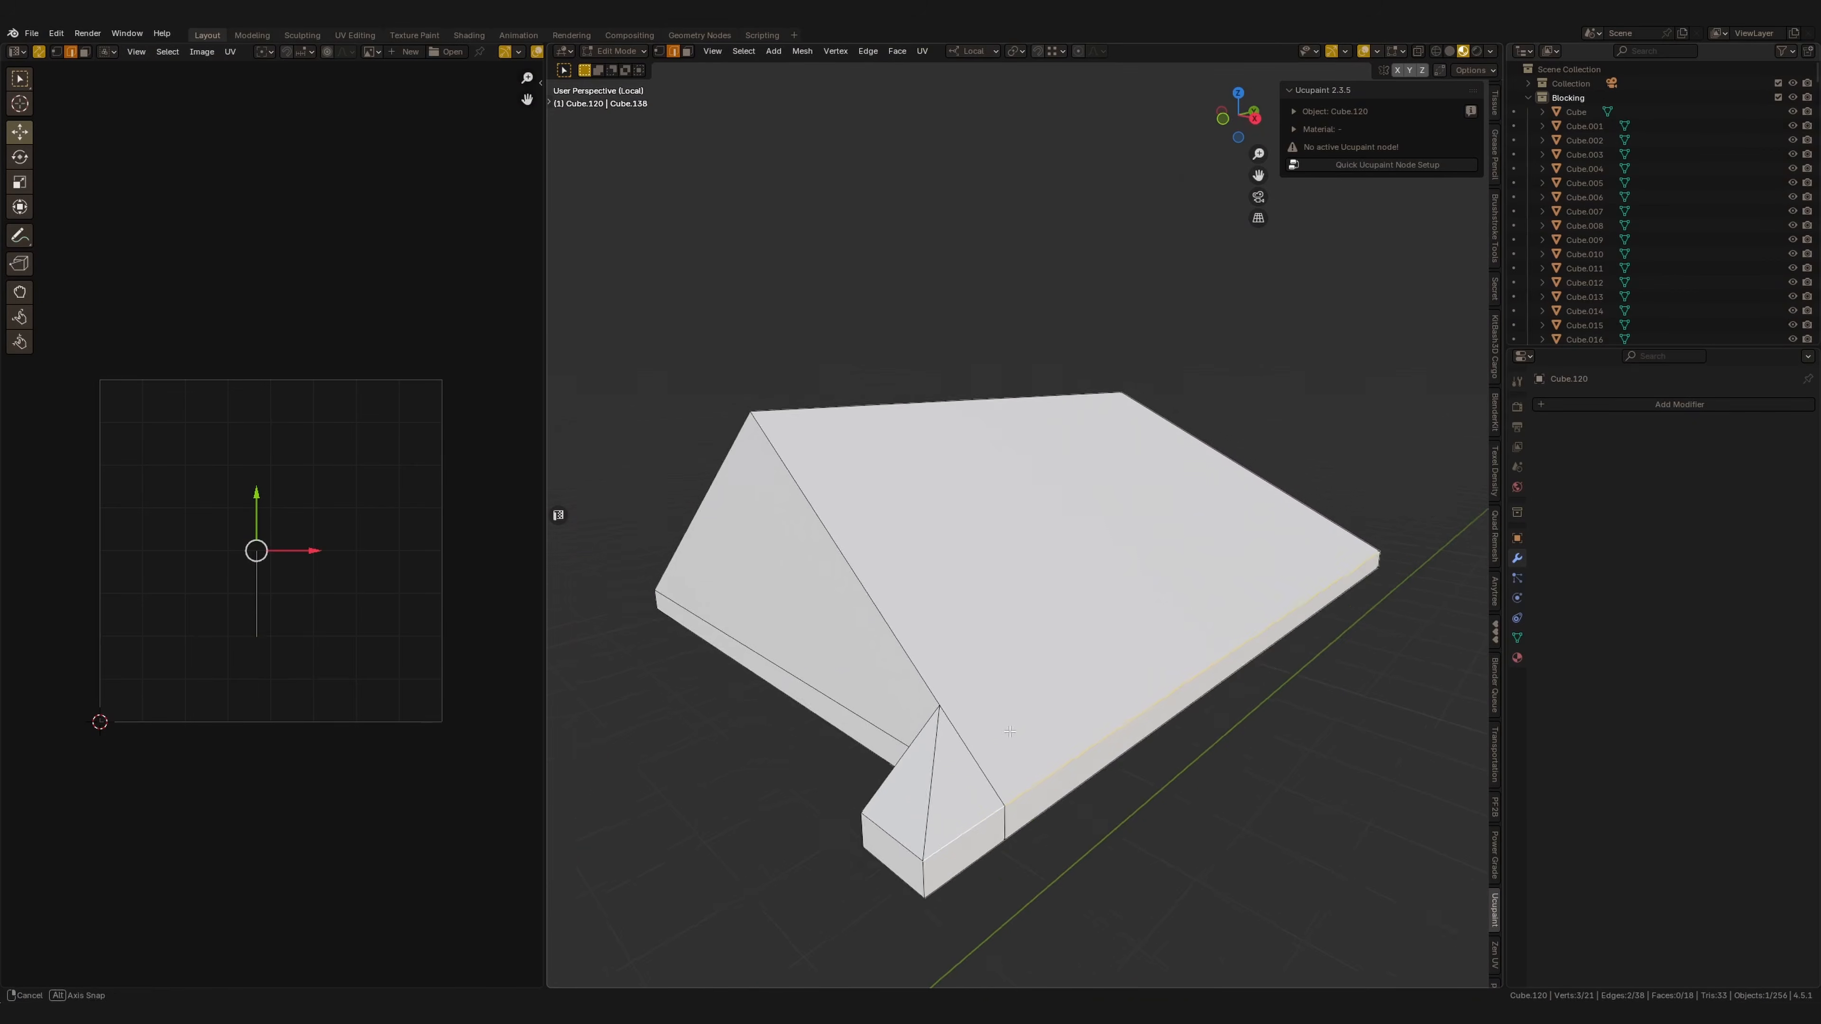
pyautogui.moveTo(1009, 731); pyautogui.dragTo(907, 864, button='middle')
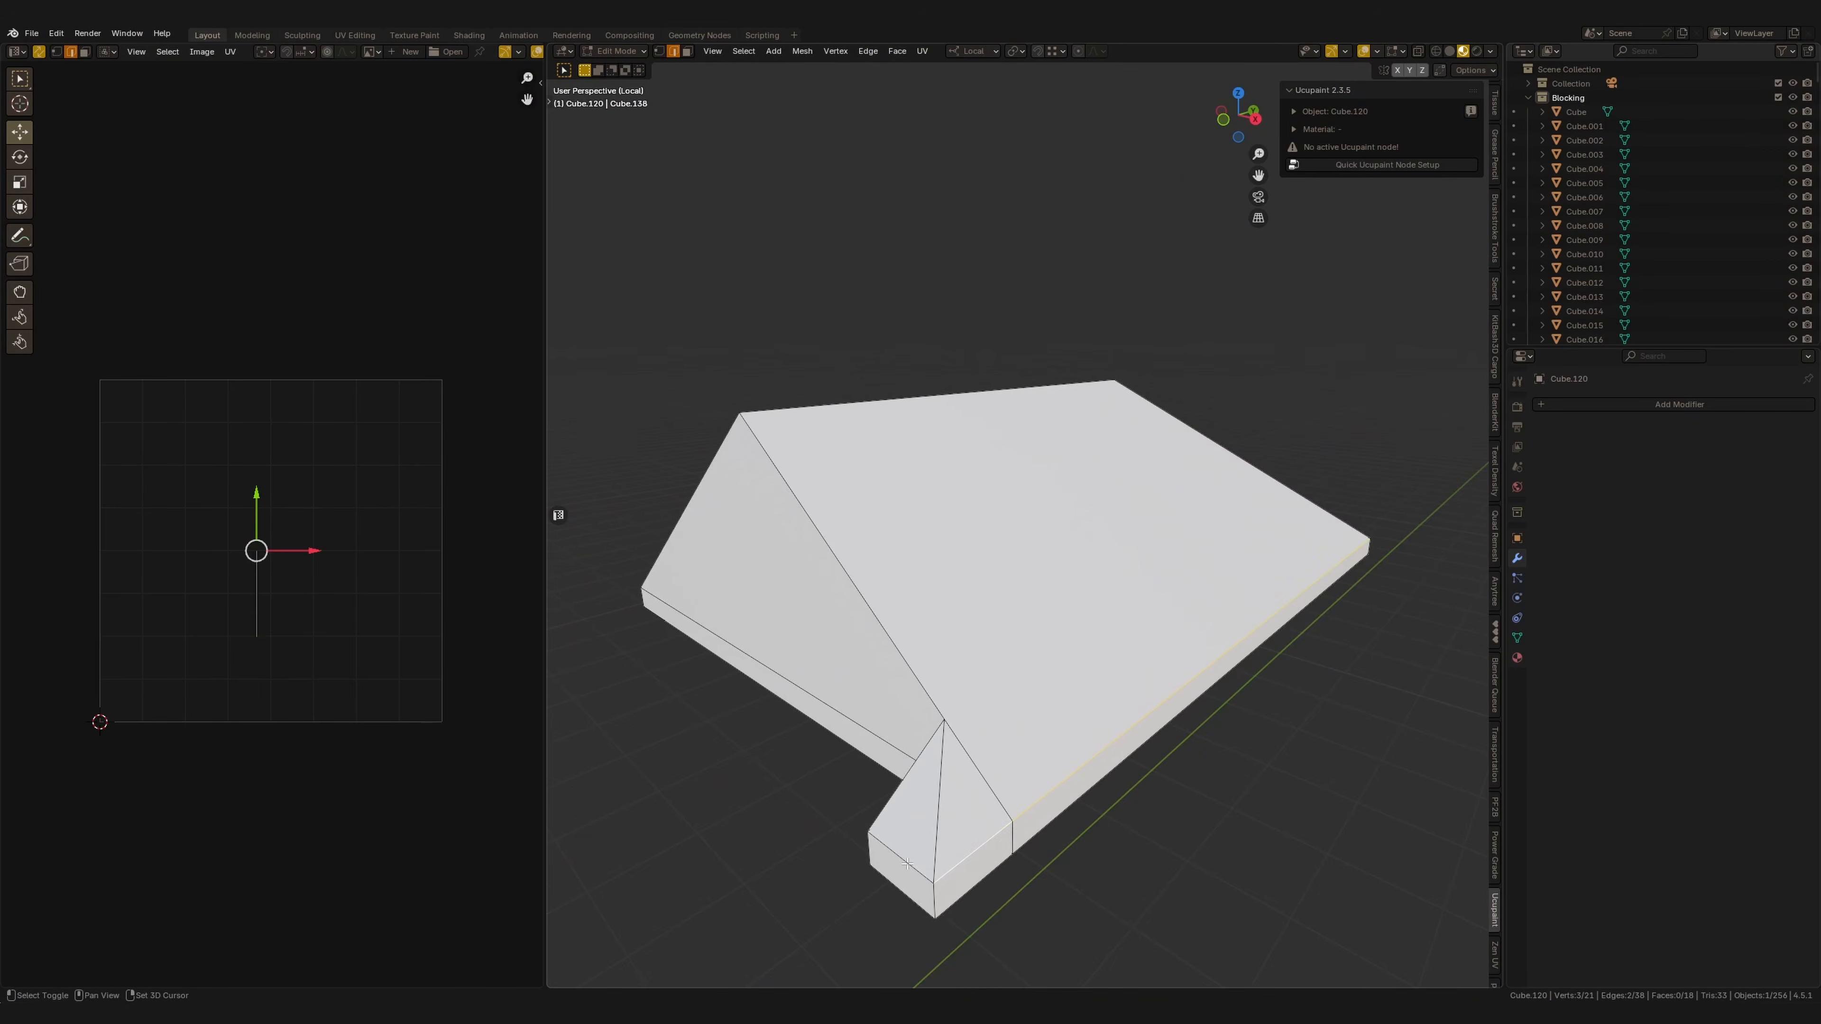
# Mark seams along the isolated roof's ridge and lower edges in Edge mode.
pyautogui.rightClick(996, 779)
pyautogui.click(958, 783)
pyautogui.moveTo(1126, 638); pyautogui.dragTo(923, 639, button='middle')
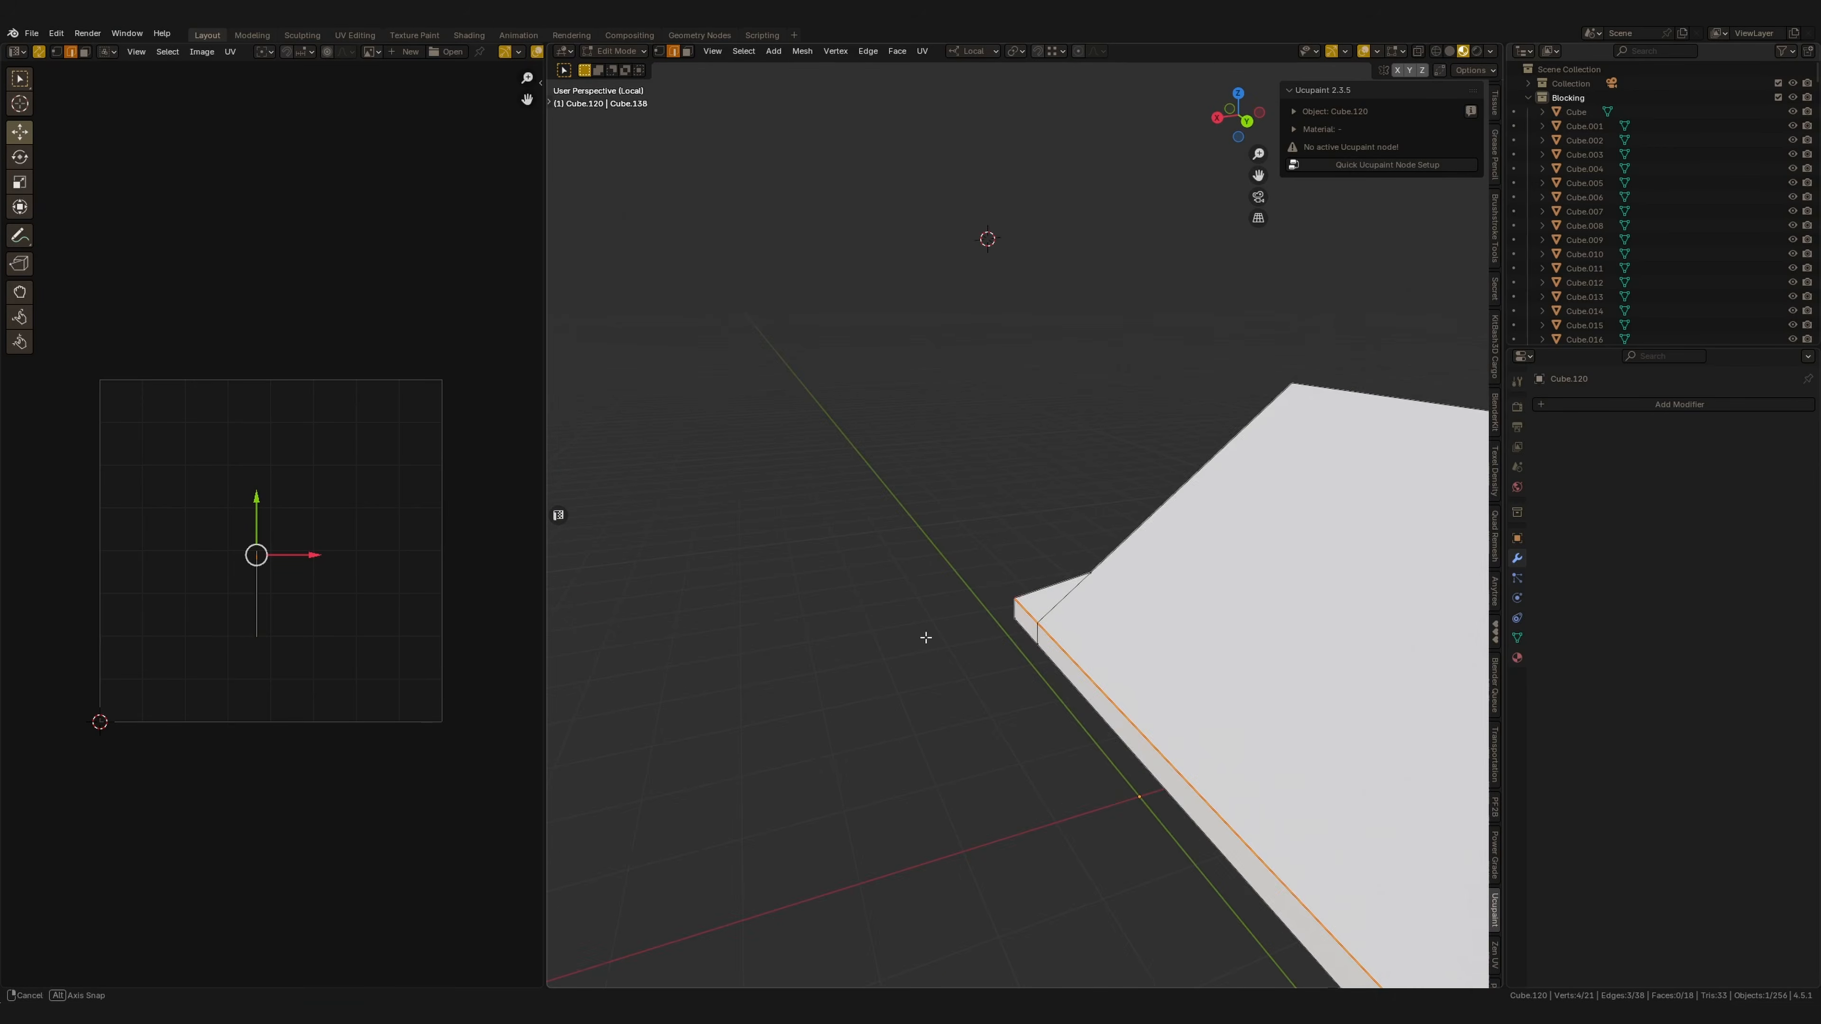
pyautogui.keyDown('shift'); pyautogui.moveTo(1040, 557); pyautogui.dragTo(785, 399, button='middle'); pyautogui.keyUp('shift')
pyautogui.scroll(-3, 784, 399)
pyautogui.keyDown('shift'); pyautogui.moveTo(1039, 574); pyautogui.dragTo(957, 525, button='middle'); pyautogui.keyUp('shift')
pyautogui.click(1190, 672)
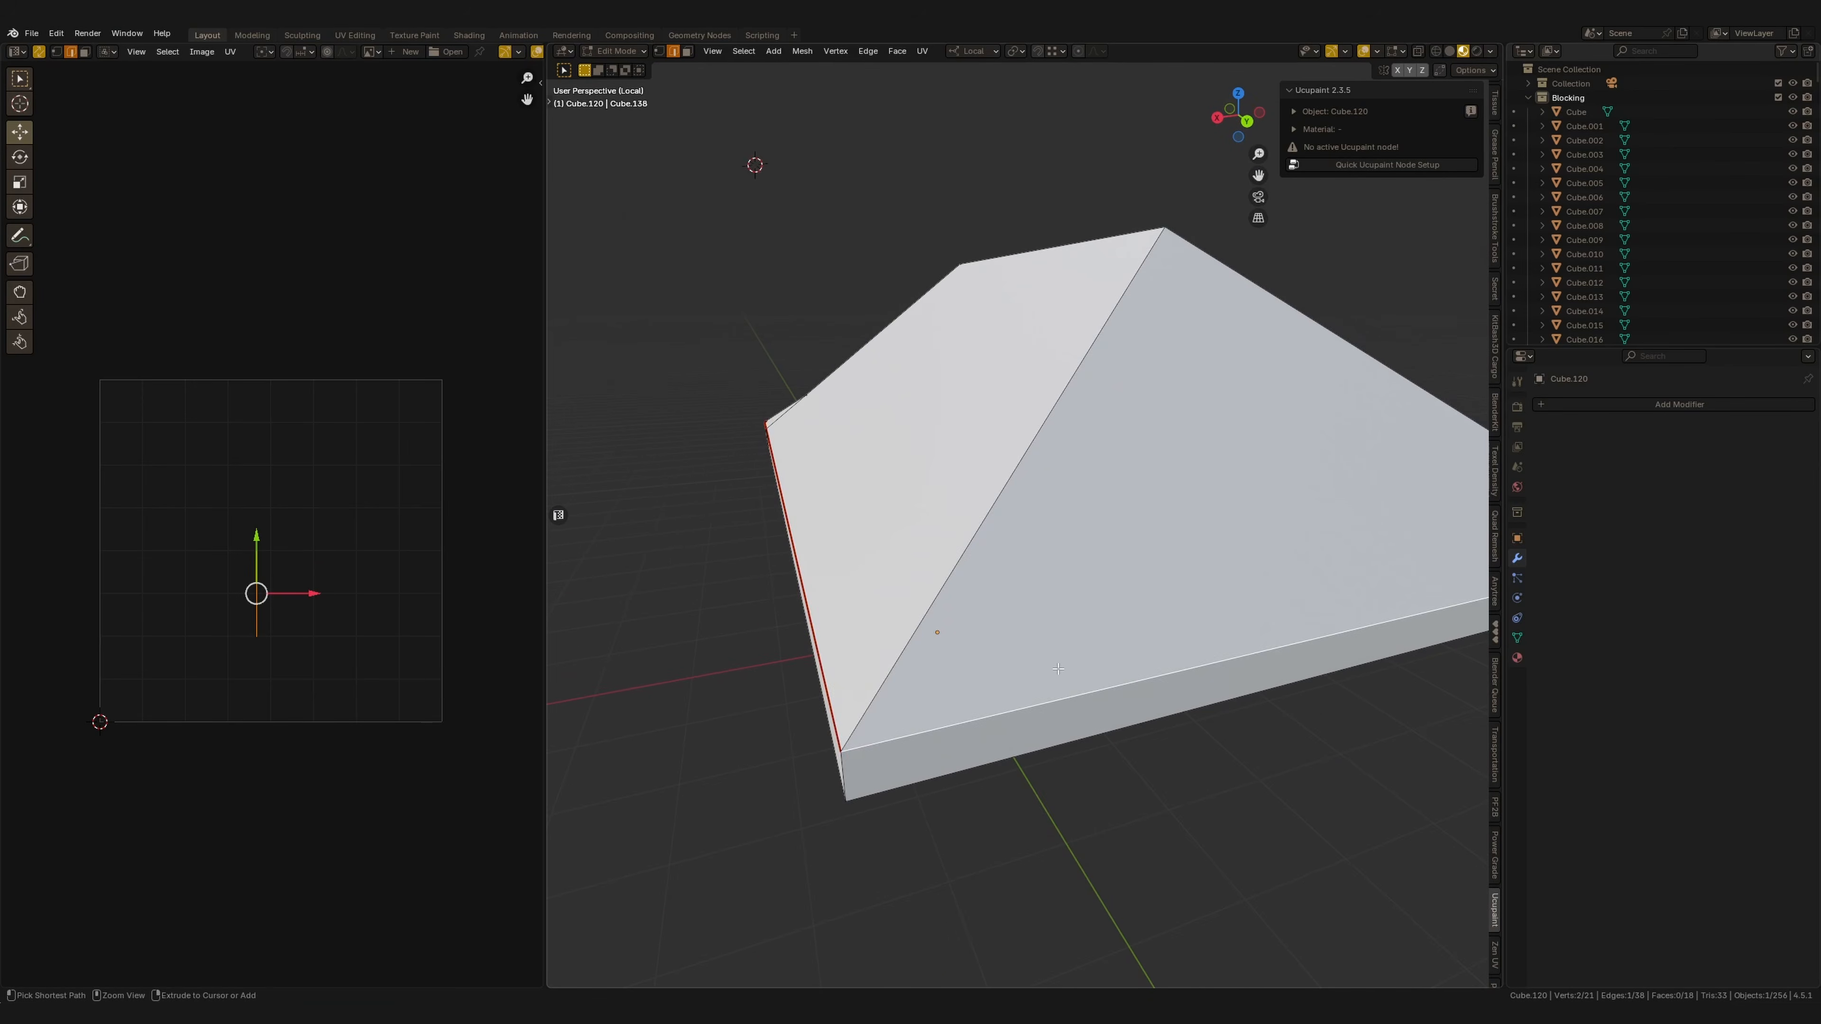
pyautogui.scroll(-1, 1195, 645)
pyautogui.keyDown('shift'); pyautogui.moveTo(1194, 642); pyautogui.dragTo(992, 512, button='middle'); pyautogui.keyUp('shift')
pyautogui.keyDown('shift'); pyautogui.click(1187, 665); pyautogui.keyUp('shift')
pyautogui.rightClick(1168, 682)
pyautogui.click(1122, 685)
pyautogui.keyDown('alt'); pyautogui.click(1164, 642); pyautogui.keyUp('alt')
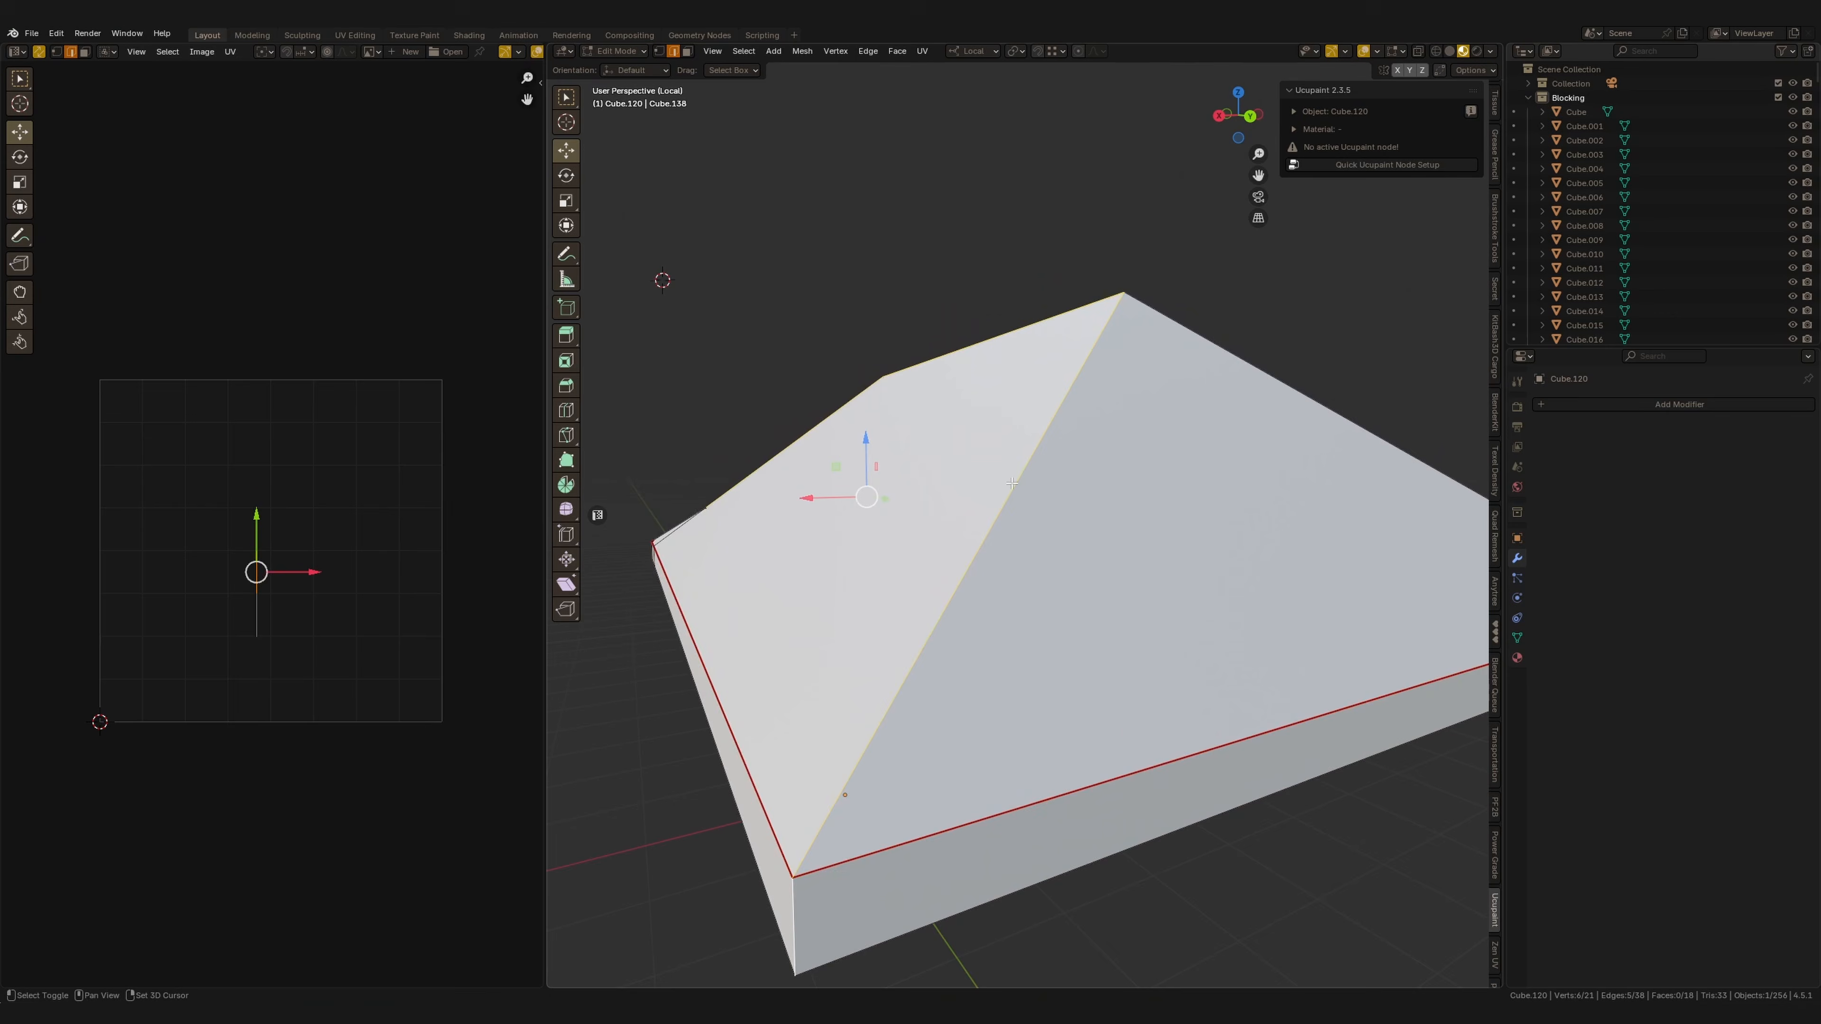
# Select edges on the roof's underside and clear their seams.
pyautogui.moveTo(1007, 588); pyautogui.dragTo(1000, 509, button='middle')
pyautogui.click(1039, 551)
pyautogui.keyDown('shift'); pyautogui.click(1042, 352); pyautogui.keyUp('shift')
pyautogui.hotkey('ctrl', 'e')
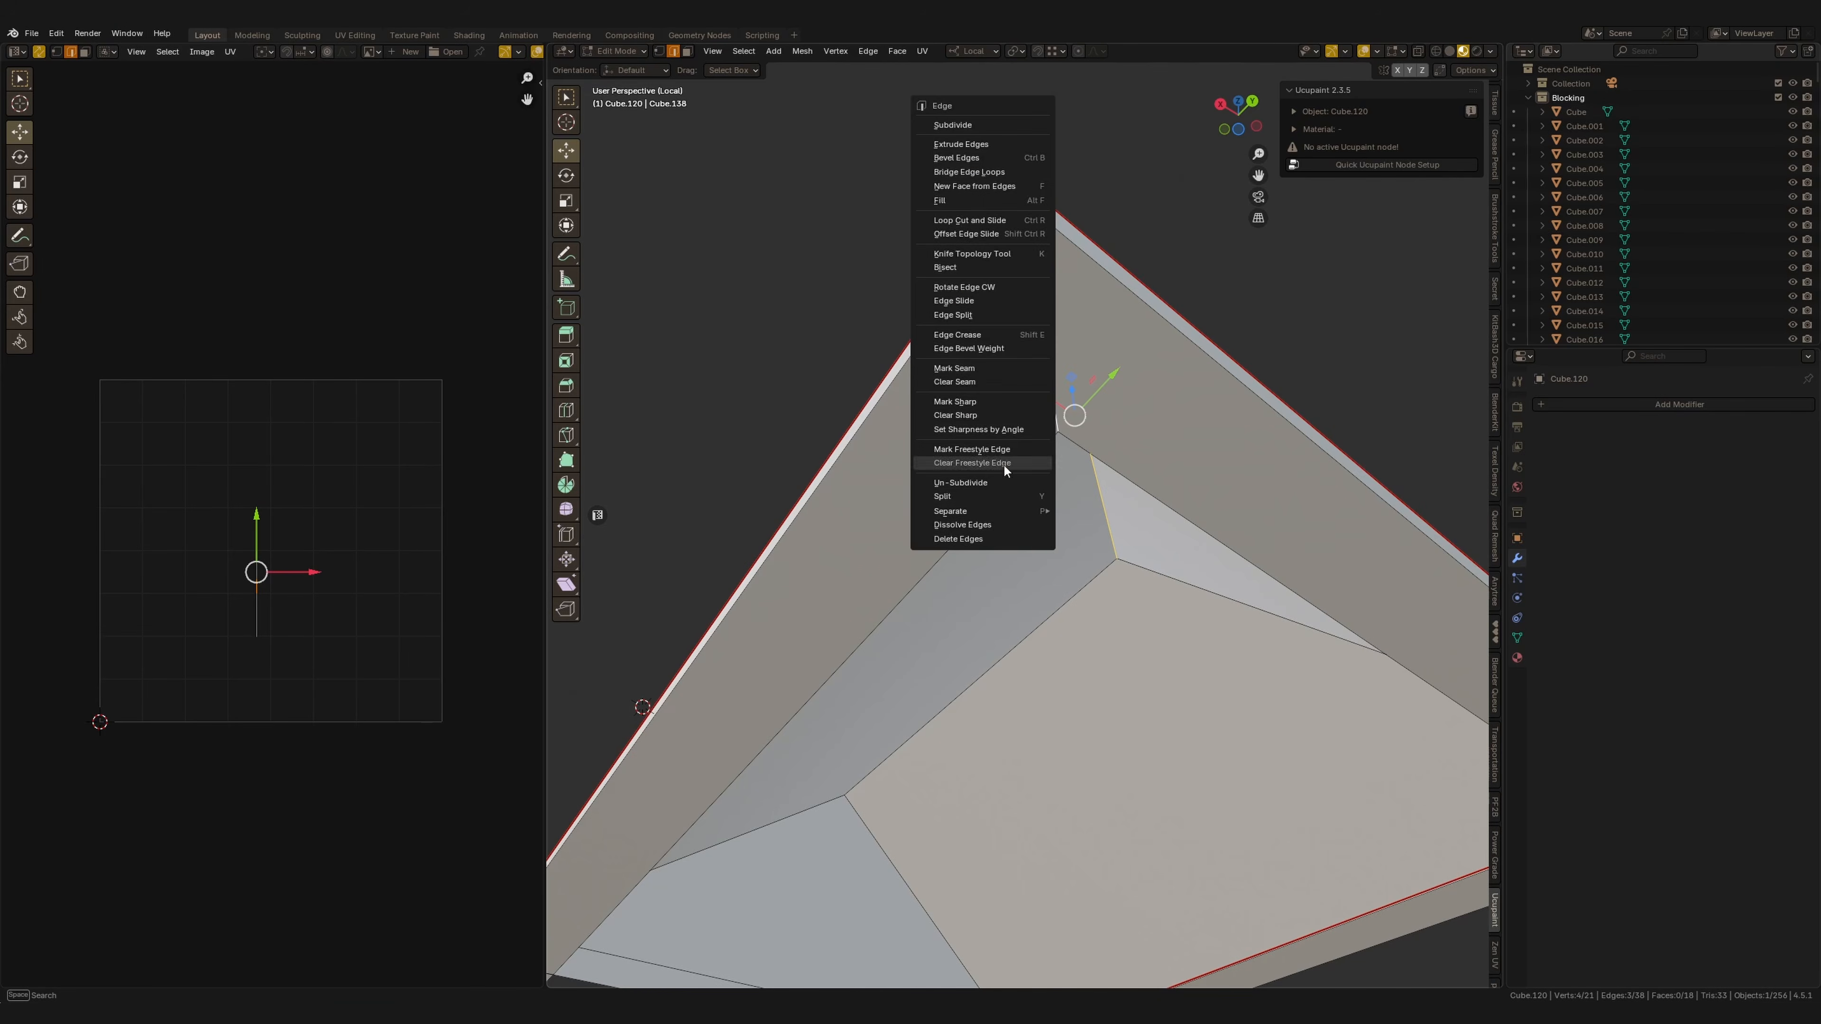
pyautogui.click(977, 388)
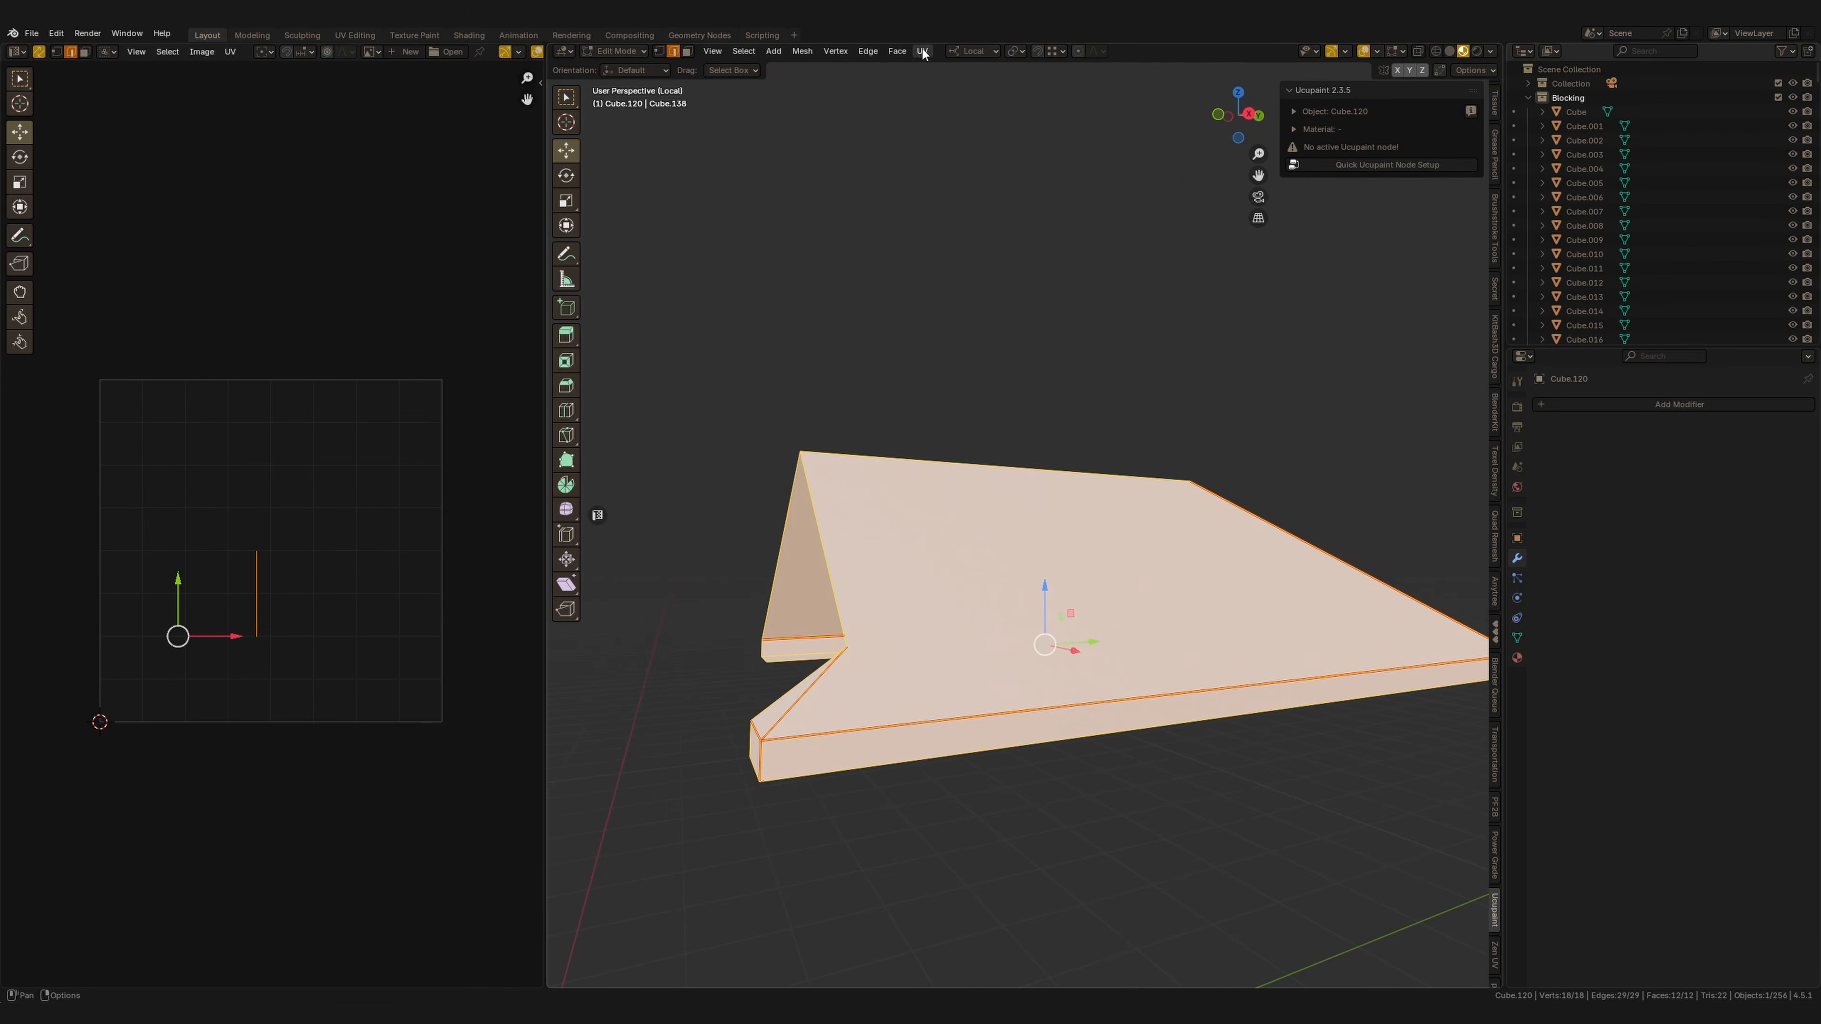
# Unwrap the roof's UVs and create a Quick Ucupaint node setup with the default channels.
pyautogui.click(922, 51)
pyautogui.click(966, 70)
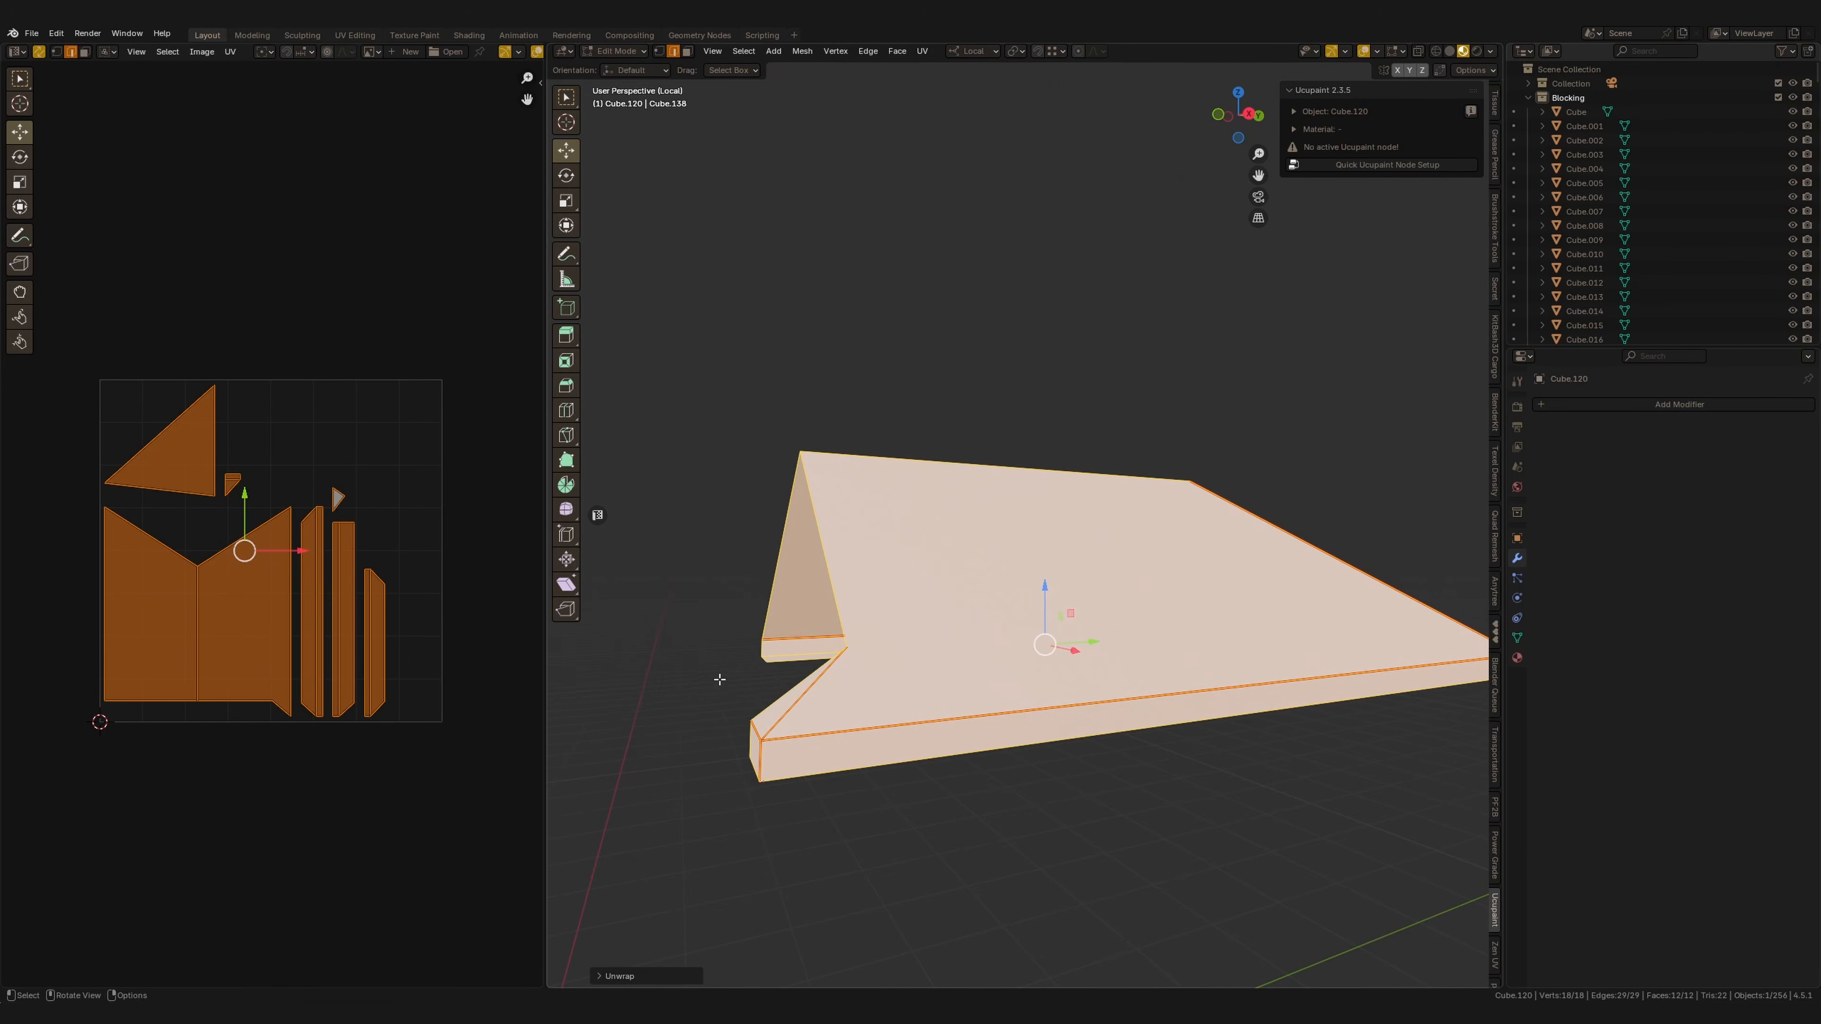
pyautogui.click(1394, 165)
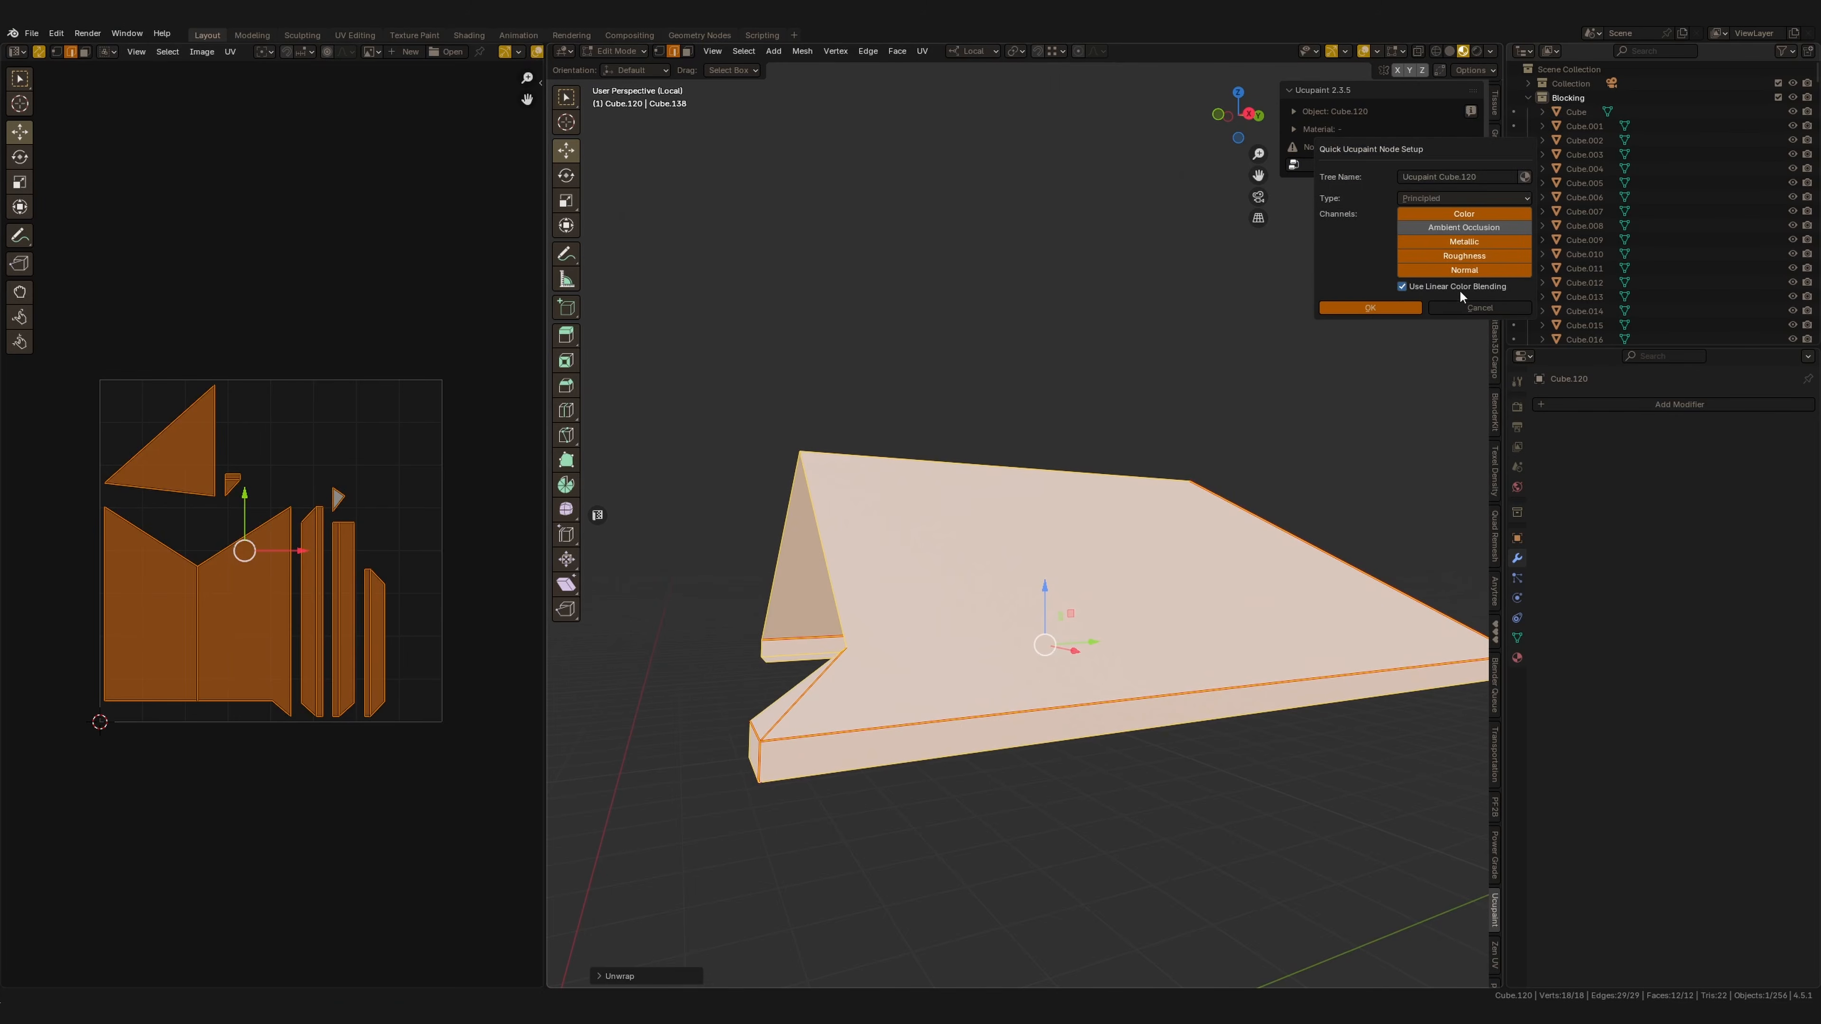
pyautogui.click(1399, 308)
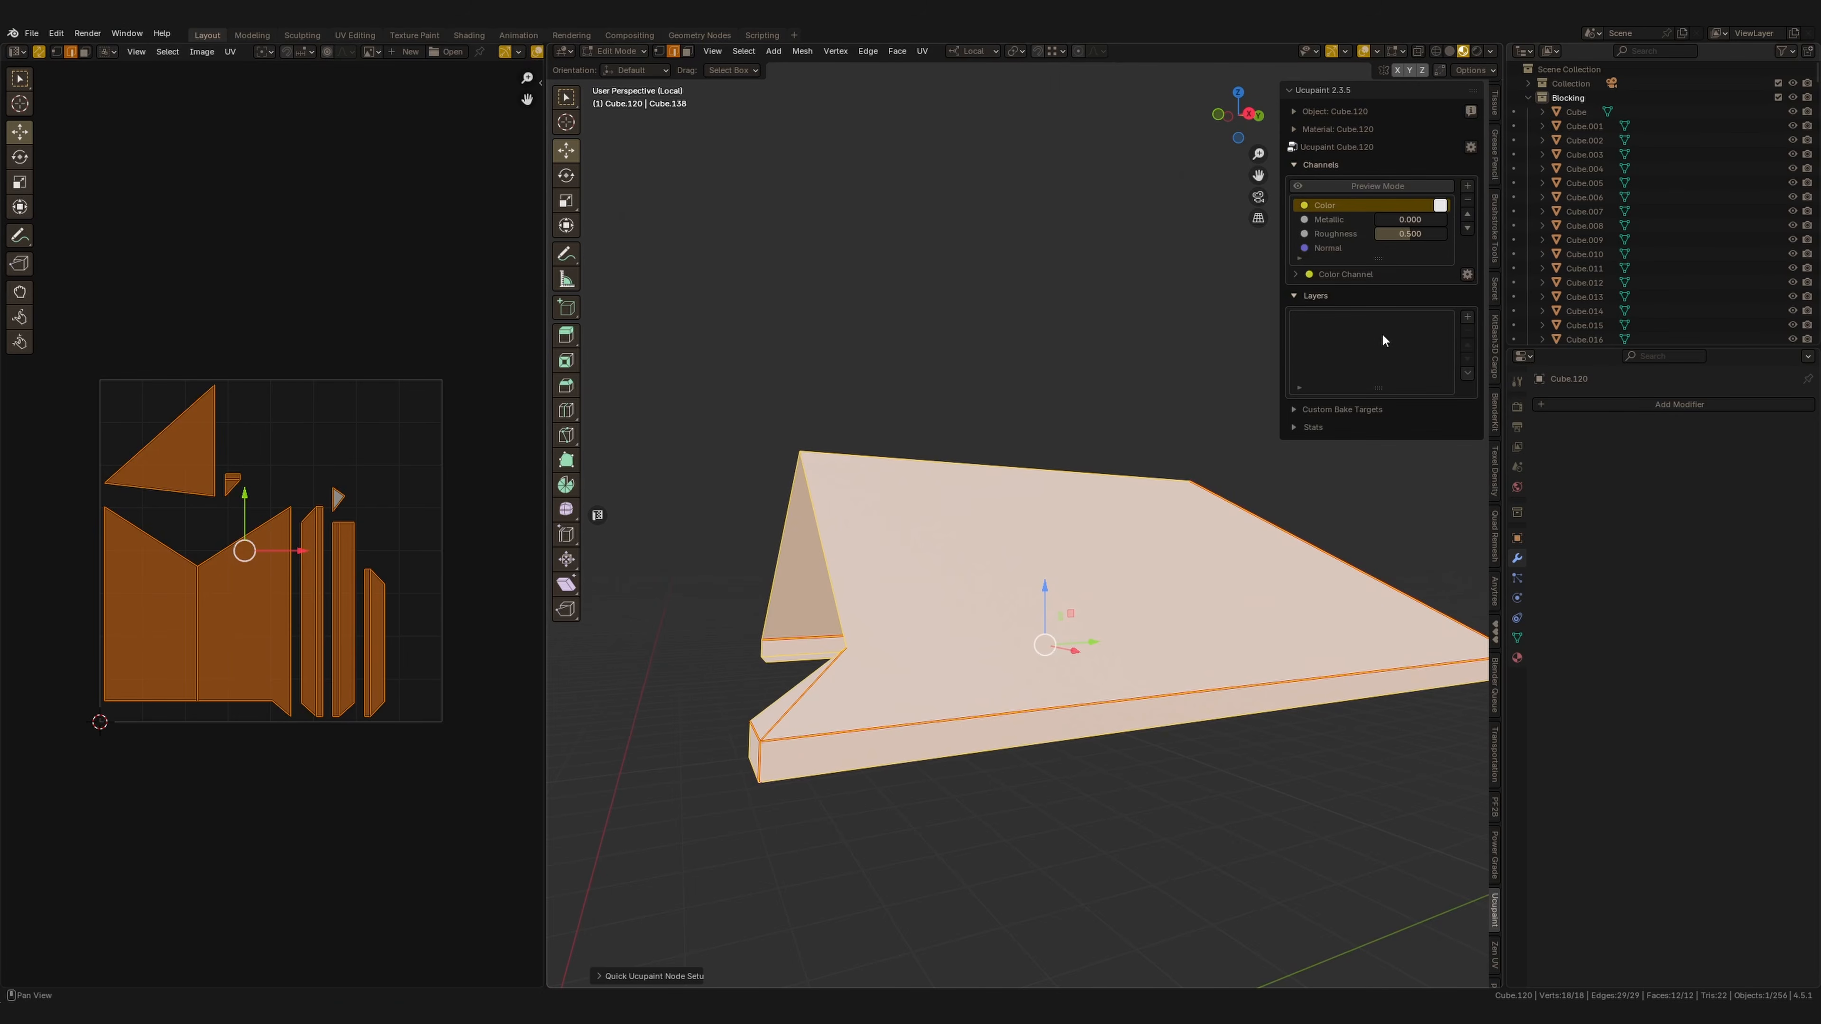
# Add a Checker layer in Ucupaint to preview the roof's UV layout.
pyautogui.click(1467, 317)
pyautogui.click(1265, 365)
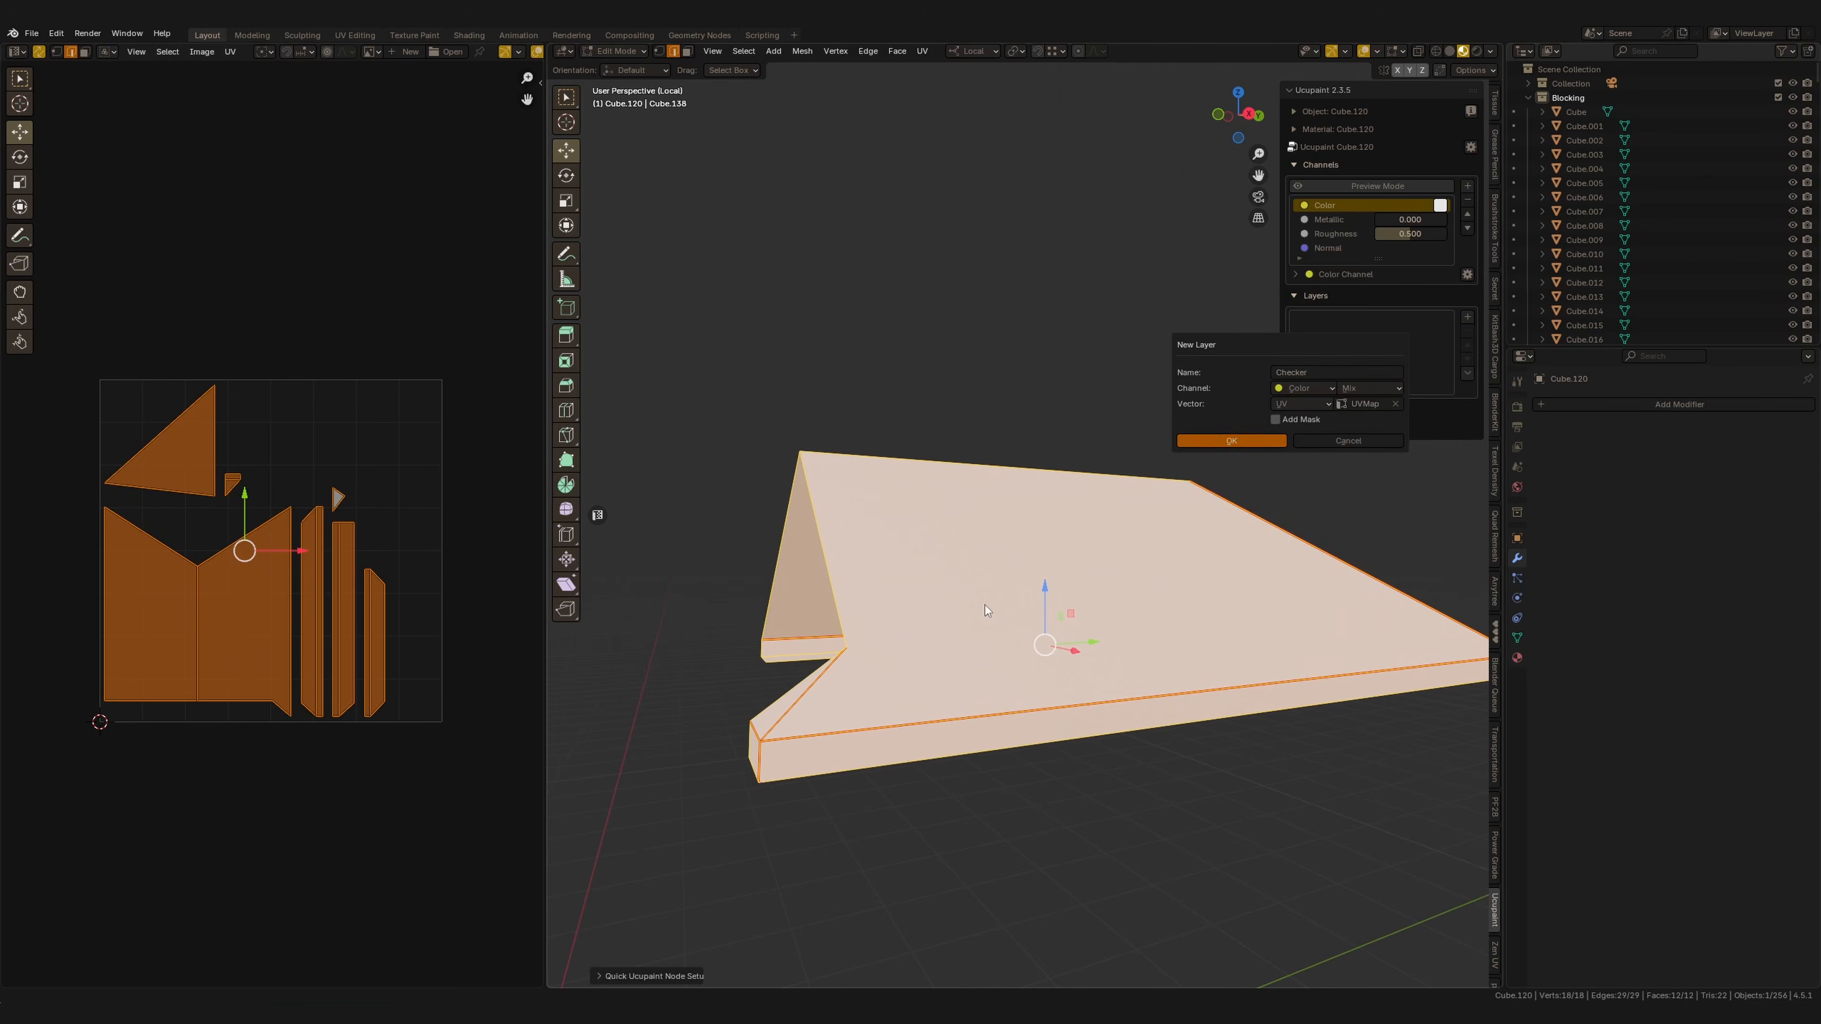
pyautogui.click(1230, 441)
pyautogui.moveTo(1205, 503); pyautogui.dragTo(1146, 525, button='middle')
pyautogui.moveTo(1432, 494); pyautogui.dragTo(1674, 506)
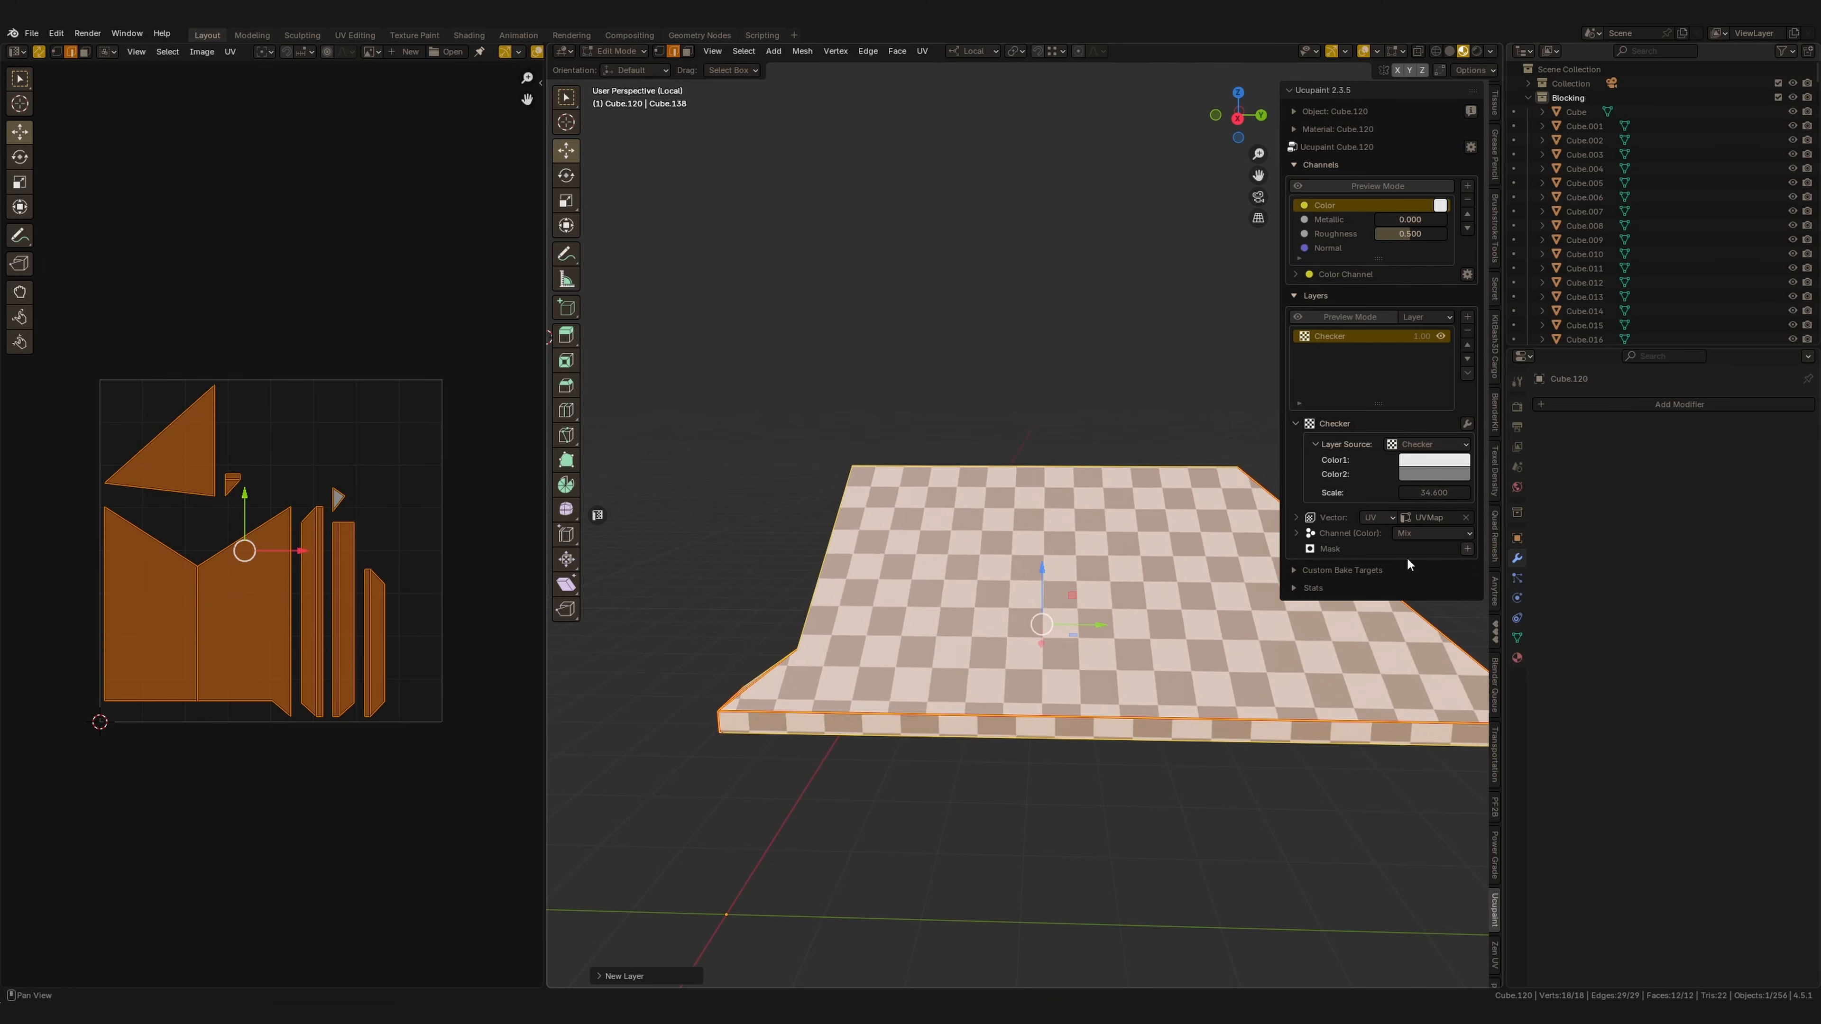
pyautogui.scroll(-1, 1175, 565)
pyautogui.moveTo(1153, 563); pyautogui.dragTo(961, 595, button='middle')
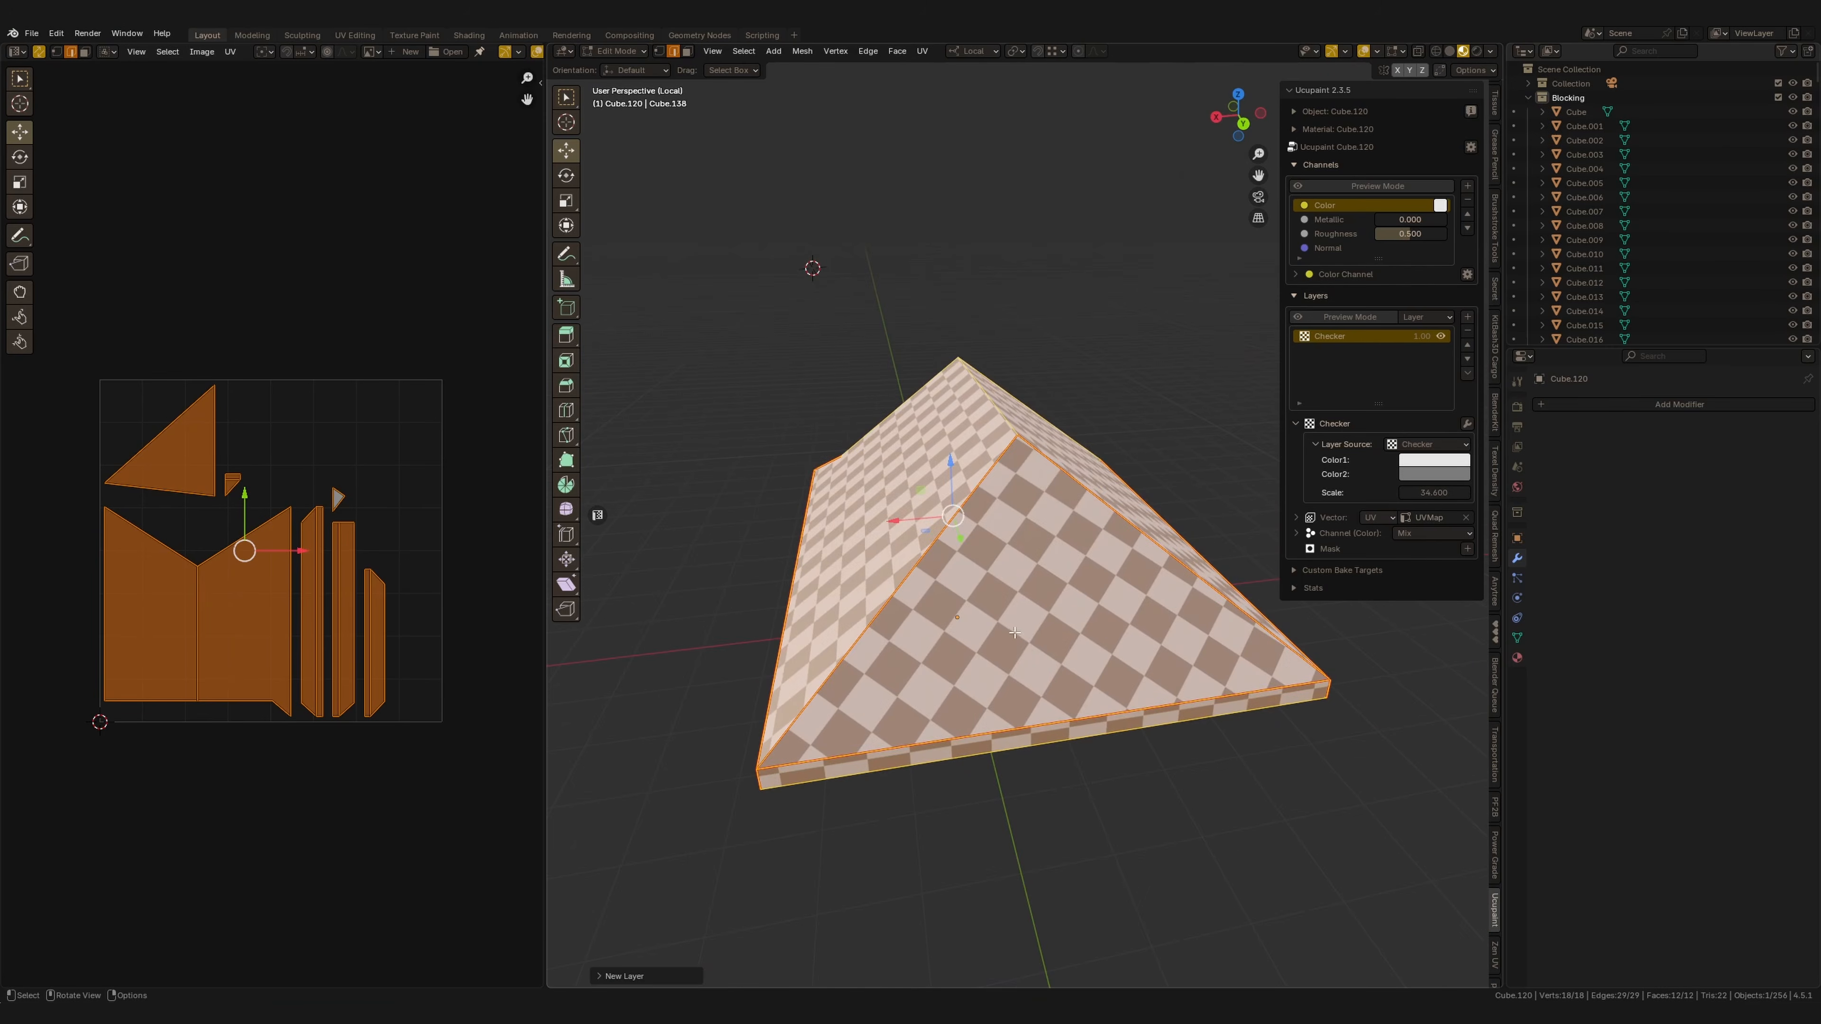
# Select the roof's triangular gable face and rotate its UV island in the UV editor.
pyautogui.hotkey('alt', 'a')
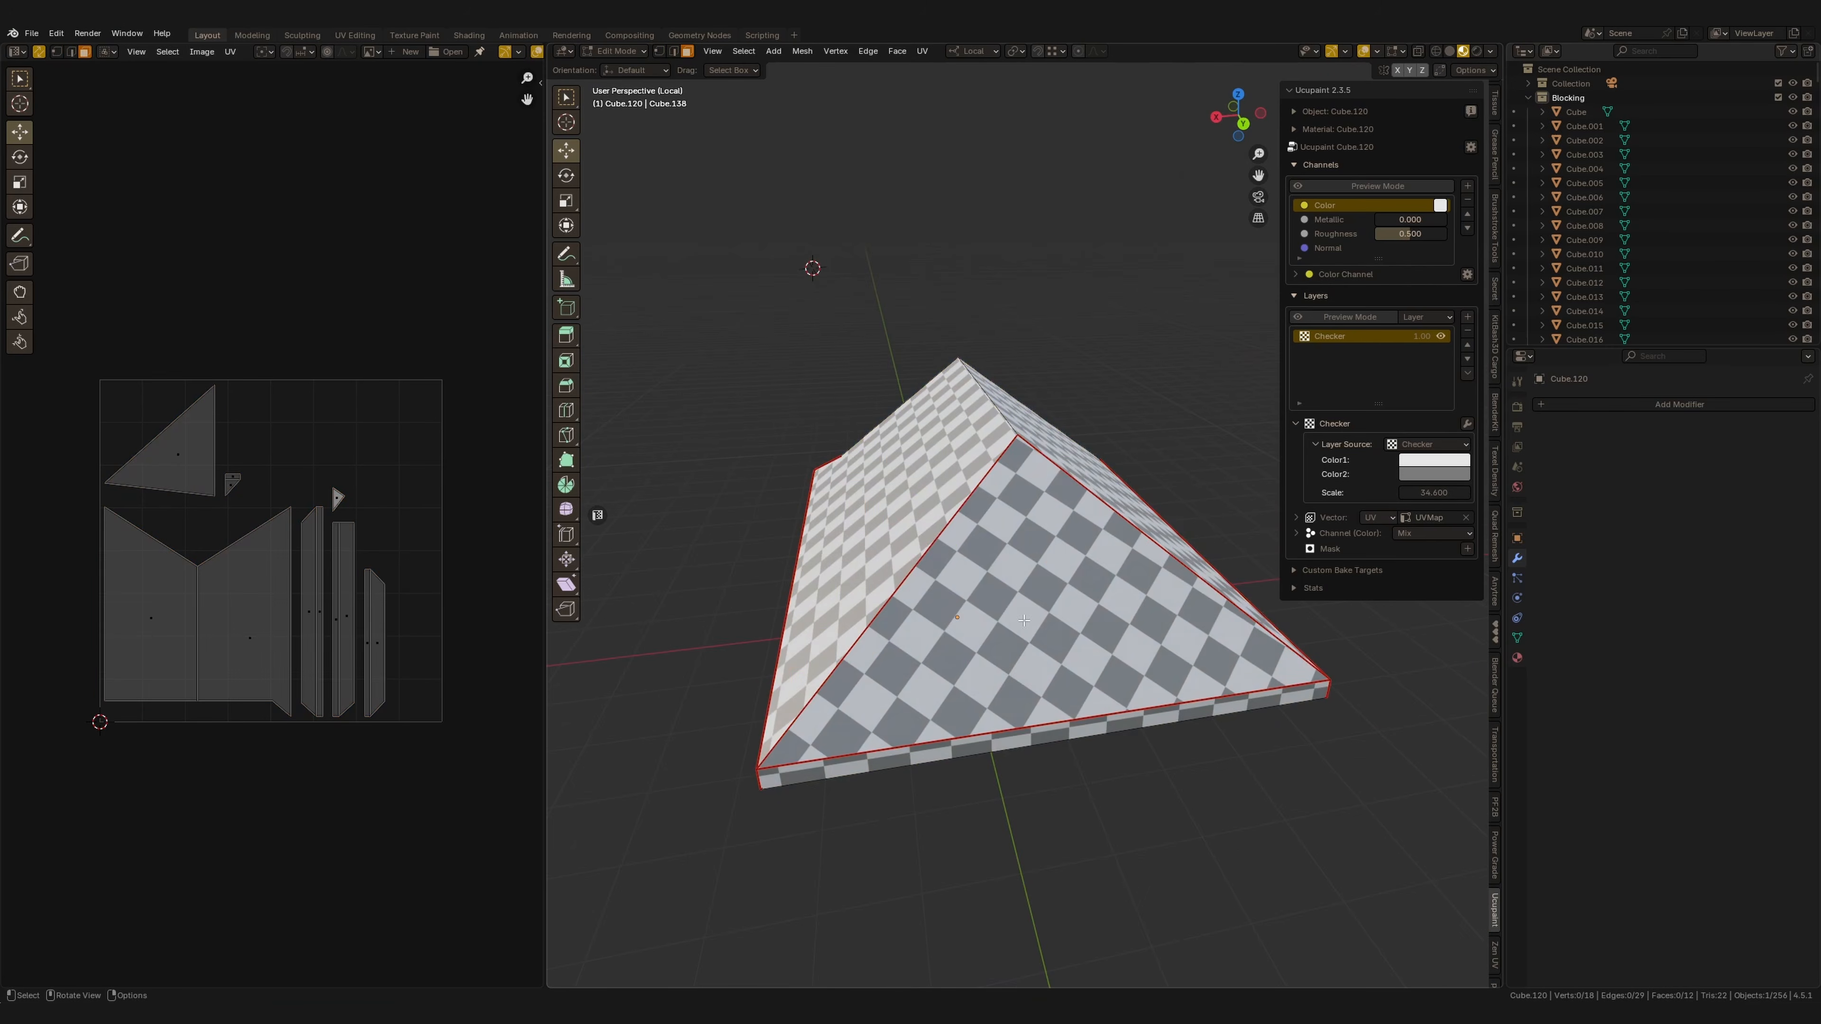
pyautogui.click(1024, 620)
pyautogui.scroll(2, 413, 660)
pyautogui.press('r')
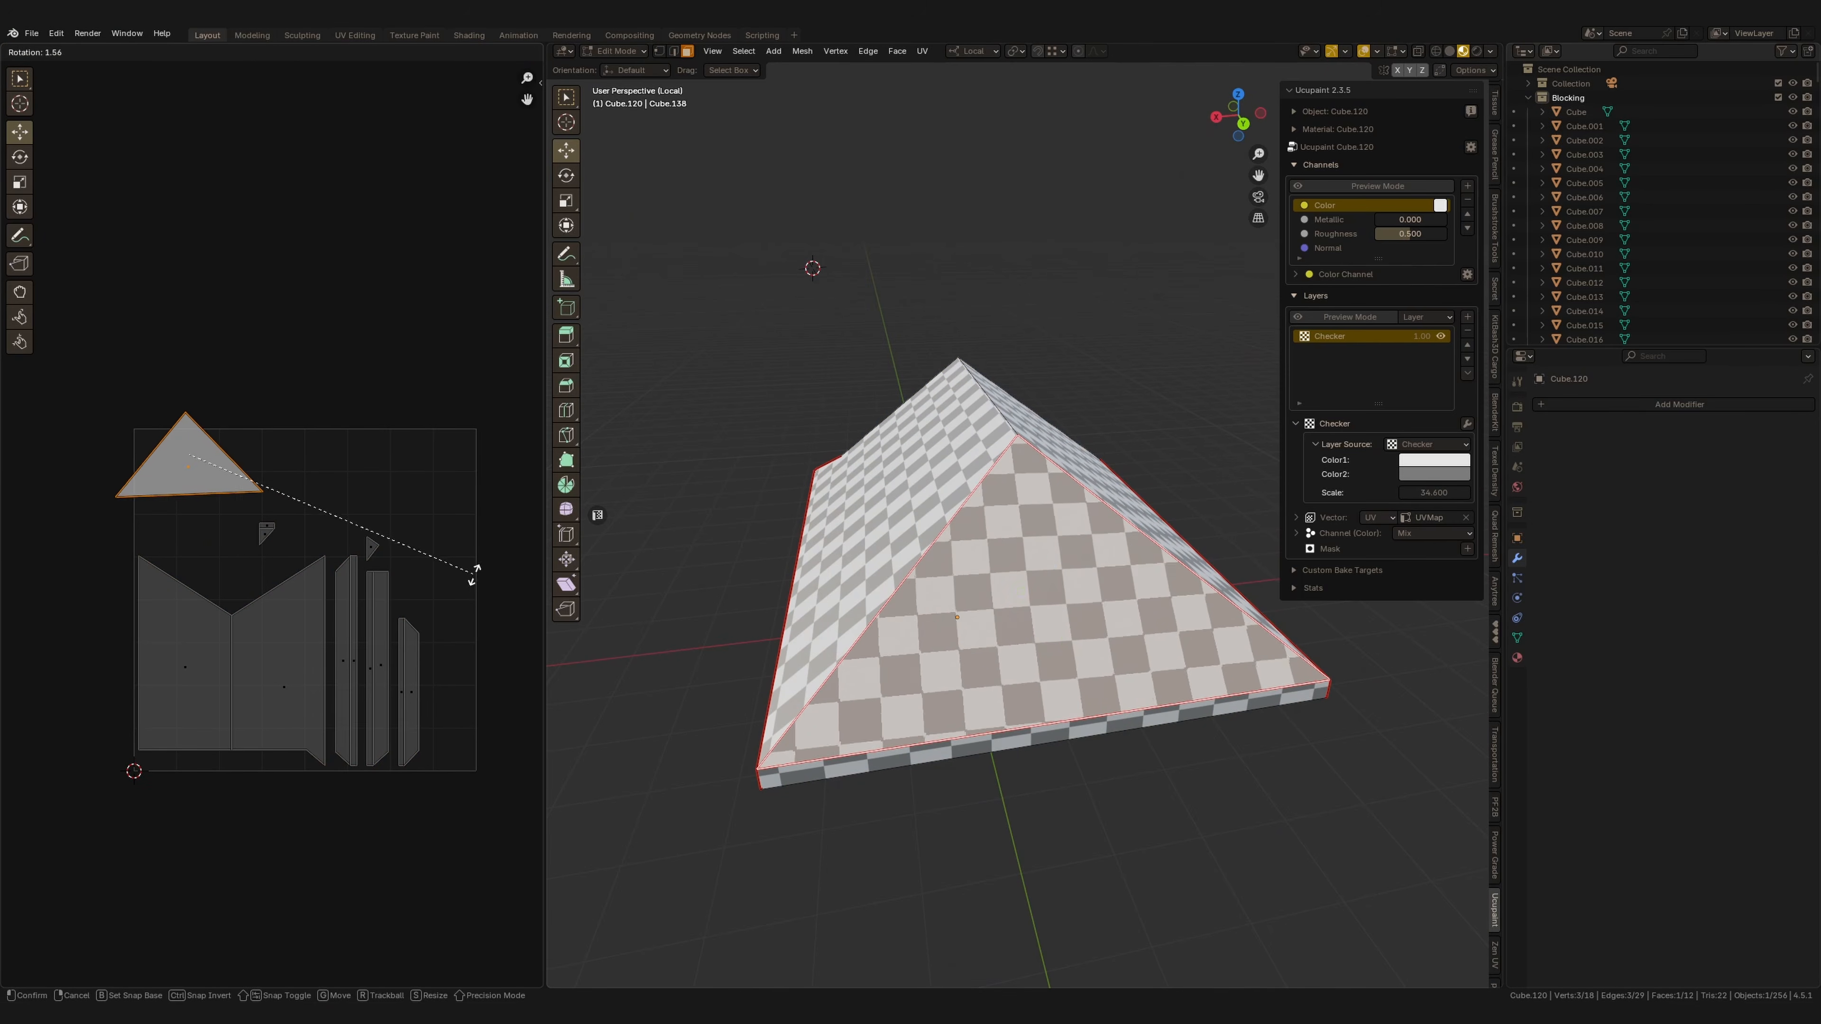
pyautogui.click(478, 594)
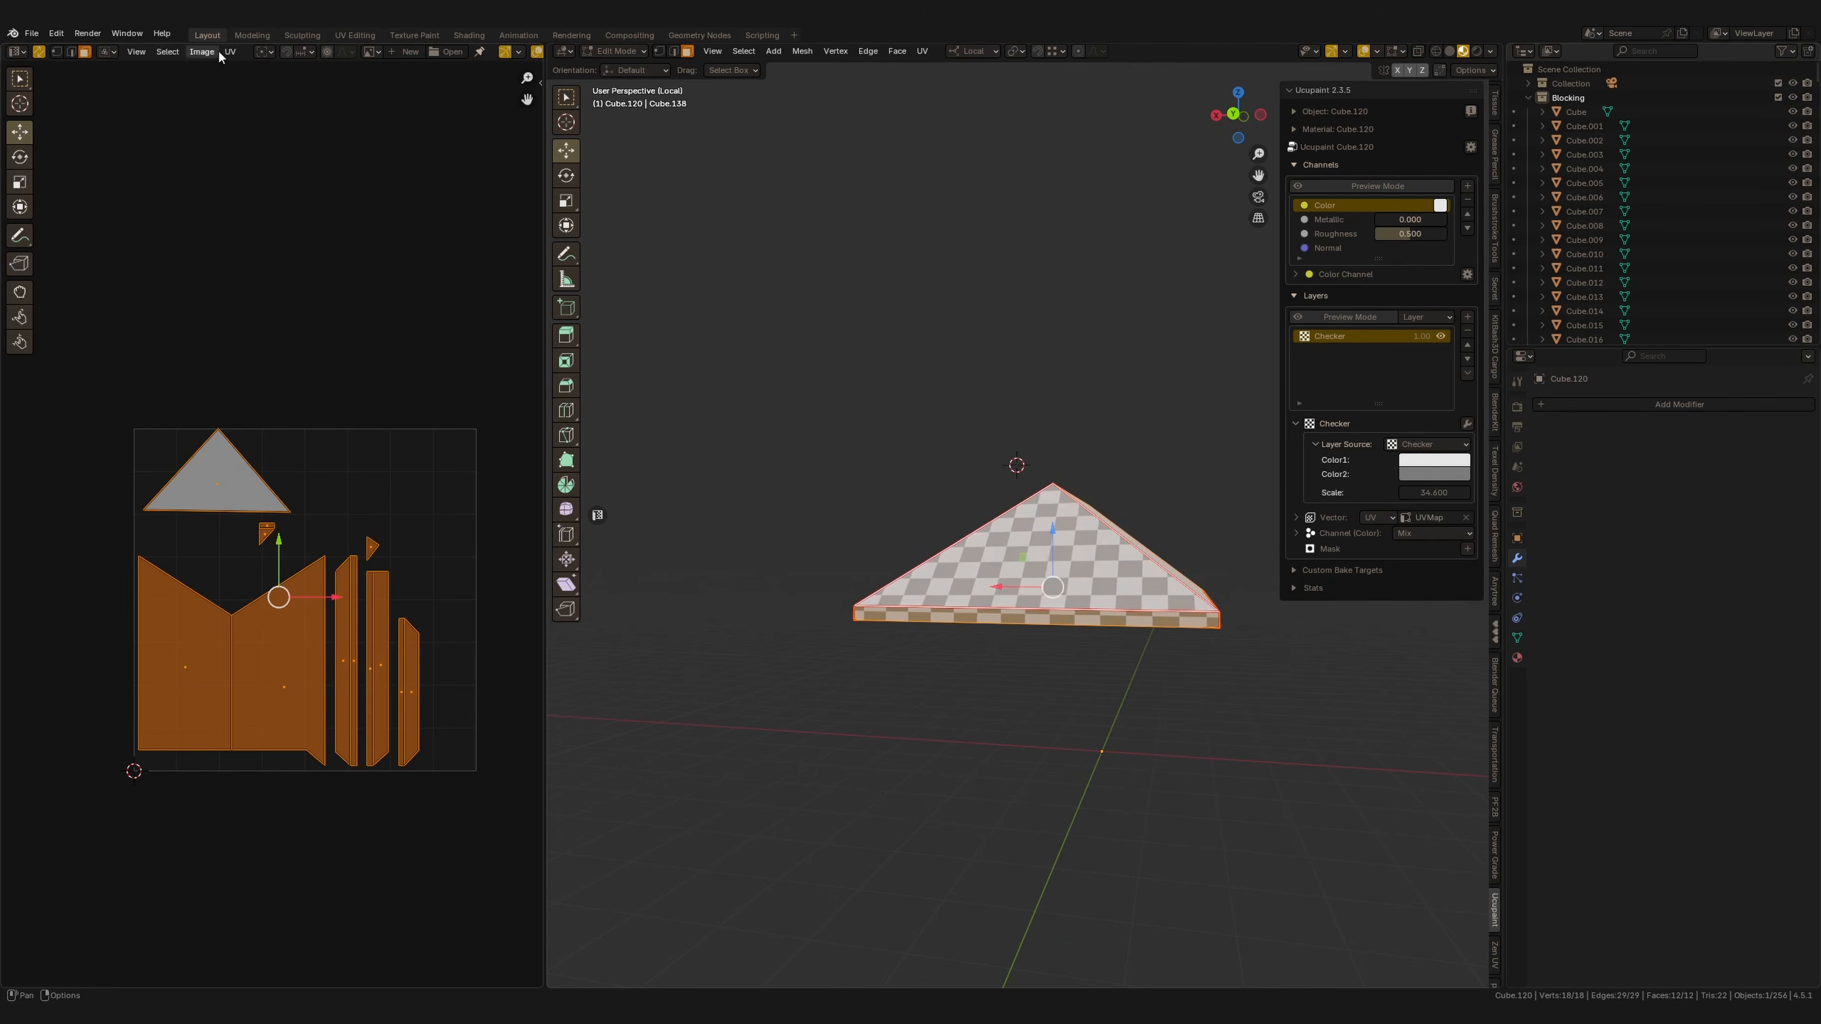
# Pack the roof's UV islands in the UV editor and start scaling them.
pyautogui.click(230, 52)
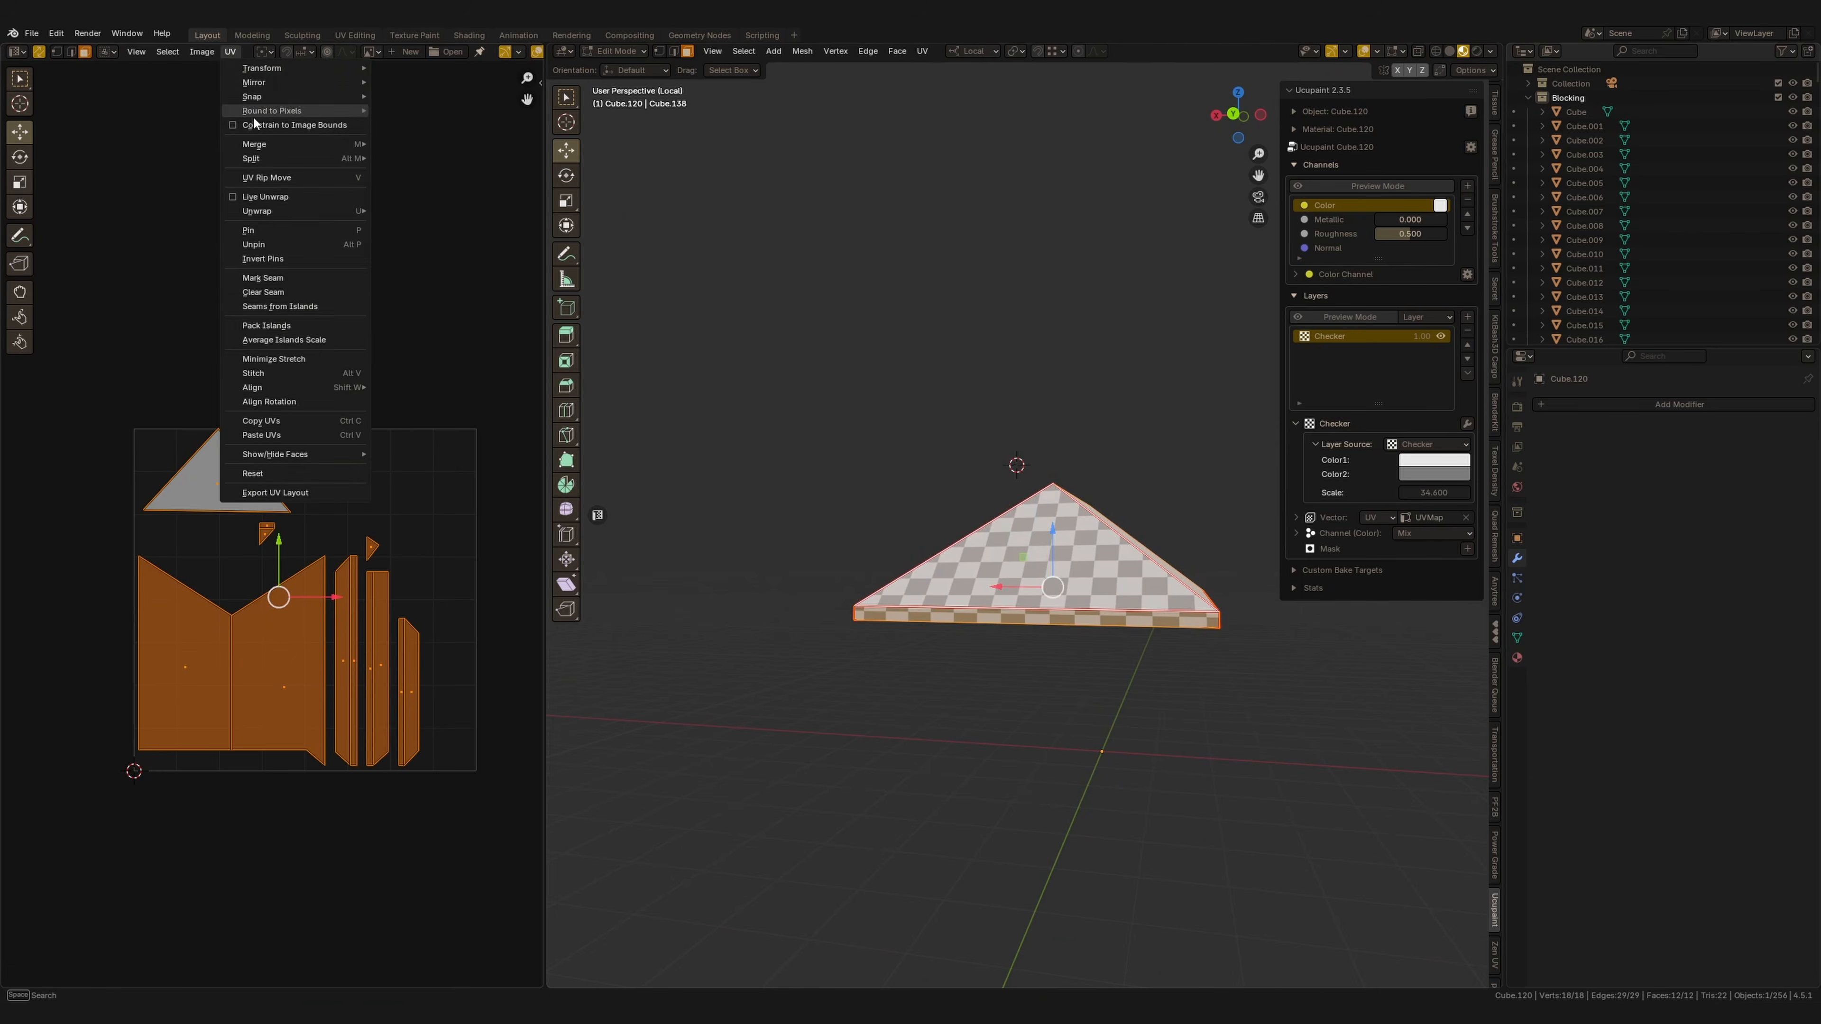
pyautogui.click(266, 324)
pyautogui.click(298, 523)
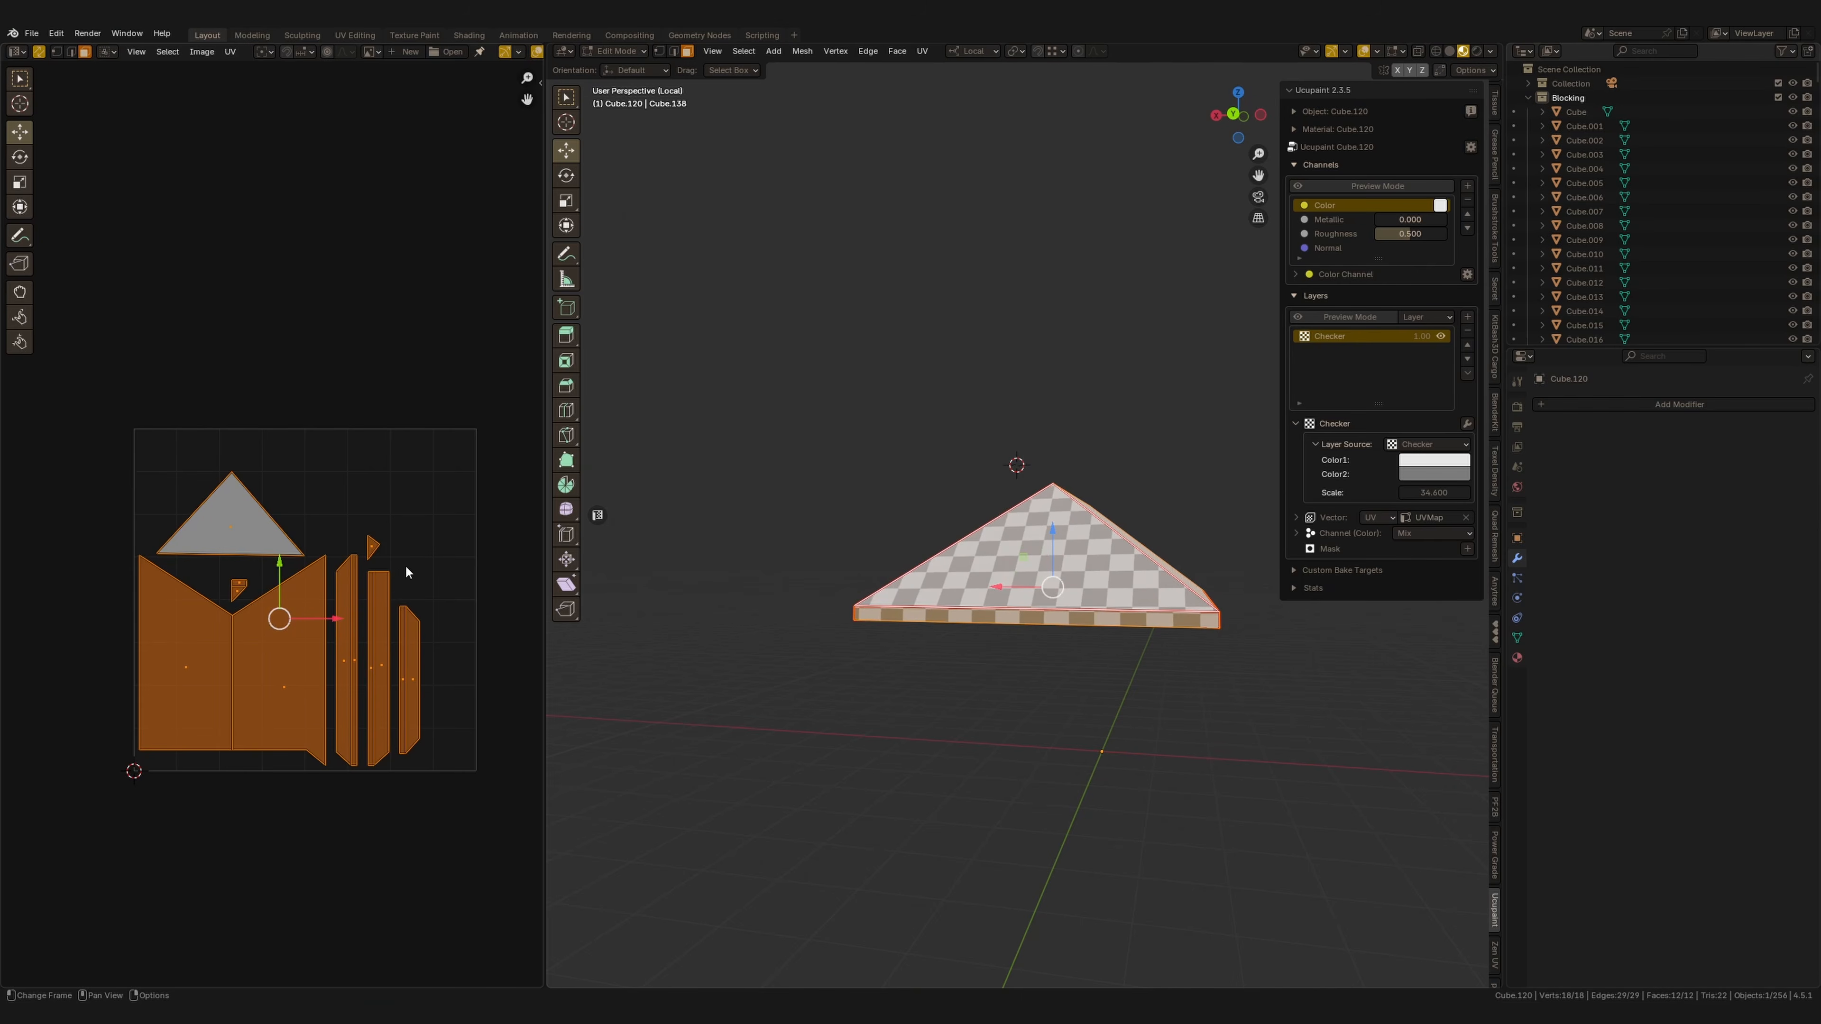
pyautogui.press('s')
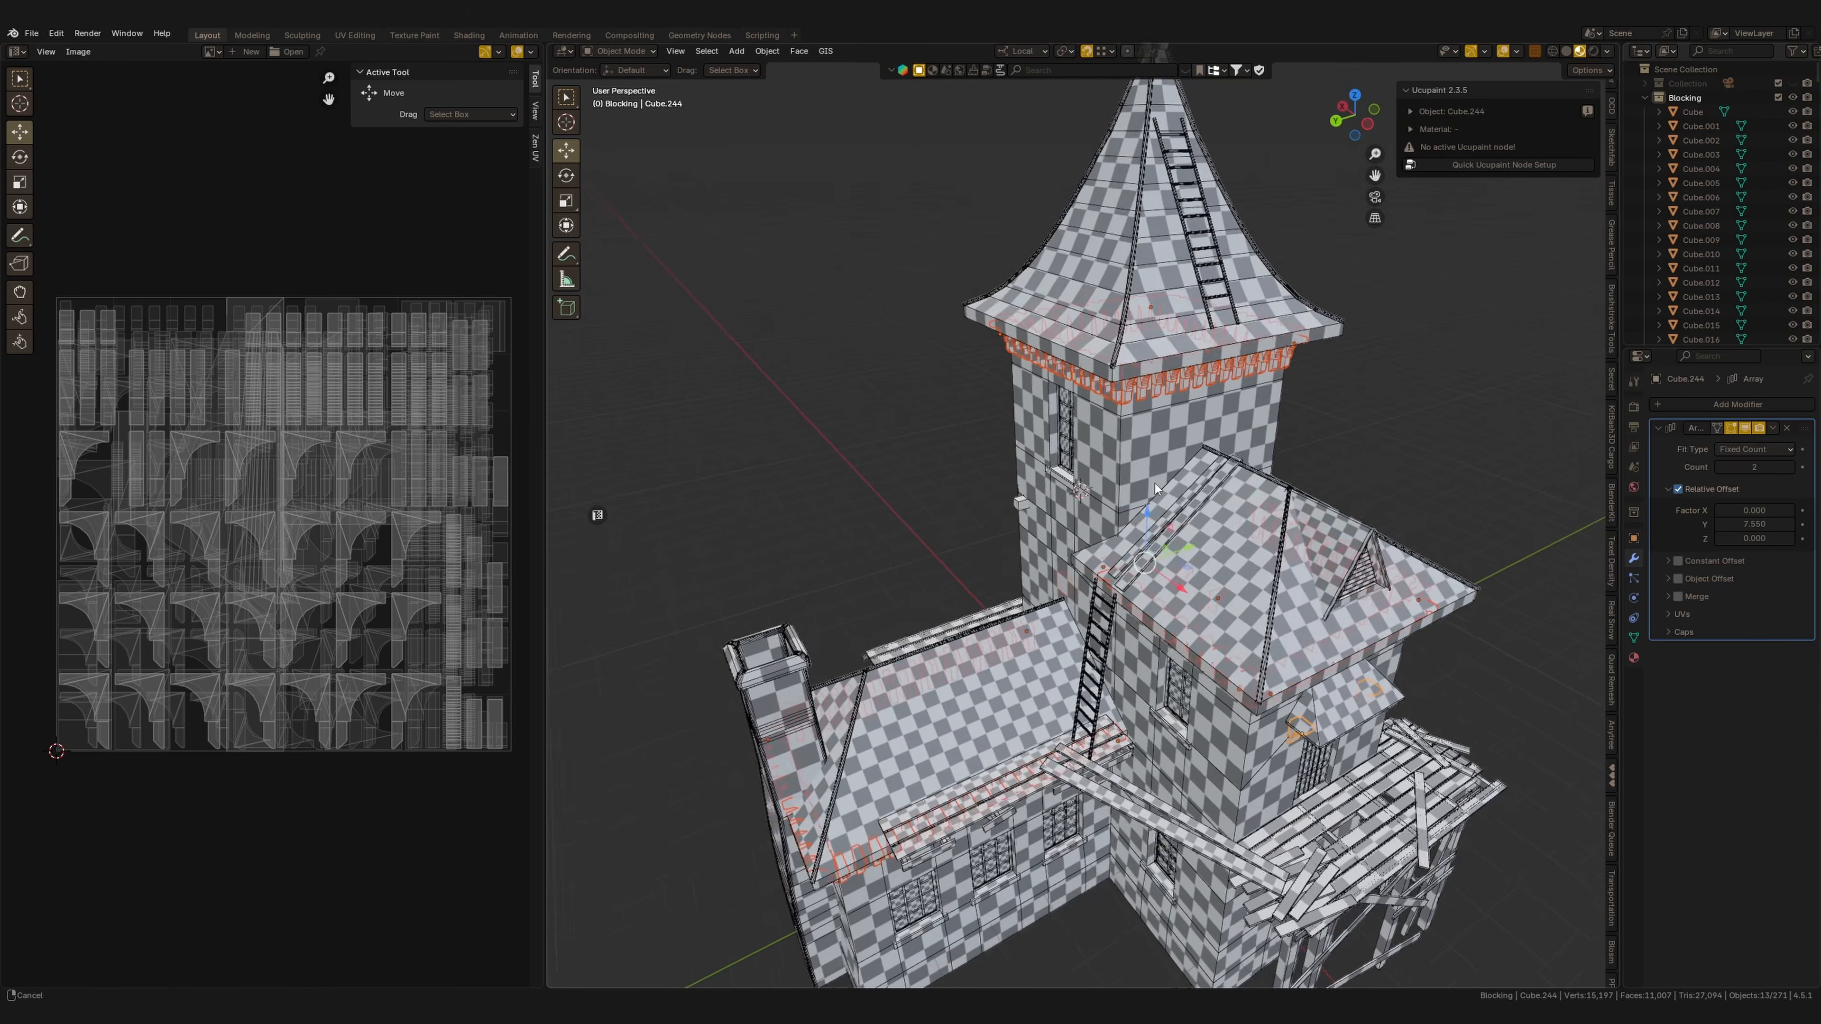
# Copy the UV maps from the textured corbel object onto the selected tower corbels.
pyautogui.moveTo(1139, 393)
pyautogui.mouseDown(button='middle')
pyautogui.moveTo(1121, 465)
pyautogui.moveTo(1149, 362)
pyautogui.mouseUp(button='middle')
pyautogui.keyDown('shift'); pyautogui.moveTo(1149, 362); pyautogui.dragTo(1175, 315, button='middle'); pyautogui.keyUp('shift')
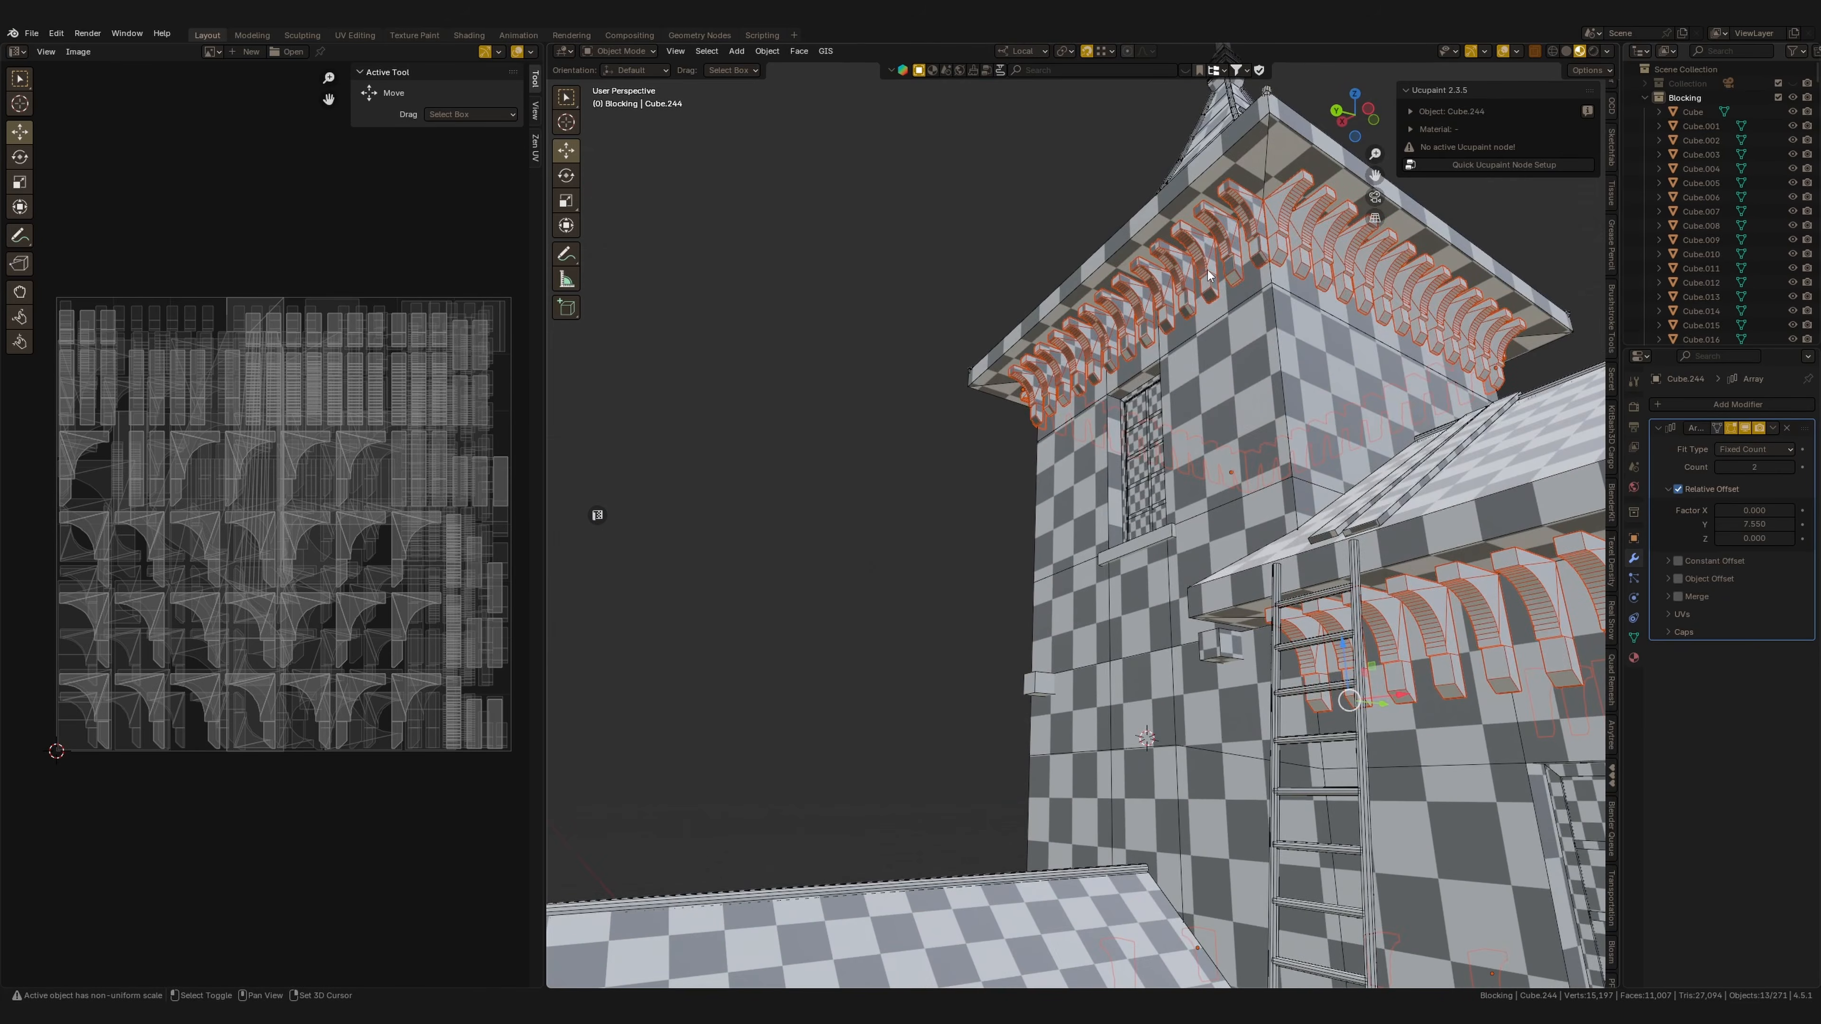
pyautogui.keyDown('shift'); pyautogui.click(1194, 297); pyautogui.keyUp('shift')
pyautogui.hotkey('ctrl', 'l')
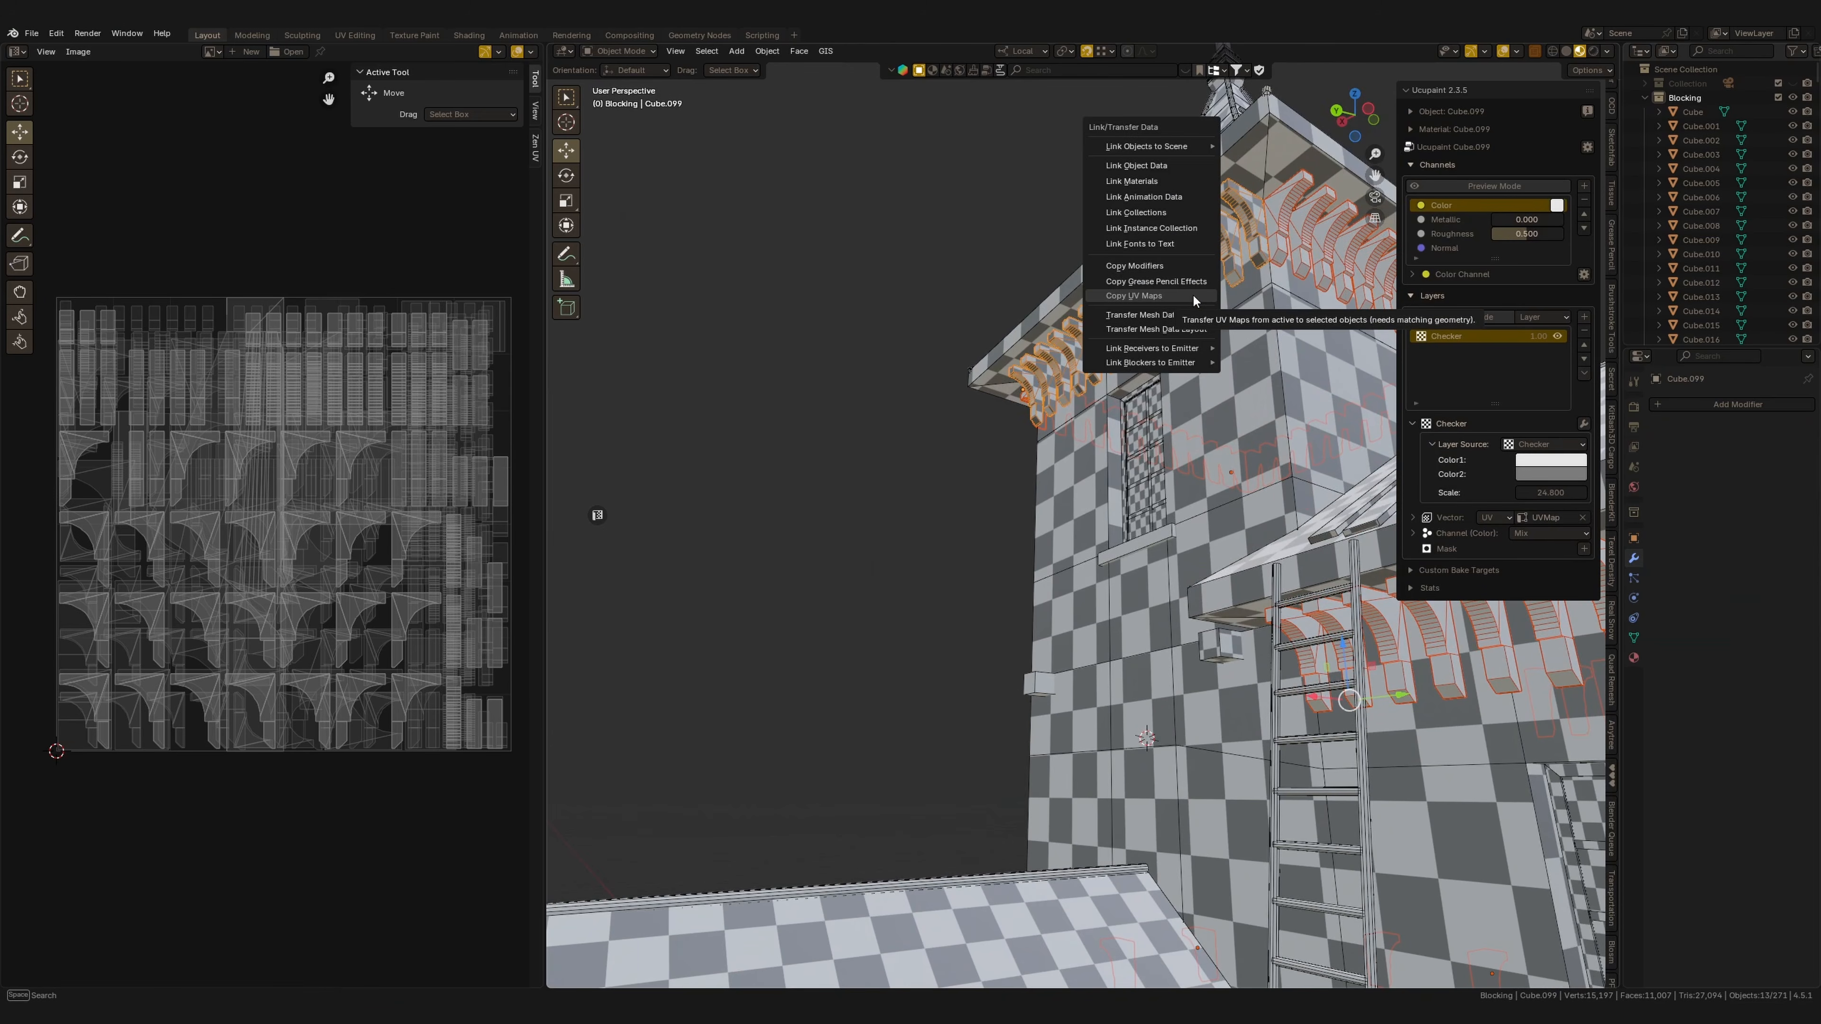
pyautogui.press('Up')
pyautogui.press('Up')
pyautogui.press('Up')
pyautogui.press('Up')
pyautogui.press('Up')
pyautogui.press('Up')
pyautogui.press('Up')
pyautogui.press('Return')
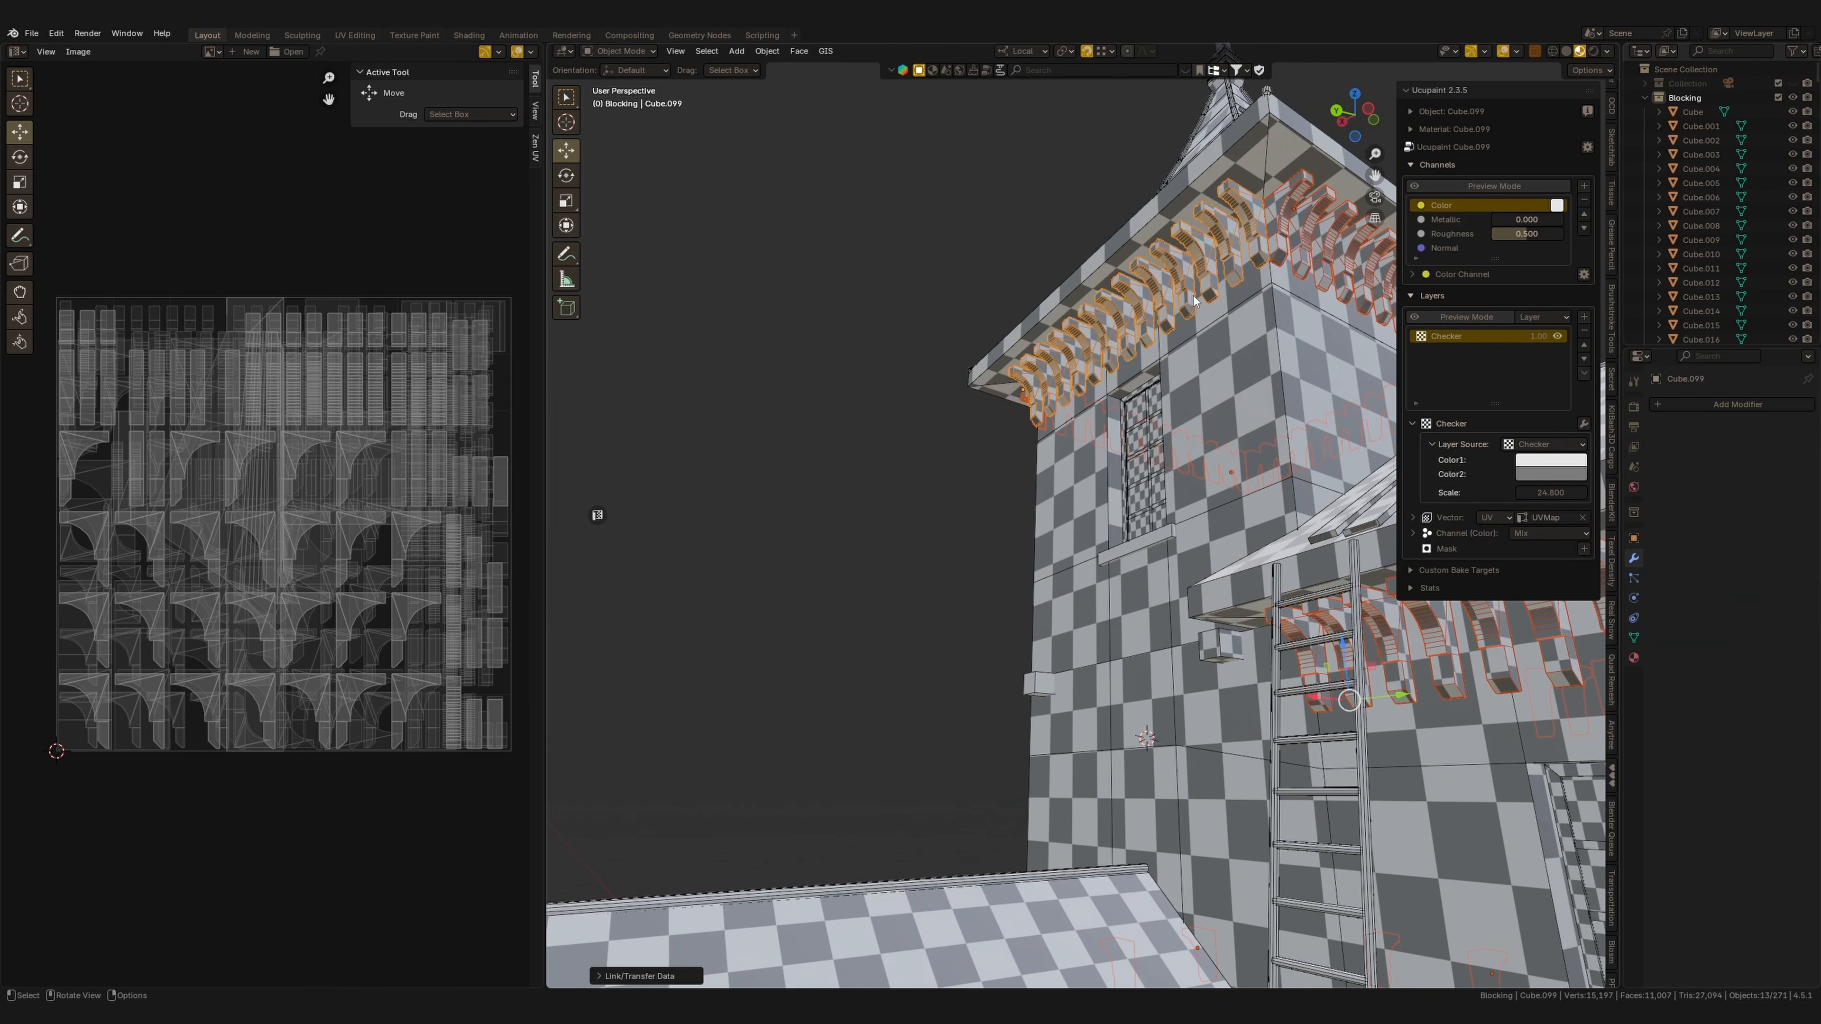
# Inspect the checker pattern on the tower's corbels and brackets from several angles.
pyautogui.keyDown('shift'); pyautogui.moveTo(1235, 515); pyautogui.dragTo(1179, 492, button='middle'); pyautogui.keyUp('shift')
pyautogui.click(1237, 615)
pyautogui.moveTo(1179, 491); pyautogui.dragTo(996, 545, button='middle')
pyautogui.keyDown('shift'); pyautogui.moveTo(1247, 610); pyautogui.dragTo(1155, 572, button='middle'); pyautogui.keyUp('shift')
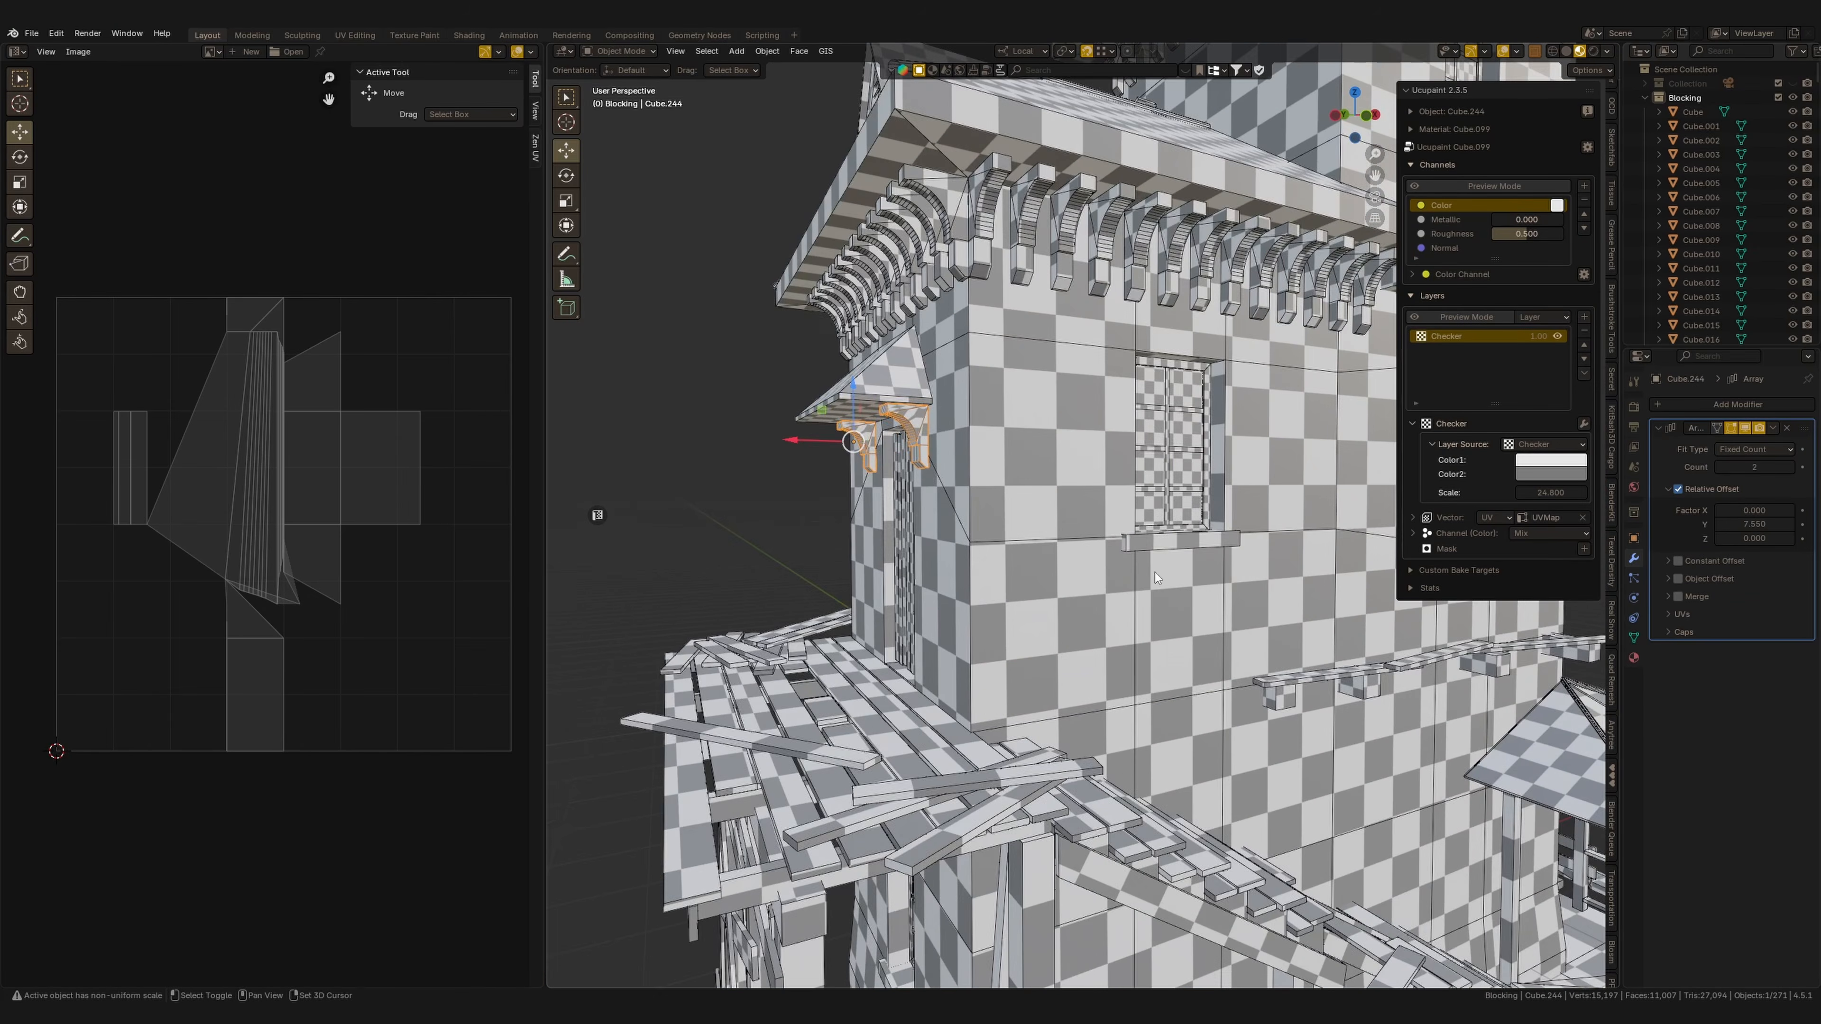
pyautogui.keyDown('shift'); pyautogui.moveTo(1337, 618); pyautogui.dragTo(1268, 602, button='middle'); pyautogui.keyUp('shift')
pyautogui.keyDown('shift'); pyautogui.click(1271, 561); pyautogui.keyUp('shift')
pyautogui.moveTo(860, 532); pyautogui.dragTo(987, 485, button='middle')
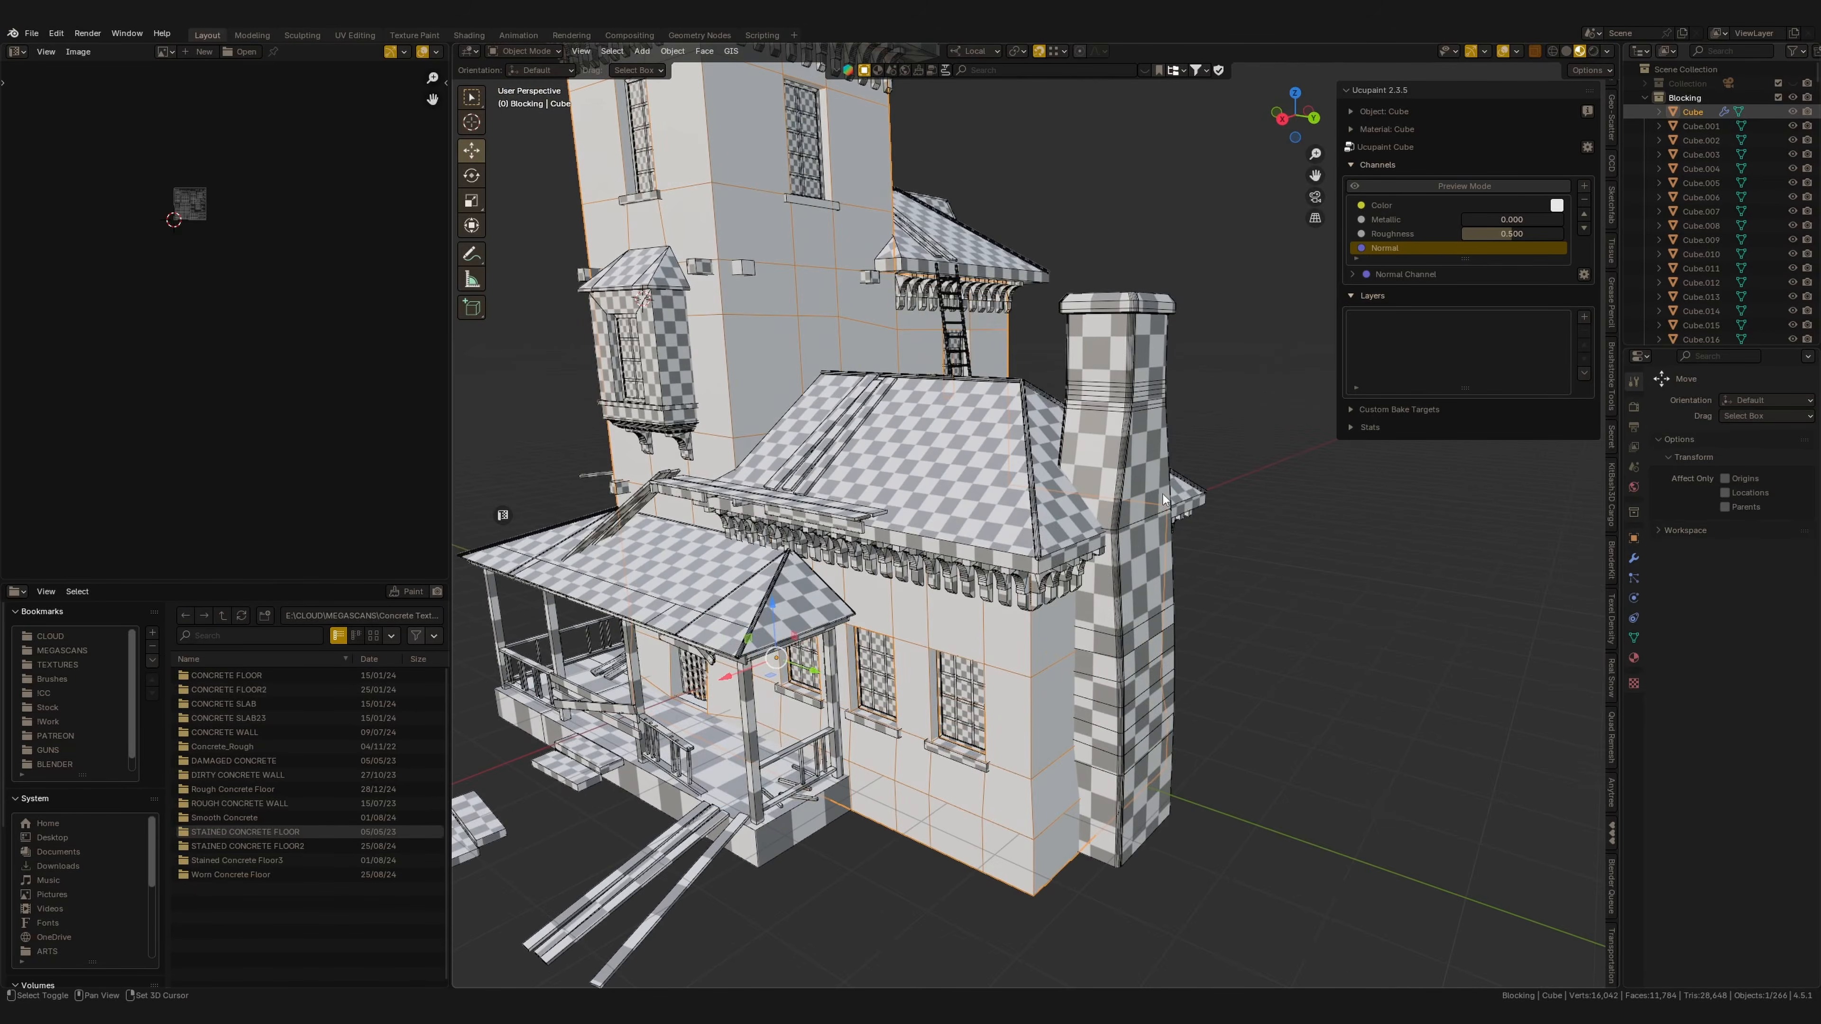
# Paint the chimney's mask layer to reveal stone along its lower walls.
pyautogui.keyDown('shift'); pyautogui.moveTo(1164, 500); pyautogui.dragTo(1233, 402, button='middle'); pyautogui.keyUp('shift')
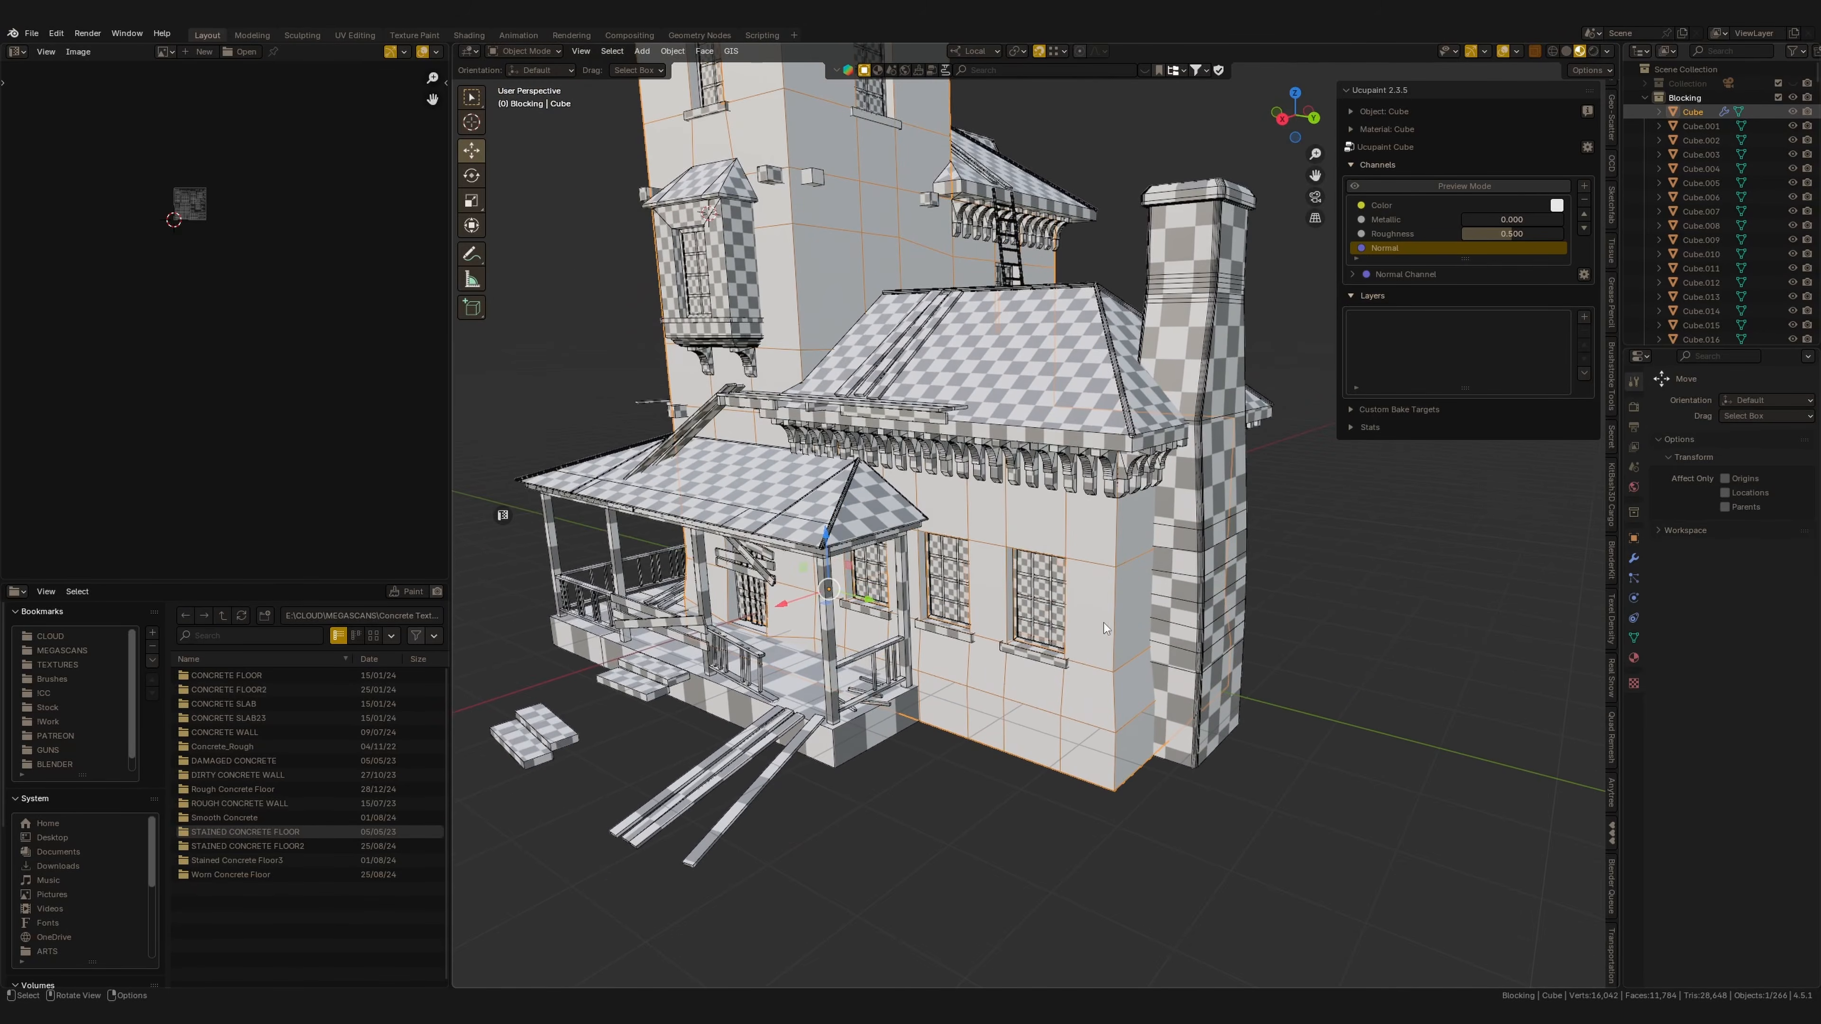
pyautogui.moveTo(1210, 570)
pyautogui.mouseDown(button='middle')
pyautogui.moveTo(1226, 553)
pyautogui.moveTo(1196, 600)
pyautogui.mouseUp(button='middle')
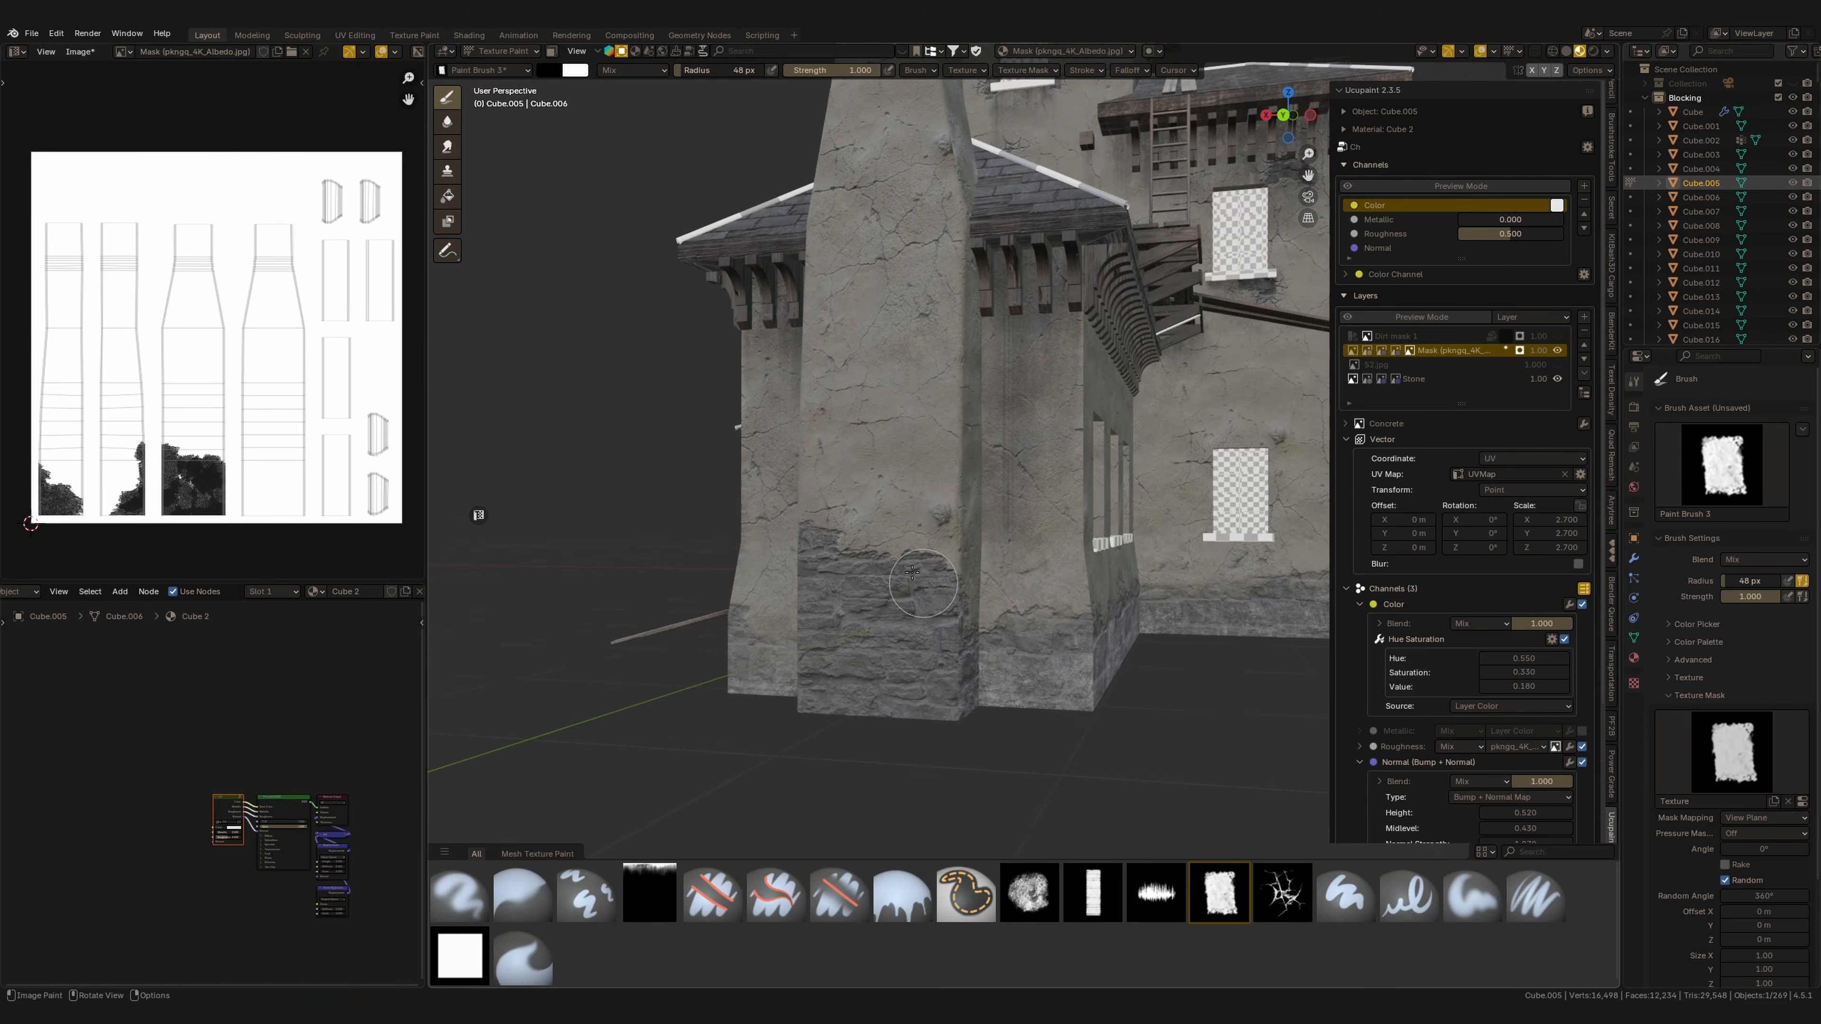
pyautogui.moveTo(896, 584); pyautogui.dragTo(932, 509)
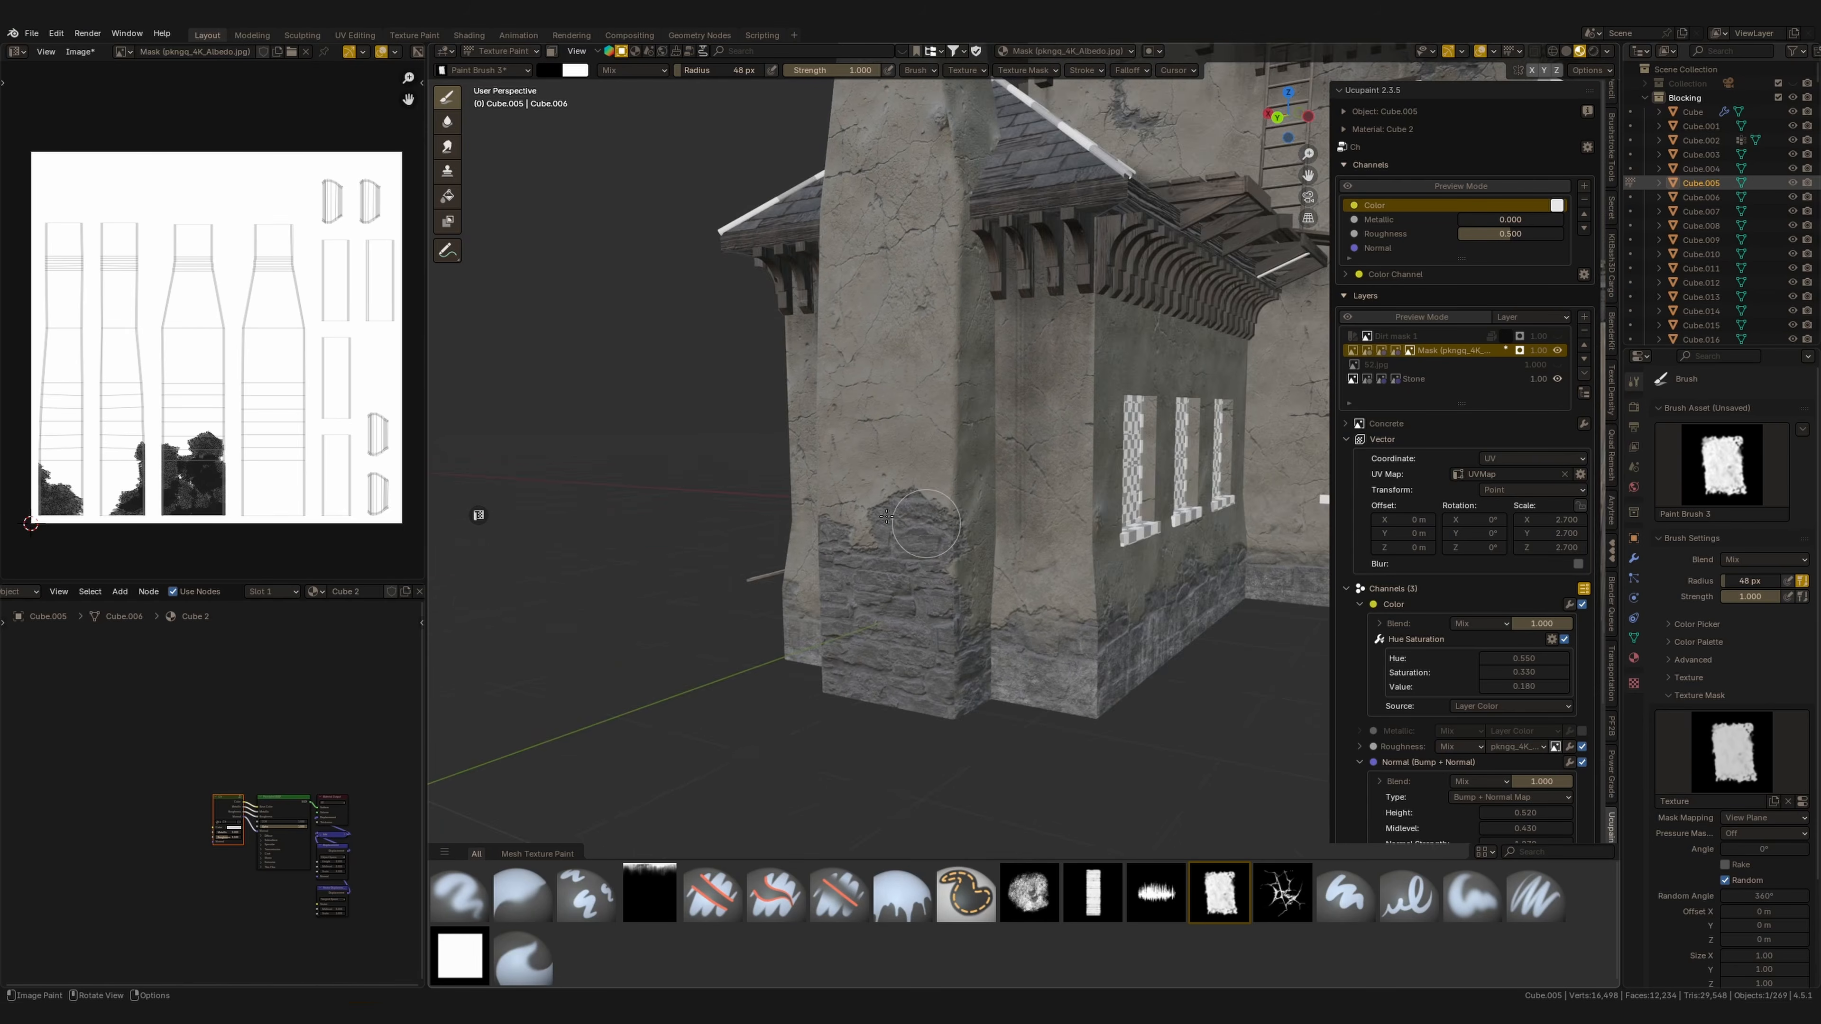
pyautogui.moveTo(886, 517); pyautogui.dragTo(788, 513, button='middle')
pyautogui.moveTo(953, 528); pyautogui.dragTo(924, 488)
pyautogui.moveTo(925, 488)
pyautogui.mouseDown(button='middle')
pyautogui.moveTo(1118, 481)
pyautogui.moveTo(1026, 495)
pyautogui.mouseUp(button='middle')
pyautogui.moveTo(968, 481)
pyautogui.mouseDown()
pyautogui.moveTo(899, 594)
pyautogui.moveTo(871, 467)
pyautogui.mouseUp()
pyautogui.moveTo(871, 467)
pyautogui.mouseDown(button='middle')
pyautogui.moveTo(1075, 545)
pyautogui.moveTo(961, 503)
pyautogui.moveTo(989, 588)
pyautogui.mouseUp(button='middle')
pyautogui.moveTo(982, 592)
pyautogui.mouseDown()
pyautogui.moveTo(965, 494)
pyautogui.moveTo(975, 527)
pyautogui.mouseUp()
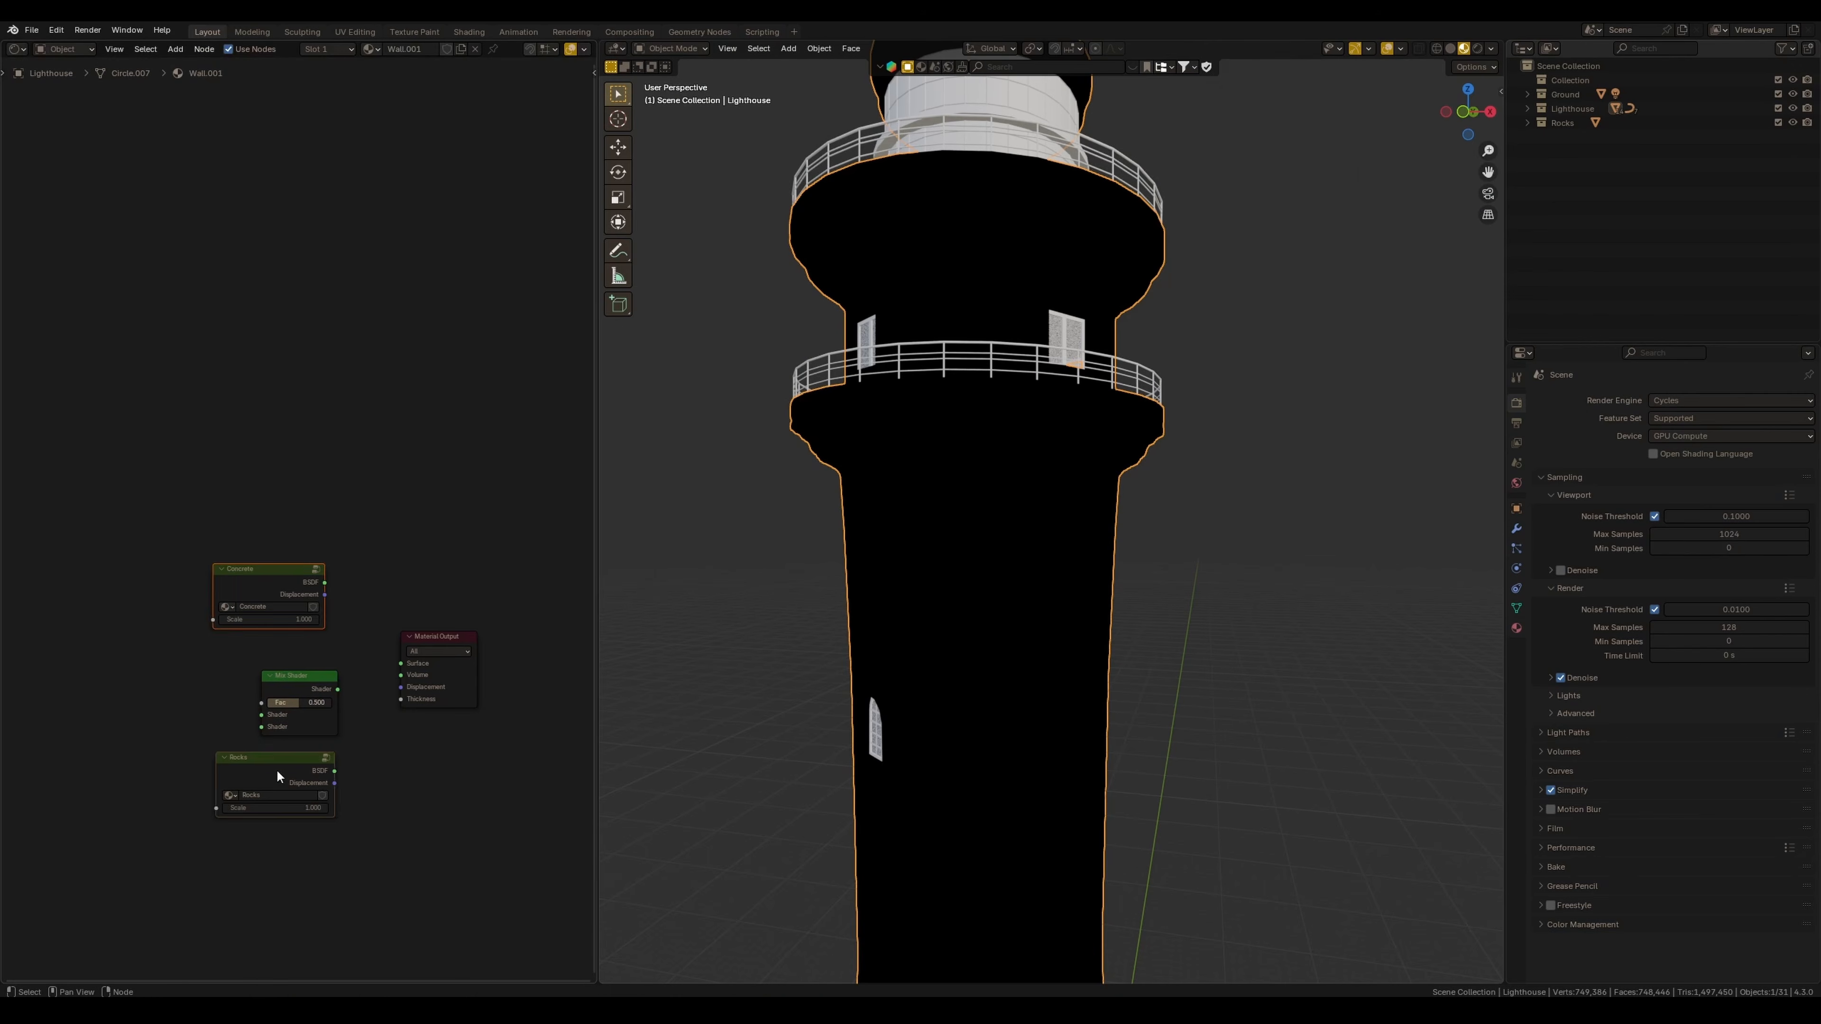
# Connect the Concrete and Noise materials through a Mix Shader to the Material Output.
pyautogui.moveTo(277, 771); pyautogui.dragTo(78, 795)
pyautogui.click(191, 708)
pyautogui.moveTo(191, 709); pyautogui.dragTo(246, 702, button='middle')
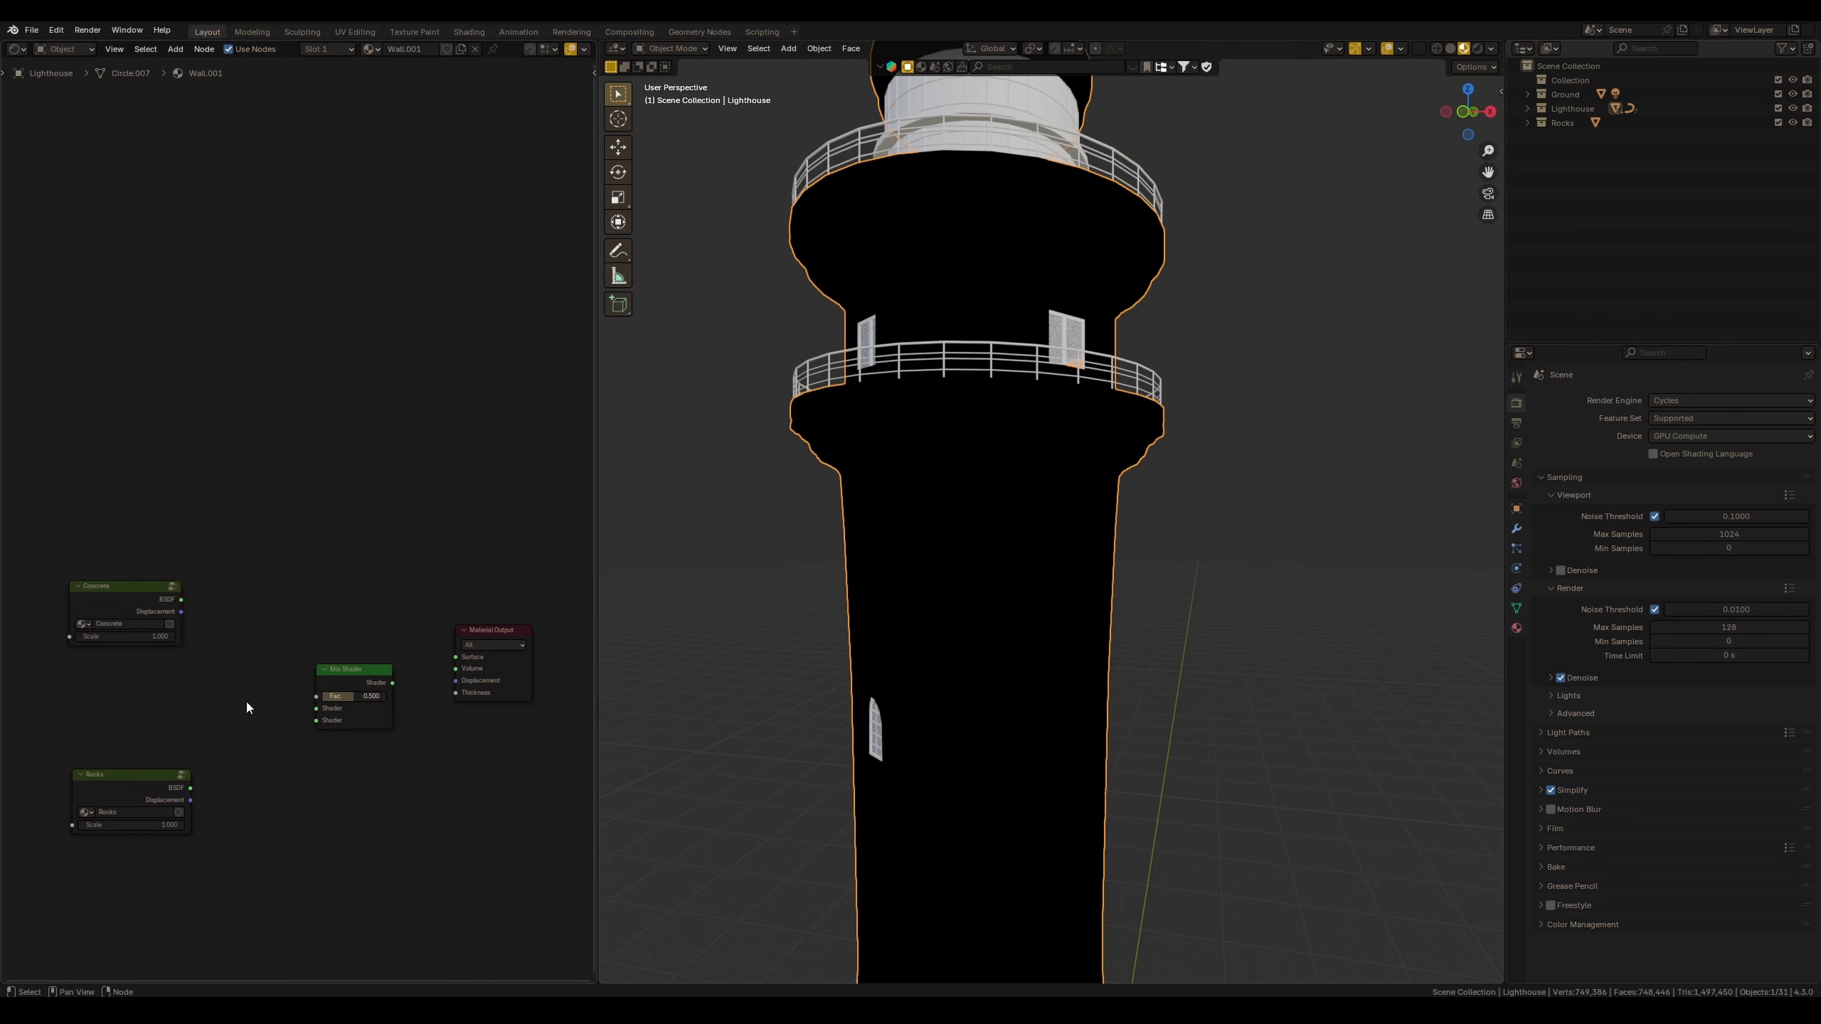
pyautogui.moveTo(318, 709); pyautogui.dragTo(316, 709)
pyautogui.moveTo(190, 788); pyautogui.dragTo(317, 721)
pyautogui.moveTo(392, 682)
pyautogui.mouseDown()
pyautogui.moveTo(438, 666)
pyautogui.moveTo(335, 665)
pyautogui.mouseUp()
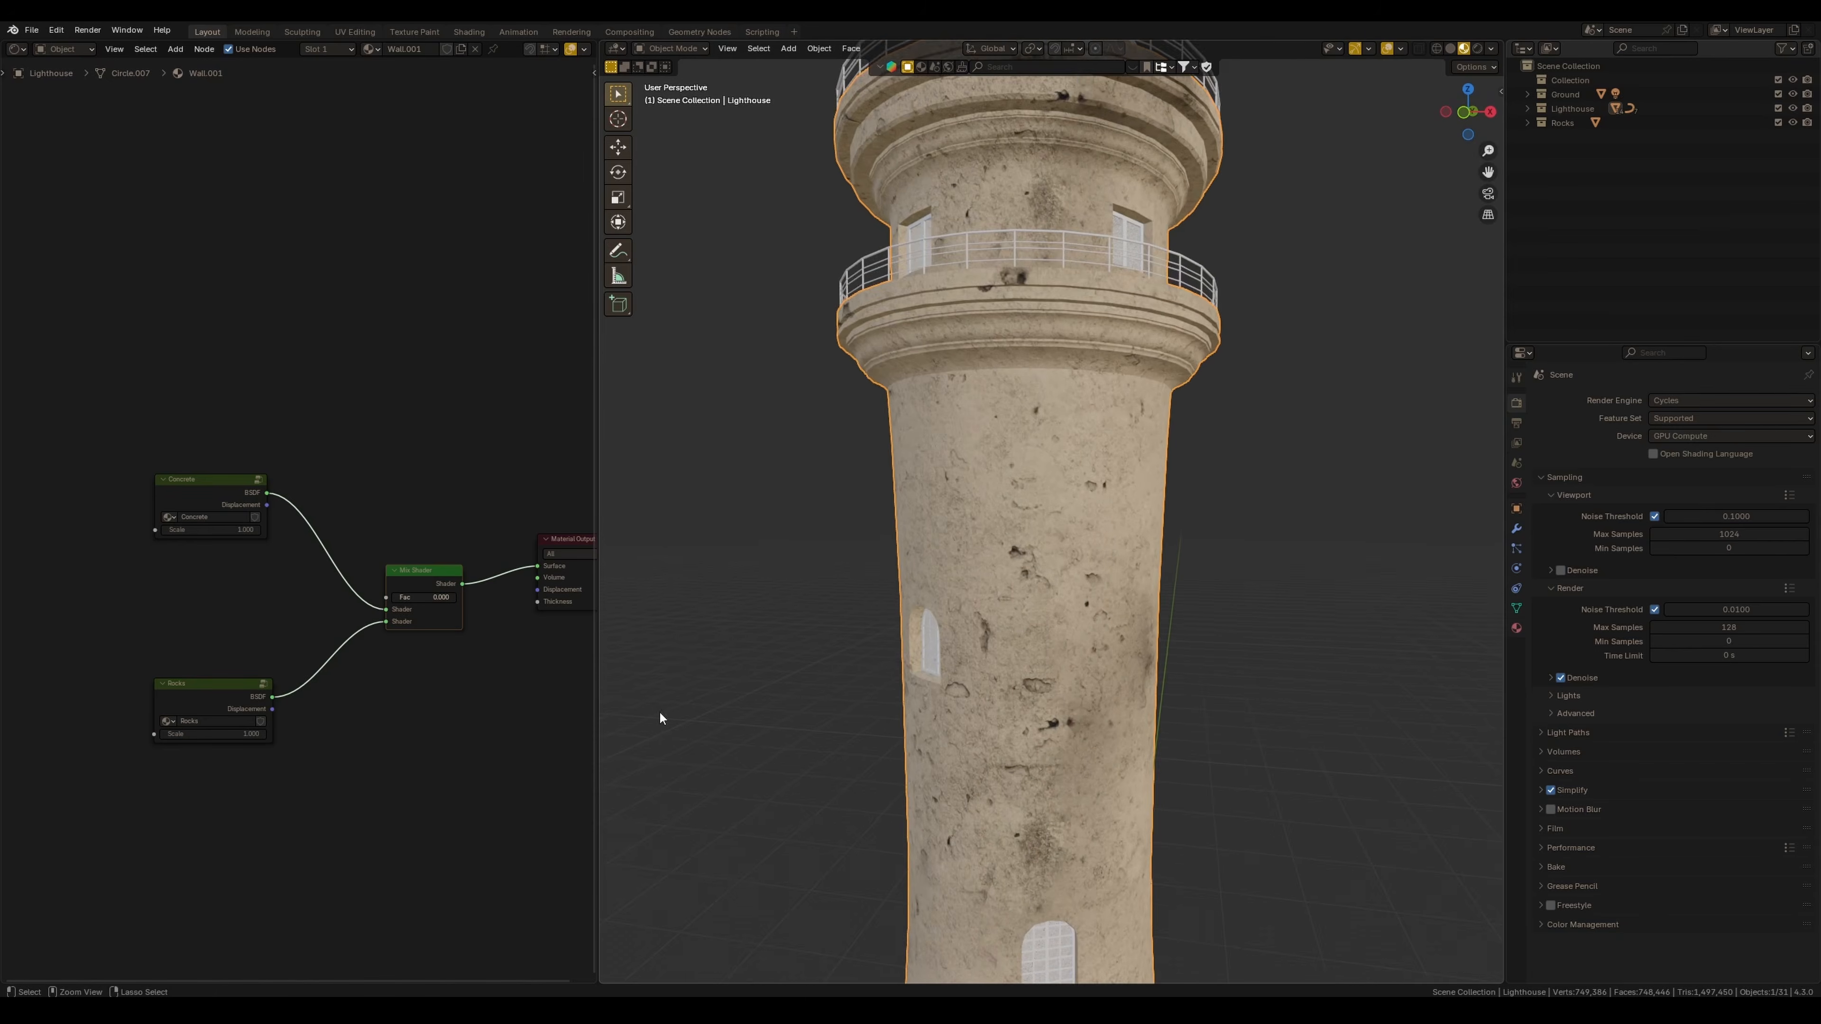
pyautogui.moveTo(663, 724)
pyautogui.mouseDown(button='middle')
pyautogui.moveTo(1003, 659)
pyautogui.moveTo(976, 601)
pyautogui.moveTo(872, 611)
pyautogui.mouseUp(button='middle')
pyautogui.moveTo(404, 605); pyautogui.dragTo(576, 681)
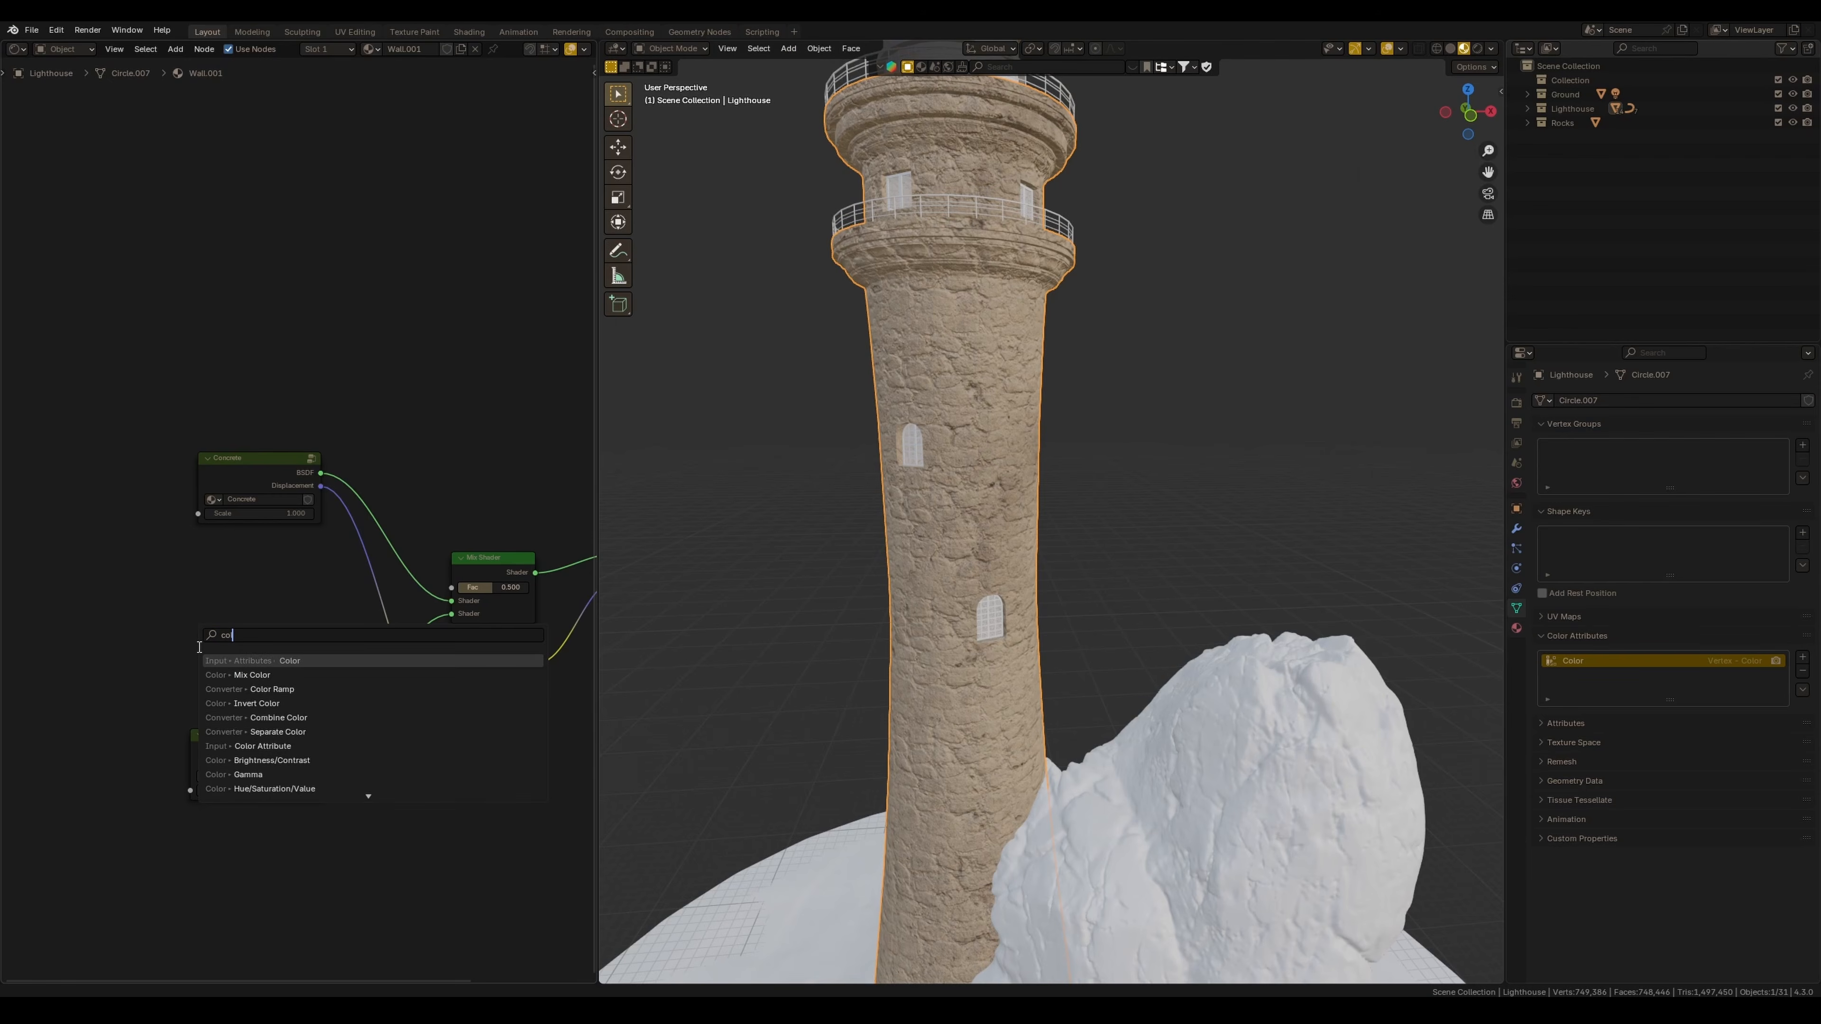
# Add a Color Attribute node and set it to the Color attribute.
pyautogui.press('Down')
pyautogui.press('Down')
pyautogui.press('Down')
pyautogui.press('Down')
pyautogui.press('Down')
pyautogui.press('Down')
pyautogui.press('Return')
pyautogui.click(64, 597)
pyautogui.click(114, 654)
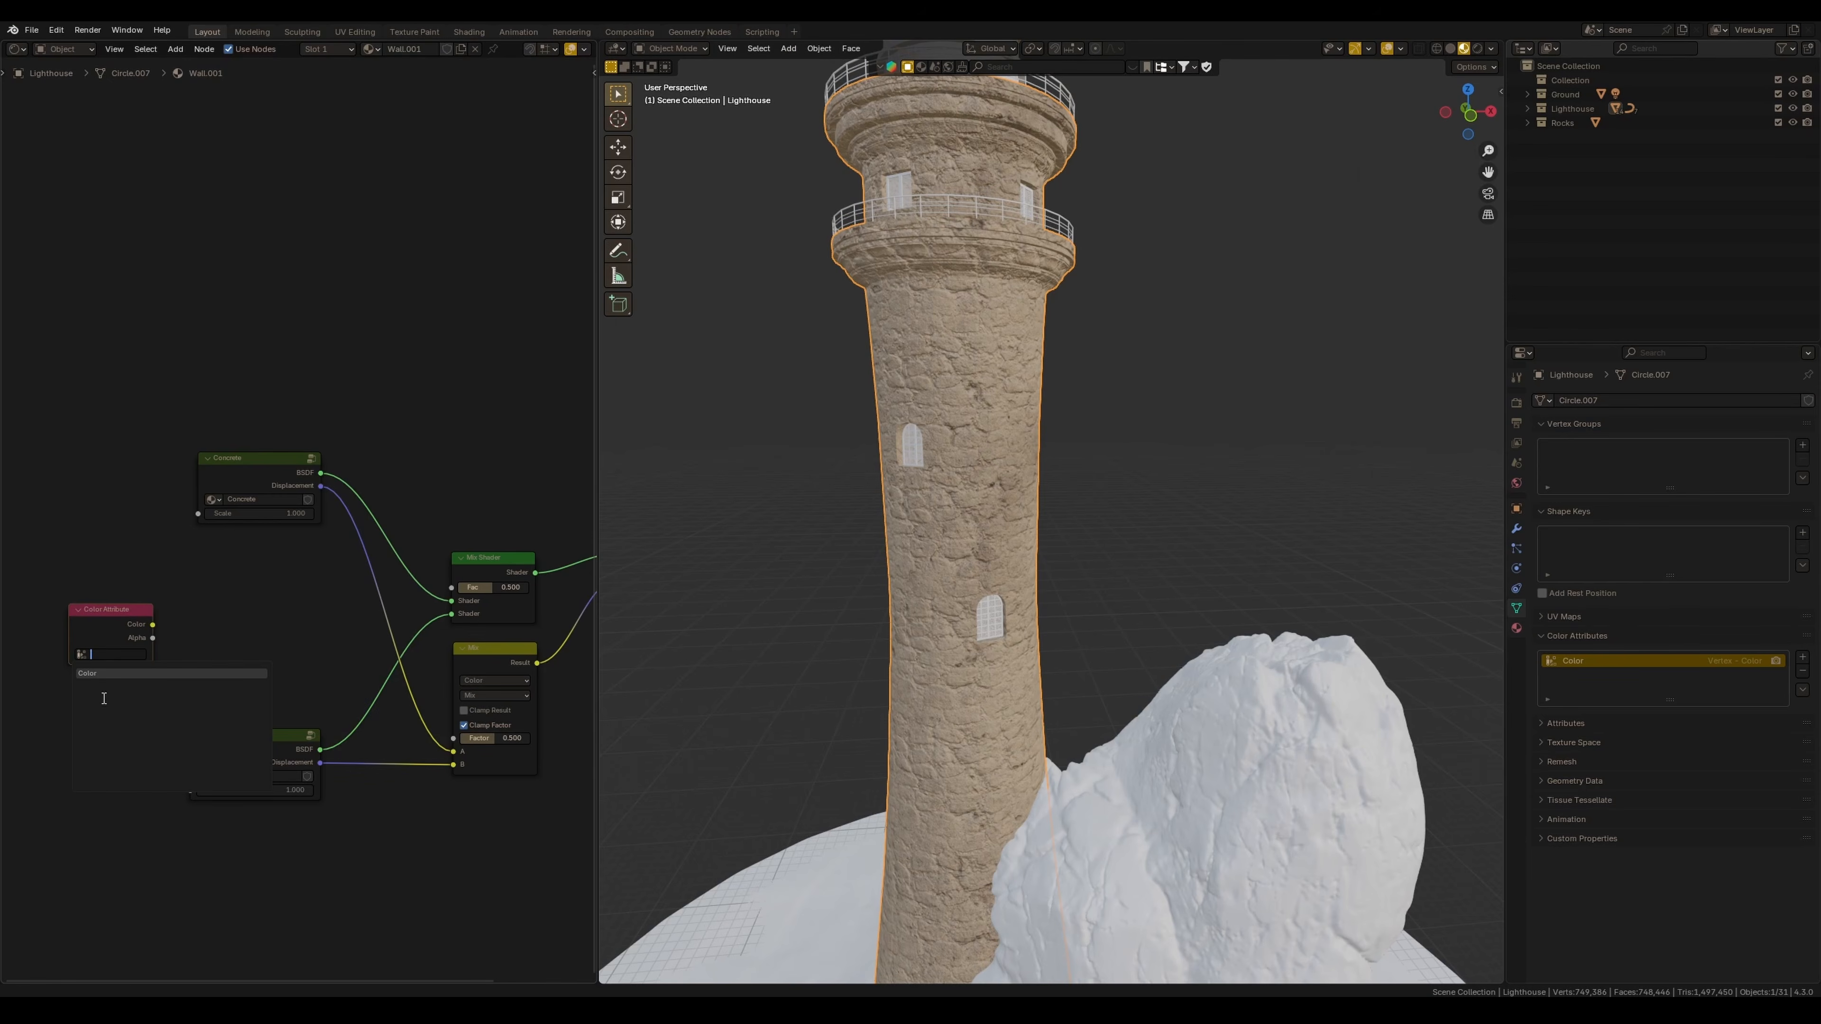
pyautogui.click(143, 672)
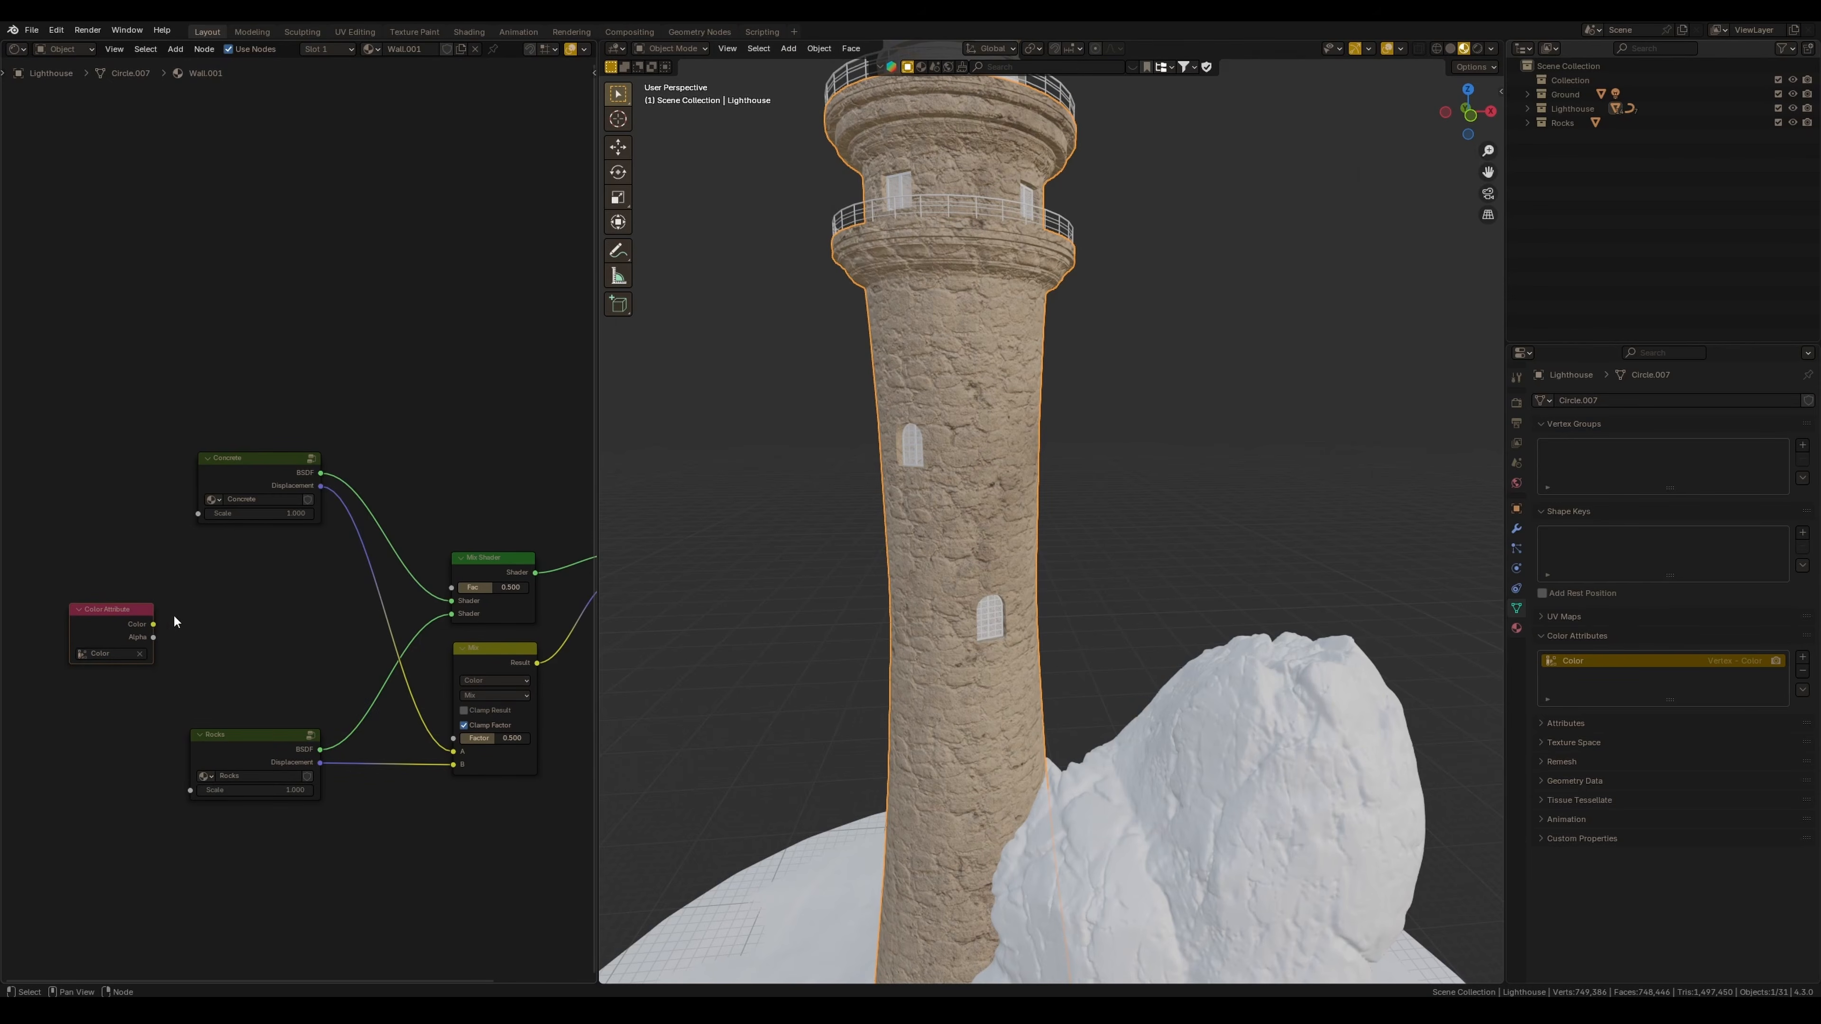
# Connect the Color Attribute's color to the Mix Shader factor and the Mix node's factor.
pyautogui.moveTo(428, 585); pyautogui.dragTo(451, 588)
pyautogui.keyDown('shift'); pyautogui.moveTo(277, 579); pyautogui.dragTo(262, 652, button='right'); pyautogui.keyUp('shift')
pyautogui.moveTo(276, 610); pyautogui.dragTo(452, 738)
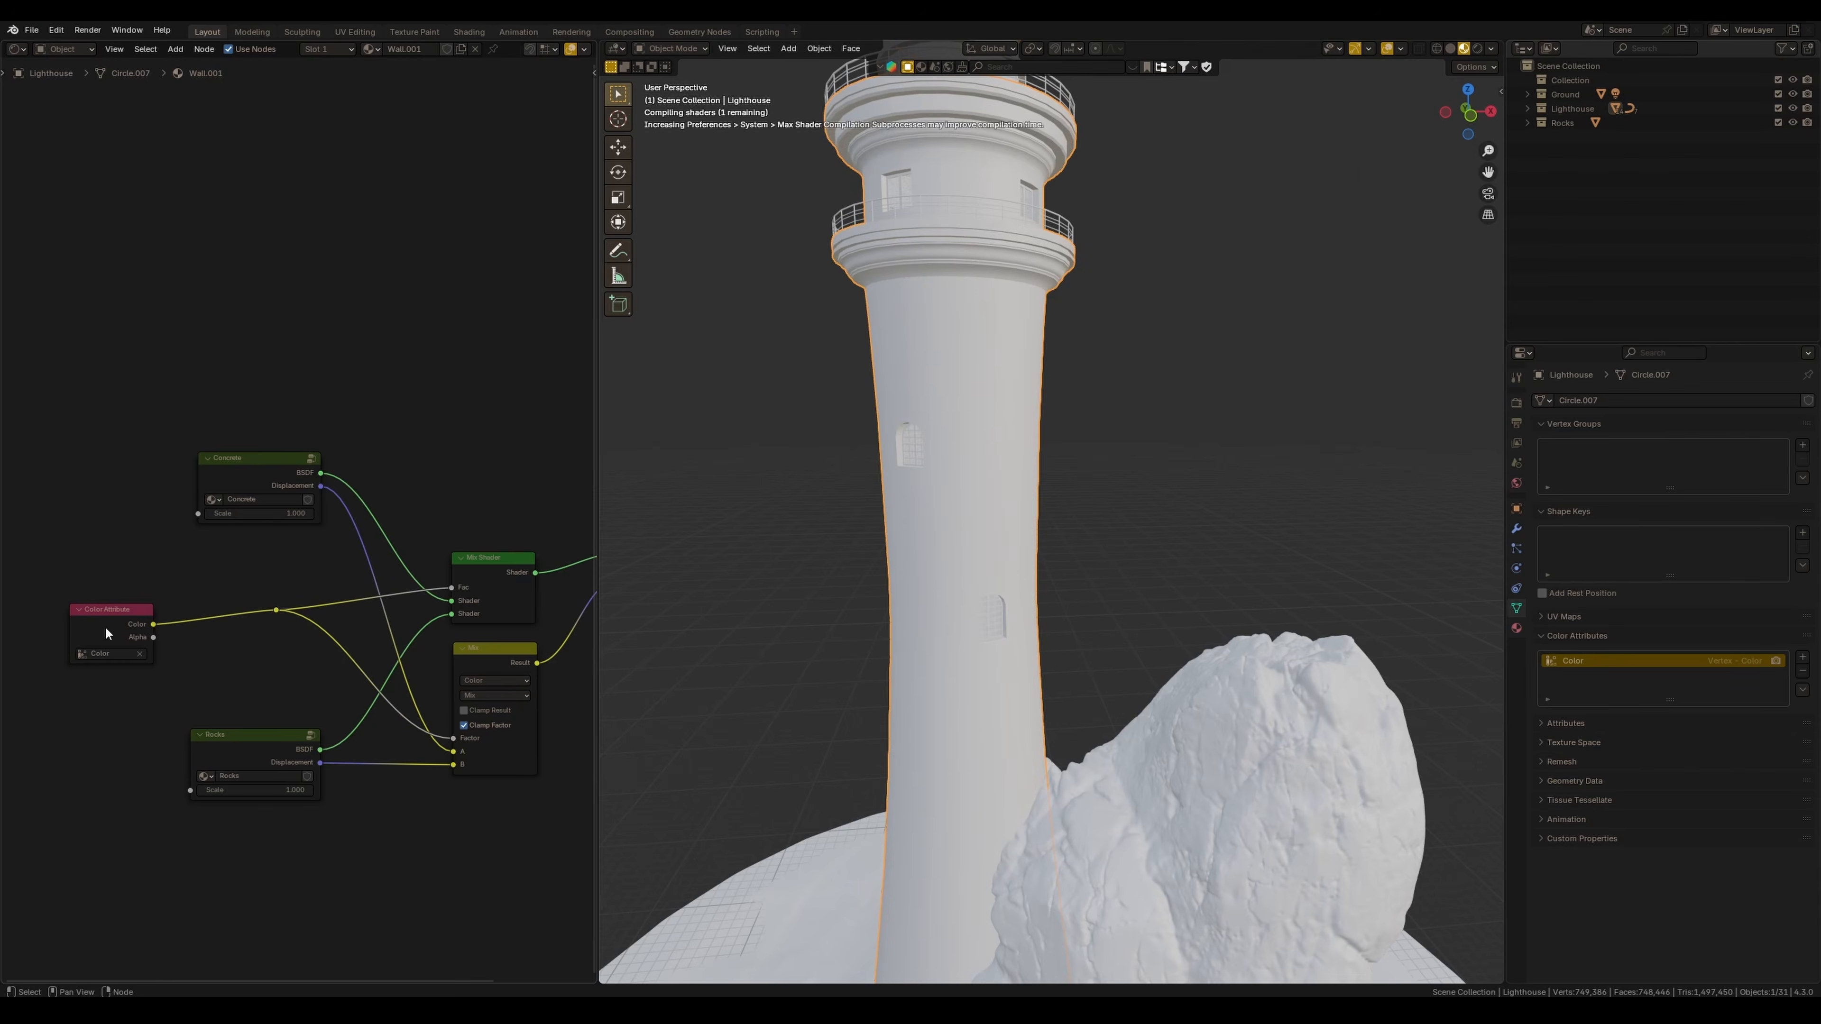
pyautogui.moveTo(105, 627); pyautogui.dragTo(97, 606)
# Switch to Vertex Paint and paint around the lighthouse's base where it meets the ground.
pyautogui.moveTo(1029, 547)
pyautogui.mouseDown(button='middle')
pyautogui.moveTo(1045, 565)
pyautogui.moveTo(1005, 532)
pyautogui.moveTo(1012, 545)
pyautogui.mouseUp(button='middle')
pyautogui.scroll(1, 1004, 532)
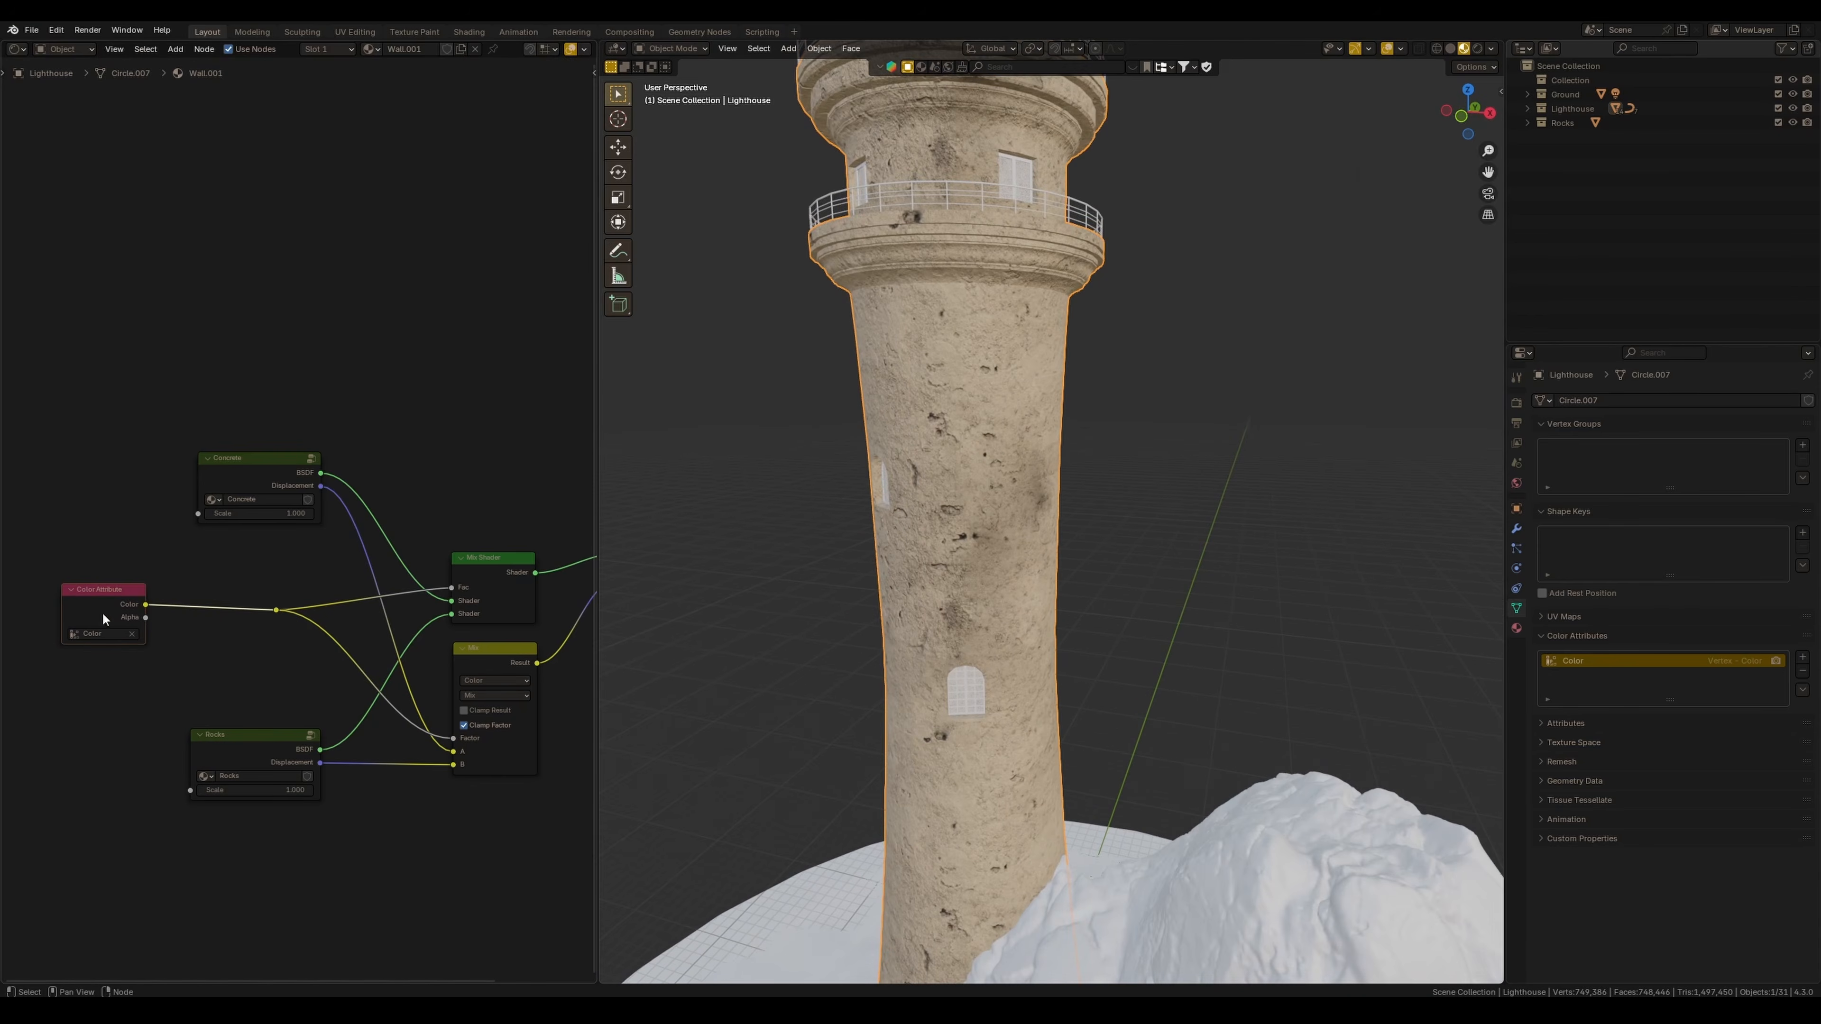
pyautogui.moveTo(103, 612); pyautogui.dragTo(108, 617)
pyautogui.moveTo(871, 483); pyautogui.dragTo(855, 498, button='middle')
pyautogui.moveTo(896, 502); pyautogui.dragTo(953, 502, button='middle')
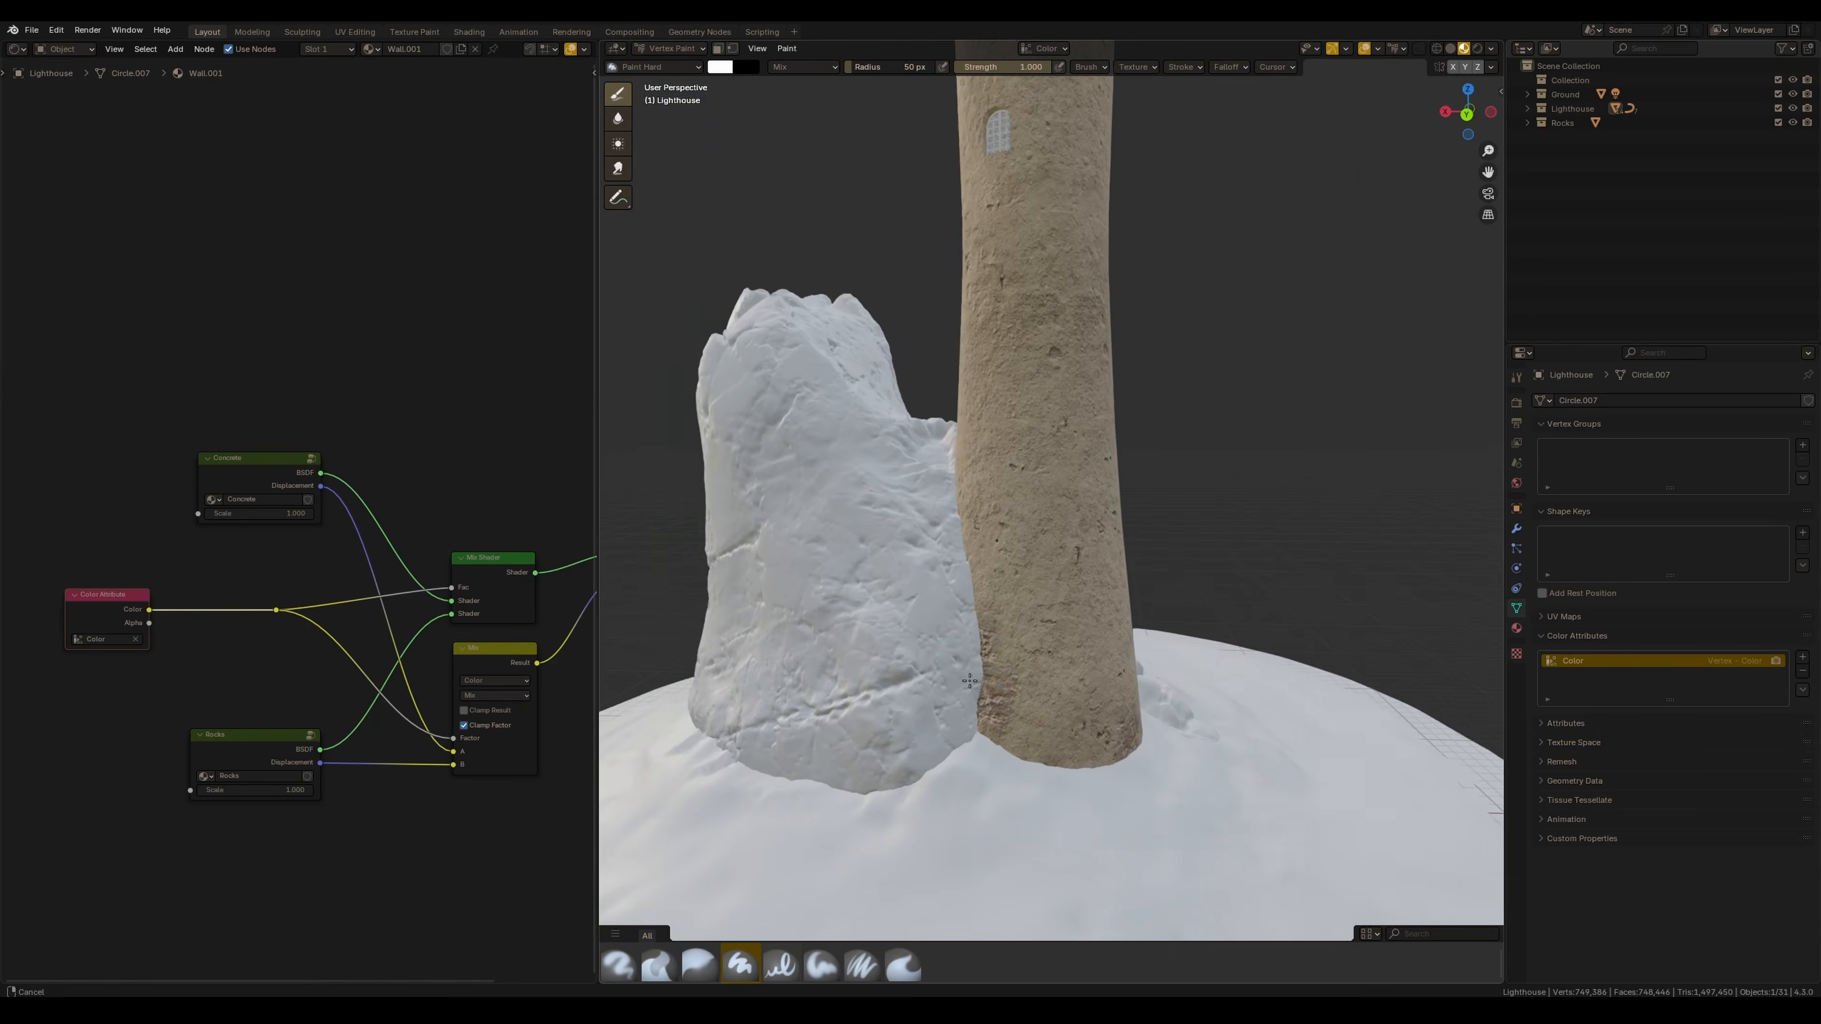
pyautogui.moveTo(957, 513)
pyautogui.mouseDown()
pyautogui.moveTo(974, 606)
pyautogui.moveTo(1075, 757)
pyautogui.mouseUp()
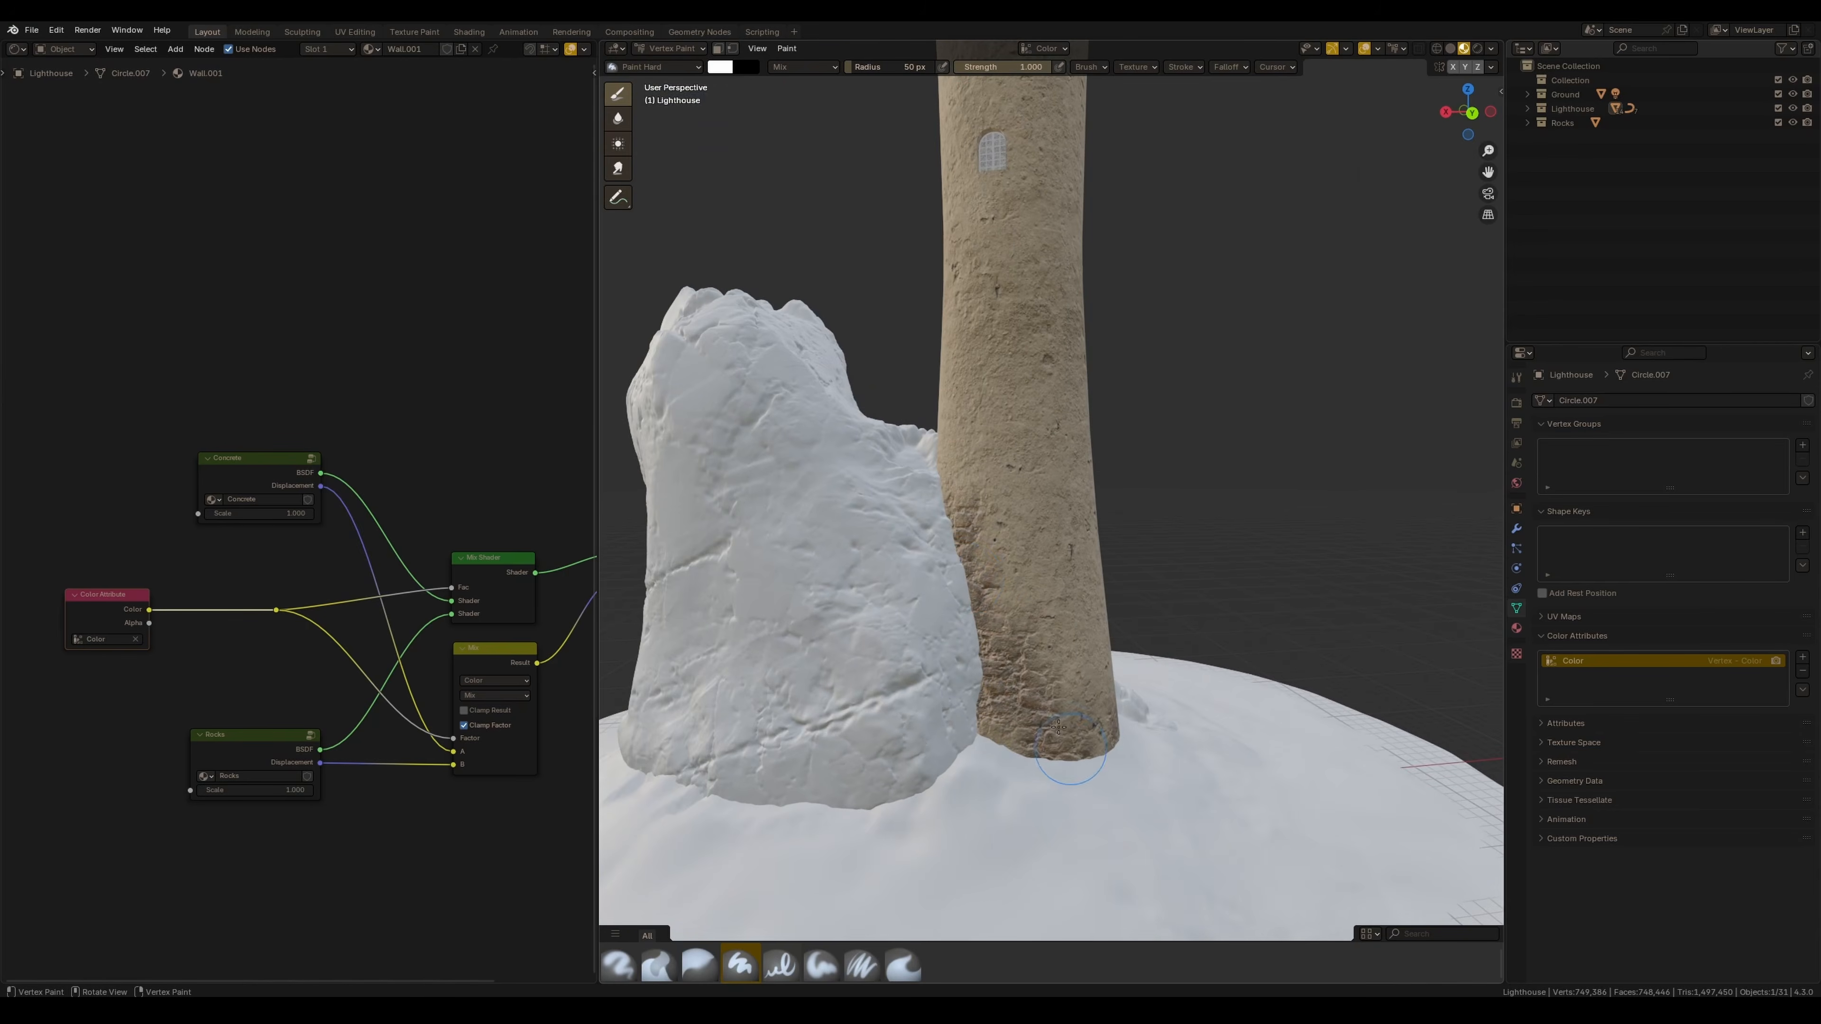
pyautogui.moveTo(993, 643)
pyautogui.mouseDown(button='middle')
pyautogui.moveTo(1048, 653)
pyautogui.moveTo(1026, 693)
pyautogui.mouseUp(button='middle')
pyautogui.moveTo(998, 738)
pyautogui.mouseDown()
pyautogui.moveTo(942, 680)
pyautogui.moveTo(965, 703)
pyautogui.mouseUp()
pyautogui.scroll(-2, 964, 702)
pyautogui.moveTo(965, 703)
pyautogui.mouseDown(button='middle')
pyautogui.moveTo(903, 656)
pyautogui.moveTo(879, 580)
pyautogui.mouseUp(button='middle')
# Darken the vertex paint brush colour and paint another stroke on the lighthouse base.
pyautogui.click(726, 72)
pyautogui.moveTo(839, 112); pyautogui.dragTo(839, 195)
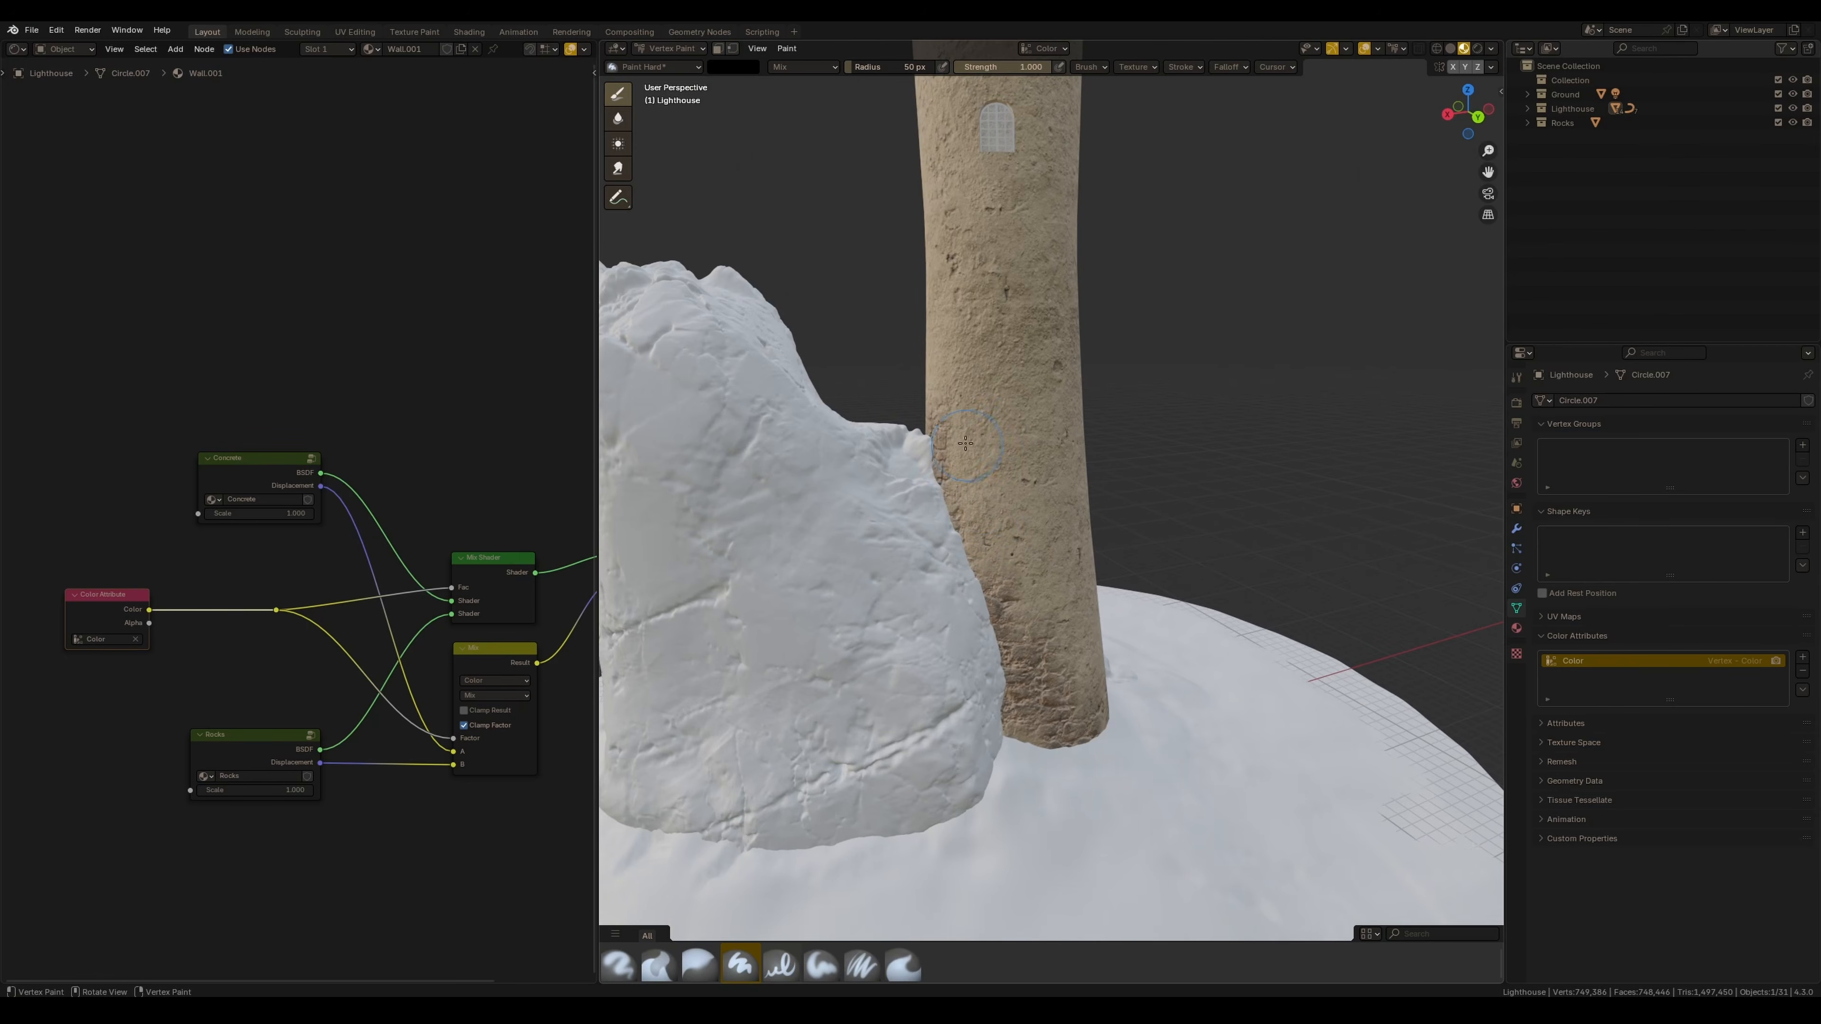
pyautogui.moveTo(1039, 656); pyautogui.dragTo(1118, 552, button='middle')
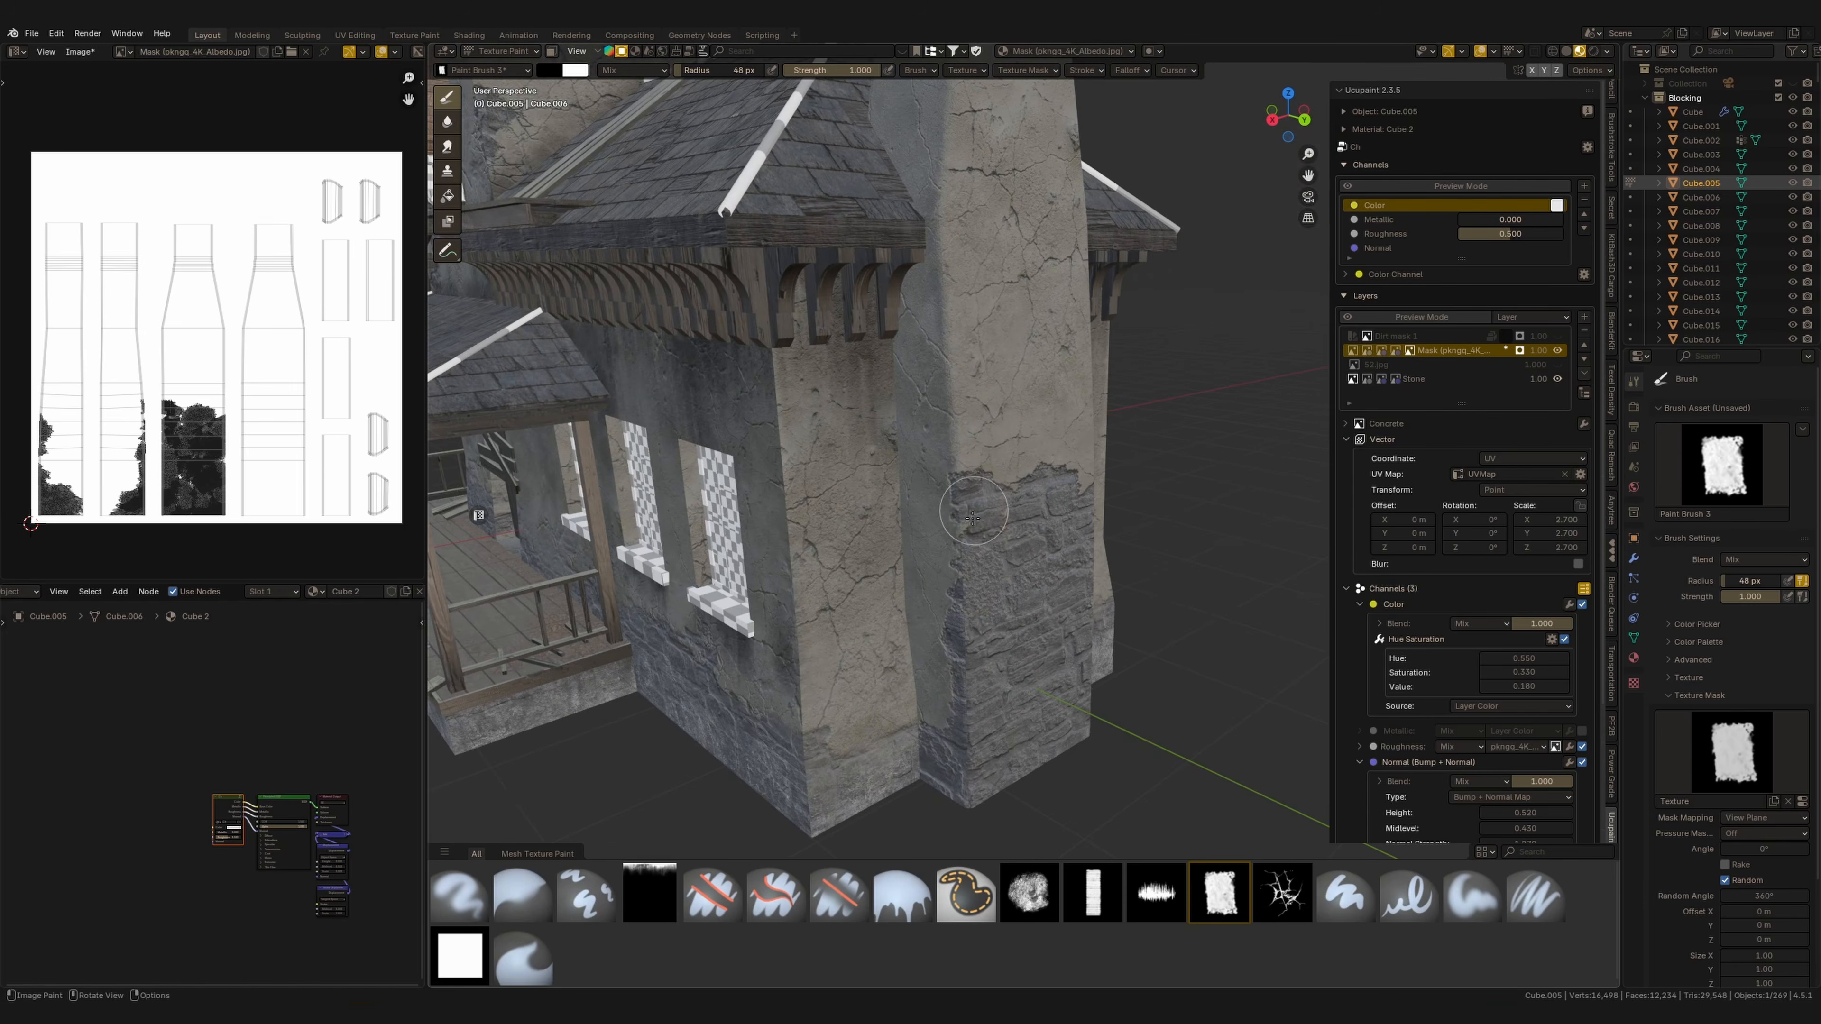
# Continue painting the stone mask across the chimney's middle and upper sections.
pyautogui.moveTo(972, 518); pyautogui.dragTo(1052, 508, button='middle')
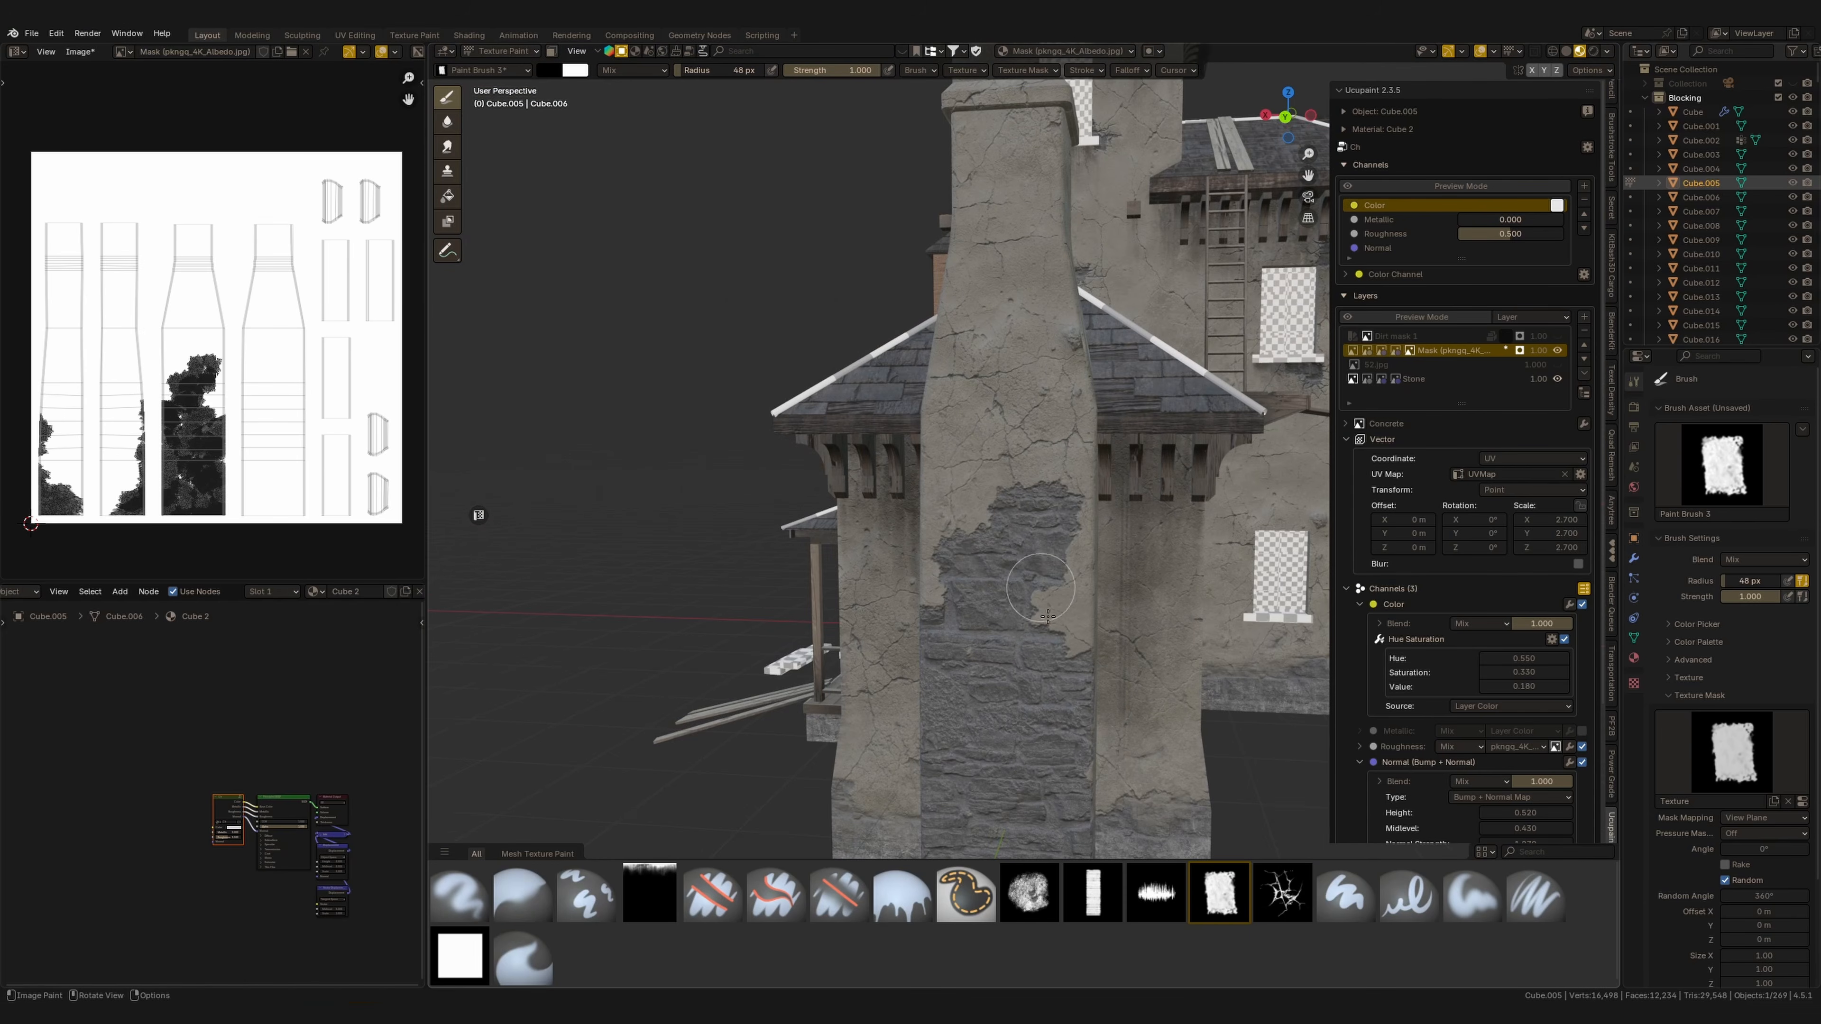
pyautogui.moveTo(985, 641); pyautogui.dragTo(936, 667, button='middle')
pyautogui.scroll(2, 1004, 574)
pyautogui.moveTo(1076, 475); pyautogui.dragTo(1049, 488, button='middle')
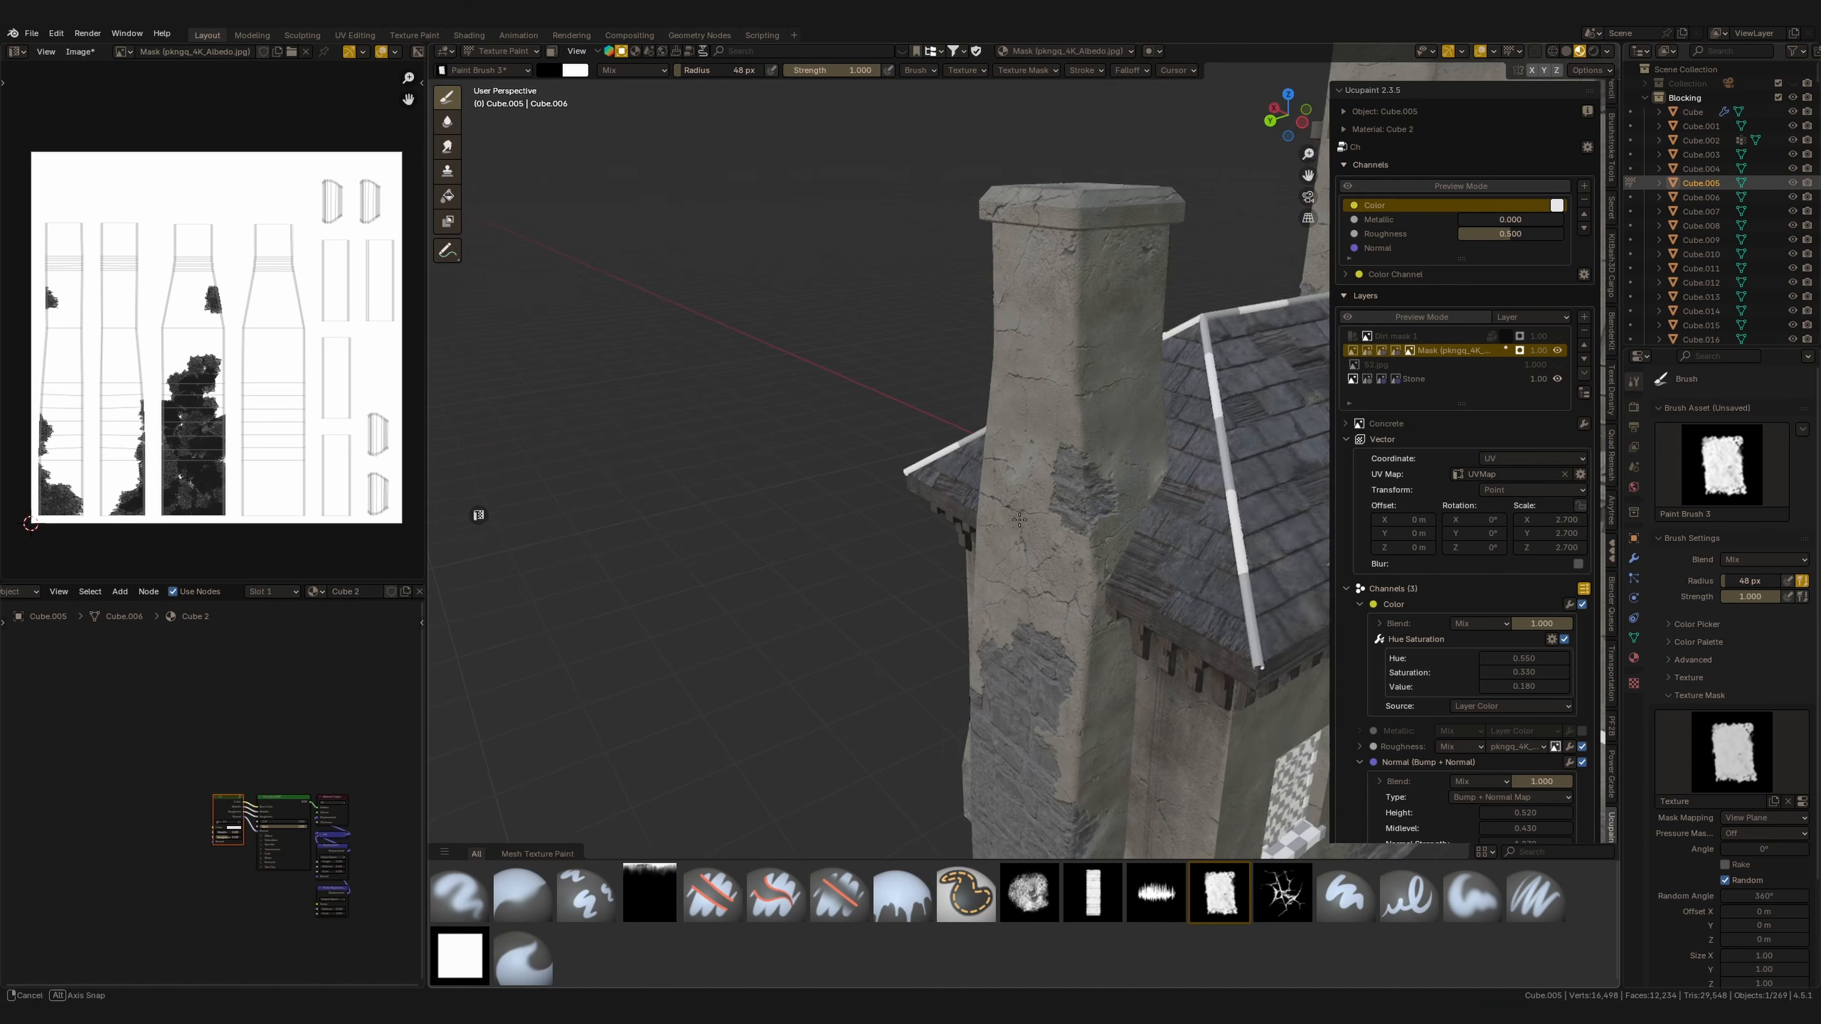
pyautogui.moveTo(1081, 485); pyautogui.dragTo(1110, 553)
pyautogui.moveTo(1123, 504)
pyautogui.mouseDown(button='middle')
pyautogui.moveTo(1076, 577)
pyautogui.moveTo(1019, 510)
pyautogui.mouseUp(button='middle')
pyautogui.click(1075, 578)
pyautogui.click(1018, 511)
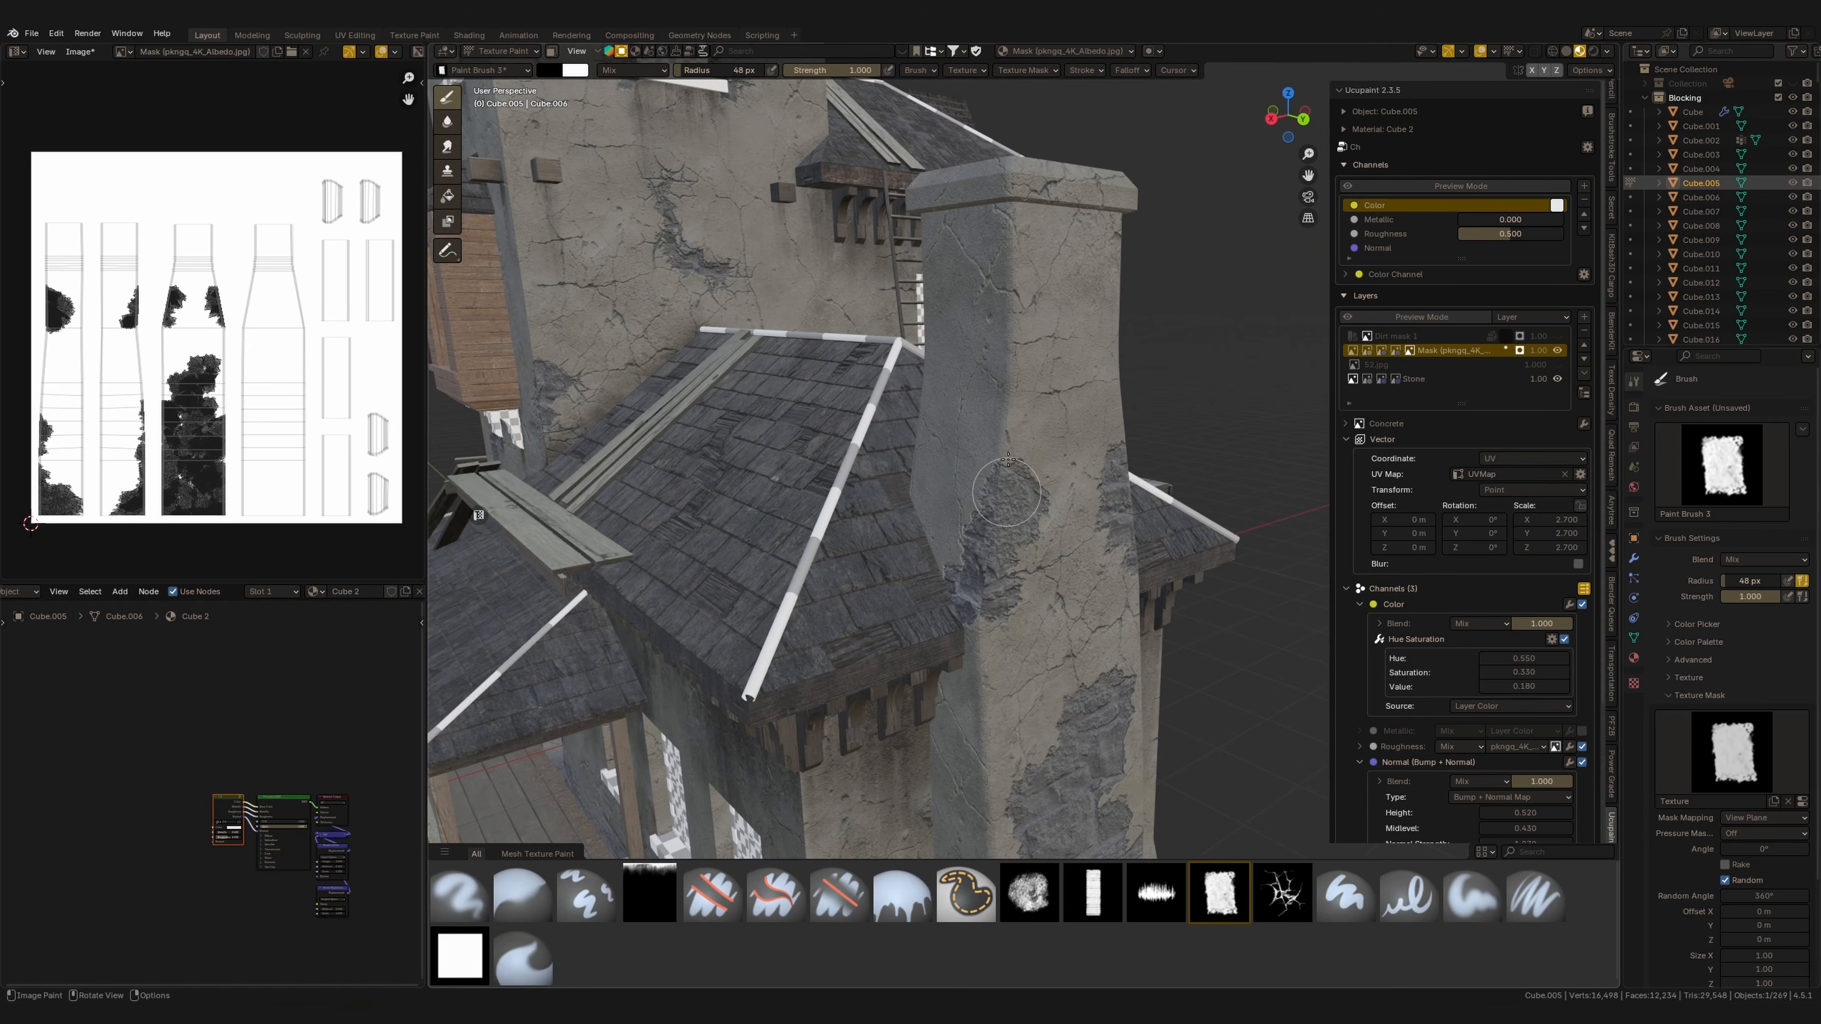
pyautogui.moveTo(1072, 524); pyautogui.dragTo(1090, 534)
pyautogui.moveTo(964, 585); pyautogui.dragTo(1021, 560, button='middle')
pyautogui.moveTo(1014, 563); pyautogui.dragTo(964, 538)
pyautogui.moveTo(1057, 516)
pyautogui.mouseDown(button='middle')
pyautogui.moveTo(973, 532)
pyautogui.moveTo(975, 603)
pyautogui.mouseUp(button='middle')
pyautogui.click(975, 603)
pyautogui.moveTo(950, 671); pyautogui.dragTo(1024, 559, button='middle')
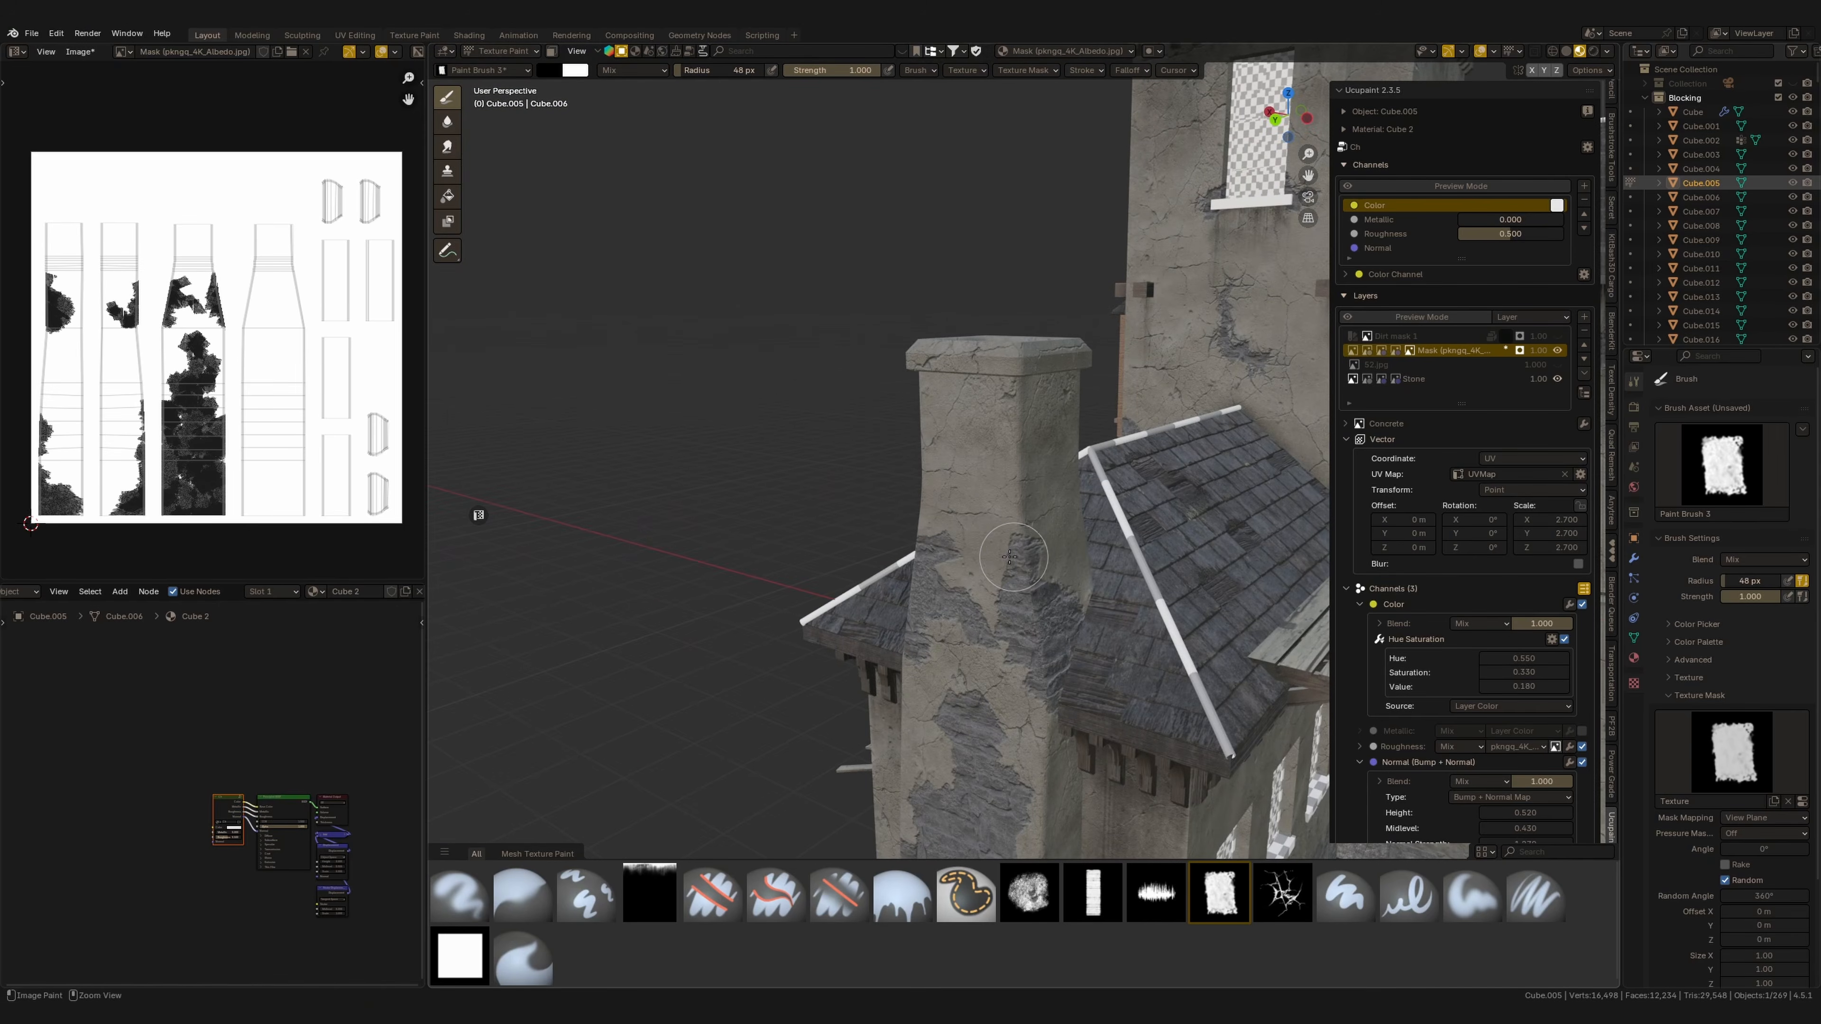
# Reduce the brush radius to 31 px and paint smaller stone patches on the chimney.
pyautogui.press('f')
pyautogui.click(1024, 554)
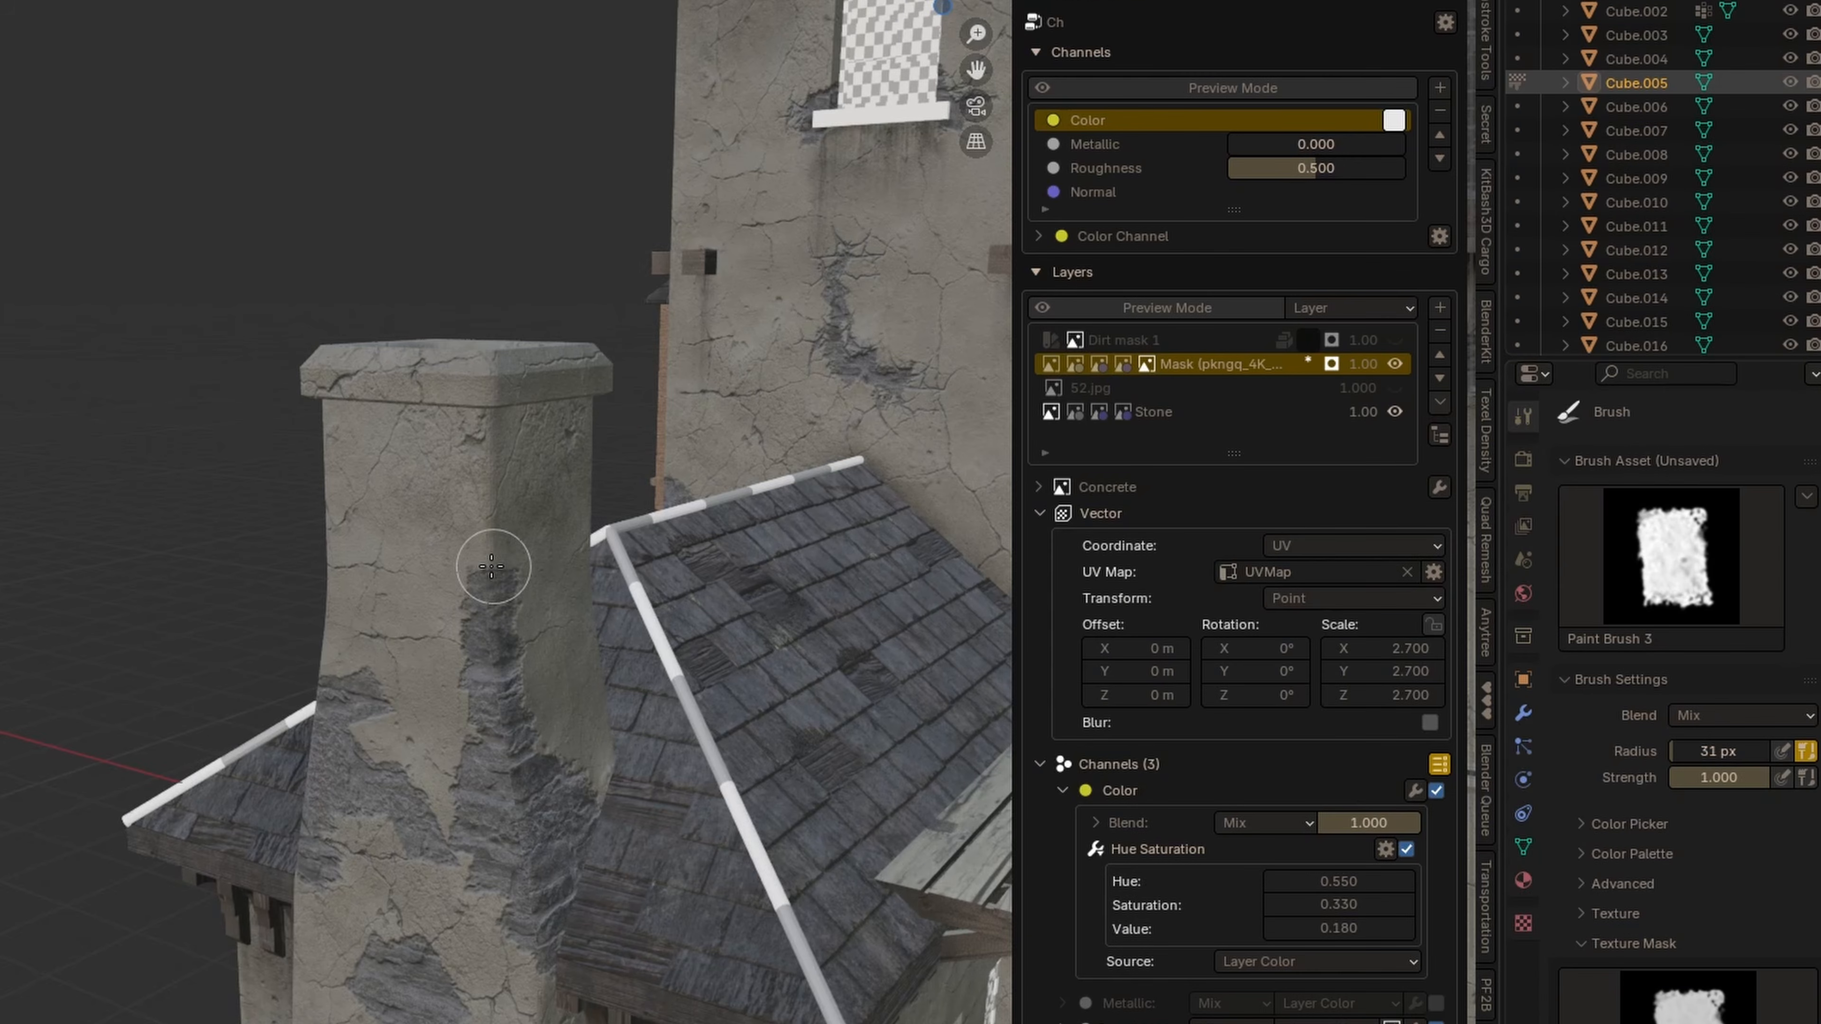
pyautogui.moveTo(496, 671)
pyautogui.mouseDown()
pyautogui.moveTo(451, 639)
pyautogui.moveTo(496, 561)
pyautogui.moveTo(536, 691)
pyautogui.mouseUp()
pyautogui.moveTo(537, 691); pyautogui.dragTo(468, 784, button='middle')
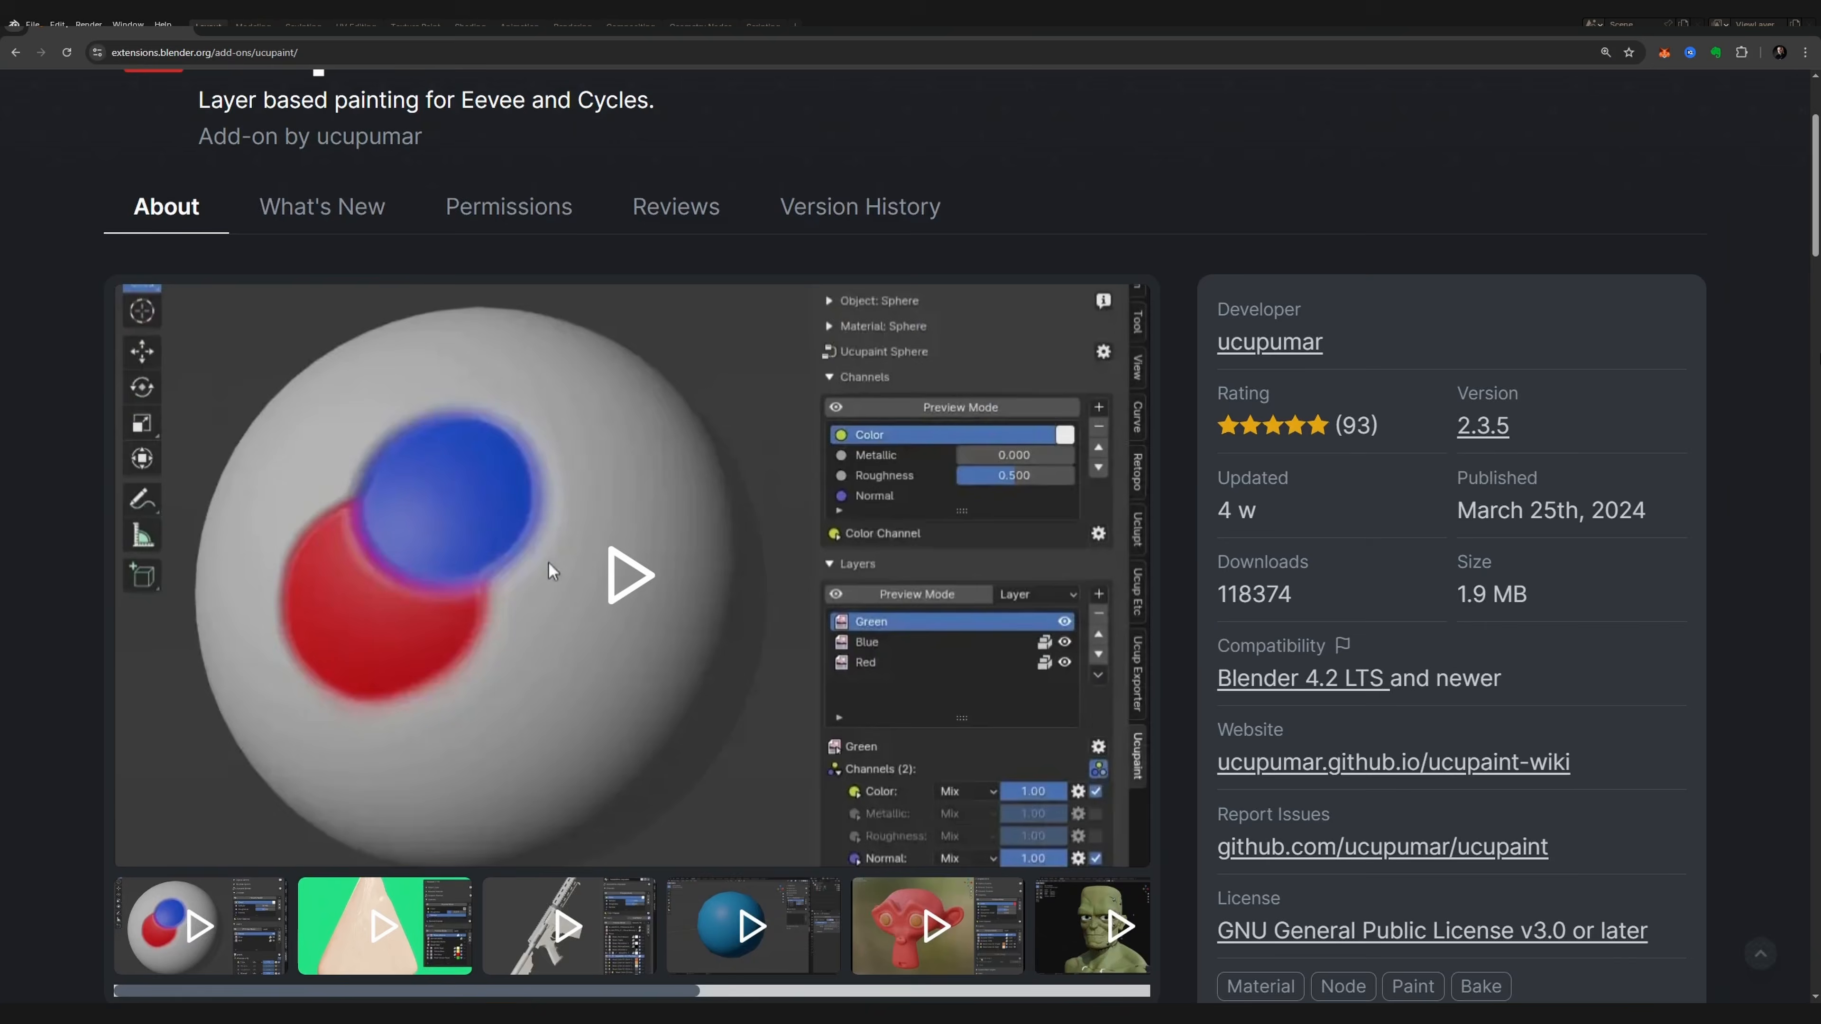
# Switch to the browser and scroll through the Ucupaint add-on page, choosing Get Add-on.
pyautogui.scroll(-10, 548, 500)
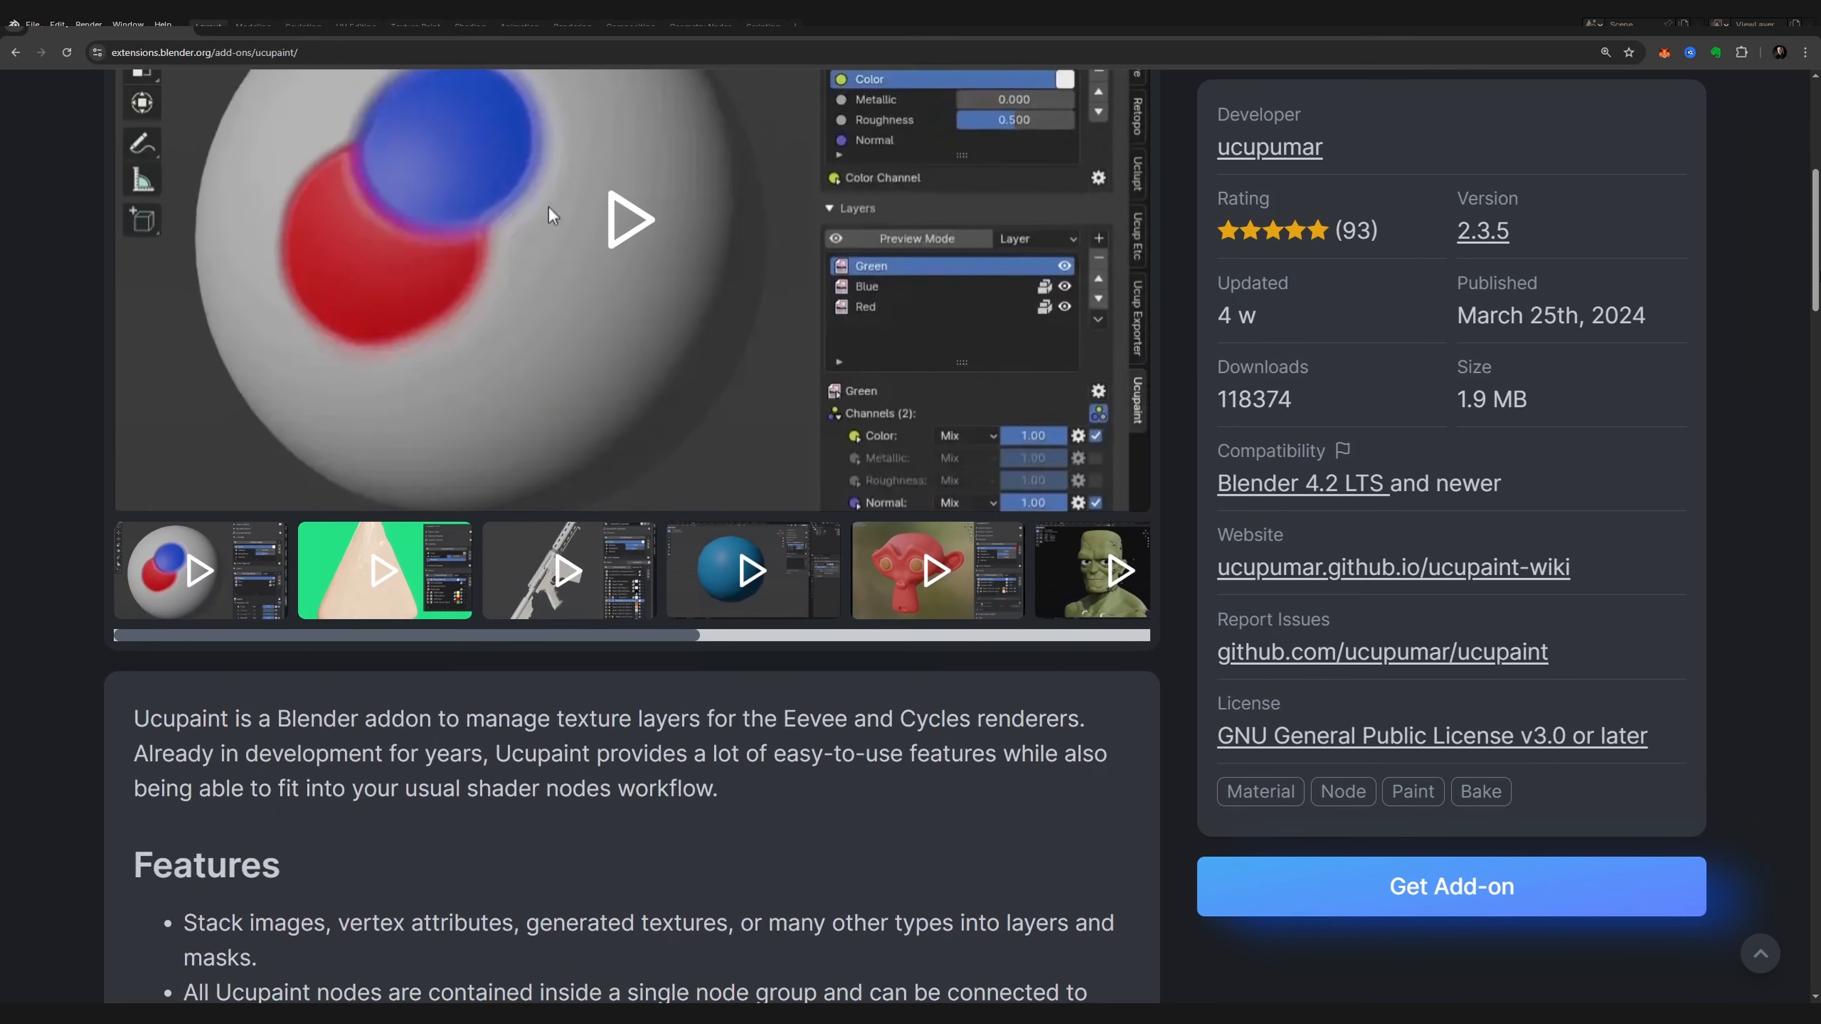
pyautogui.scroll(-11, 631, 535)
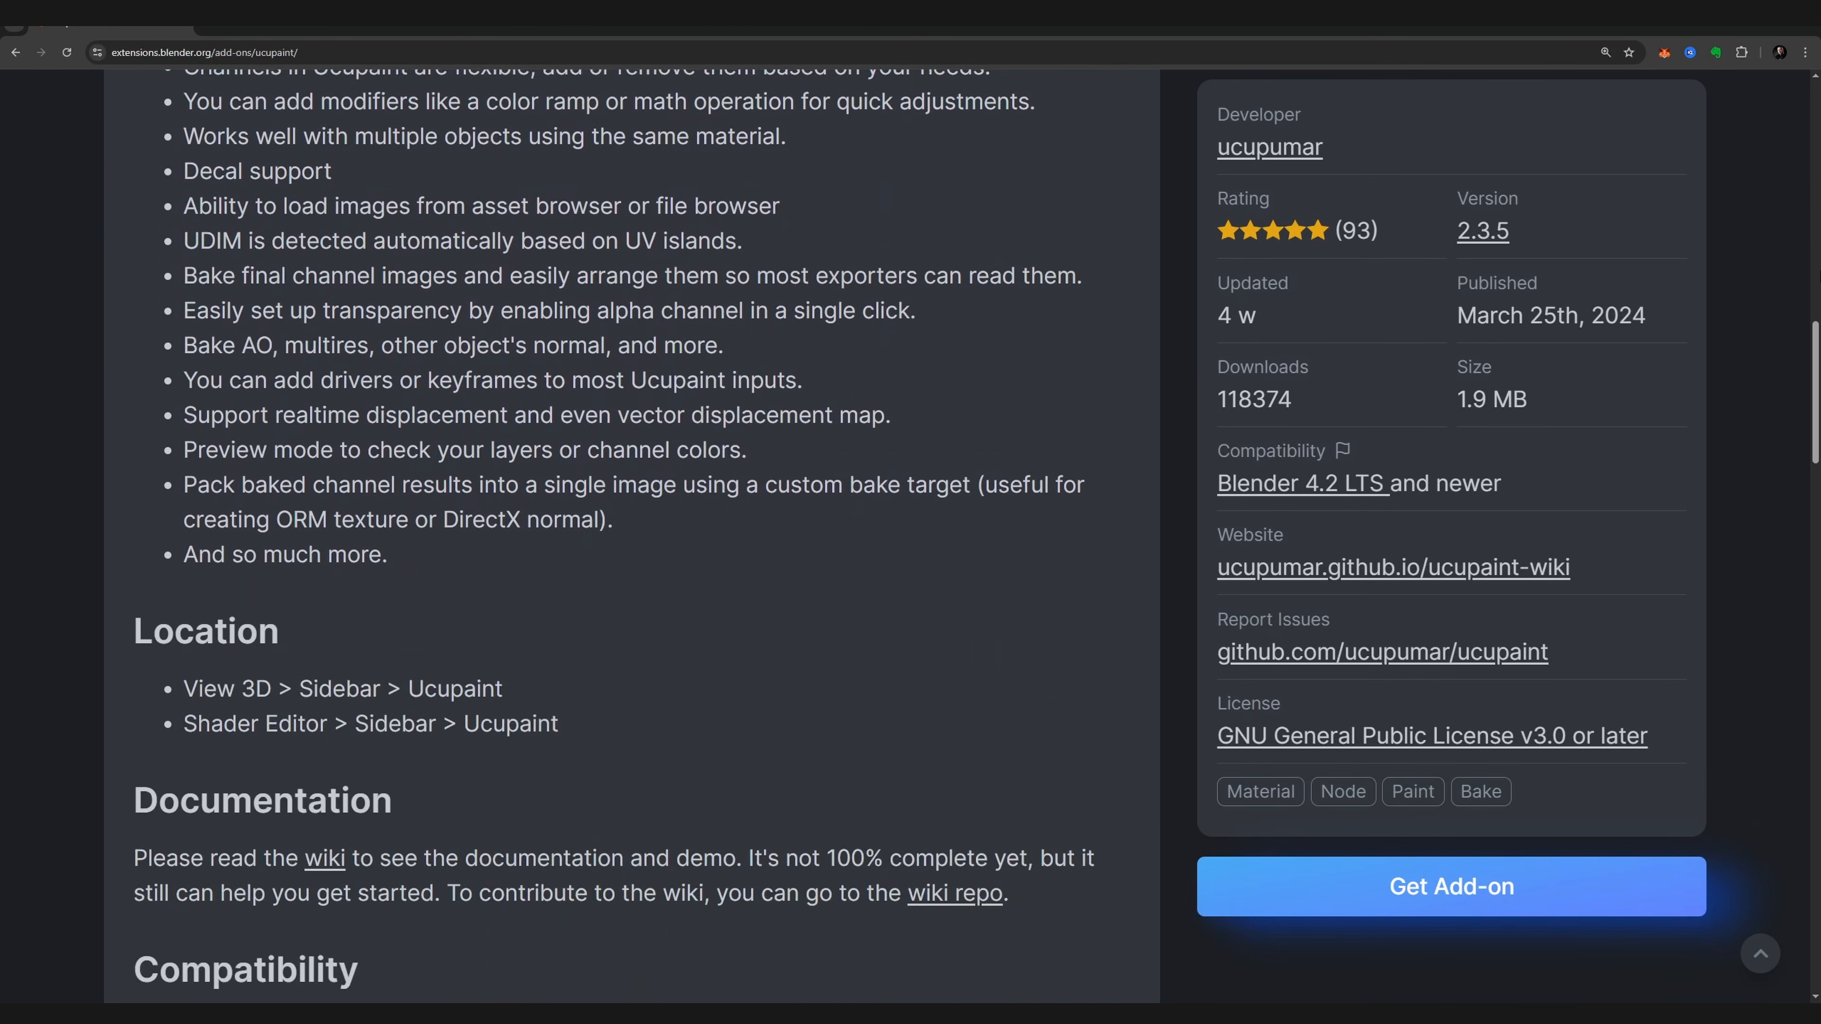
pyautogui.scroll(-3, 632, 503)
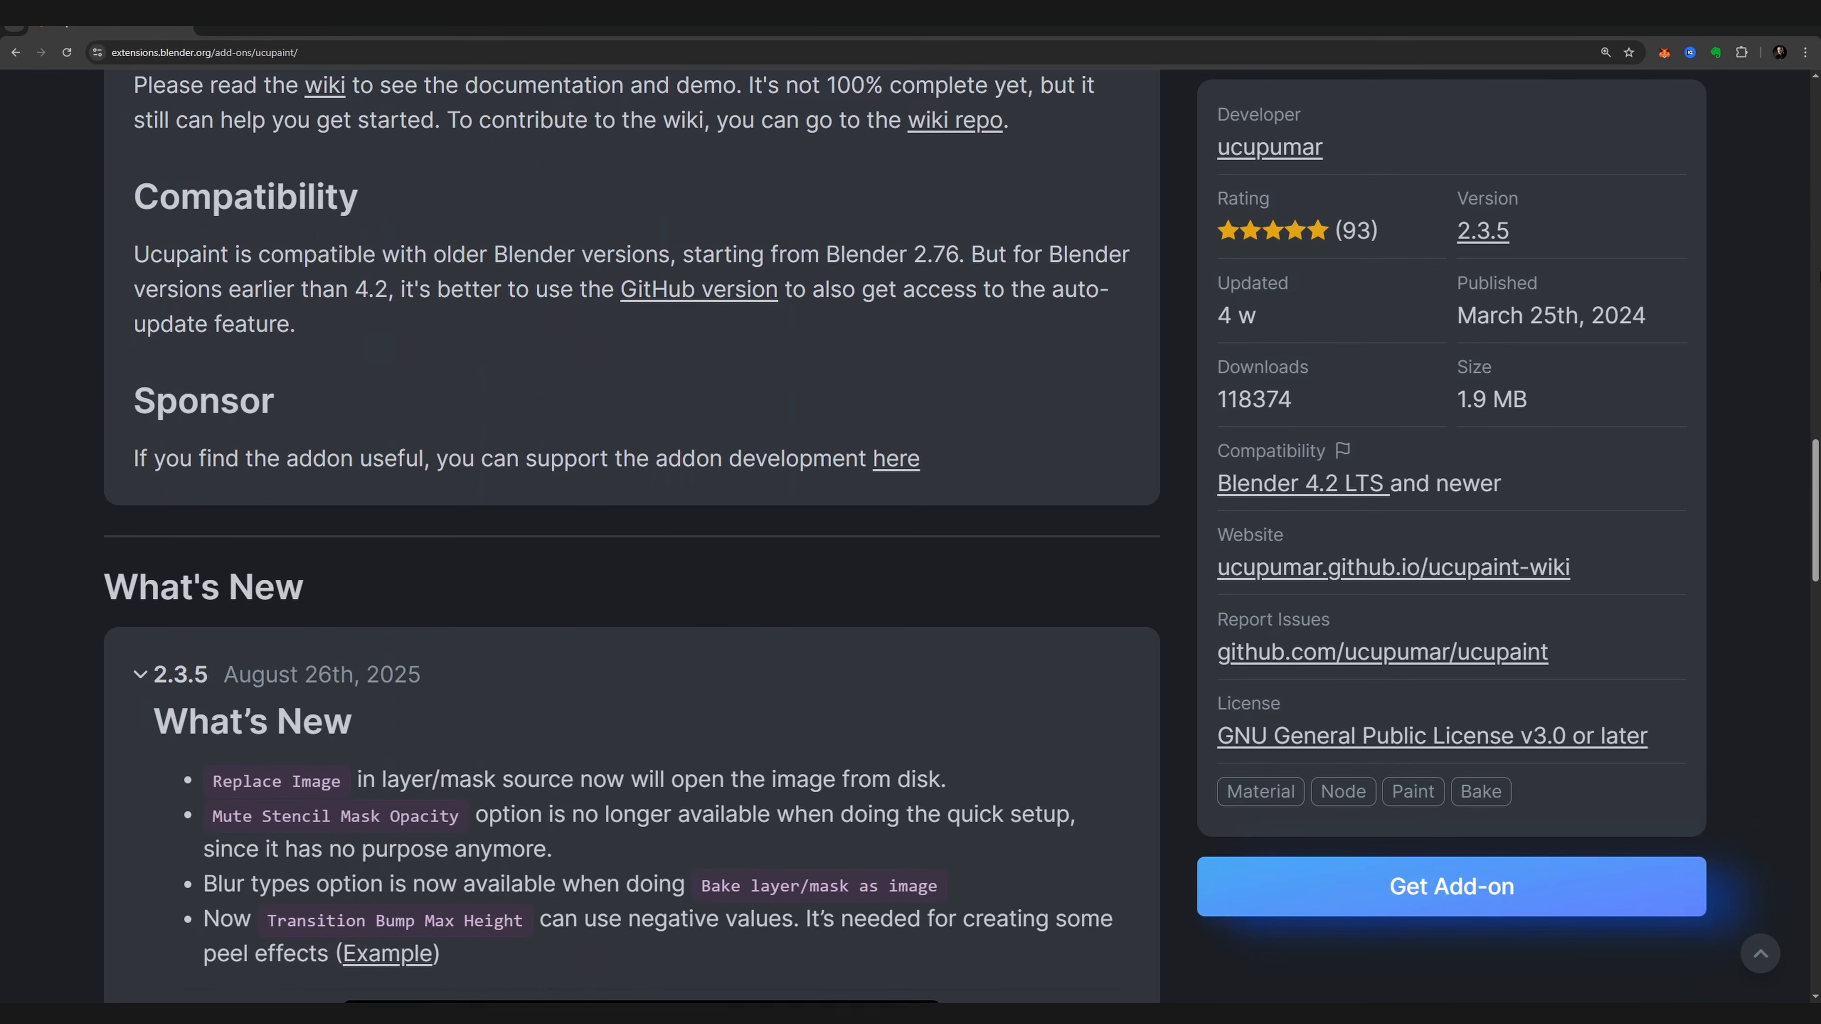
pyautogui.click(1437, 897)
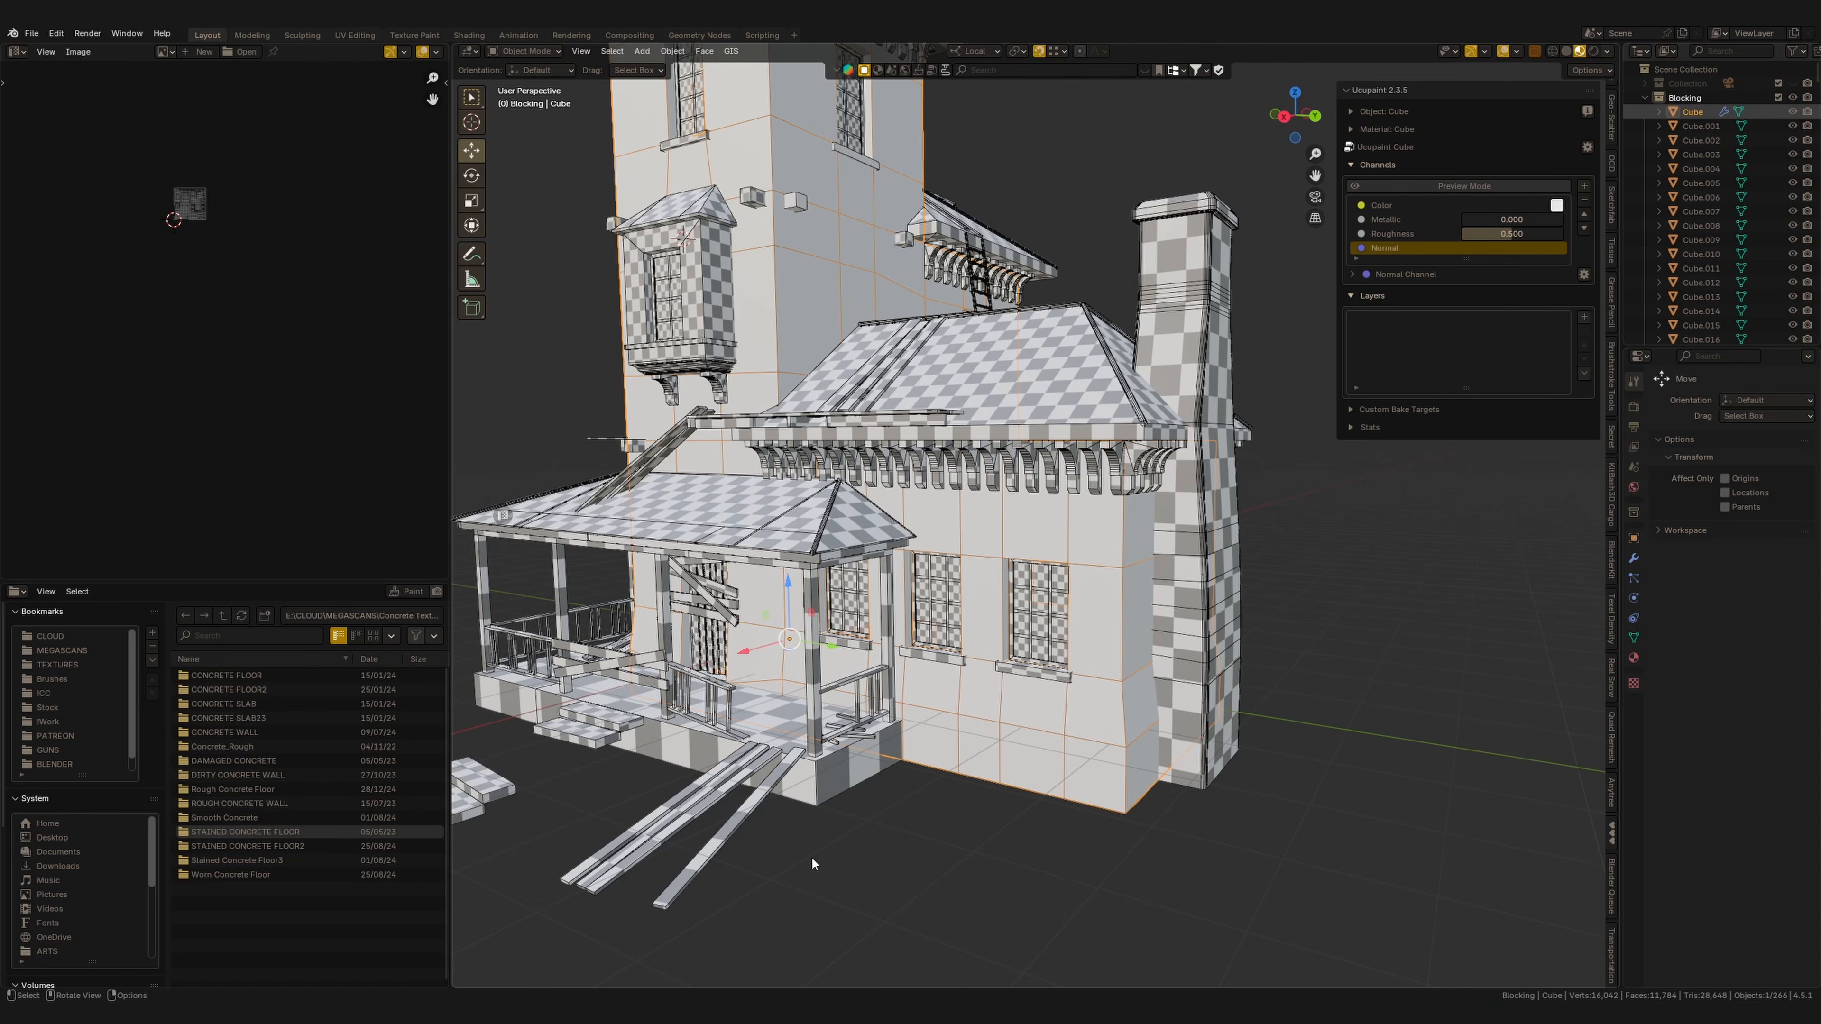
# Add a new layer that opens all Castle Wall images from the Megascans Stone folder as a single layer.
pyautogui.click(1583, 317)
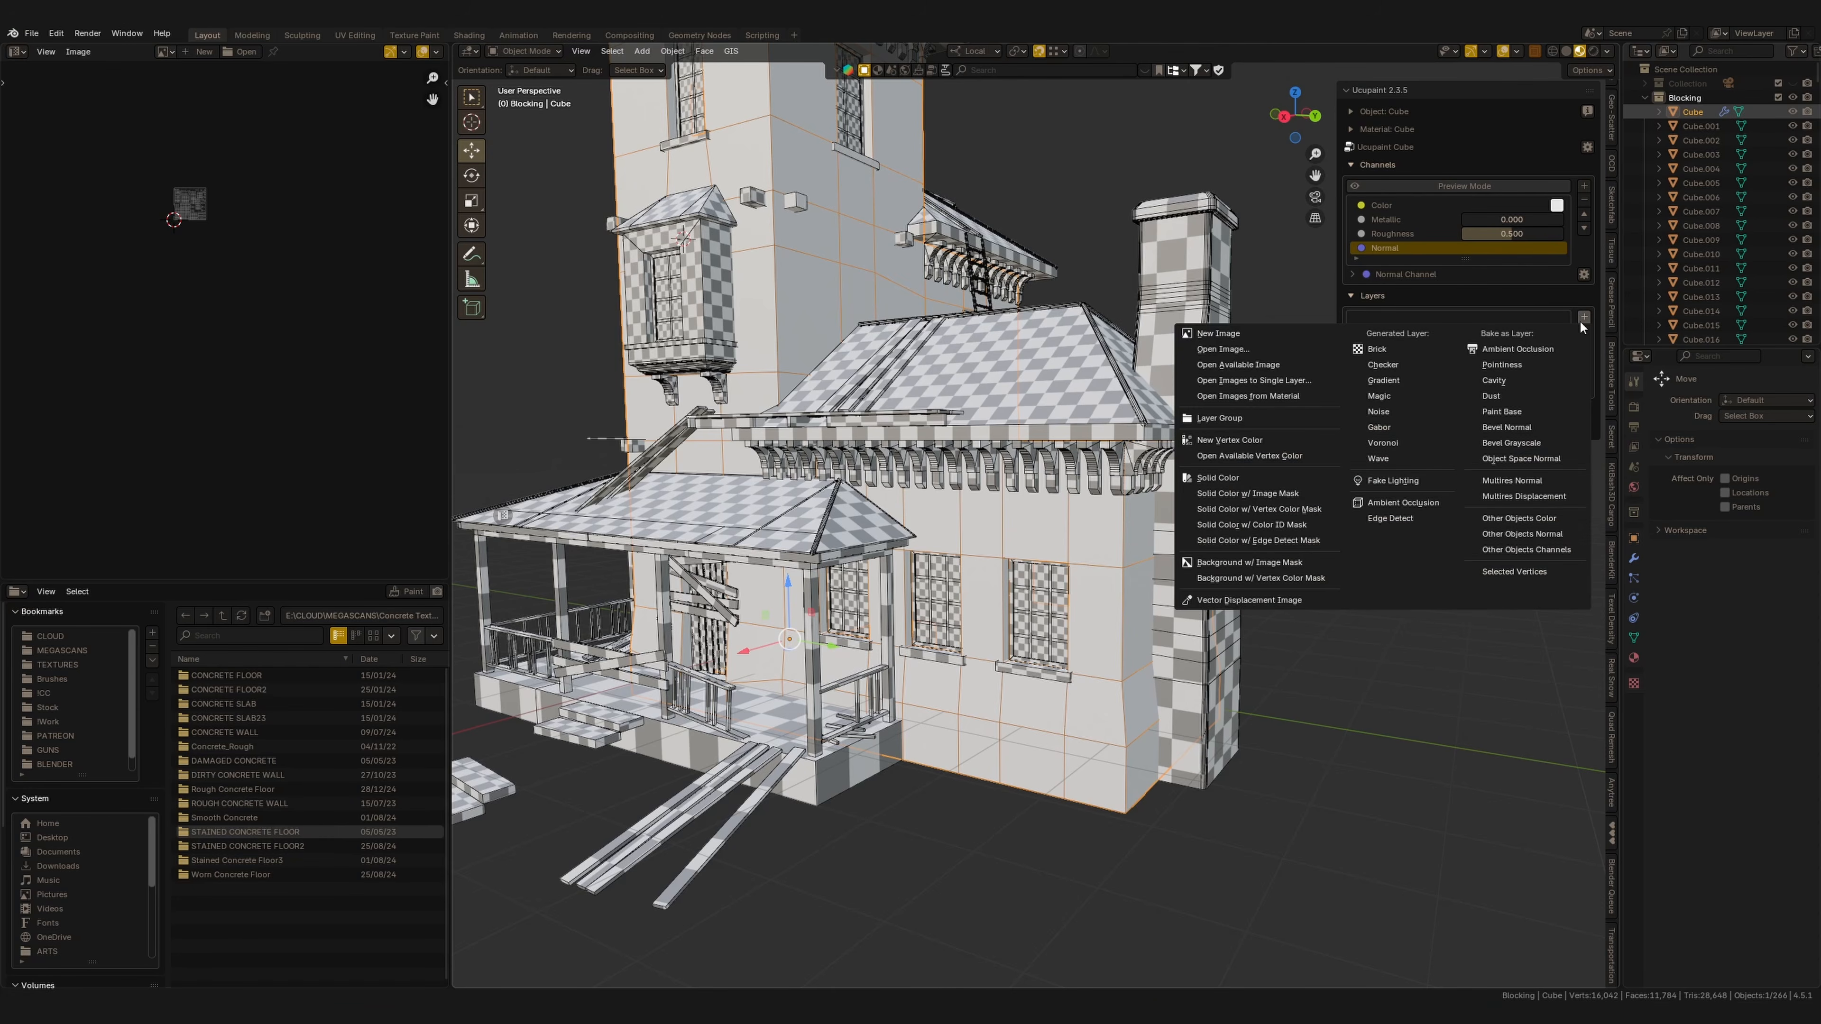
pyautogui.click(1574, 317)
pyautogui.click(1584, 320)
pyautogui.click(1273, 382)
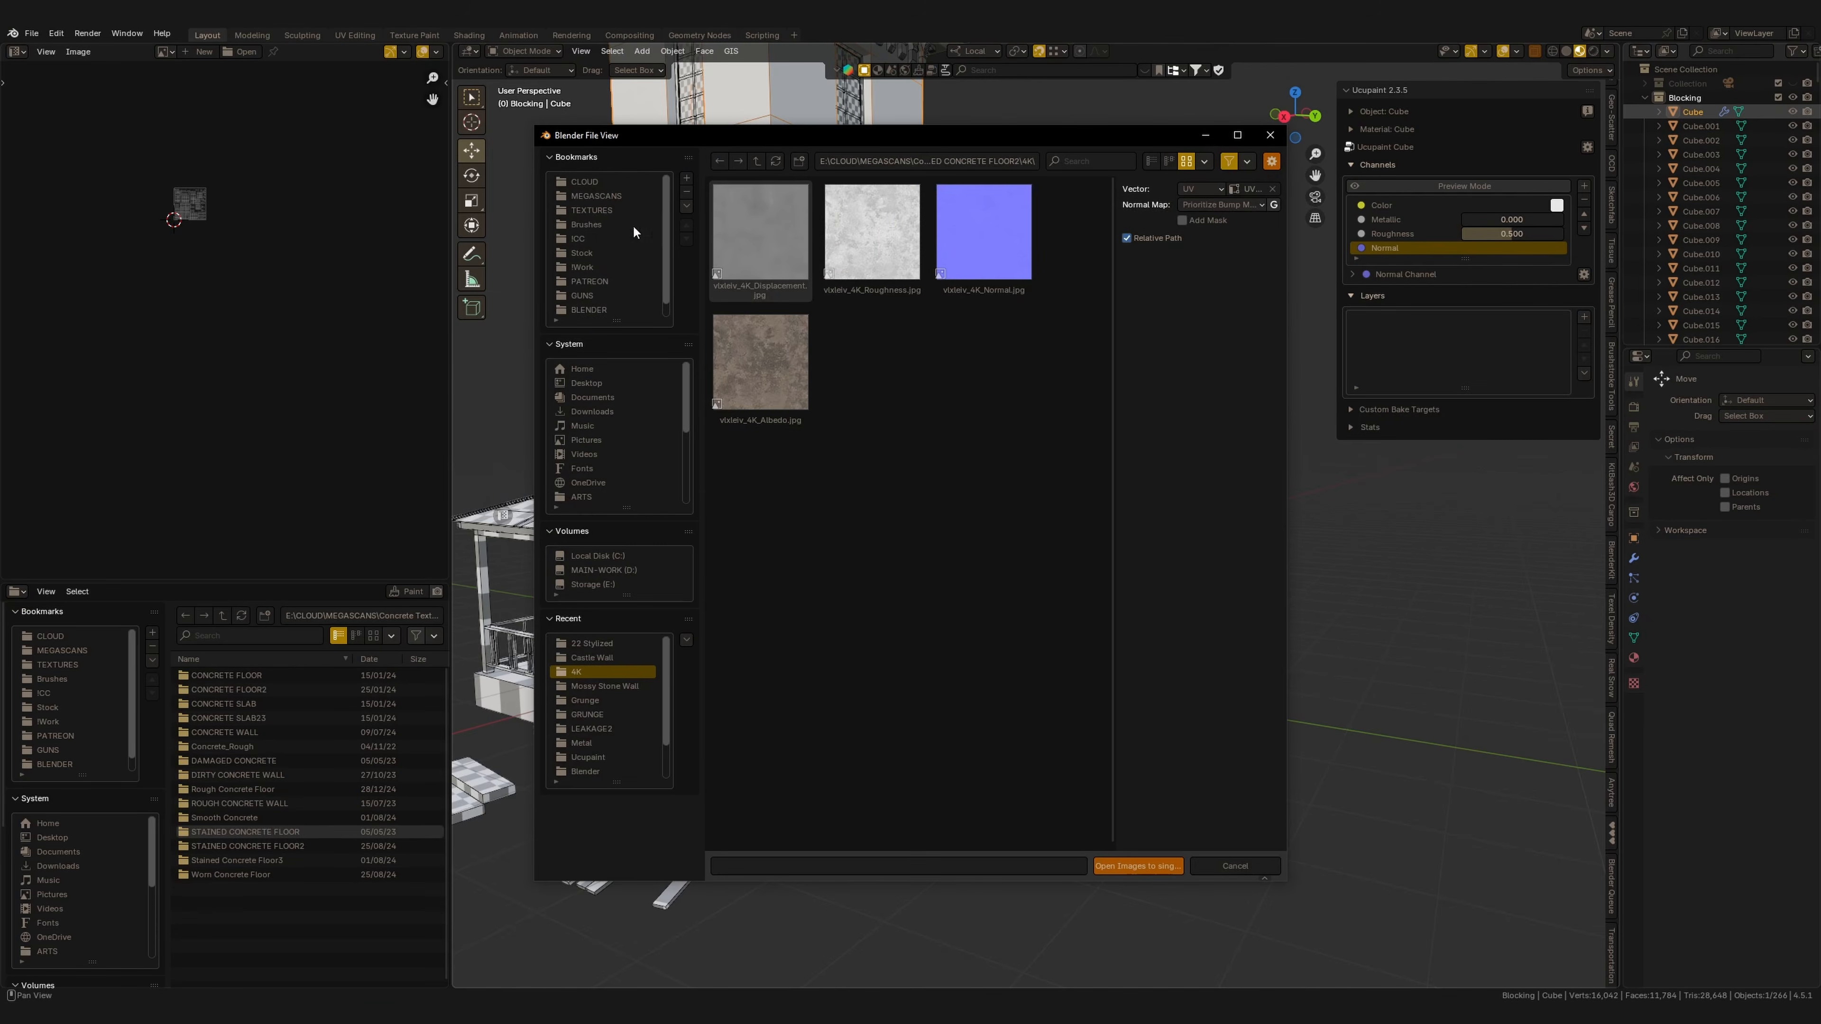
pyautogui.click(602, 196)
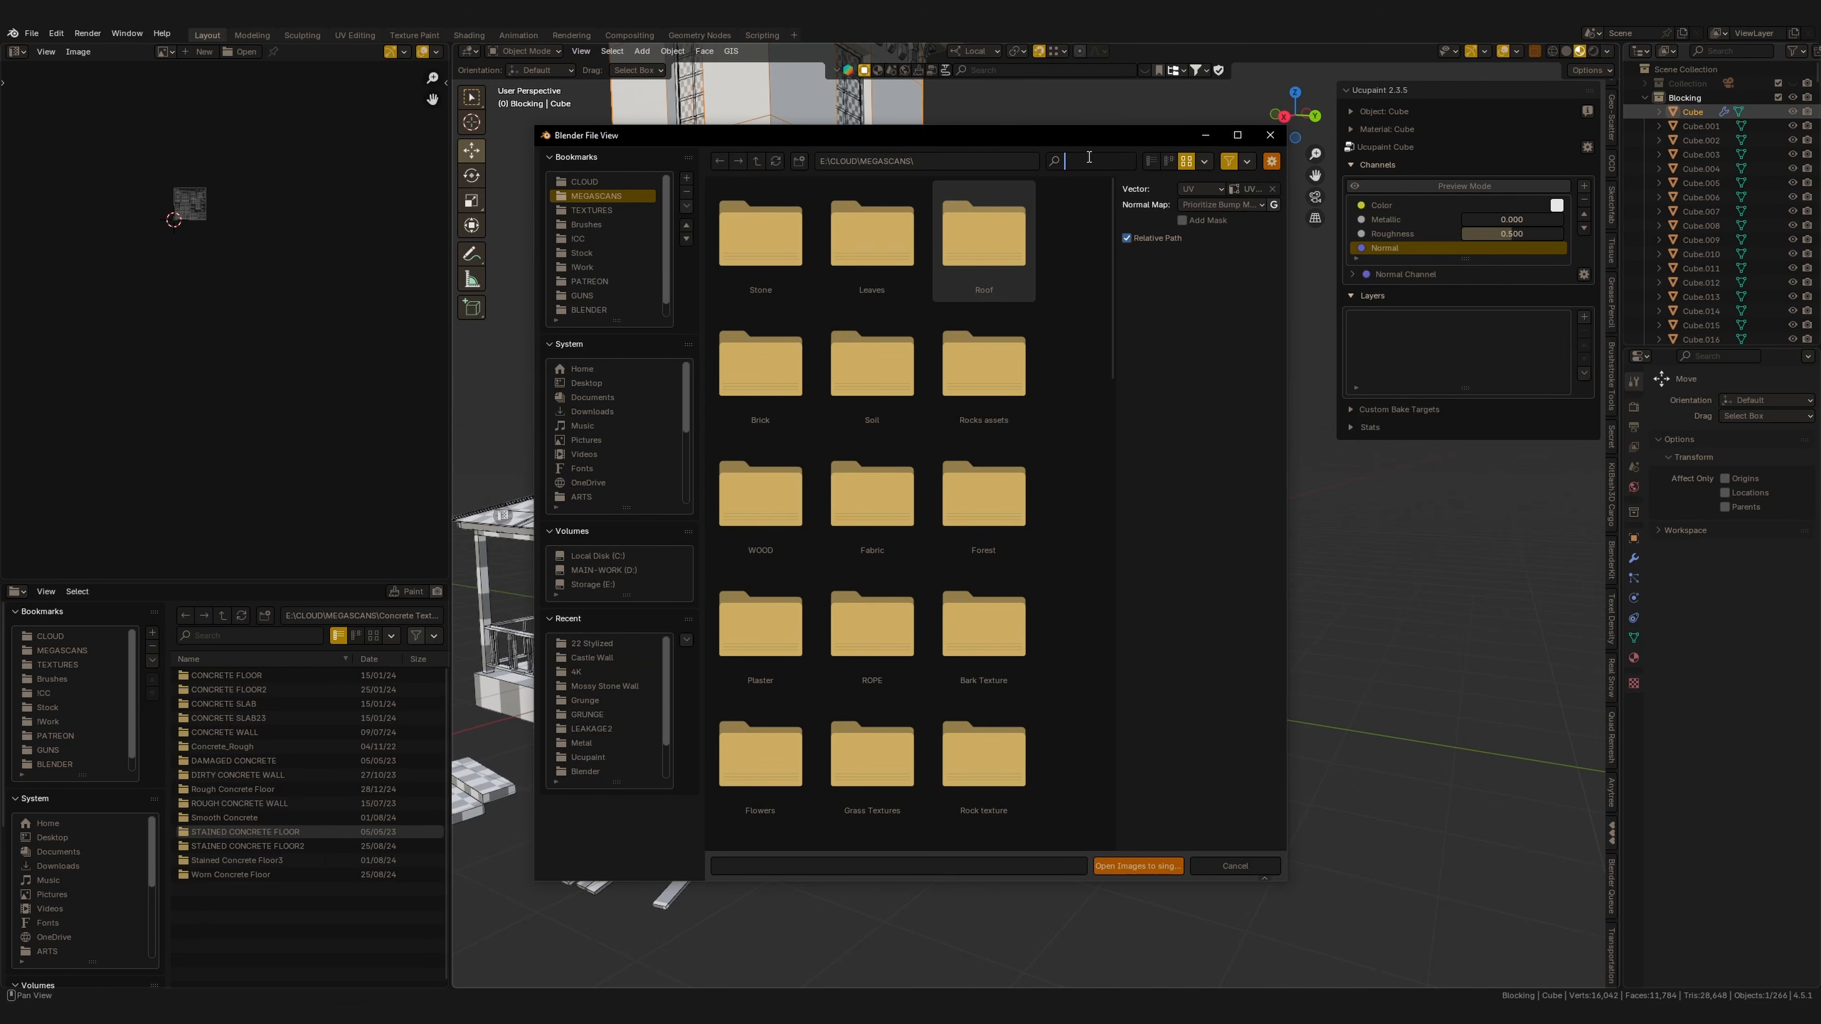
pyautogui.write('sto')
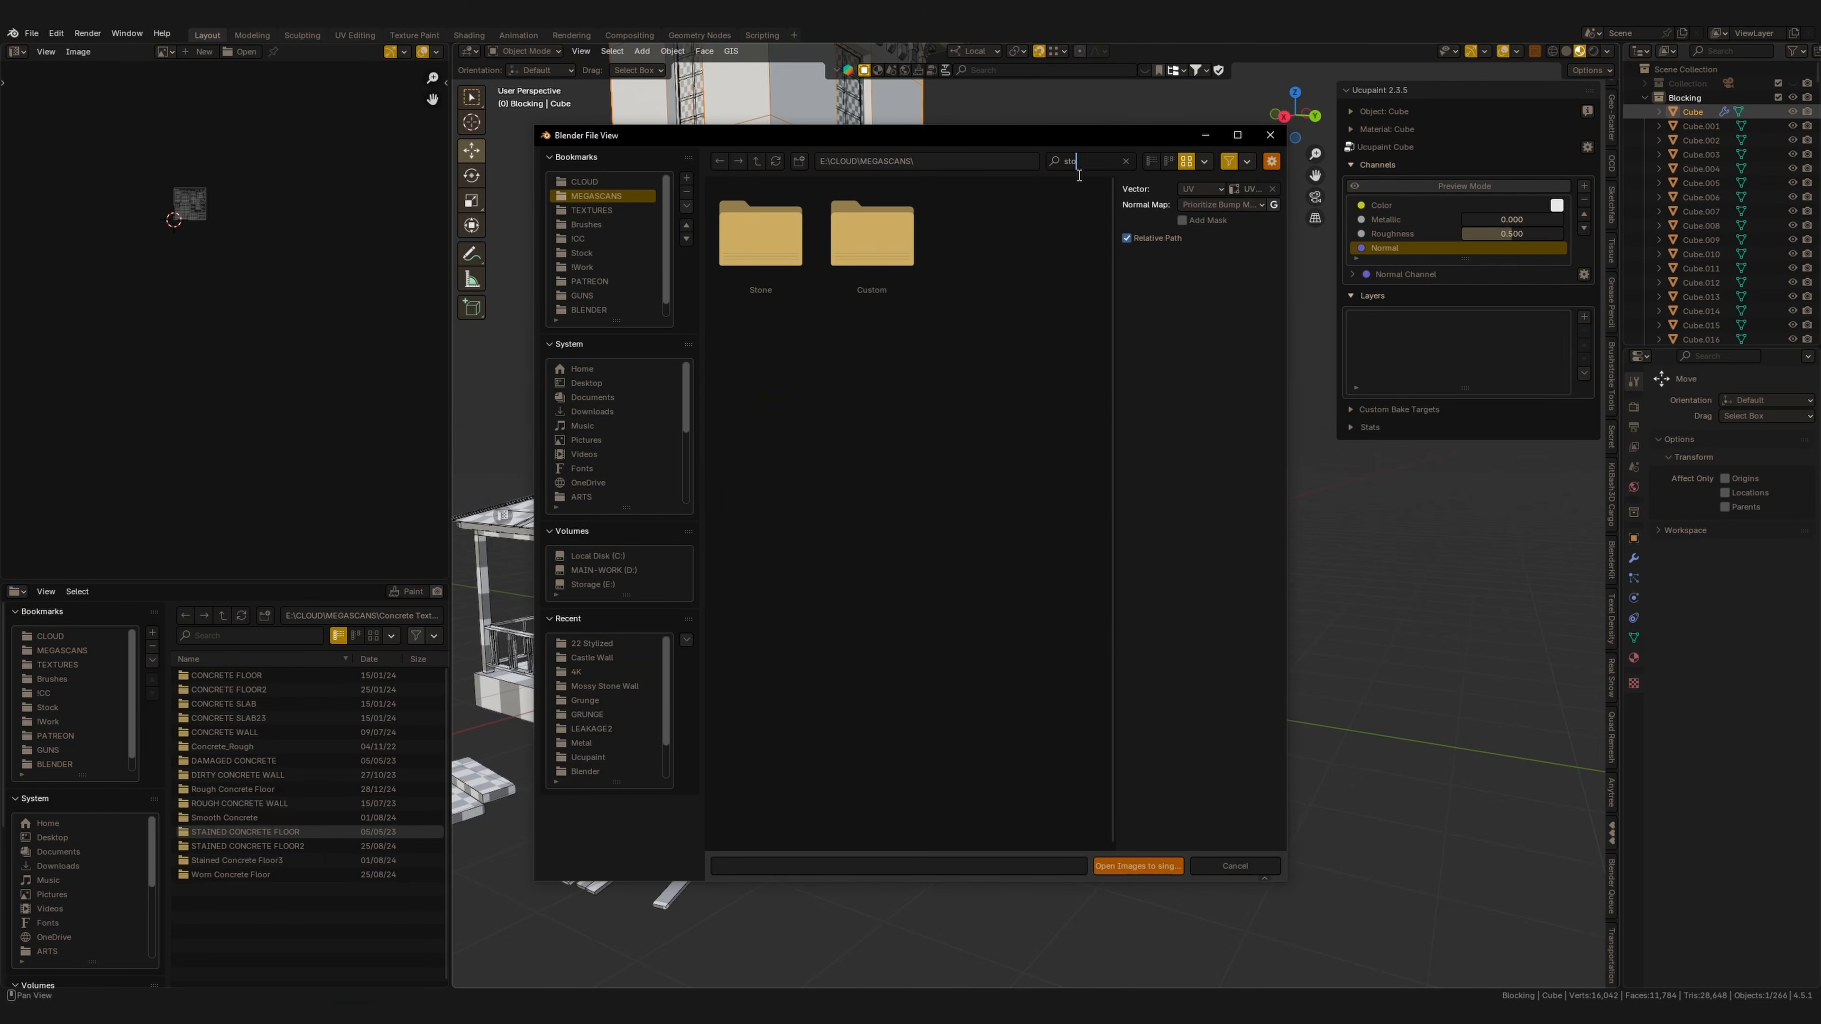
pyautogui.doubleClick(760, 257)
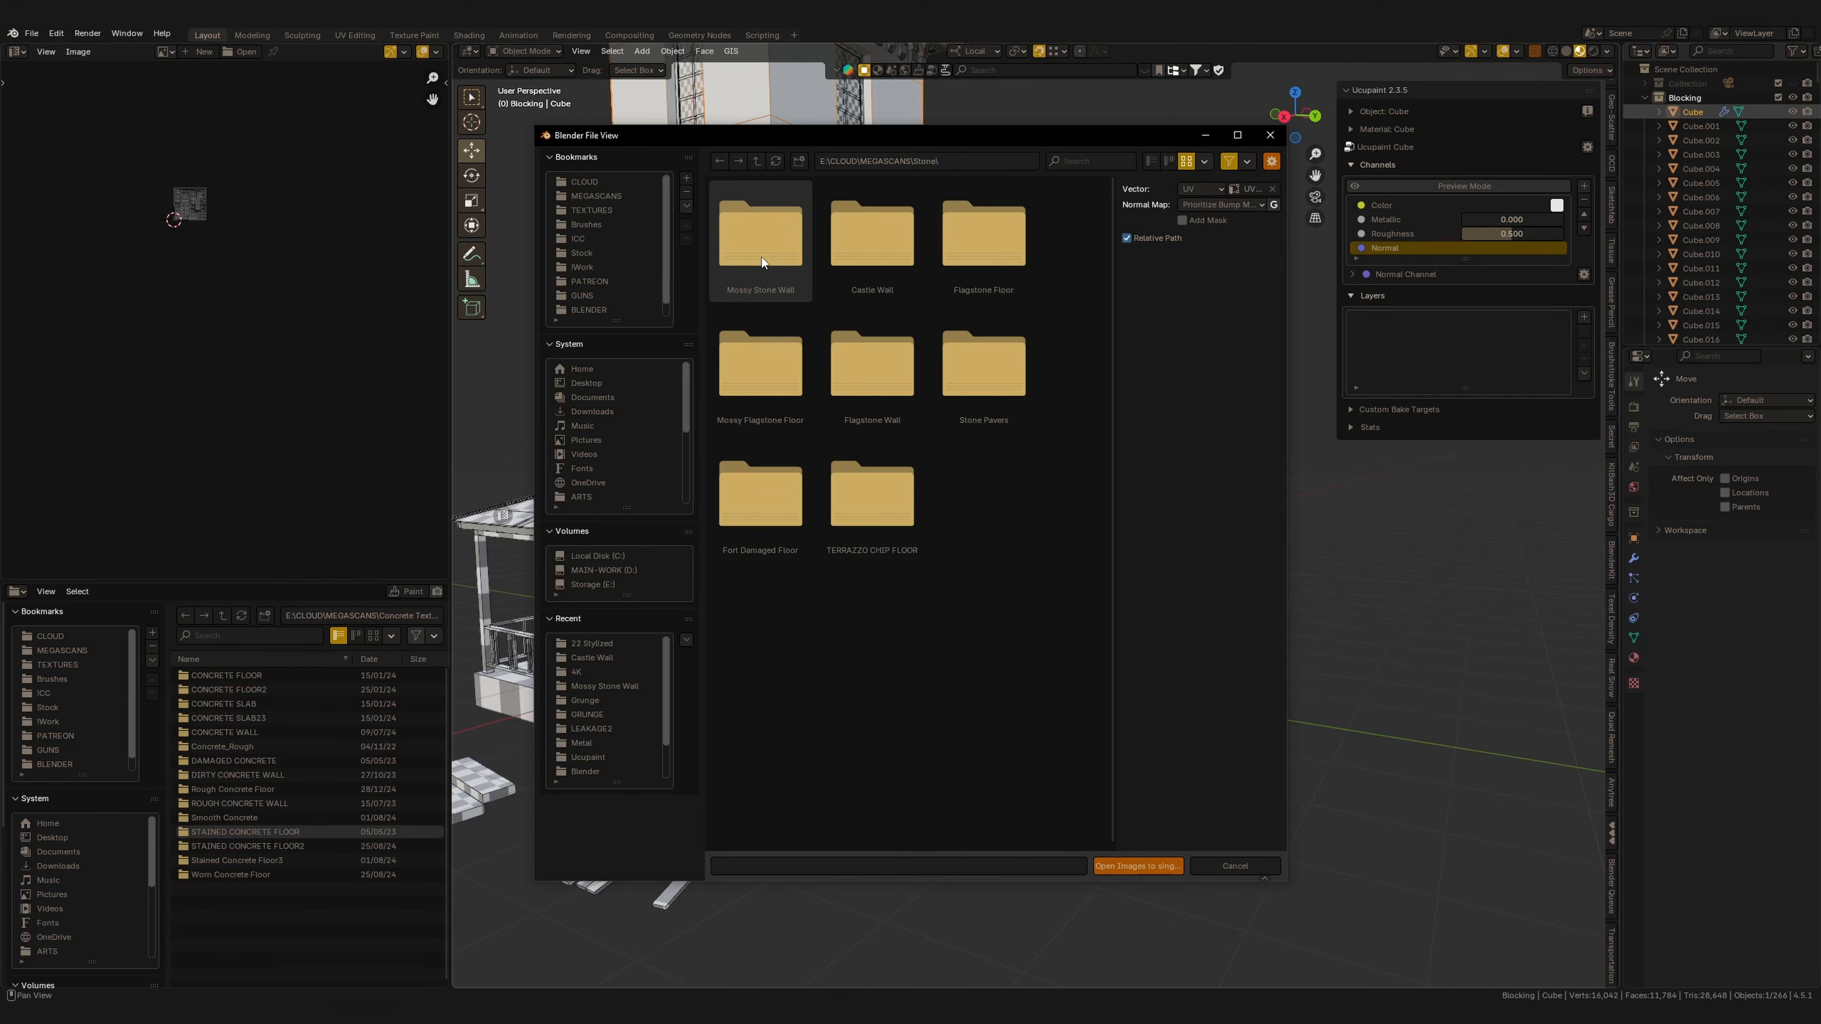
pyautogui.doubleClick(887, 268)
pyautogui.press('a')
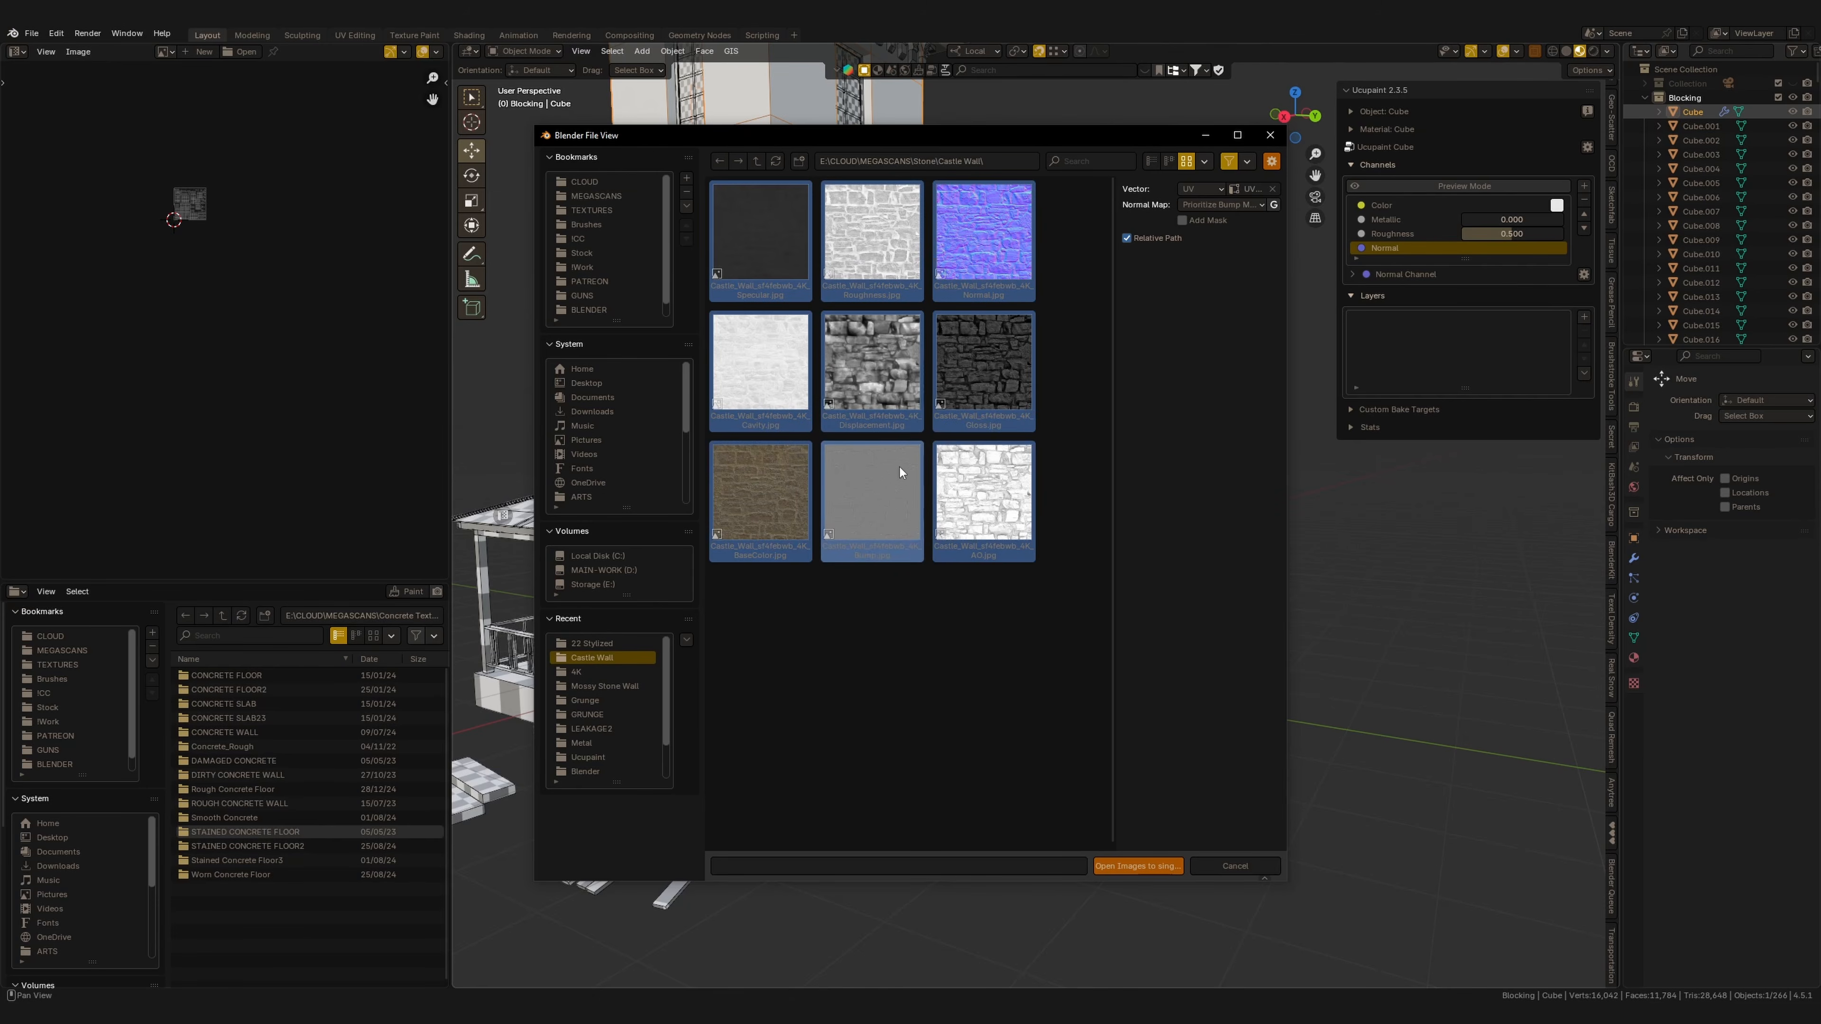
pyautogui.click(1128, 866)
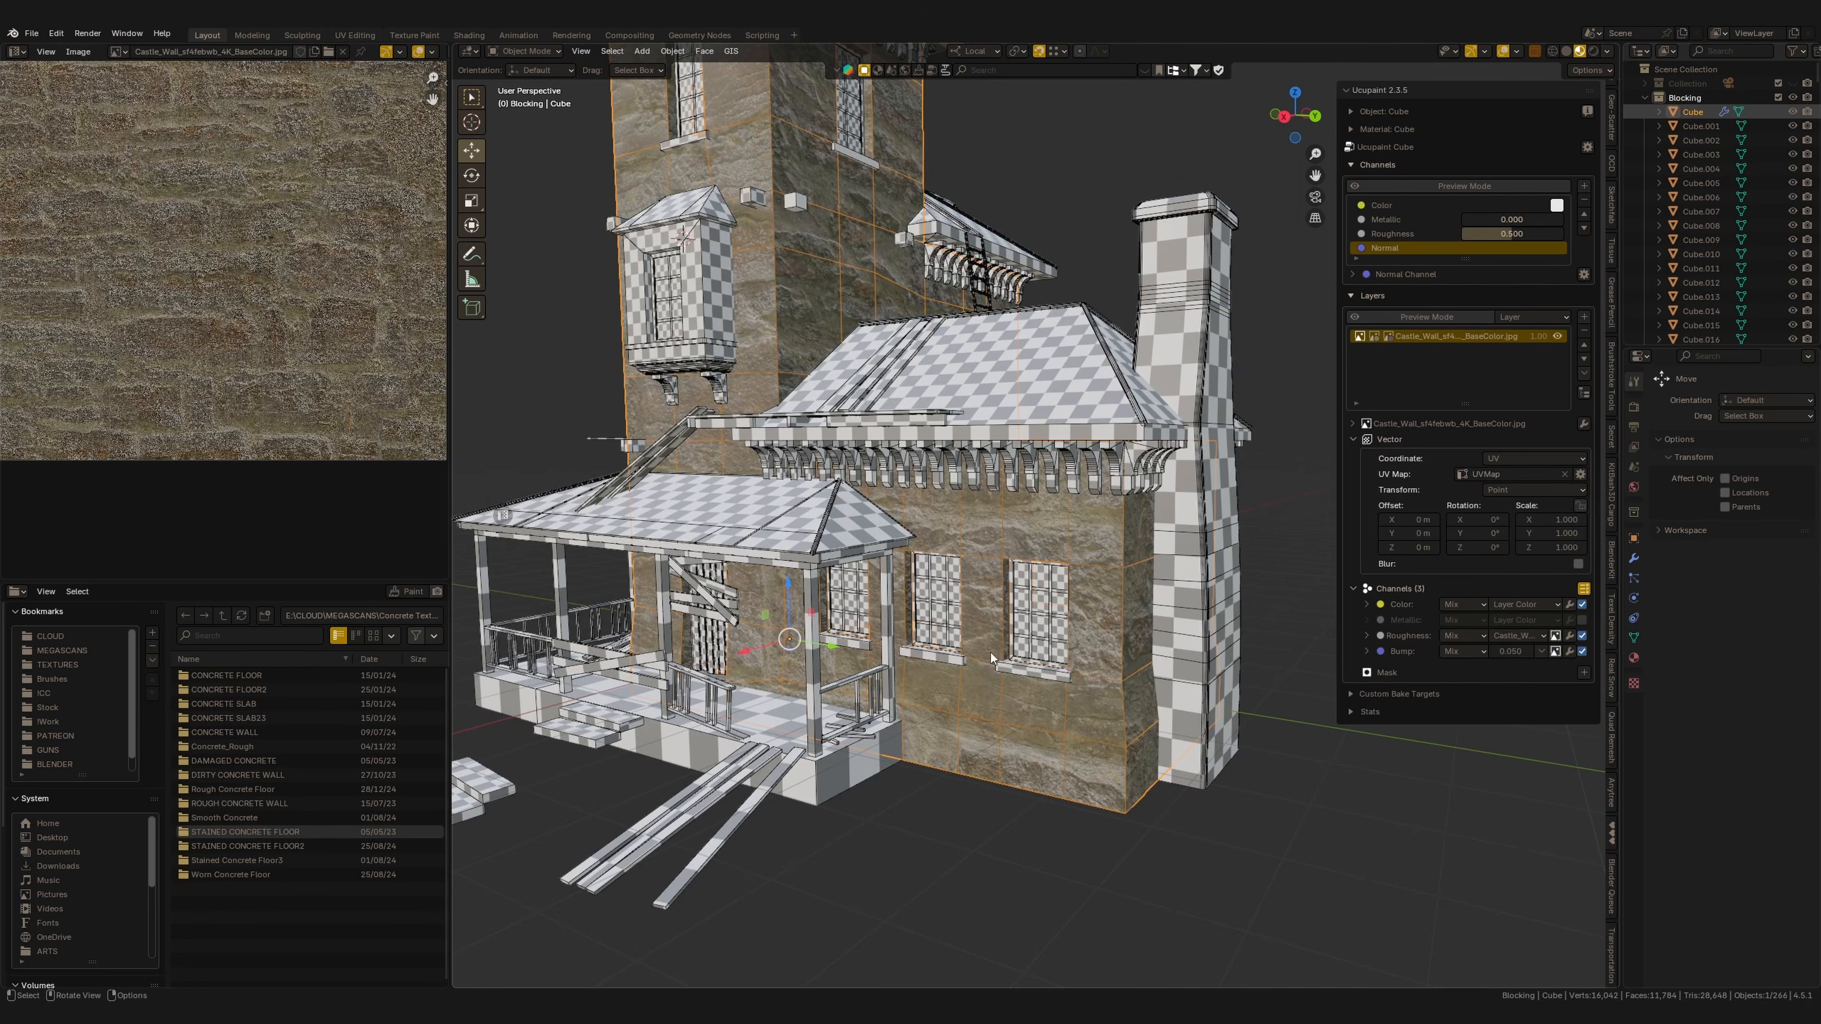
# Set the layer's normal channel type to Bump + Normal Map.
pyautogui.scroll(3, 1072, 683)
pyautogui.moveTo(1071, 680)
pyautogui.keyDown('shift'); pyautogui.mouseDown(button='middle')
pyautogui.moveTo(1052, 579)
pyautogui.moveTo(1072, 574)
pyautogui.moveTo(1081, 648)
pyautogui.mouseUp(button='middle'); pyautogui.keyUp('shift')
pyautogui.scroll(-5, 287, 308)
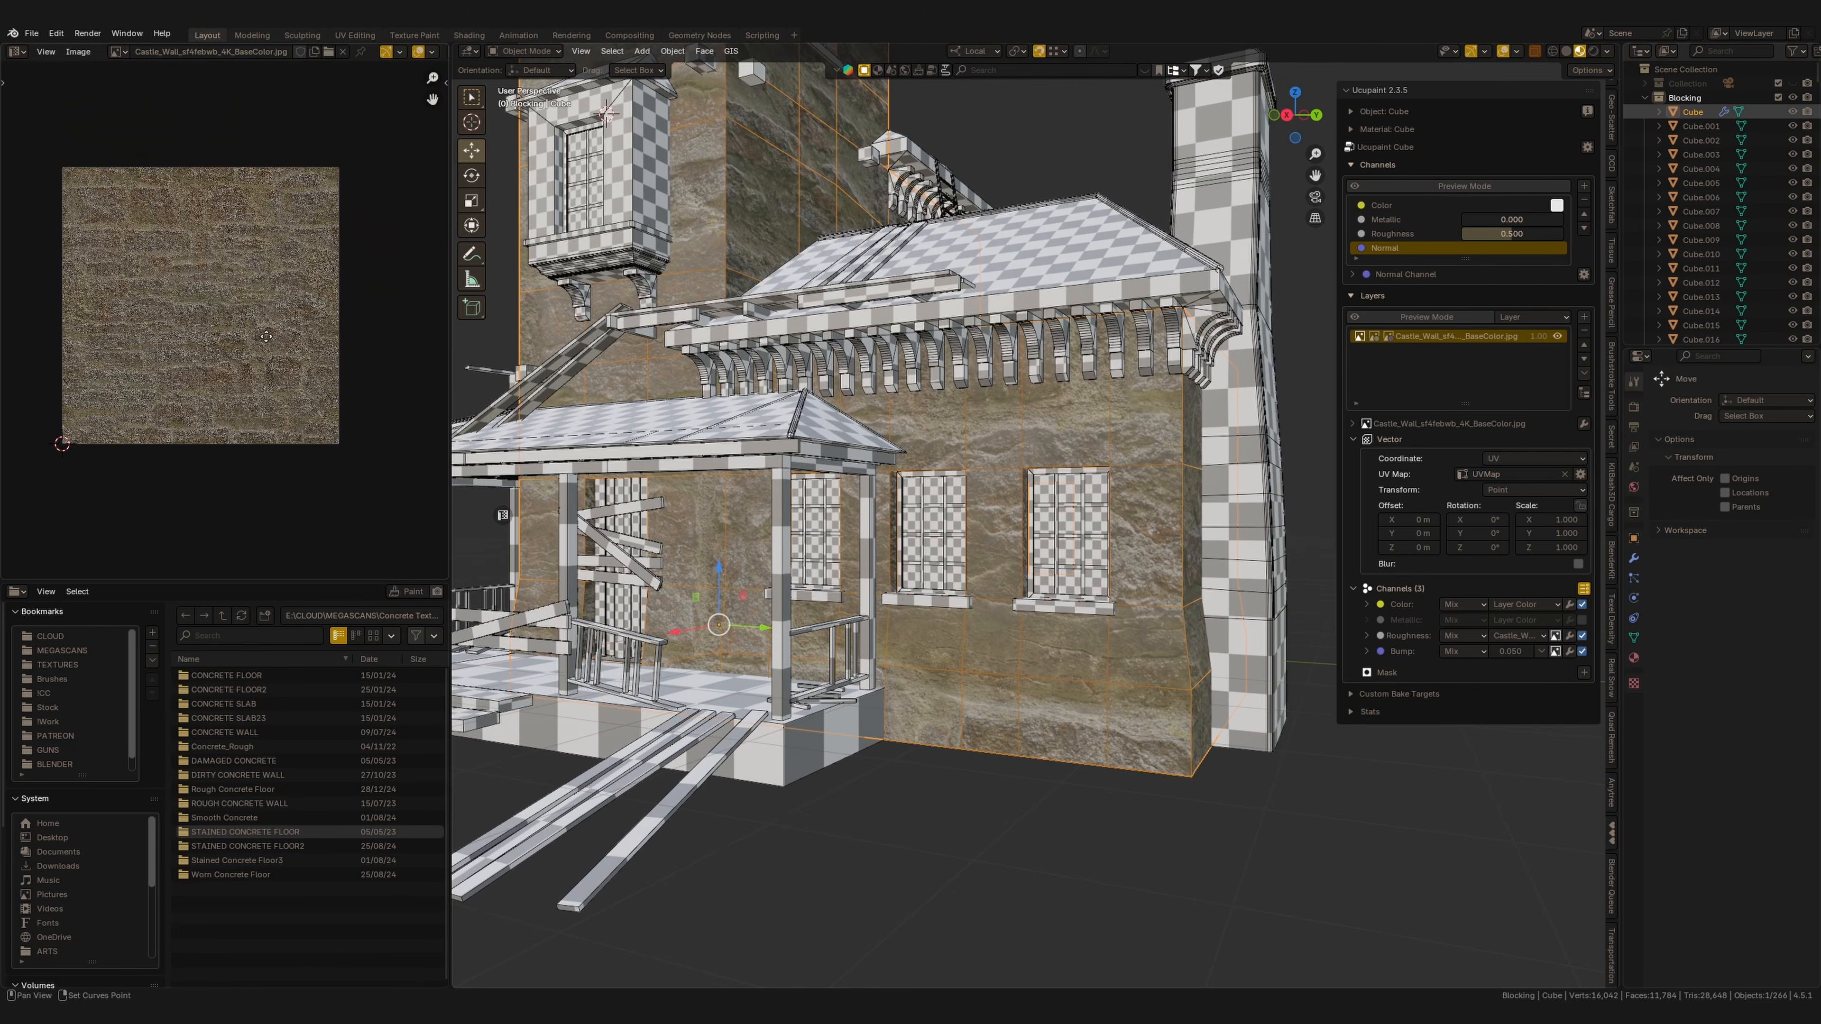
pyautogui.press('Tab')
pyautogui.press('Tab')
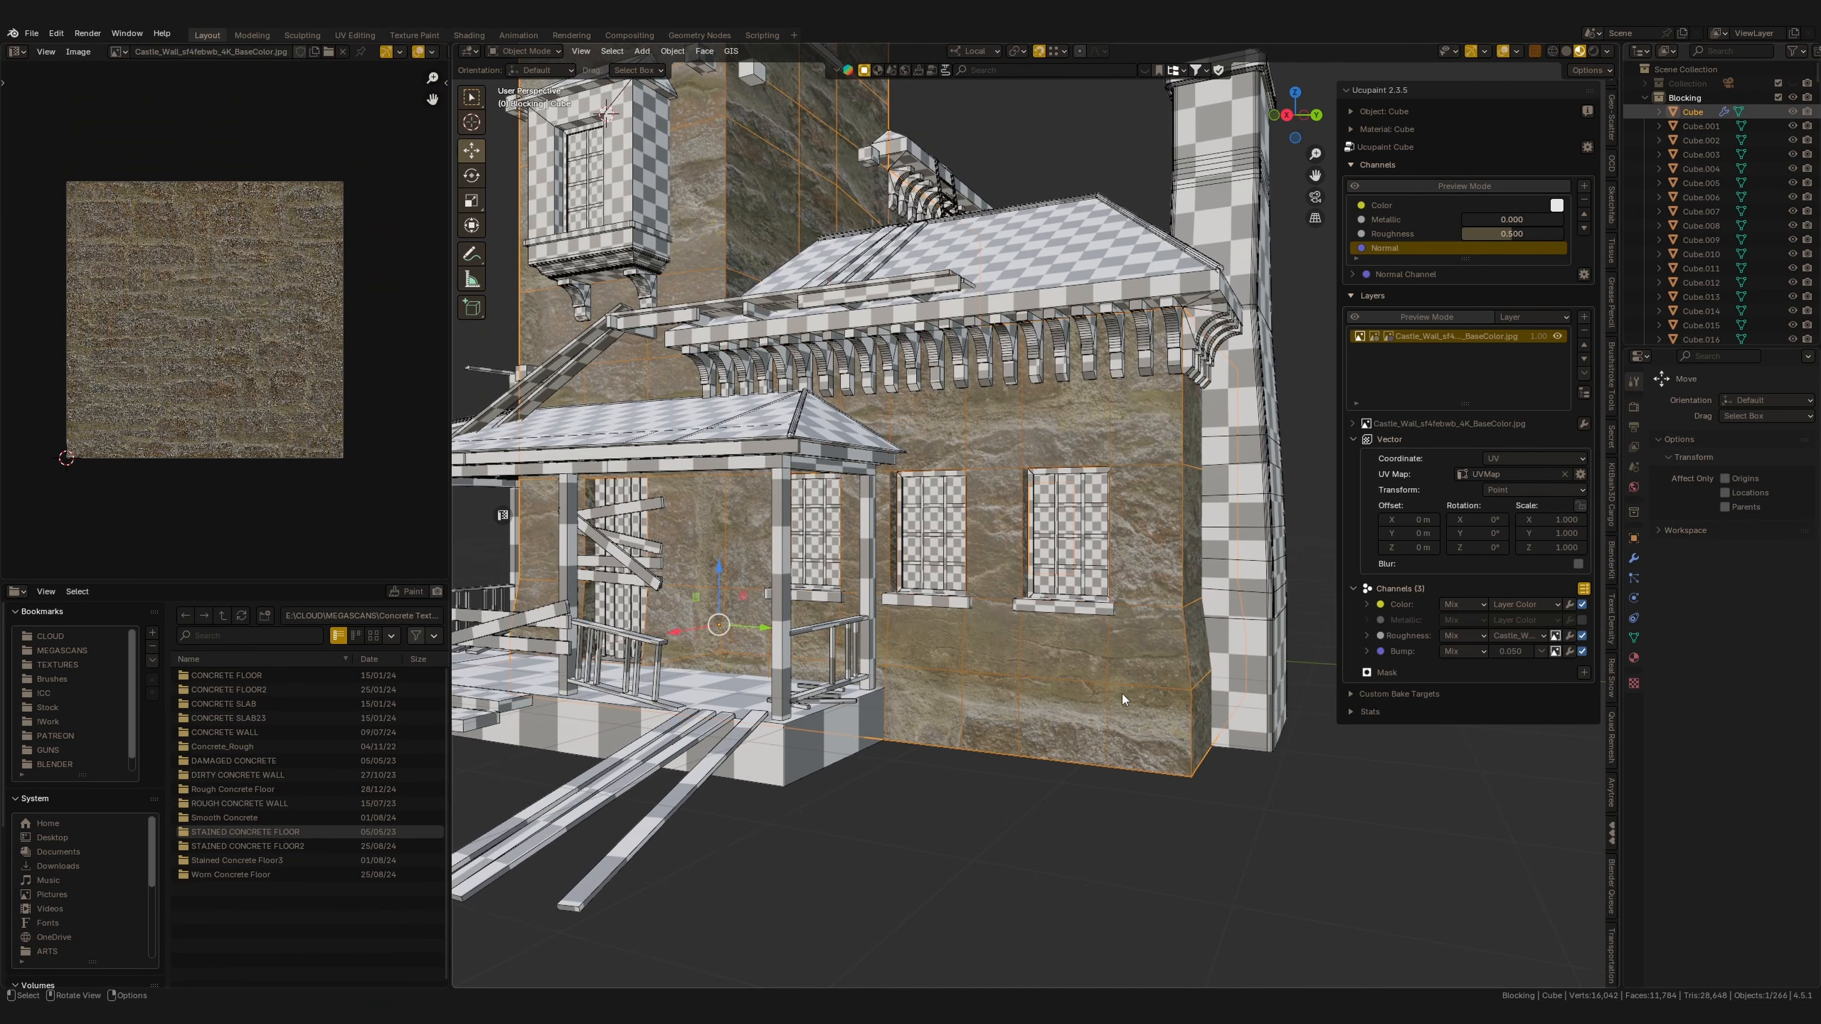
pyautogui.moveTo(1123, 695); pyautogui.dragTo(1148, 627, button='middle')
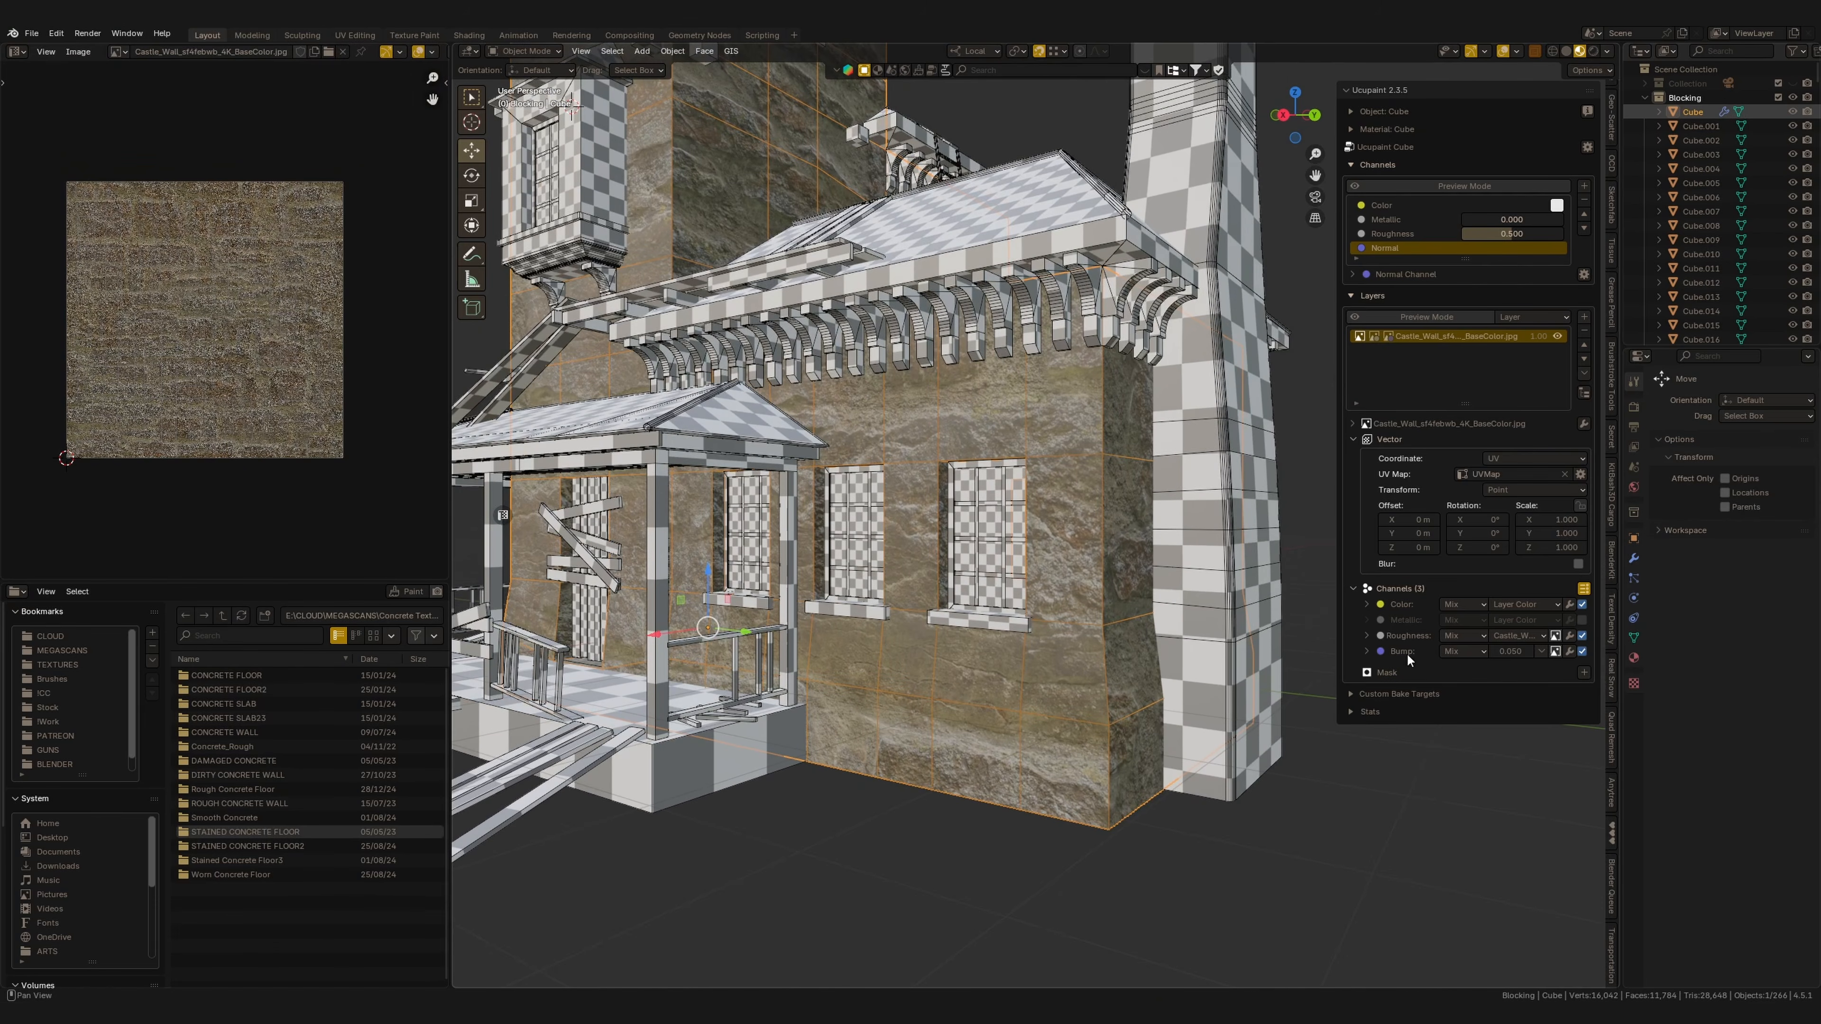
pyautogui.click(1366, 651)
pyautogui.click(1485, 688)
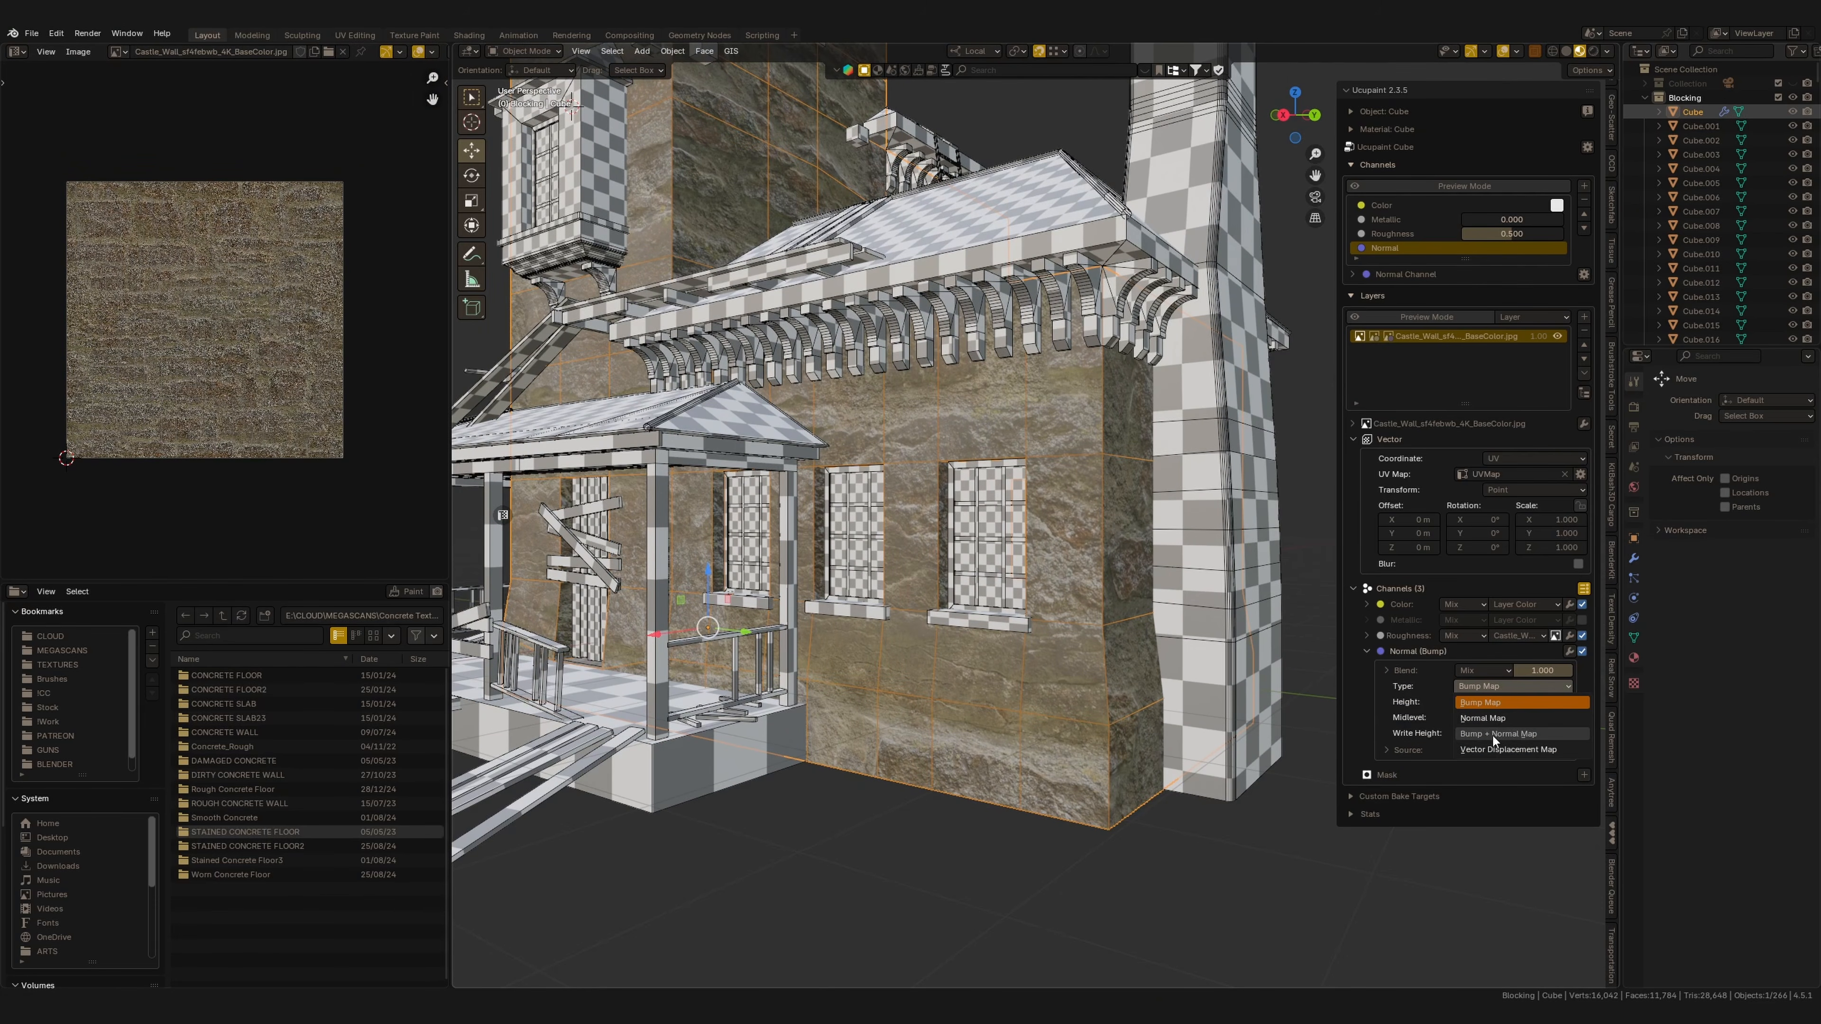
pyautogui.click(1498, 734)
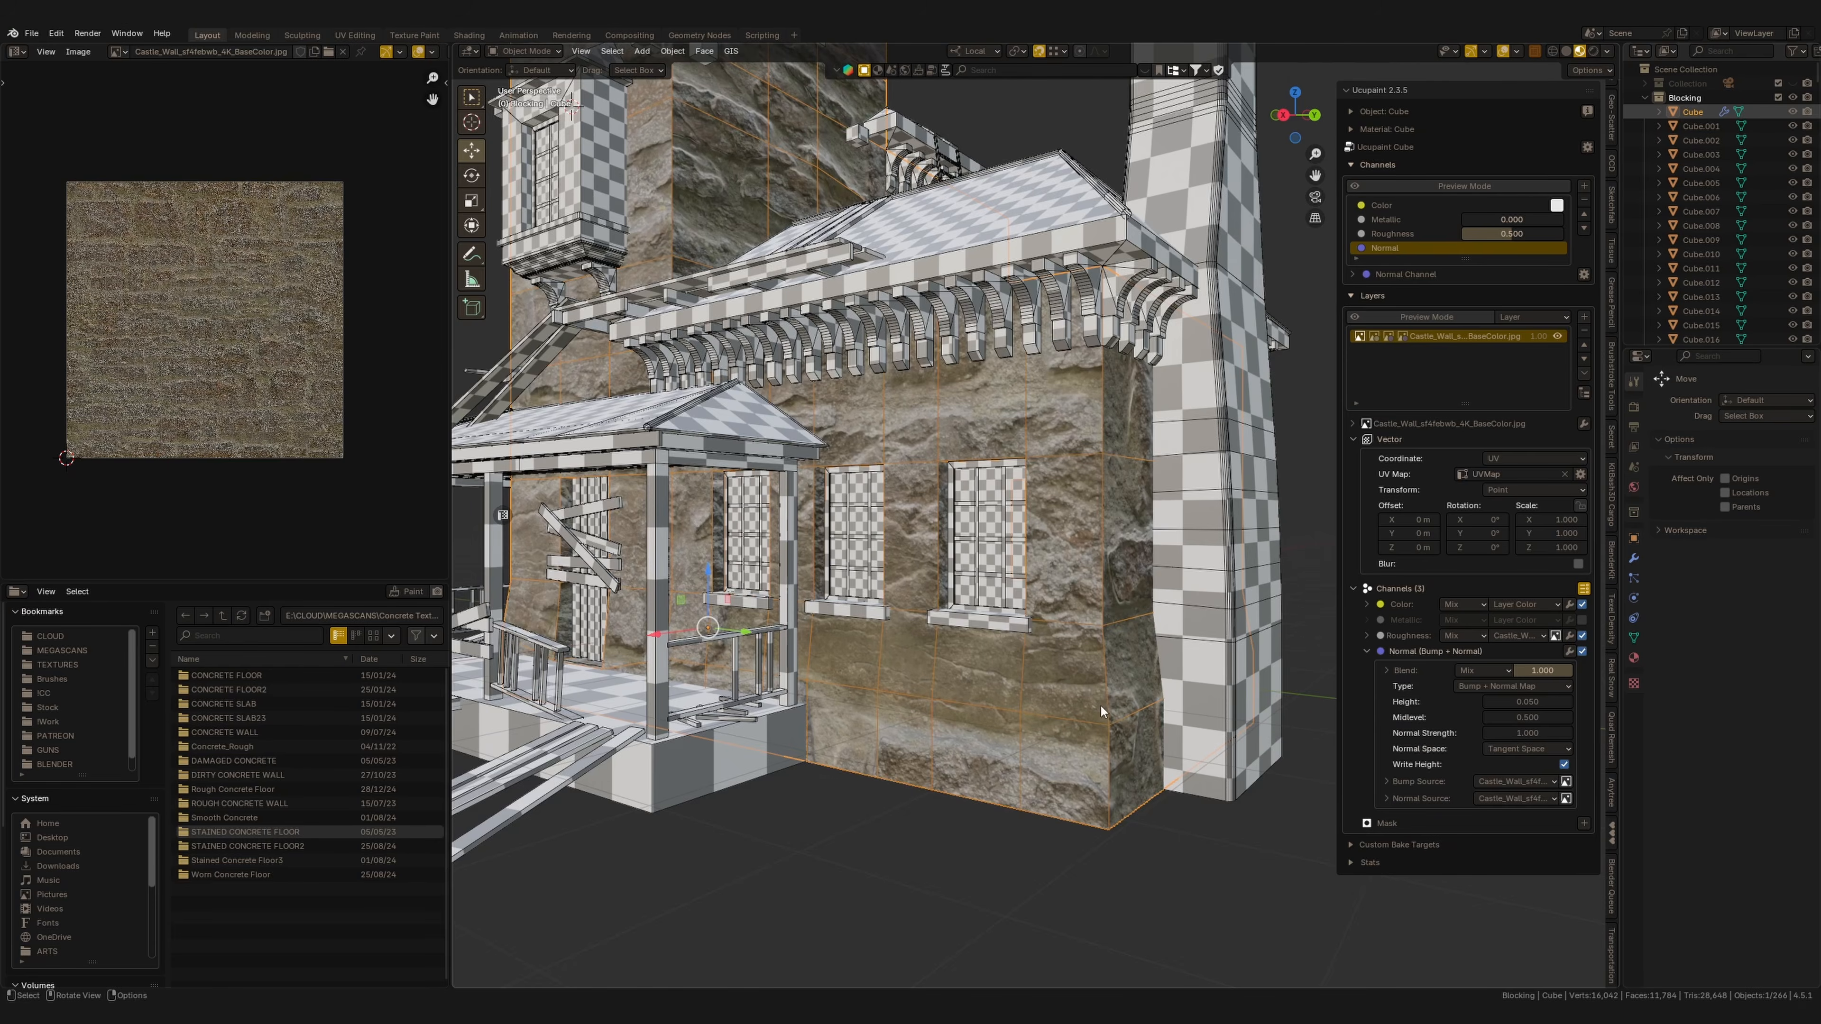
# Scale the layer's texture uniformly to 7.4.
pyautogui.moveTo(1101, 705); pyautogui.dragTo(1193, 733, button='middle')
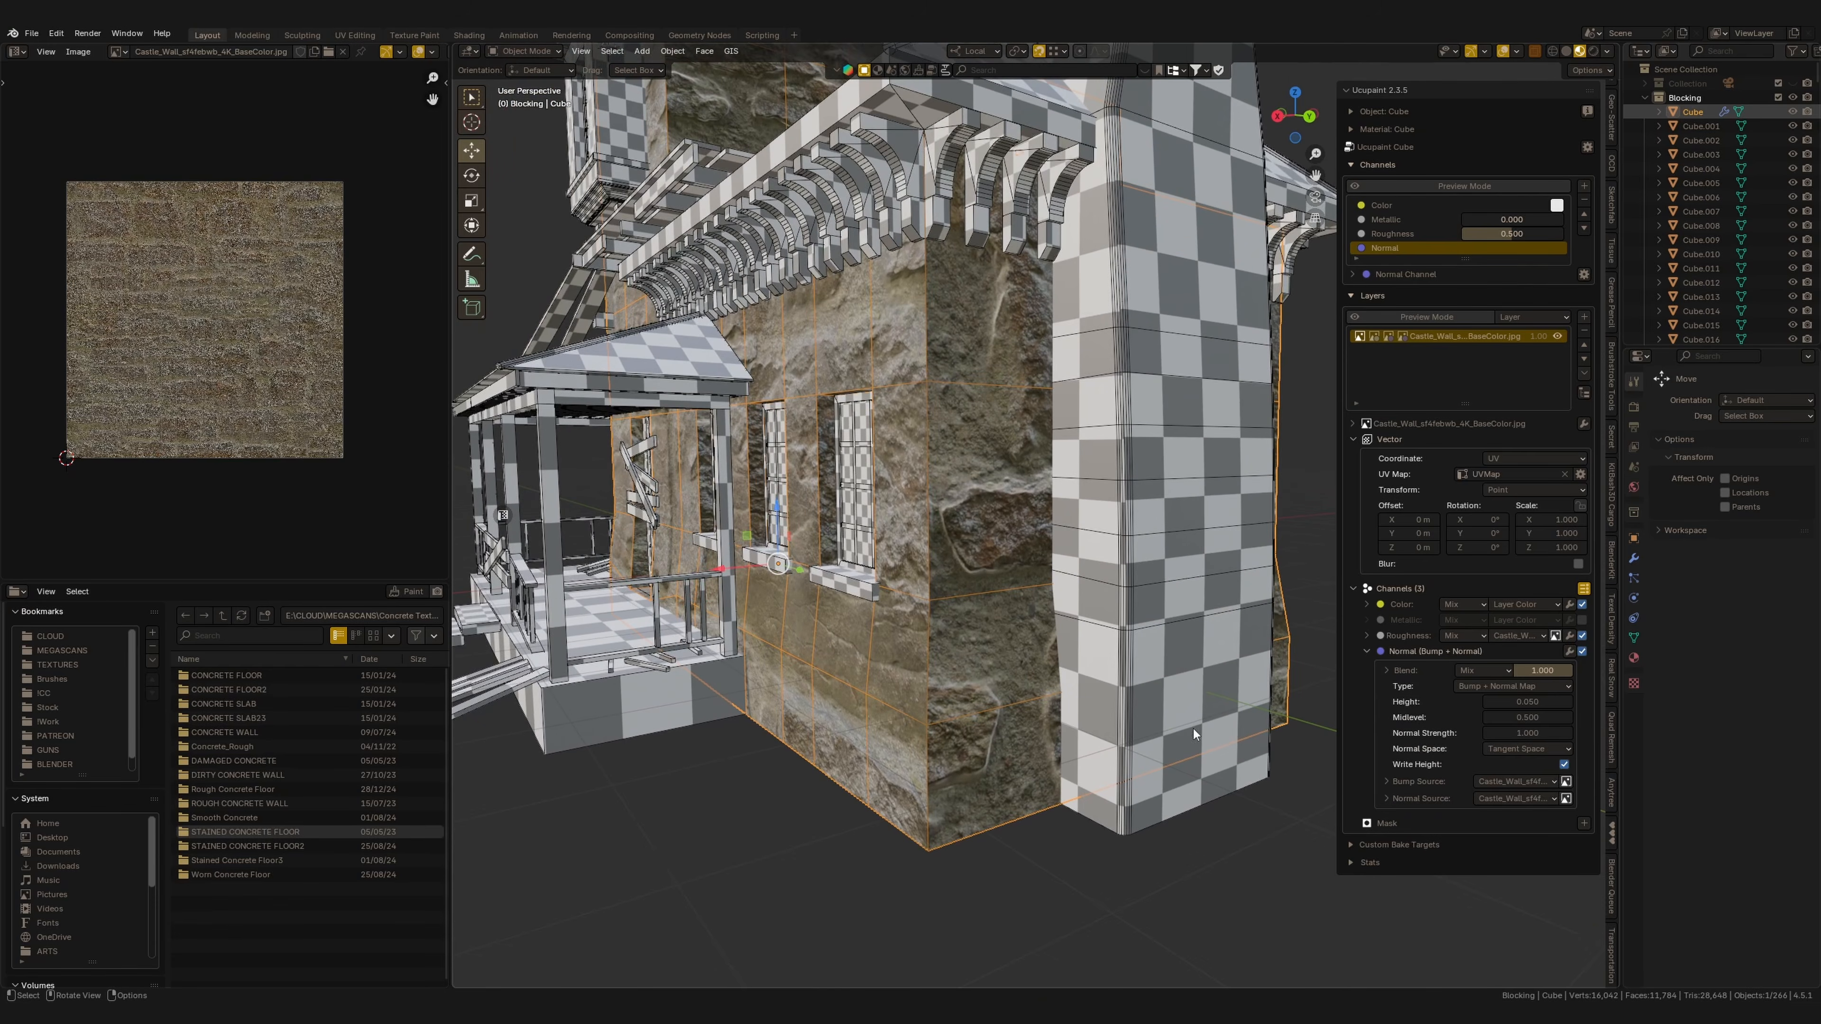
pyautogui.moveTo(1543, 539); pyautogui.dragTo(1598, 539)
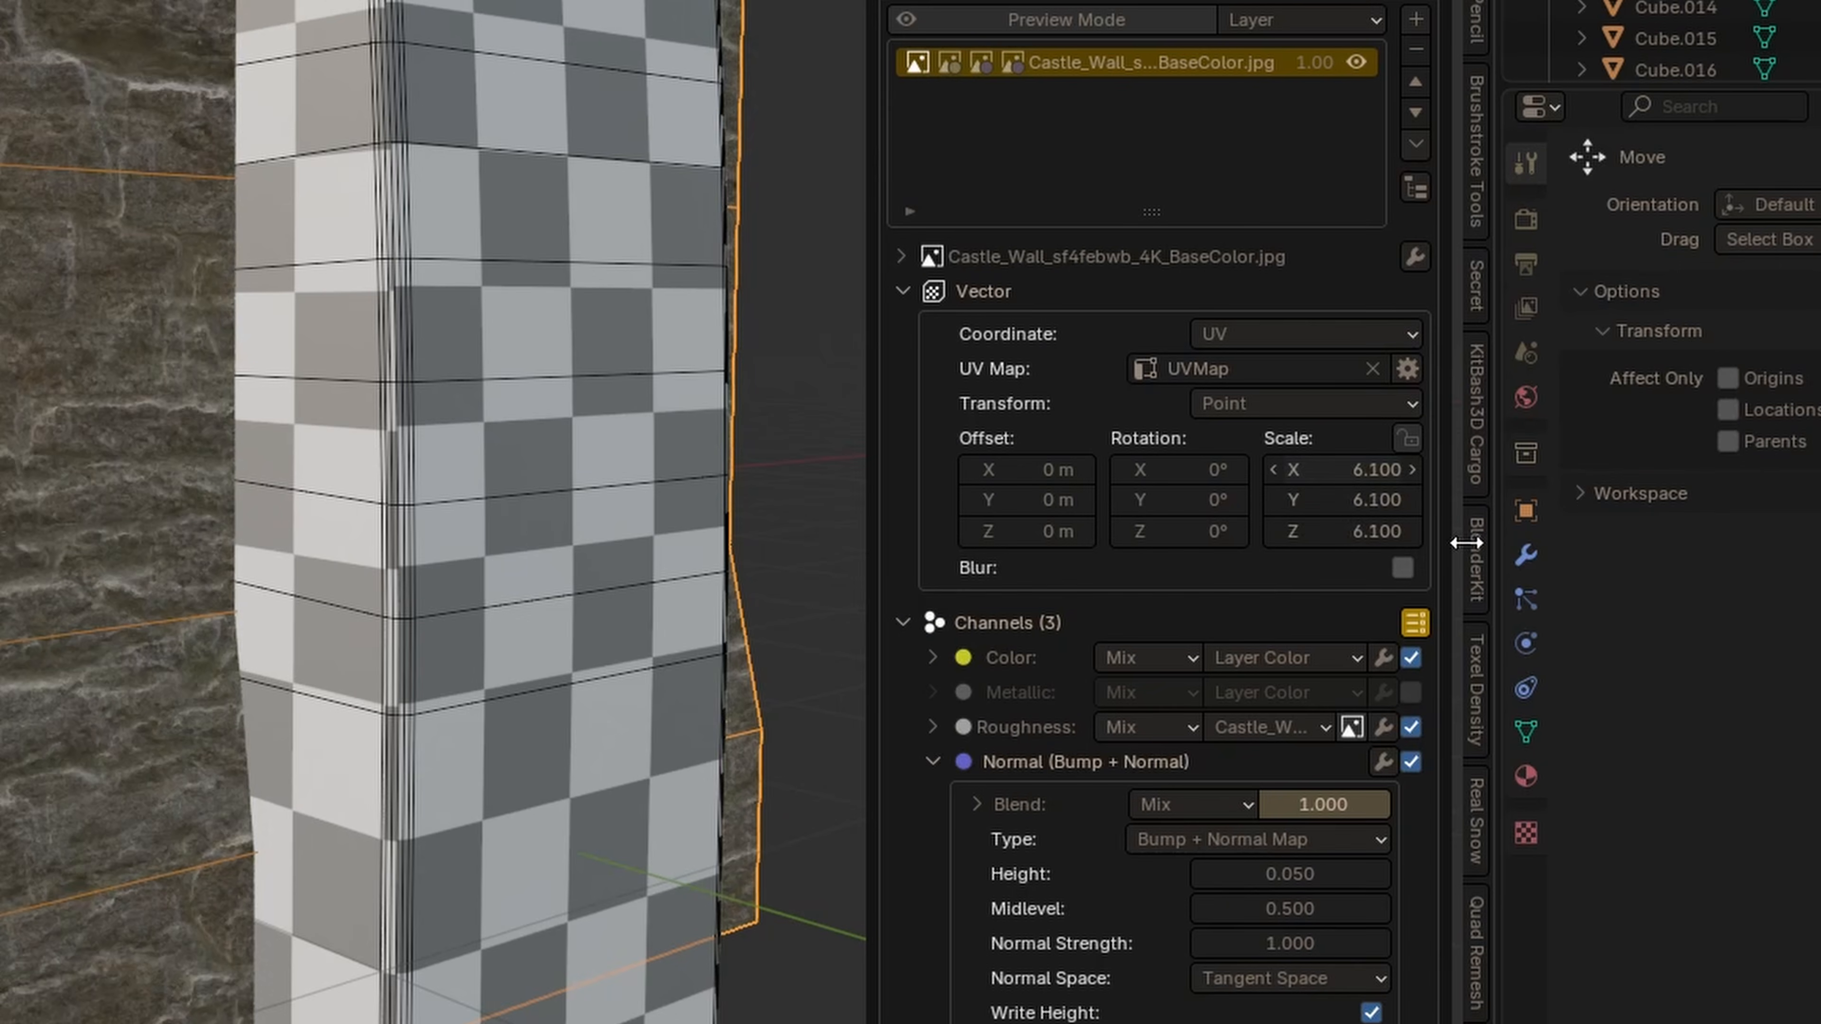
pyautogui.moveTo(102, 967); pyautogui.dragTo(259, 858, button='middle')
pyautogui.moveTo(1384, 470); pyautogui.dragTo(1426, 534)
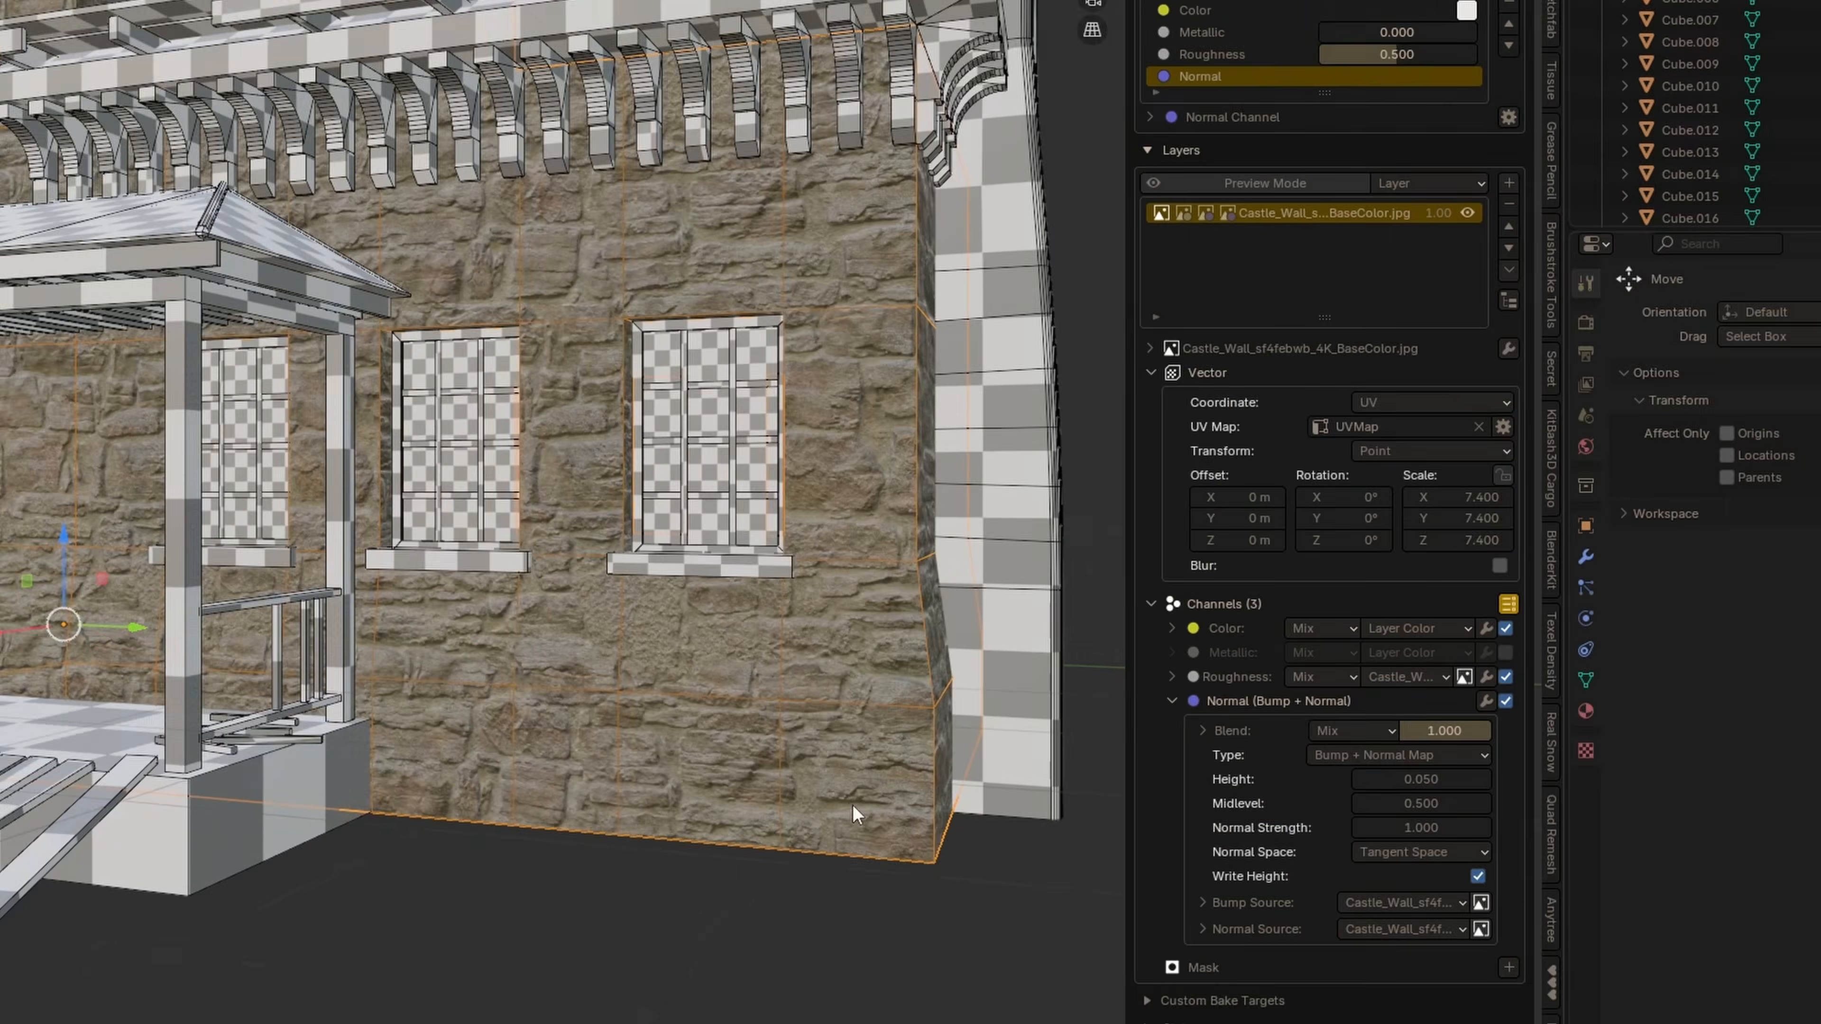
# Set the texture scale to 6.4 and shift its Y offset to about -0.04 m.
pyautogui.moveTo(474, 922); pyautogui.dragTo(143, 979, button='middle')
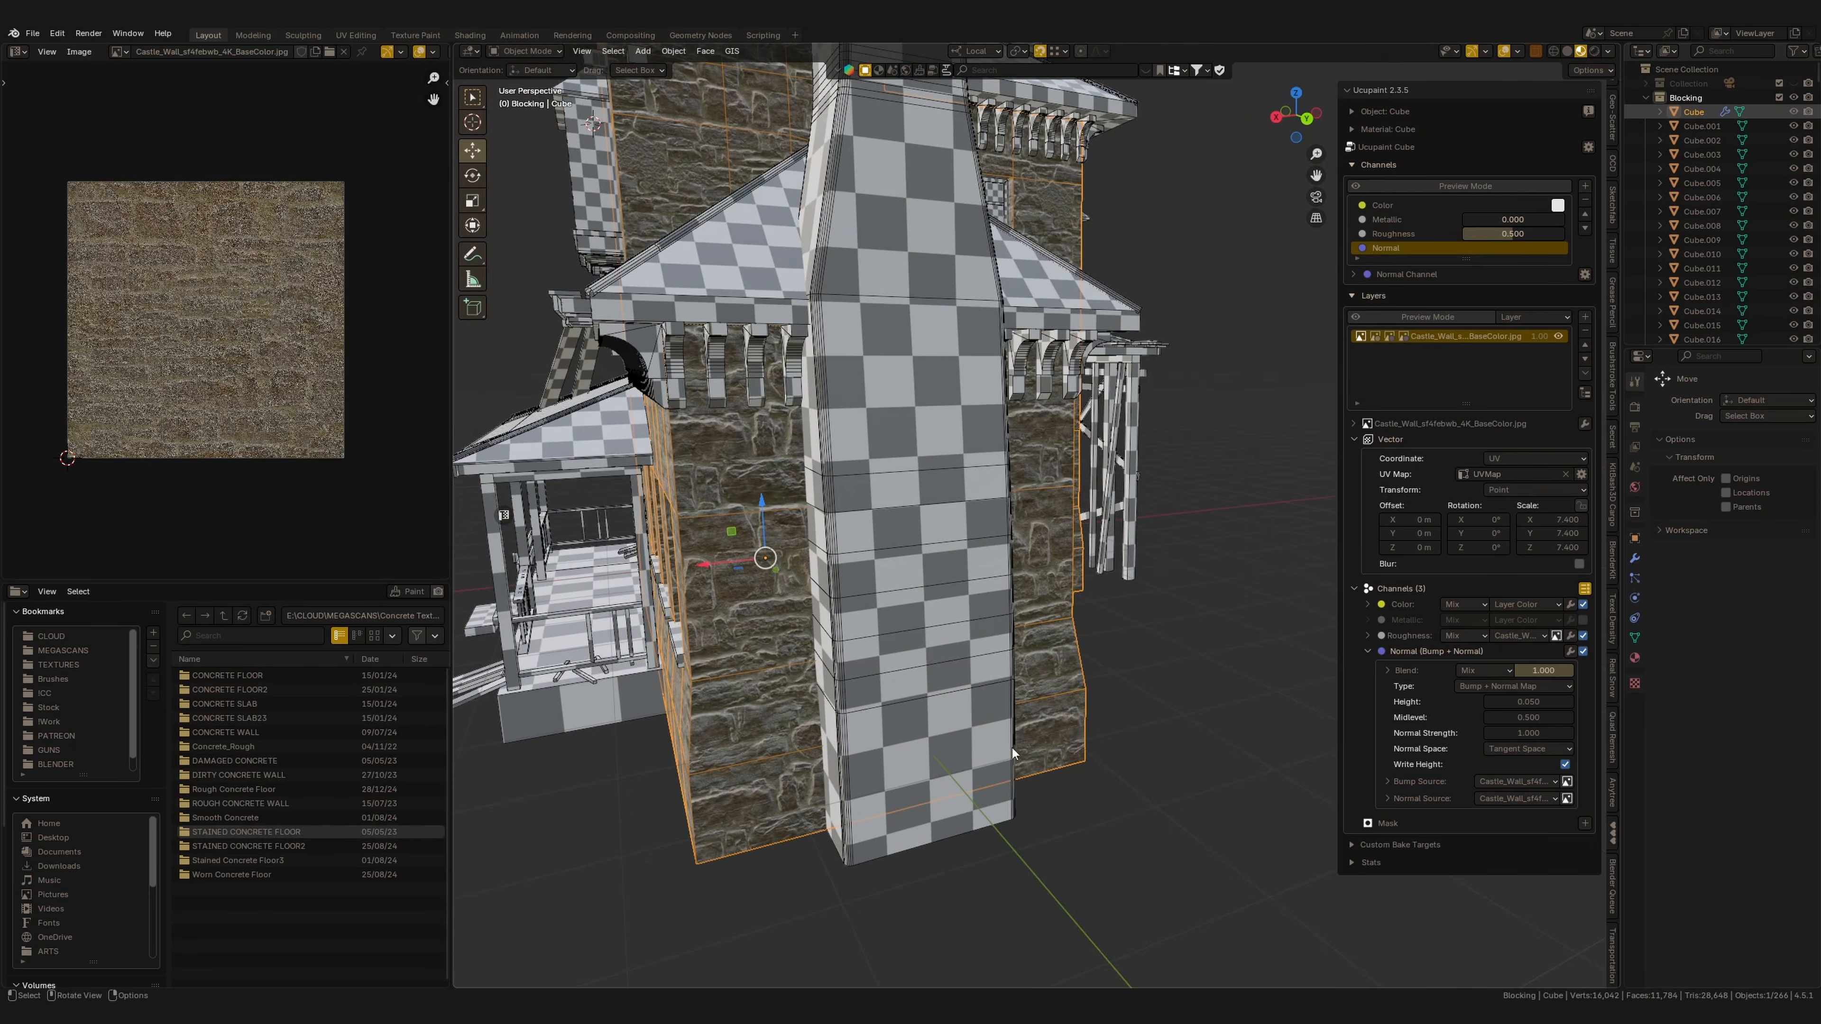
pyautogui.moveTo(1012, 748); pyautogui.dragTo(1183, 649, button='middle')
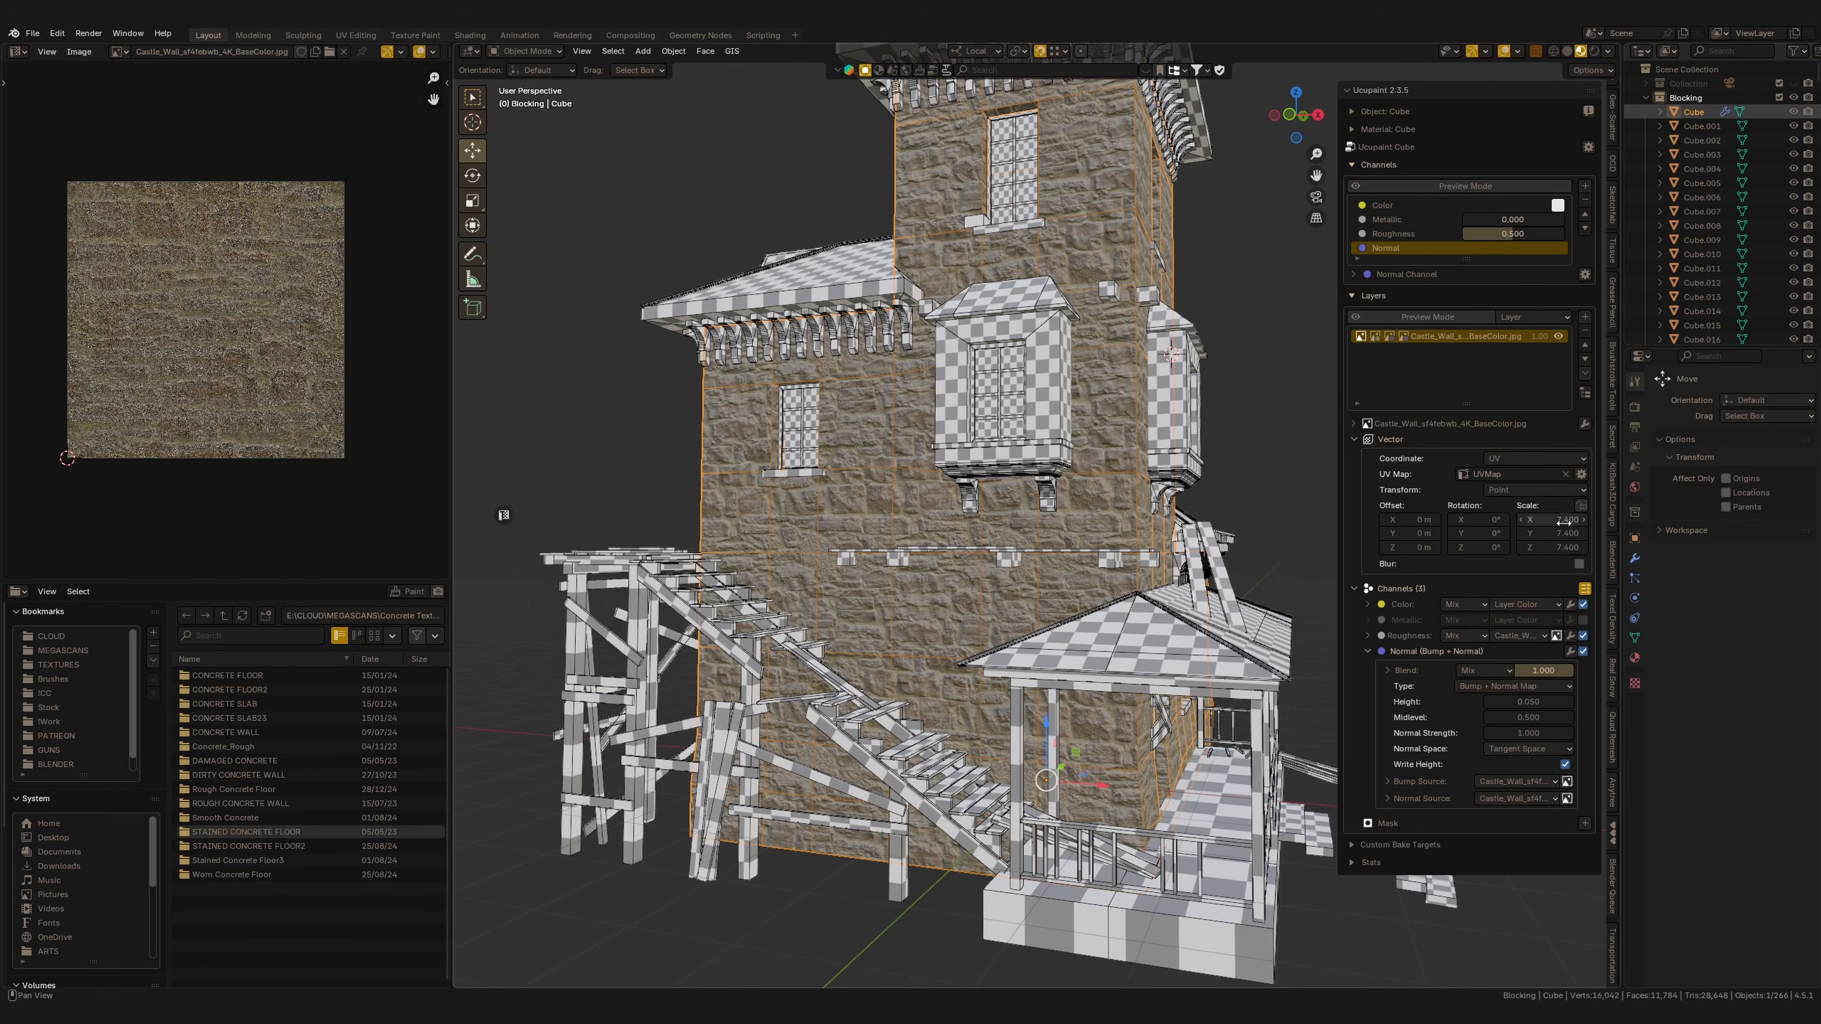
pyautogui.moveTo(1563, 547); pyautogui.dragTo(1159, 618)
pyautogui.moveTo(1158, 618); pyautogui.dragTo(1436, 519, button='middle')
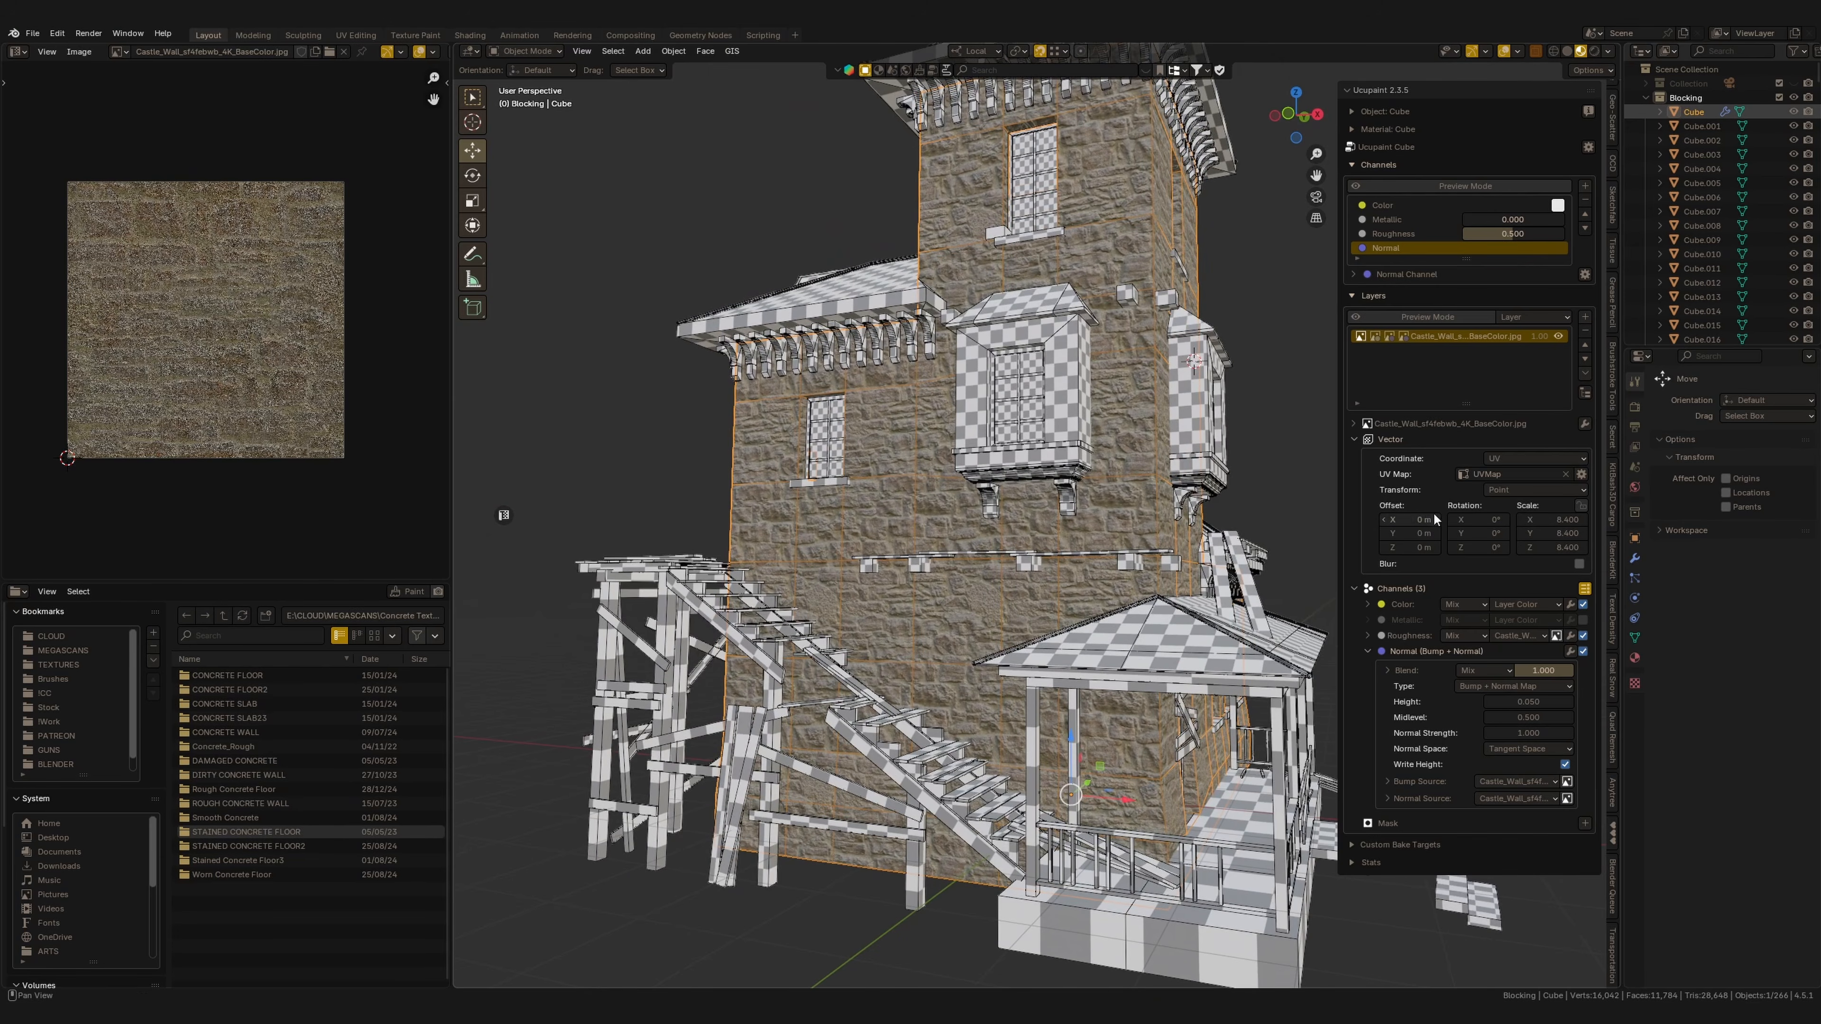
pyautogui.moveTo(1415, 520); pyautogui.dragTo(1409, 538)
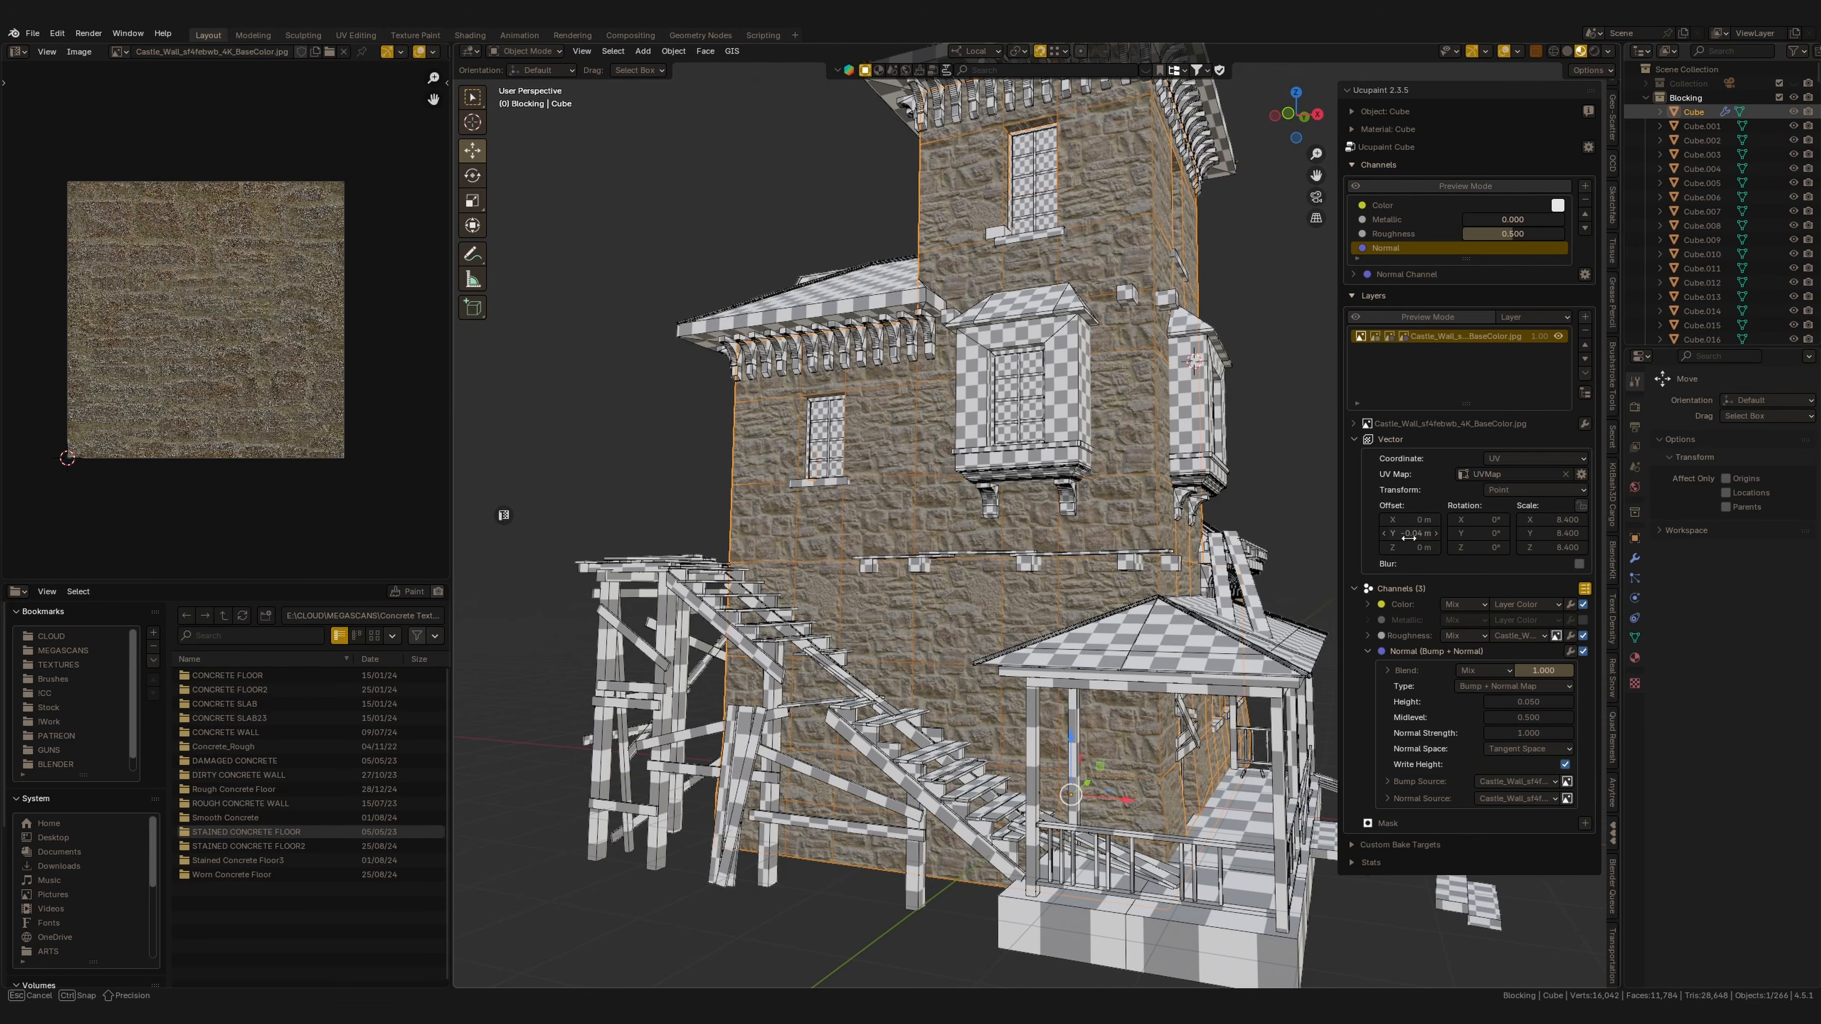
# Rename the castle wall layer Stone.
pyautogui.moveTo(1254, 574); pyautogui.dragTo(1075, 591, button='middle')
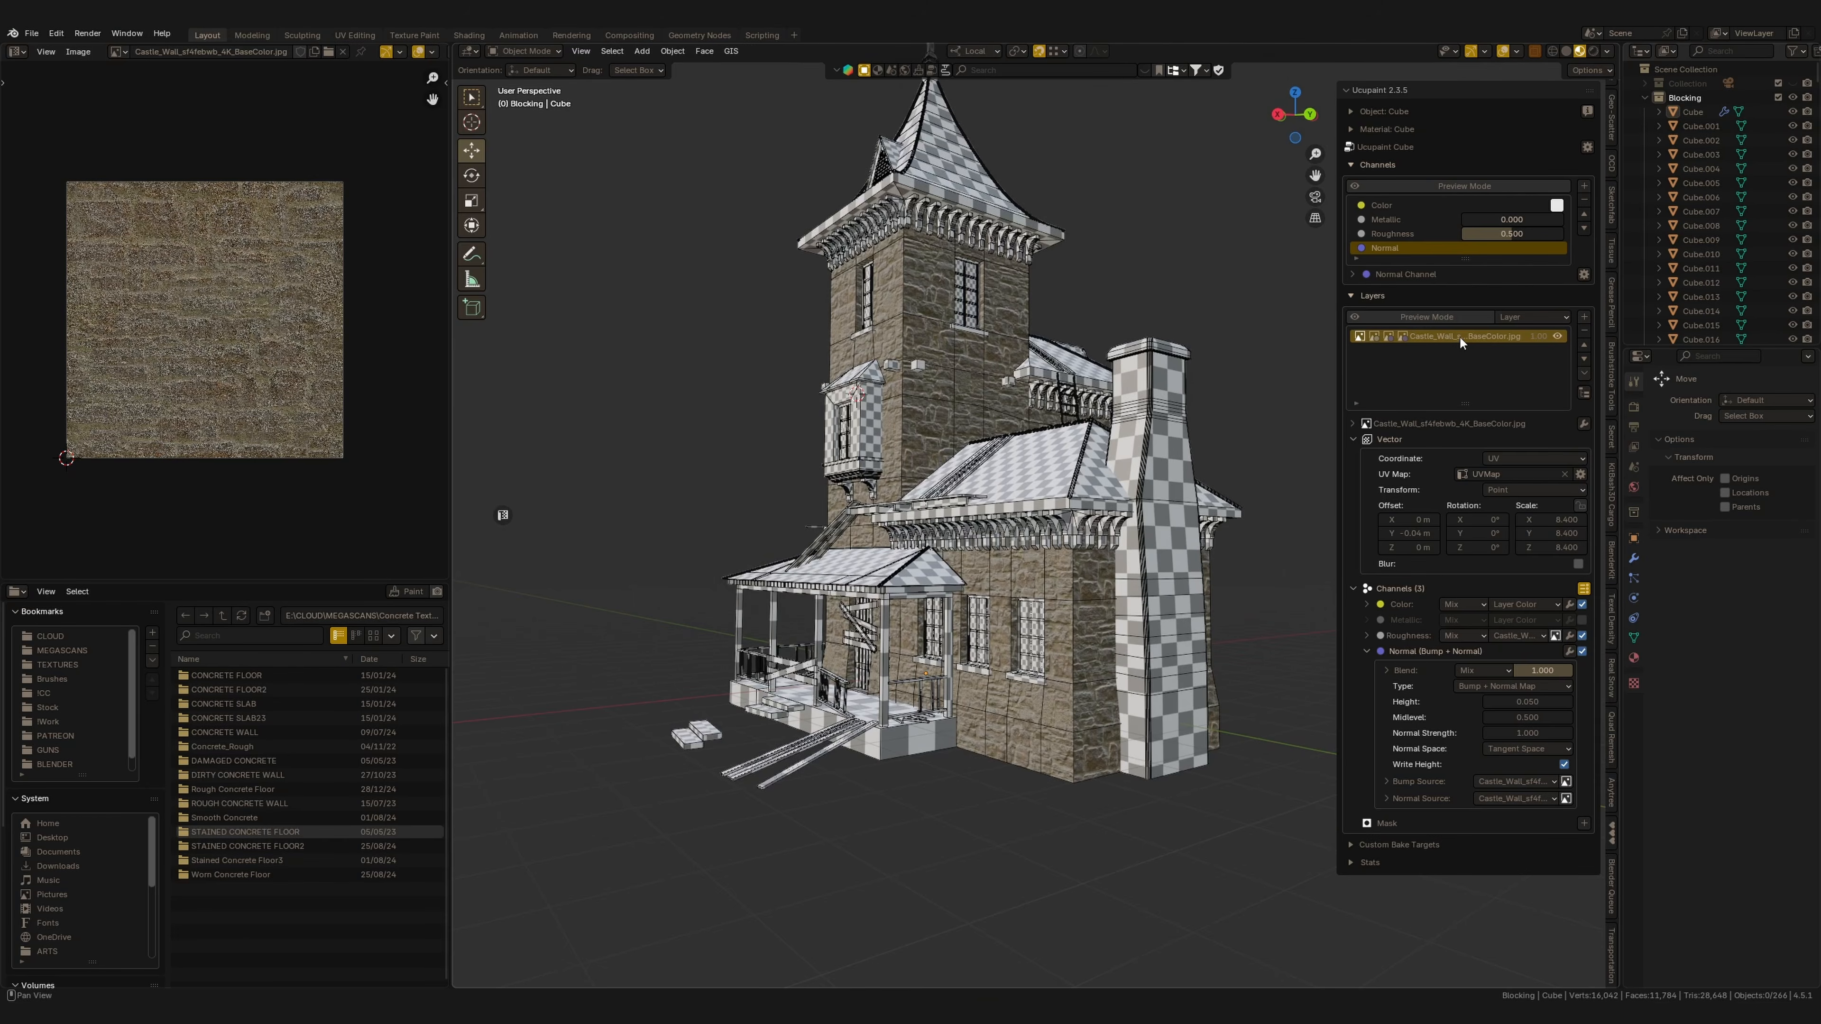
pyautogui.doubleClick(1460, 336)
pyautogui.write('Sto')
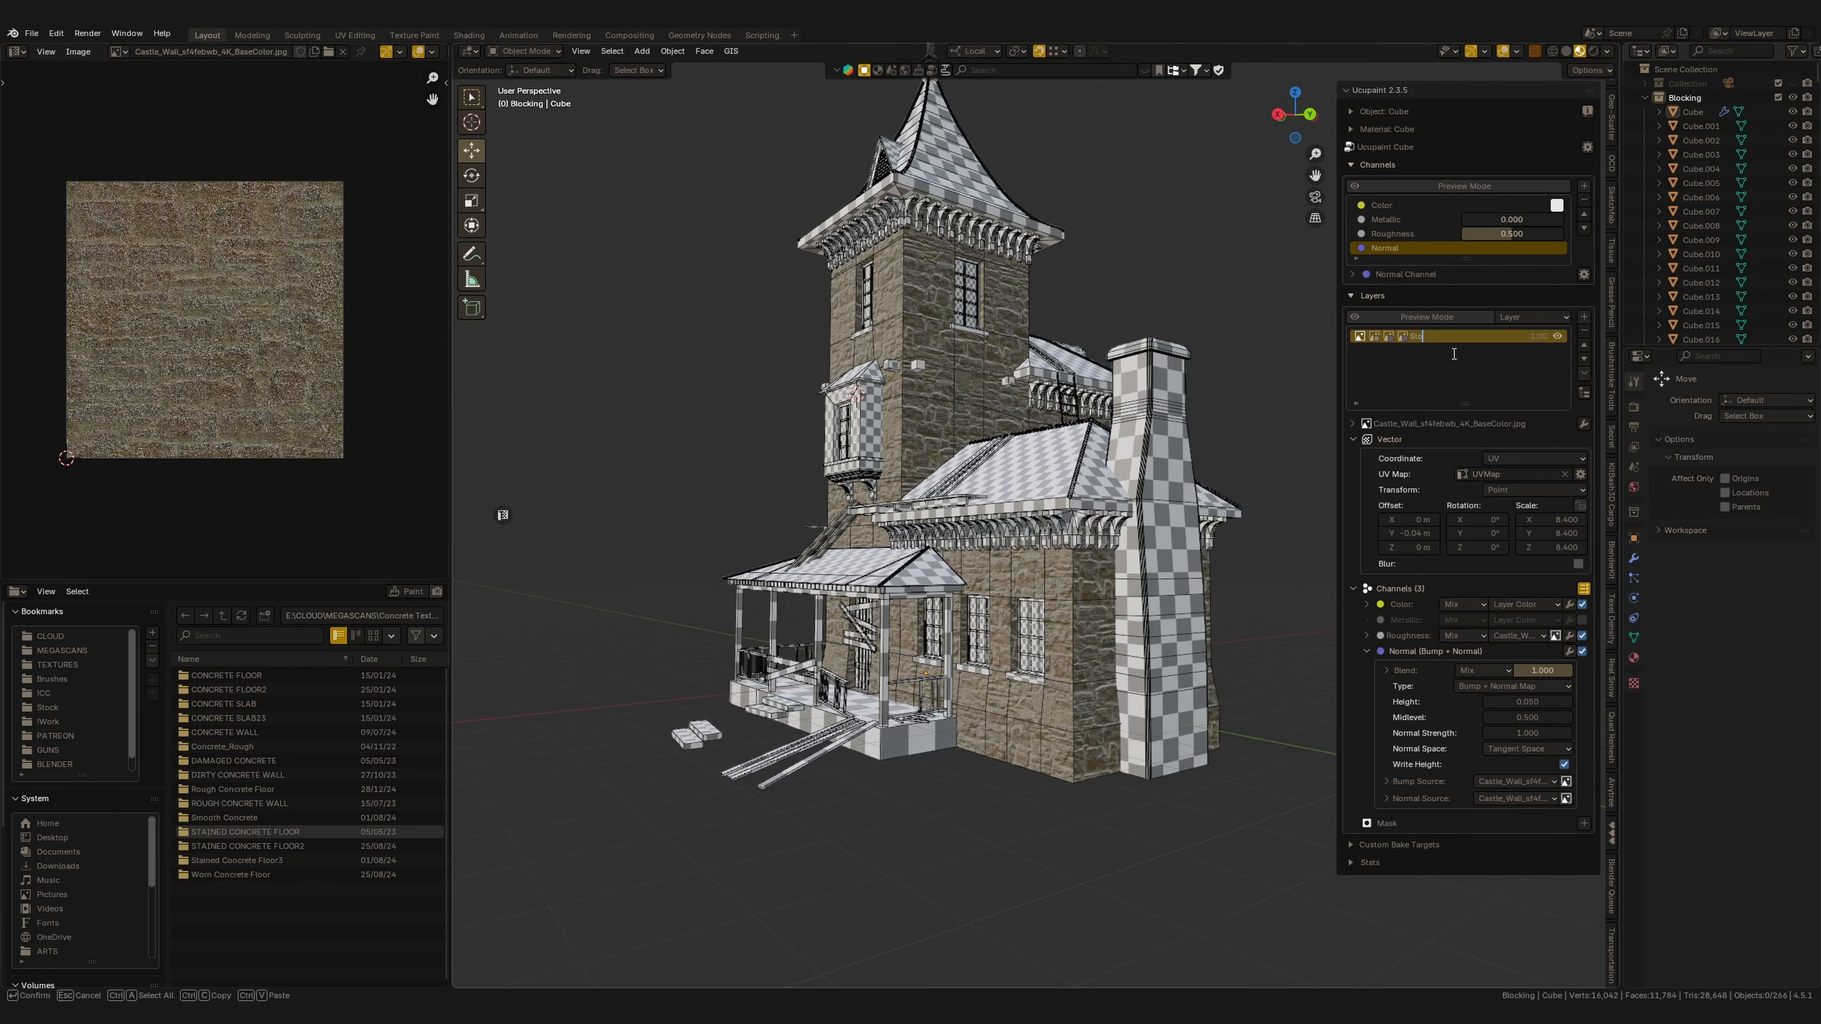
pyautogui.write('ne')
pyautogui.press('Return')
# Add another single layer from the DAMAGED CONCRETE texture images in the Concrete Texture folder.
pyautogui.moveTo(1046, 698); pyautogui.dragTo(1387, 475, button='middle')
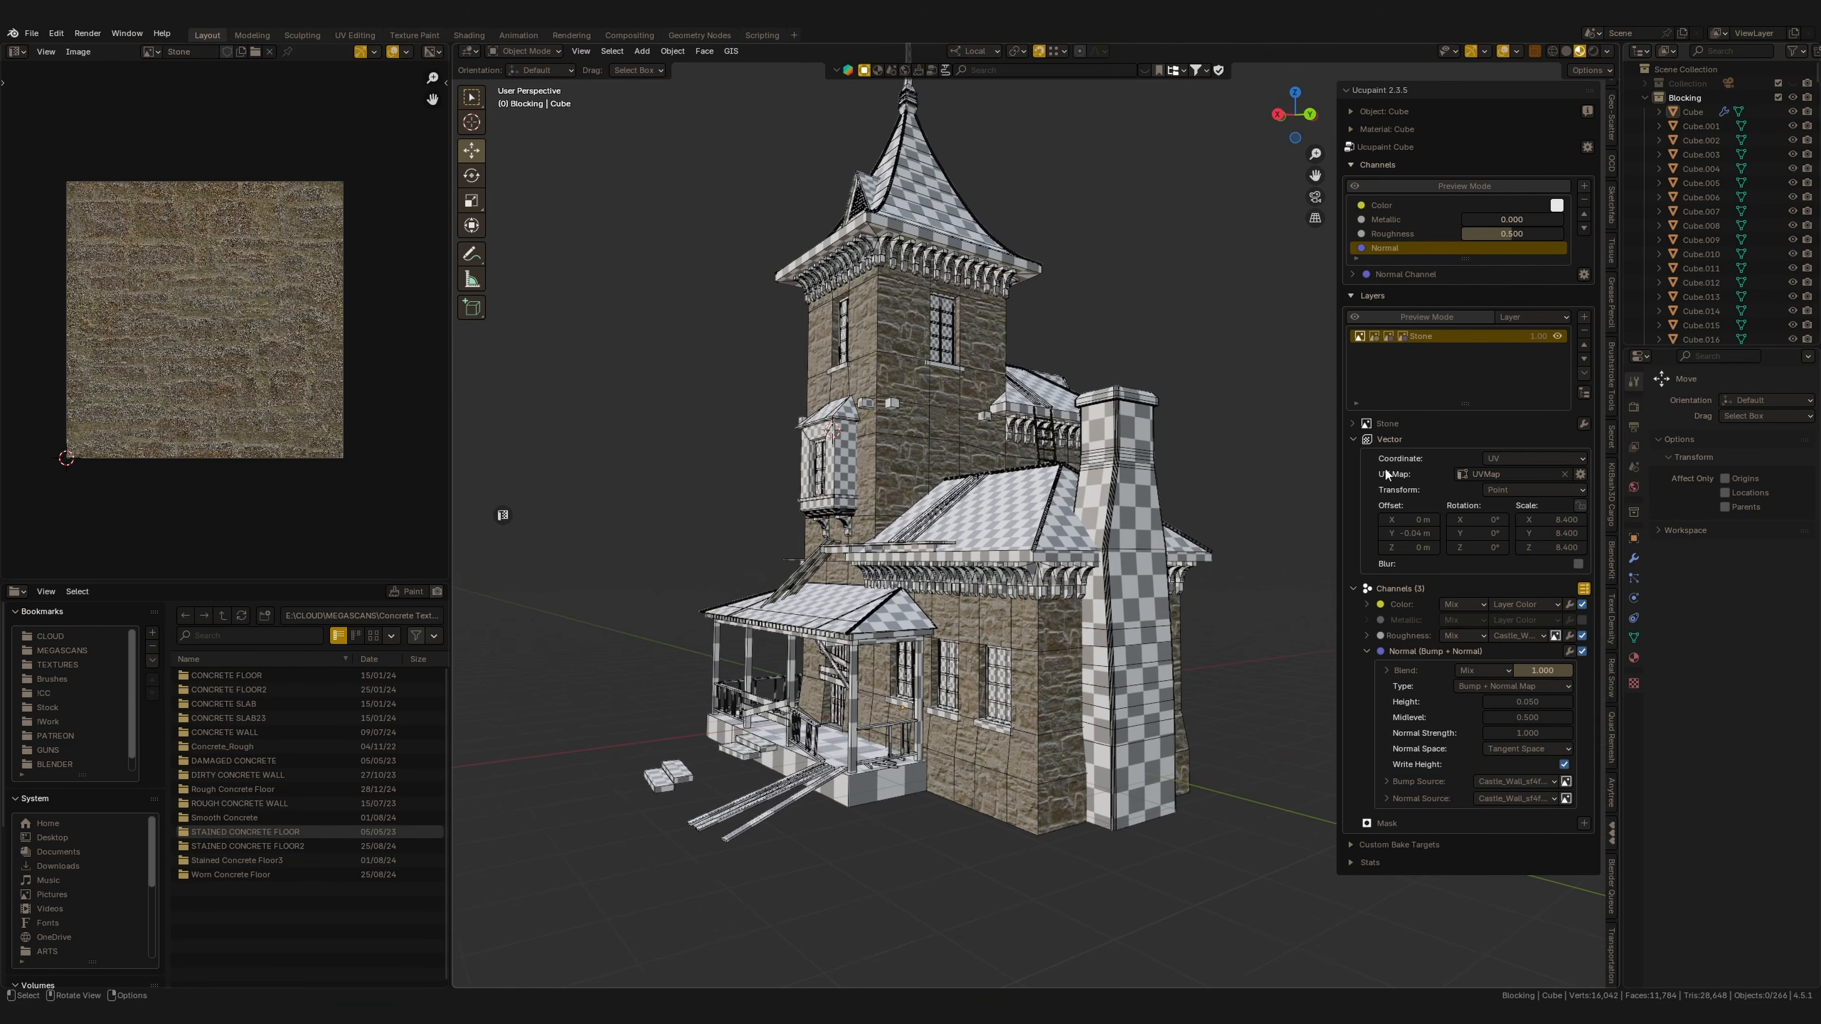
pyautogui.click(1584, 317)
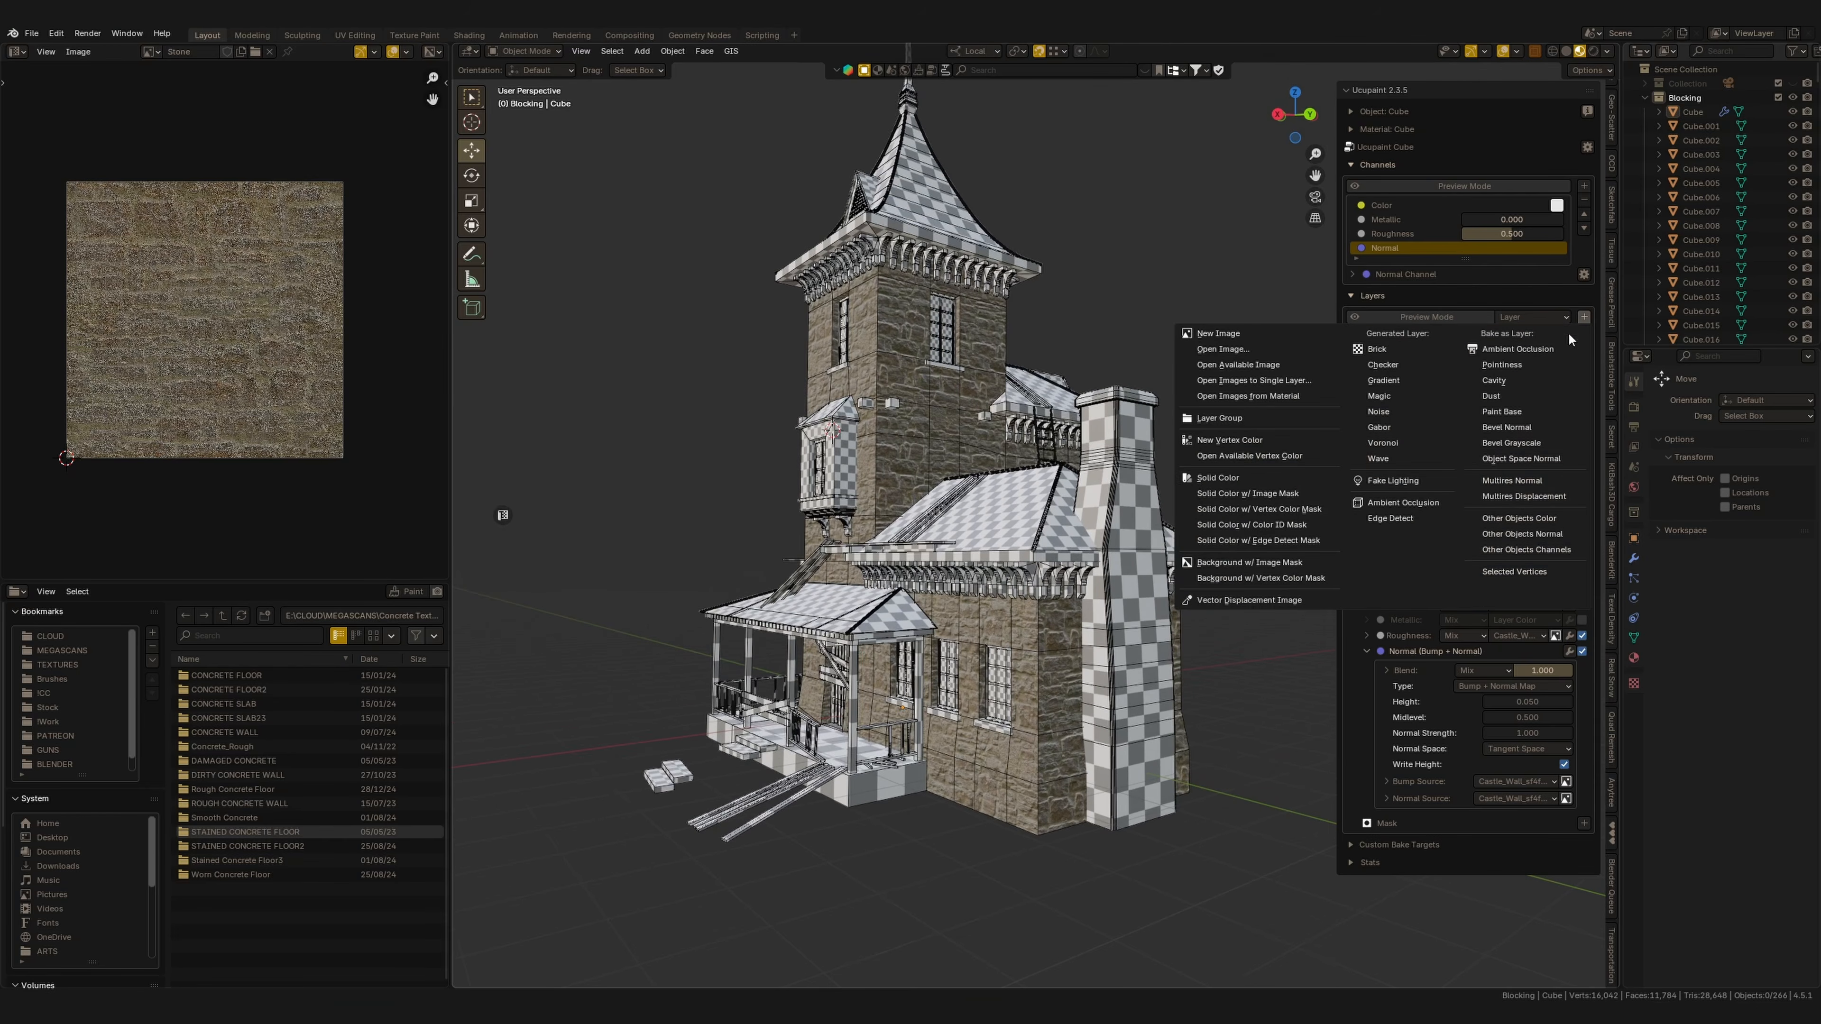
pyautogui.click(1249, 381)
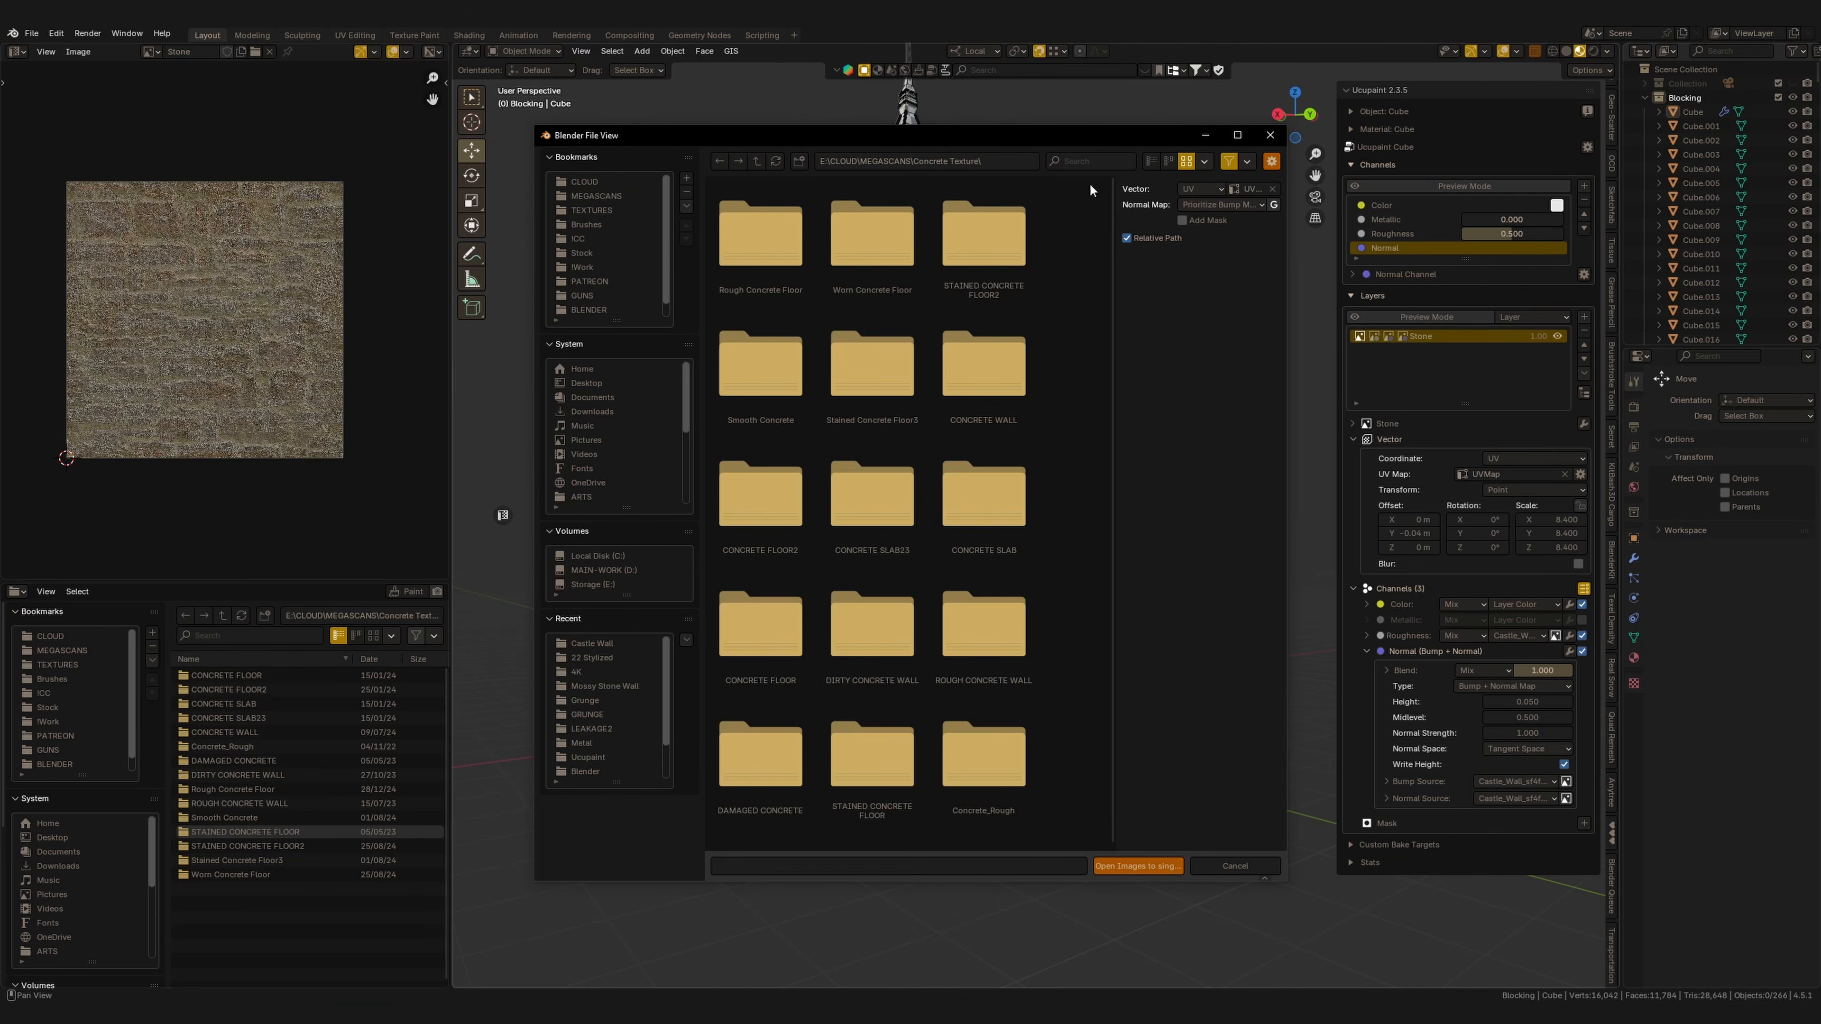
pyautogui.write('da')
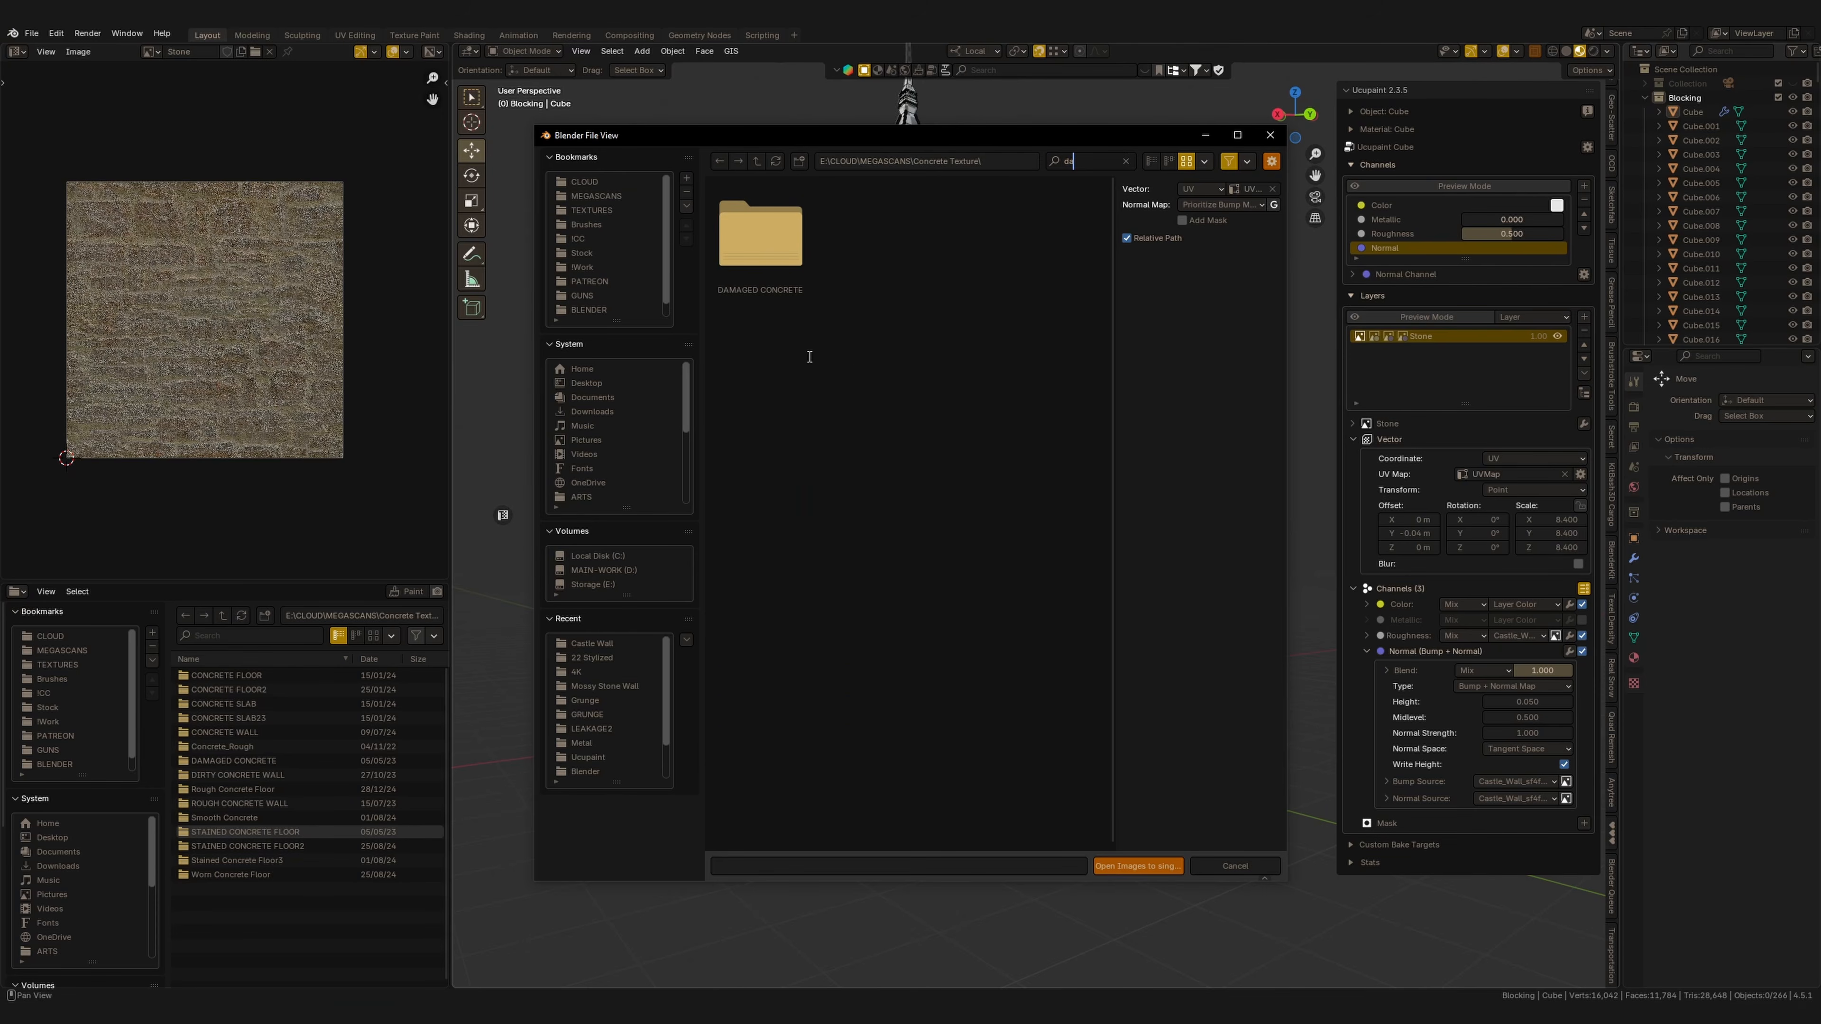
pyautogui.doubleClick(774, 246)
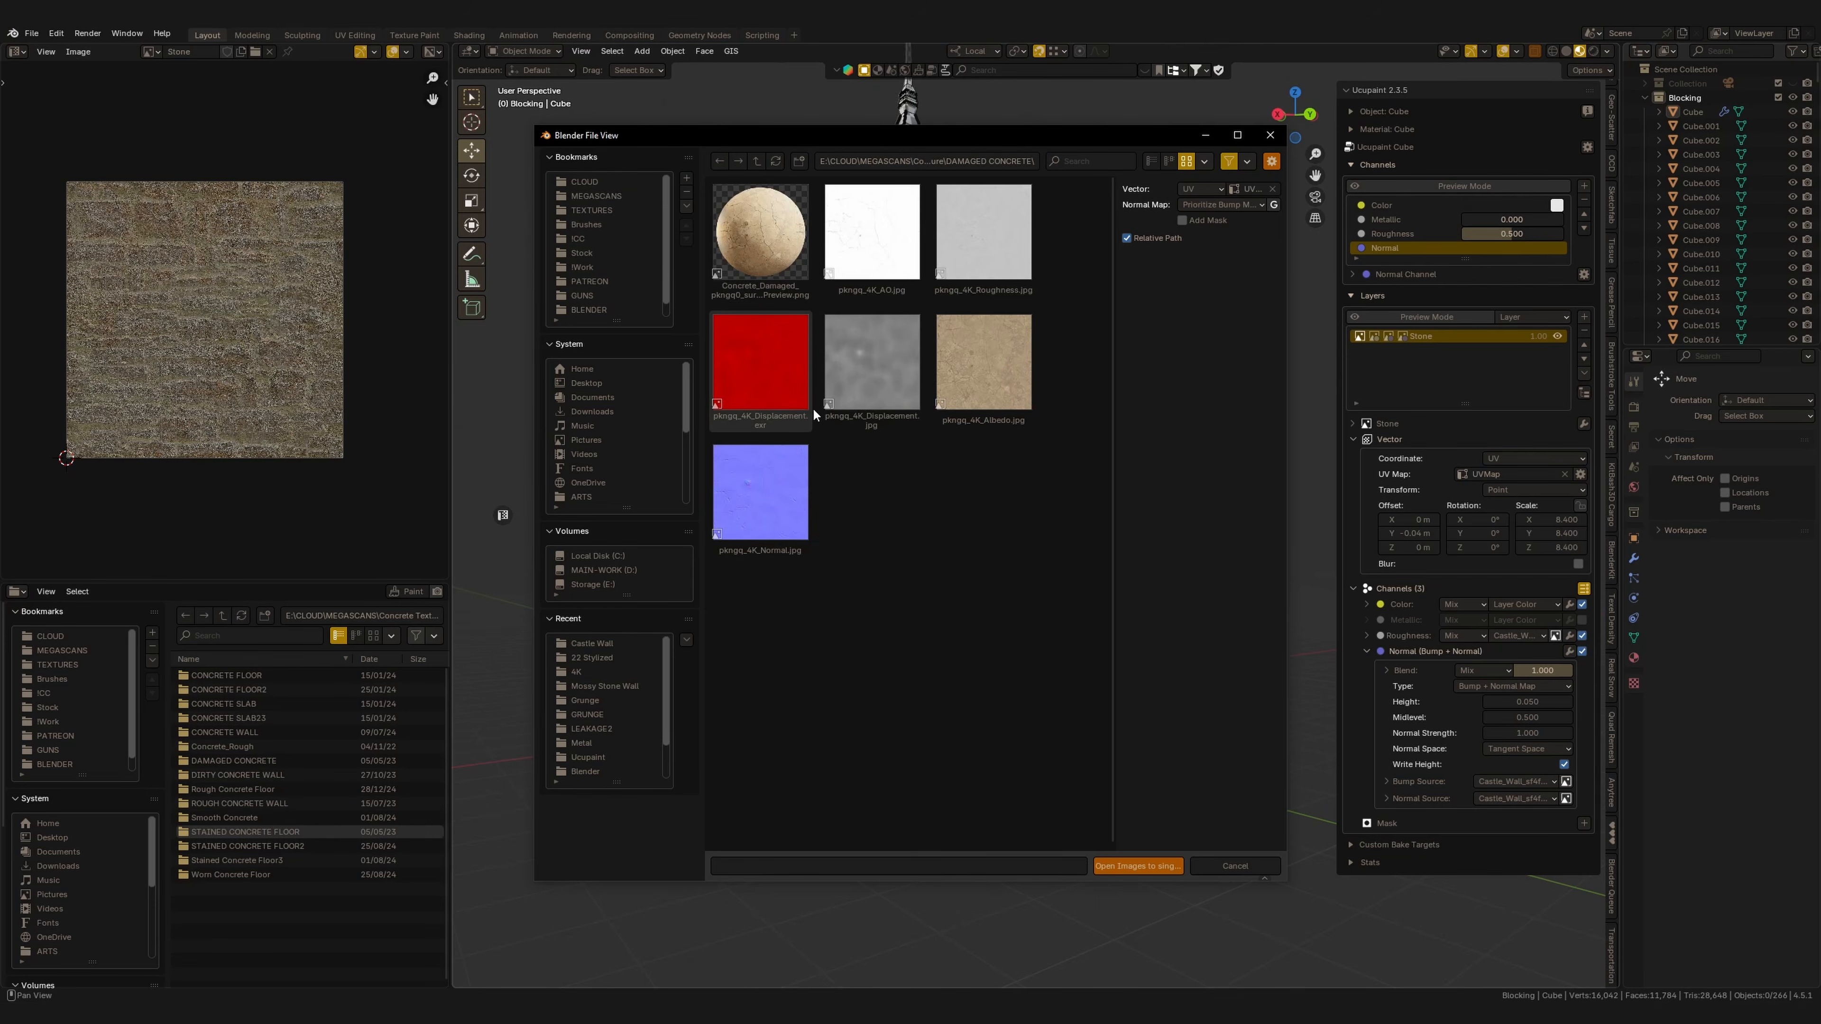
pyautogui.press('a')
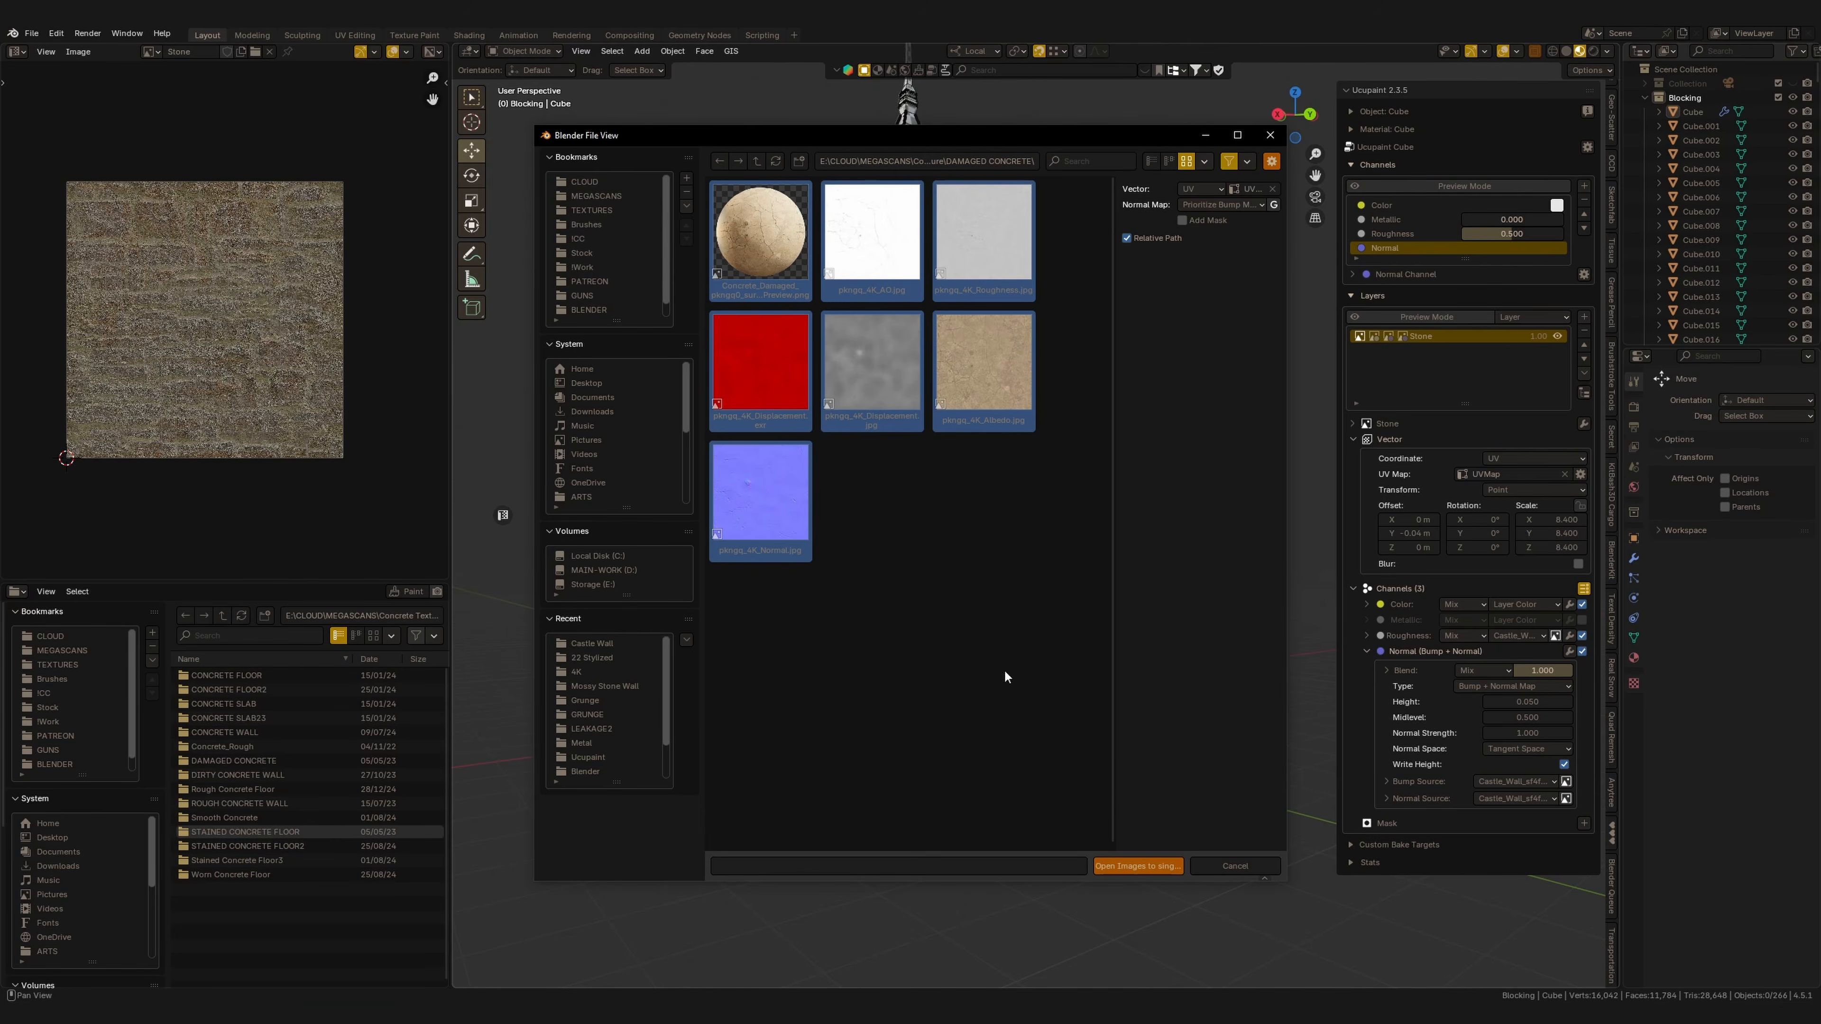
pyautogui.keyDown('ctrl'); pyautogui.click(782, 406); pyautogui.keyUp('ctrl')
pyautogui.click(1161, 867)
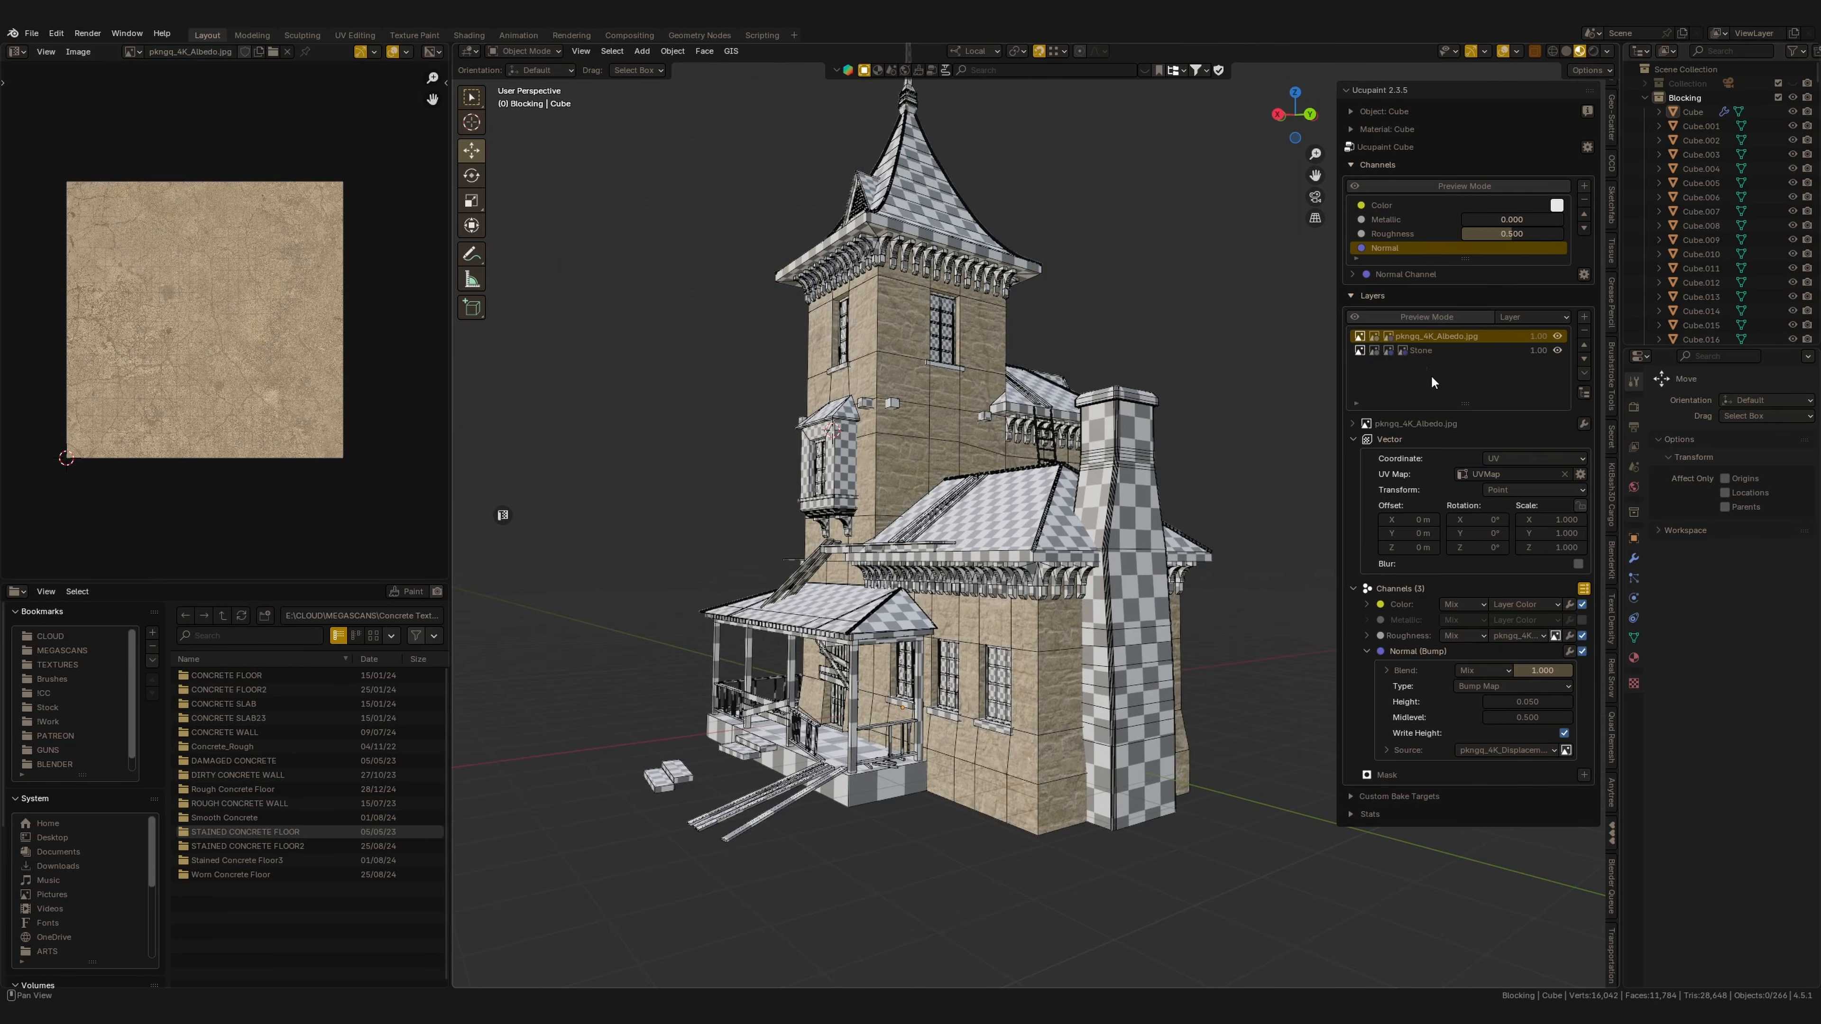
# Rename the new layer Concrete and hide the Stone layer.
pyautogui.doubleClick(1448, 337)
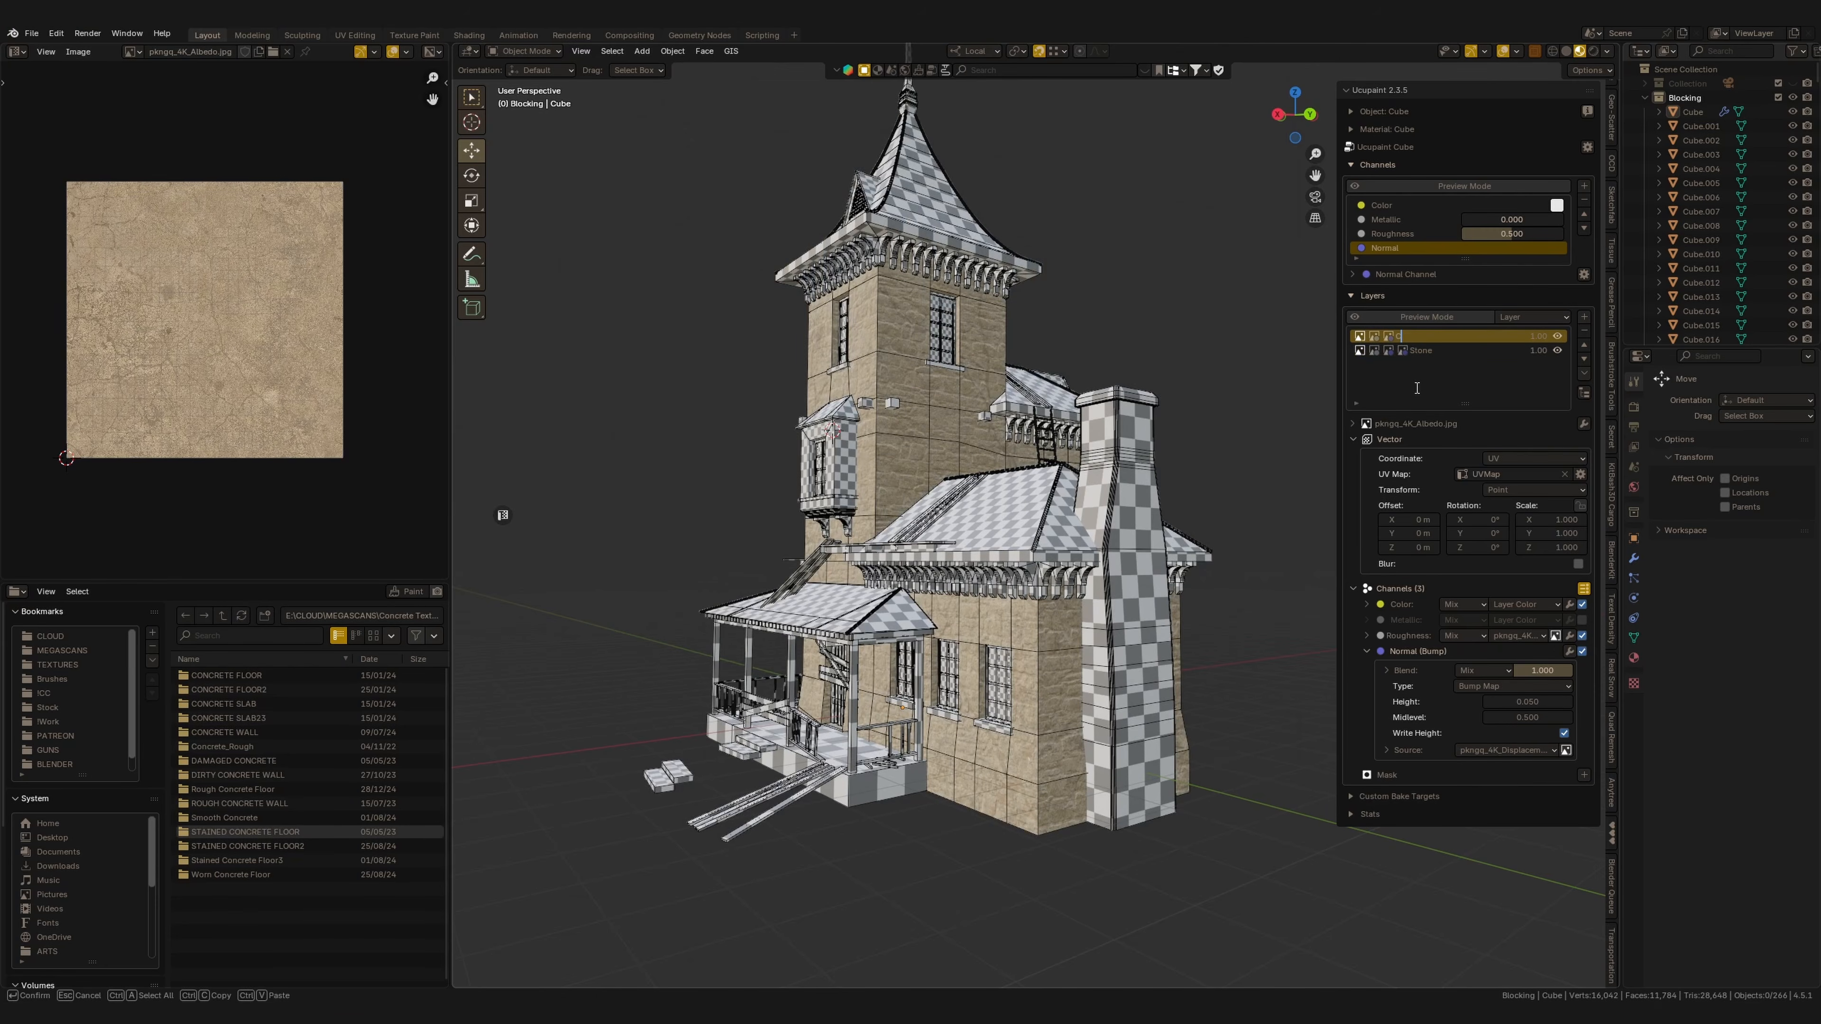
pyautogui.press('Return')
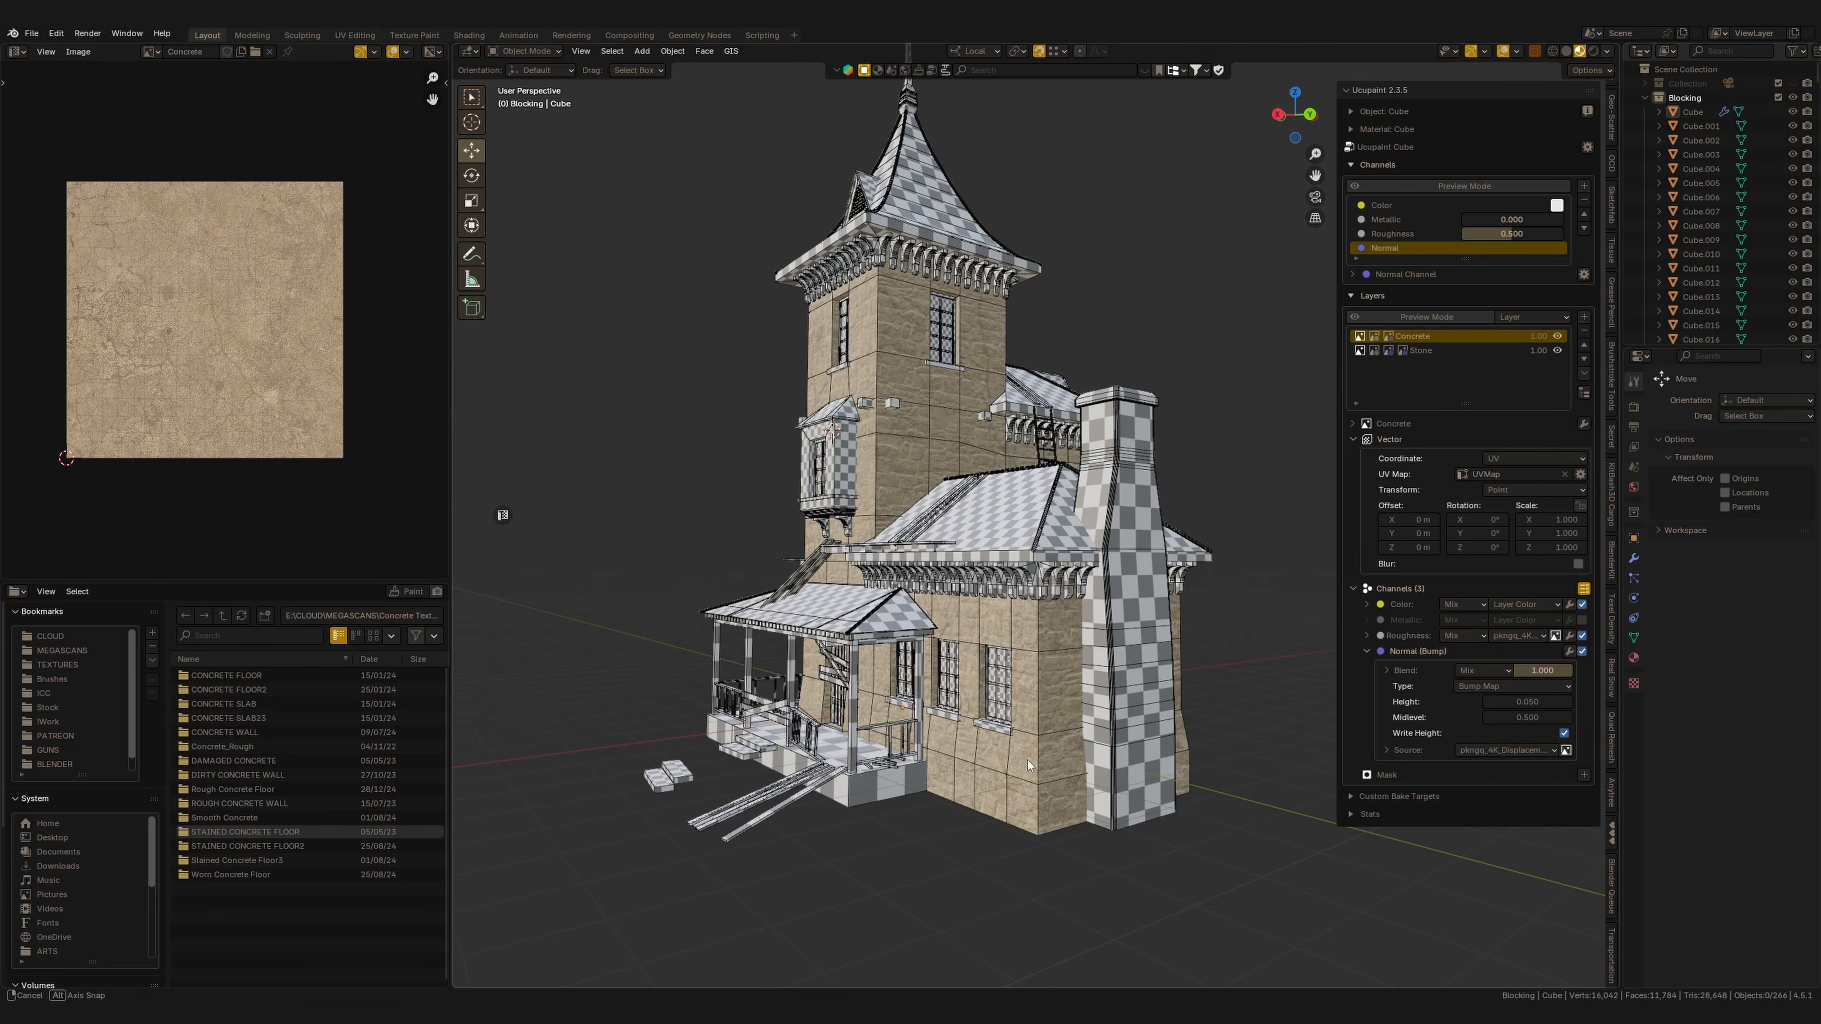
pyautogui.scroll(3, 1051, 676)
pyautogui.moveTo(1027, 760); pyautogui.dragTo(1054, 638, button='middle')
pyautogui.scroll(2, 1072, 583)
pyautogui.click(1557, 349)
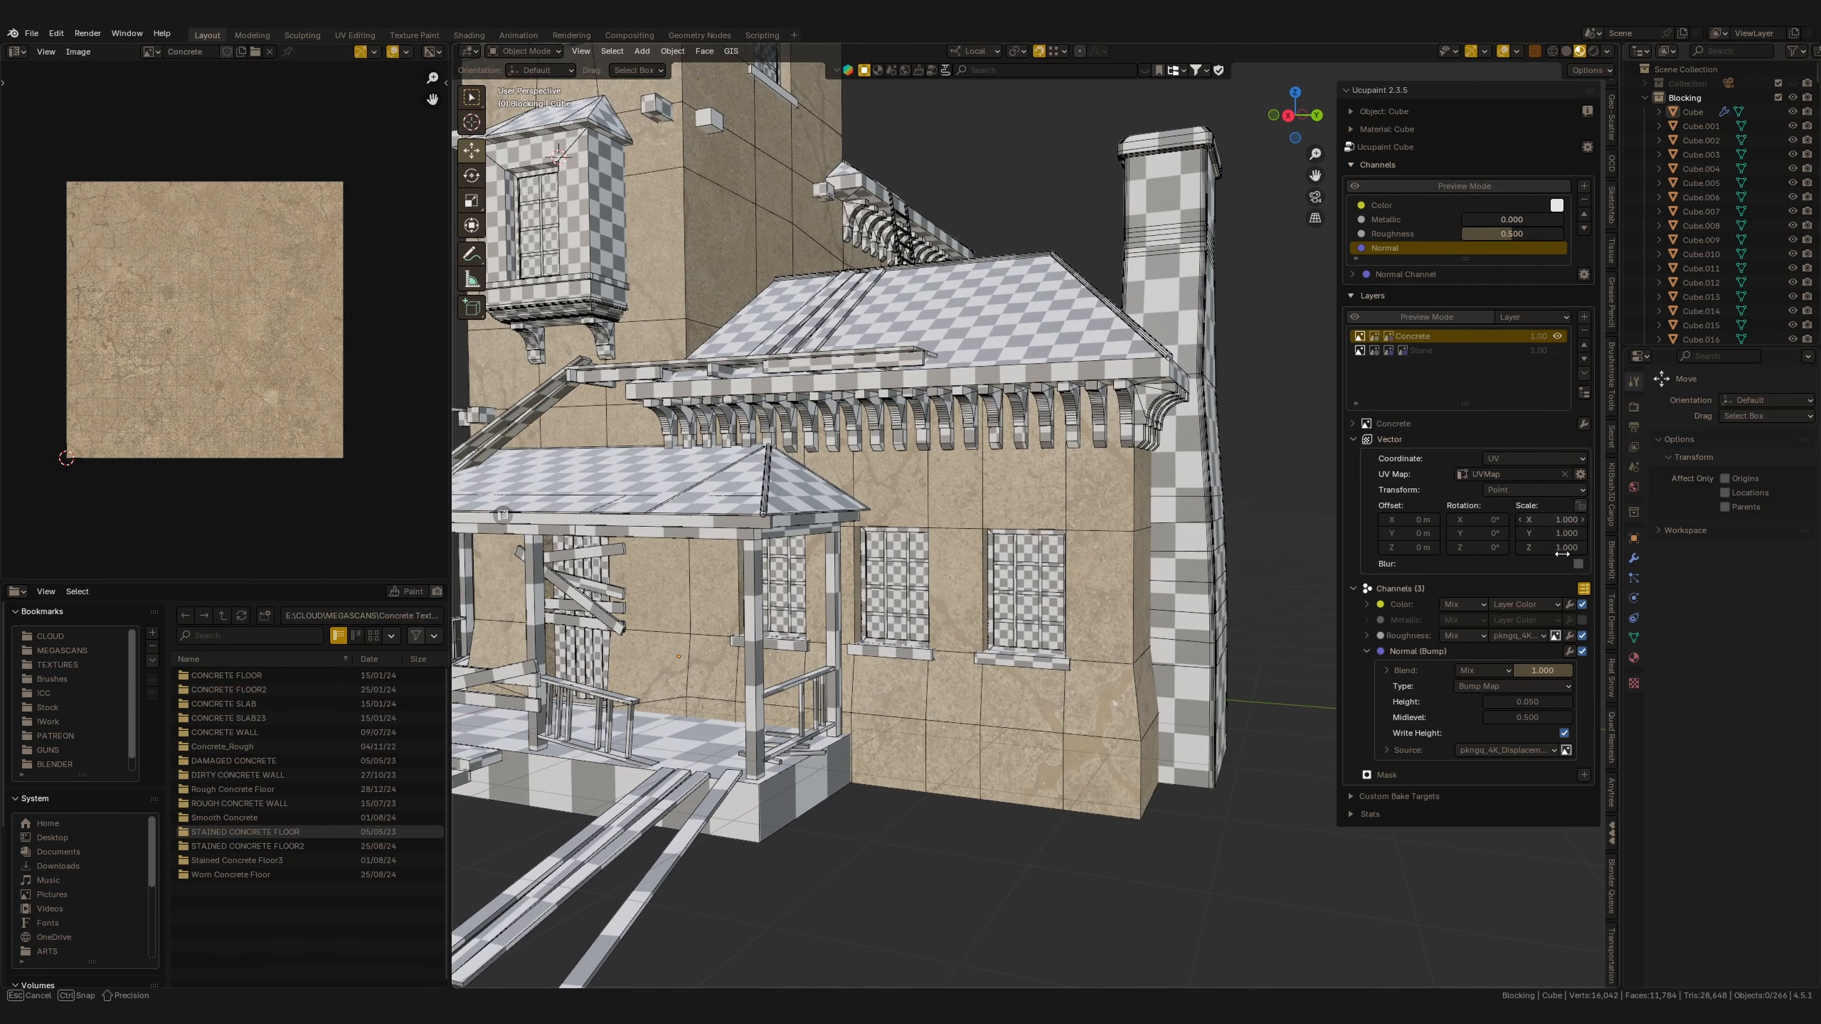
# Scale the Concrete layer's texture uniformly to 5.6.
pyautogui.moveTo(1562, 554); pyautogui.dragTo(1594, 549)
pyautogui.keyDown('shift'); pyautogui.moveTo(939, 622); pyautogui.dragTo(1220, 723, button='middle'); pyautogui.keyUp('shift')
pyautogui.scroll(-1, 1103, 669)
pyautogui.scroll(-1, 1119, 807)
pyautogui.scroll(2, 1119, 796)
pyautogui.keyDown('shift'); pyautogui.moveTo(1186, 658); pyautogui.dragTo(1186, 741, button='middle'); pyautogui.keyUp('shift')
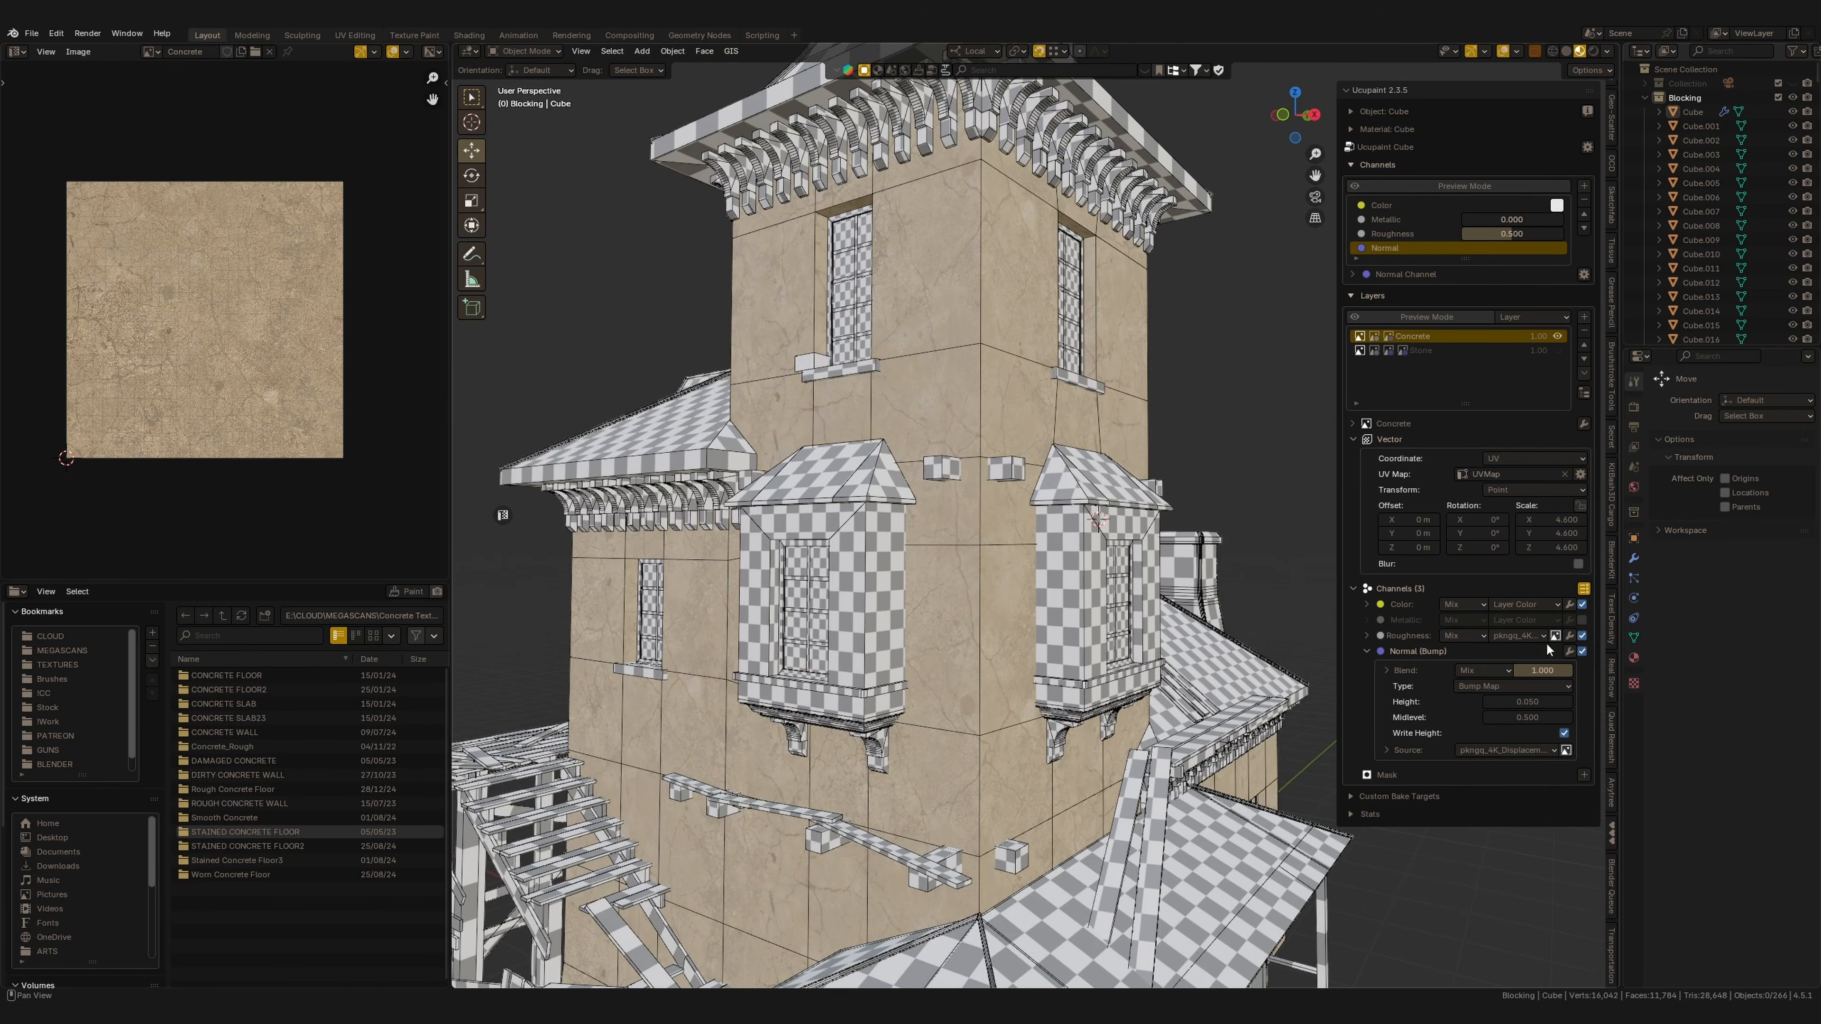
pyautogui.moveTo(1277, 688); pyautogui.dragTo(1105, 705, button='middle')
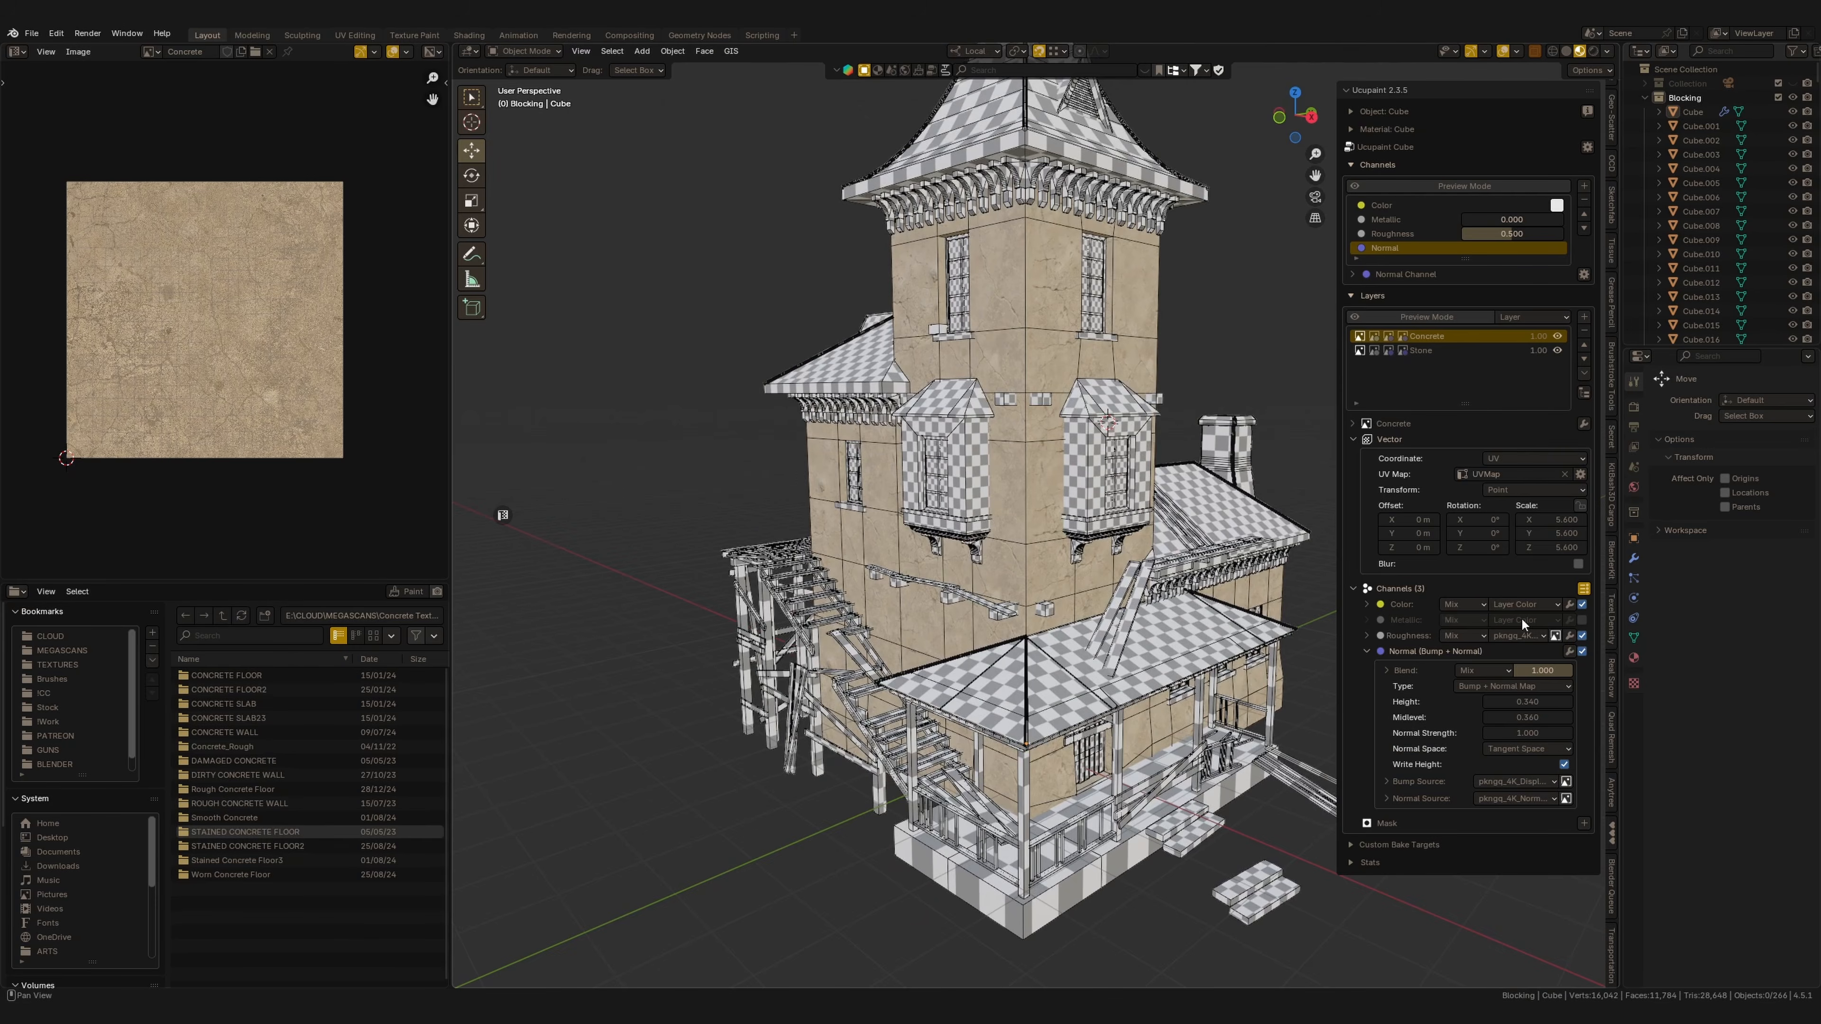
# Add a Hue Saturation modifier to the Concrete layer's Color channel.
pyautogui.click(1568, 604)
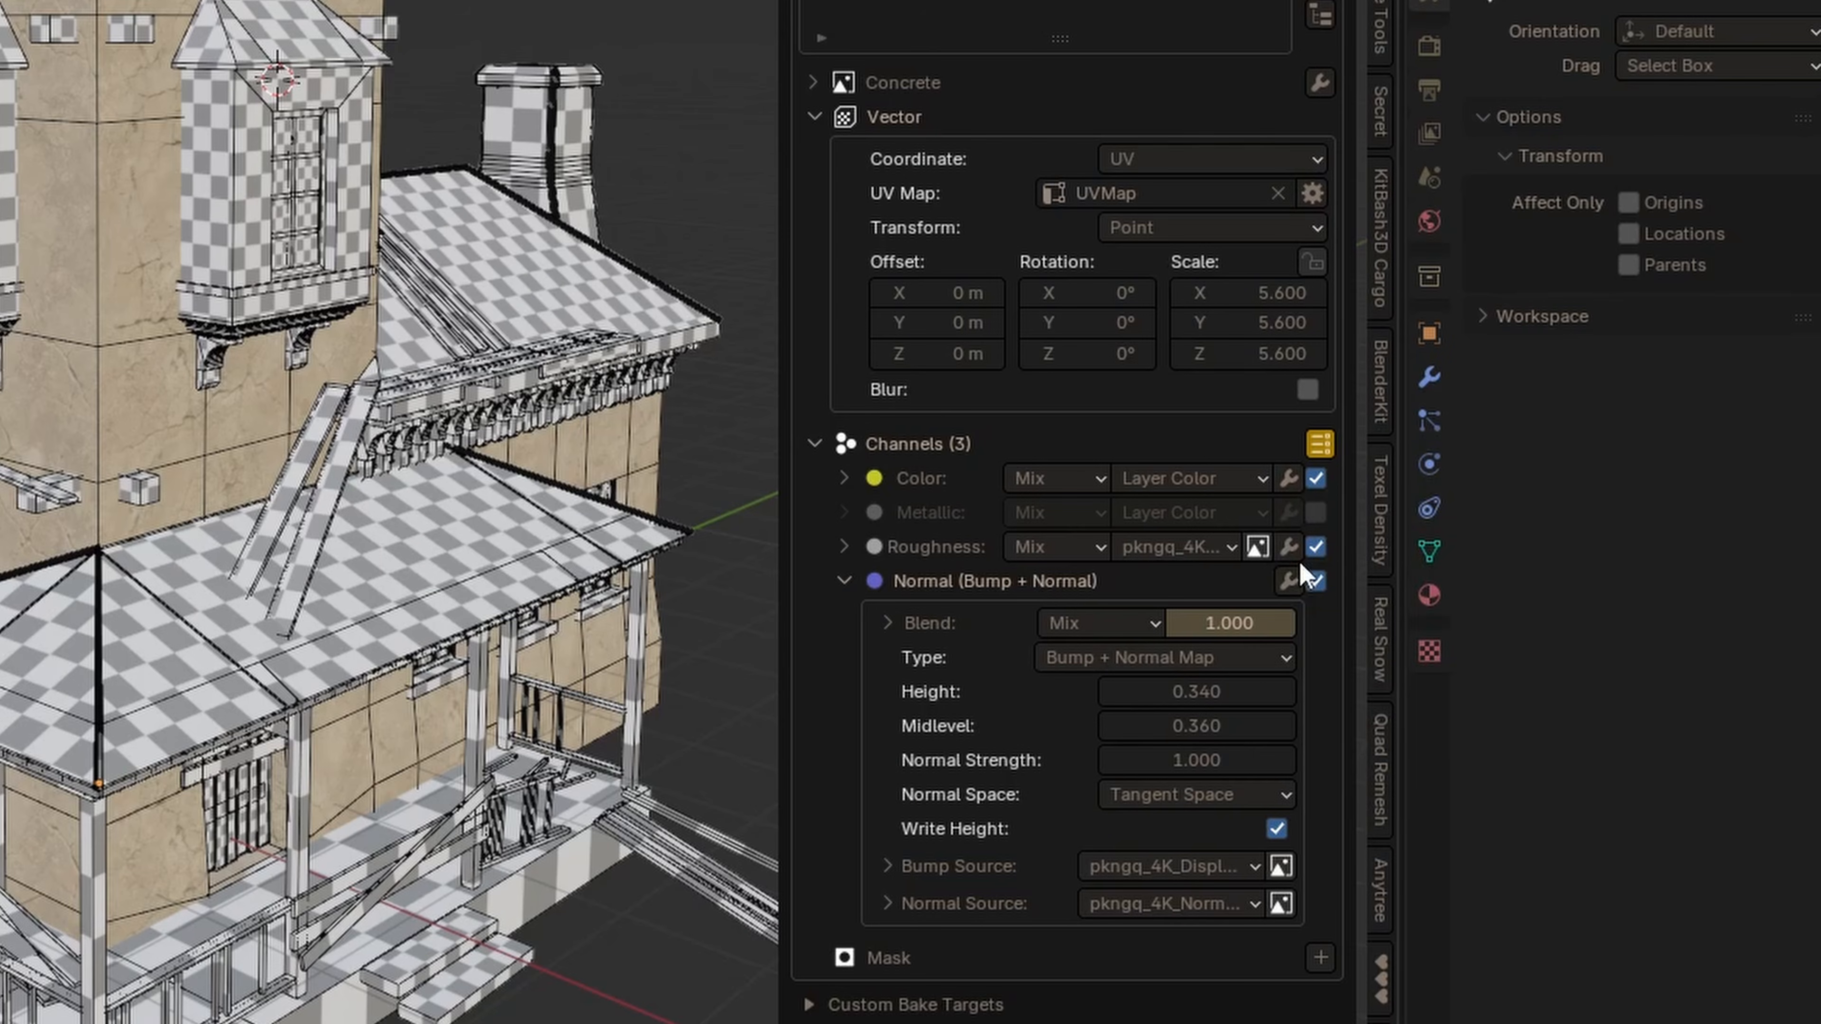
pyautogui.click(1290, 479)
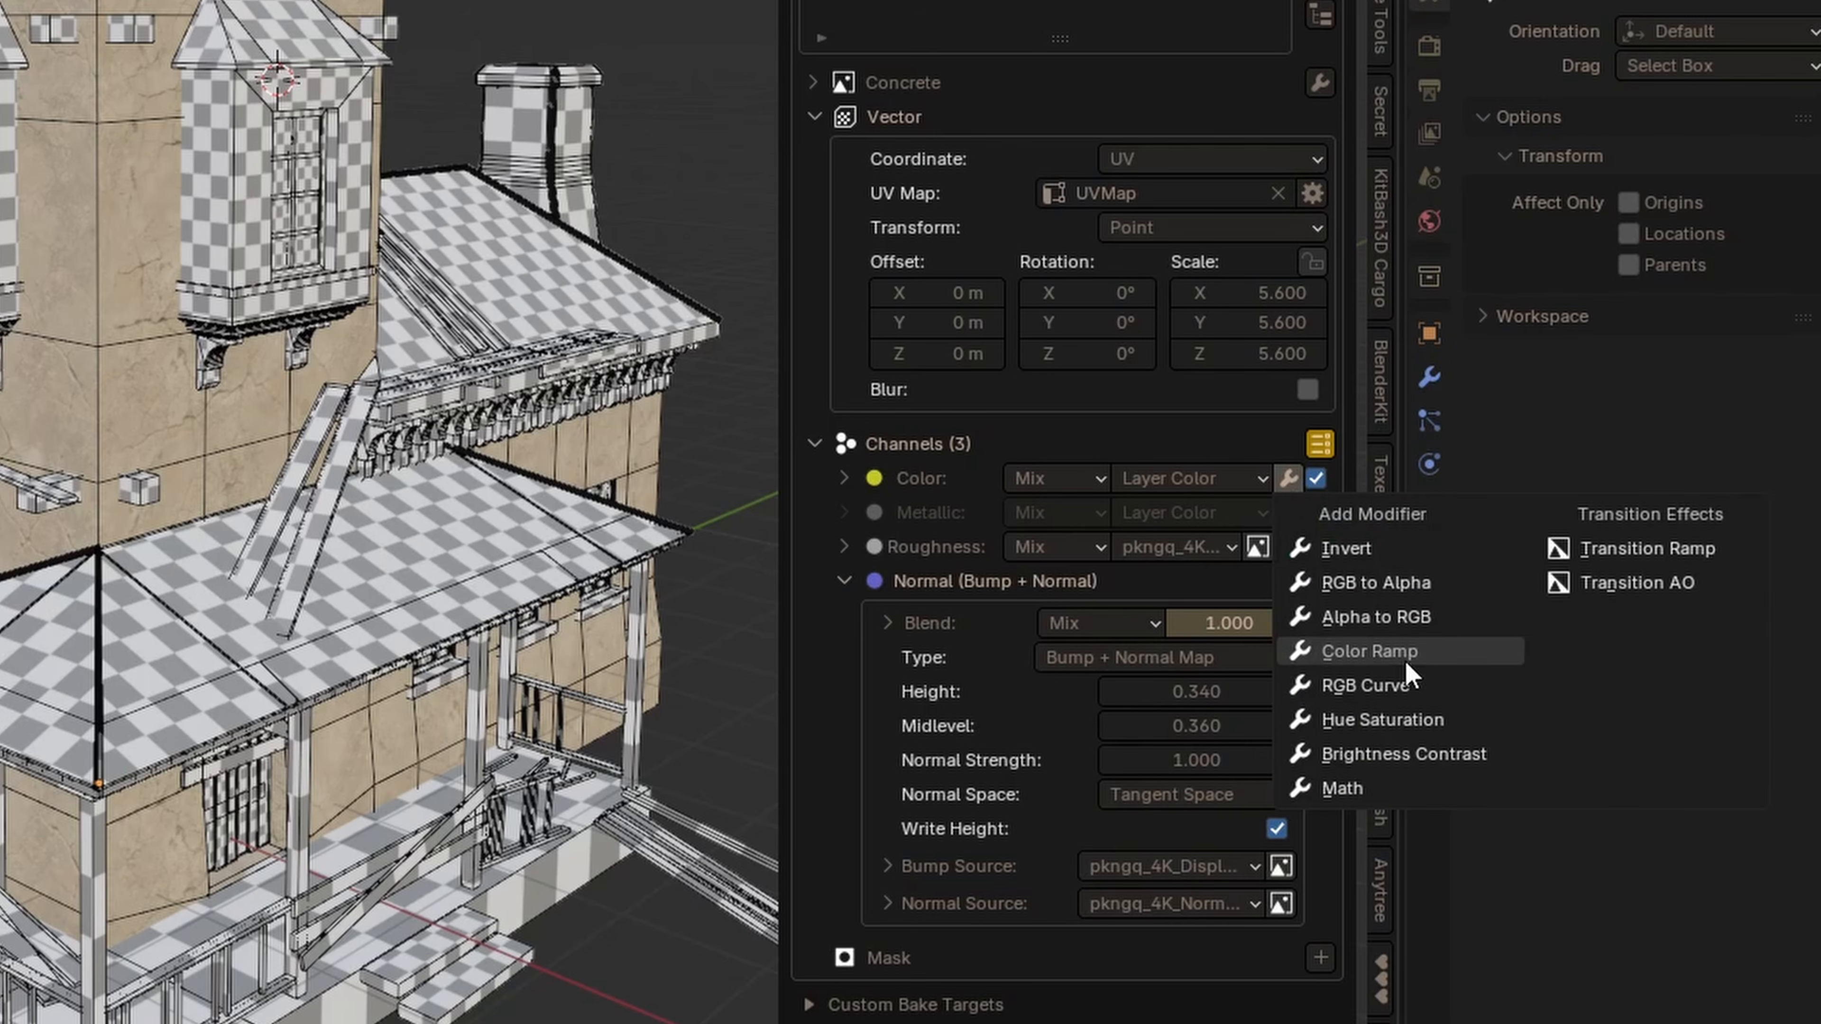
pyautogui.click(1390, 720)
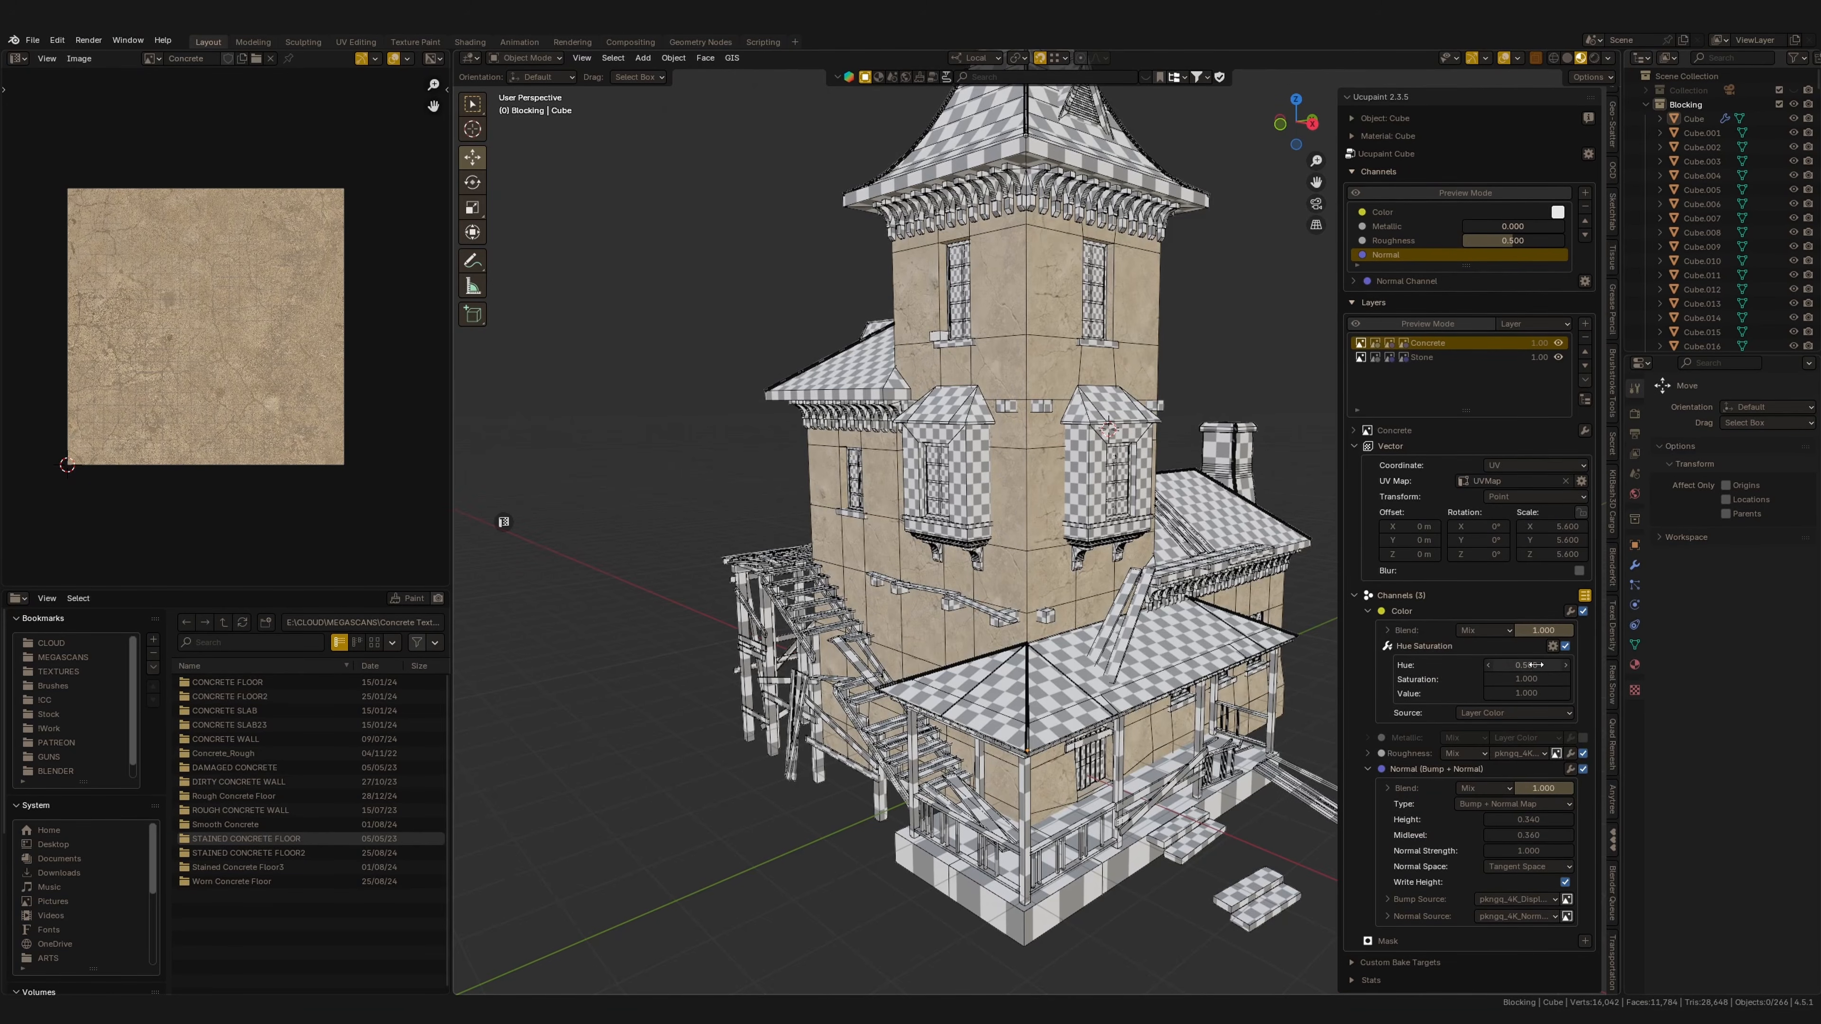
# Set the Concrete layer's Hue Saturation hue to 0.960 and saturation to 0.190.
pyautogui.moveTo(1513, 678); pyautogui.dragTo(1477, 677)
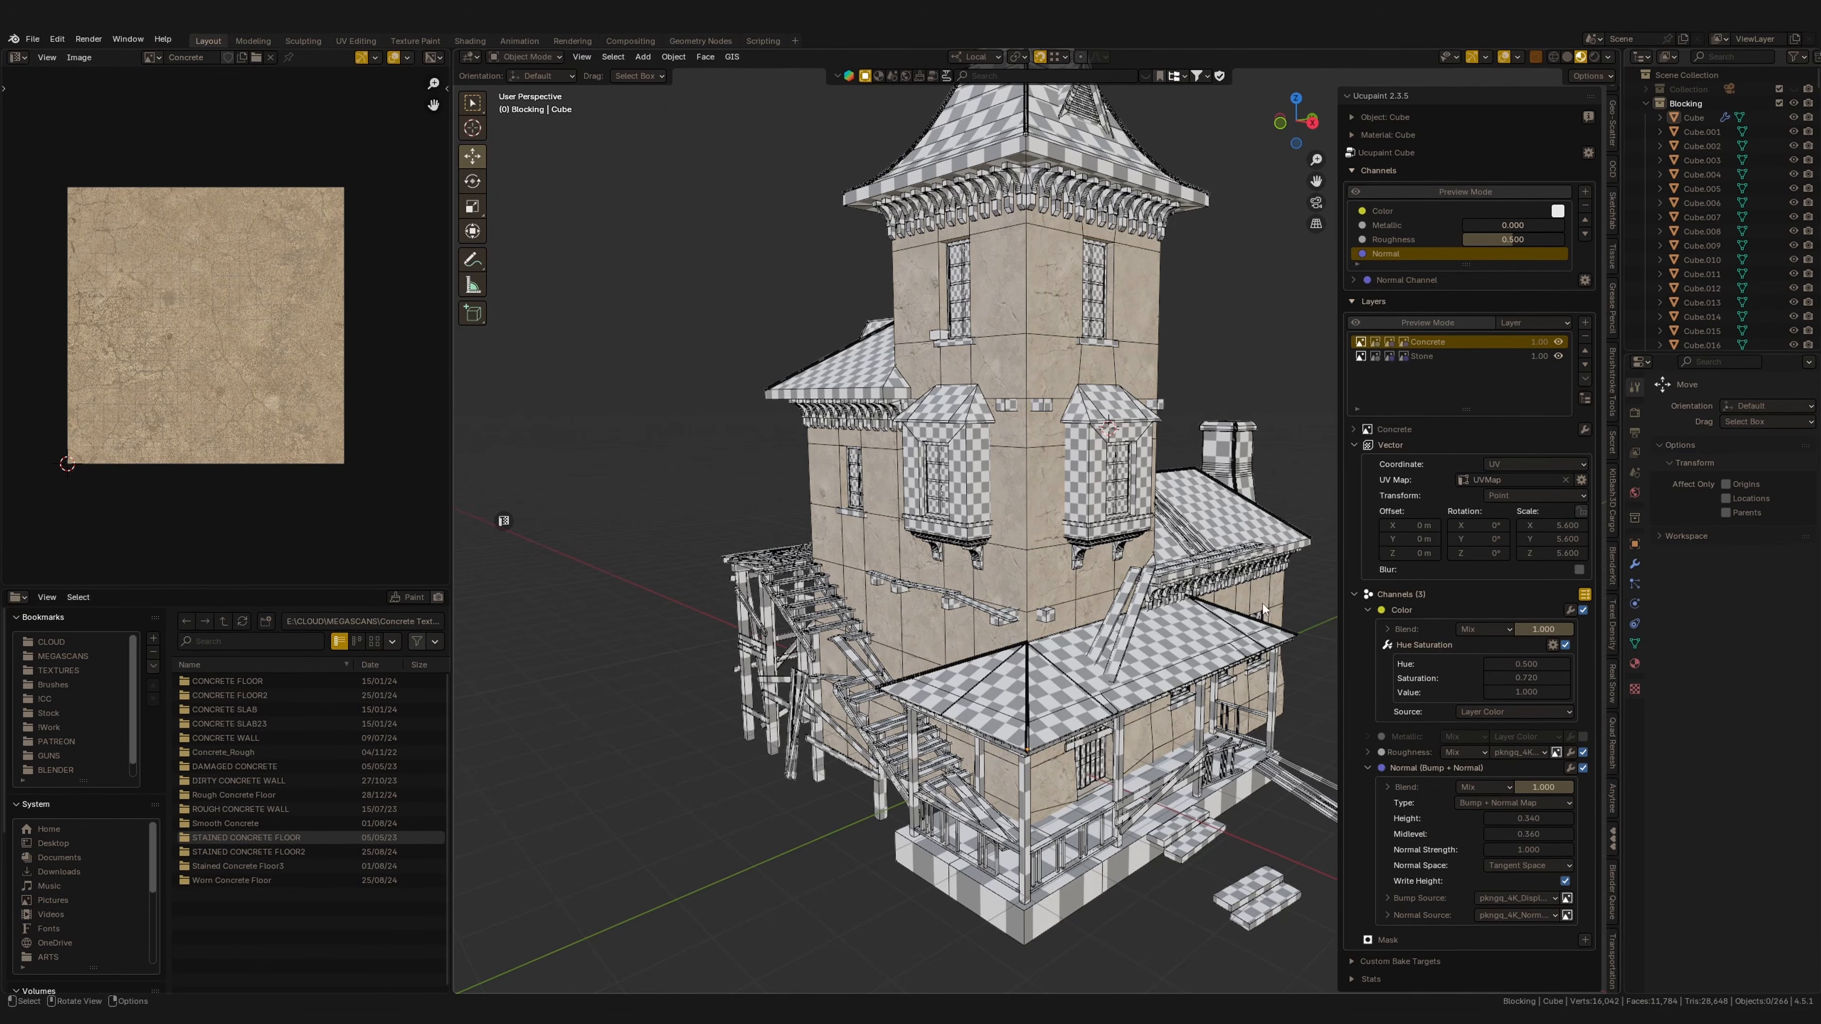
pyautogui.moveTo(1262, 603); pyautogui.dragTo(1147, 632, button='middle')
pyautogui.moveTo(1530, 662)
pyautogui.mouseDown()
pyautogui.moveTo(1581, 659)
pyautogui.moveTo(1485, 682)
pyautogui.moveTo(1533, 658)
pyautogui.moveTo(1517, 671)
pyautogui.mouseUp()
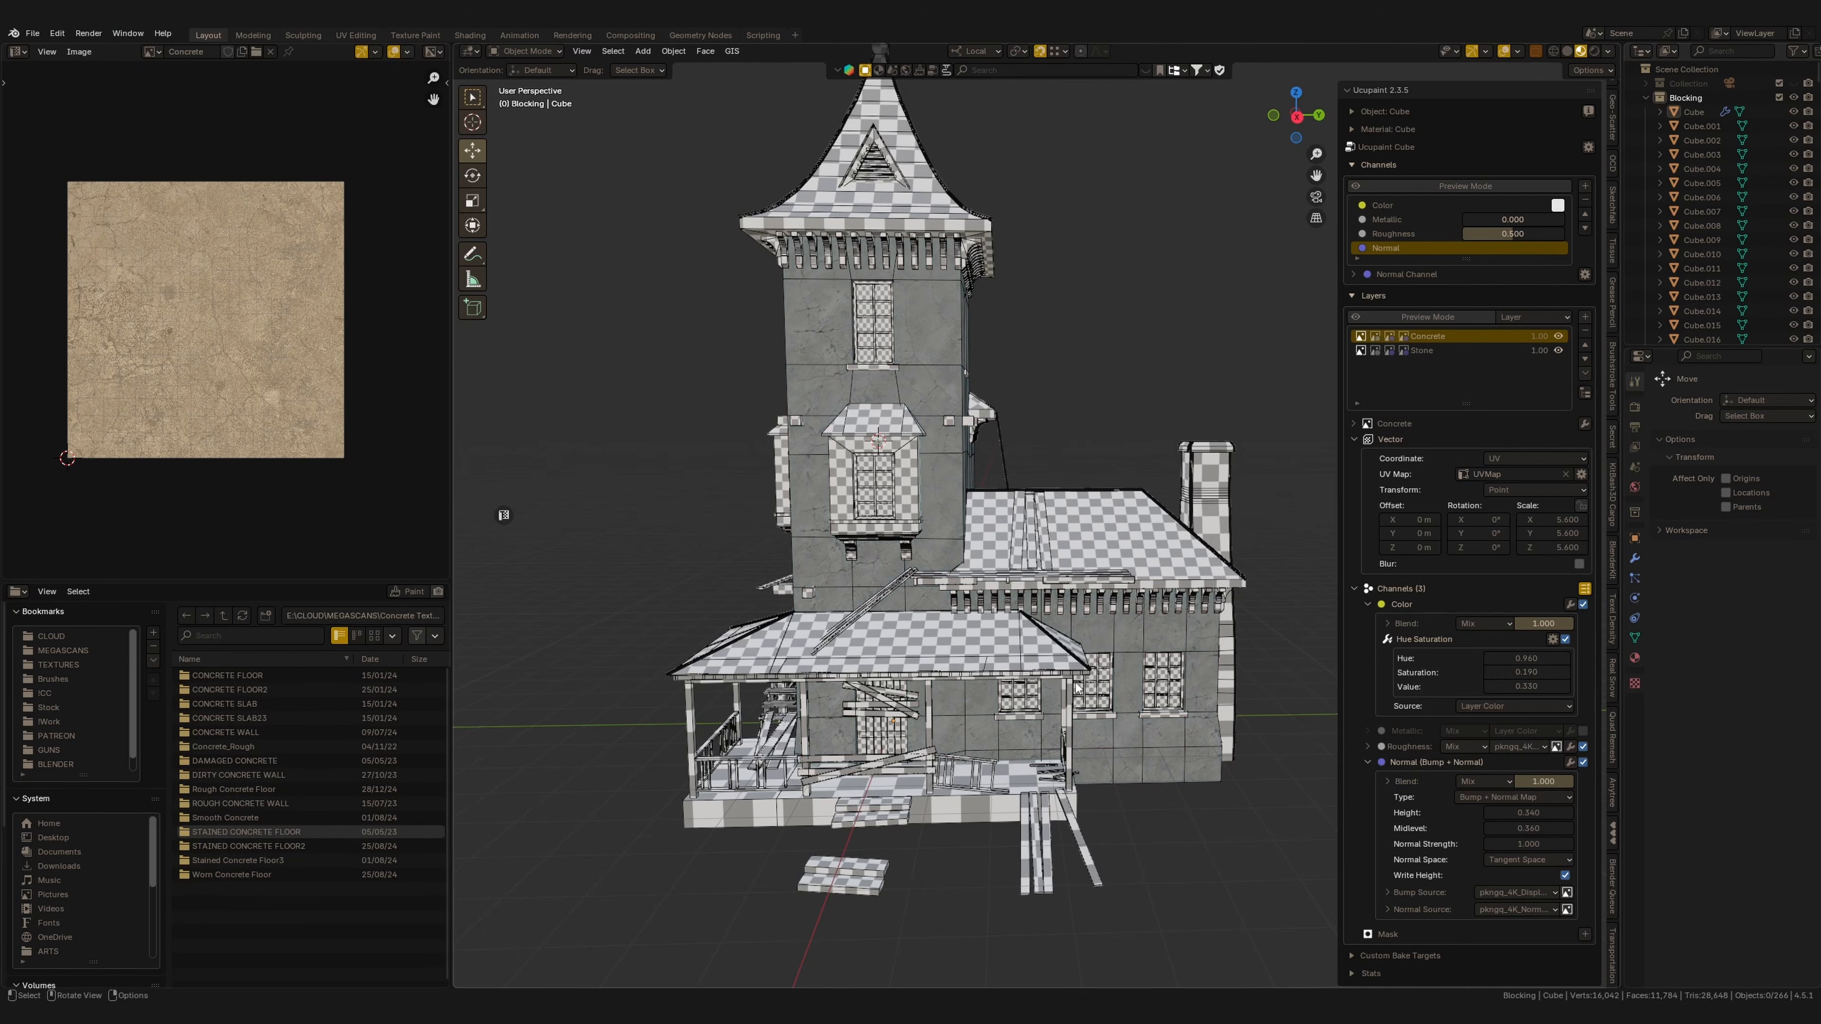
pyautogui.moveTo(1078, 688); pyautogui.dragTo(1161, 670, button='middle')
pyautogui.scroll(2, 1156, 685)
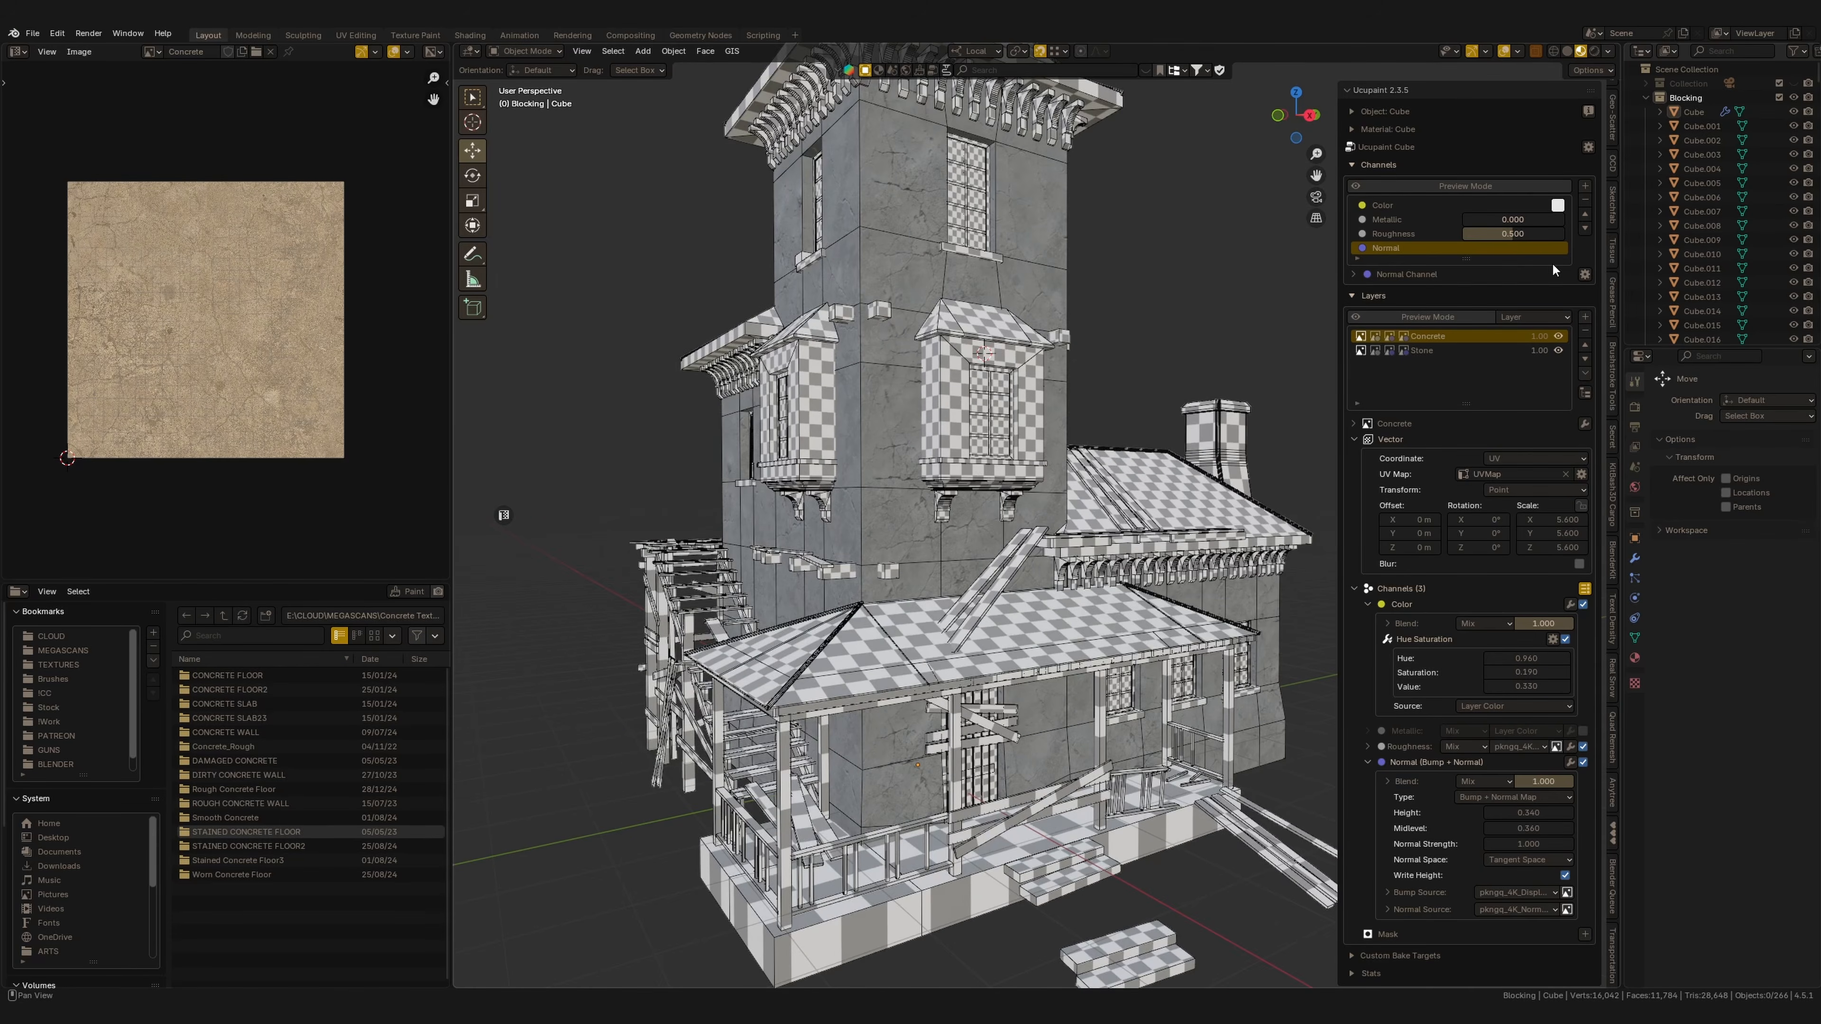
# Hide the Concrete layer, select the Stone layer and add a Hue Saturation modifier to its Color channel.
pyautogui.click(1558, 336)
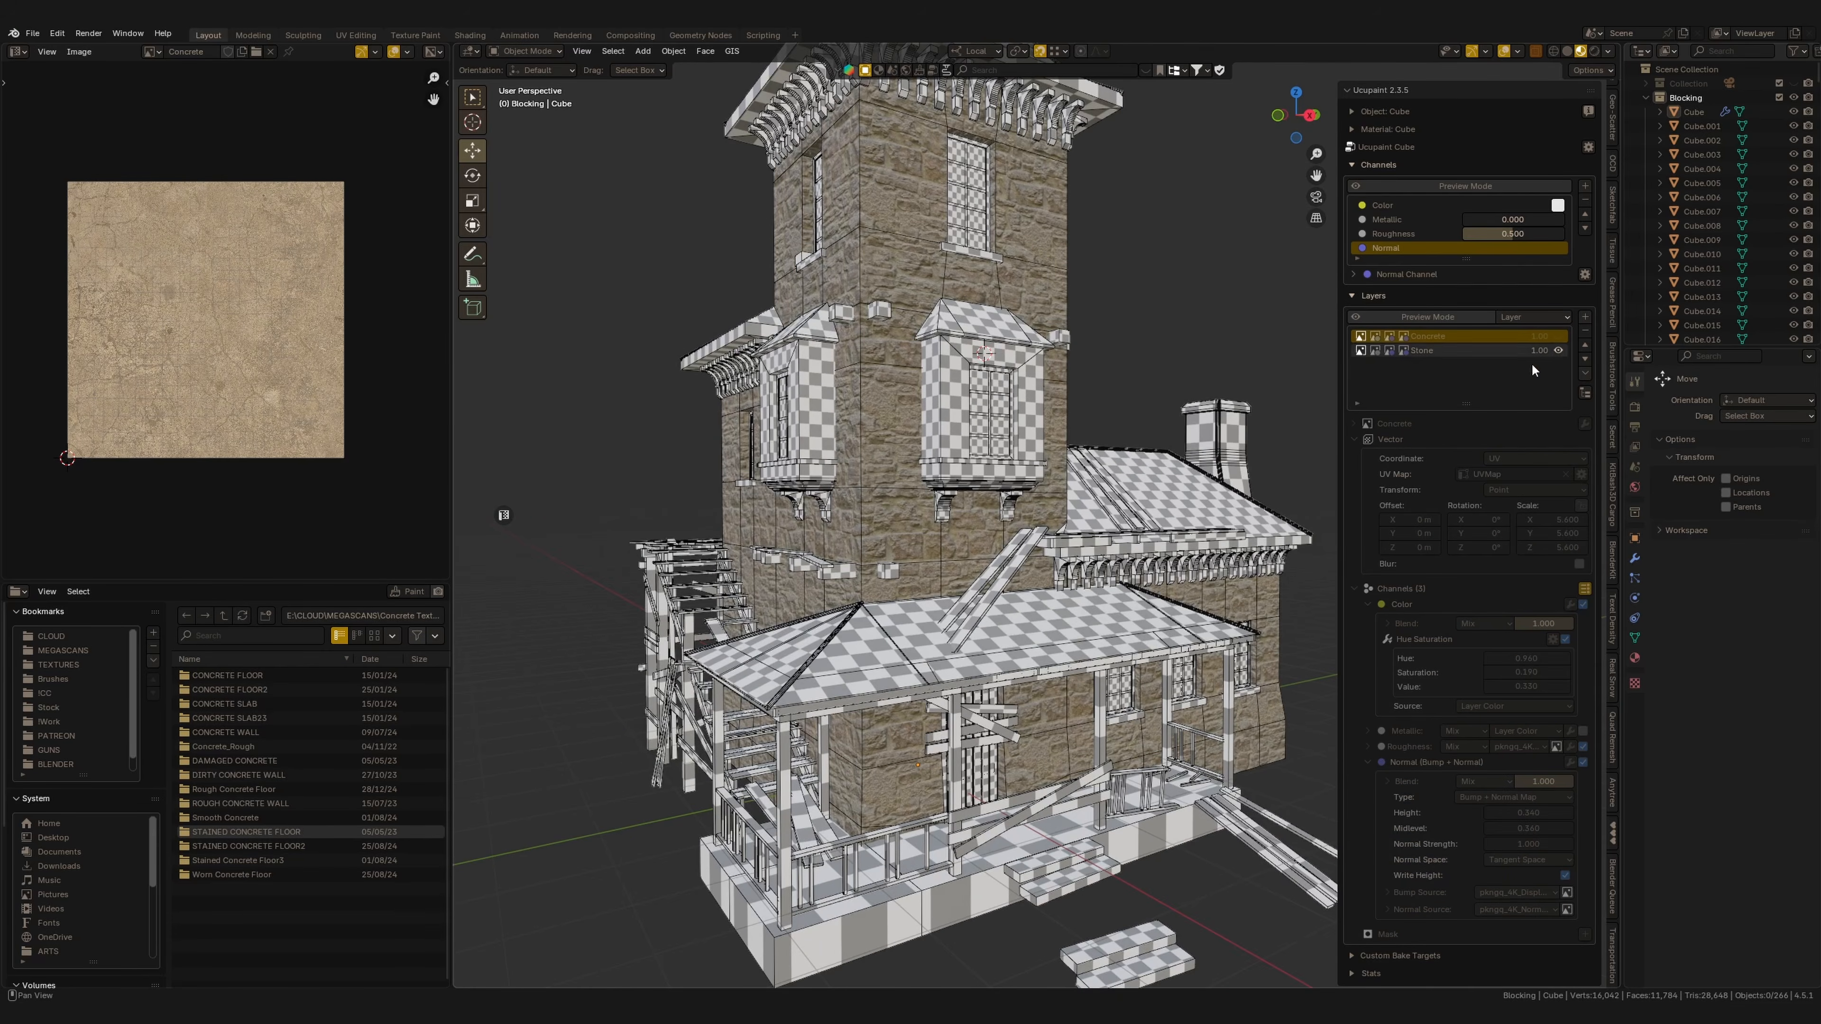
pyautogui.click(1434, 350)
pyautogui.click(1368, 605)
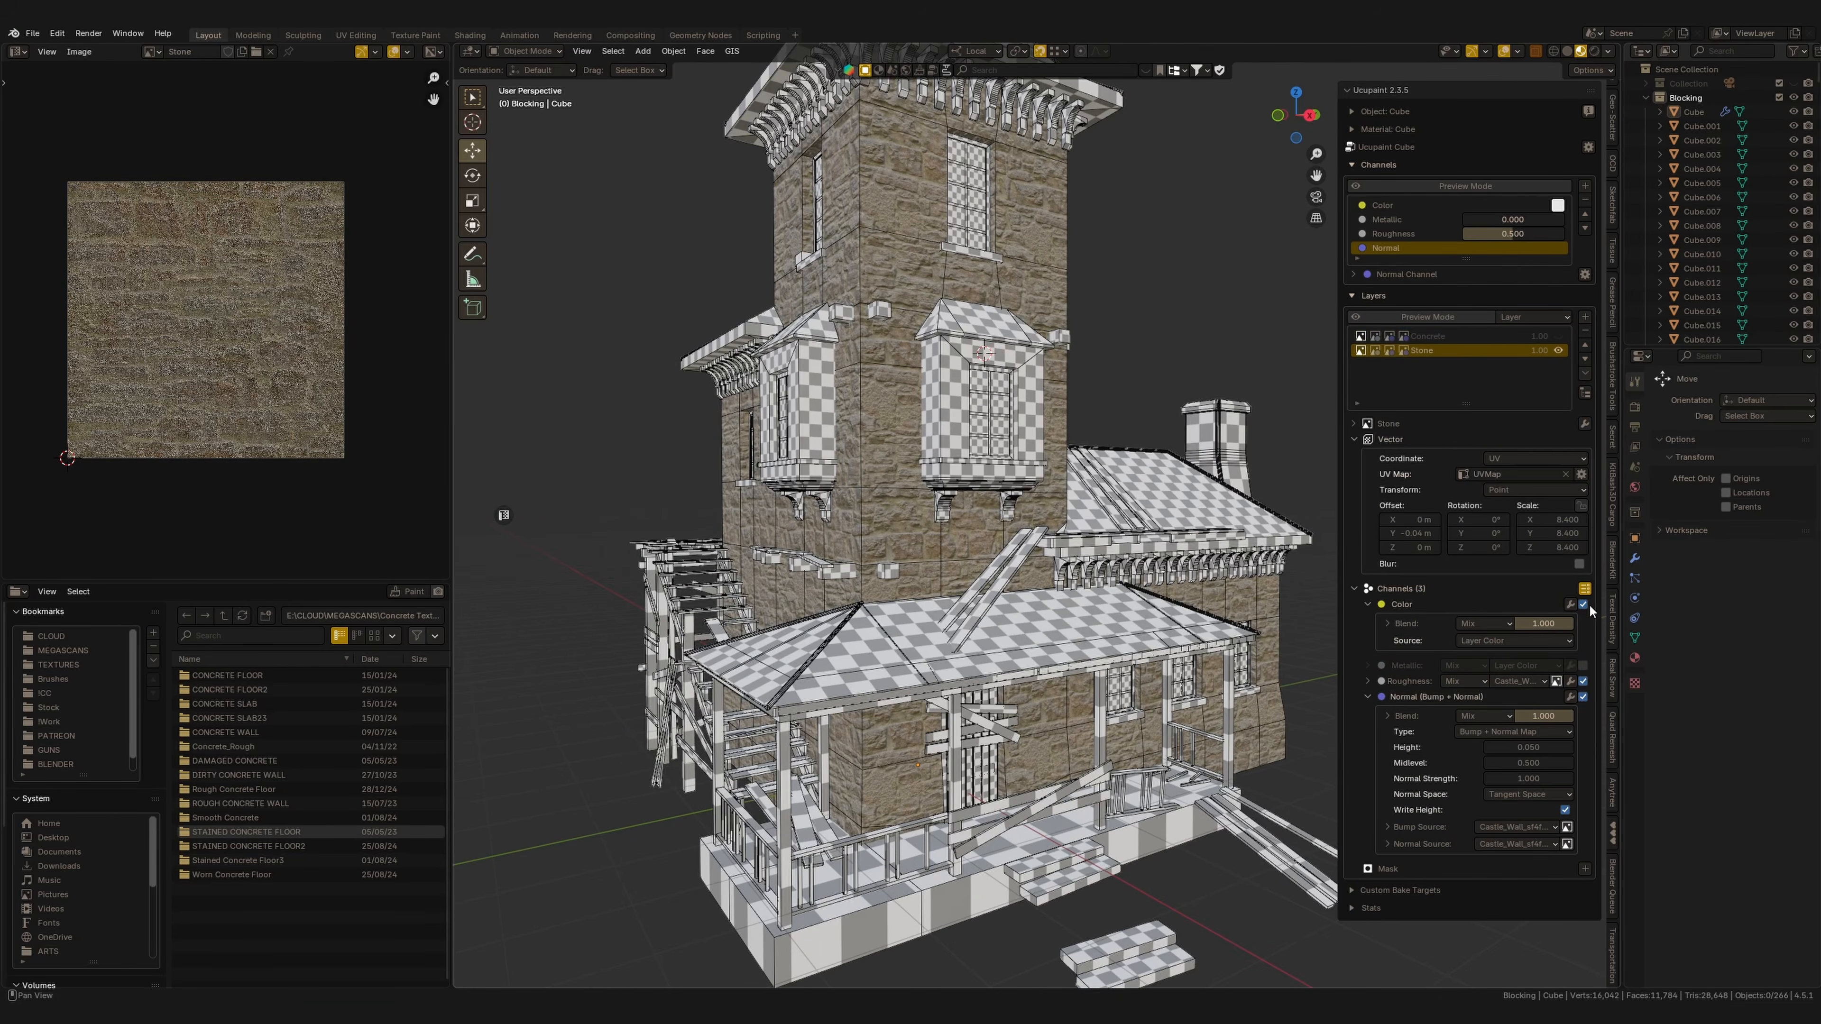
pyautogui.click(1571, 604)
pyautogui.click(1614, 715)
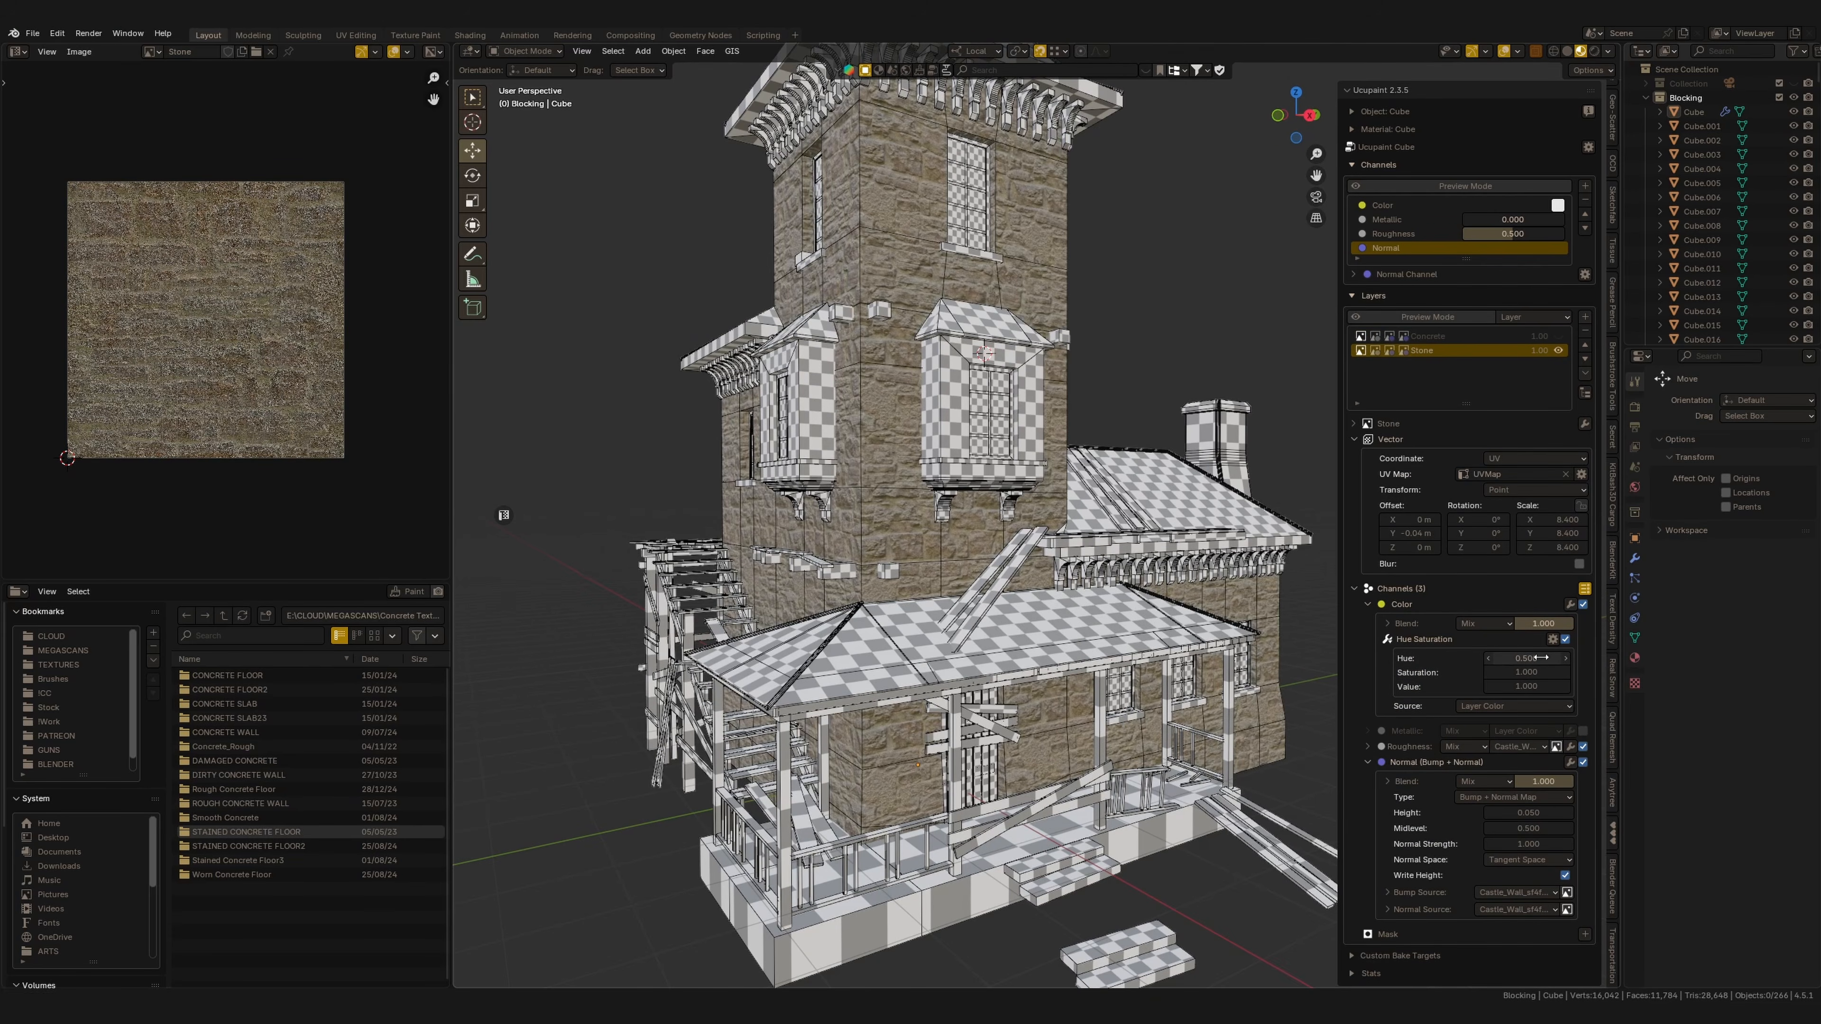
# Set the Stone layer's Hue Saturation to hue 0.780, saturation 0.110 and value 0.470.
pyautogui.moveTo(1540, 658); pyautogui.dragTo(1563, 654)
pyautogui.moveTo(1280, 686); pyautogui.dragTo(1234, 688, button='middle')
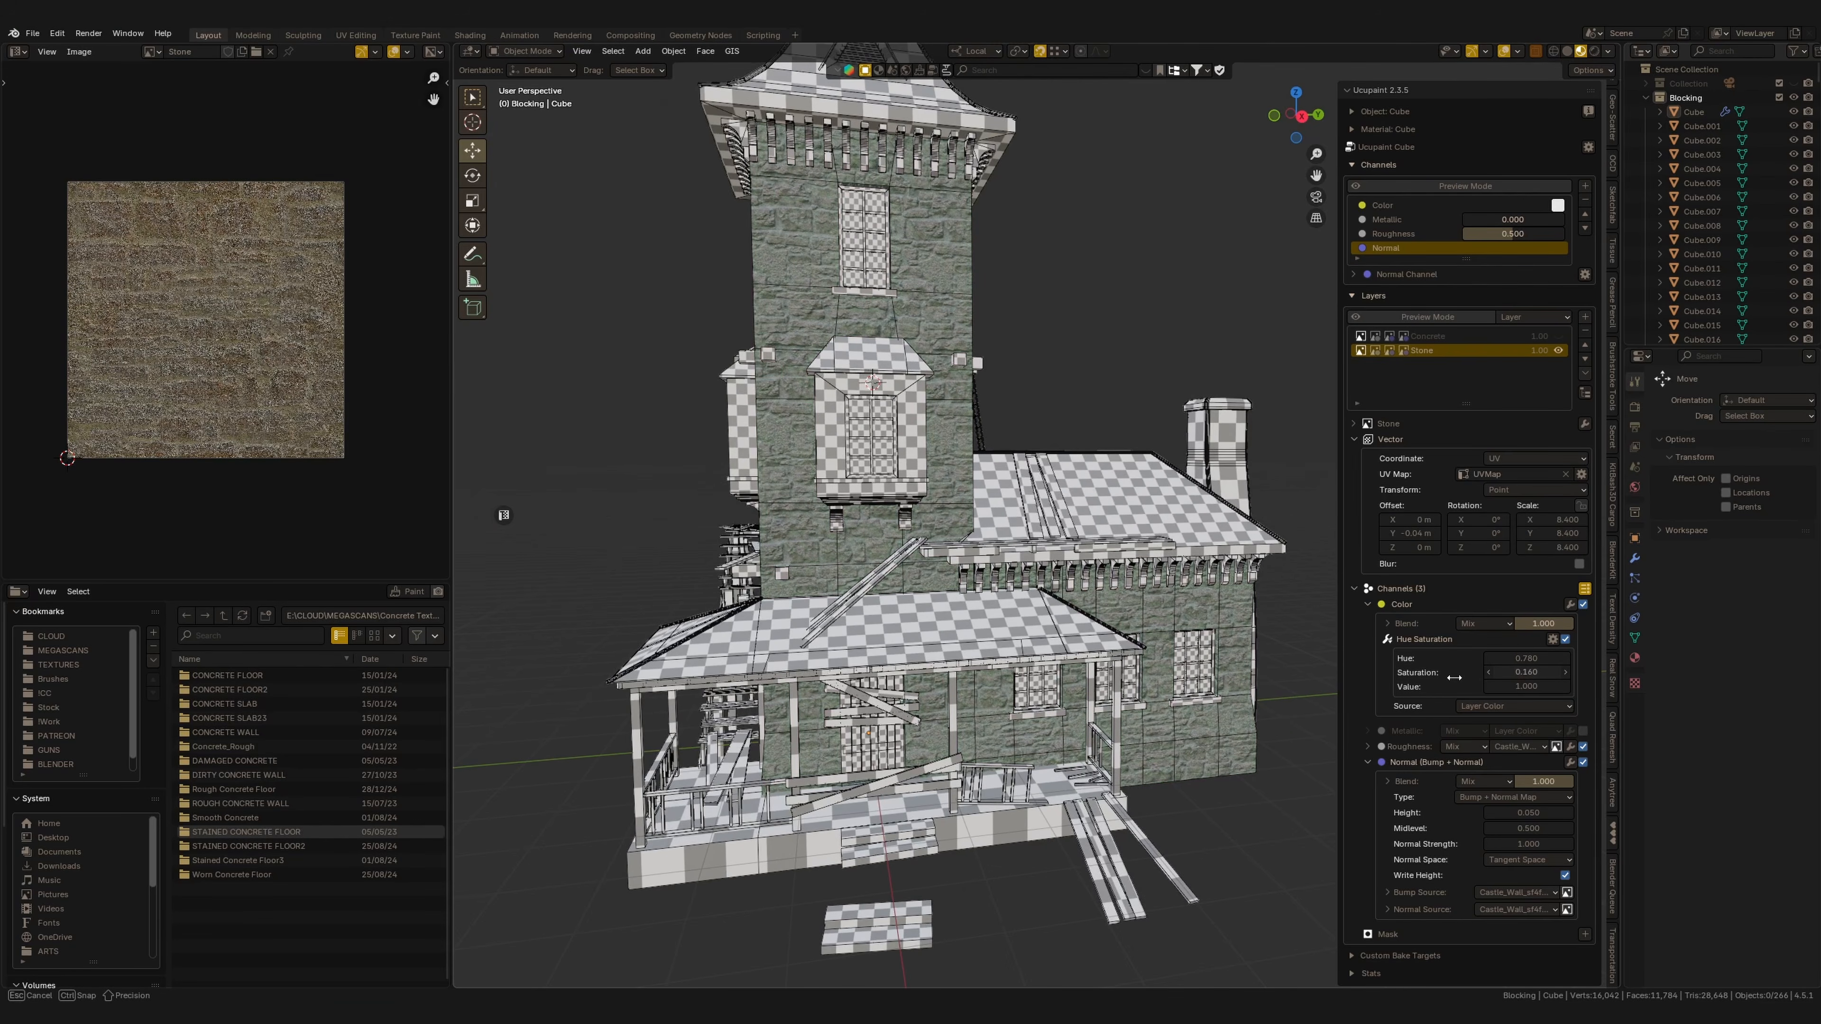
pyautogui.moveTo(1533, 687); pyautogui.dragTo(1427, 687)
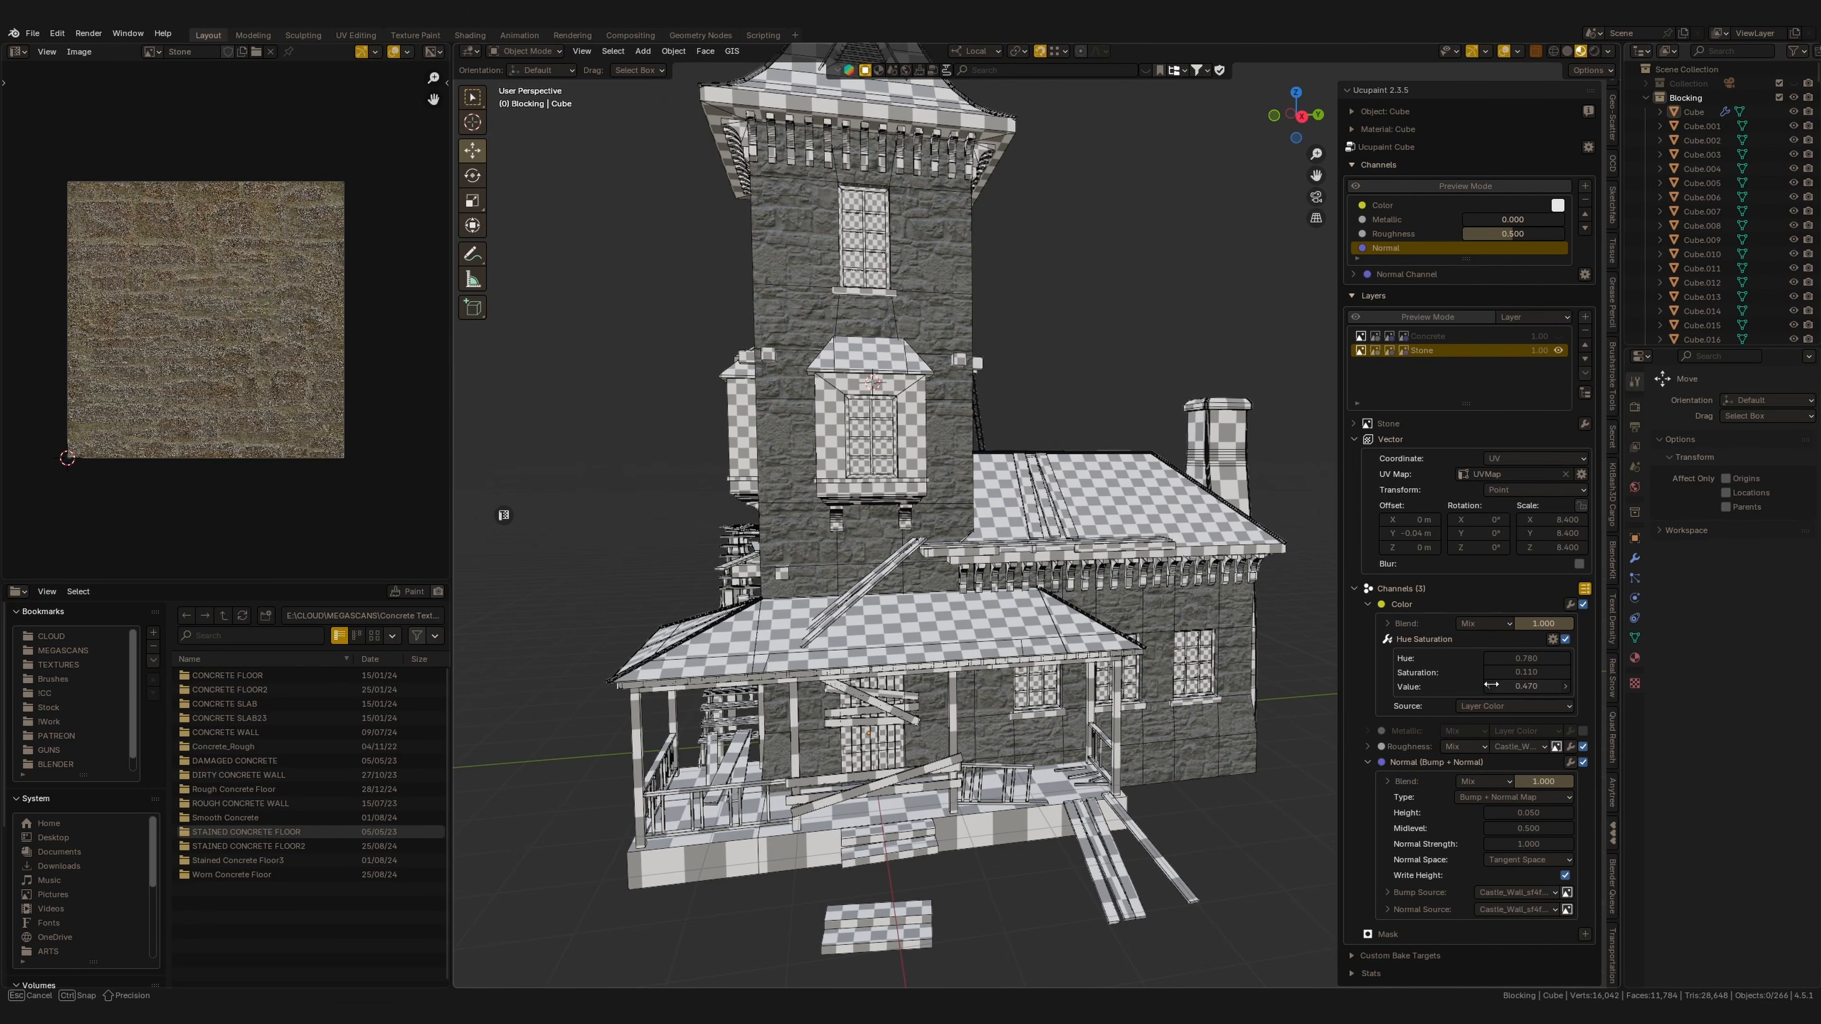
pyautogui.moveTo(1168, 664); pyautogui.dragTo(1211, 646, button='middle')
# Show the Concrete layer again and add a new image mask named Concrete Mask to it.
pyautogui.click(1557, 336)
pyautogui.keyDown('shift'); pyautogui.moveTo(1030, 621); pyautogui.dragTo(1039, 575, button='middle'); pyautogui.keyUp('shift')
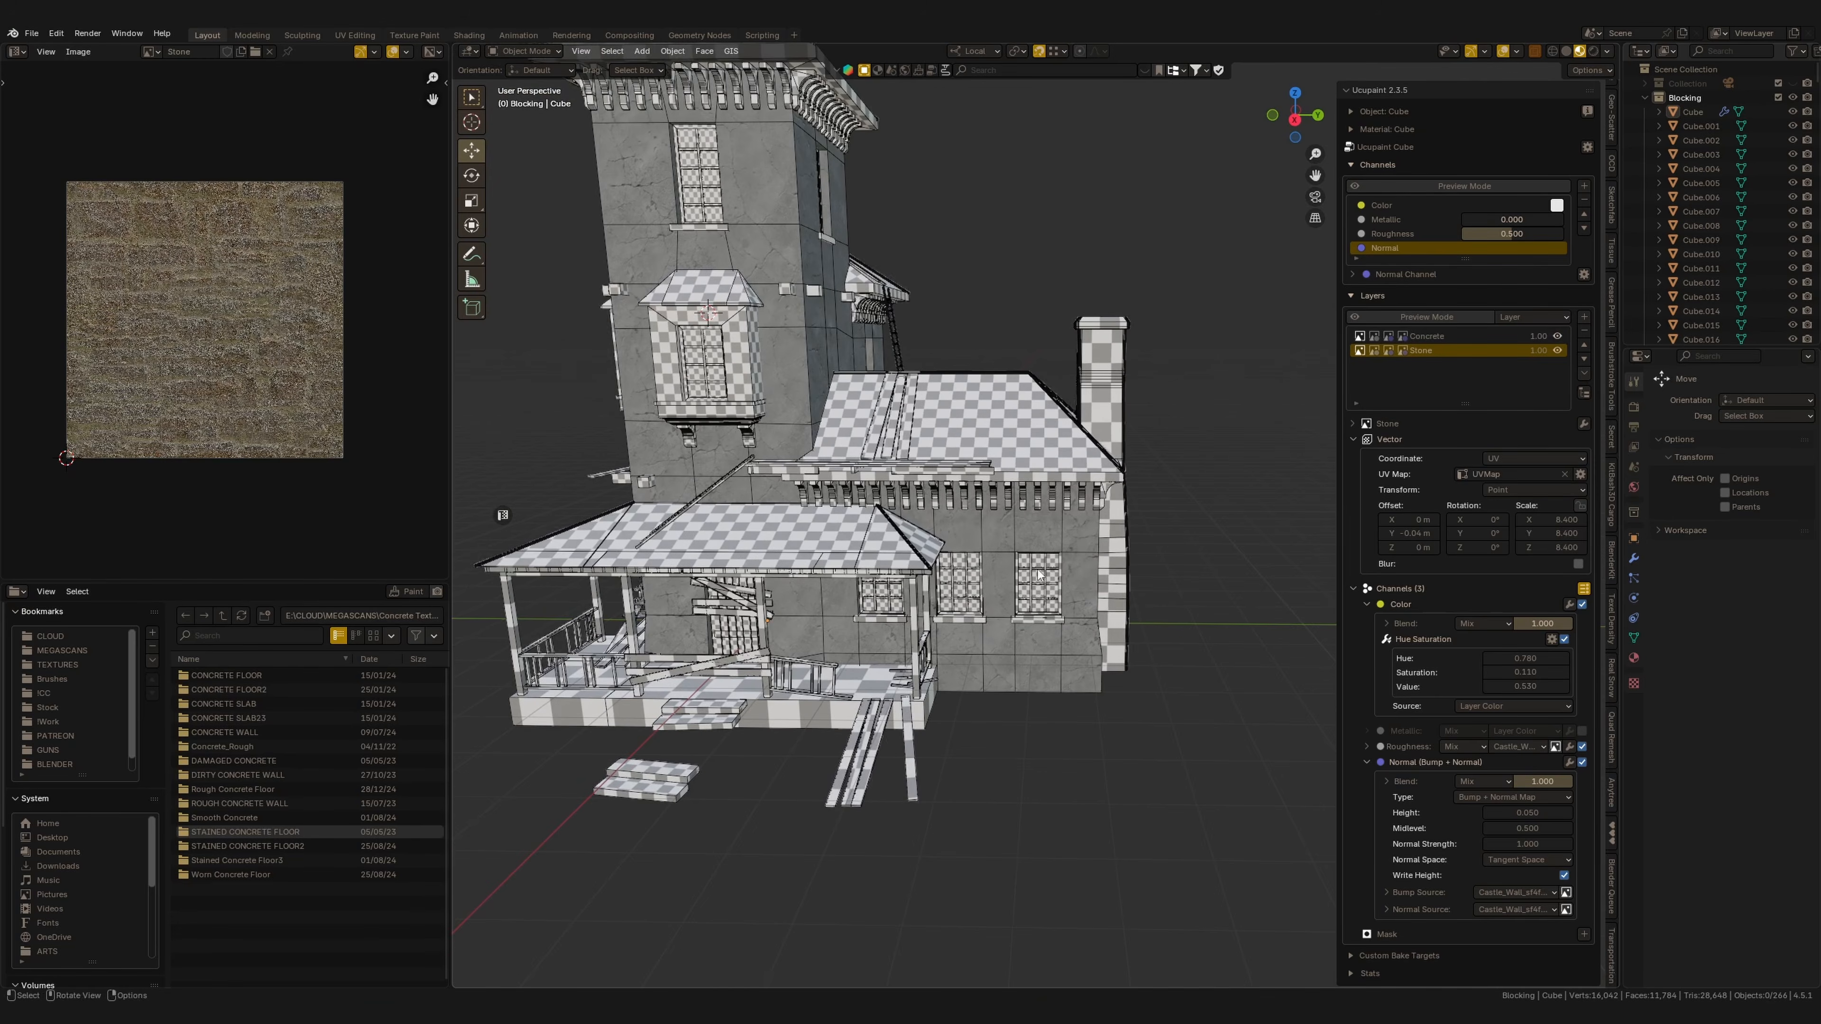
pyautogui.click(1419, 337)
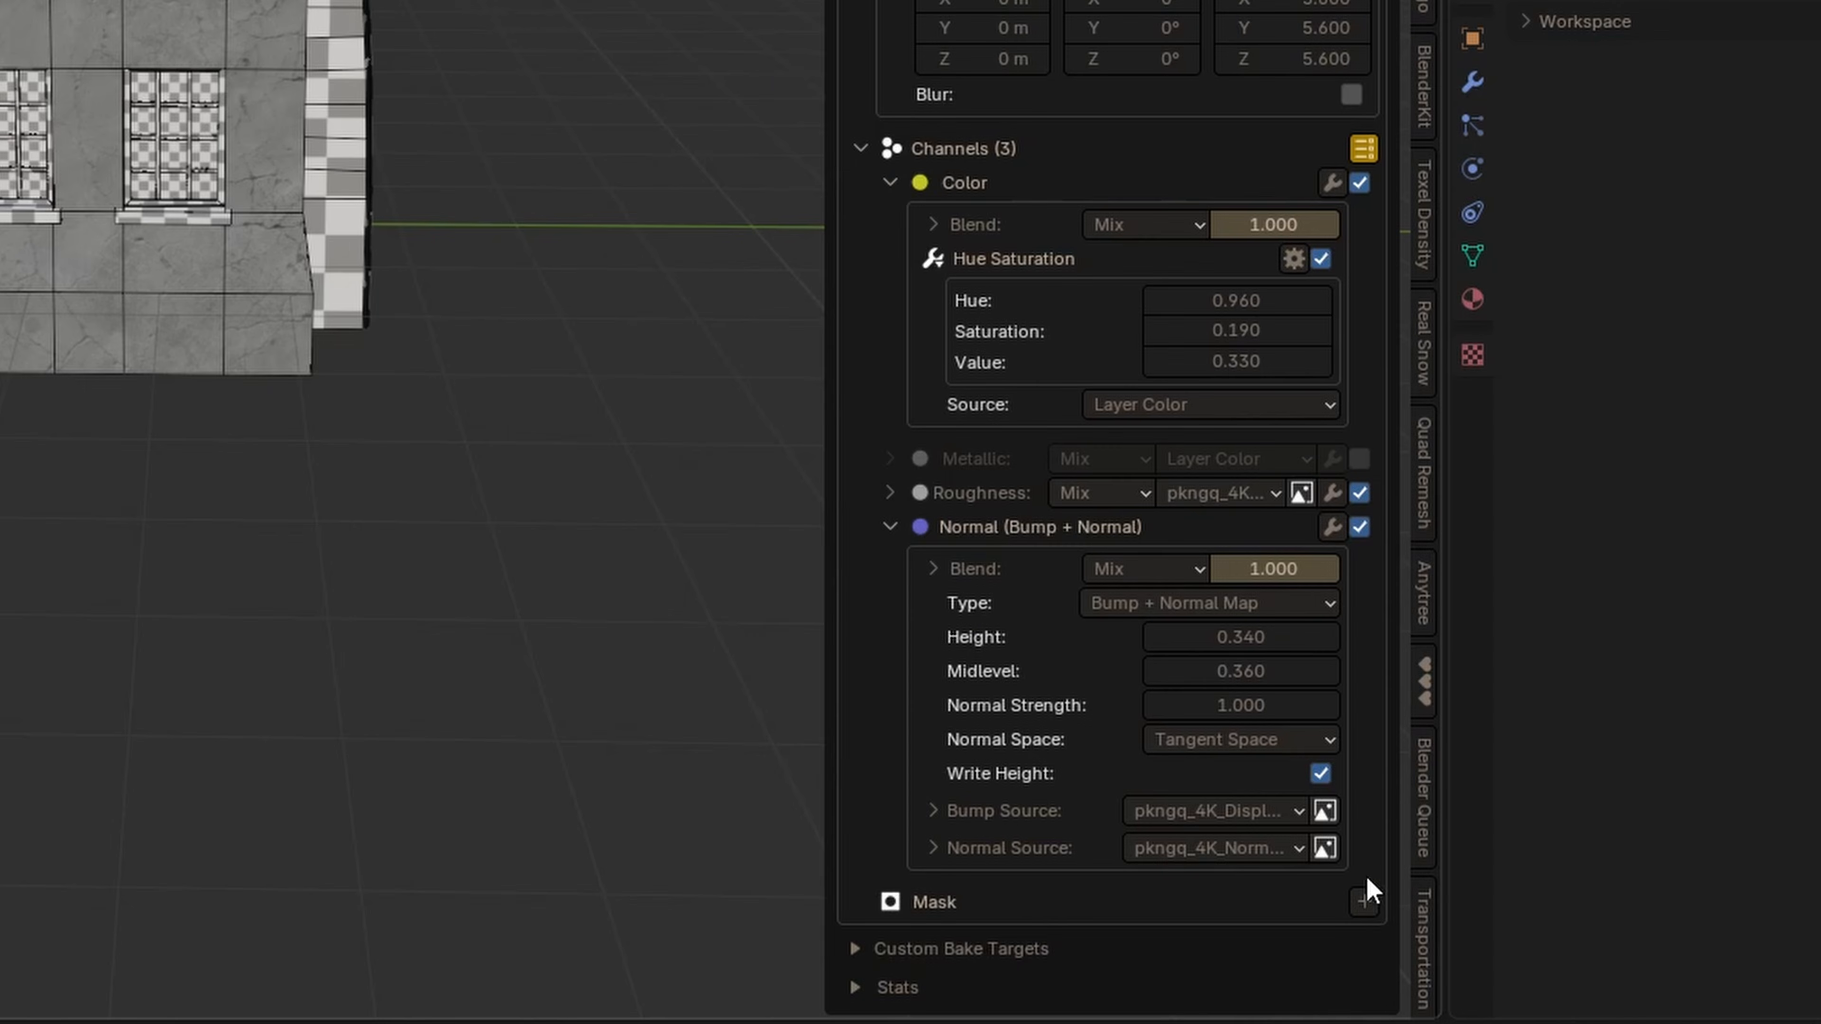
pyautogui.click(1365, 899)
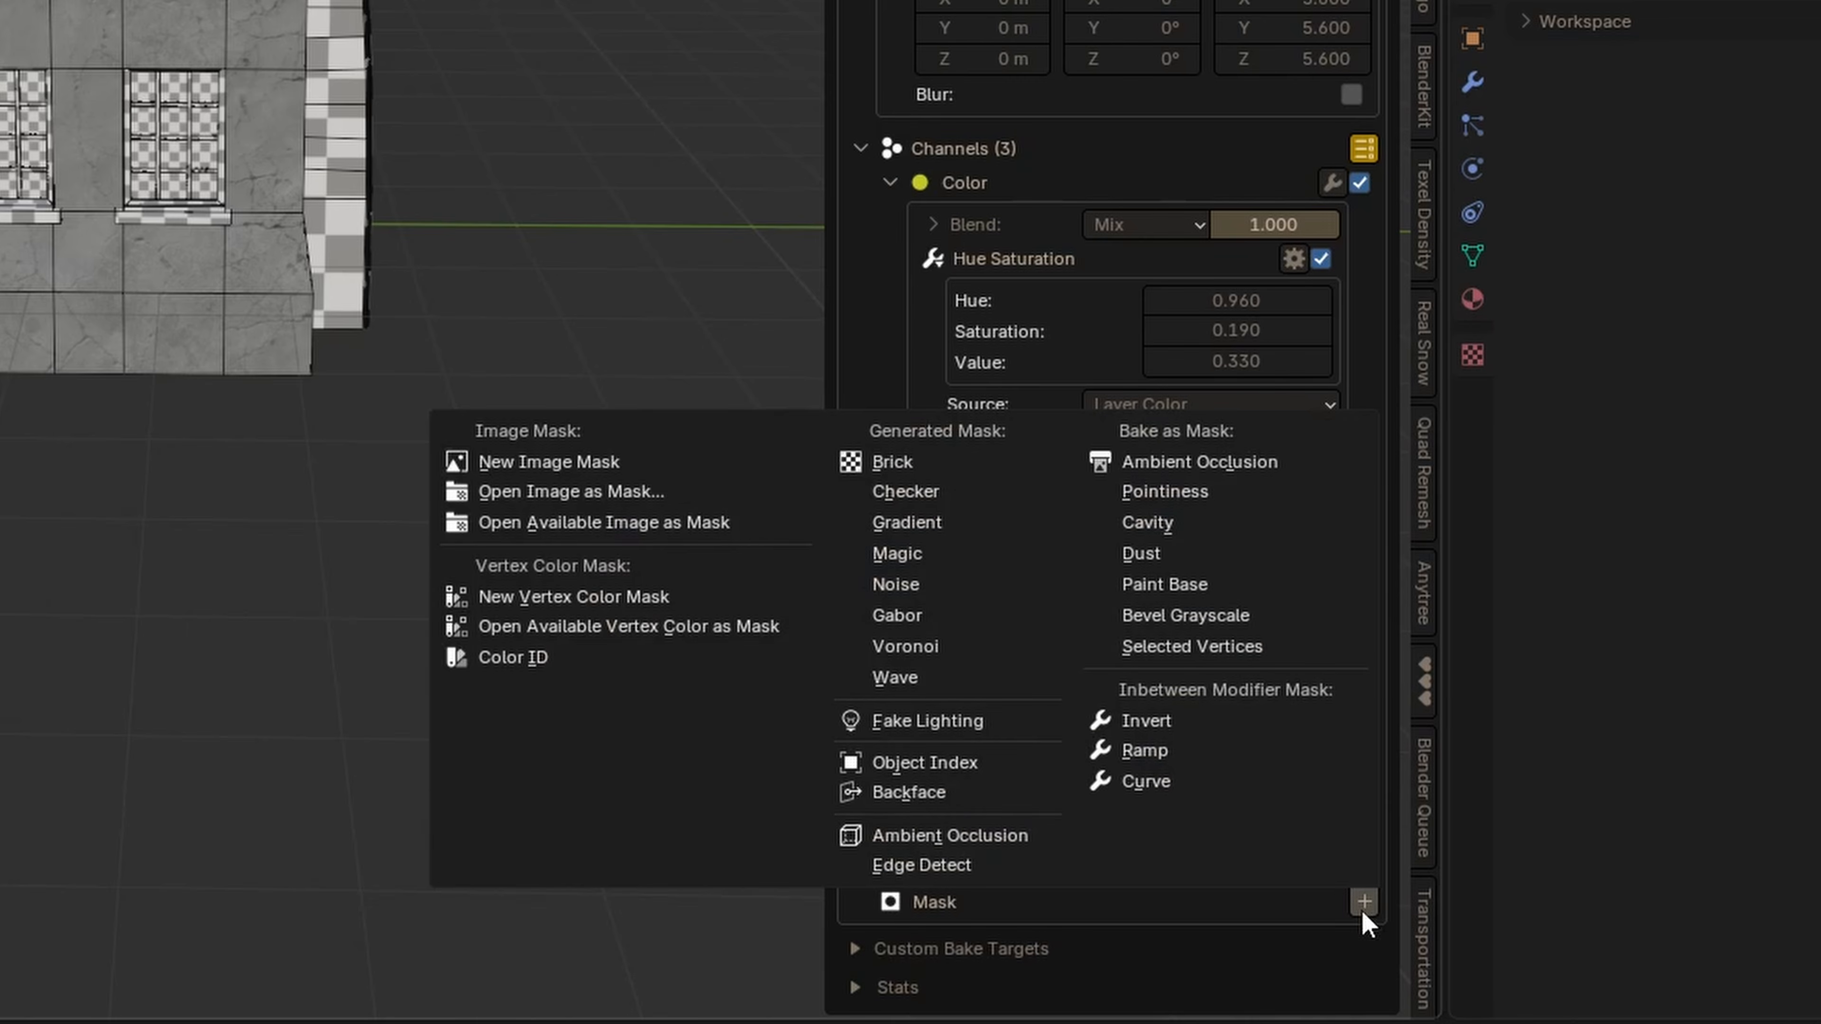
pyautogui.click(596, 461)
pyautogui.click(718, 482)
pyautogui.write('crete Mask')
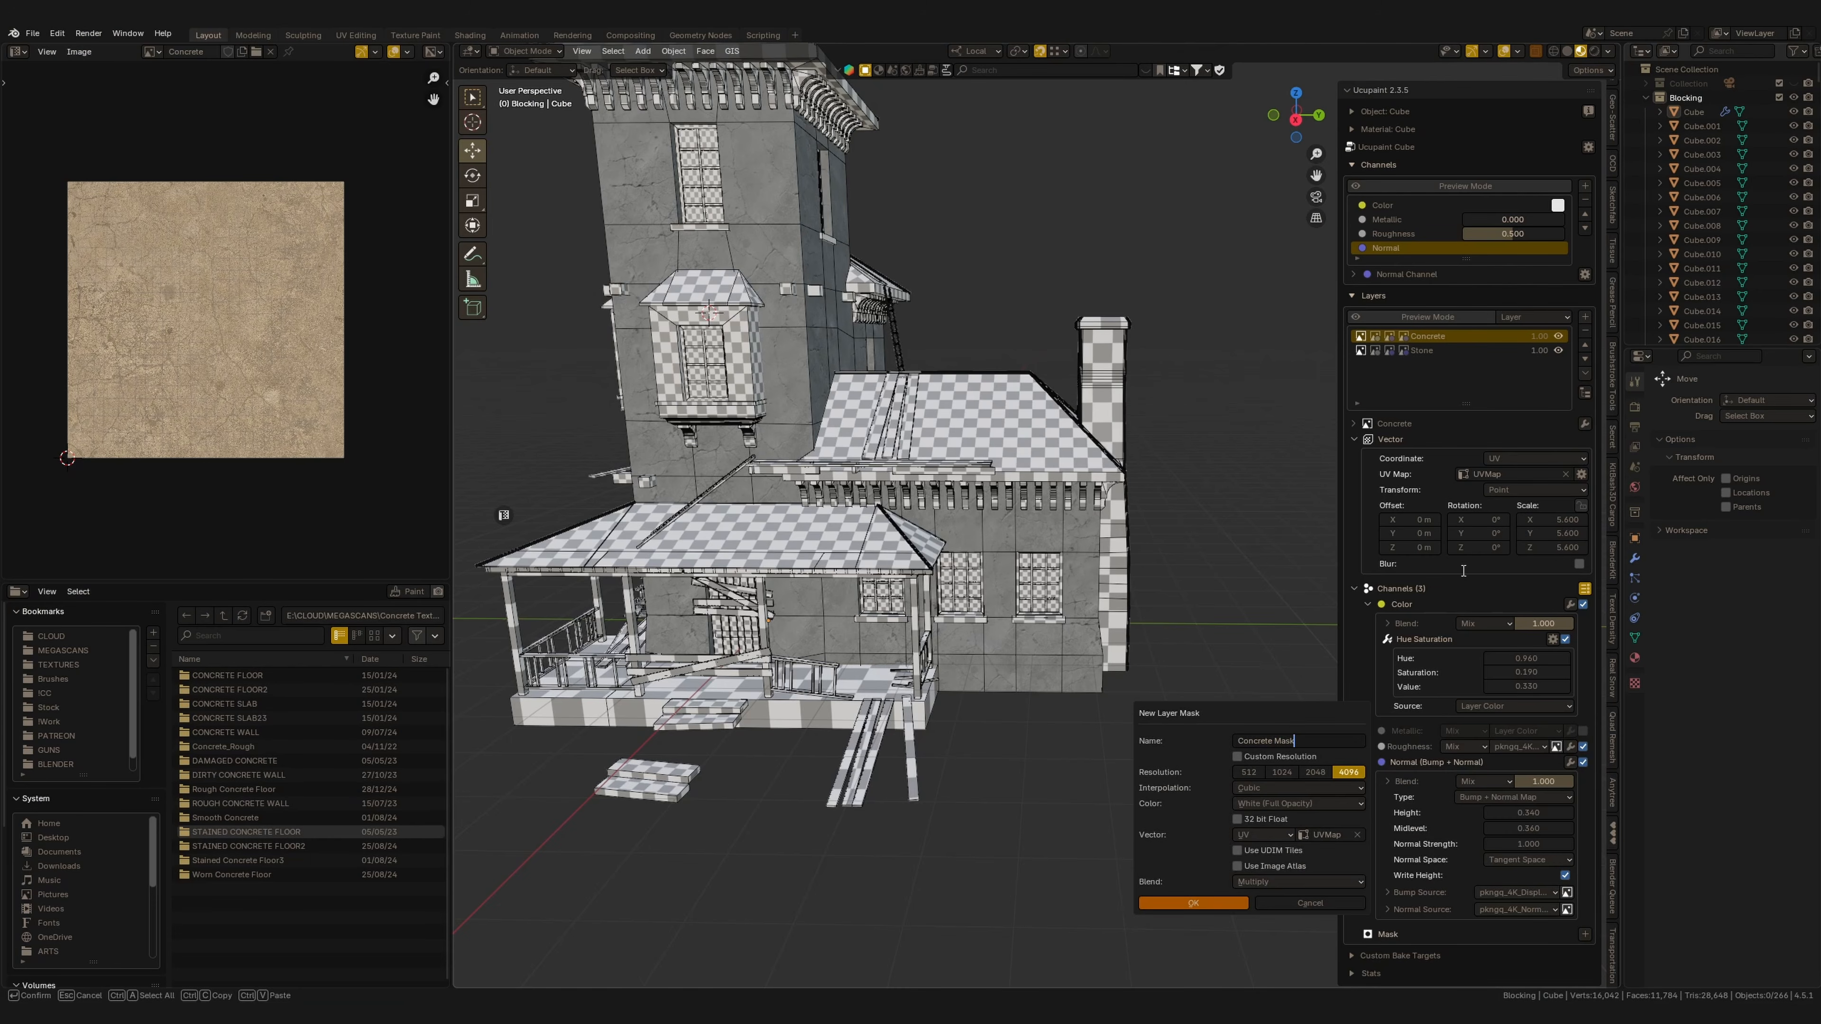
pyautogui.press('Return')
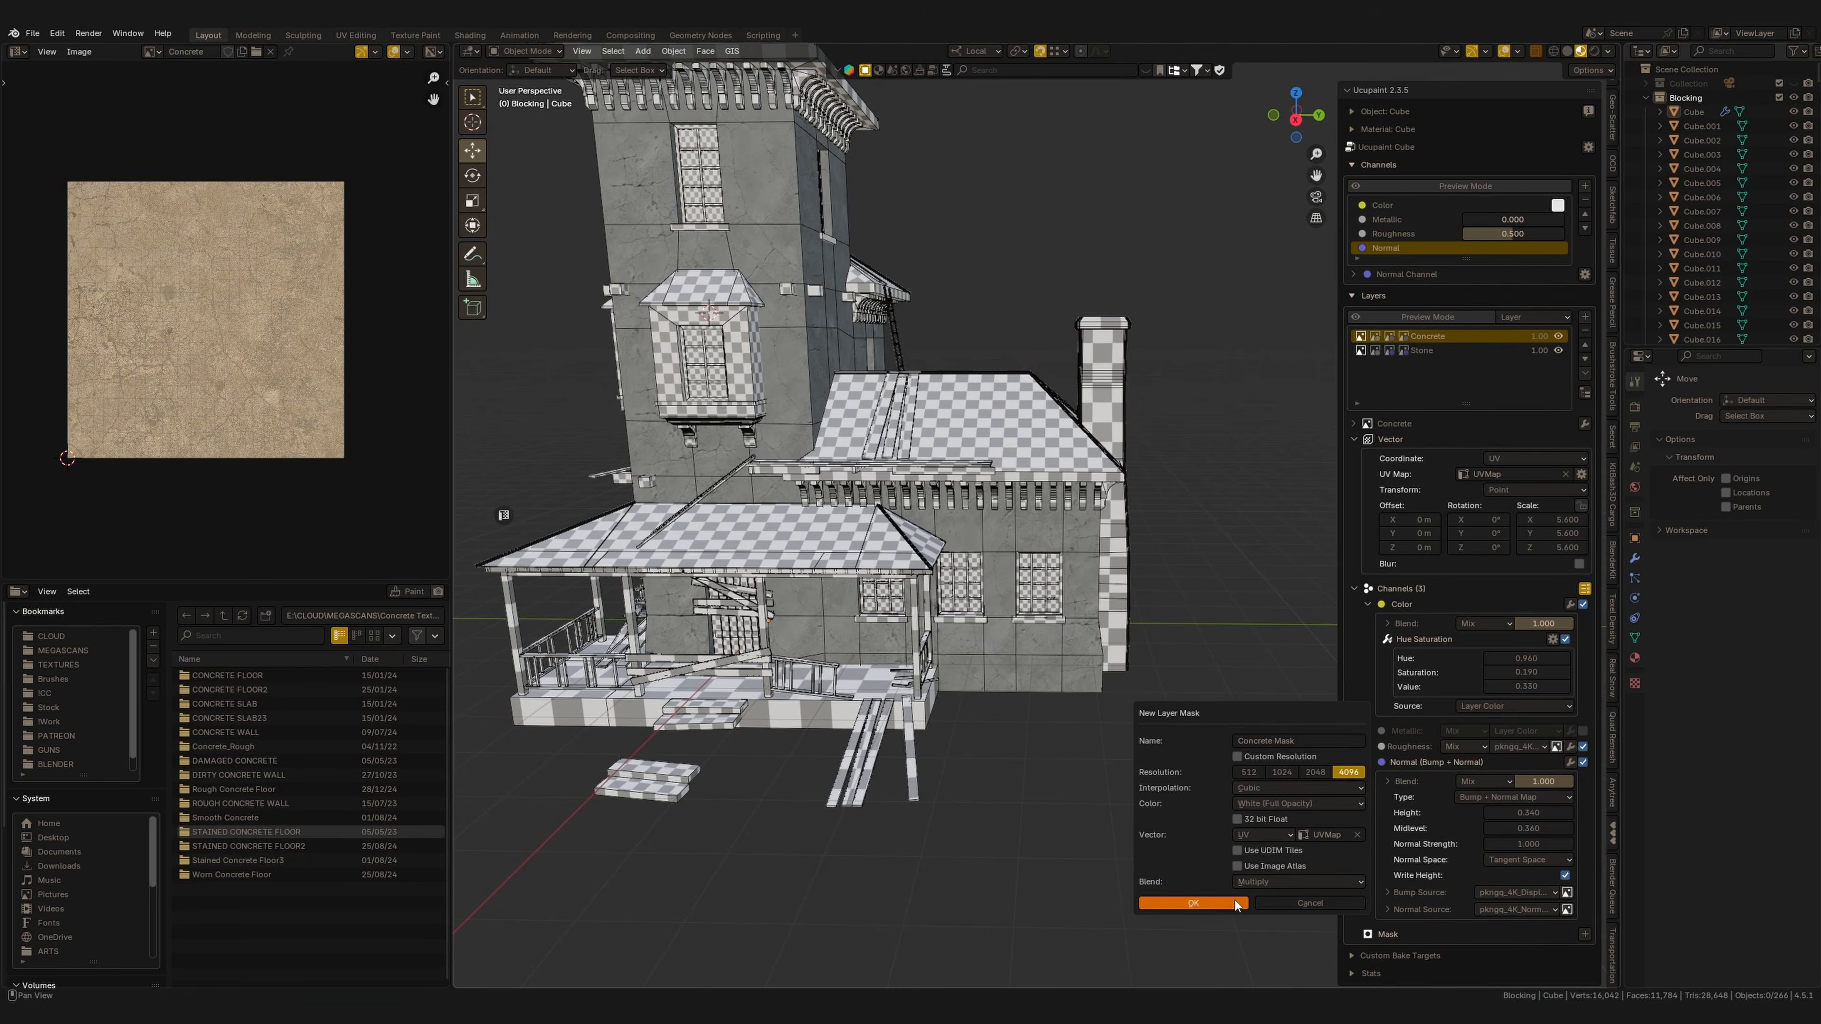
pyautogui.click(1231, 904)
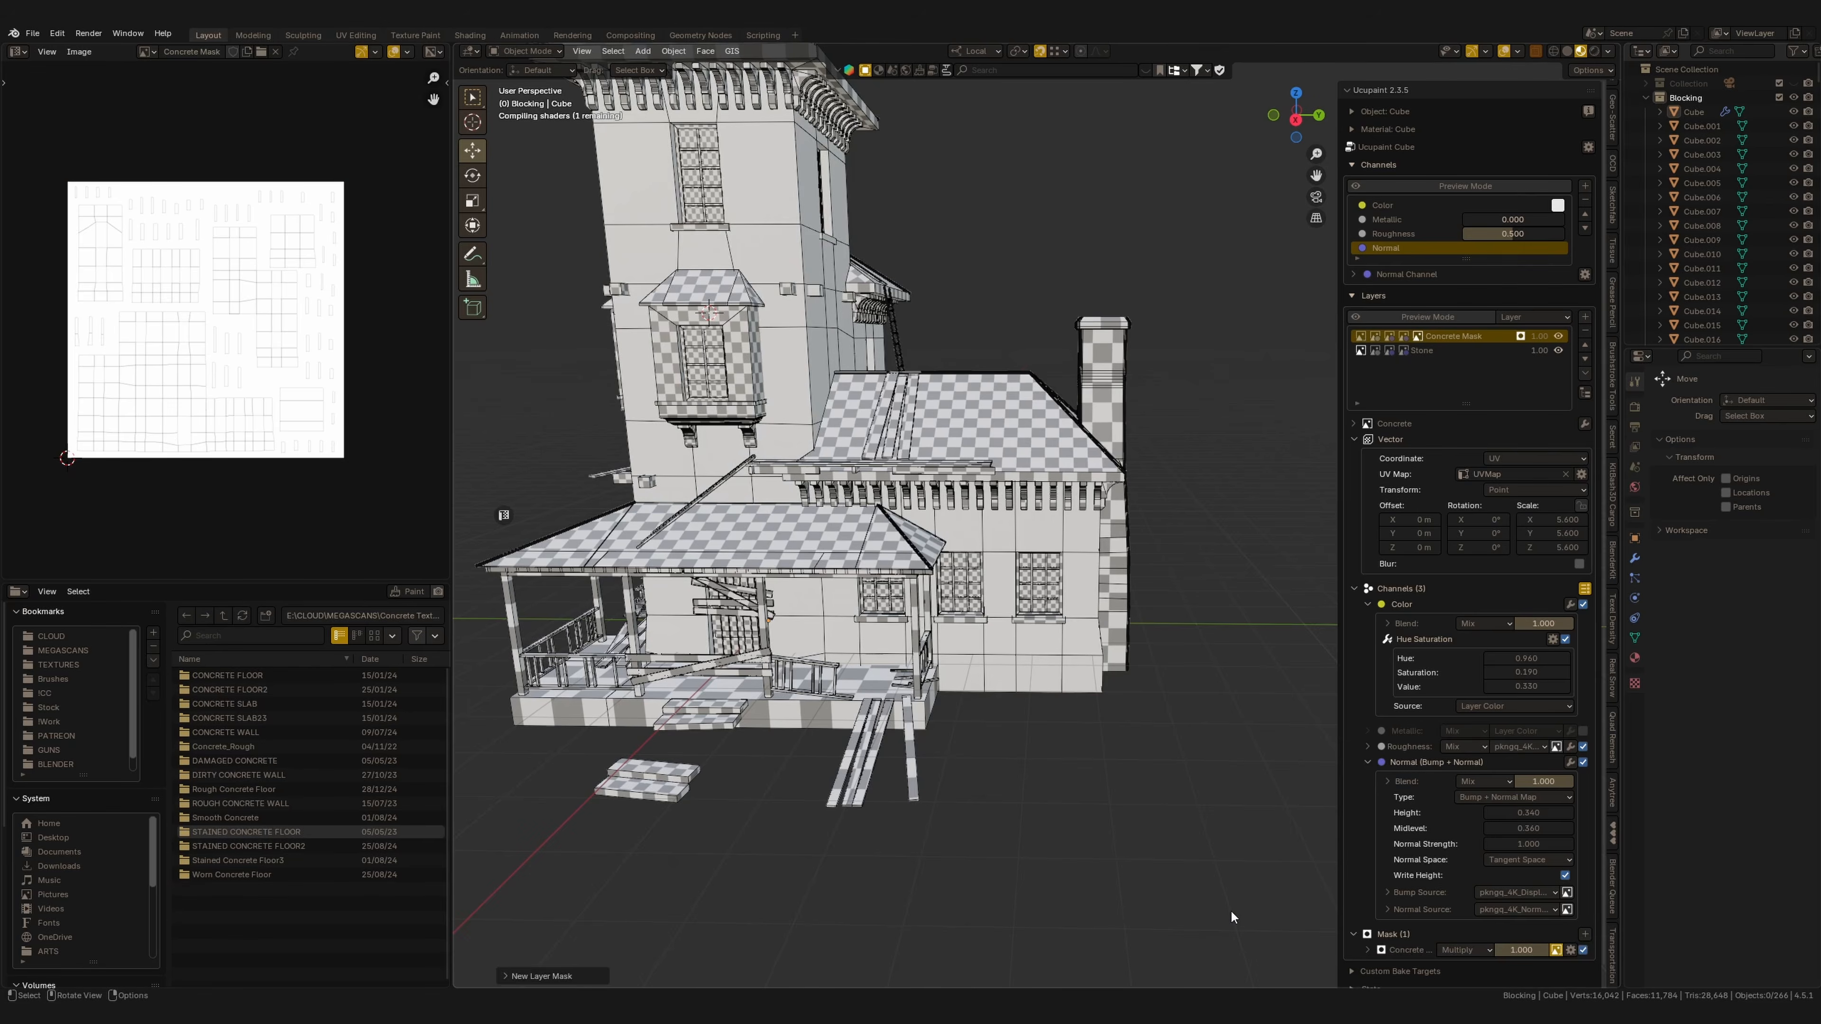
# In Texture Paint mode, paint black into the Concrete Mask along the lower walls to reveal the stone underneath.
pyautogui.click(1368, 950)
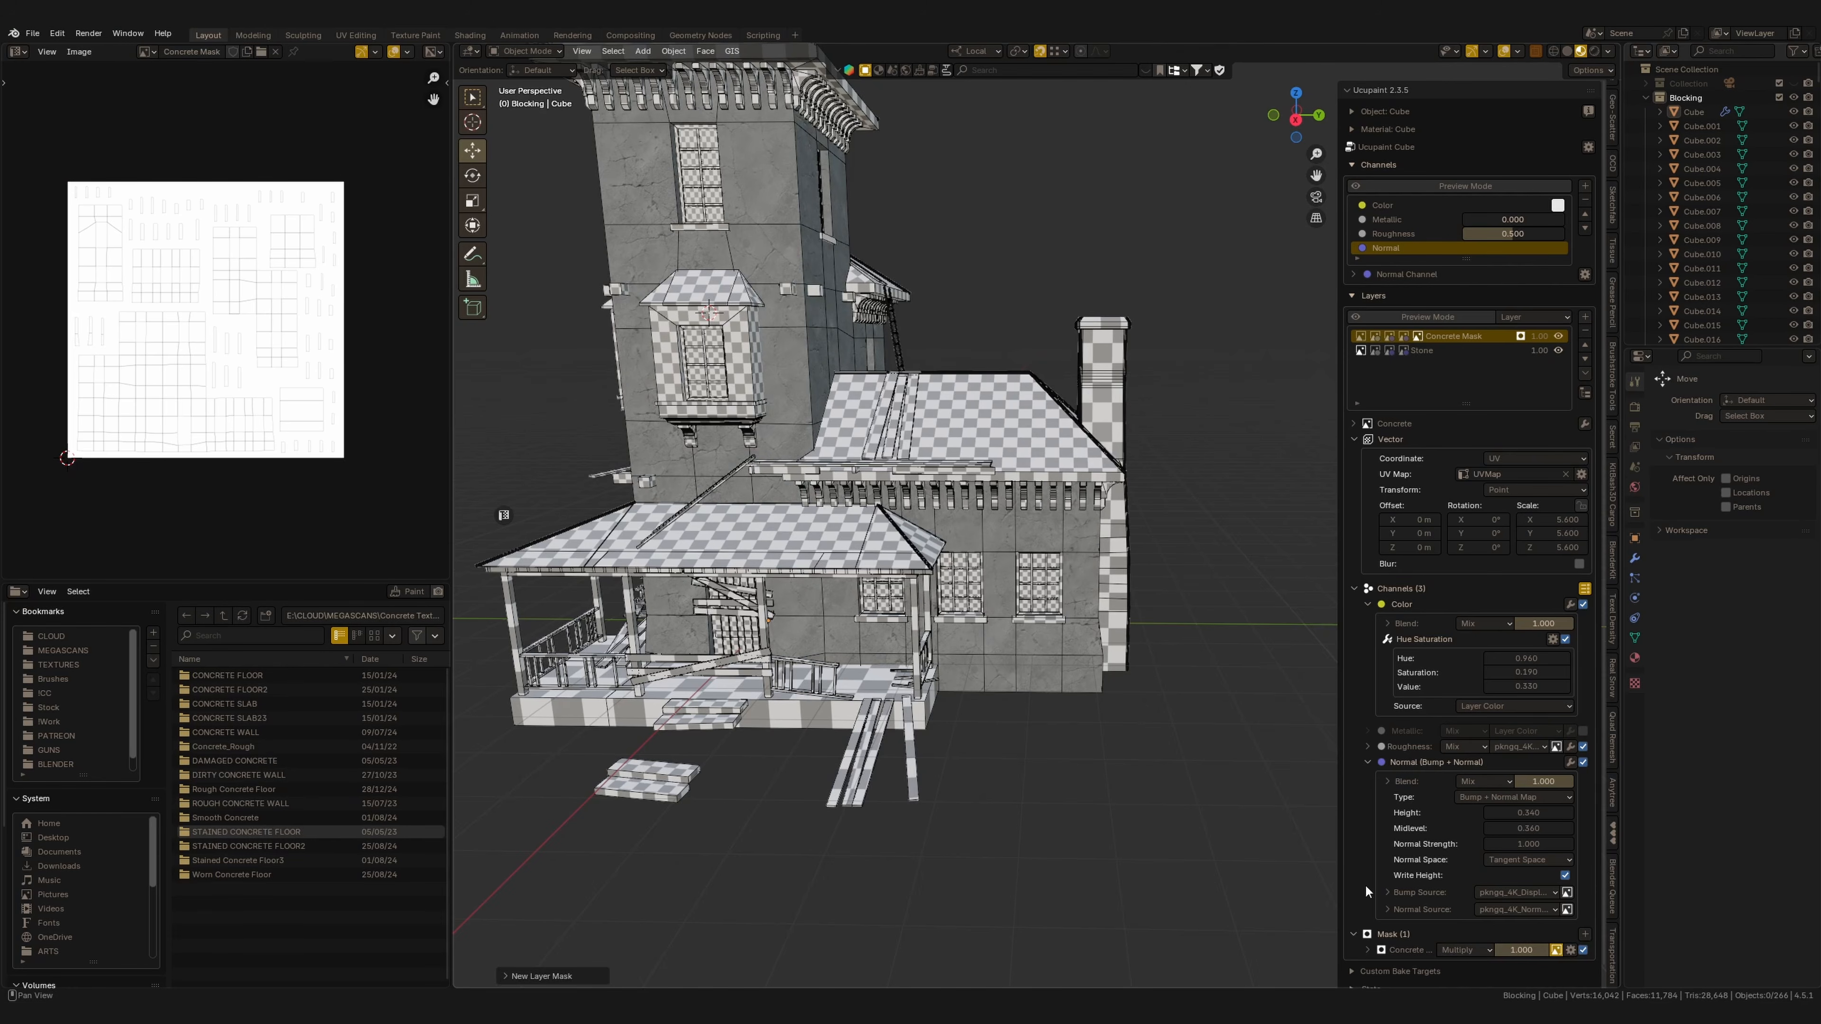
pyautogui.press('KP_3')
pyautogui.click(1048, 732)
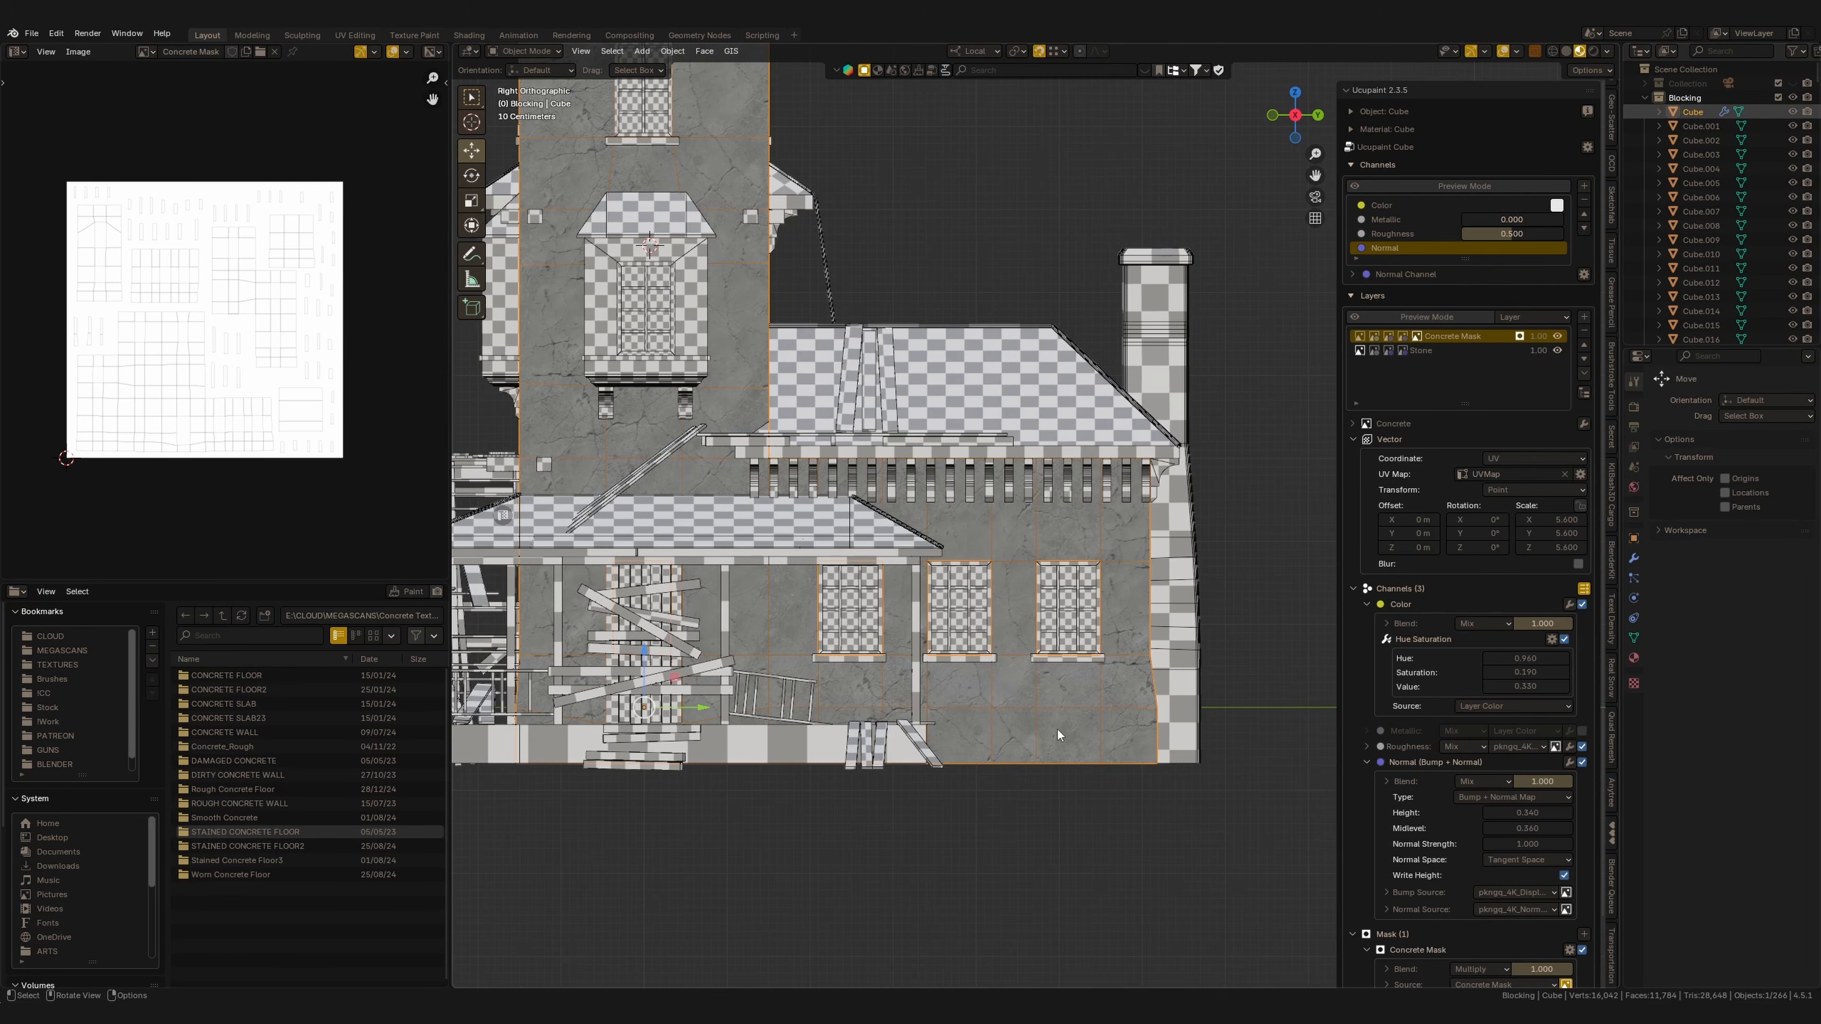
pyautogui.hotkey('ctrl', 'Tab')
pyautogui.click(1103, 707)
pyautogui.keyDown('shift'); pyautogui.scroll(-3, 962, 697); pyautogui.keyUp('shift')
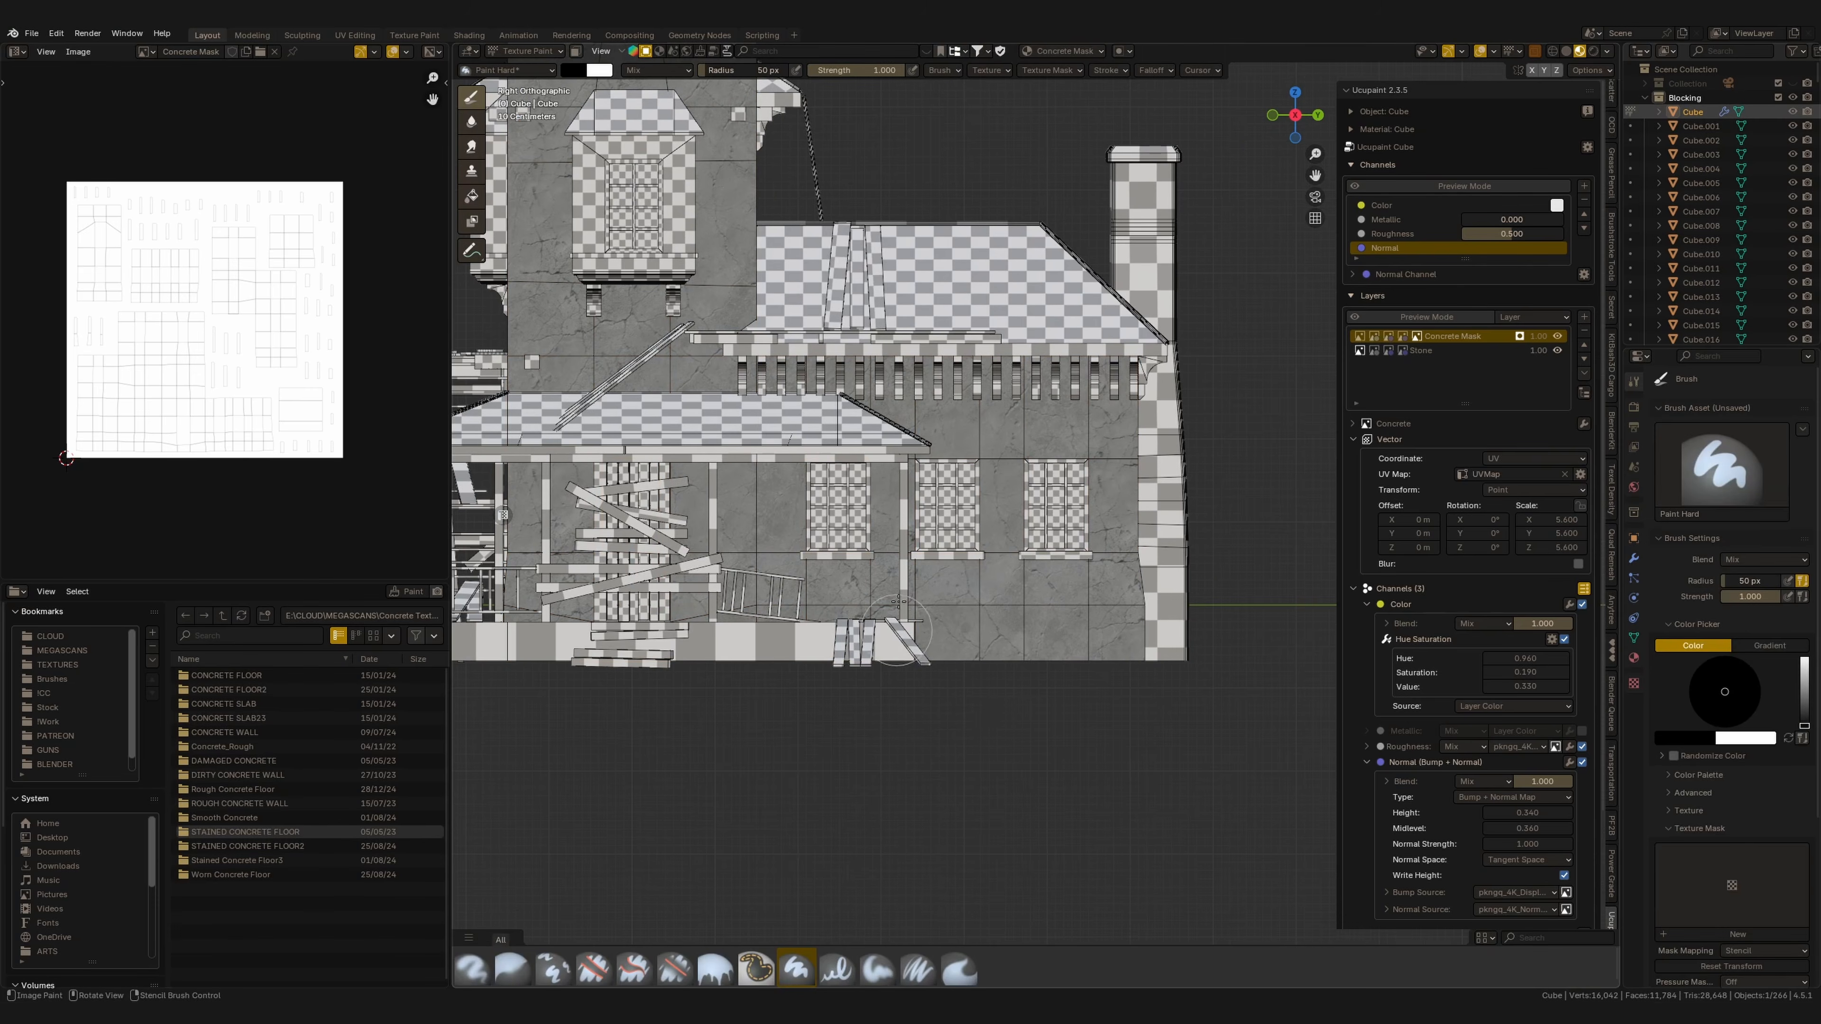
pyautogui.keyDown('shift'); pyautogui.scroll(-3, 925, 677); pyautogui.keyUp('shift')
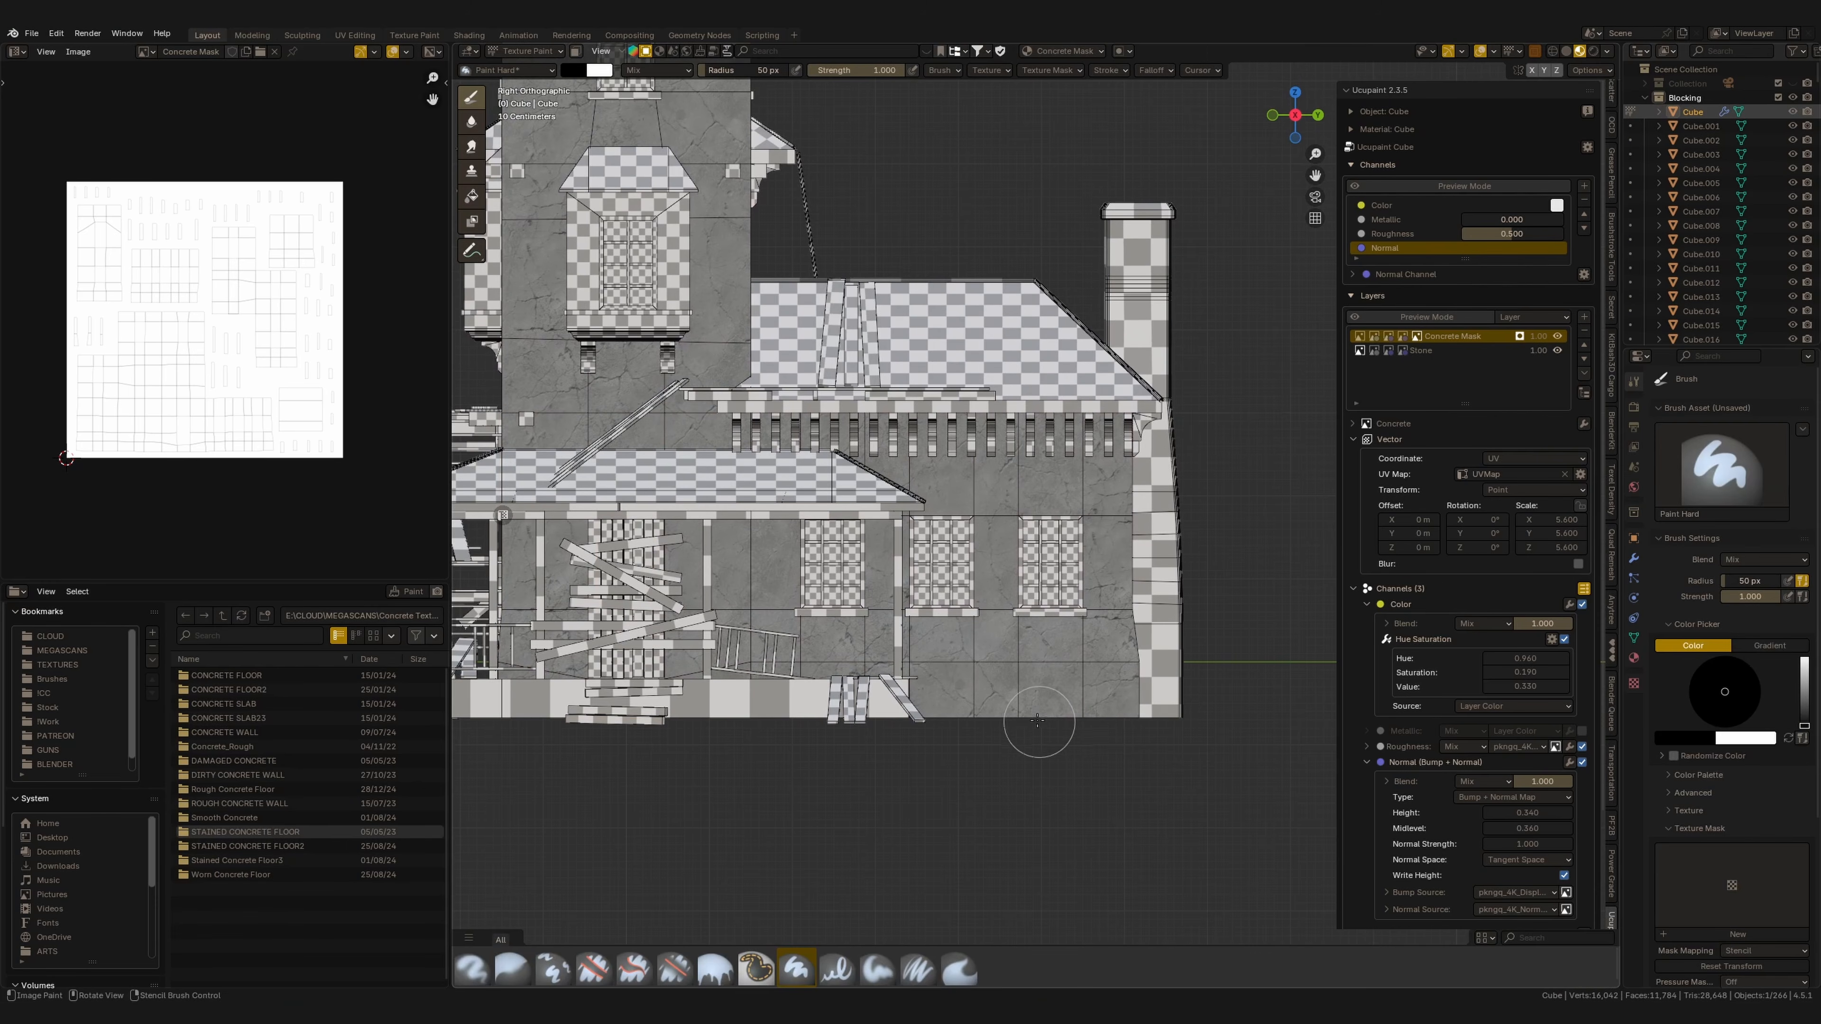
pyautogui.moveTo(1038, 721)
pyautogui.mouseDown()
pyautogui.moveTo(932, 692)
pyautogui.moveTo(1104, 678)
pyautogui.moveTo(684, 664)
pyautogui.mouseUp()
pyautogui.moveTo(685, 663)
pyautogui.mouseDown(button='middle')
pyautogui.moveTo(907, 681)
pyautogui.moveTo(861, 735)
pyautogui.mouseUp(button='middle')
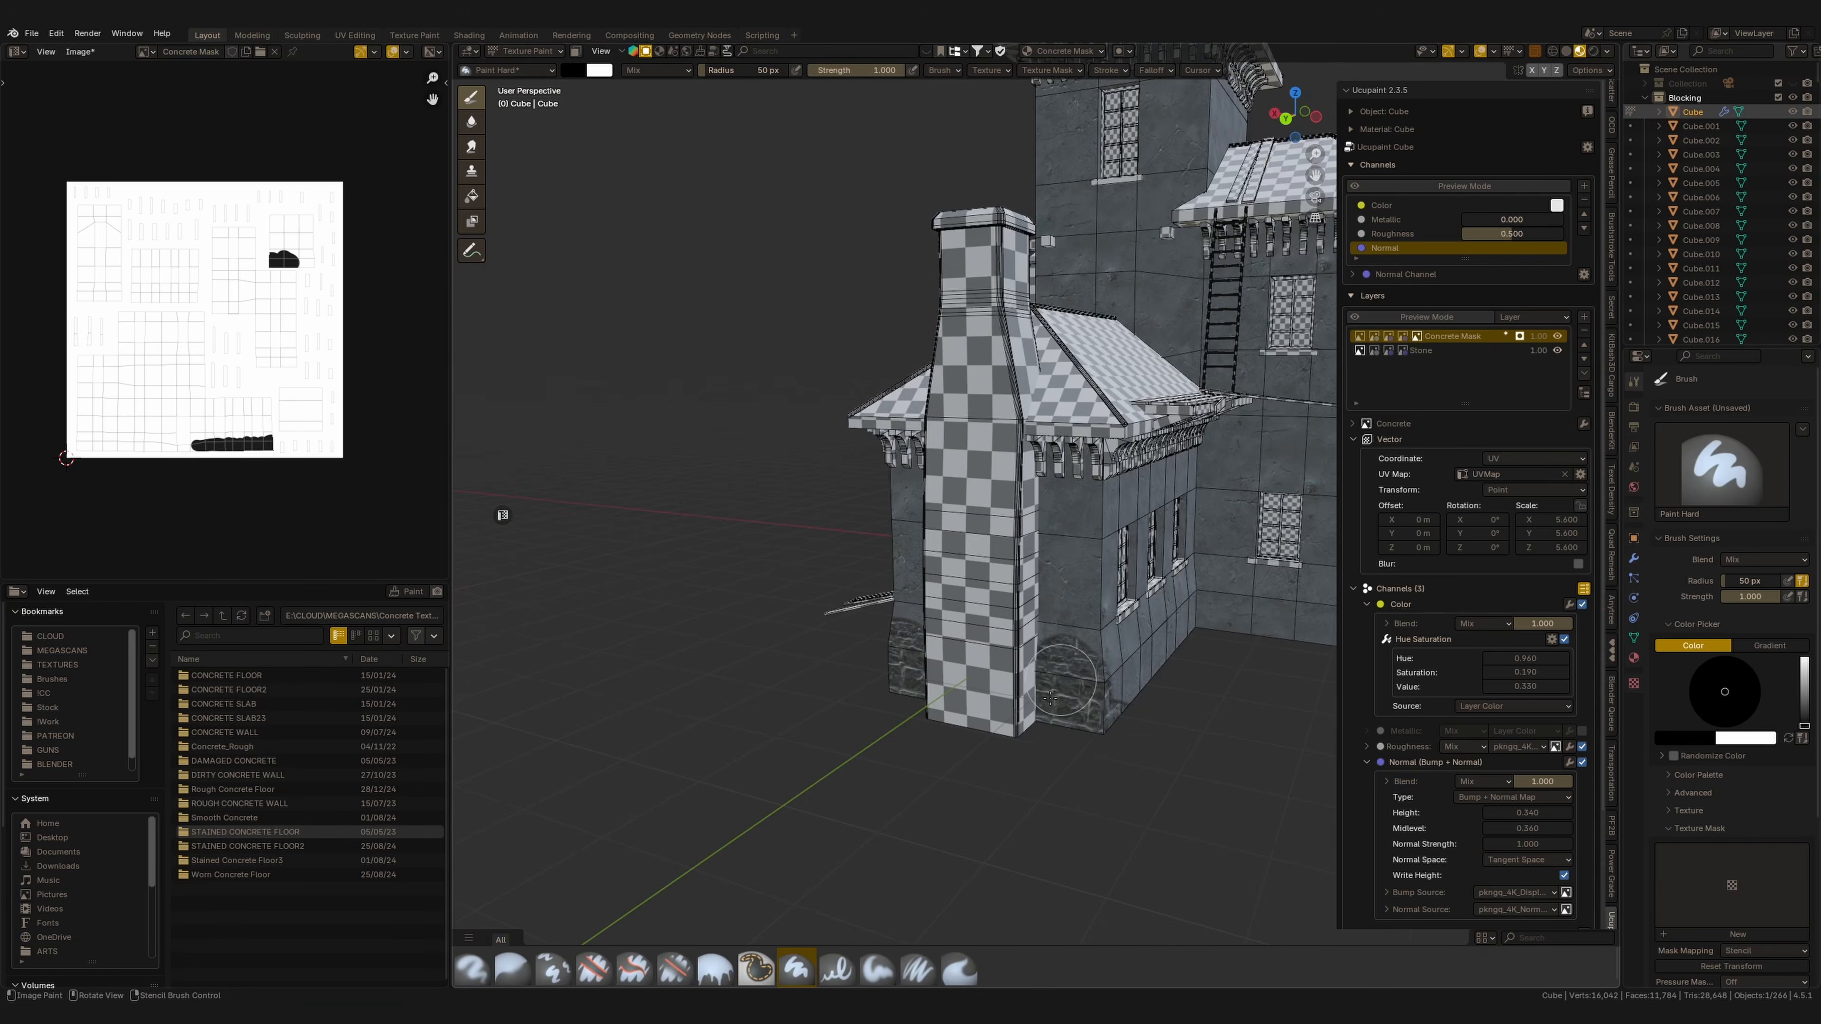
pyautogui.scroll(3, 1065, 760)
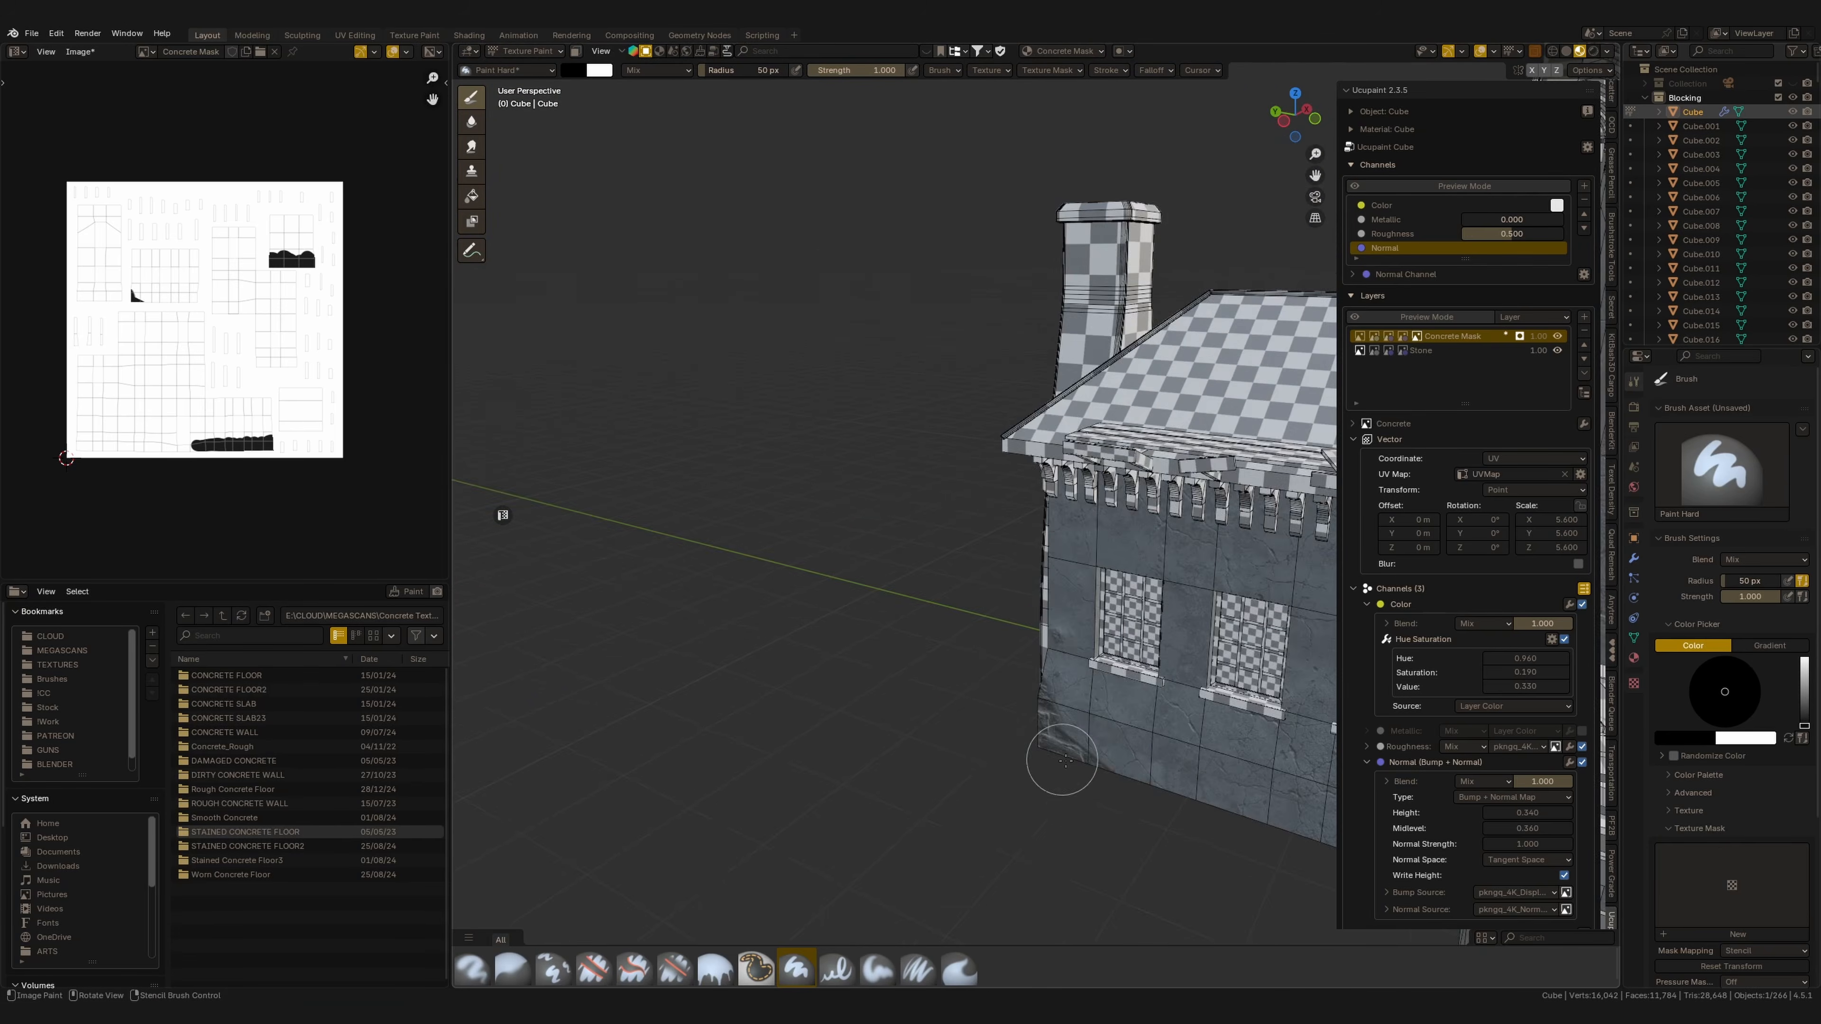
pyautogui.moveTo(1066, 760); pyautogui.dragTo(927, 732, button='middle')
pyautogui.moveTo(927, 732); pyautogui.dragTo(1152, 654)
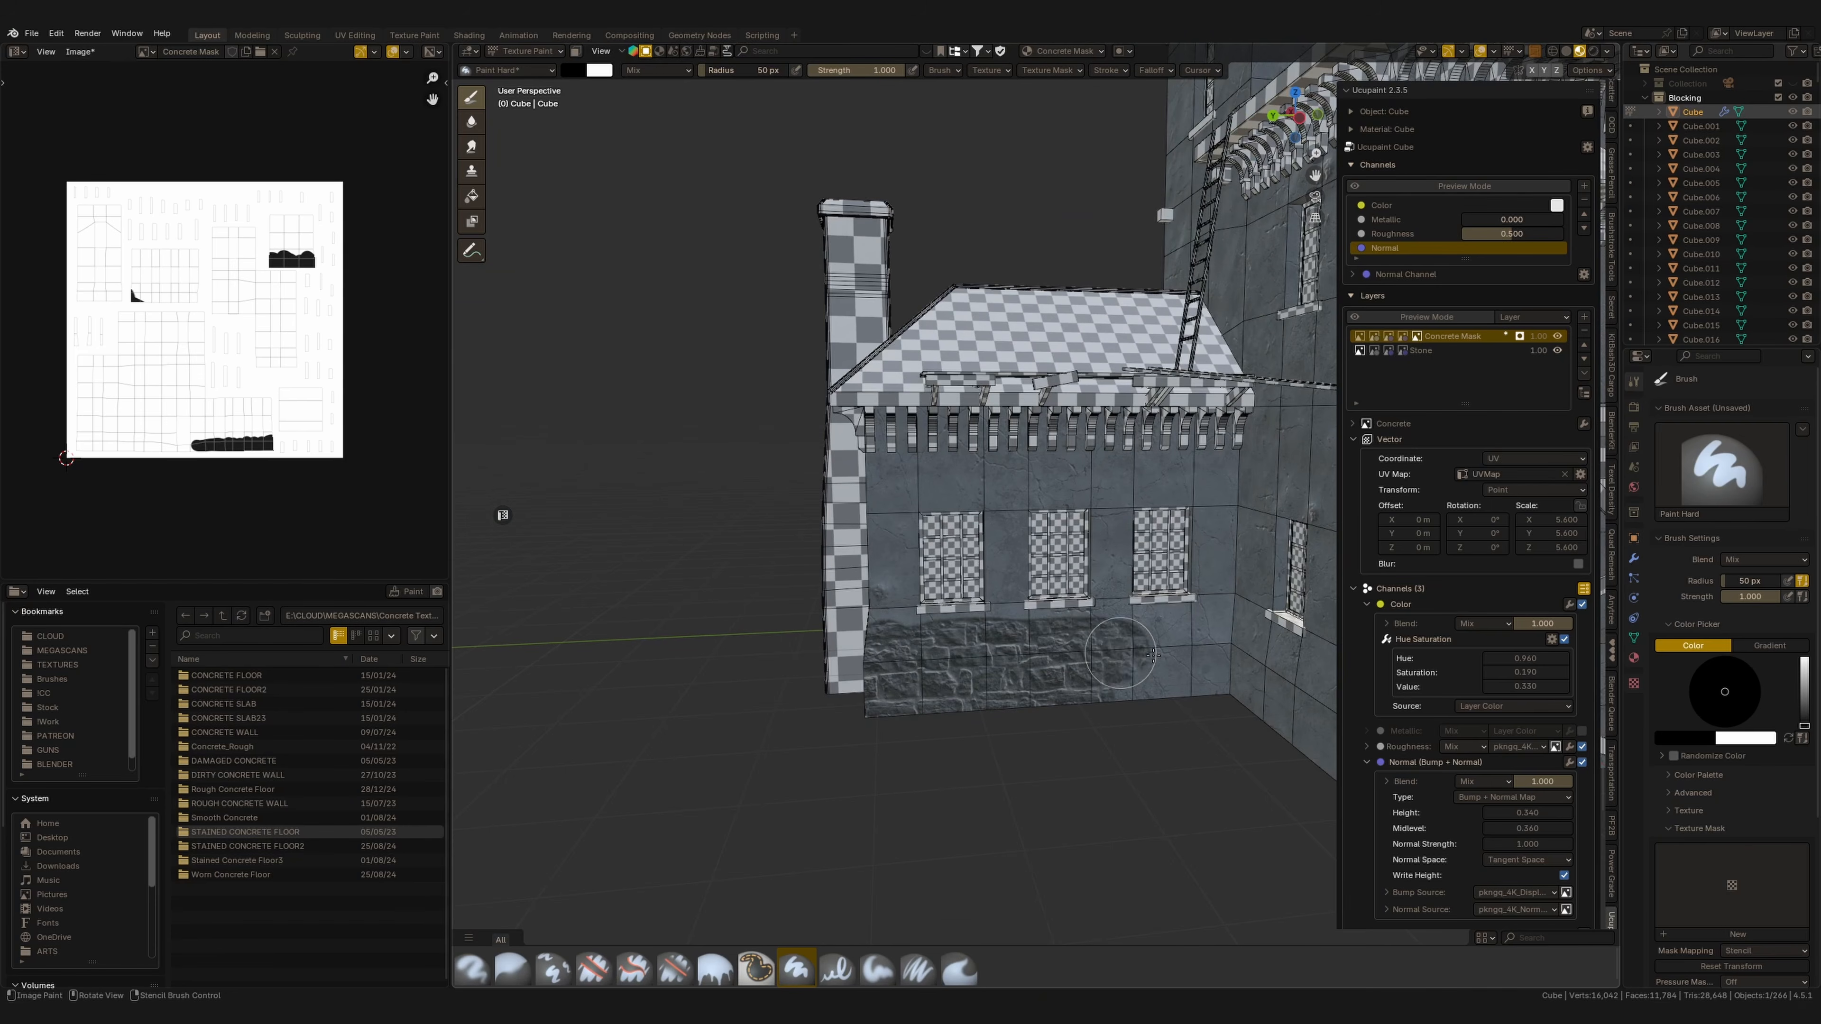
pyautogui.moveTo(1152, 654); pyautogui.dragTo(979, 701, button='middle')
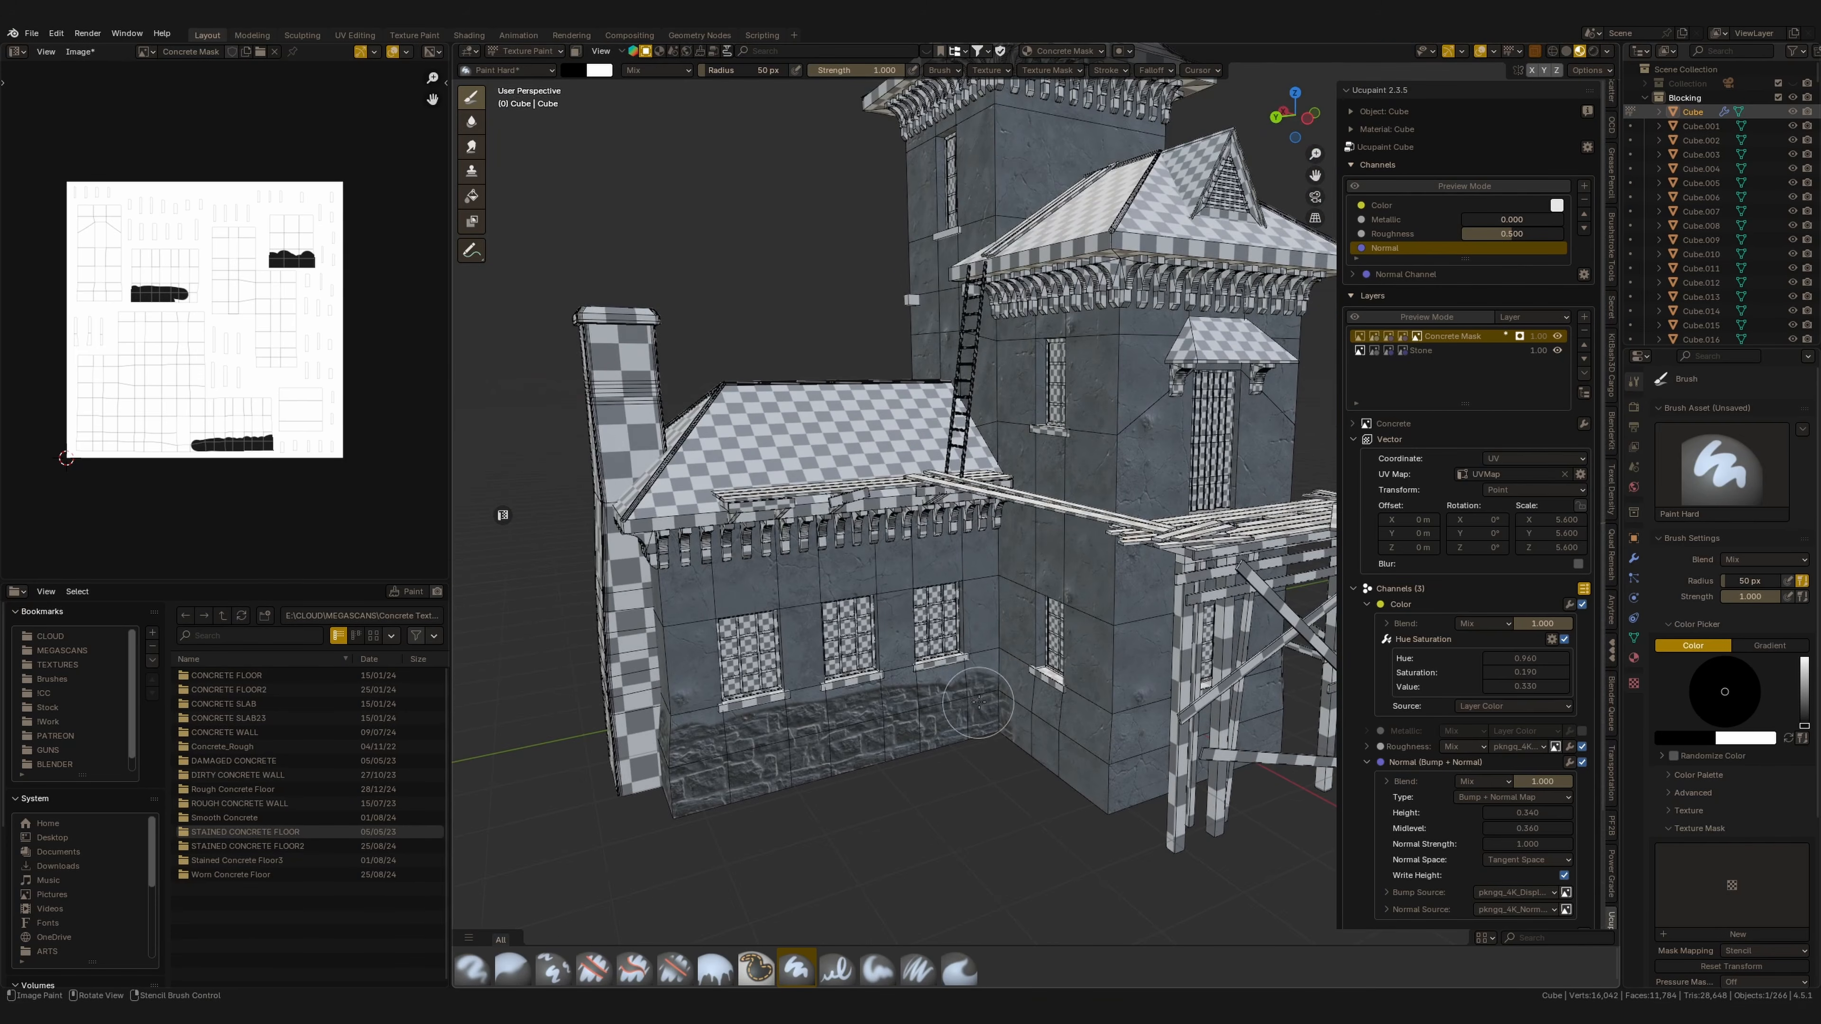
pyautogui.moveTo(1039, 737); pyautogui.dragTo(1035, 723)
pyautogui.moveTo(906, 736); pyautogui.dragTo(1115, 687, button='middle')
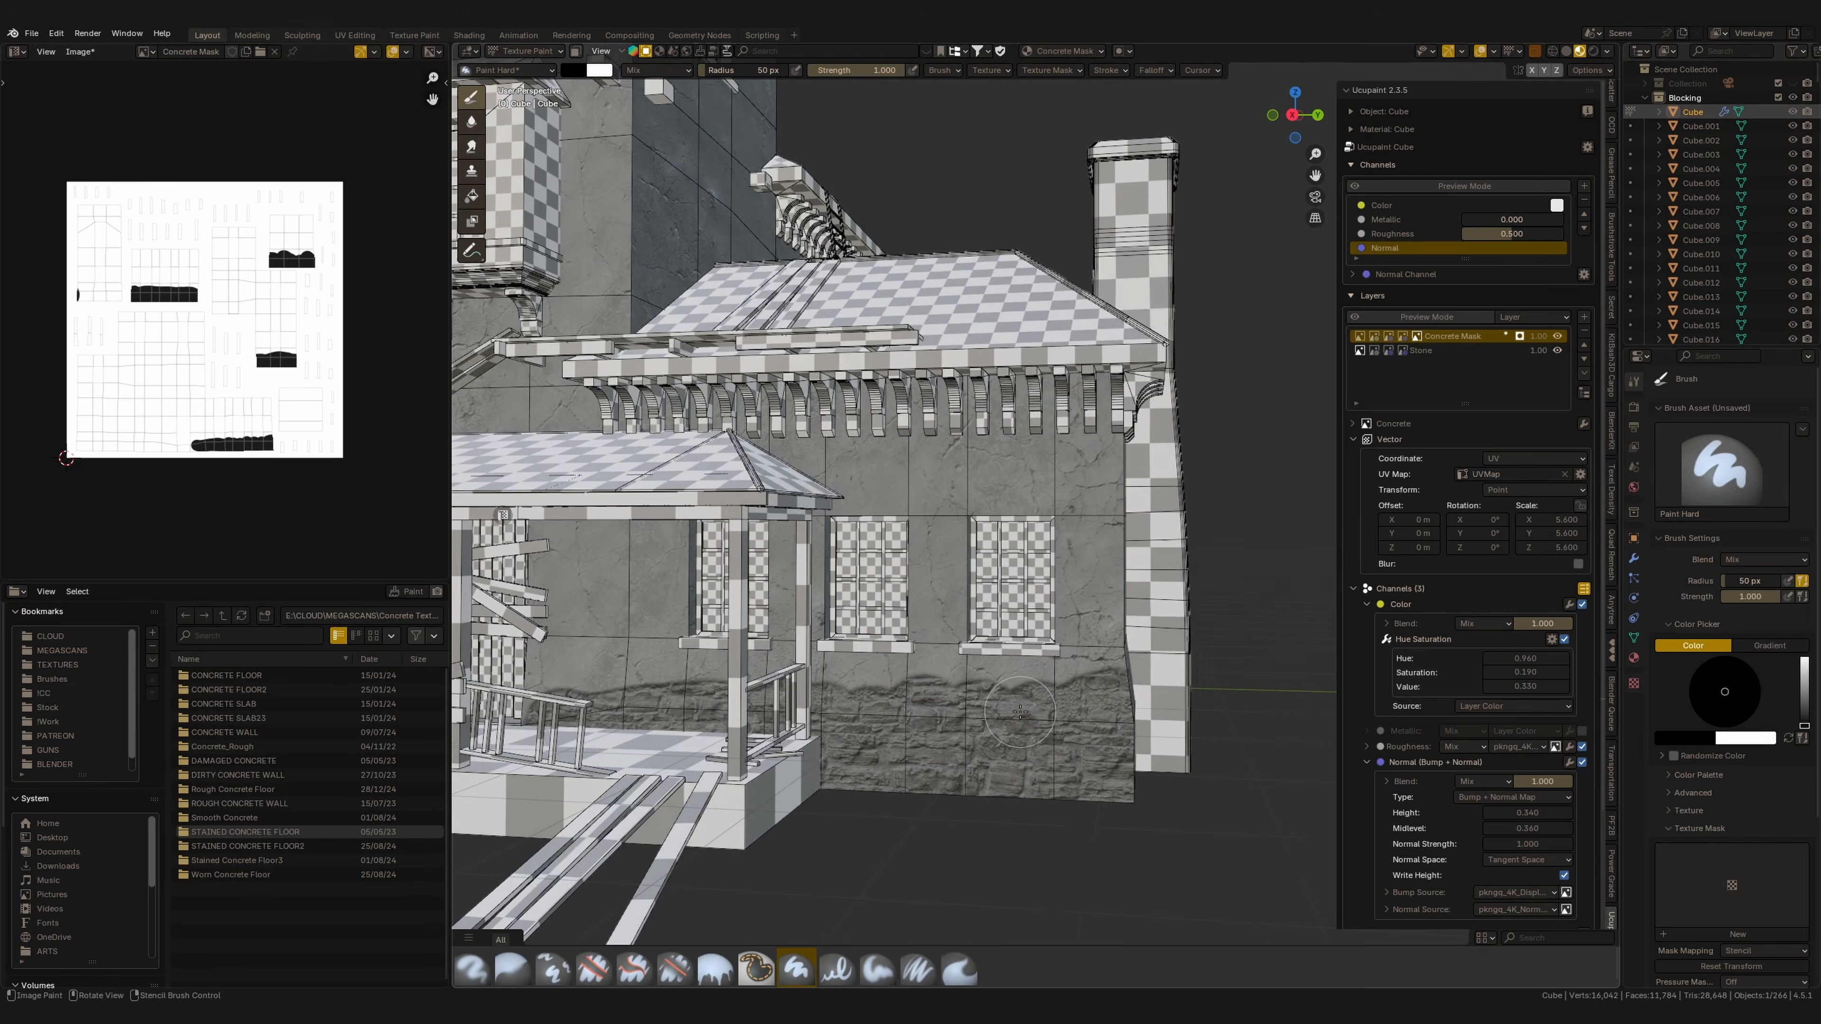
pyautogui.scroll(3, 1111, 699)
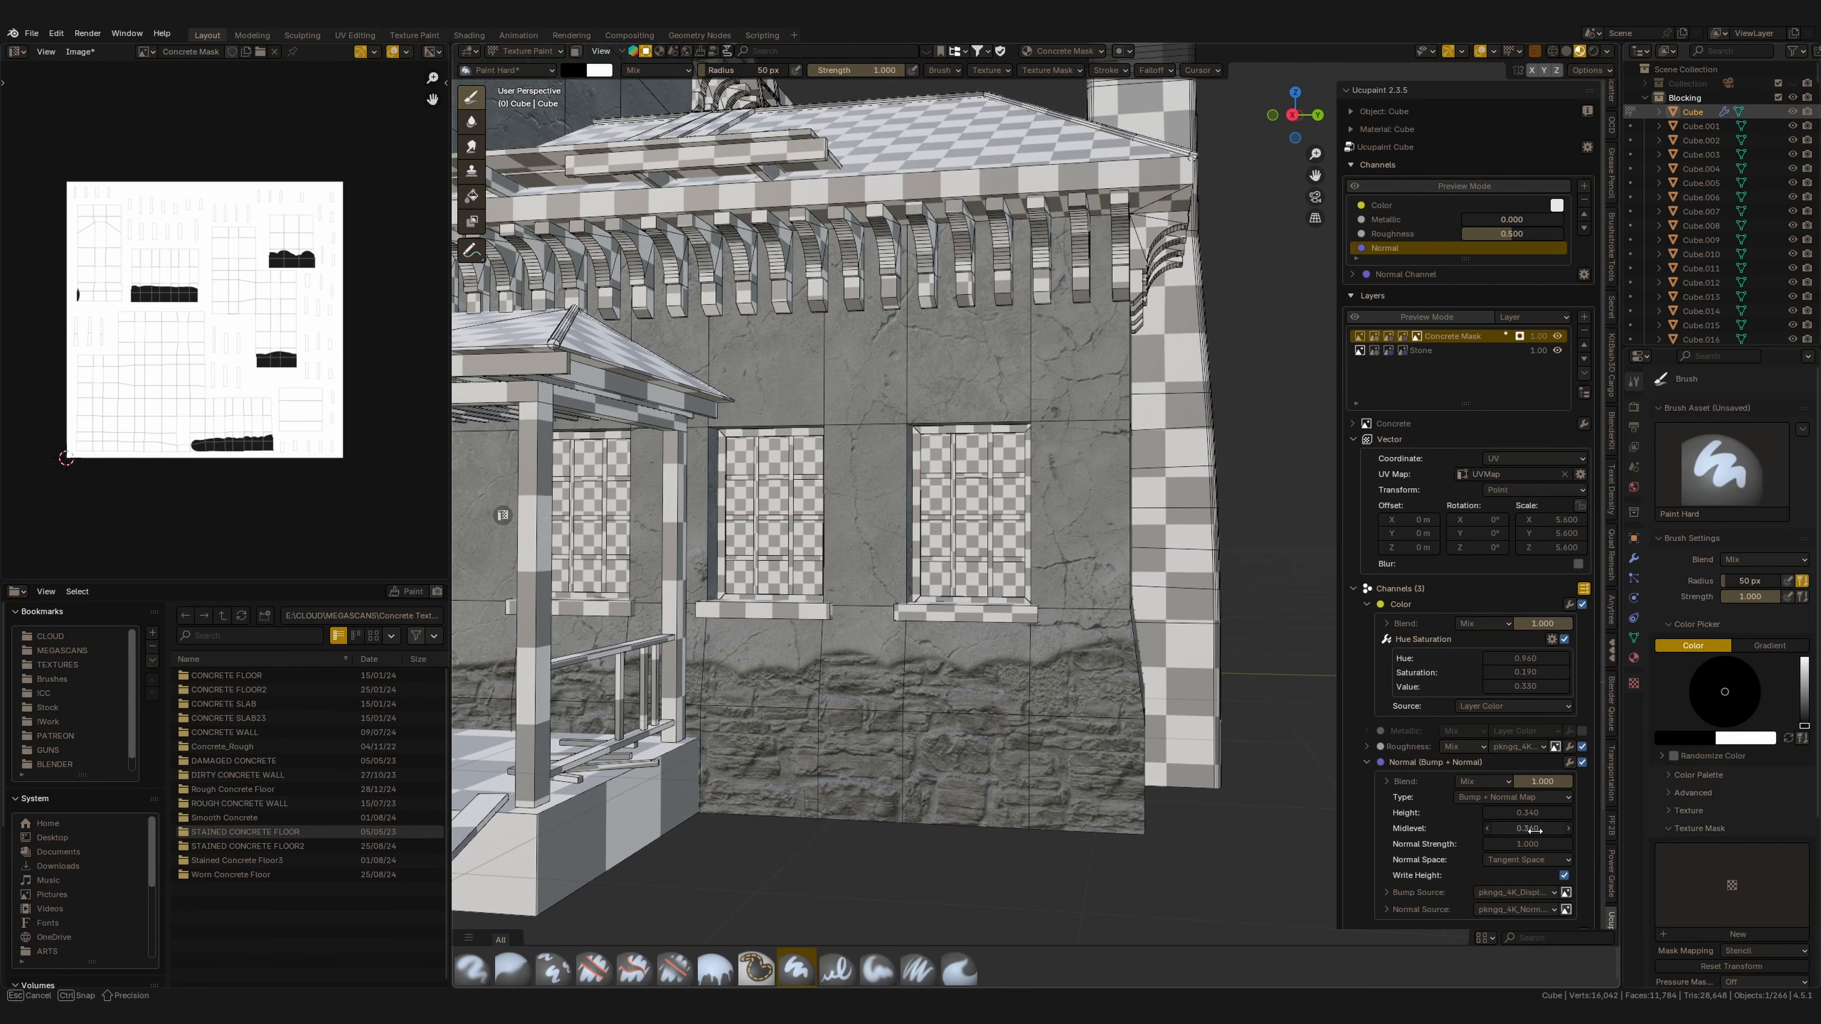
# Set the Concrete layer's Normal height to 0.520, midlevel to 0.470 and normal strength to 1.270.
pyautogui.moveTo(1532, 830); pyautogui.dragTo(1541, 834)
pyautogui.moveTo(1219, 712); pyautogui.dragTo(1291, 839, button='middle')
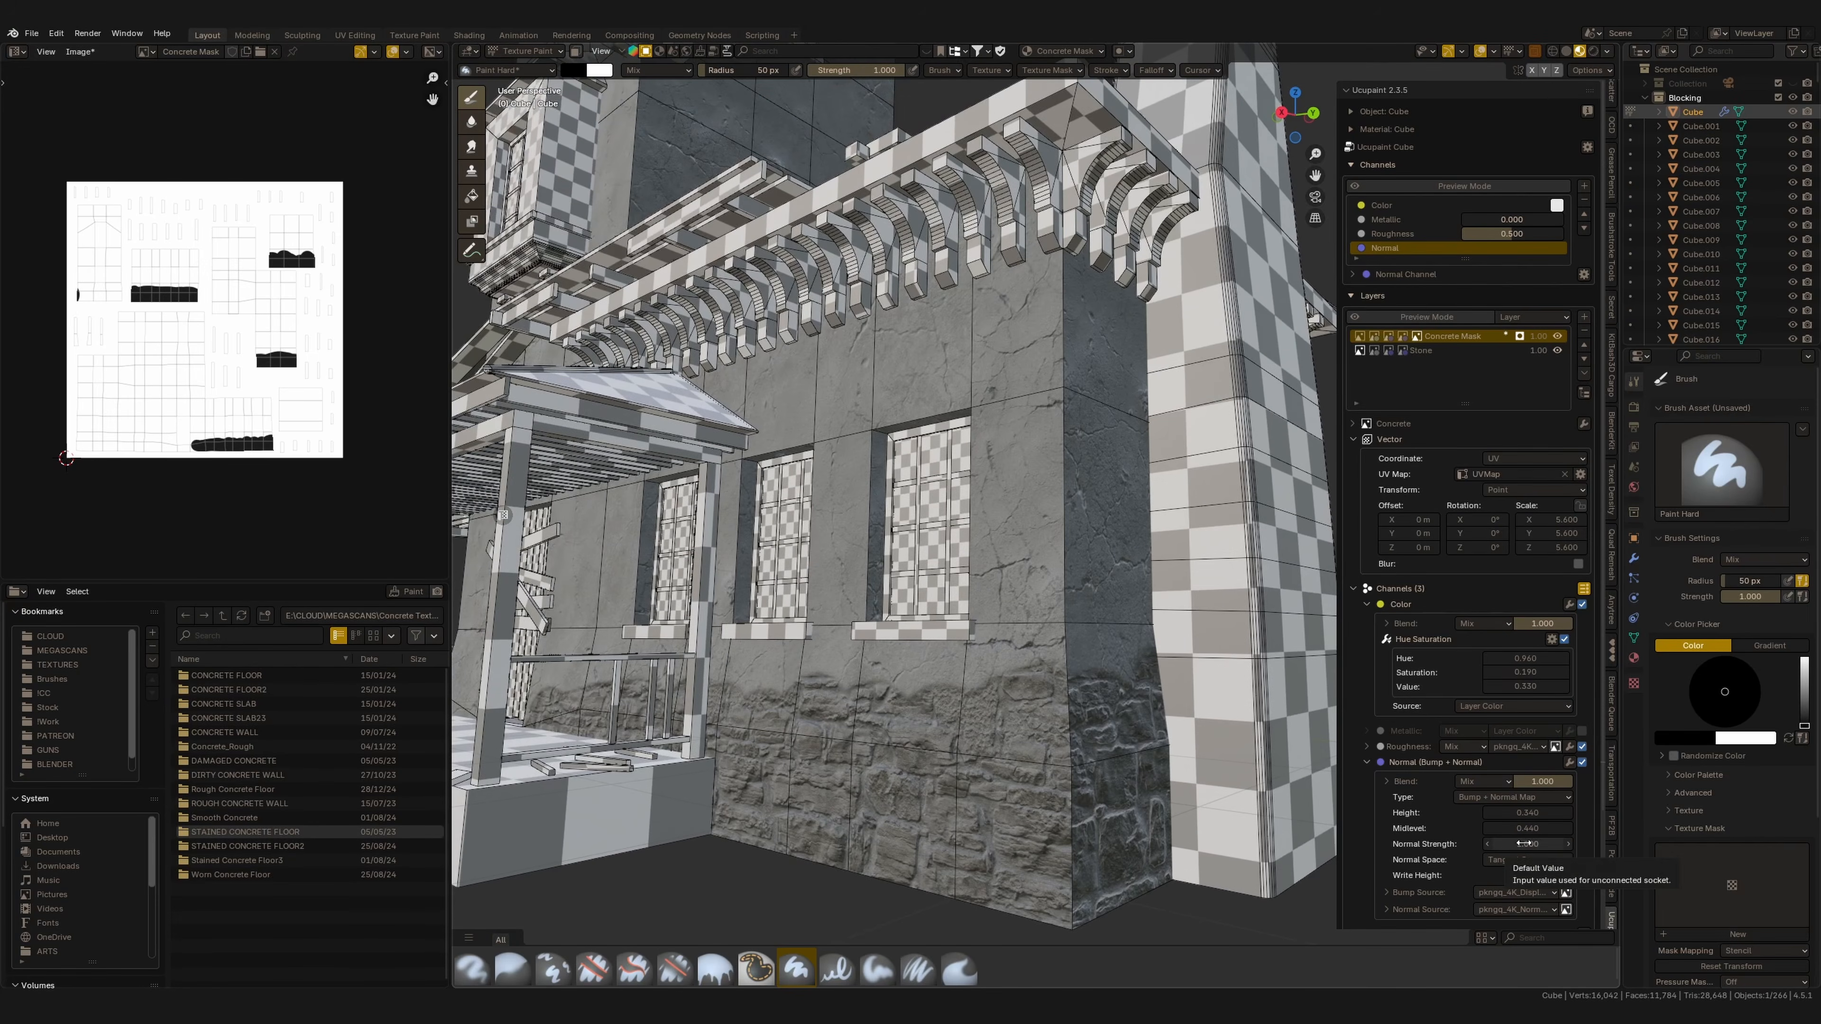
pyautogui.moveTo(1527, 829); pyautogui.dragTo(1527, 706)
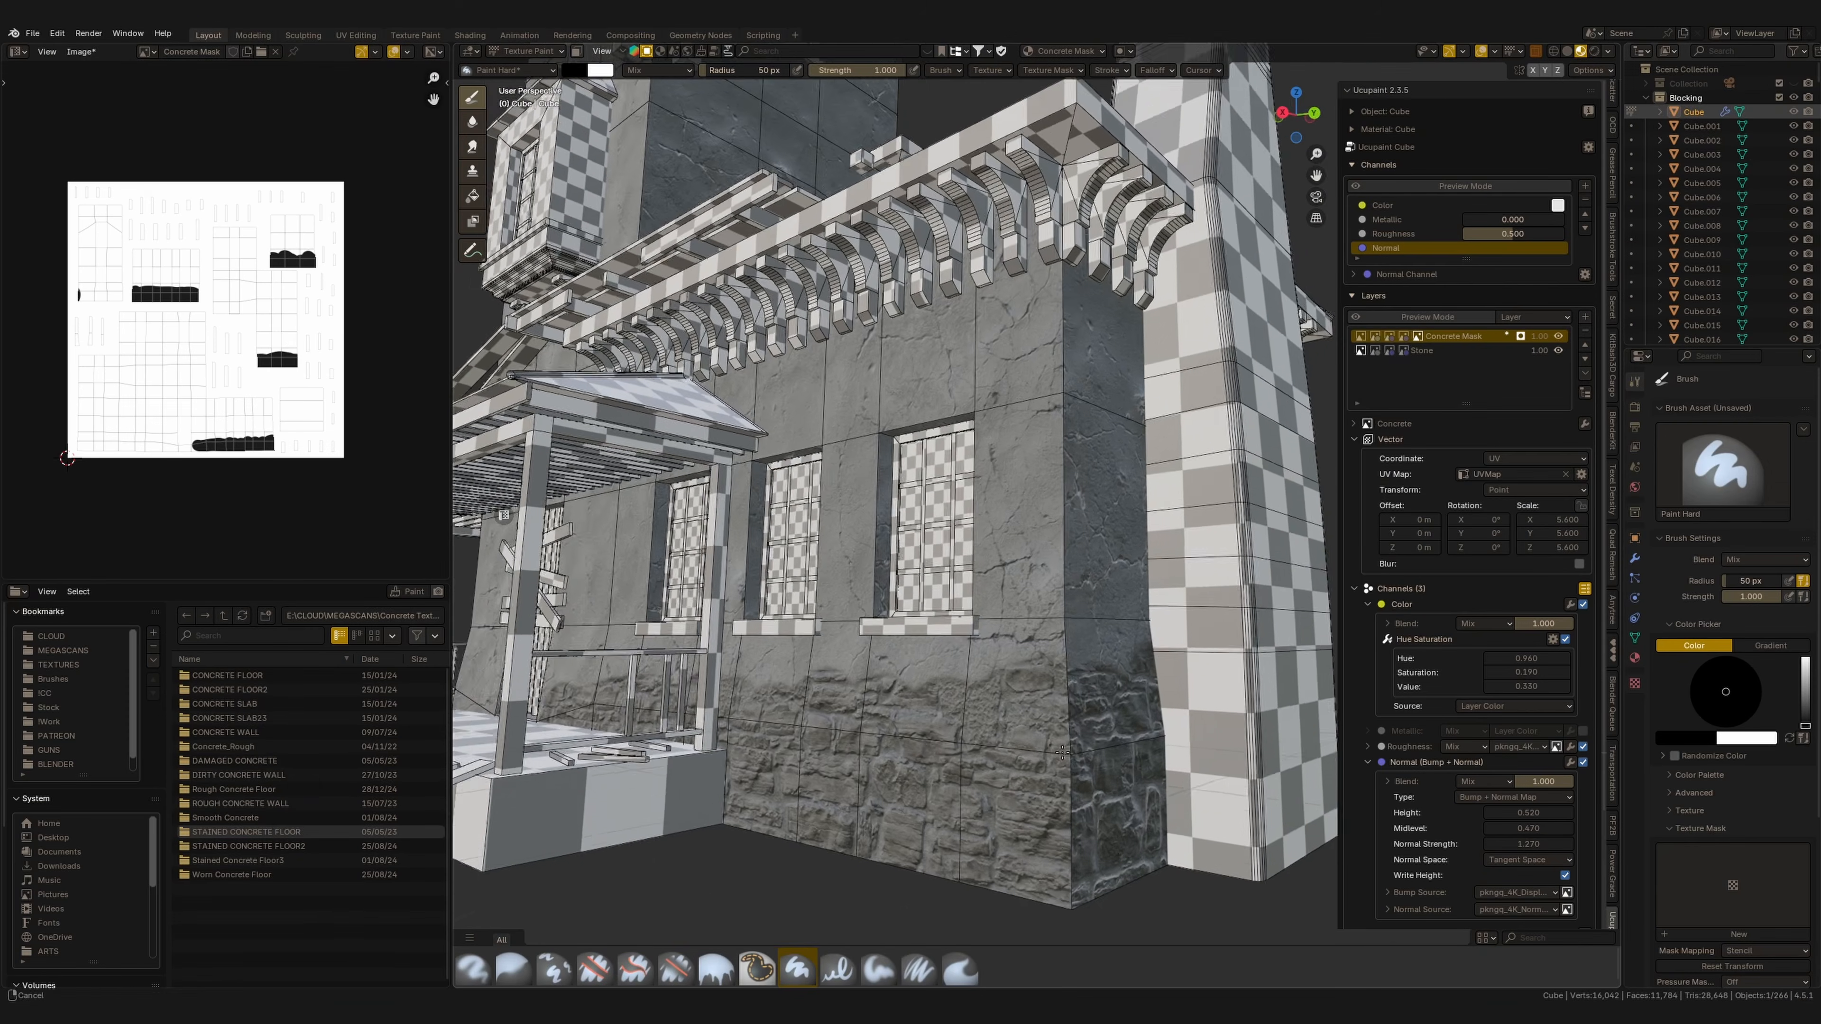
# Give the paint brush a texture mask and paint a textured stroke into the Concrete Mask on the wall's base.
pyautogui.moveTo(1064, 753)
pyautogui.mouseDown(button='middle')
pyautogui.moveTo(1097, 761)
pyautogui.moveTo(1046, 776)
pyautogui.mouseUp(button='middle')
pyautogui.moveTo(905, 731)
pyautogui.mouseDown(button='middle')
pyautogui.moveTo(992, 715)
pyautogui.moveTo(992, 748)
pyautogui.mouseUp(button='middle')
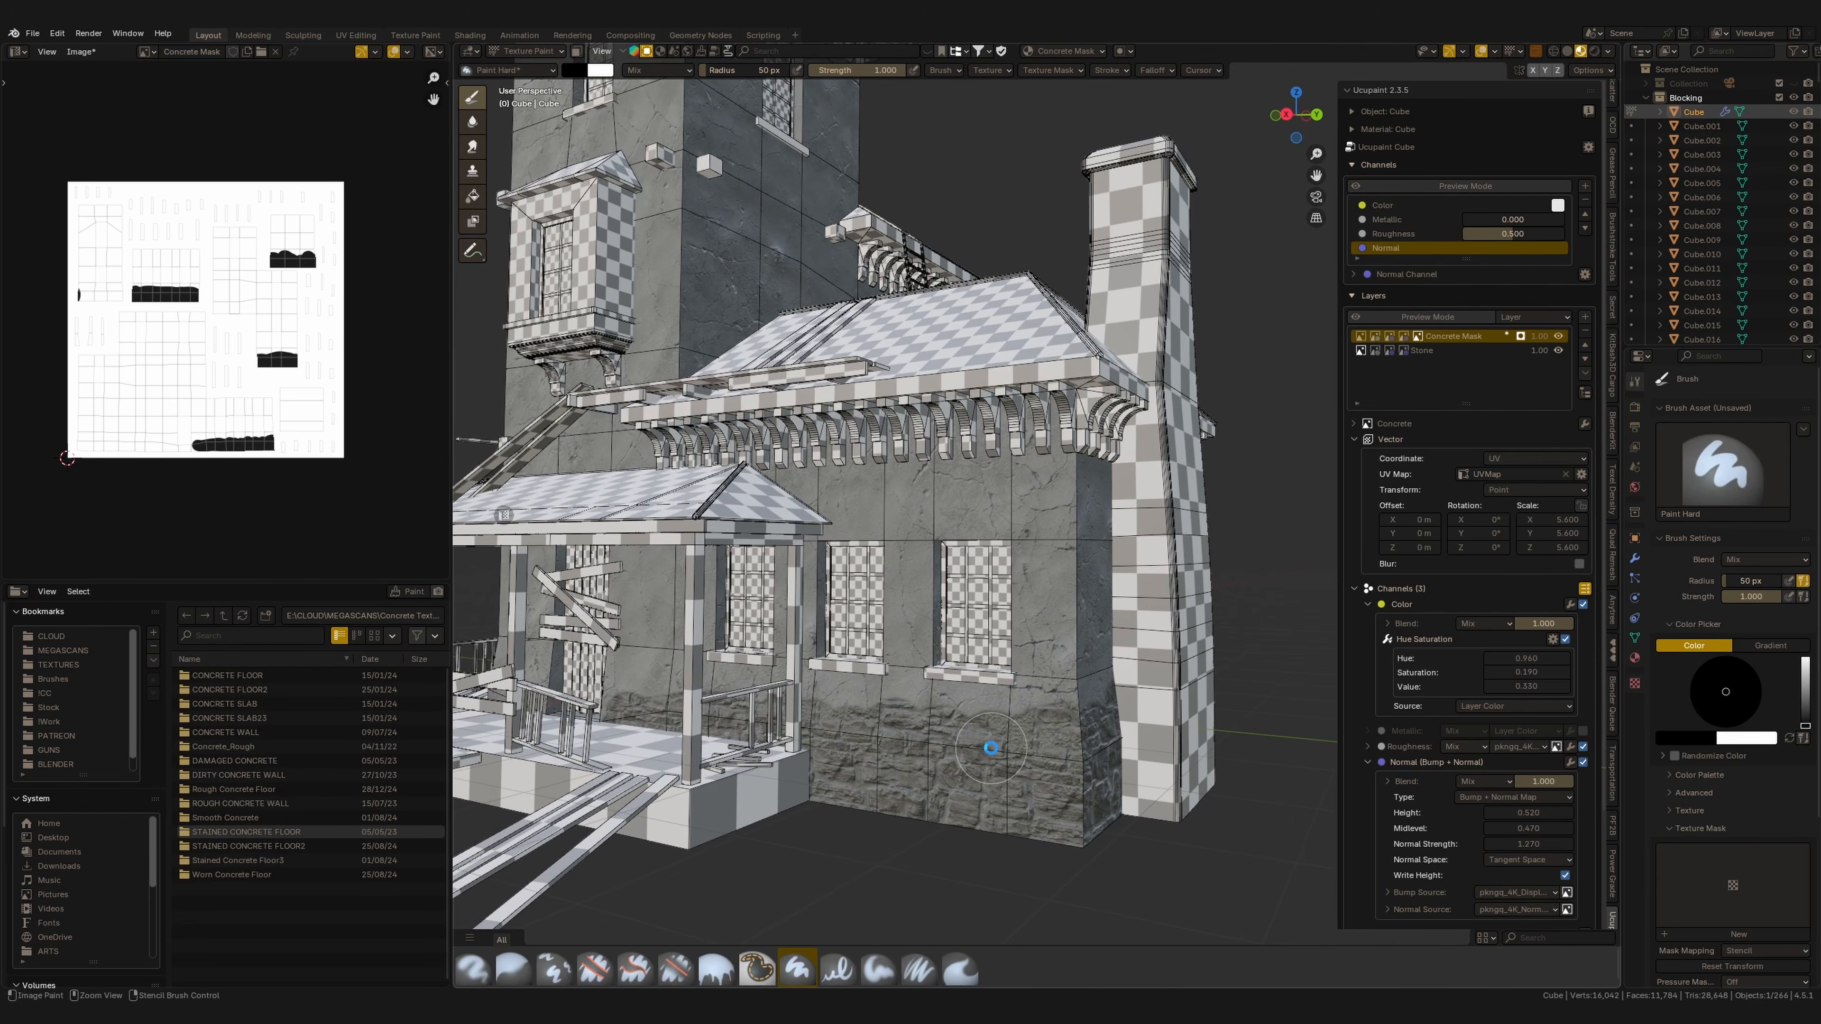
pyautogui.moveTo(1108, 681); pyautogui.dragTo(1181, 673, button='middle')
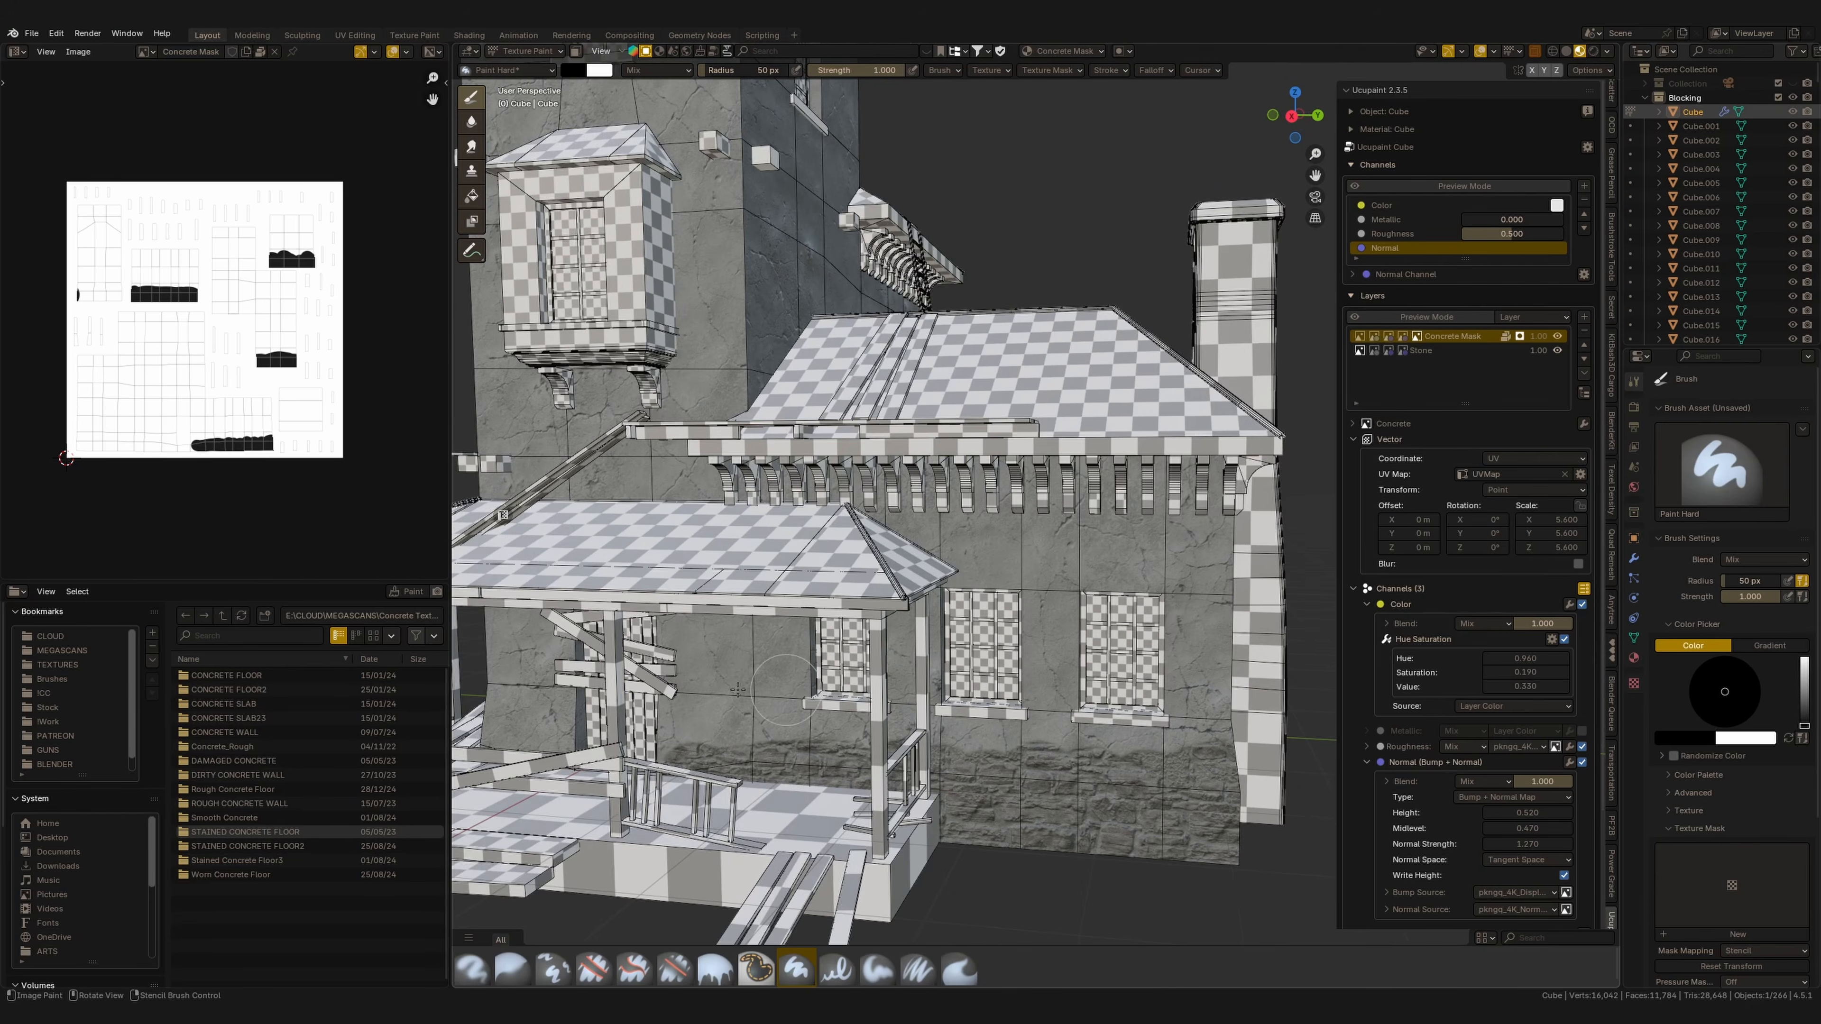
pyautogui.moveTo(450, 479); pyautogui.dragTo(325, 479)
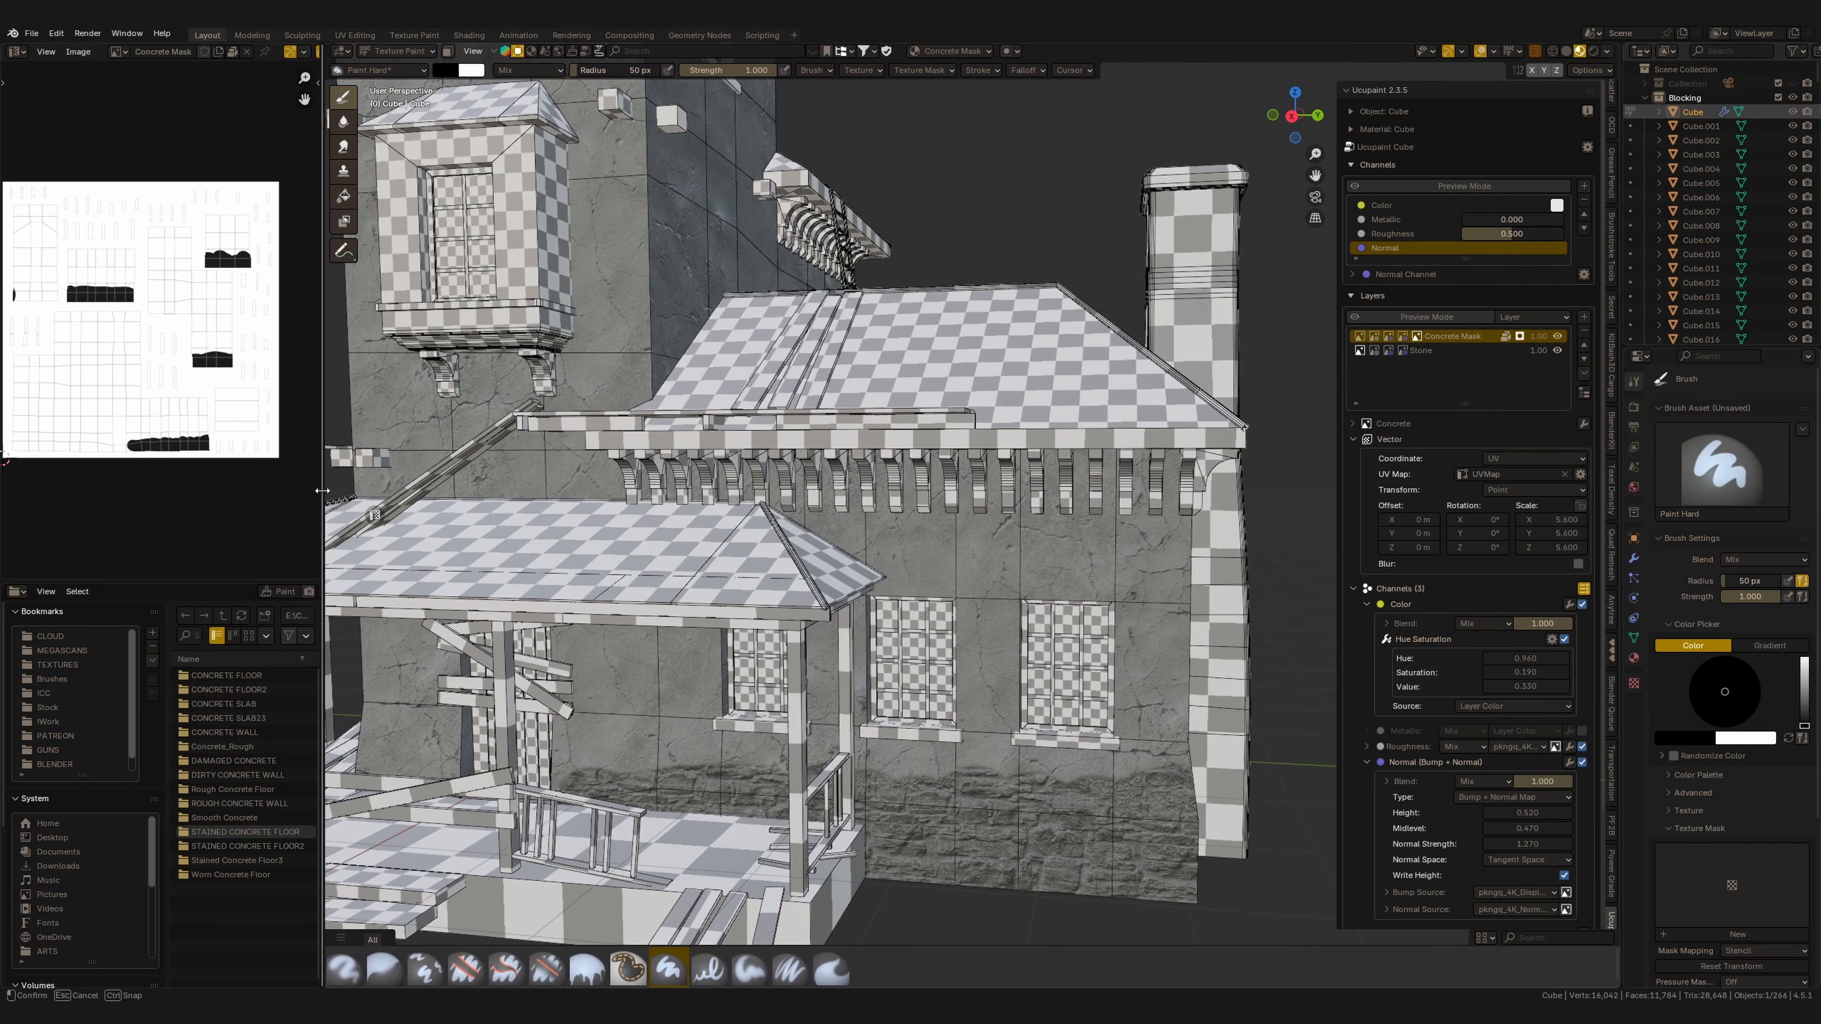
pyautogui.press('t')
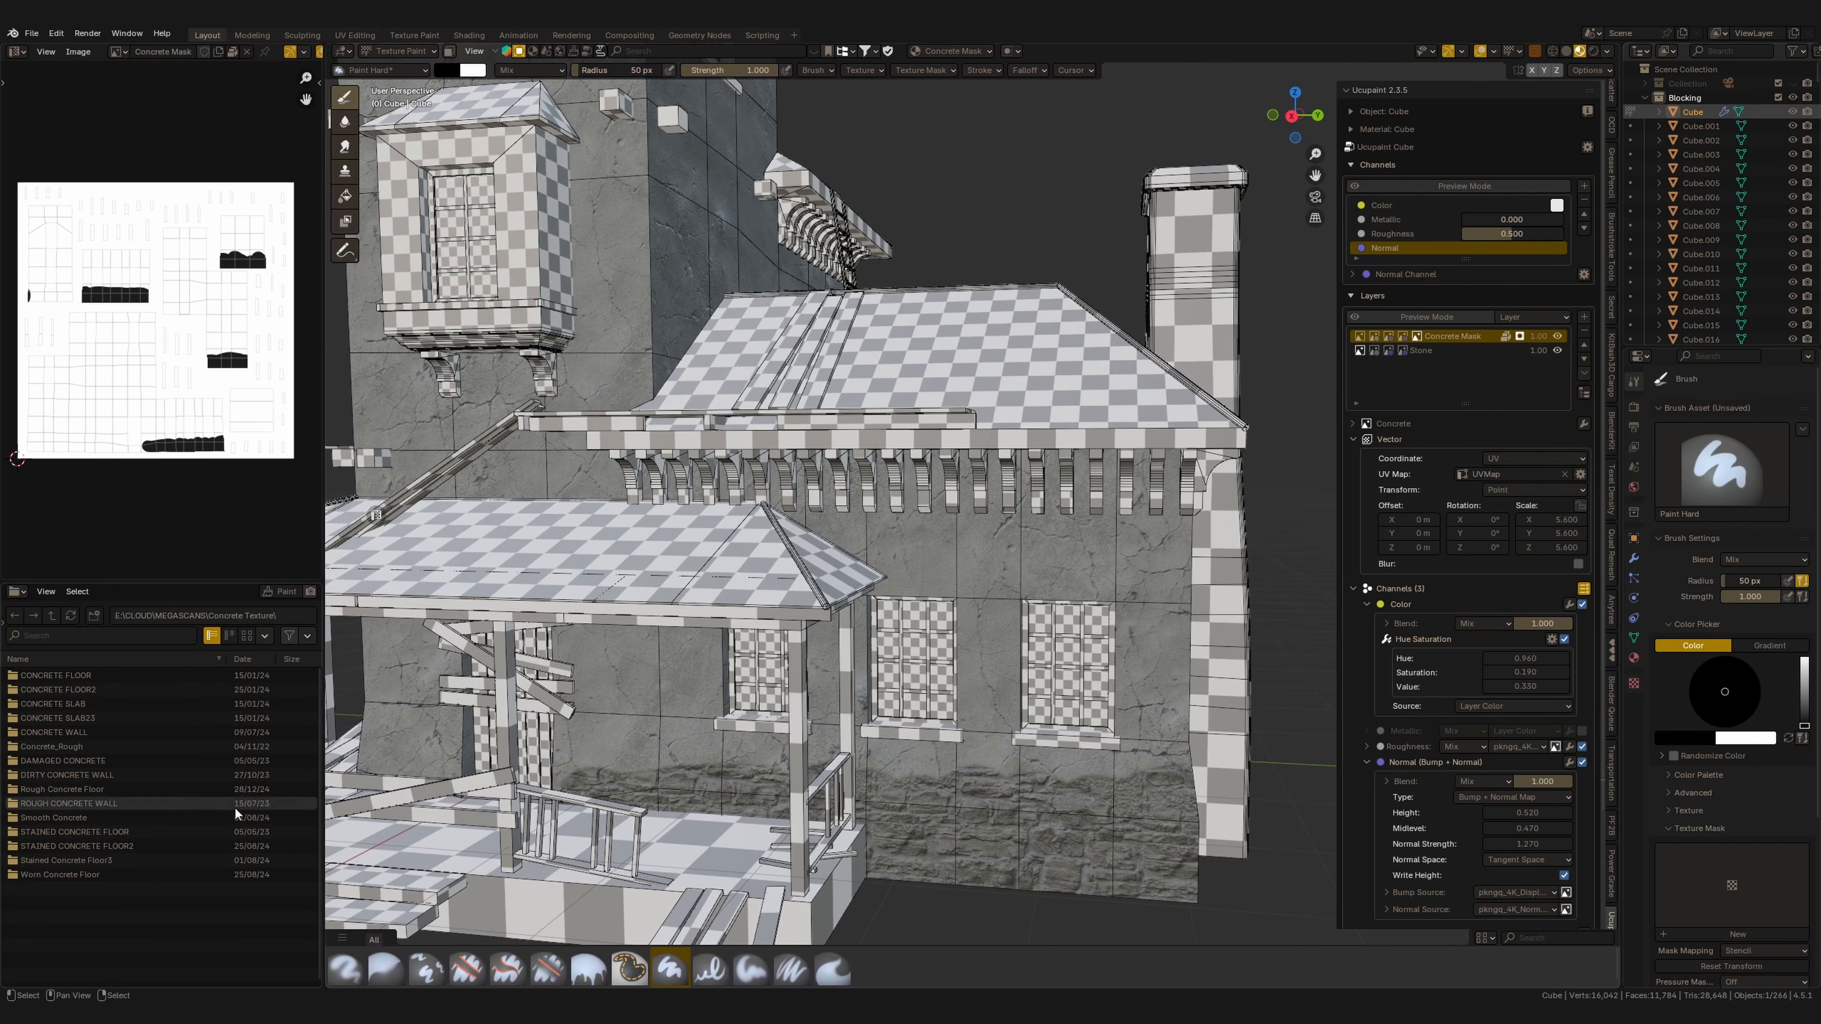
pyautogui.keyDown('shift'); pyautogui.moveTo(1042, 714); pyautogui.dragTo(1052, 677, button='middle'); pyautogui.keyUp('shift')
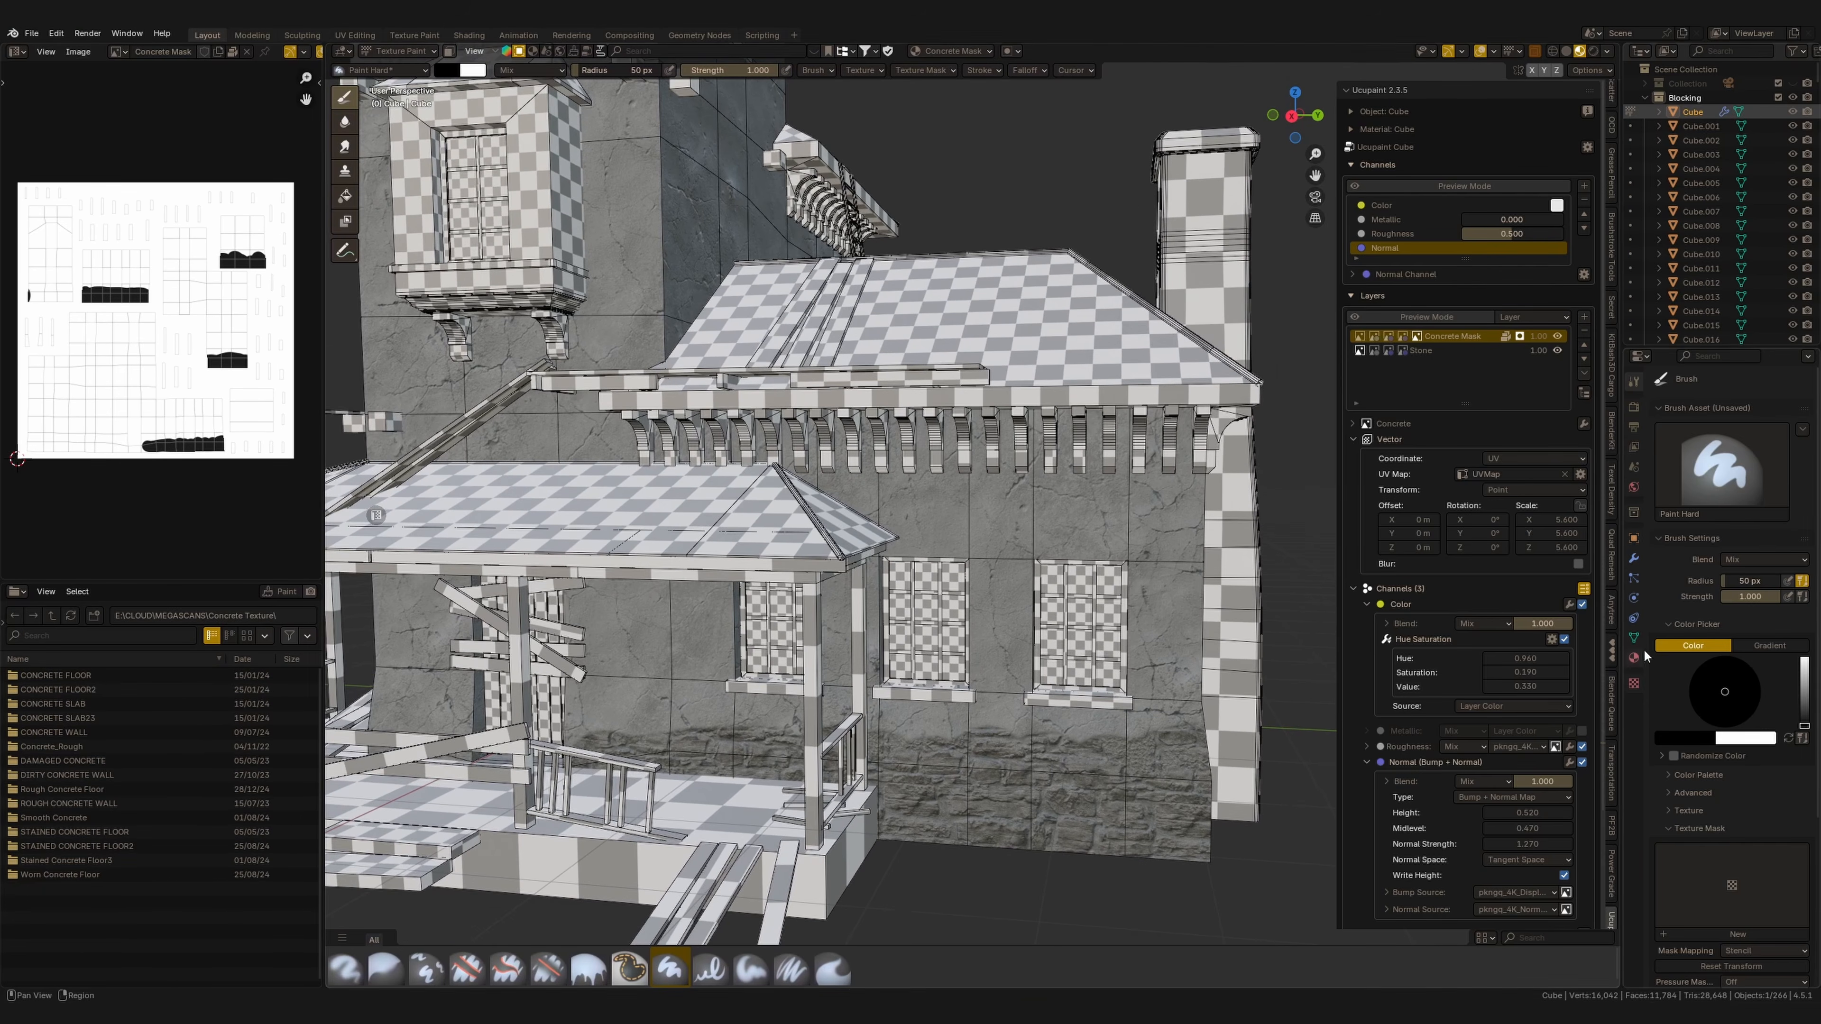
pyautogui.keyDown('shift'); pyautogui.moveTo(996, 550); pyautogui.dragTo(1025, 560, button='middle'); pyautogui.keyUp('shift')
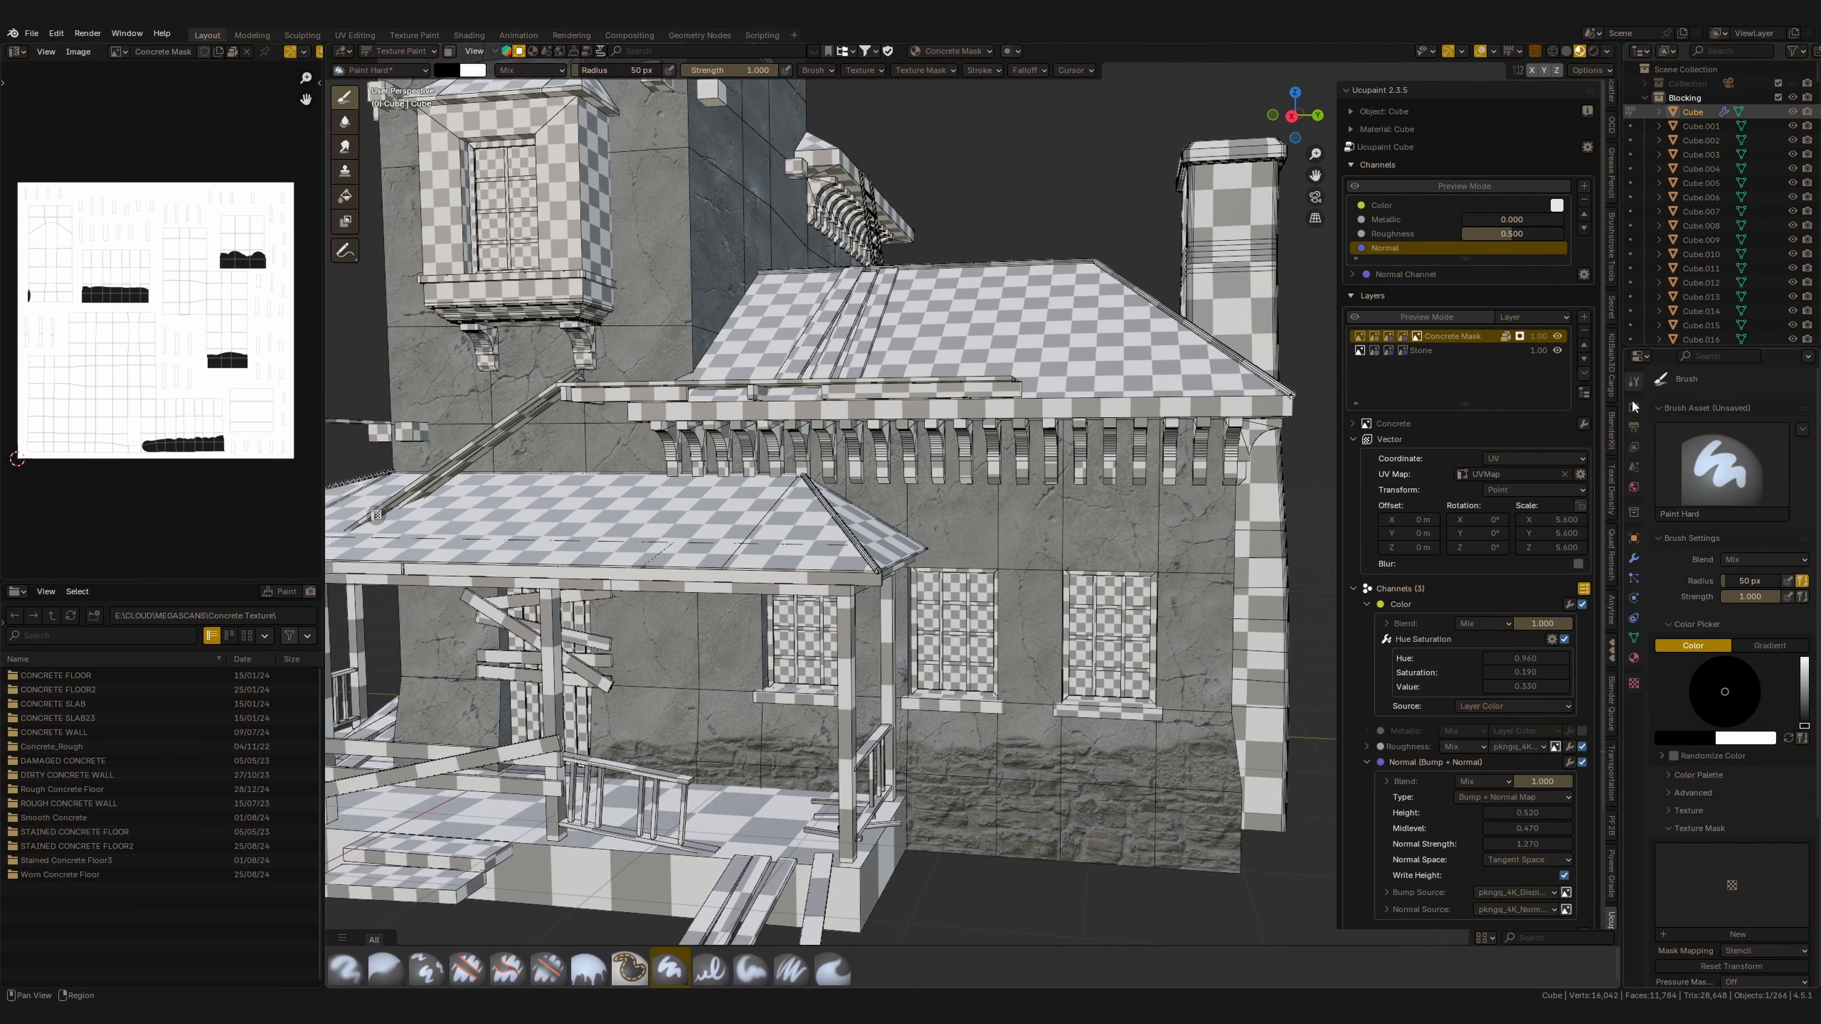
pyautogui.click(1731, 754)
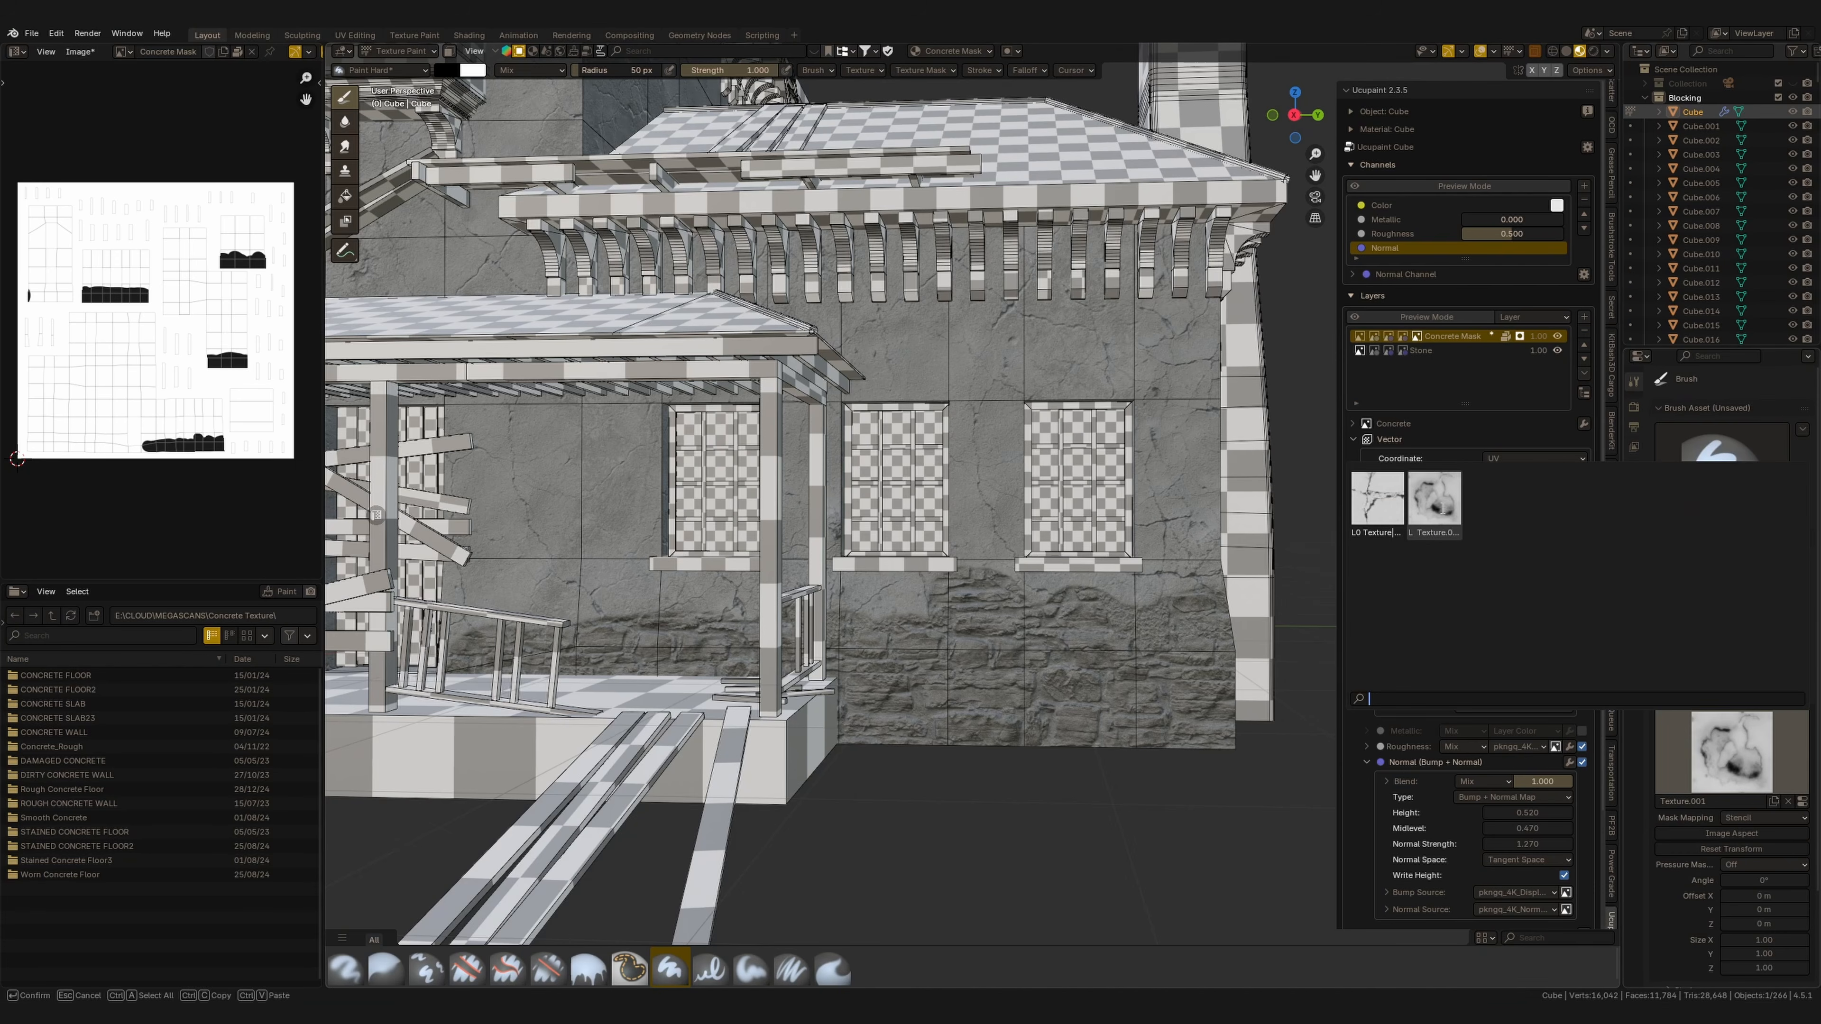
pyautogui.click(1442, 509)
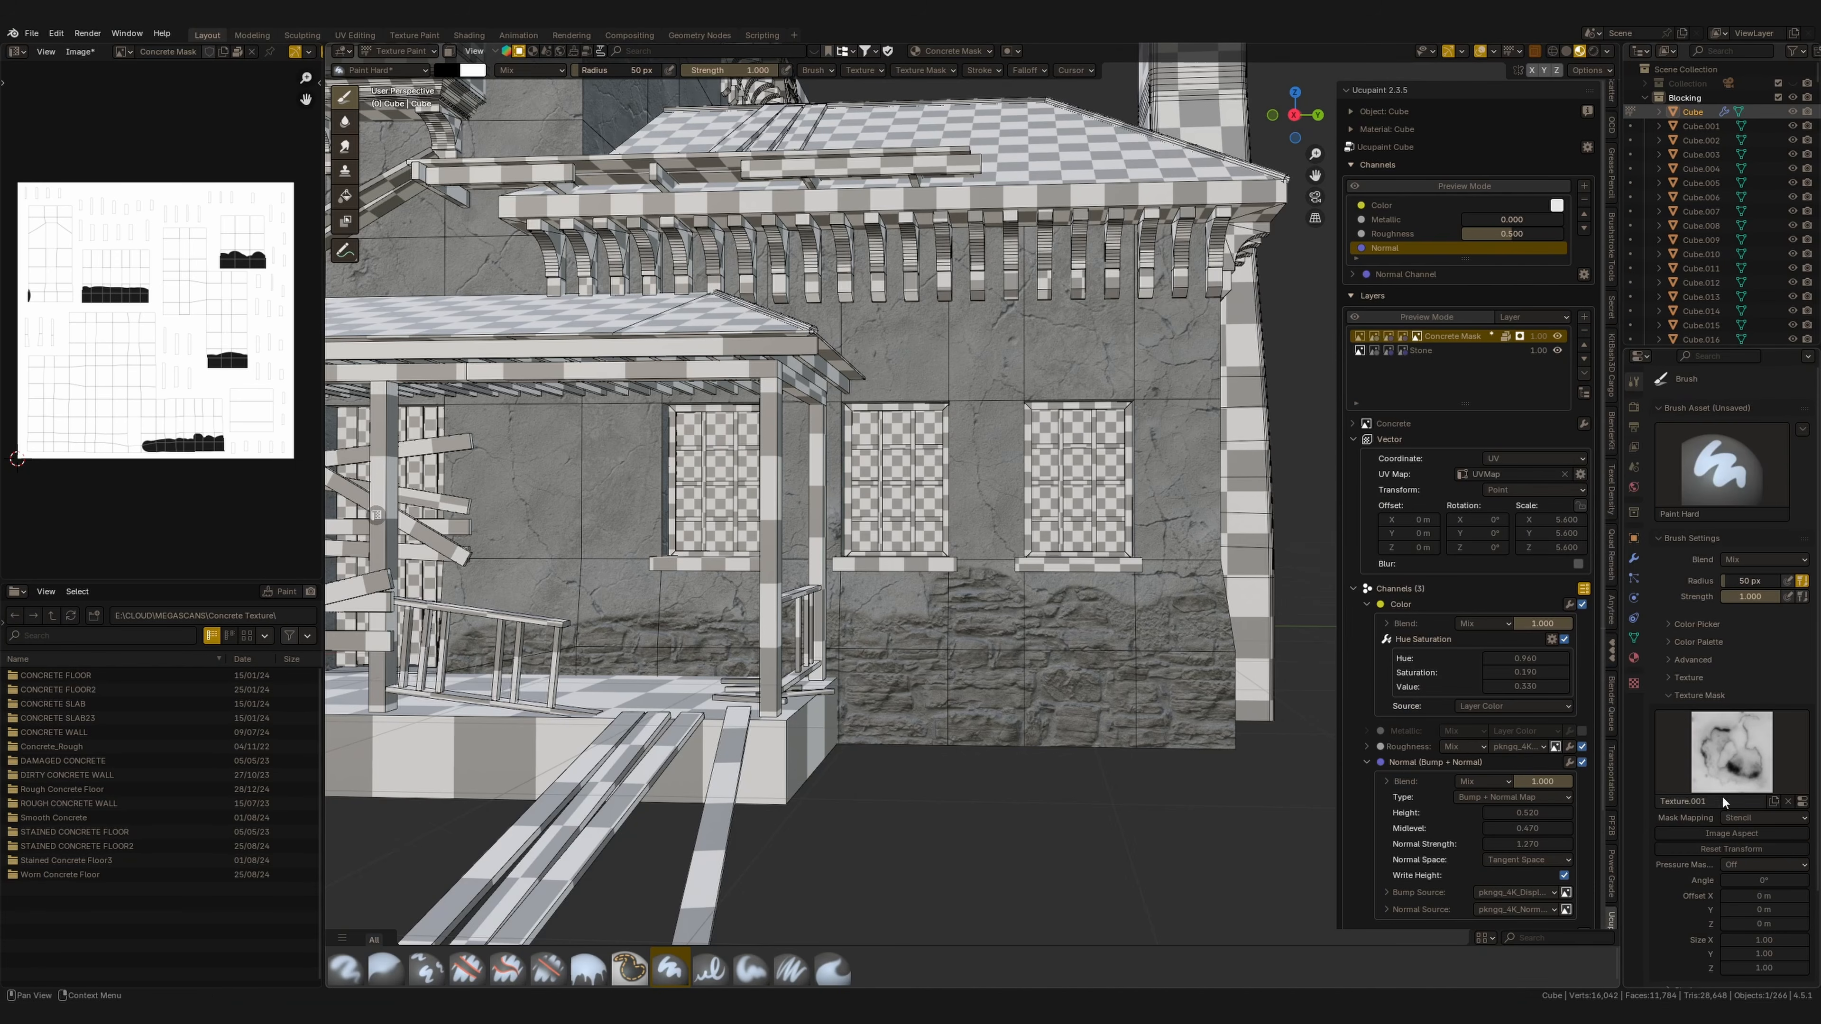
pyautogui.moveTo(967, 592)
pyautogui.mouseDown()
pyautogui.moveTo(989, 575)
pyautogui.moveTo(1102, 630)
pyautogui.mouseUp()
# Set the brush colour to white and paint a stroke into the Concrete Mask on the lower wall.
pyautogui.click(447, 70)
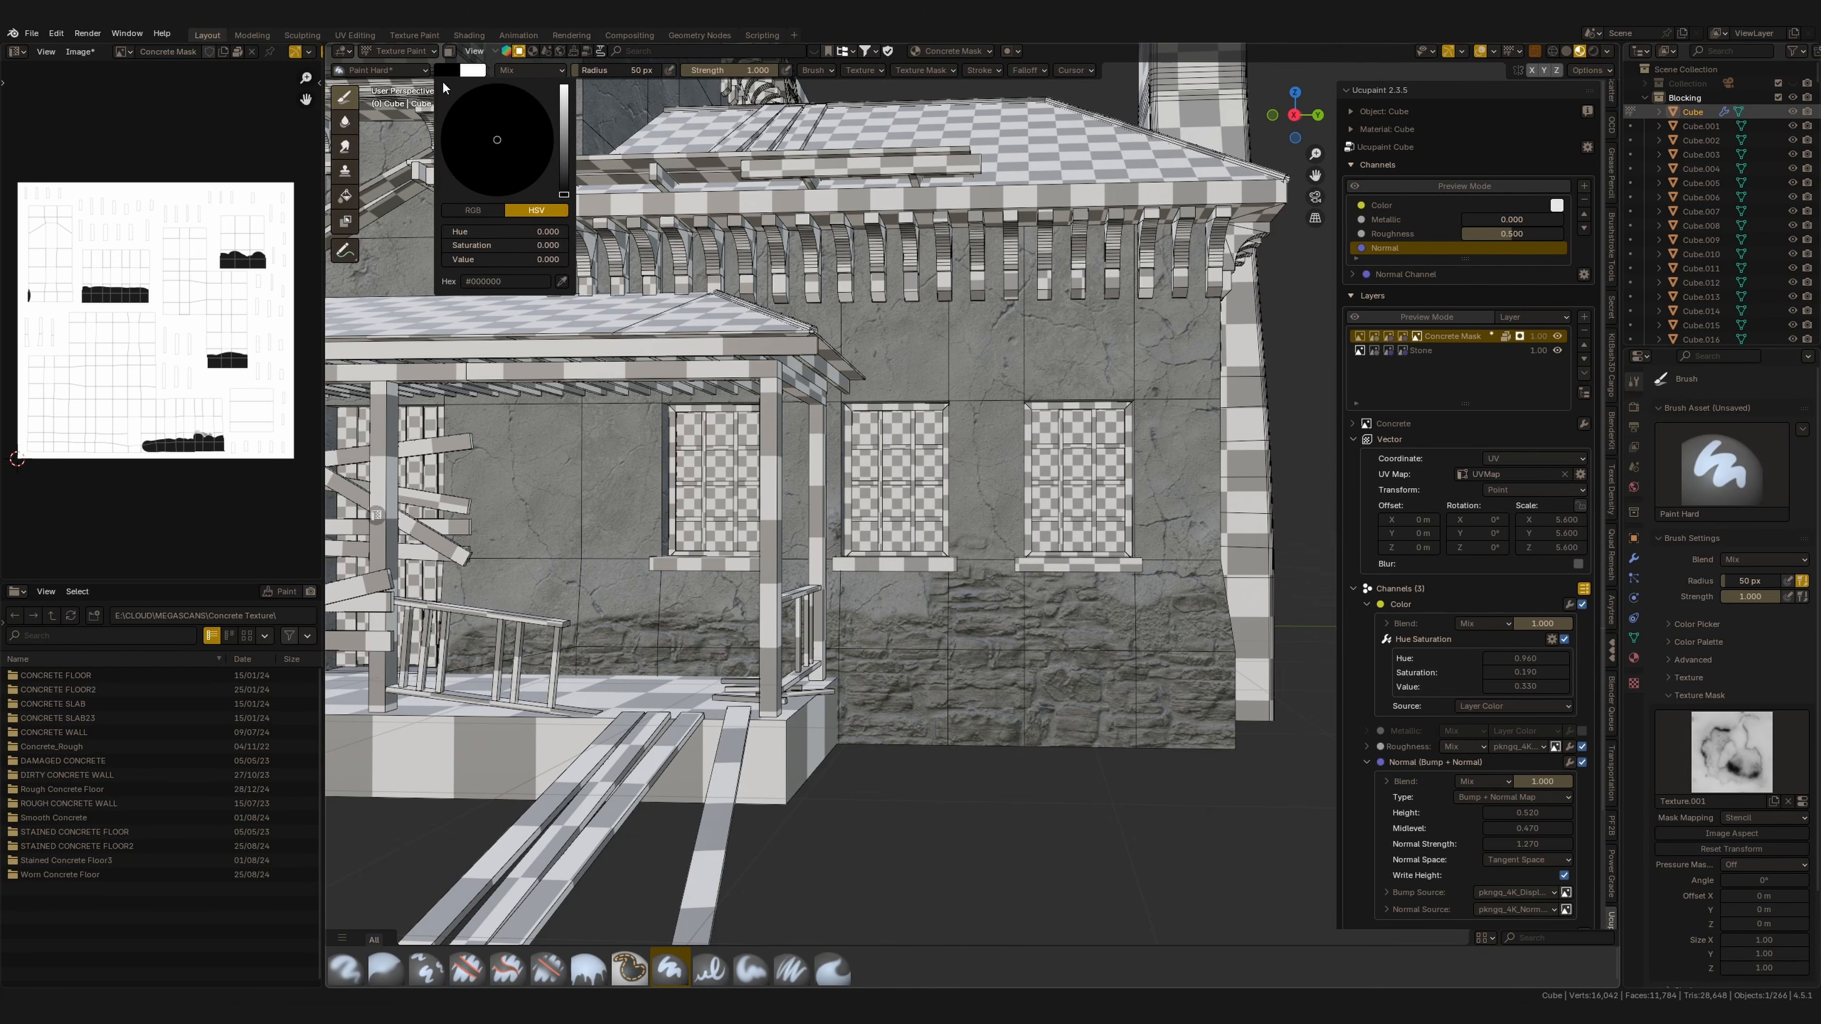
pyautogui.moveTo(563, 136); pyautogui.dragTo(563, 84)
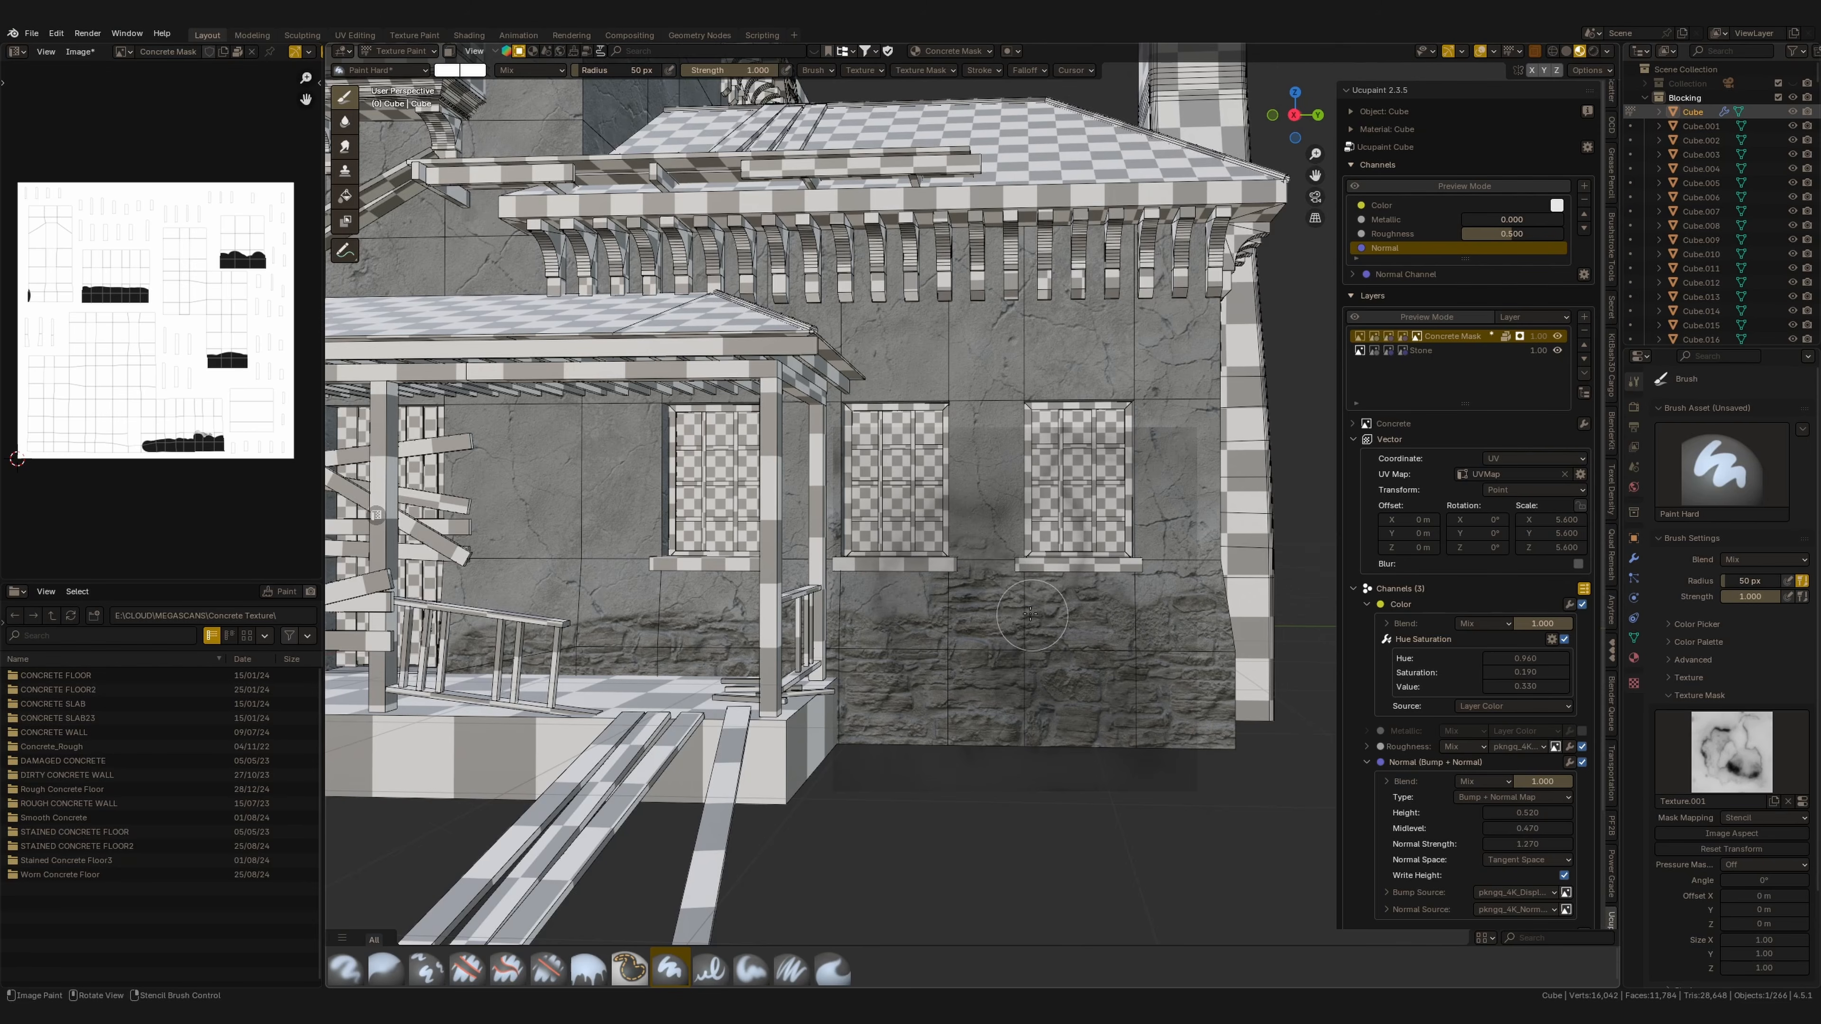
pyautogui.moveTo(1030, 614)
pyautogui.mouseDown()
pyautogui.moveTo(939, 592)
pyautogui.moveTo(1084, 592)
pyautogui.mouseUp()
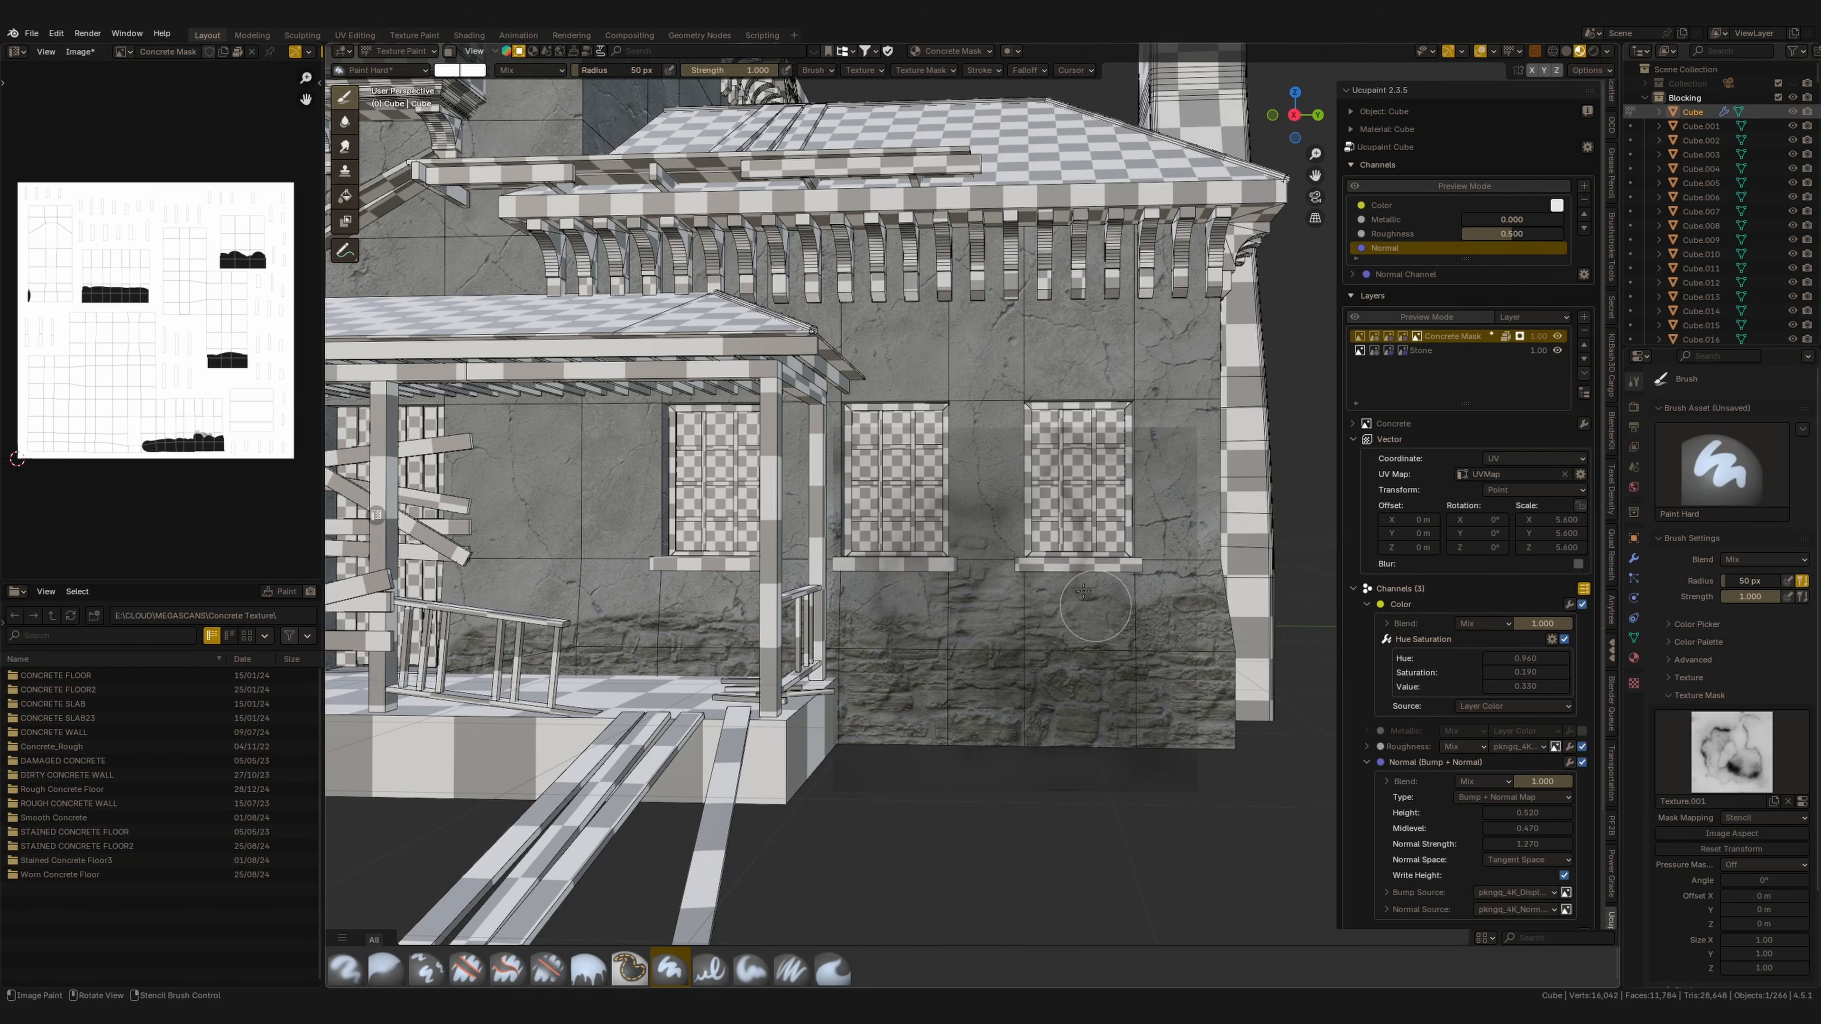
pyautogui.moveTo(1084, 592); pyautogui.dragTo(884, 857, button='middle')
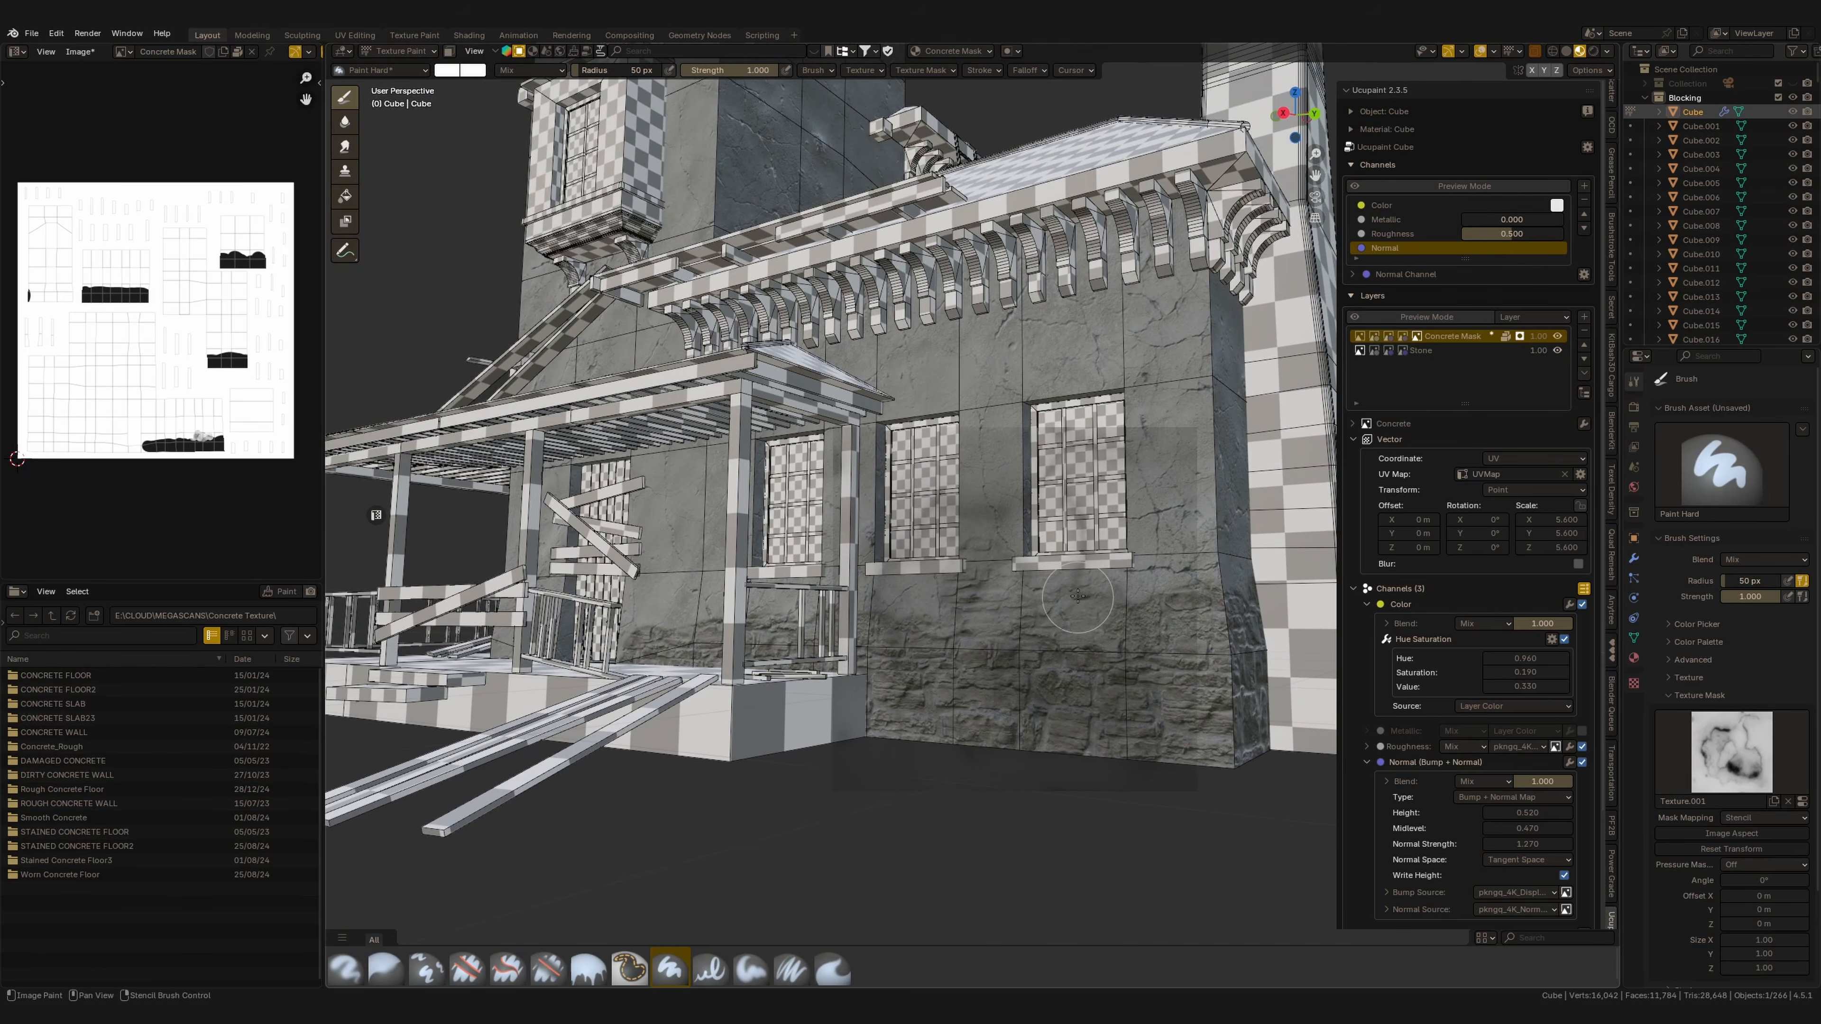
pyautogui.keyDown('alt'); pyautogui.moveTo(1097, 602); pyautogui.dragTo(724, 753, button='right'); pyautogui.keyUp('alt')
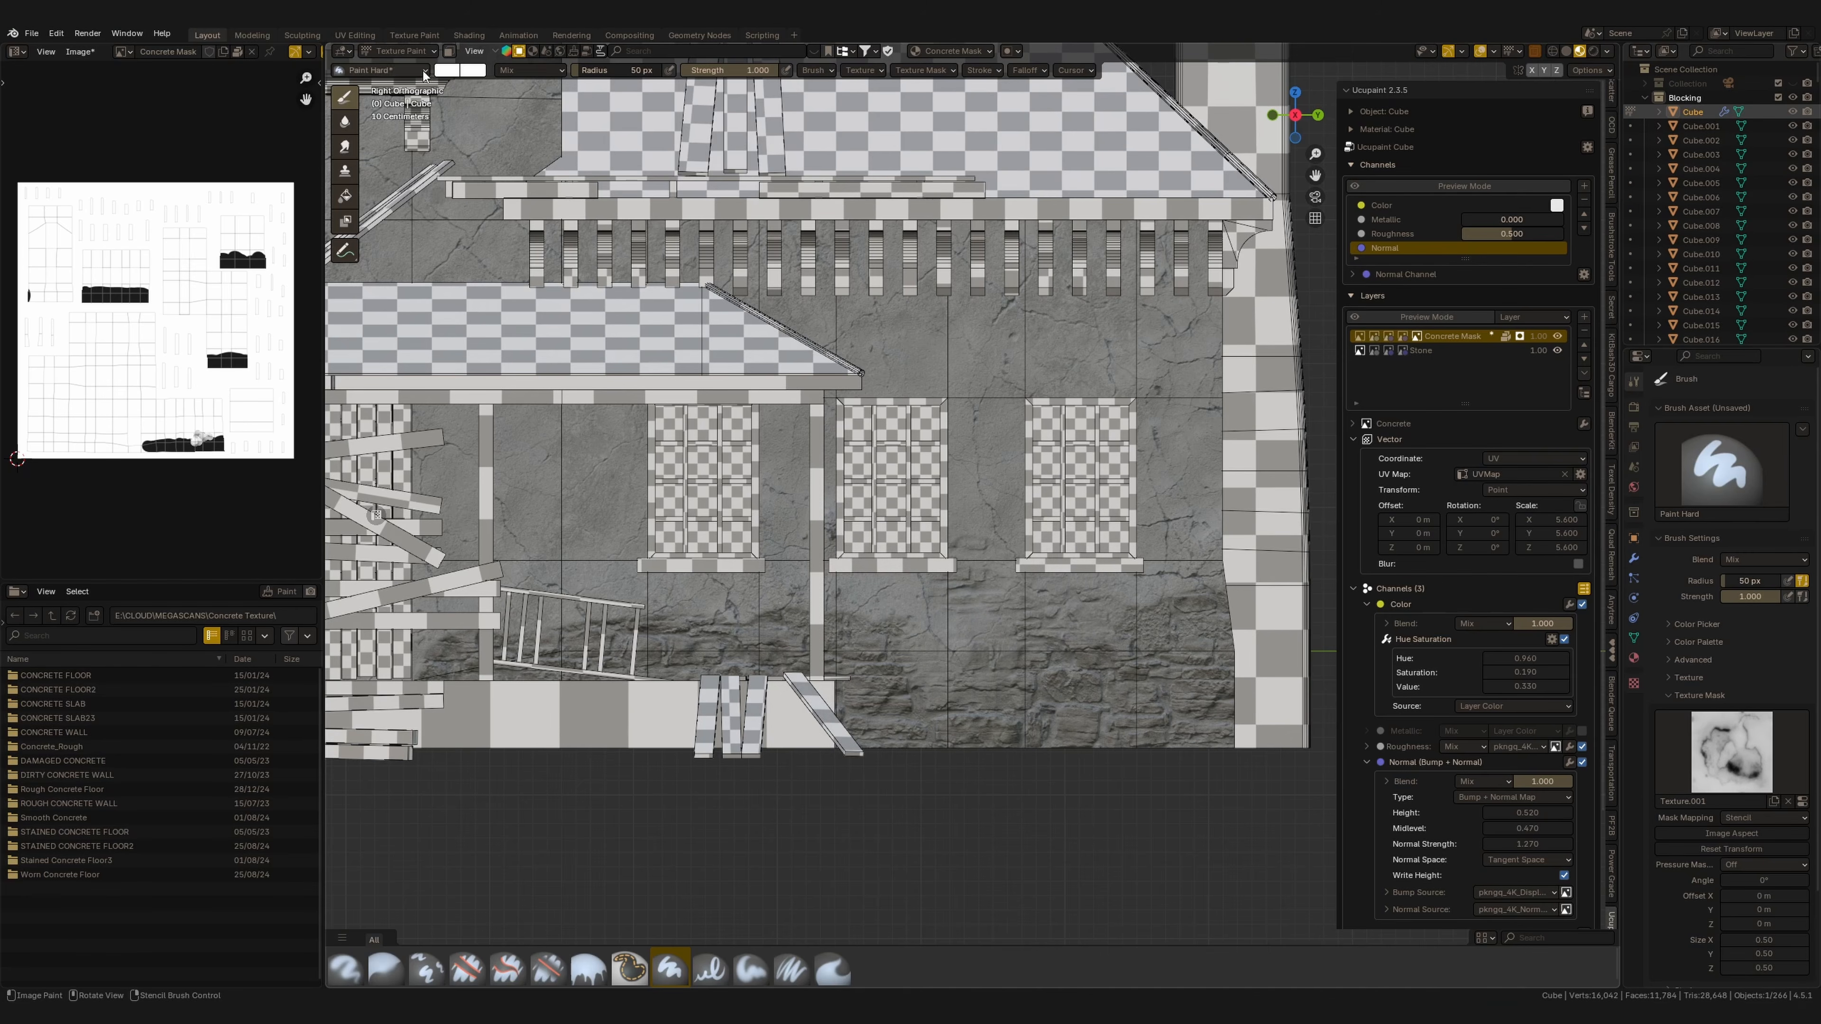
# Switch the brush colour to black and paint crack strokes into the Concrete Mask along the wall base.
pyautogui.click(447, 70)
pyautogui.moveTo(563, 114); pyautogui.dragTo(569, 245)
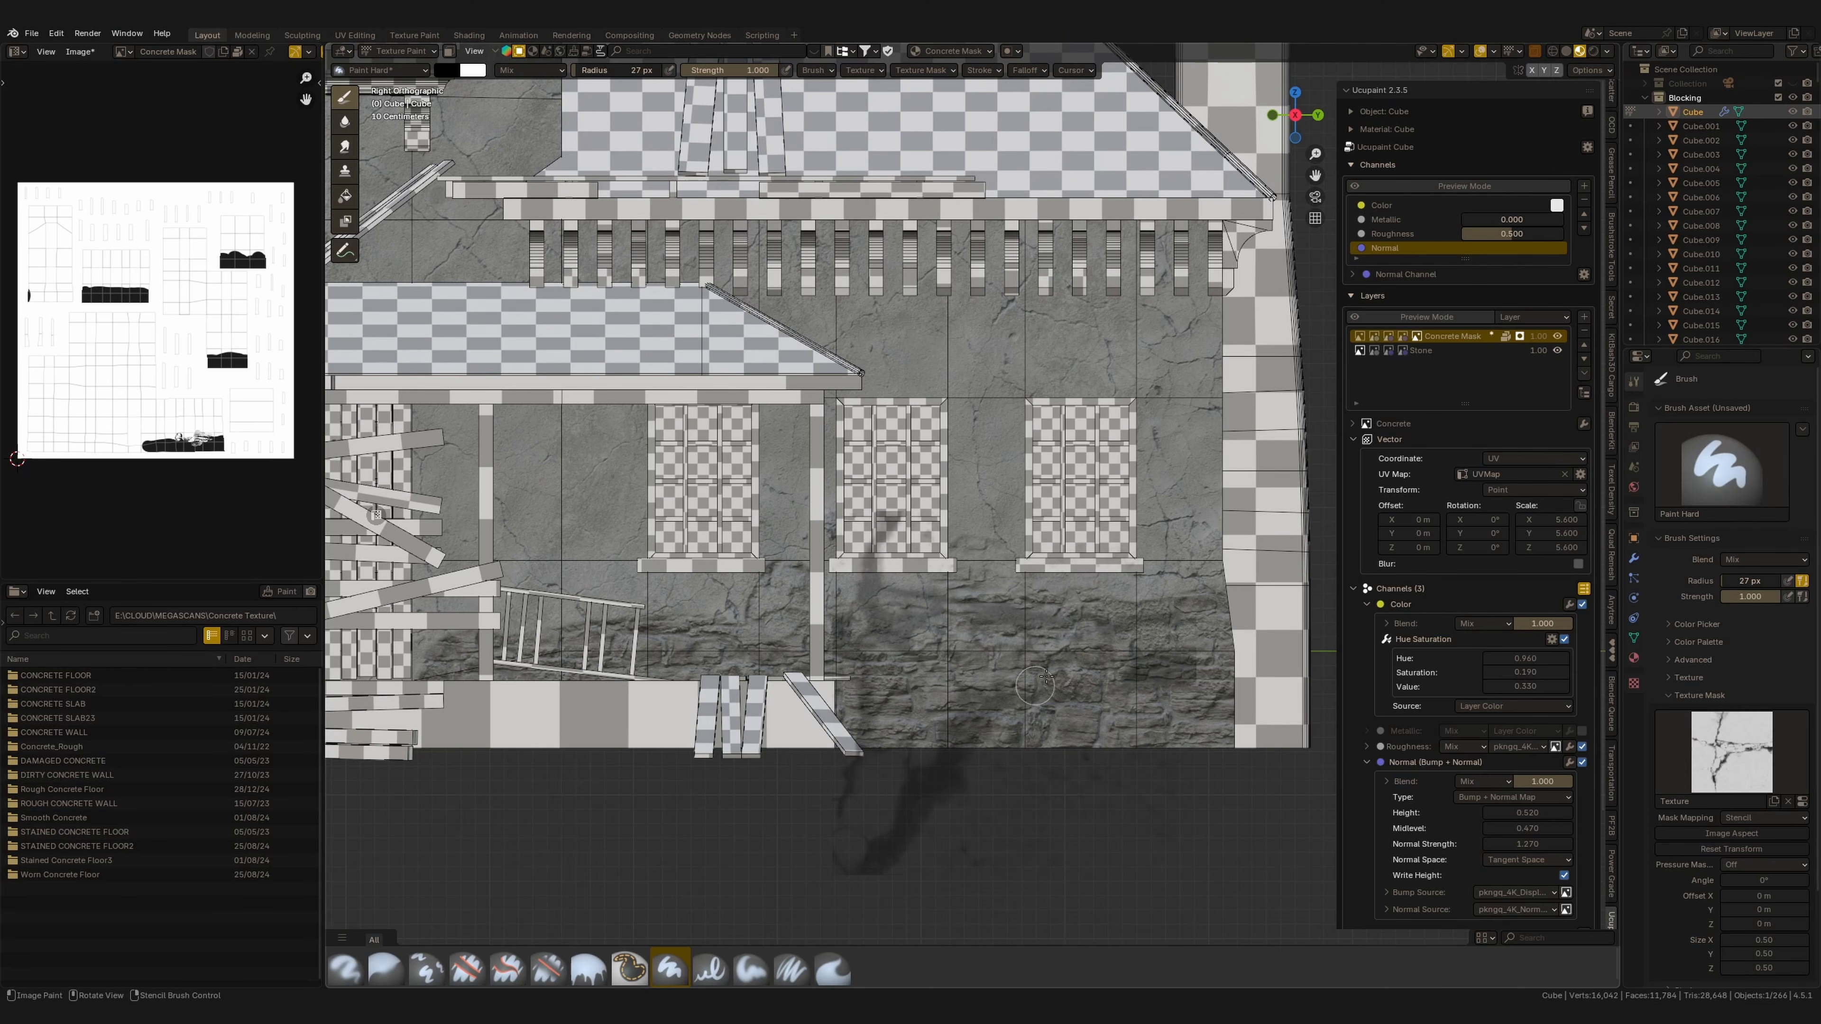
pyautogui.moveTo(874, 812); pyautogui.dragTo(982, 629, button='middle')
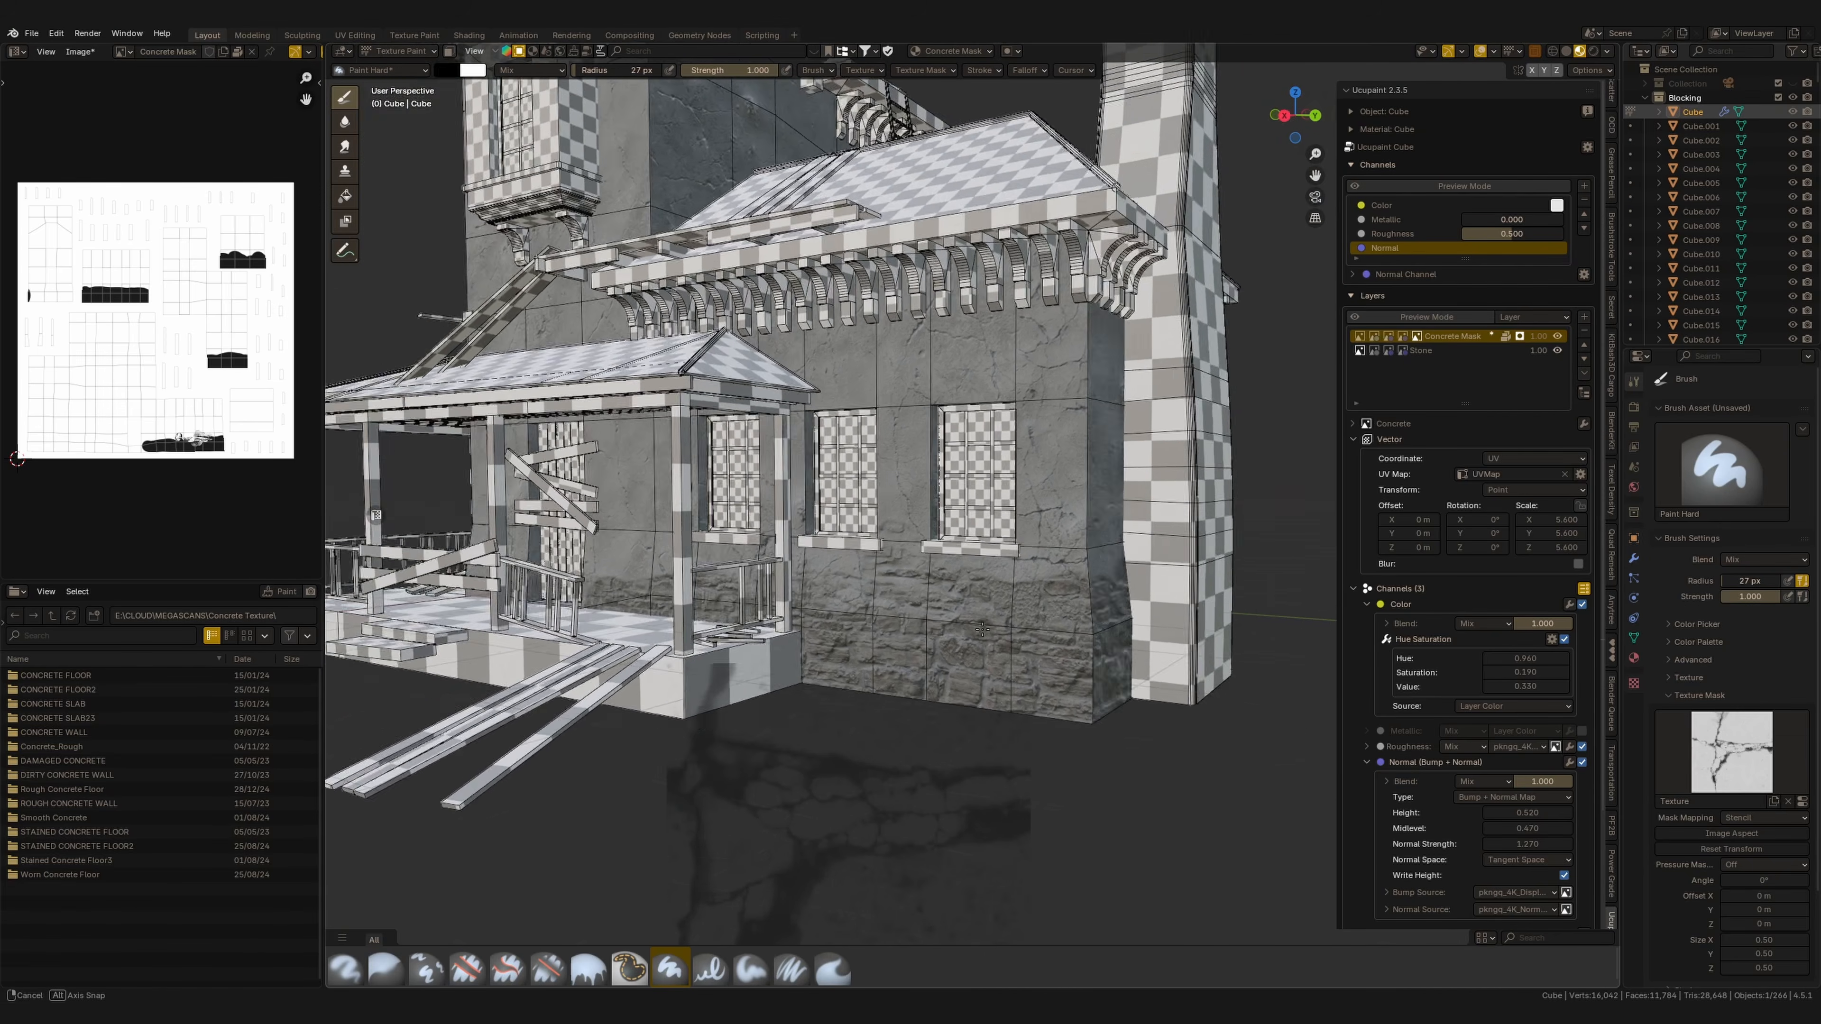
pyautogui.scroll(2, 981, 630)
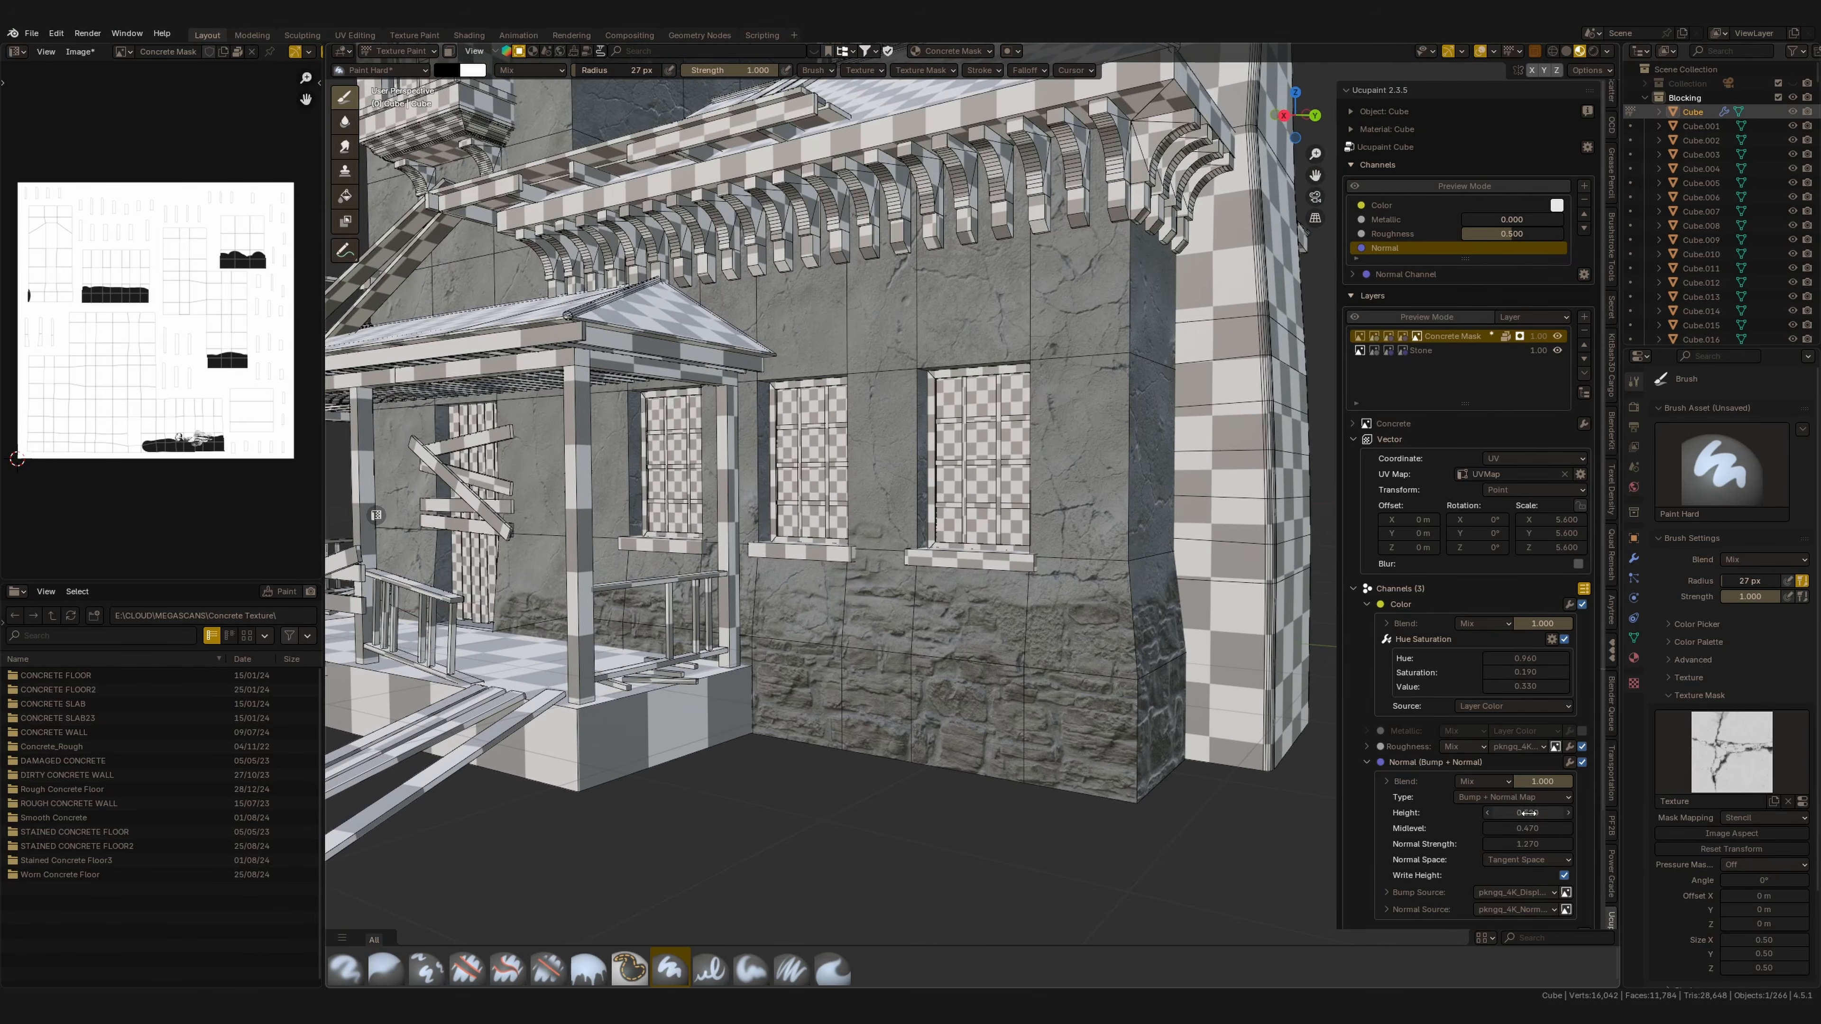
pyautogui.moveTo(1527, 828); pyautogui.dragTo(1518, 835)
pyautogui.scroll(2, 1061, 667)
pyautogui.moveTo(1046, 682); pyautogui.dragTo(1176, 671, button='middle')
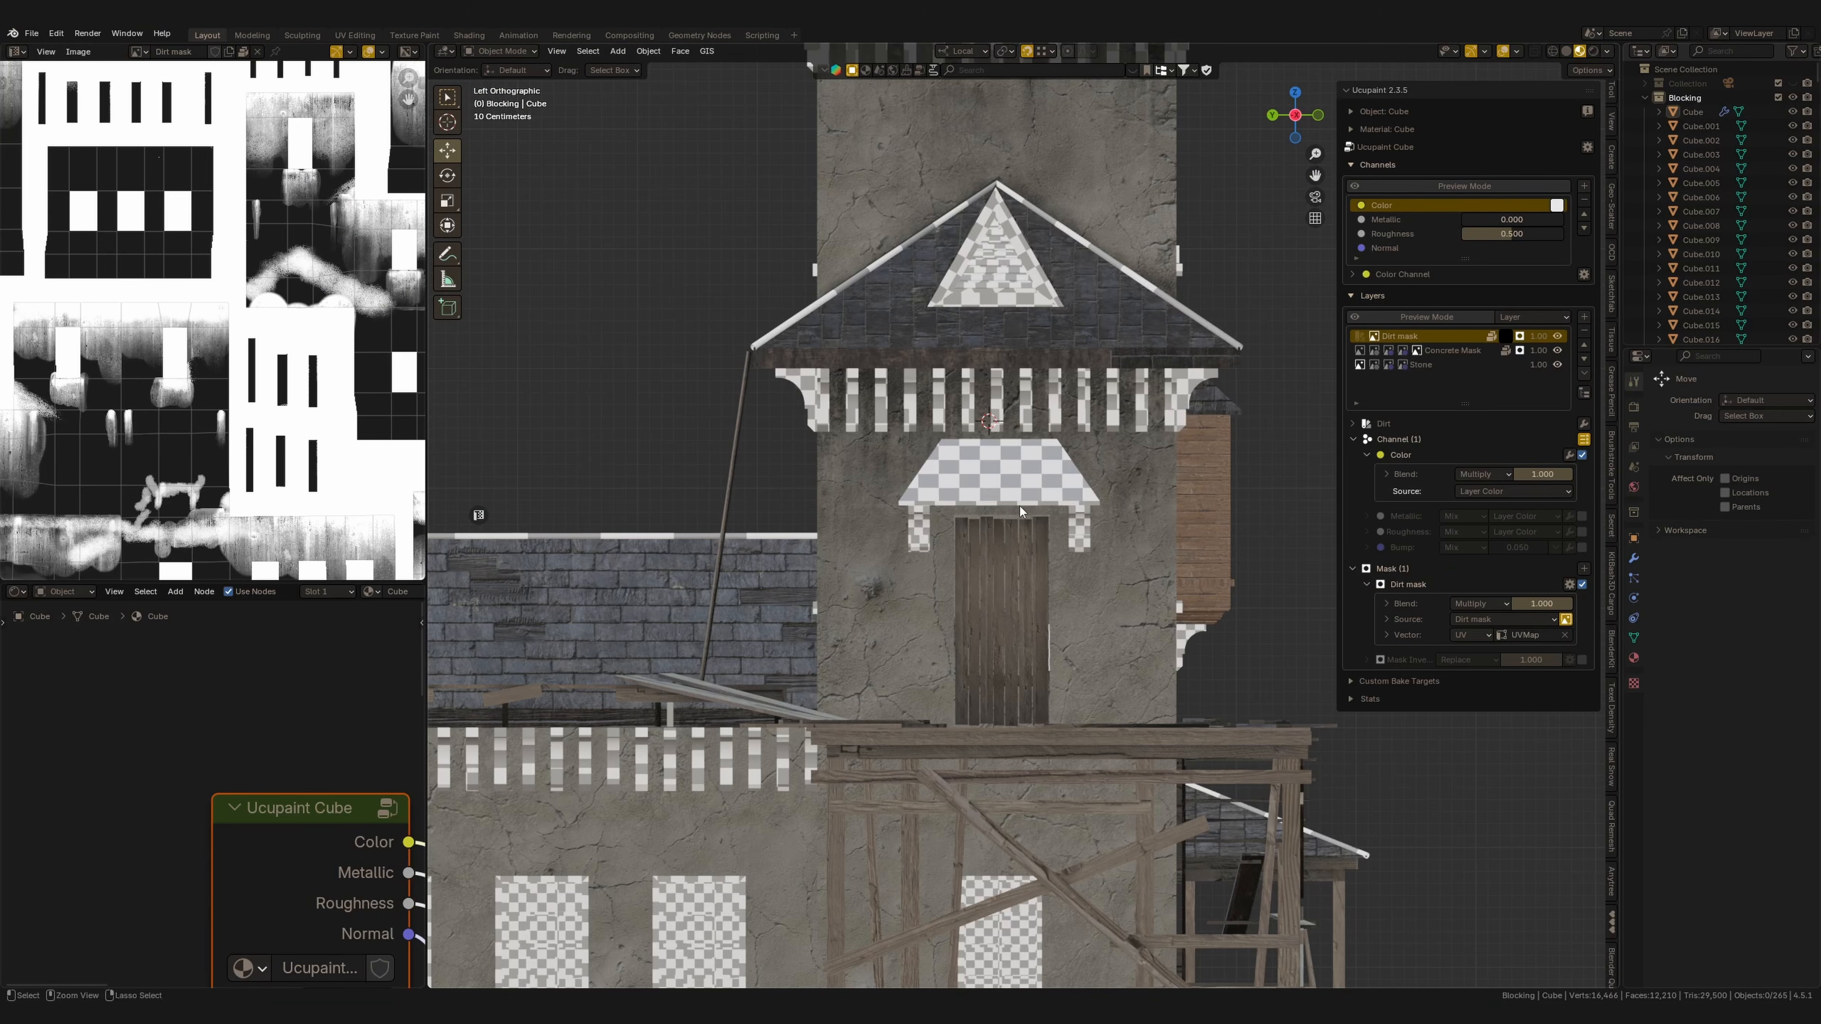
# Enter Texture Paint mode on the tower's Dirt mask and set the brush radius to 21 px and strength to 0.394.
pyautogui.scroll(3, 1021, 510)
pyautogui.click(933, 629)
pyautogui.hotkey('ctrl', 'Tab')
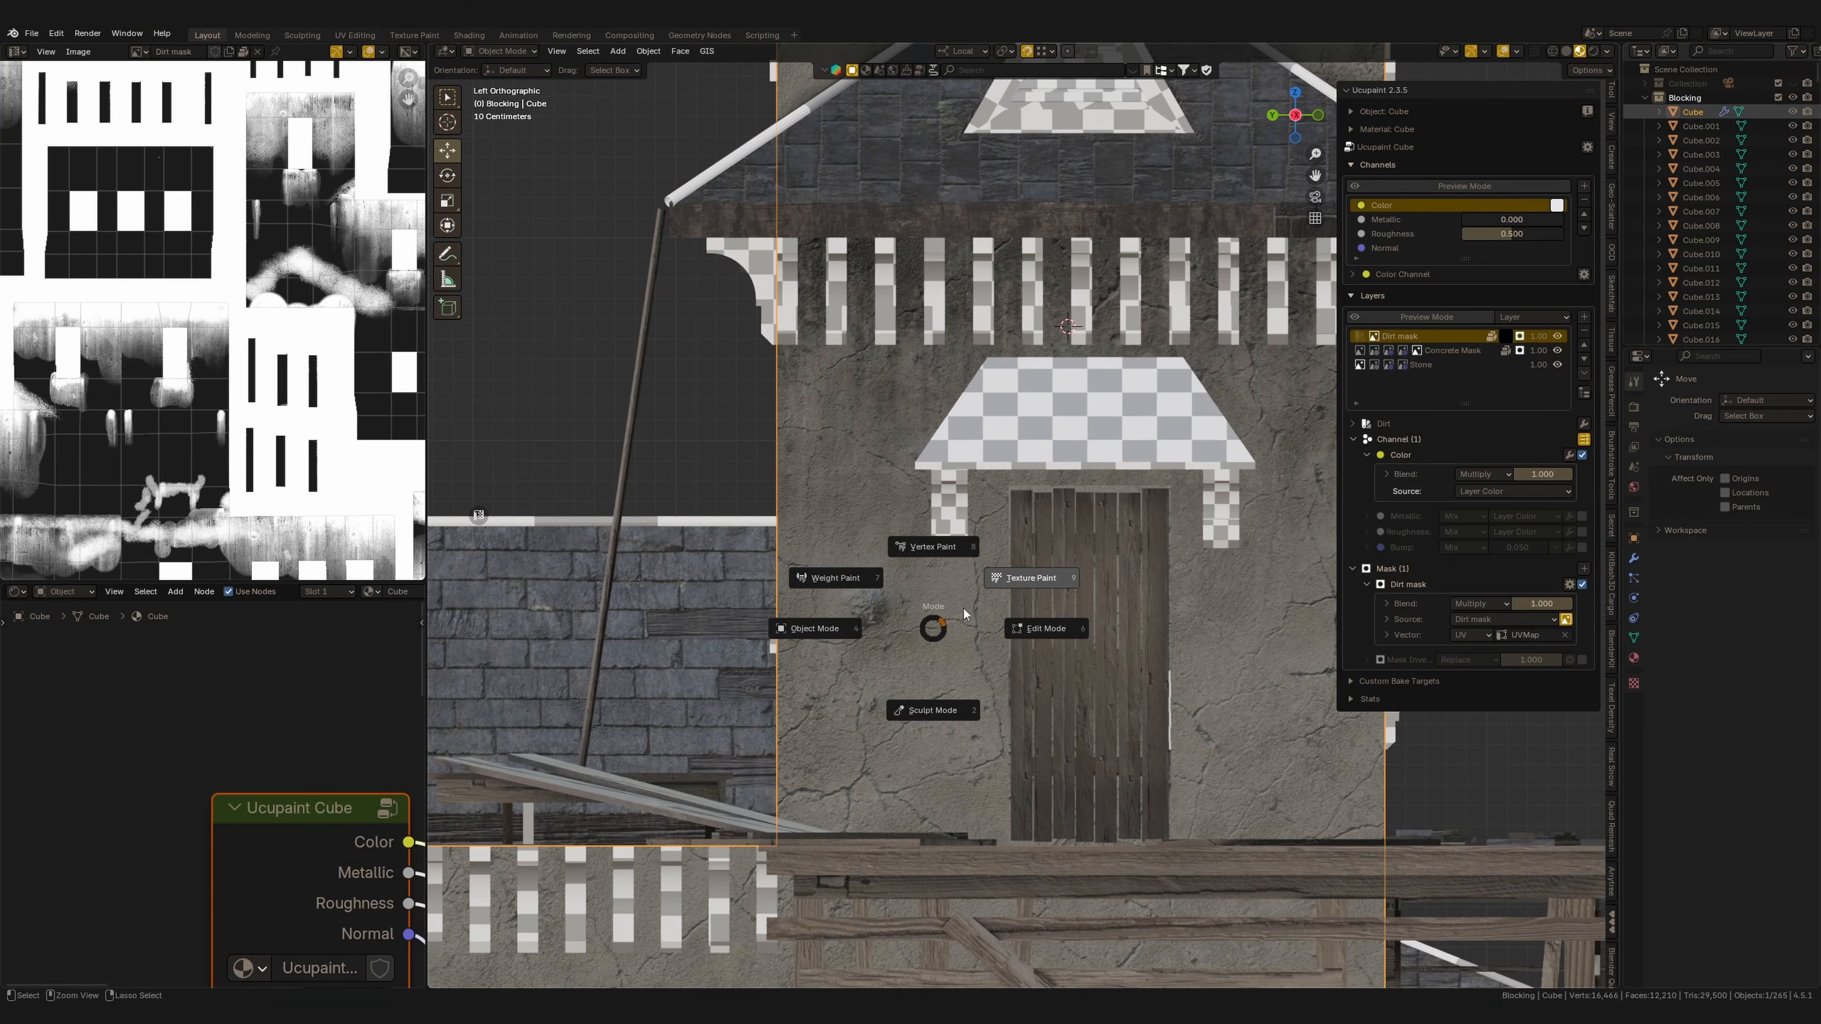
pyautogui.click(964, 614)
pyautogui.scroll(-2, 922, 565)
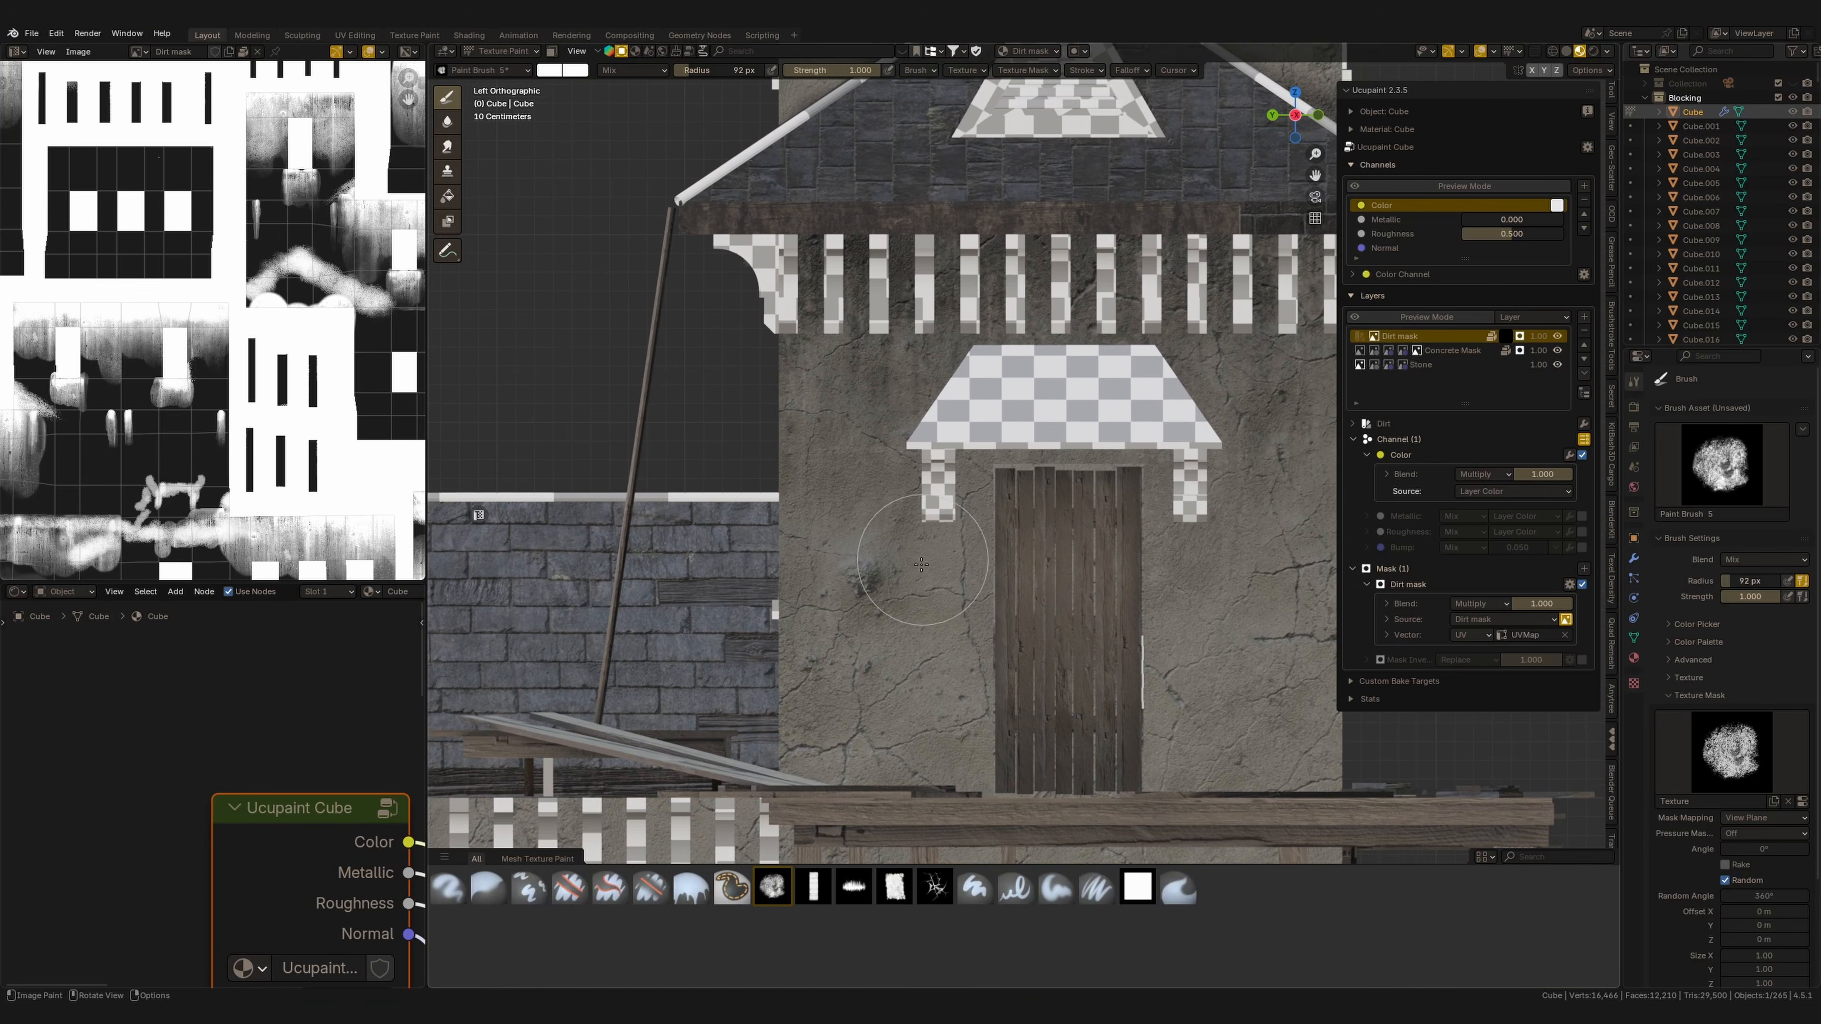
pyautogui.press('f')
pyautogui.click(921, 538)
pyautogui.press('f')
pyautogui.click(933, 518)
pyautogui.moveTo(817, 78); pyautogui.dragTo(796, 77)
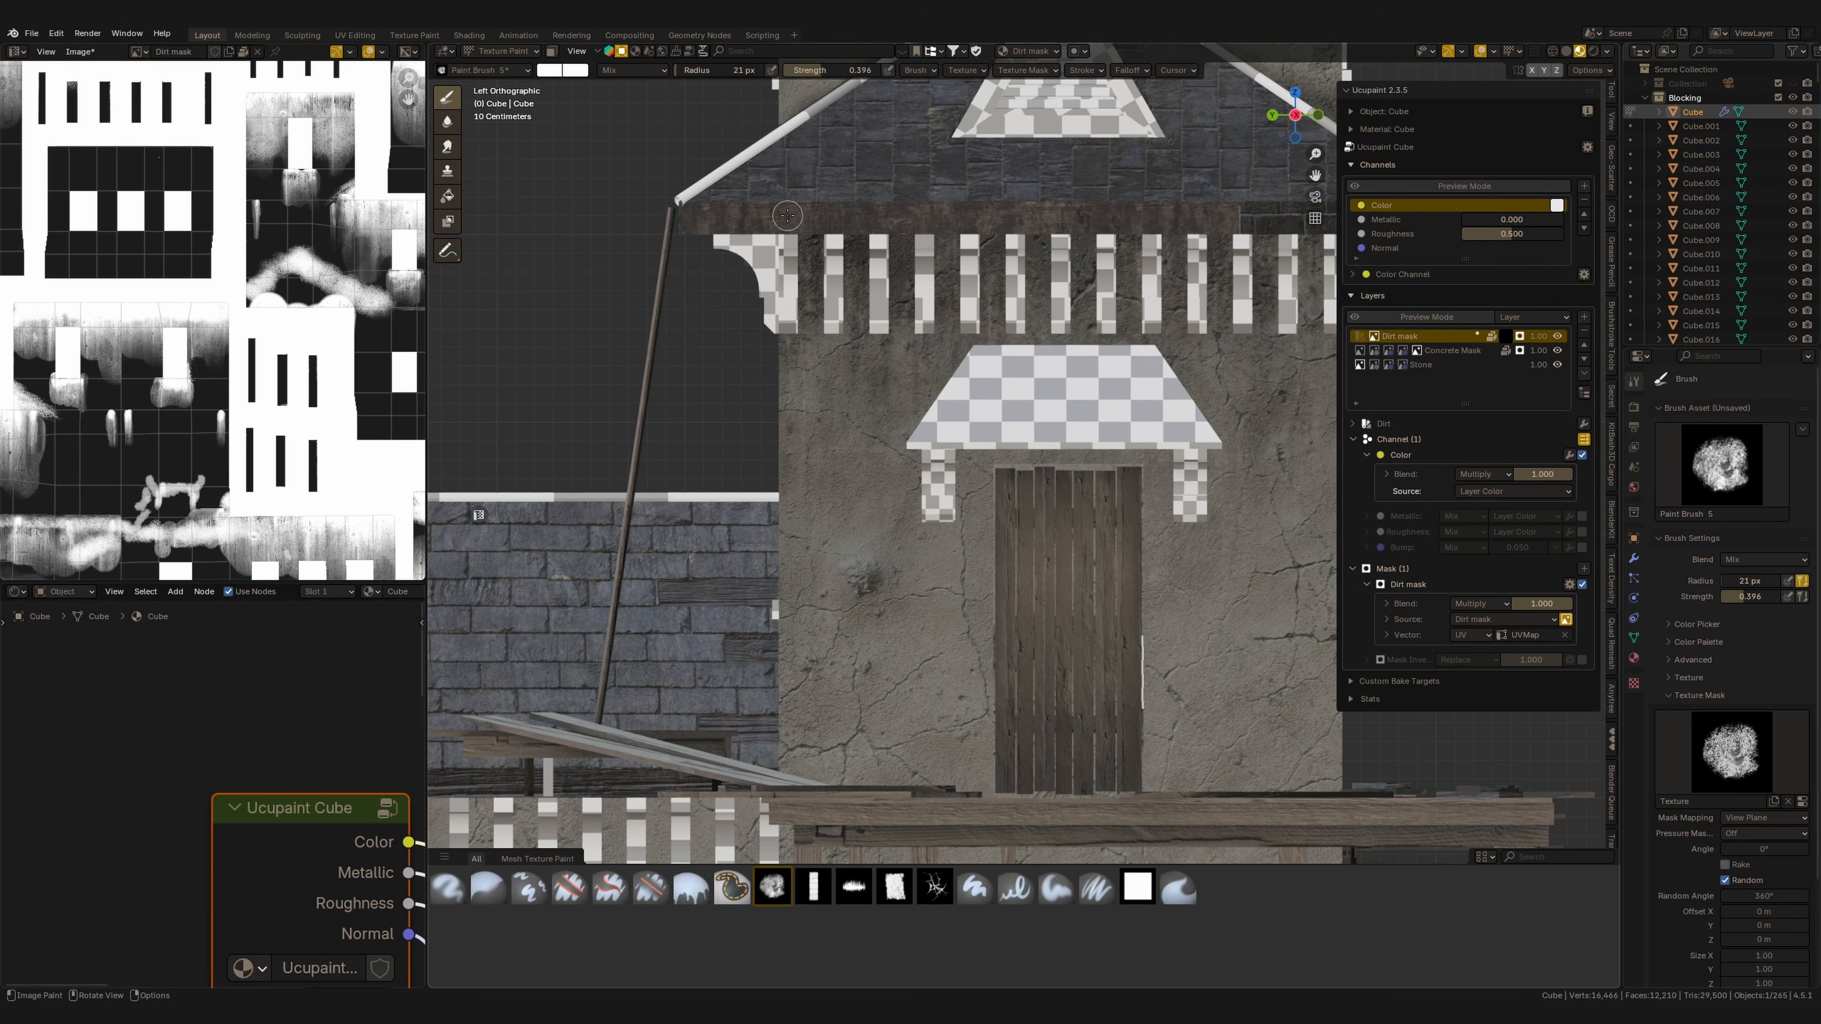
pyautogui.moveTo(933, 531); pyautogui.dragTo(934, 546)
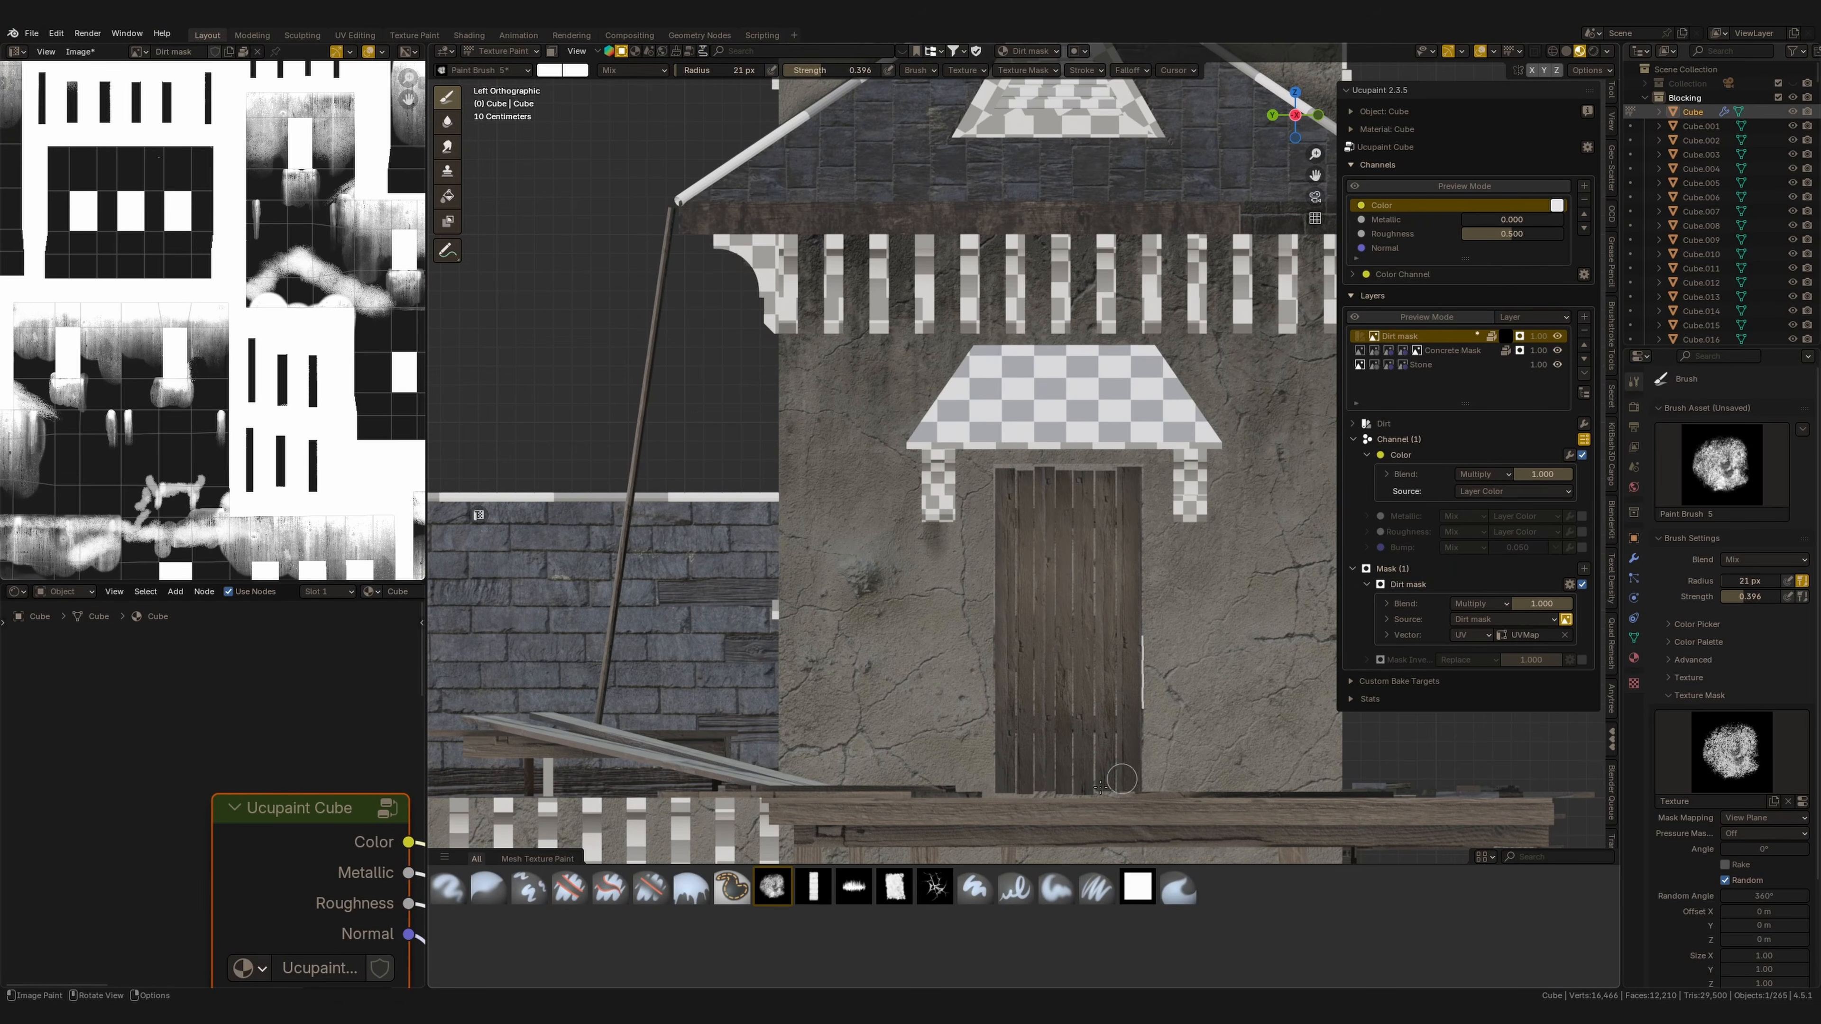
# Select the Paint Hard brush and load 122.jpg from the Dirt folder as a new texture mask image.
pyautogui.click(975, 889)
pyautogui.click(1780, 802)
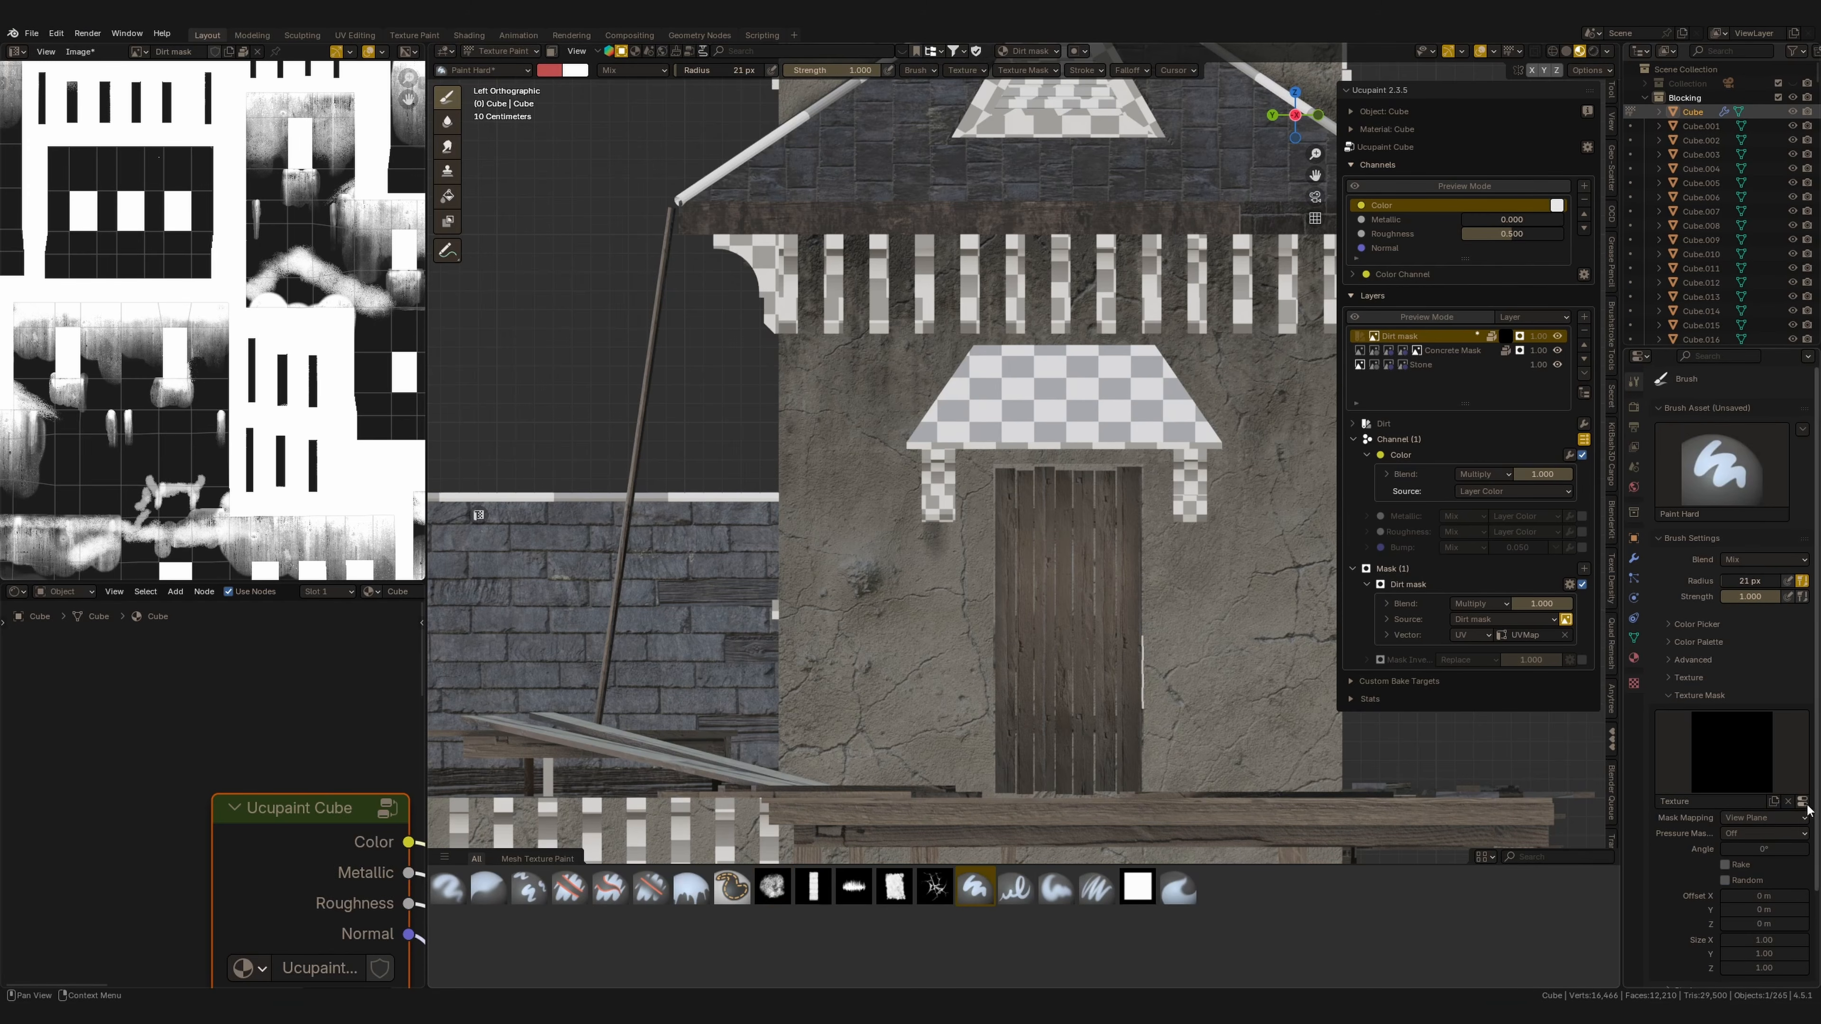
pyautogui.click(1800, 664)
pyautogui.click(1782, 654)
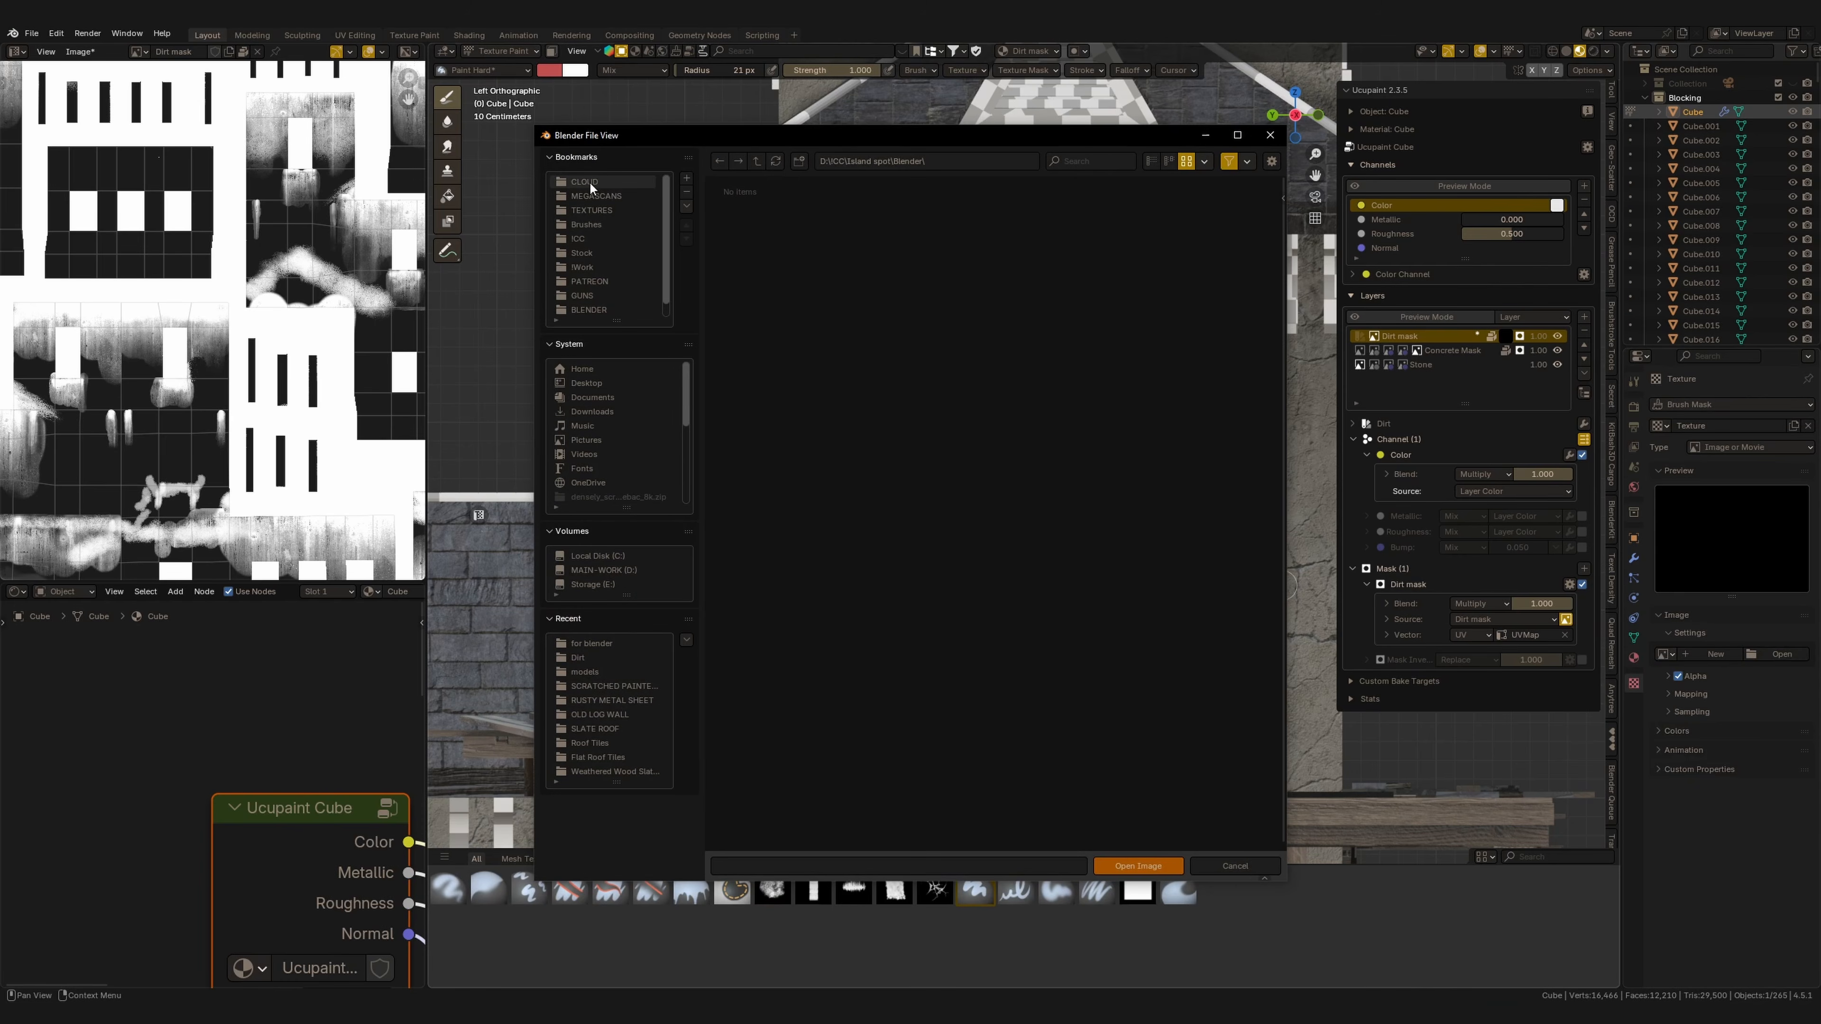
pyautogui.click(578, 658)
pyautogui.scroll(-2, 943, 587)
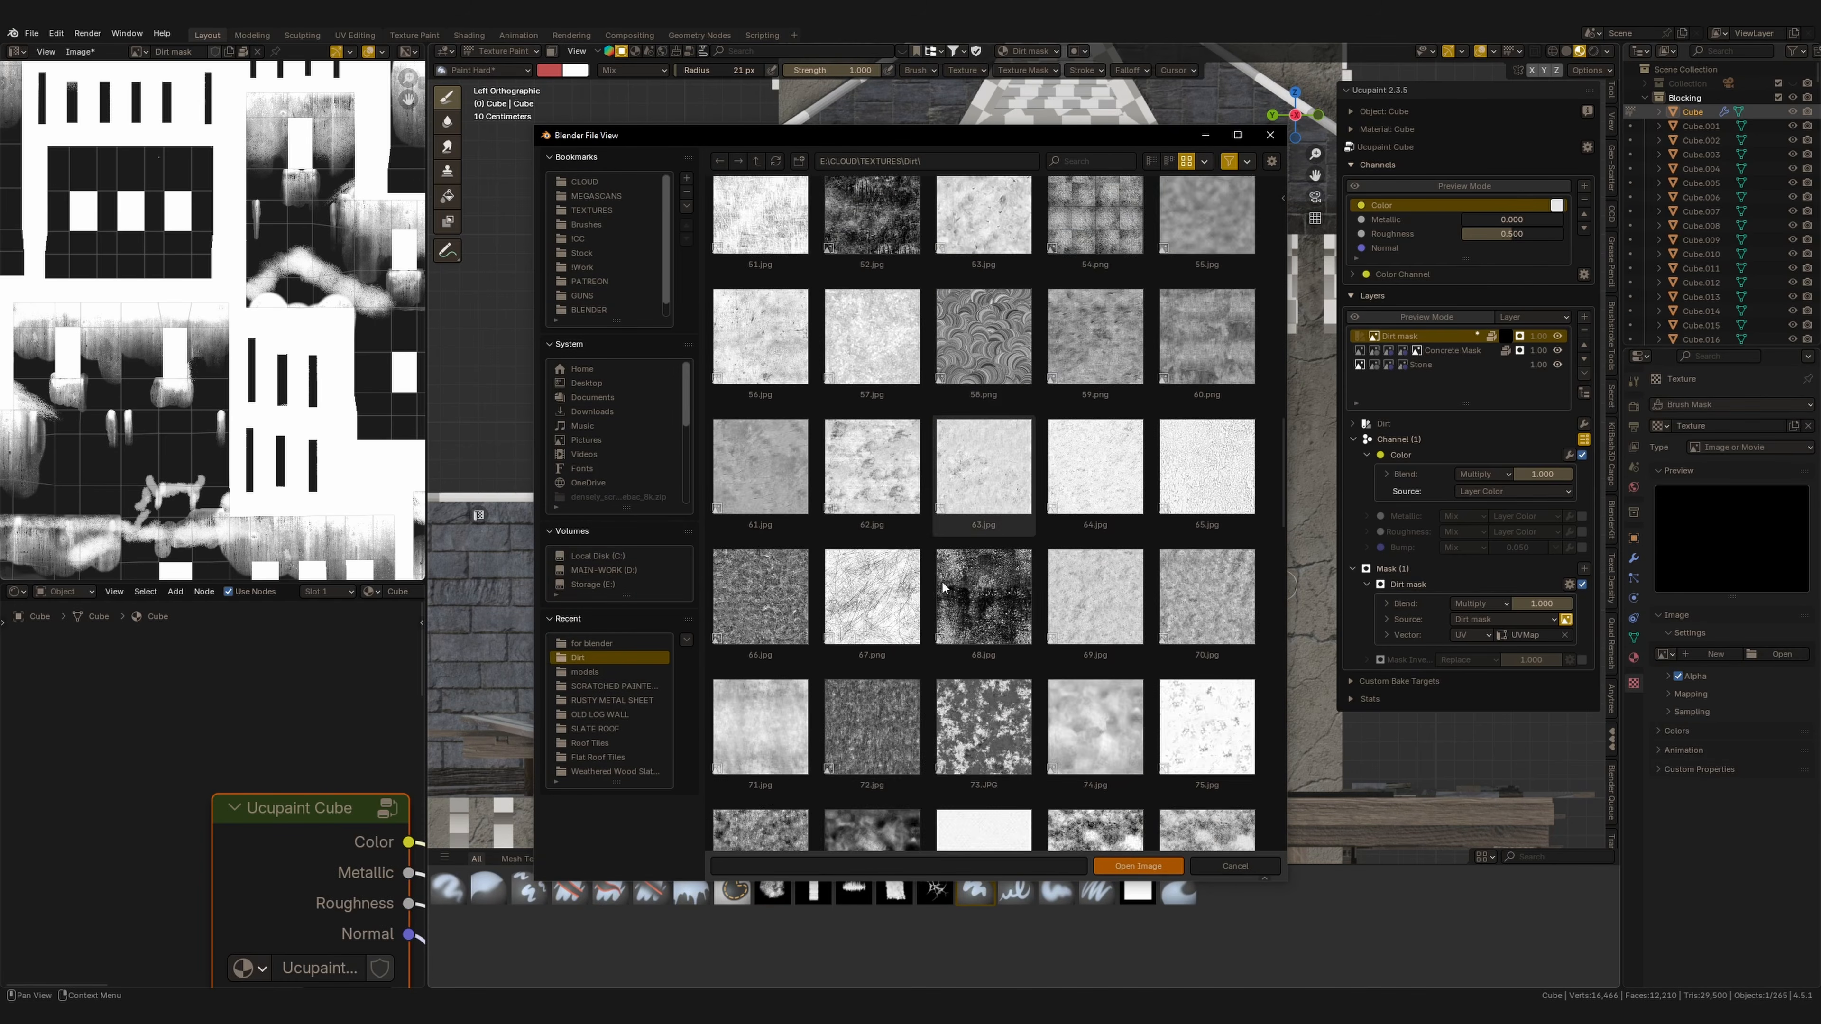
pyautogui.scroll(-12, 943, 587)
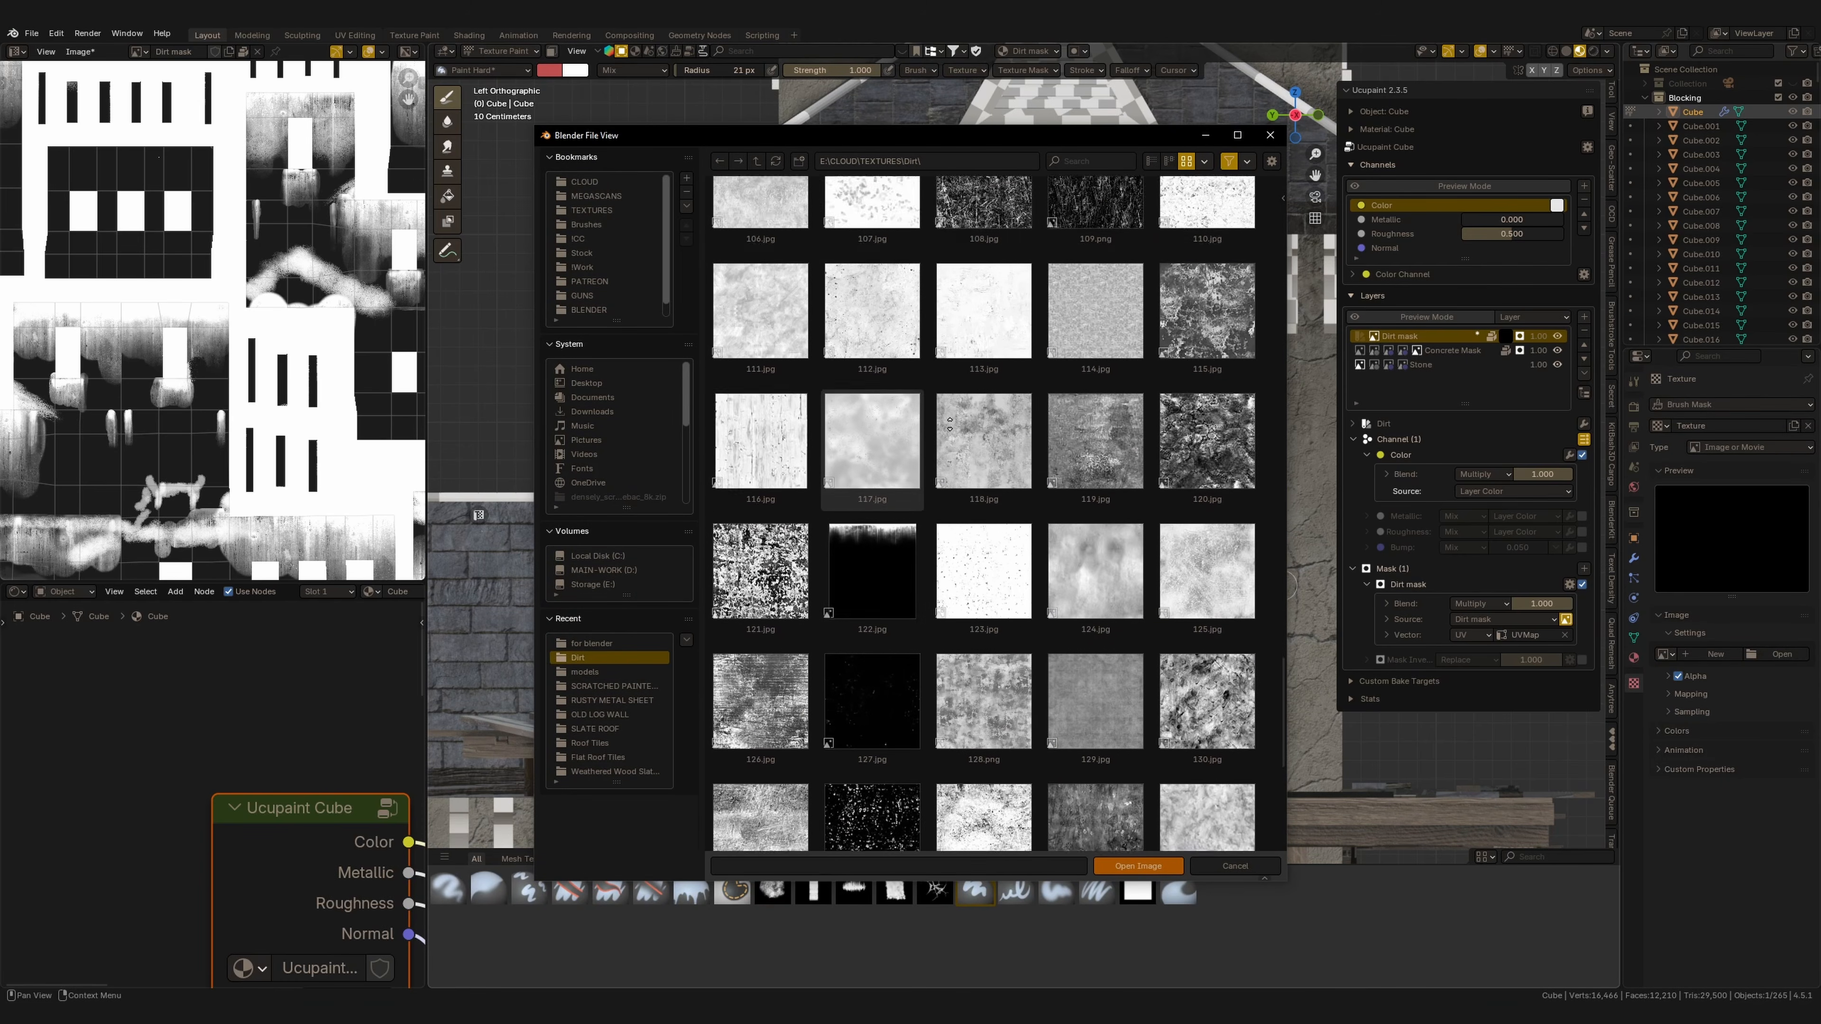
pyautogui.scroll(-1, 950, 424)
pyautogui.click(876, 510)
pyautogui.doubleClick(877, 502)
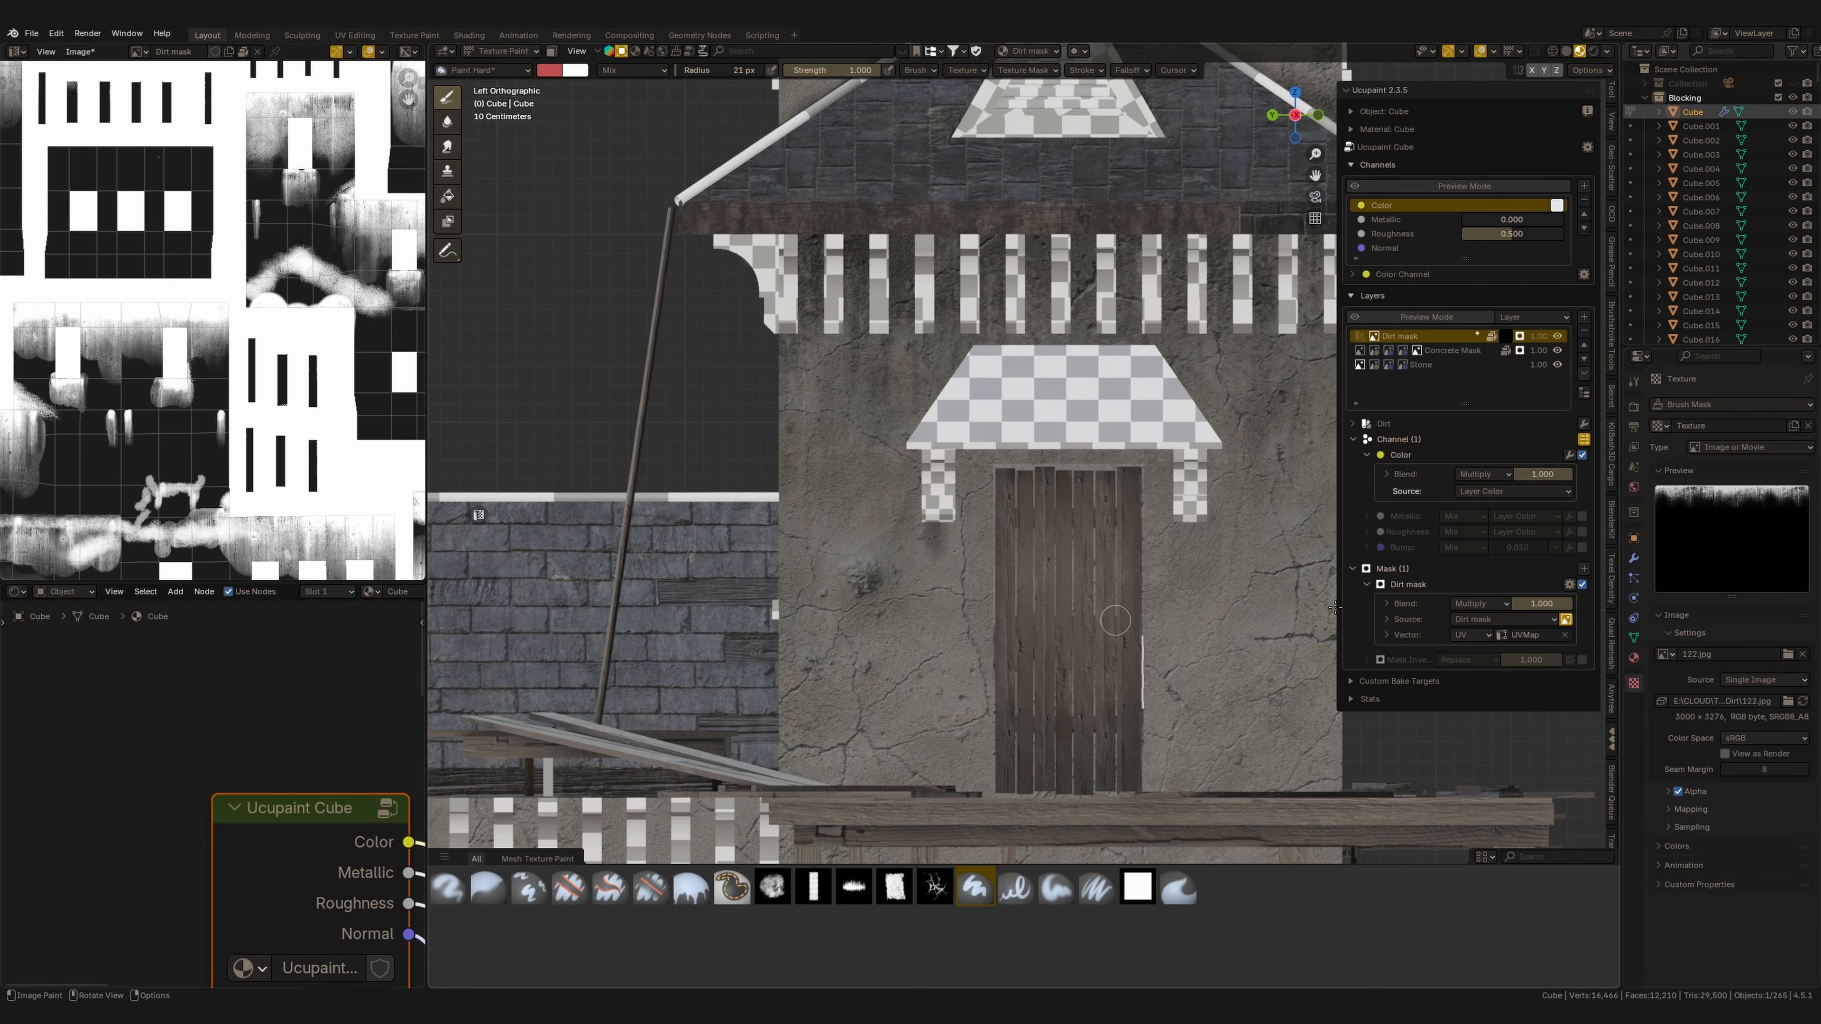
# Save the brush as a new brush asset named Dirt in the Brushes/Mesh Texture Paint catalog.
pyautogui.click(1633, 388)
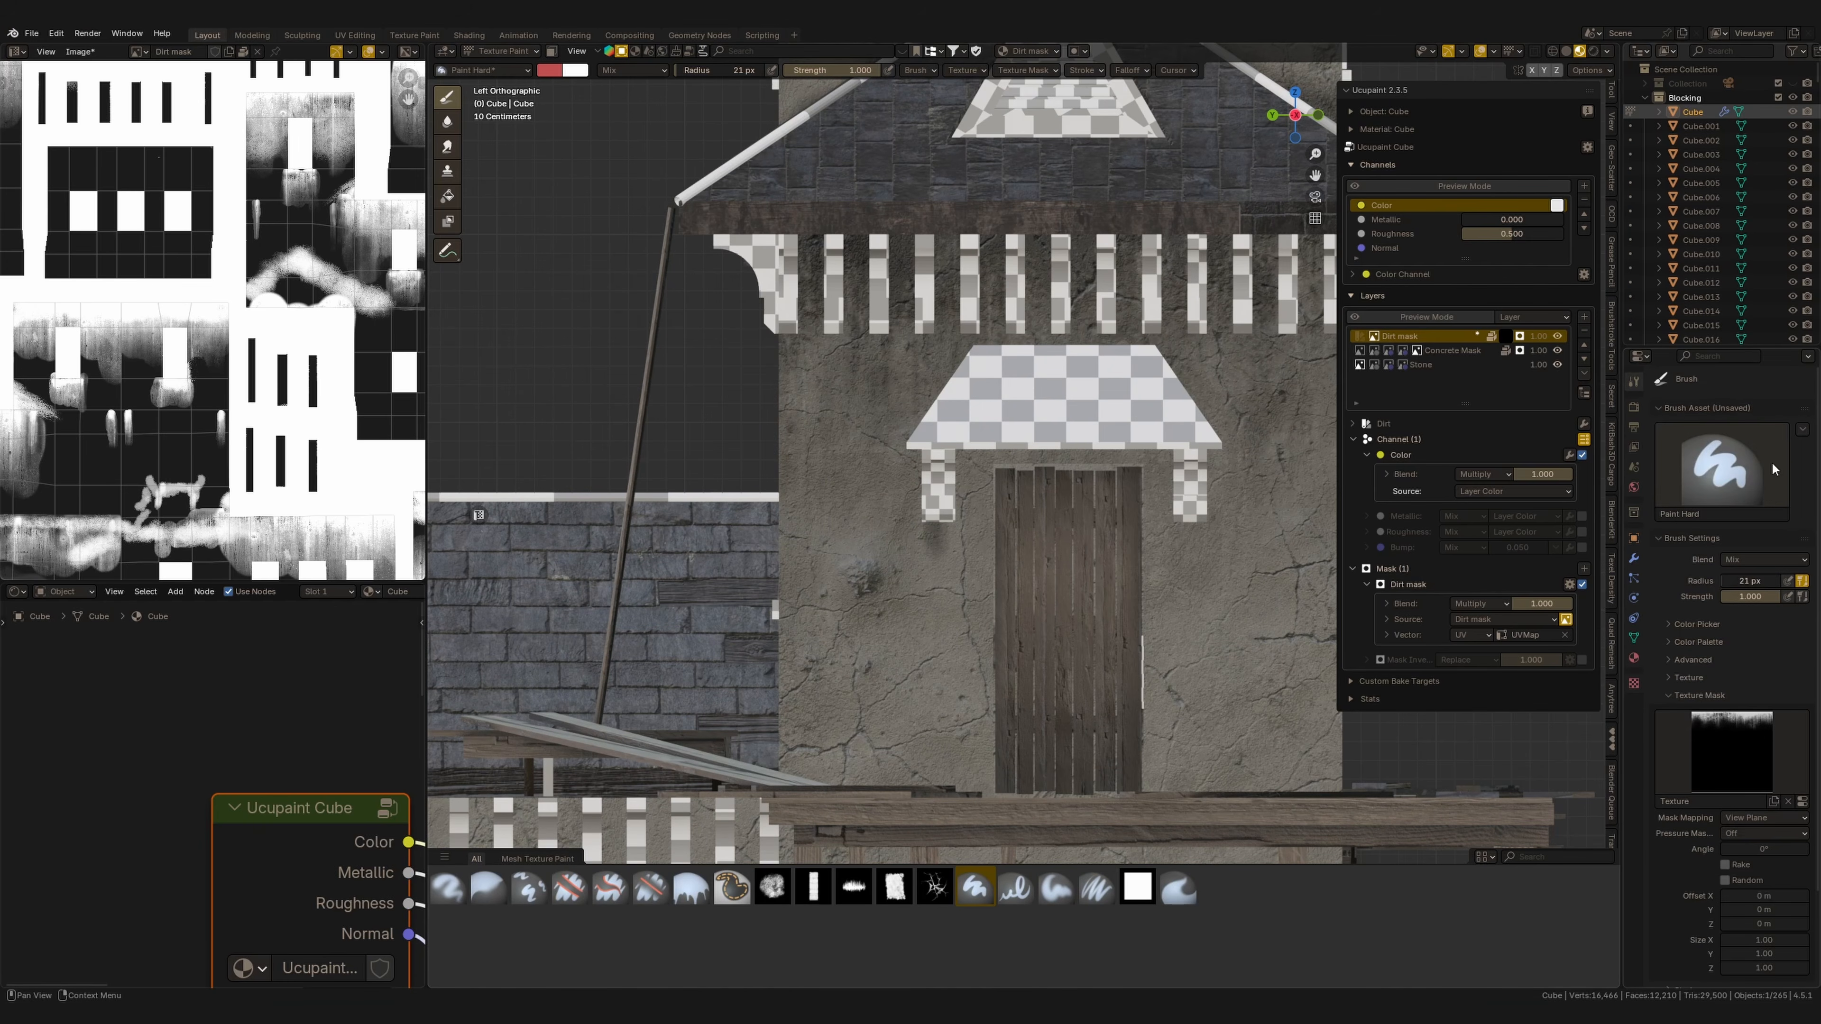
pyautogui.click(1802, 429)
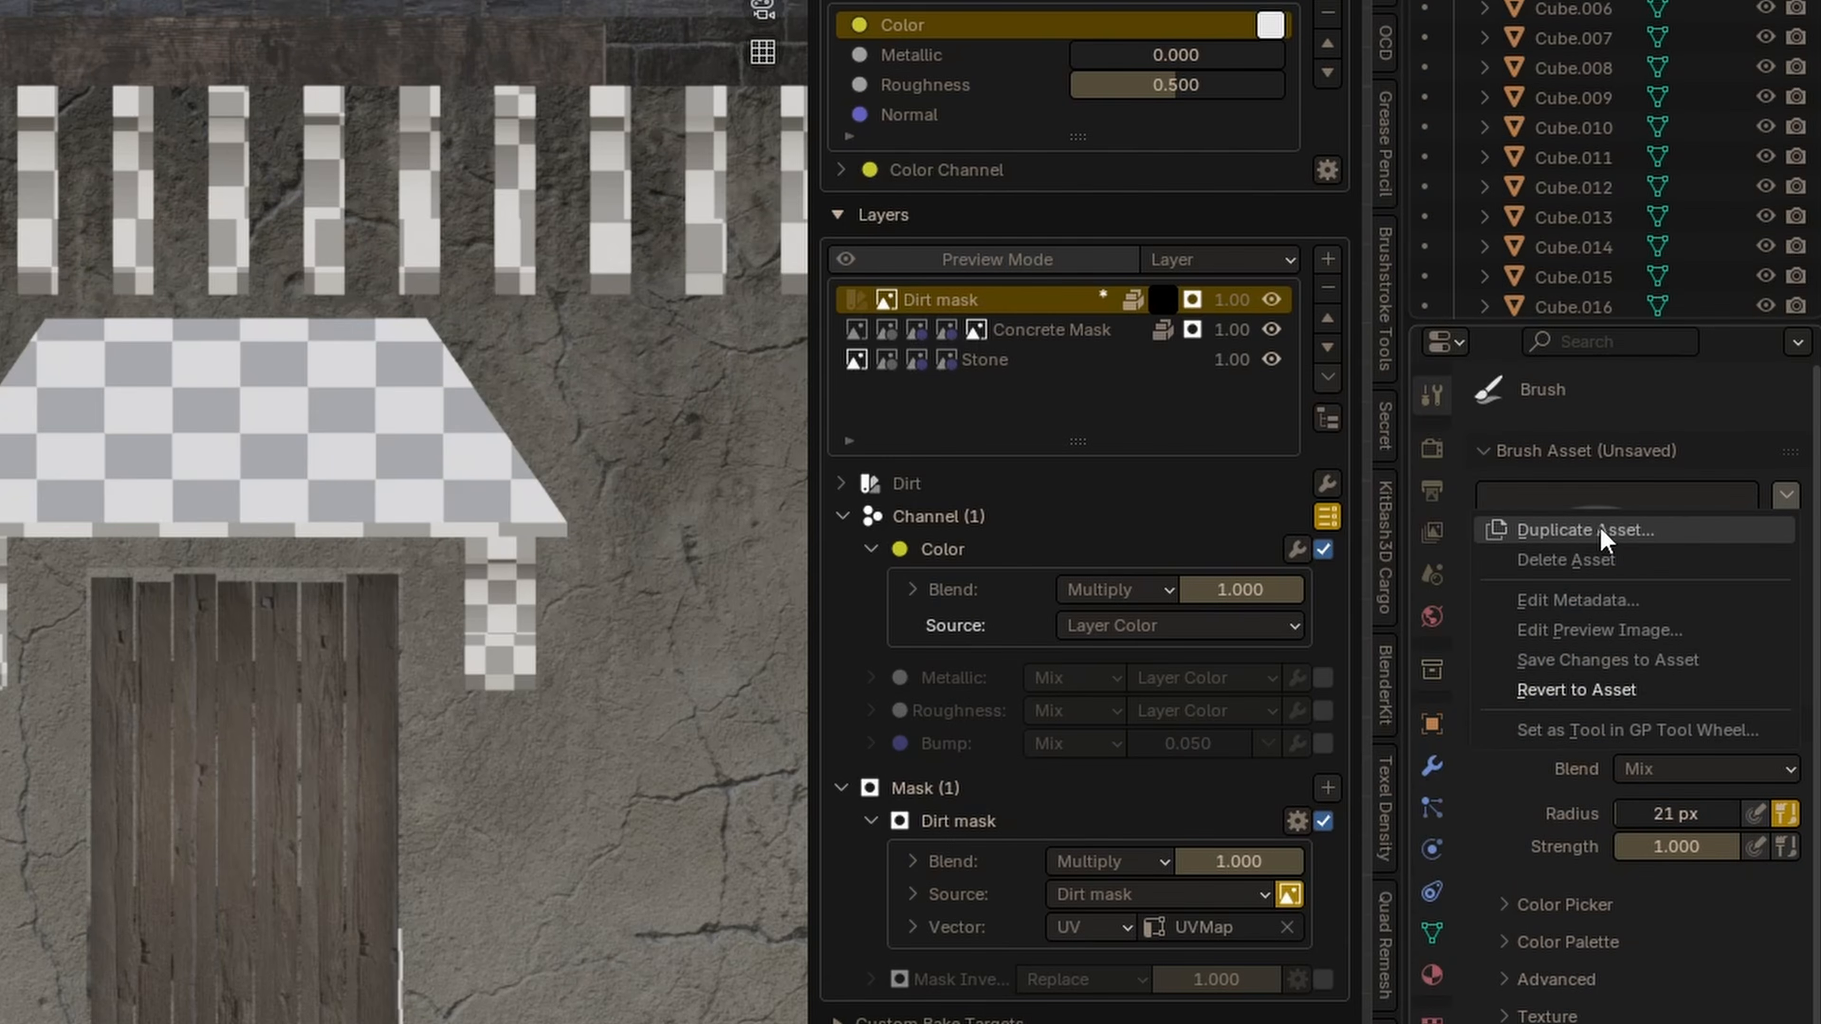
pyautogui.click(1714, 444)
pyautogui.write('Dirt')
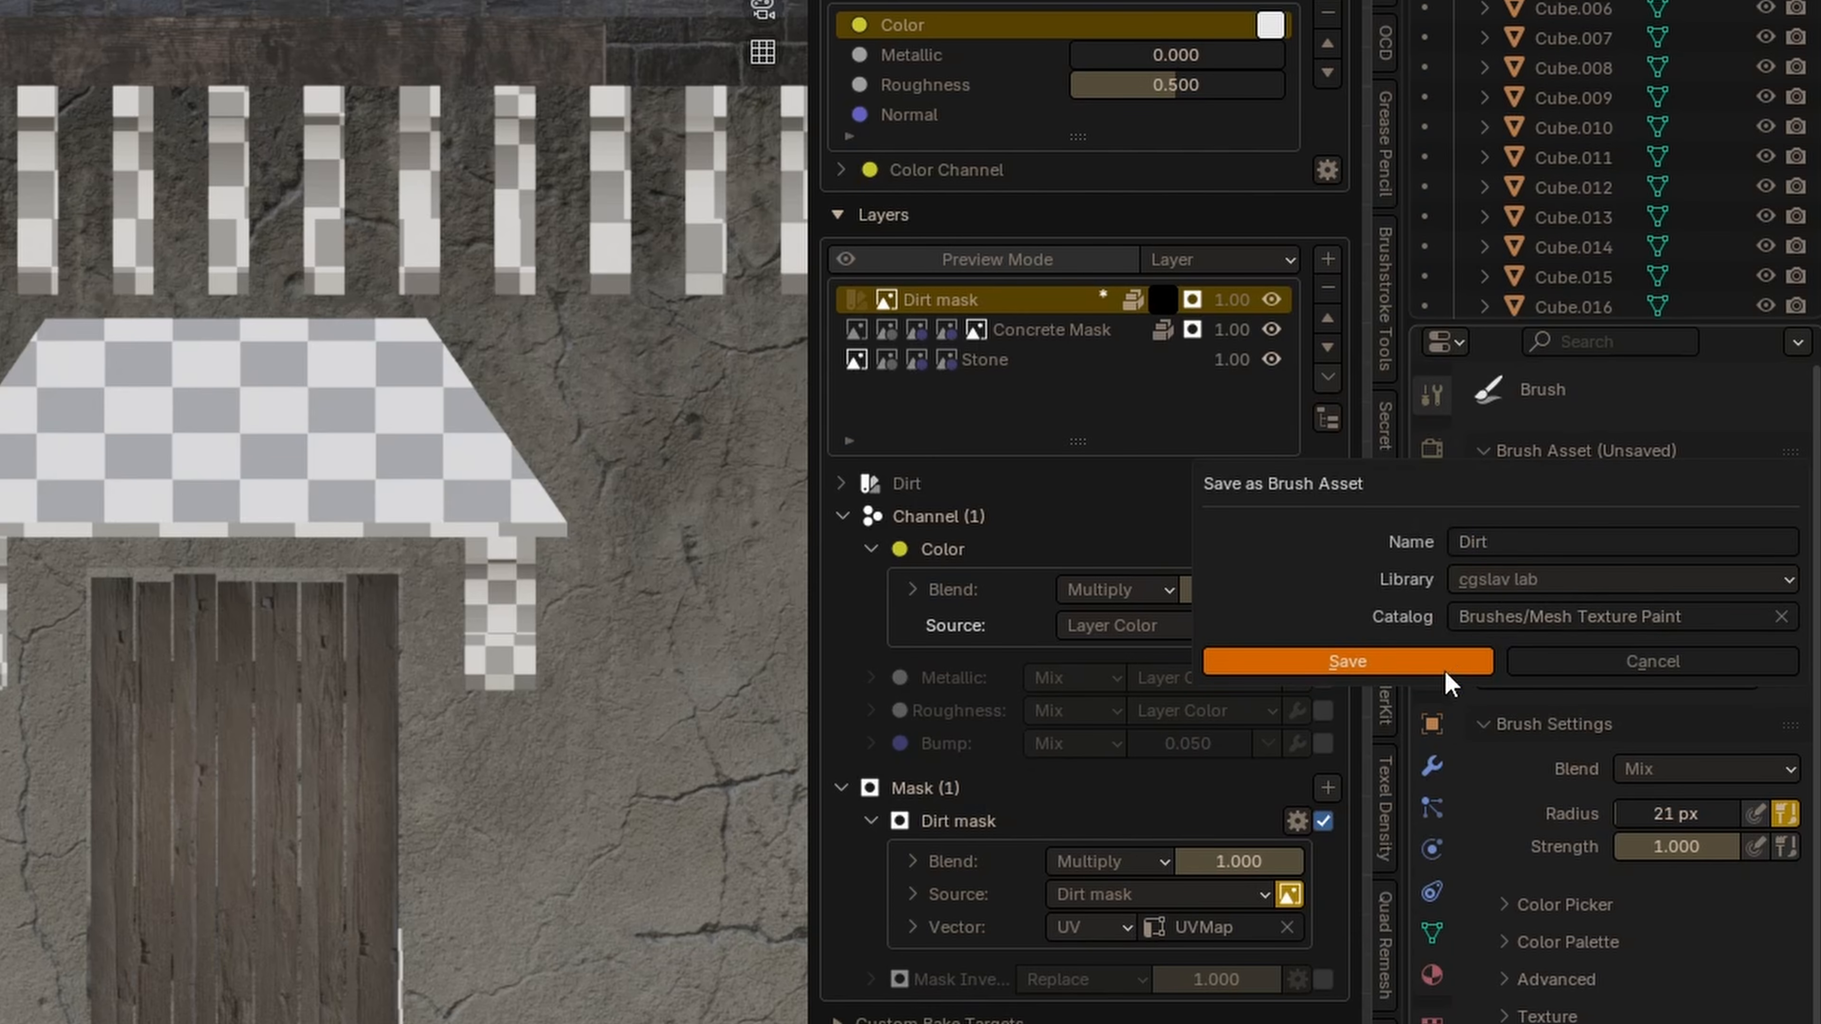
pyautogui.click(1431, 662)
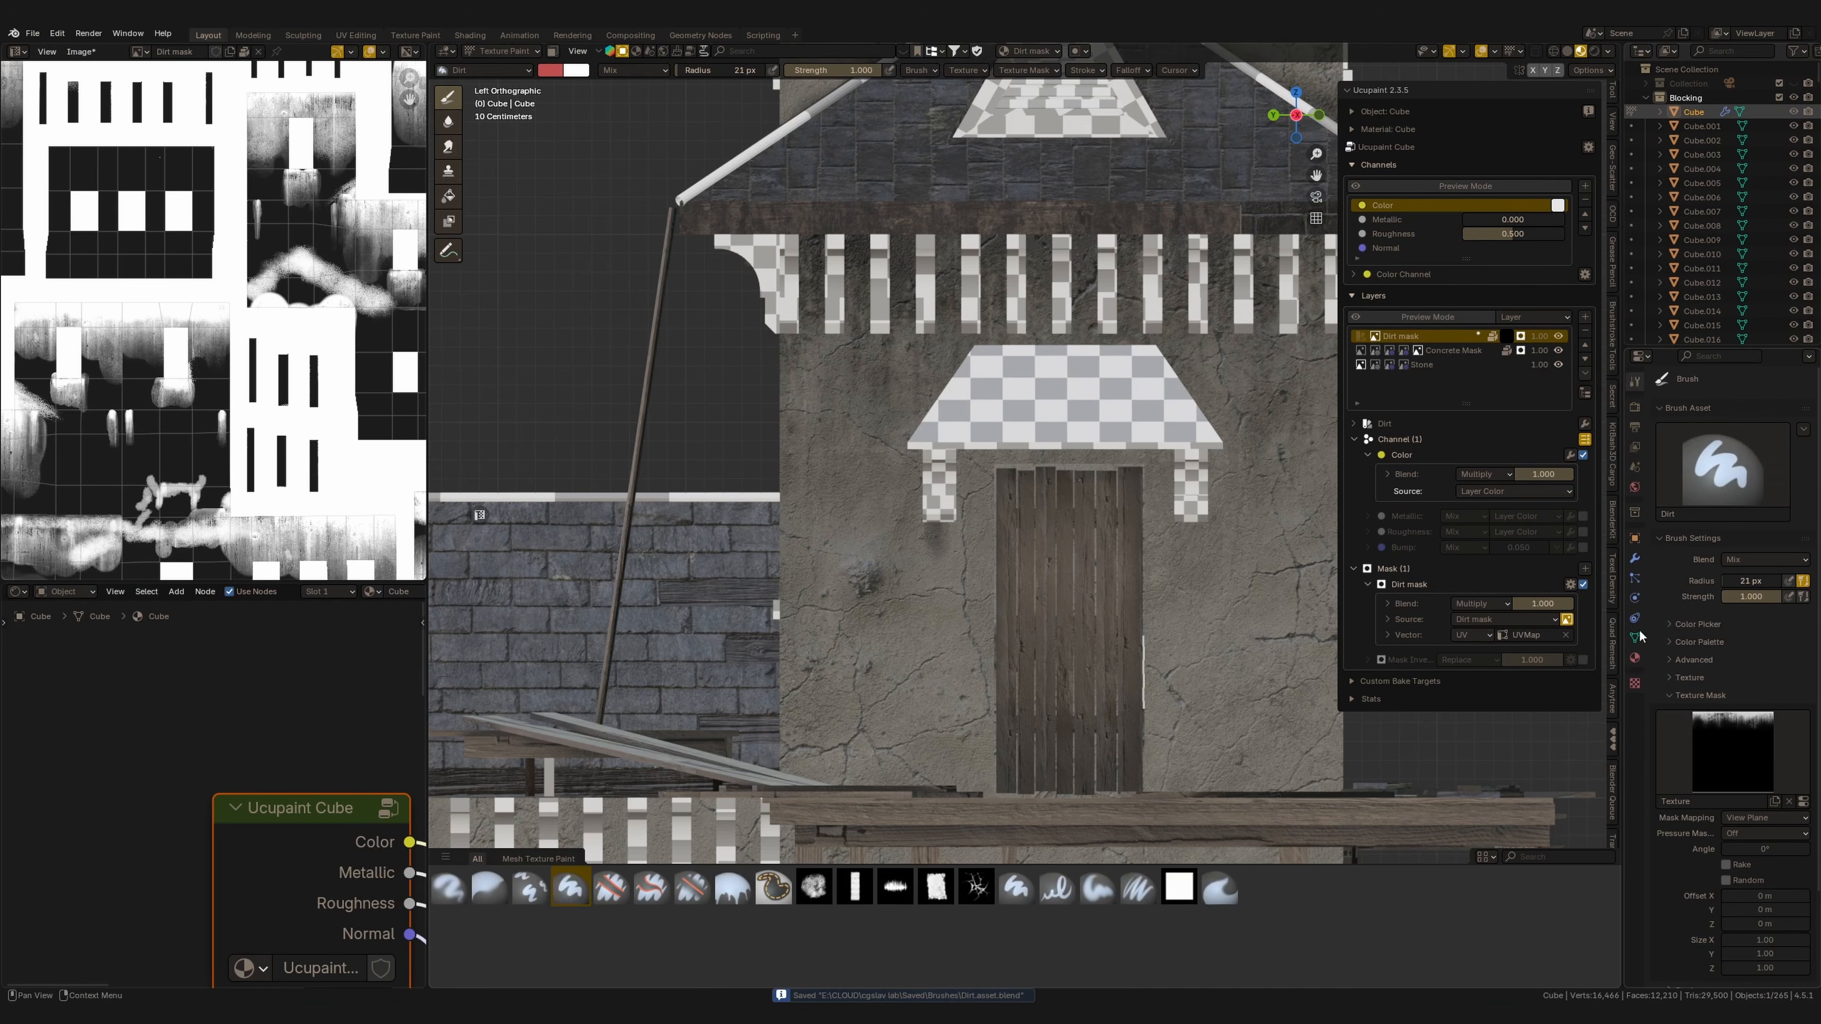
# Set the Dirt brush's texture mask mapping to Stencil and position the stencil over the doorway.
pyautogui.click(1764, 818)
pyautogui.click(1745, 873)
pyautogui.scroll(2, 1145, 453)
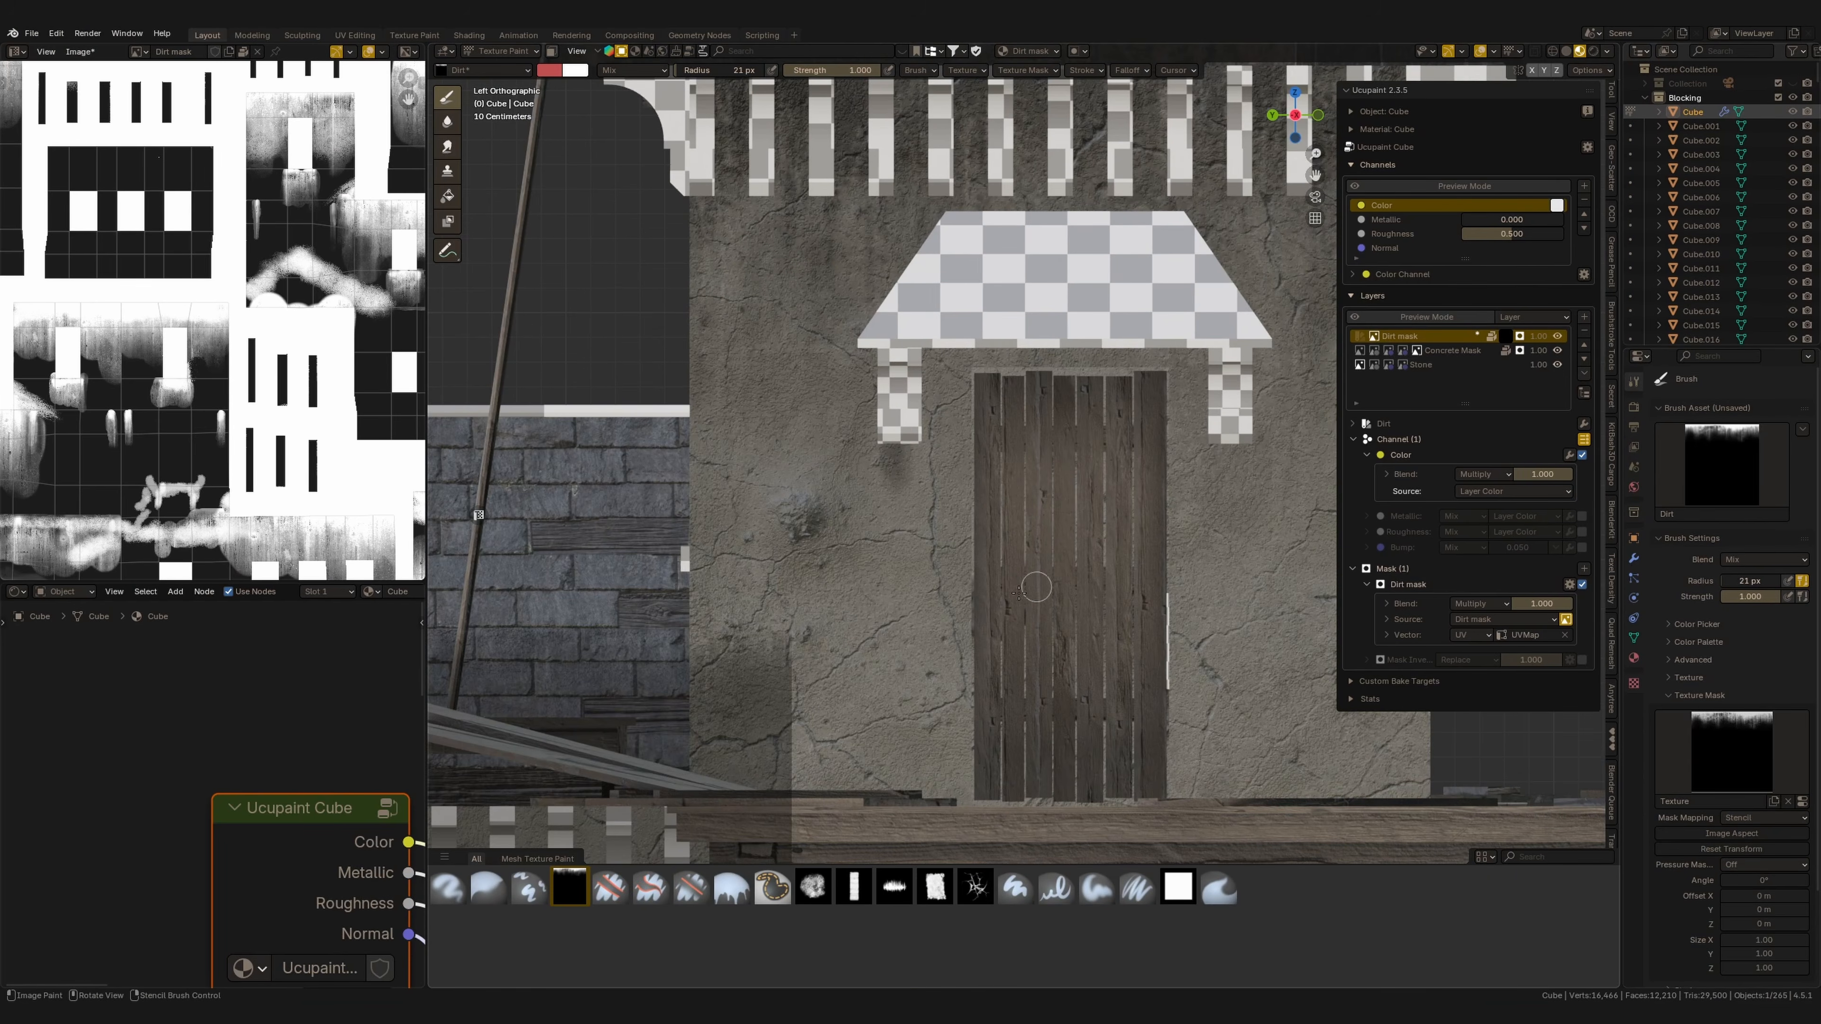
pyautogui.keyDown('alt'); pyautogui.keyDown('shift'); pyautogui.moveTo(1067, 457); pyautogui.dragTo(1229, 507, button='right'); pyautogui.keyUp('shift'); pyautogui.keyUp('alt')
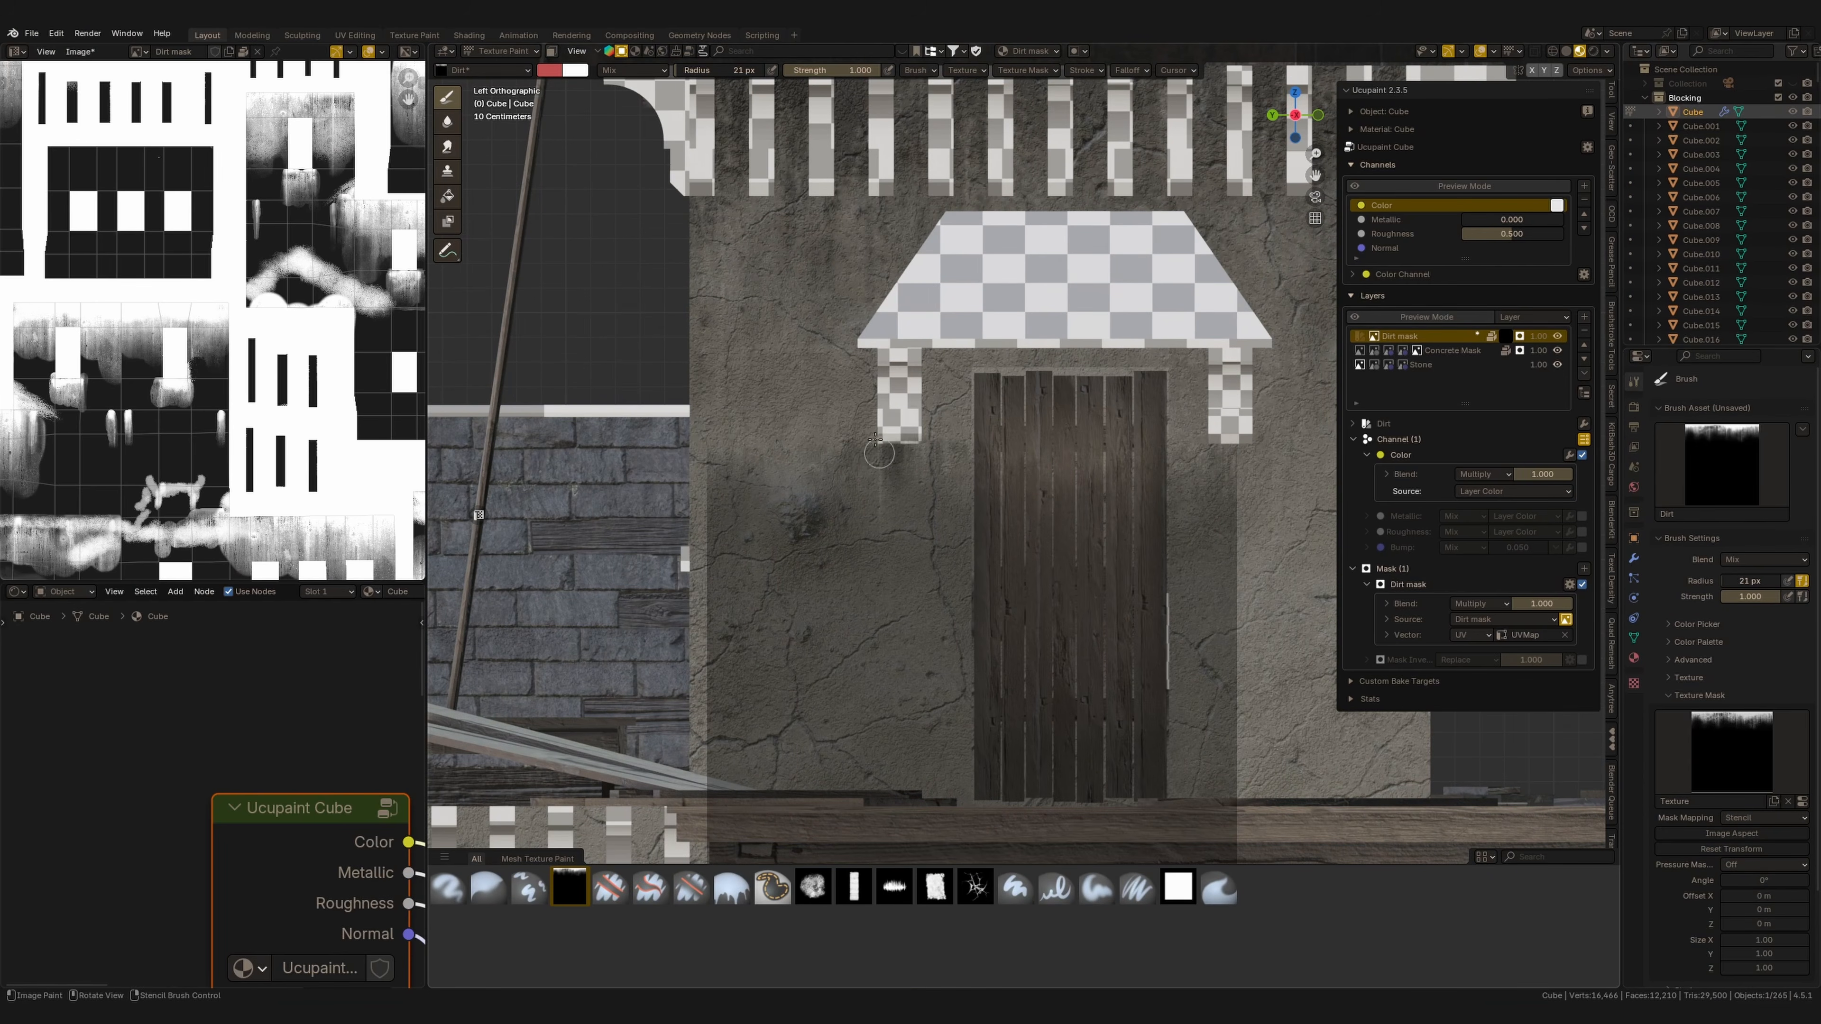
# Set the brush colour to white and paint dirt strokes into the Dirt mask around the door.
pyautogui.click(550, 71)
pyautogui.moveTo(609, 261)
pyautogui.mouseDown()
pyautogui.moveTo(673, 260)
pyautogui.moveTo(542, 248)
pyautogui.mouseUp()
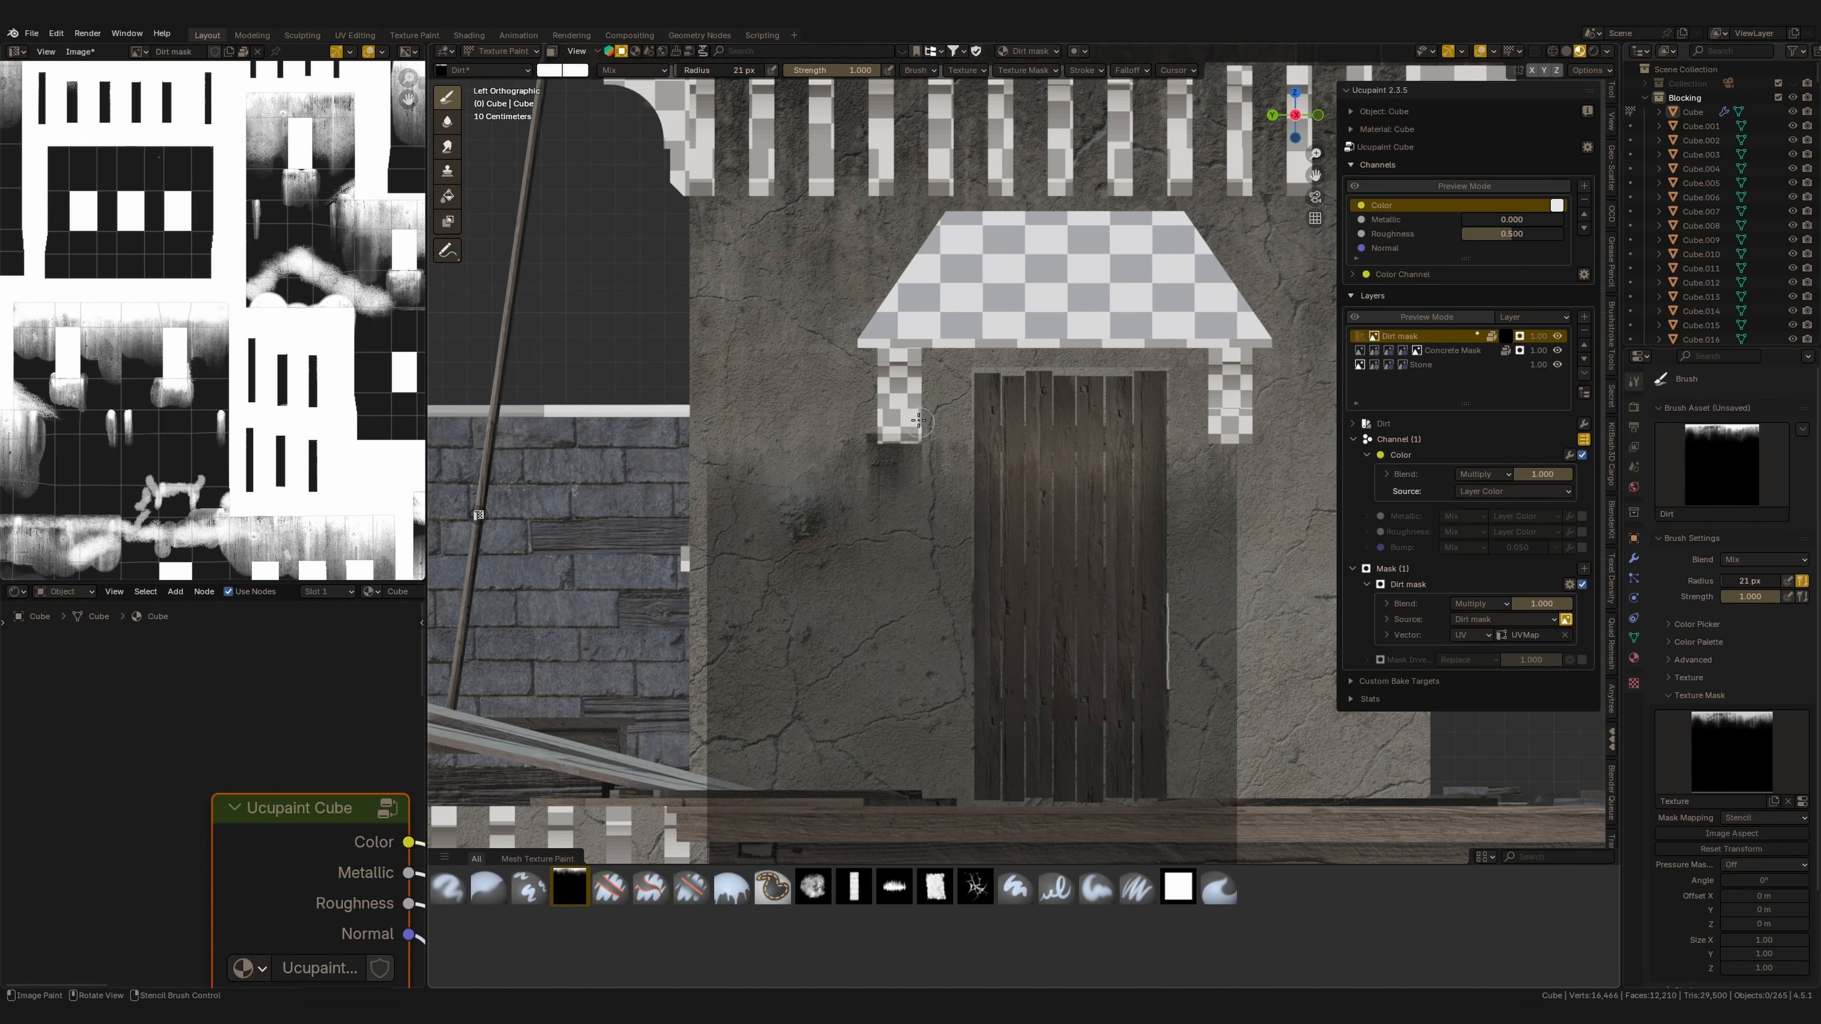
pyautogui.keyDown('alt'); pyautogui.moveTo(1086, 537); pyautogui.dragTo(965, 528, button='right'); pyautogui.keyUp('alt')
pyautogui.keyDown('alt'); pyautogui.keyDown('shift'); pyautogui.moveTo(1038, 539); pyautogui.dragTo(1146, 502, button='right'); pyautogui.keyUp('shift'); pyautogui.keyUp('alt')
pyautogui.keyDown('alt'); pyautogui.keyDown('shift'); pyautogui.moveTo(1146, 502); pyautogui.dragTo(1061, 544, button='right'); pyautogui.keyUp('shift'); pyautogui.keyUp('alt')
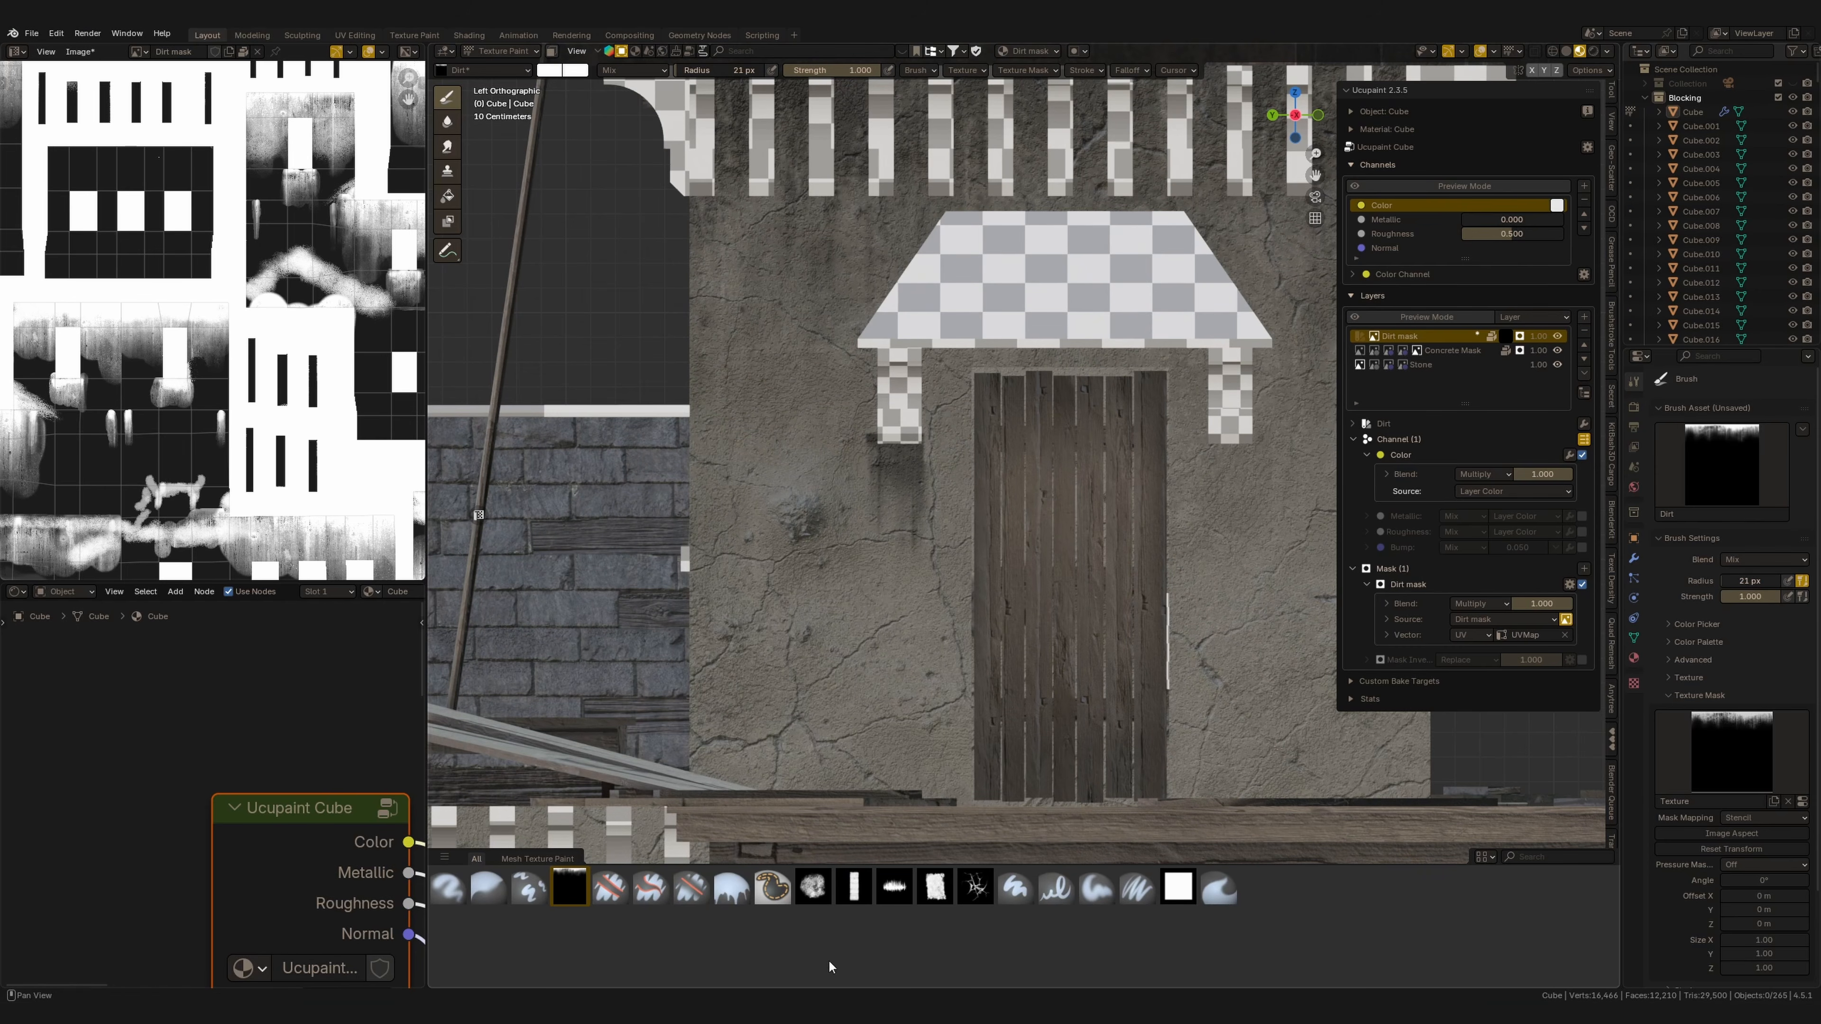
# Switch to Paint Brush 5, set the radius to 40 px and paint a dirt stroke beside the door's right post.
pyautogui.click(816, 888)
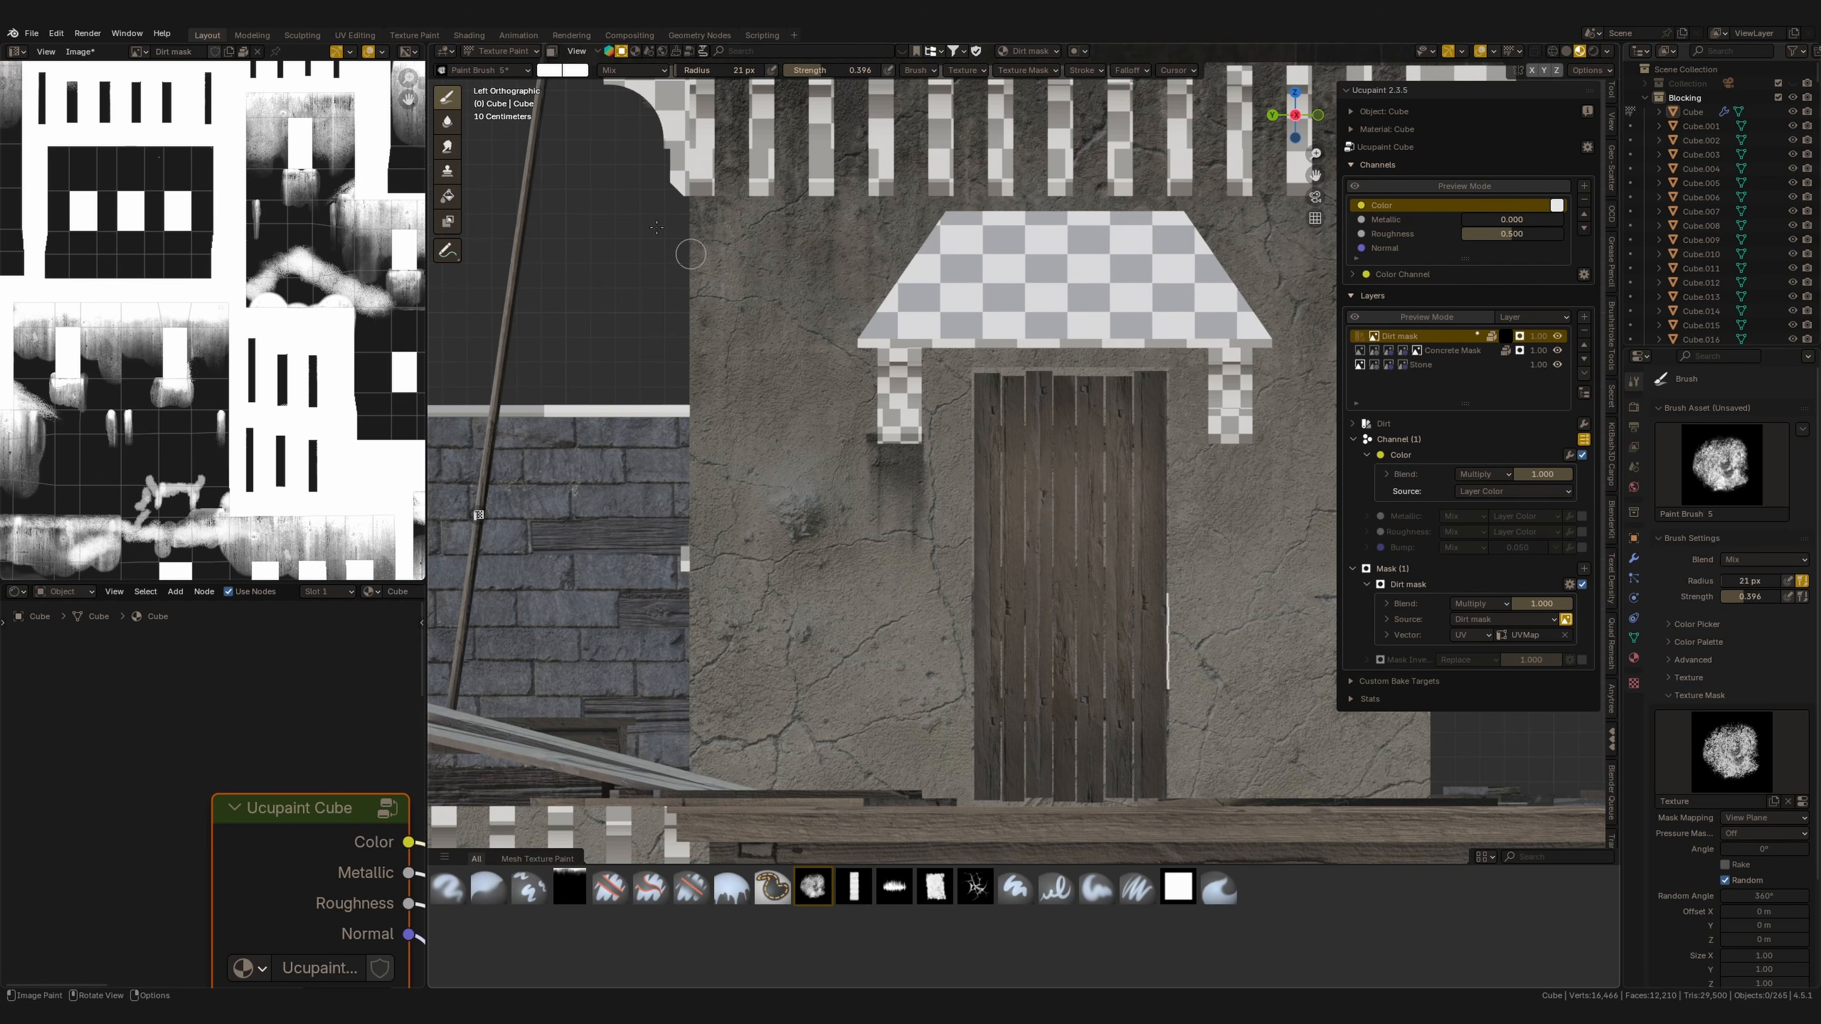
pyautogui.click(550, 70)
pyautogui.moveTo(669, 161); pyautogui.dragTo(671, 204)
pyautogui.moveTo(828, 74); pyautogui.dragTo(810, 74)
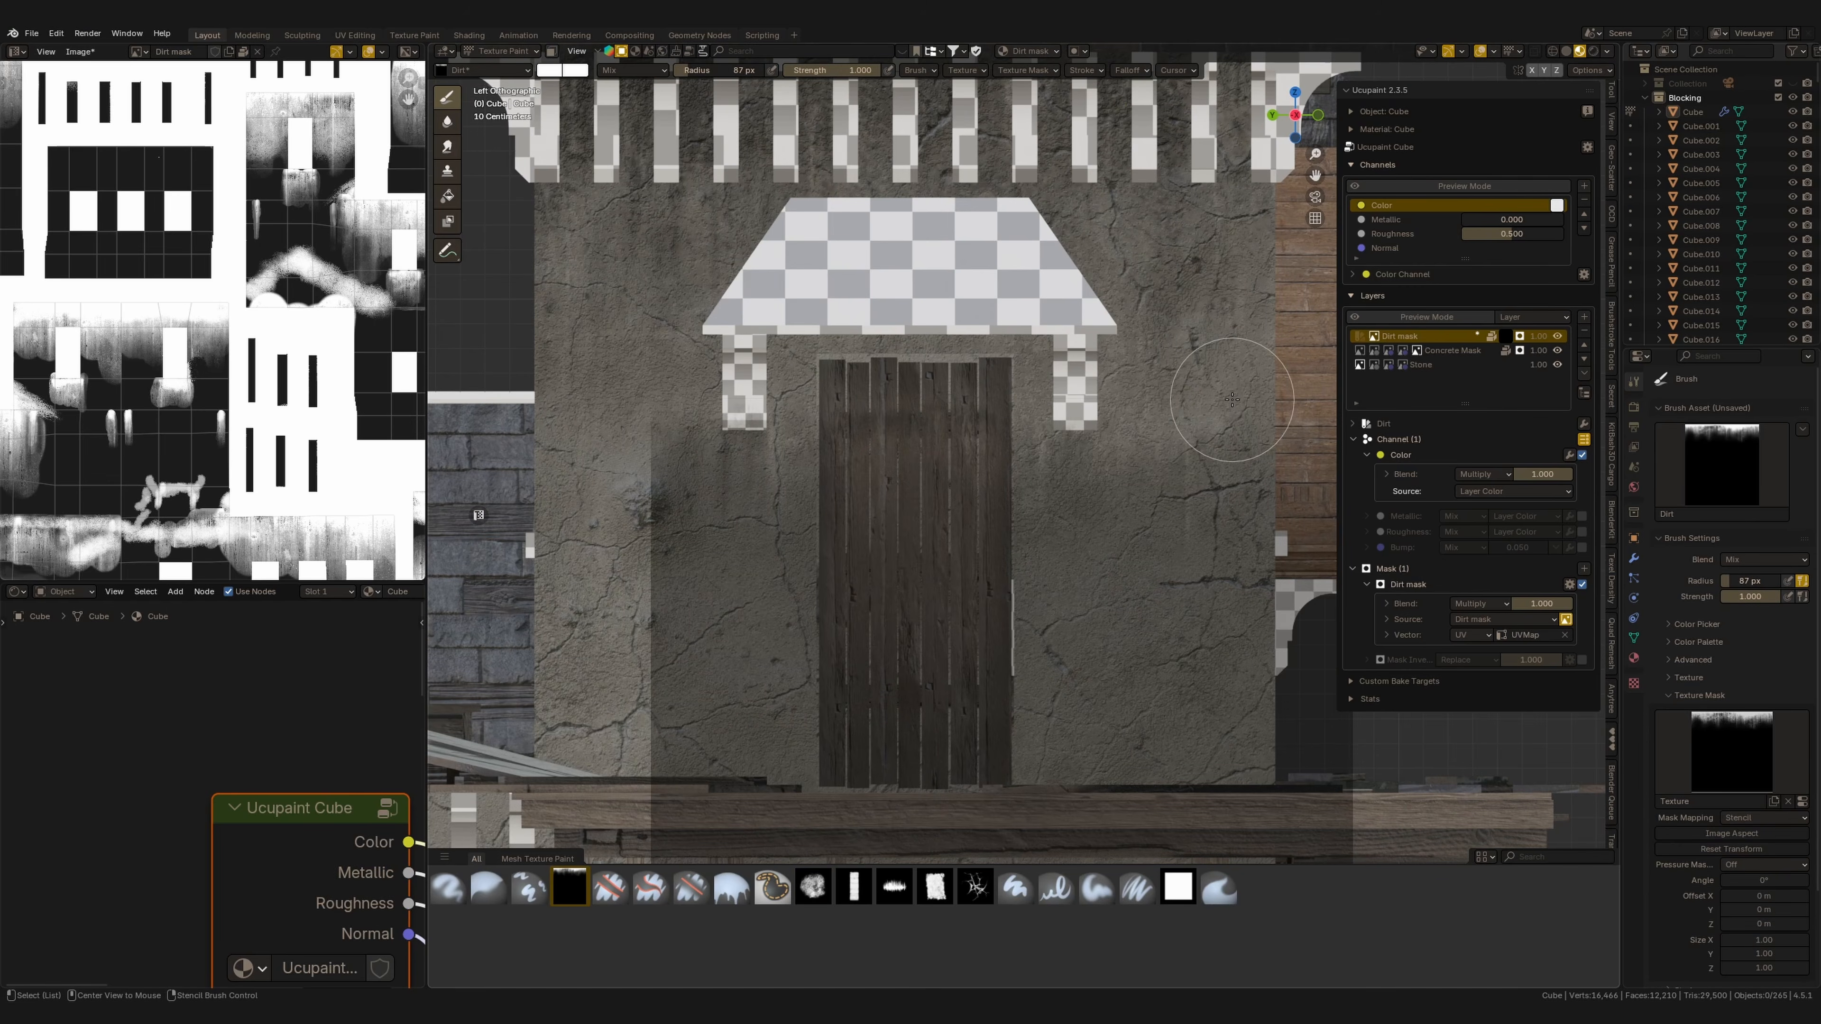
pyautogui.press('f')
pyautogui.click(1063, 513)
pyautogui.moveTo(1081, 438); pyautogui.dragTo(1077, 454)
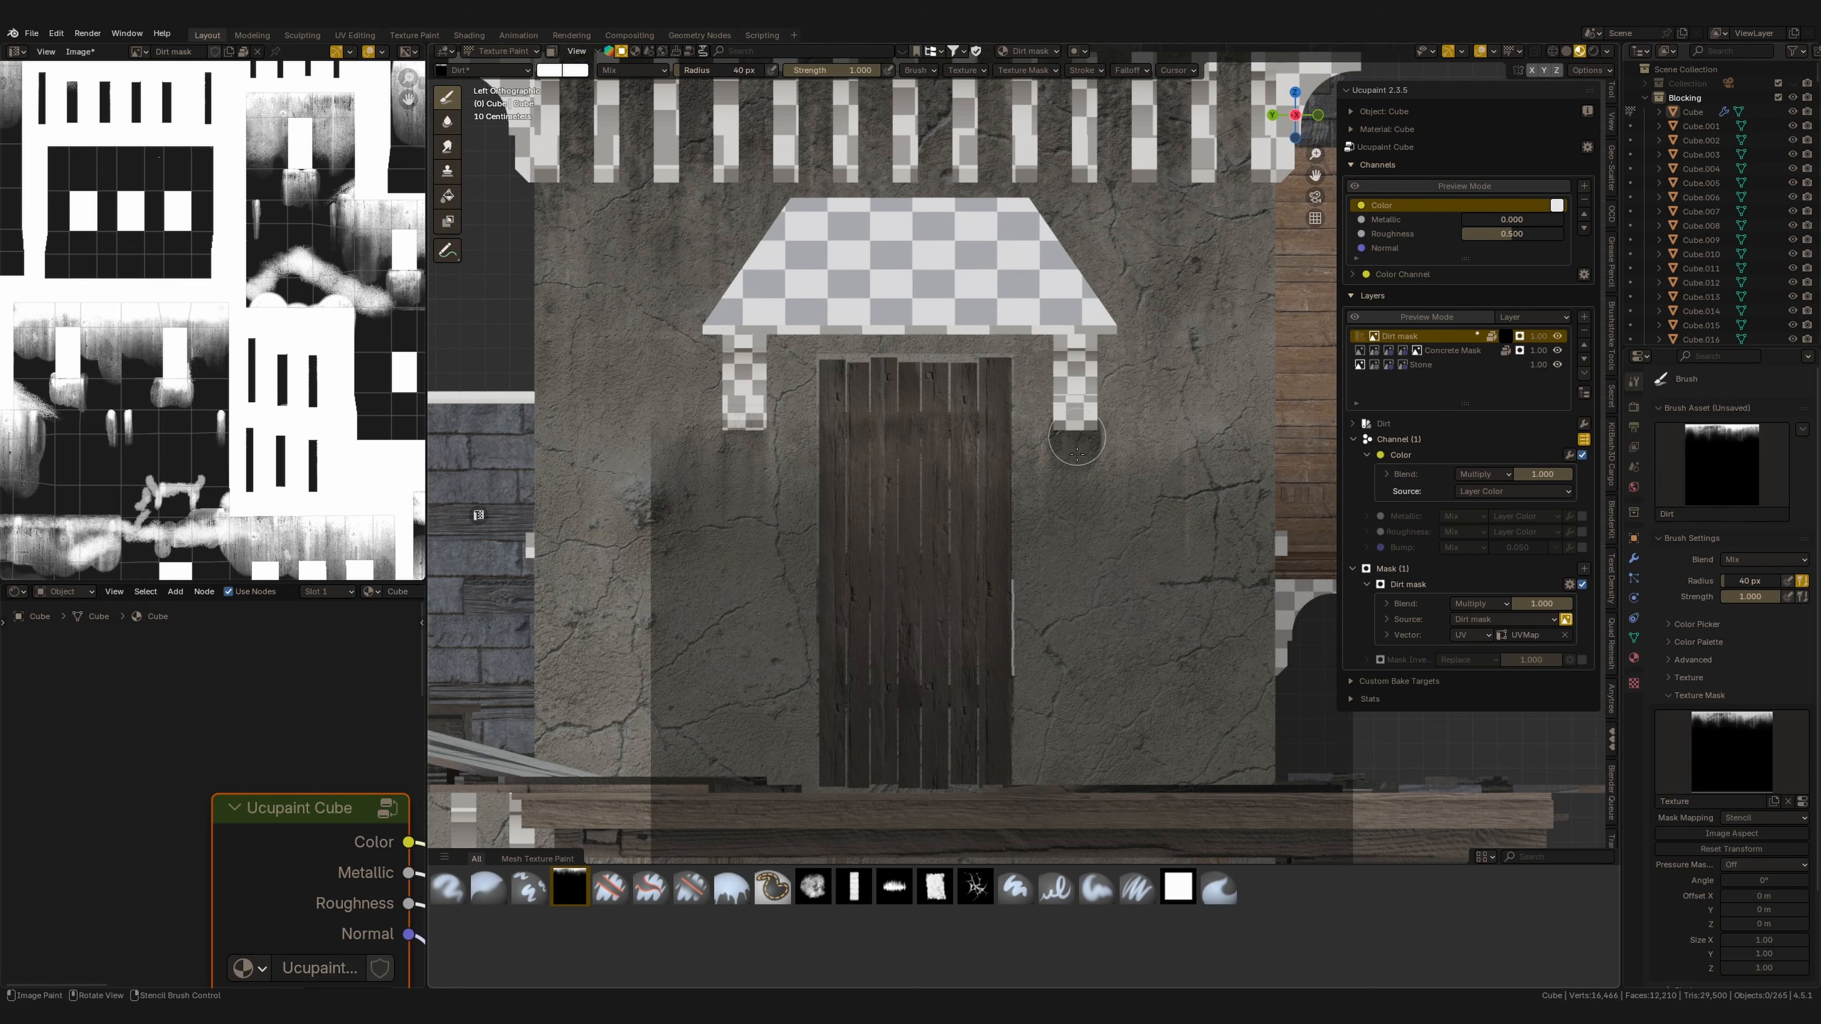
pyautogui.click(818, 897)
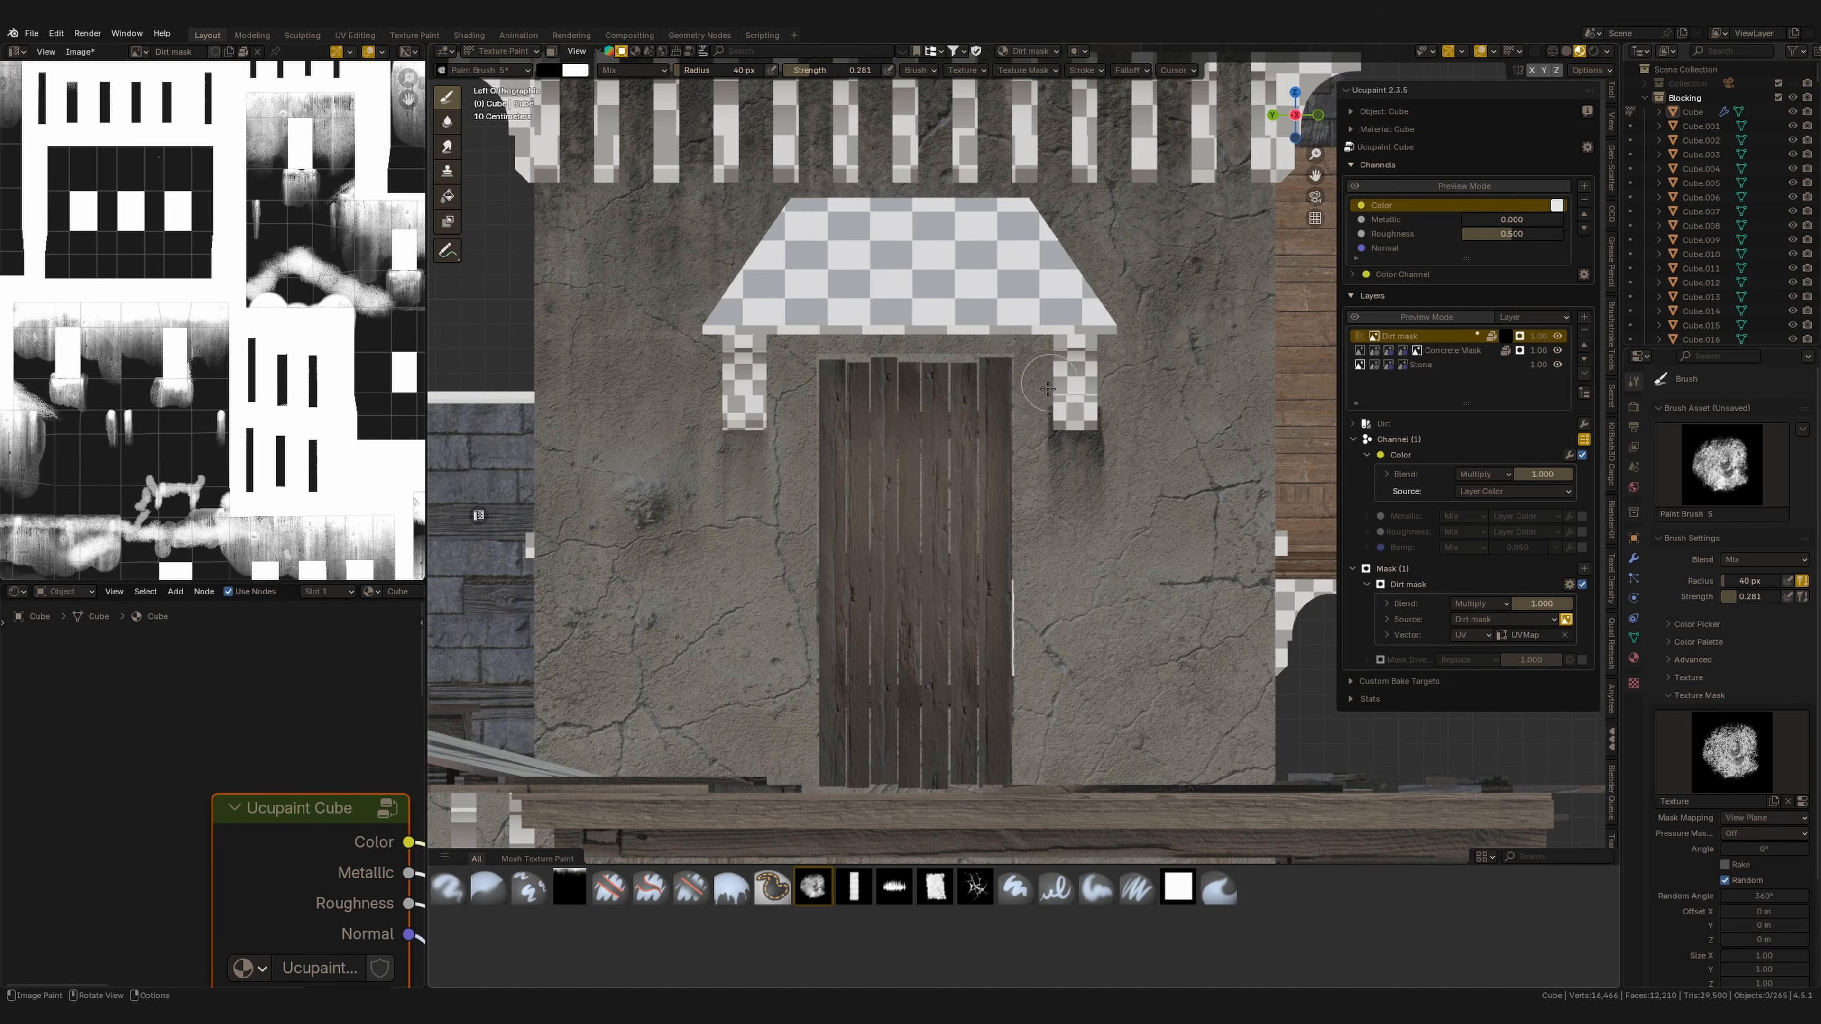
# In Krita, toggle the paint layers' visibility to examine how the brush texture was built.
pyautogui.scroll(2, 1093, 448)
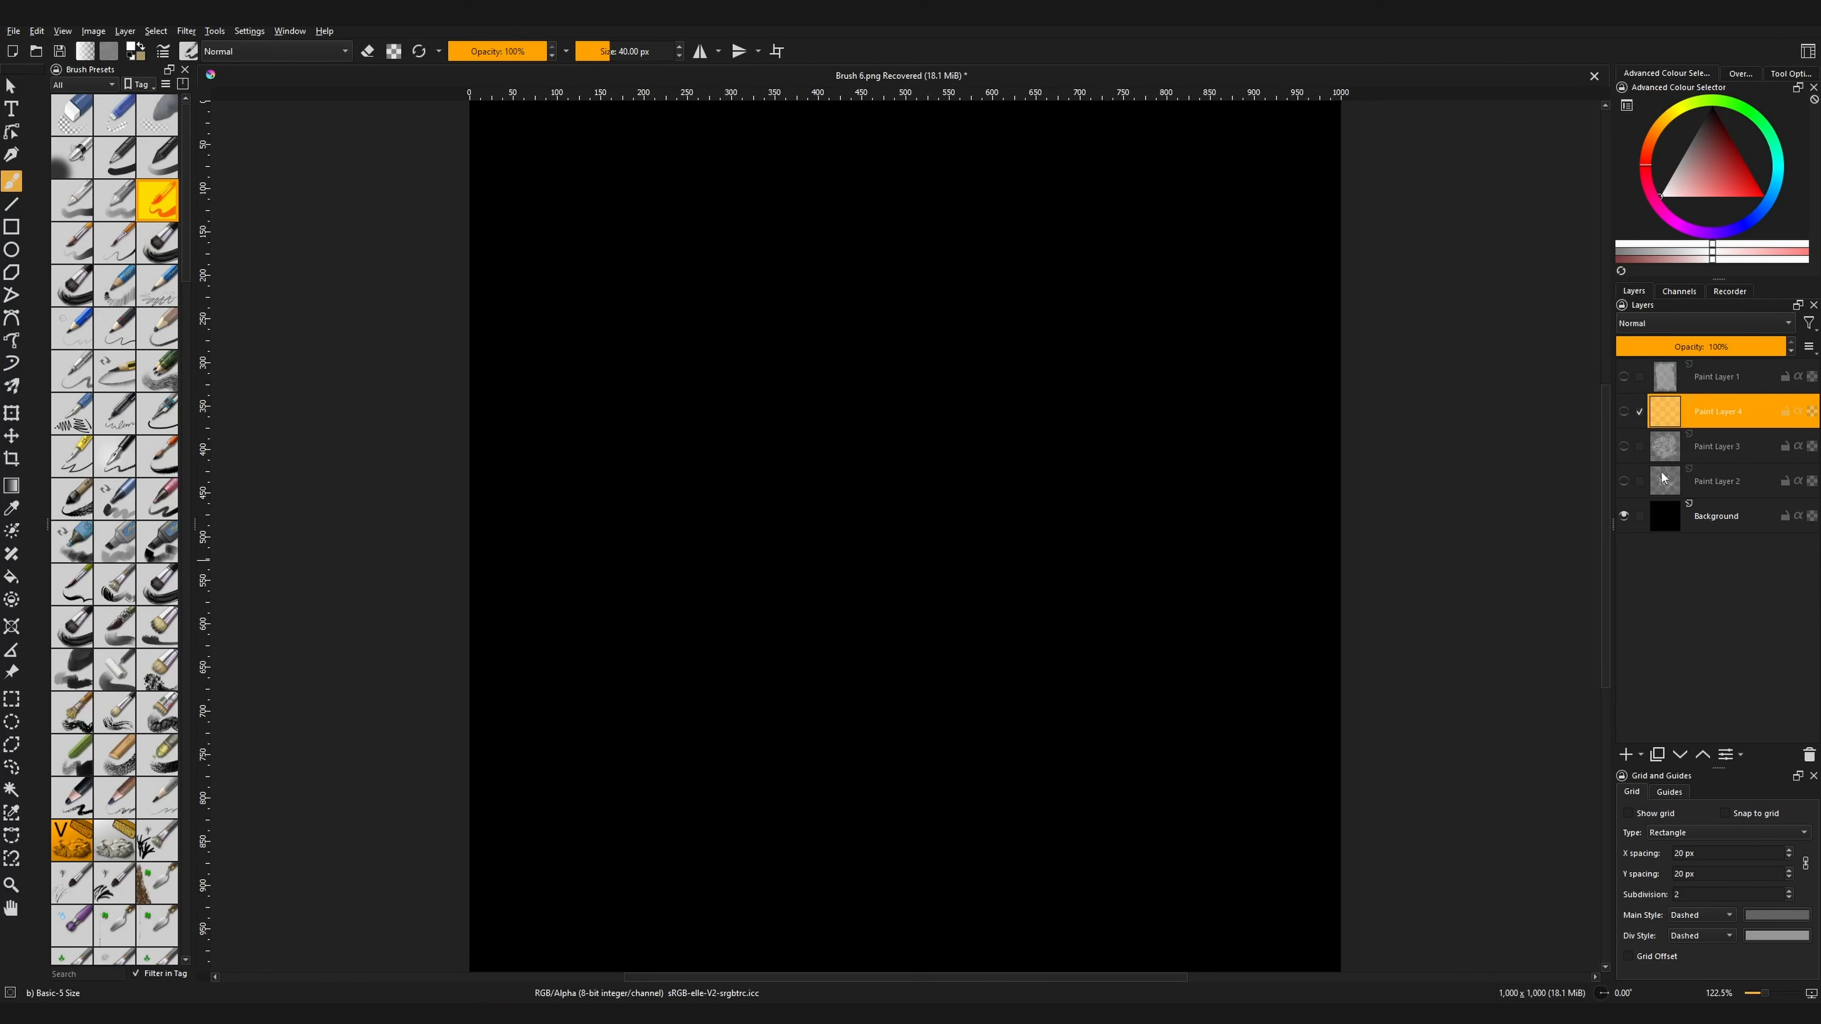
pyautogui.click(1624, 376)
pyautogui.click(1624, 377)
pyautogui.click(1624, 446)
pyautogui.click(1624, 446)
pyautogui.click(1623, 480)
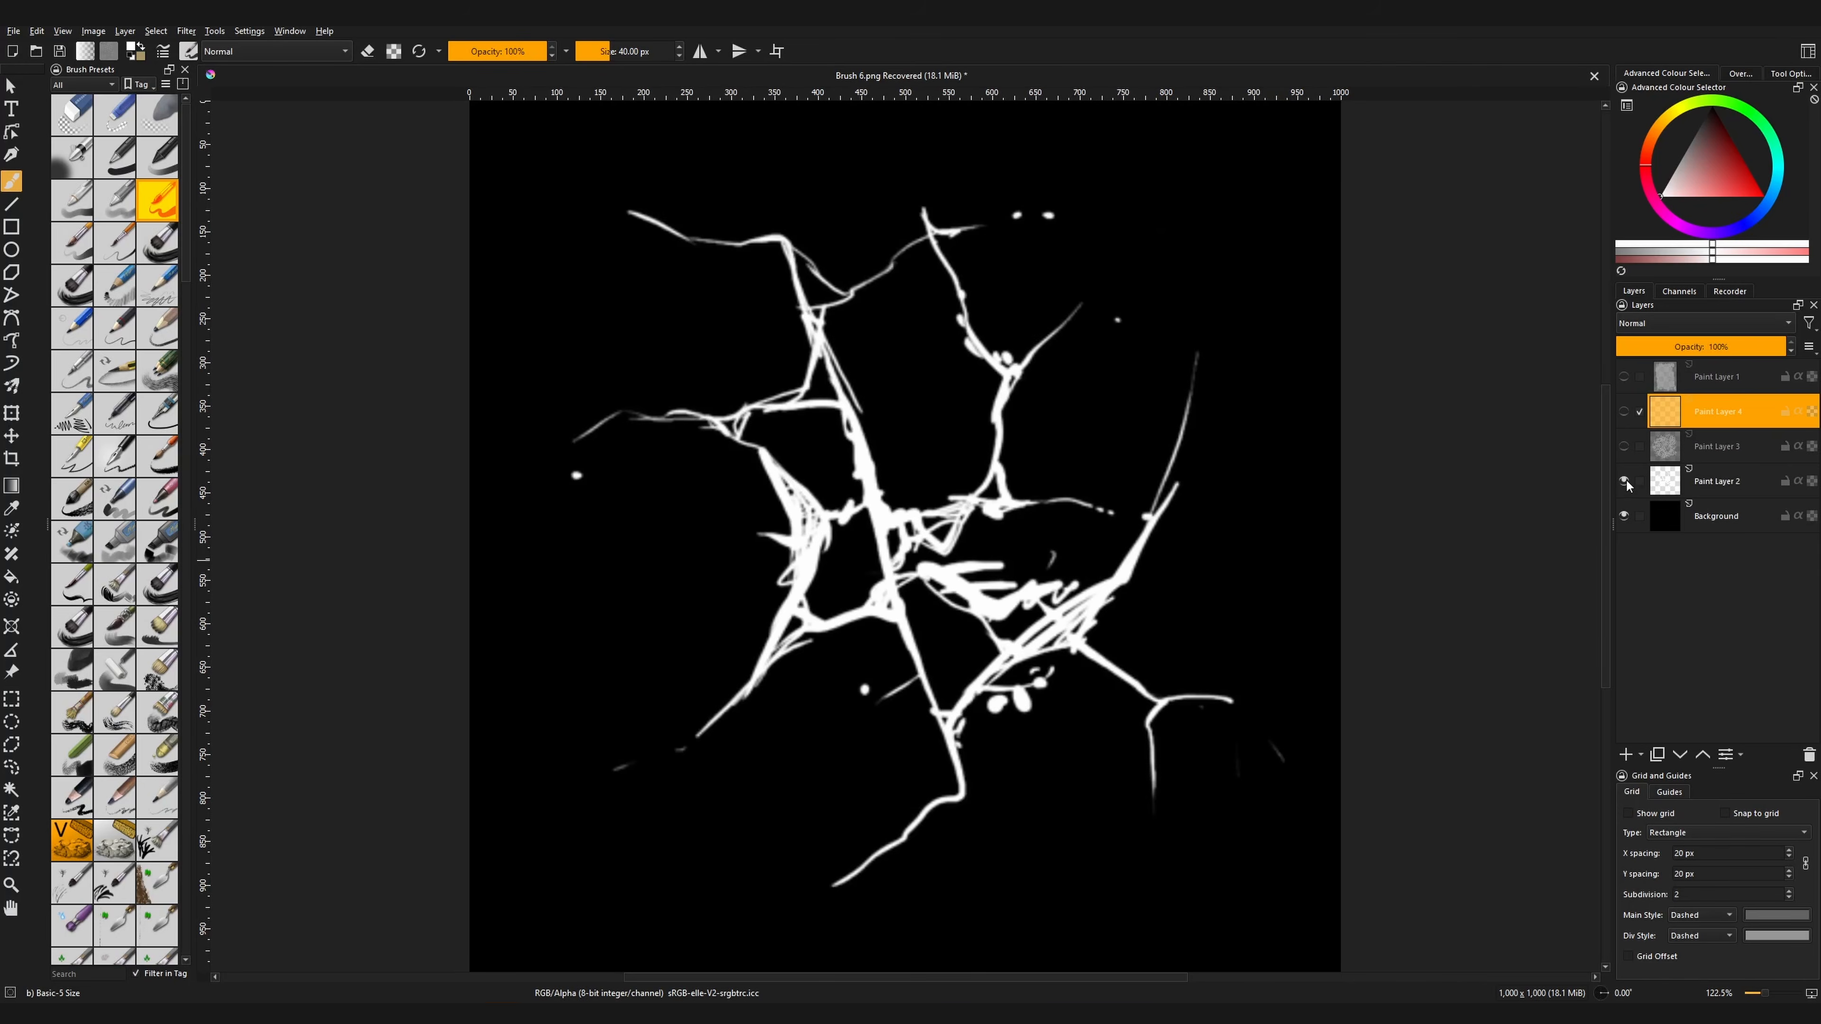
pyautogui.click(1624, 481)
pyautogui.click(1624, 446)
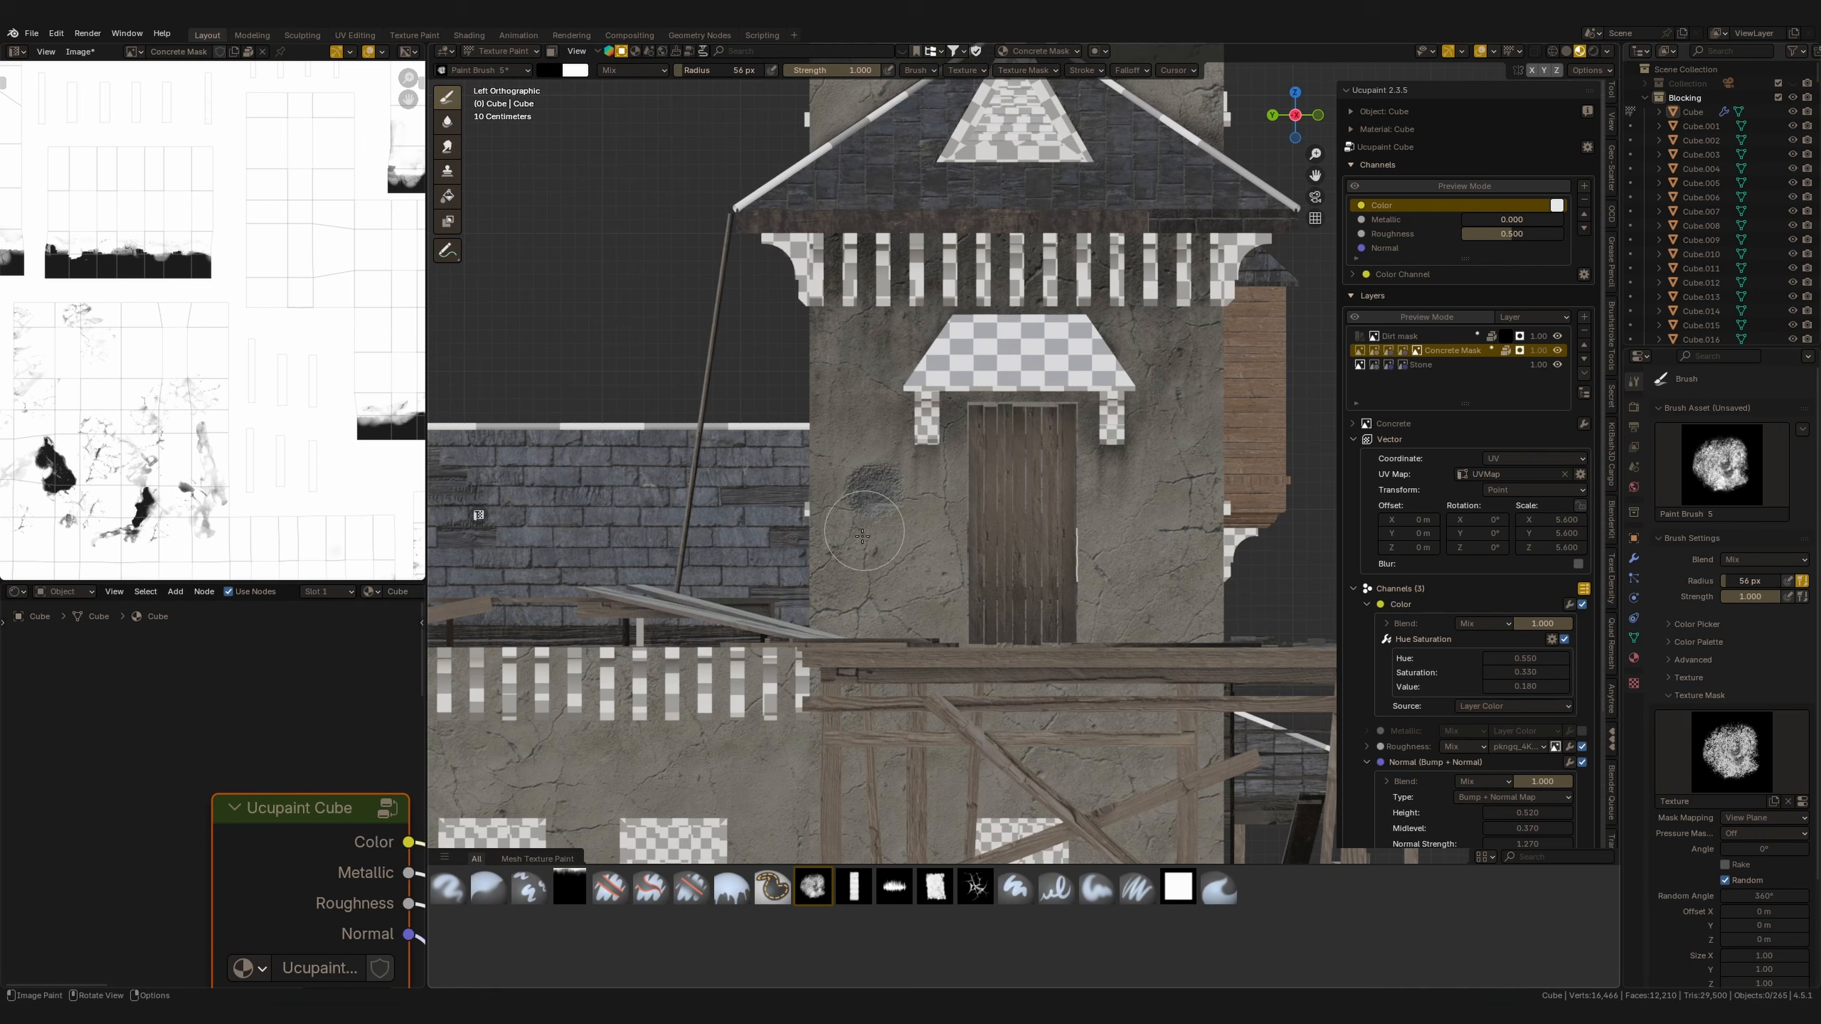
# Set the brush colour to black and paint a patch into the Concrete Mask beside the door to reveal stone.
pyautogui.scroll(4, 891, 497)
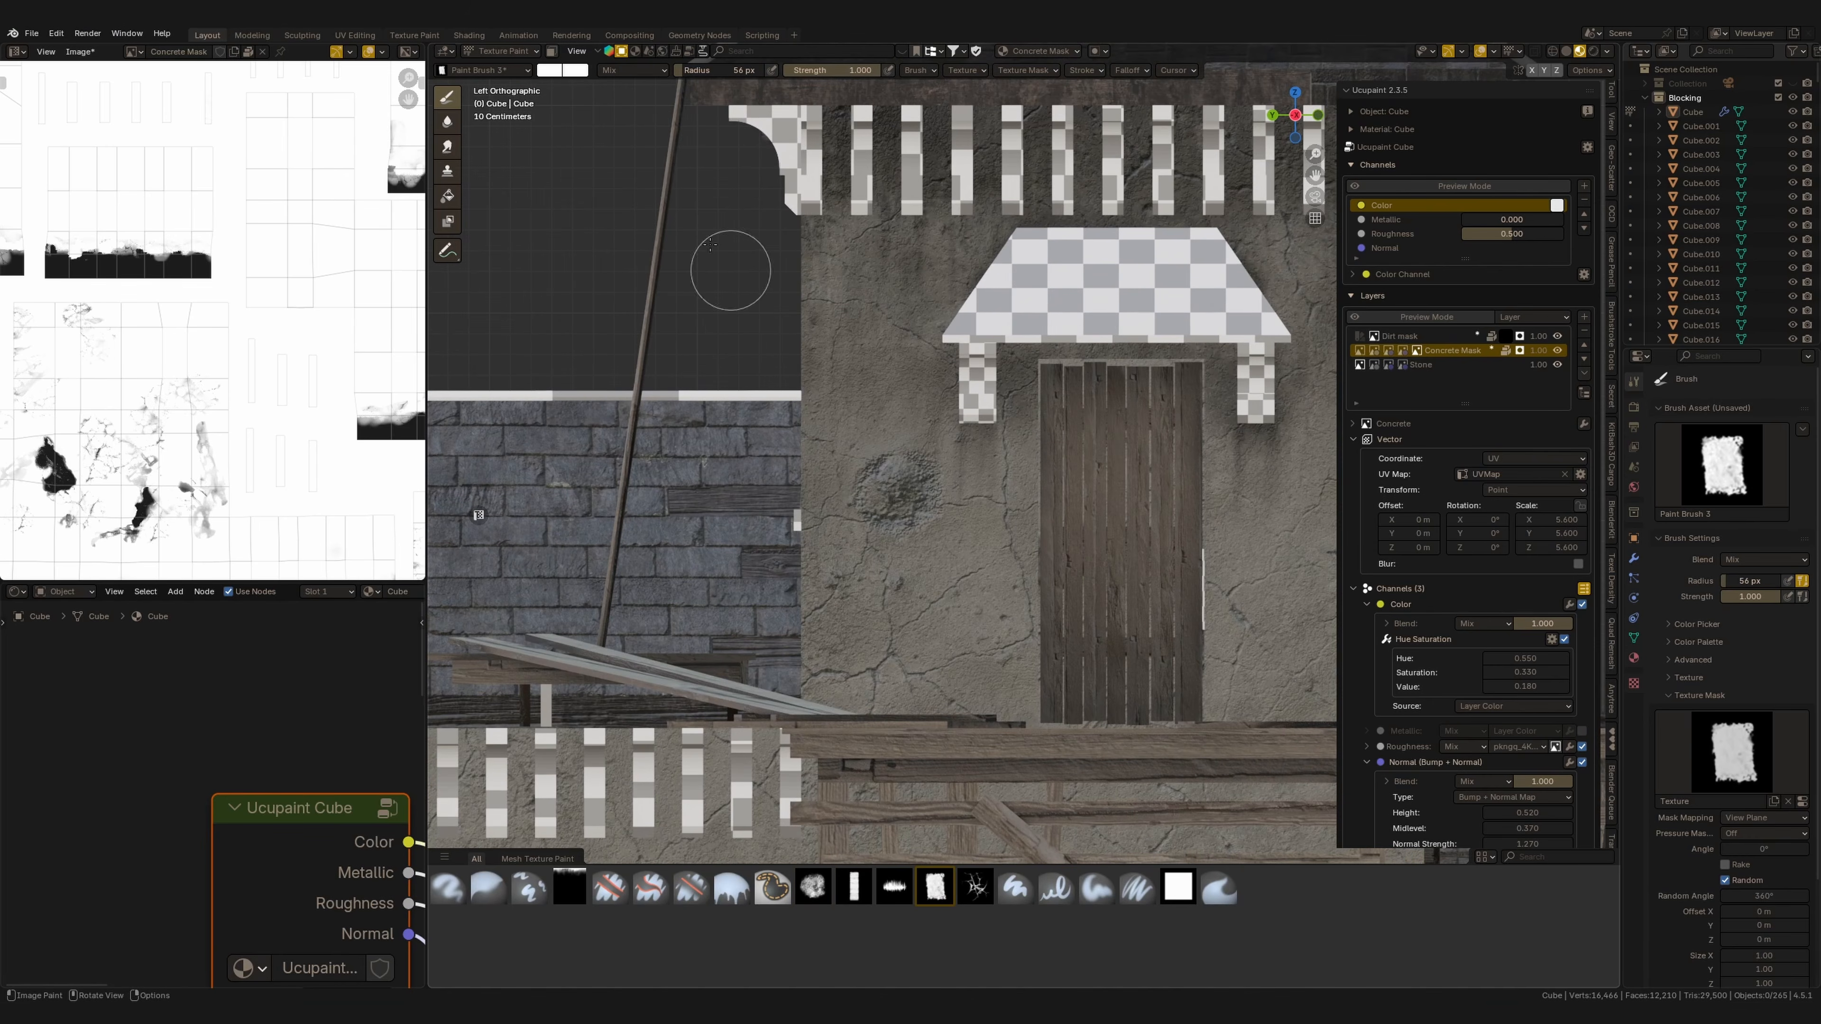
pyautogui.click(550, 71)
pyautogui.moveTo(667, 100); pyautogui.dragTo(667, 198)
pyautogui.moveTo(887, 508)
pyautogui.mouseDown()
pyautogui.moveTo(900, 401)
pyautogui.moveTo(947, 531)
pyautogui.moveTo(888, 566)
pyautogui.mouseUp()
pyautogui.click(551, 70)
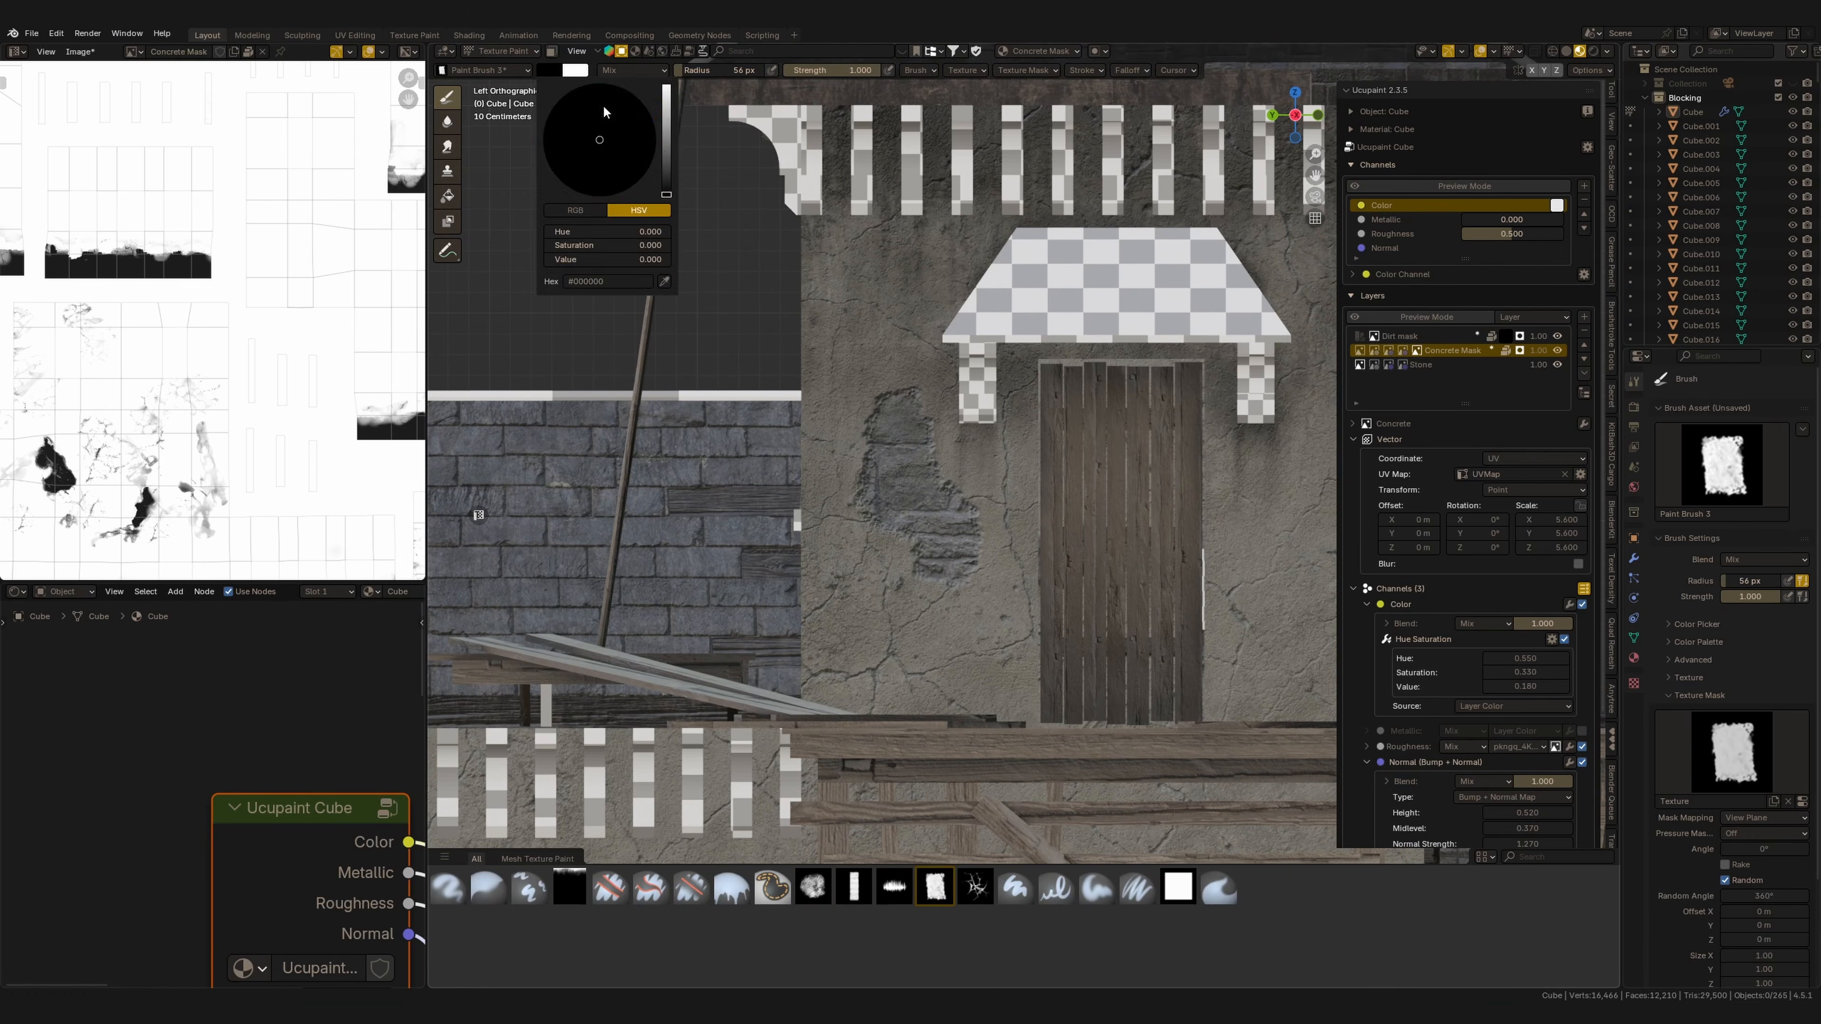
# Set the brush radius to 29 px and paint a small stone-revealing patch into the Concrete Mask beside the door.
pyautogui.press('f')
pyautogui.click(889, 572)
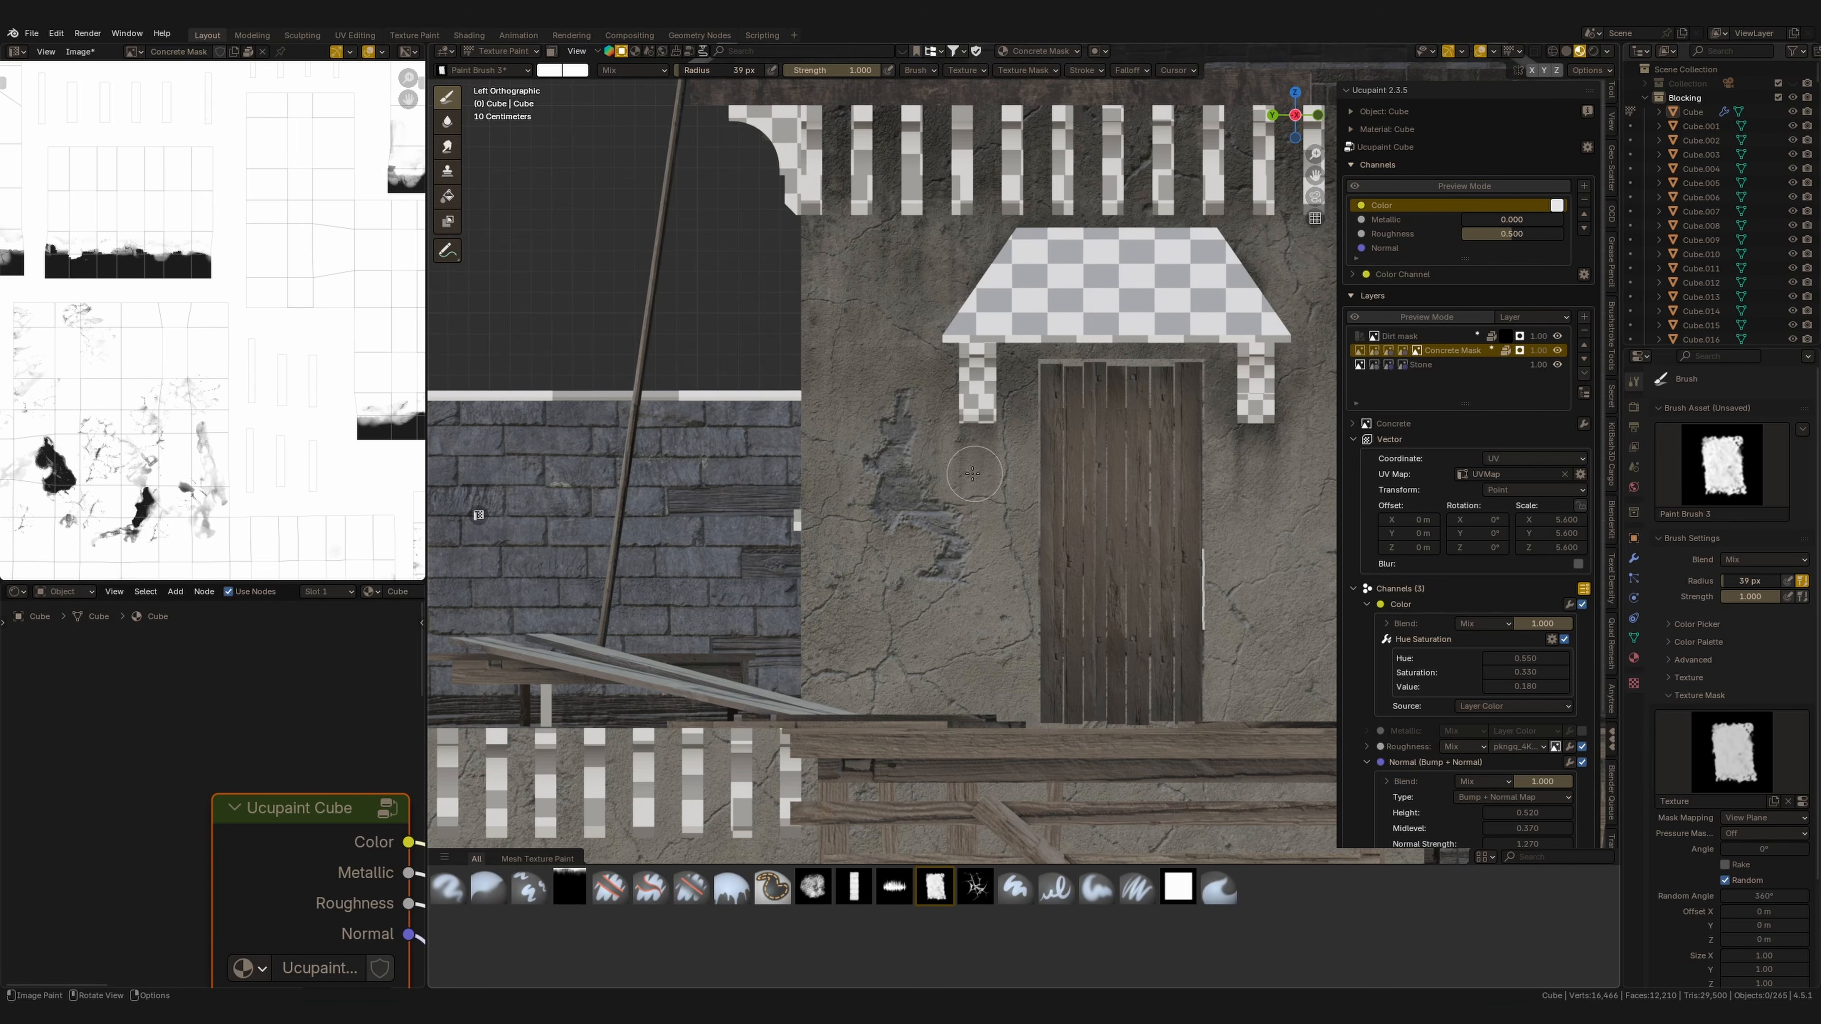
pyautogui.moveTo(972, 473); pyautogui.dragTo(901, 427, button='middle')
# Switch to the crack brush Paint Brush 4, set its radius to 98 px and stamp cracks onto the wall left of the door.
pyautogui.click(973, 890)
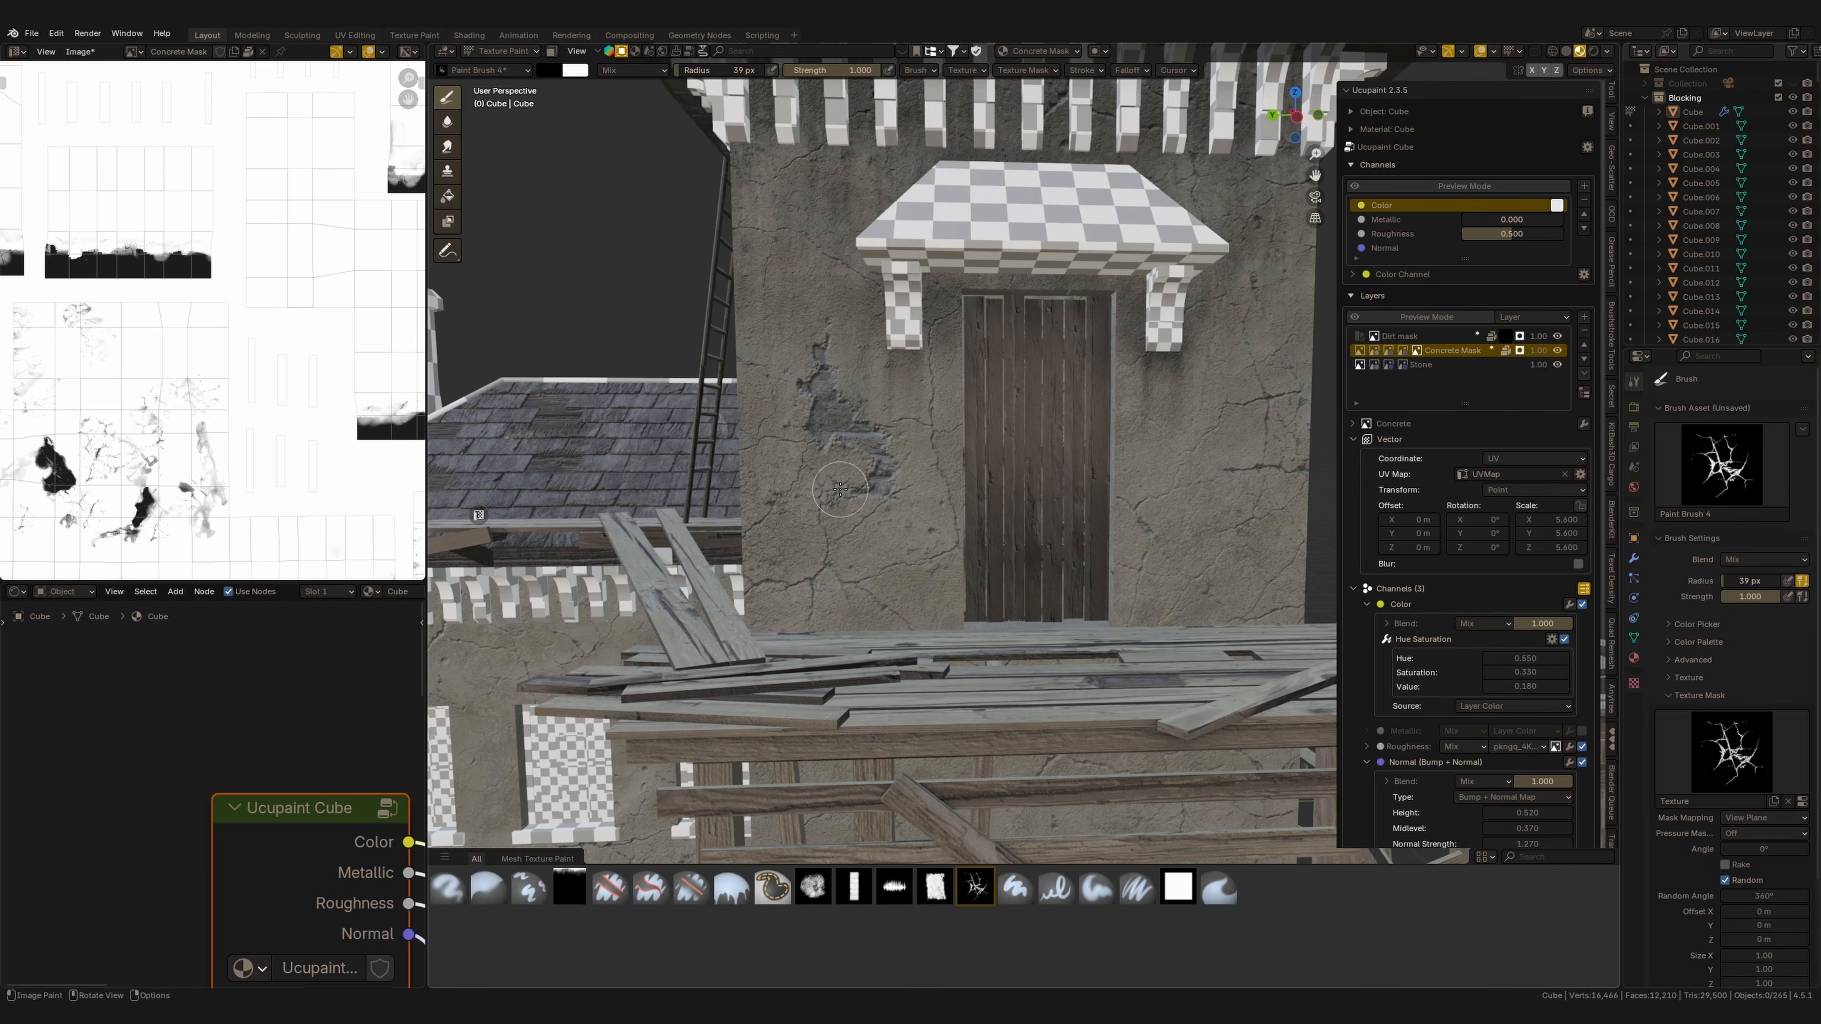
pyautogui.press('f')
pyautogui.click(907, 534)
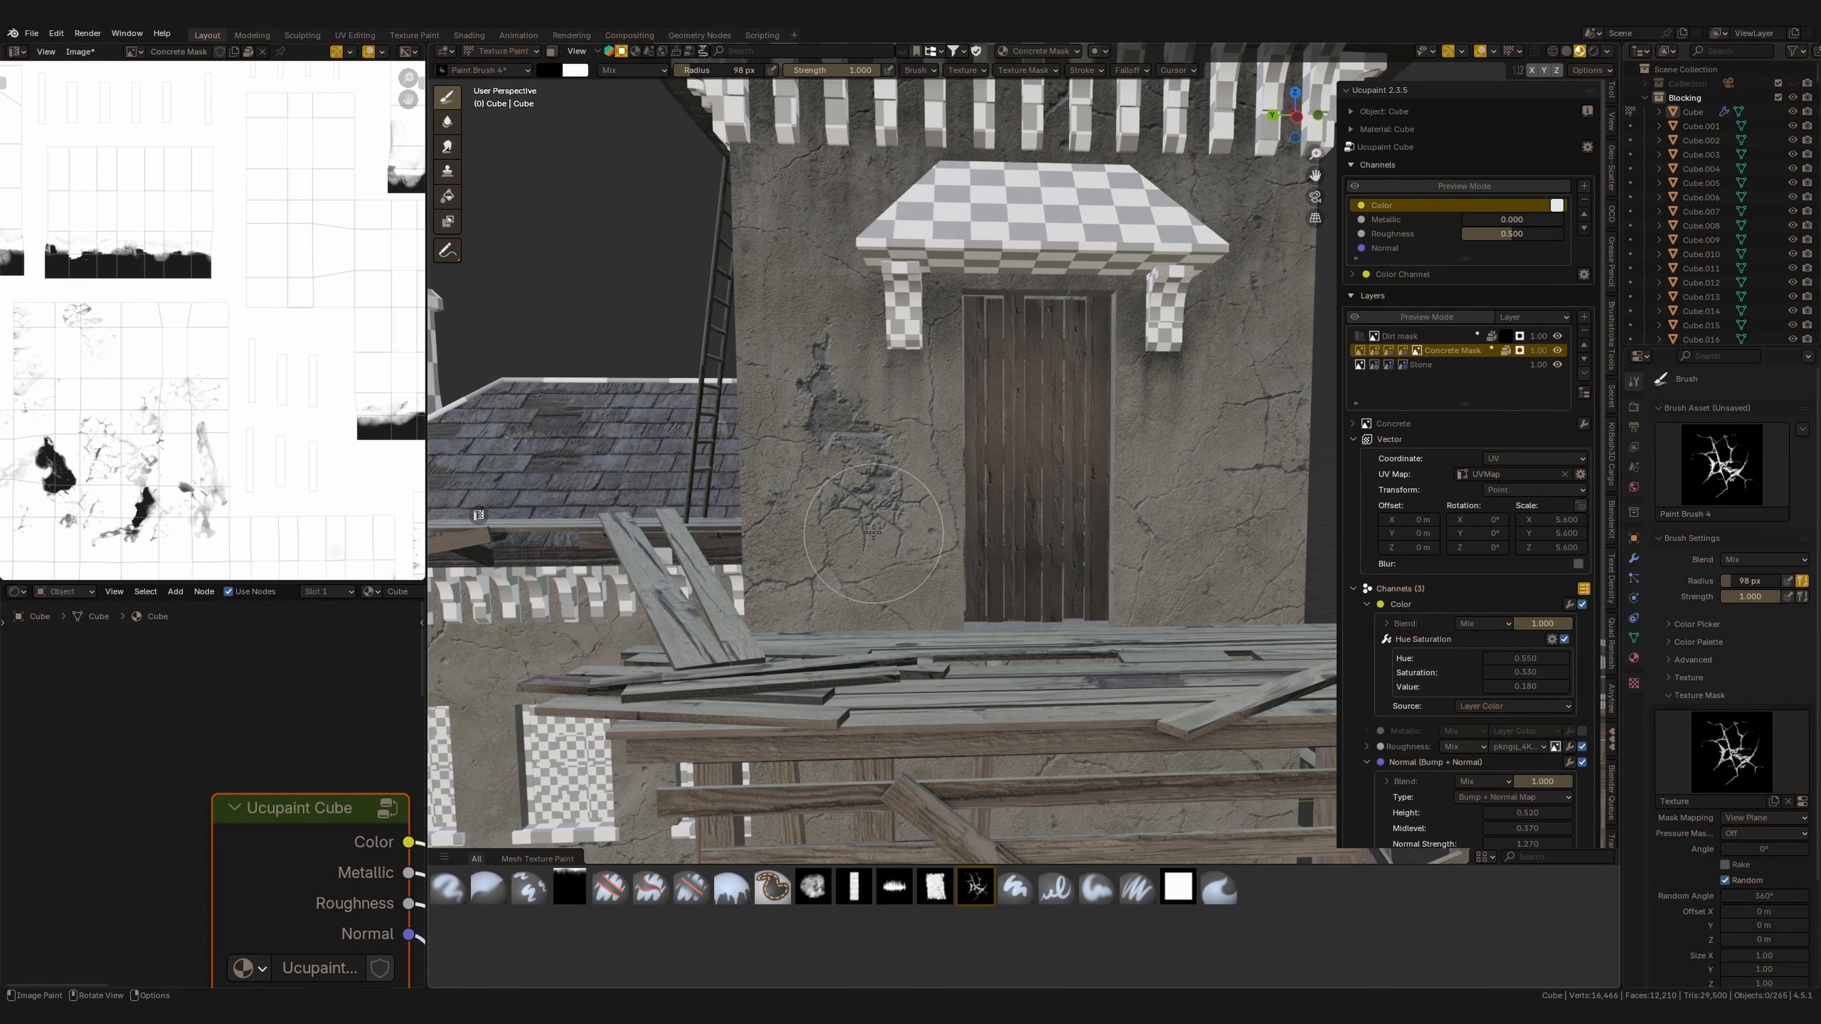
pyautogui.click(876, 468)
pyautogui.scroll(-2, 815, 543)
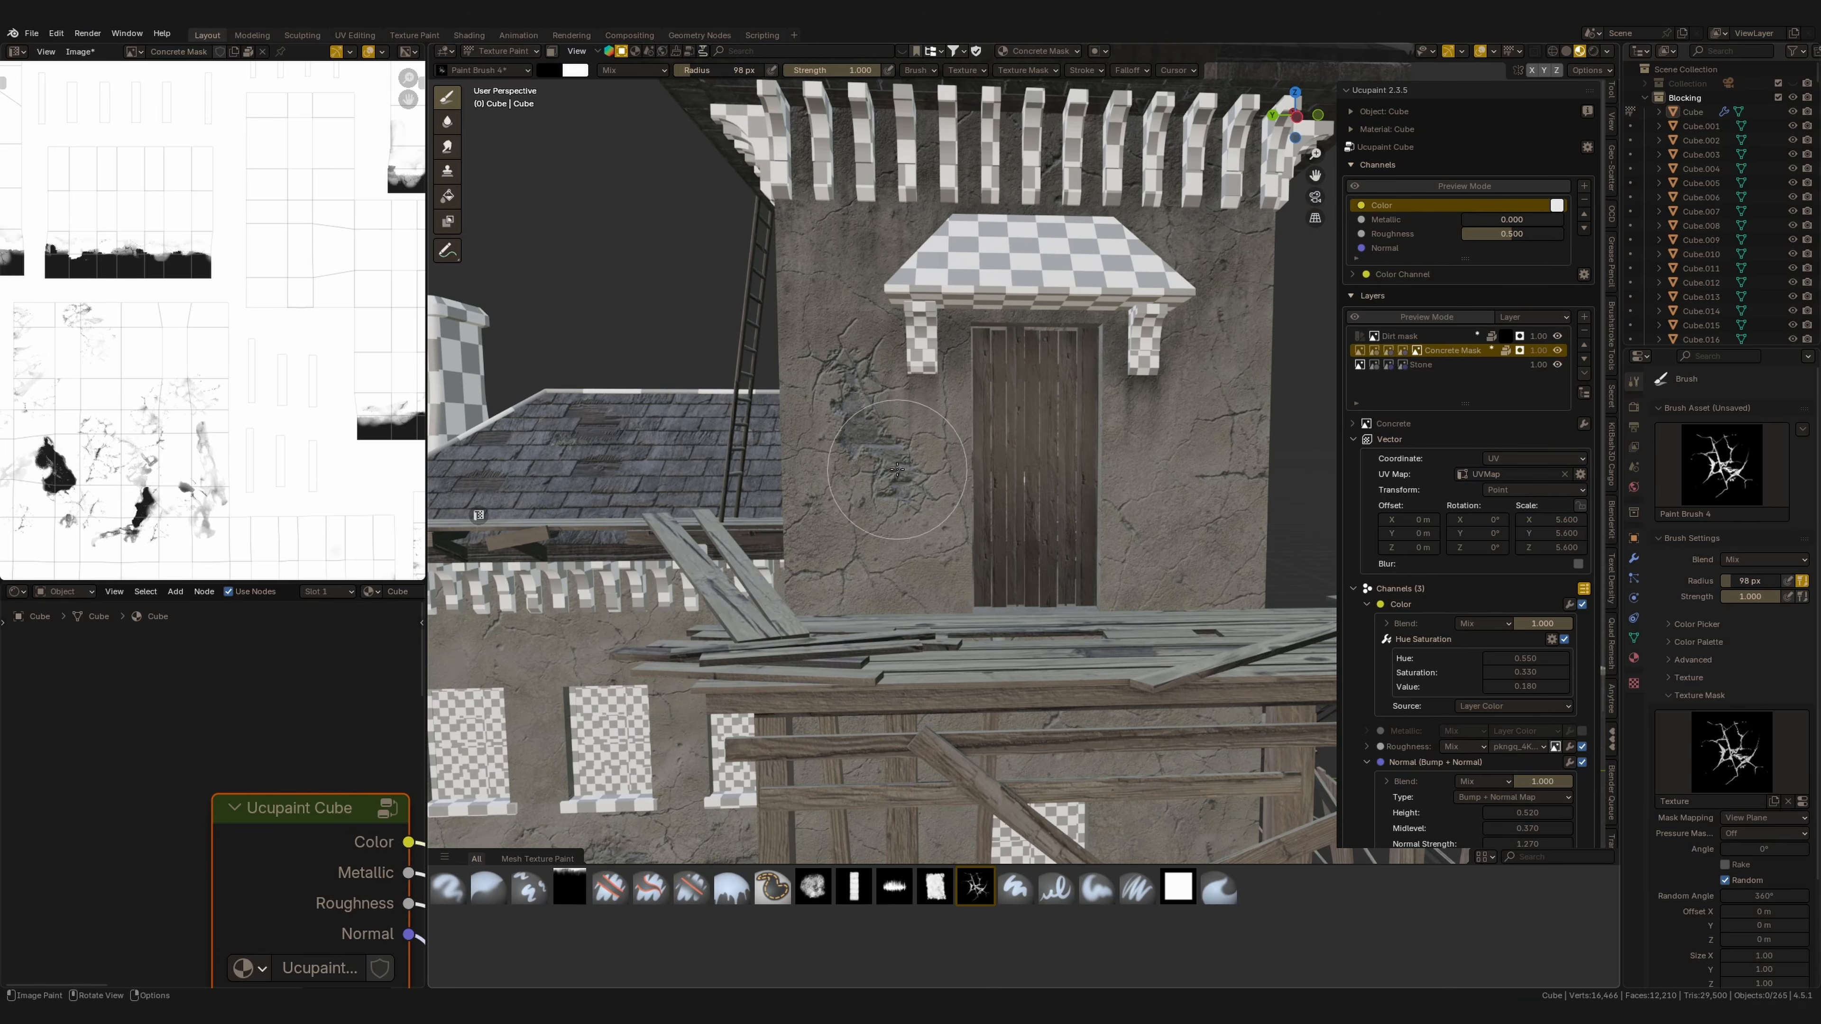
pyautogui.keyDown('shift'); pyautogui.moveTo(903, 466); pyautogui.dragTo(904, 524, button='middle'); pyautogui.keyUp('shift')
pyautogui.click(1026, 70)
# Set the crack brush radius to 79 px and paint another crack stroke on the wall beside the door.
pyautogui.press('f')
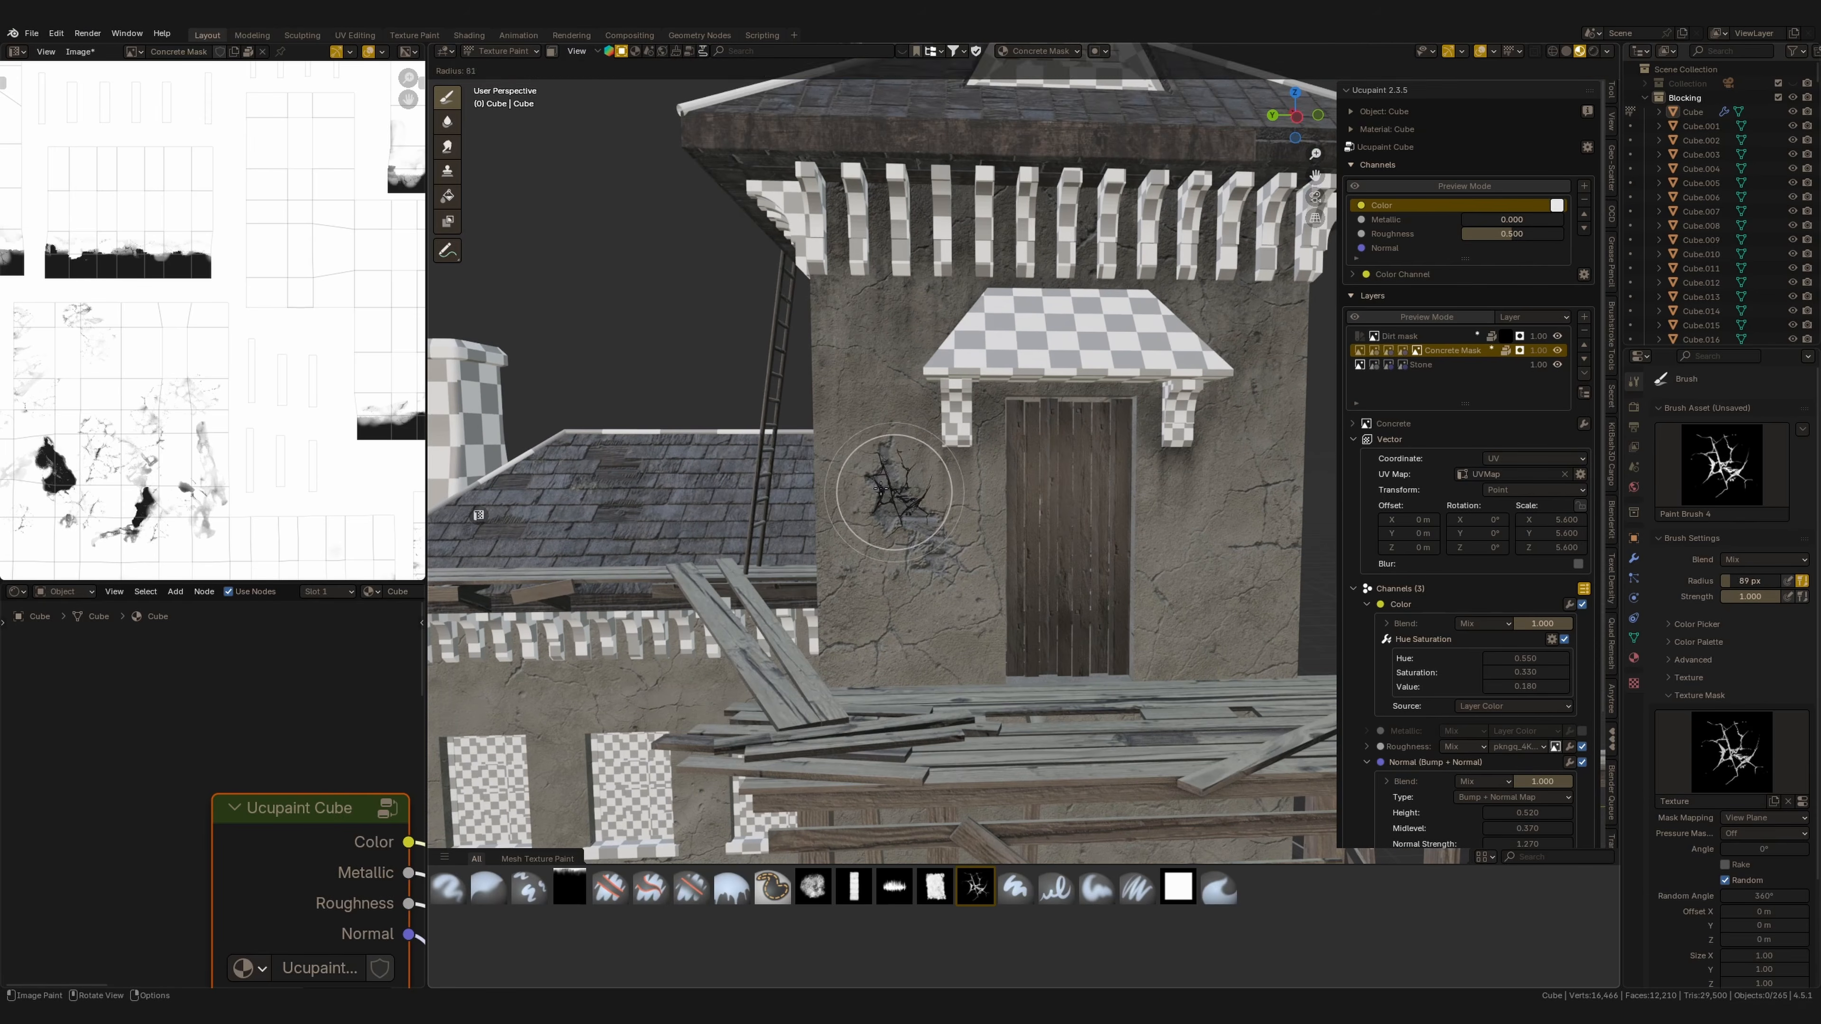
pyautogui.click(921, 476)
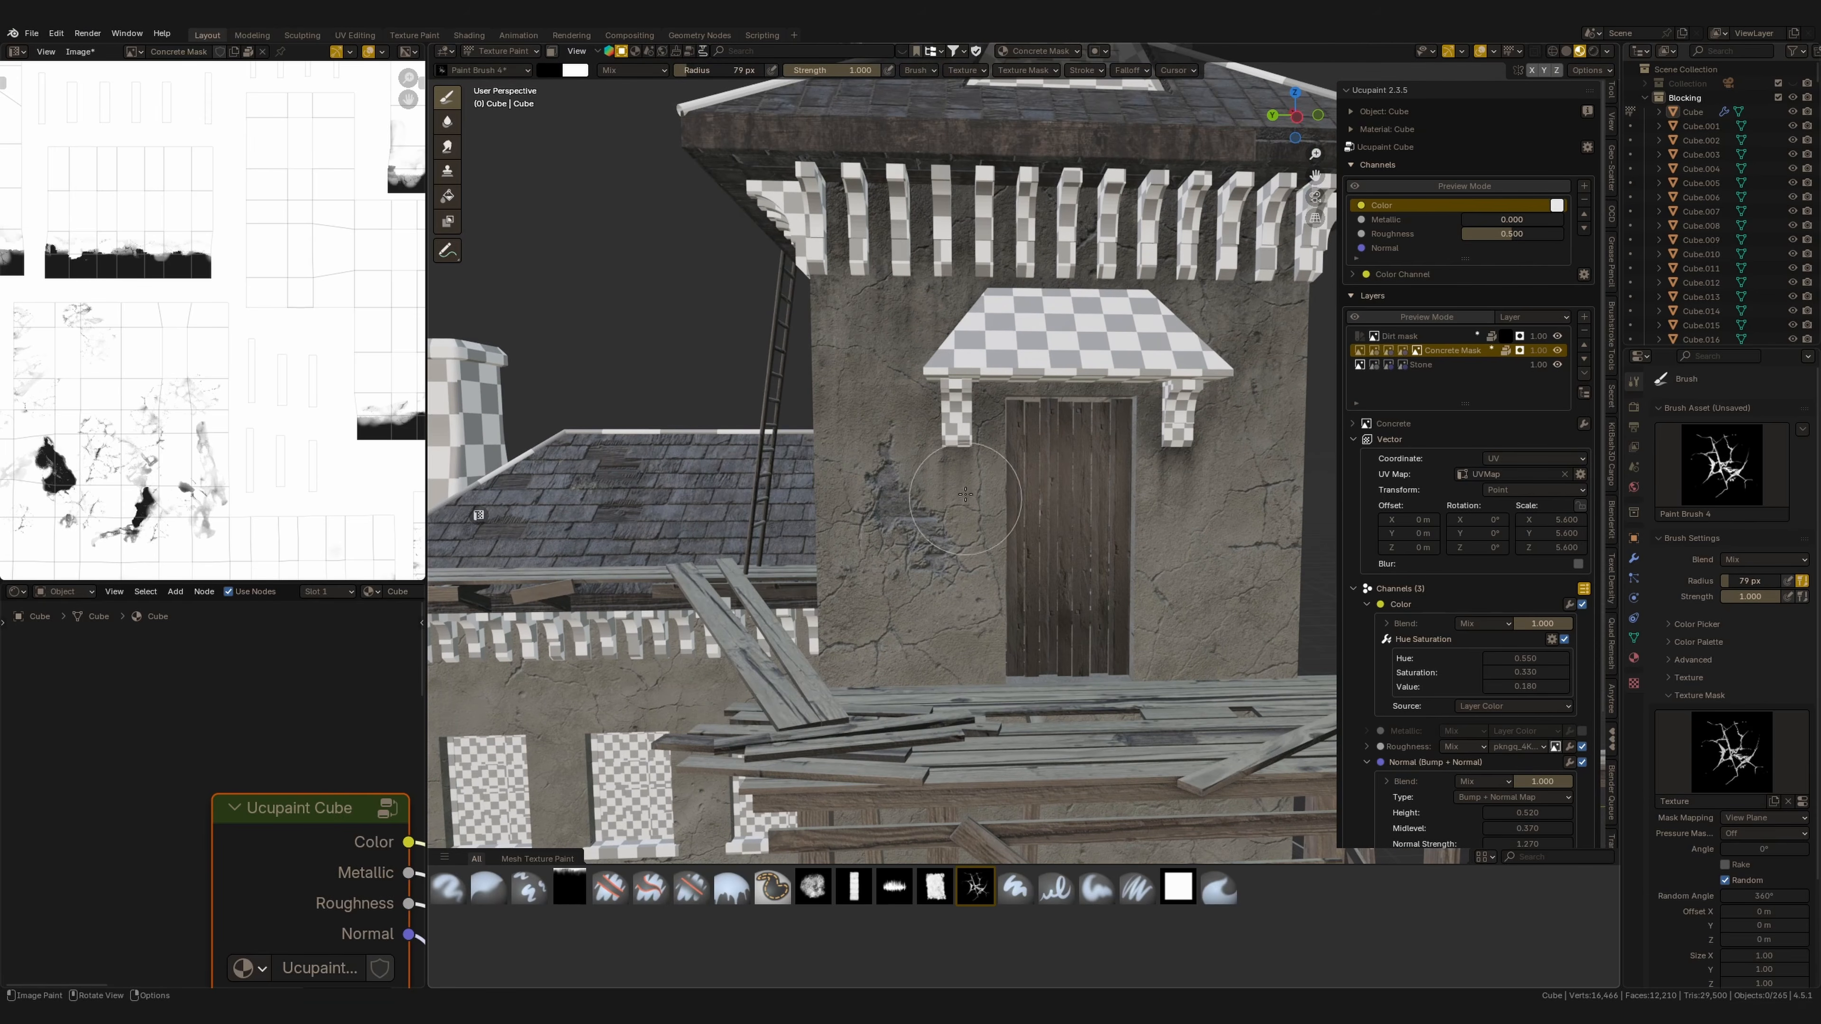
pyautogui.moveTo(954, 553); pyautogui.dragTo(975, 578, button='middle')
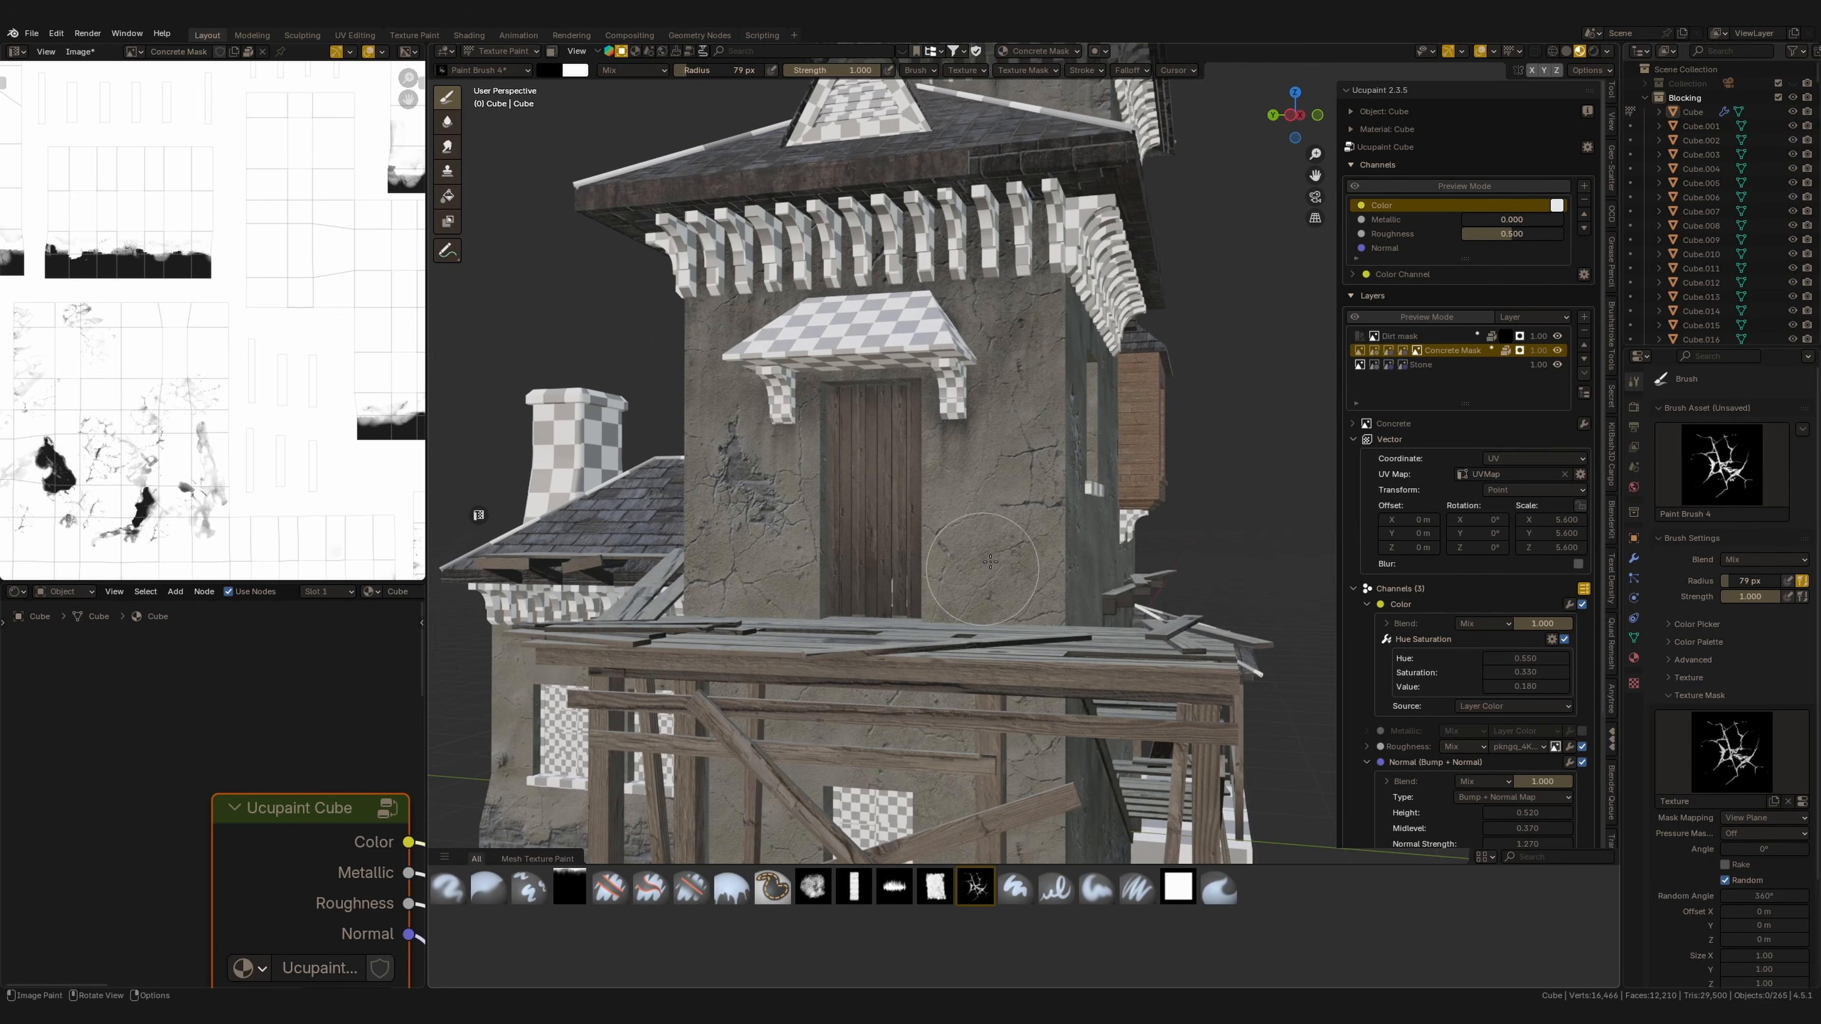
# Switch back to Paint Brush 3 and set the brush colour to white.
pyautogui.click(936, 887)
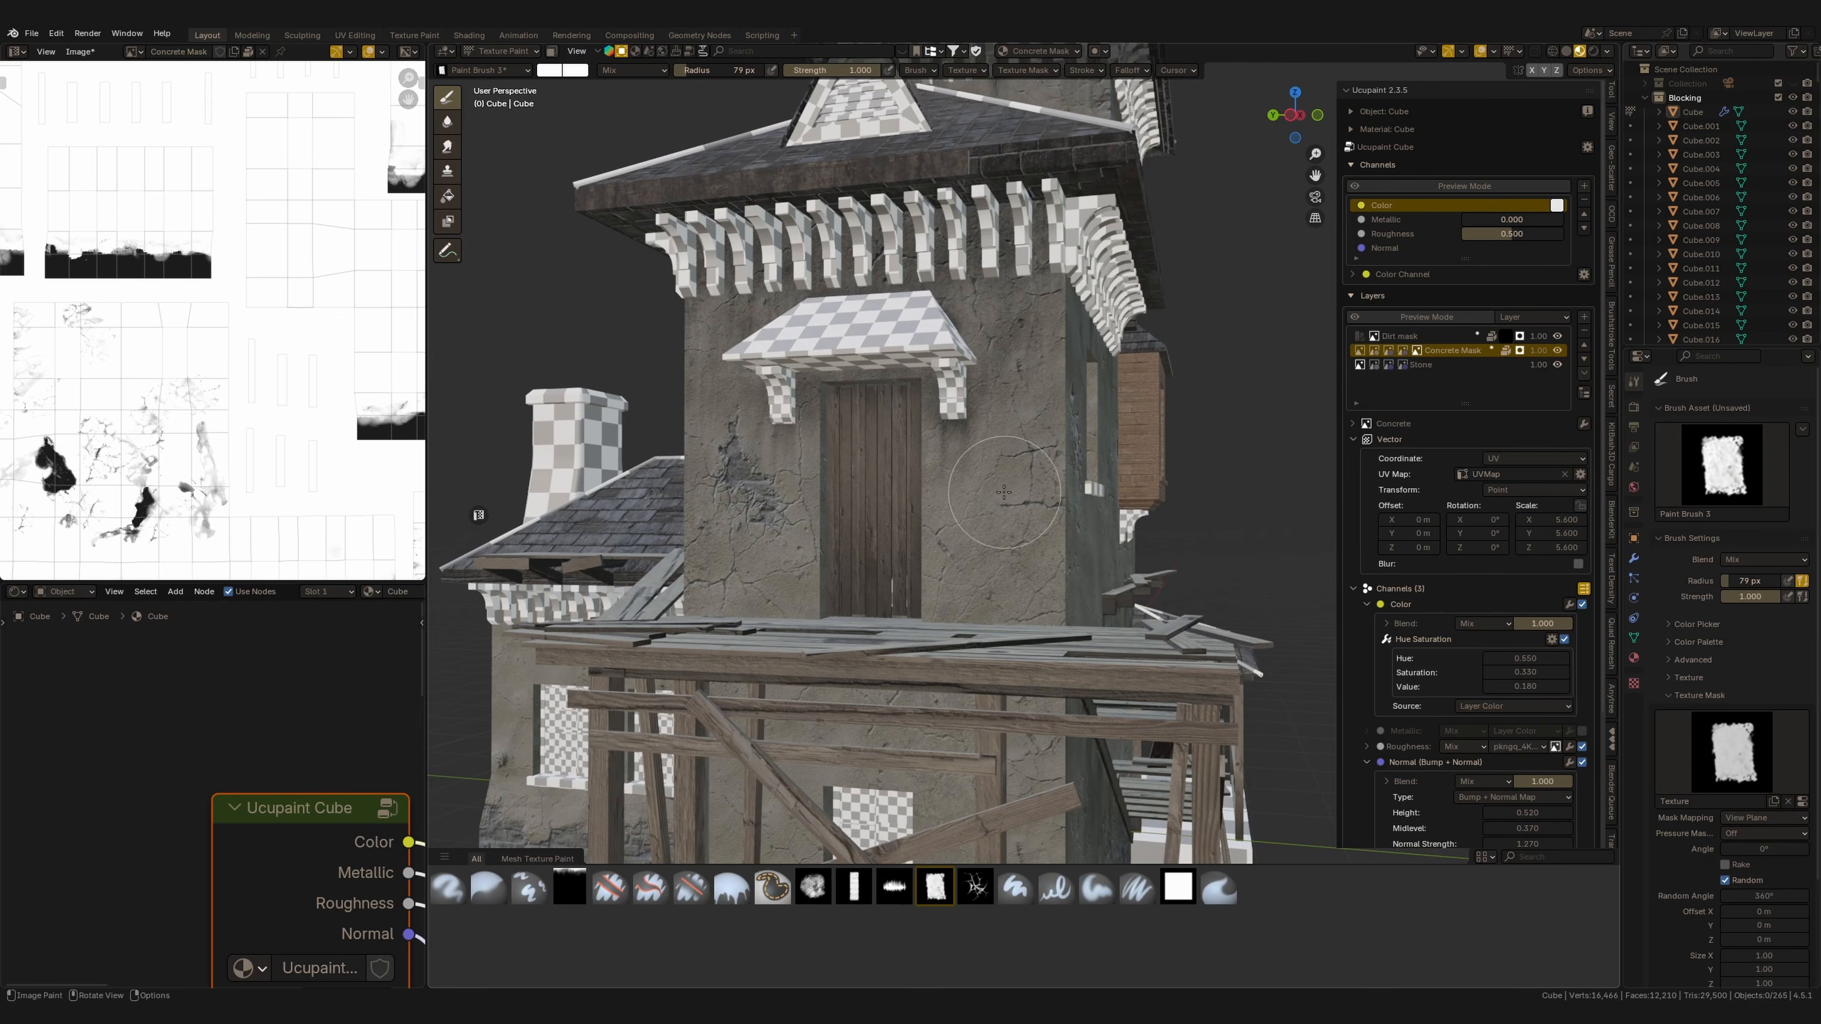
pyautogui.scroll(2, 977, 449)
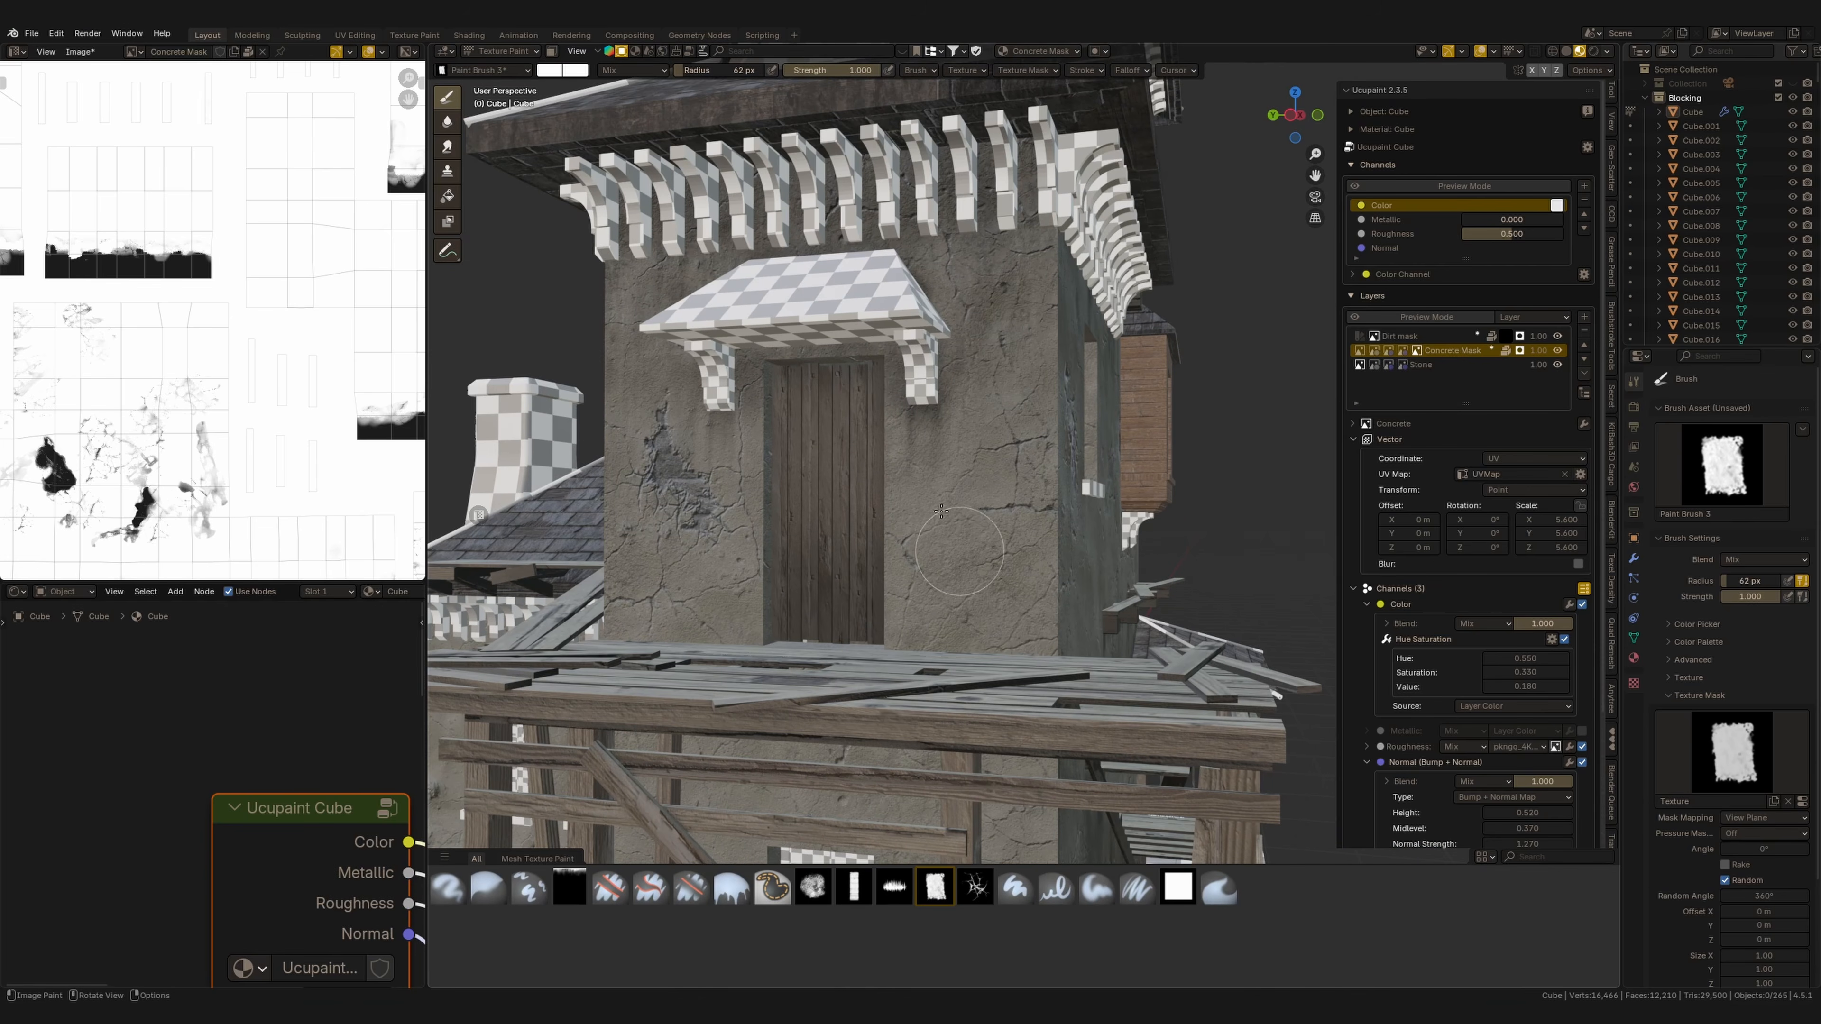
pyautogui.click(551, 69)
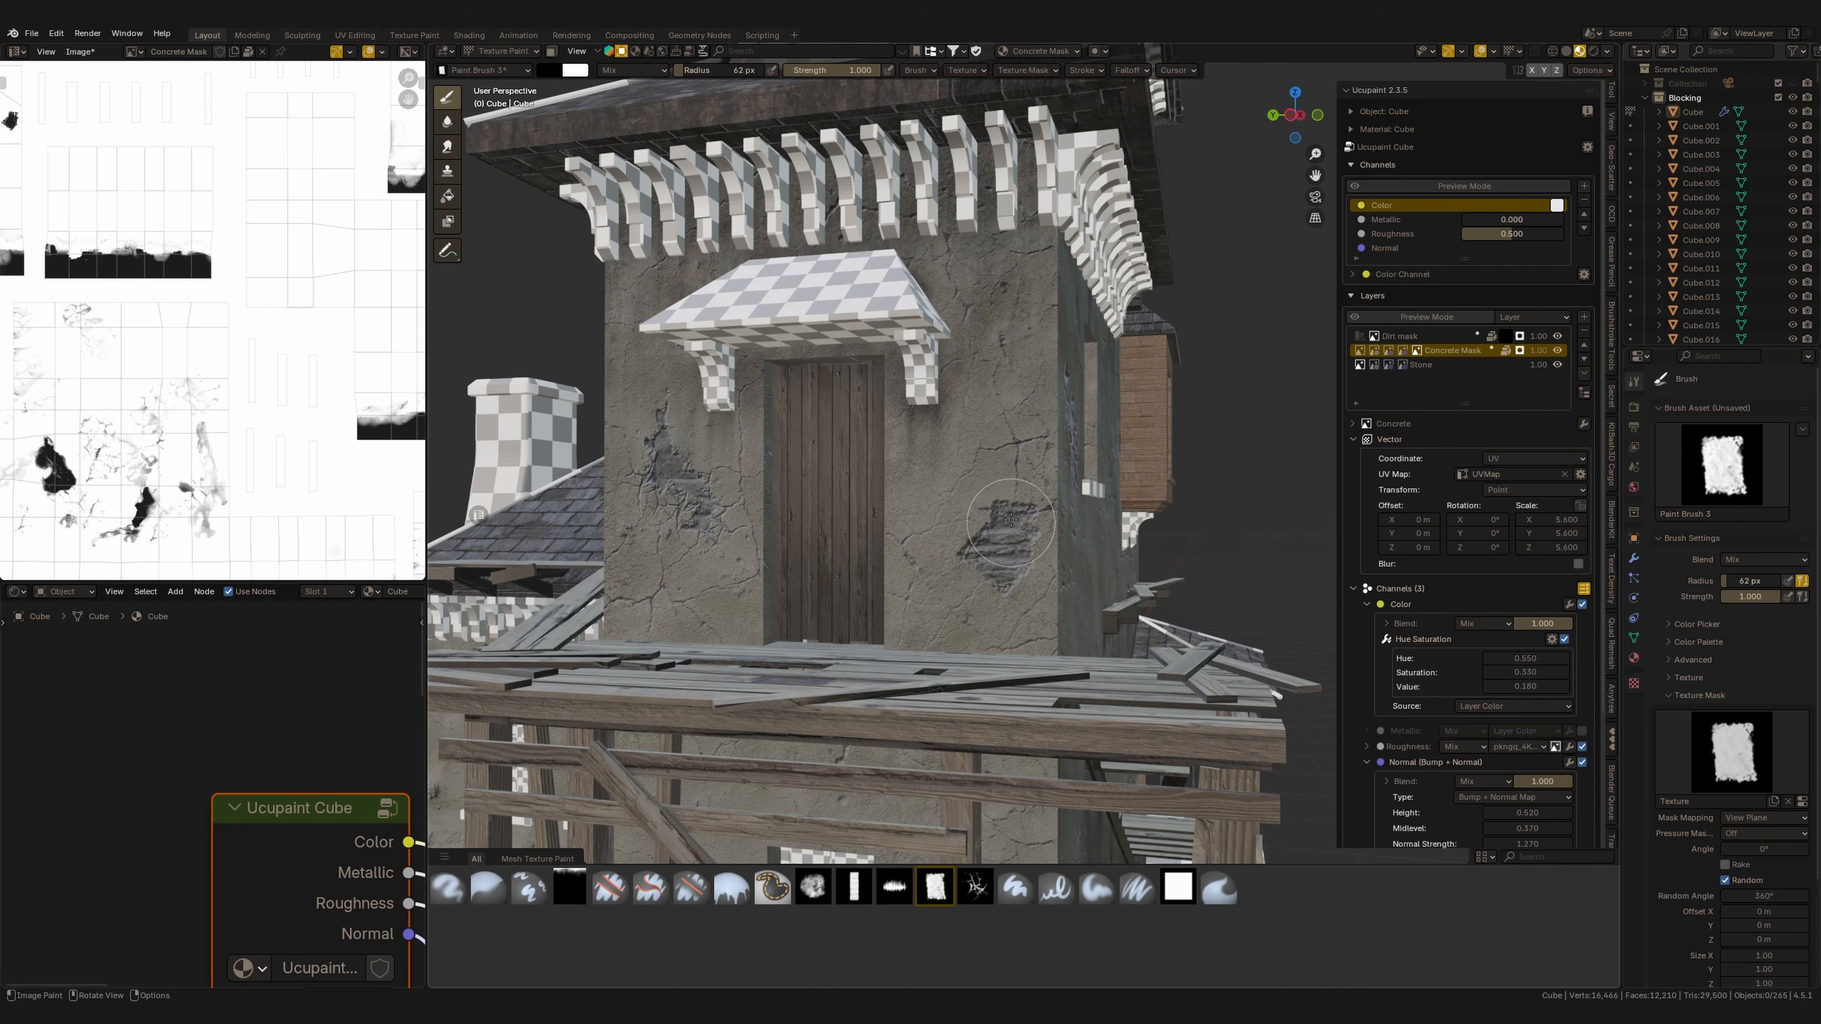
pyautogui.click(550, 70)
pyautogui.moveTo(671, 193); pyautogui.dragTo(671, 85)
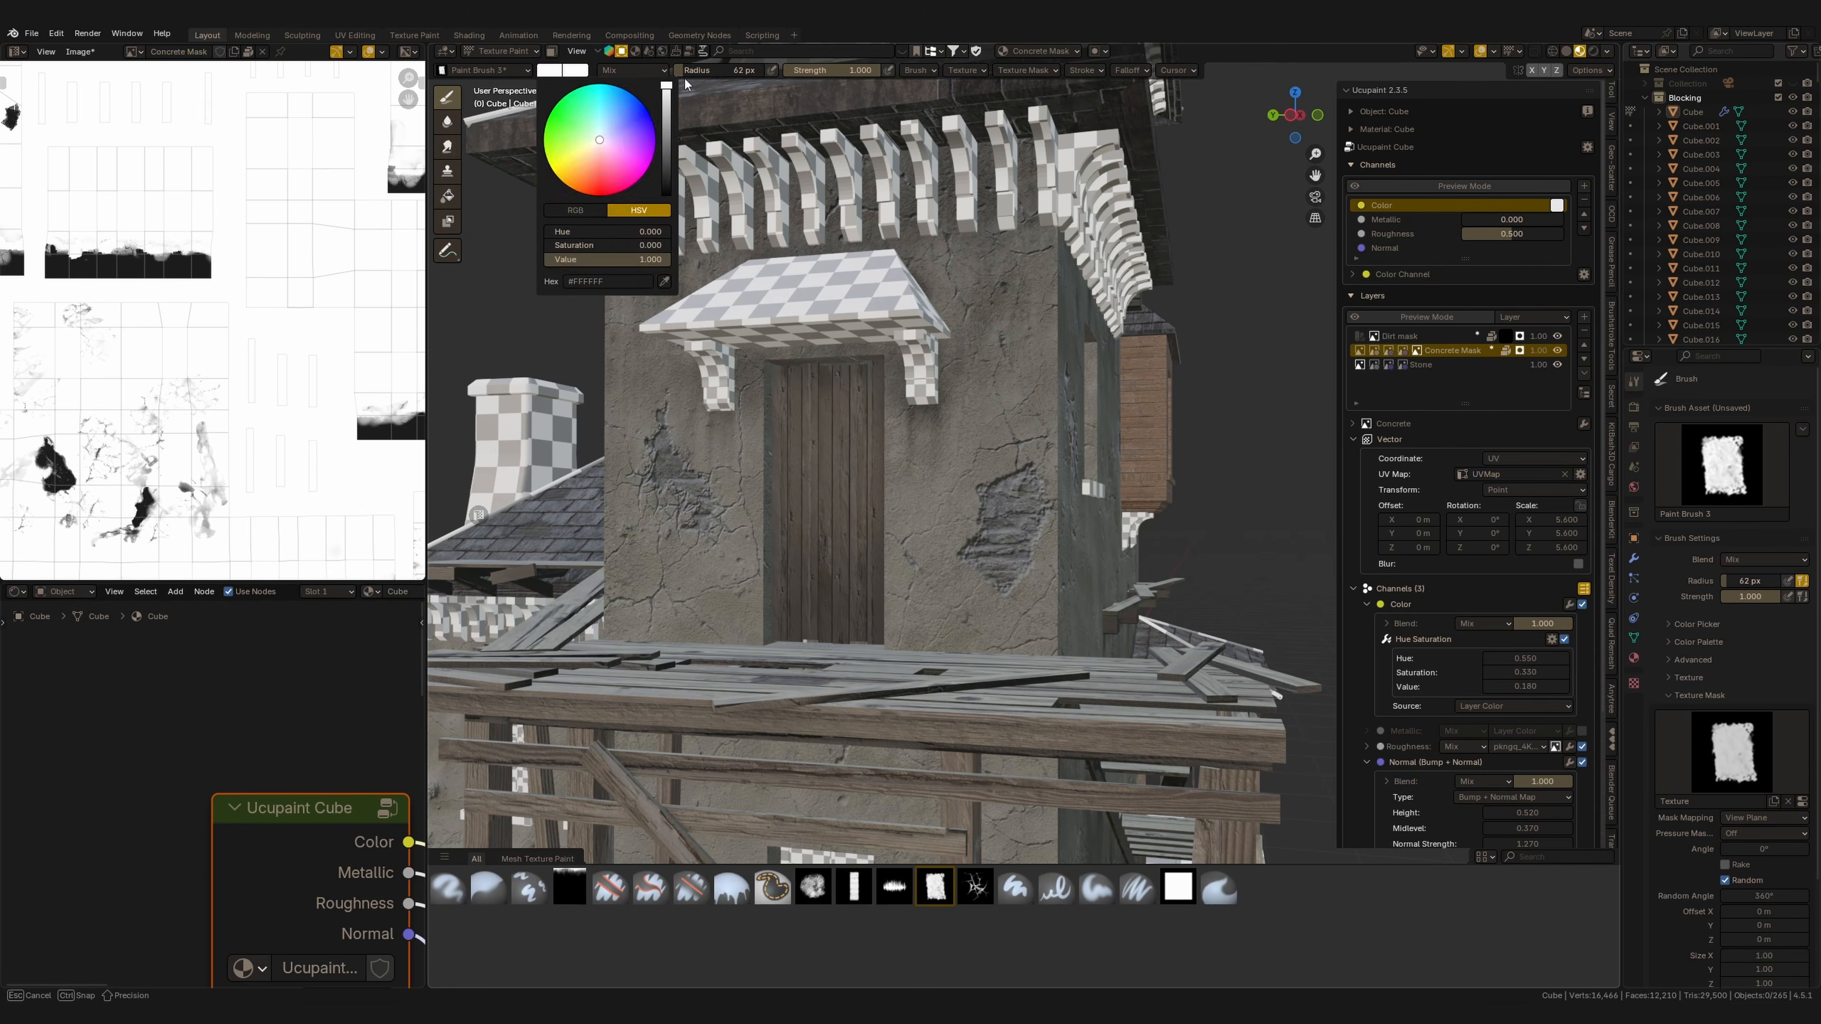
# Set the brush radius to 39 px and switch to the crack brush again.
pyautogui.press('f')
pyautogui.click(1037, 538)
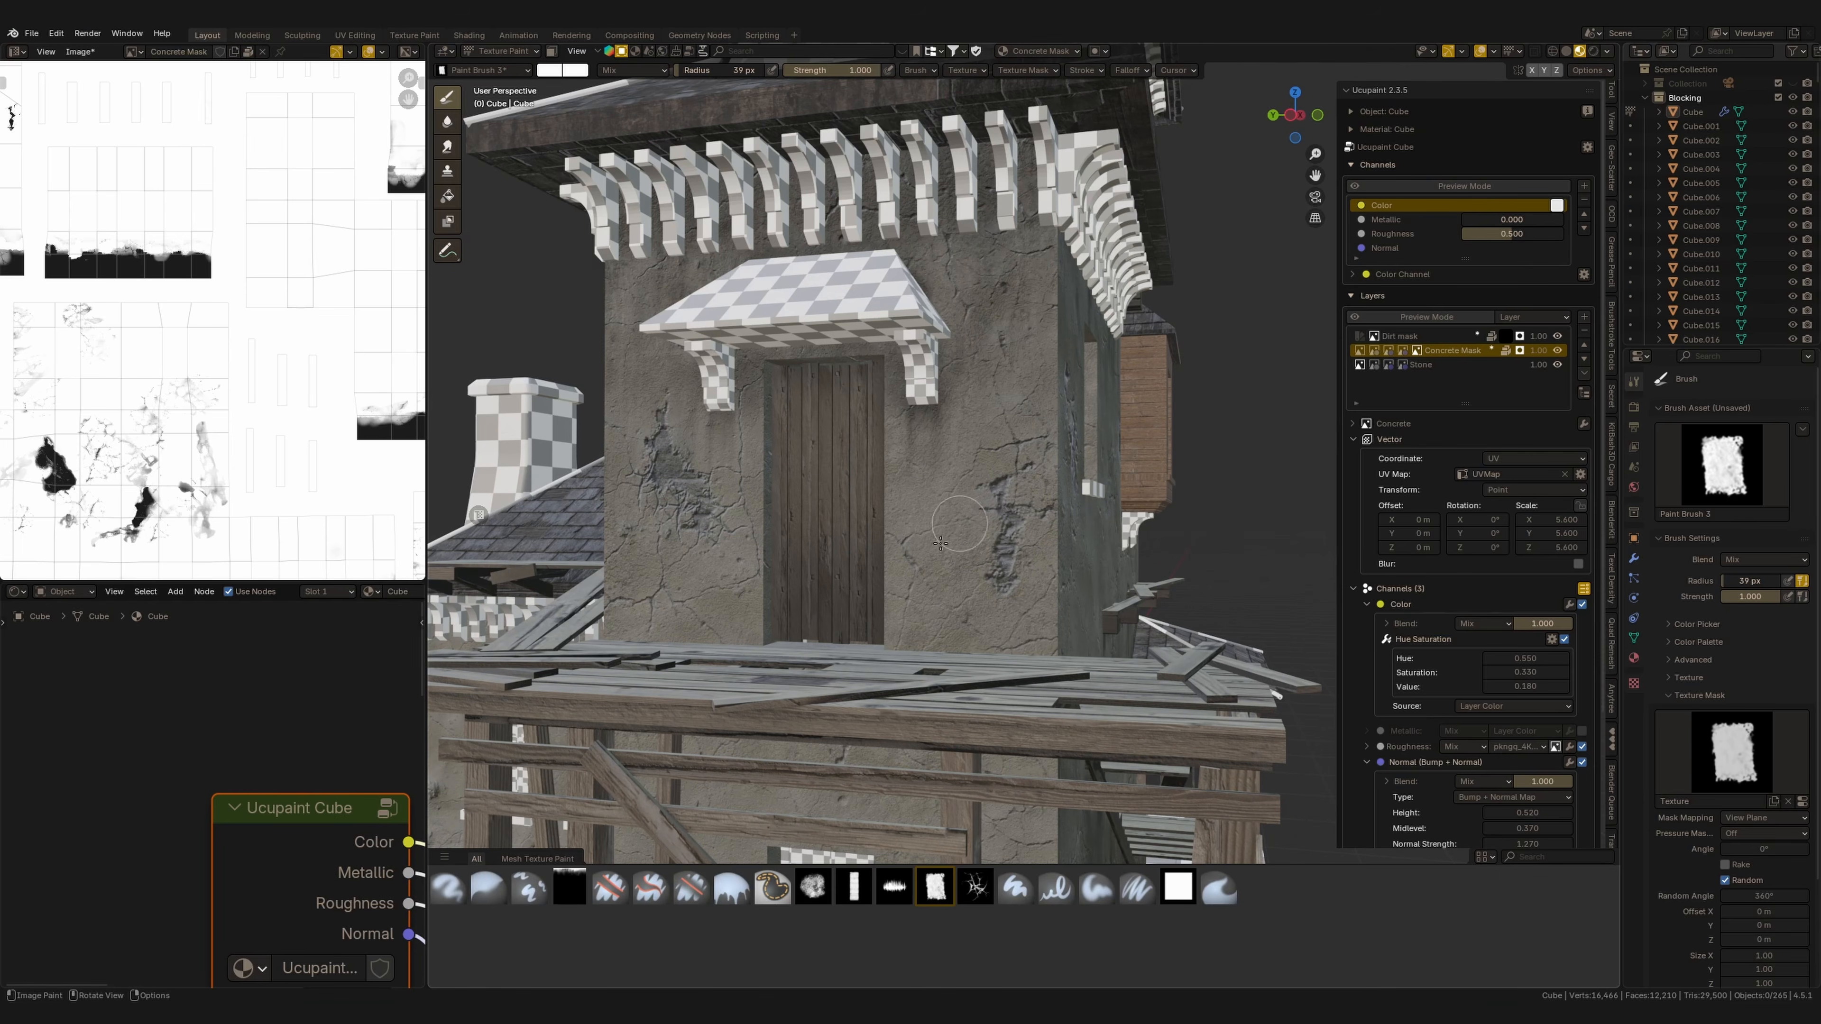
pyautogui.click(976, 889)
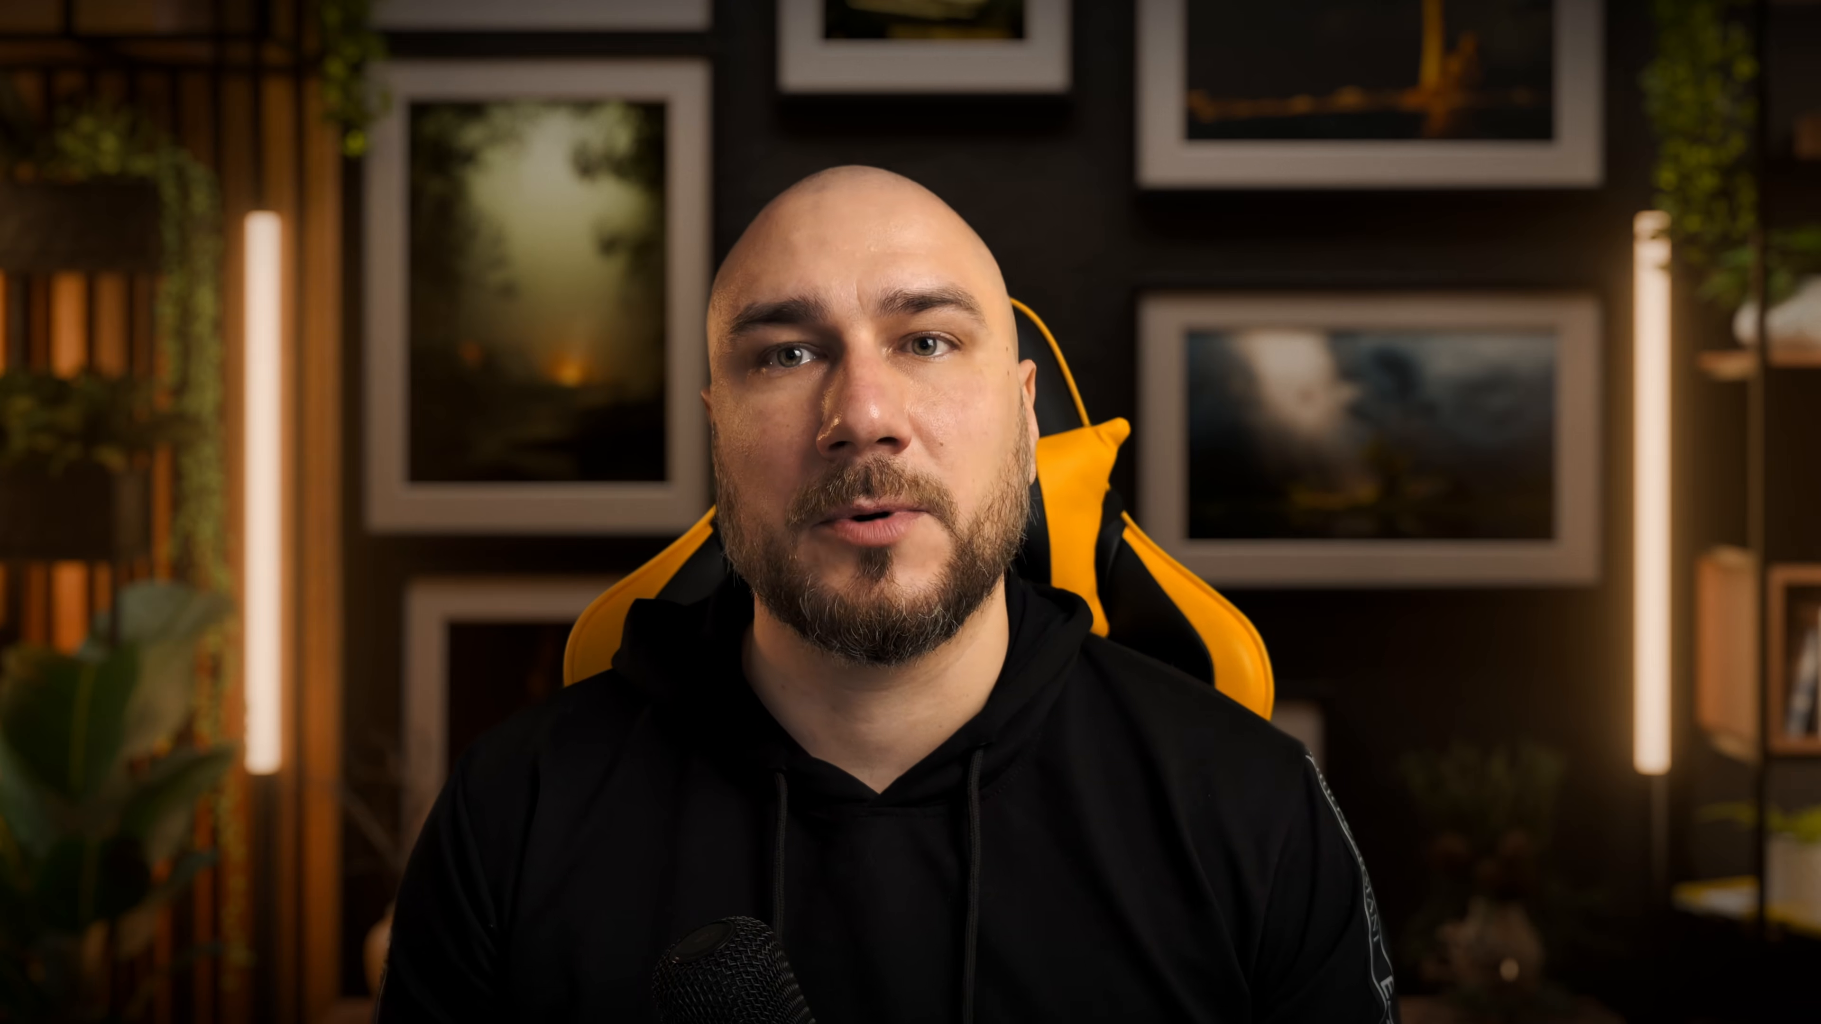
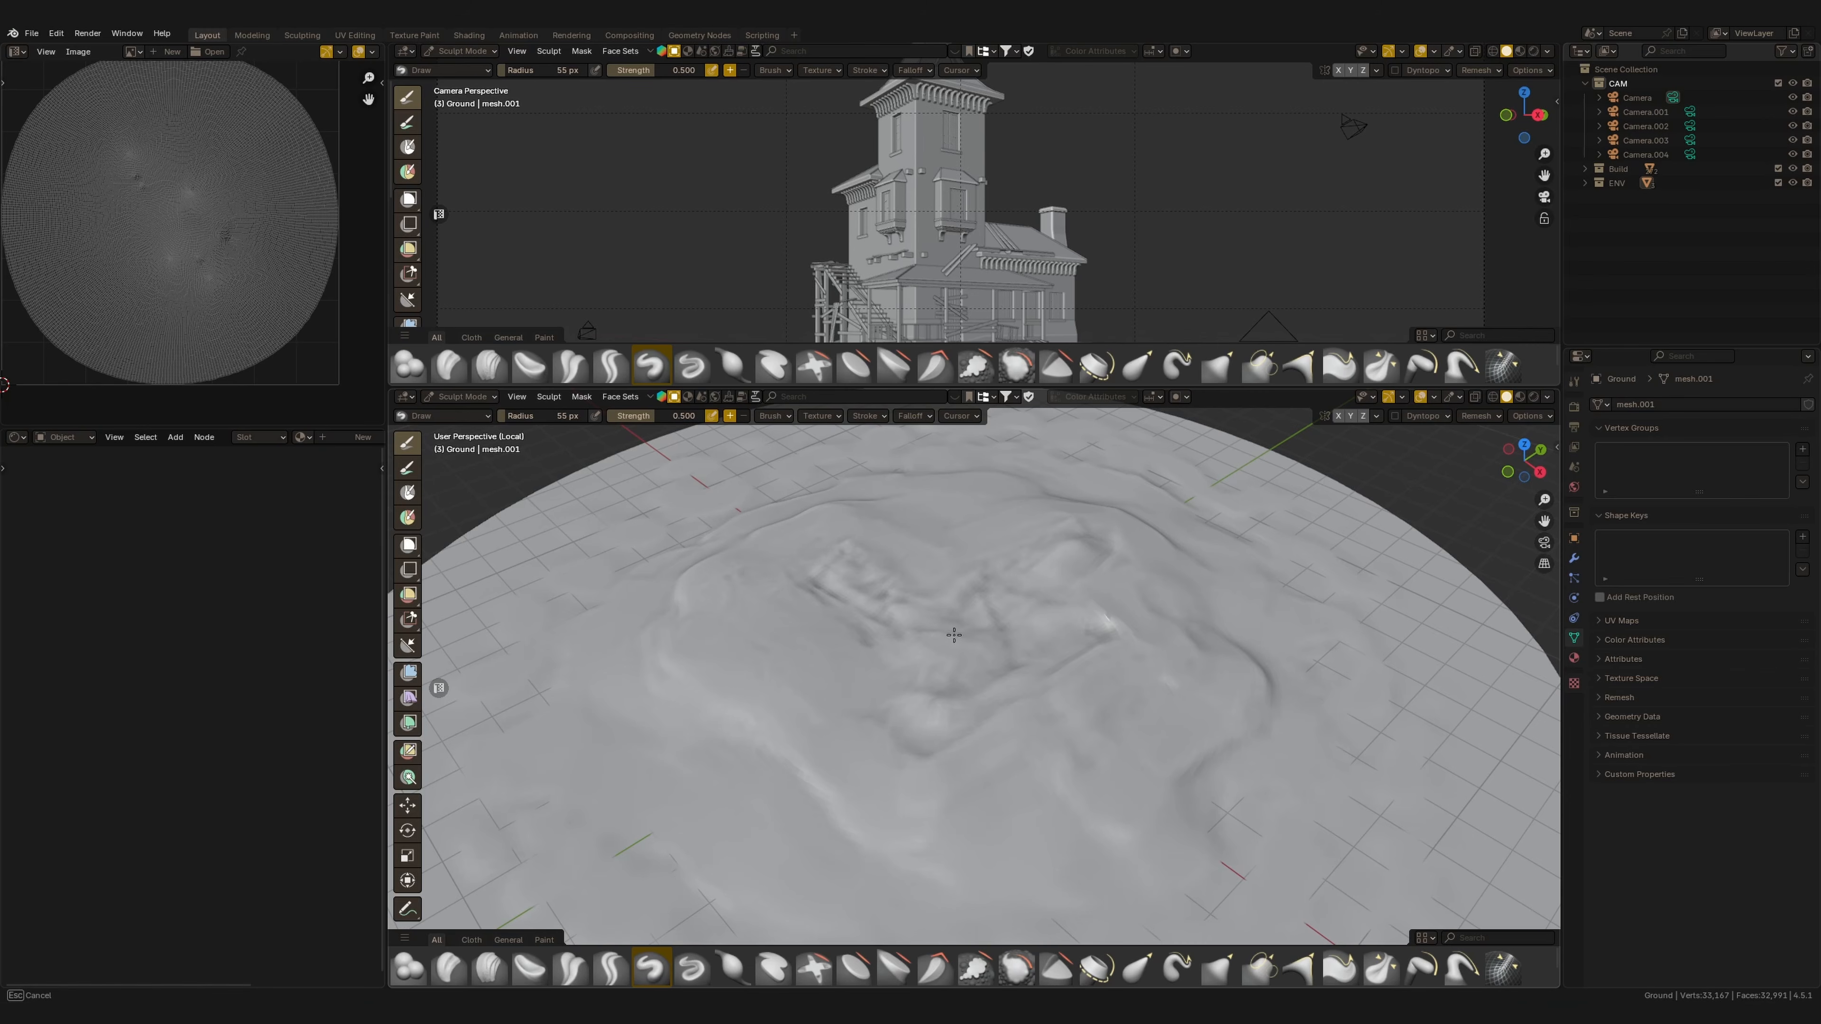
# Sculpt bumps and dents into the terrain mesh around the house with the current brush.
pyautogui.keyDown('shift'); pyautogui.moveTo(1072, 561); pyautogui.dragTo(1080, 551); pyautogui.keyUp('shift')
pyautogui.keyDown('shift'); pyautogui.moveTo(1091, 538); pyautogui.dragTo(1106, 550); pyautogui.keyUp('shift')
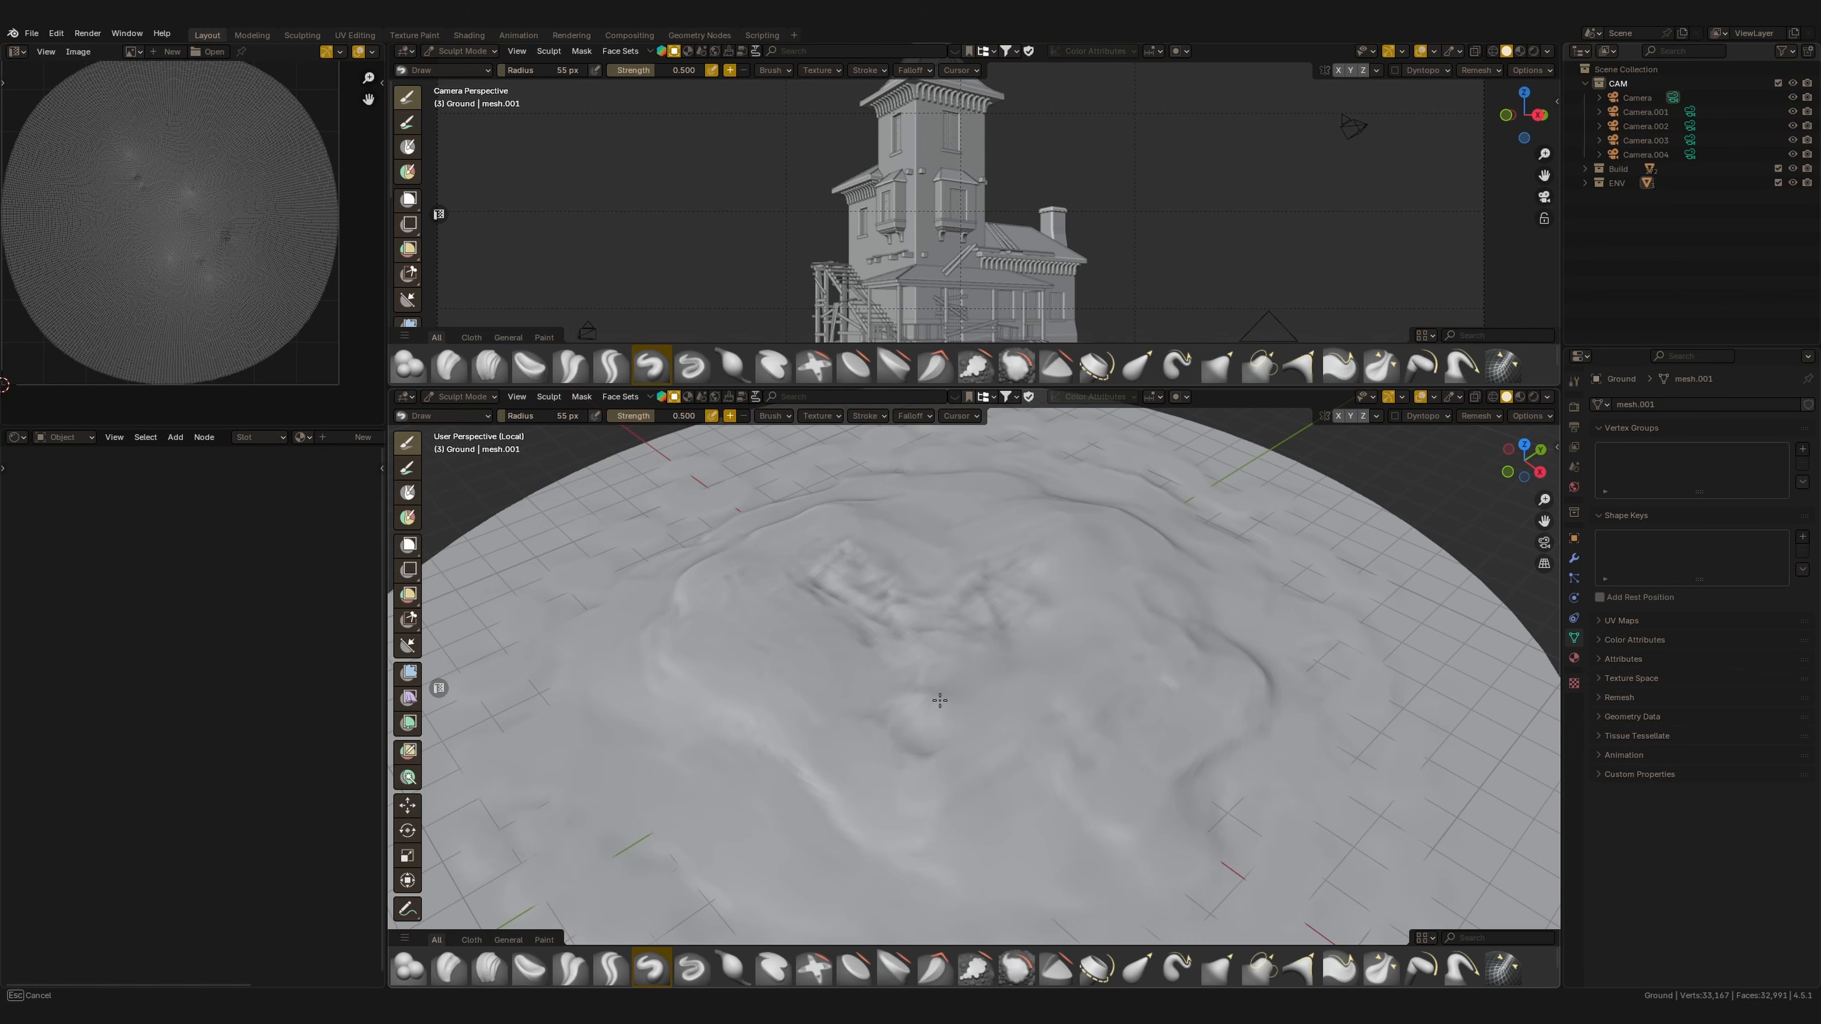
pyautogui.keyDown('shift'); pyautogui.moveTo(976, 627); pyautogui.dragTo(983, 636); pyautogui.keyUp('shift')
# Switch to the Fill/Deepen brush and sculpt over the terrain surface.
pyautogui.click(813, 968)
pyautogui.moveTo(1036, 576); pyautogui.dragTo(1042, 558)
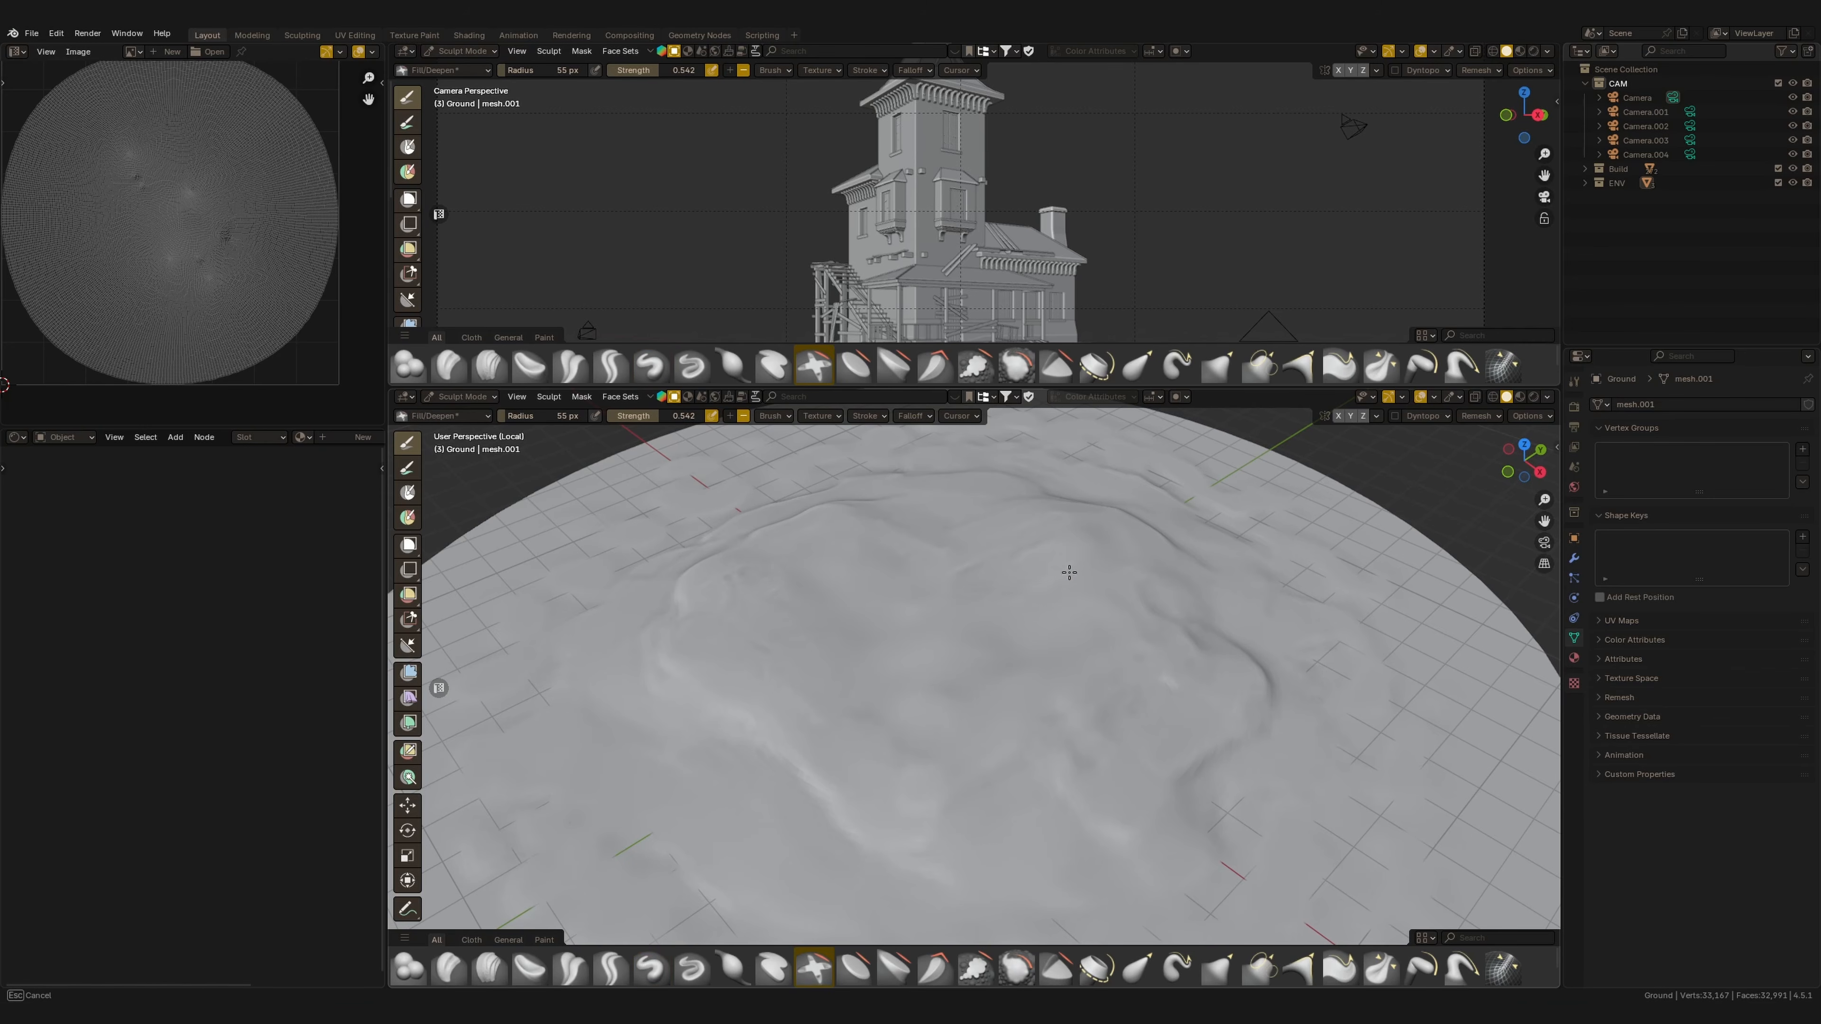
pyautogui.moveTo(978, 712)
pyautogui.keyDown('shift'); pyautogui.mouseDown()
pyautogui.moveTo(1042, 577)
pyautogui.moveTo(919, 716)
pyautogui.mouseUp(); pyautogui.keyUp('shift')
# Leave Sculpt Mode and exit local view to return to the whole scene.
pyautogui.hotkey('ctrl', 'Tab')
pyautogui.press('/')
pyautogui.moveTo(1098, 582)
pyautogui.mouseDown(button='middle')
pyautogui.moveTo(995, 609)
pyautogui.moveTo(968, 590)
pyautogui.moveTo(1051, 638)
pyautogui.moveTo(1156, 630)
pyautogui.mouseUp(button='middle')
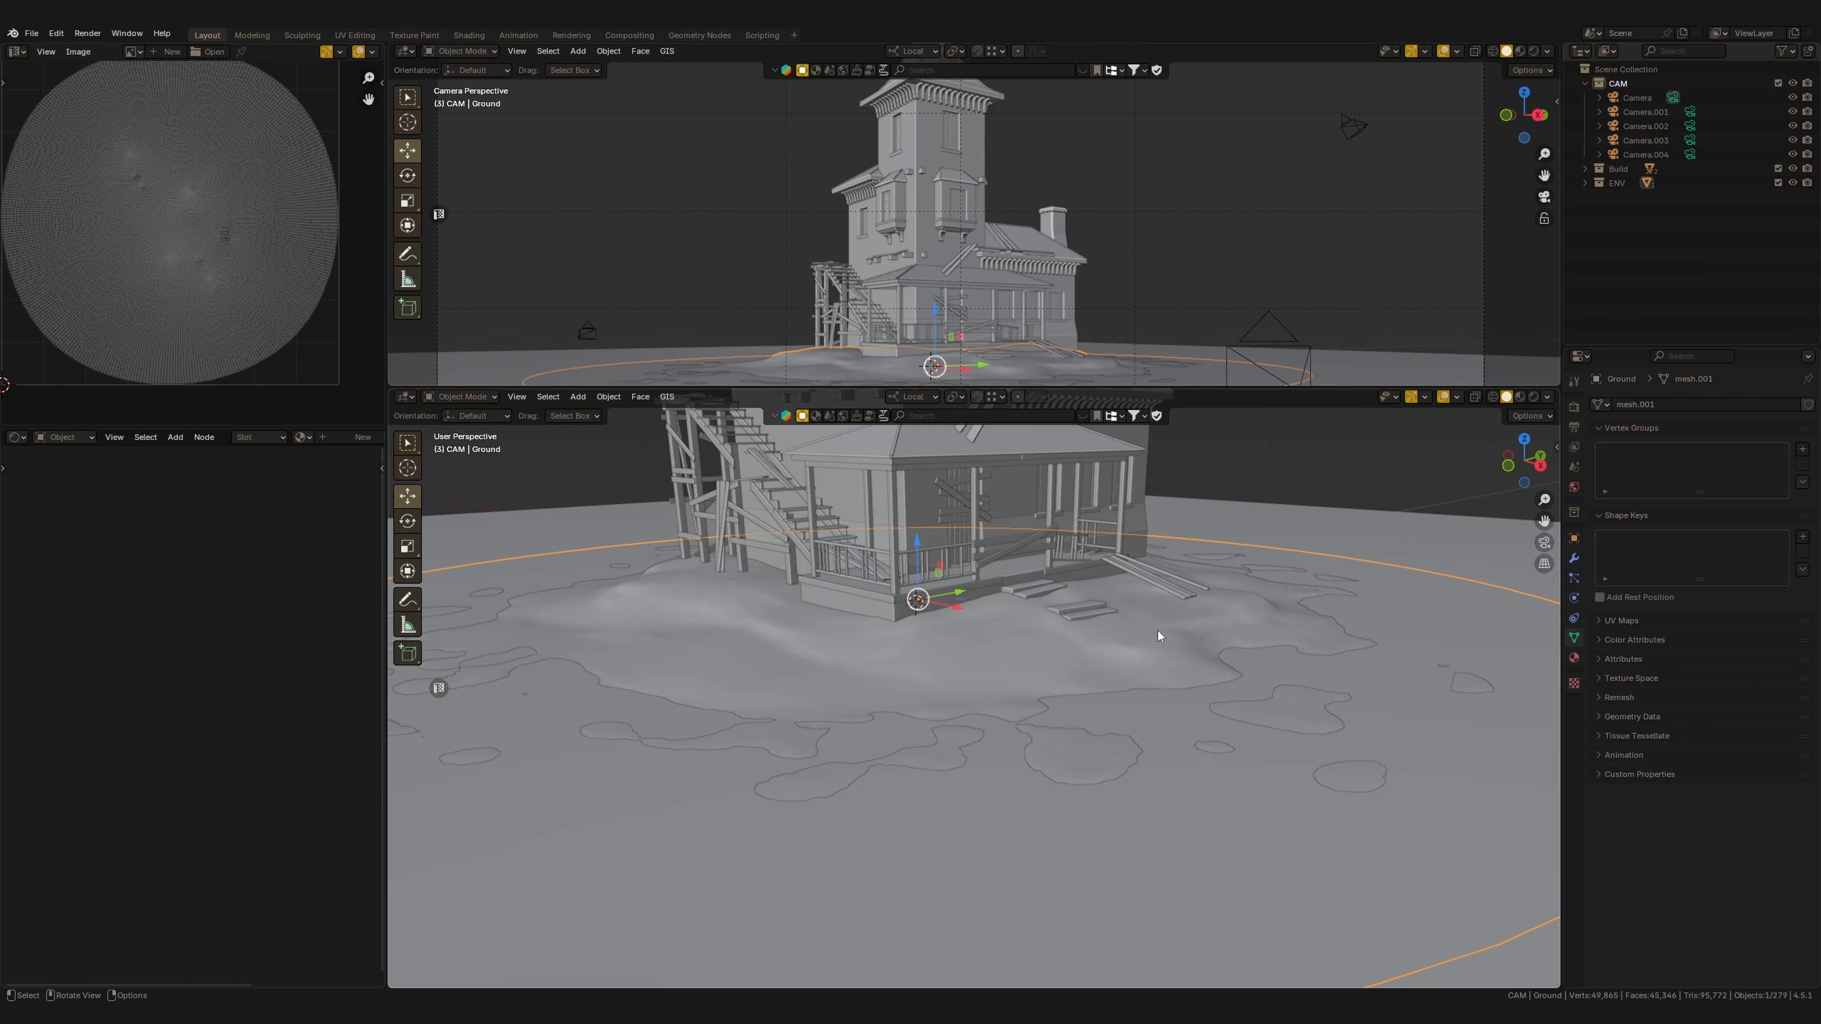
# Select a loose plank beside the porch steps and rotate it about its X axis.
pyautogui.scroll(8, 1157, 631)
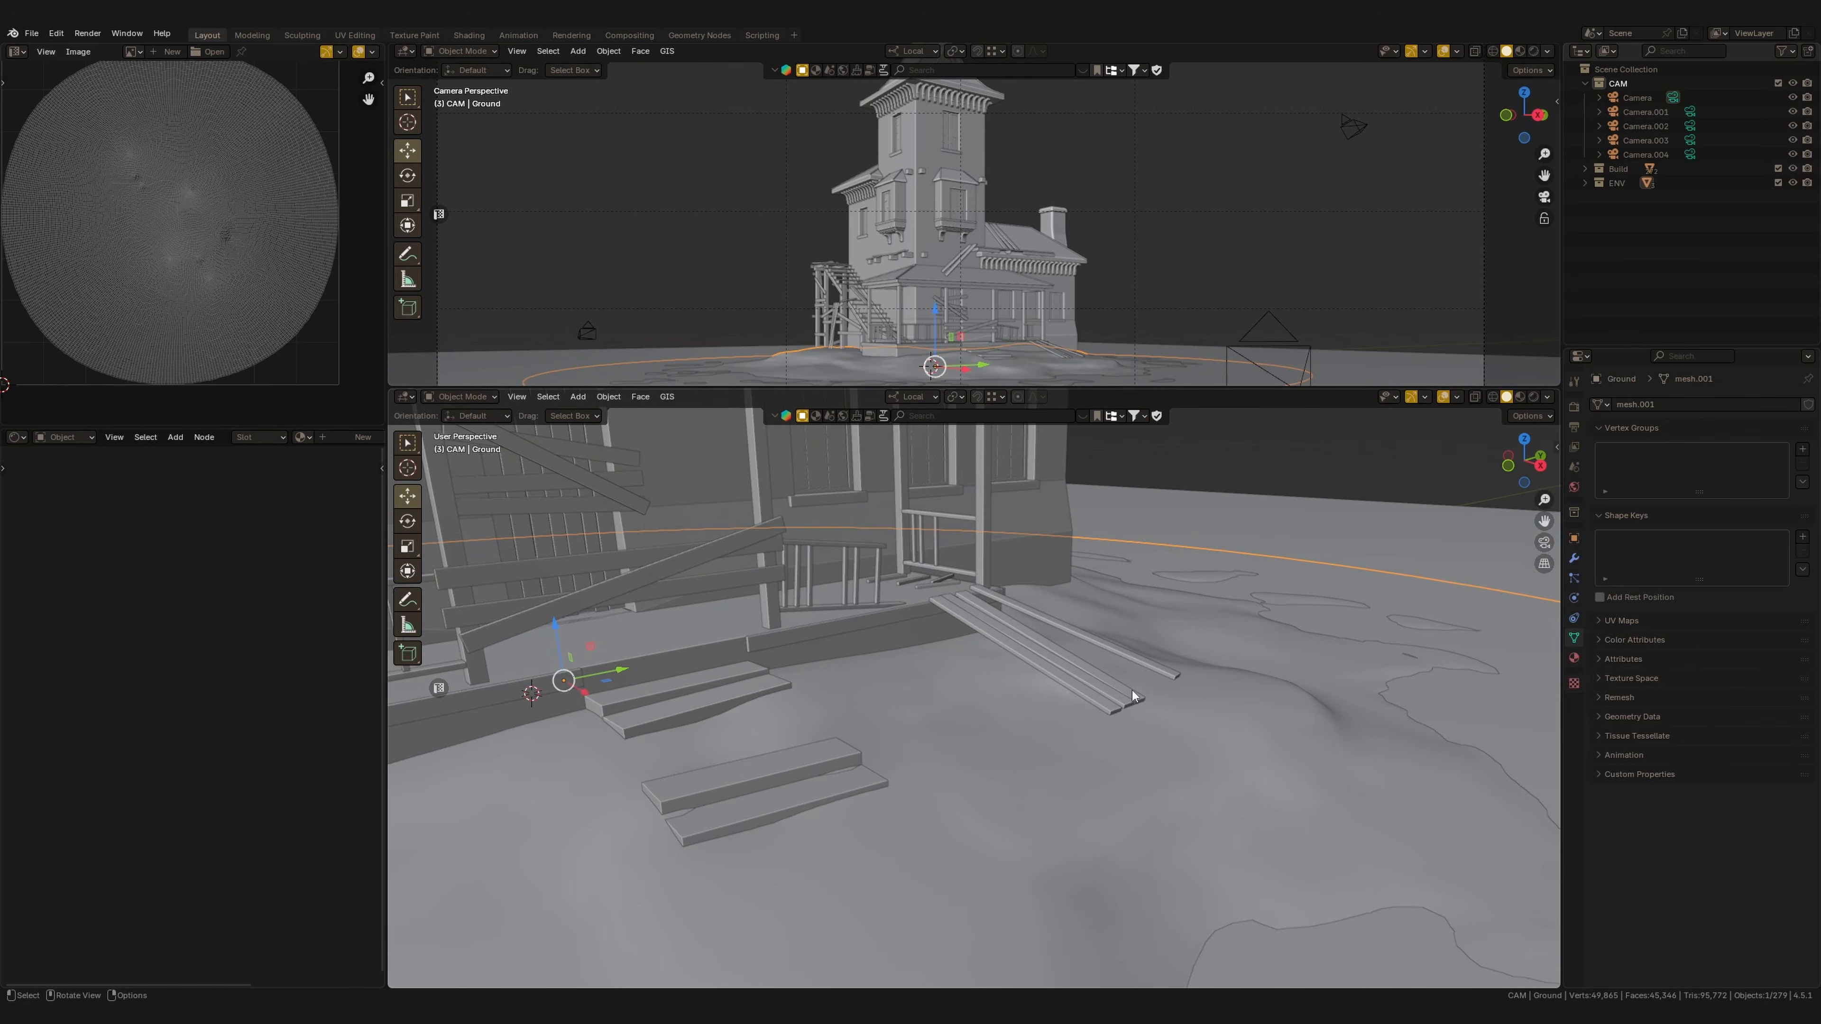
pyautogui.click(1047, 706)
pyautogui.moveTo(1047, 706); pyautogui.dragTo(1020, 656, button='middle')
pyautogui.press('r')
pyautogui.press('x')
pyautogui.press('x')
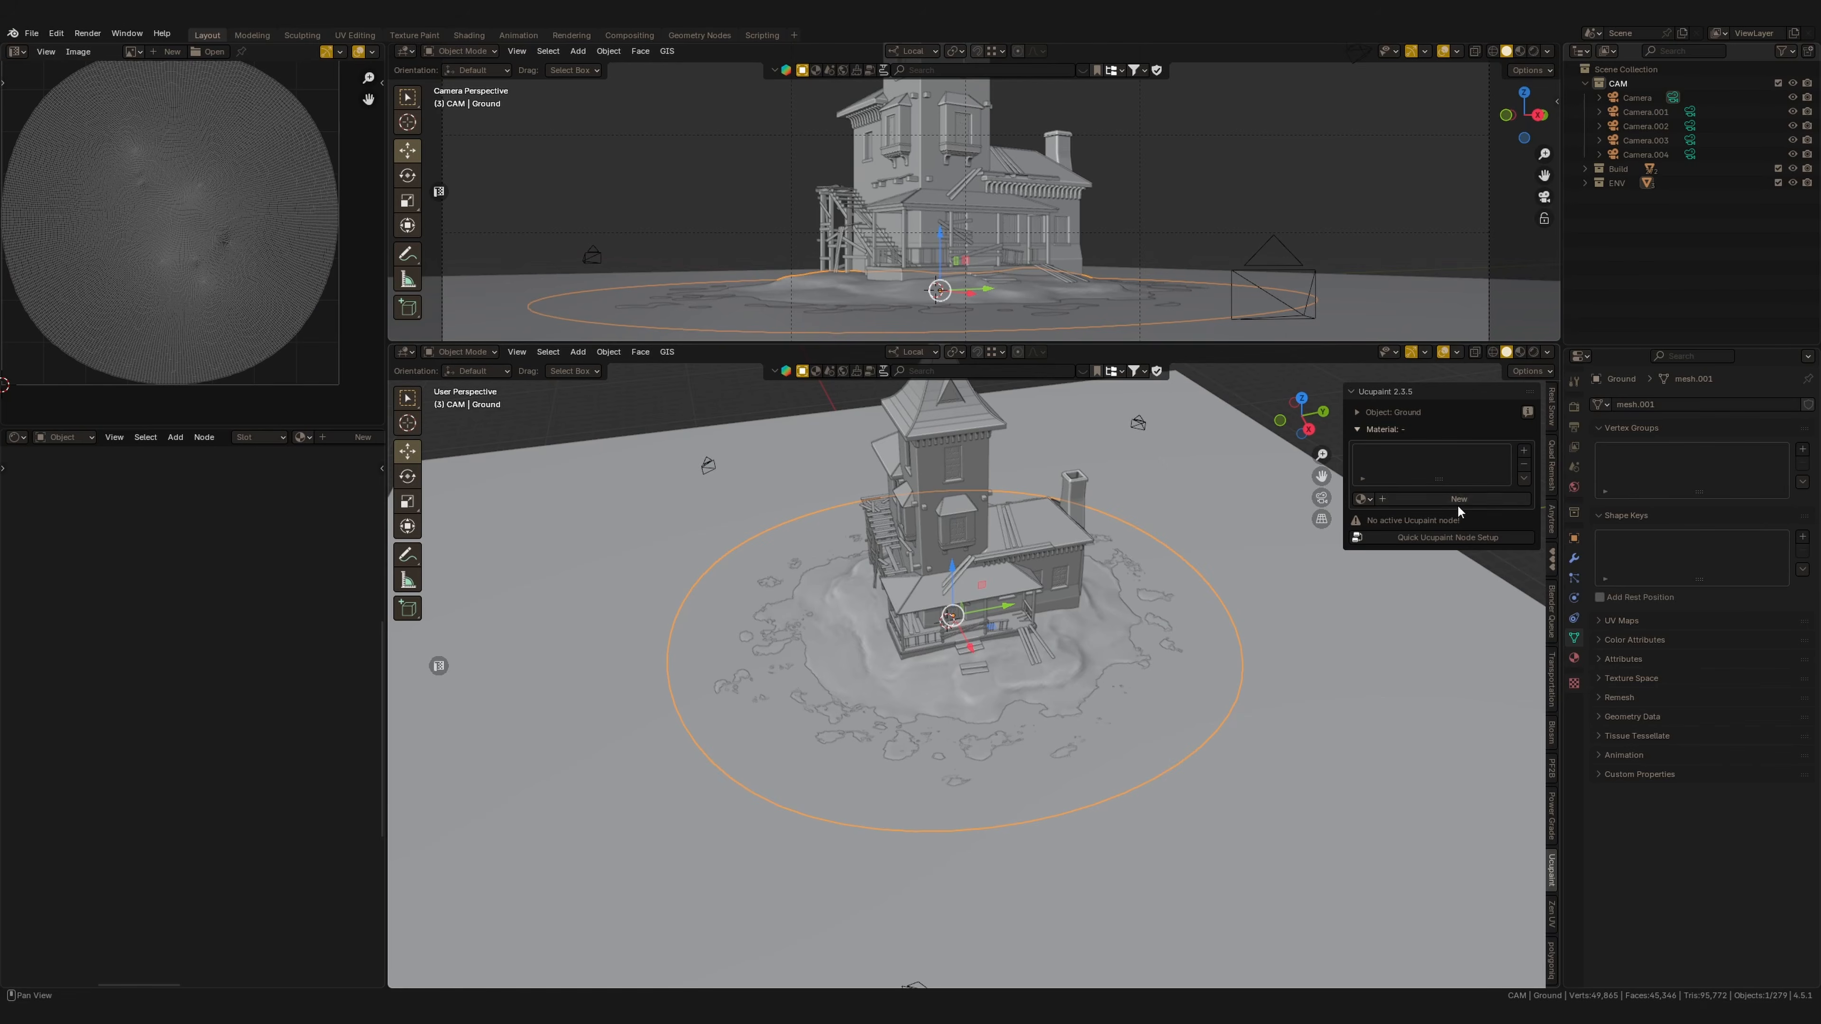
# Run Quick Ucupaint Node Setup on the ground object with the tree name Ground.
pyautogui.click(1459, 498)
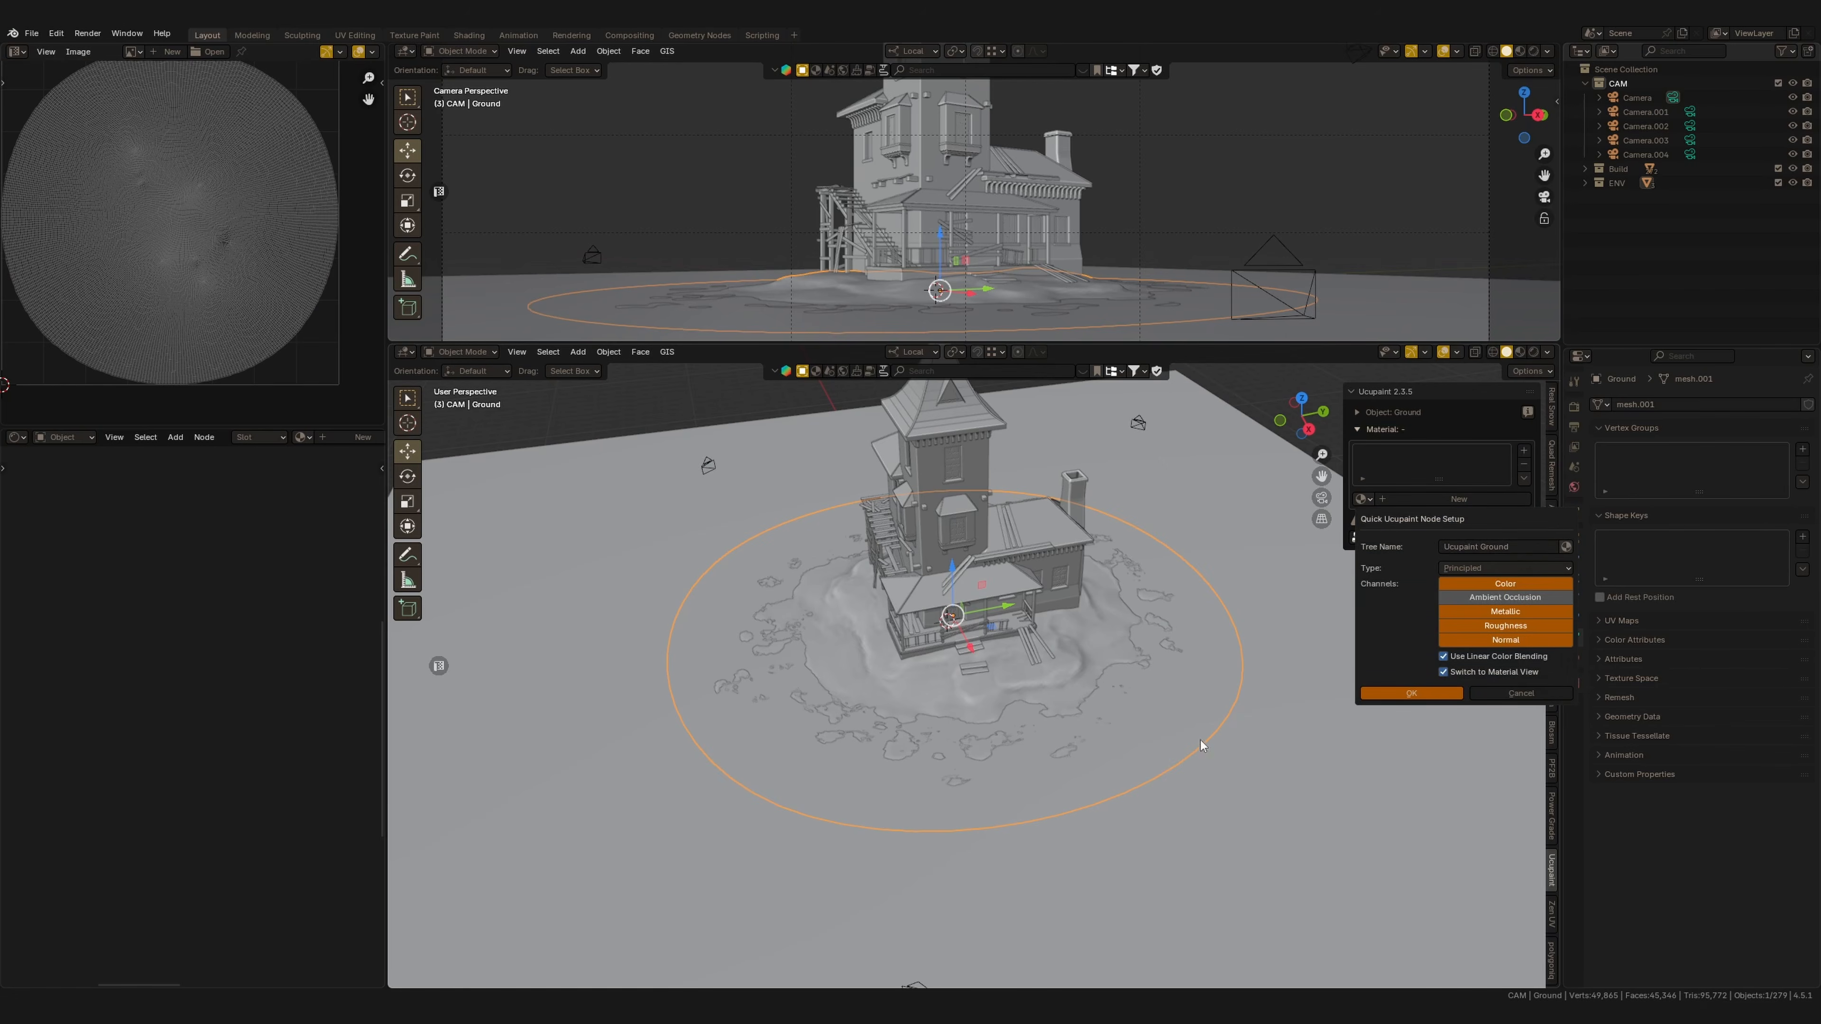
pyautogui.click(1499, 547)
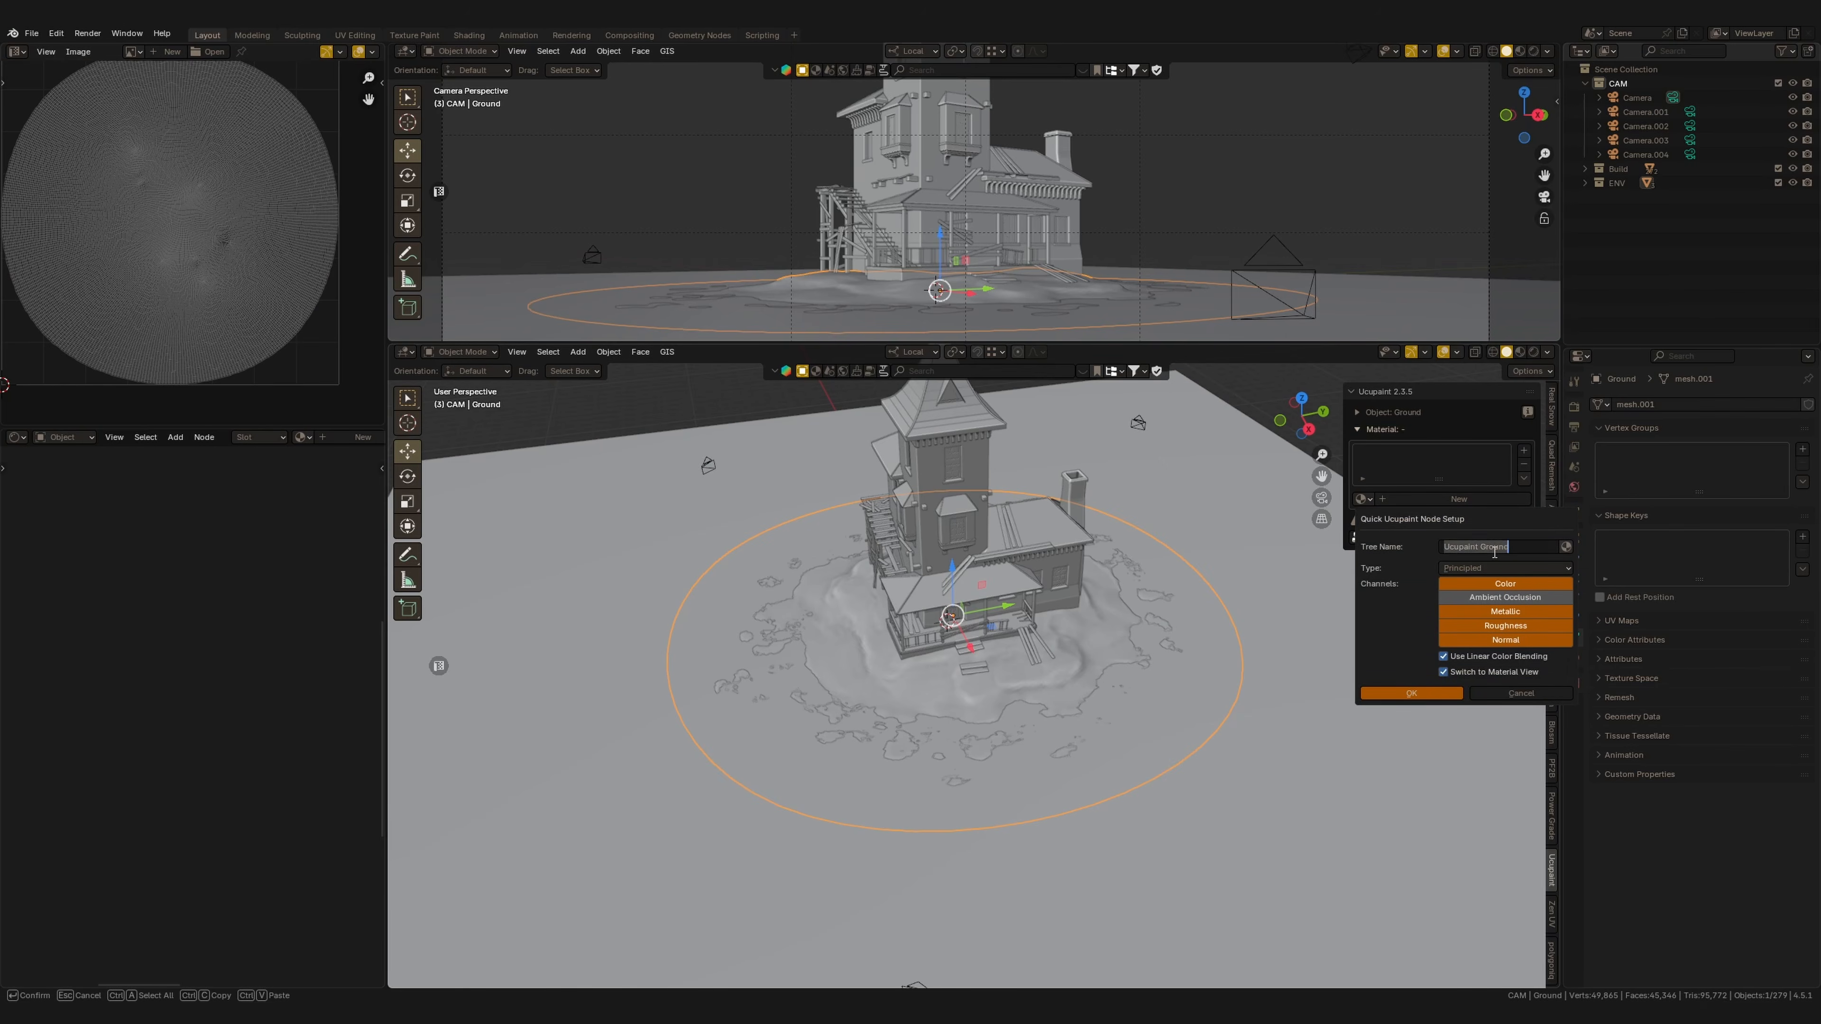
pyautogui.write('Ground')
pyautogui.press('Return')
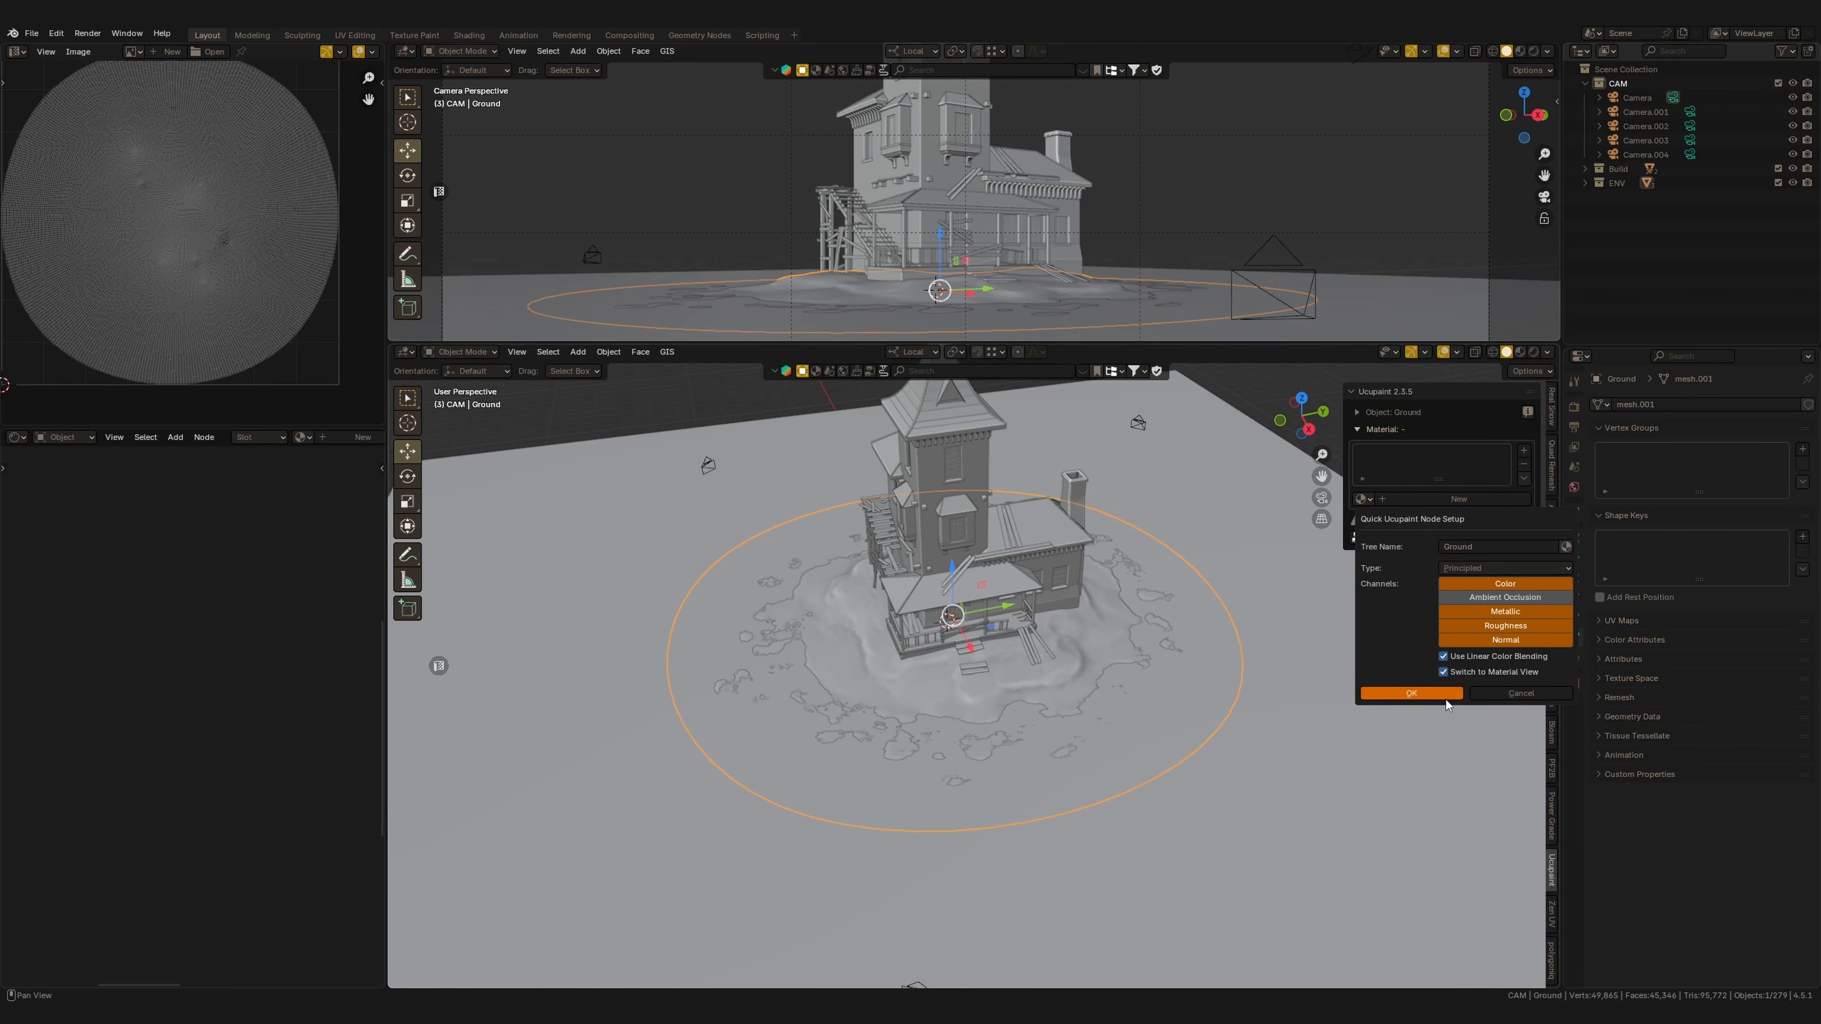
pyautogui.click(1367, 694)
pyautogui.press('Home')
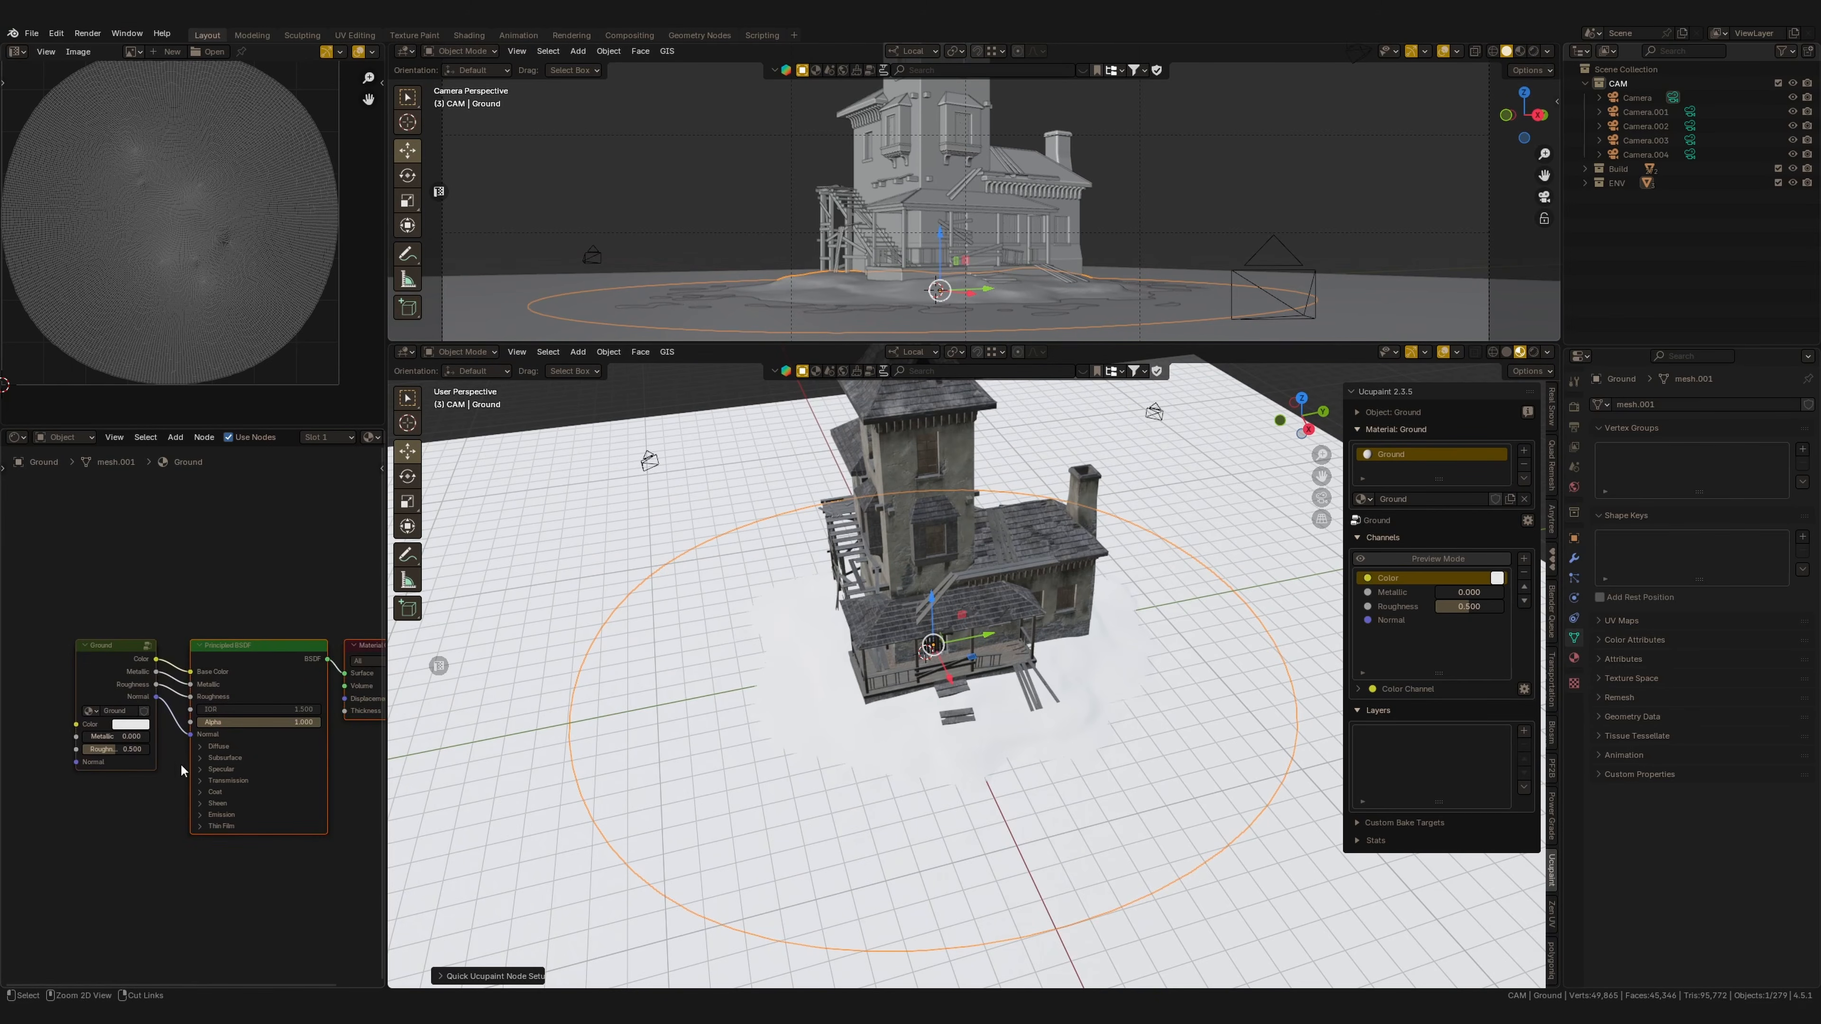
# Add a Checker generated layer to the Ground material.
pyautogui.click(1525, 731)
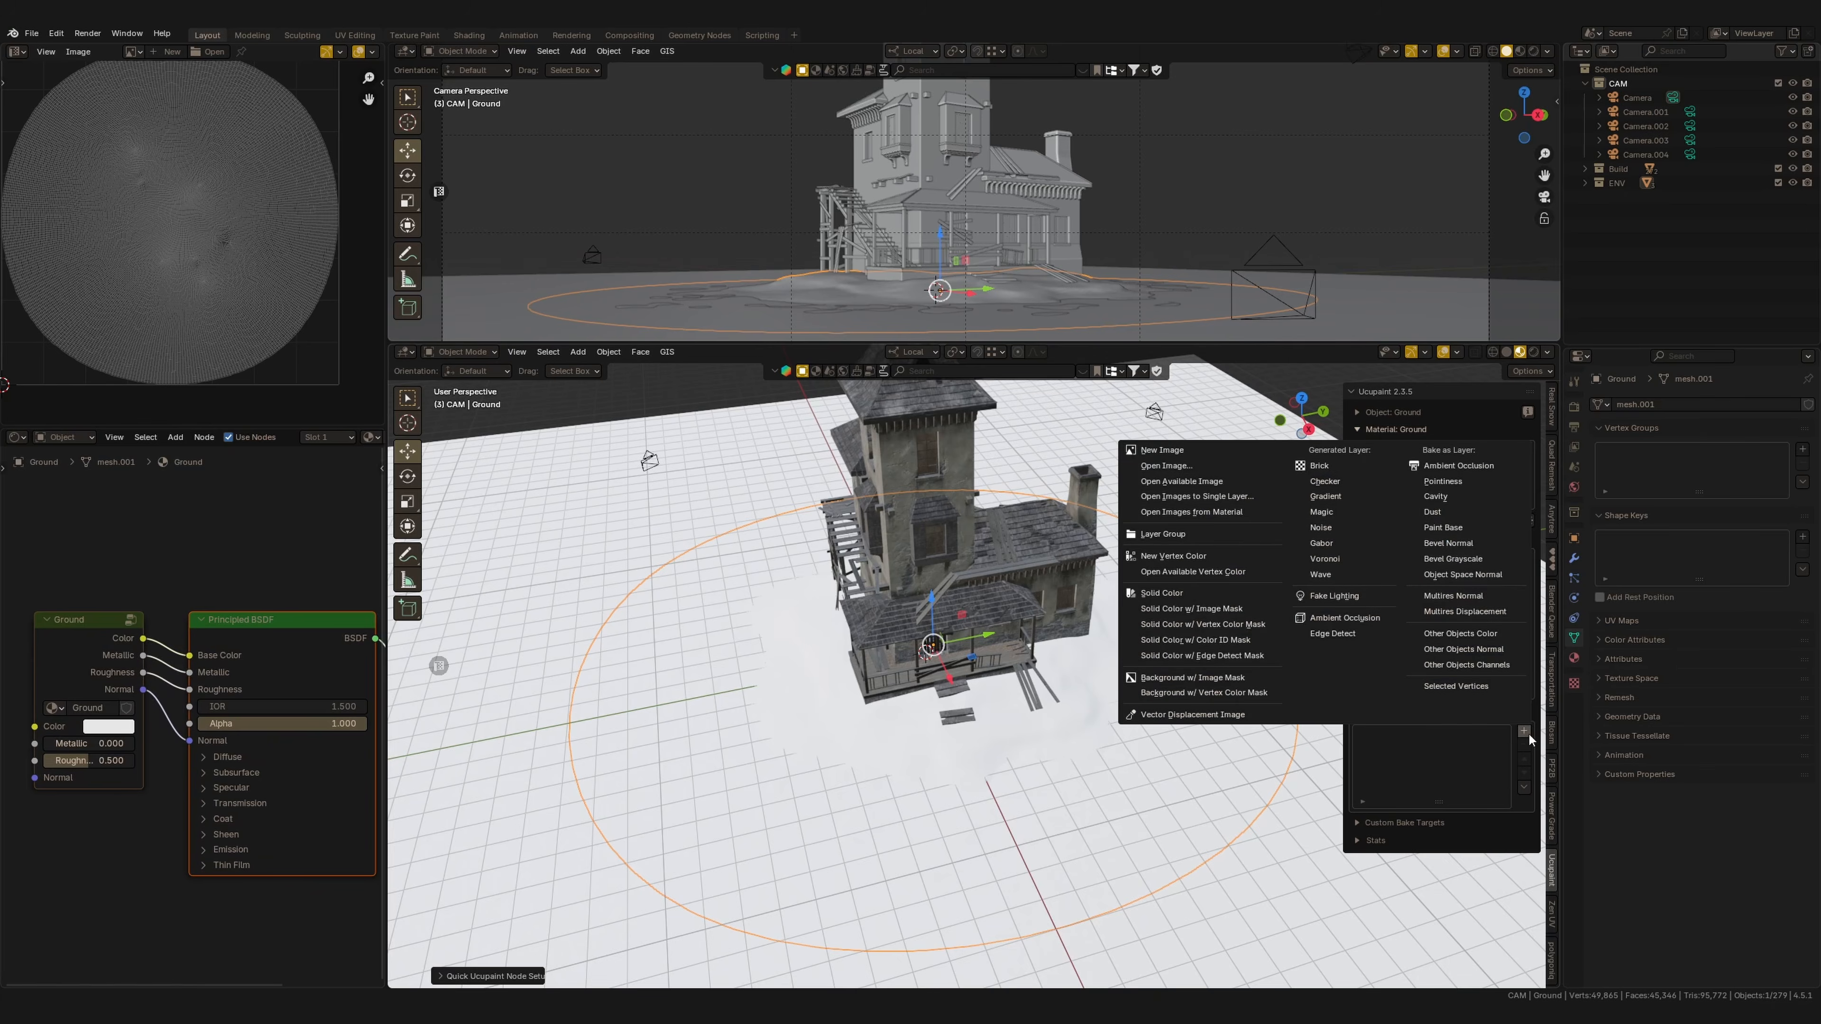
pyautogui.click(1326, 483)
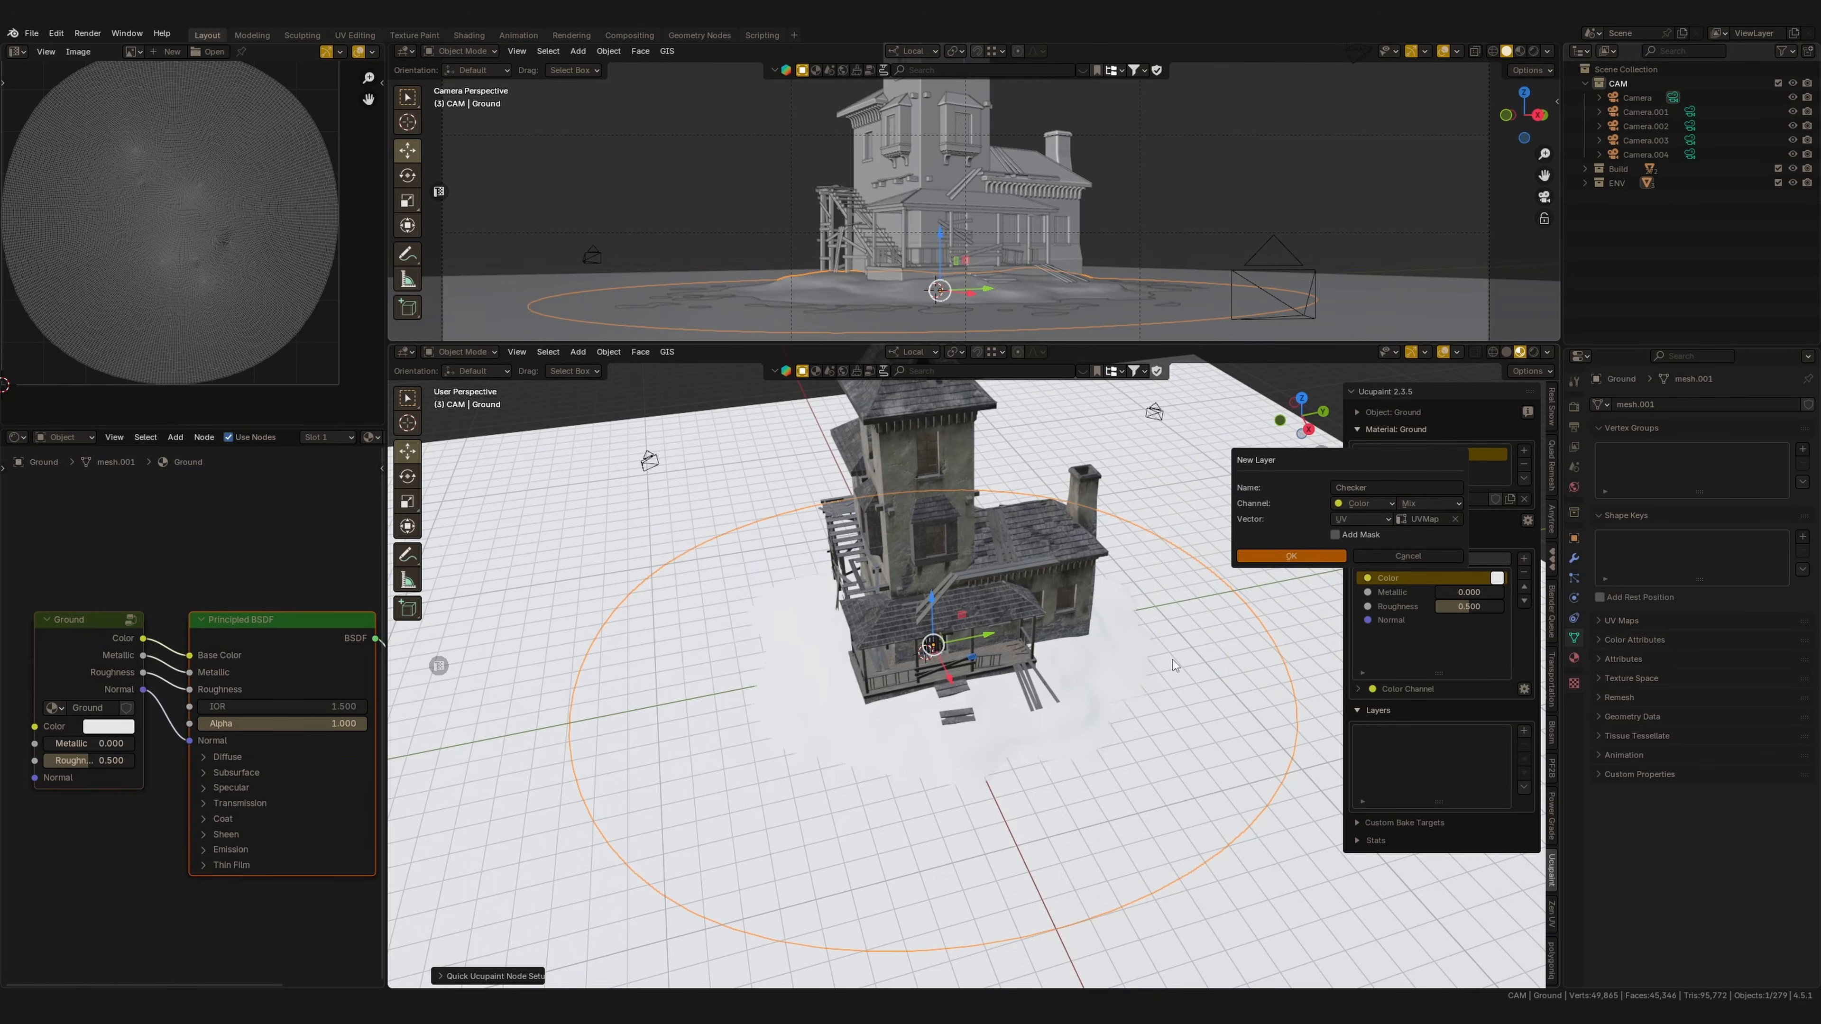
pyautogui.click(1325, 555)
# Adjust the checker layer's texture scale on the ground.
pyautogui.moveTo(1115, 778); pyautogui.dragTo(1077, 763, button='middle')
pyautogui.scroll(-1, 1484, 875)
pyautogui.moveTo(1338, 792); pyautogui.dragTo(1289, 792)
pyautogui.moveTo(1479, 879); pyautogui.dragTo(1411, 843)
pyautogui.moveTo(1148, 753); pyautogui.dragTo(1212, 784, button='middle')
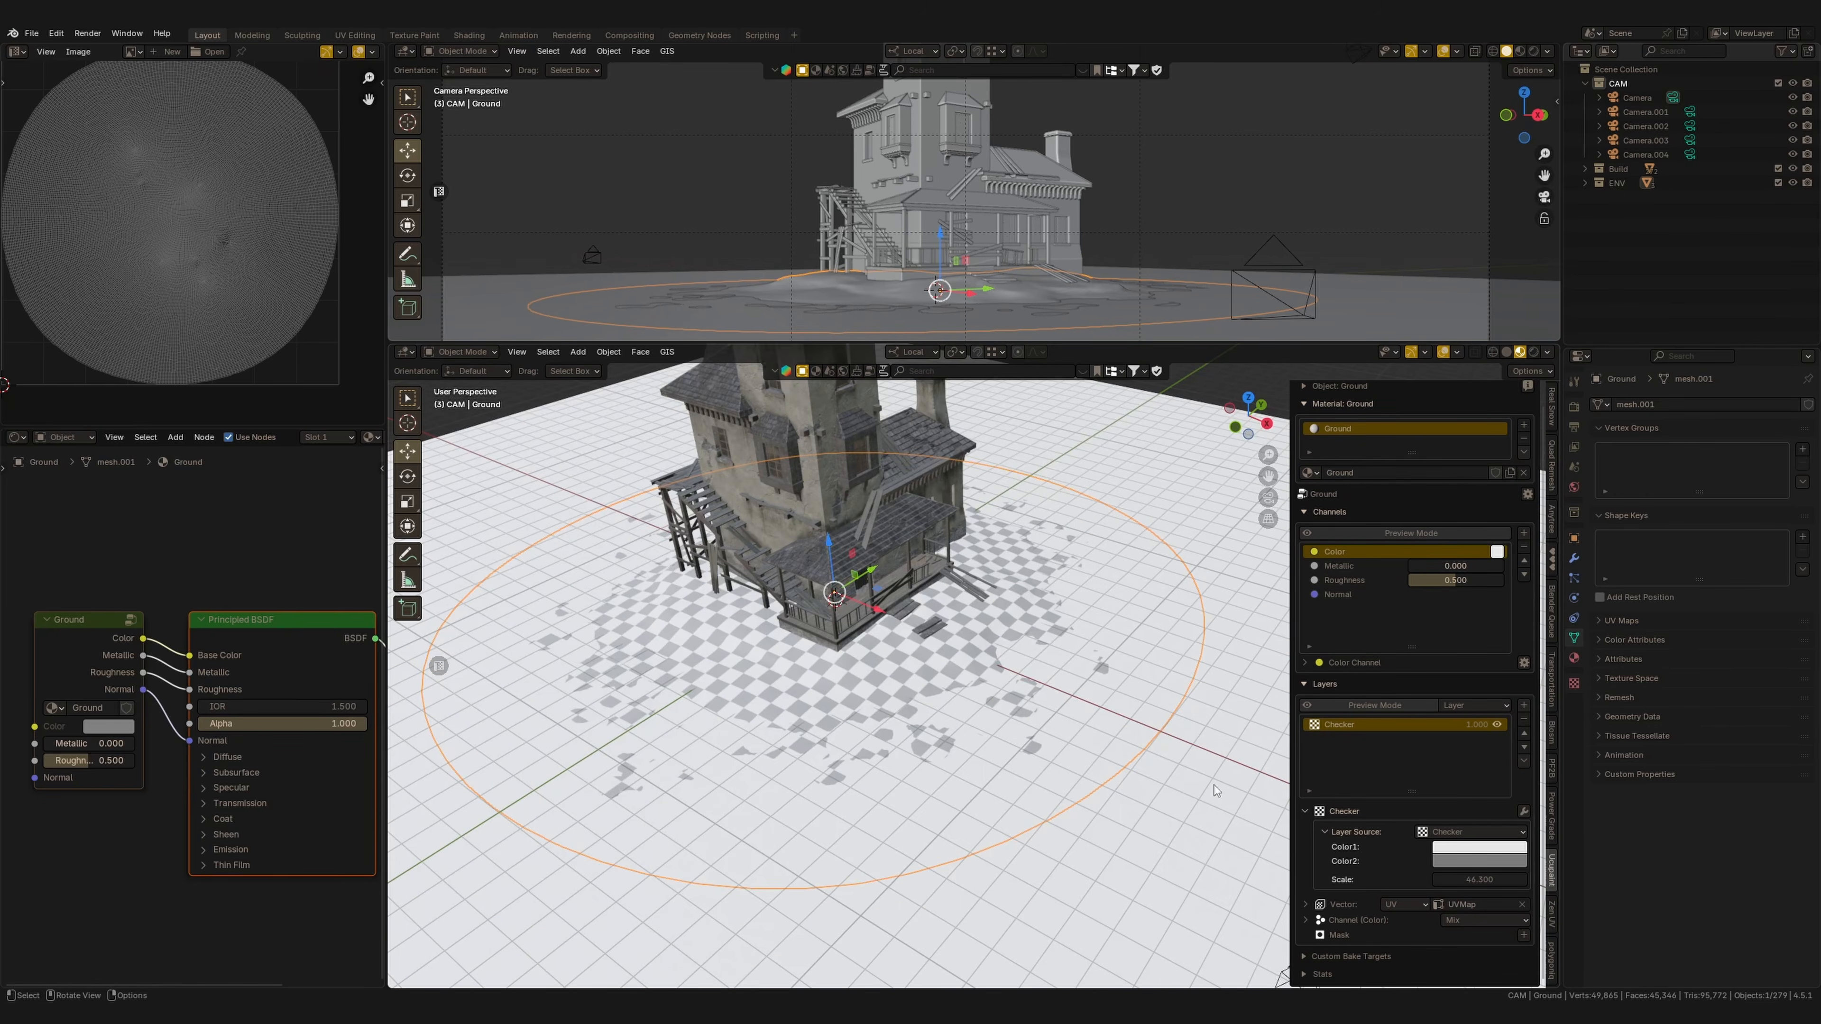
# Enable Displacement Setup on the Ground material's Normal channel.
pyautogui.scroll(-3, 1212, 784)
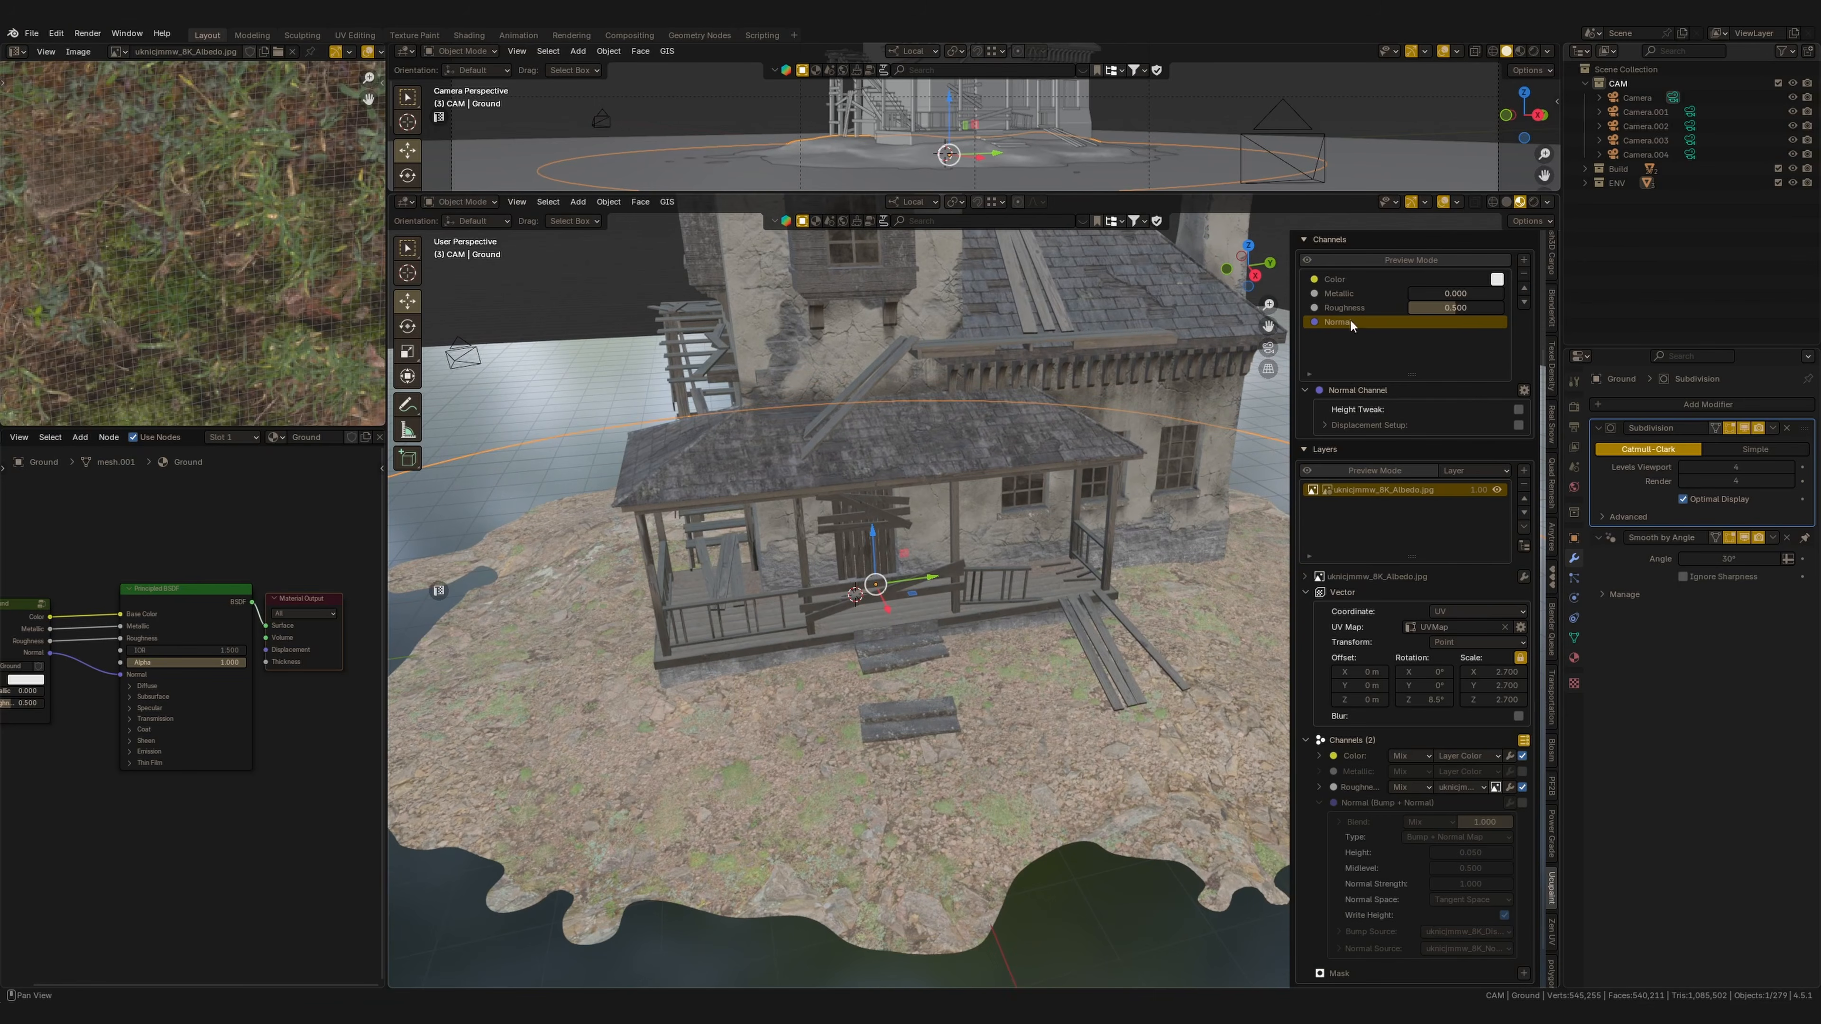
pyautogui.click(1305, 391)
pyautogui.moveTo(1040, 646); pyautogui.dragTo(949, 735, button='middle')
pyautogui.click(1306, 391)
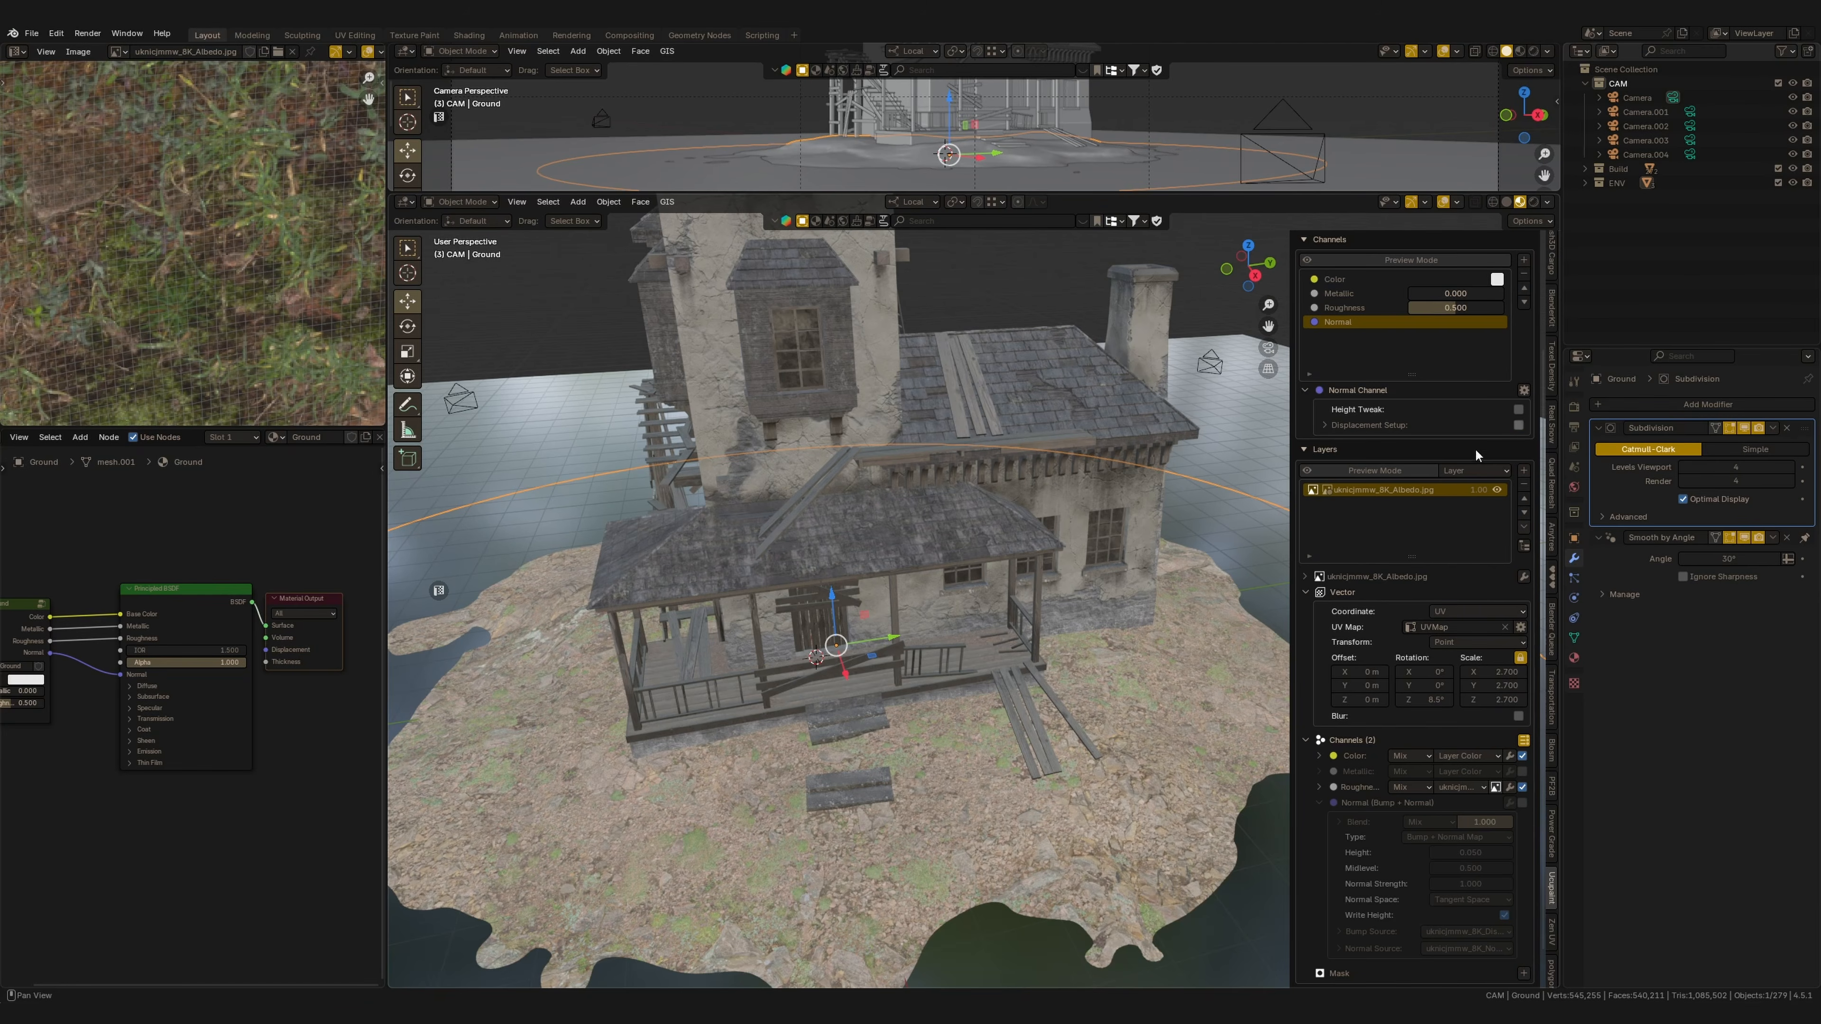
pyautogui.click(1518, 424)
pyautogui.click(1325, 425)
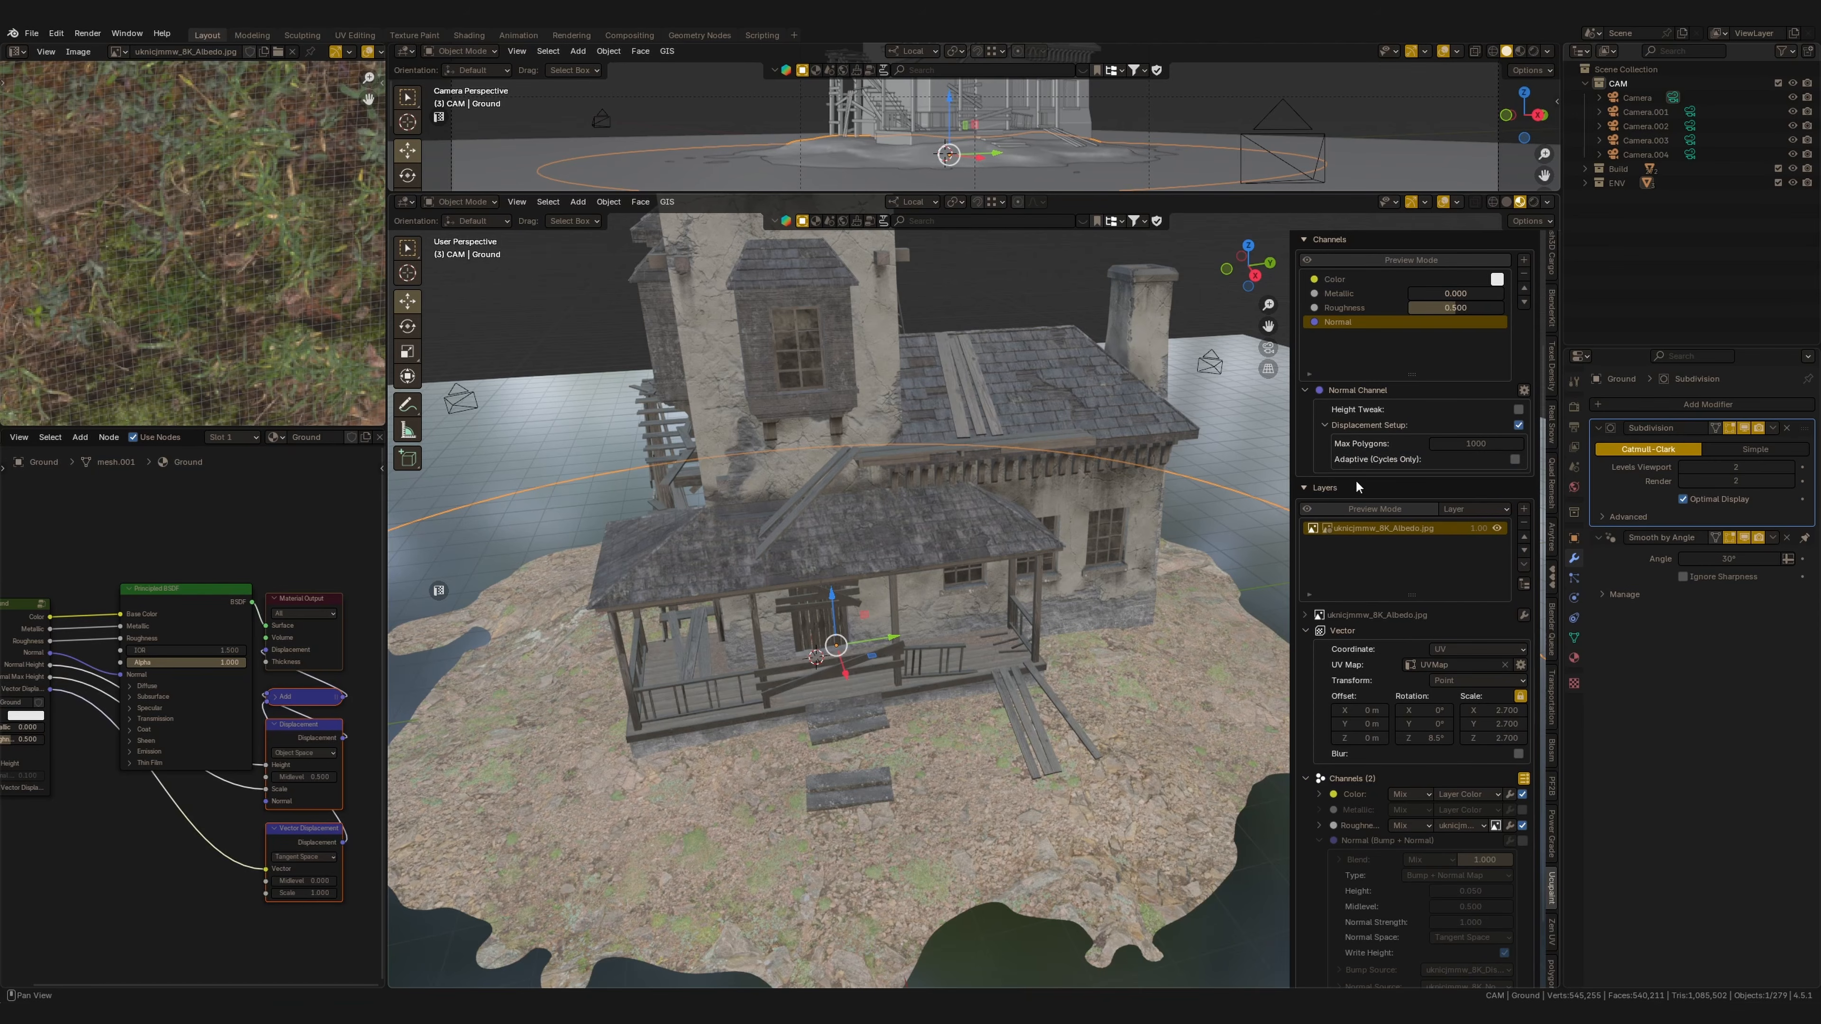
# Open the sbkly5p_4K albedo, displacement and normal images as a single ground layer.
pyautogui.scroll(-3, 1364, 778)
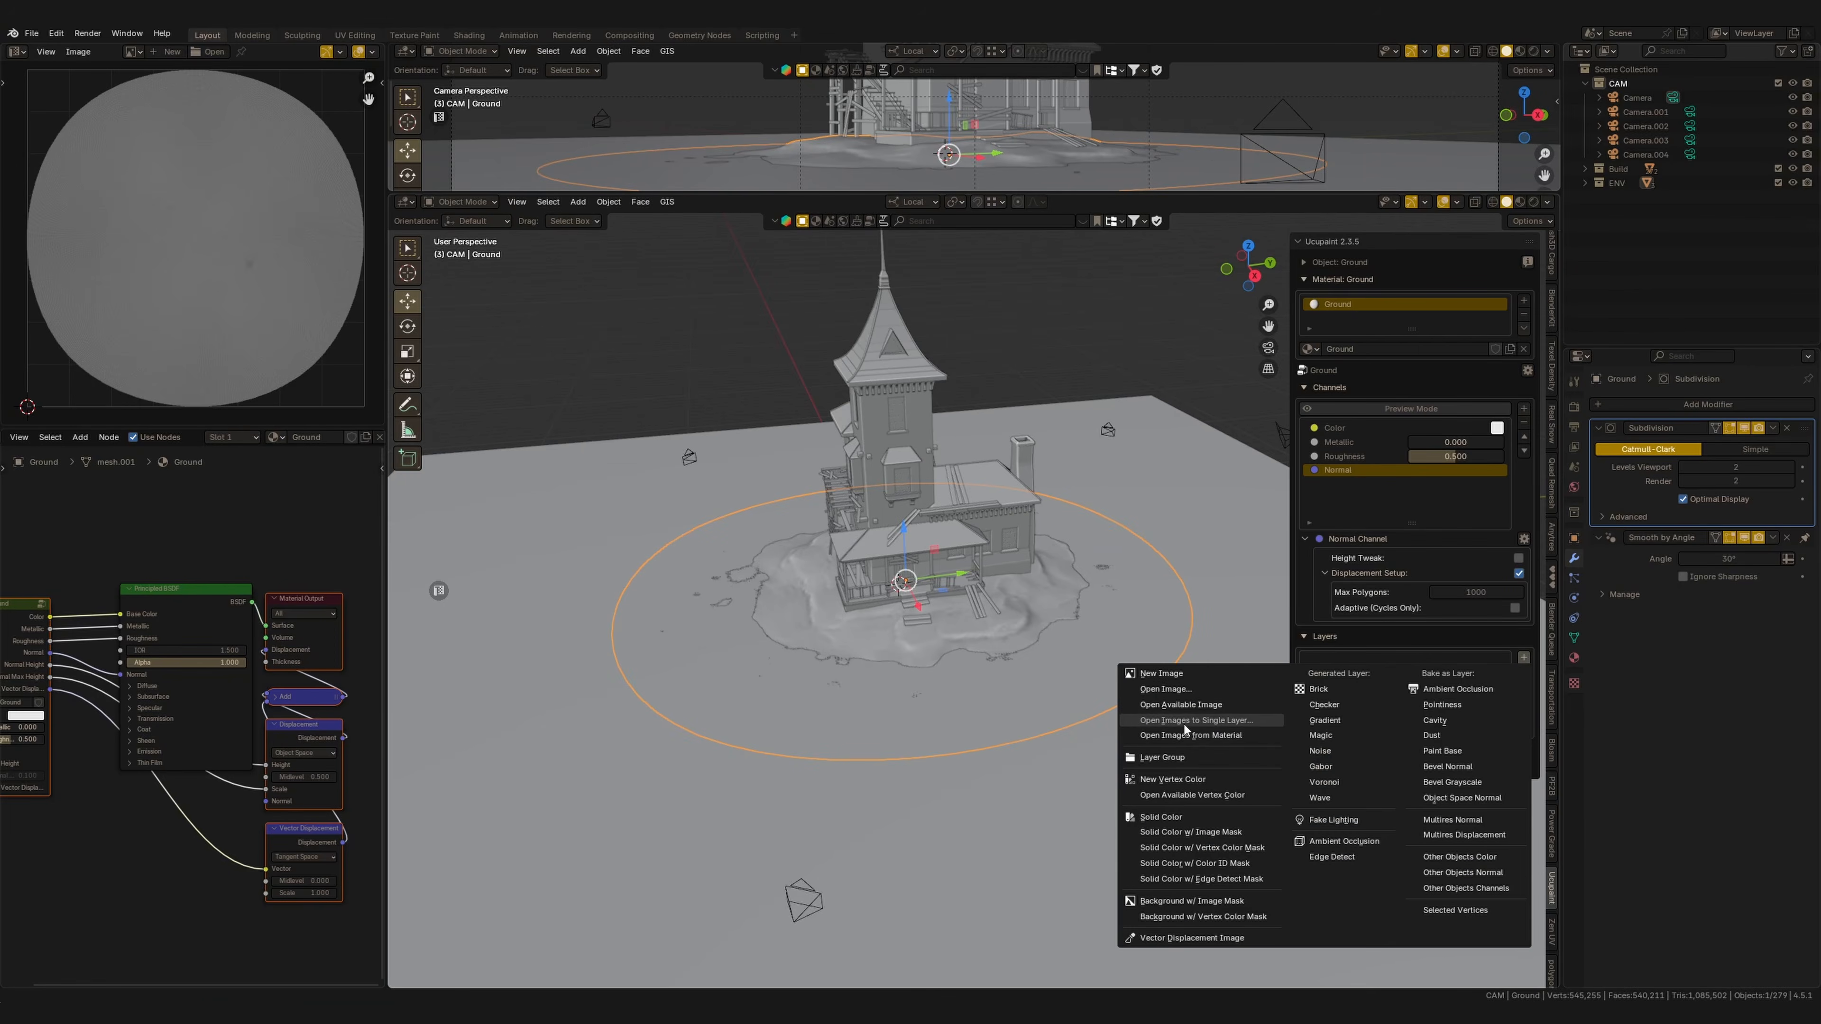
pyautogui.click(1194, 722)
pyautogui.click(760, 231)
pyautogui.keyDown('shift'); pyautogui.click(872, 231); pyautogui.keyUp('shift')
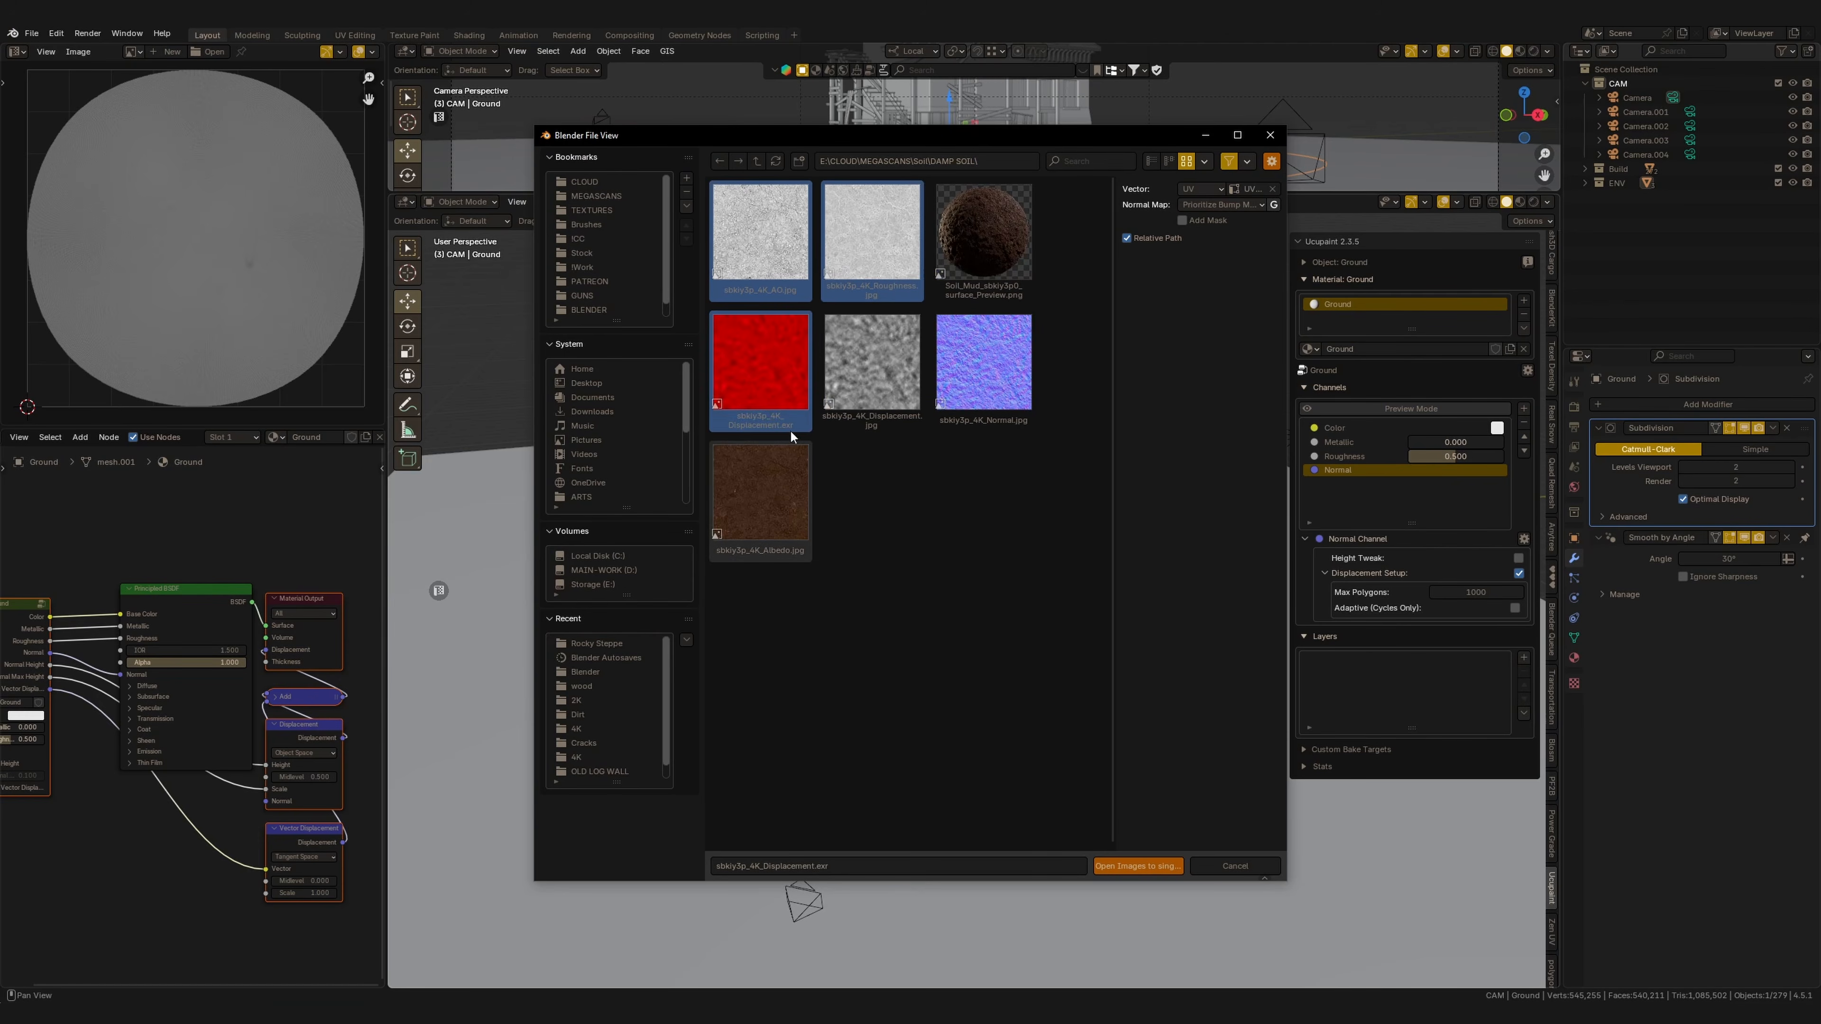
pyautogui.keyDown('shift'); pyautogui.click(760, 492); pyautogui.keyUp('shift')
pyautogui.keyDown('shift'); pyautogui.click(984, 363); pyautogui.keyUp('shift')
pyautogui.keyDown('shift'); pyautogui.click(872, 362); pyautogui.keyUp('shift')
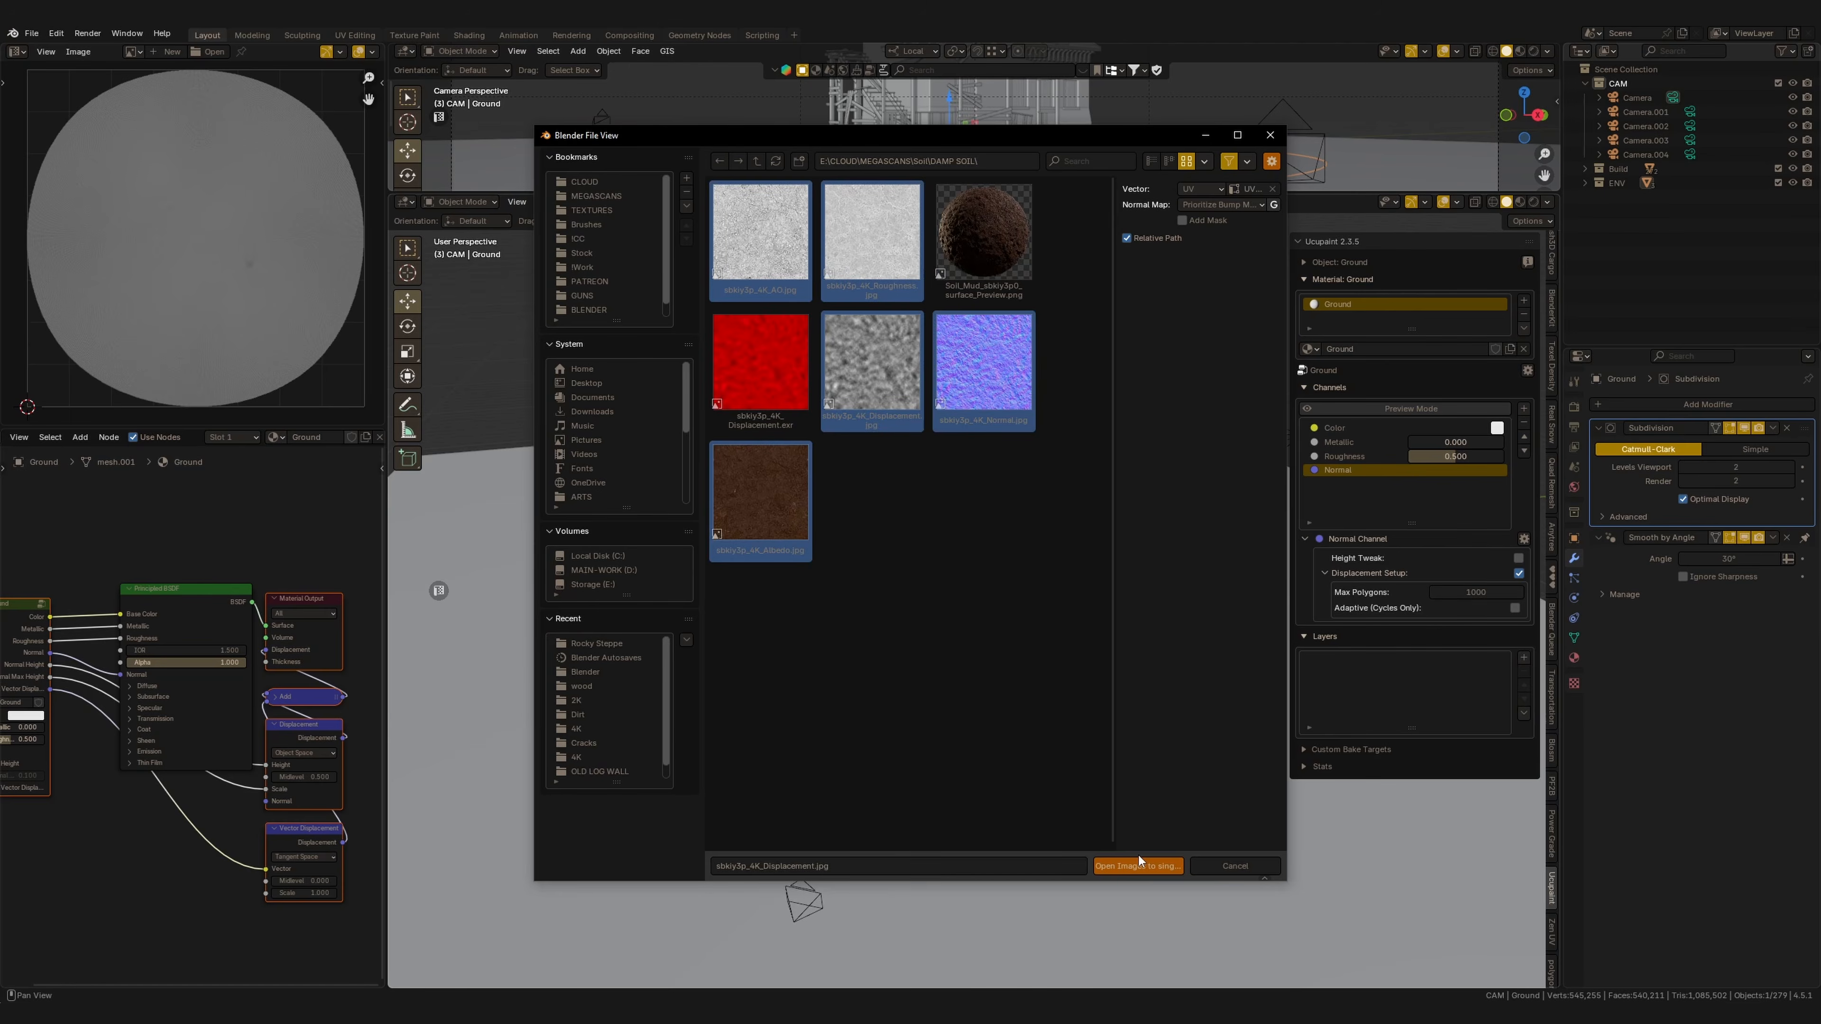
pyautogui.click(1149, 866)
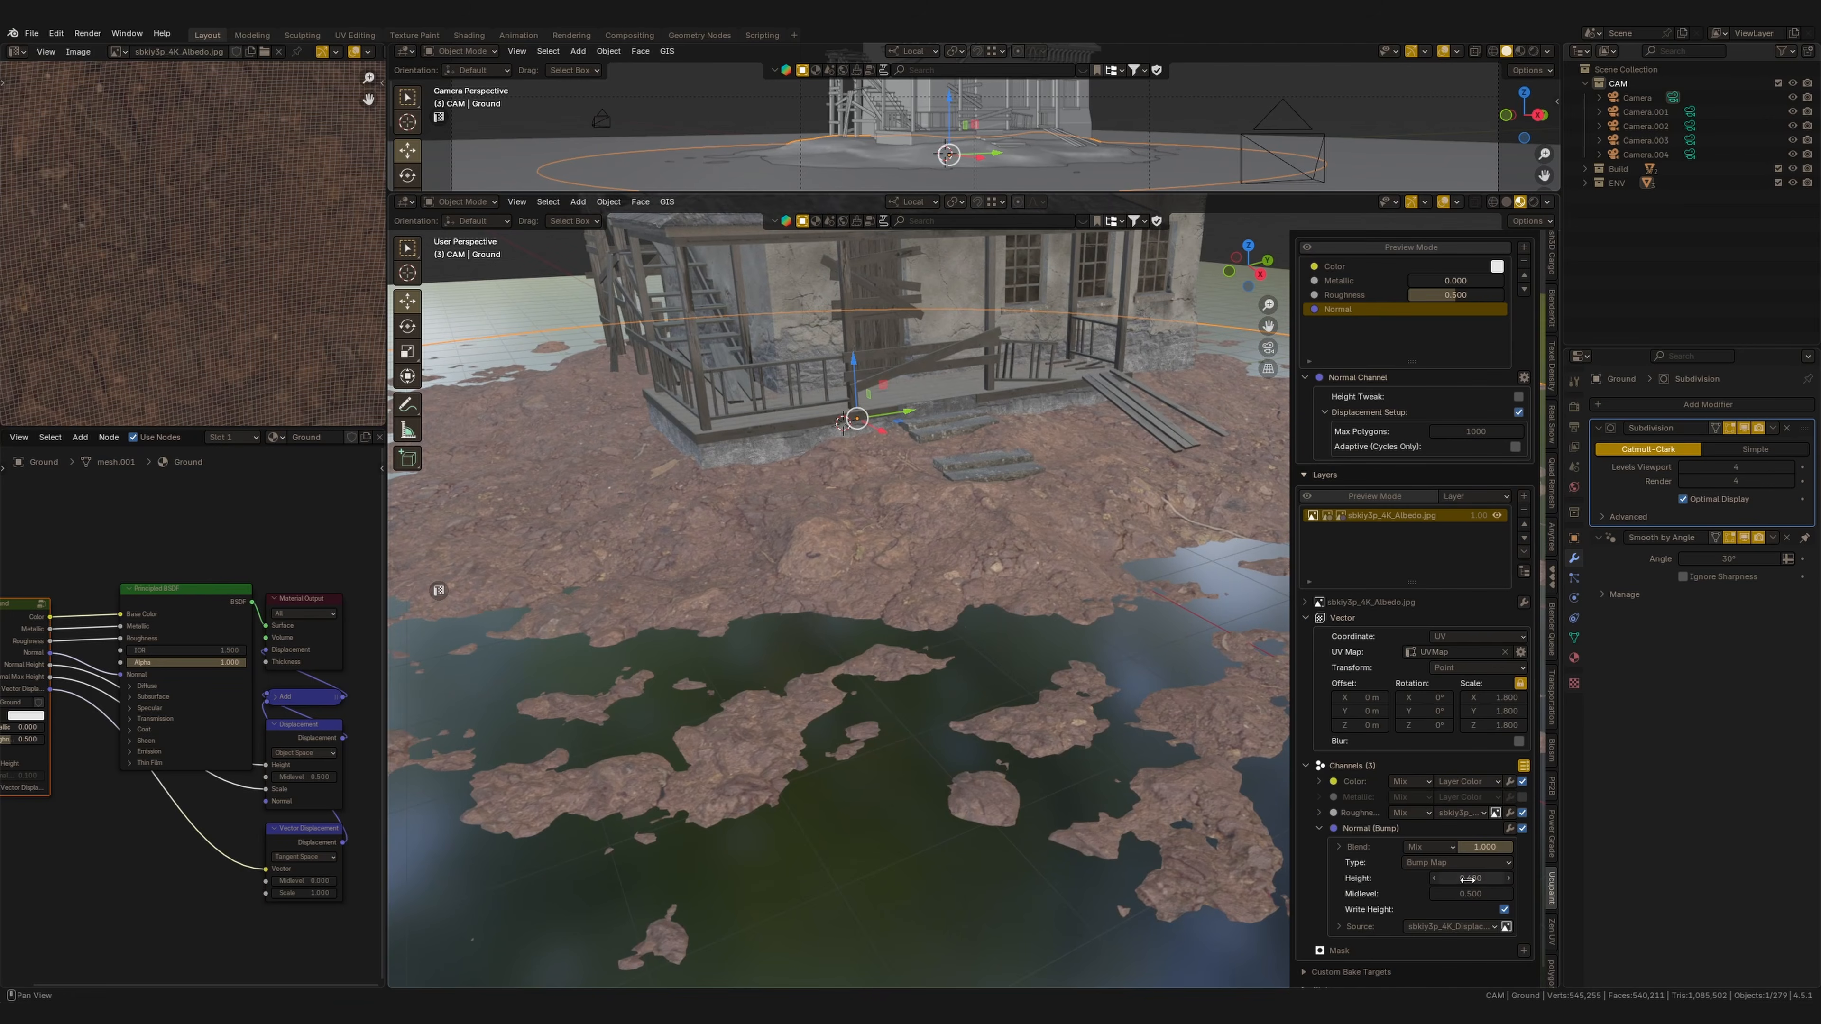
# Set the new layer's bump height to about 0.42 and its texture scale to about 1.84.
pyautogui.moveTo(1466, 878); pyautogui.dragTo(1478, 878)
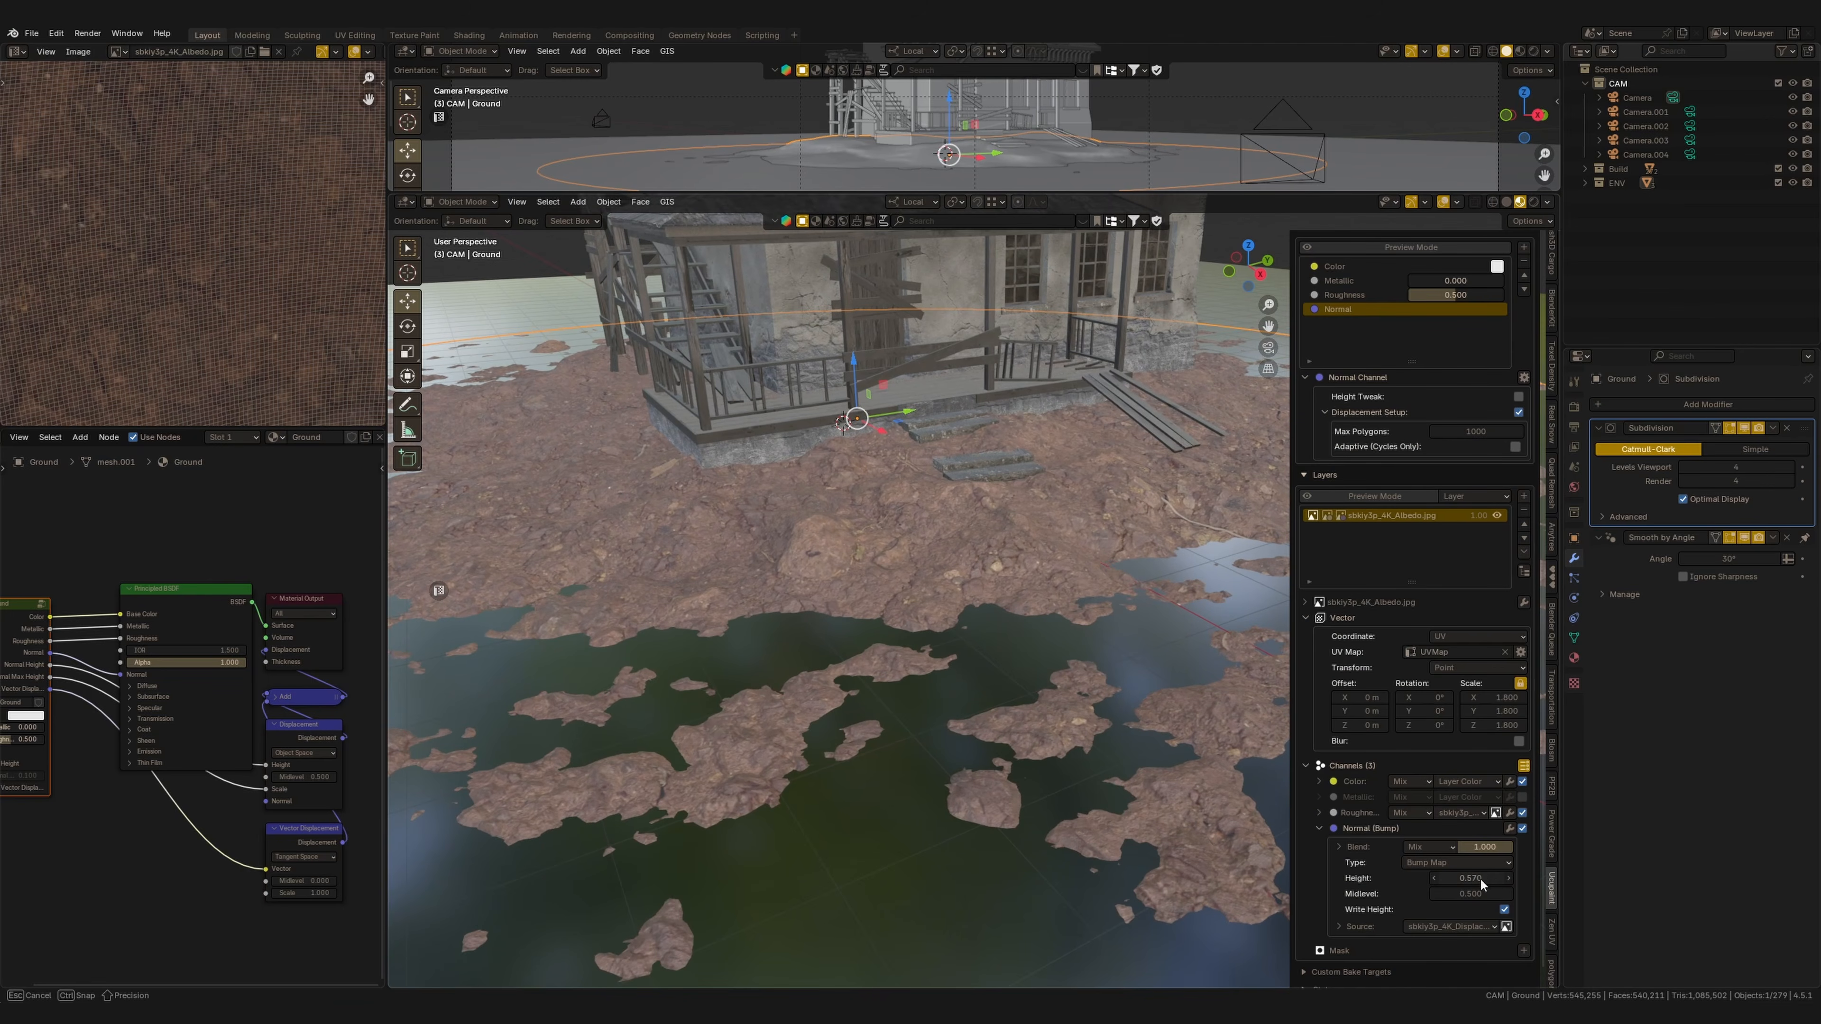
pyautogui.scroll(-3, 988, 802)
pyautogui.keyDown('shift'); pyautogui.moveTo(803, 513); pyautogui.dragTo(749, 596, button='middle'); pyautogui.keyUp('shift')
pyautogui.scroll(-2, 980, 674)
pyautogui.scroll(1, 988, 650)
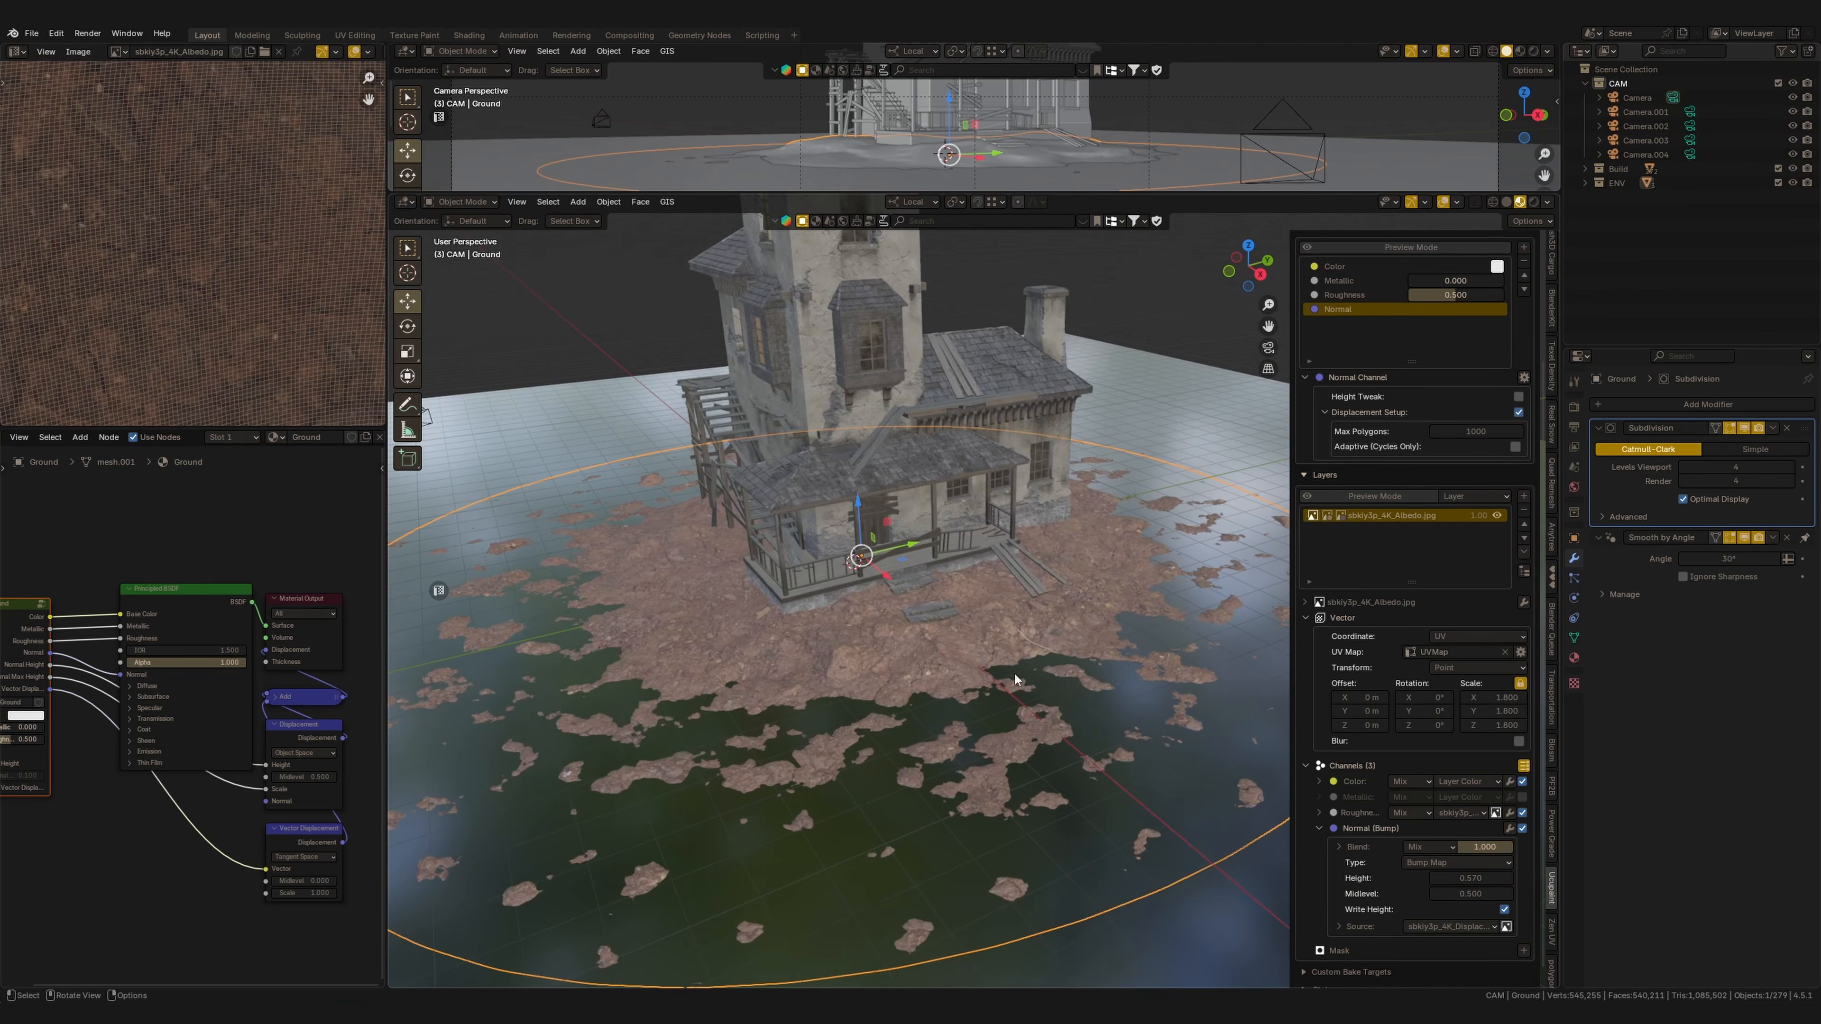
pyautogui.moveTo(1470, 878); pyautogui.dragTo(1463, 878)
pyautogui.moveTo(1505, 697); pyautogui.dragTo(1497, 705)
pyautogui.moveTo(1004, 750); pyautogui.dragTo(1037, 732, button='middle')
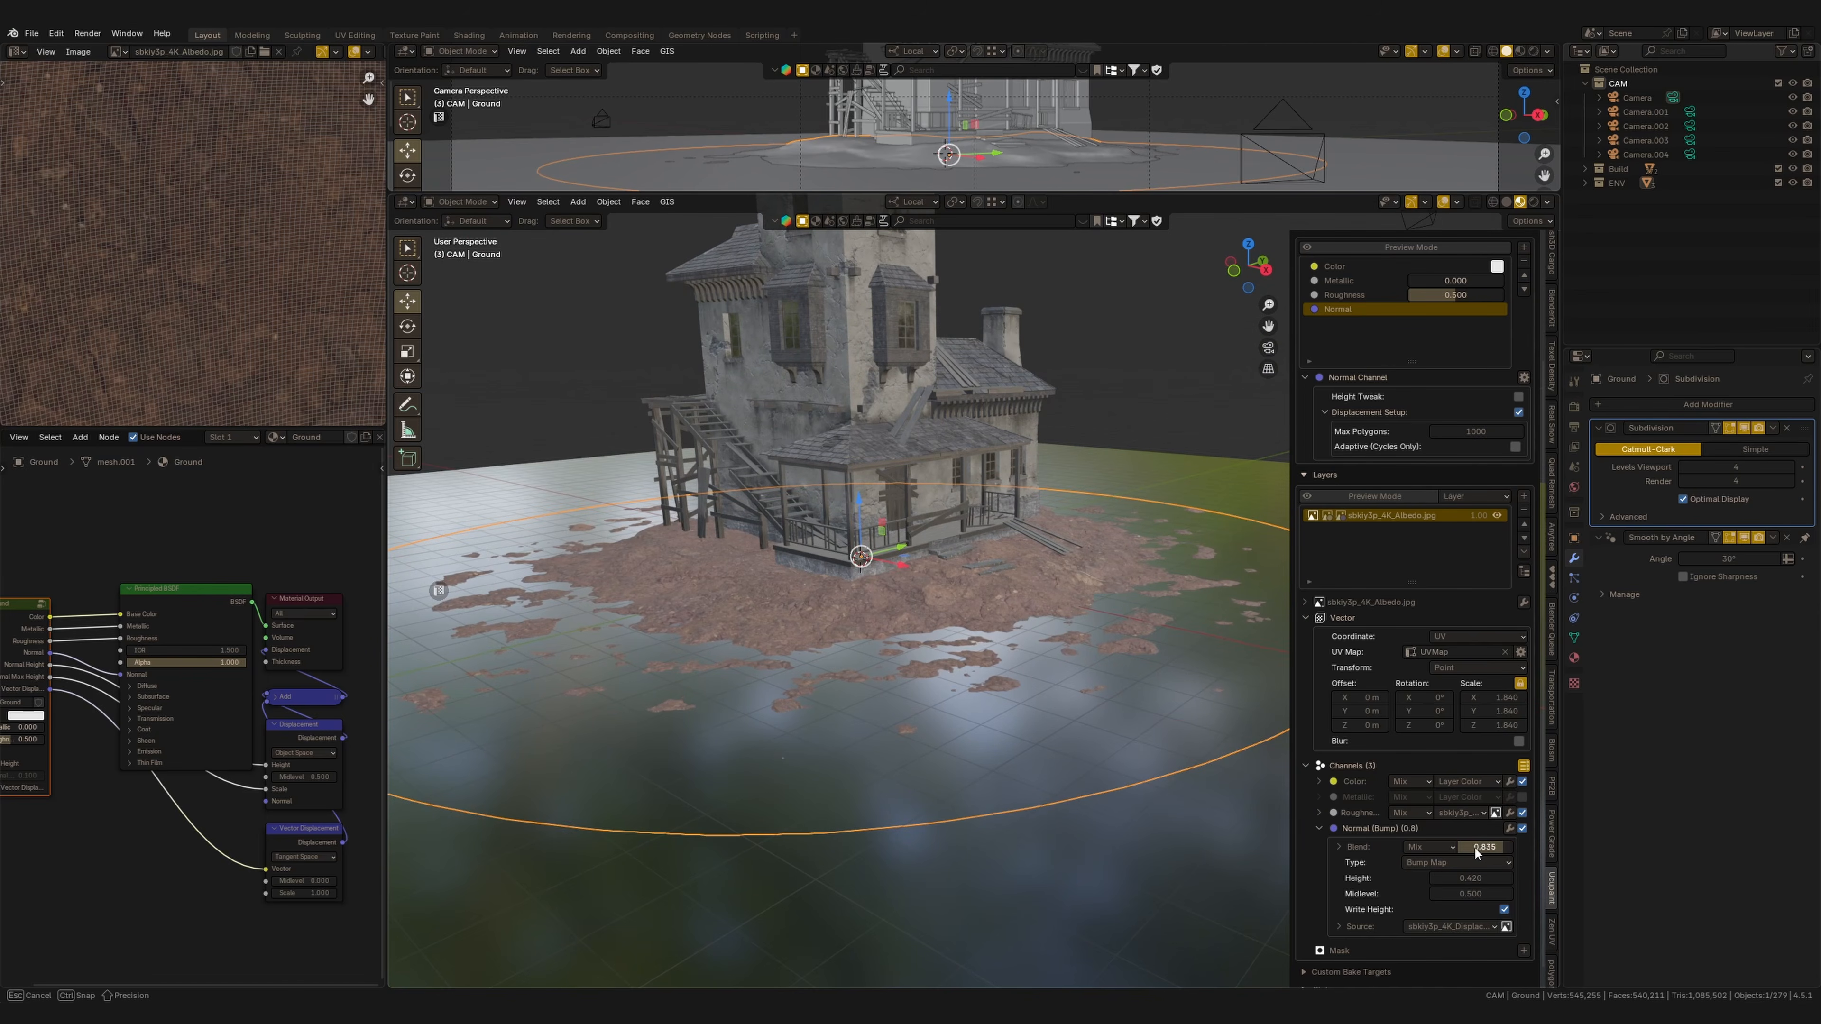
# Open an image as a mask for the Forest ground layer.
pyautogui.moveTo(1248, 764); pyautogui.dragTo(883, 574, button='middle')
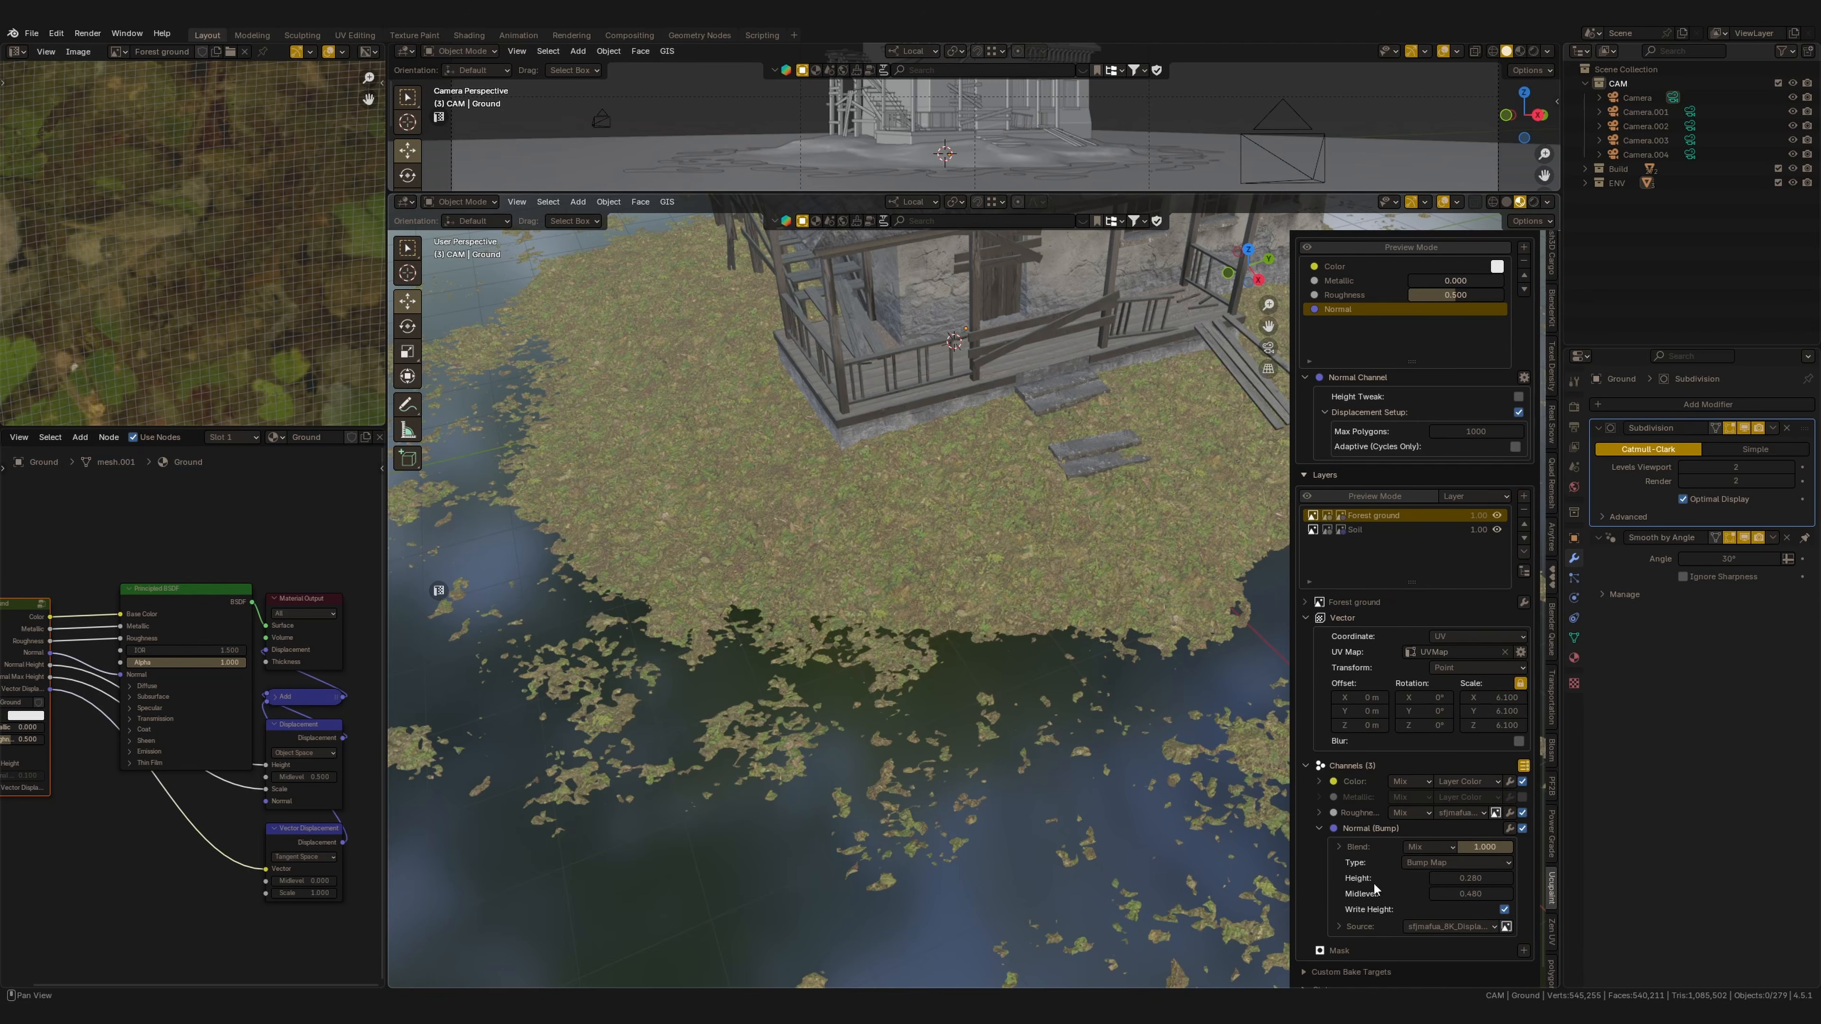
pyautogui.scroll(-1, 1416, 610)
pyautogui.click(1524, 935)
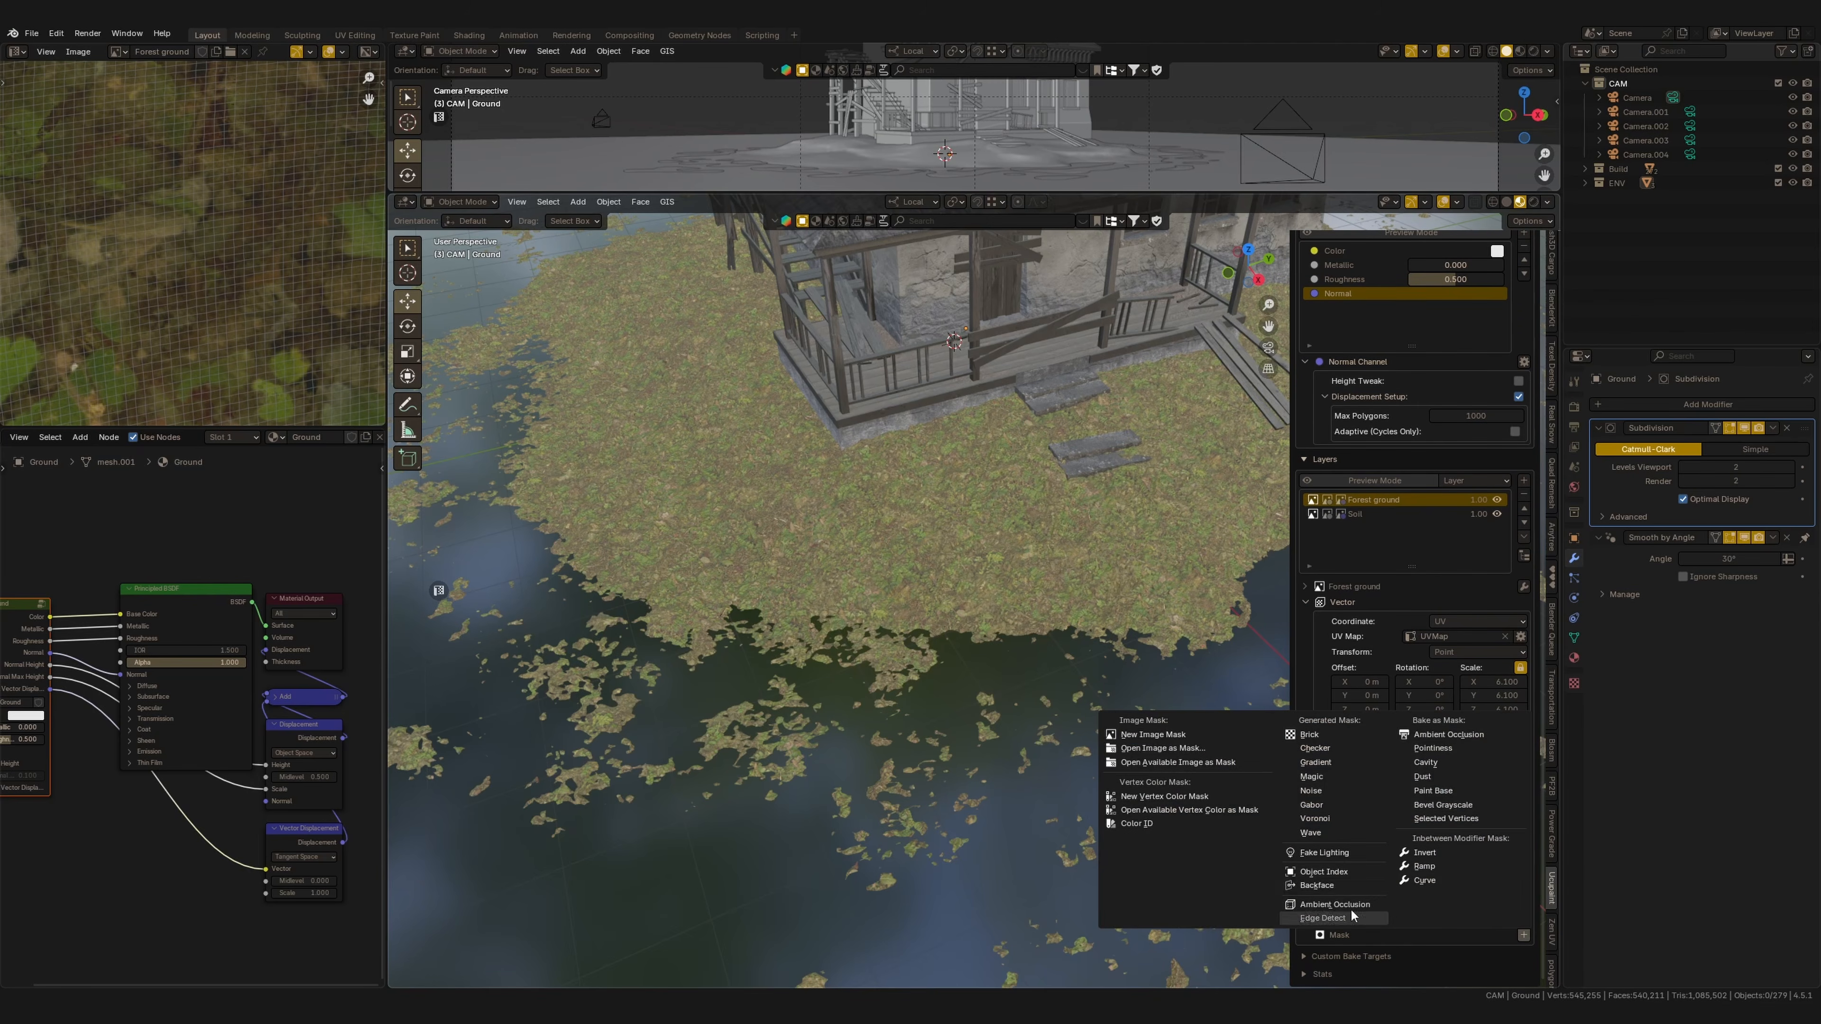
pyautogui.click(1156, 735)
pyautogui.click(1137, 906)
pyautogui.keyDown('shift'); pyautogui.moveTo(1069, 594); pyautogui.dragTo(1032, 634, button='middle'); pyautogui.keyUp('shift')
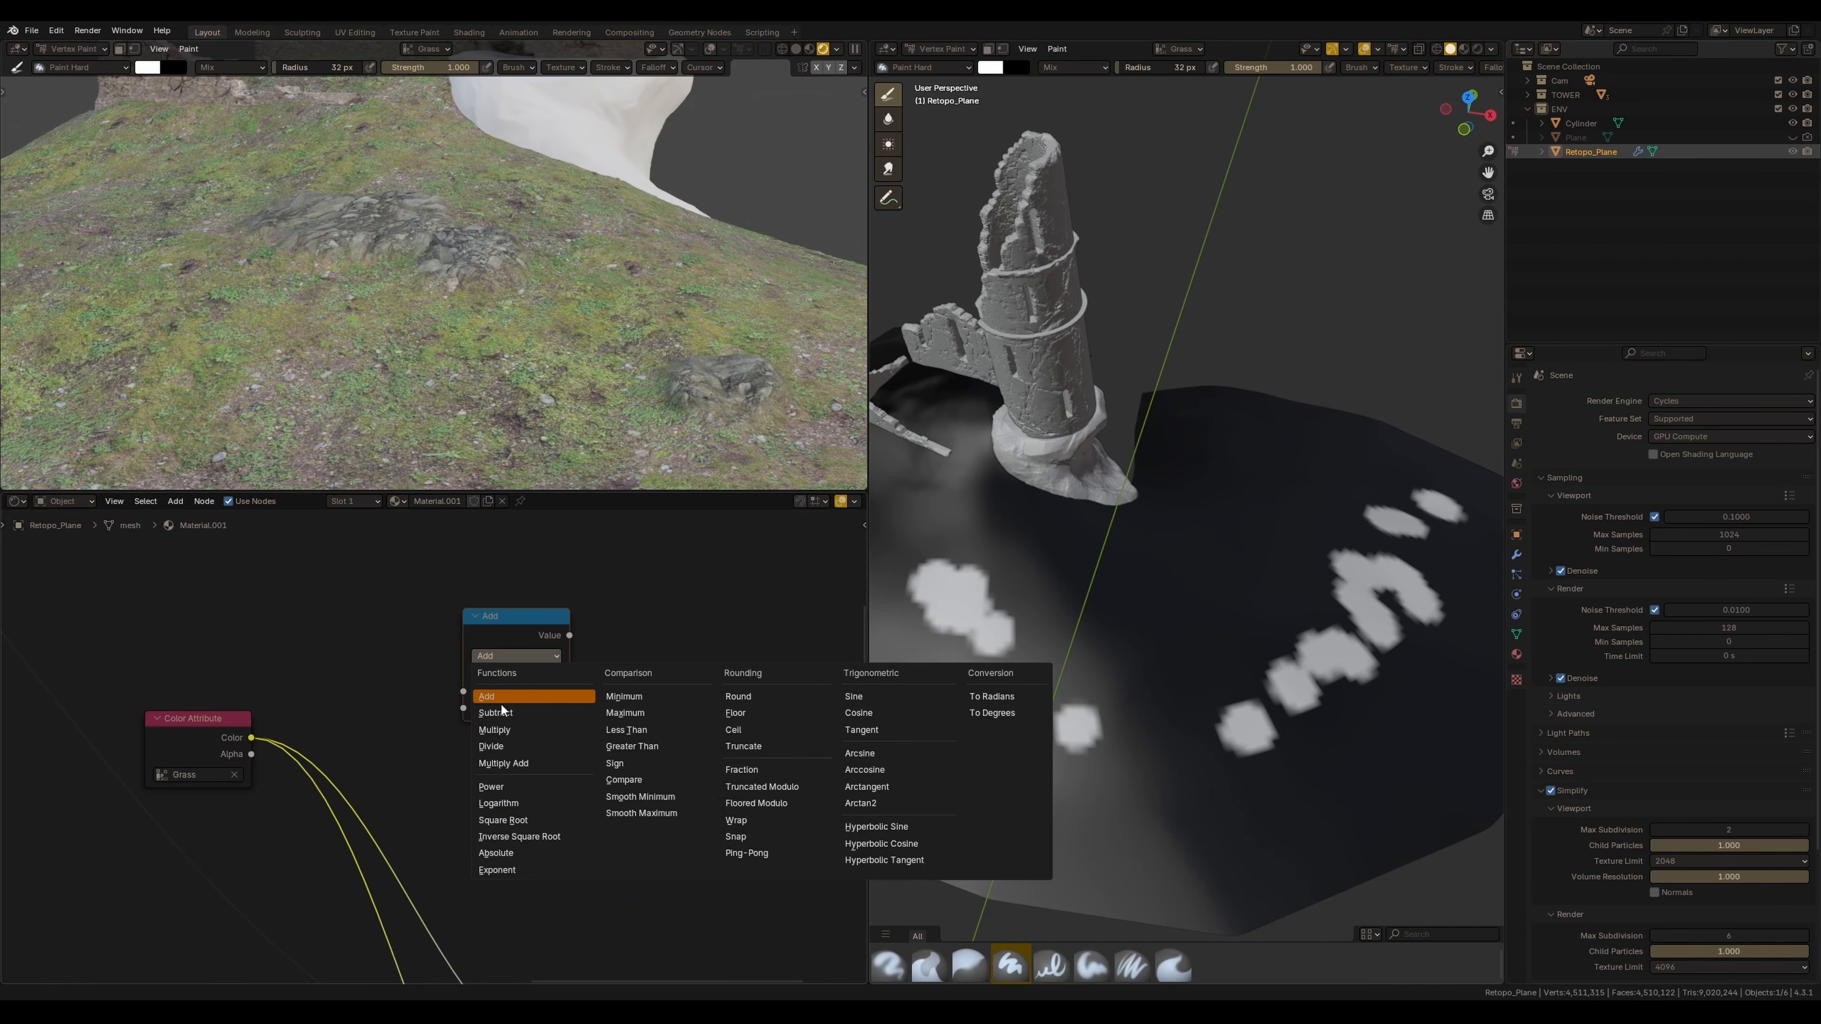
# Build a chain of duplicated Math nodes and wire them from the Color Attribute node.
pyautogui.click(516, 706)
pyautogui.click(506, 657)
pyautogui.hotkey('shift', 'd')
pyautogui.click(510, 770)
pyautogui.scroll(-2, 544, 699)
pyautogui.click(503, 657)
pyautogui.hotkey('shift', 'd')
pyautogui.click(659, 654)
pyautogui.click(642, 675)
pyautogui.click(643, 745)
pyautogui.click(490, 760)
pyautogui.hotkey('shift', 'd')
pyautogui.click(742, 757)
pyautogui.moveTo(541, 659); pyautogui.dragTo(554, 600)
pyautogui.moveTo(611, 705); pyautogui.dragTo(614, 705)
pyautogui.moveTo(720, 793); pyautogui.dragTo(719, 796)
pyautogui.moveTo(541, 761); pyautogui.dragTo(709, 813)
pyautogui.moveTo(503, 749); pyautogui.dragTo(639, 765)
pyautogui.moveTo(516, 779); pyautogui.dragTo(373, 753, button='middle')
pyautogui.scroll(-2, 372, 753)
# Add a Color Ramp node to the node tree.
pyautogui.hotkey('shift', 'a')
pyautogui.write('color ramp')
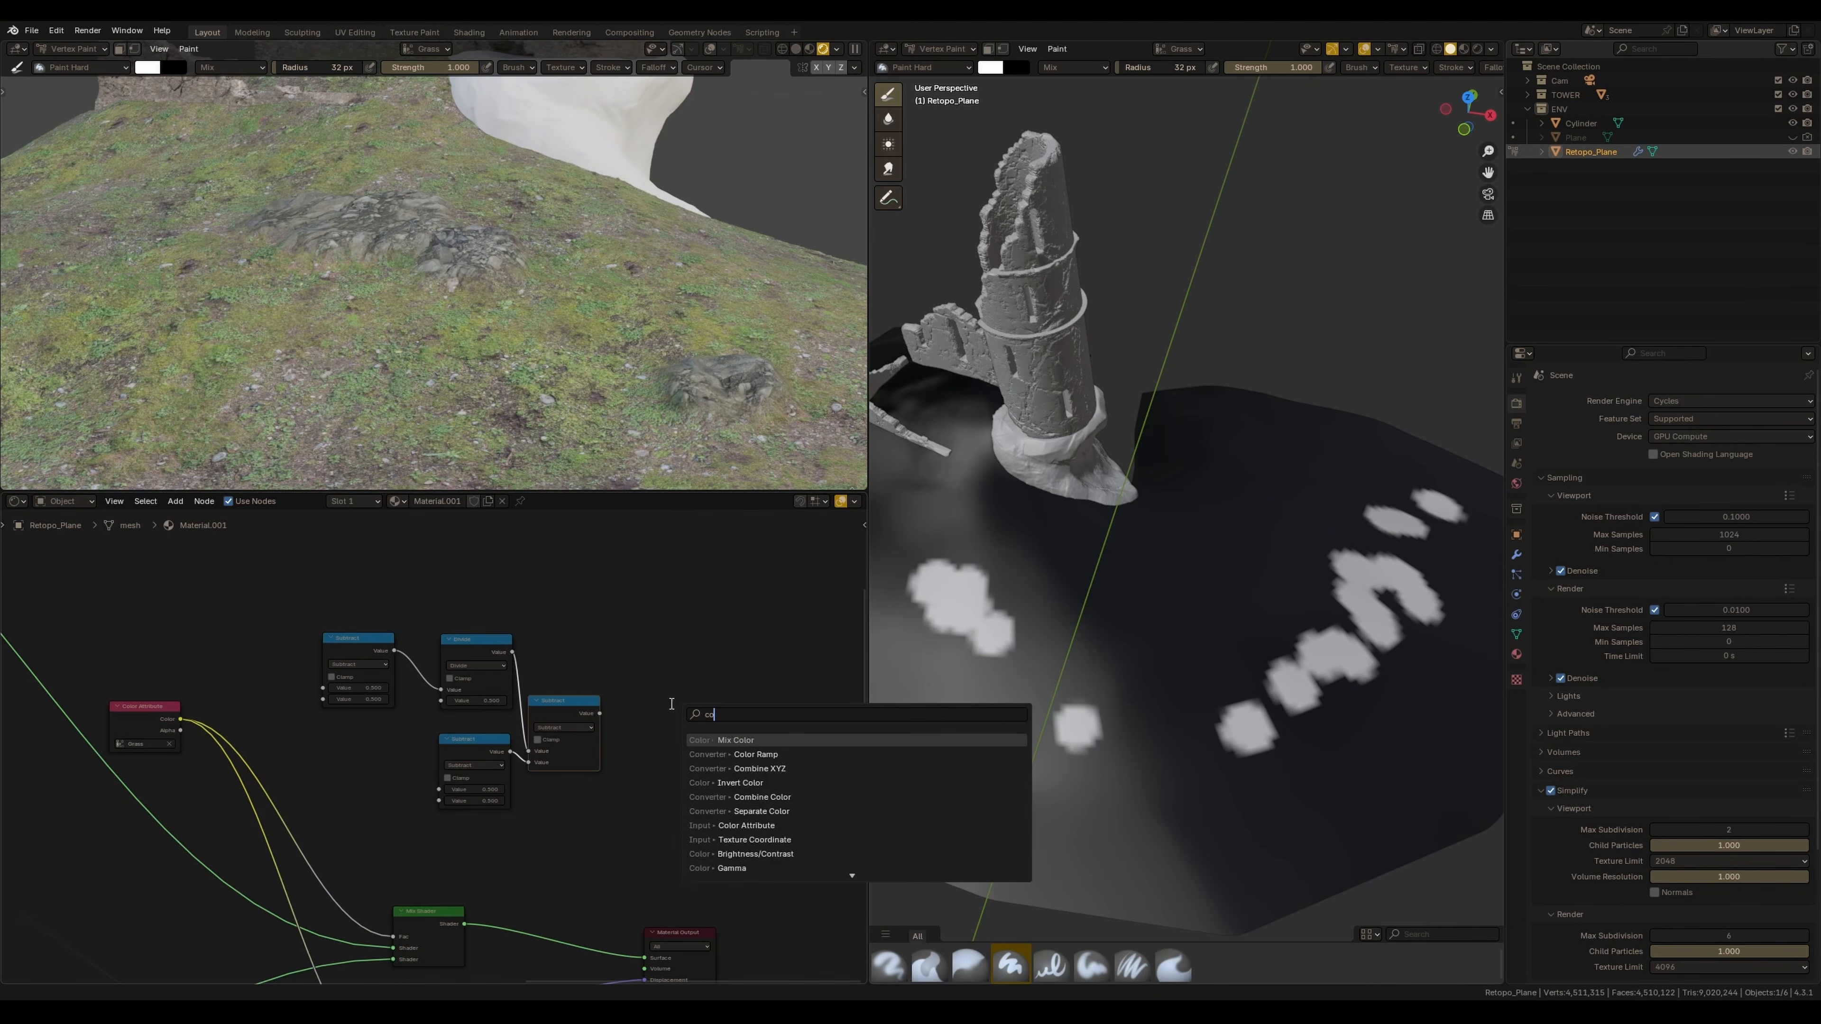
pyautogui.press('Return')
pyautogui.click(653, 770)
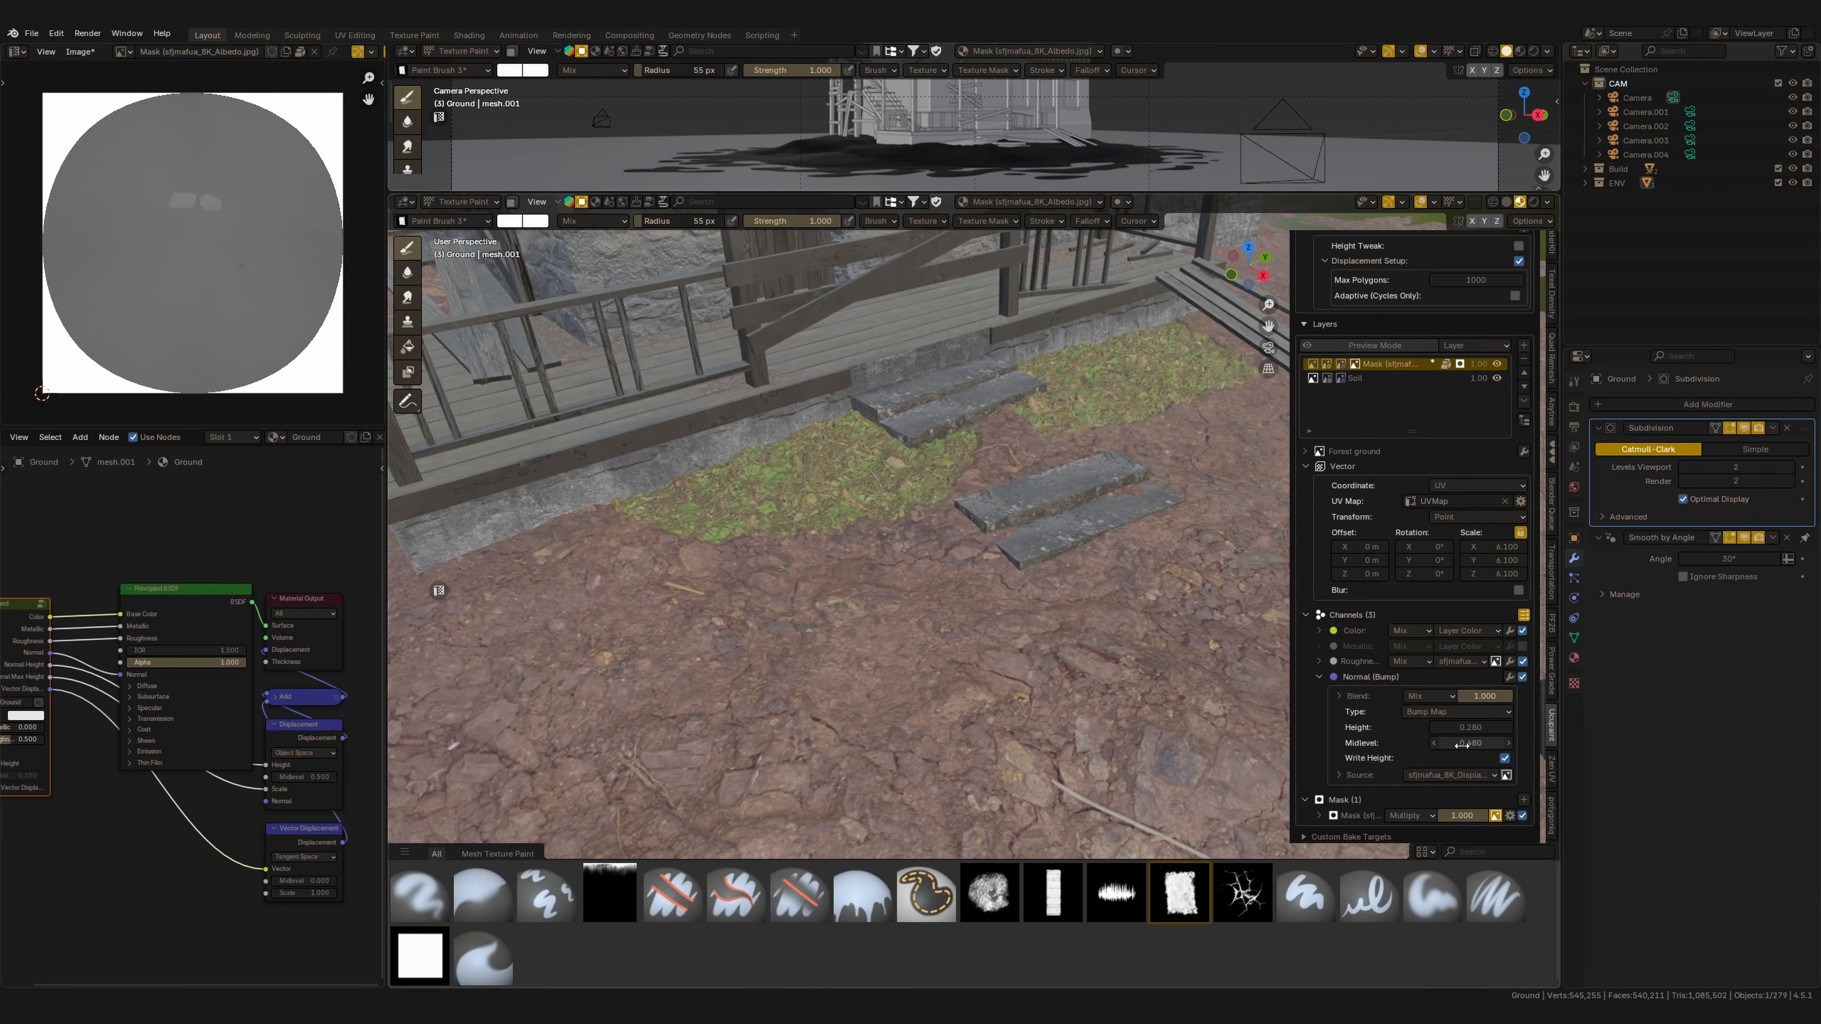
# Lower the forest layer's bump midlevel and adjust the colour blend of the ground layers.
pyautogui.moveTo(1476, 744); pyautogui.dragTo(1445, 745)
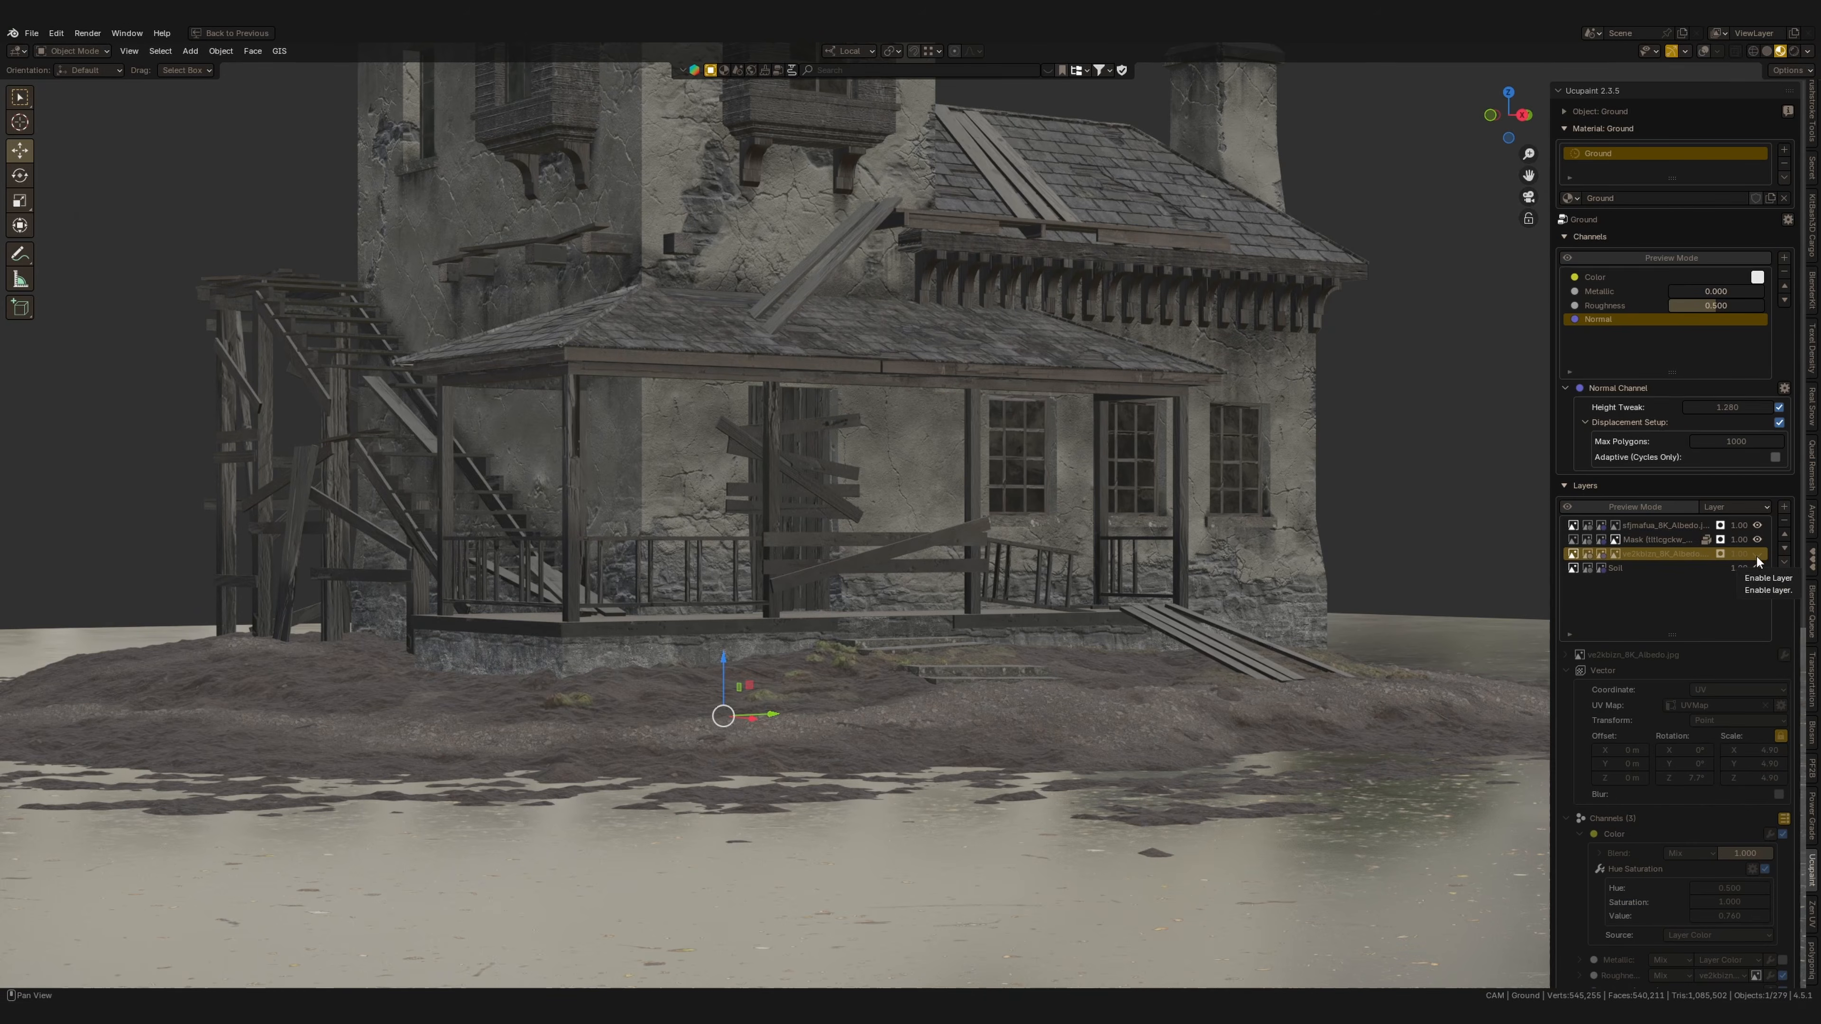
pyautogui.click(1757, 555)
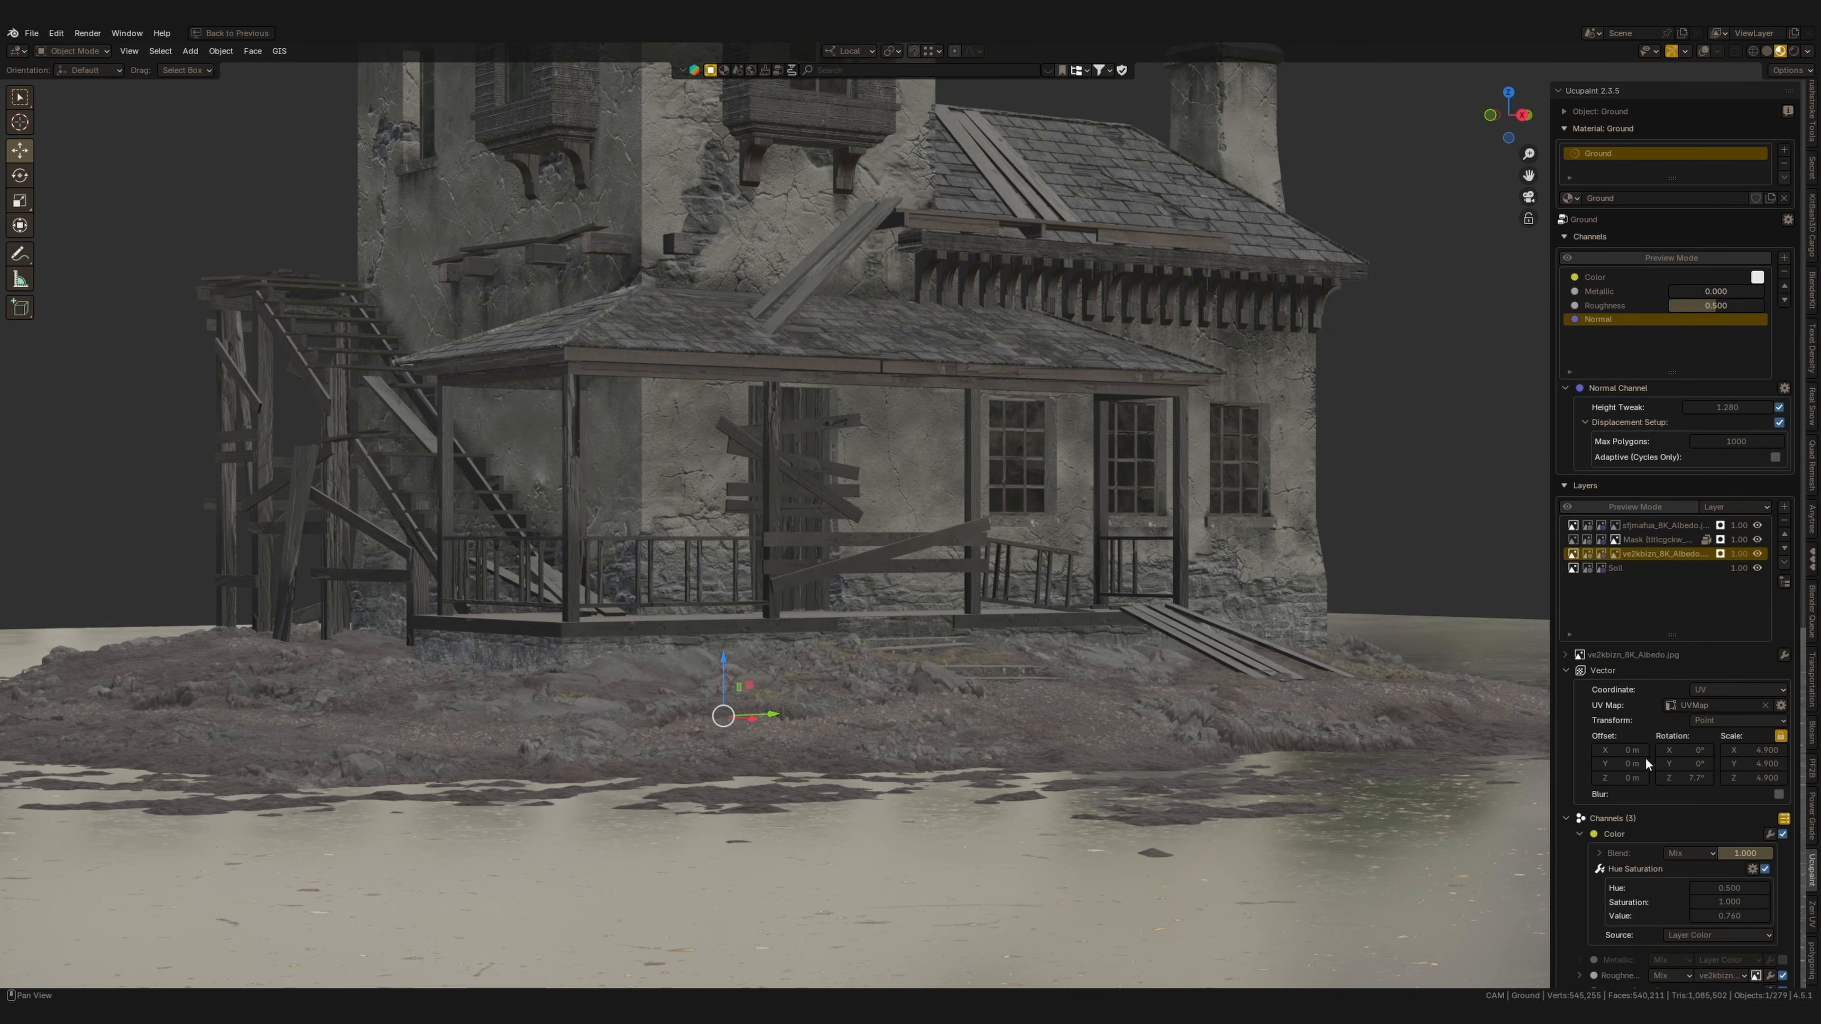
pyautogui.scroll(-5, 1722, 883)
pyautogui.moveTo(1739, 864); pyautogui.dragTo(1749, 864)
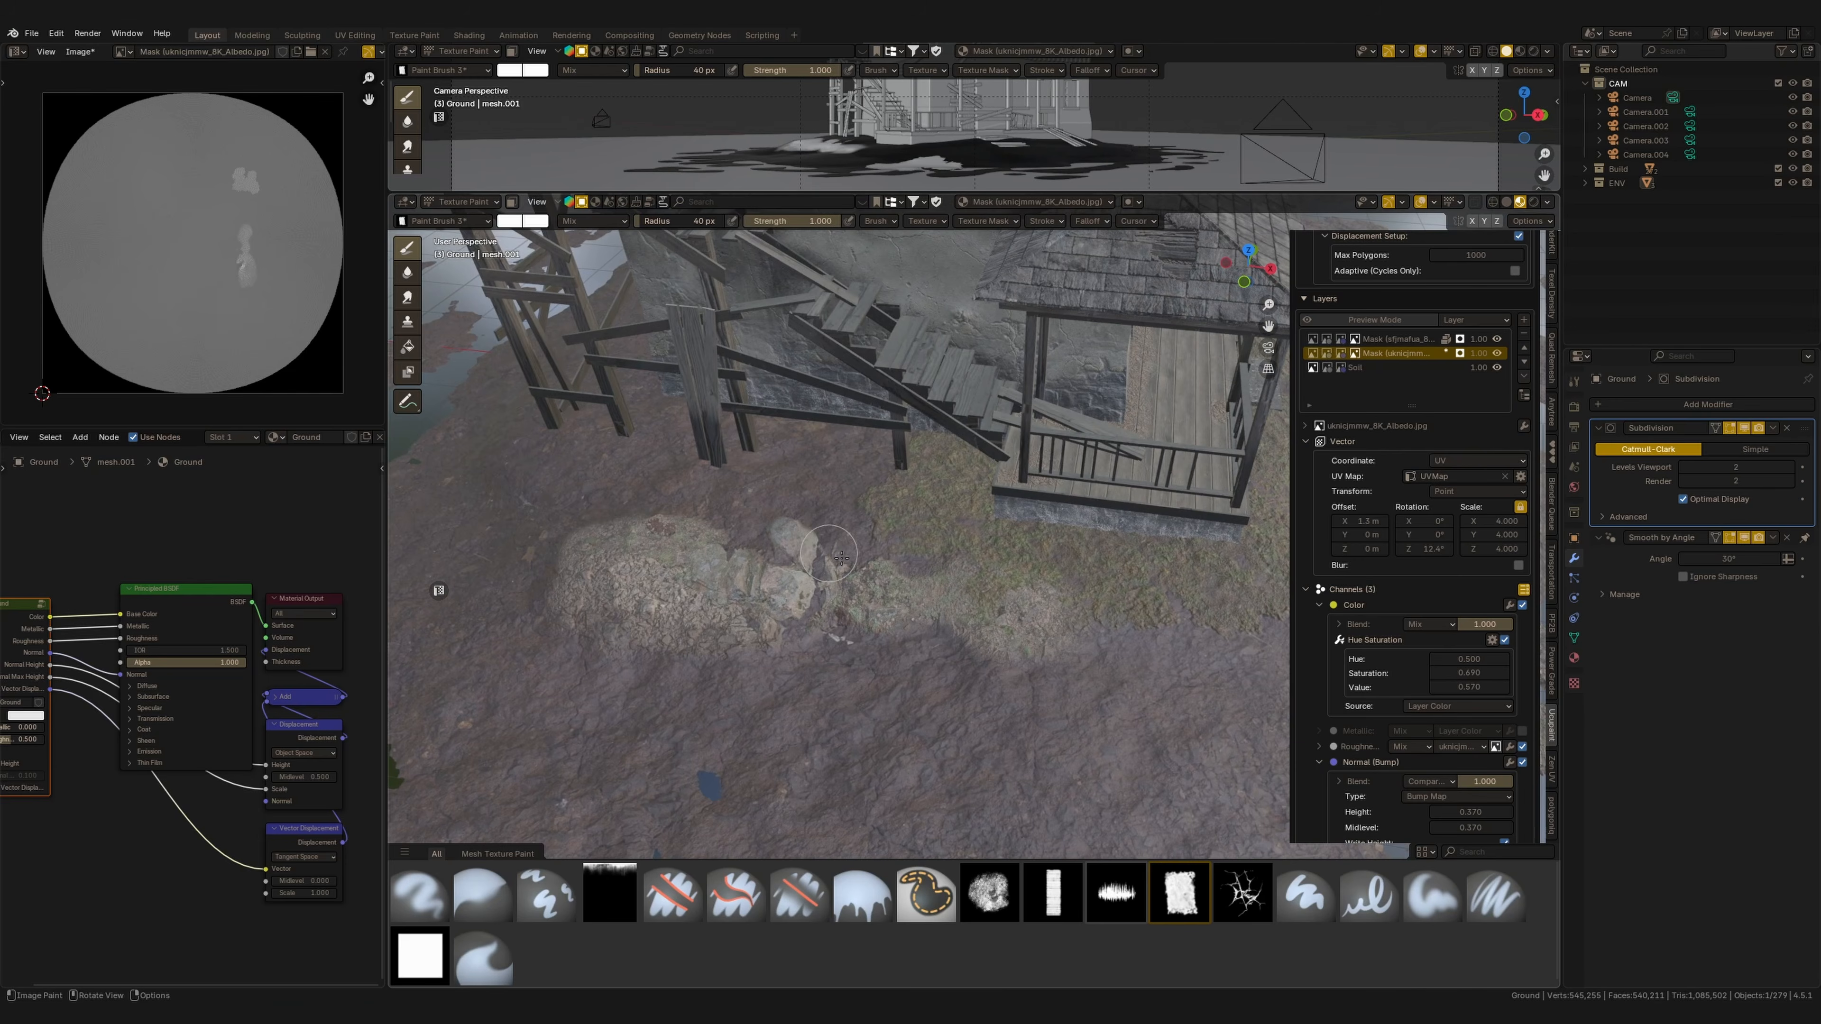
# Paint the ground masks to reveal rocky patches and a gravel path beside the porch.
pyautogui.moveTo(1041, 650); pyautogui.dragTo(1032, 692, button='middle')
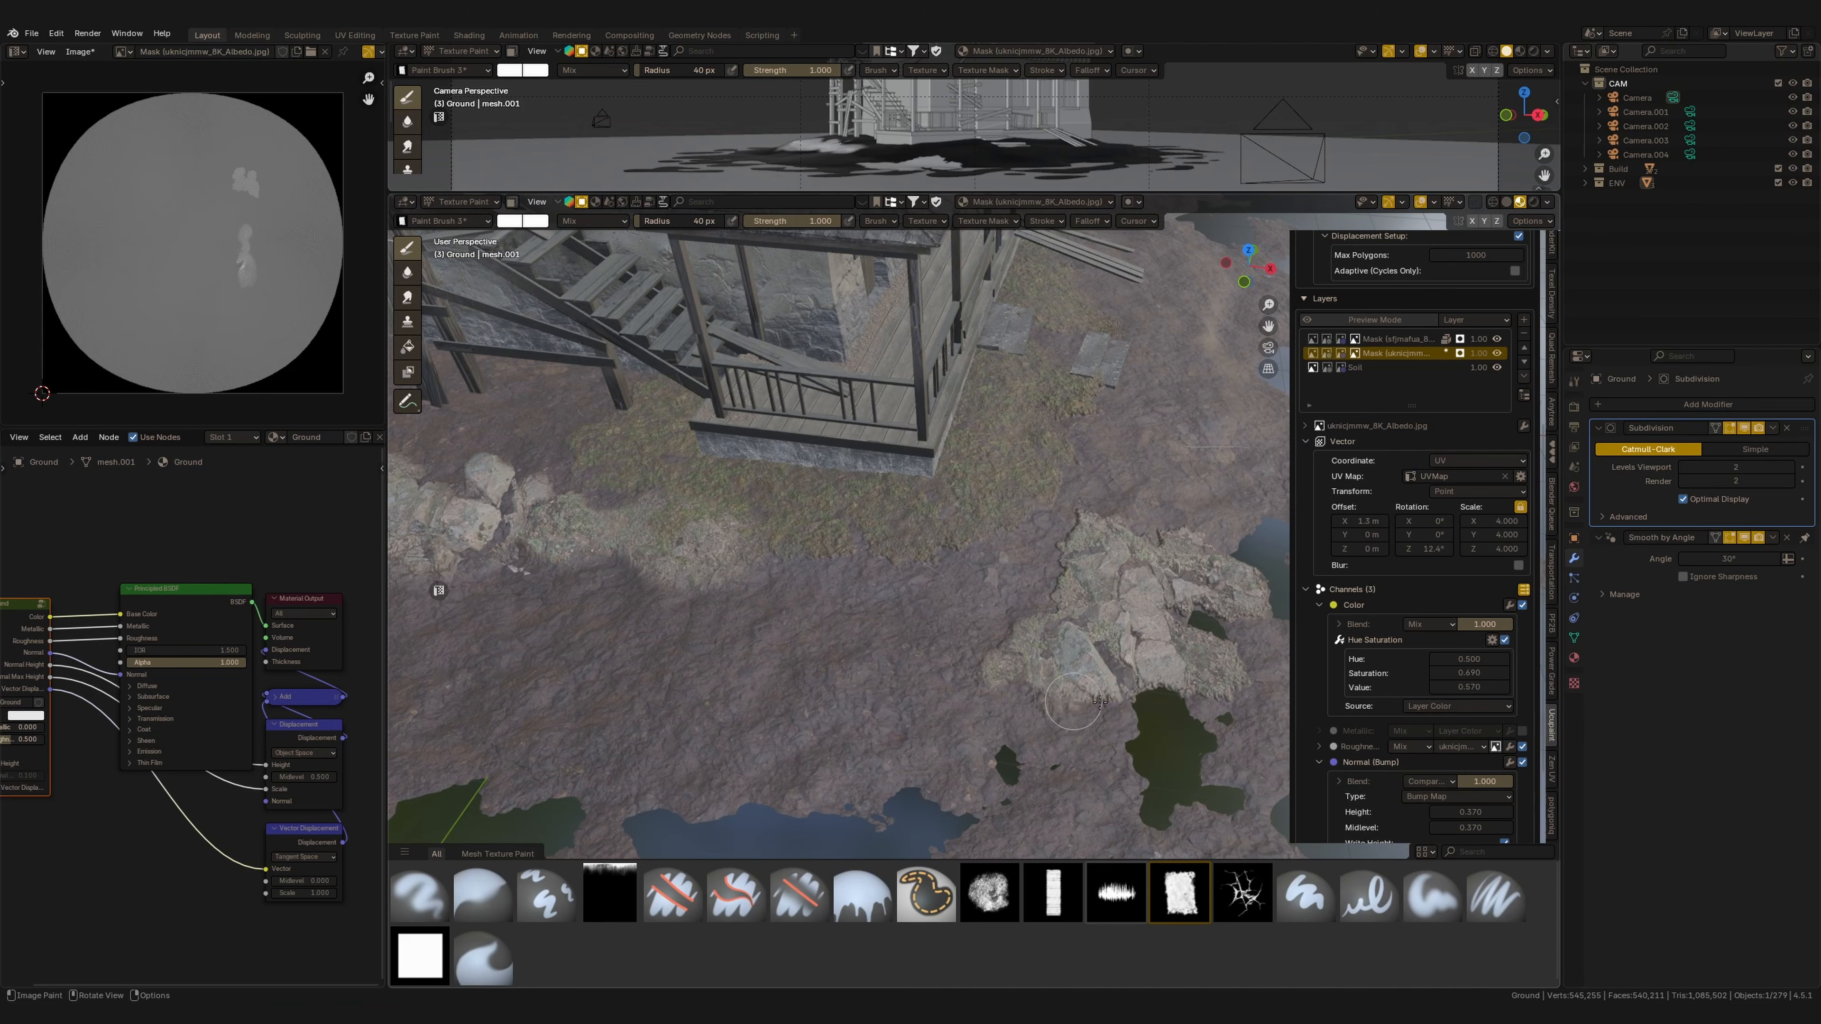
pyautogui.moveTo(1063, 686); pyautogui.dragTo(965, 652, button='middle')
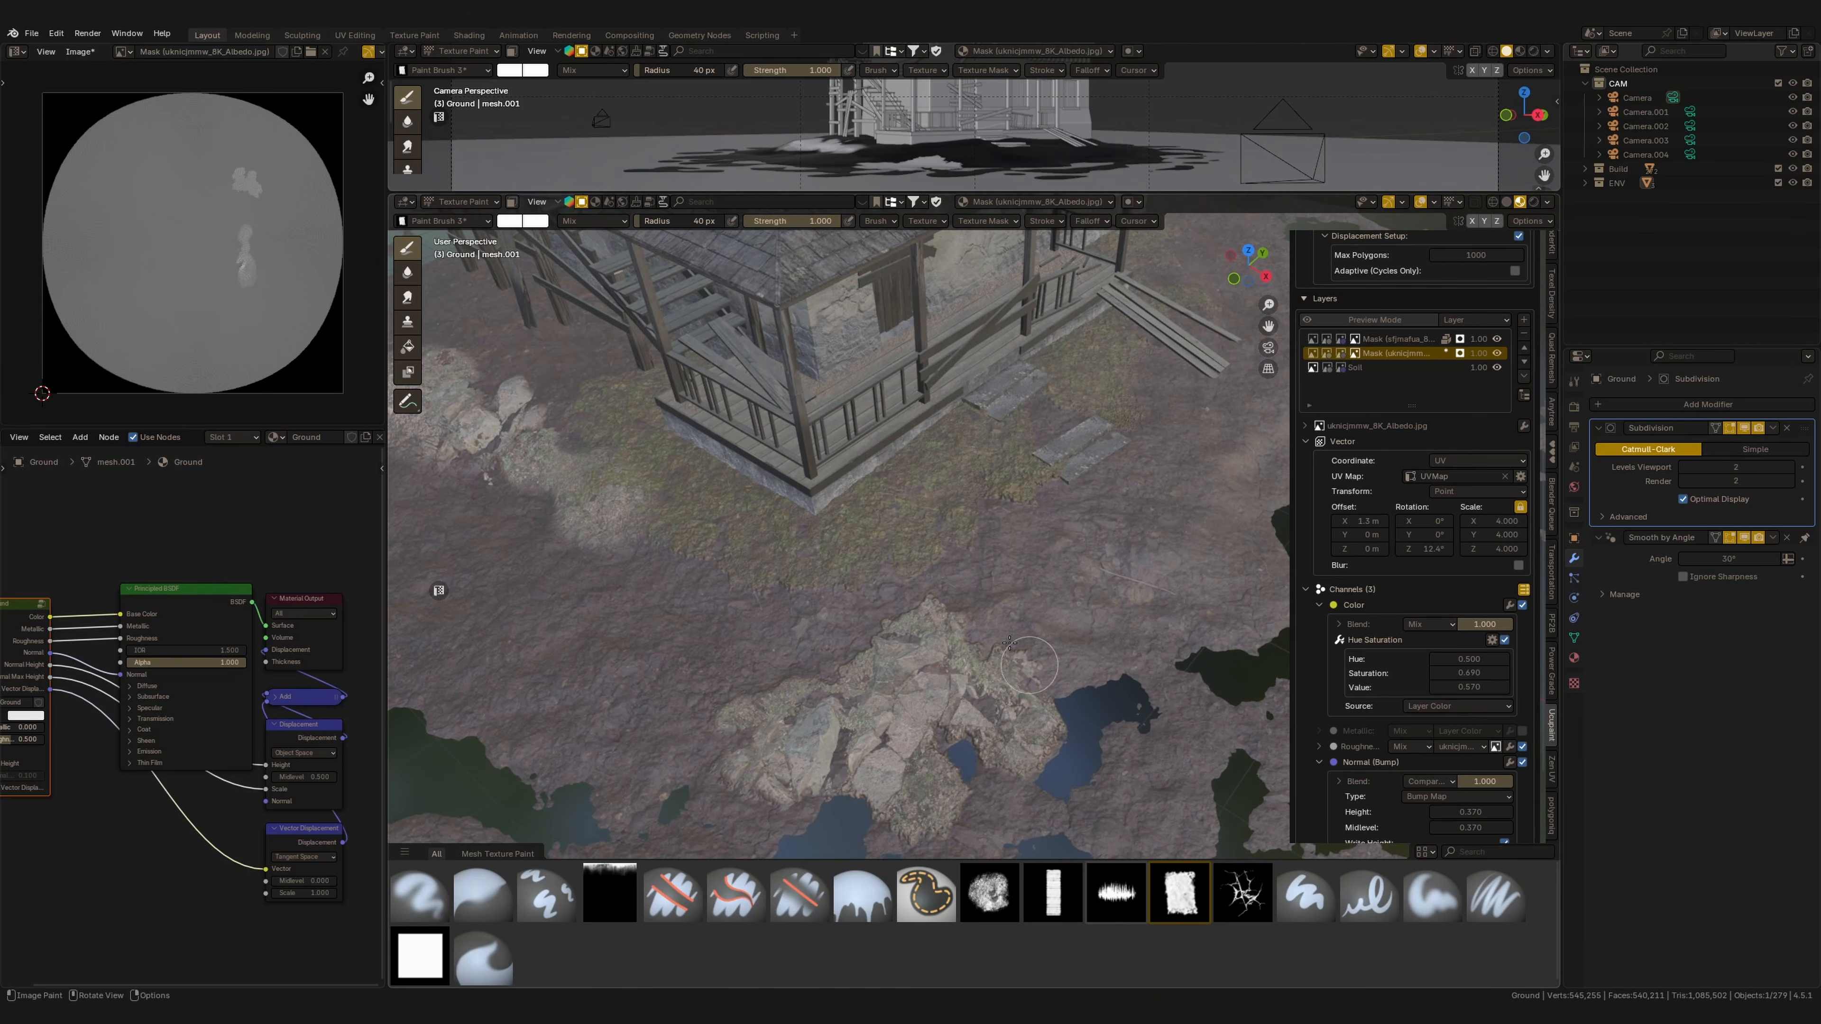
pyautogui.click(511, 224)
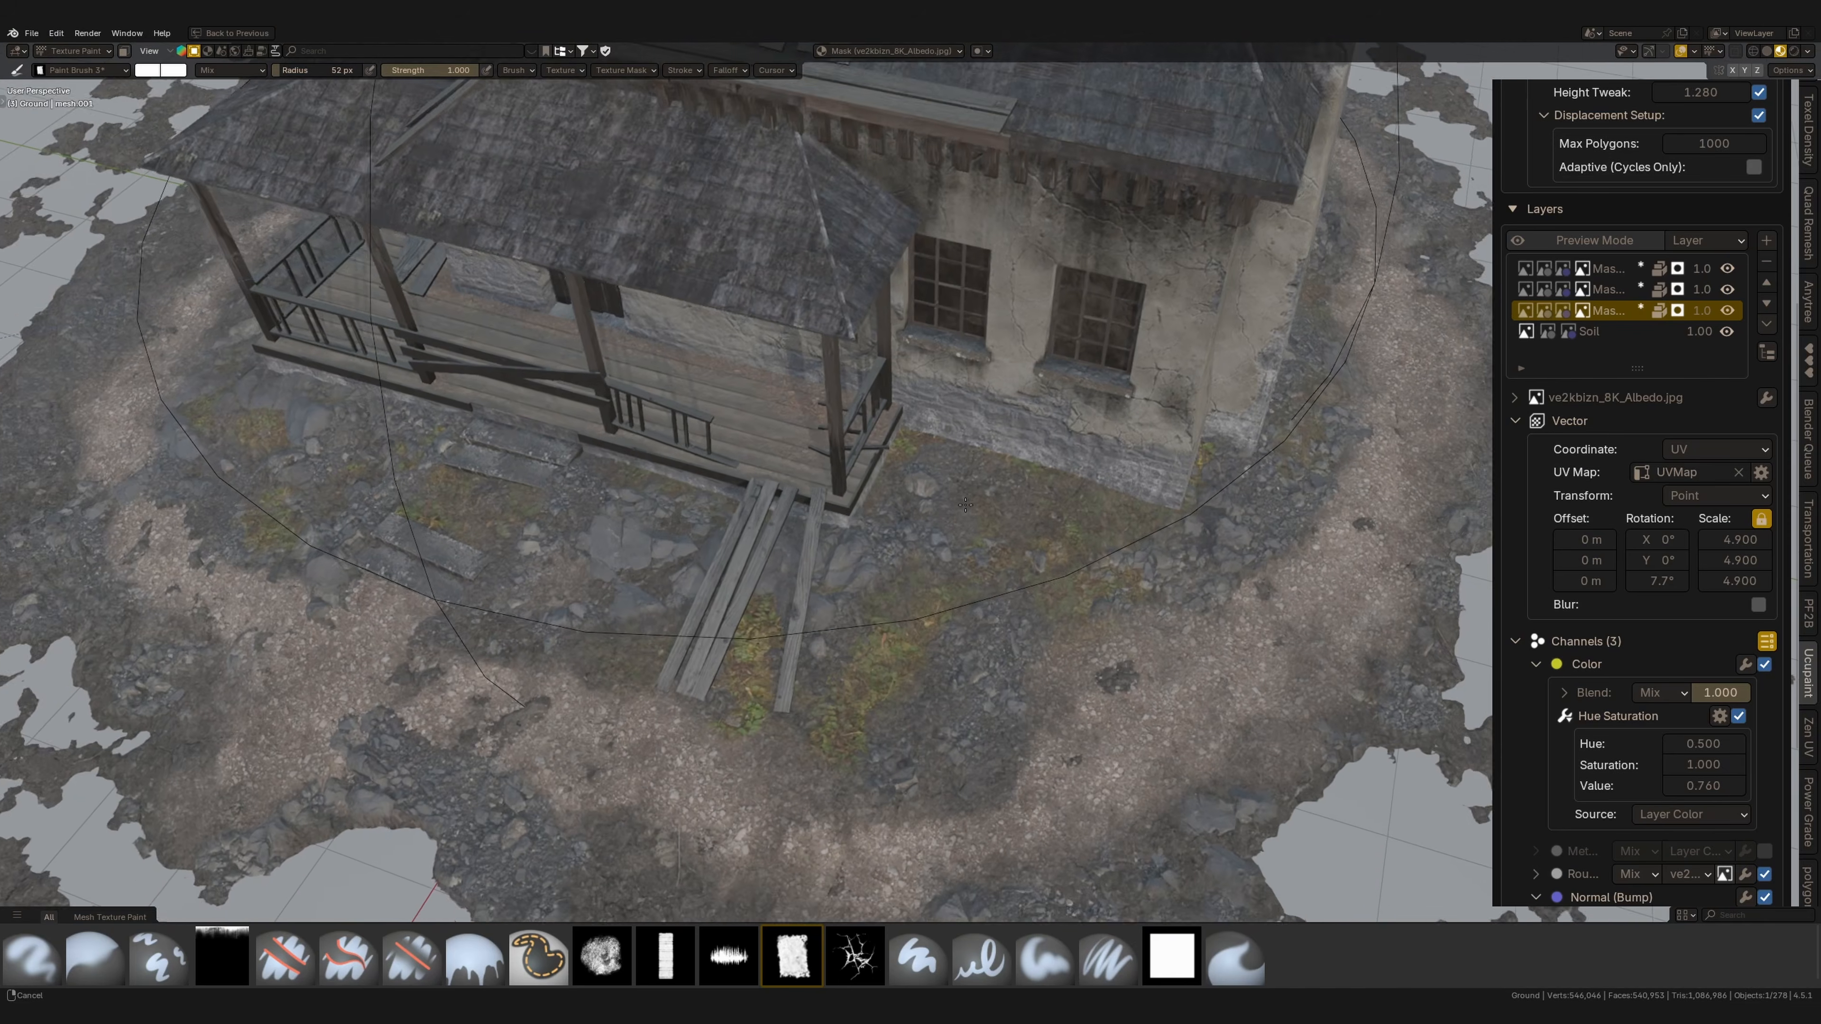
pyautogui.moveTo(965, 502); pyautogui.dragTo(965, 502, button='middle')
pyautogui.keyDown('shift'); pyautogui.moveTo(1008, 696); pyautogui.dragTo(840, 403, button='middle'); pyautogui.keyUp('shift')
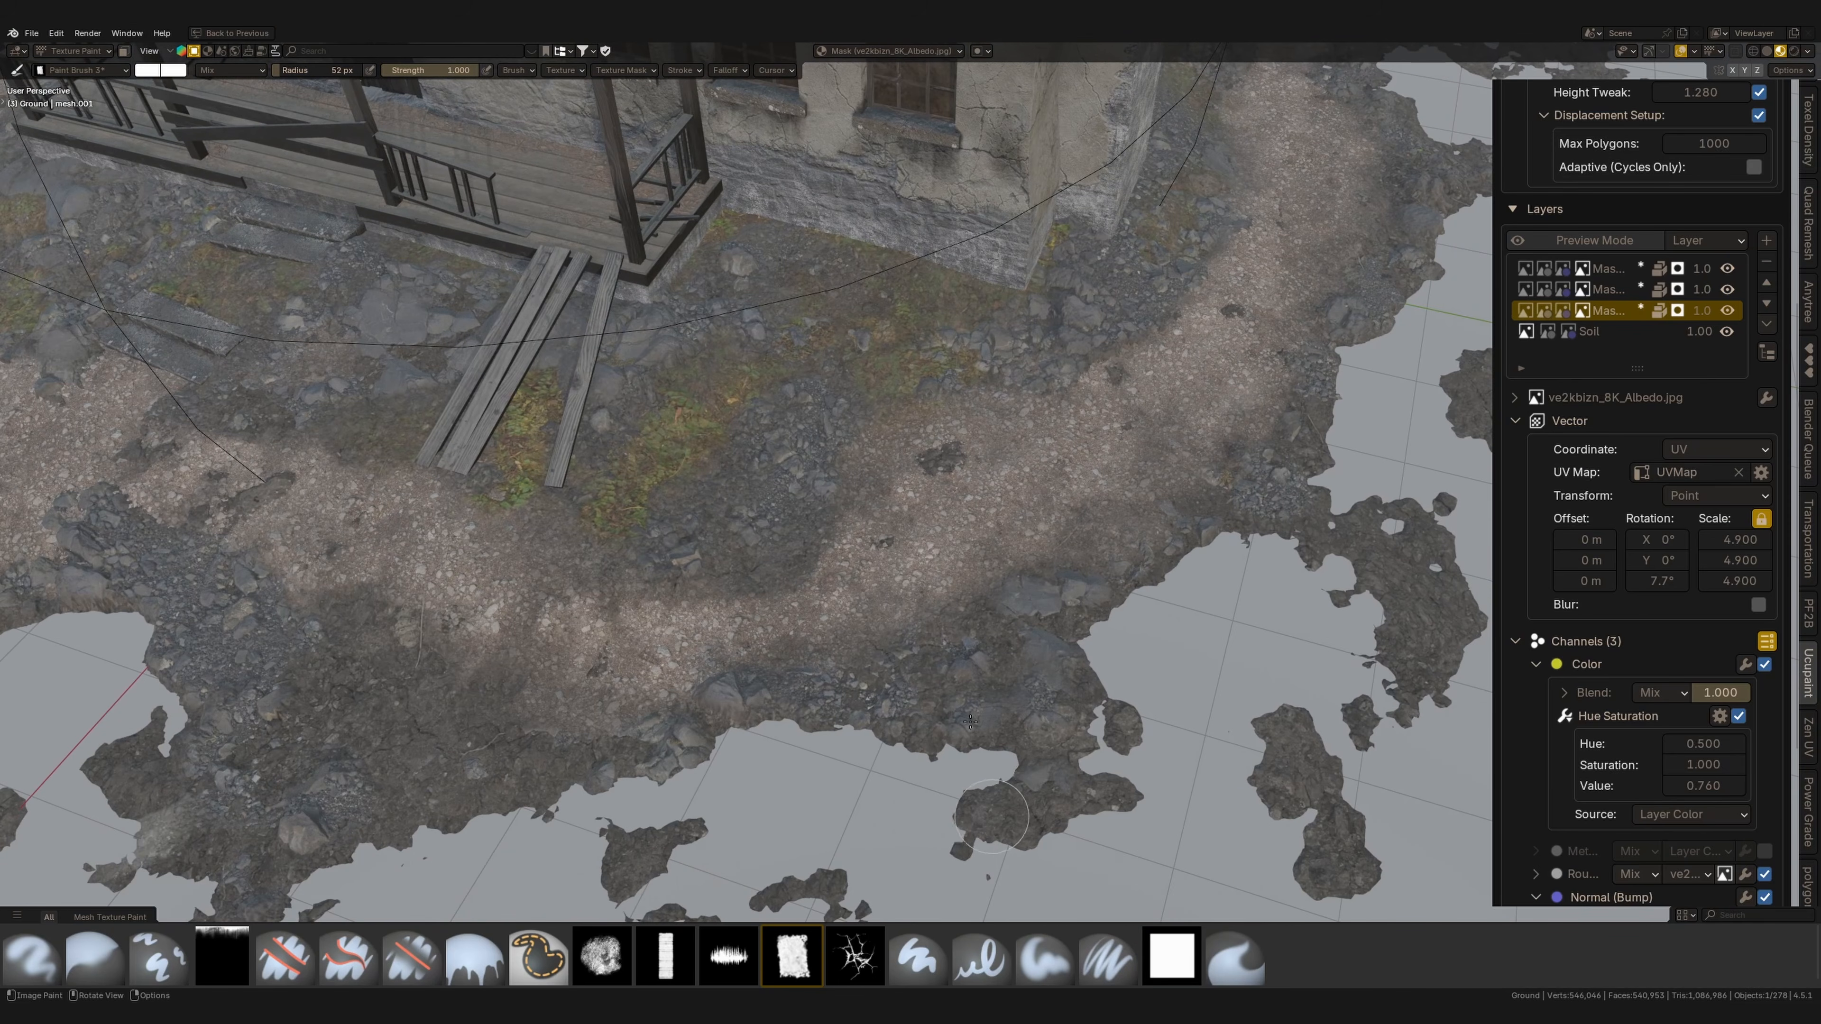
pyautogui.moveTo(525, 720)
pyautogui.mouseDown()
pyautogui.moveTo(460, 683)
pyautogui.moveTo(507, 712)
pyautogui.mouseUp()
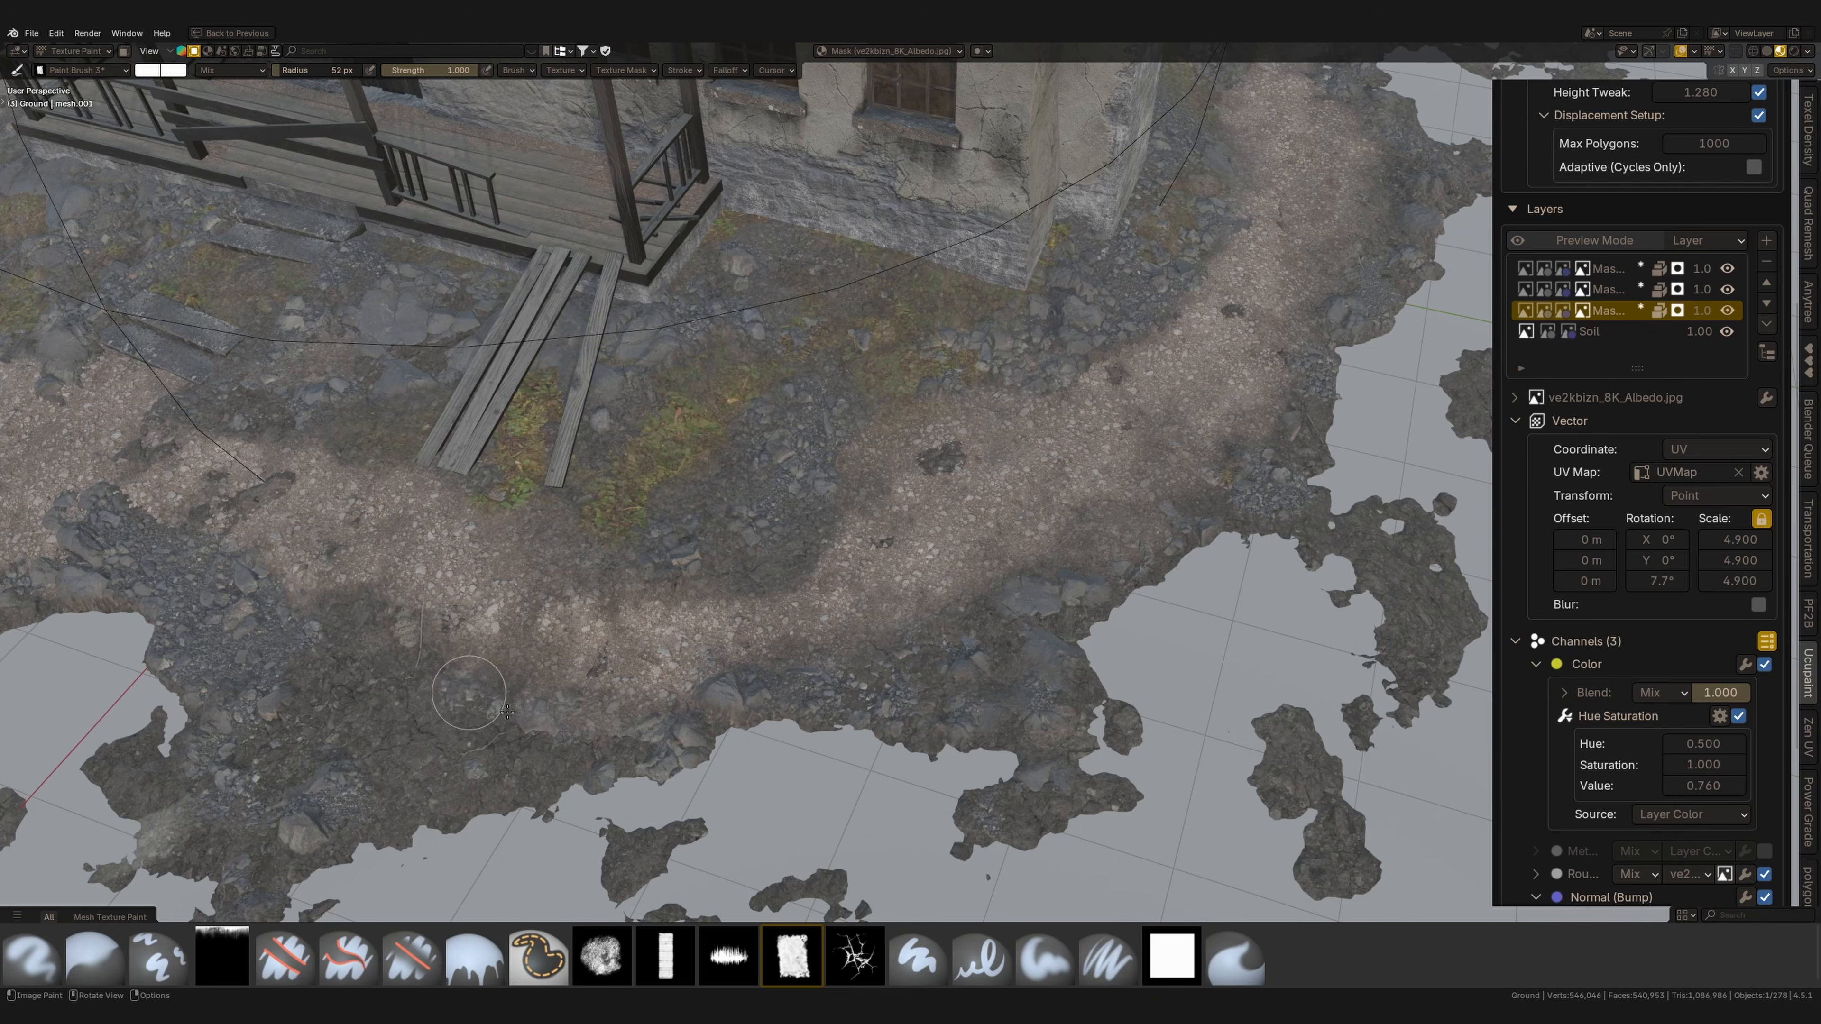
# Set up a bake of all the chimney material's channels at 4096 resolution on GPU Compute with 32-bit float normal and displacement.
pyautogui.click(1609, 269)
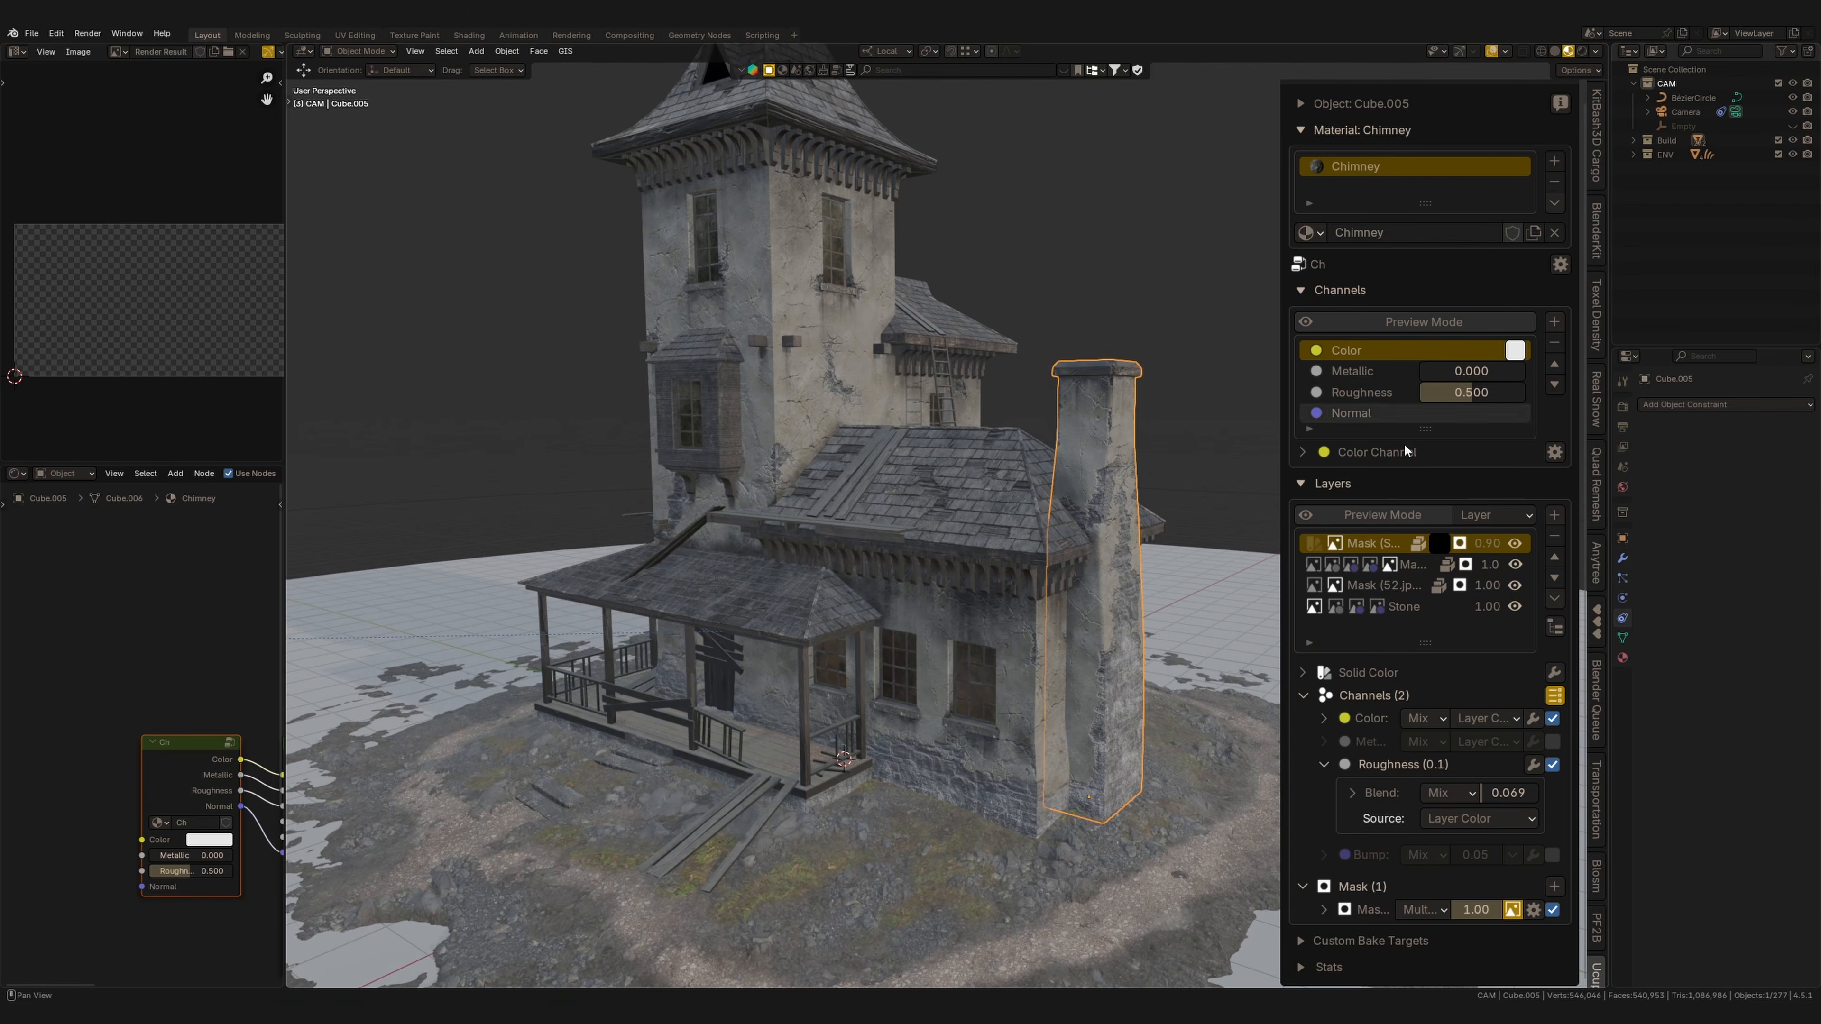
pyautogui.click(1561, 265)
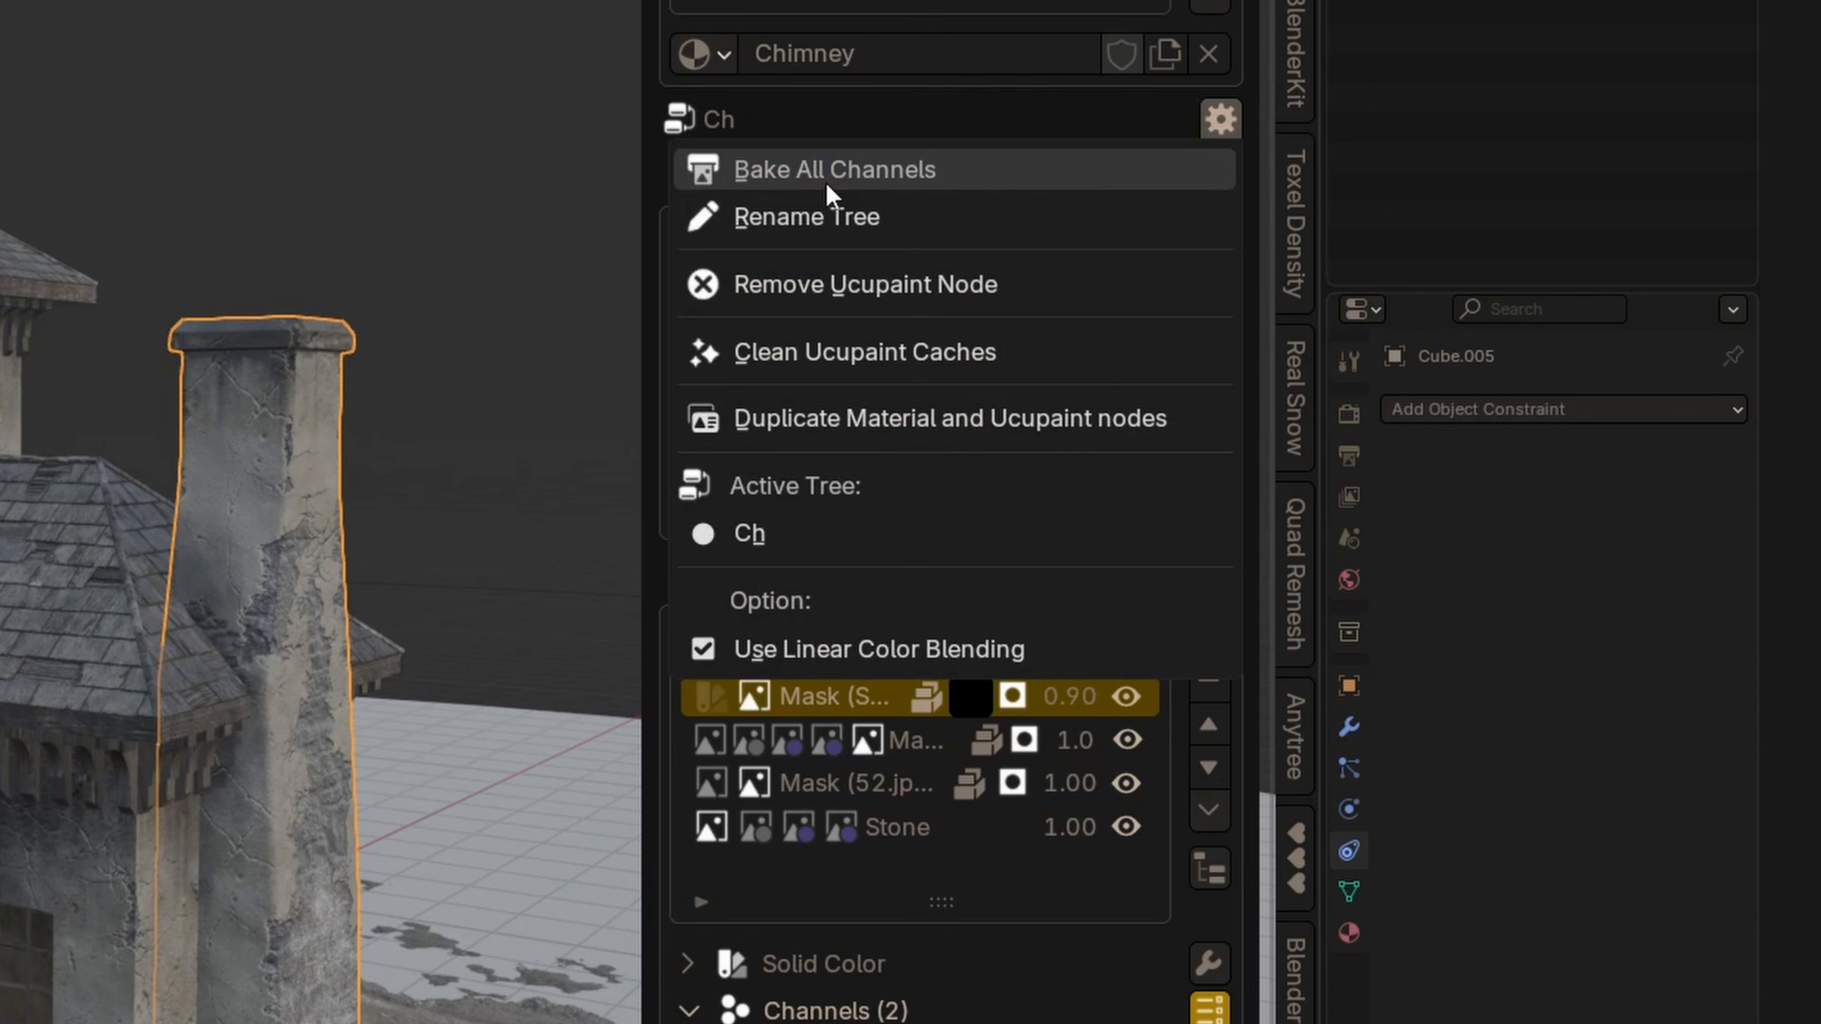
pyautogui.click(843, 172)
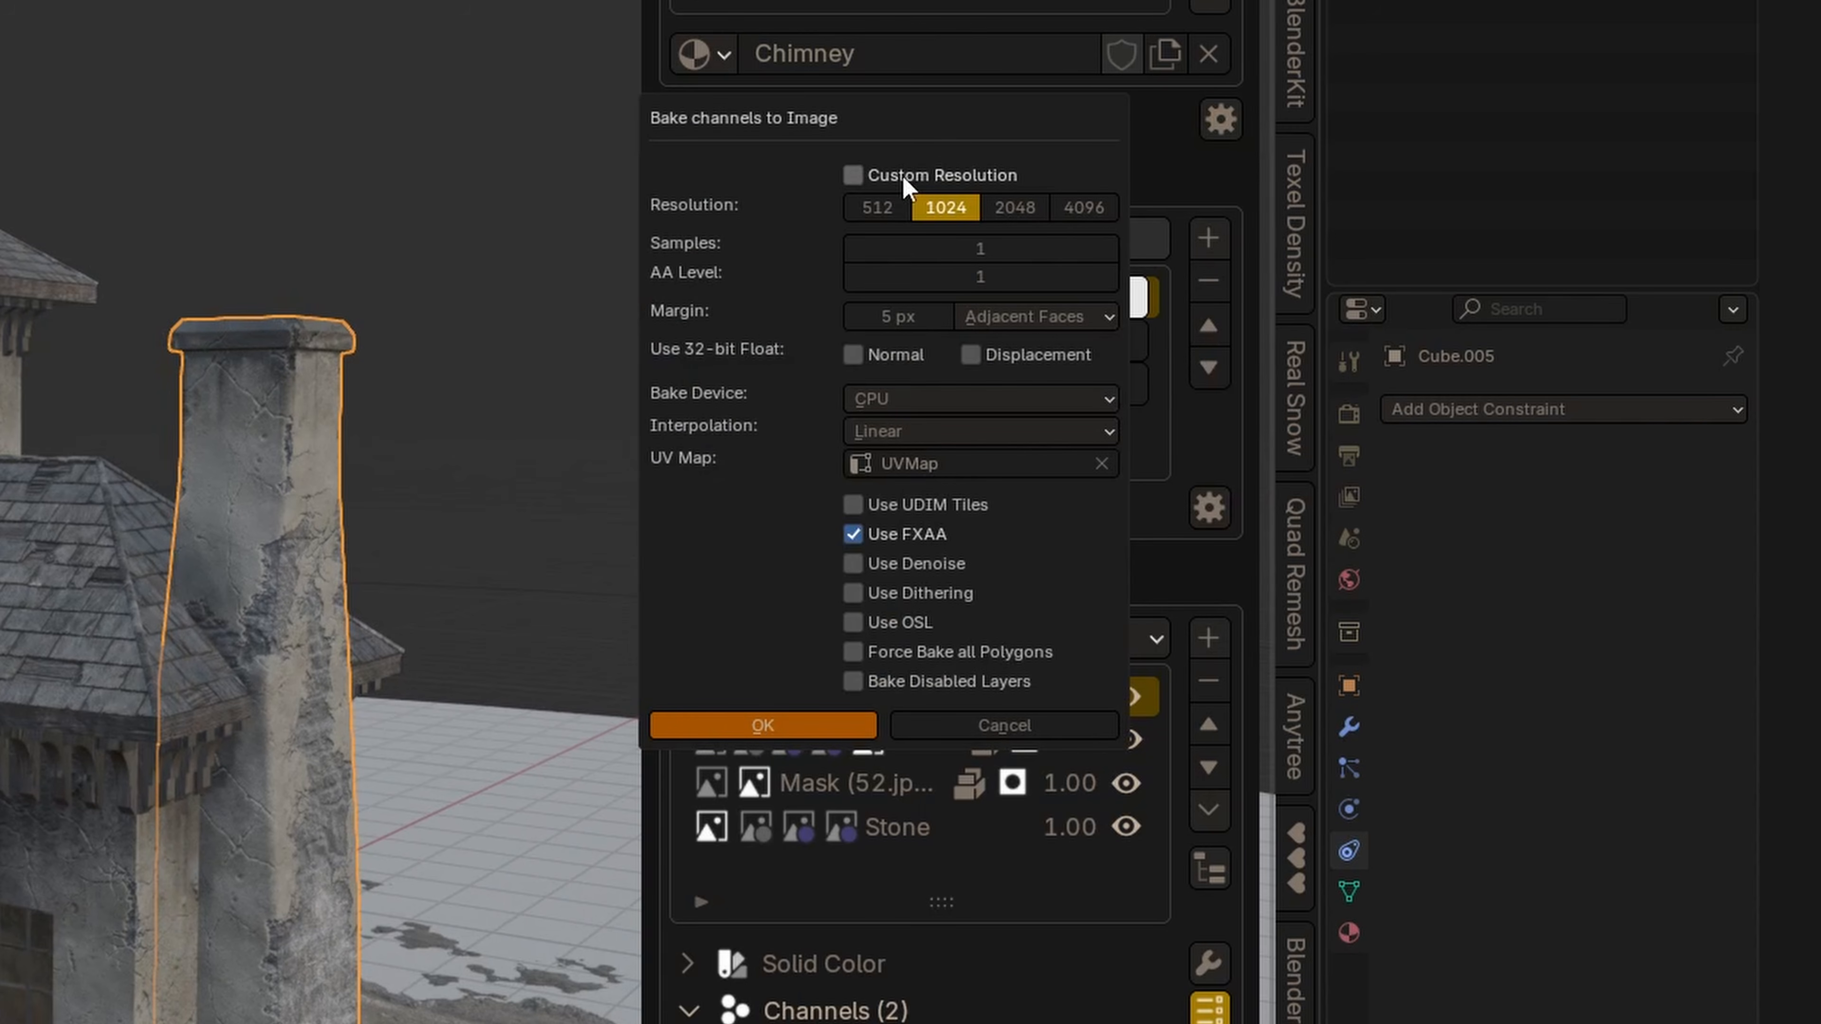
pyautogui.click(1097, 210)
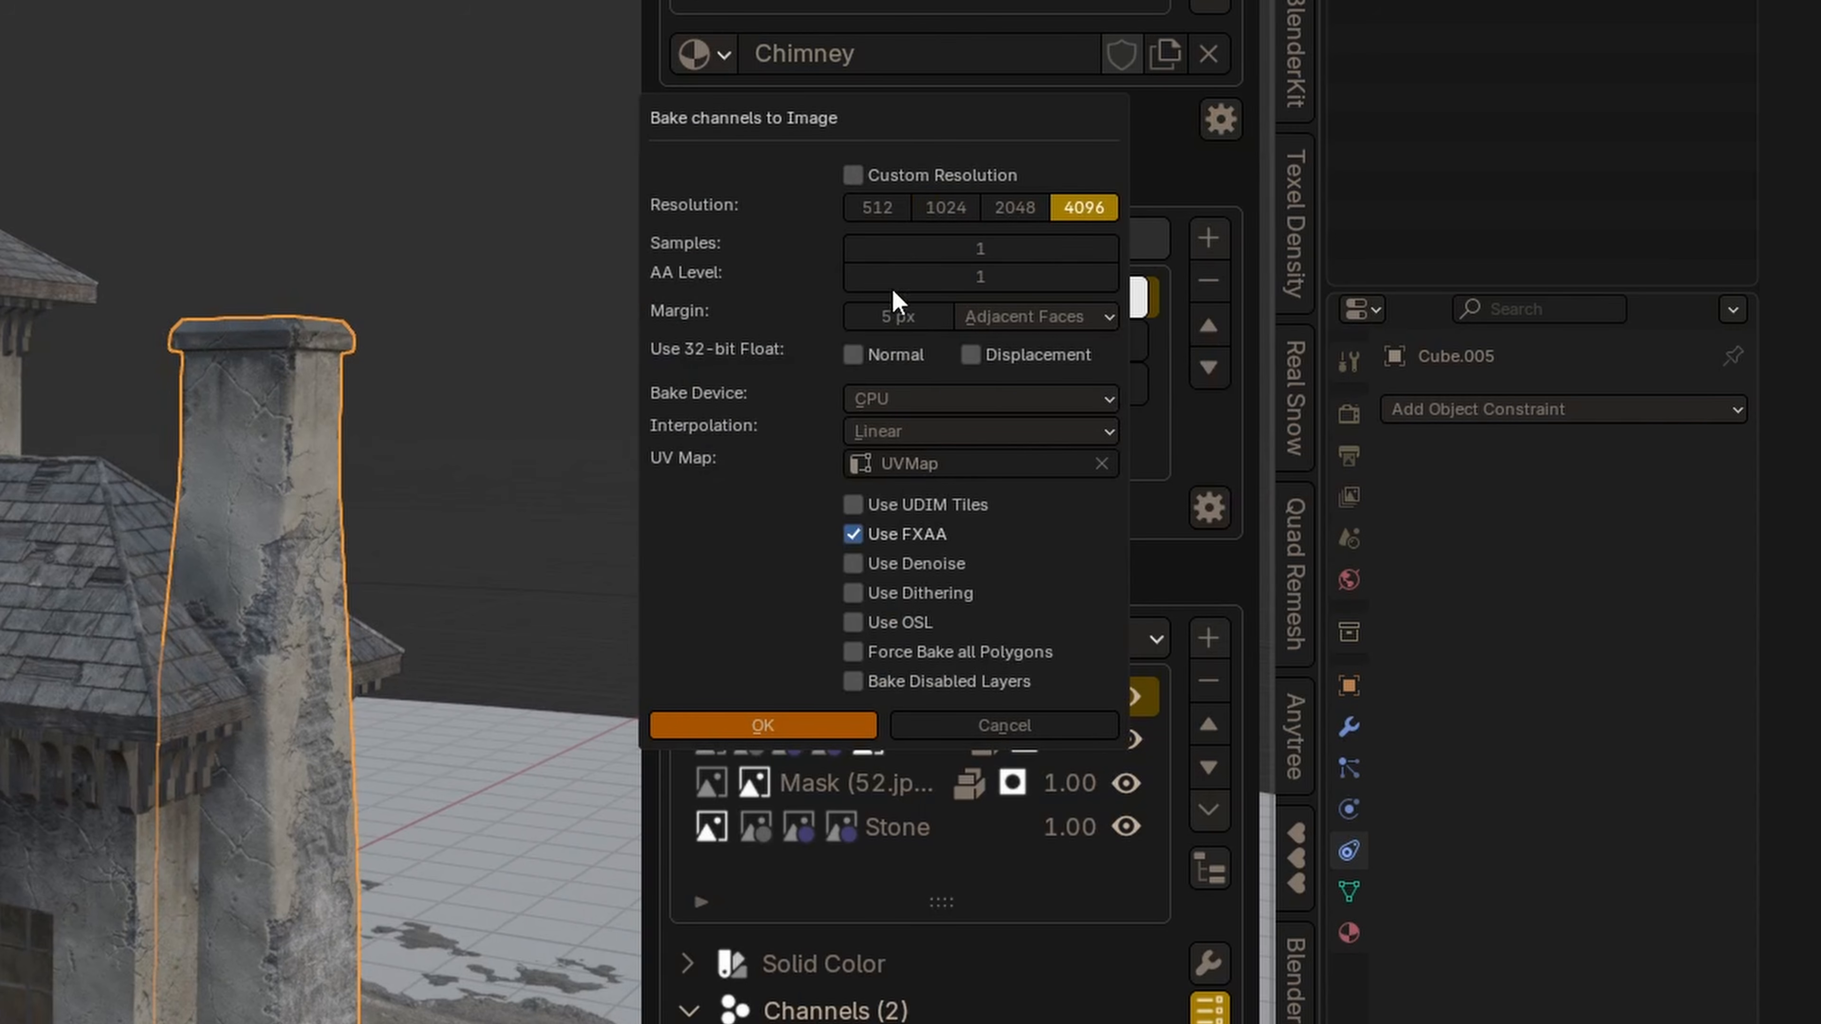
pyautogui.click(904, 401)
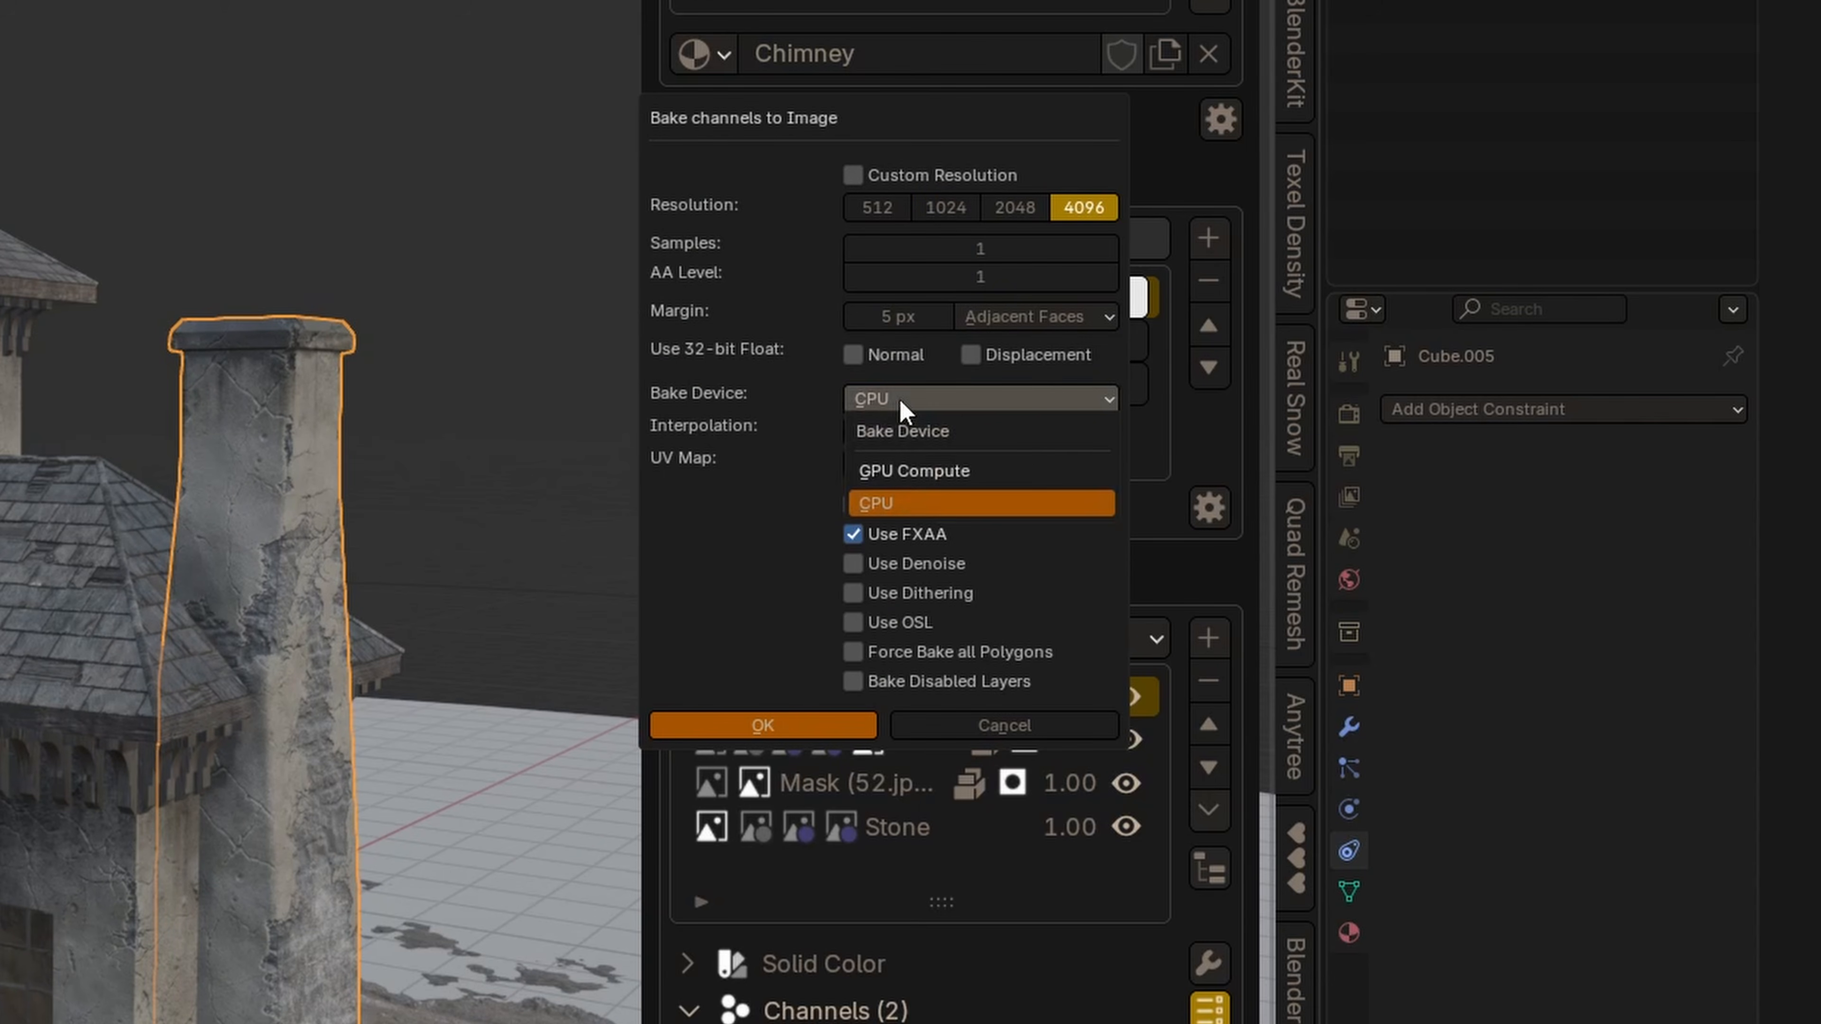
pyautogui.click(902, 463)
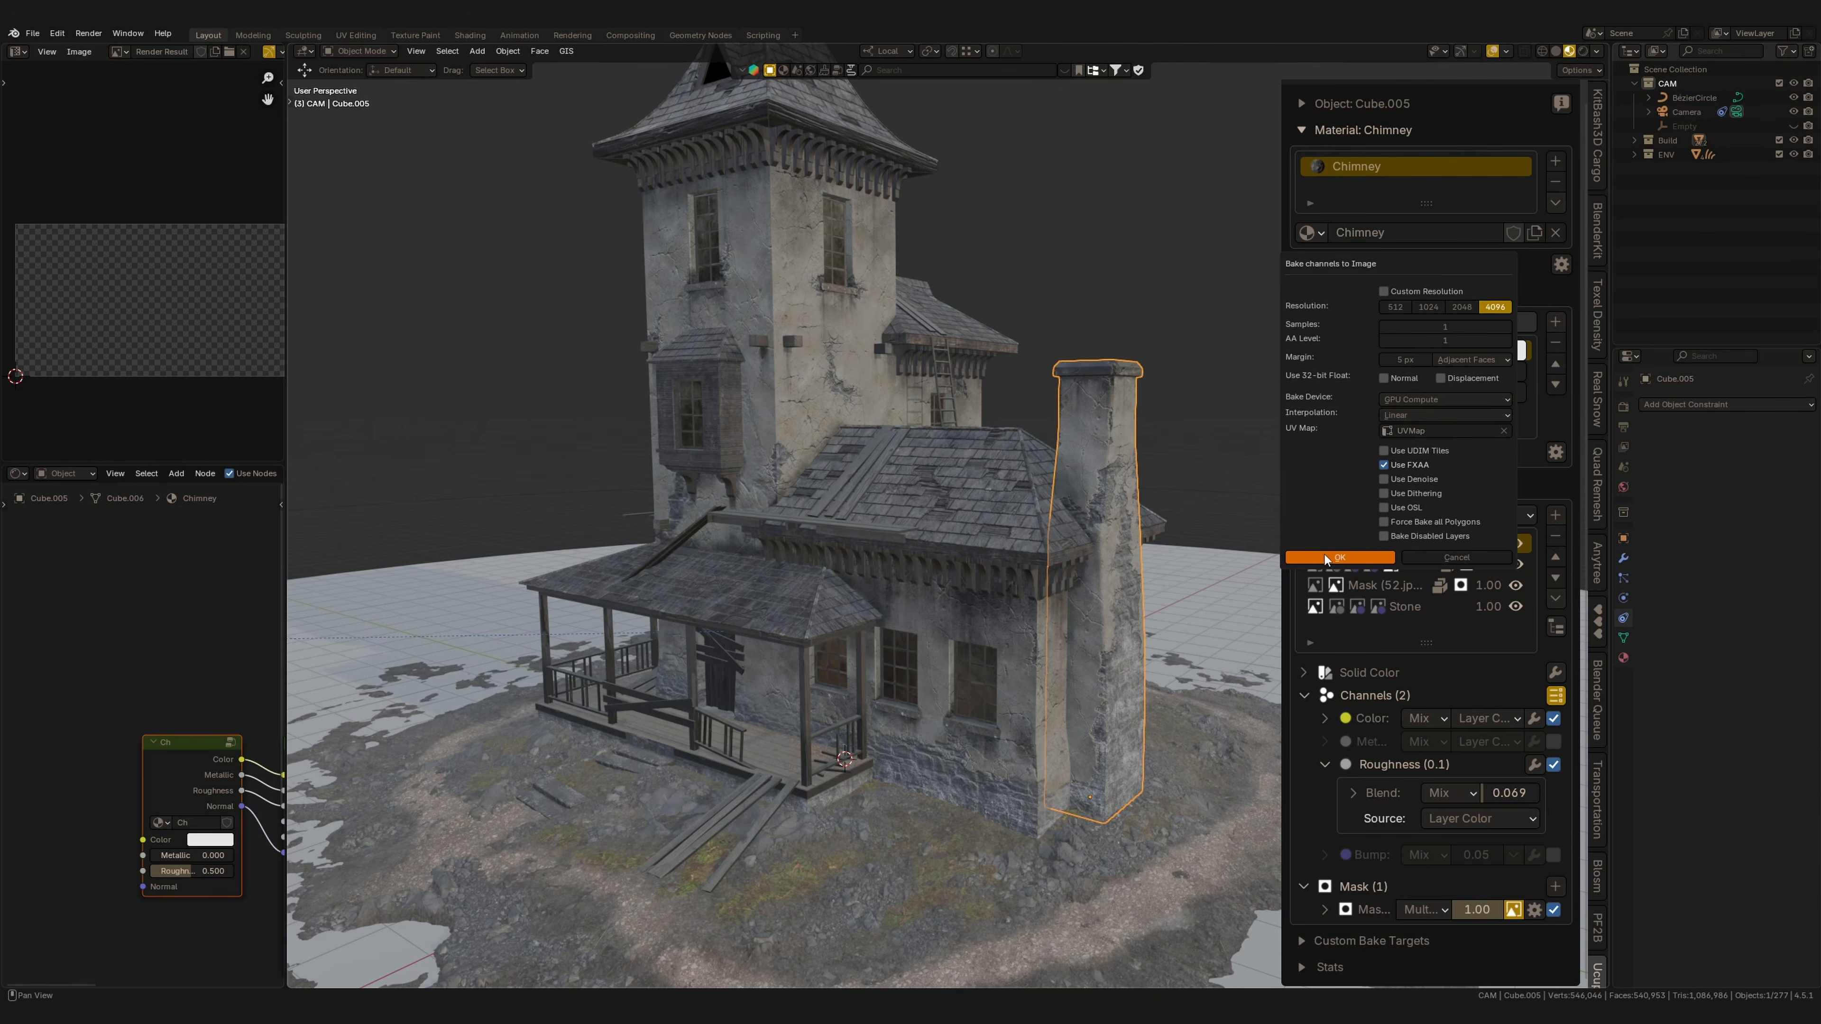
pyautogui.click(1440, 378)
pyautogui.click(1383, 378)
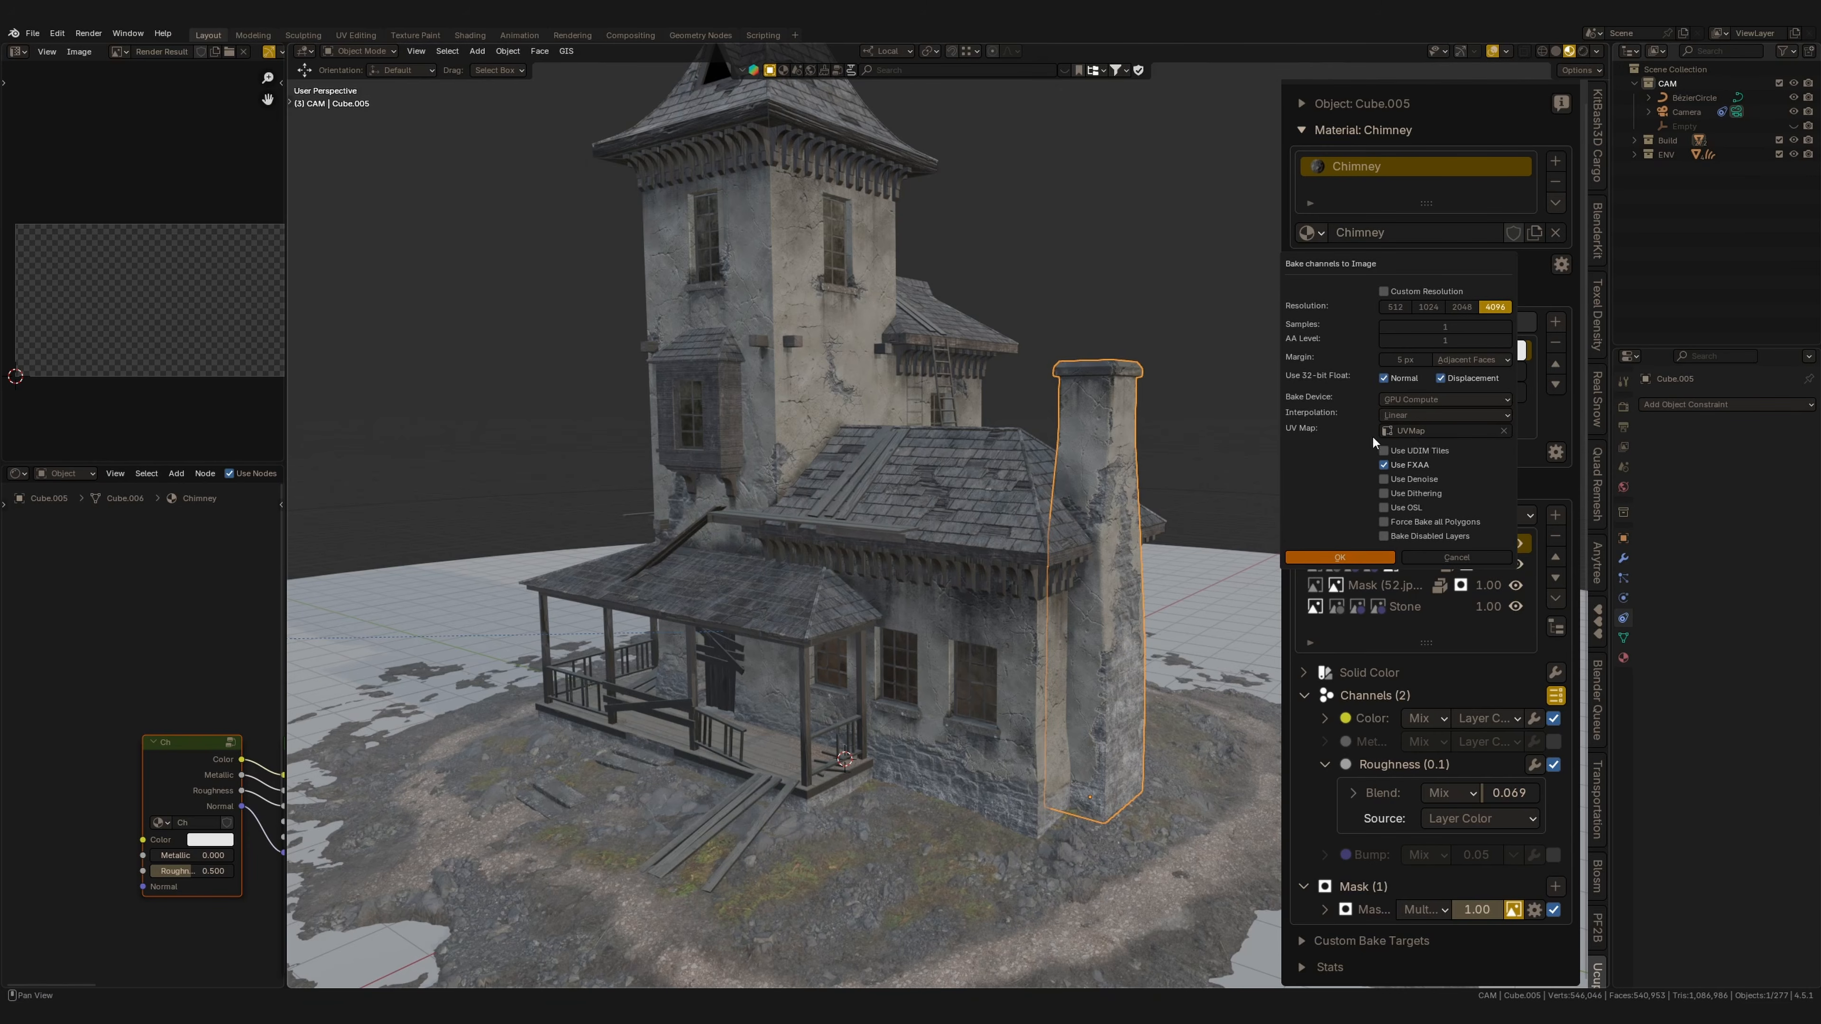
pyautogui.click(1441, 556)
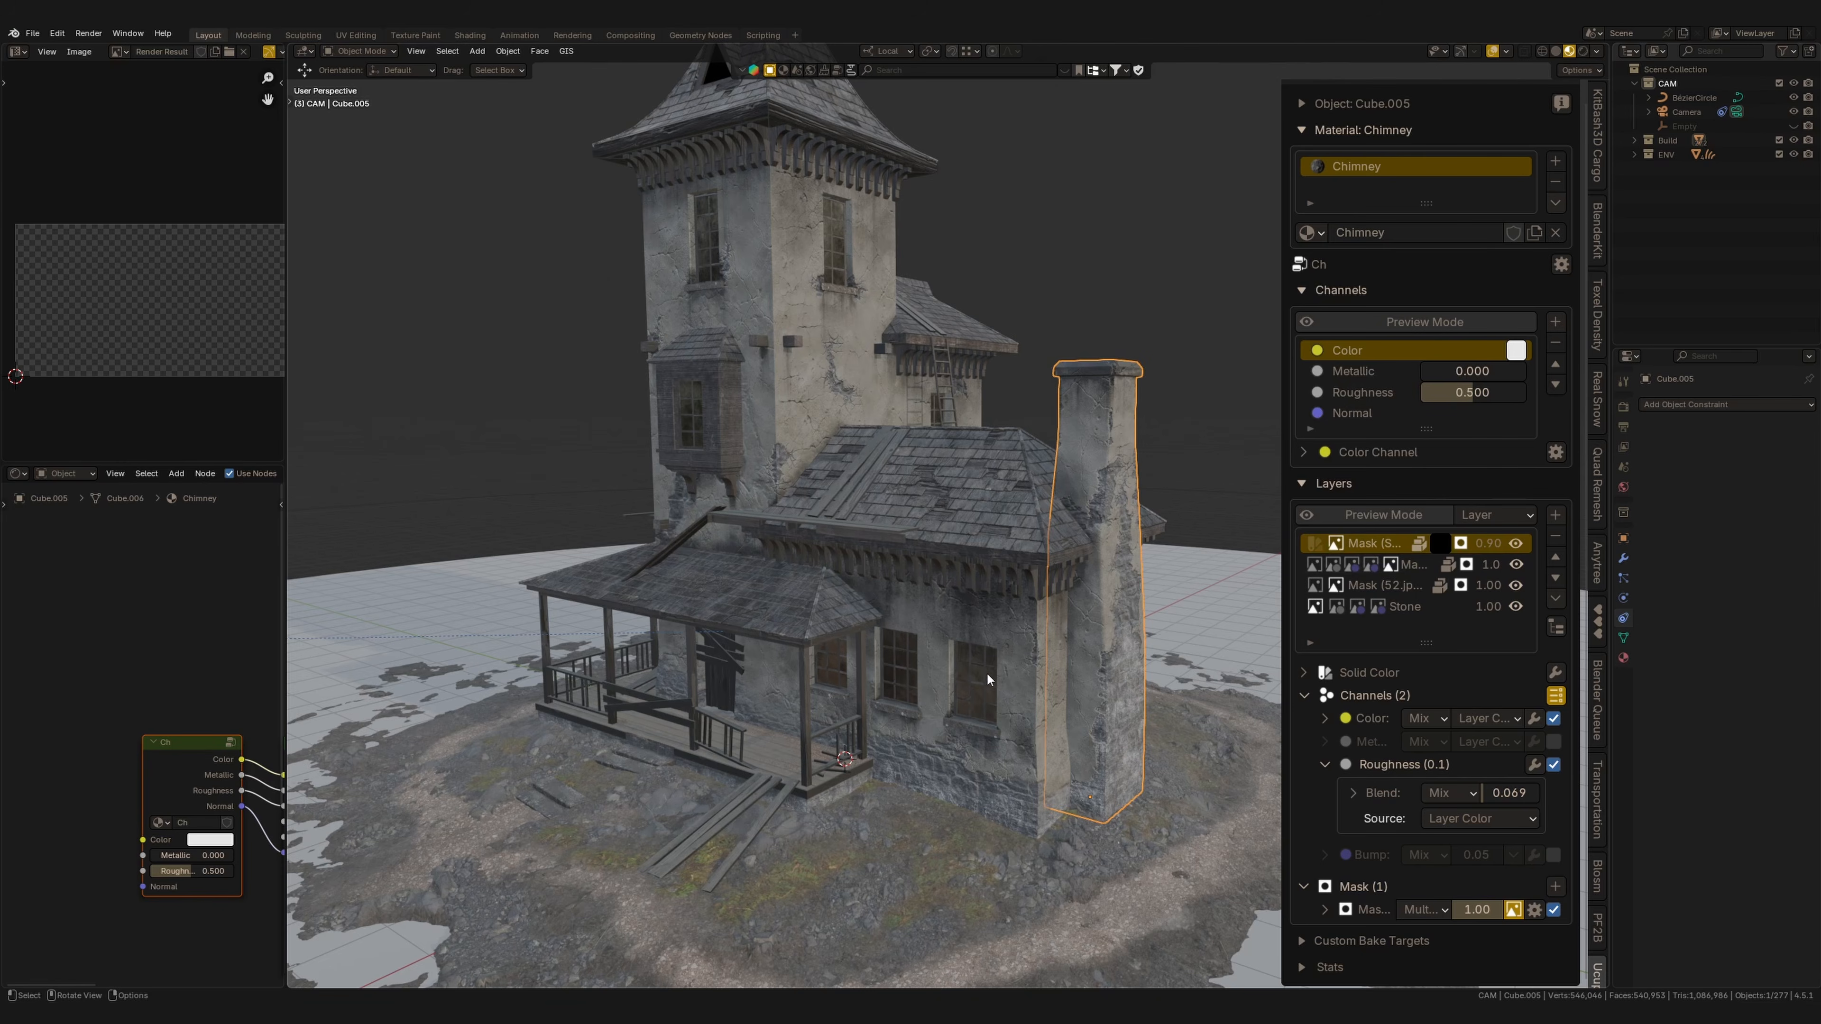
# Orbit around the house and ground to review the finished textures.
pyautogui.moveTo(997, 682); pyautogui.dragTo(934, 629, button='middle')
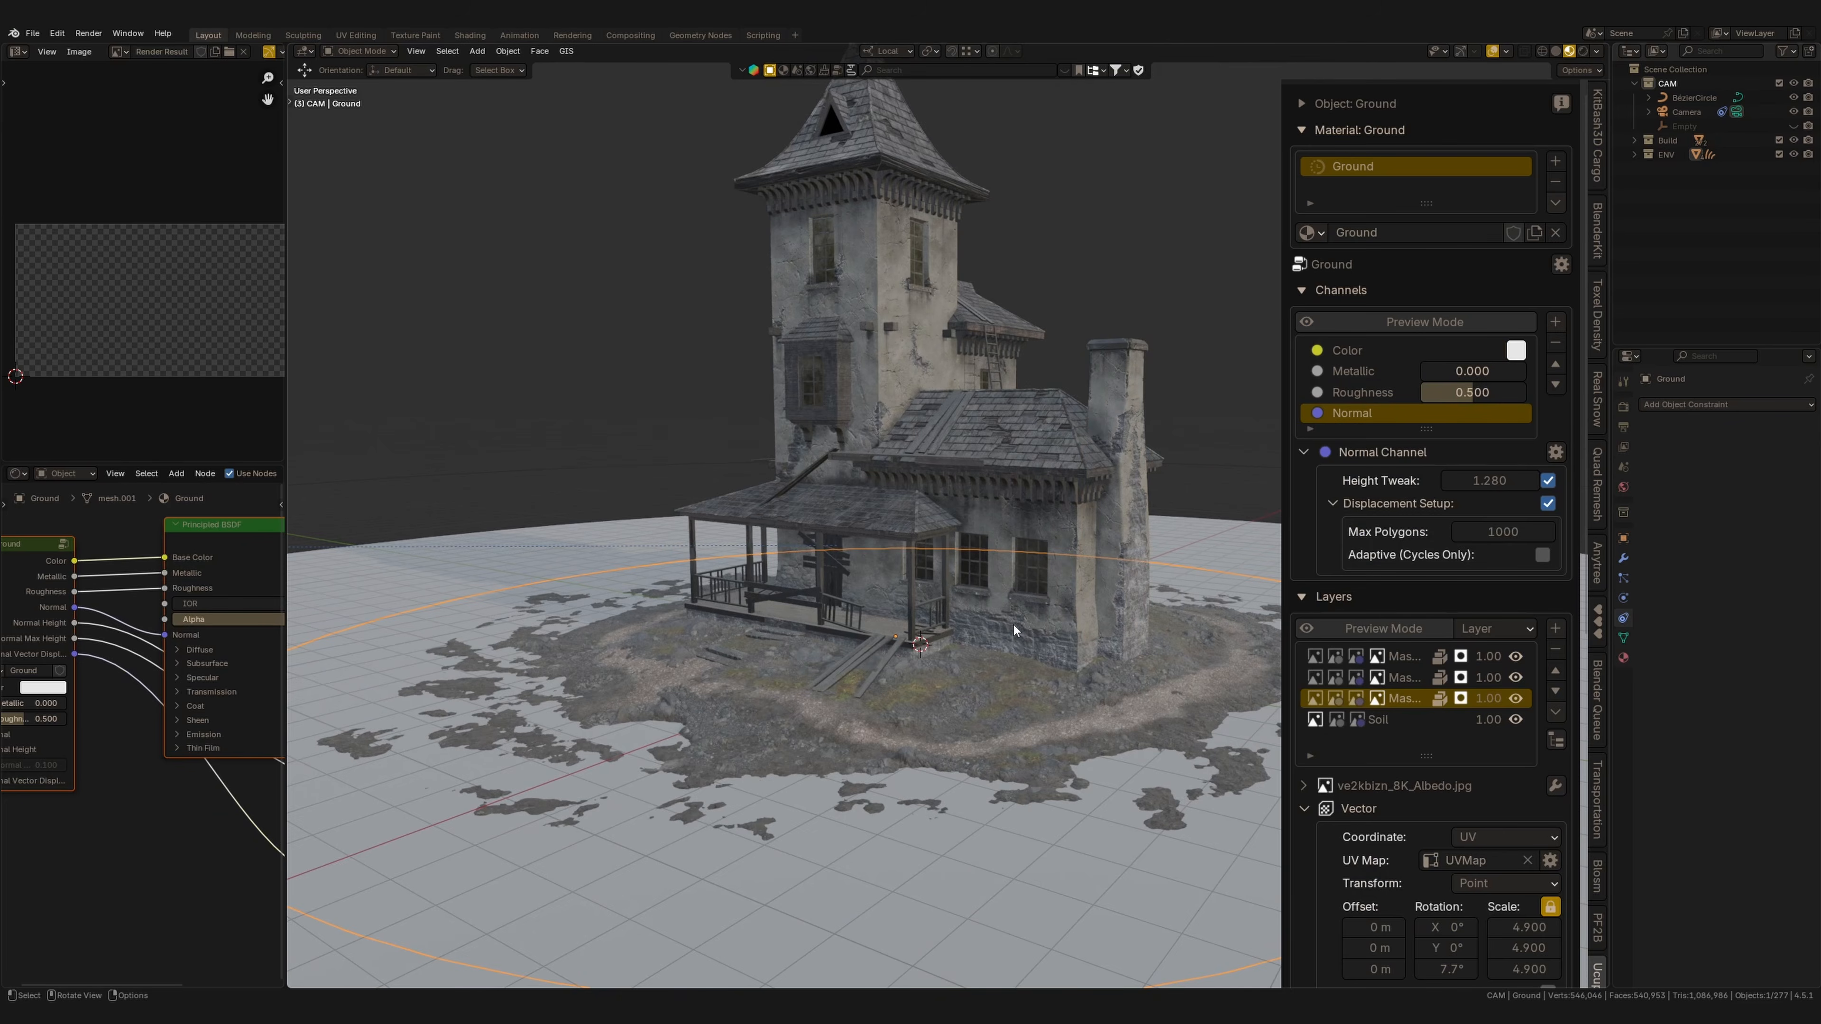
pyautogui.moveTo(1013, 625); pyautogui.dragTo(830, 633, button='middle')
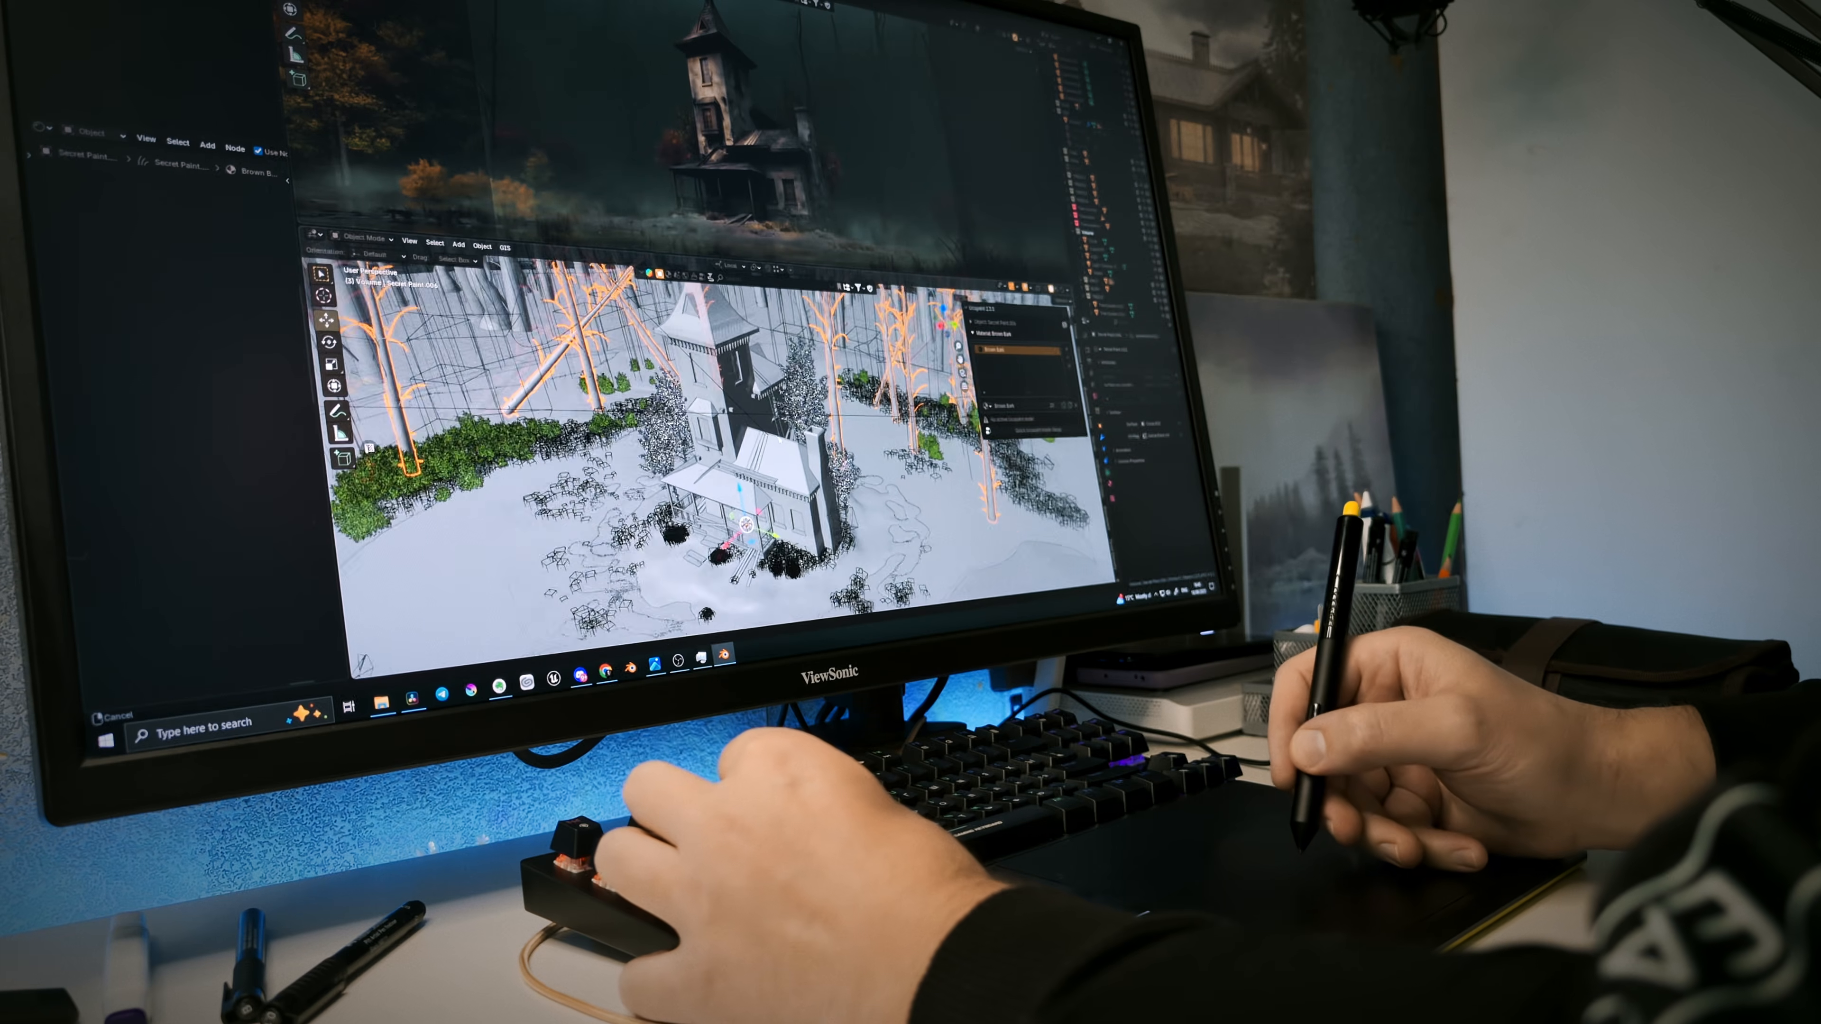
pyautogui.moveTo(780, 440)
pyautogui.mouseDown(button='middle')
pyautogui.moveTo(788, 459)
pyautogui.moveTo(789, 431)
pyautogui.moveTo(762, 457)
pyautogui.moveTo(785, 431)
pyautogui.mouseUp(button='middle')
pyautogui.click(782, 459)
pyautogui.moveTo(762, 403); pyautogui.dragTo(775, 581, button='middle')
pyautogui.keyDown('shift'); pyautogui.moveTo(720, 333); pyautogui.dragTo(804, 617, button='middle'); pyautogui.keyUp('shift')
pyautogui.hotkey('ctrl', 'space')
pyautogui.moveTo(754, 367)
pyautogui.keyDown('ctrl'); pyautogui.mouseDown(button='middle')
pyautogui.moveTo(773, 332)
pyautogui.moveTo(763, 353)
pyautogui.mouseUp(button='middle'); pyautogui.keyUp('ctrl')
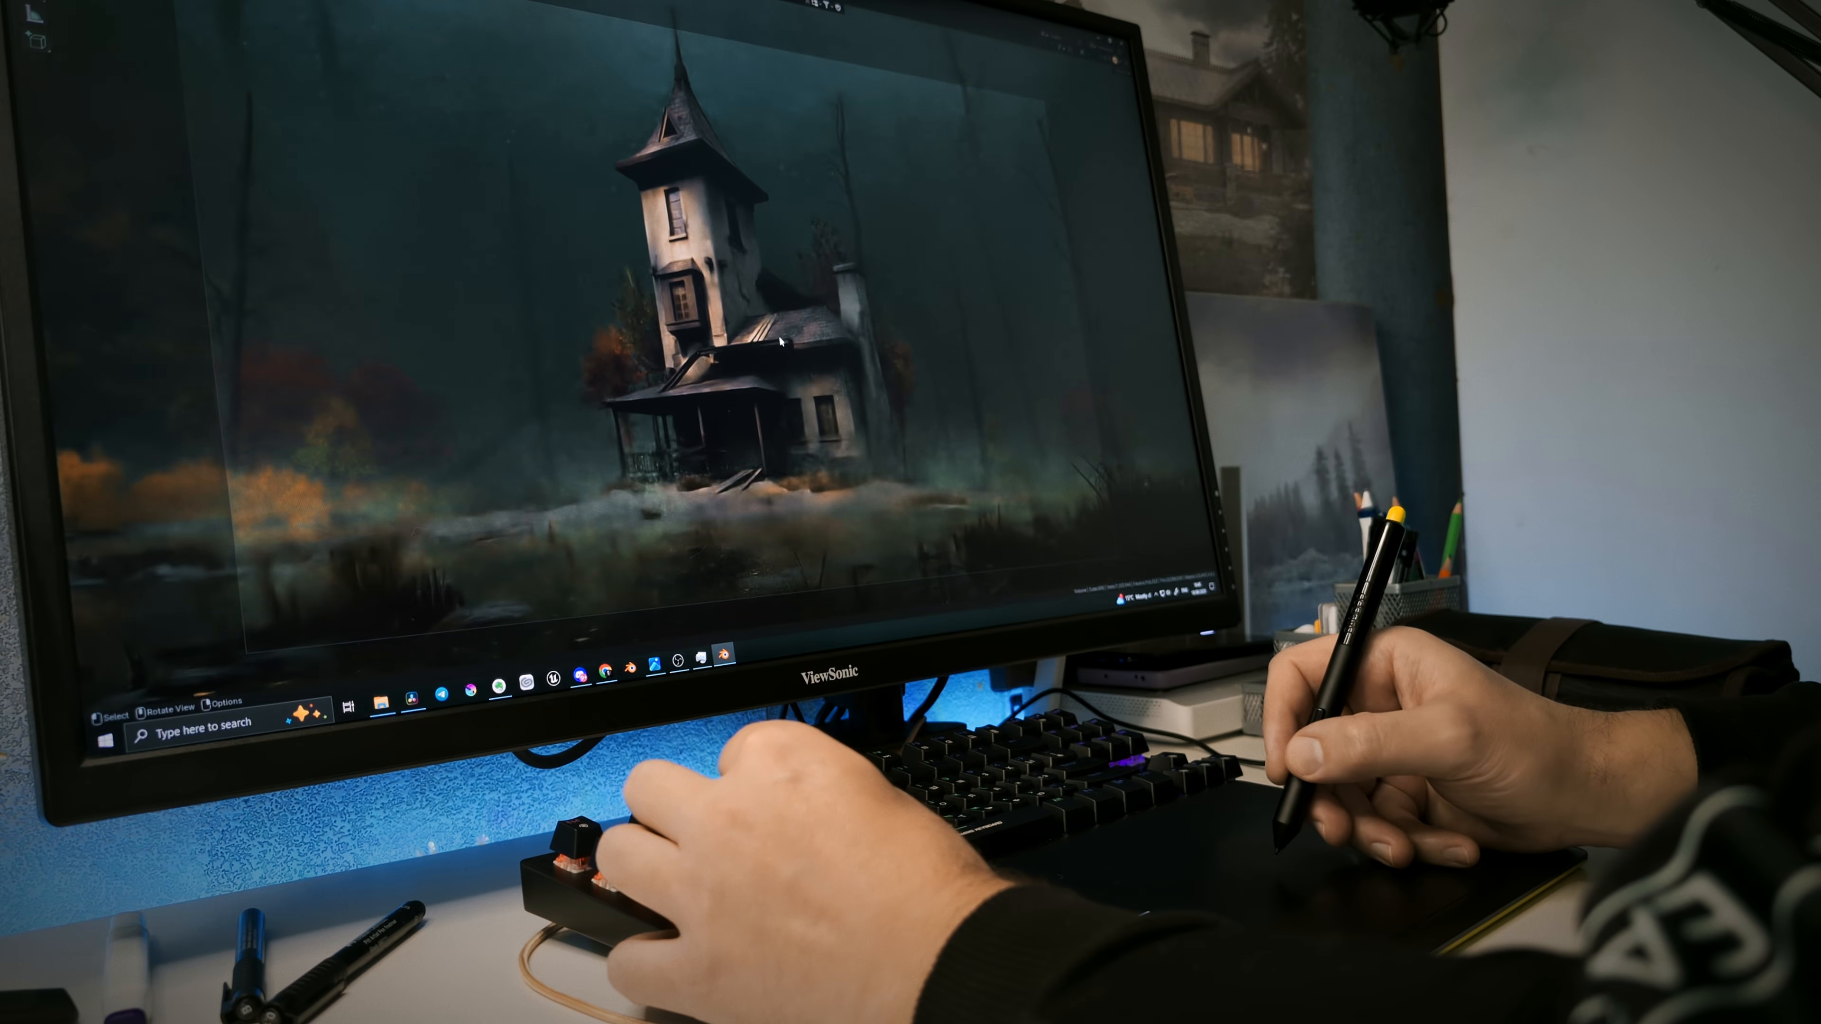
pyautogui.scroll(4, 781, 358)
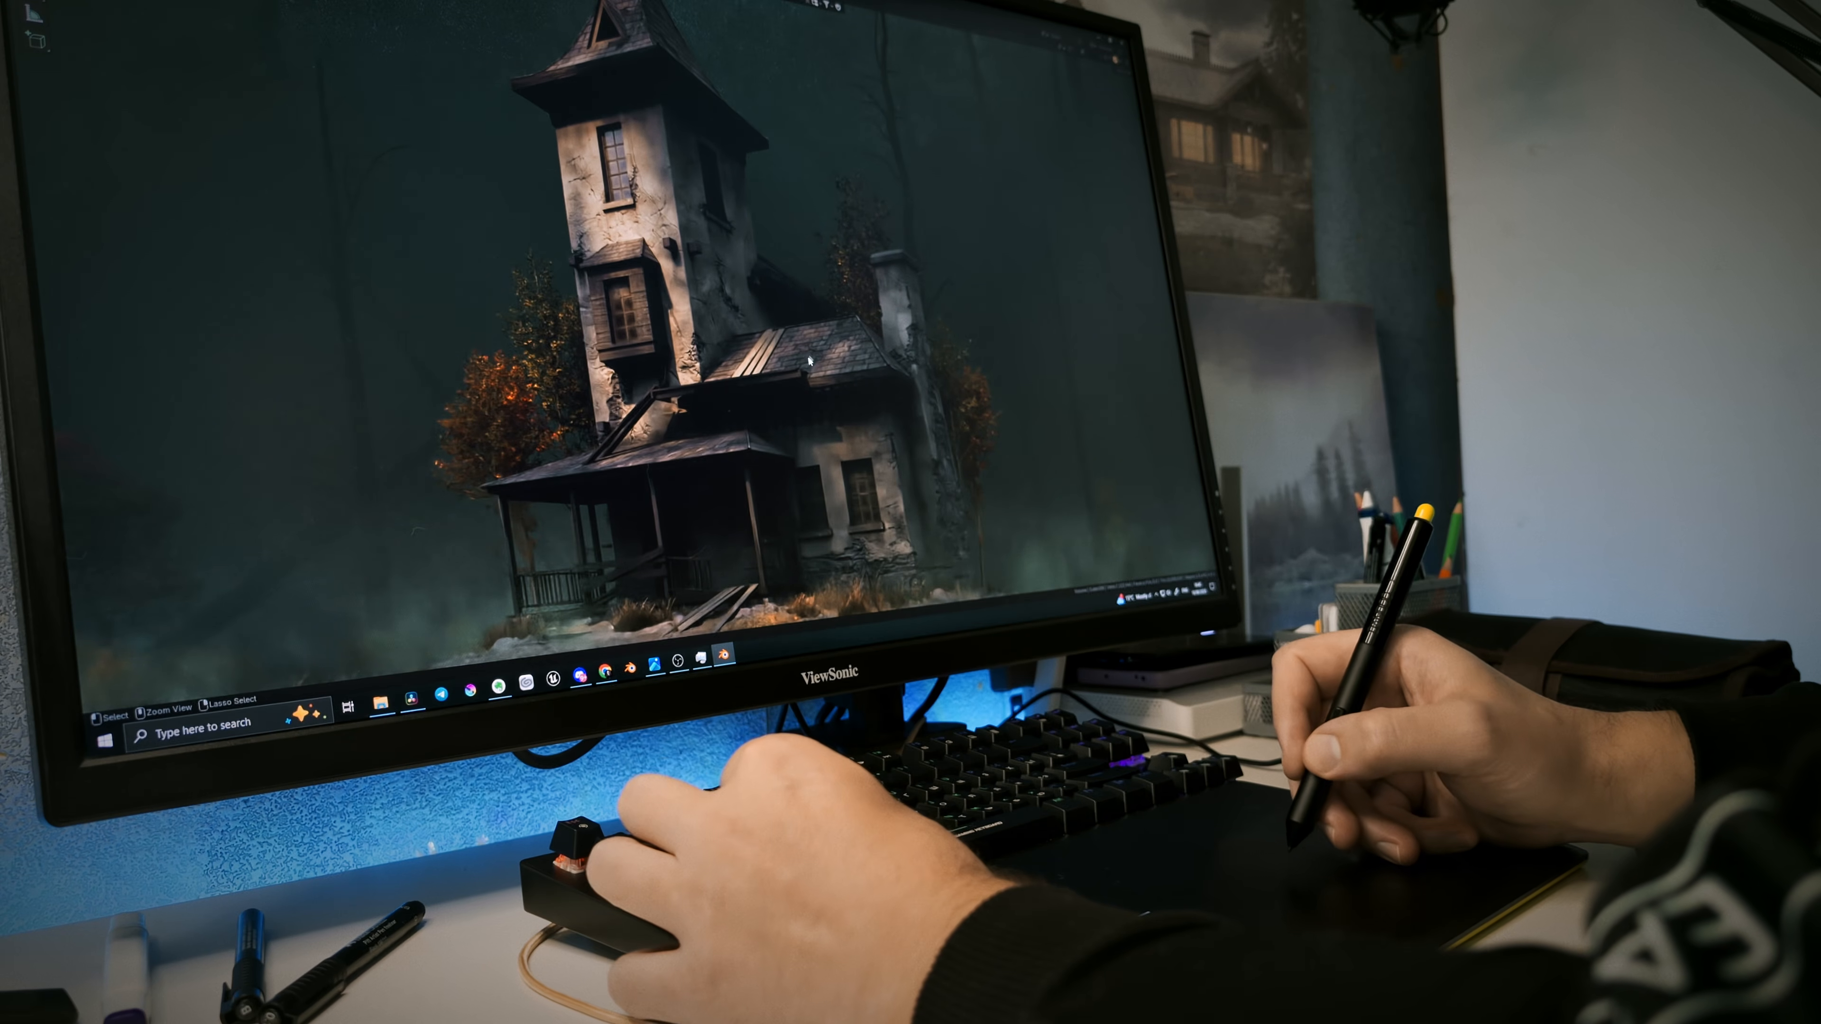
pyautogui.moveTo(802, 418); pyautogui.dragTo(808, 417, button='middle')
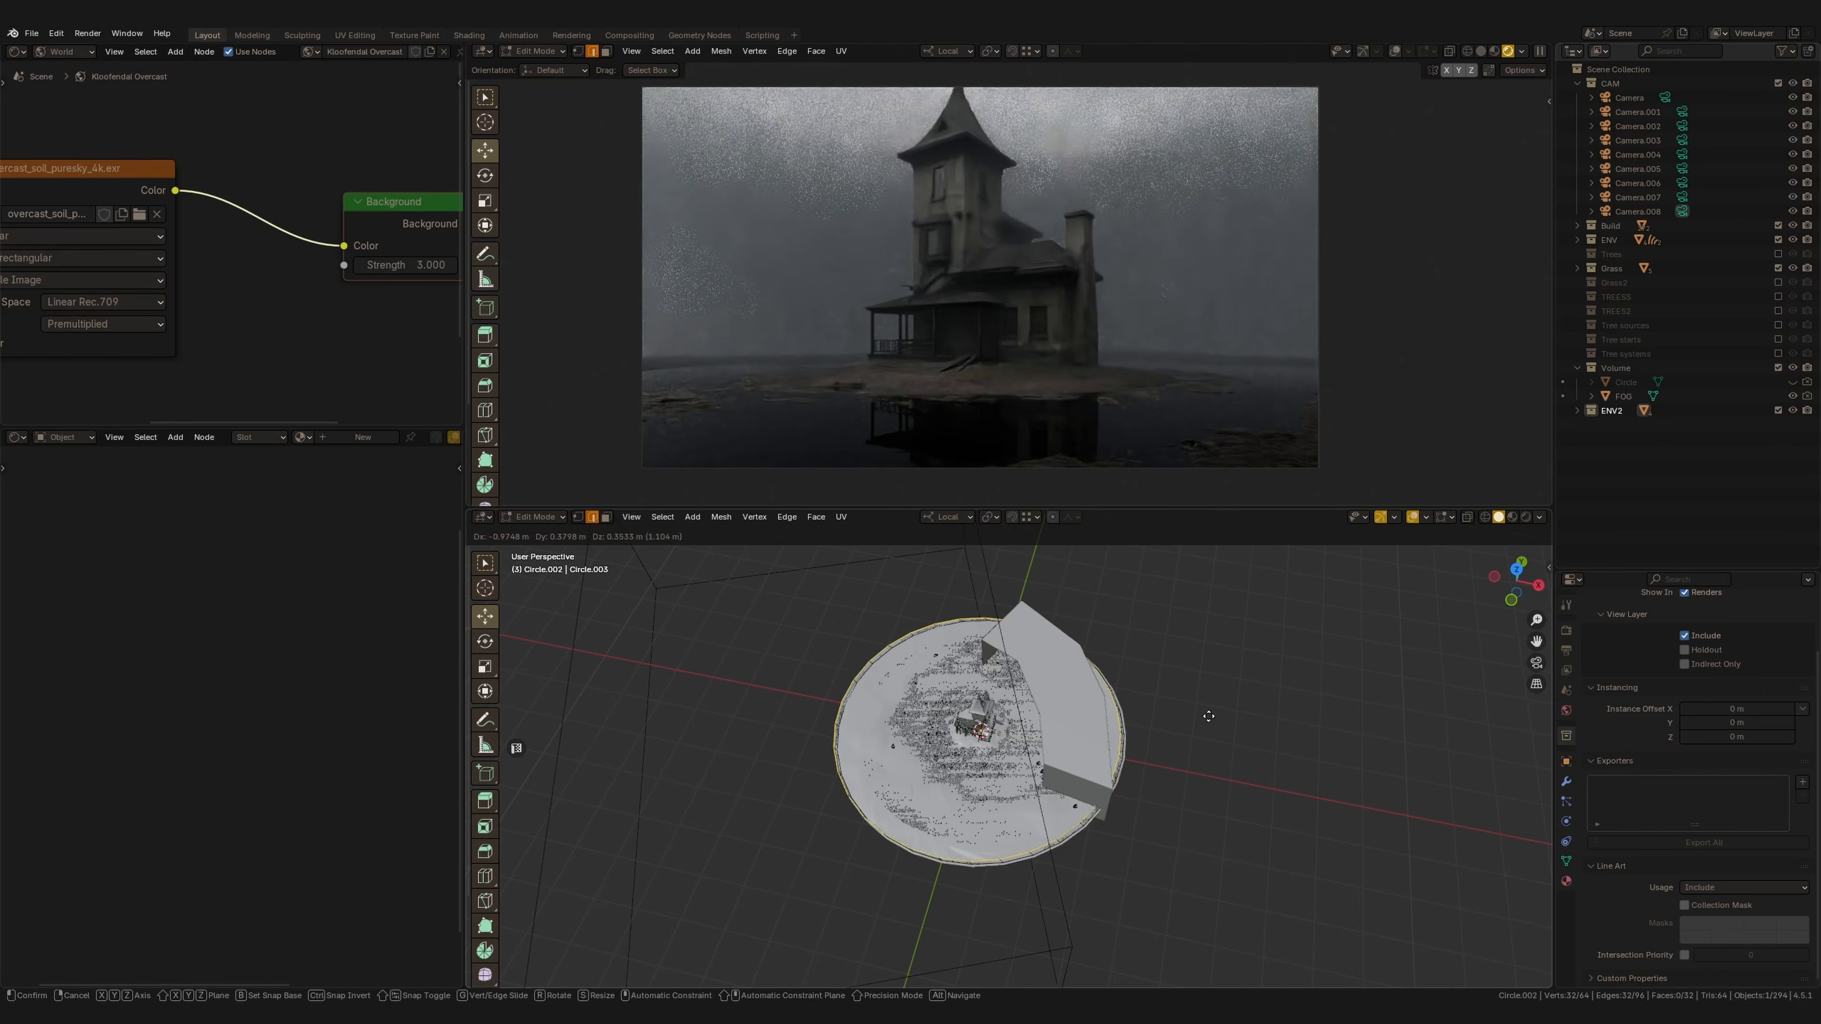
# Scale the selected ground circle up in Edit Mode and return to Object Mode.
pyautogui.press('s')
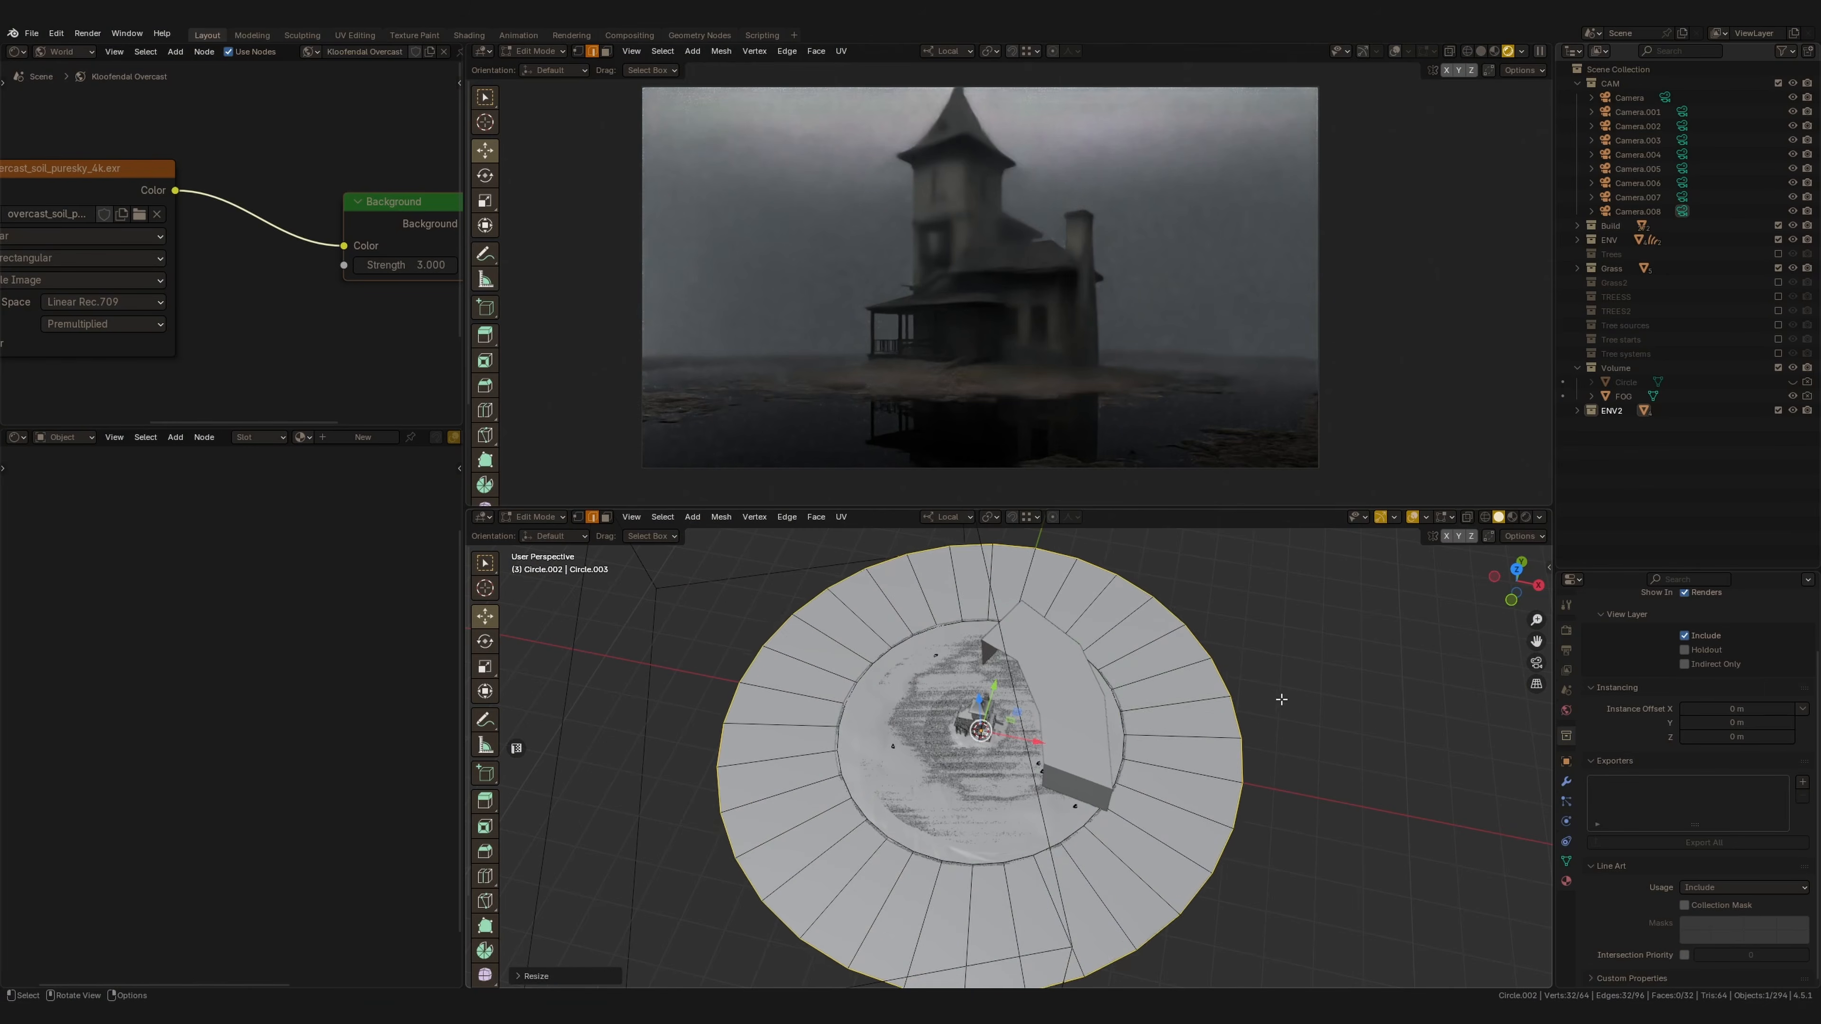
pyautogui.click(1395, 692)
pyautogui.press('s')
pyautogui.click(1402, 700)
pyautogui.press('Tab')
# Select the Secret Paint scatter object from top view, enter curve sculpting, and set the density brush radius to 83 px.
pyautogui.moveTo(1248, 695); pyautogui.dragTo(996, 771, button='middle')
pyautogui.moveTo(929, 743); pyautogui.dragTo(1141, 915)
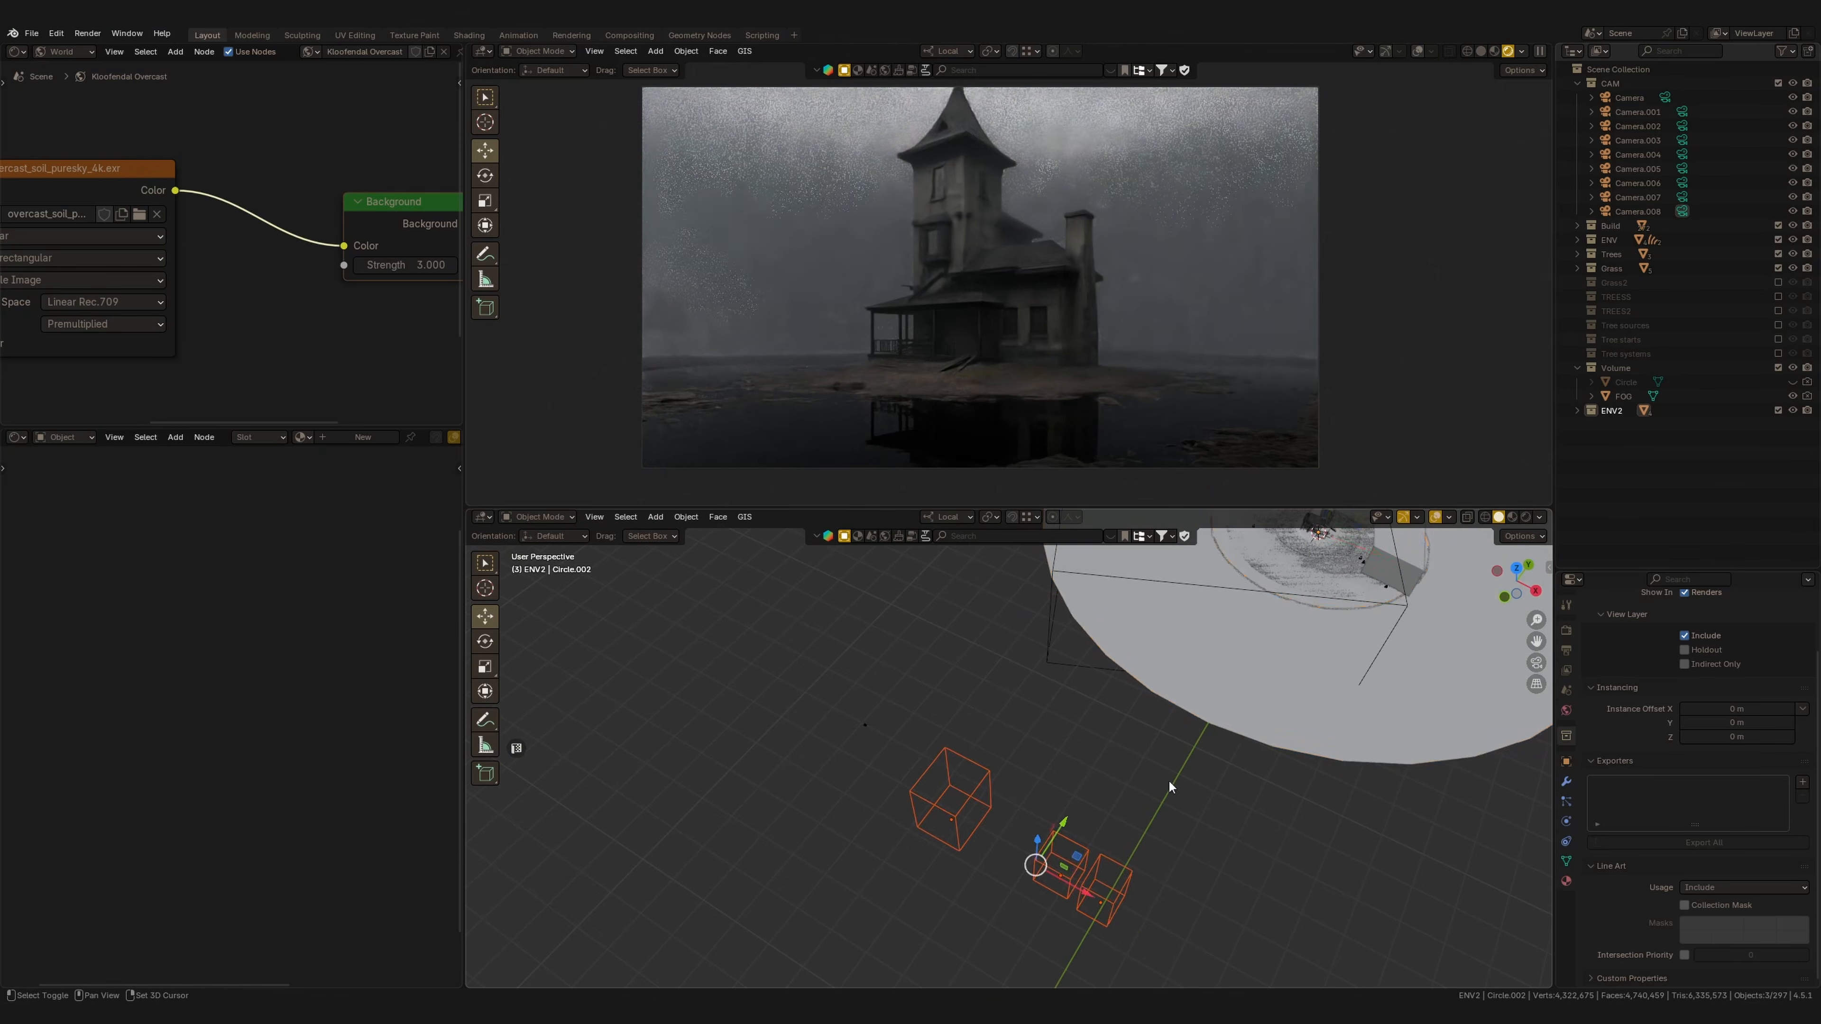
pyautogui.keyDown('shift'); pyautogui.moveTo(1391, 678); pyautogui.dragTo(1136, 815, button='middle'); pyautogui.keyUp('shift')
pyautogui.keyDown('shift'); pyautogui.click(1186, 782); pyautogui.keyUp('shift')
pyautogui.press('KP_7')
pyautogui.scroll(-2, 1118, 687)
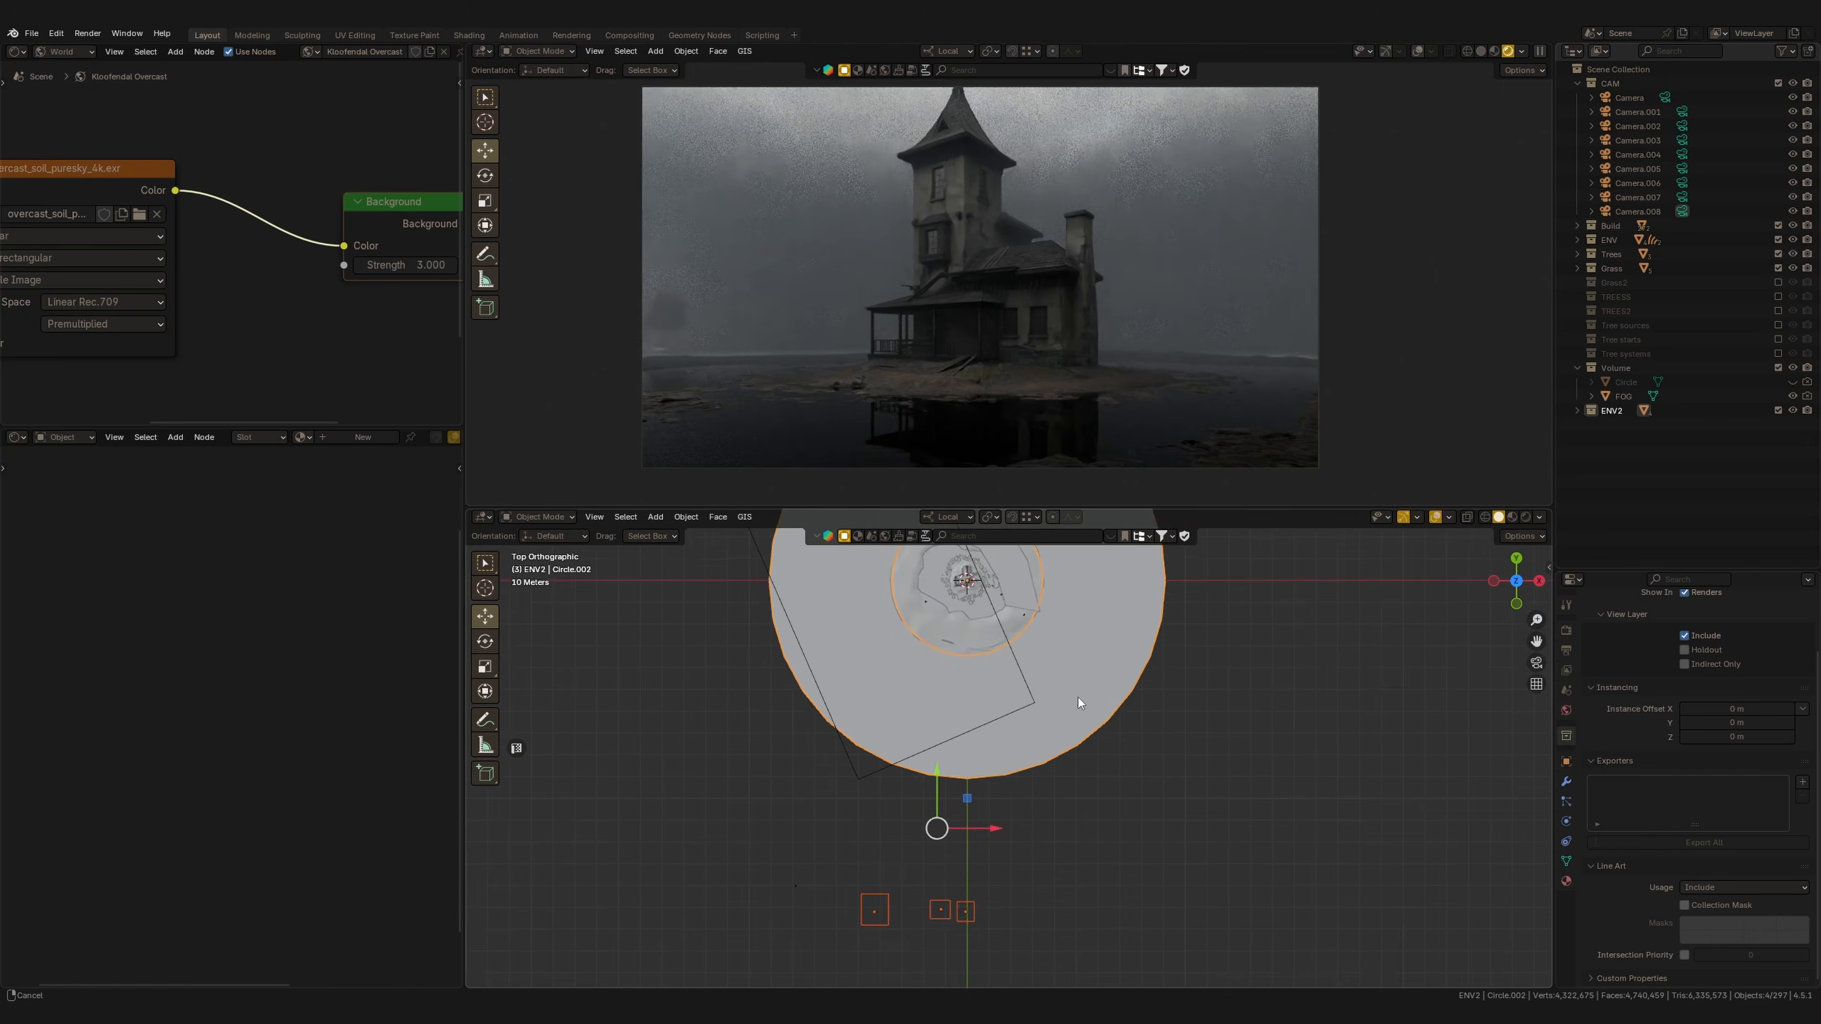
pyautogui.keyDown('shift'); pyautogui.moveTo(1057, 671); pyautogui.dragTo(1117, 760, button='middle'); pyautogui.keyUp('shift')
pyautogui.scroll(2, 1115, 722)
pyautogui.press('q')
pyautogui.keyDown('shift'); pyautogui.moveTo(976, 800); pyautogui.dragTo(977, 778, button='middle'); pyautogui.keyUp('shift')
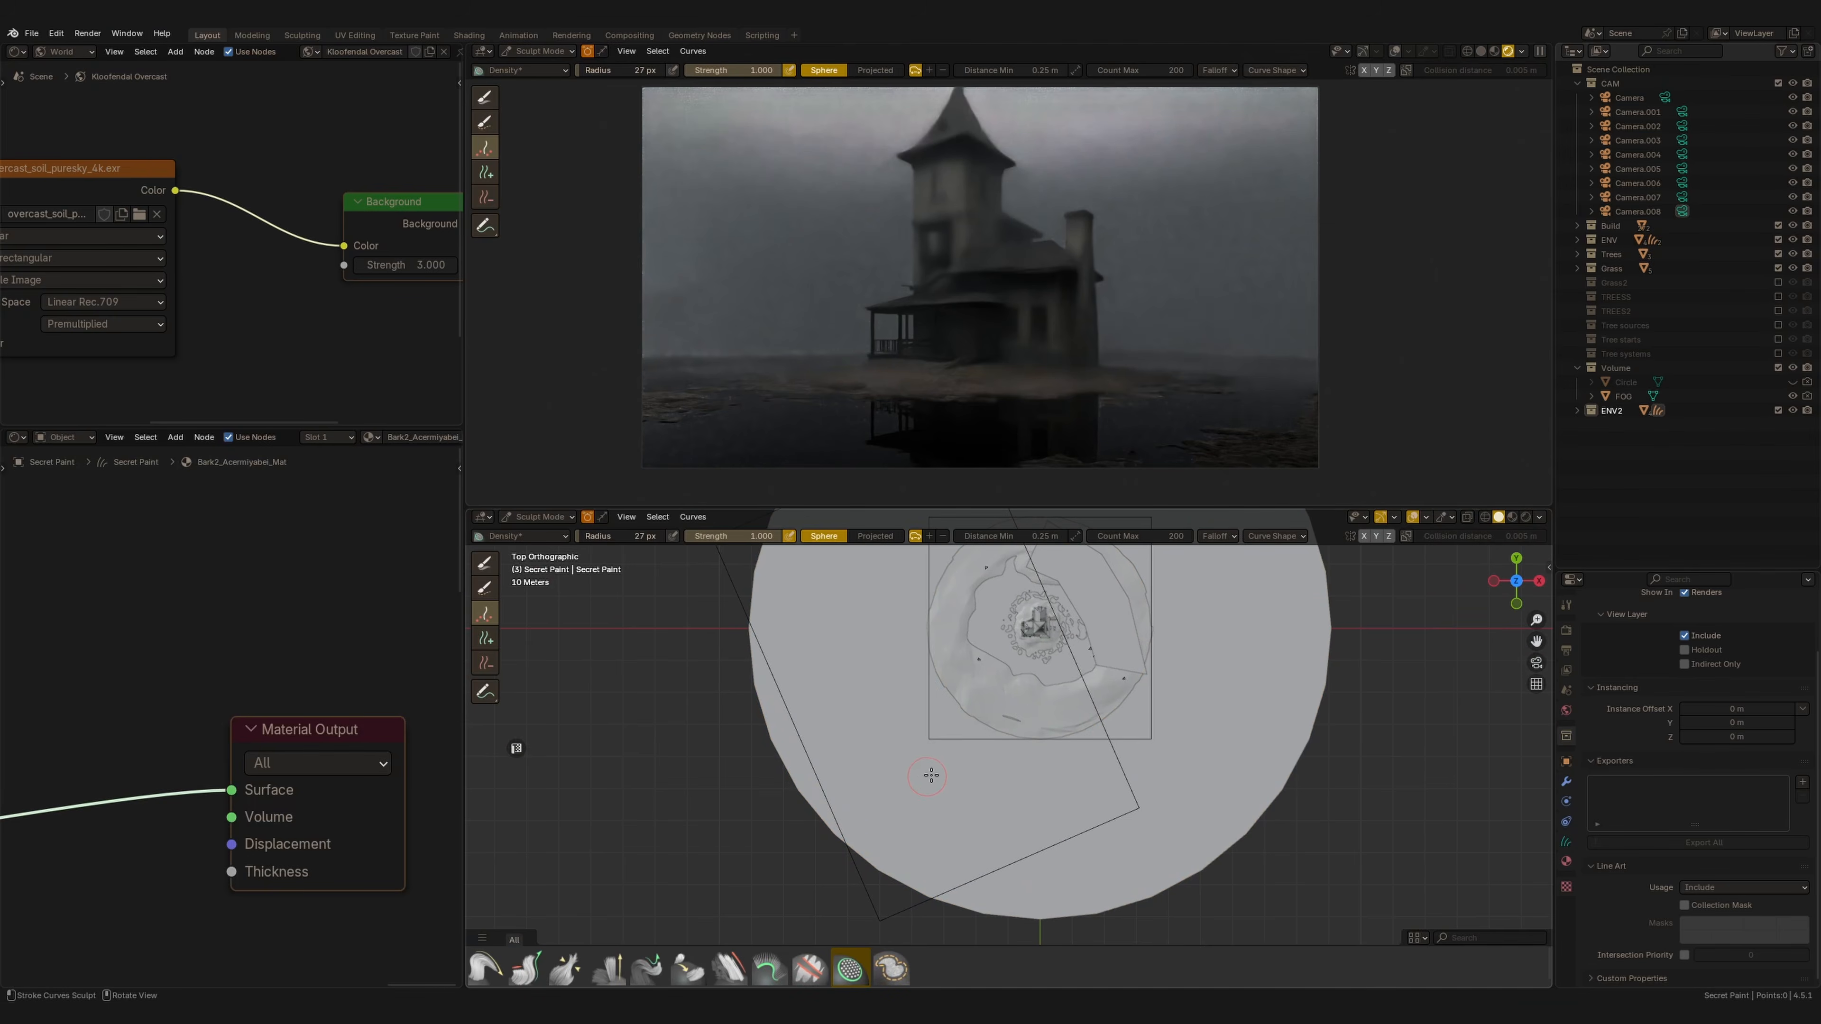
pyautogui.press('f')
pyautogui.click(969, 766)
# Paint scatter instances across the ground around the house with the density brush.
pyautogui.moveTo(891, 703); pyautogui.dragTo(868, 637)
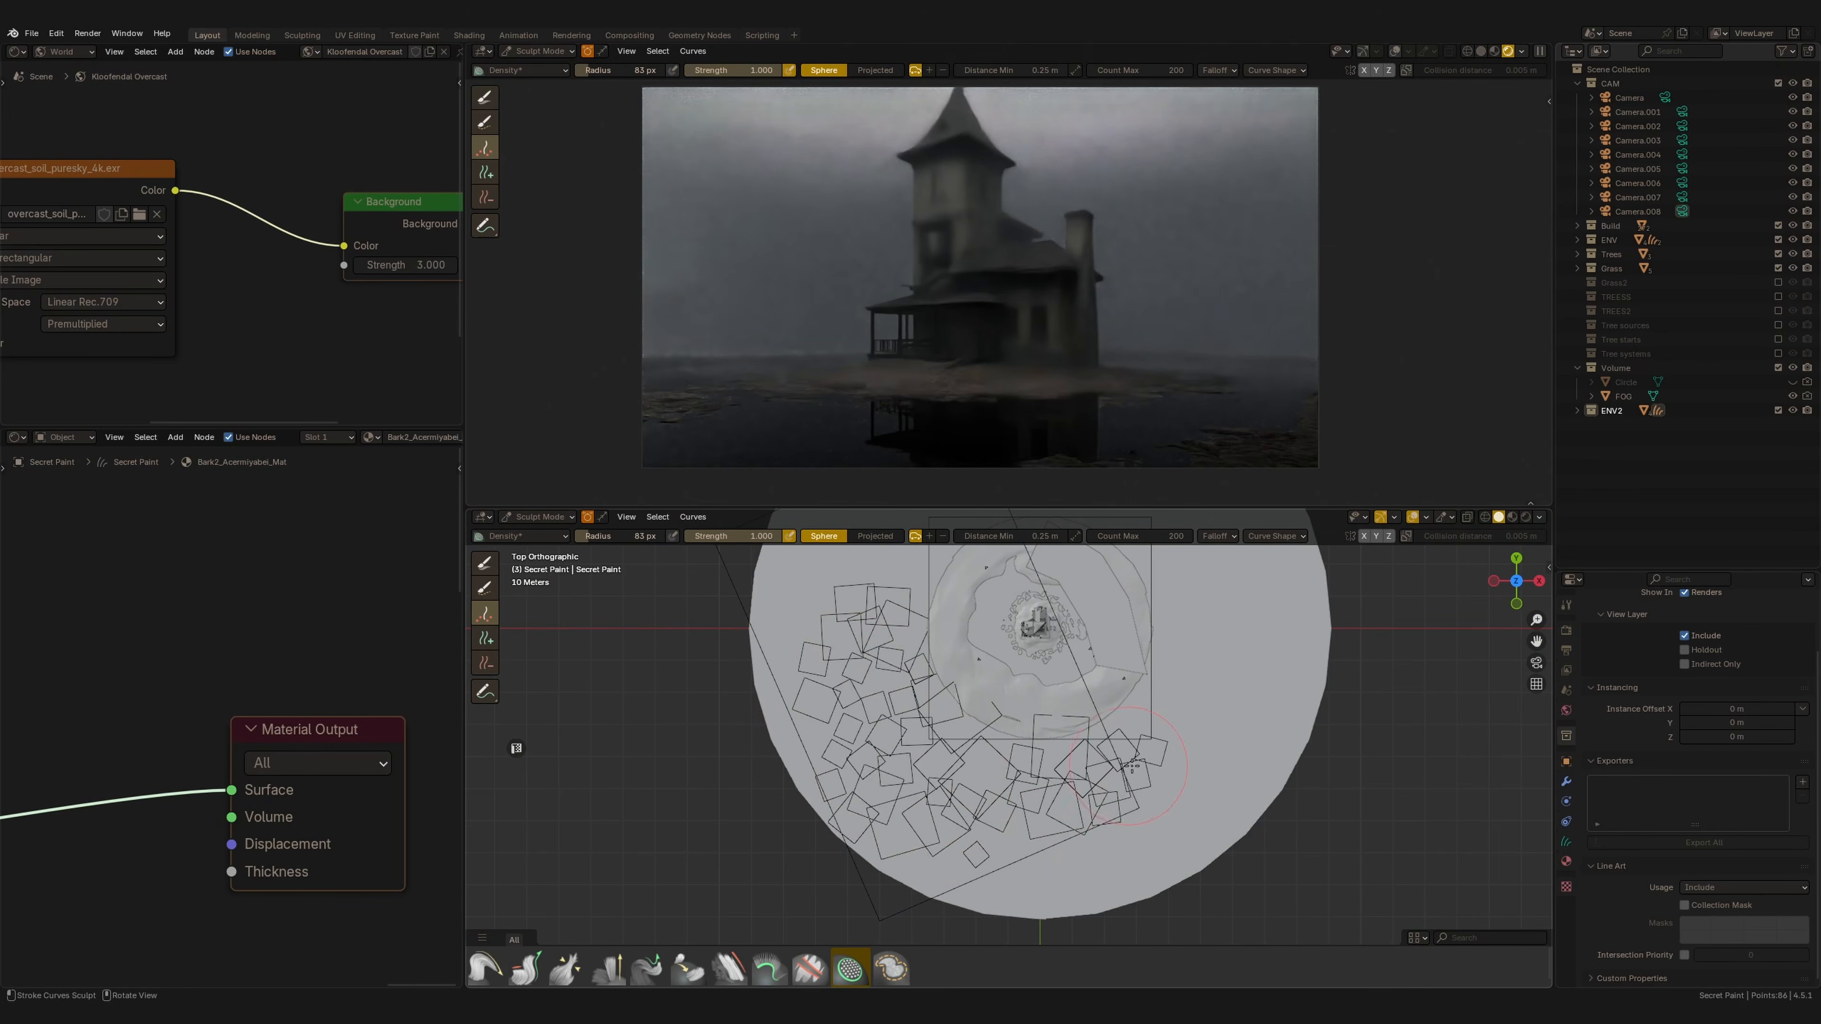
pyautogui.moveTo(1087, 856); pyautogui.dragTo(1040, 850)
pyautogui.keyDown('shift'); pyautogui.moveTo(939, 739); pyautogui.dragTo(1008, 853, button='middle'); pyautogui.keyUp('shift')
pyautogui.moveTo(910, 714); pyautogui.dragTo(988, 613)
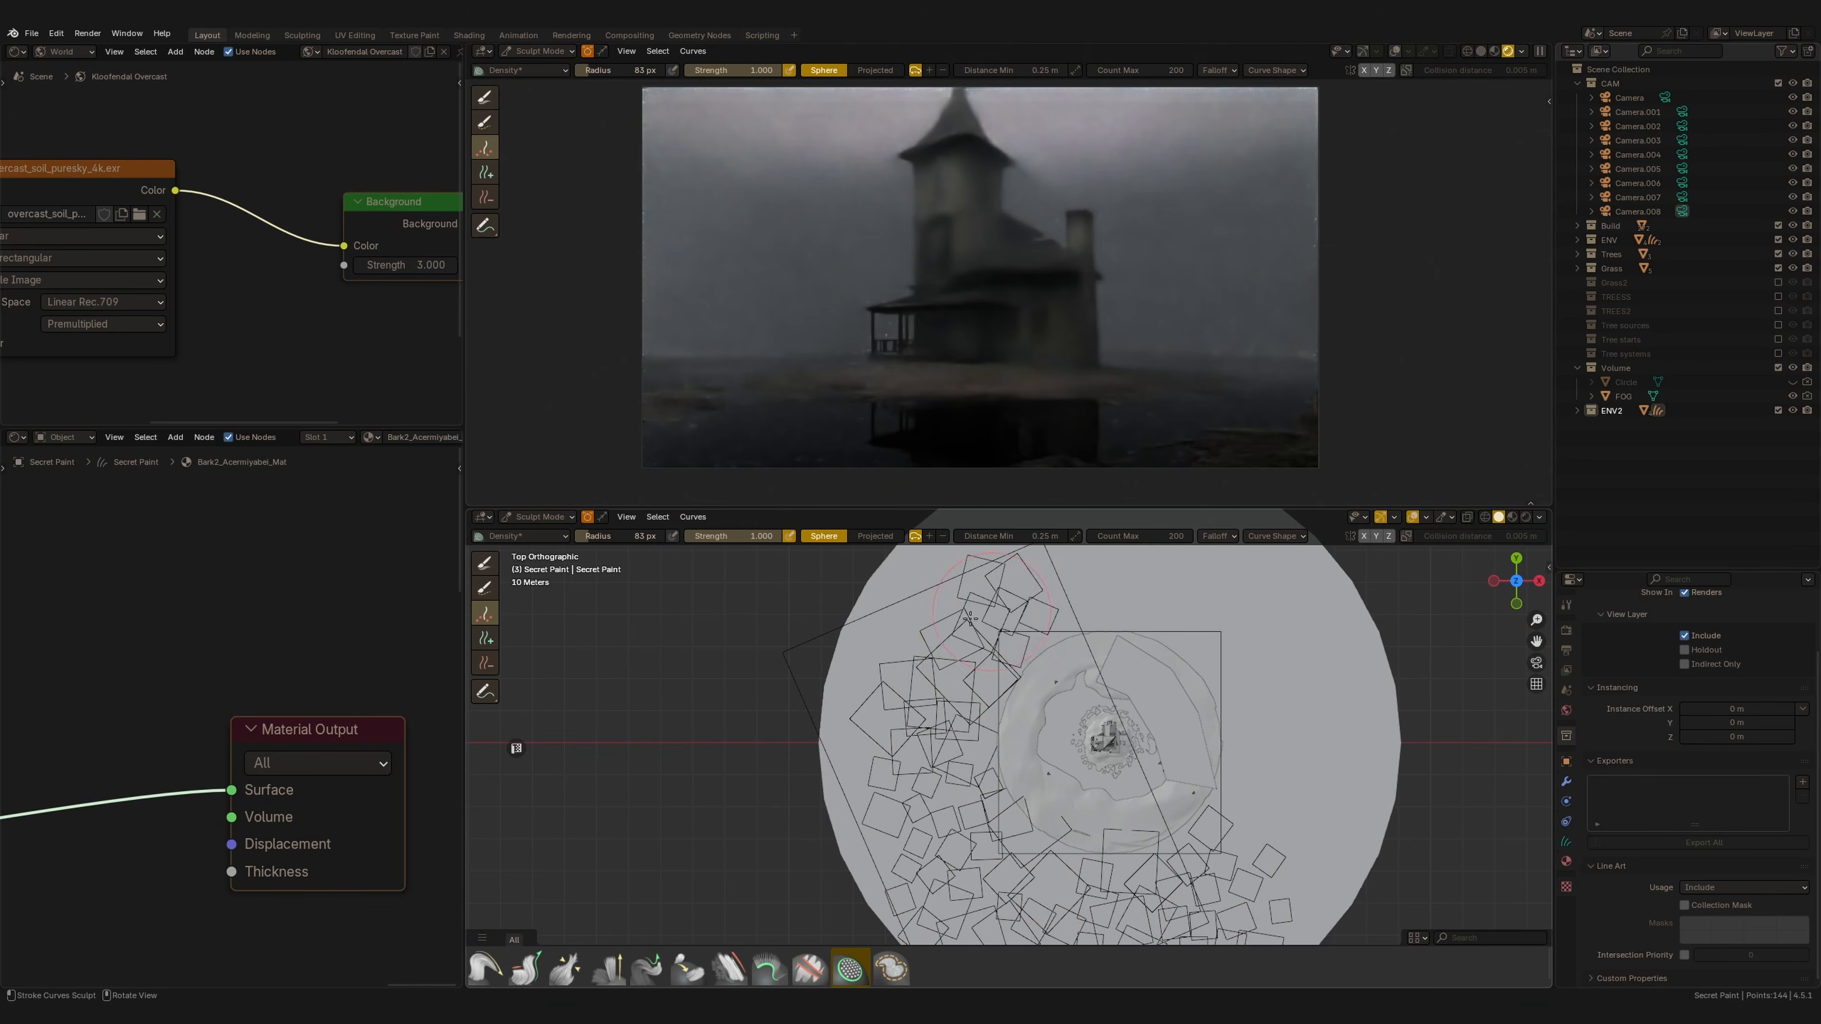
pyautogui.keyDown('shift'); pyautogui.moveTo(937, 888); pyautogui.dragTo(899, 706, button='middle'); pyautogui.keyUp('shift')
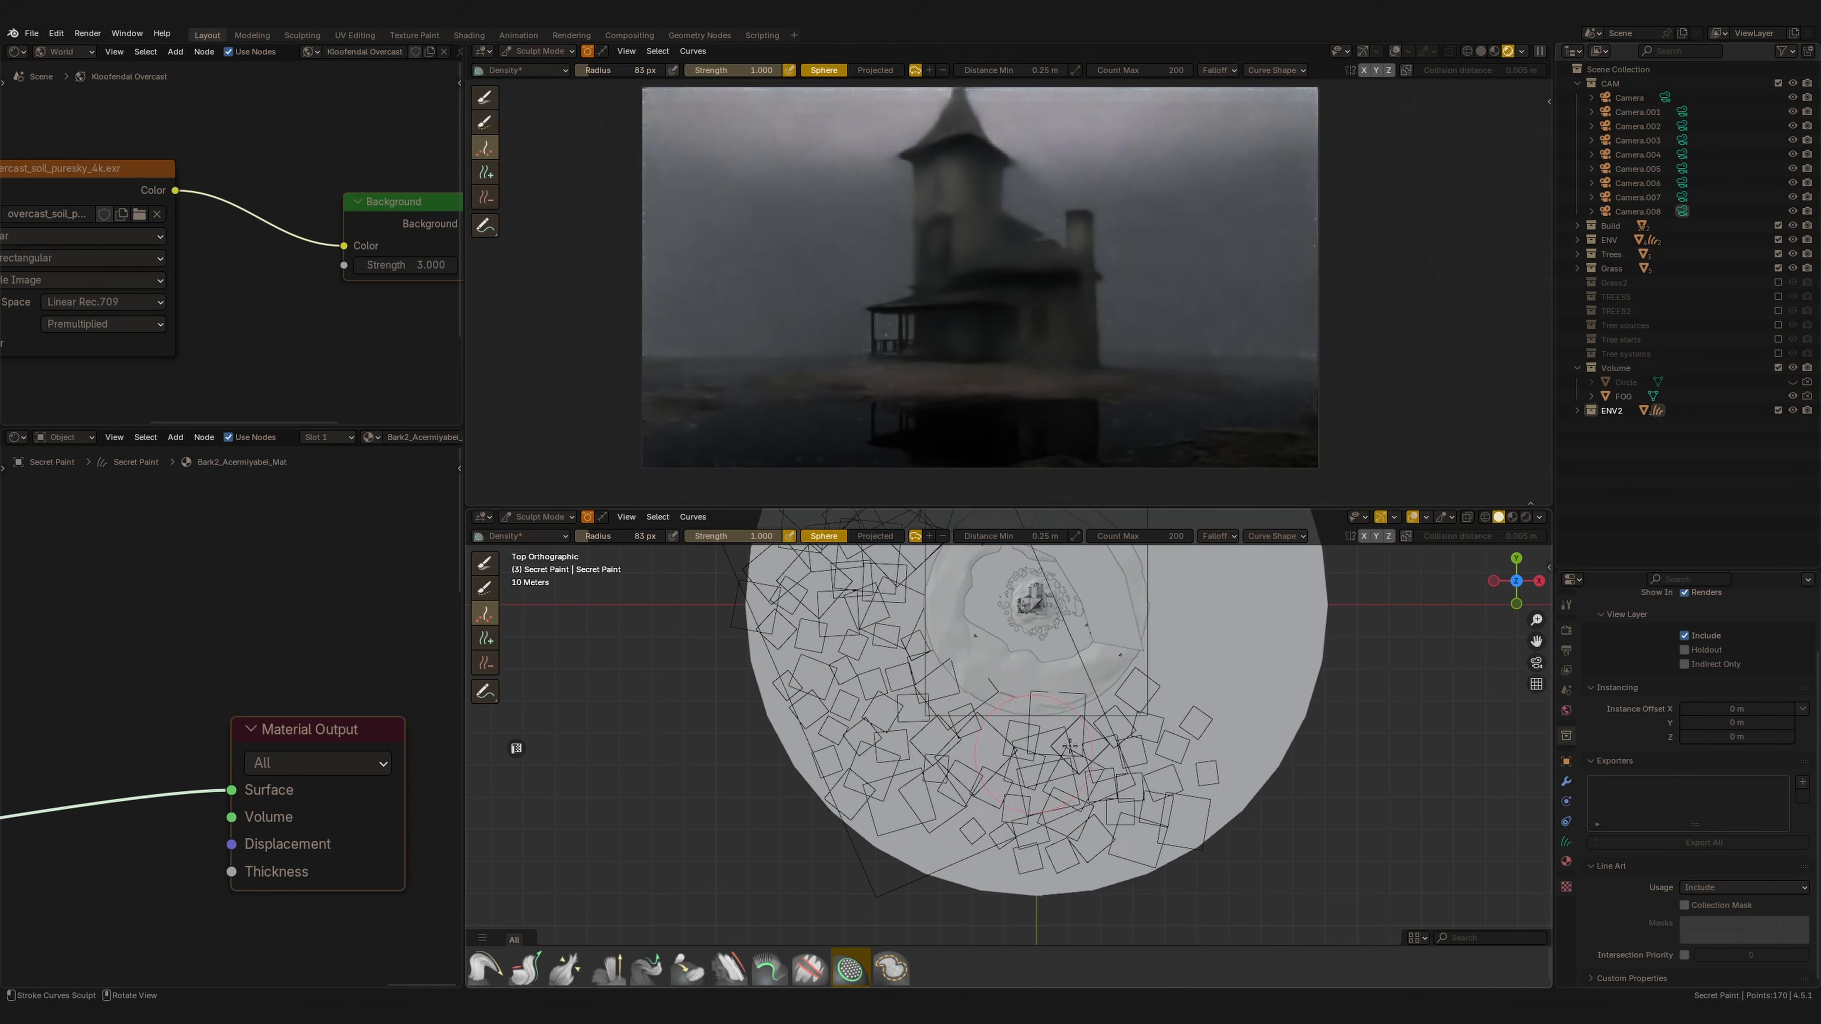
# Set the brush's minimum distance to 0.2 m and paint more instances below the house.
pyautogui.click(1027, 538)
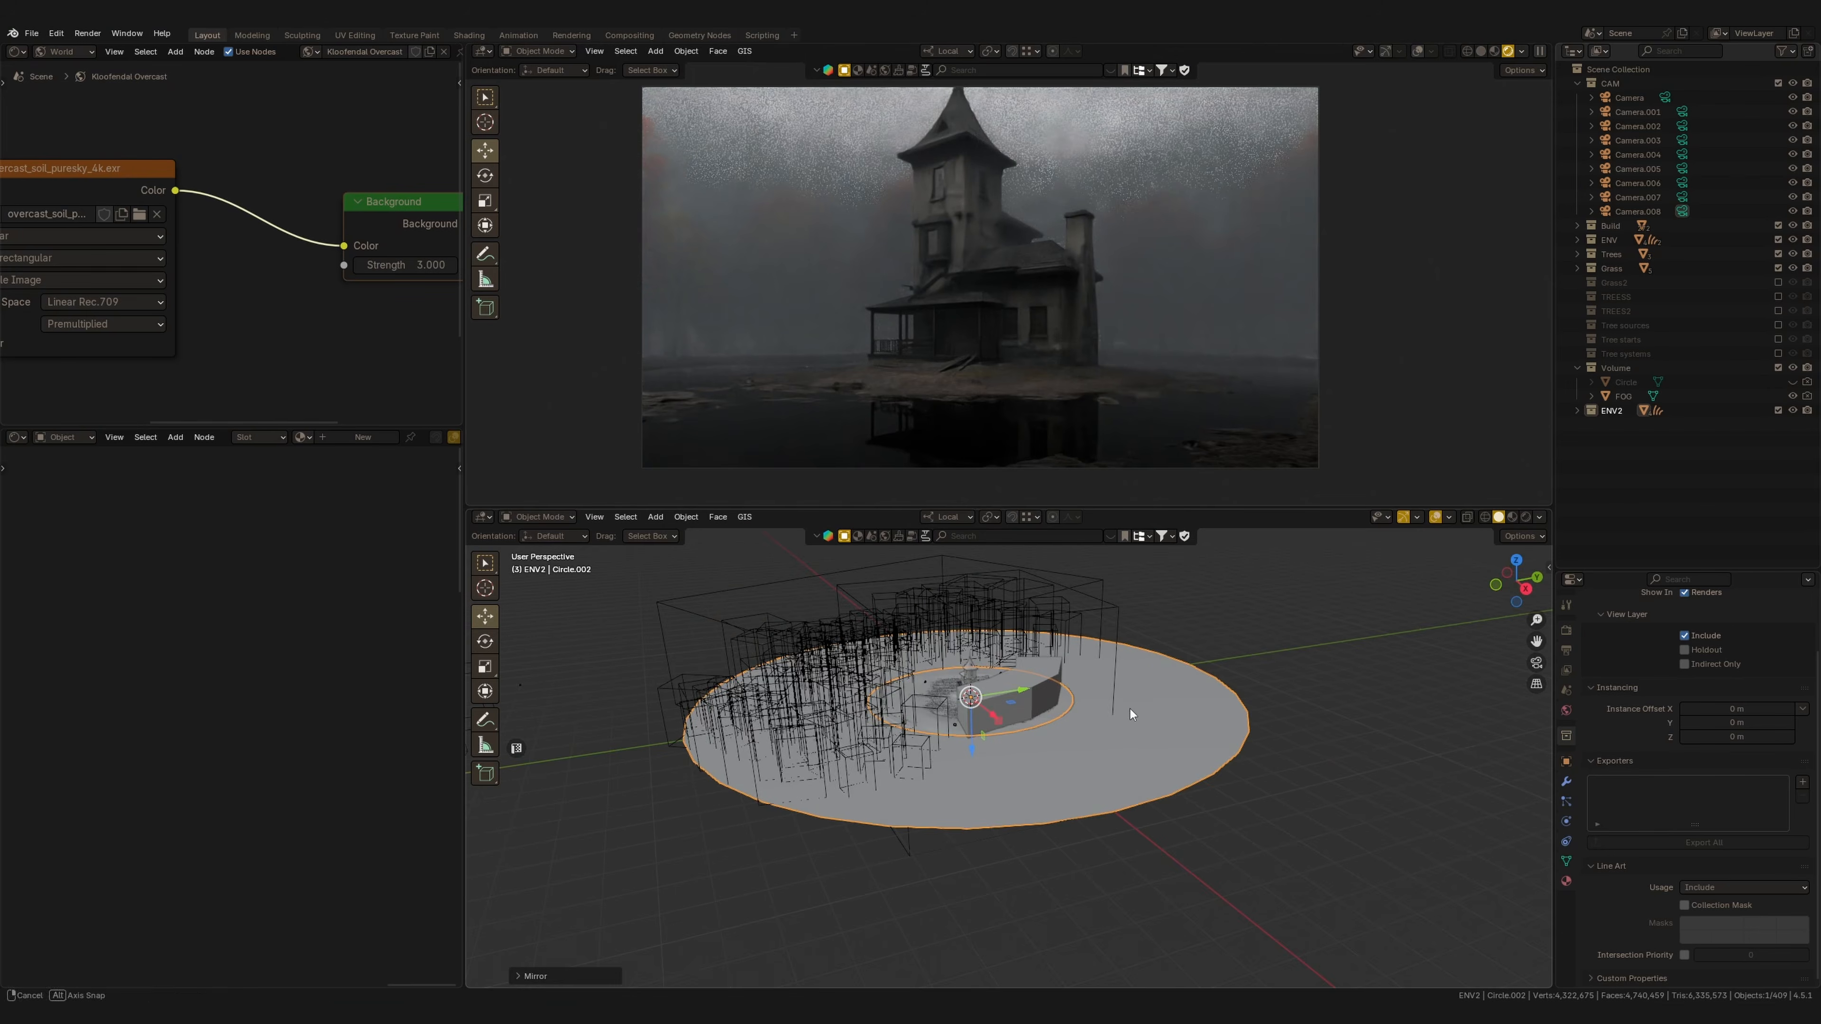
pyautogui.moveTo(1130, 717)
pyautogui.mouseDown(button='middle')
pyautogui.moveTo(1069, 656)
pyautogui.moveTo(1011, 771)
pyautogui.moveTo(1066, 779)
pyautogui.mouseUp(button='middle')
pyautogui.moveTo(1014, 775); pyautogui.dragTo(1028, 904)
pyautogui.moveTo(1126, 723); pyautogui.dragTo(1057, 783, button='middle')
# Select the fog volume object and adjust its anisotropy value.
pyautogui.click(869, 706)
pyautogui.press('ctrl+KP_7')
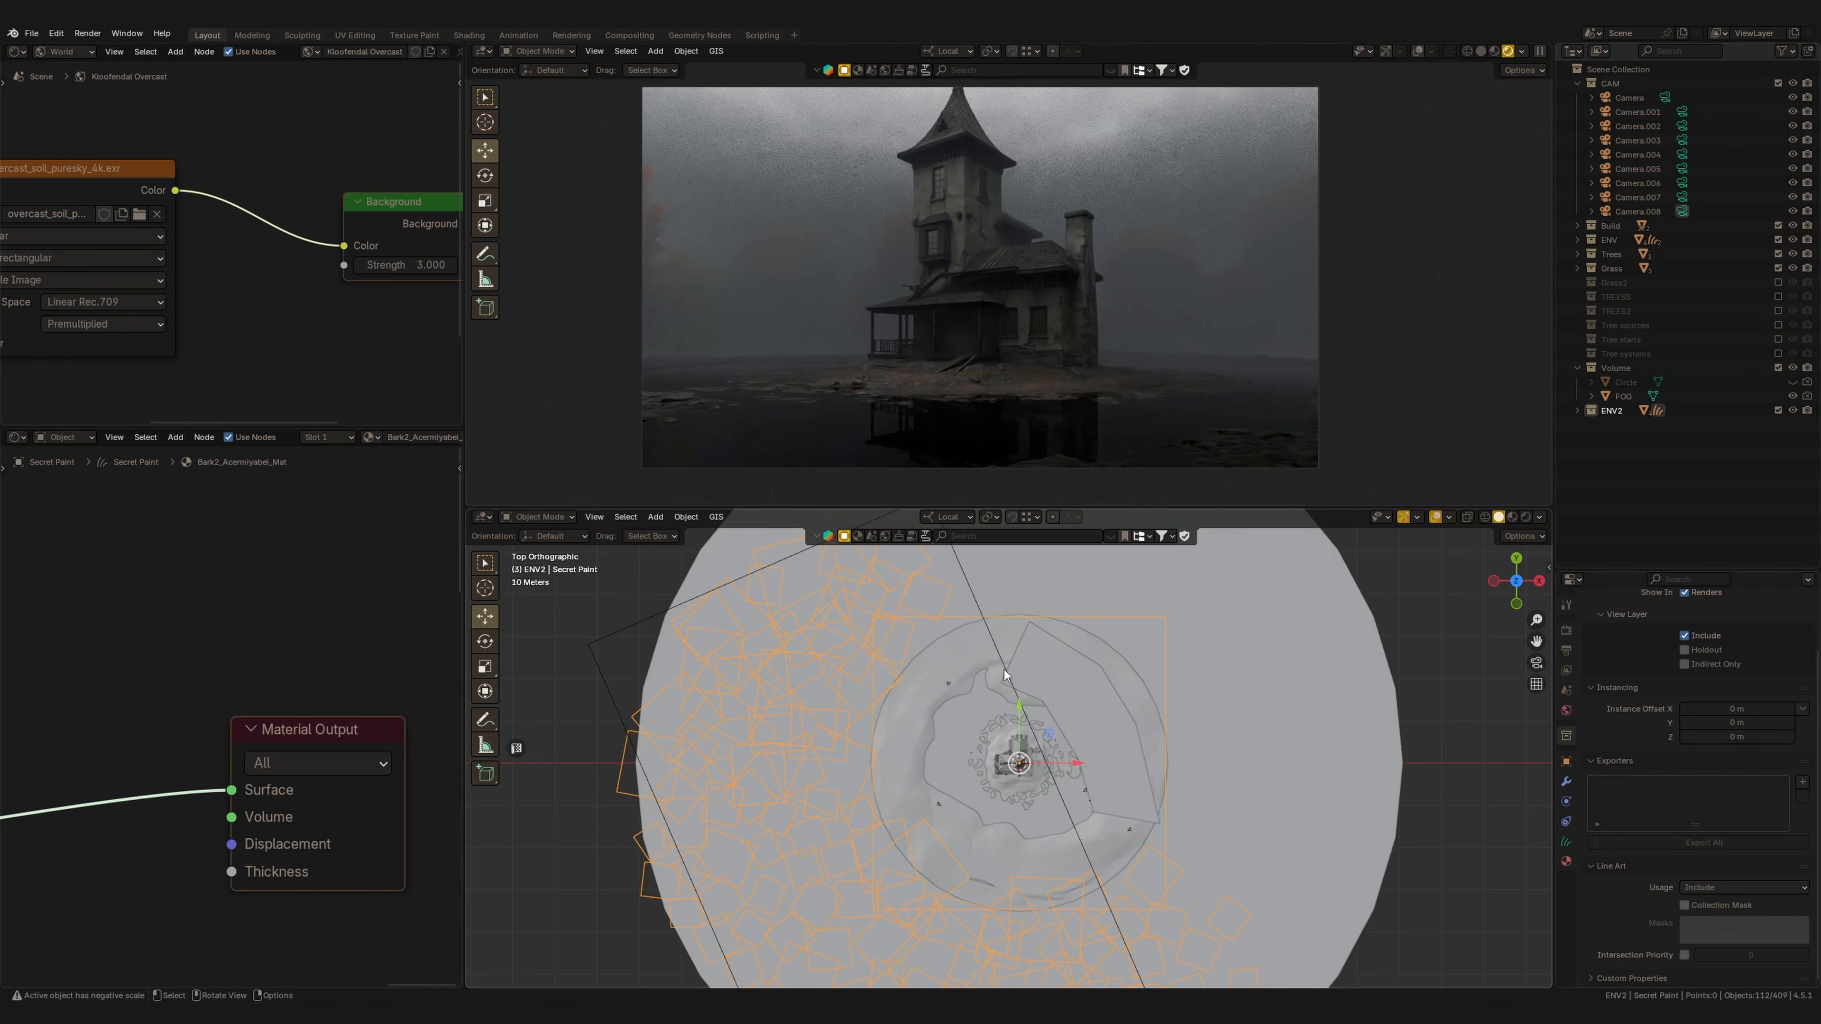
pyautogui.press('KP_7')
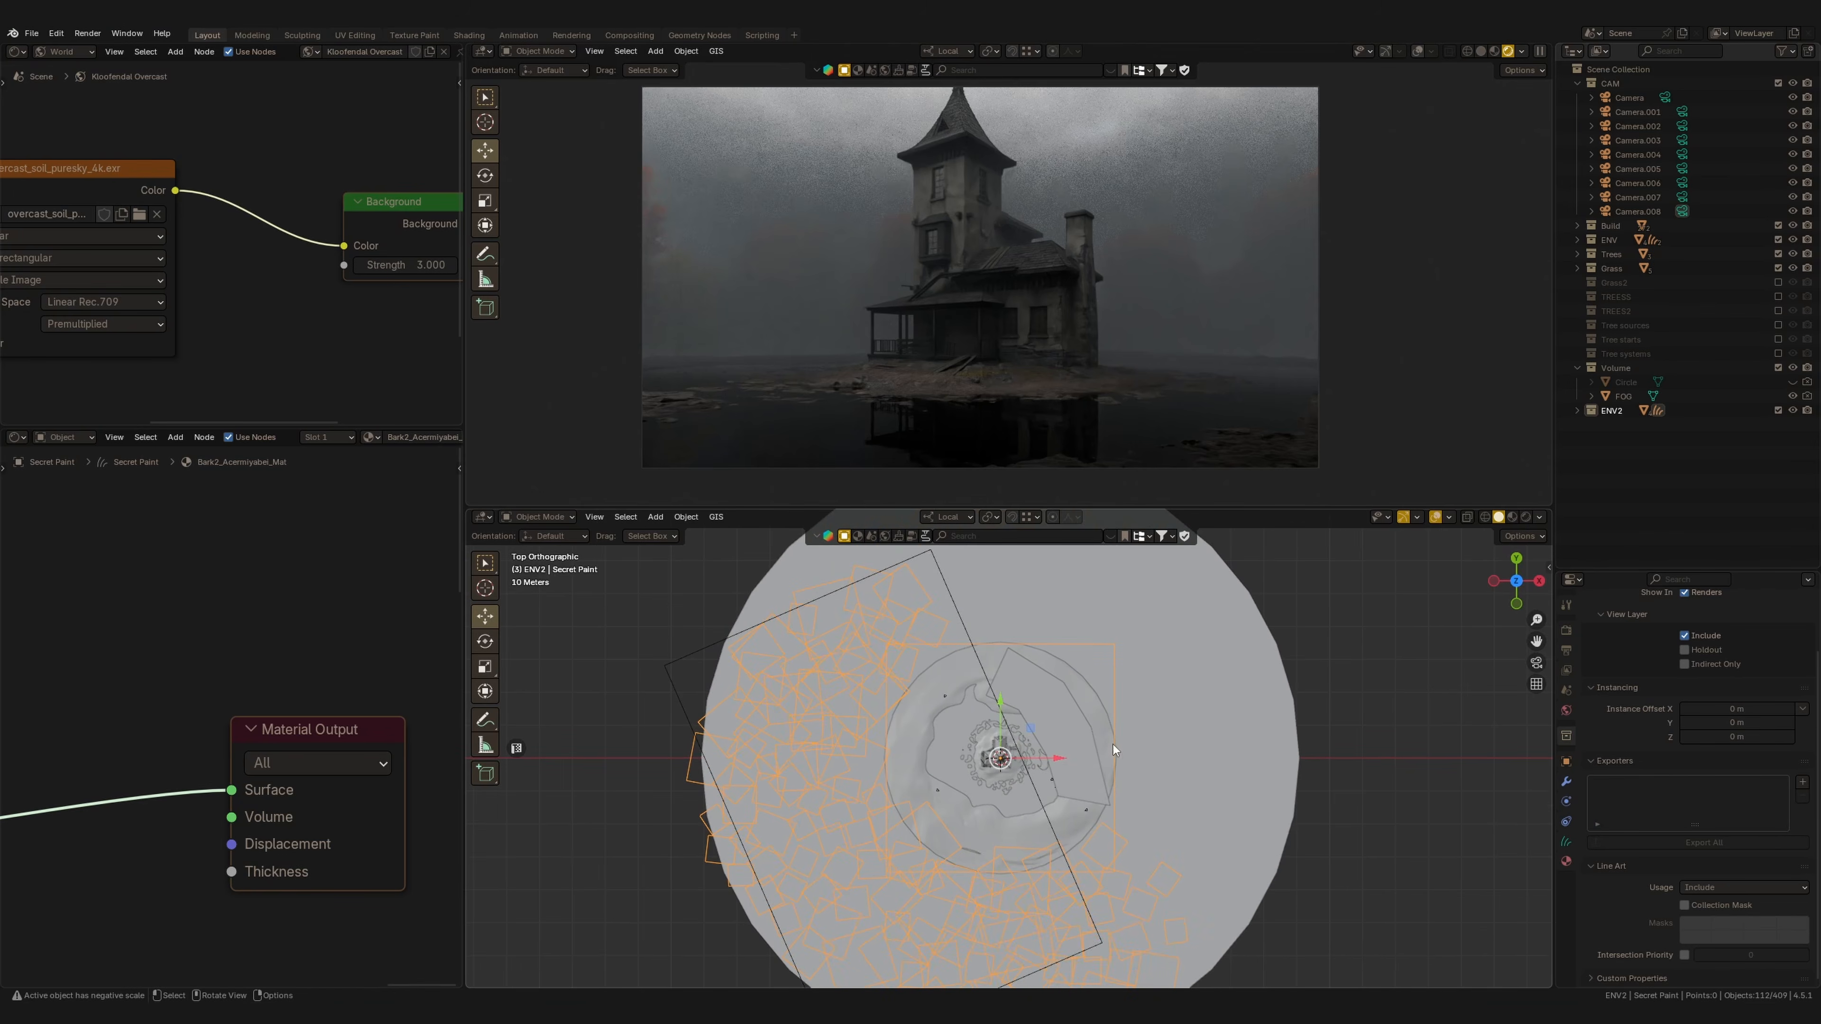
pyautogui.click(983, 681)
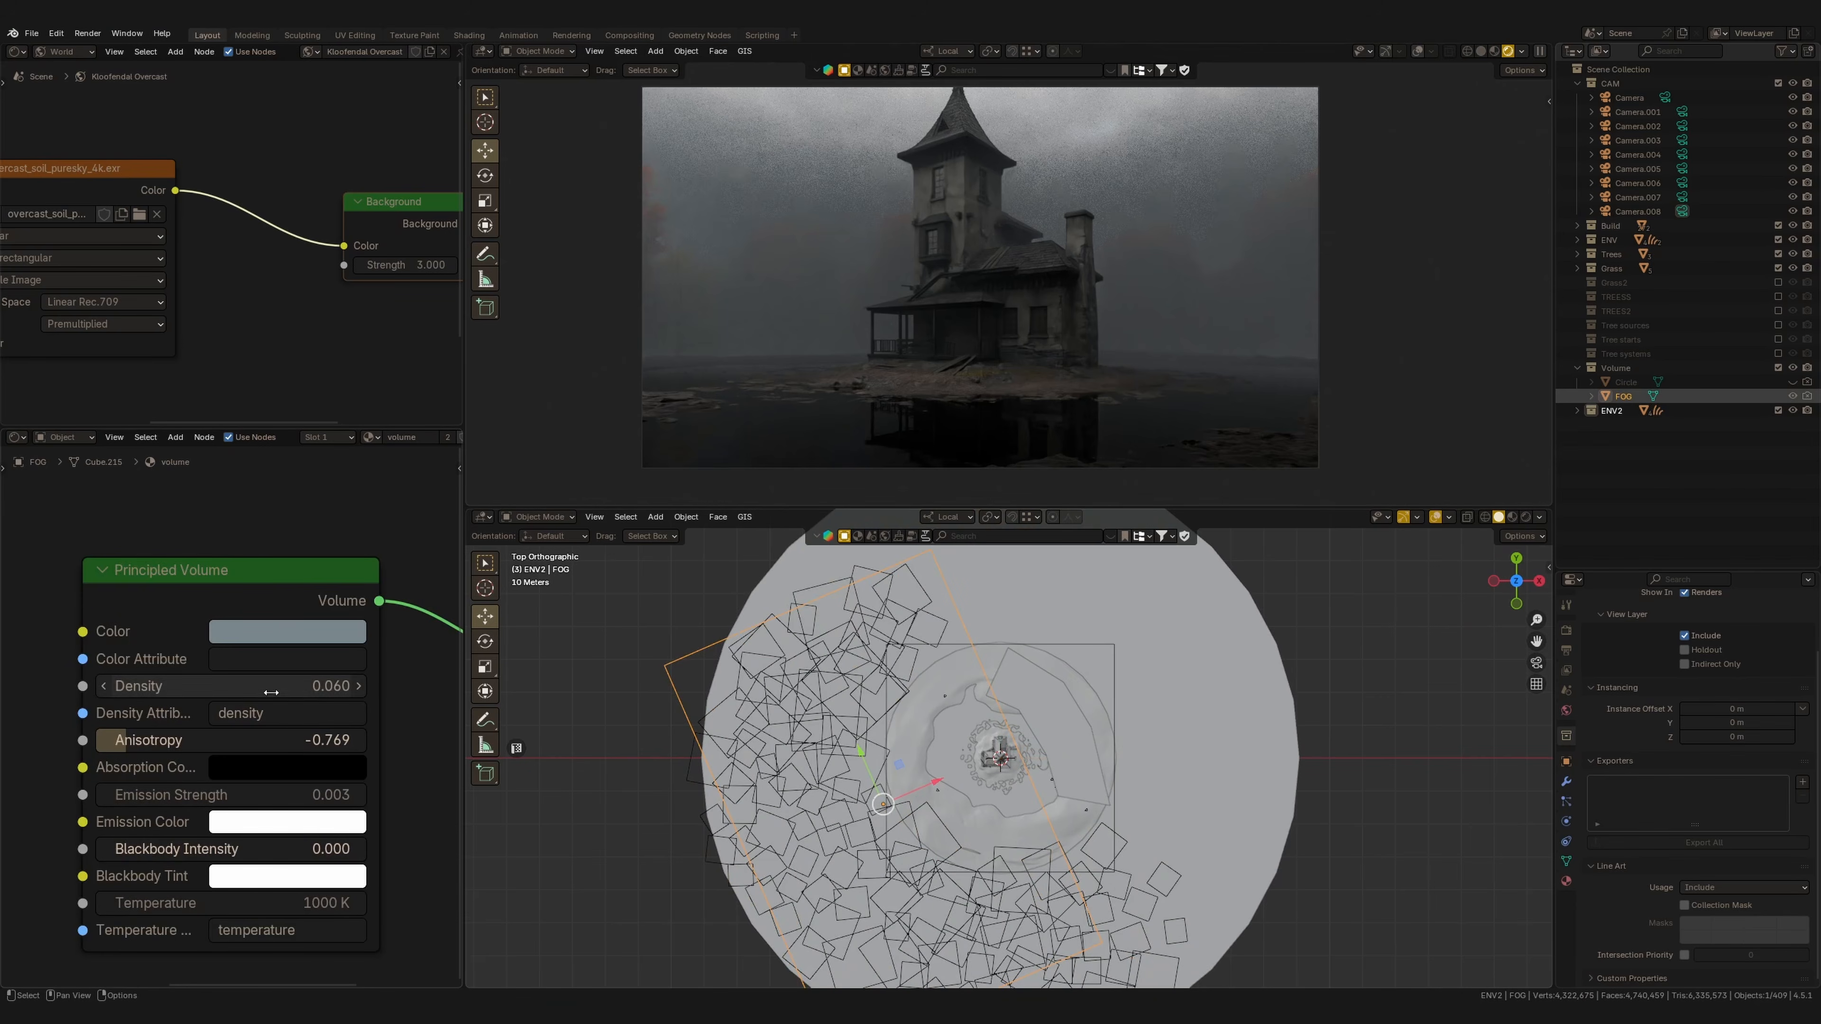
pyautogui.moveTo(254, 740); pyautogui.dragTo(305, 740)
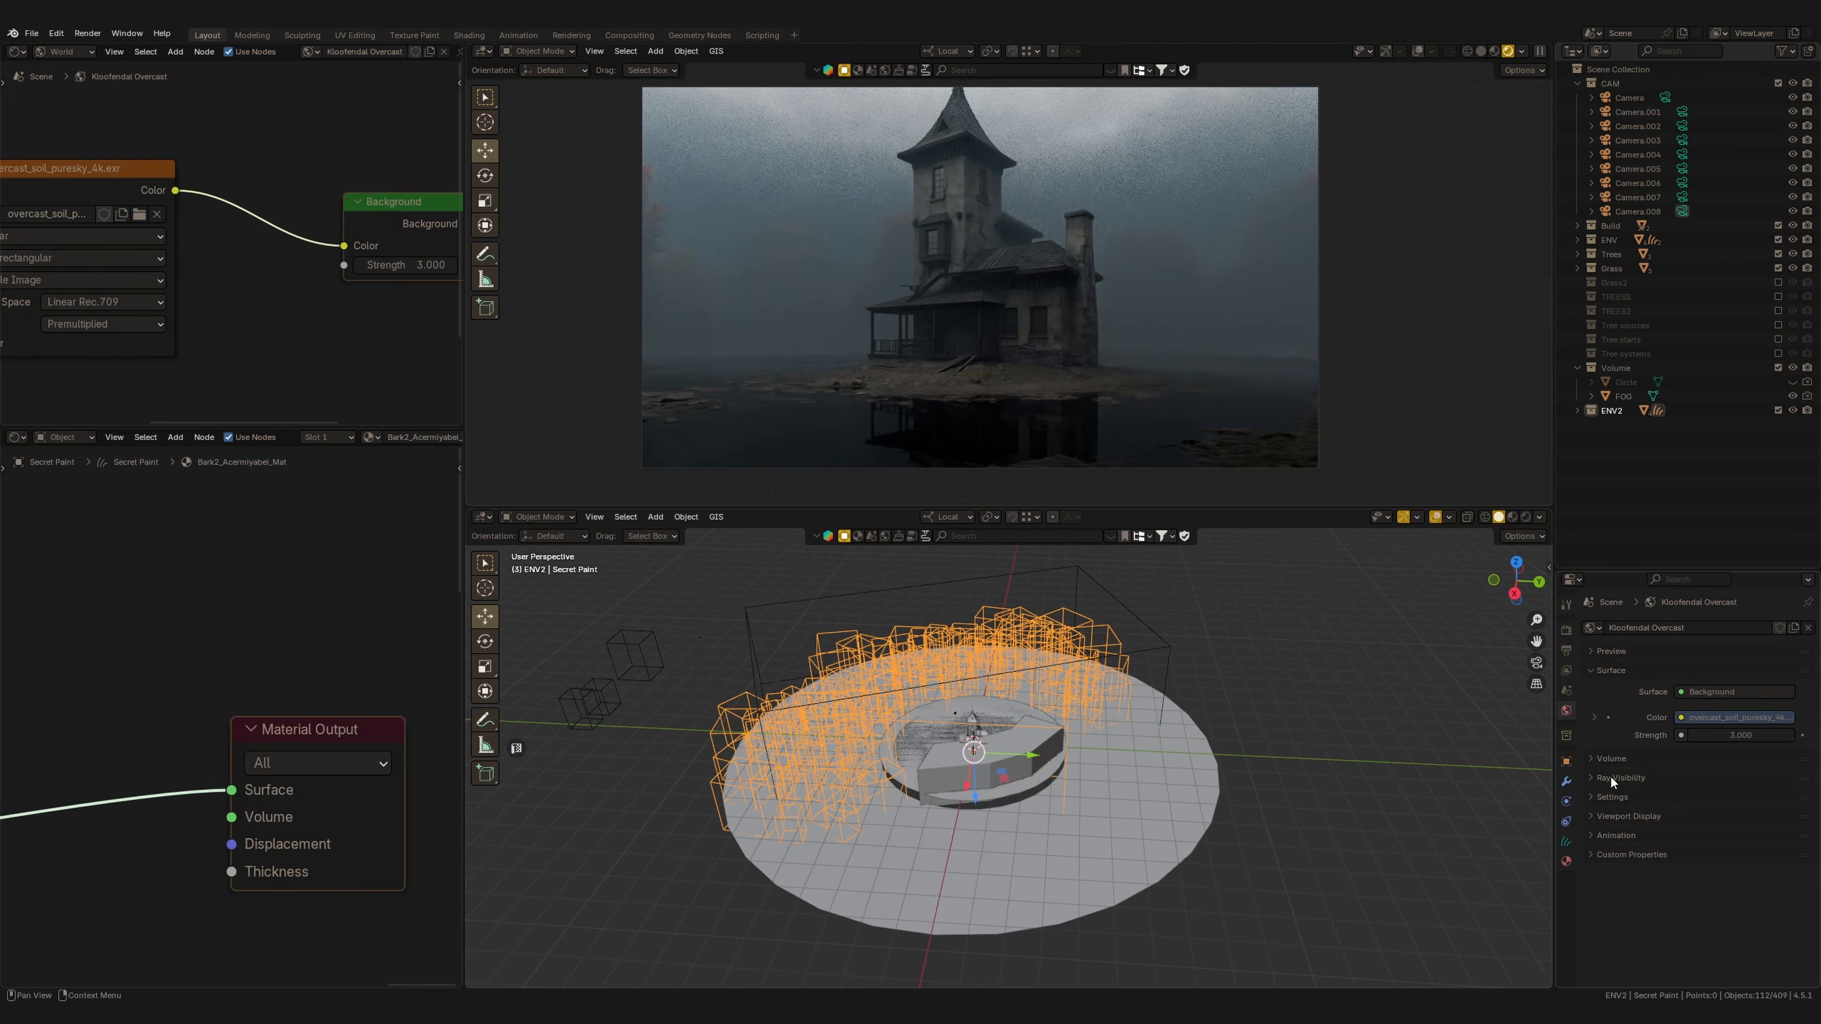
# Adjust the scale settings of the Secret Paint scatter modifier.
pyautogui.click(1565, 782)
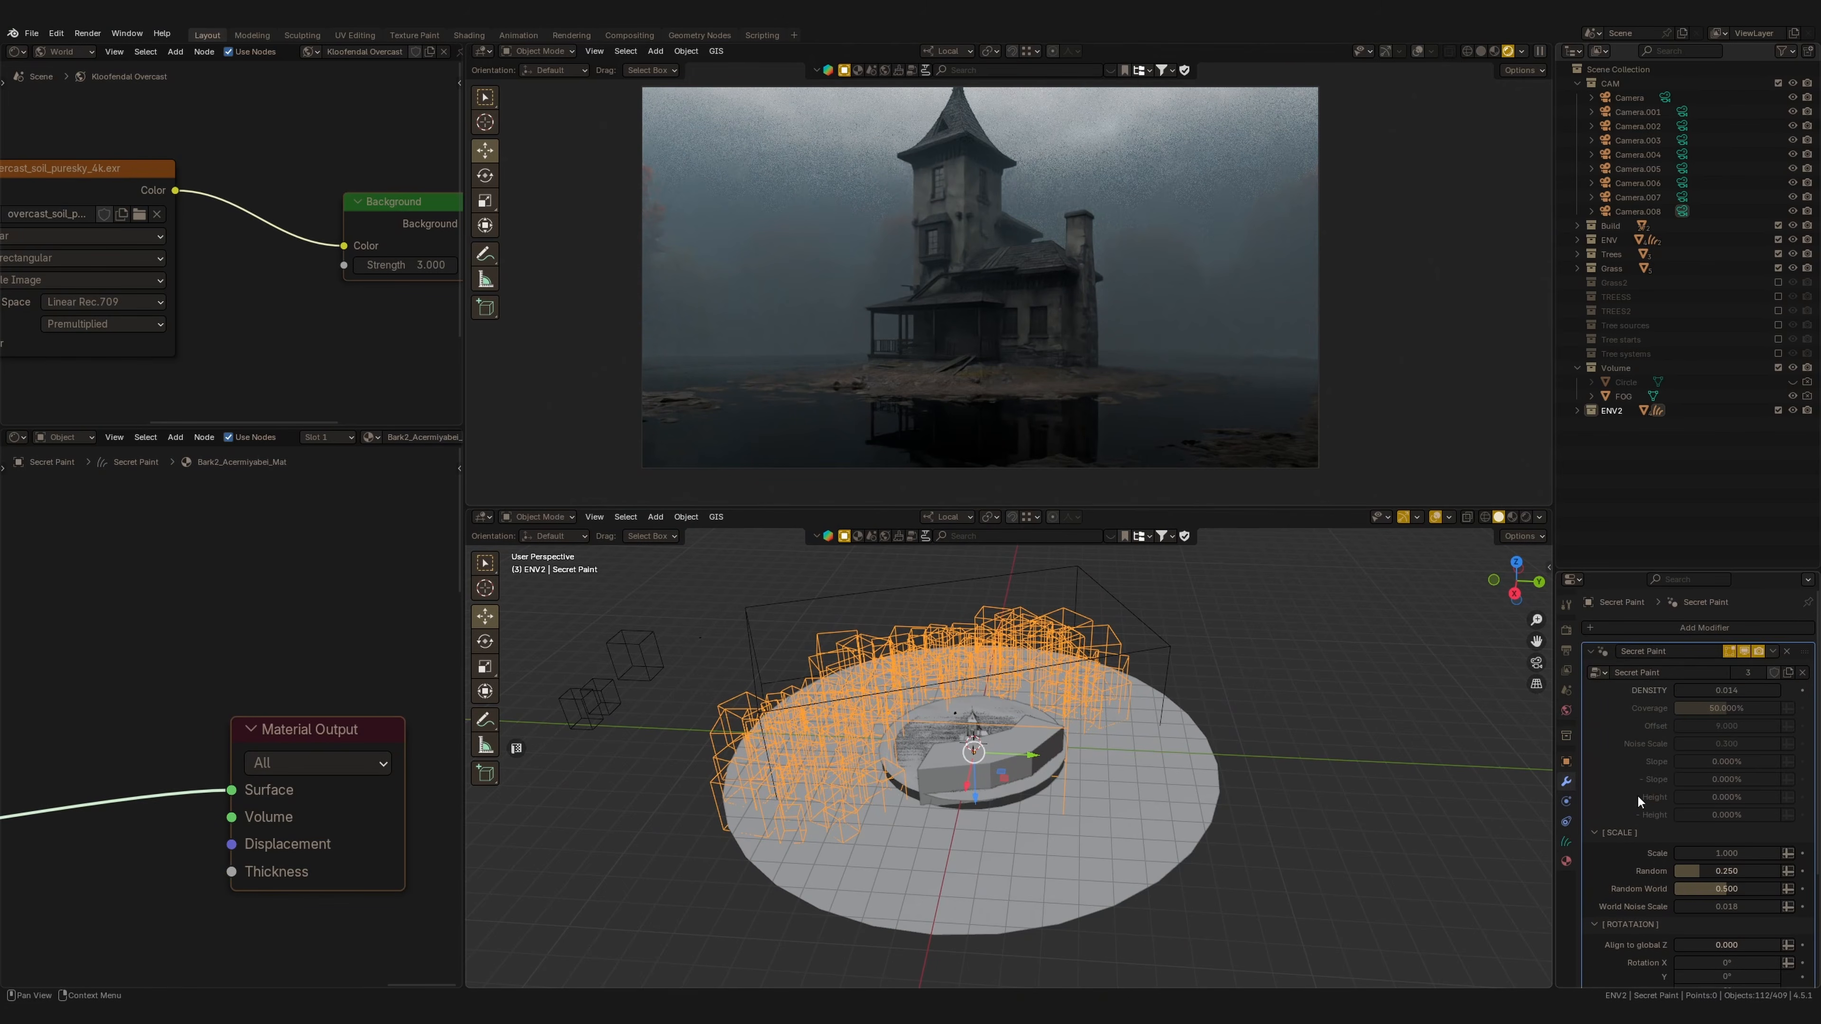
pyautogui.scroll(-5, 1654, 815)
pyautogui.moveTo(1710, 568); pyautogui.dragTo(1710, 387)
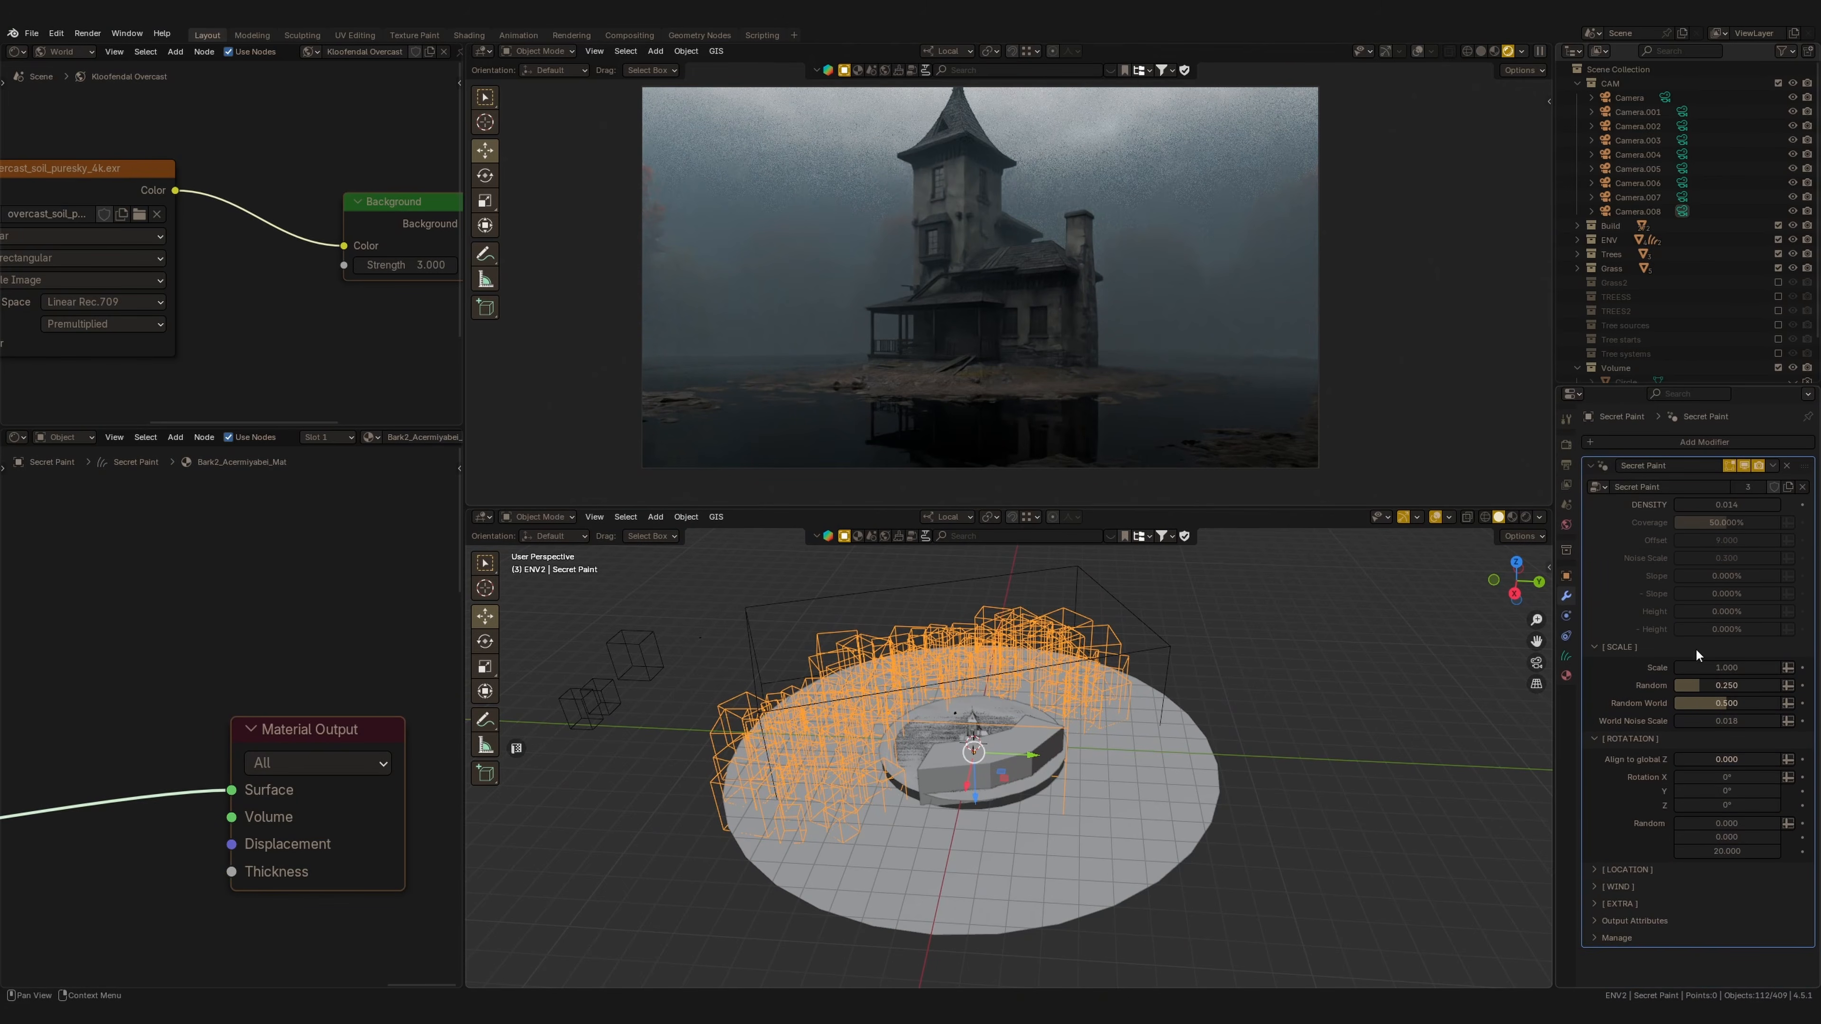
pyautogui.moveTo(1697, 667)
pyautogui.mouseDown()
pyautogui.moveTo(1737, 685)
pyautogui.moveTo(1723, 691)
pyautogui.mouseUp()
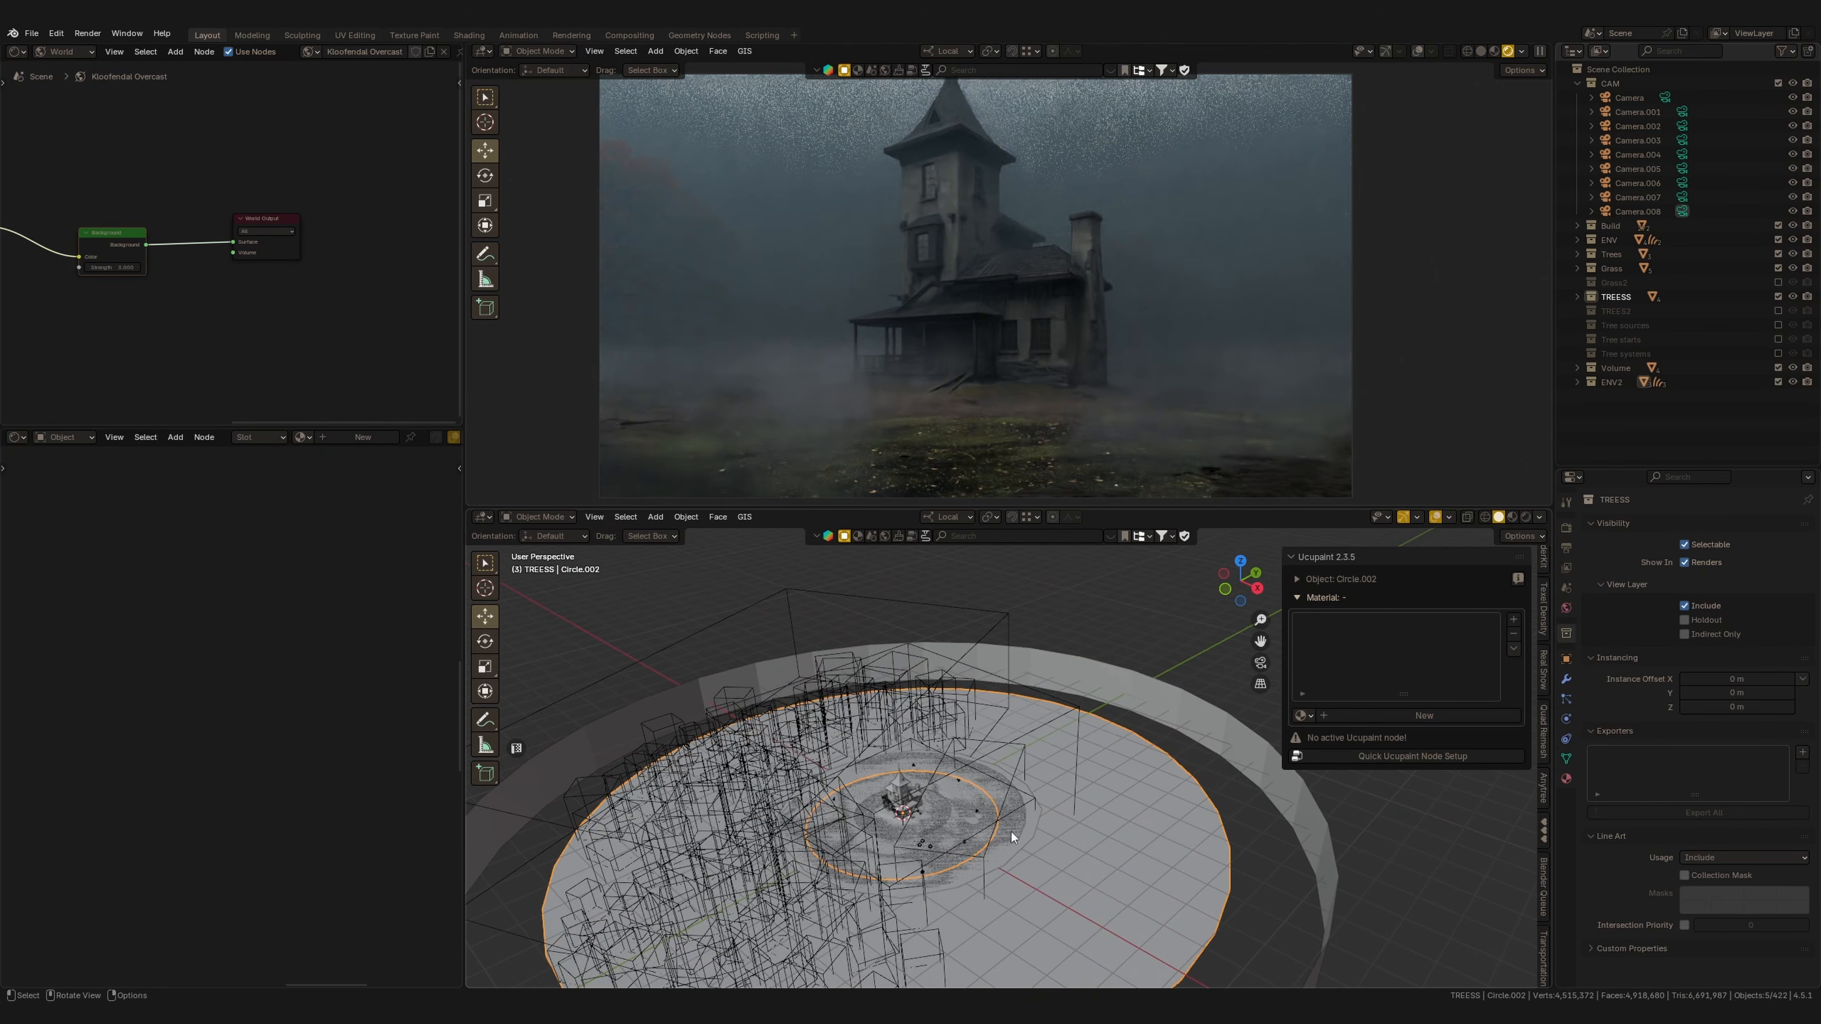
# Switch to the tree scatter object in top view and place a tree with the Add curves brush.
pyautogui.press('q')
pyautogui.press('KP_7')
pyautogui.scroll(2, 899, 729)
pyautogui.click(485, 638)
pyautogui.scroll(-3, 919, 710)
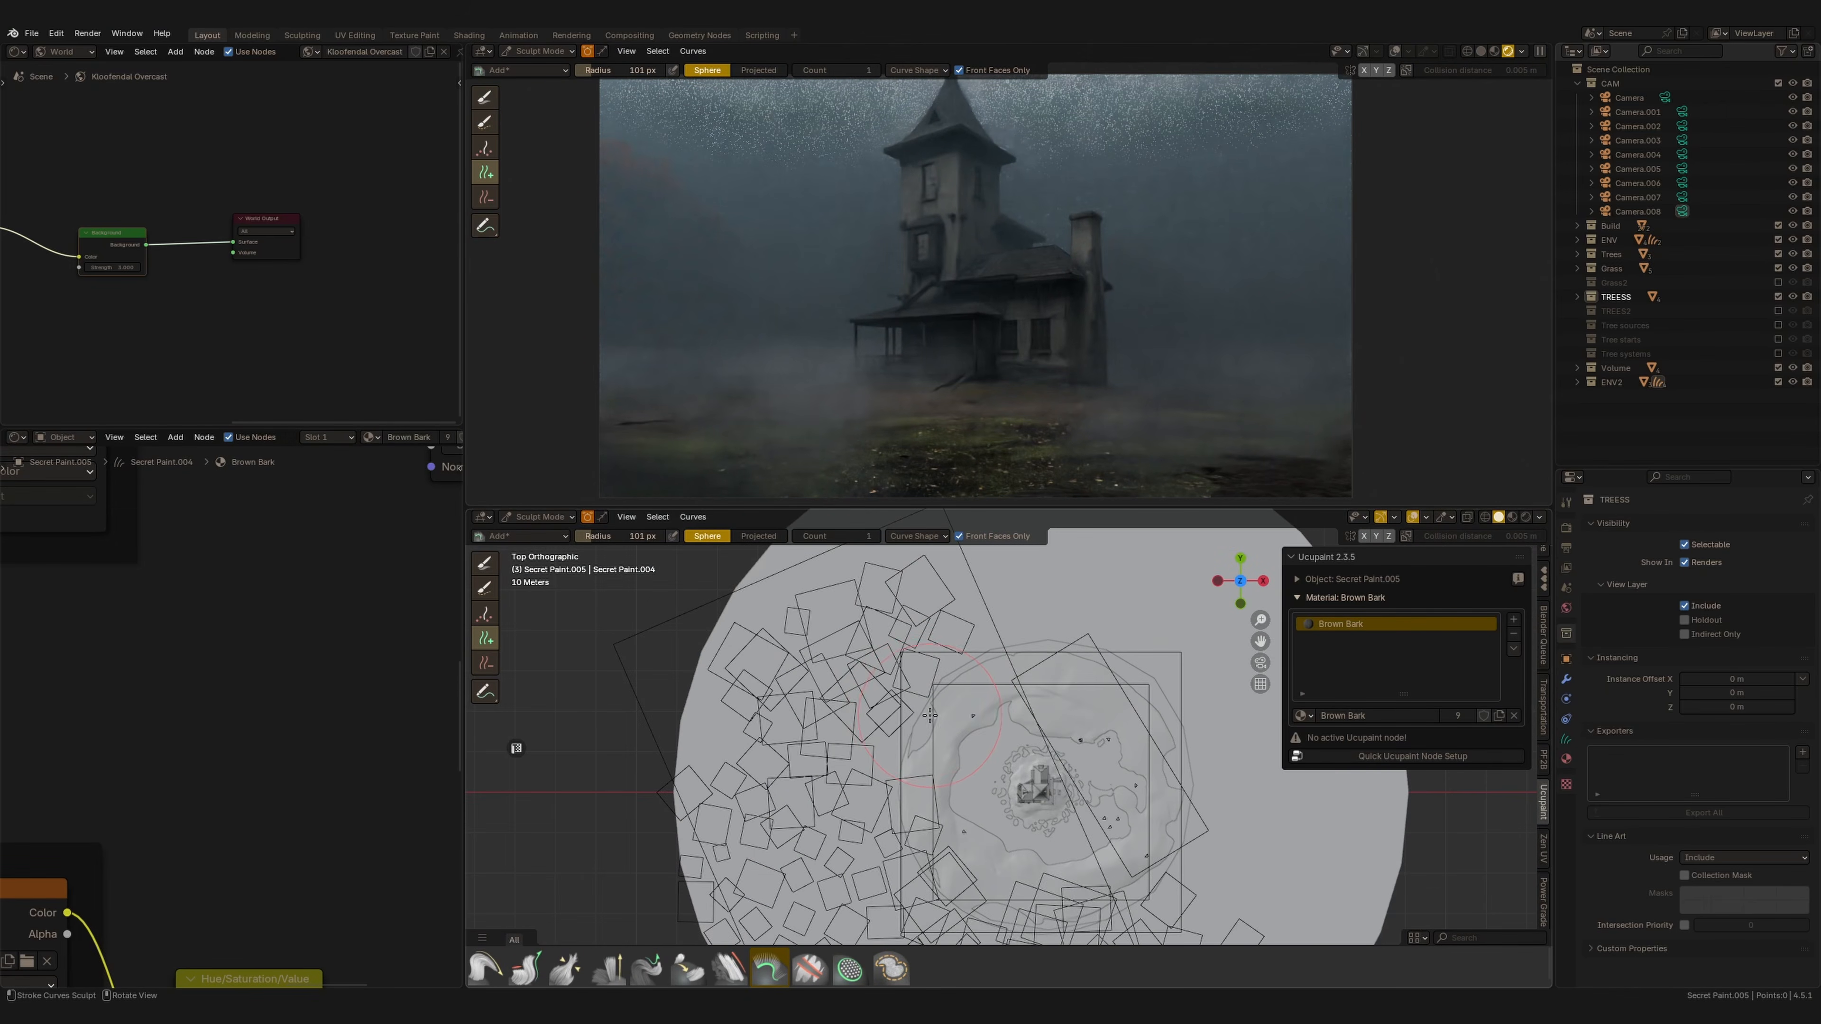
pyautogui.scroll(-2, 918, 710)
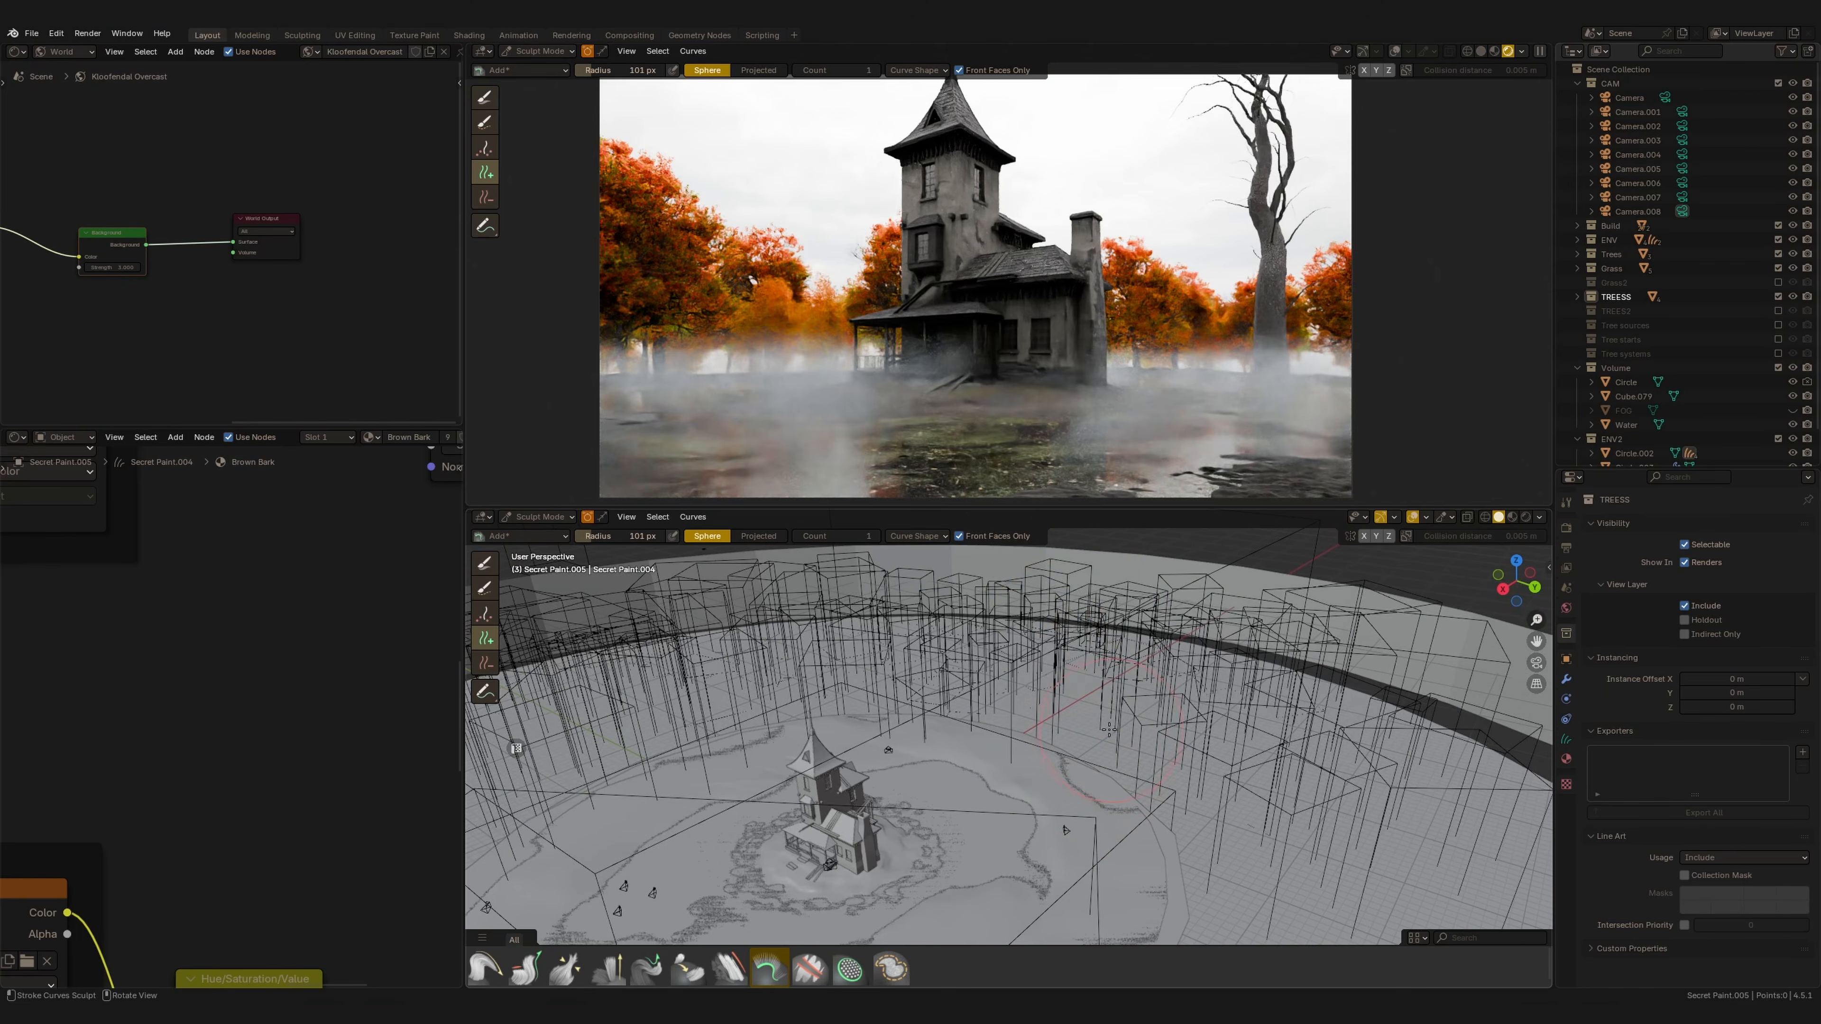
pyautogui.click(1097, 739)
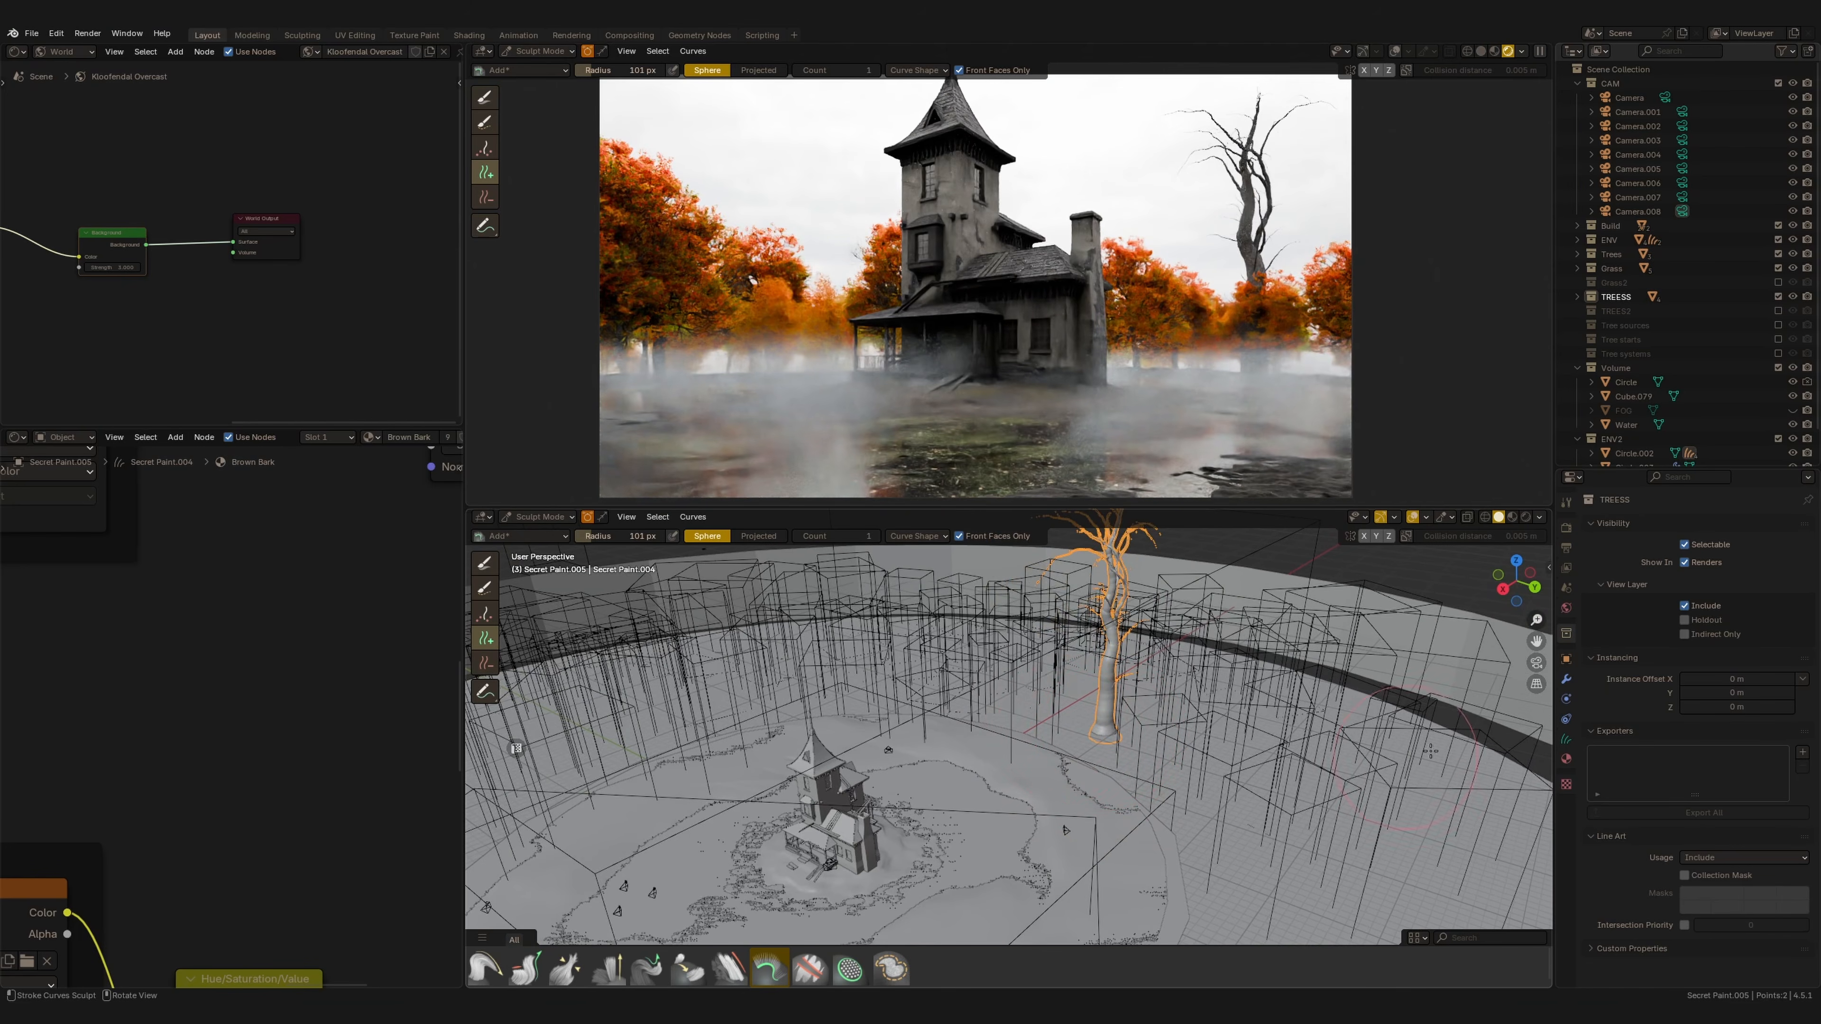
# Set the tree scatter's scale to 0.770 and add more trees in the background.
pyautogui.click(1567, 680)
pyautogui.moveTo(1735, 751); pyautogui.dragTo(1683, 750)
pyautogui.moveTo(1054, 700)
pyautogui.mouseDown(button='middle')
pyautogui.moveTo(1056, 726)
pyautogui.moveTo(1019, 724)
pyautogui.mouseUp(button='middle')
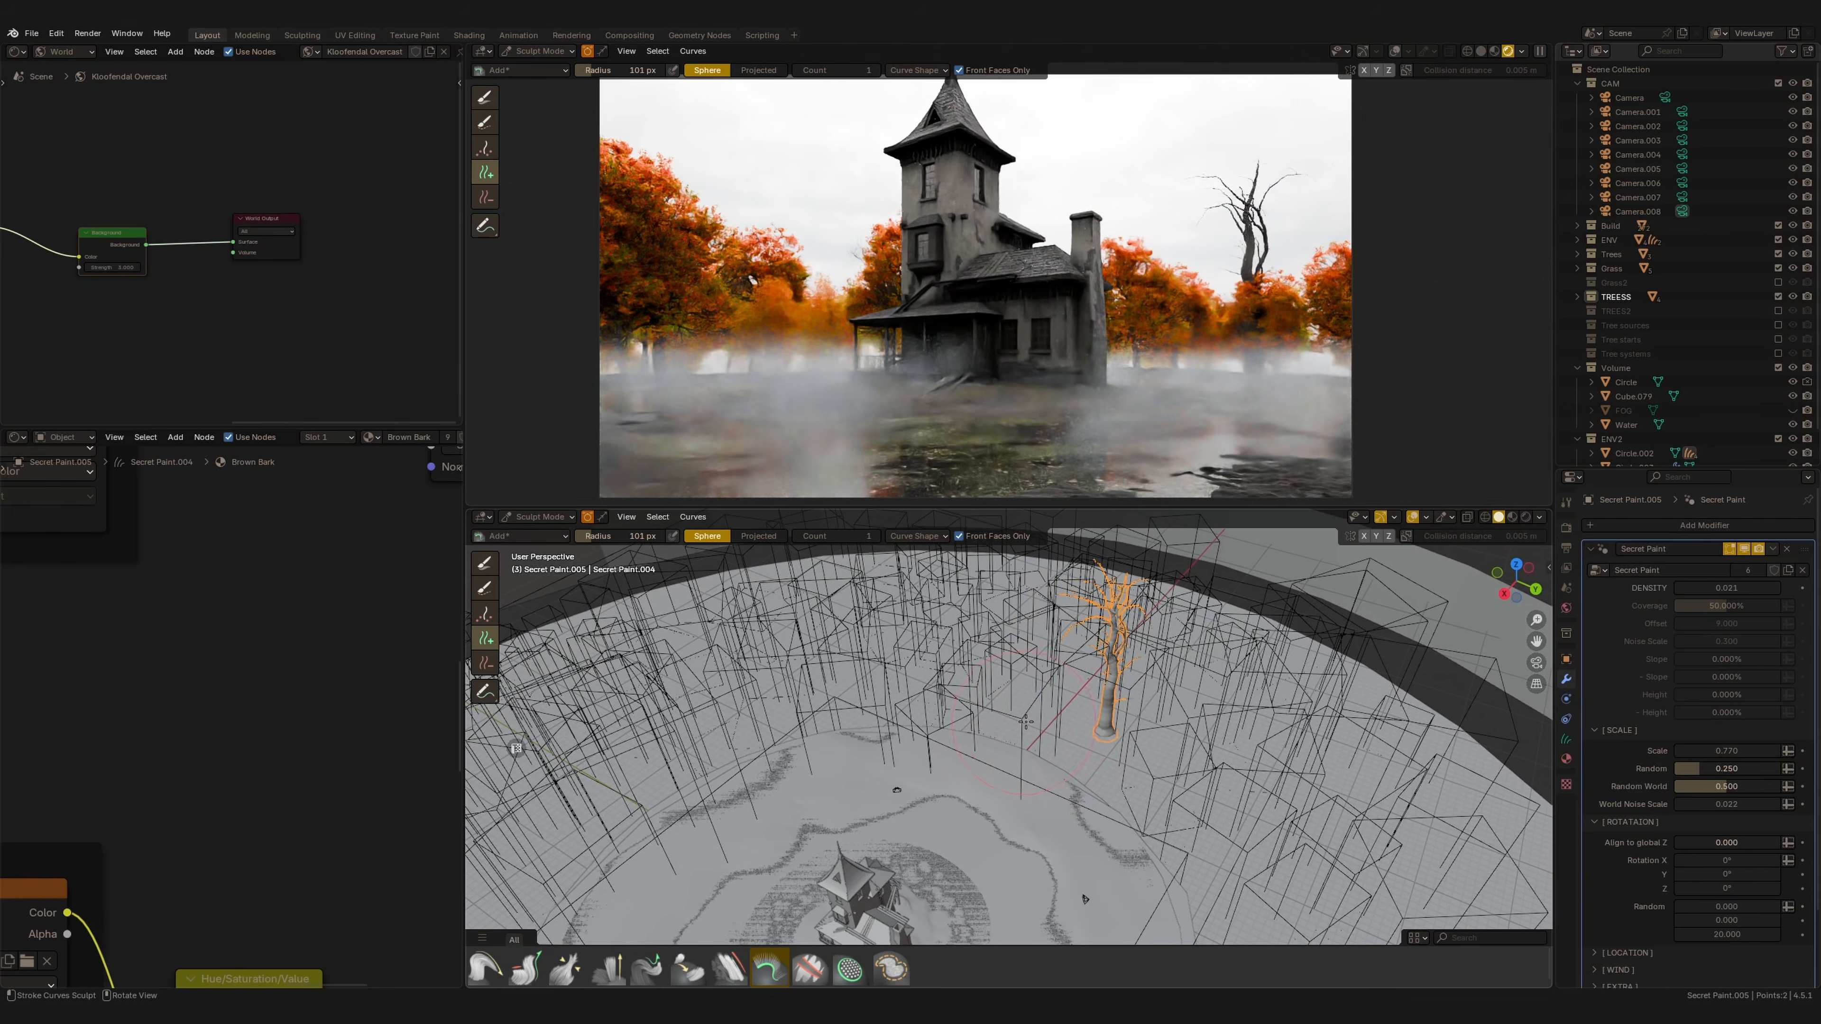
pyautogui.click(1064, 730)
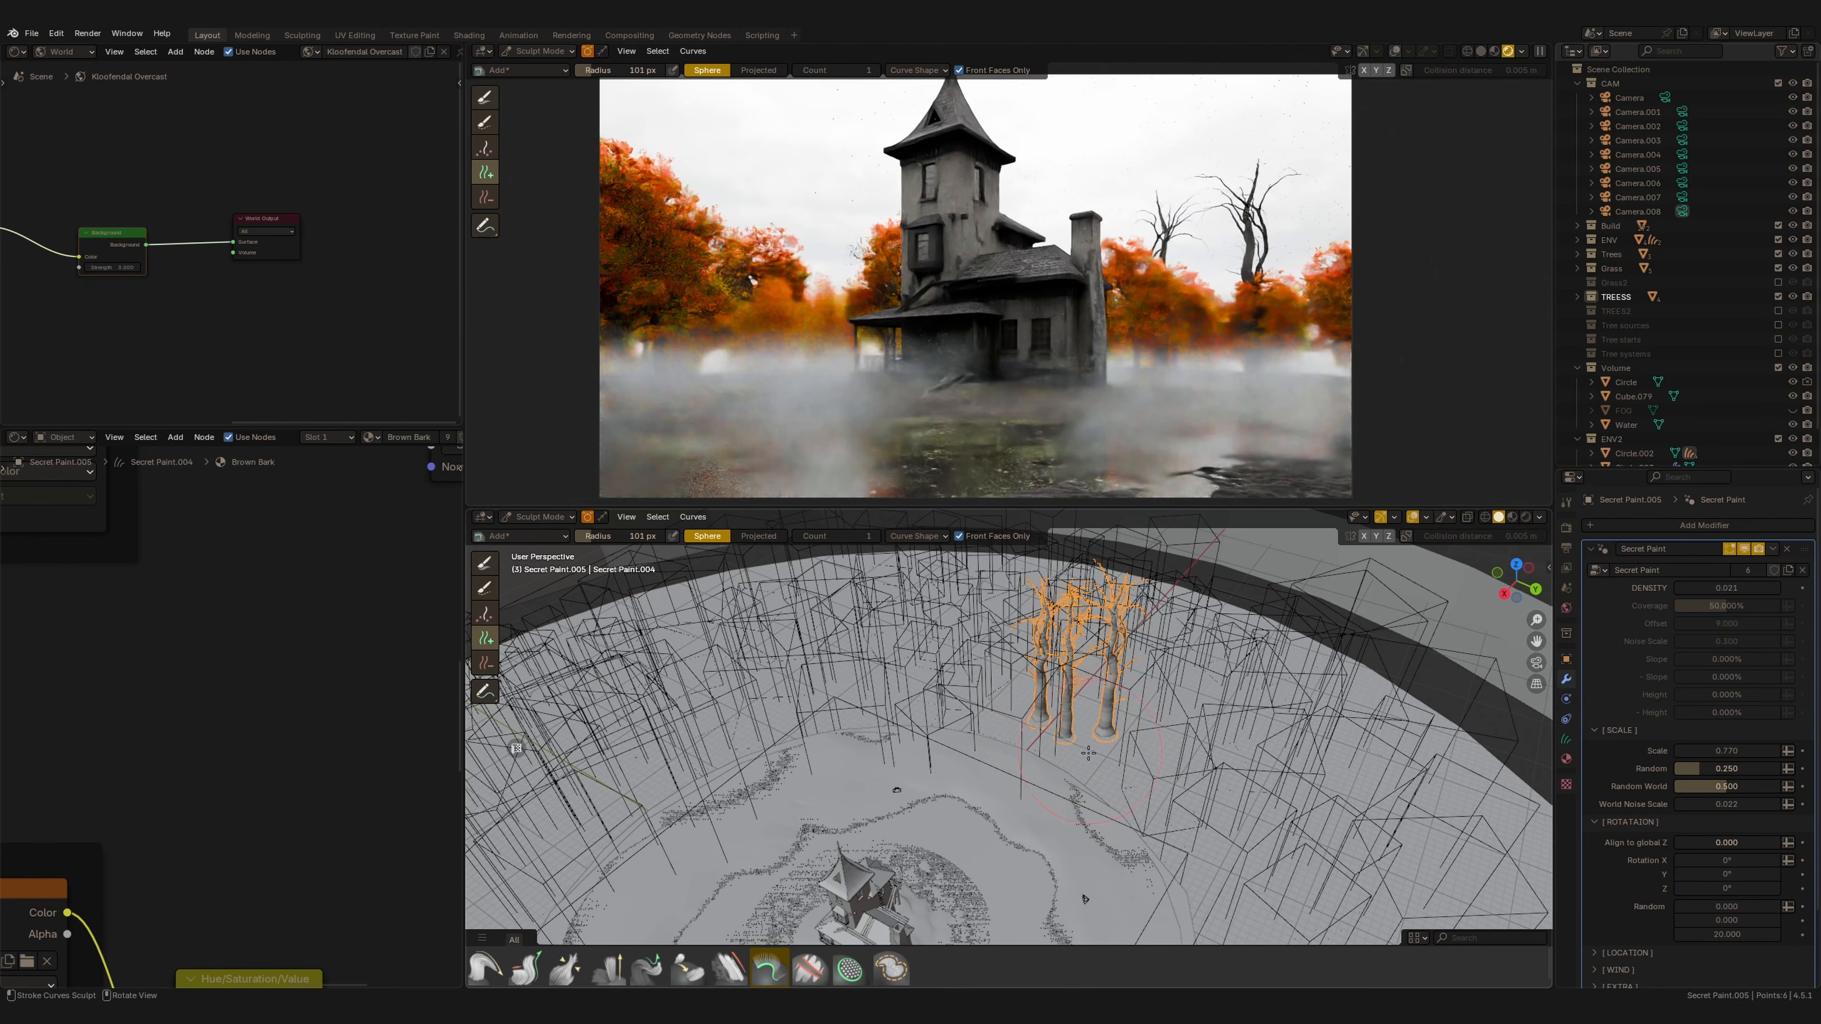
pyautogui.click(1106, 782)
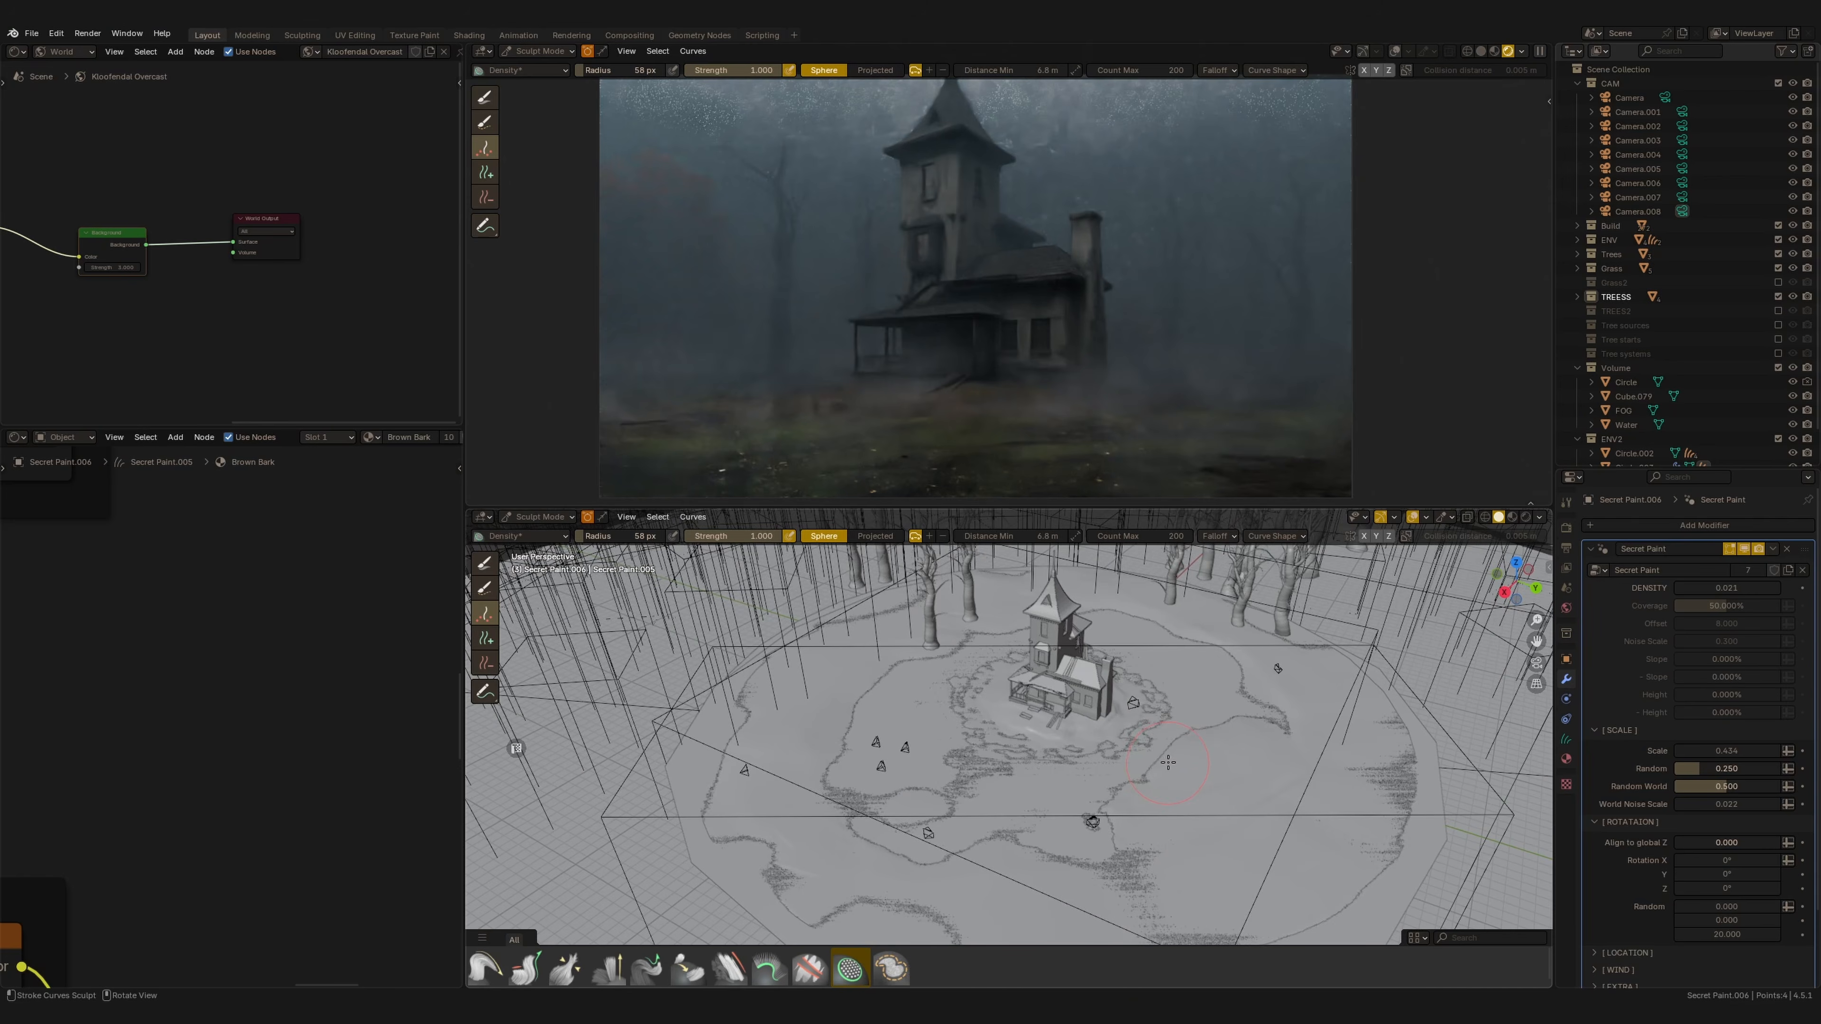
# Paint more trees with the density brush near the ground's front edge.
pyautogui.click(1126, 809)
pyautogui.click(1139, 803)
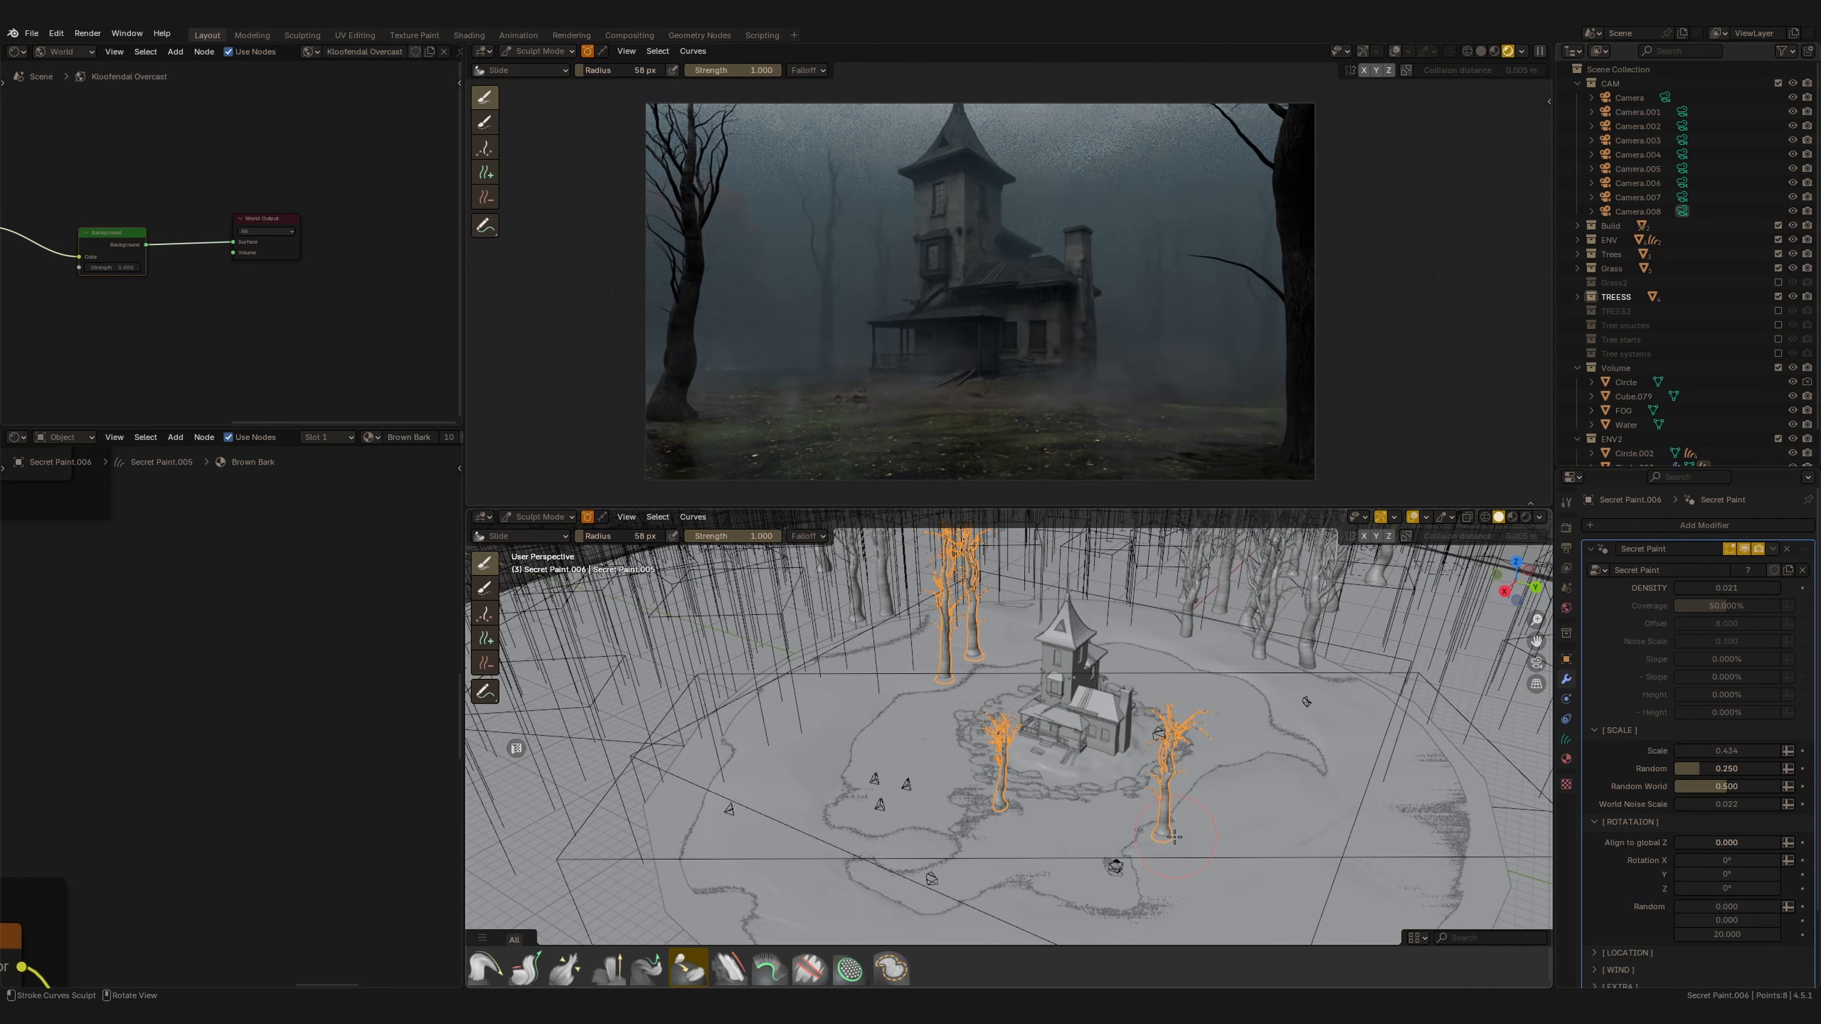
pyautogui.moveTo(1174, 837)
pyautogui.mouseDown()
pyautogui.moveTo(1194, 812)
pyautogui.moveTo(1154, 848)
pyautogui.moveTo(1150, 831)
pyautogui.mouseUp()
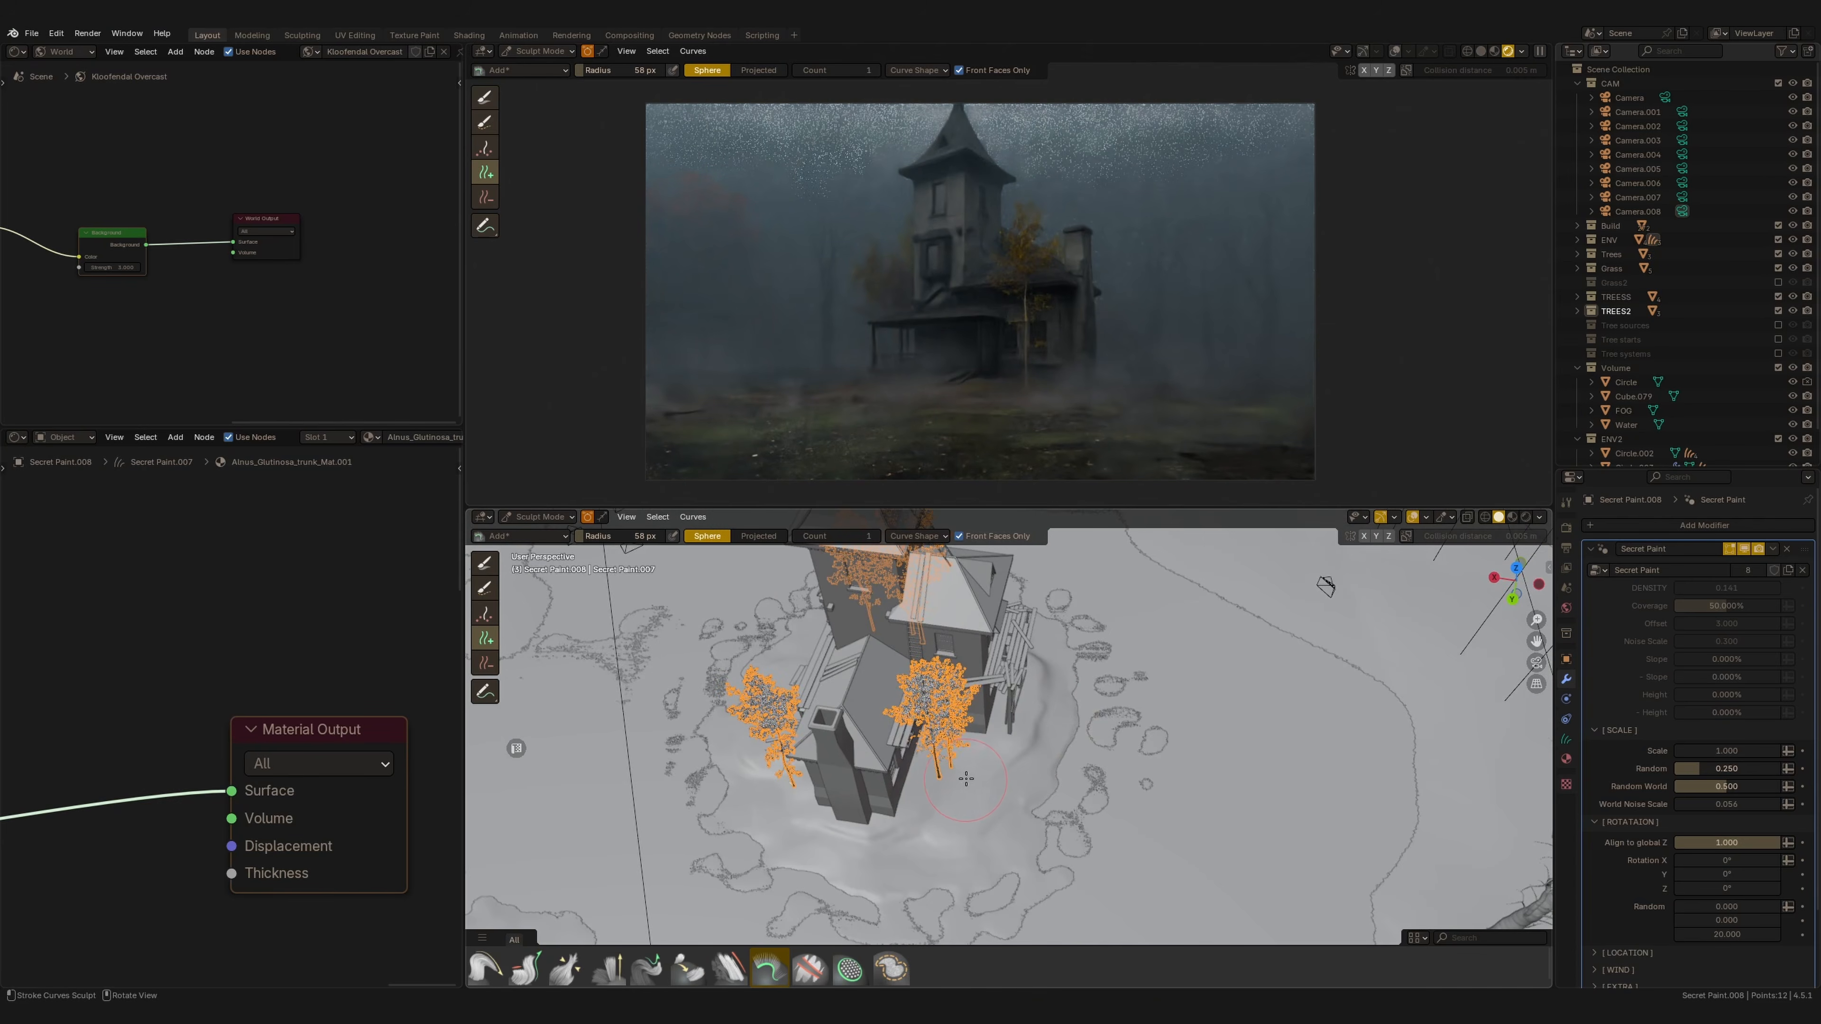
# Enlarge a tree beside the house with the Grow/Shrink curves brush.
pyautogui.moveTo(992, 763); pyautogui.dragTo(932, 725, button='middle')
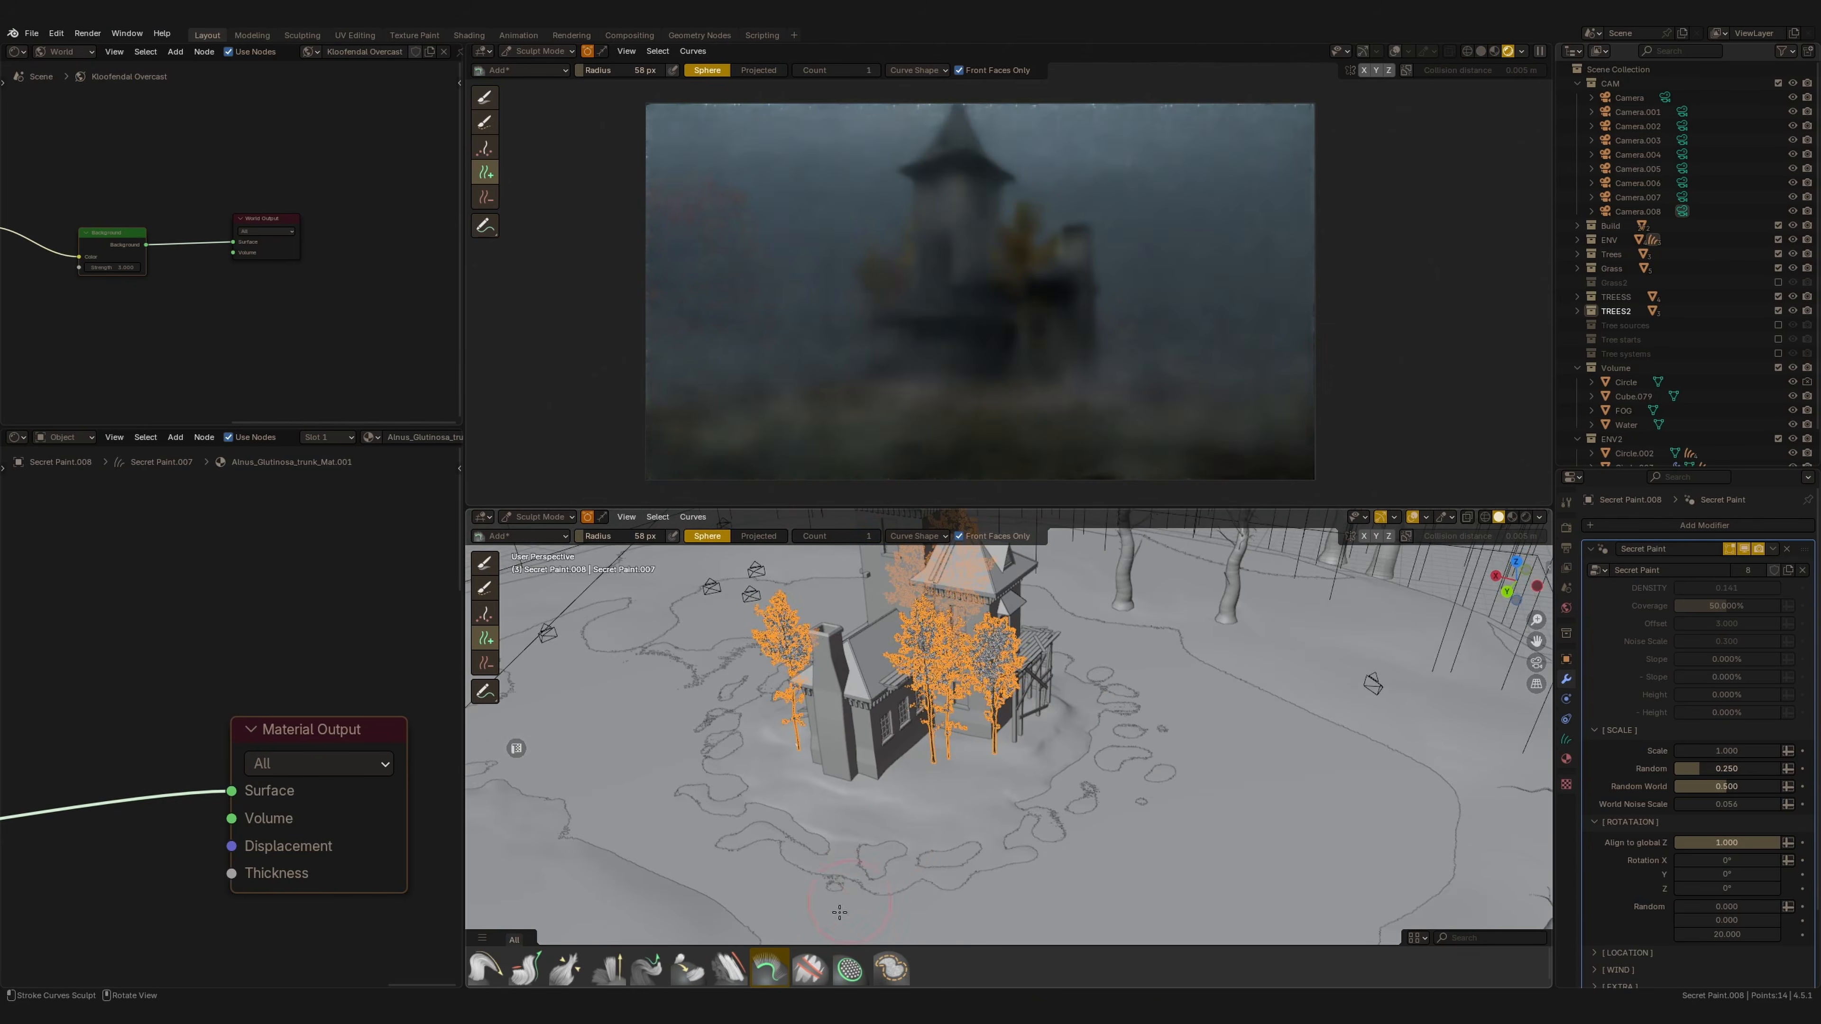
pyautogui.click(525, 969)
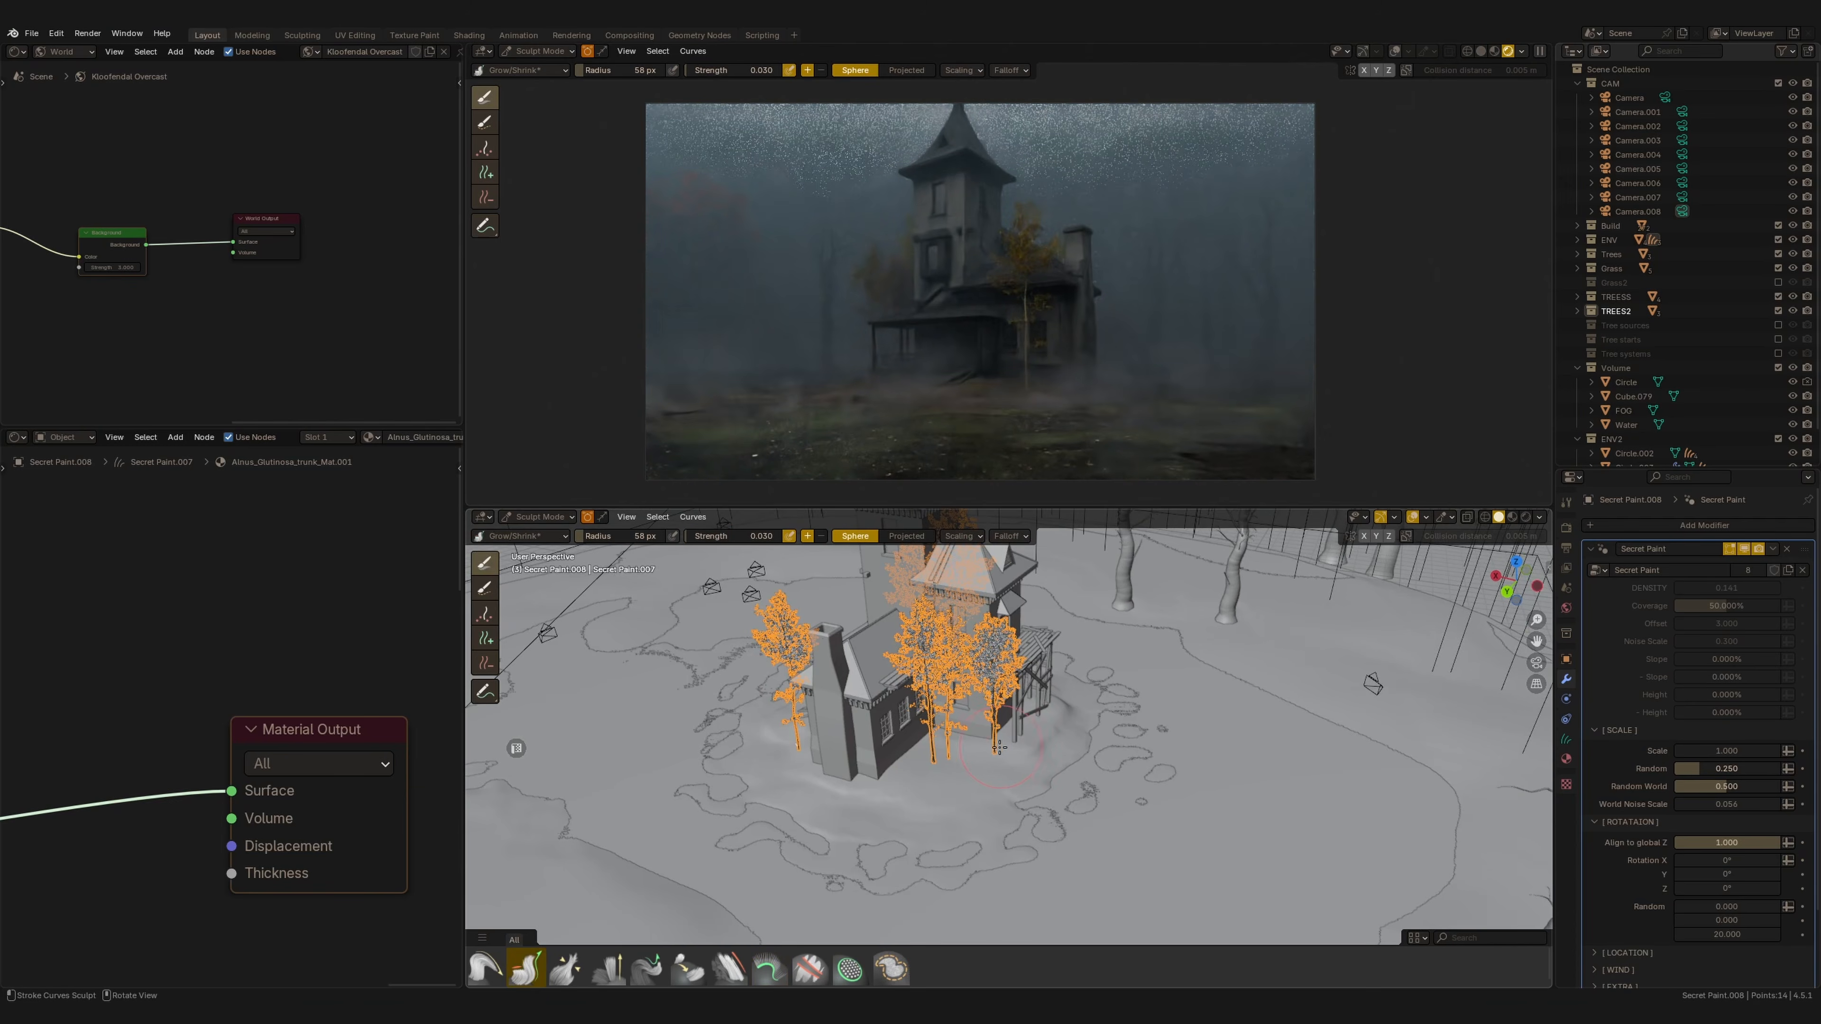
pyautogui.moveTo(1001, 746); pyautogui.dragTo(1000, 761)
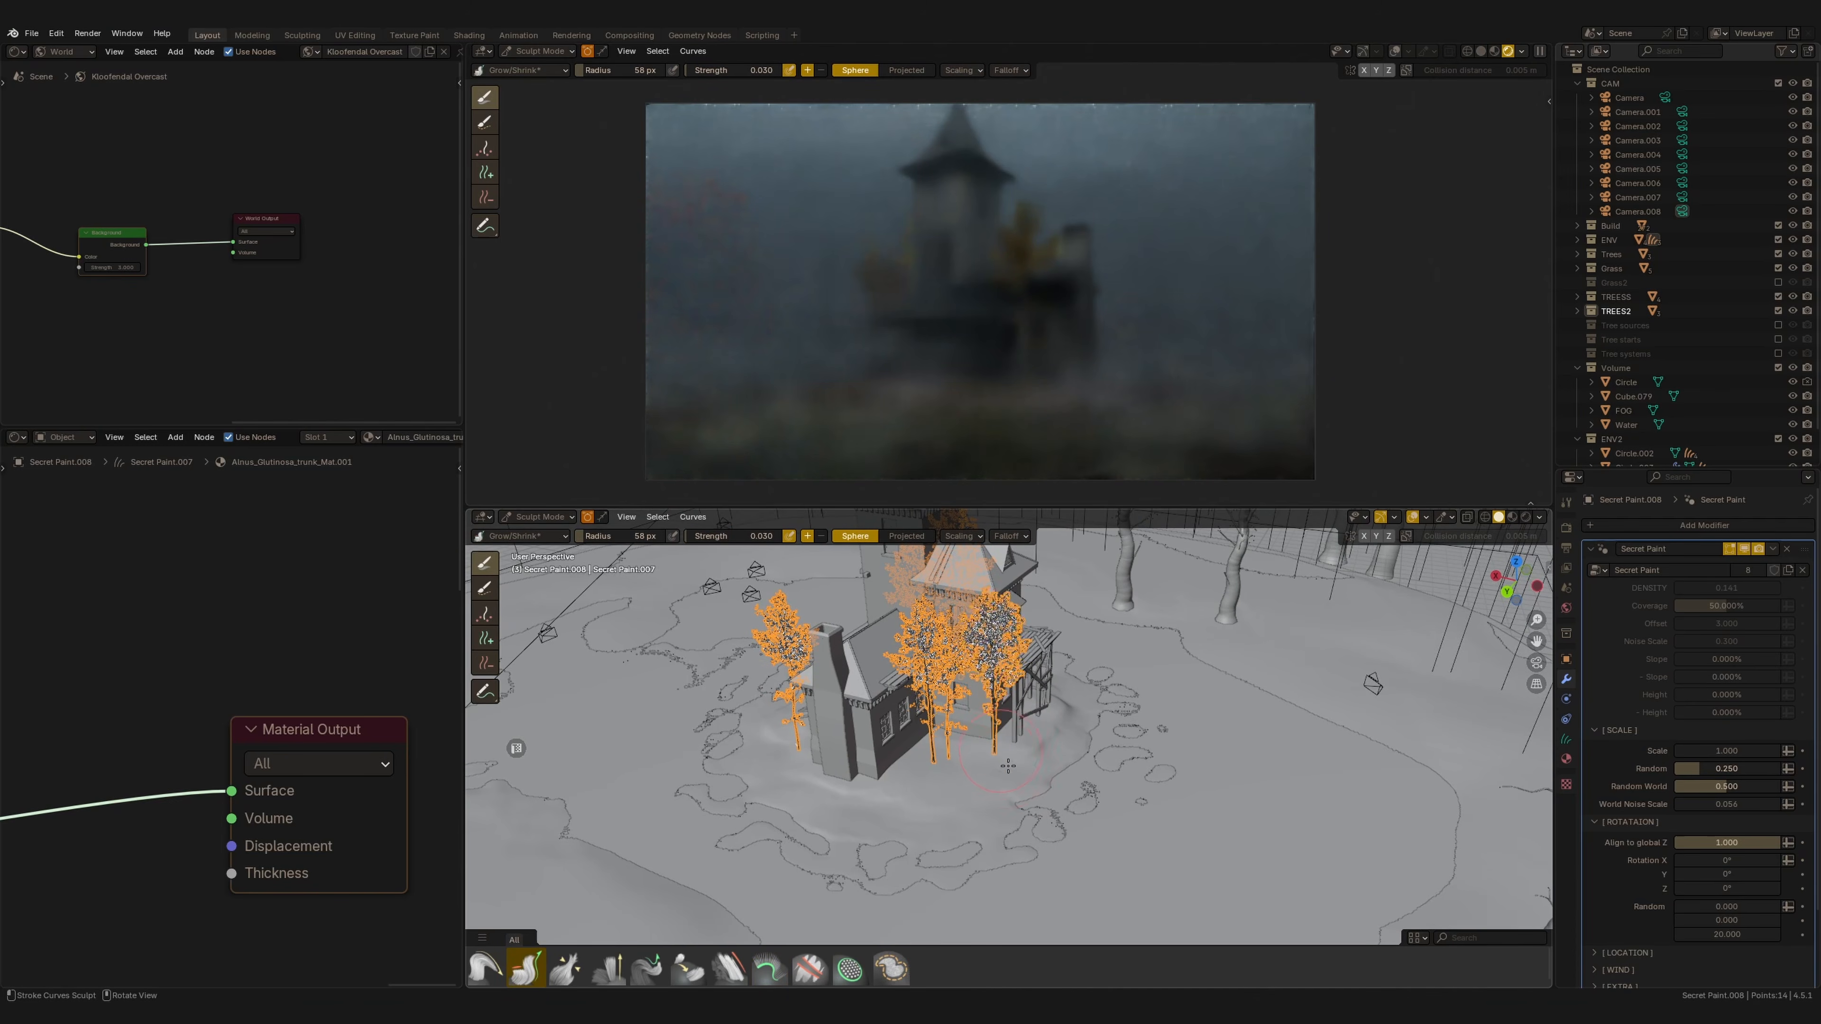
pyautogui.moveTo(1002, 764); pyautogui.dragTo(490, 713, button='middle')
# Add a tree on the ground to the right of the house with the Add brush.
pyautogui.click(485, 644)
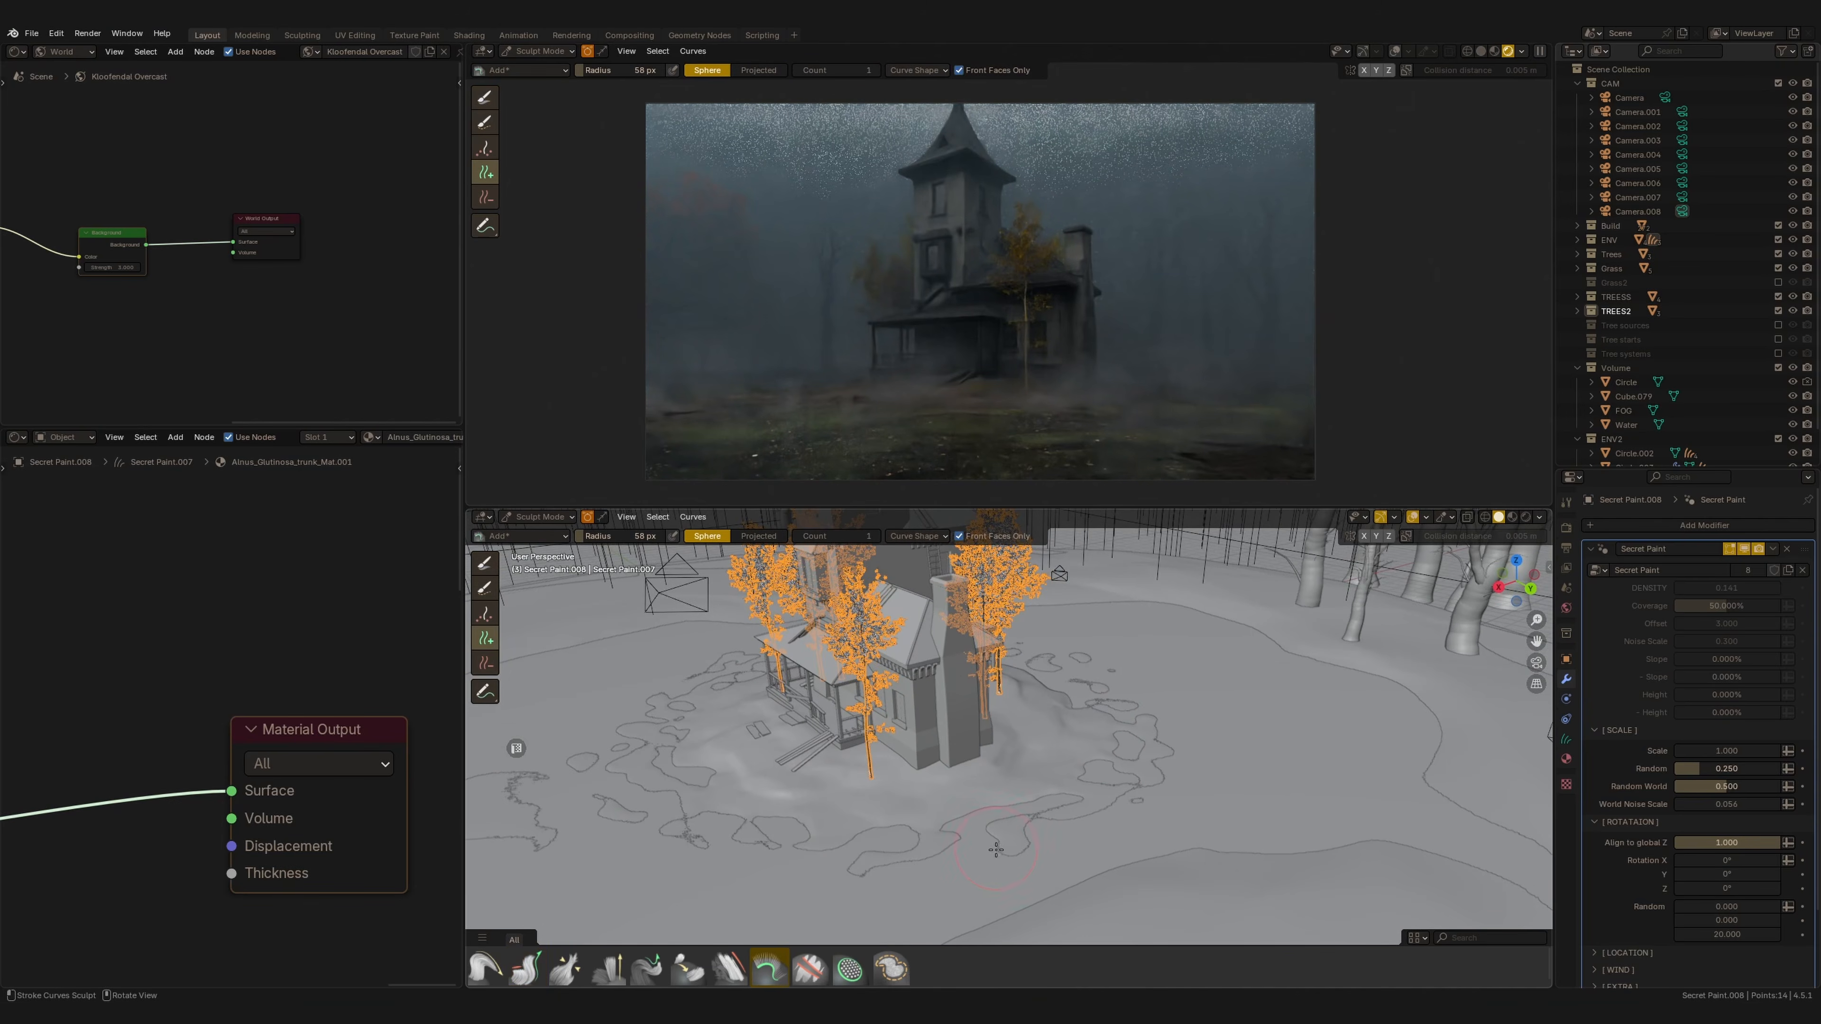
pyautogui.click(1010, 834)
pyautogui.moveTo(1010, 834)
pyautogui.mouseDown(button='middle')
pyautogui.moveTo(1089, 822)
pyautogui.moveTo(1050, 775)
pyautogui.mouseUp(button='middle')
pyautogui.click(1031, 788)
# Grow the newly added tree taller with the Grow/Shrink brush.
pyautogui.click(524, 972)
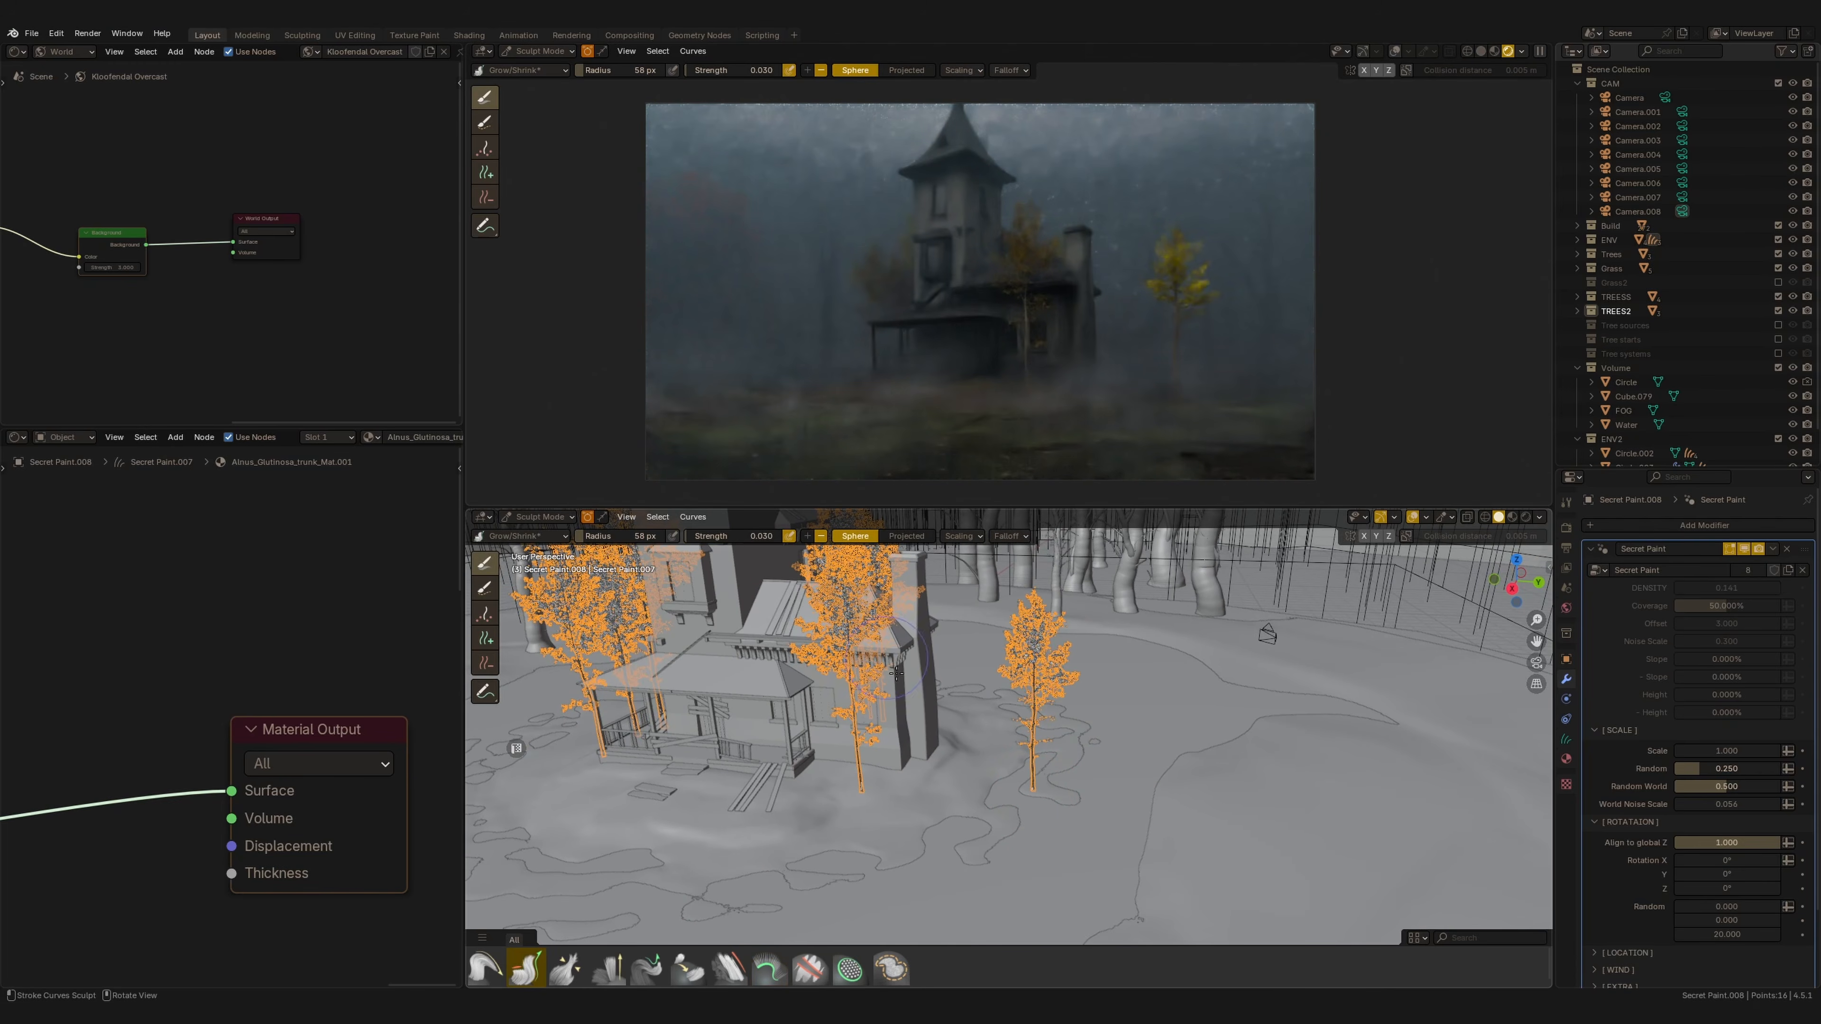
pyautogui.moveTo(1036, 784); pyautogui.dragTo(1036, 800)
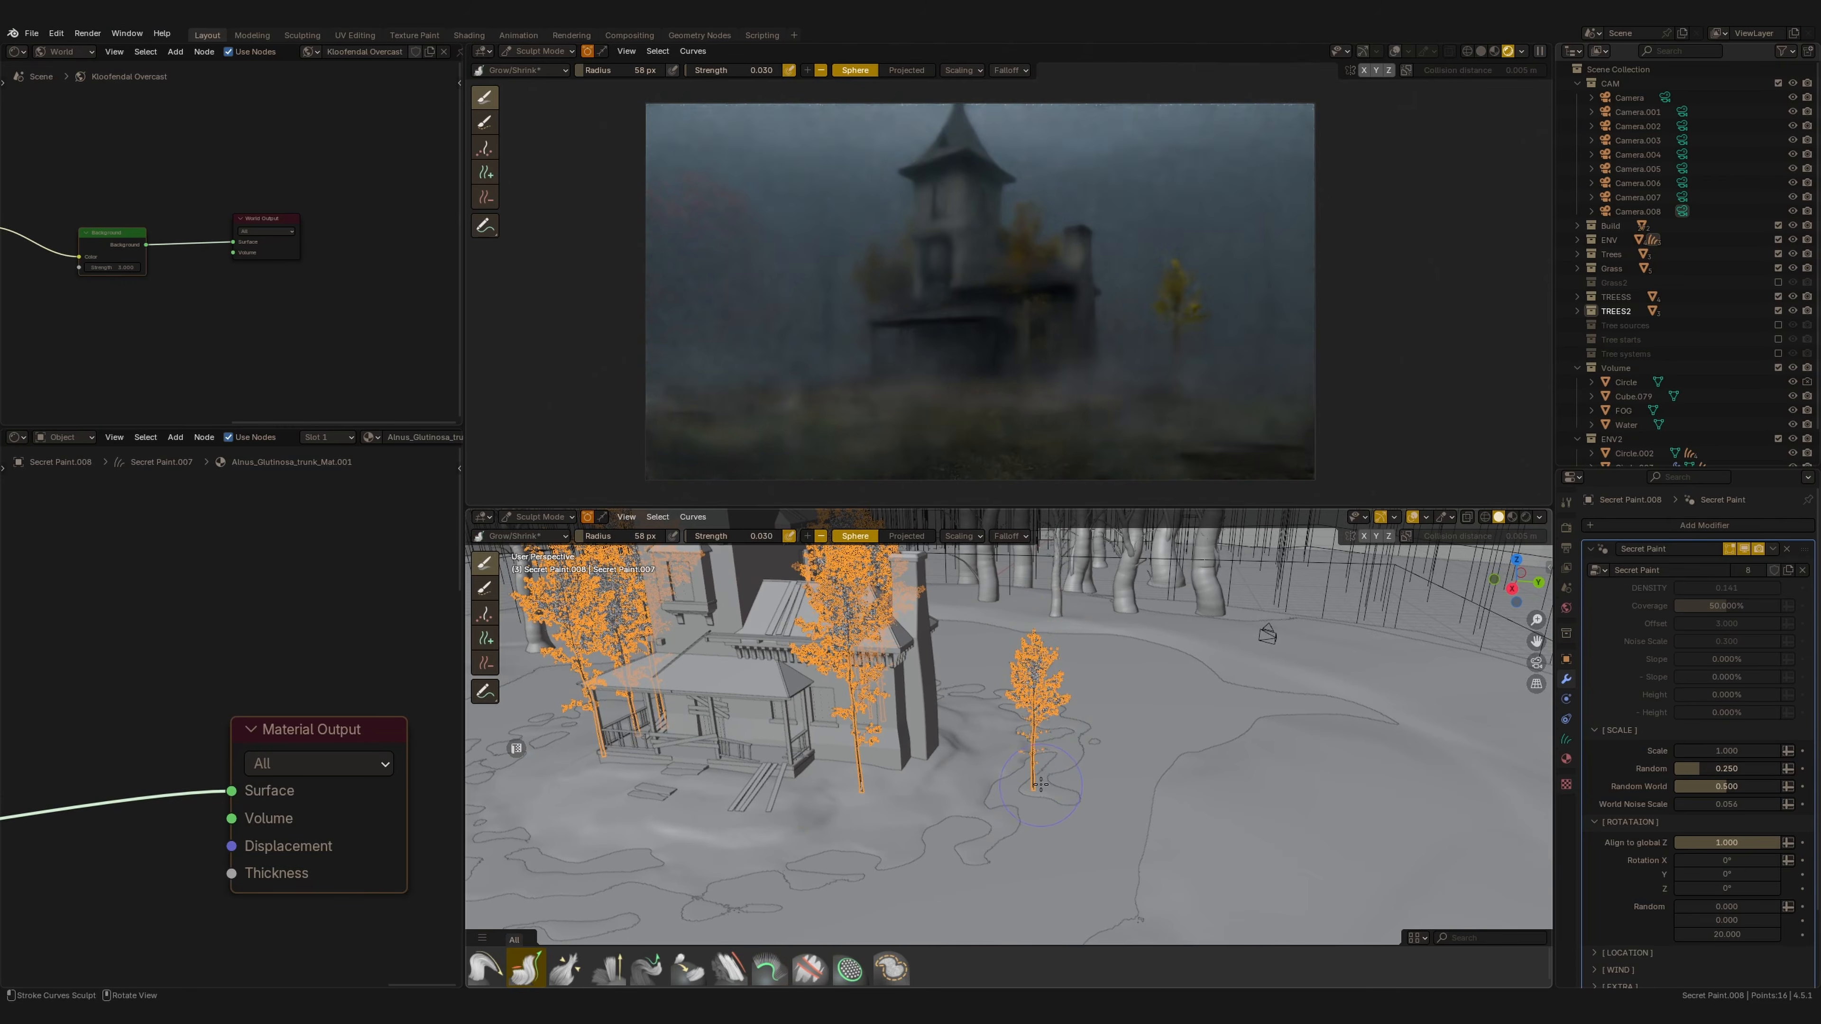
pyautogui.moveTo(1035, 778); pyautogui.dragTo(1035, 804)
pyautogui.moveTo(987, 827); pyautogui.dragTo(1015, 739, button='middle')
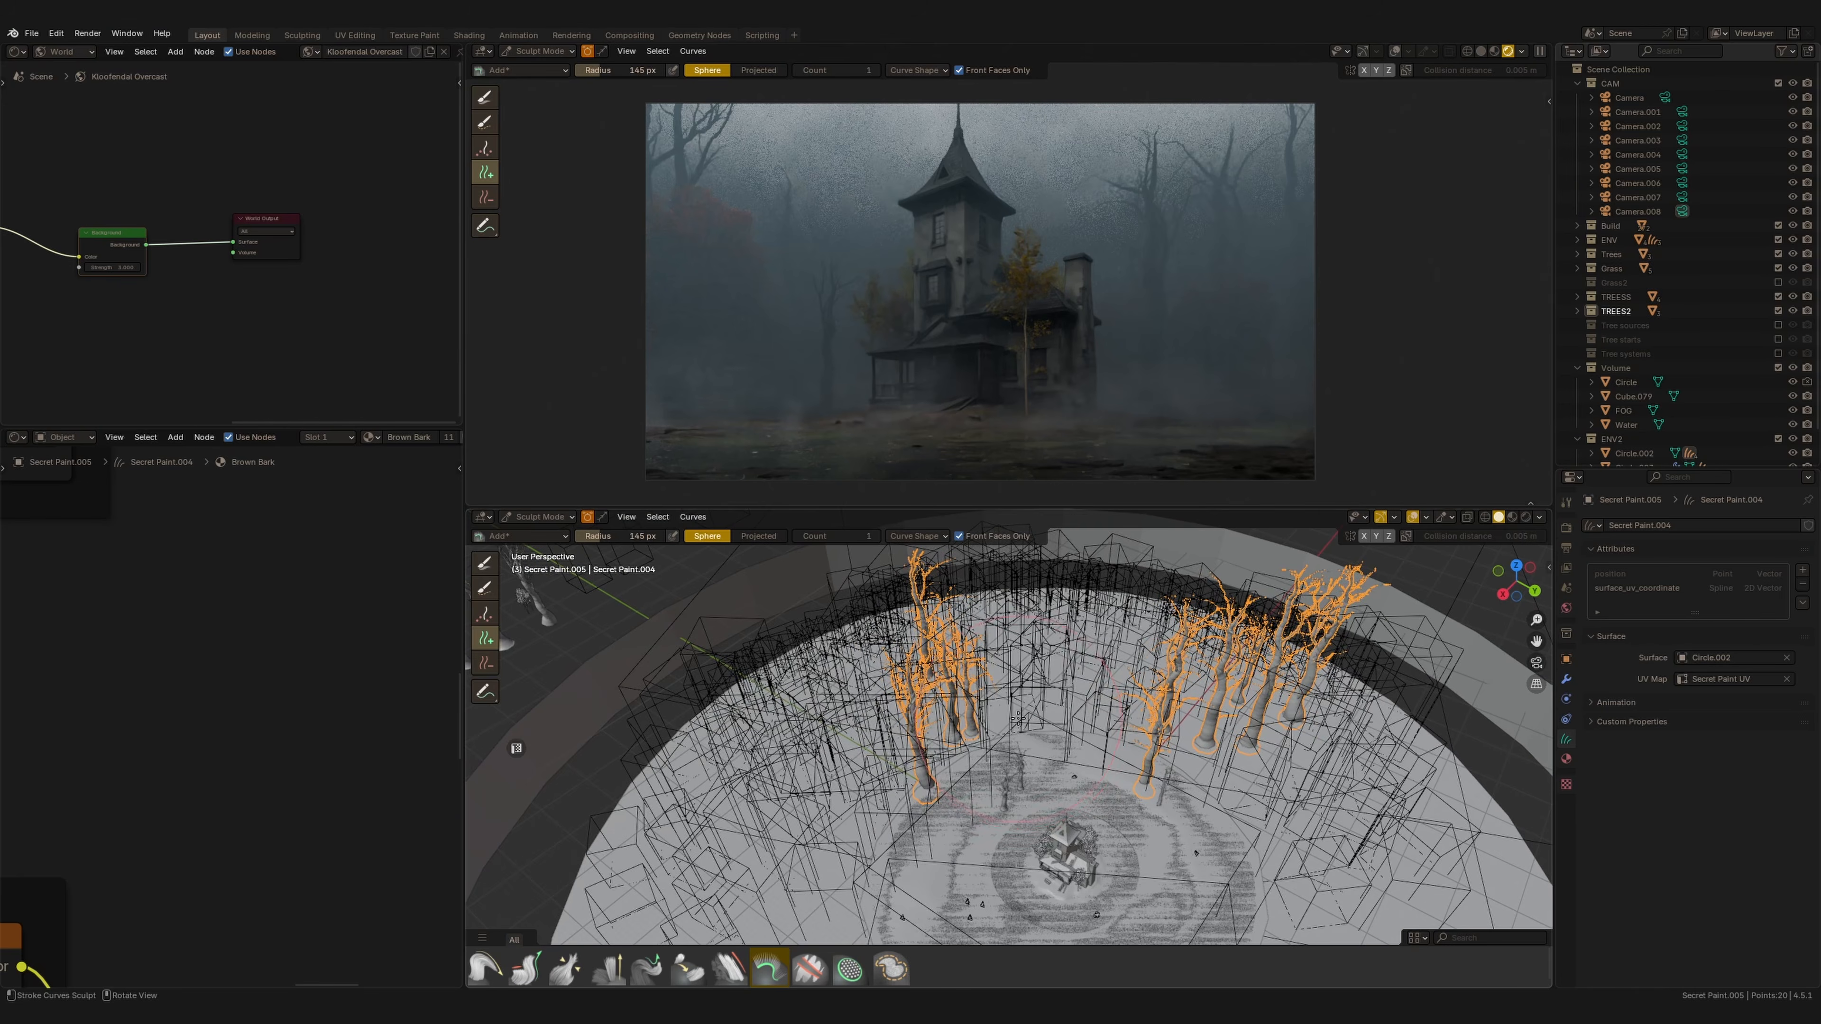
# Add dead trees to the large background tree scatter and grow them, checking from the camera view.
pyautogui.click(854, 654)
pyautogui.click(1013, 633)
pyautogui.click(526, 968)
pyautogui.moveTo(1011, 618); pyautogui.dragTo(1014, 623)
pyautogui.moveTo(1014, 623); pyautogui.dragTo(1051, 585, button='middle')
pyautogui.press('KP_0')
pyautogui.moveTo(1040, 712); pyautogui.dragTo(825, 719, button='middle')
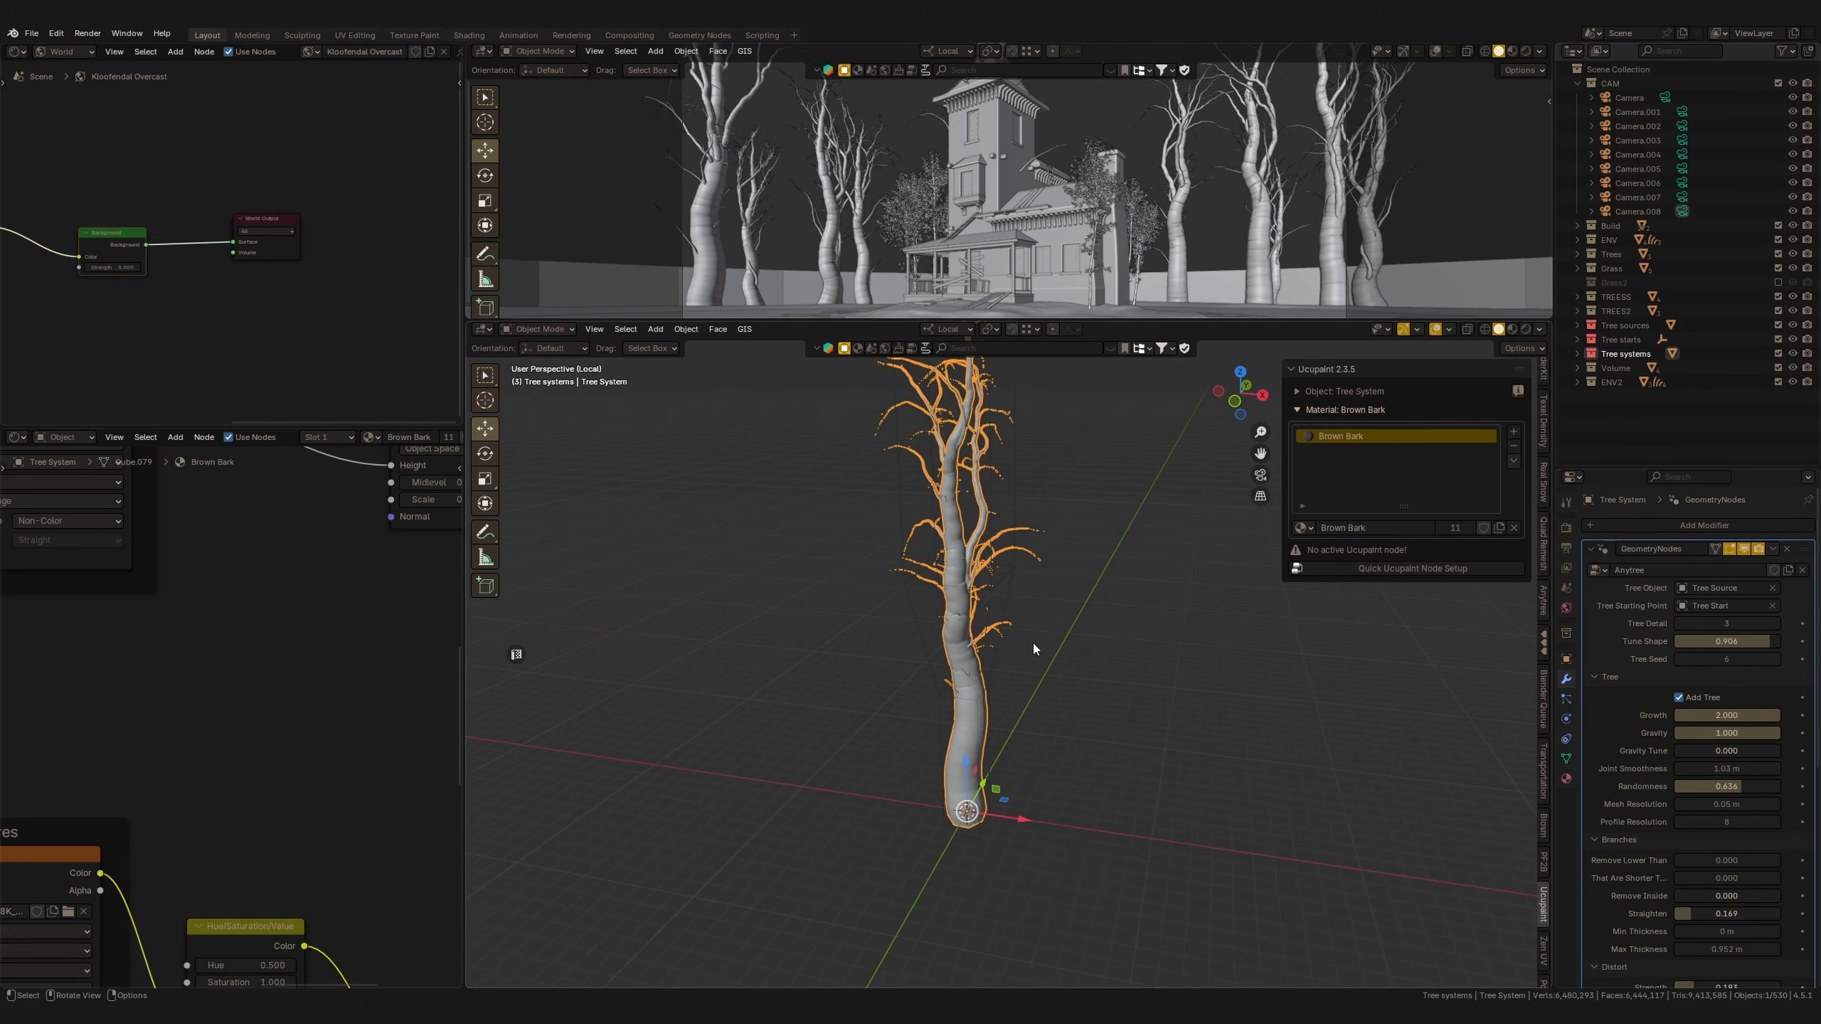
# Adjust the Tree Shape and Gravity values of the Tree systems' Anytree modifier.
pyautogui.moveTo(1667, 468); pyautogui.dragTo(1666, 389)
pyautogui.click(1680, 545)
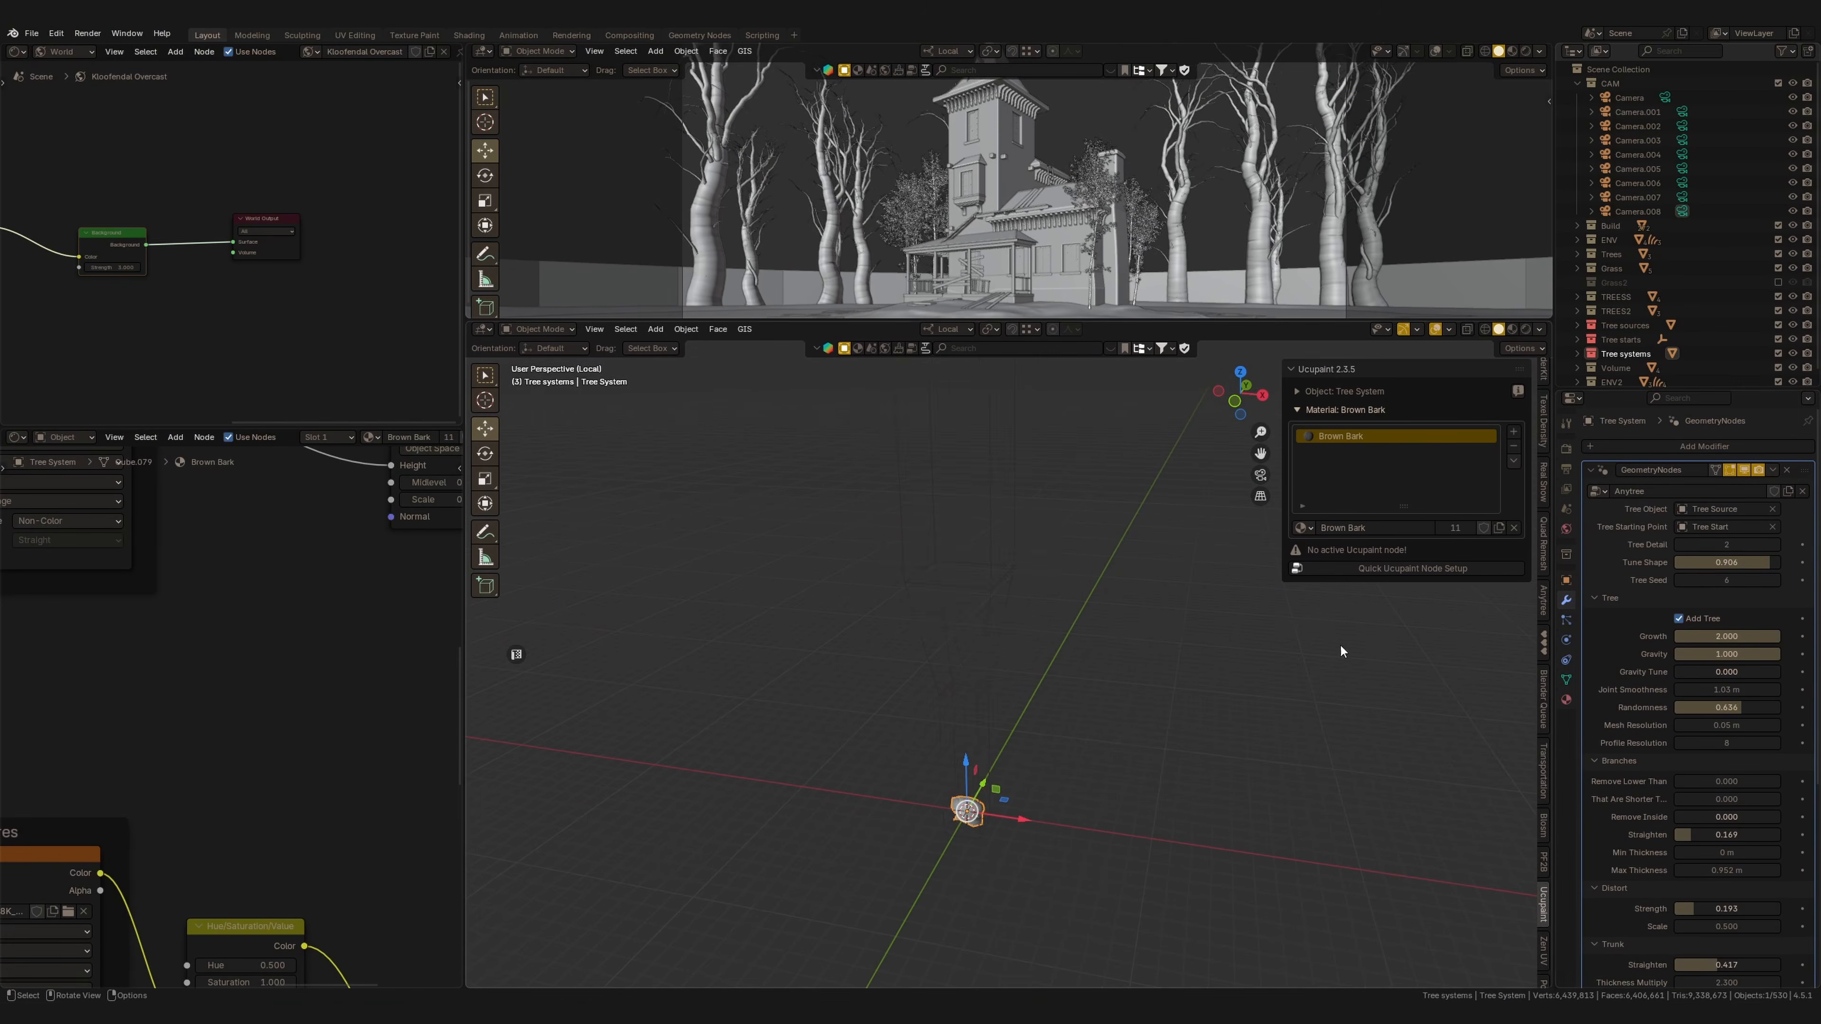
pyautogui.moveTo(1729, 563); pyautogui.dragTo(1697, 562)
pyautogui.click(1777, 544)
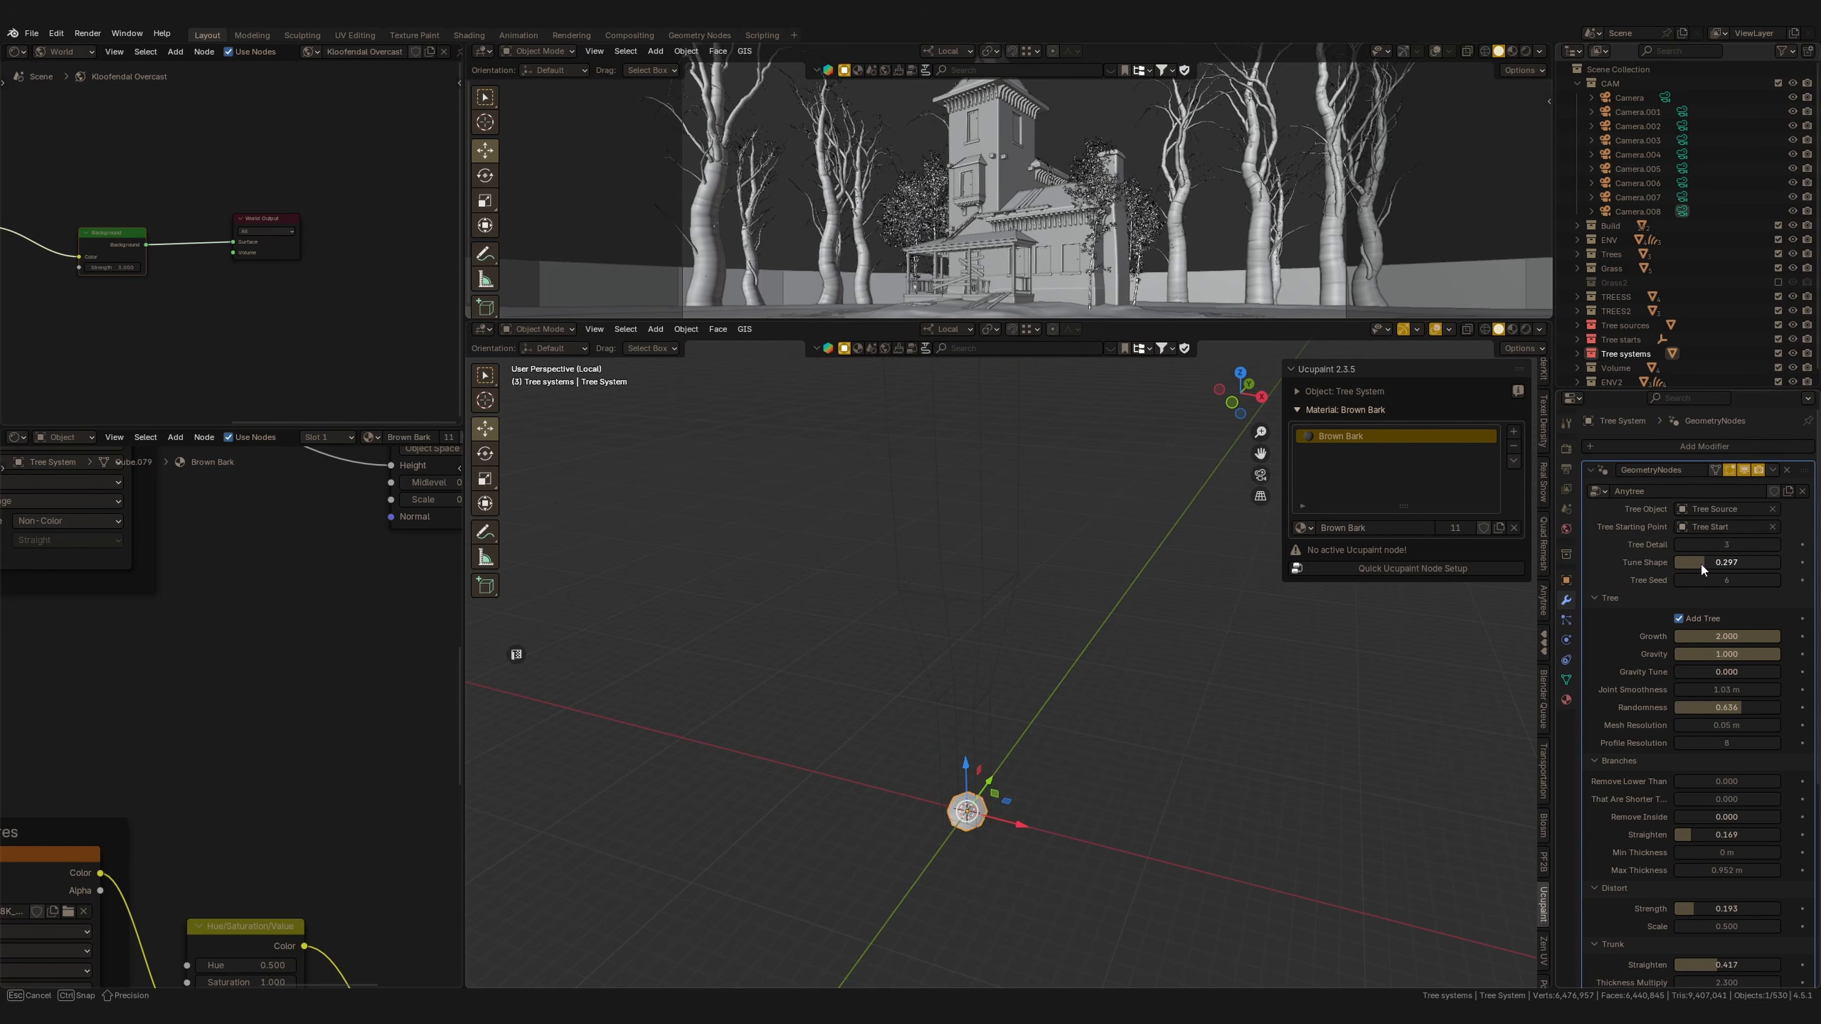
pyautogui.press('Escape')
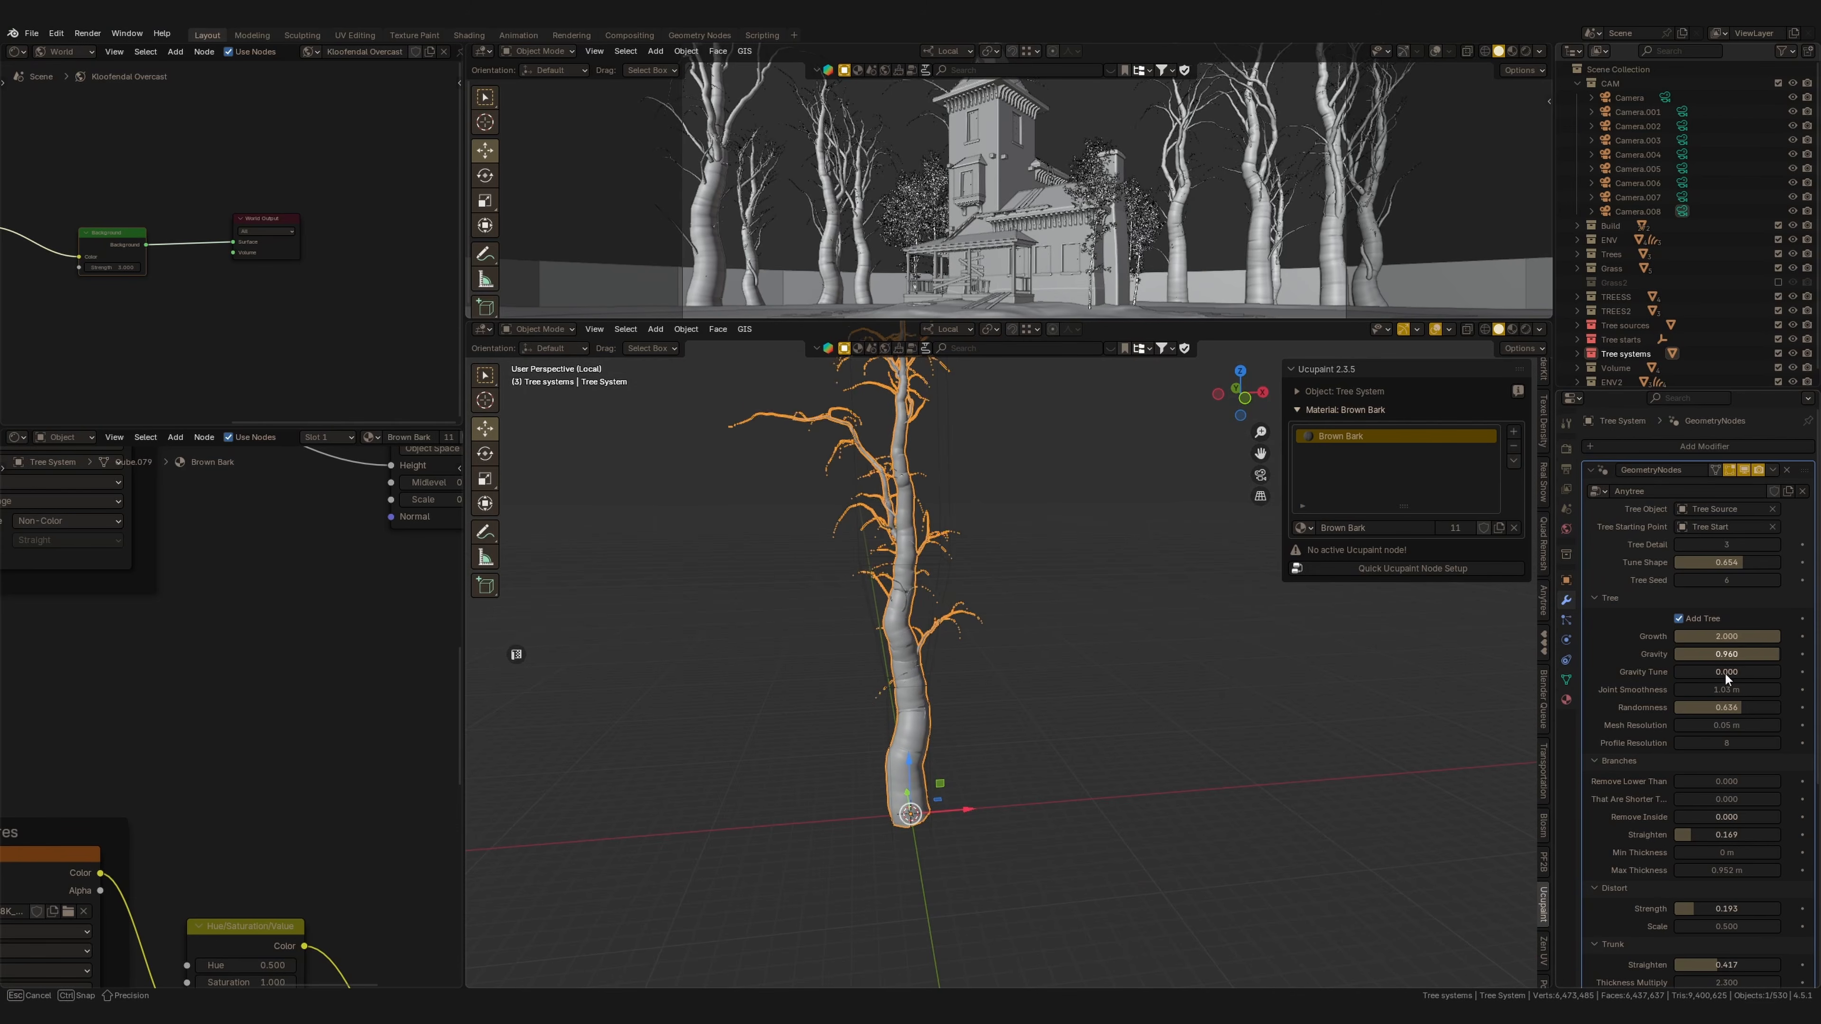
pyautogui.scroll(-2, 1627, 820)
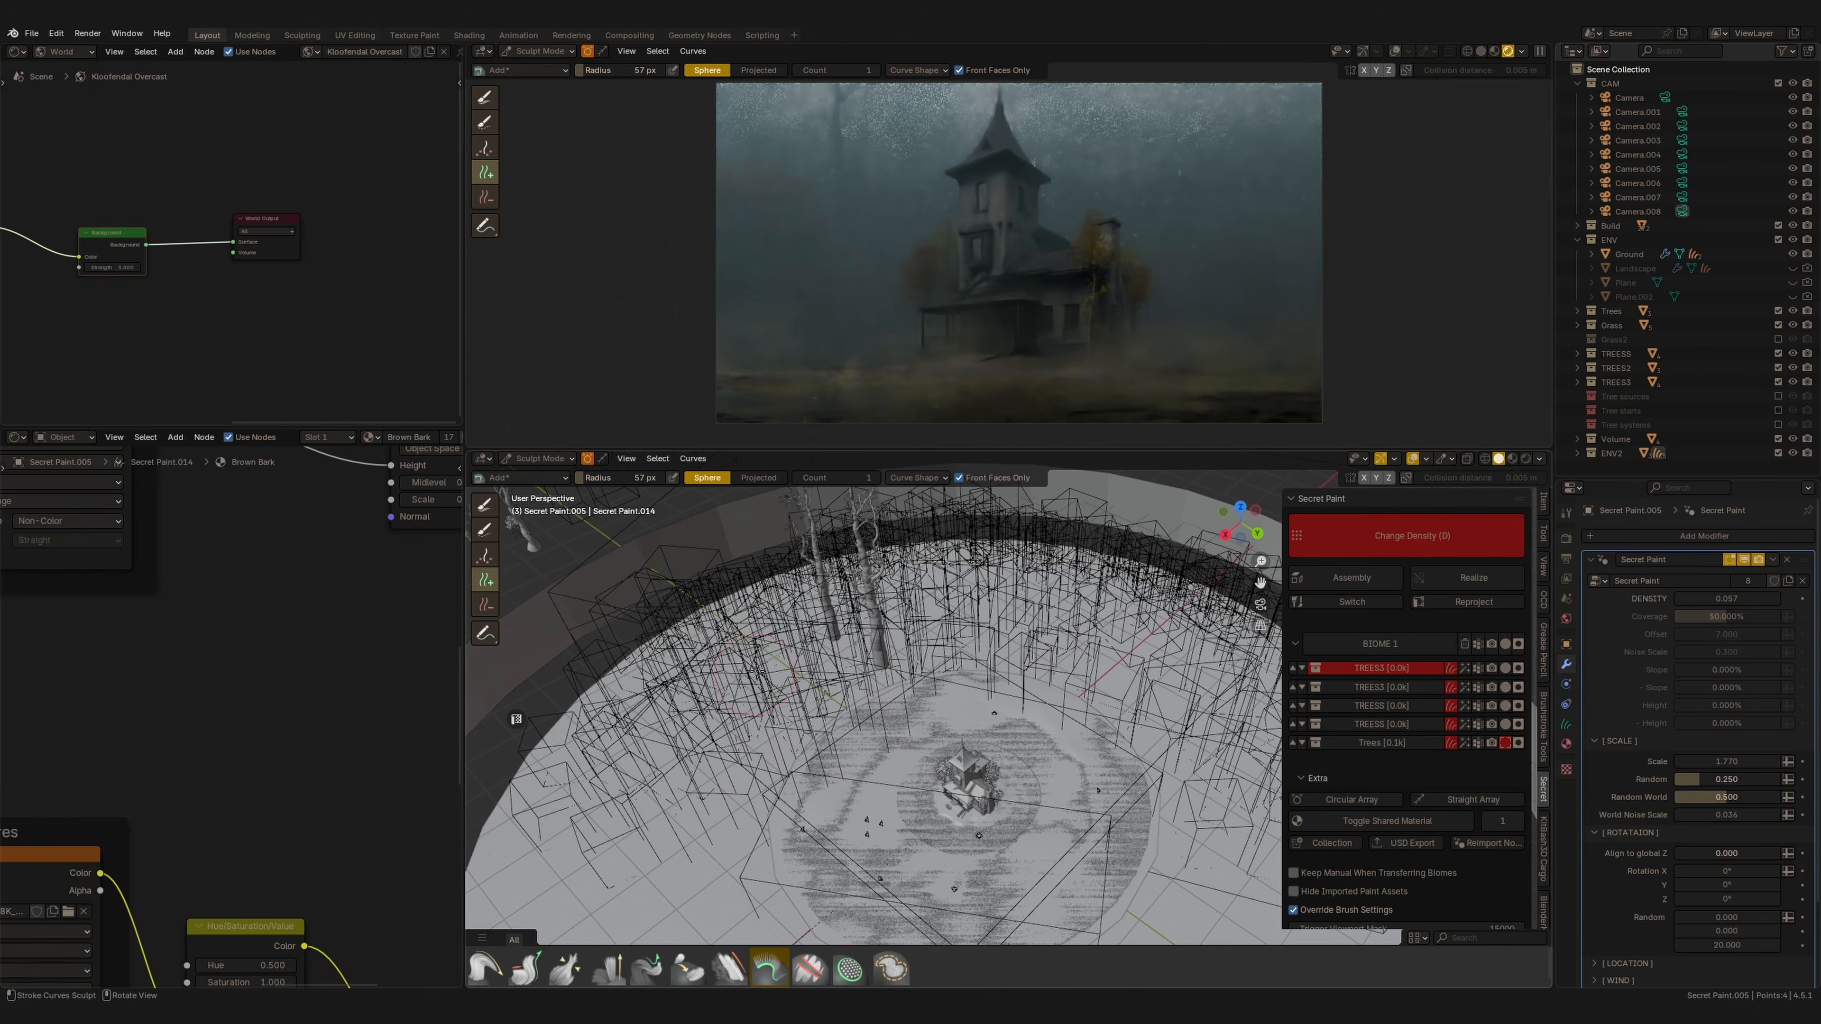
# Refine the large dead-tree scatter, adding and removing trees while checking the camera view.
pyautogui.click(1178, 715)
pyautogui.keyDown('shift'); pyautogui.moveTo(1191, 712); pyautogui.dragTo(1035, 712, button='middle'); pyautogui.keyUp('shift')
pyautogui.click(1102, 688)
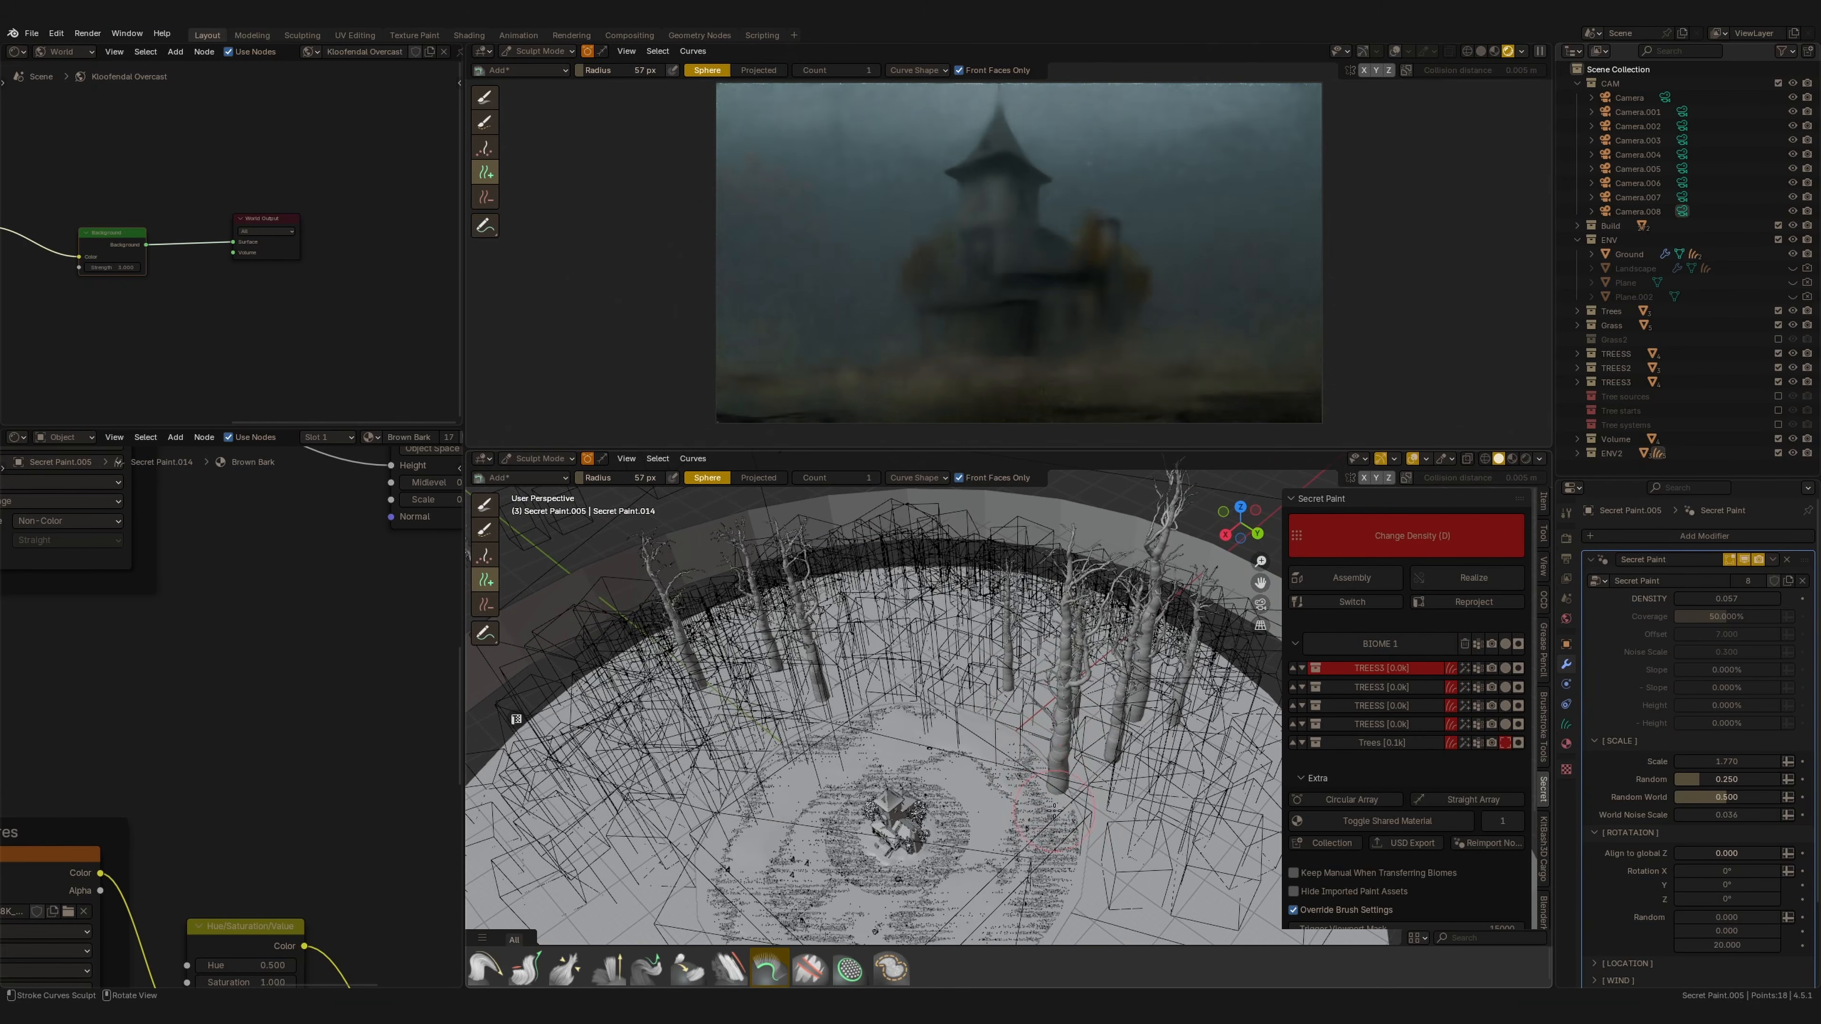
pyautogui.press('KP_0')
pyautogui.keyDown('shift'); pyautogui.moveTo(945, 735); pyautogui.dragTo(911, 735, button='middle'); pyautogui.keyUp('shift')
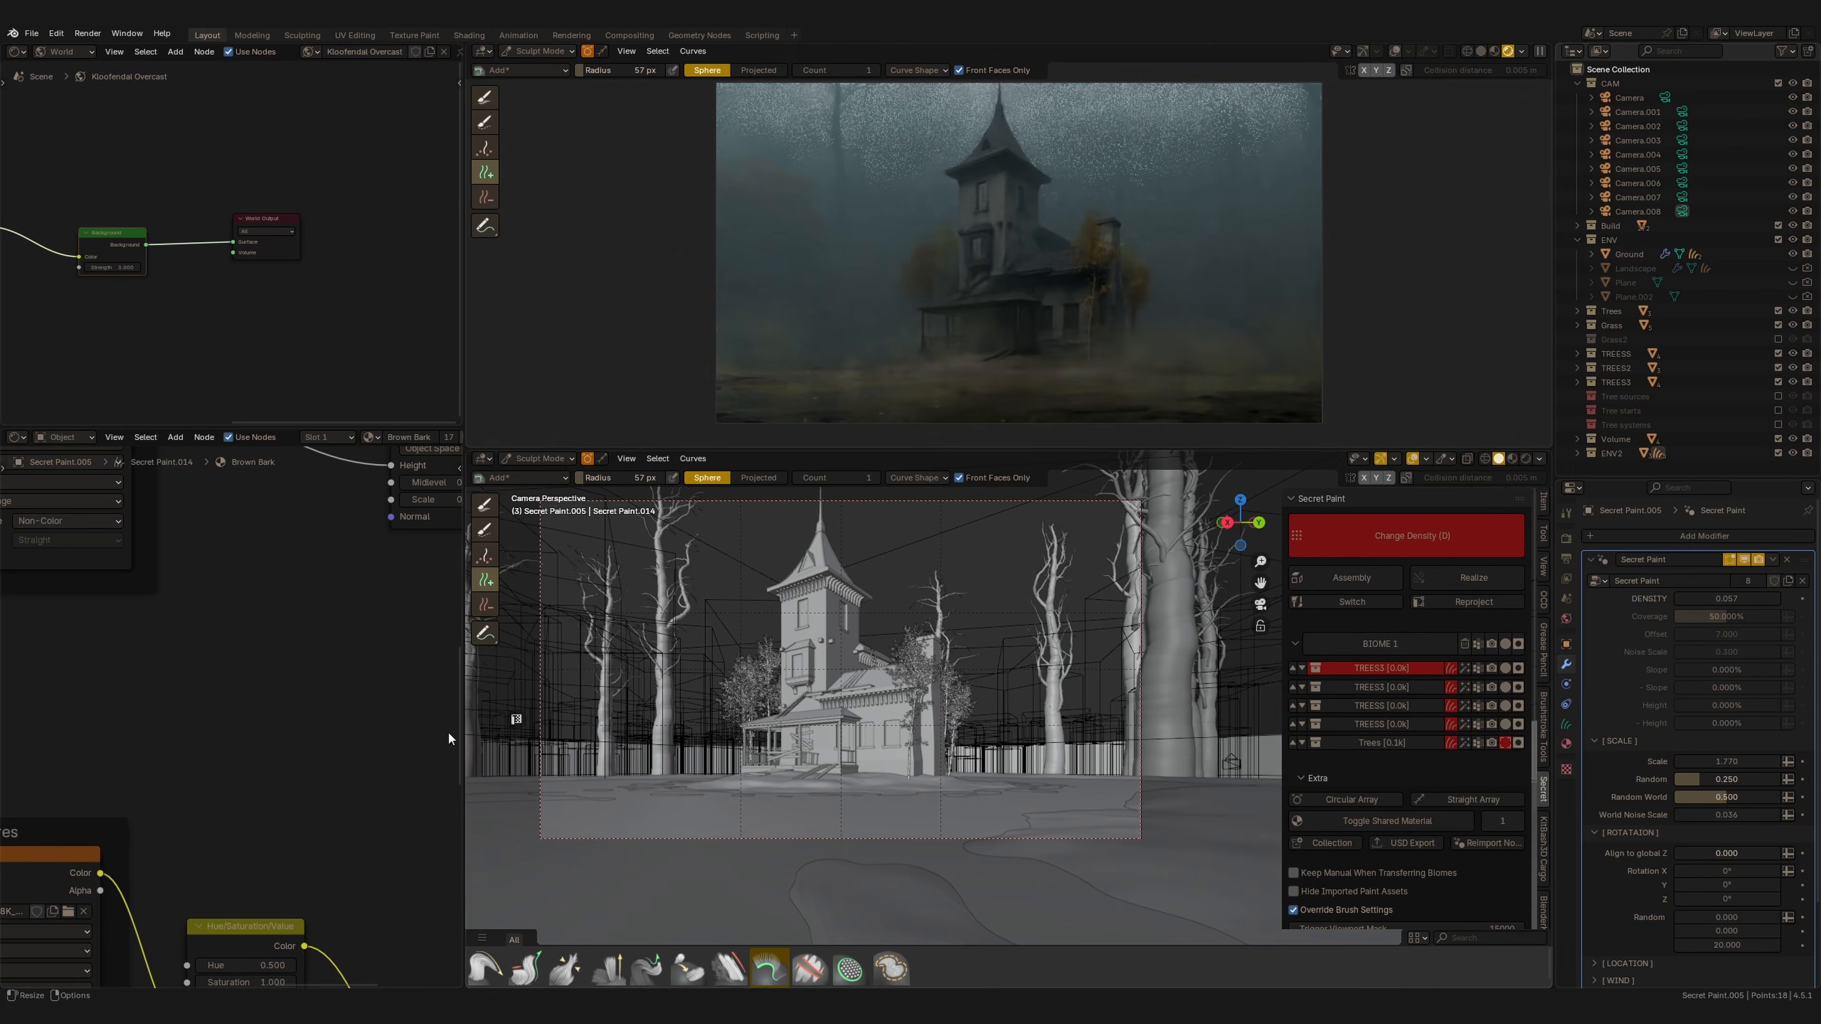
pyautogui.click(485, 605)
pyautogui.click(1174, 764)
pyautogui.click(485, 581)
pyautogui.moveTo(1011, 694); pyautogui.dragTo(973, 732, button='middle')
pyautogui.scroll(-5, 970, 710)
pyautogui.click(1019, 720)
pyautogui.press('KP_0')
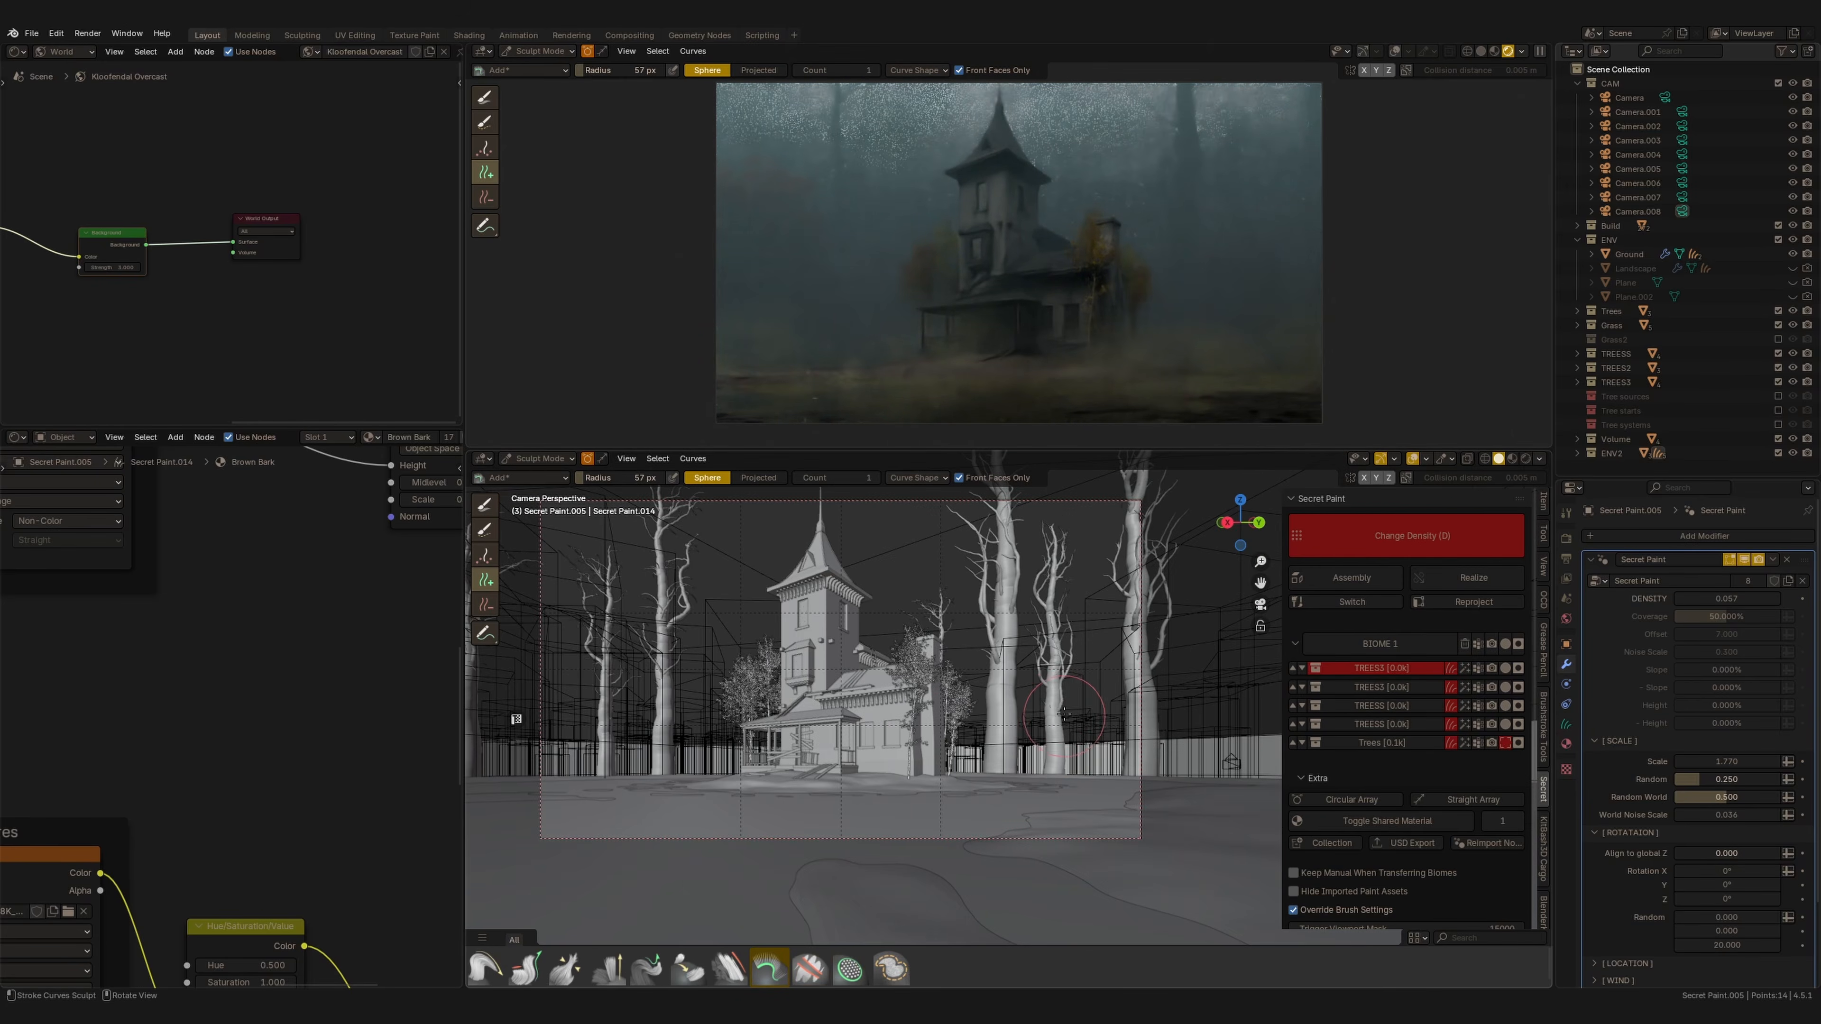
# Place more dead trees in the background scatter, undoing one misplaced stroke.
pyautogui.moveTo(1063, 687); pyautogui.dragTo(1049, 763, button='middle')
pyautogui.scroll(-5, 1047, 760)
pyautogui.click(978, 701)
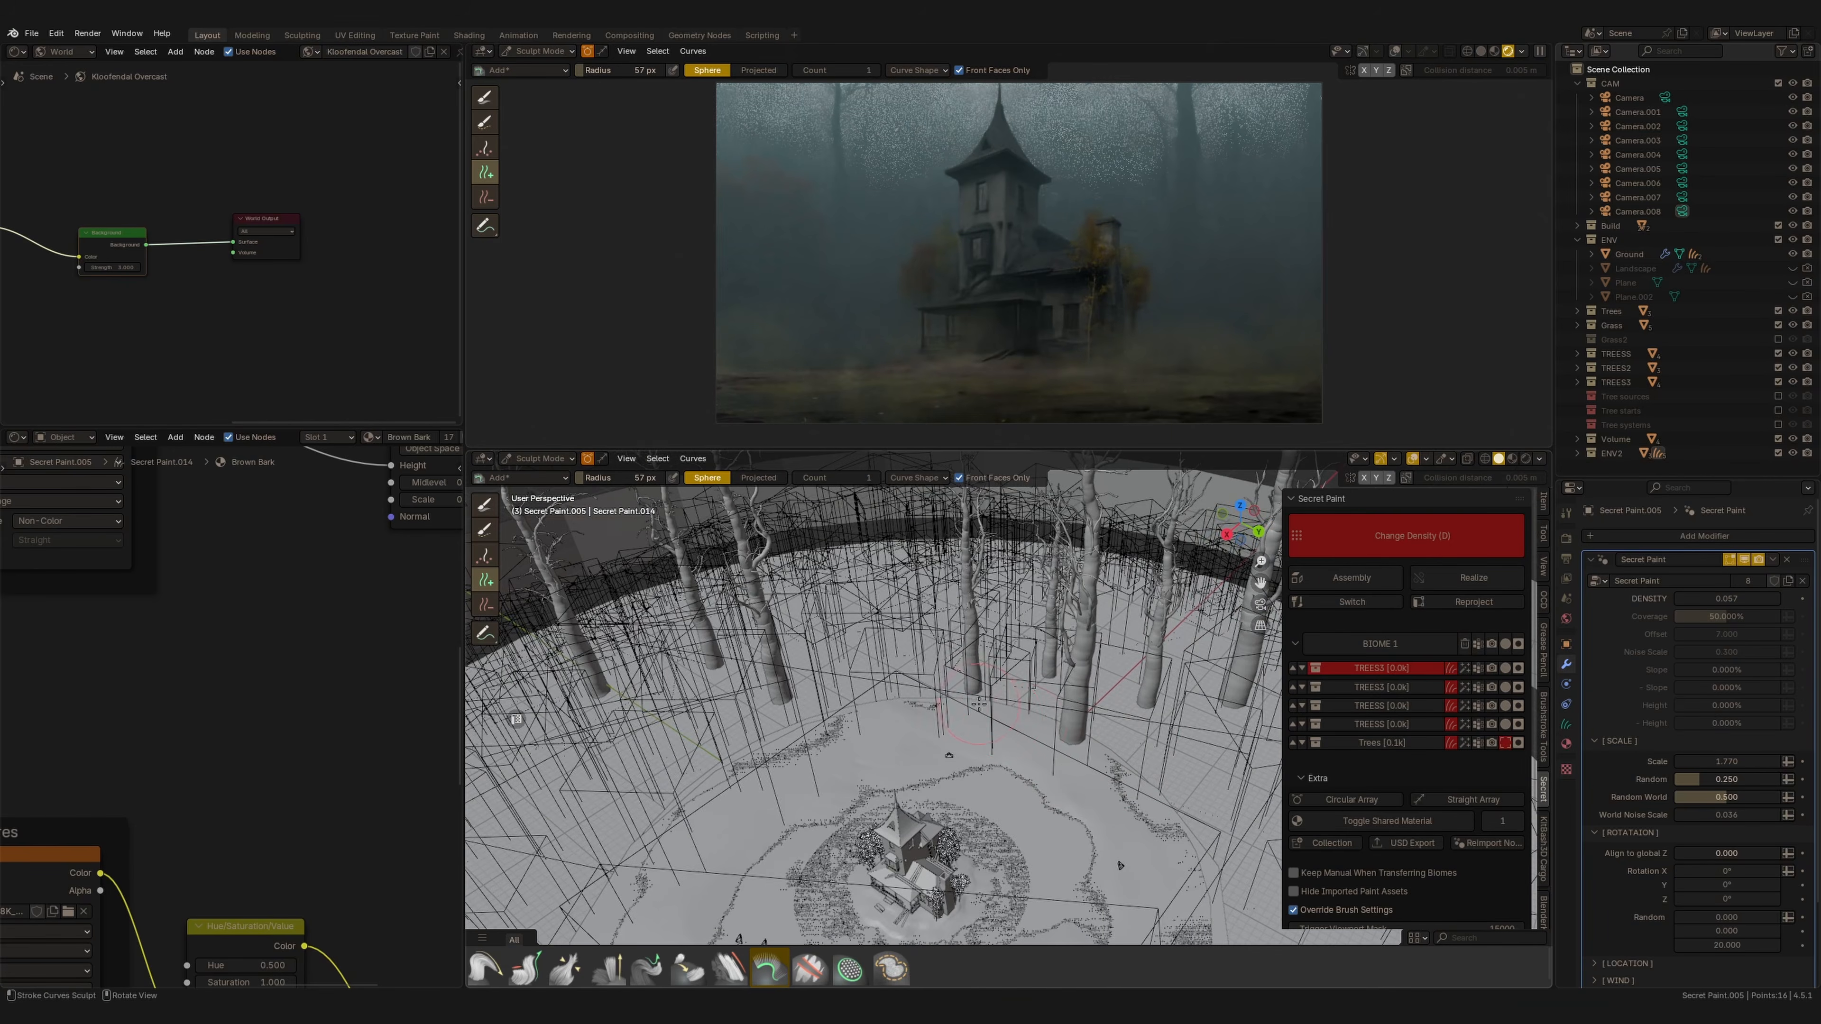
pyautogui.keyDown('shift'); pyautogui.moveTo(978, 701); pyautogui.dragTo(886, 638, button='middle'); pyautogui.keyUp('shift')
pyautogui.click(1002, 700)
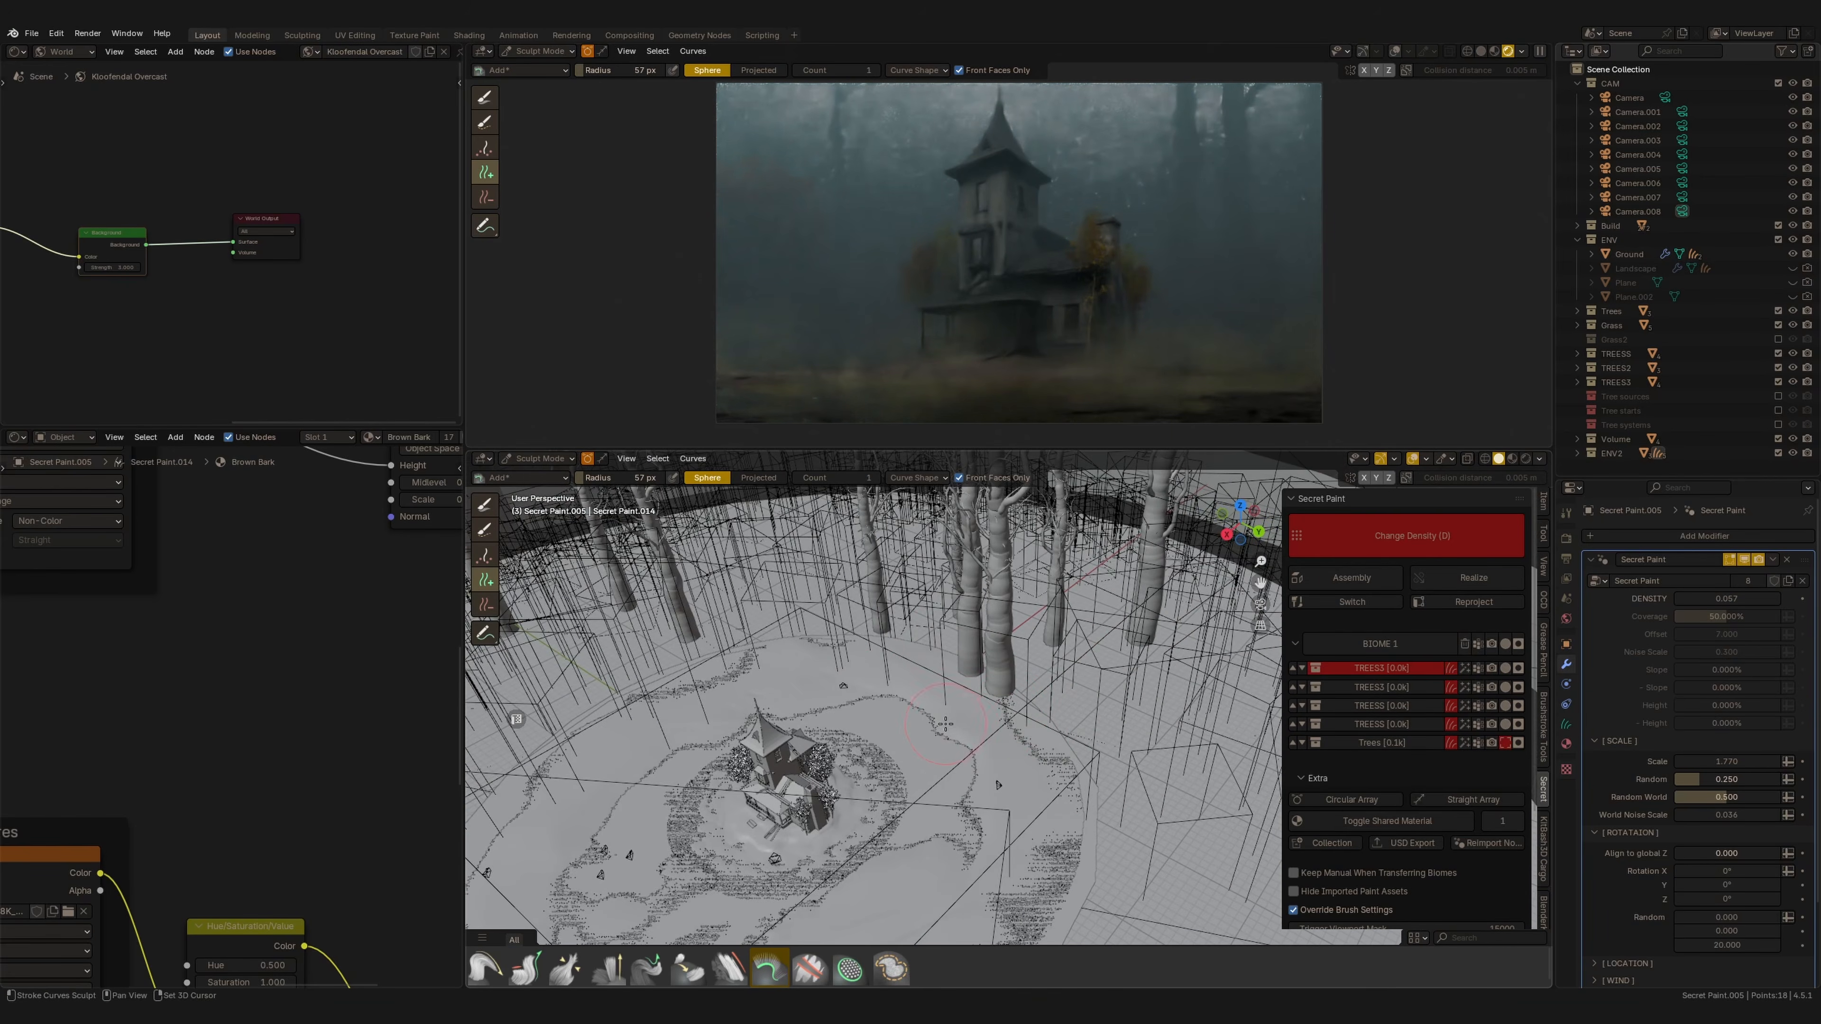
pyautogui.keyDown('shift'); pyautogui.moveTo(950, 726); pyautogui.dragTo(1000, 724, button='middle'); pyautogui.keyUp('shift')
pyautogui.hotkey('ctrl', 'z')
pyautogui.click(1075, 709)
pyautogui.keyDown('shift'); pyautogui.moveTo(534, 674); pyautogui.dragTo(775, 677, button='middle'); pyautogui.keyUp('shift')
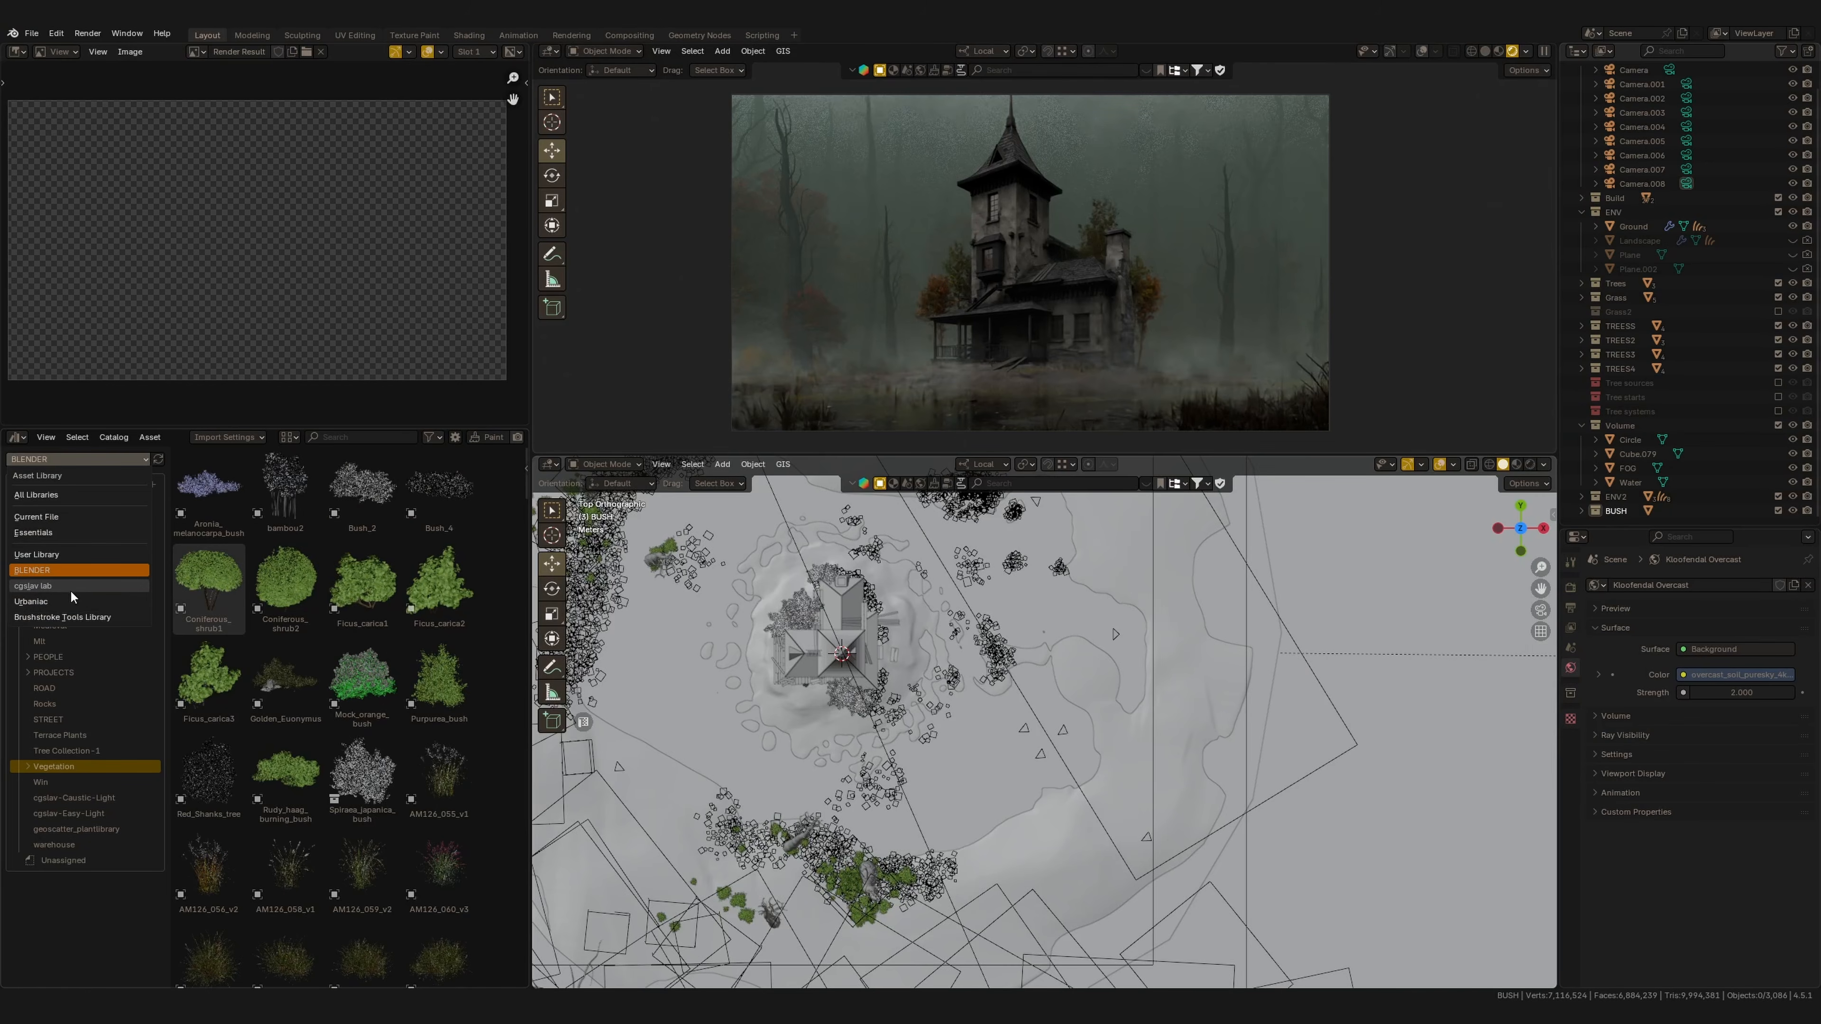
# Drop the Light-Texture-5 light from the cgvlav-Easy-Light asset catalog into the scene near the house.
pyautogui.click(71, 590)
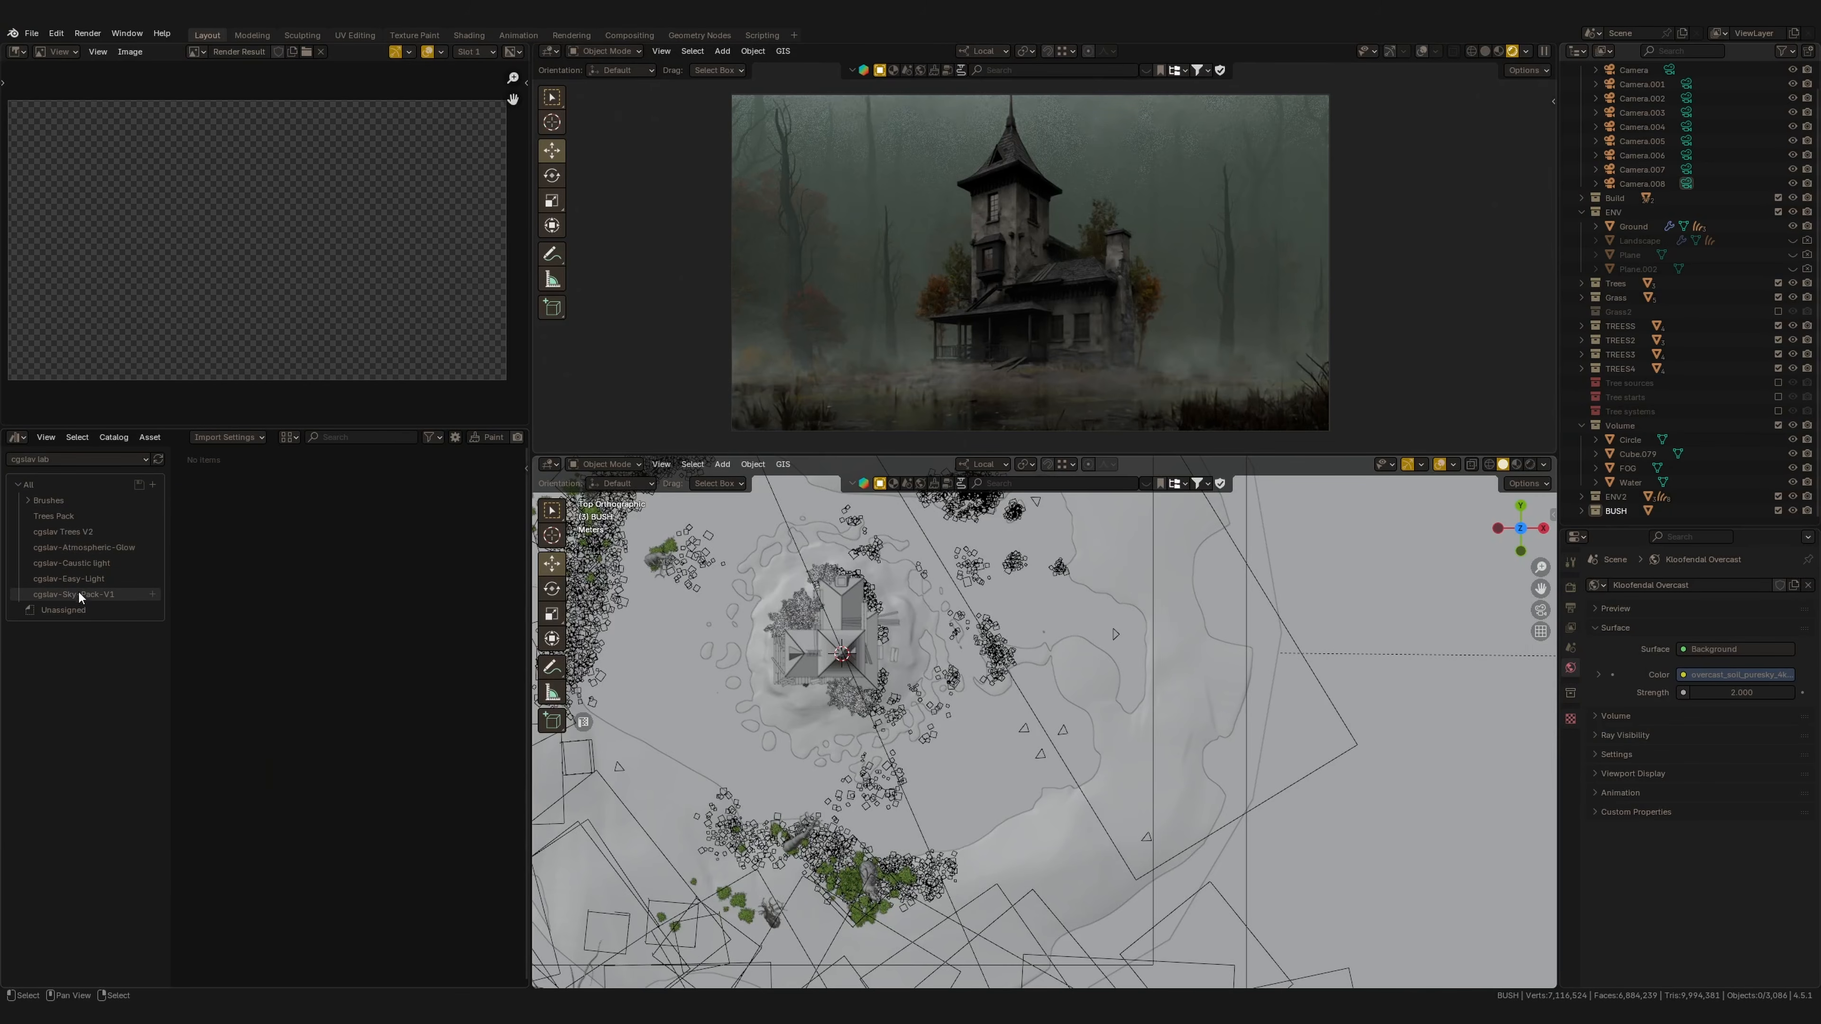
pyautogui.click(72, 578)
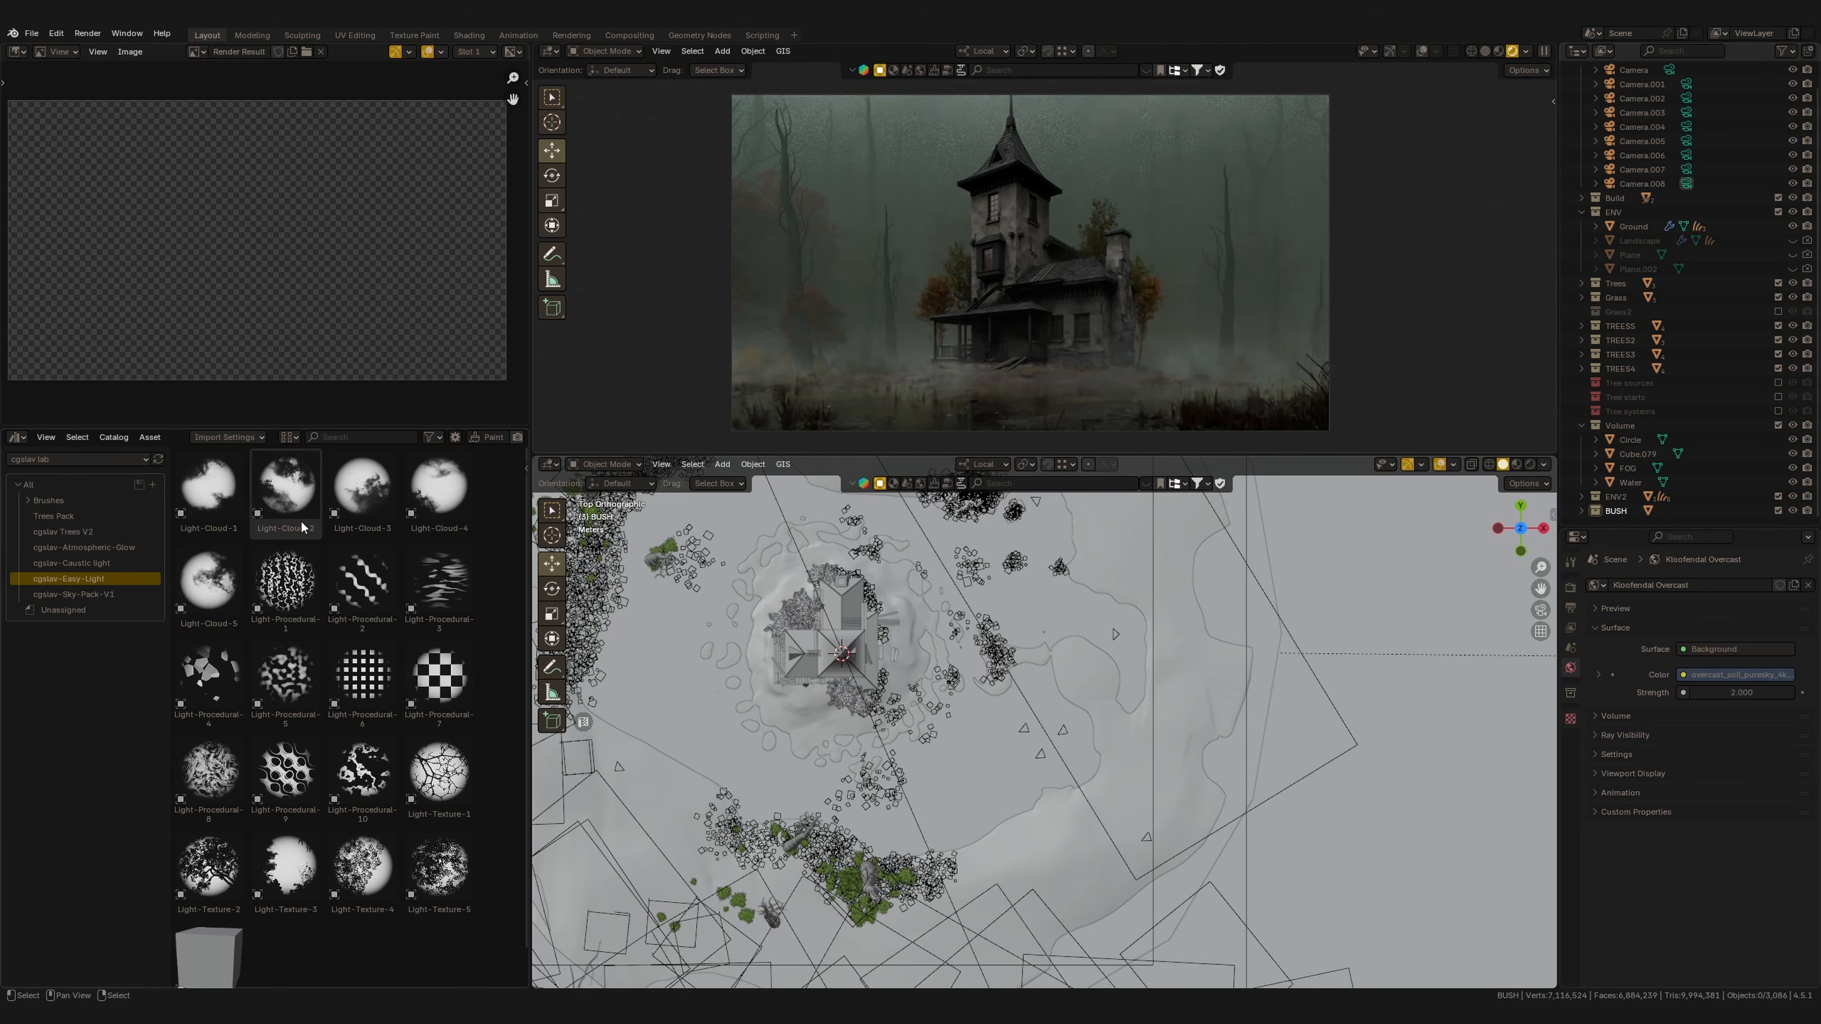
pyautogui.moveTo(439, 868); pyautogui.dragTo(1039, 765)
# Rotate and move the new light into place beside the house.
pyautogui.moveTo(1043, 770); pyautogui.dragTo(1031, 686, button='middle')
pyautogui.moveTo(1039, 706); pyautogui.dragTo(1038, 632)
pyautogui.press('KP_1')
pyautogui.press('r')
pyautogui.click(1099, 718)
pyautogui.press('KP_7')
pyautogui.press('g')
pyautogui.click(1137, 777)
pyautogui.moveTo(1176, 779); pyautogui.dragTo(1122, 701, button='middle')
# Set the light's temperature to 4200 K and widen its spot size to about 41.5°.
pyautogui.click(1687, 667)
pyautogui.click(1738, 666)
pyautogui.write('42')
pyautogui.click(1711, 739)
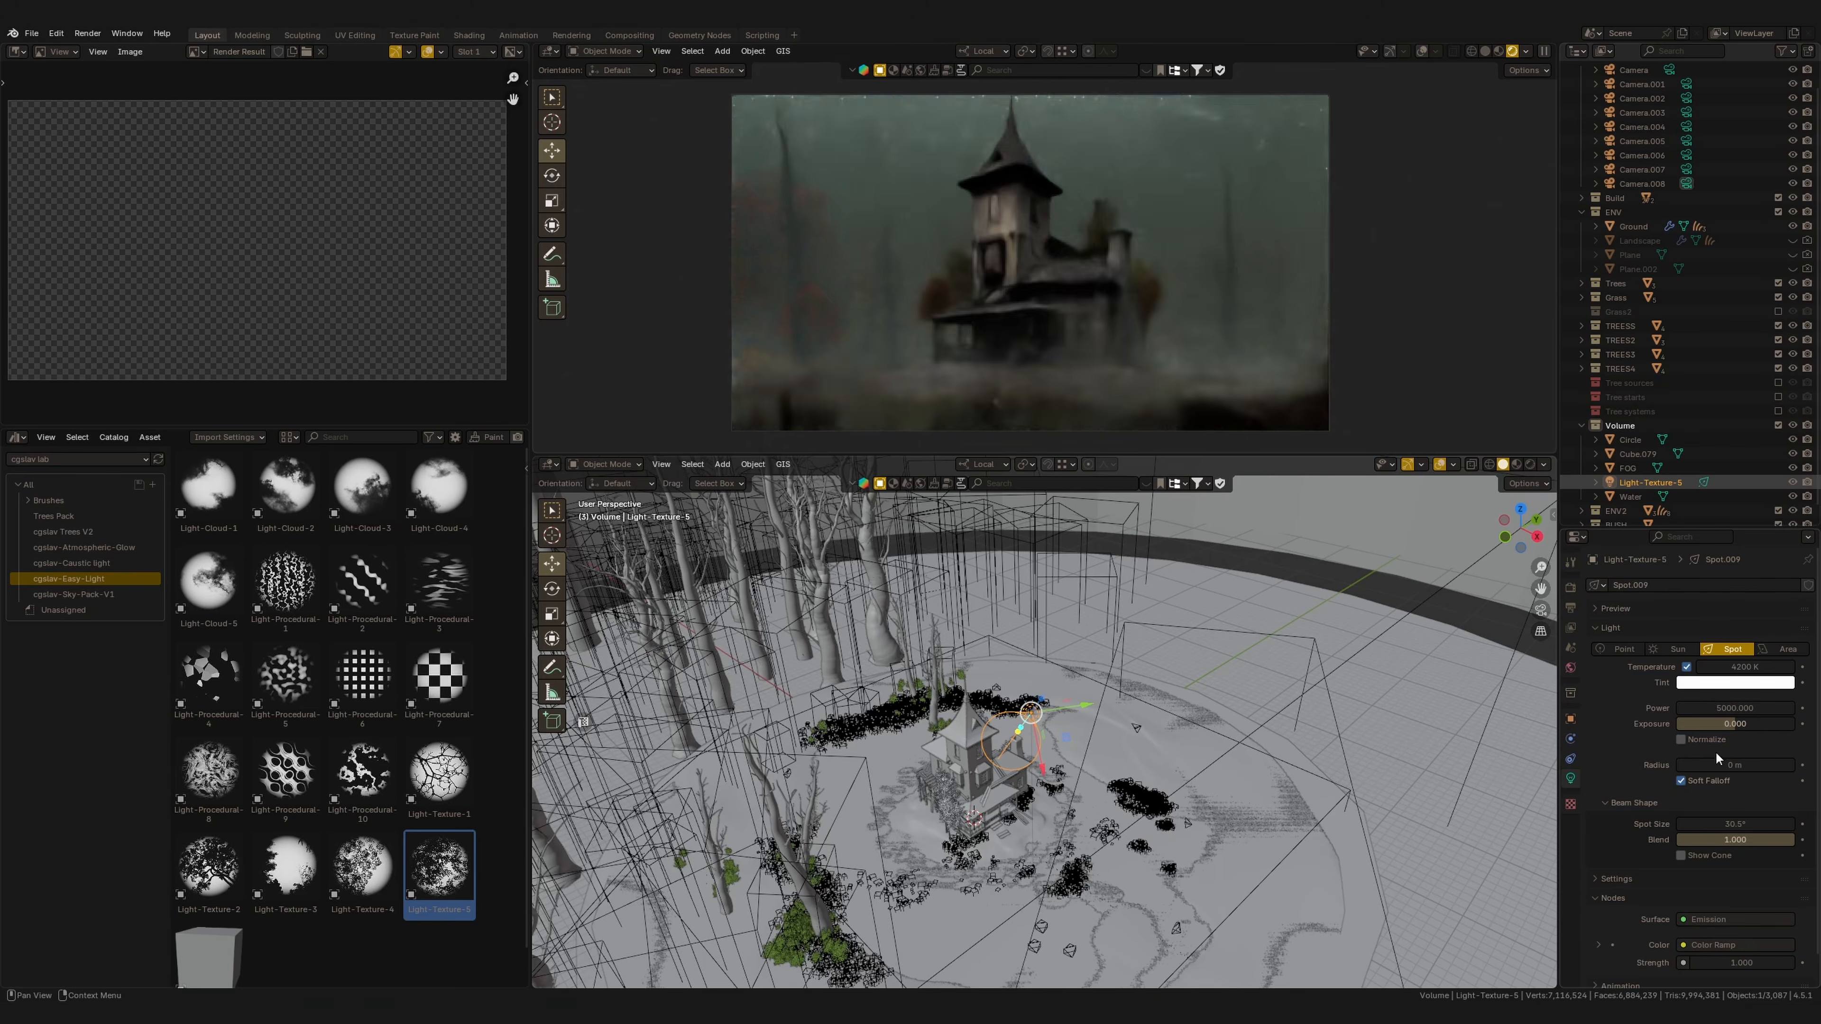
pyautogui.moveTo(1708, 823); pyautogui.dragTo(1761, 834)
# Enable Normalize on the light and set its exposure to about 2.78.
pyautogui.moveTo(1735, 723)
pyautogui.mouseDown()
pyautogui.moveTo(1776, 720)
pyautogui.moveTo(1737, 725)
pyautogui.moveTo(1737, 771)
pyautogui.moveTo(1756, 724)
pyautogui.mouseUp()
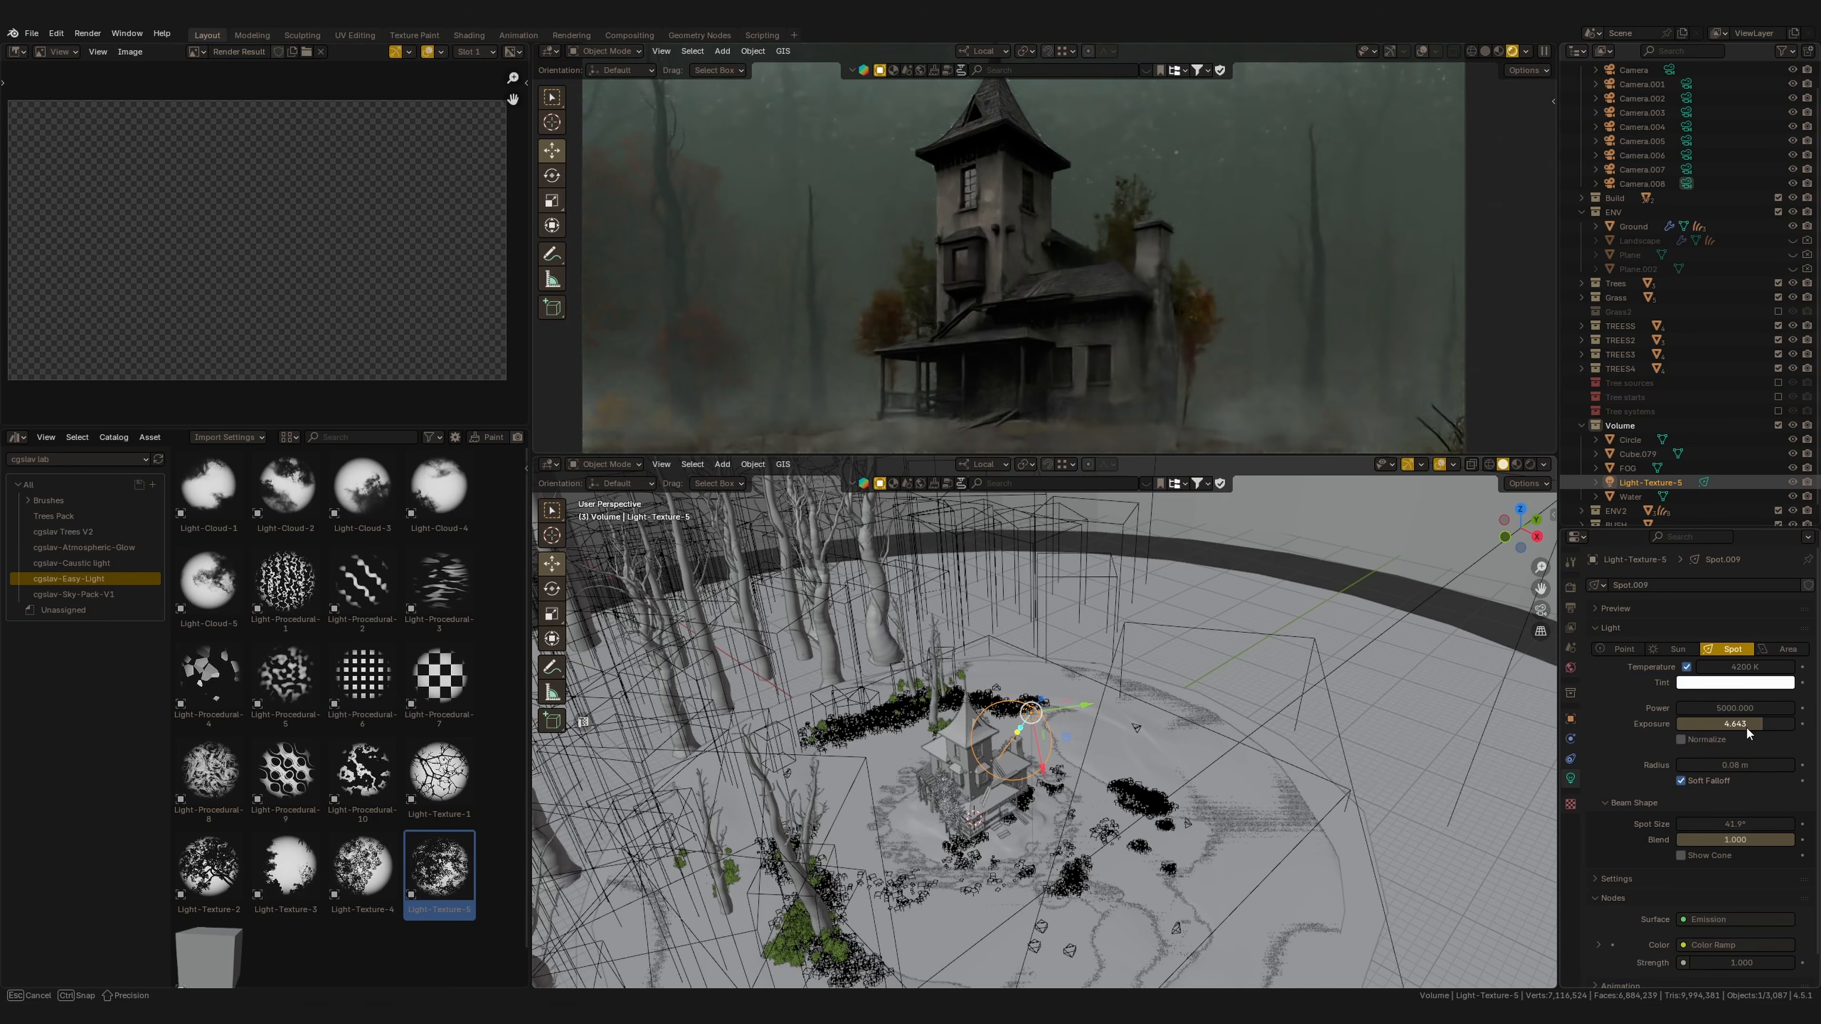
pyautogui.click(1703, 742)
pyautogui.moveTo(1713, 726); pyautogui.dragTo(1743, 726)
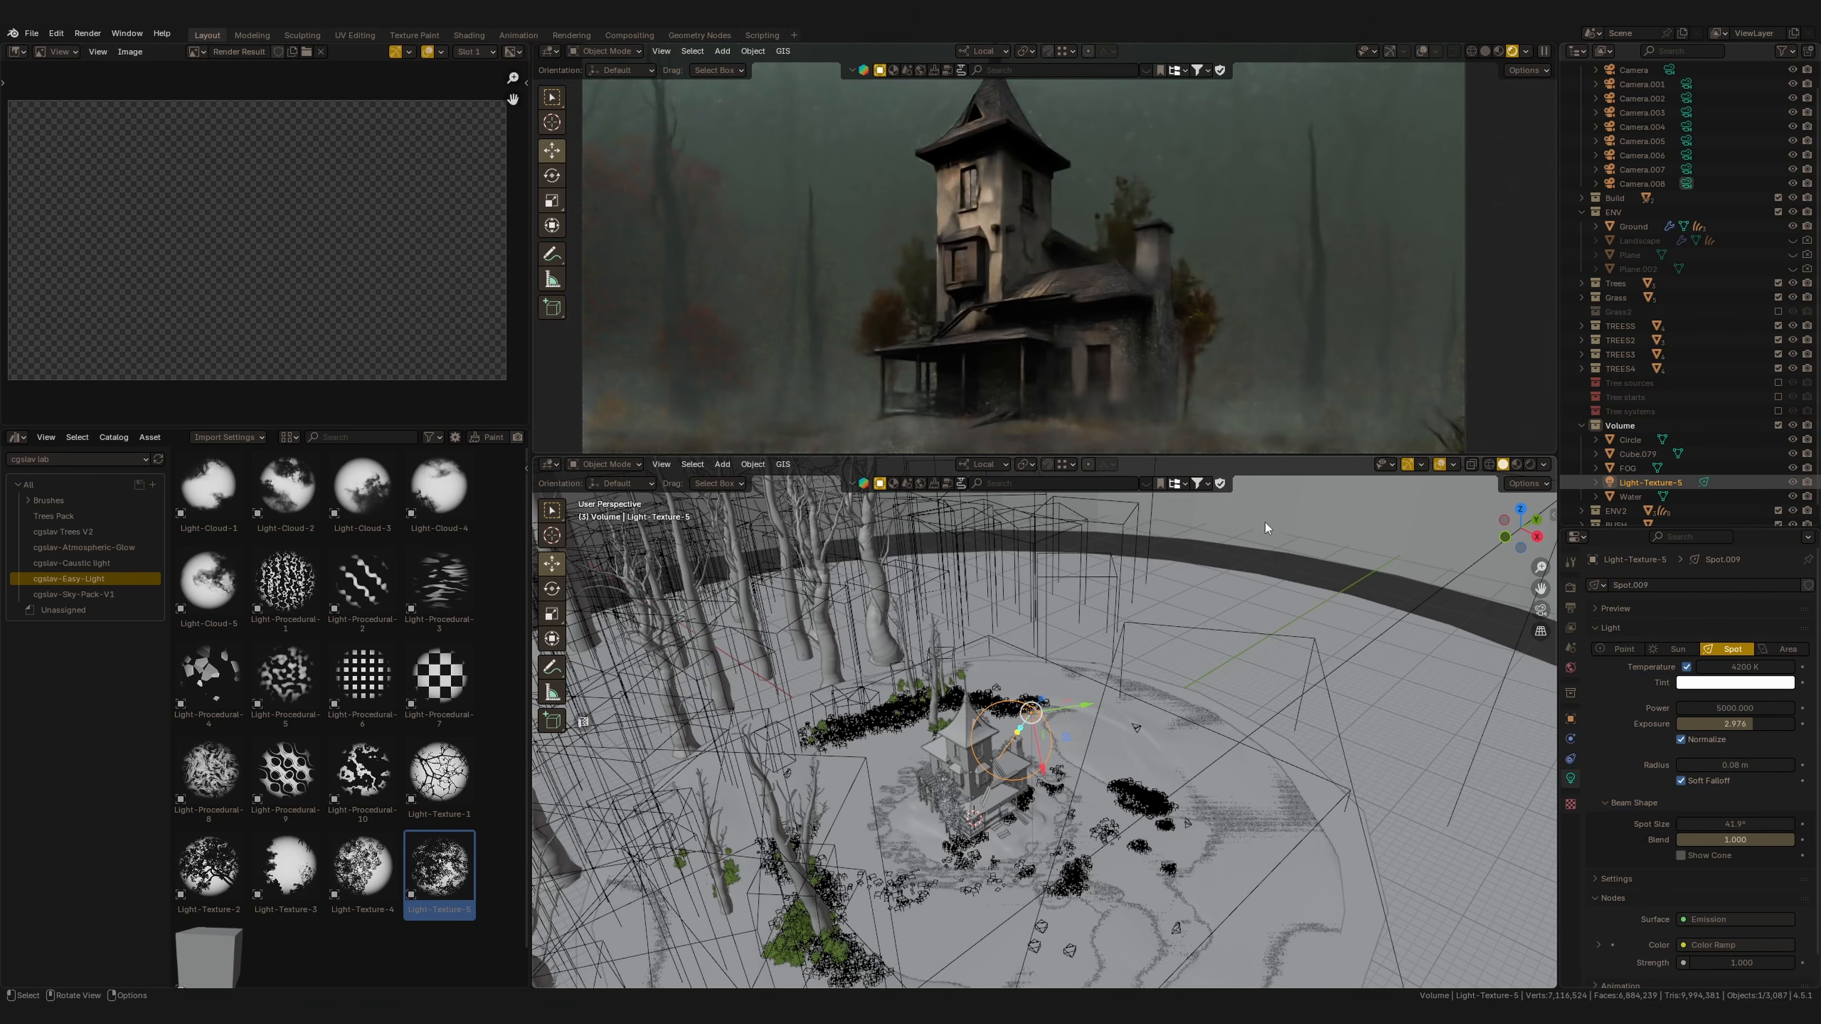
# Reposition the spot light beside the house and rotate it about the Y axis.
pyautogui.keyDown('ctrl'); pyautogui.moveTo(1196, 313); pyautogui.dragTo(1185, 391, button='middle'); pyautogui.keyUp('ctrl')
pyautogui.moveTo(1118, 787); pyautogui.dragTo(1171, 771, button='middle')
pyautogui.moveTo(1054, 739); pyautogui.dragTo(1041, 726)
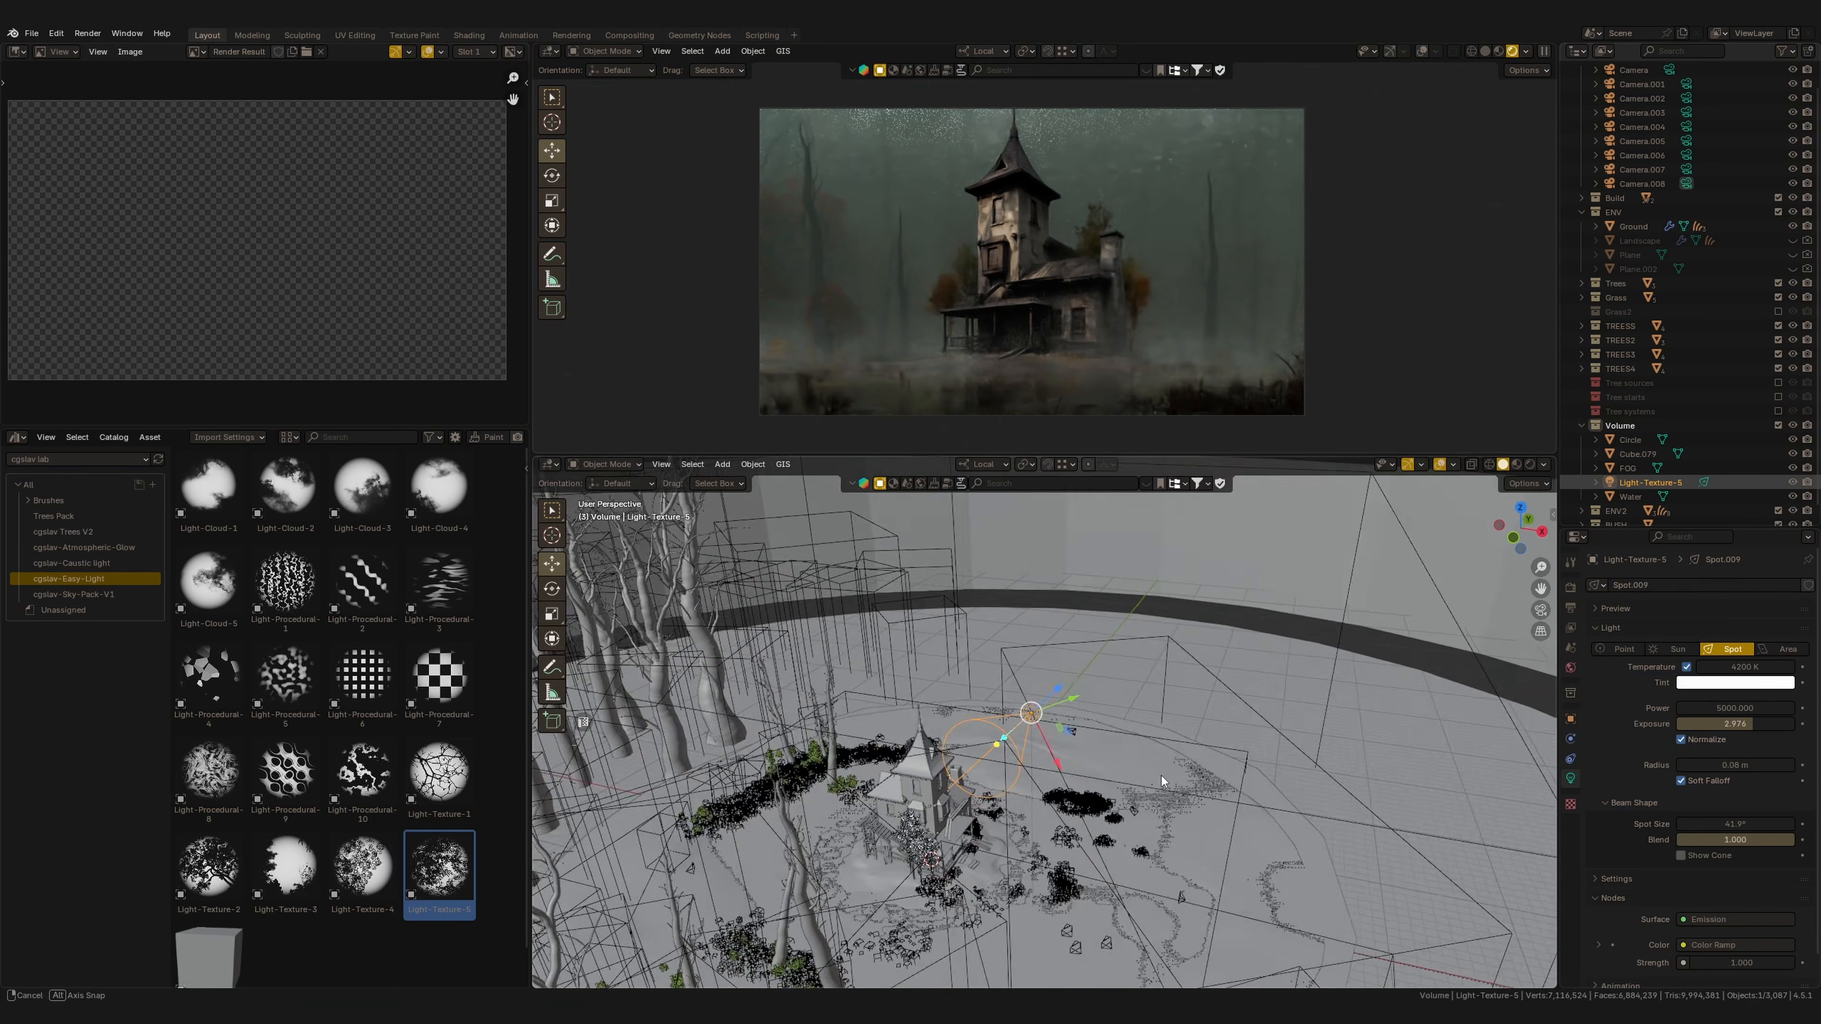
pyautogui.moveTo(1047, 723); pyautogui.dragTo(1119, 719, button='middle')
pyautogui.press('r')
pyautogui.press('y')
pyautogui.click(1268, 720)
# Widen the spot size to about 49.5° and move the light up along Z.
pyautogui.moveTo(1729, 824); pyautogui.dragTo(1793, 825)
pyautogui.moveTo(1082, 714); pyautogui.dragTo(1118, 693, button='middle')
pyautogui.press('g')
pyautogui.press('z')
pyautogui.click(1116, 671)
# Shift the light along the X axis in top view.
pyautogui.press('KP_7')
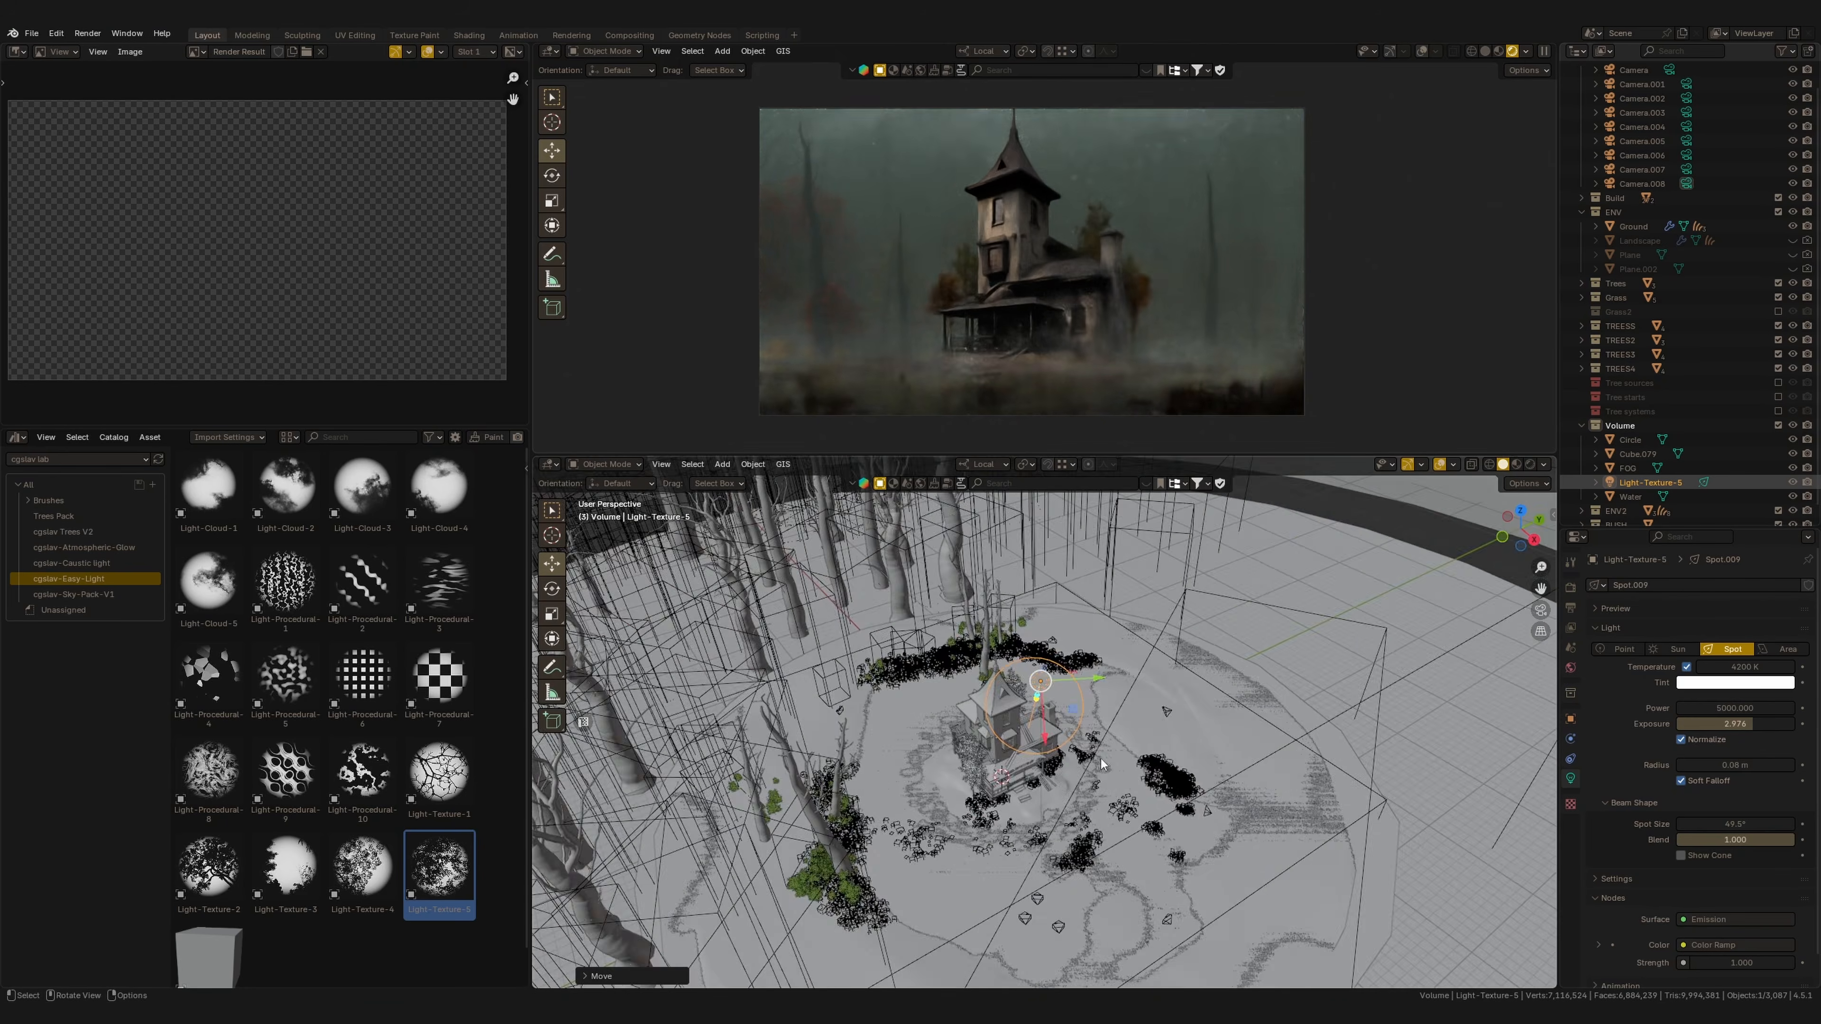
pyautogui.press('g')
pyautogui.press('x')
pyautogui.click(1152, 730)
pyautogui.press('g')
pyautogui.press('x')
pyautogui.click(1154, 730)
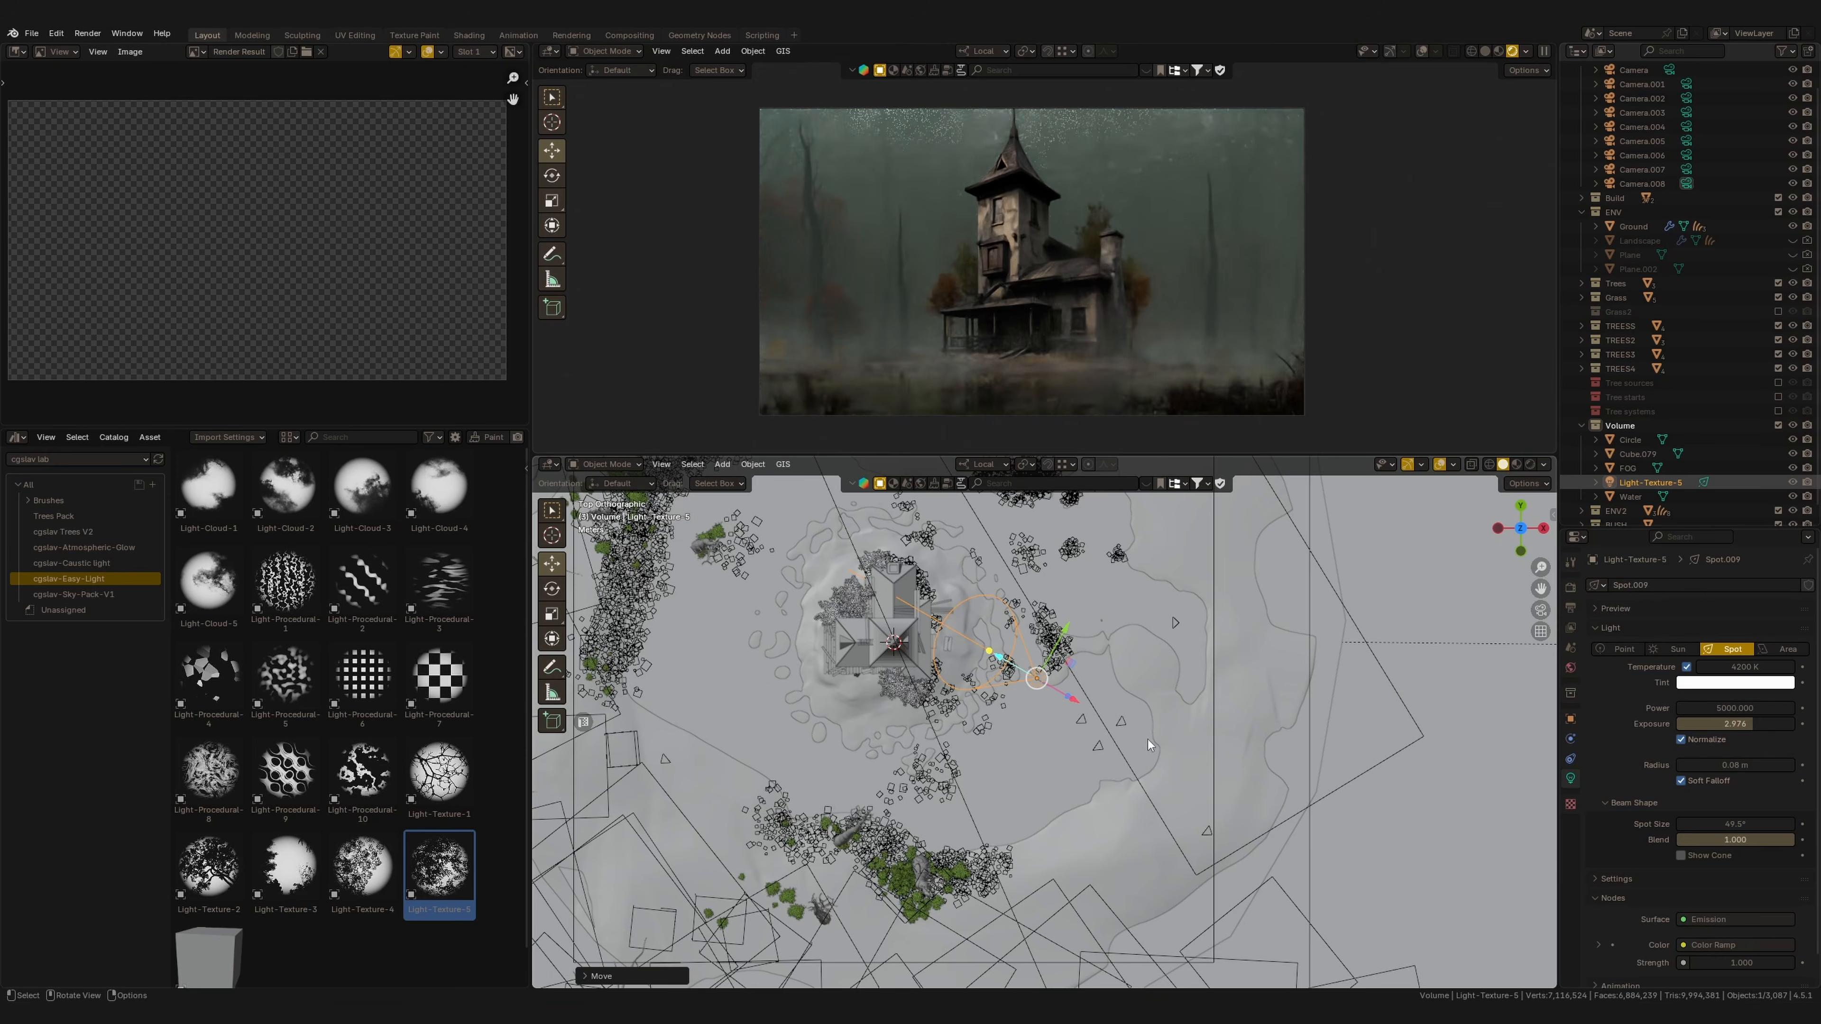
# Set the light's radius to about 0.53 m and rotate it in top view.
pyautogui.scroll(4, 1114, 328)
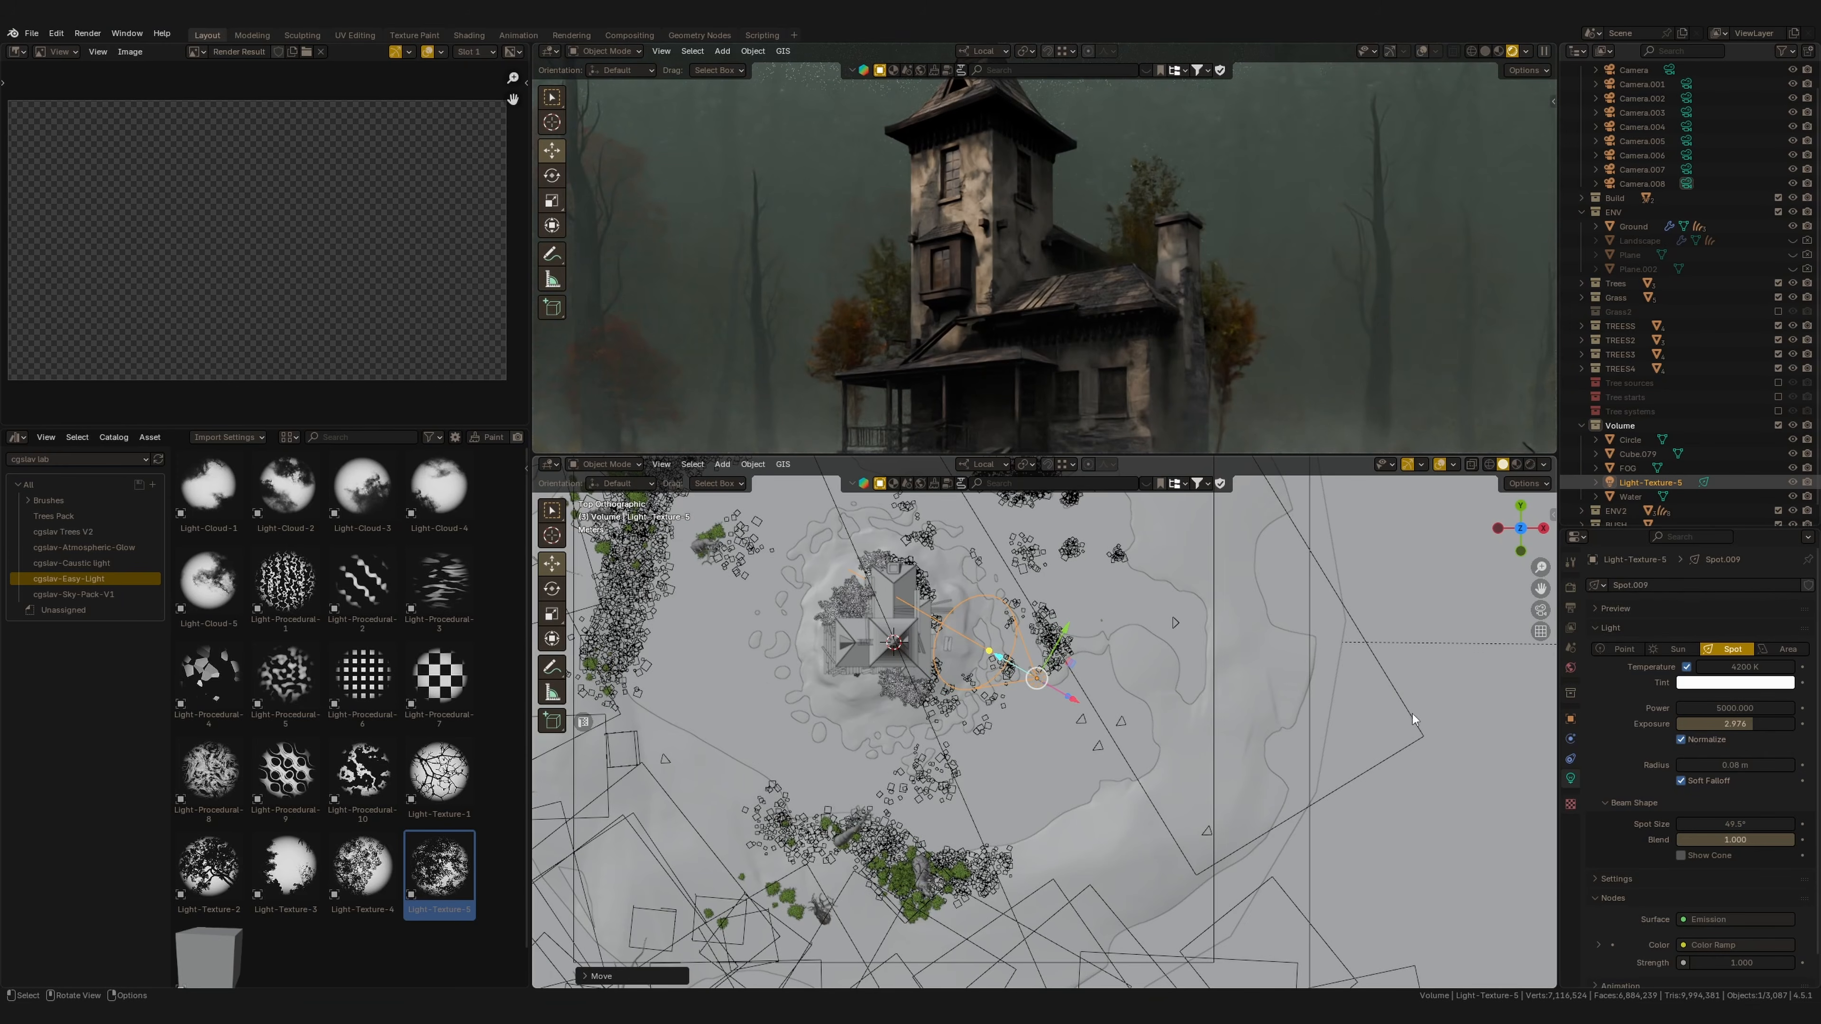
pyautogui.moveTo(1736, 765); pyautogui.dragTo(1754, 766)
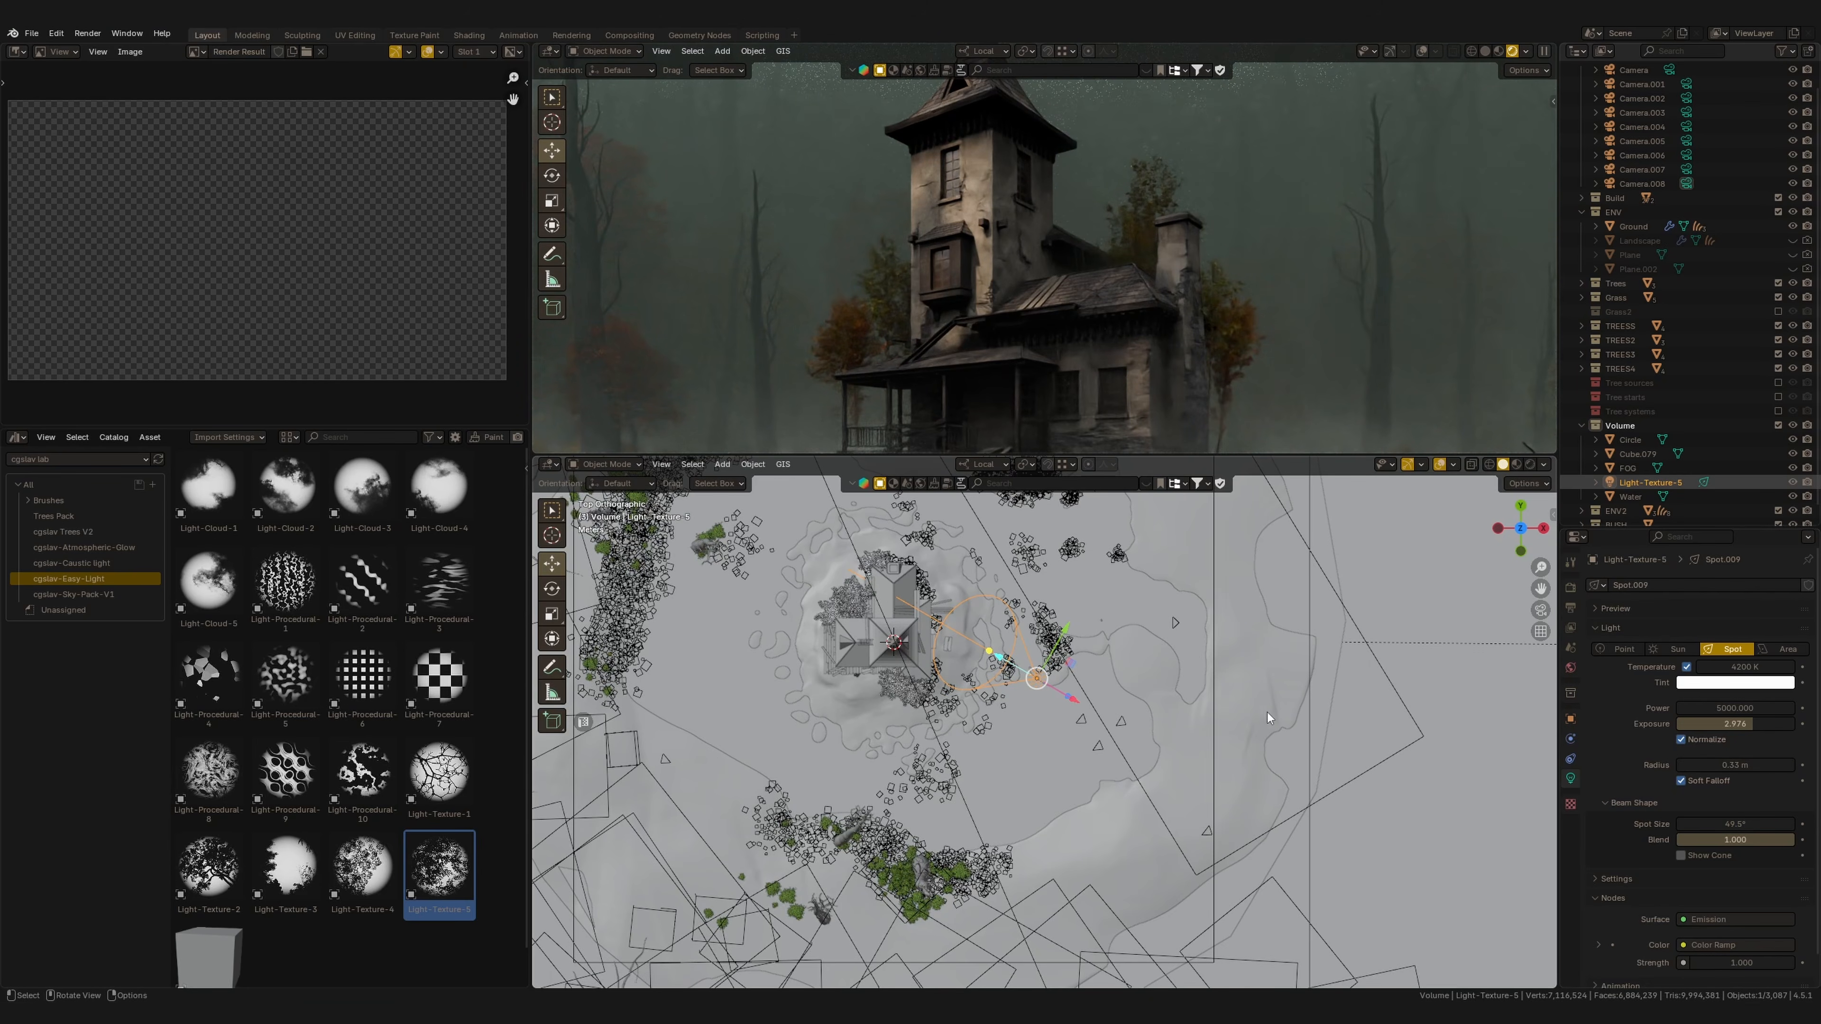
pyautogui.press('t')
pyautogui.press('r')
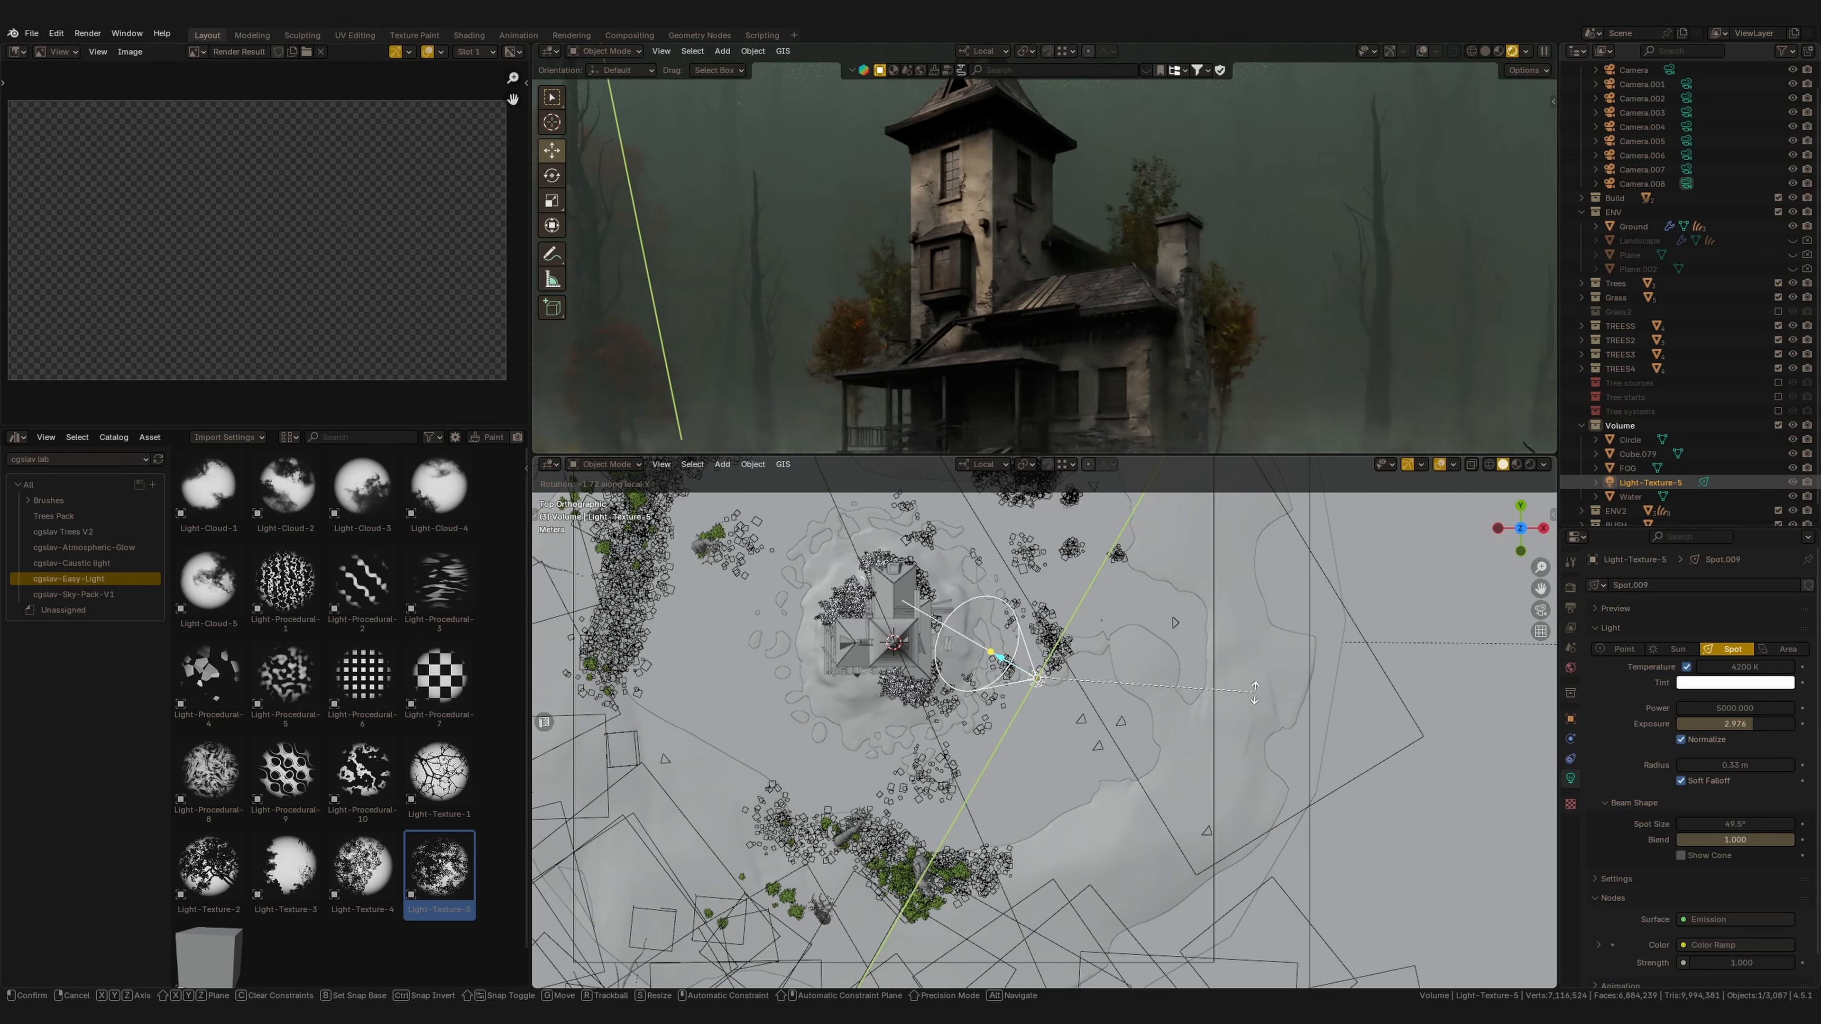
pyautogui.click(1255, 712)
# Set the light's exposure to 4.
pyautogui.moveTo(1729, 725); pyautogui.dragTo(1742, 735)
pyautogui.scroll(-2, 1241, 355)
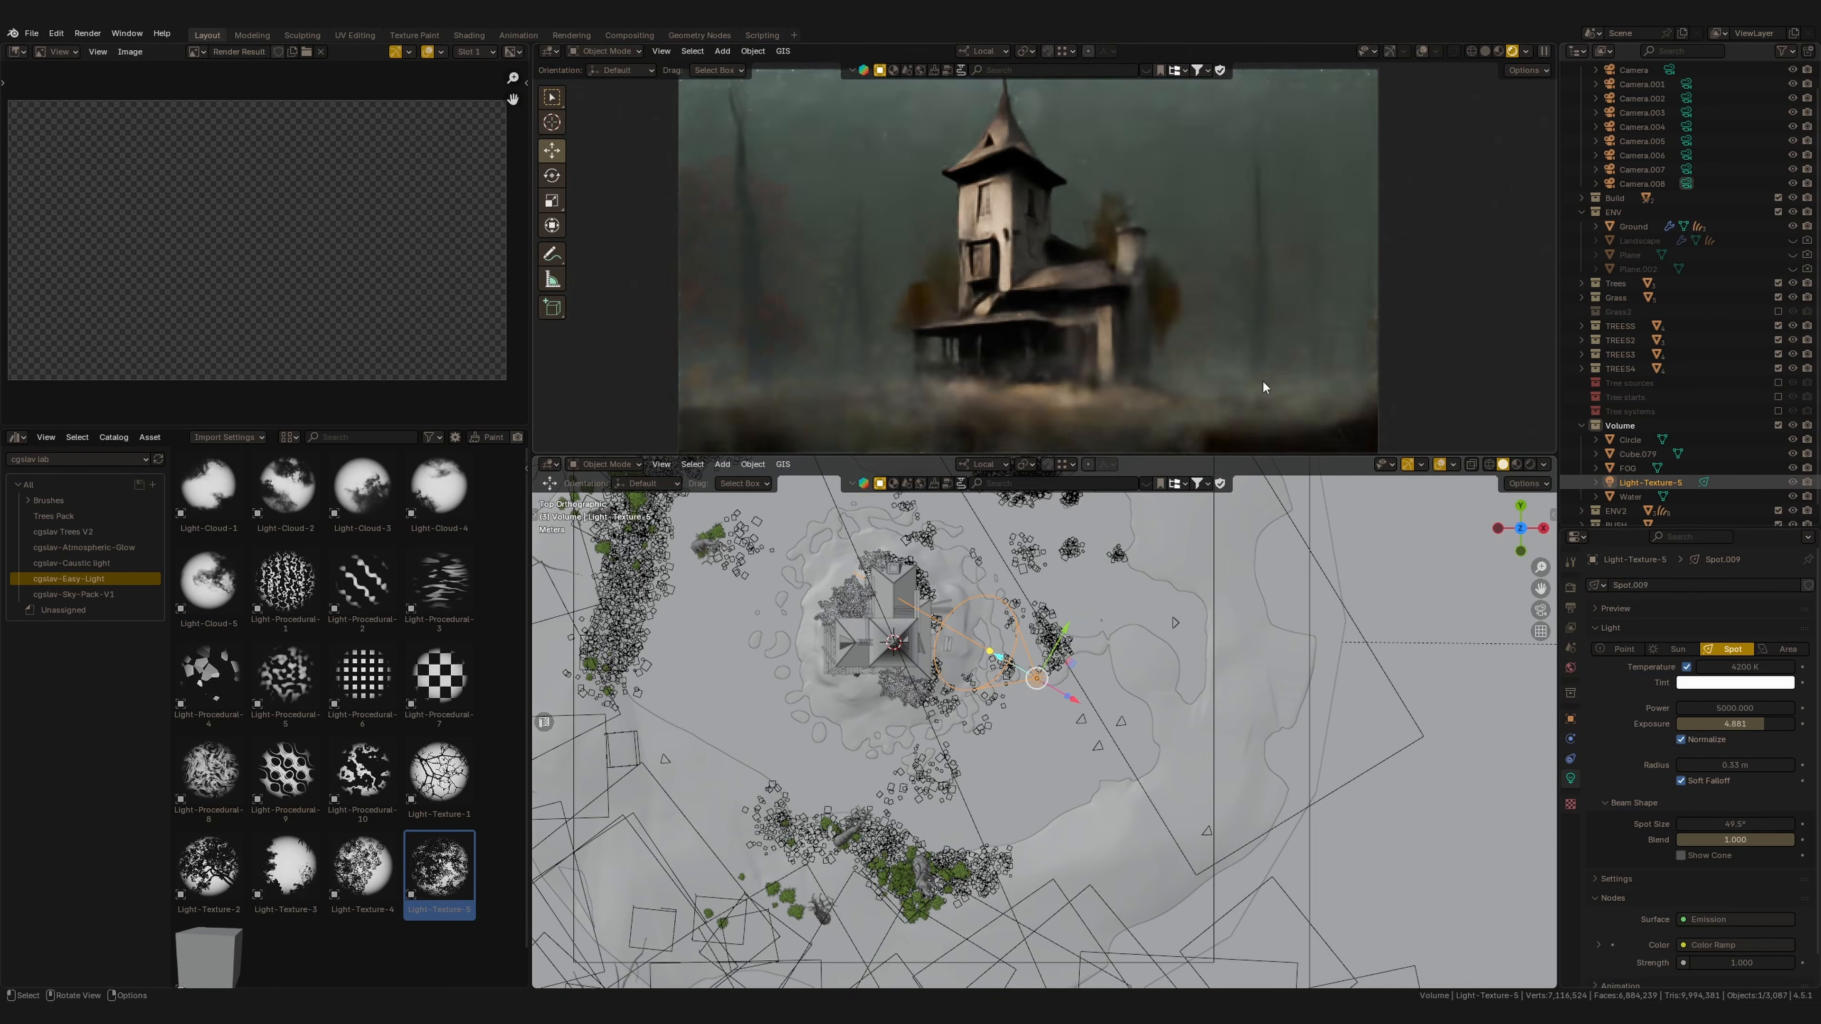
pyautogui.scroll(1, 1242, 354)
pyautogui.doubleClick(1747, 725)
pyautogui.write('4')
pyautogui.press('Return')
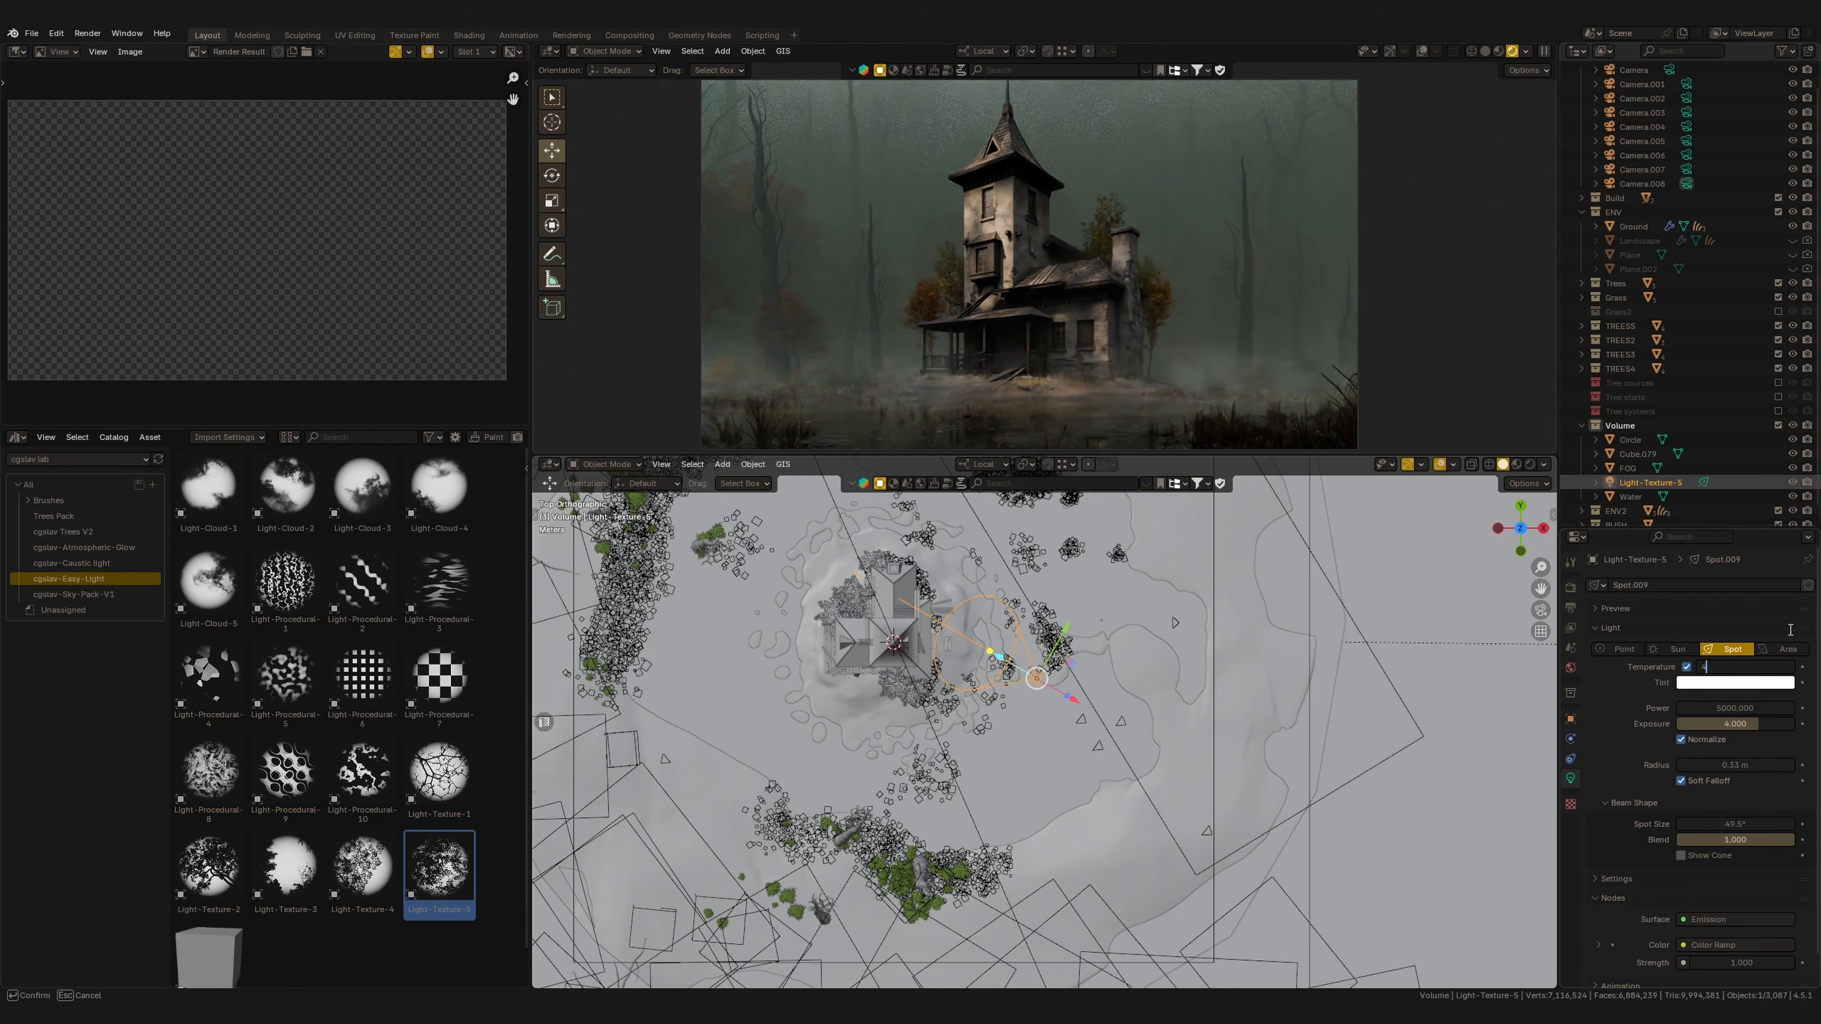
# Edit the light's color temperature value.
pyautogui.moveTo(1740, 666); pyautogui.dragTo(1703, 666)
pyautogui.write('0')
pyautogui.press('Return')
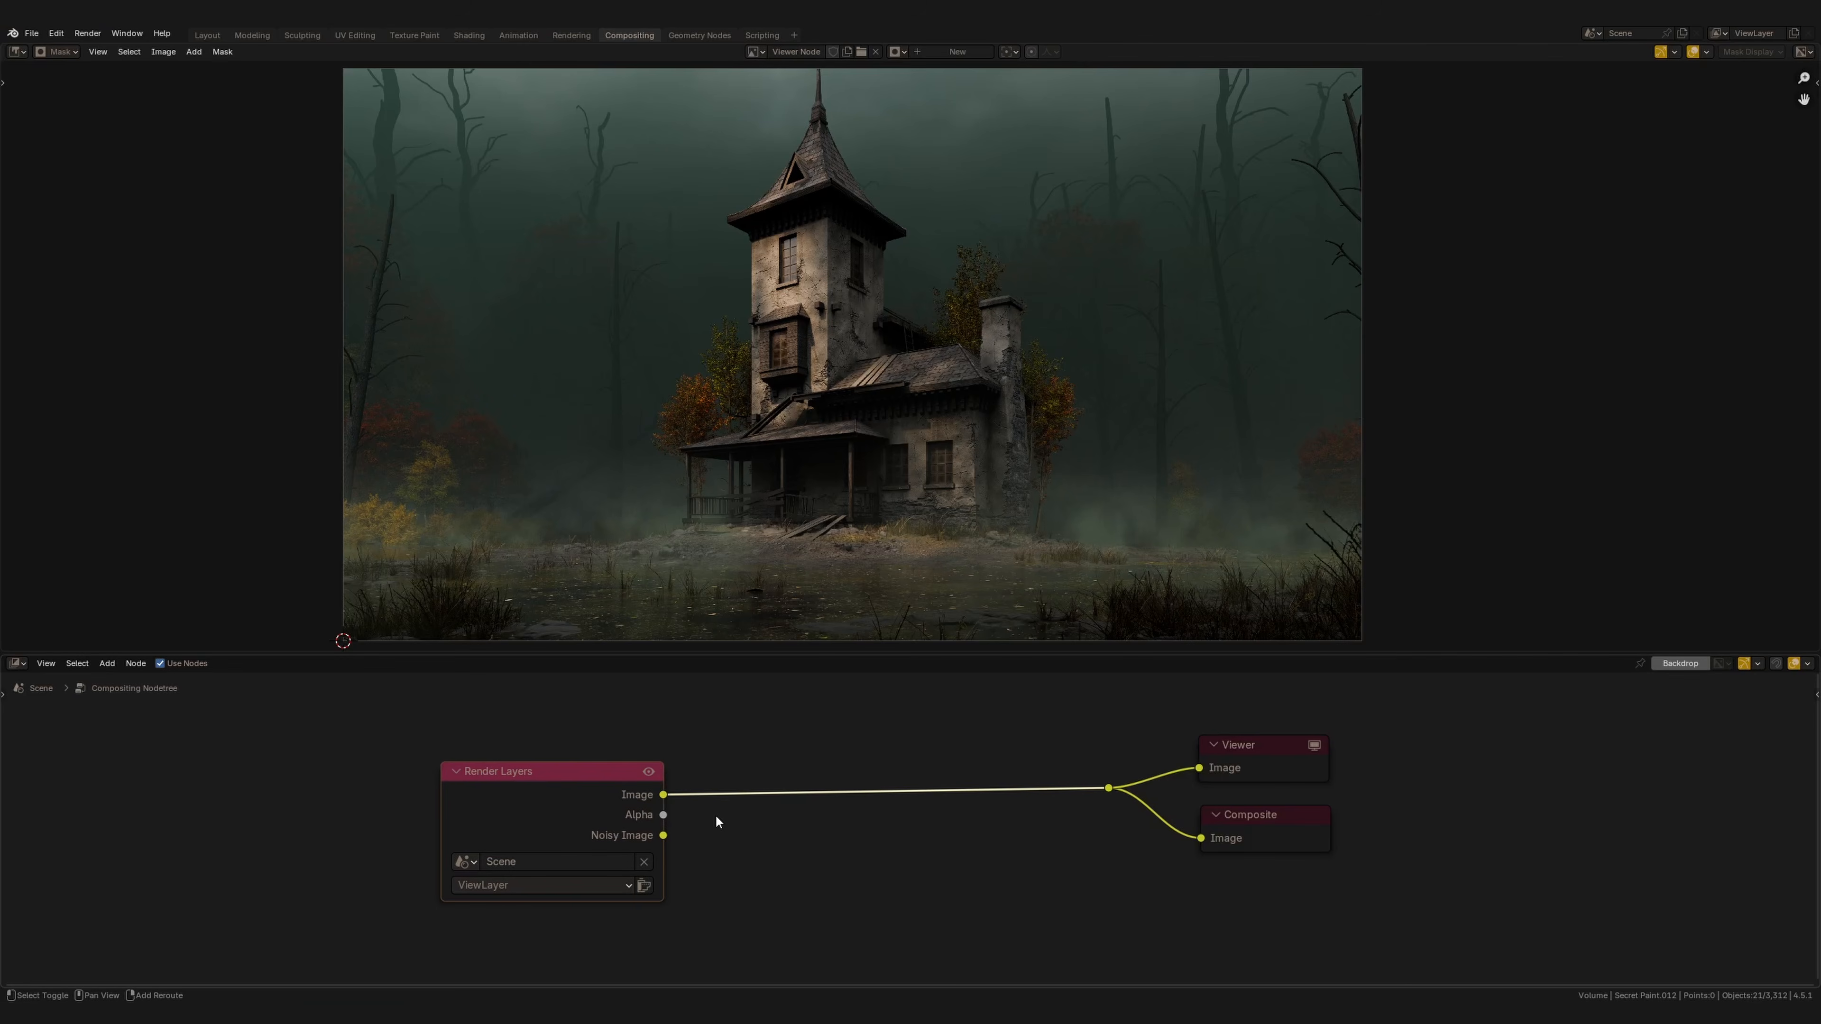
# Add a Color Balance node between the Render Layers node and the Viewer and Composite outputs.
pyautogui.hotkey('shift', 'a')
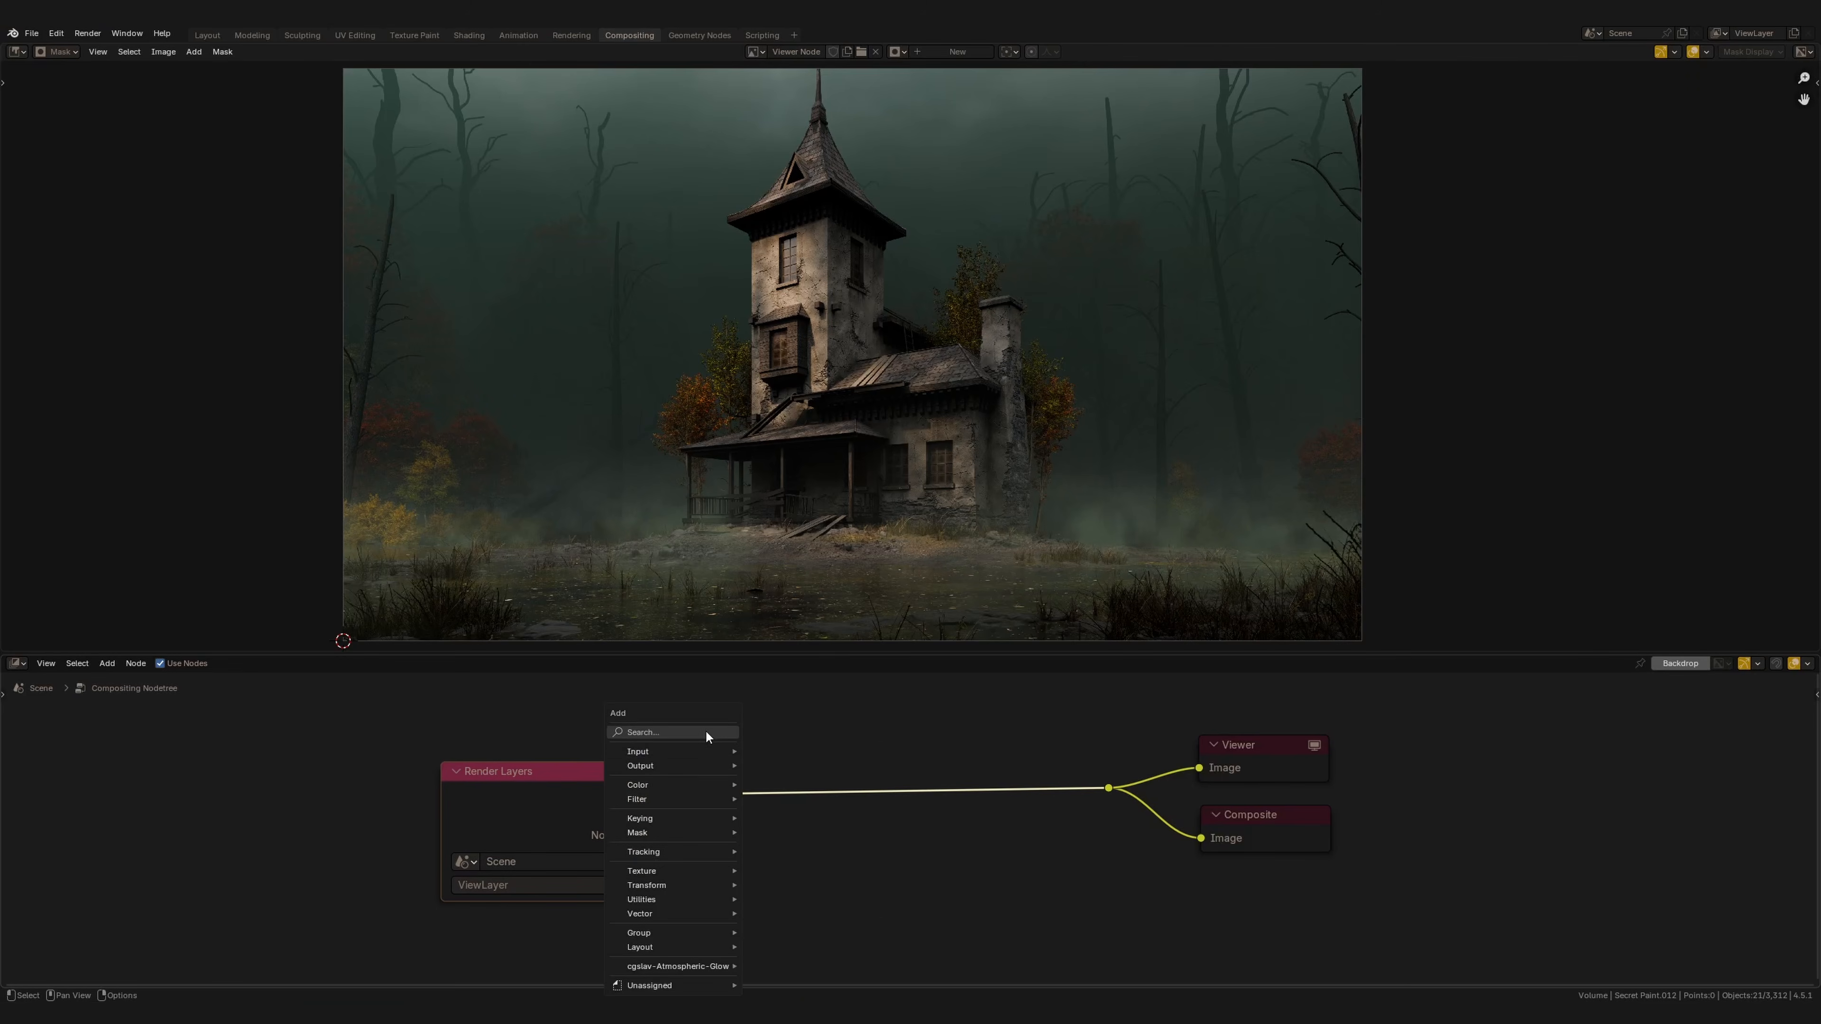
pyautogui.click(707, 732)
pyautogui.write('colo')
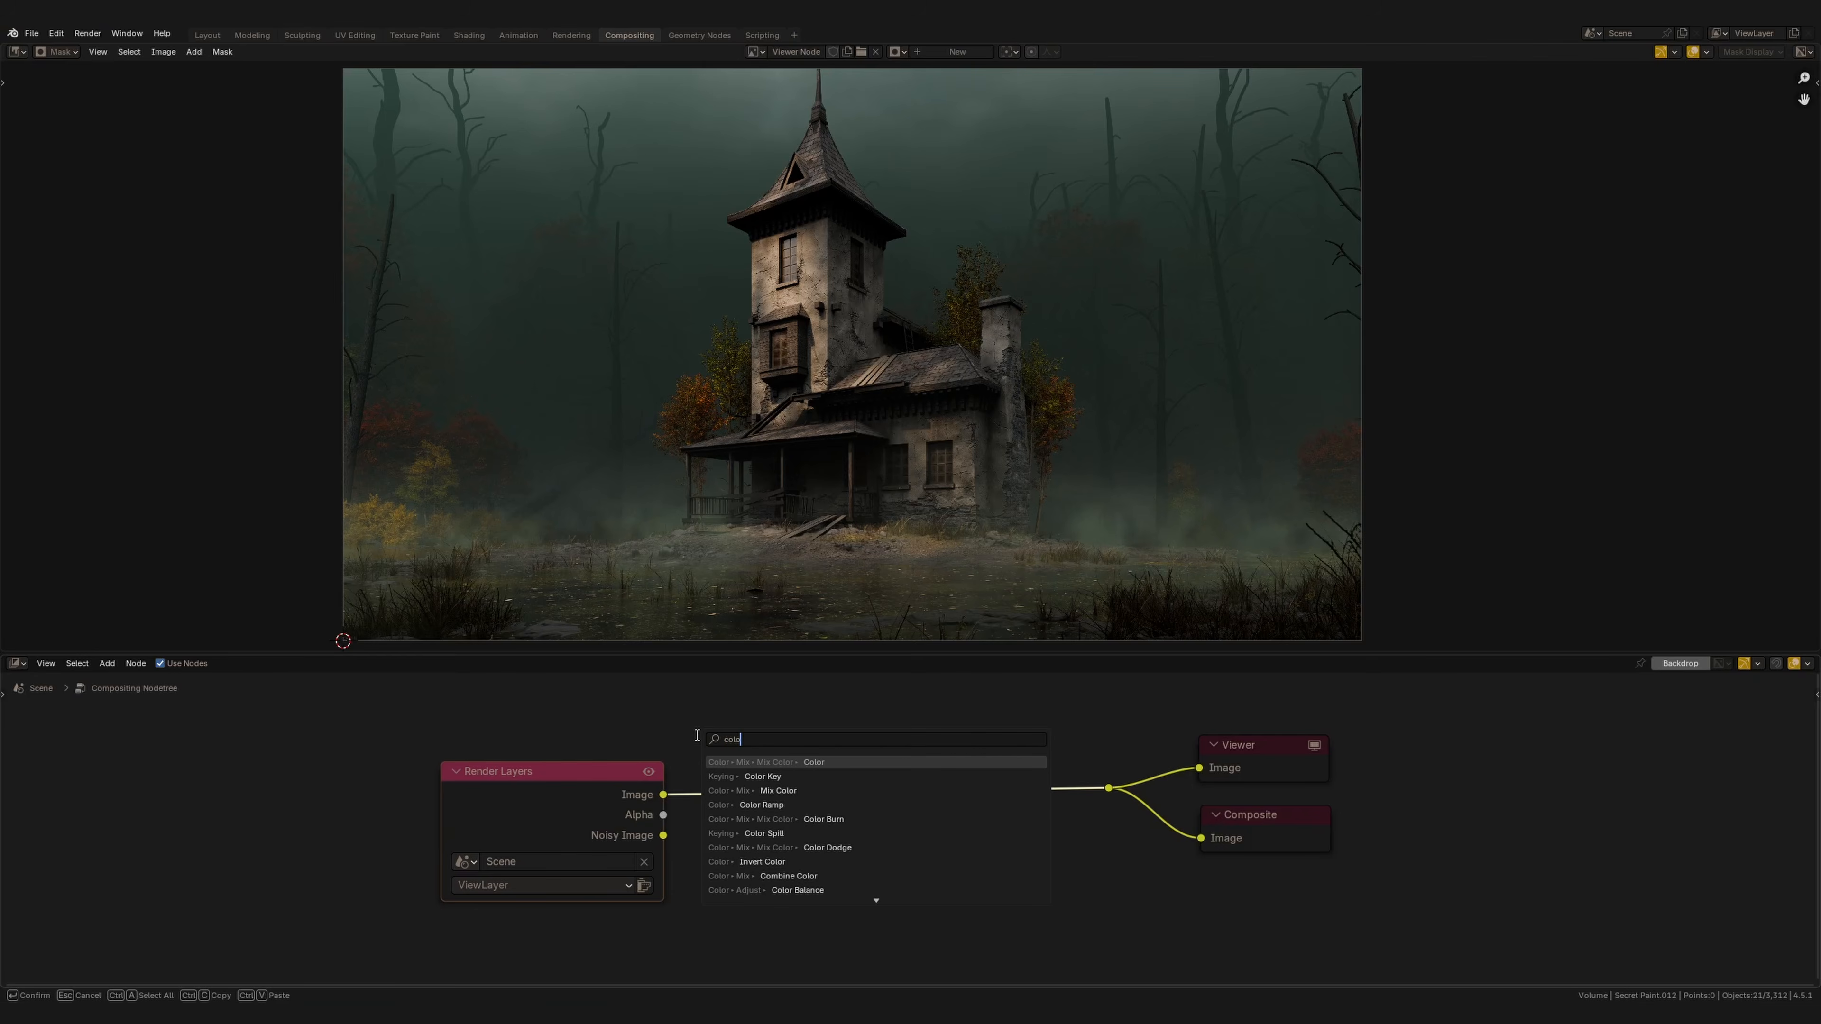
pyautogui.click(777, 890)
pyautogui.click(704, 716)
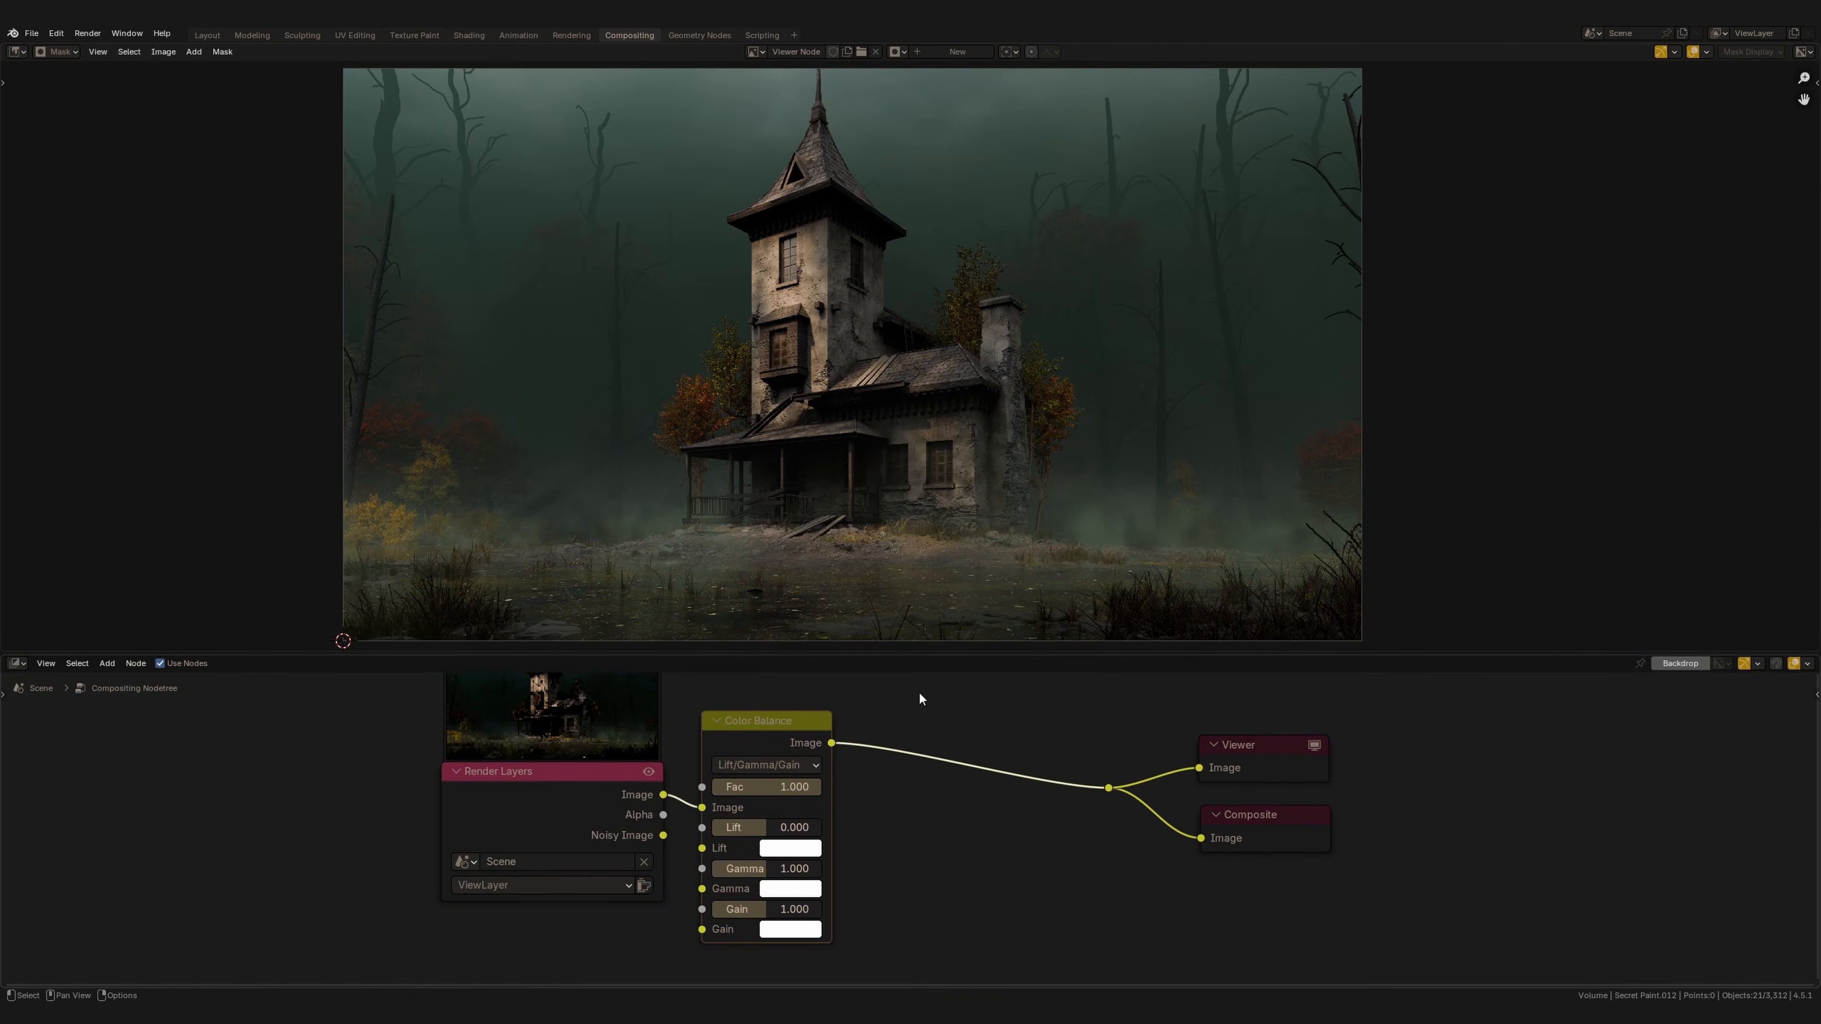
# Set the Color Balance lift to -0.054 and gain to 1.028, and slightly shift the gamma color.
pyautogui.moveTo(768, 672); pyautogui.dragTo(755, 668)
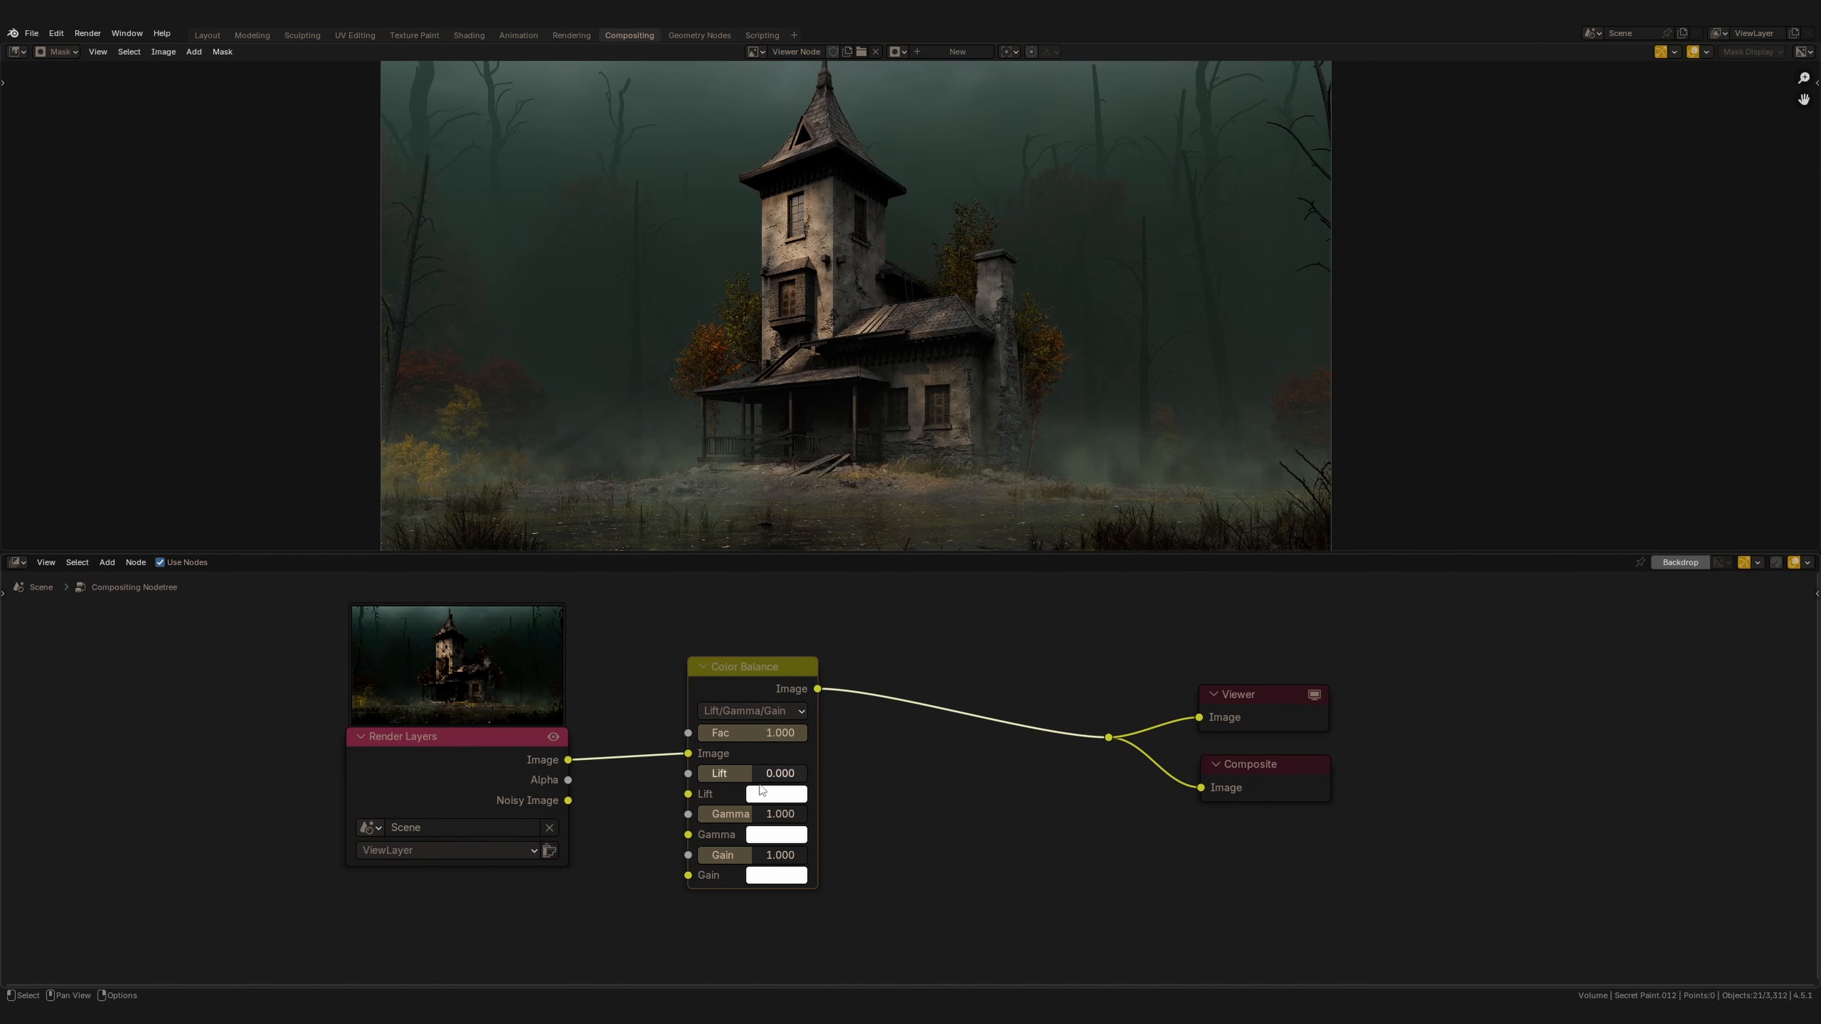
pyautogui.moveTo(751, 776); pyautogui.dragTo(751, 775)
pyautogui.moveTo(600, 798); pyautogui.dragTo(599, 797)
pyautogui.moveTo(753, 772); pyautogui.dragTo(844, 779)
pyautogui.moveTo(734, 853); pyautogui.dragTo(766, 865)
pyautogui.click(765, 835)
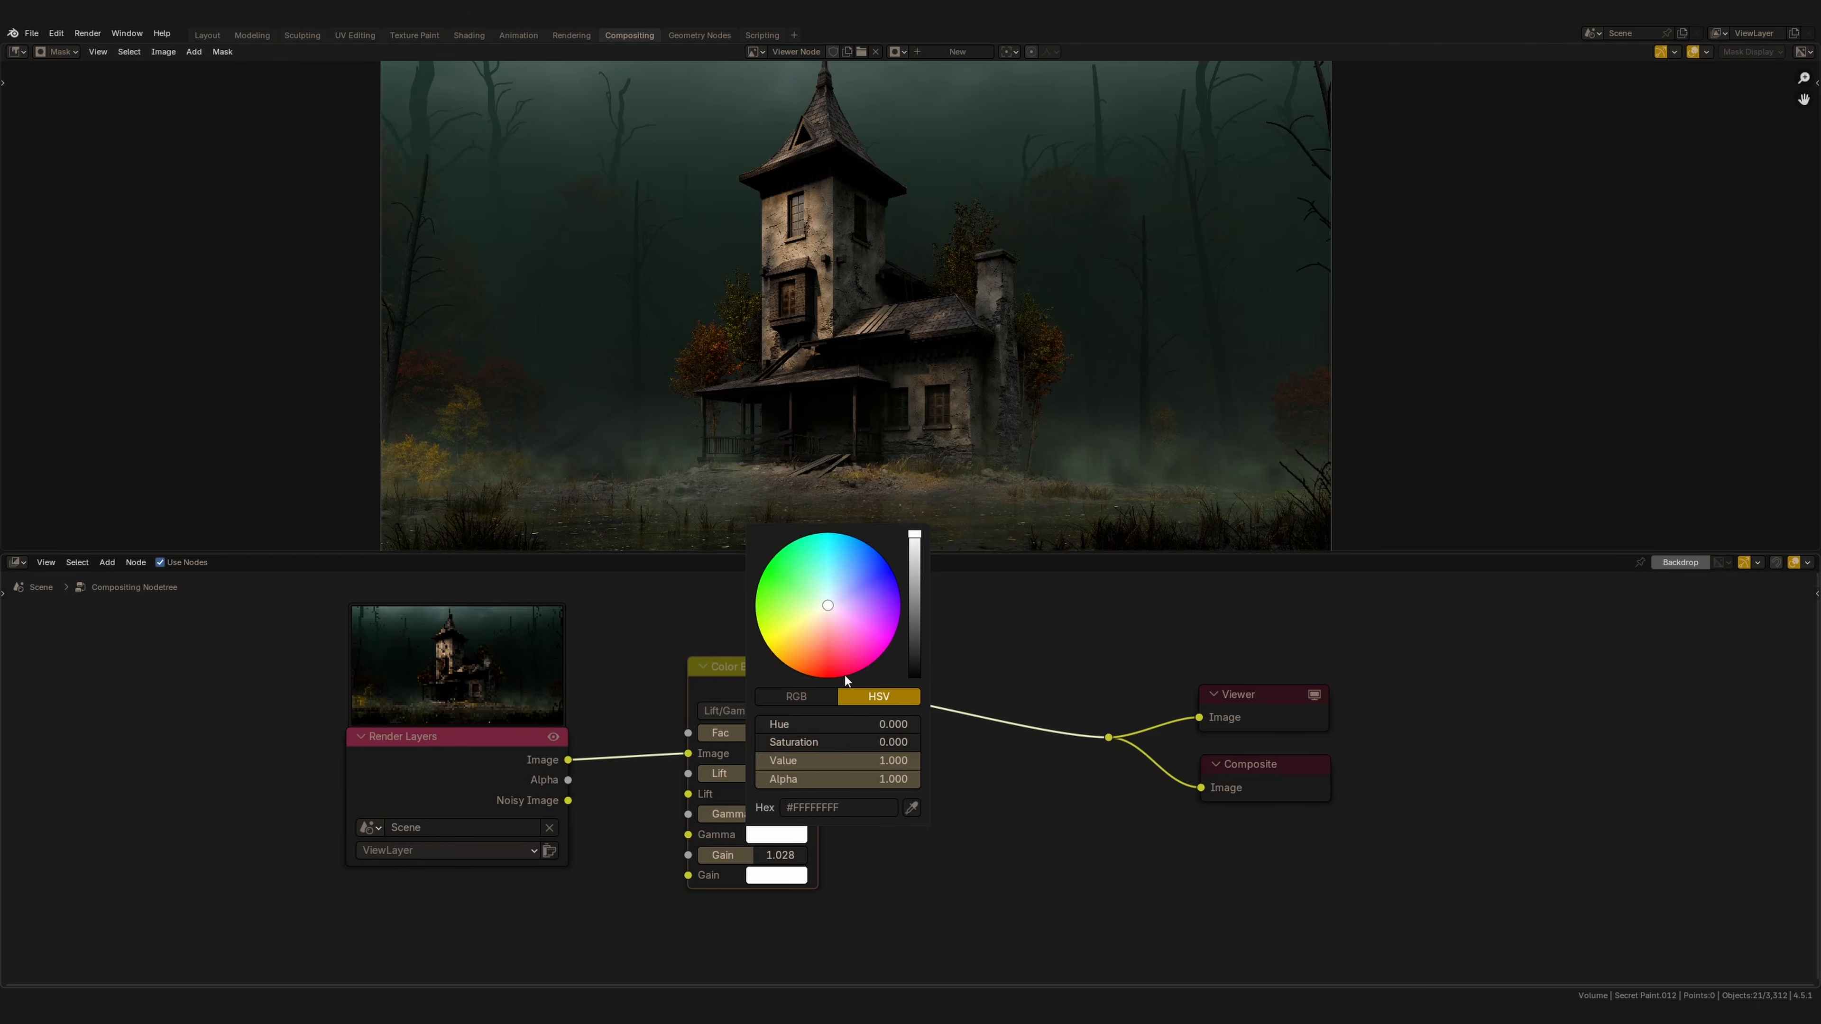
pyautogui.moveTo(832, 607); pyautogui.dragTo(825, 606)
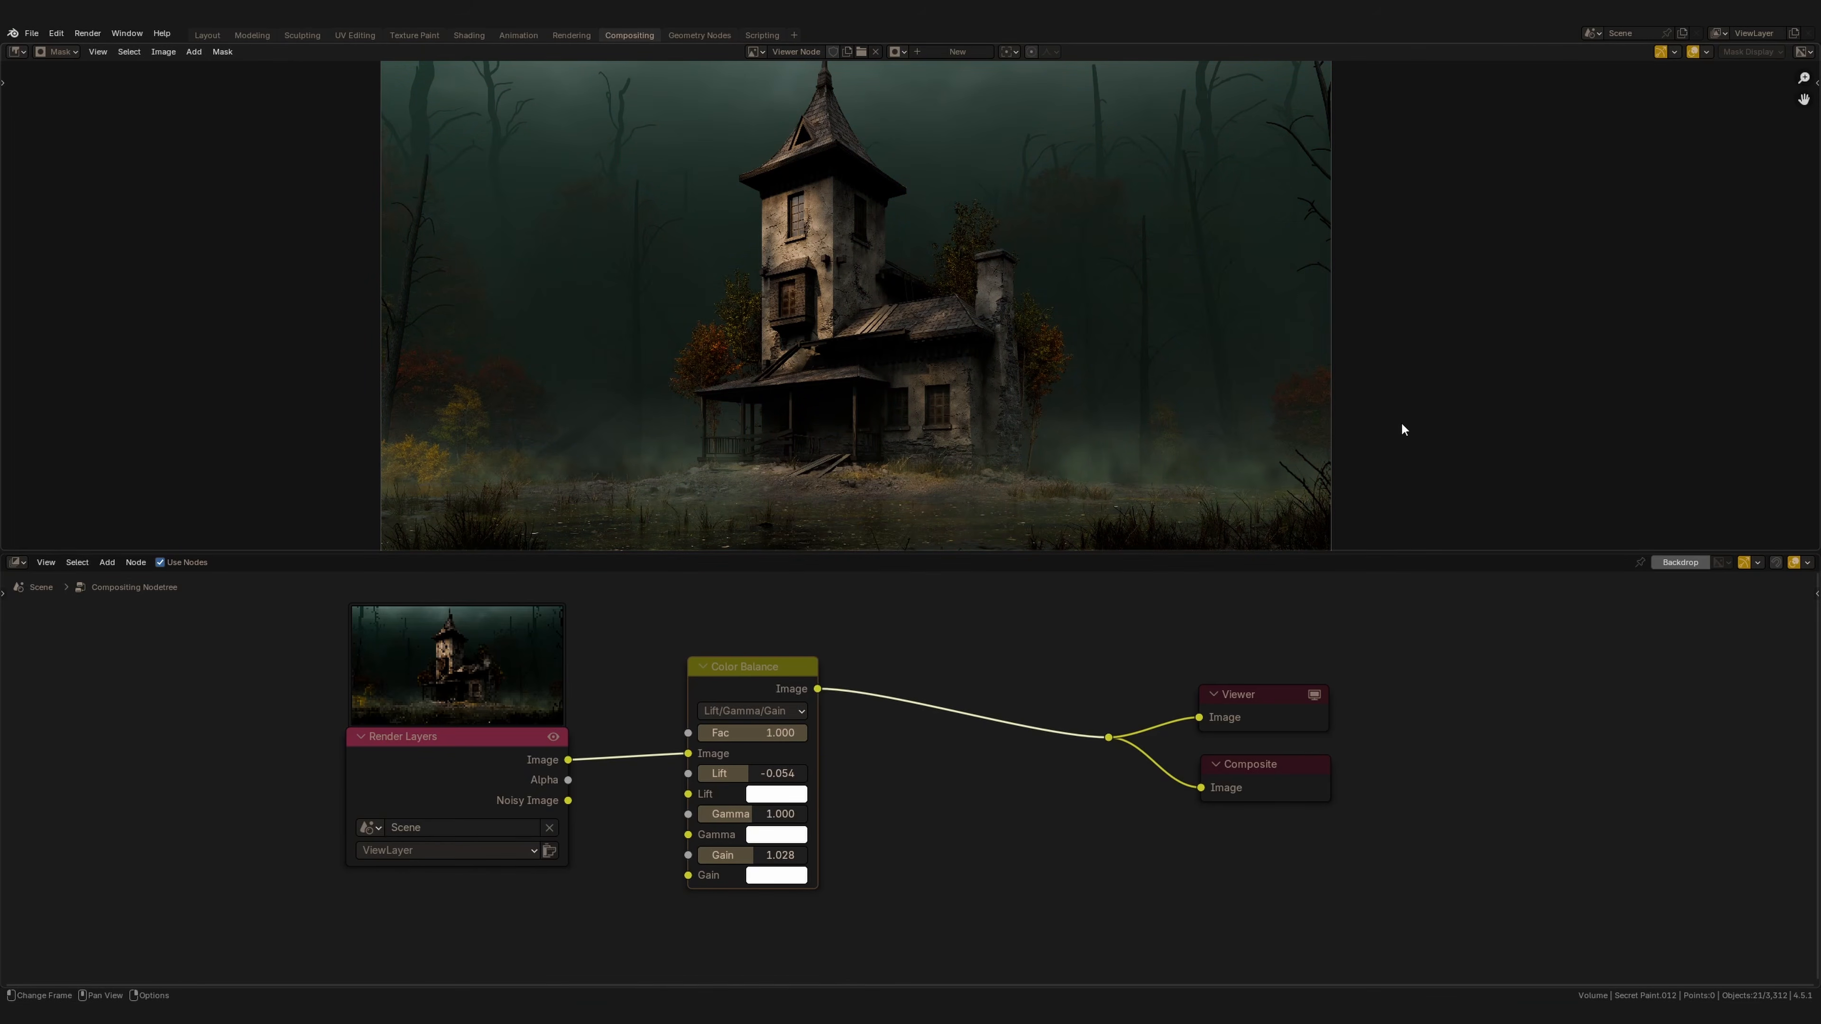
# Open the sidebar's Scopes panel and set the vectorscope opacity to about 0.71.
pyautogui.press('n')
pyautogui.keyDown('ctrl'); pyautogui.moveTo(1652, 189); pyautogui.dragTo(1602, 316, button='middle'); pyautogui.keyUp('ctrl')
pyautogui.moveTo(1468, 277); pyautogui.dragTo(1529, 277)
pyautogui.moveTo(1657, 185); pyautogui.dragTo(1661, 347, button='middle')
pyautogui.click(1813, 193)
pyautogui.moveTo(1612, 352); pyautogui.dragTo(1575, 351)
pyautogui.scroll(-5, 1669, 227)
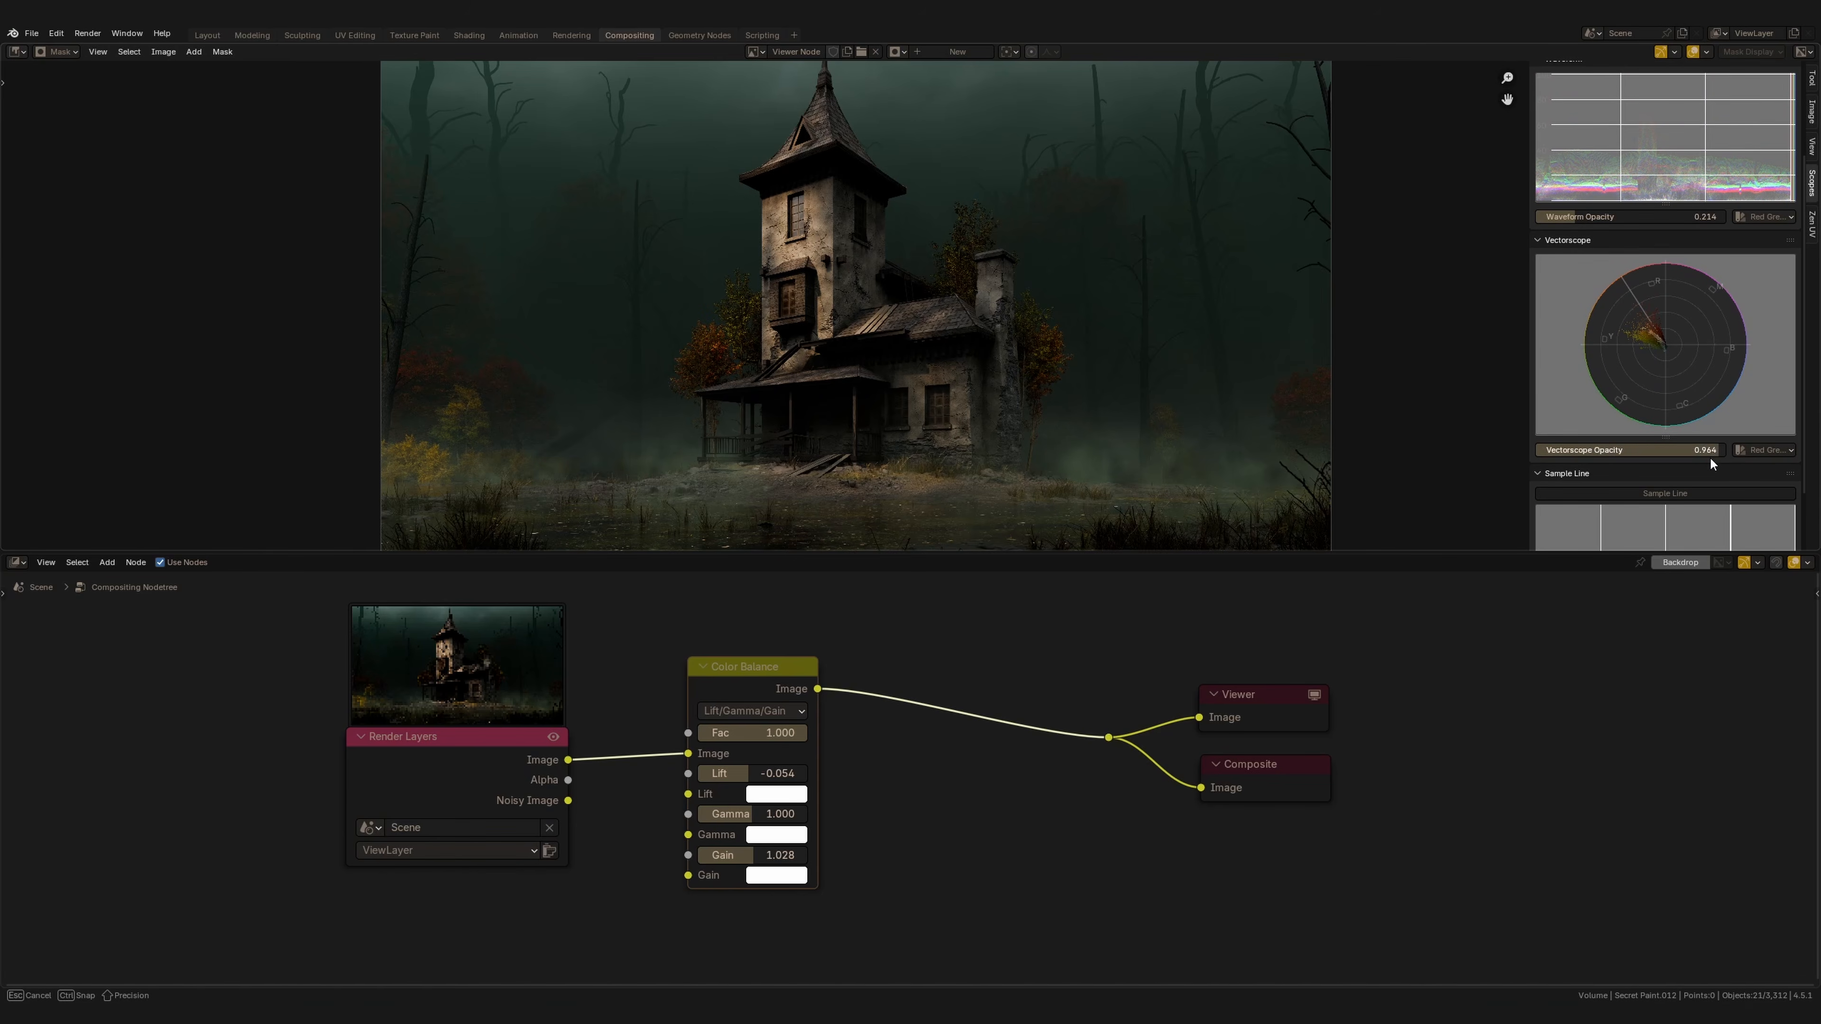
pyautogui.scroll(3, 1622, 294)
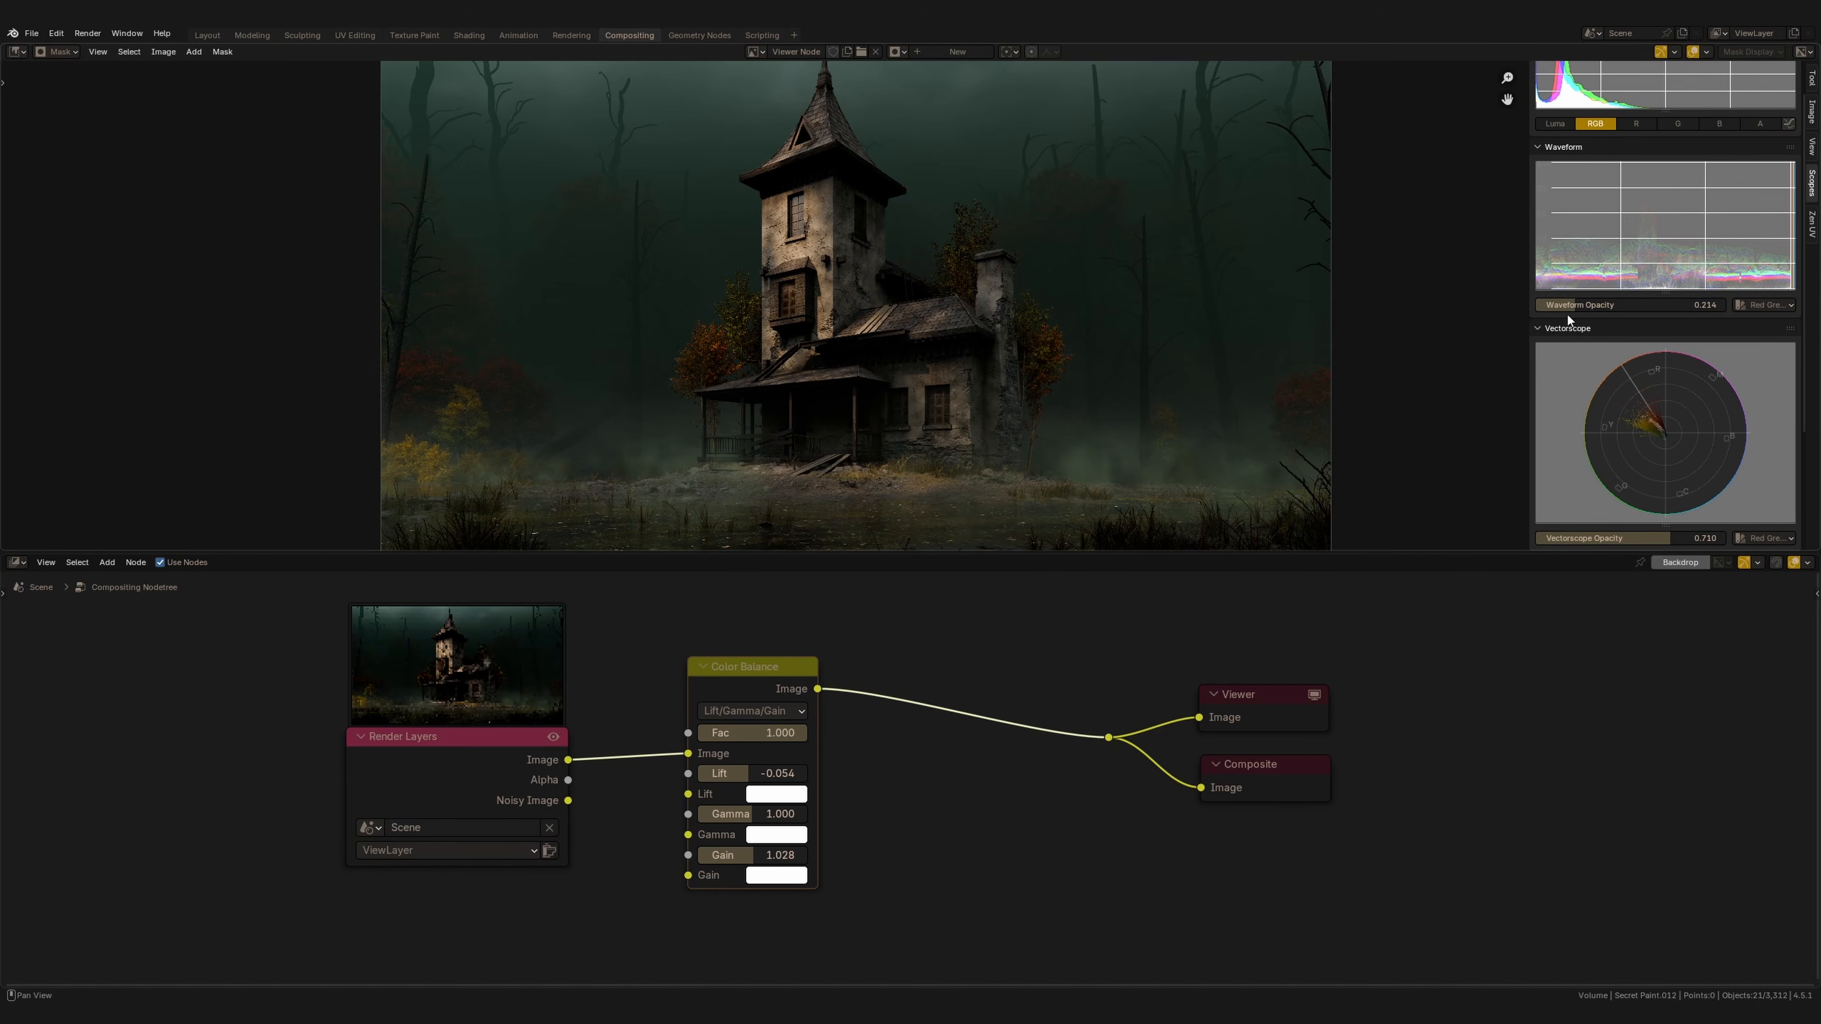
pyautogui.scroll(-2, 1625, 331)
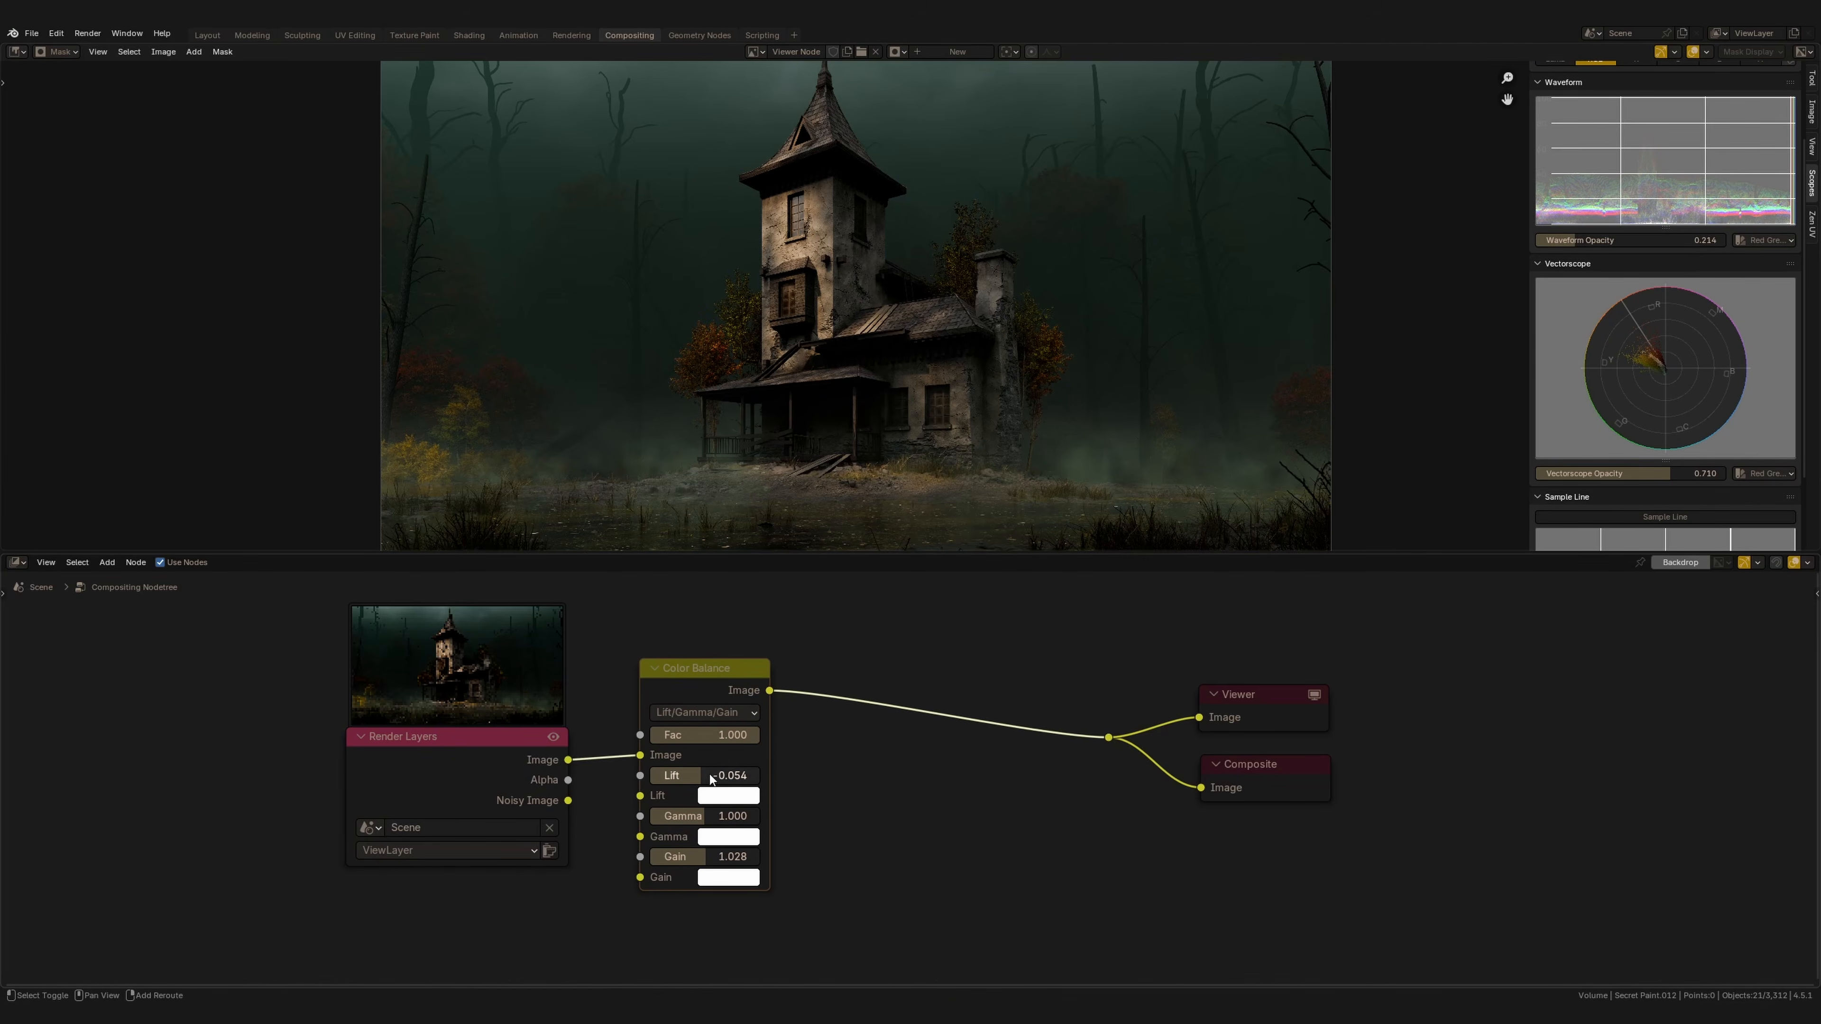
# Set the Color Balance lift to -0.081 and gain to 1.142.
pyautogui.moveTo(712, 779); pyautogui.dragTo(618, 786)
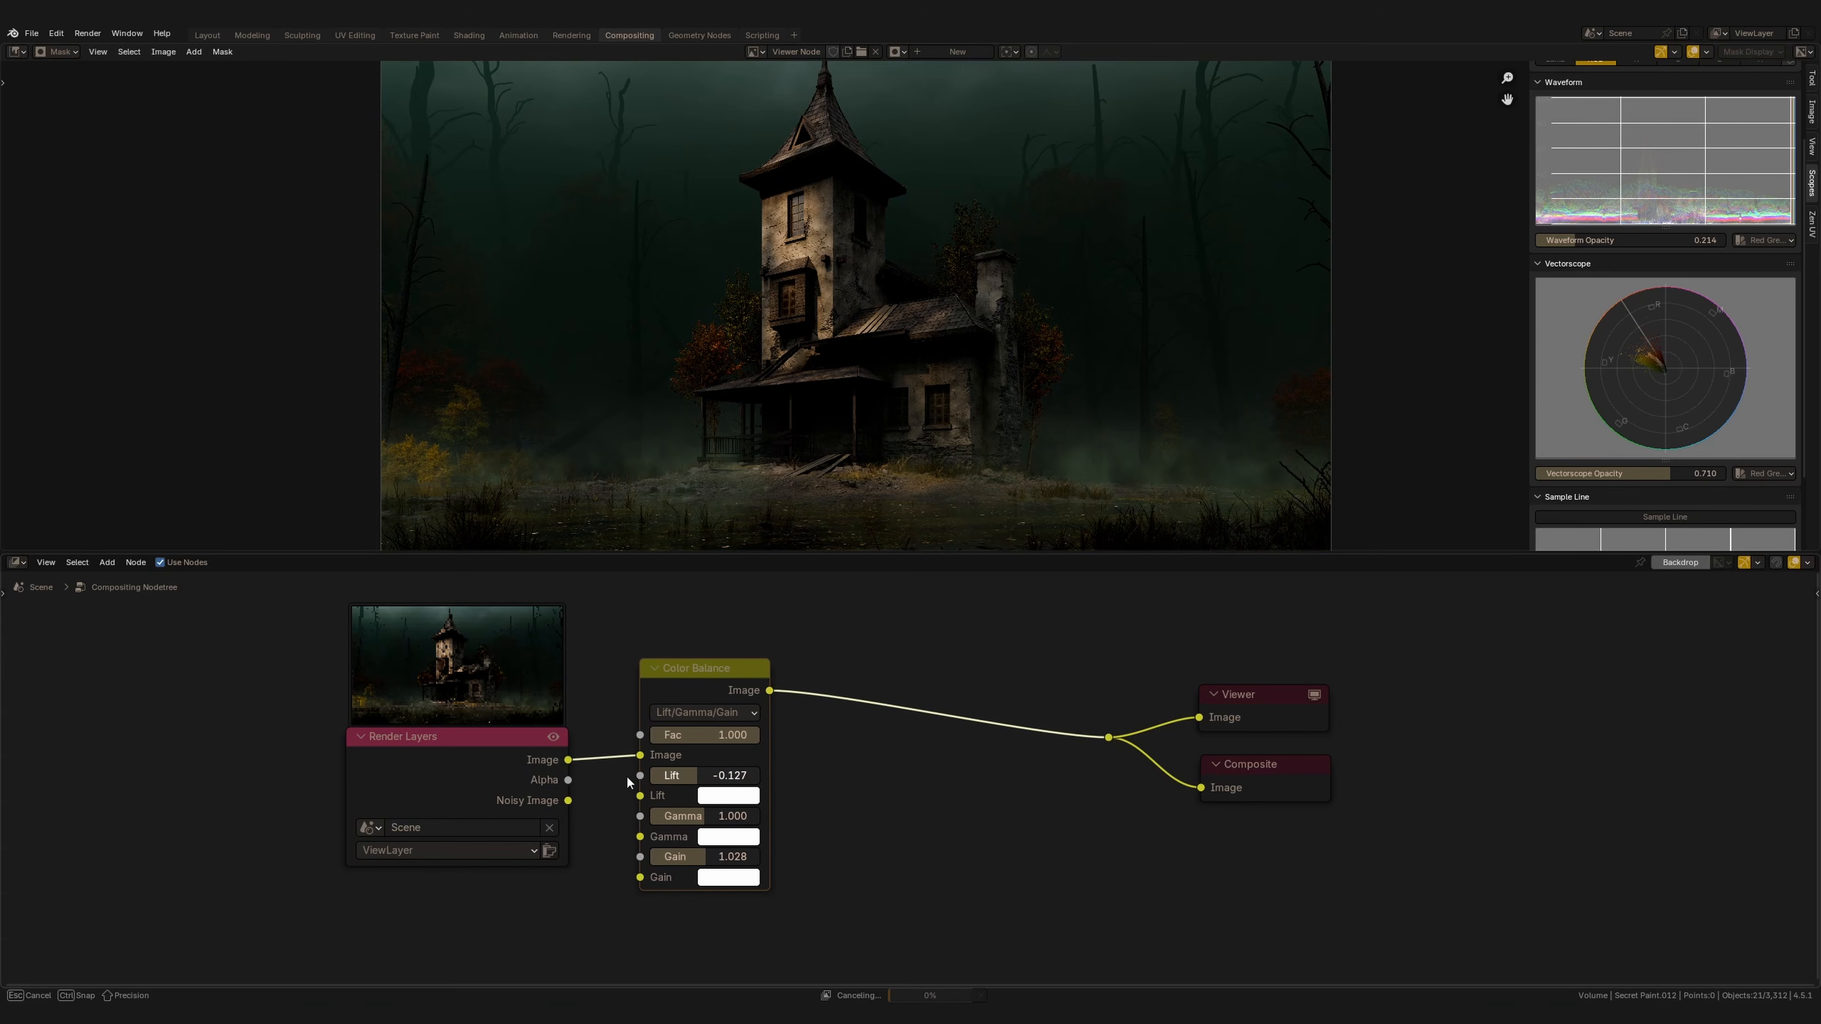
pyautogui.moveTo(624, 783); pyautogui.dragTo(681, 782)
pyautogui.moveTo(738, 858)
pyautogui.mouseDown()
pyautogui.moveTo(799, 872)
pyautogui.moveTo(727, 864)
pyautogui.mouseUp()
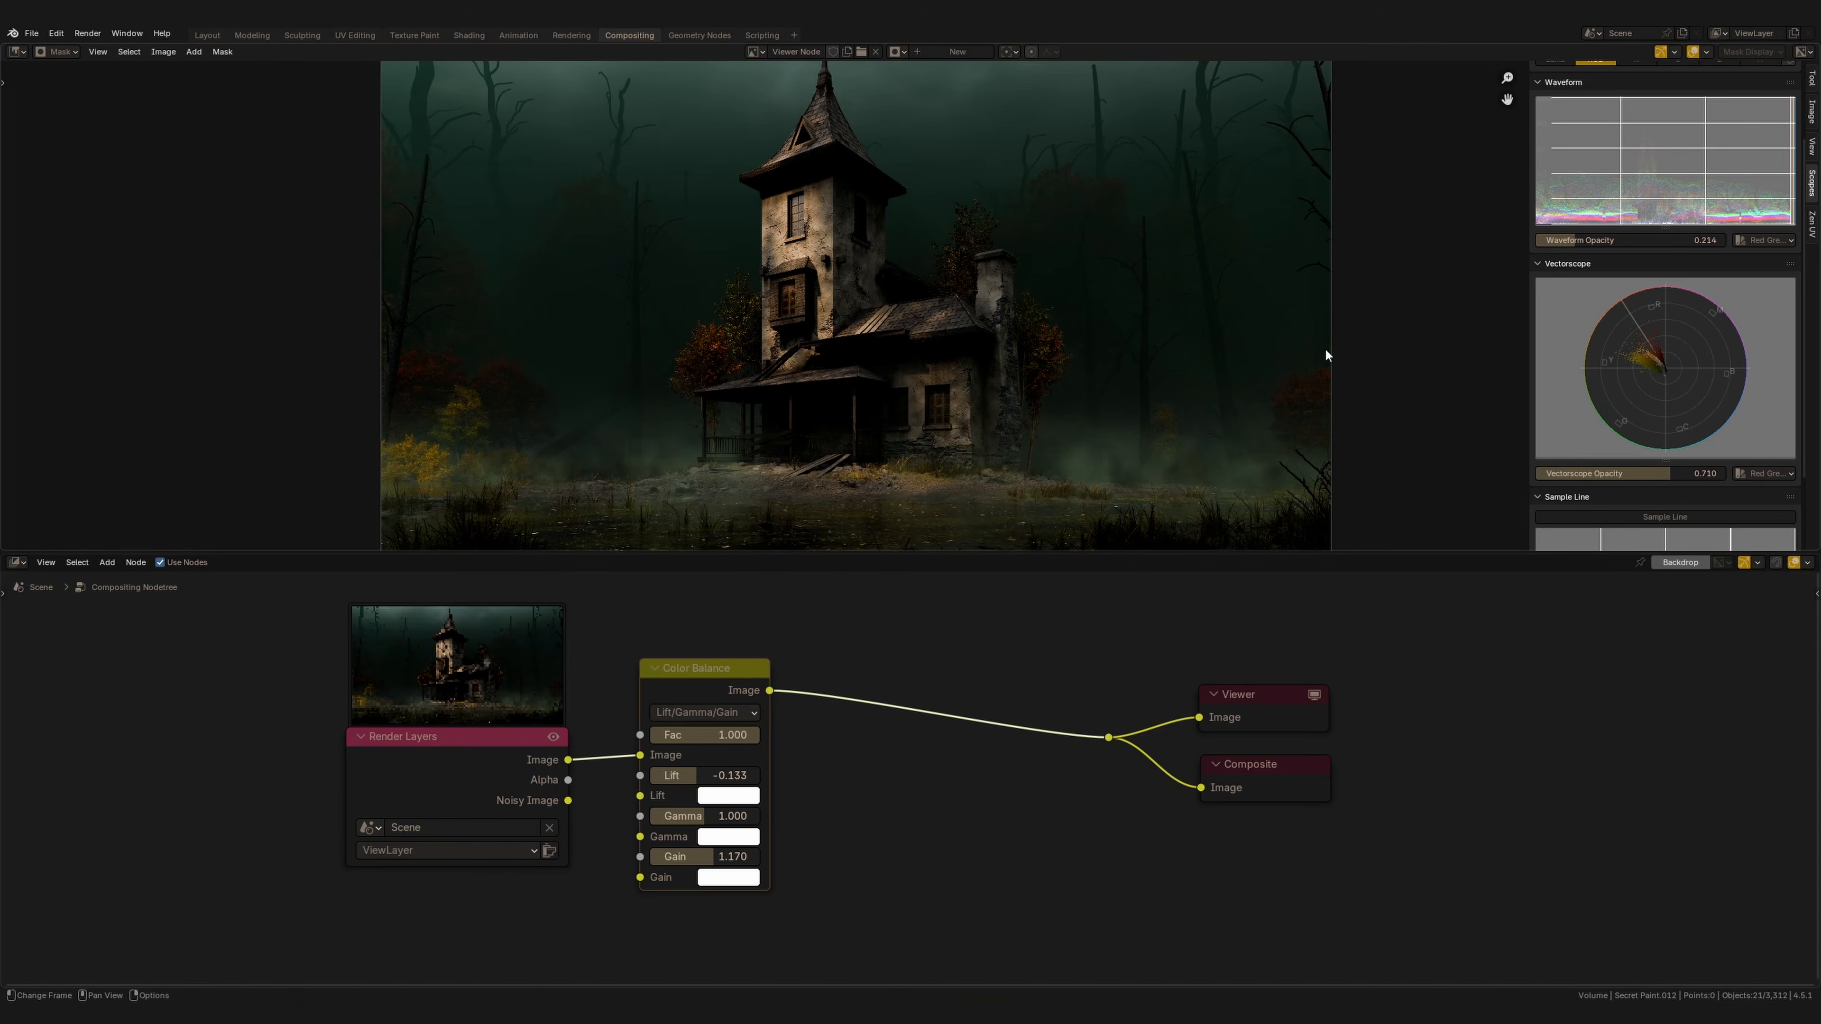
pyautogui.moveTo(712, 777)
pyautogui.mouseDown()
pyautogui.moveTo(733, 783)
pyautogui.moveTo(710, 784)
pyautogui.mouseUp()
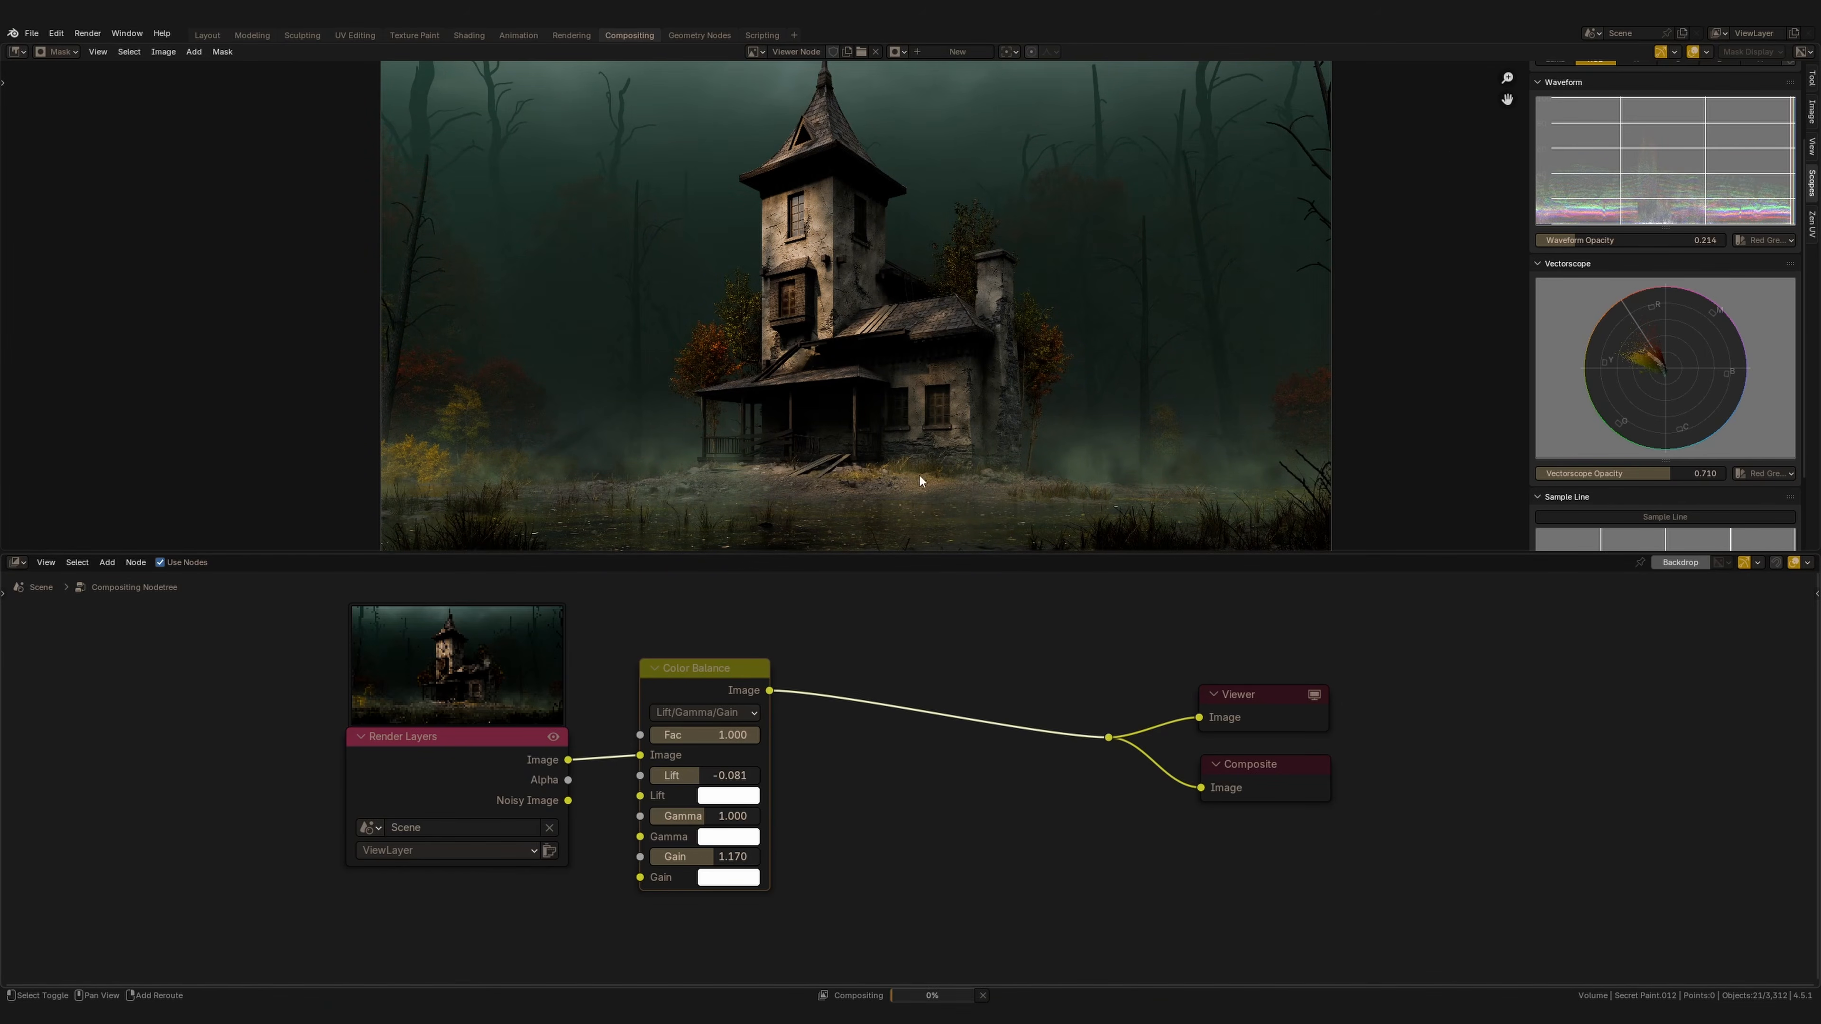
pyautogui.moveTo(726, 852); pyautogui.dragTo(681, 861)
# Give the Color Balance gamma a faint green tint (hue 0.367, saturation 0.069) and set lift to -0.074.
pyautogui.click(723, 837)
pyautogui.moveTo(784, 607)
pyautogui.mouseDown()
pyautogui.moveTo(787, 589)
pyautogui.moveTo(763, 587)
pyautogui.mouseUp()
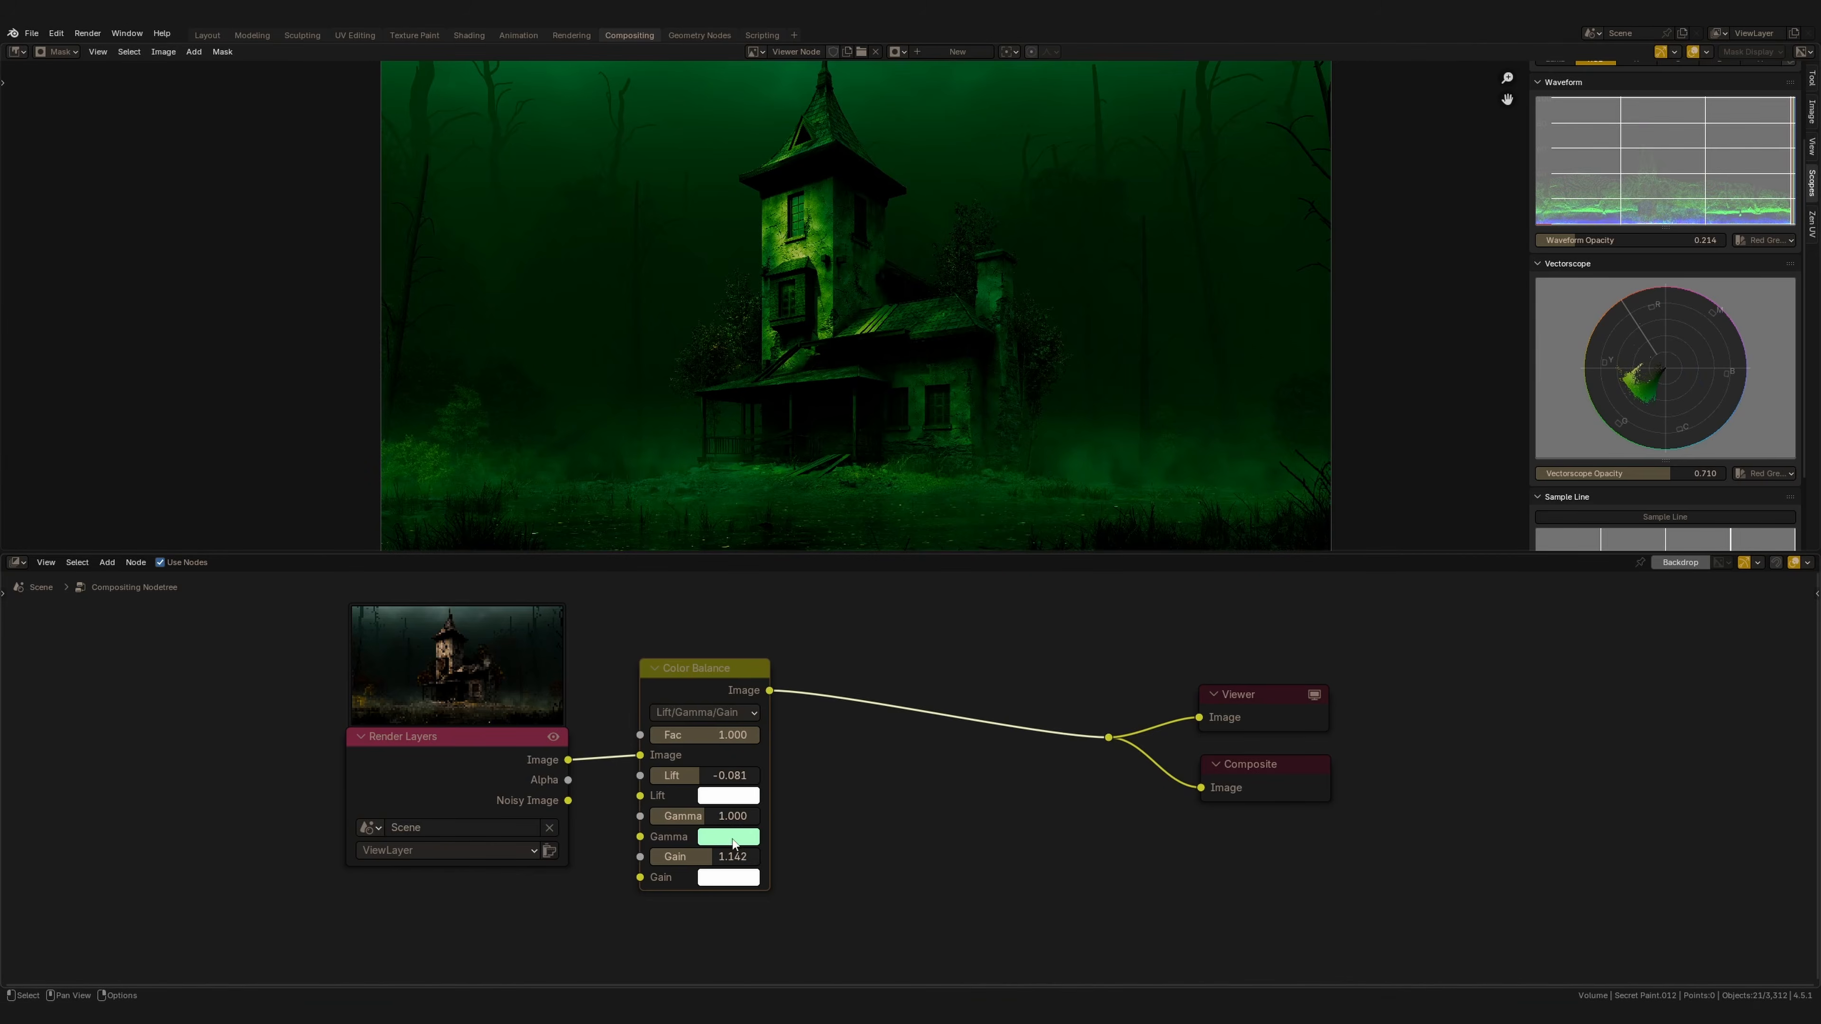
pyautogui.click(731, 840)
pyautogui.moveTo(772, 608)
pyautogui.mouseDown()
pyautogui.moveTo(797, 601)
pyautogui.moveTo(767, 588)
pyautogui.moveTo(797, 595)
pyautogui.moveTo(770, 632)
pyautogui.mouseUp()
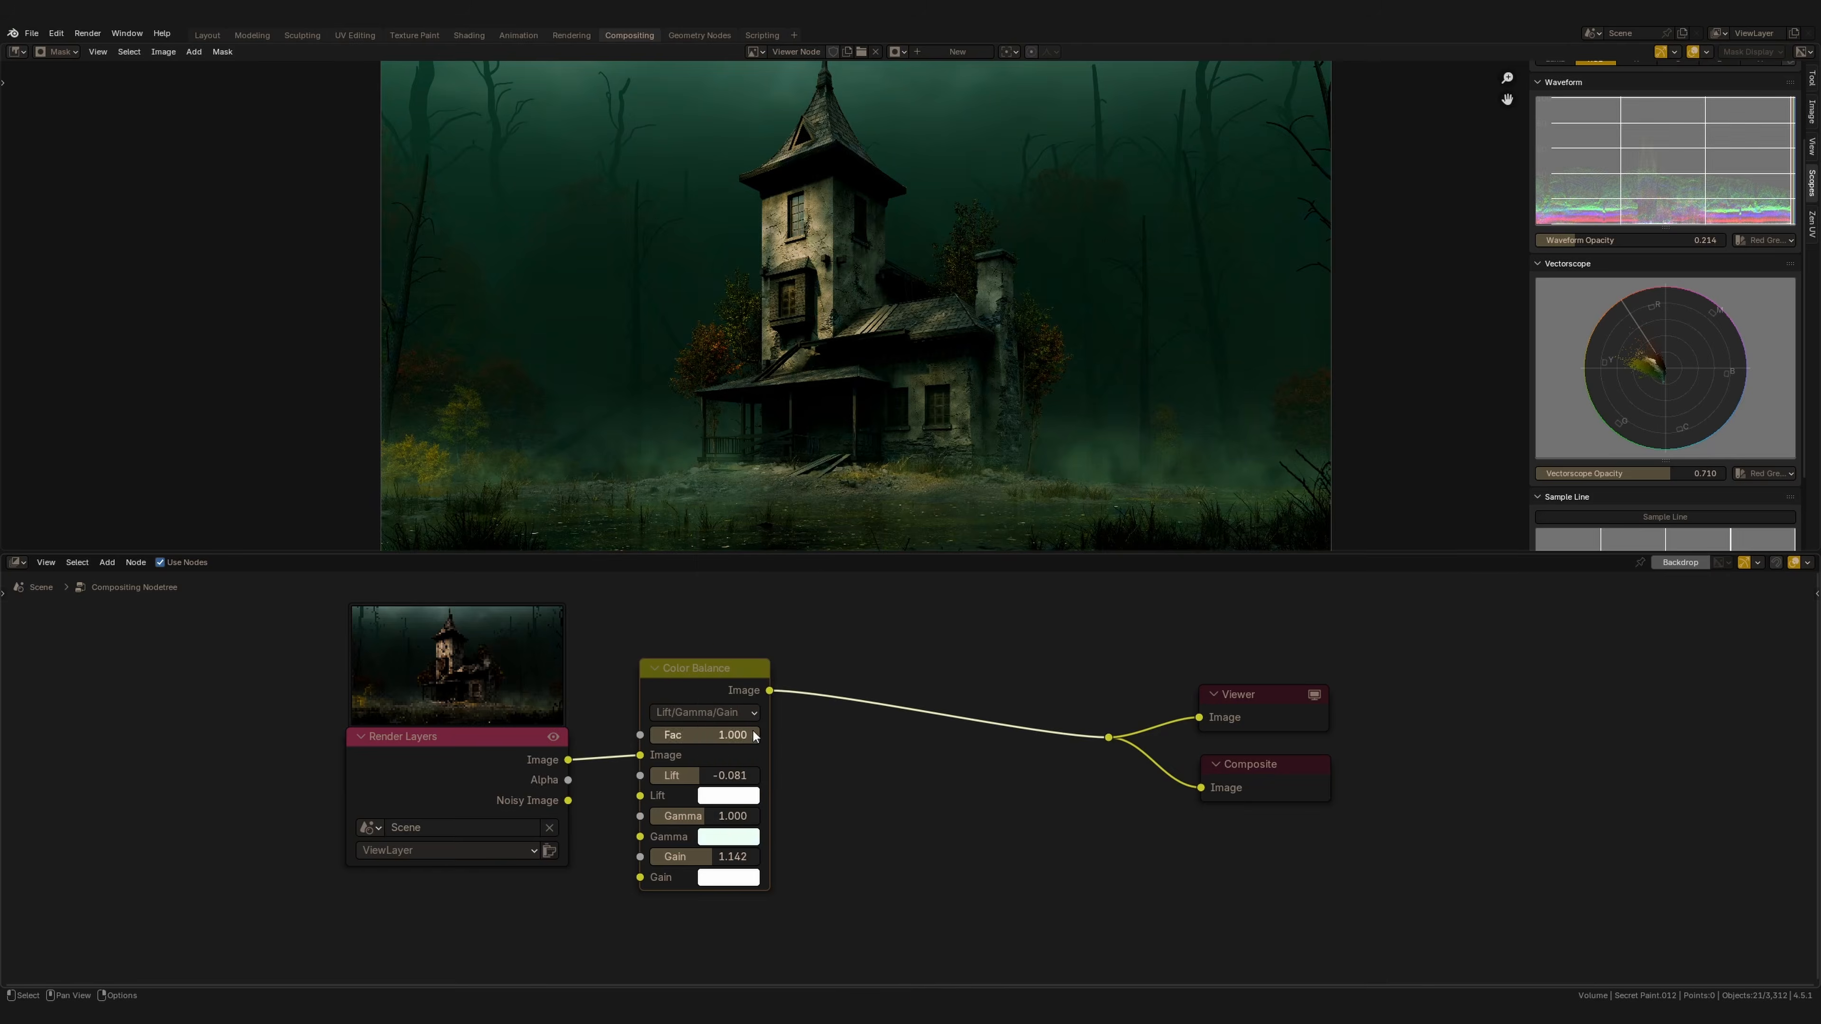
pyautogui.moveTo(707, 776); pyautogui.dragTo(711, 775)
pyautogui.click(727, 837)
pyautogui.moveTo(789, 727)
pyautogui.mouseDown()
pyautogui.moveTo(745, 729)
pyautogui.moveTo(787, 747)
pyautogui.mouseUp()
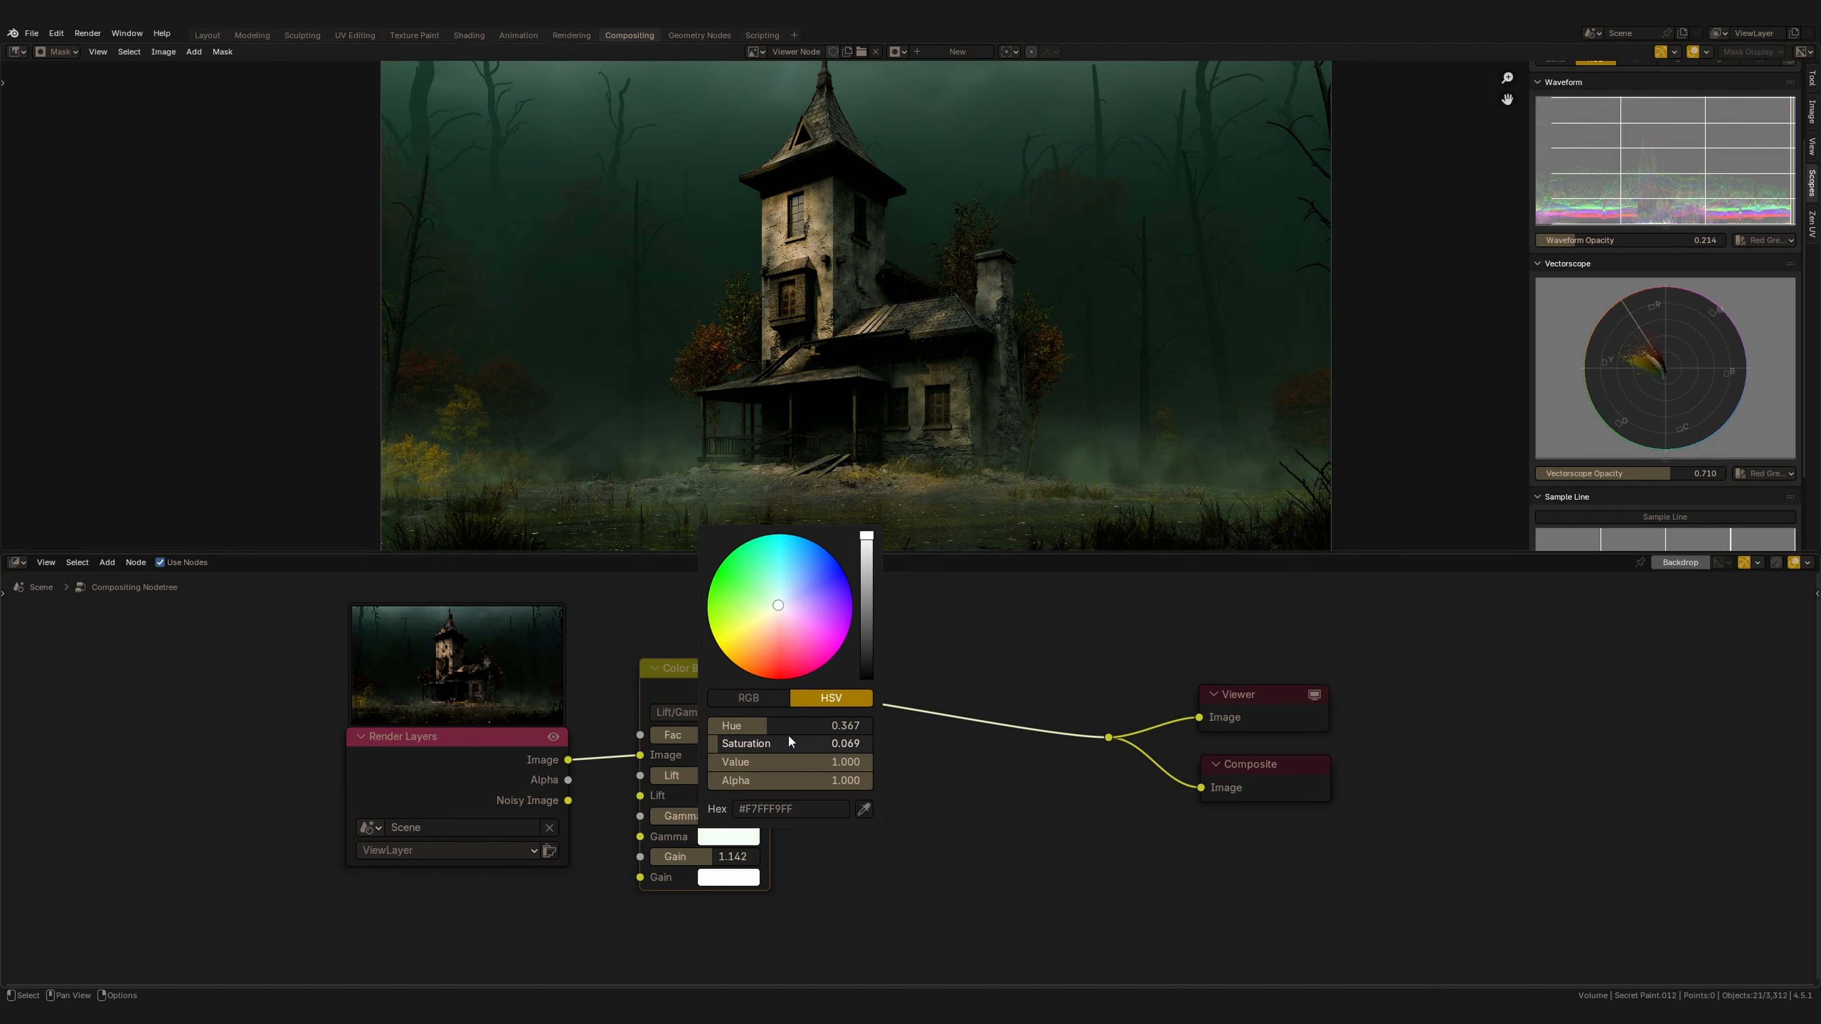
pyautogui.moveTo(938, 694); pyautogui.dragTo(869, 699, button='middle')
# Add a Color Correction node after the Color Balance node, before the outputs.
pyautogui.scroll(-1, 869, 700)
pyautogui.hotkey('shift', 'a')
pyautogui.write('co')
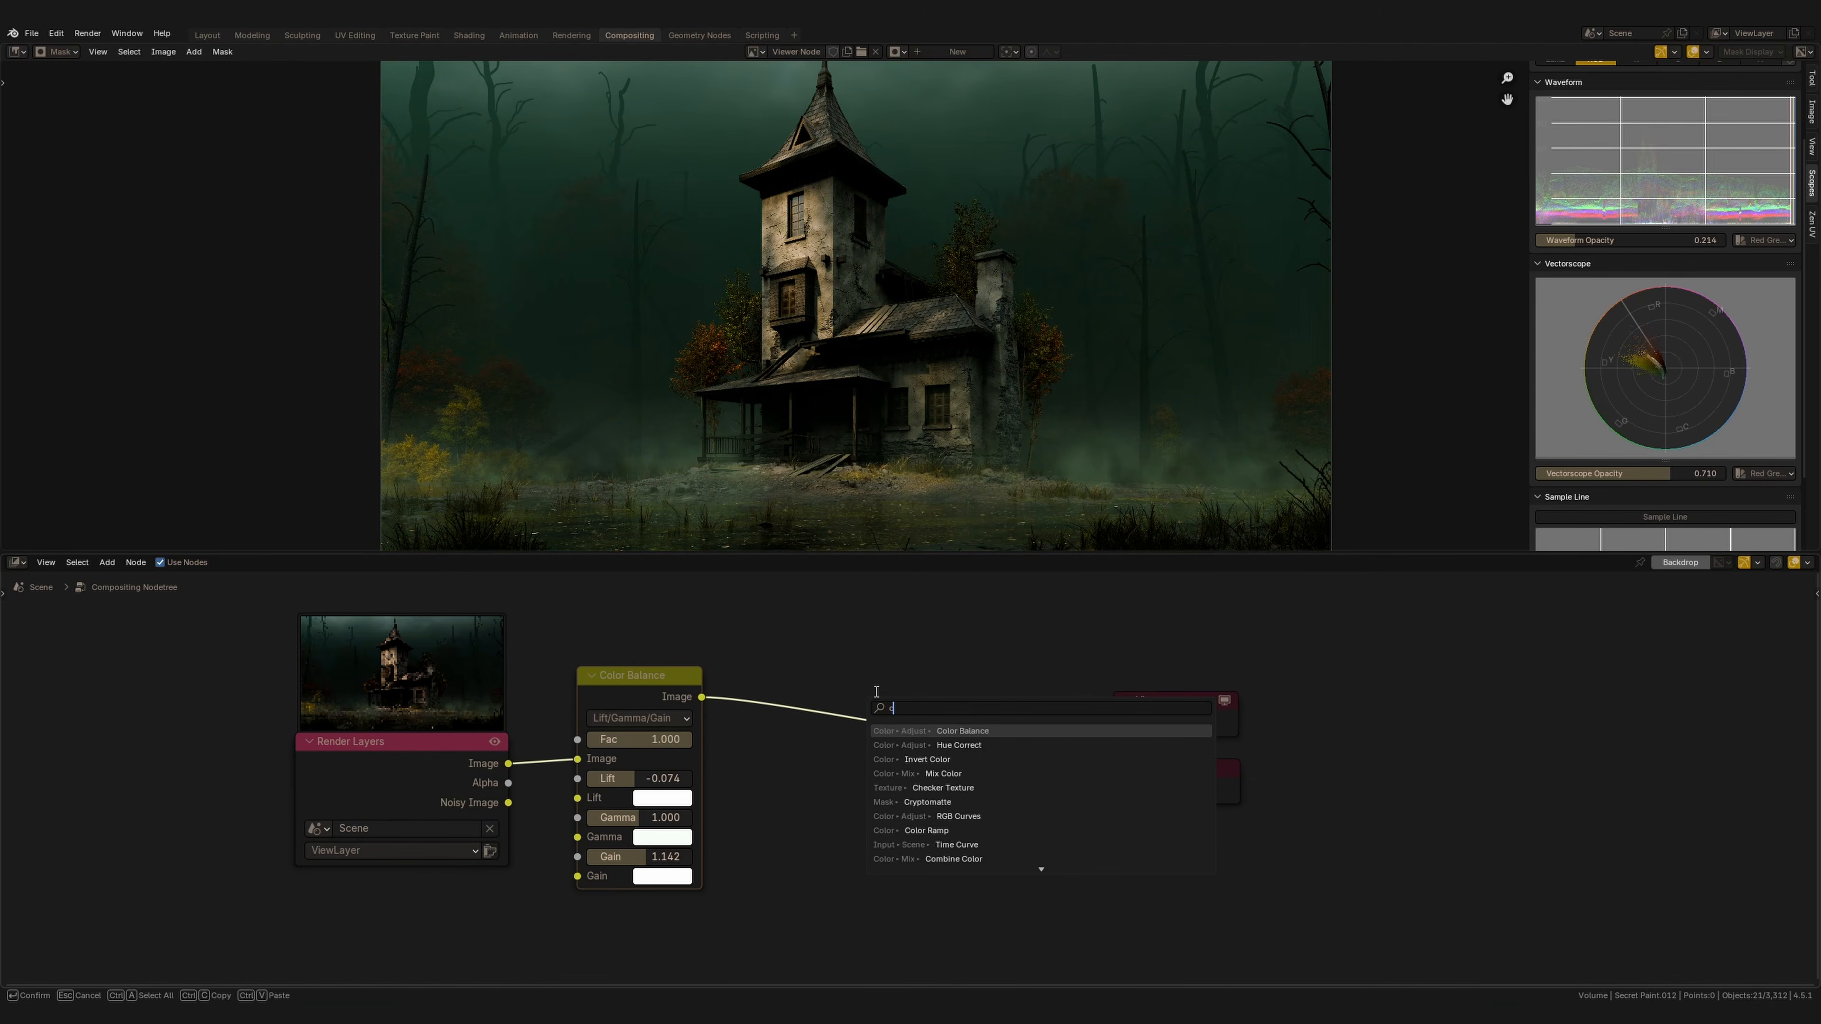
pyautogui.press('Down')
pyautogui.press('Down')
pyautogui.press('Down')
pyautogui.press('Down')
pyautogui.press('Down')
pyautogui.press('Down')
pyautogui.press('Down')
pyautogui.press('Down')
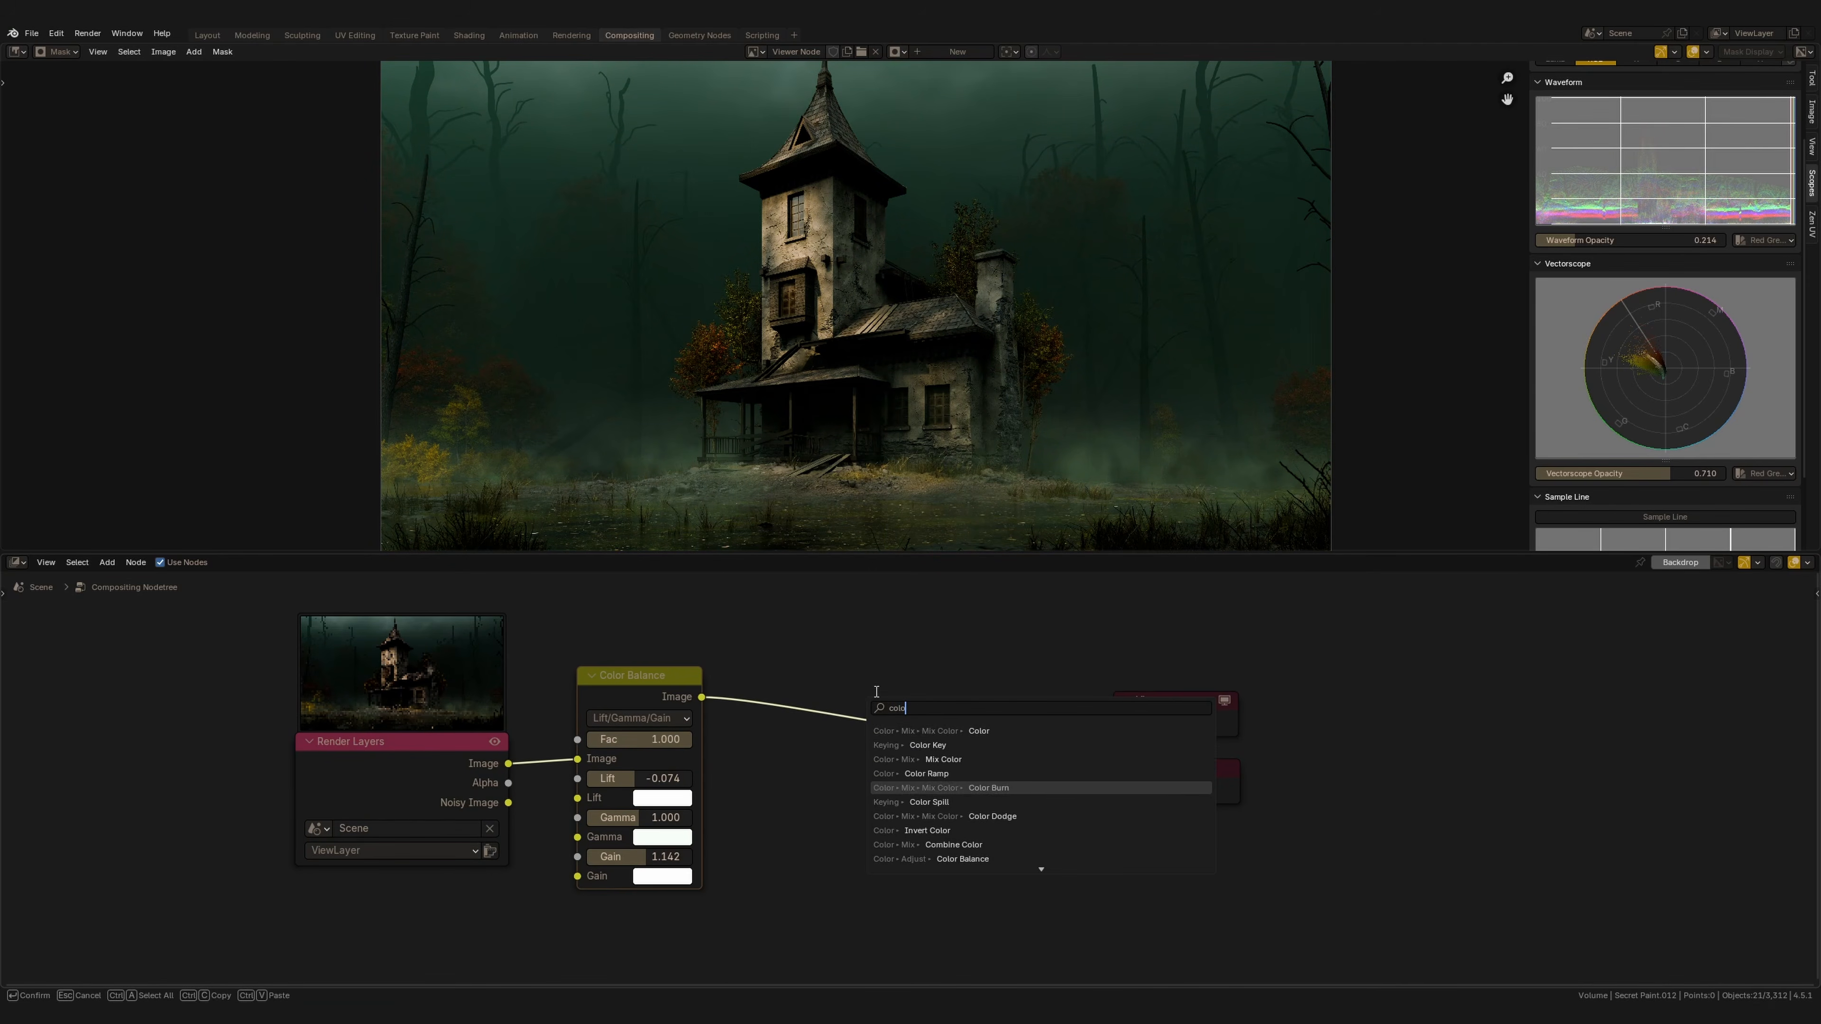
pyautogui.press('Up')
pyautogui.press('Up')
pyautogui.press('Up')
pyautogui.press('Up')
pyautogui.press('Up')
pyautogui.press('Up')
pyautogui.press('Up')
pyautogui.press('Up')
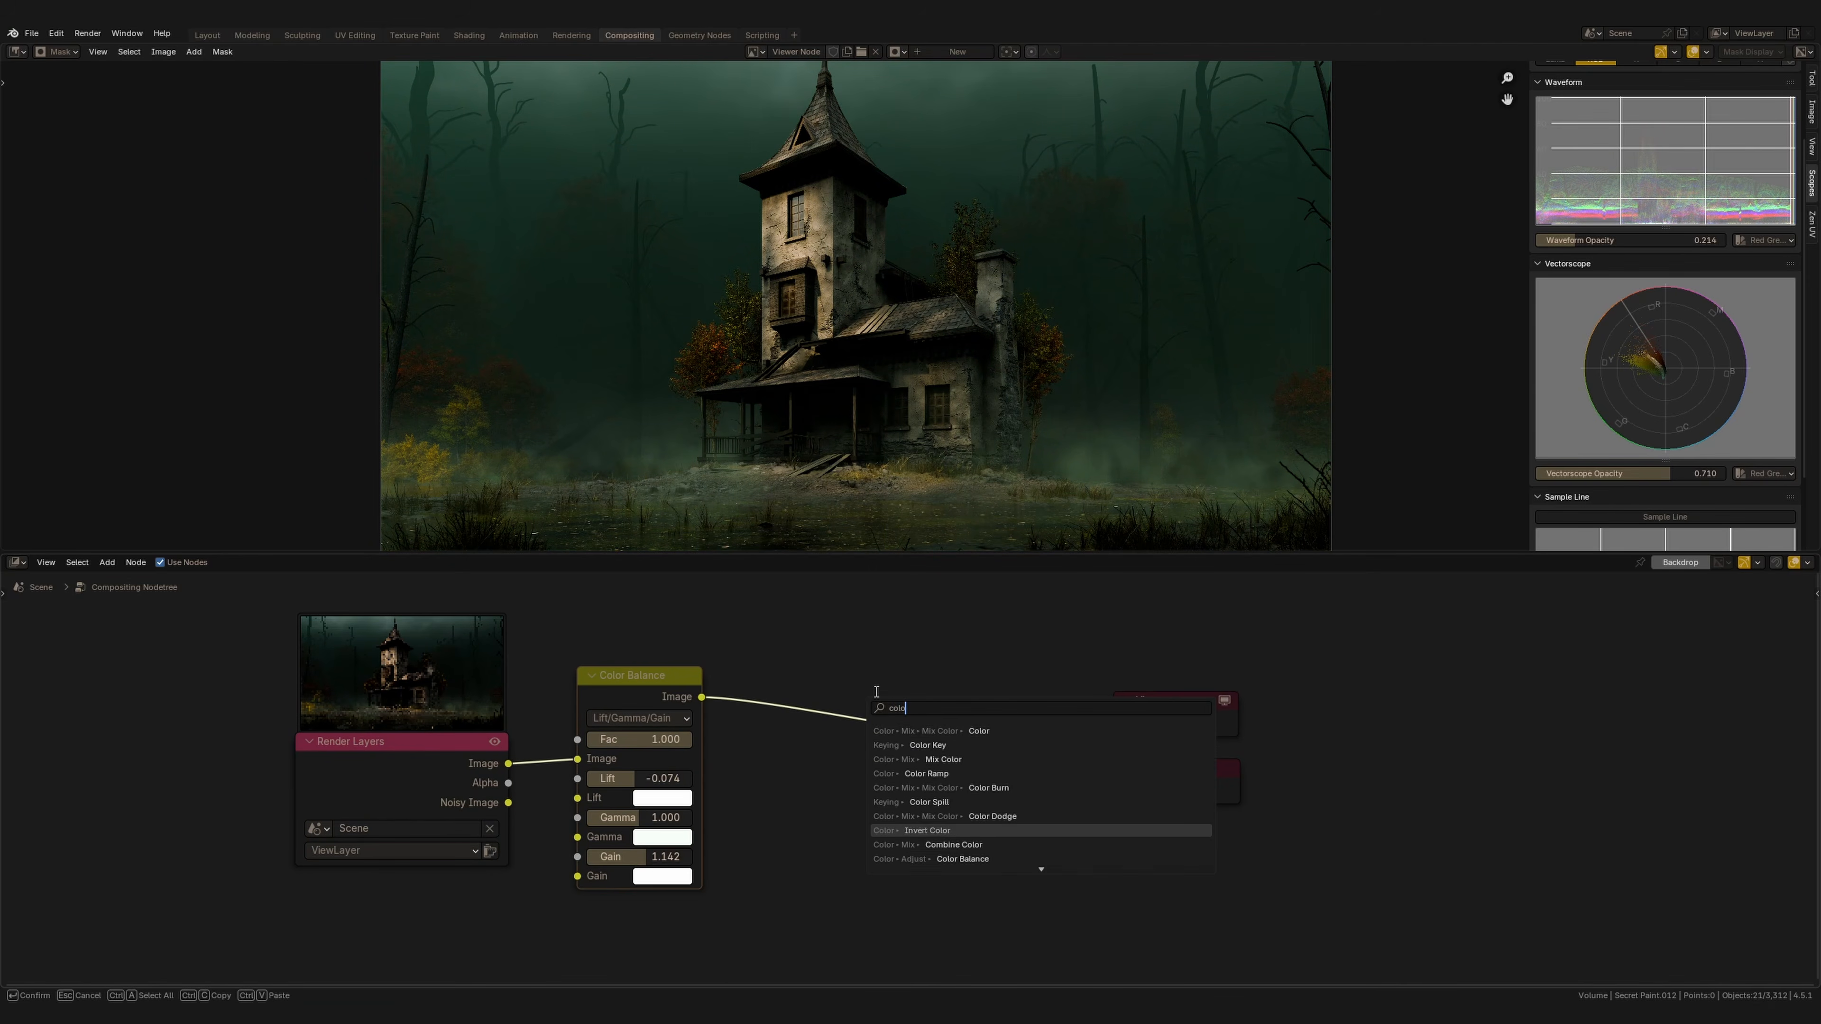
pyautogui.write('lor co')
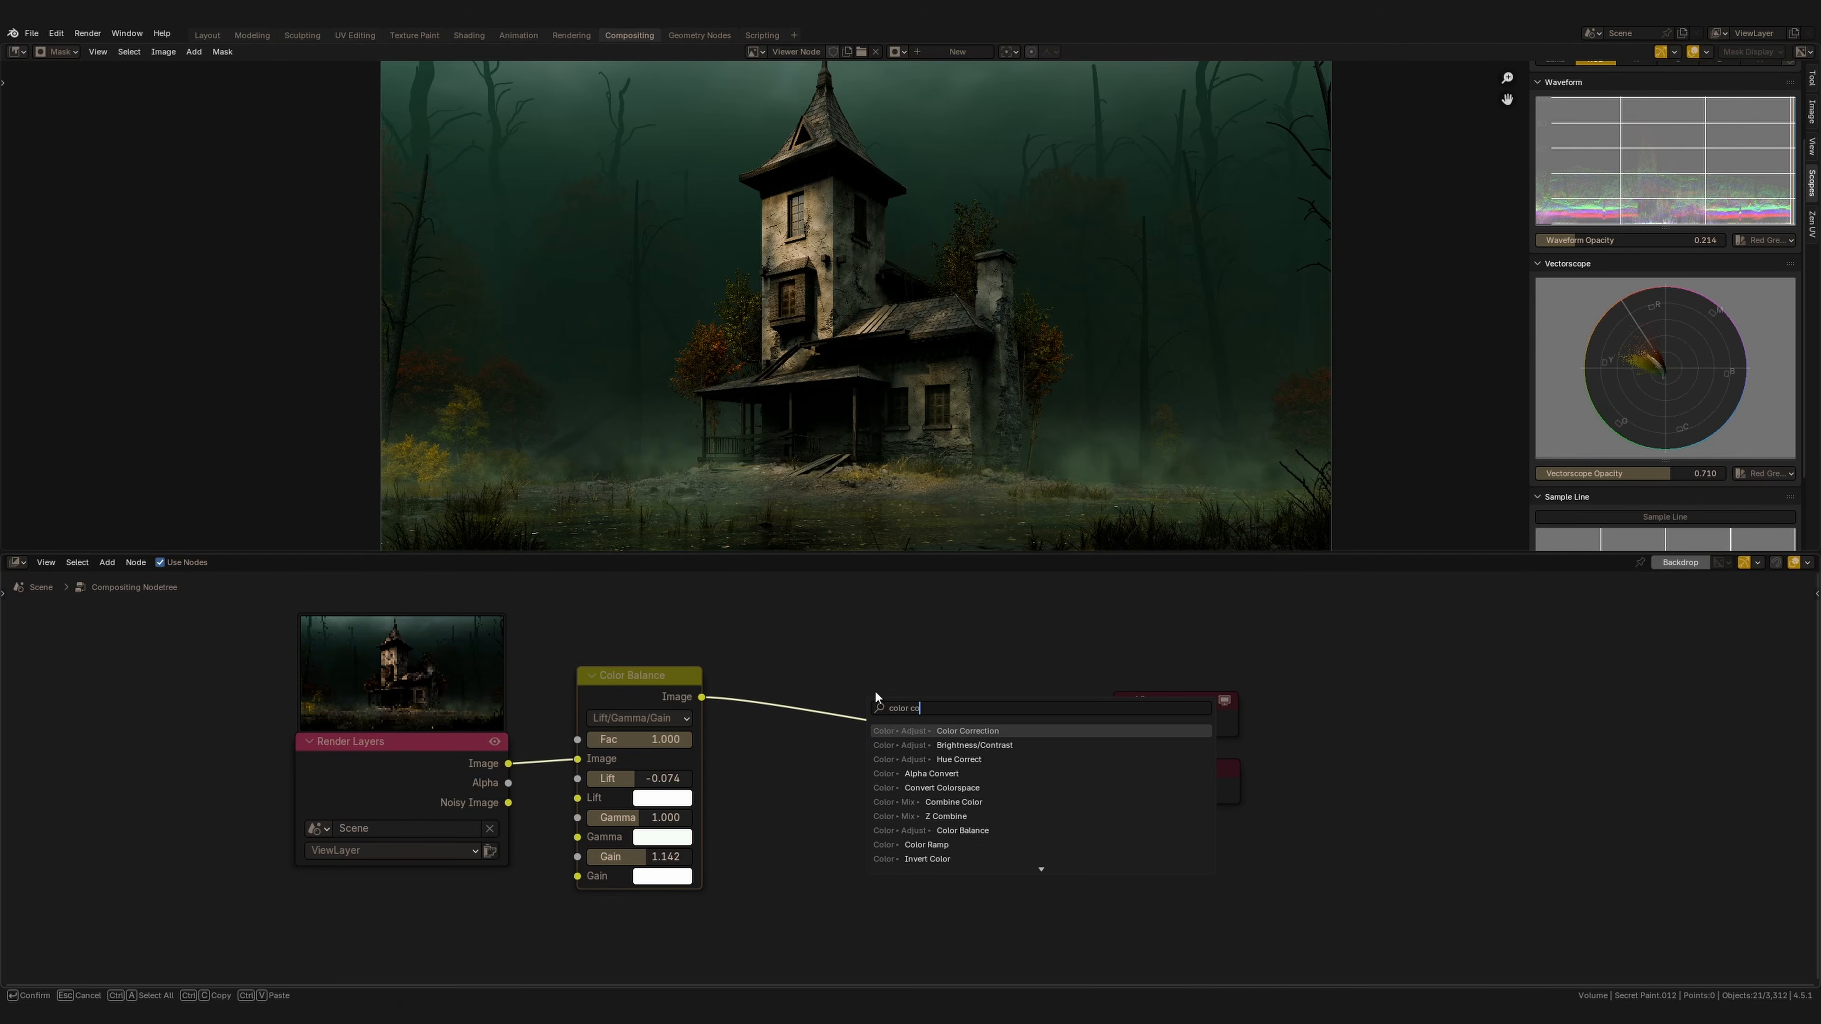
pyautogui.press('Return')
pyautogui.click(869, 701)
pyautogui.moveTo(869, 701); pyautogui.dragTo(917, 686, button='middle')
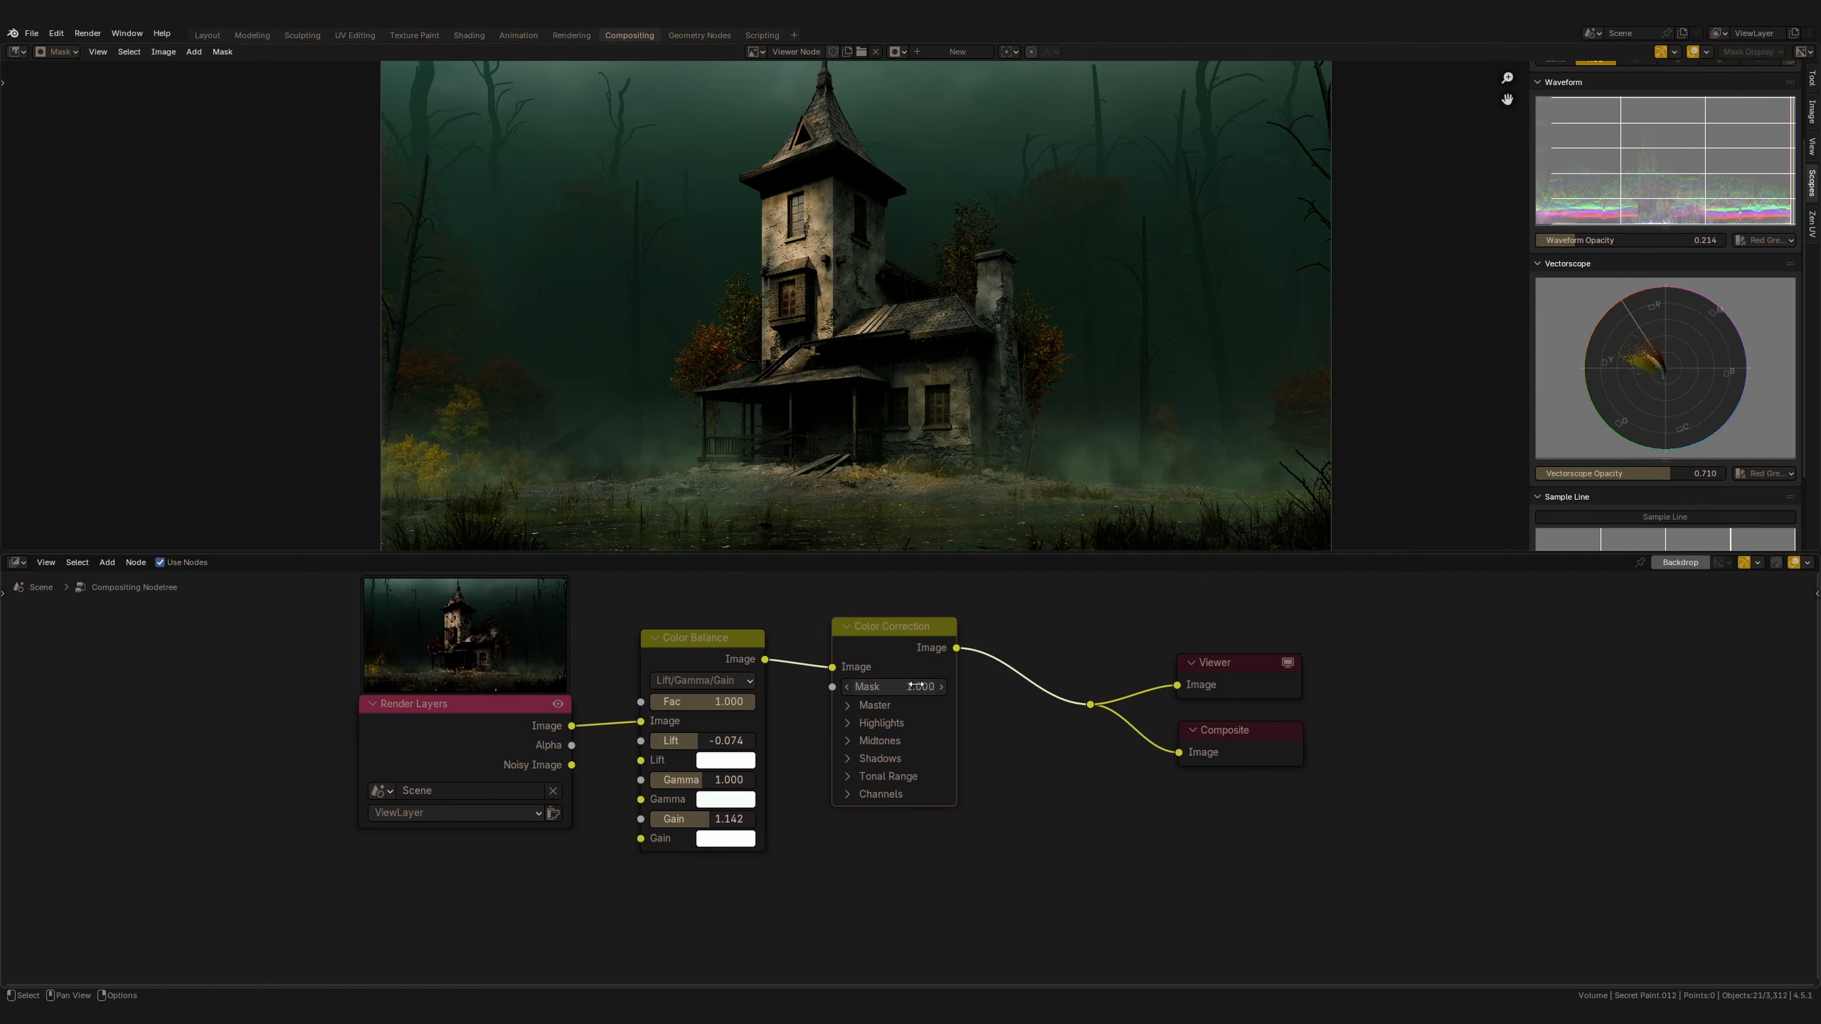
pyautogui.moveTo(916, 686); pyautogui.dragTo(920, 684, button='middle')
# Expand and collapse each Color Correction section to inspect its controls.
pyautogui.click(851, 720)
pyautogui.click(851, 722)
pyautogui.click(851, 737)
pyautogui.click(851, 741)
pyautogui.click(850, 757)
pyautogui.click(849, 757)
pyautogui.click(848, 779)
pyautogui.click(849, 779)
pyautogui.click(850, 792)
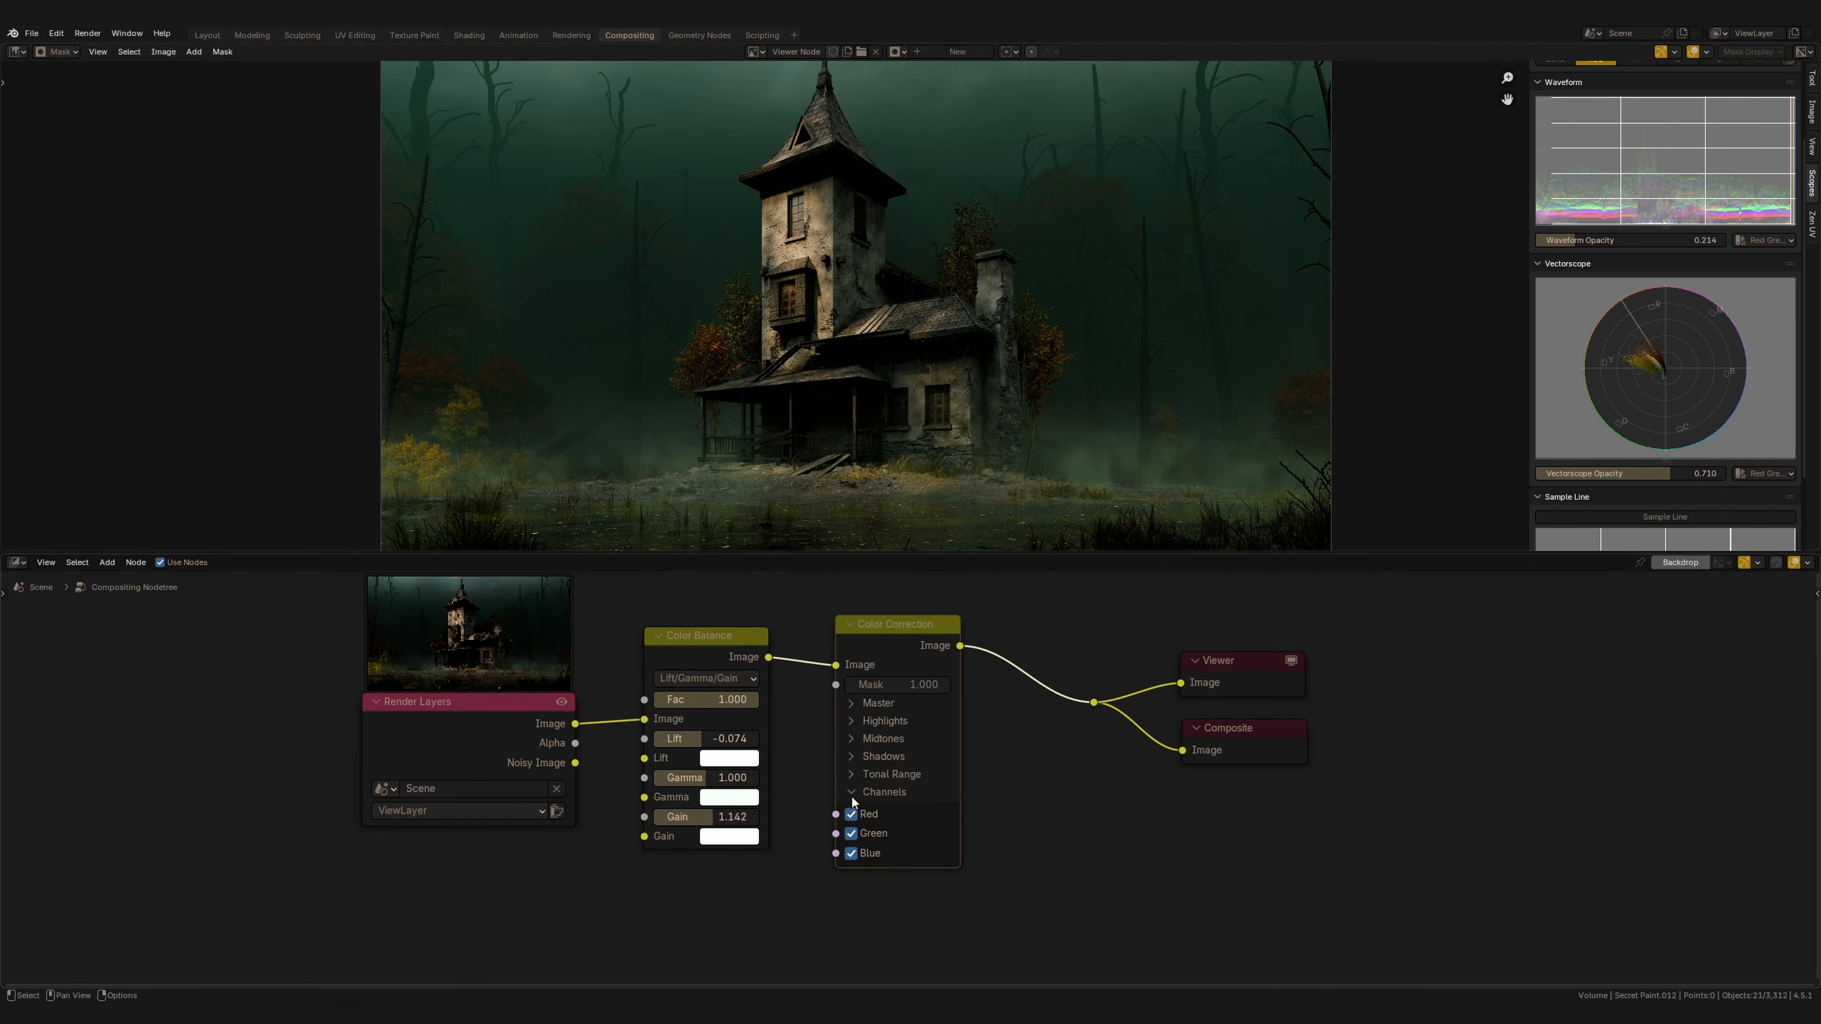
pyautogui.click(849, 792)
pyautogui.moveTo(894, 649); pyautogui.dragTo(891, 650)
# Open the Color Correction Master section and set saturation to 1.037 and contrast to 1.057.
pyautogui.click(848, 704)
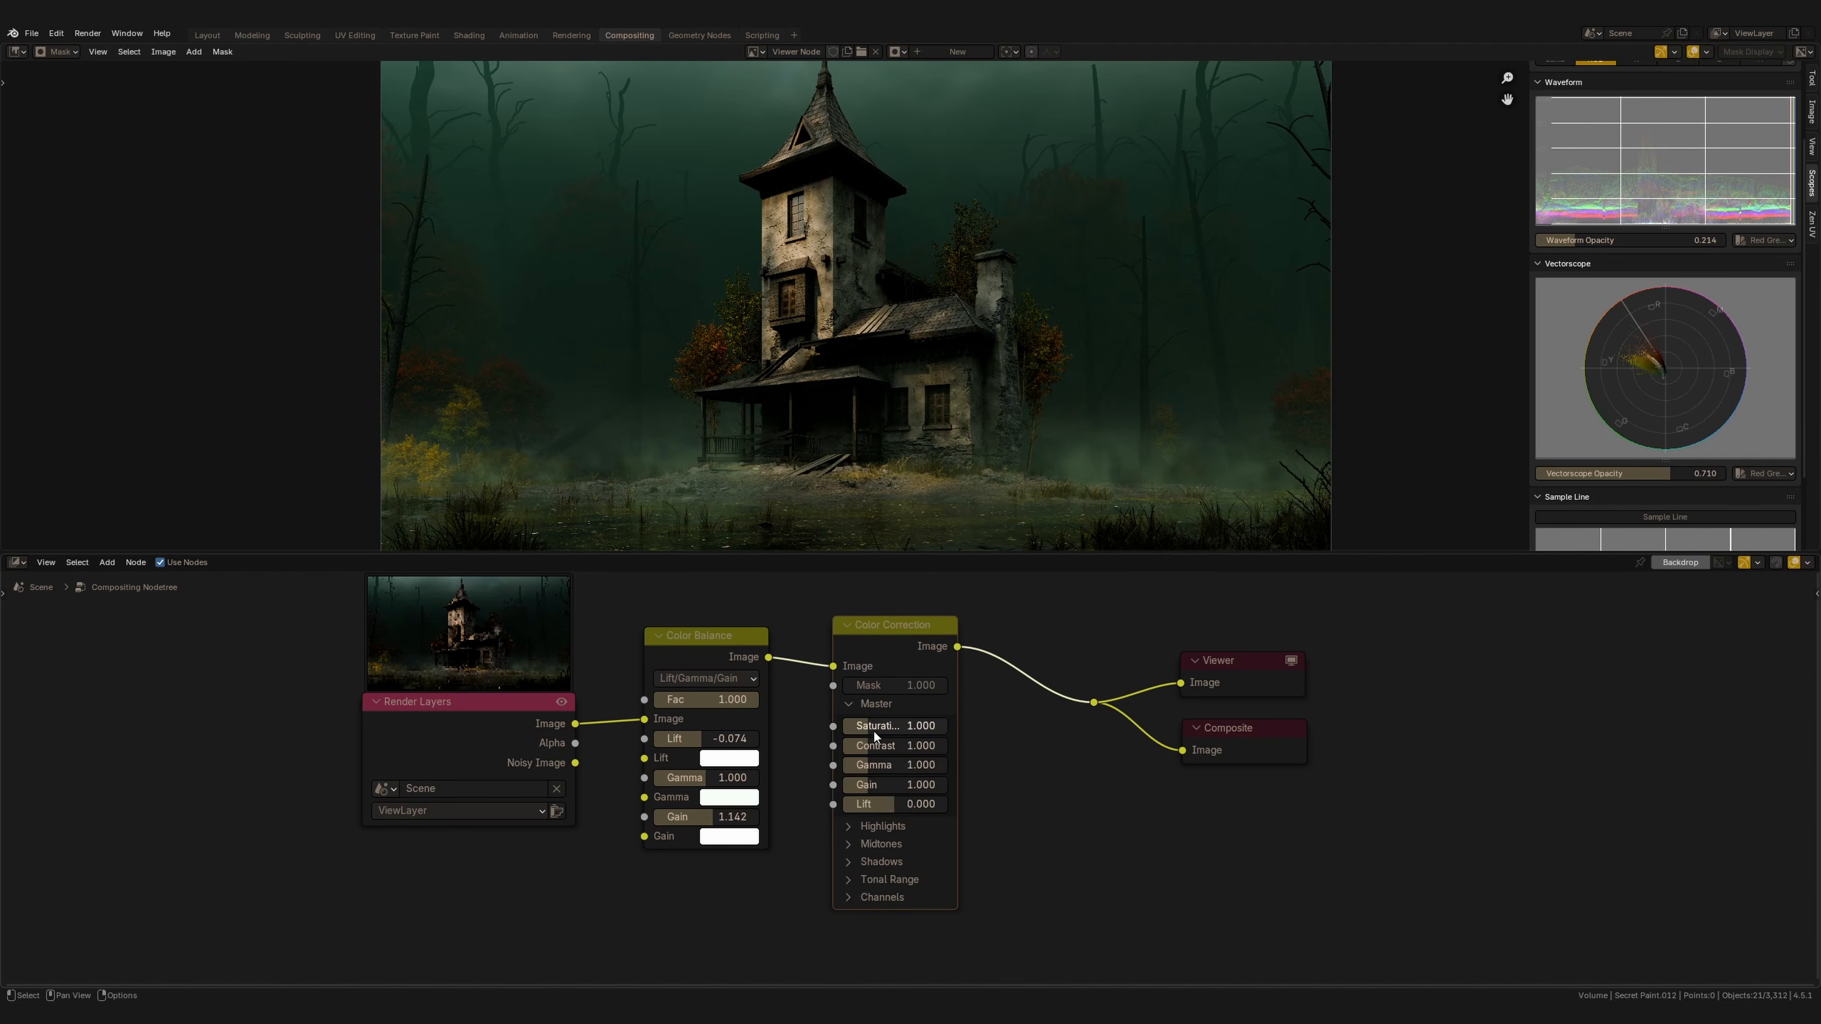
pyautogui.moveTo(873, 727); pyautogui.dragTo(900, 729)
pyautogui.moveTo(897, 629); pyautogui.dragTo(892, 633)
pyautogui.moveTo(893, 750); pyautogui.dragTo(923, 755)
# Draw annotation marks beside the waveform scope.
pyautogui.scroll(3, 1663, 323)
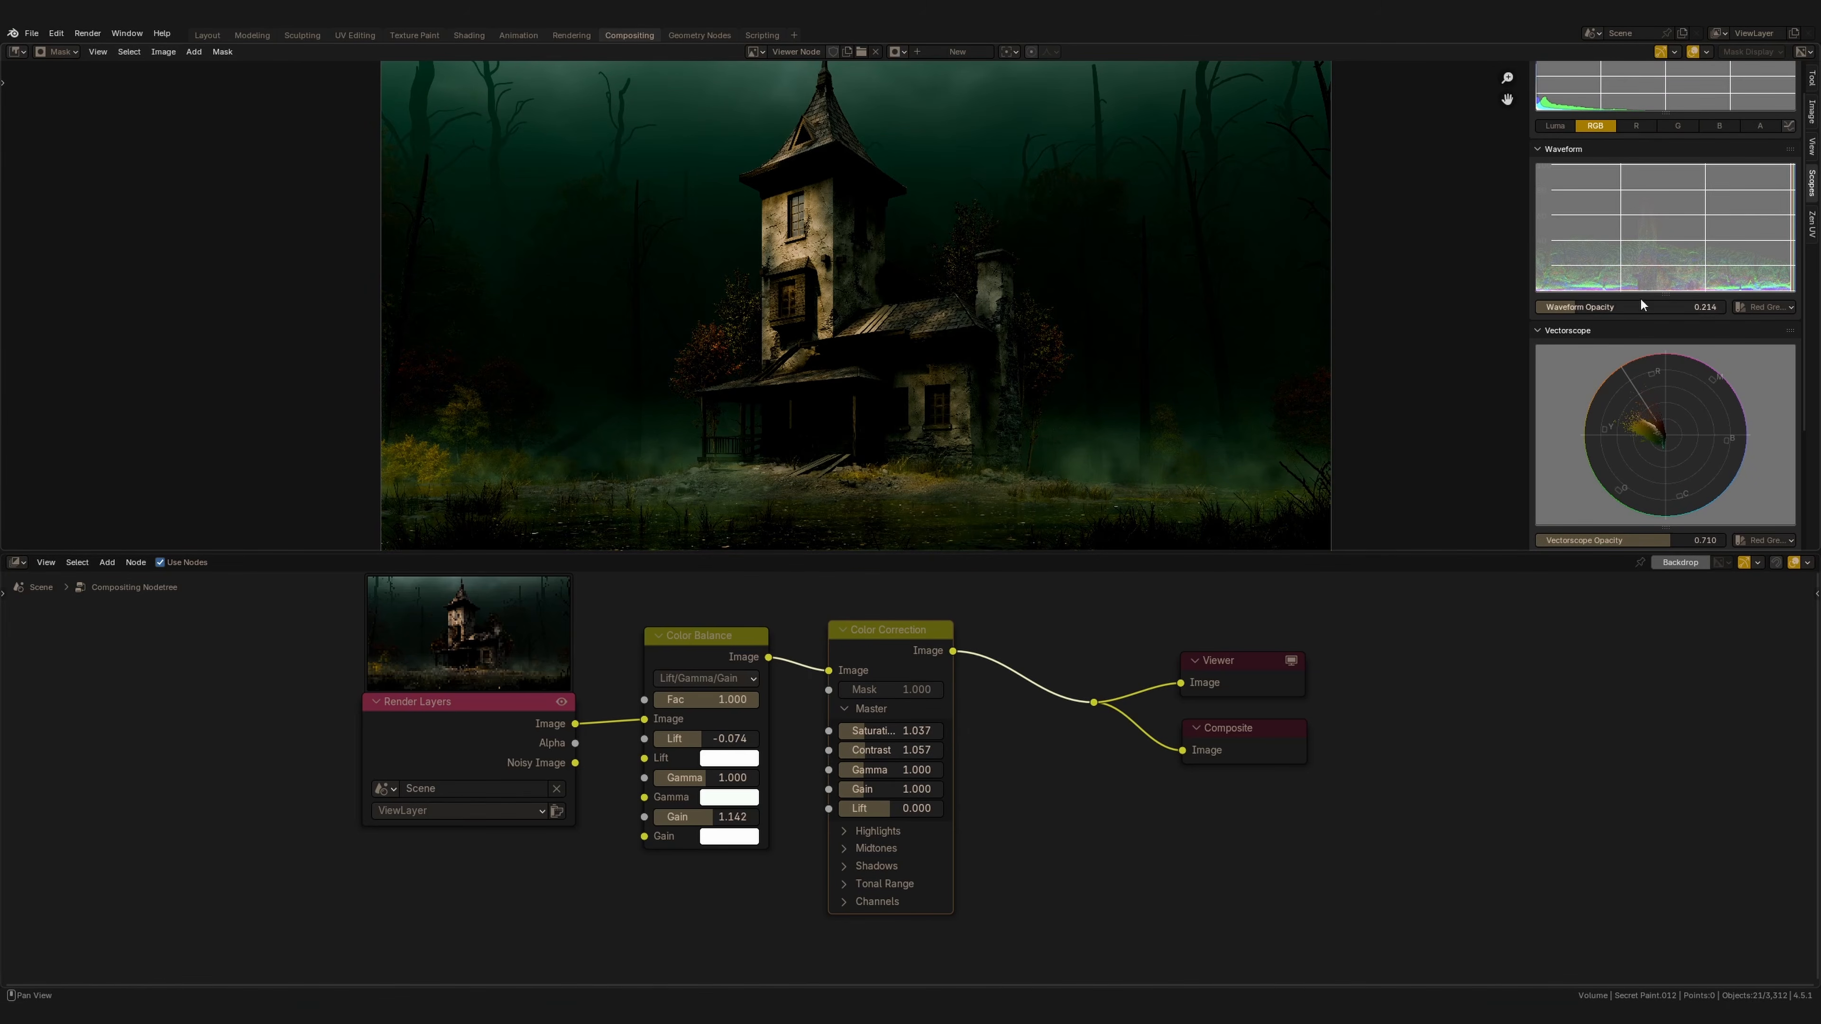
pyautogui.scroll(2, 1548, 280)
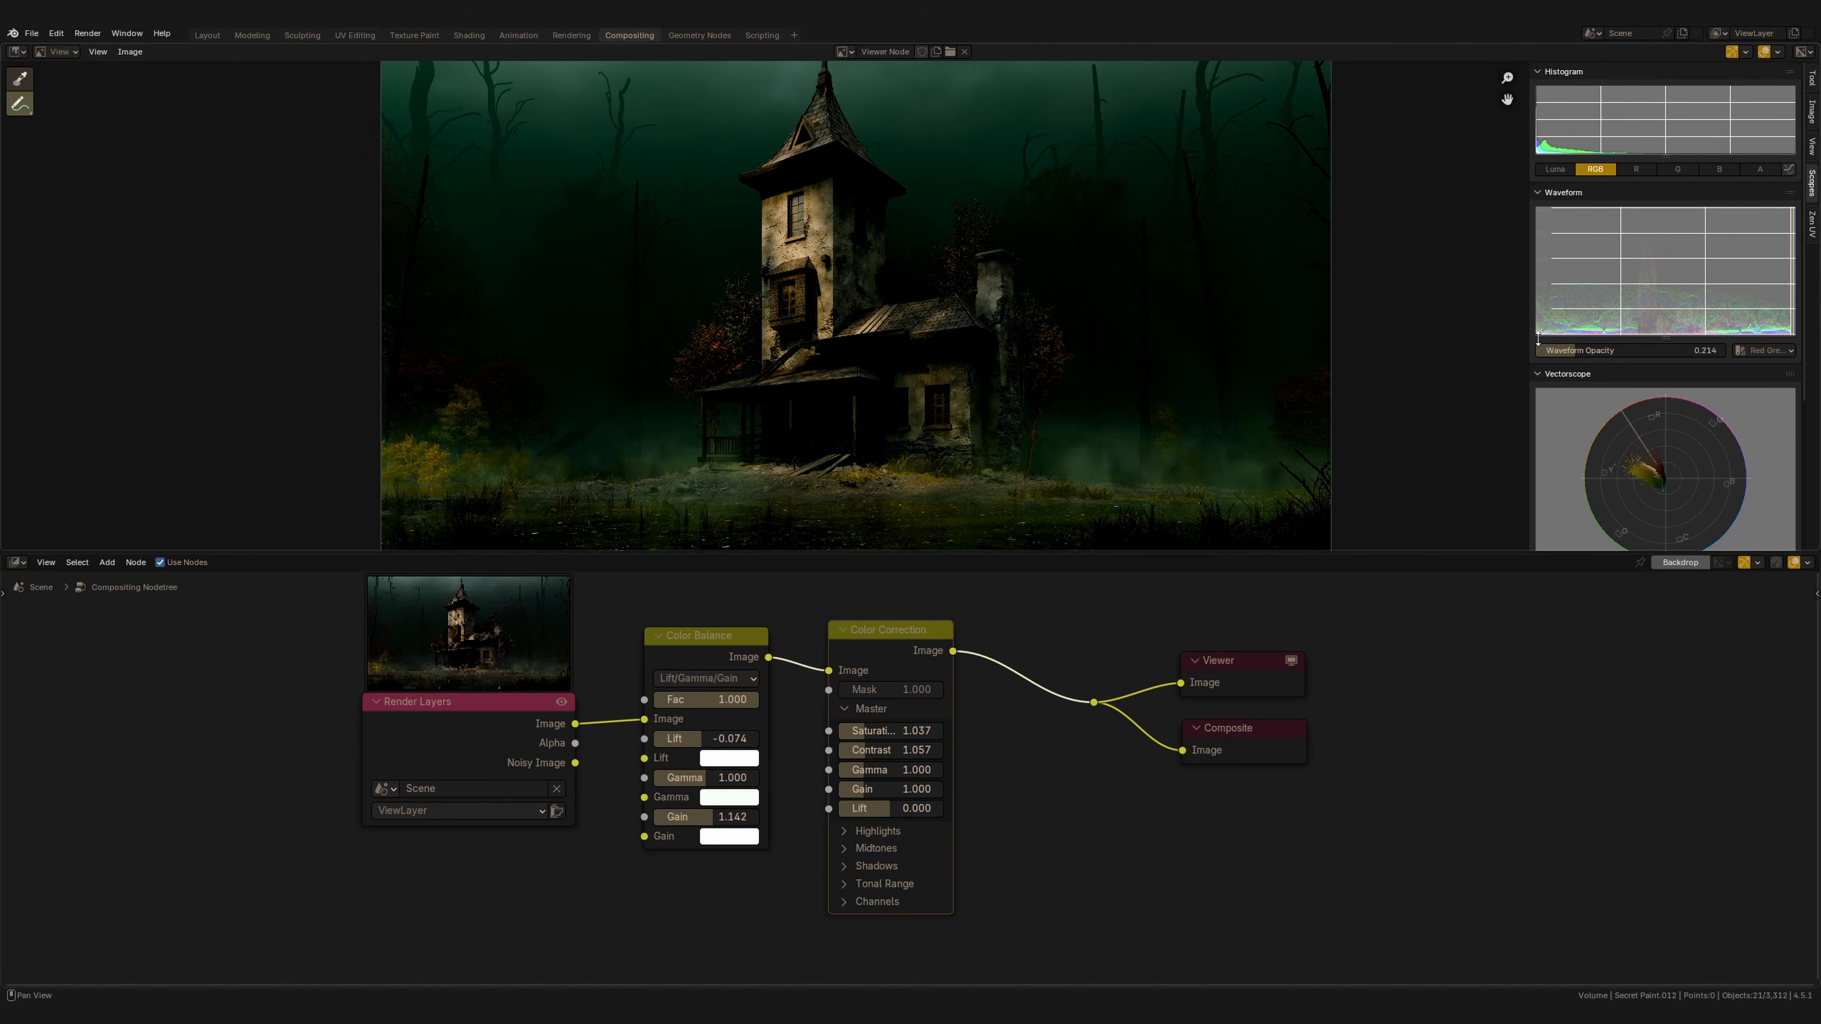
pyautogui.moveTo(1445, 340); pyautogui.dragTo(1506, 339)
pyautogui.moveTo(1468, 209)
pyautogui.mouseDown()
pyautogui.moveTo(1504, 211)
pyautogui.moveTo(1477, 317)
pyautogui.mouseUp()
pyautogui.moveTo(1469, 268)
pyautogui.mouseDown()
pyautogui.moveTo(1493, 307)
pyautogui.moveTo(1497, 287)
pyautogui.mouseUp()
pyautogui.moveTo(1487, 217); pyautogui.dragTo(1503, 258)
pyautogui.moveTo(1444, 340); pyautogui.dragTo(1515, 340)
pyautogui.moveTo(1447, 209); pyautogui.dragTo(1514, 203)
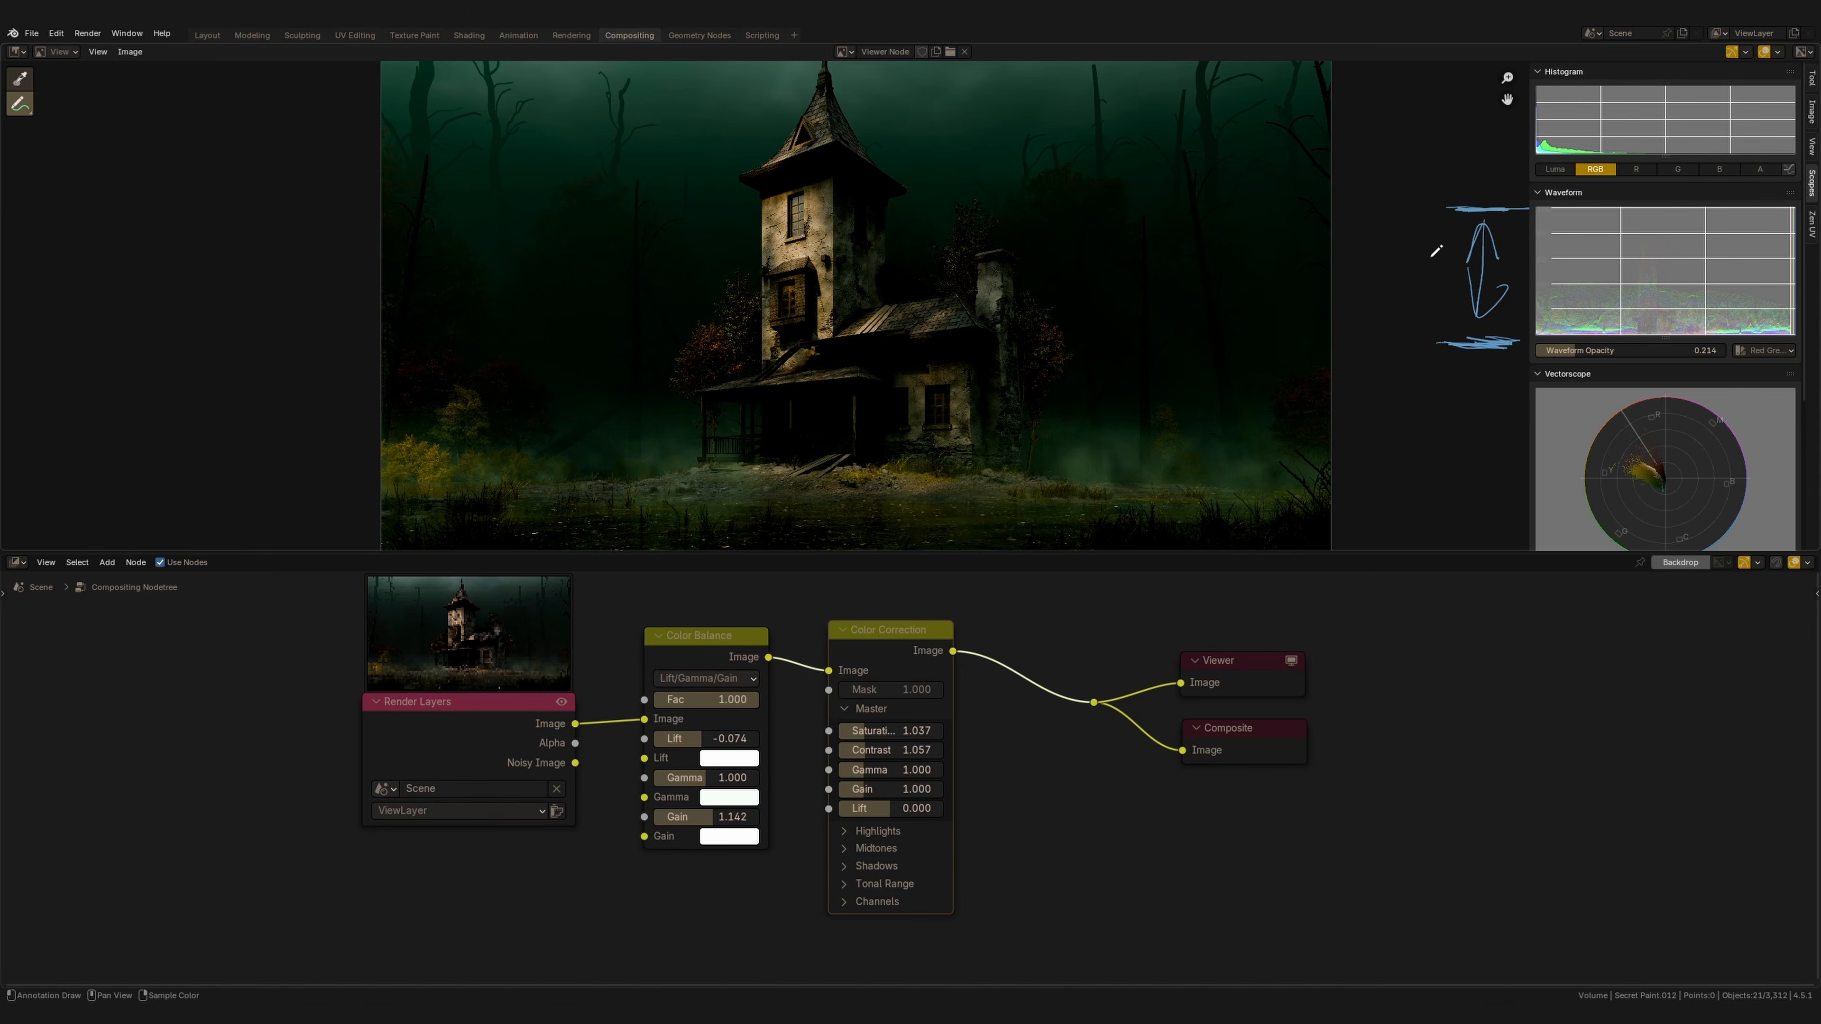
pyautogui.moveTo(20, 105)
pyautogui.mouseDown()
pyautogui.moveTo(74, 143)
pyautogui.moveTo(99, 193)
pyautogui.mouseUp()
pyautogui.moveTo(1427, 208)
pyautogui.mouseDown()
pyautogui.moveTo(1481, 273)
pyautogui.moveTo(1484, 341)
pyautogui.moveTo(1498, 337)
pyautogui.moveTo(1340, 393)
pyautogui.mouseUp()
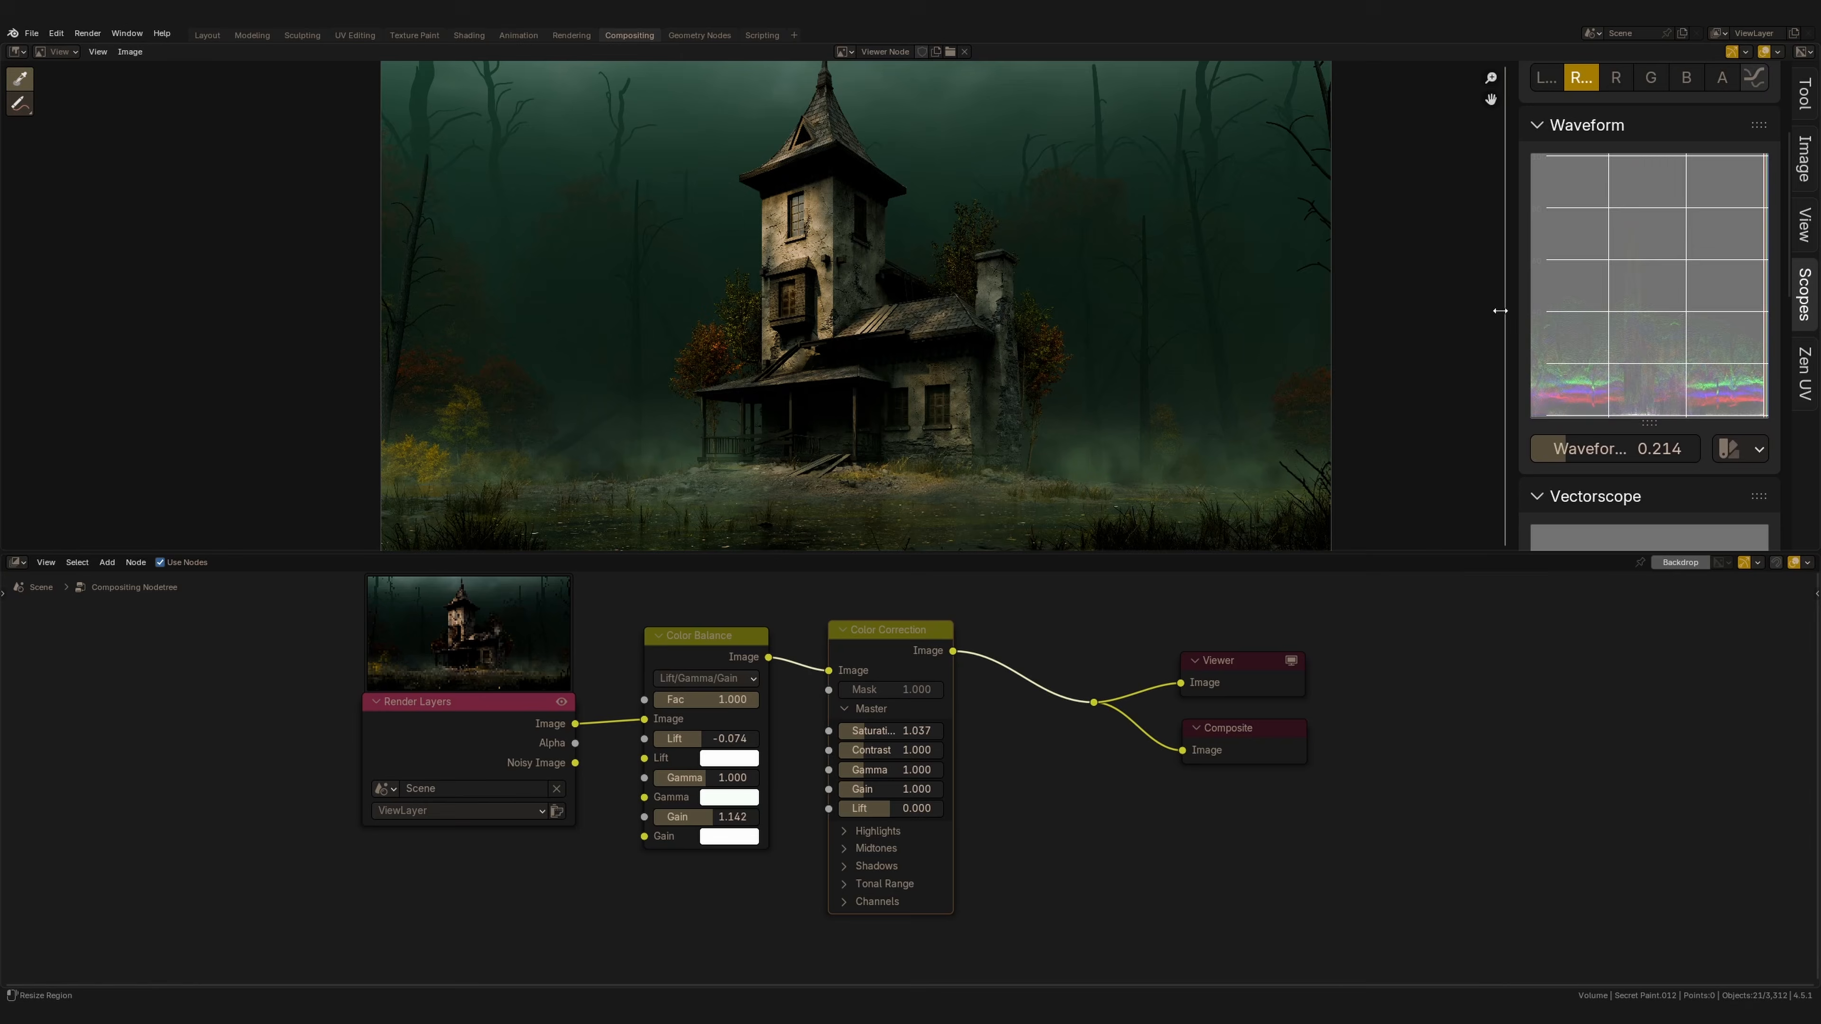
# Widen the sidebar, enlarge the waveform scope, and set the waveform opacity to 0.478.
pyautogui.moveTo(1500, 310); pyautogui.dragTo(1430, 311)
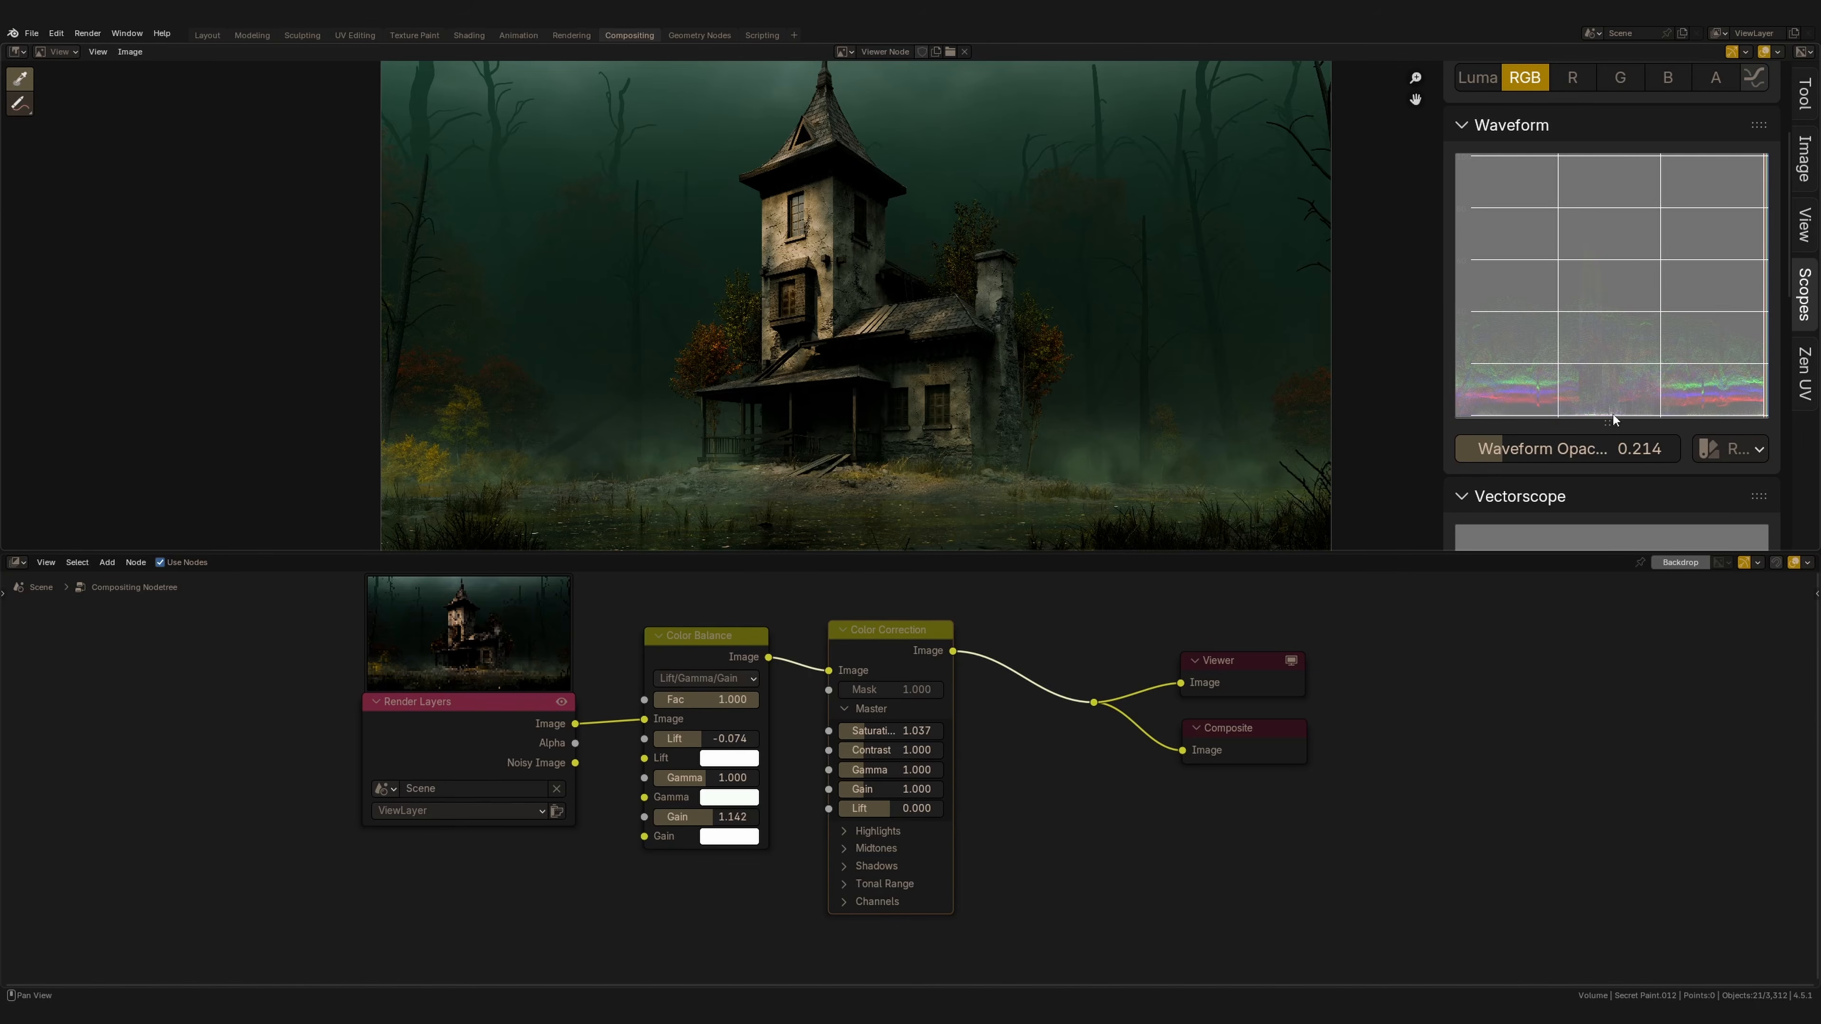
pyautogui.moveTo(1613, 422)
pyautogui.mouseDown()
pyautogui.moveTo(1614, 474)
pyautogui.moveTo(1613, 445)
pyautogui.mouseUp()
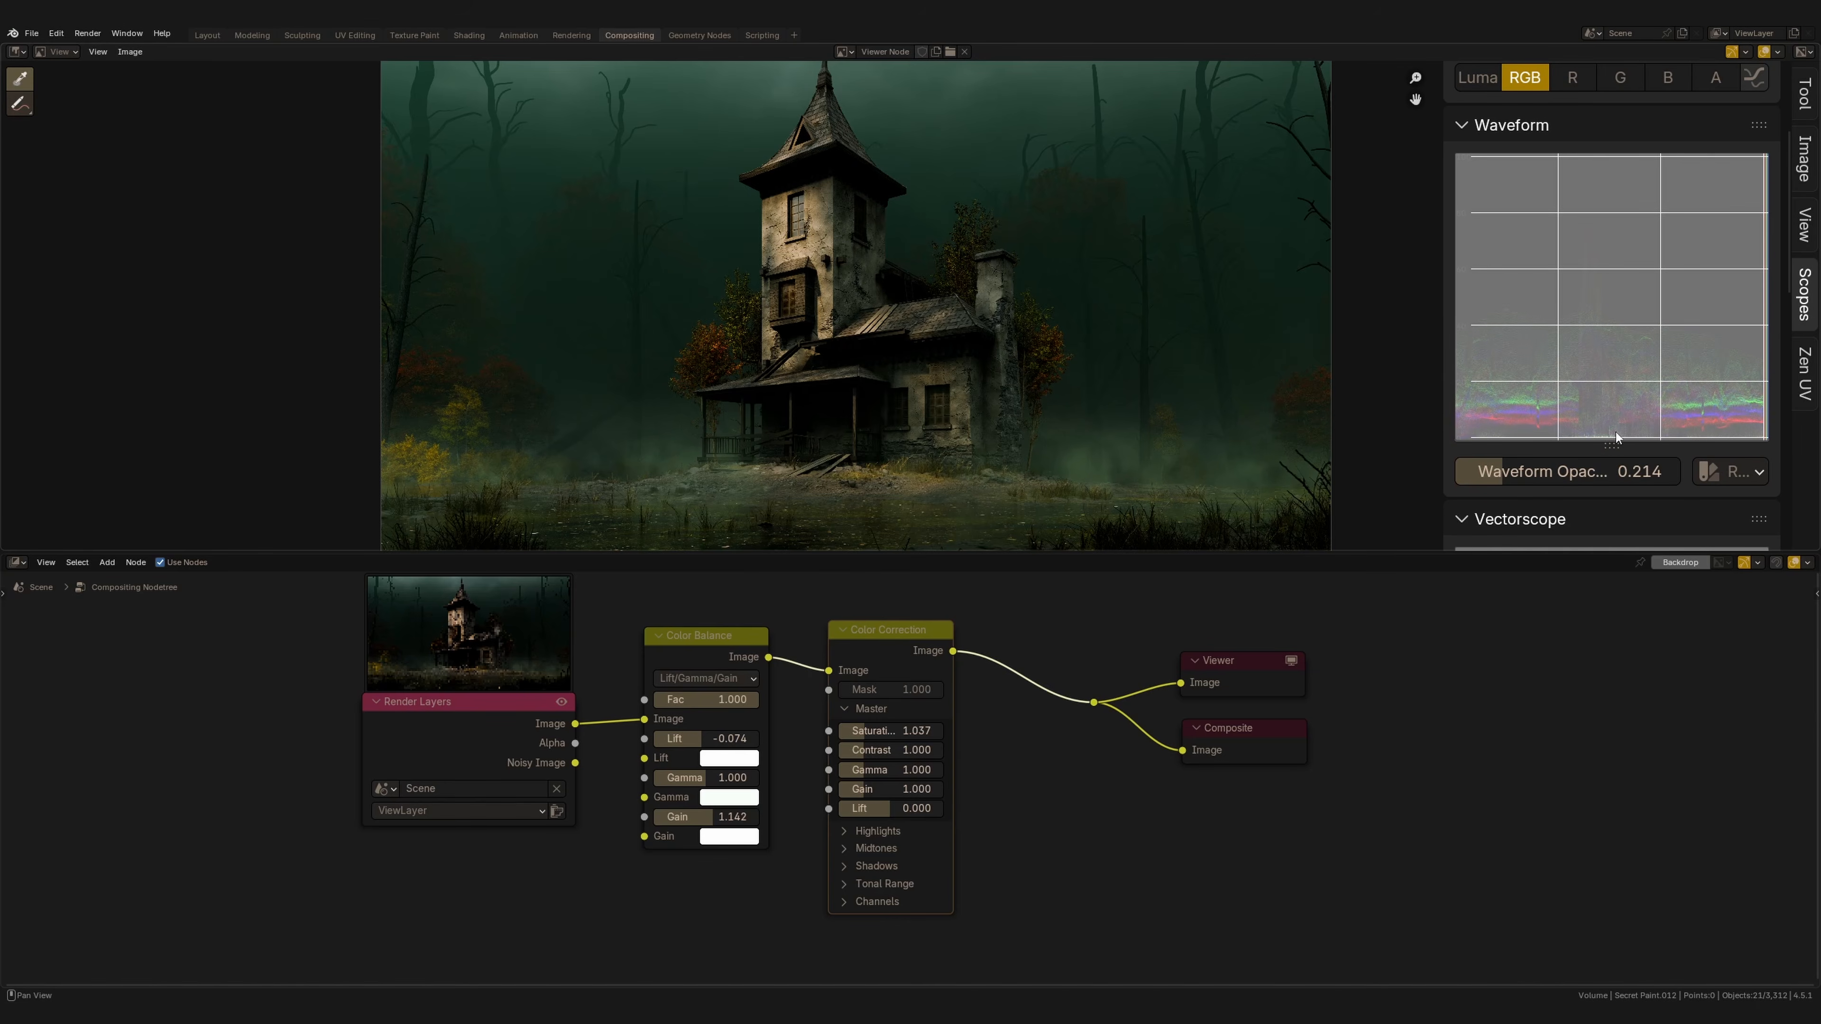
pyautogui.moveTo(1518, 479); pyautogui.dragTo(1591, 476)
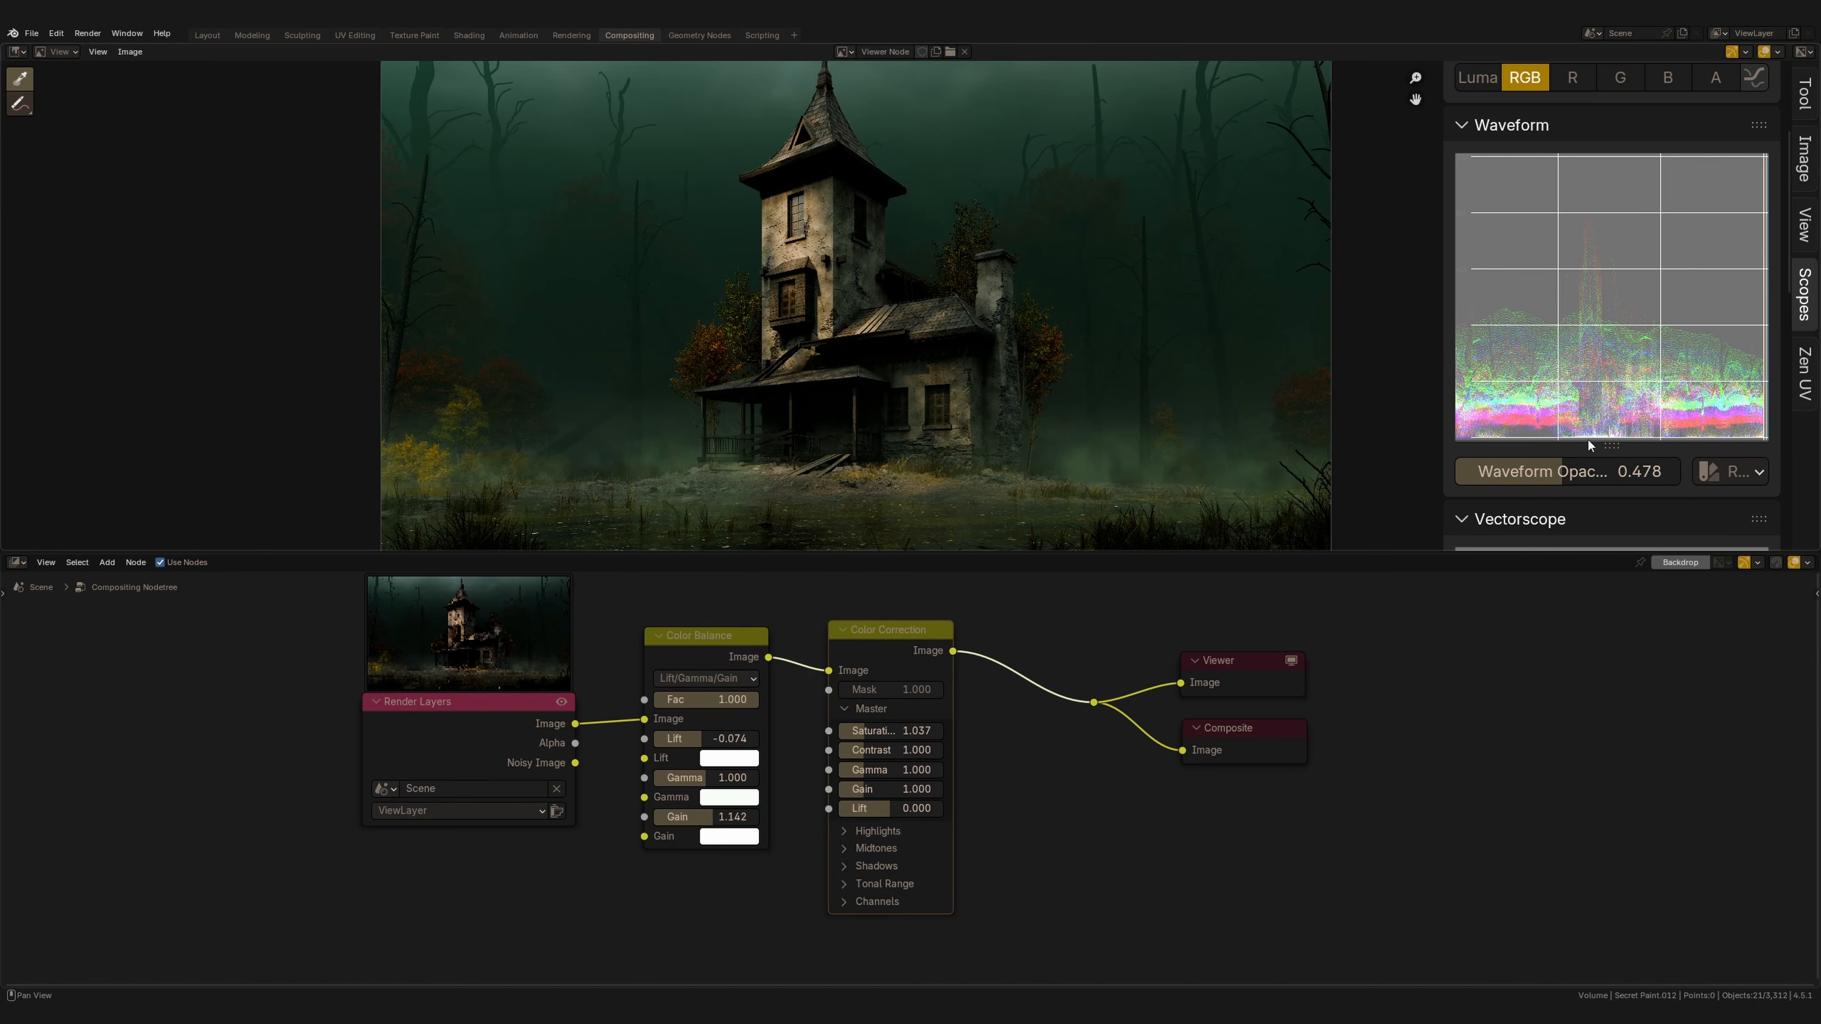
pyautogui.scroll(-2, 1658, 348)
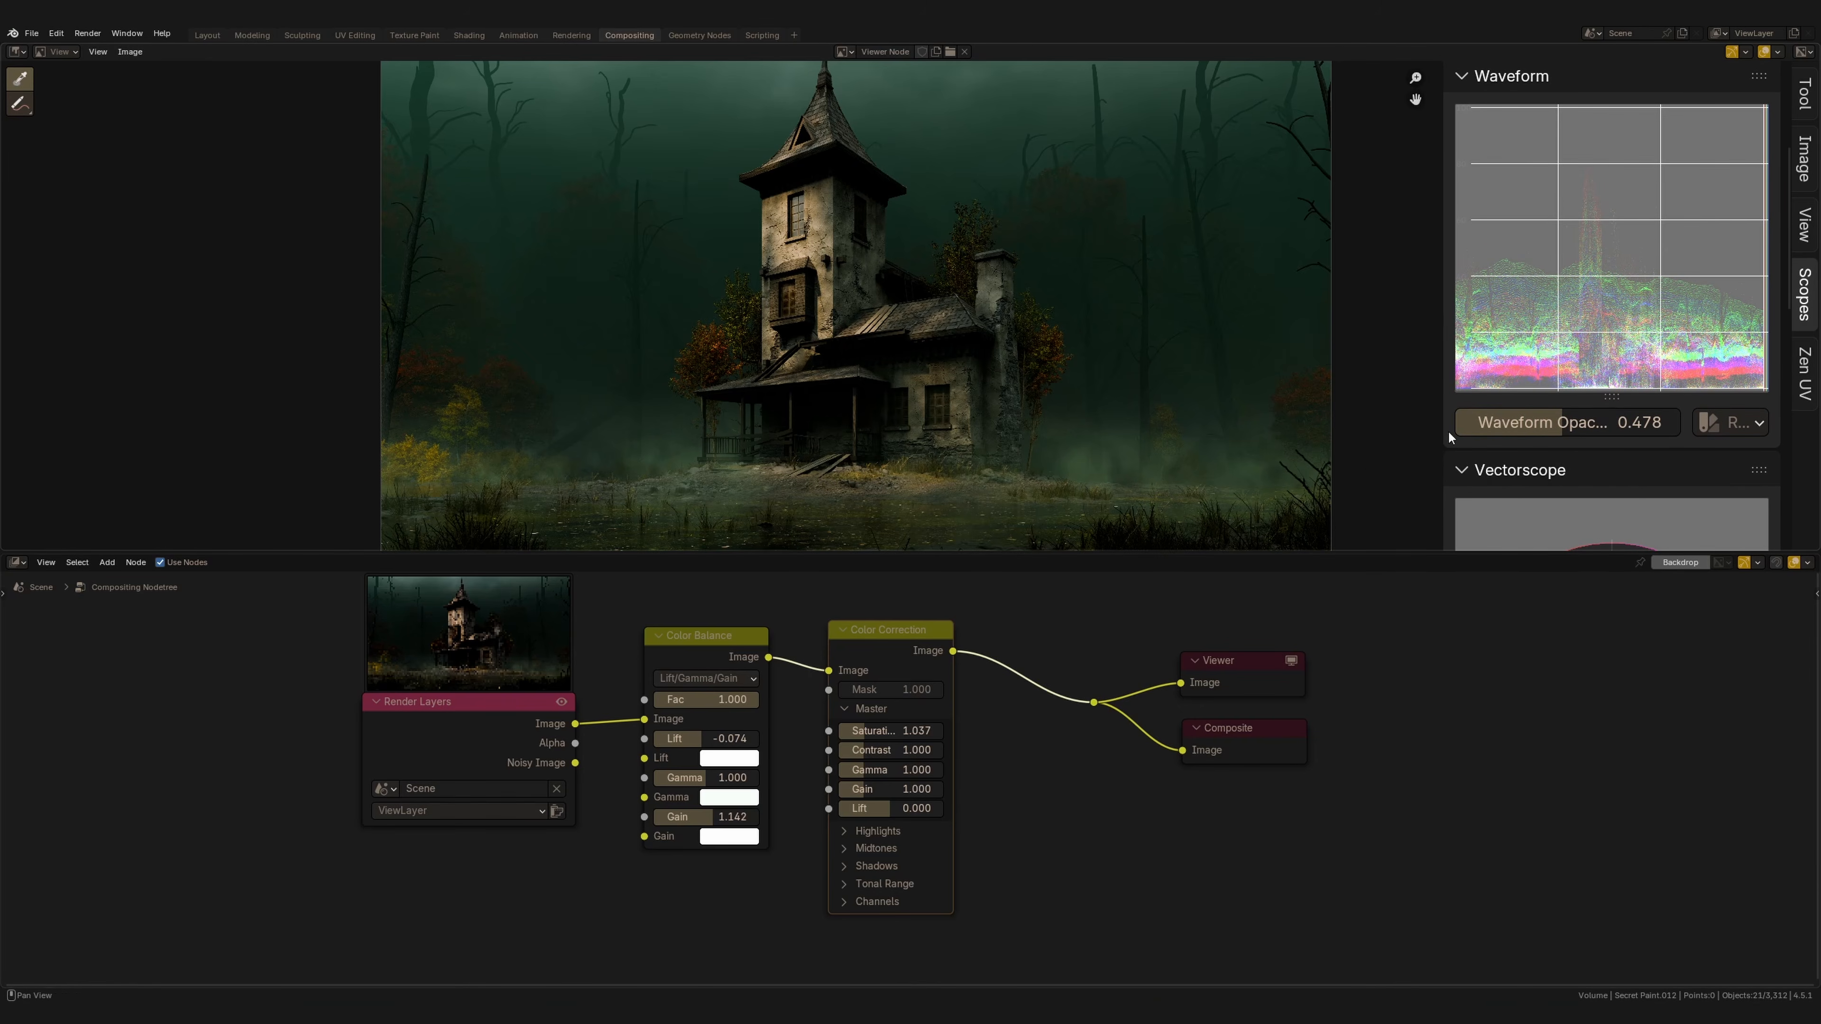
# Set the Color Balance lift to -0.065 and tune Color Correction: master contrast 1.023, saturation 0.955, shadows gain 1.157, lift 0.010.
pyautogui.moveTo(726, 740); pyautogui.dragTo(664, 752)
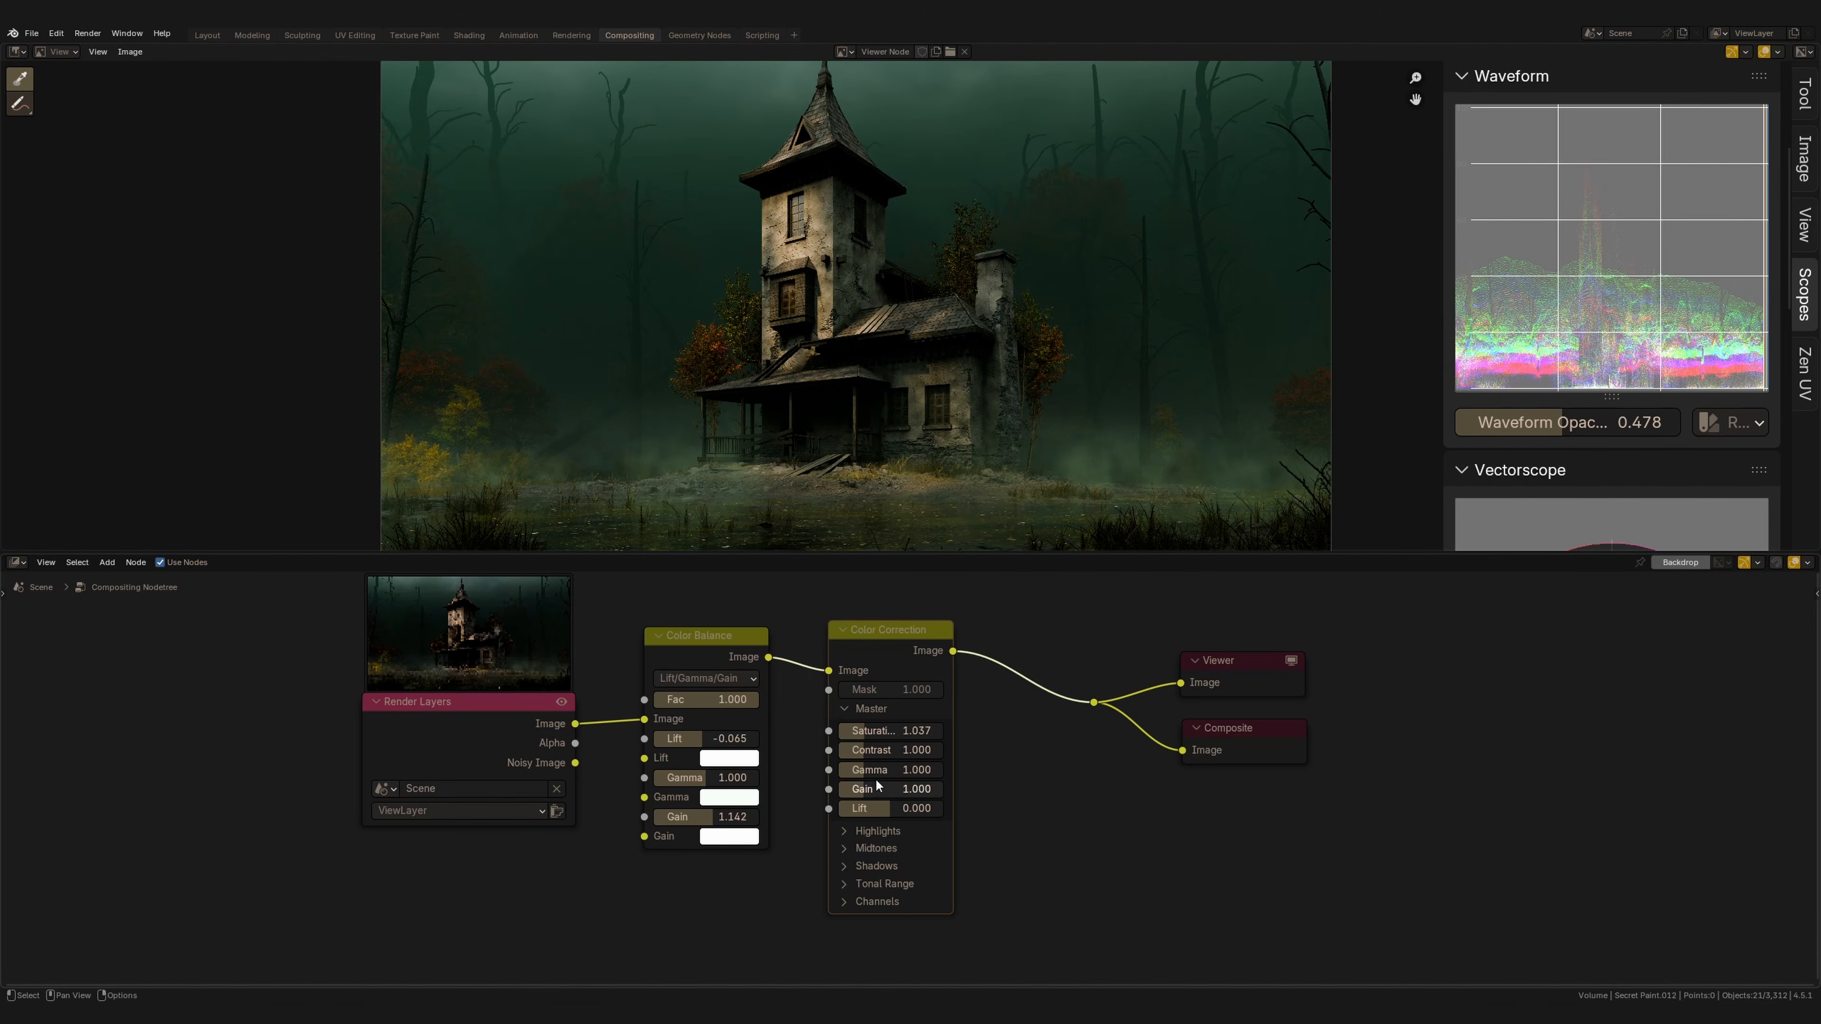
pyautogui.moveTo(870, 748)
pyautogui.mouseDown()
pyautogui.moveTo(890, 749)
pyautogui.moveTo(873, 758)
pyautogui.mouseUp()
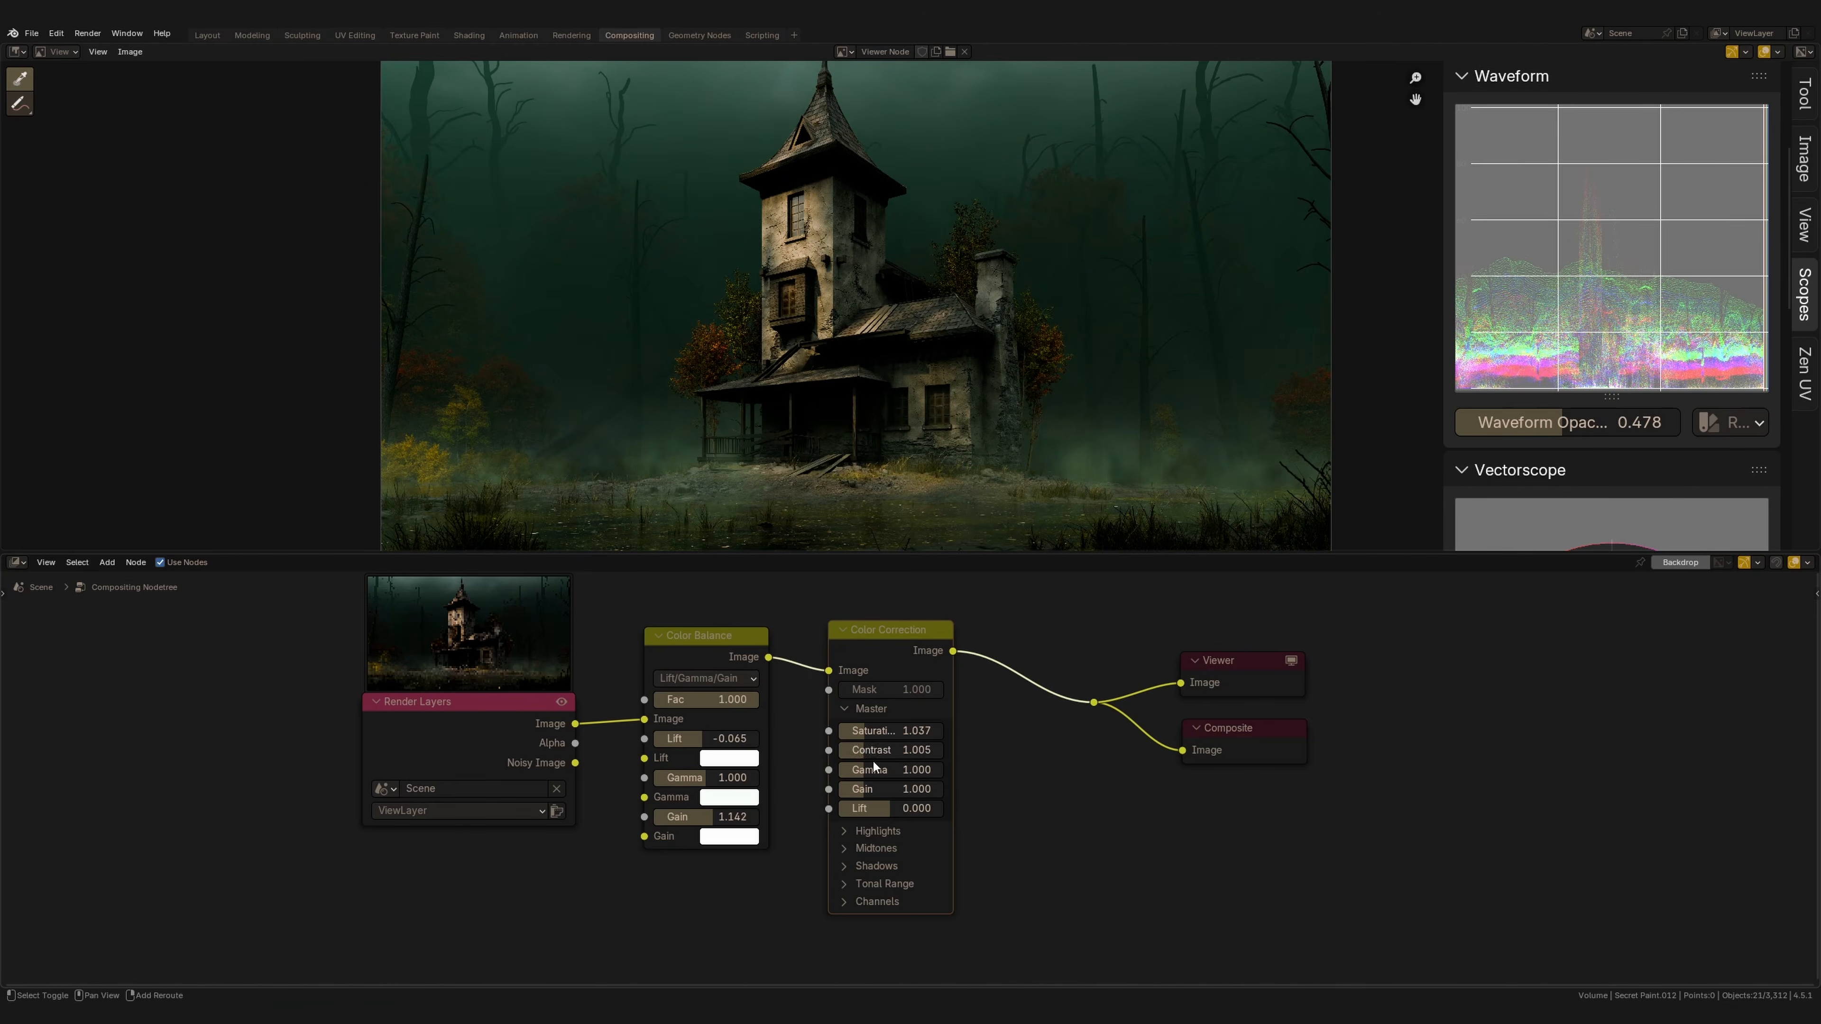
pyautogui.moveTo(933, 733); pyautogui.dragTo(911, 682, button='middle')
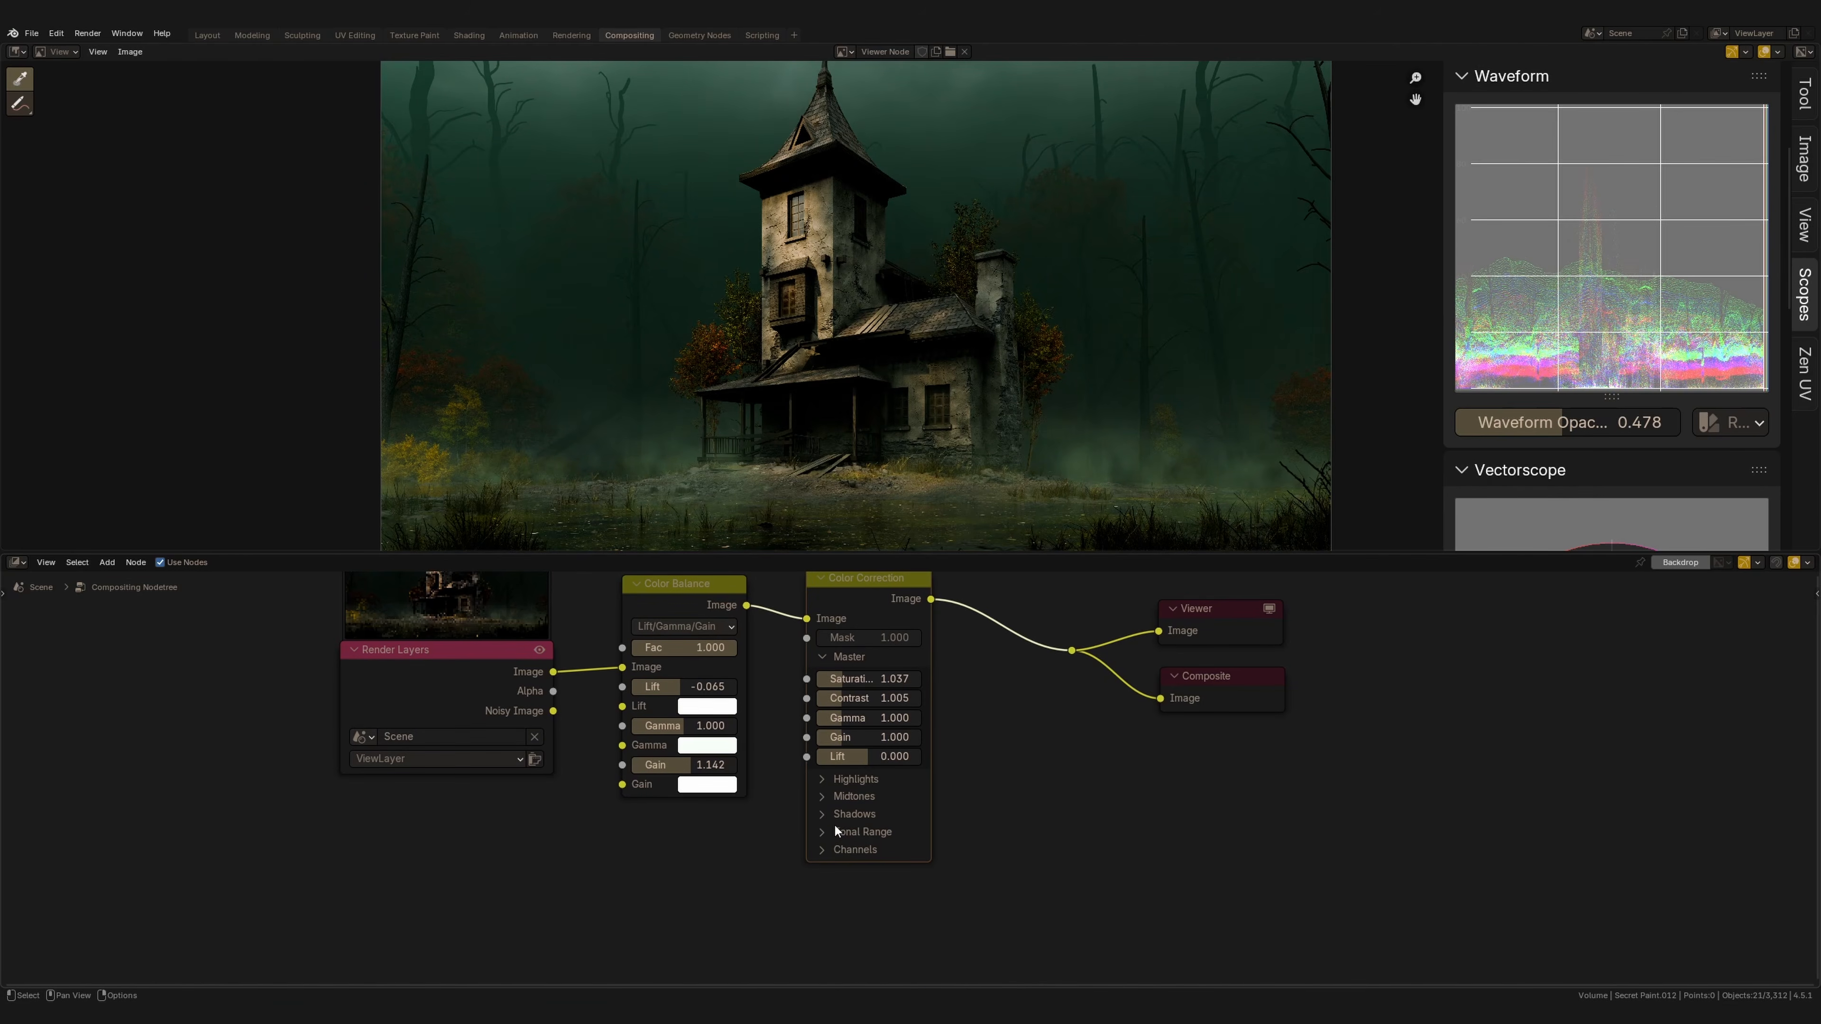
pyautogui.click(824, 818)
pyautogui.moveTo(824, 817)
pyautogui.mouseDown(button='middle')
pyautogui.moveTo(888, 730)
pyautogui.moveTo(849, 796)
pyautogui.moveTo(857, 821)
pyautogui.mouseUp(button='middle')
pyautogui.moveTo(852, 865); pyautogui.dragTo(894, 878)
pyautogui.moveTo(894, 877); pyautogui.dragTo(894, 878)
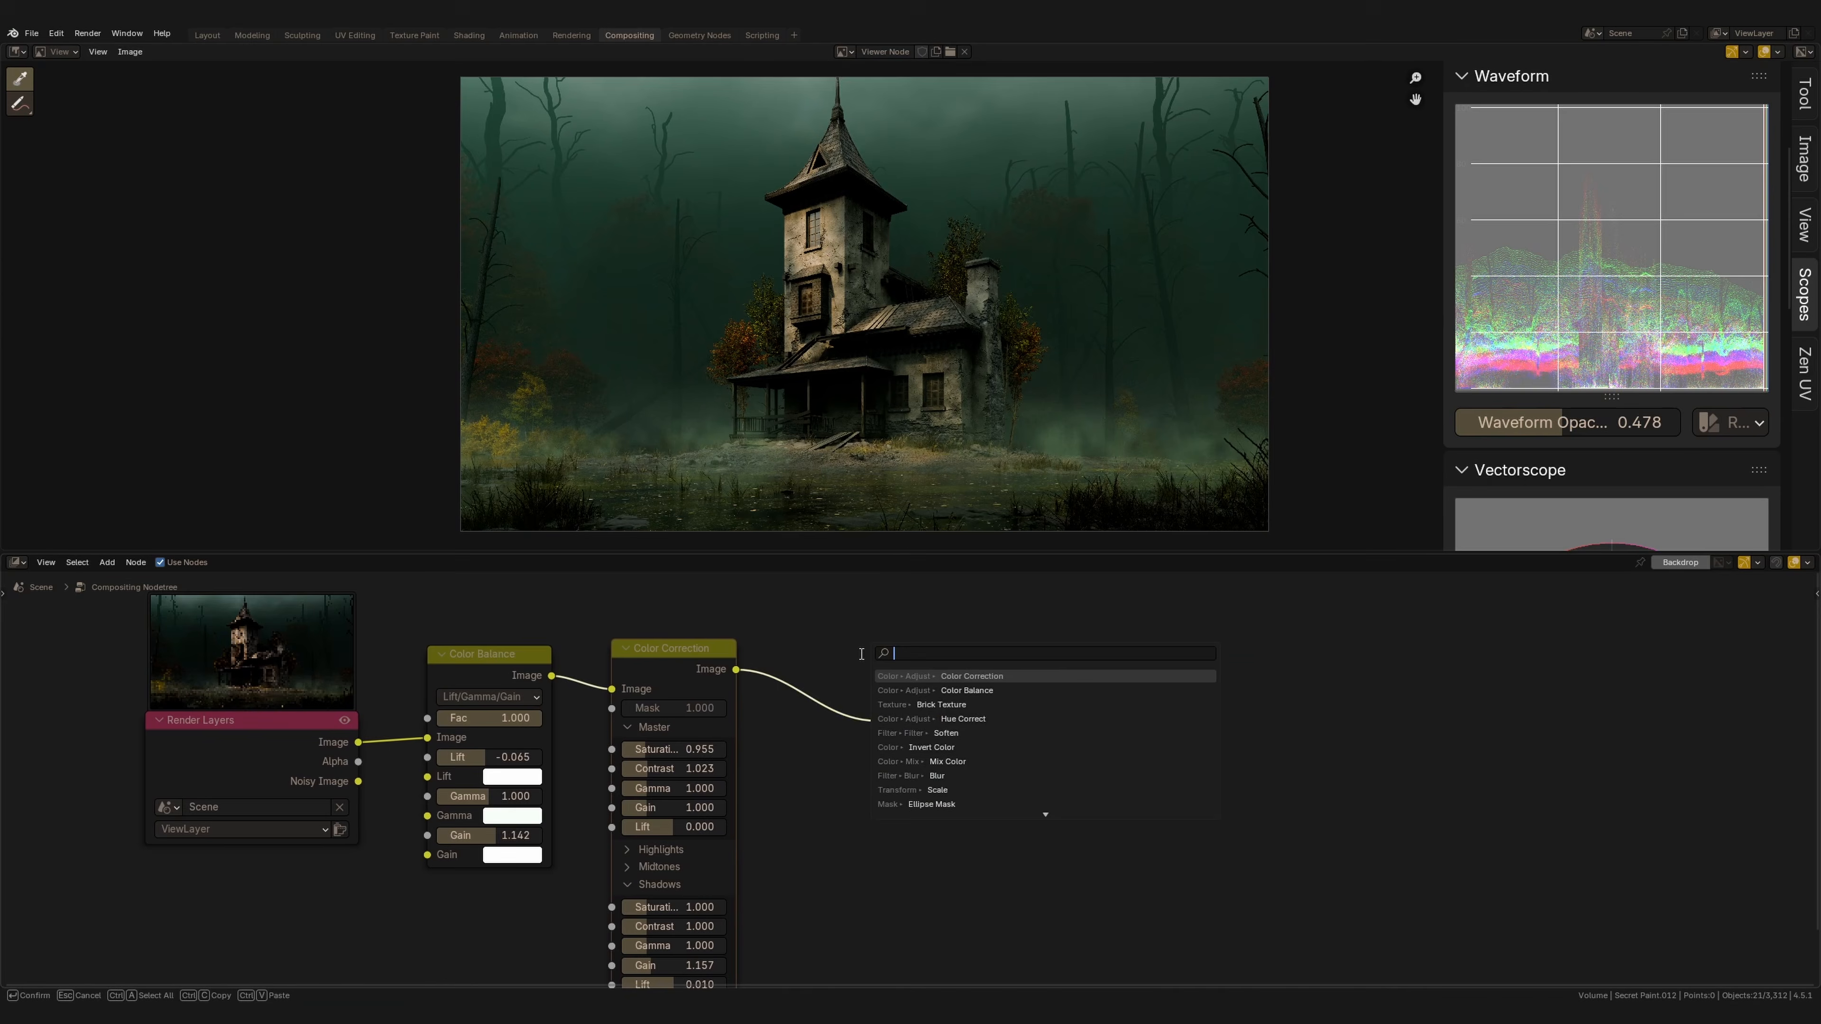
# Add a Hue Correct node after the Color Correction node.
pyautogui.write('u')
pyautogui.press('Down')
pyautogui.press('Return')
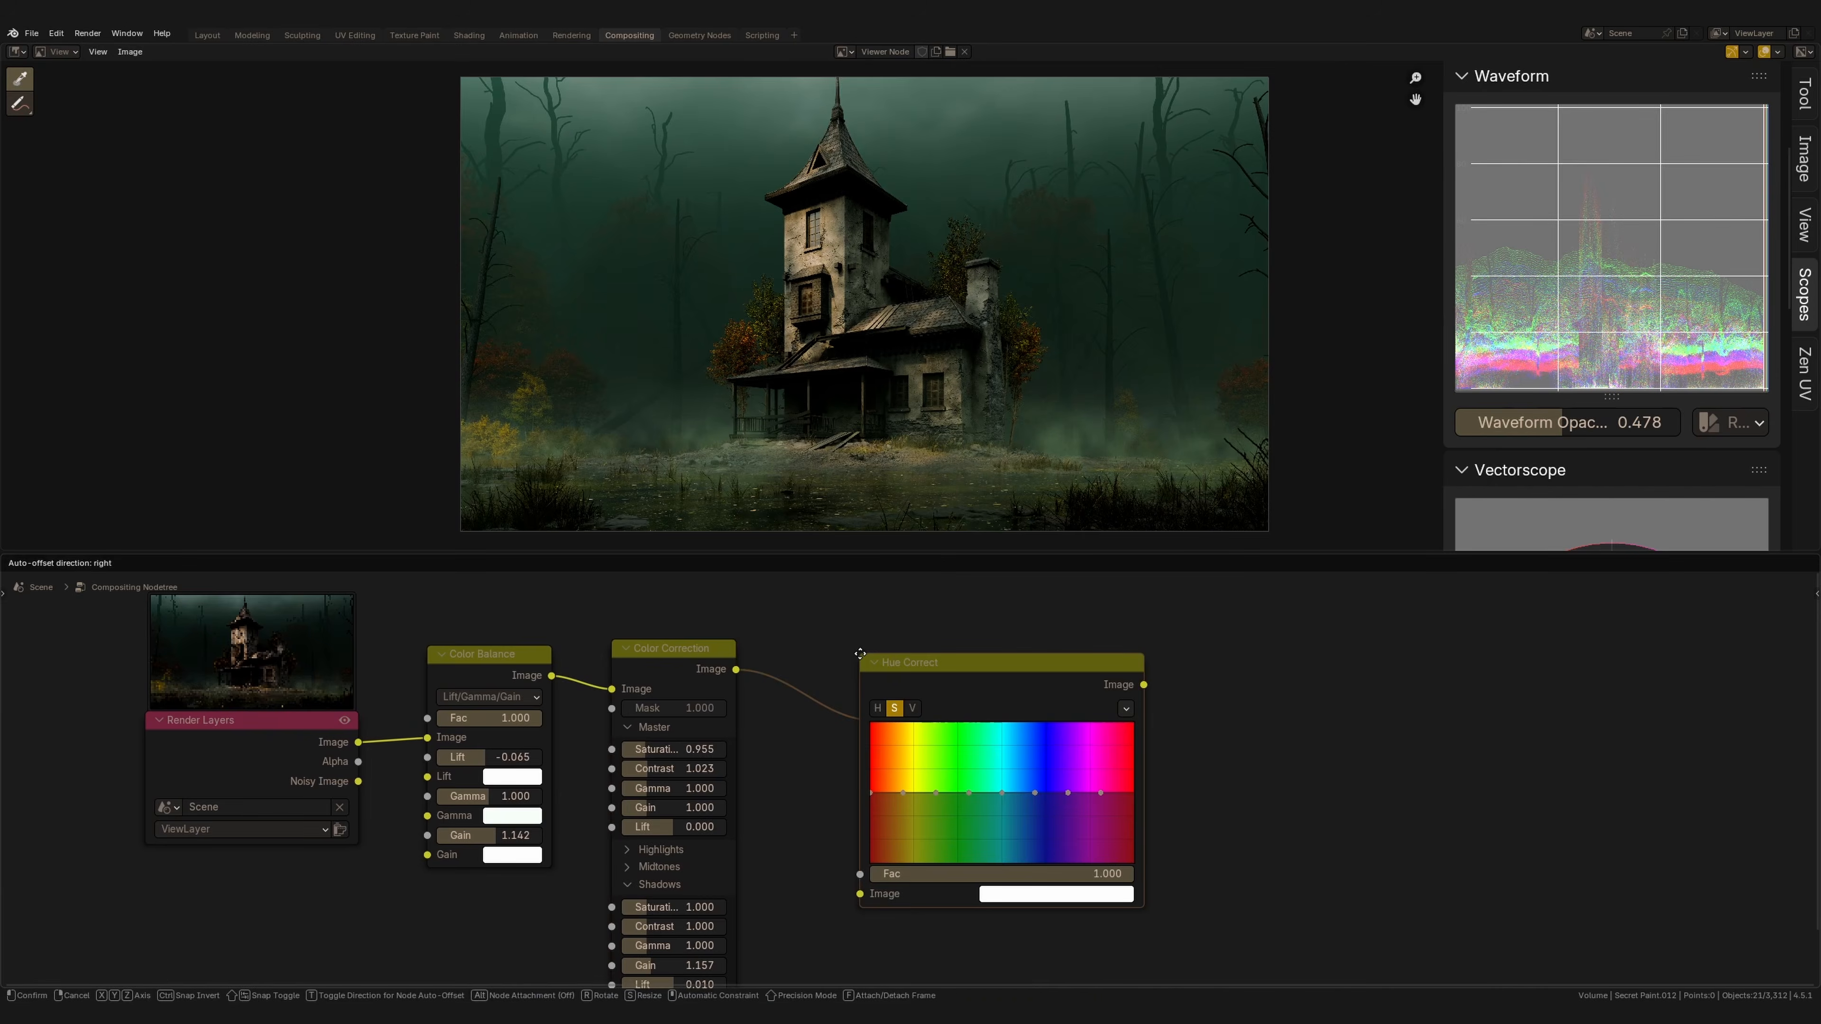
pyautogui.click(770, 626)
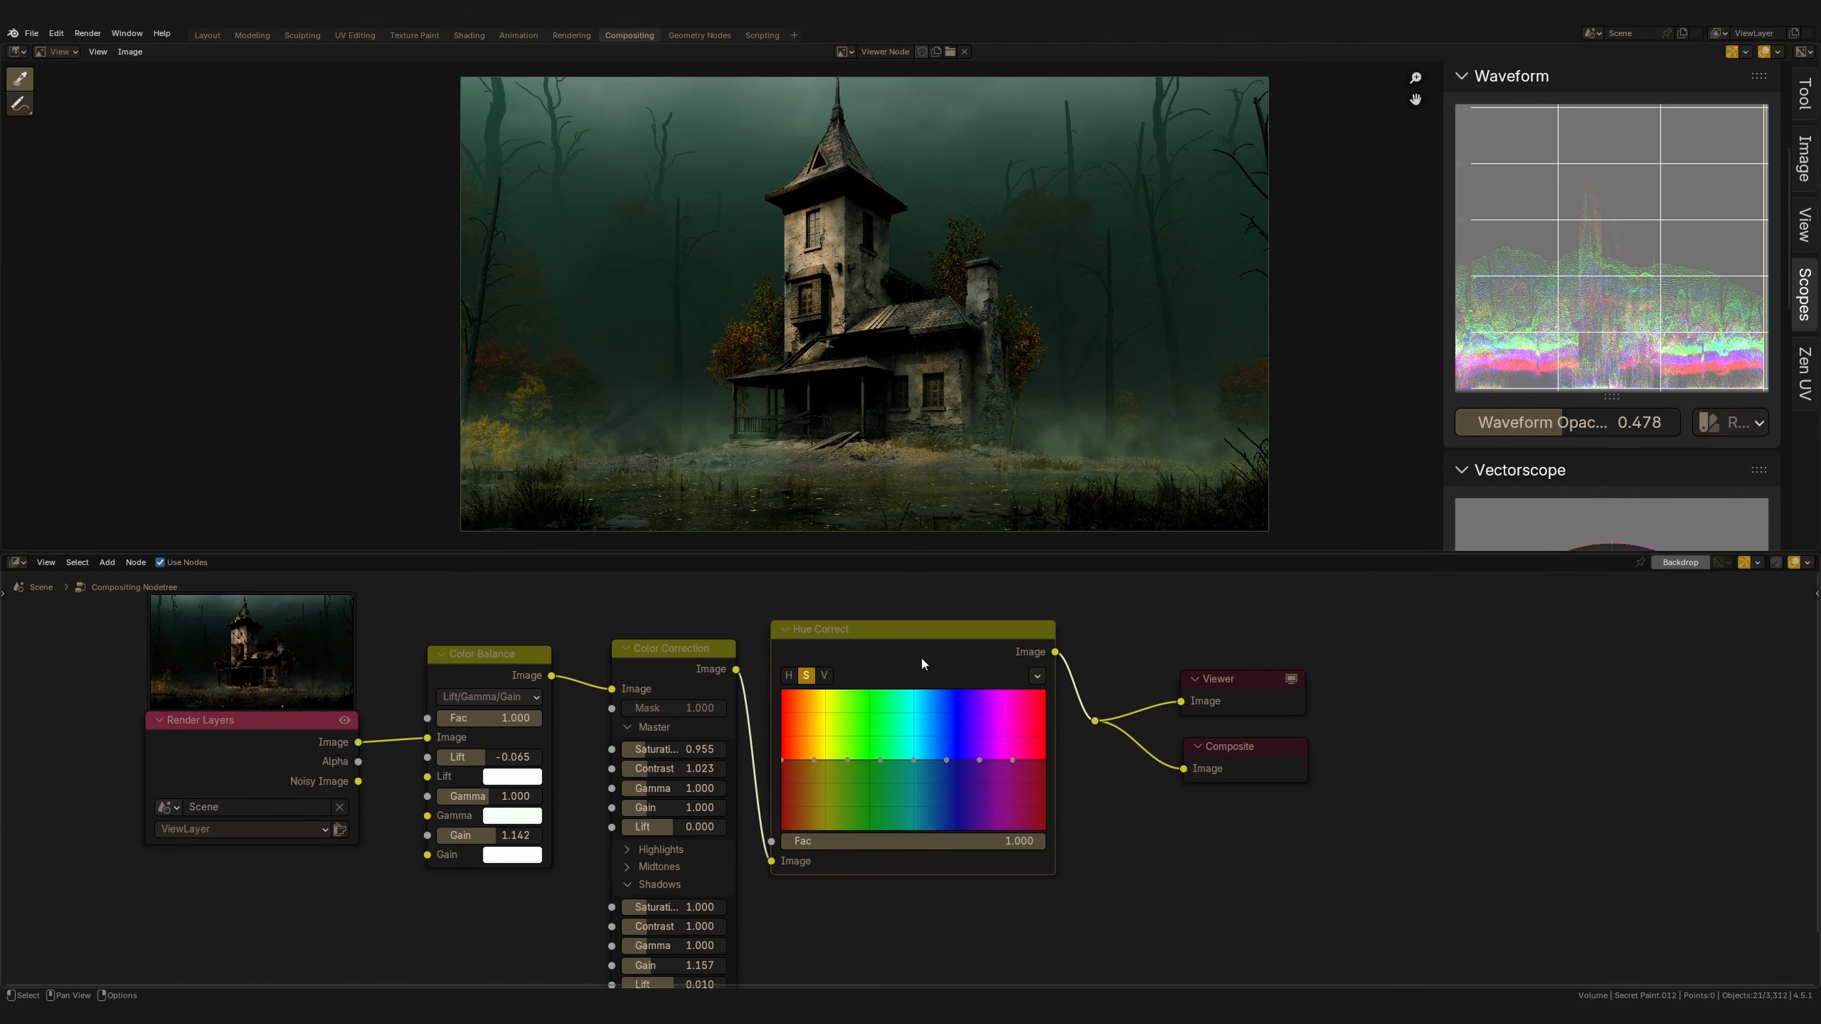
# Adjust the Hue Correct node's curves, lifting the leftmost point of the value curve.
pyautogui.click(835, 677)
pyautogui.click(817, 676)
pyautogui.scroll(-6, 1608, 299)
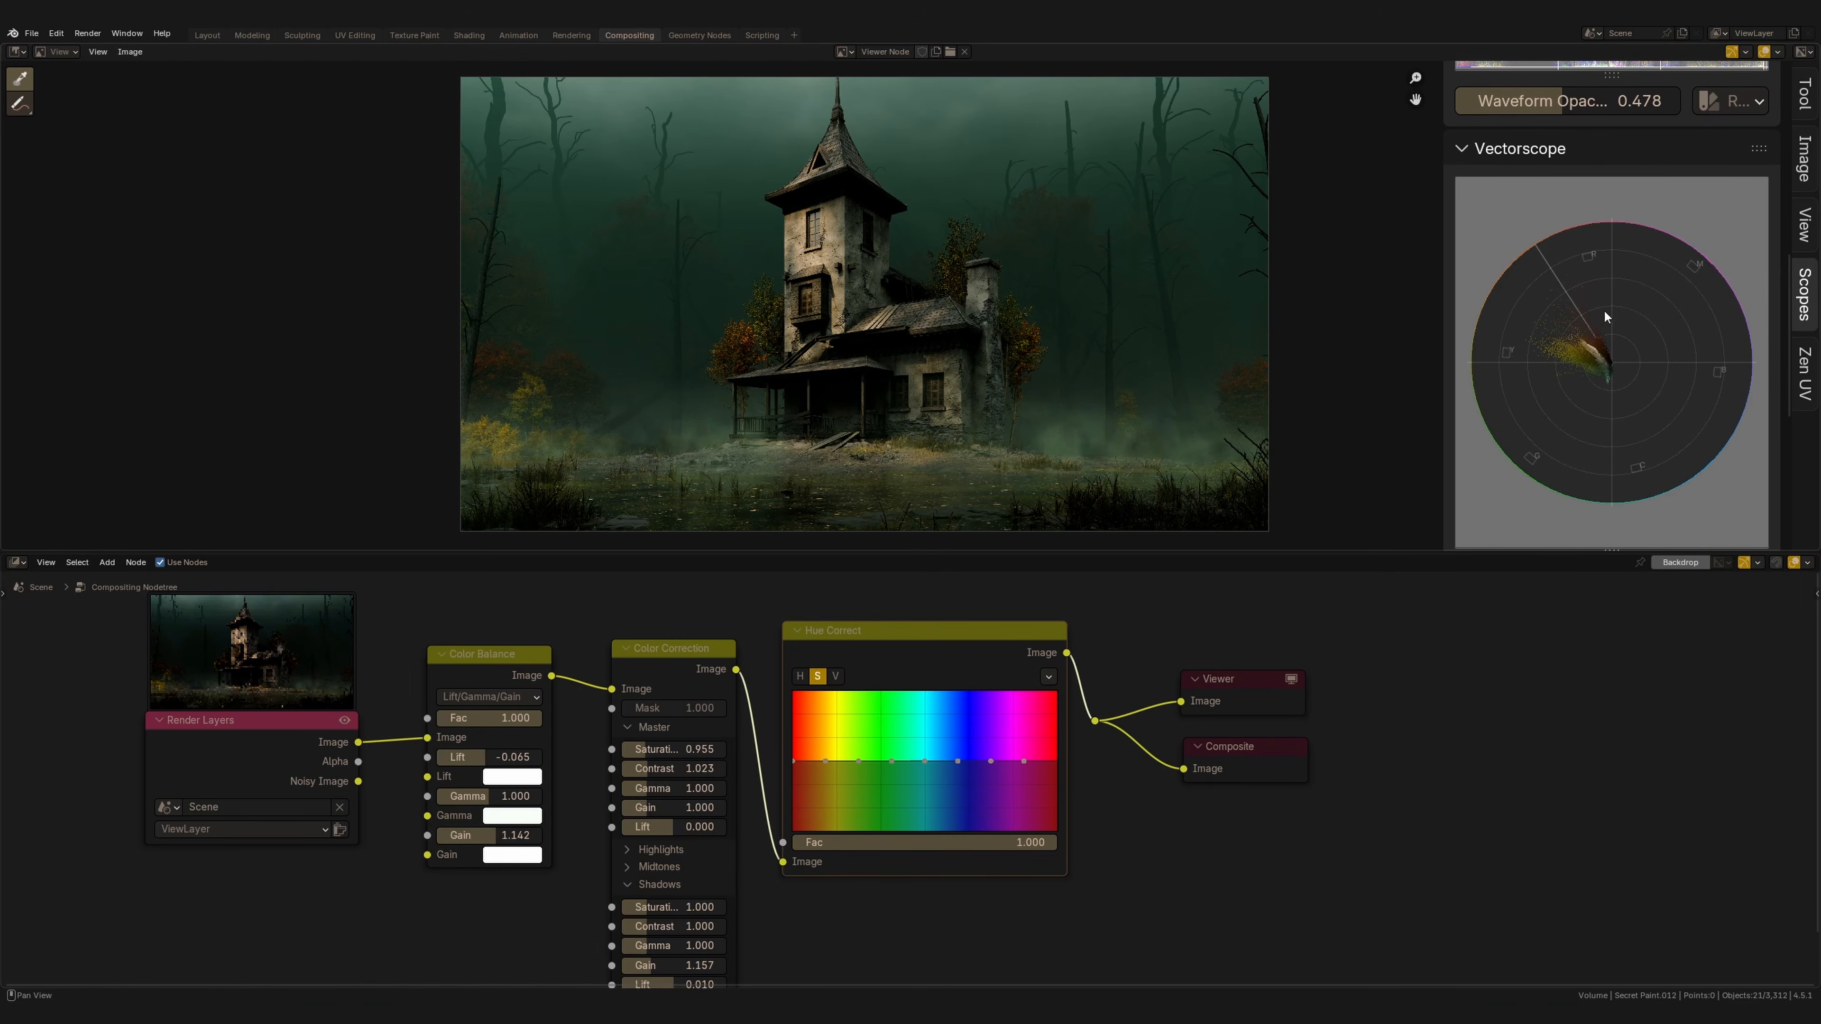
pyautogui.scroll(1, 1599, 361)
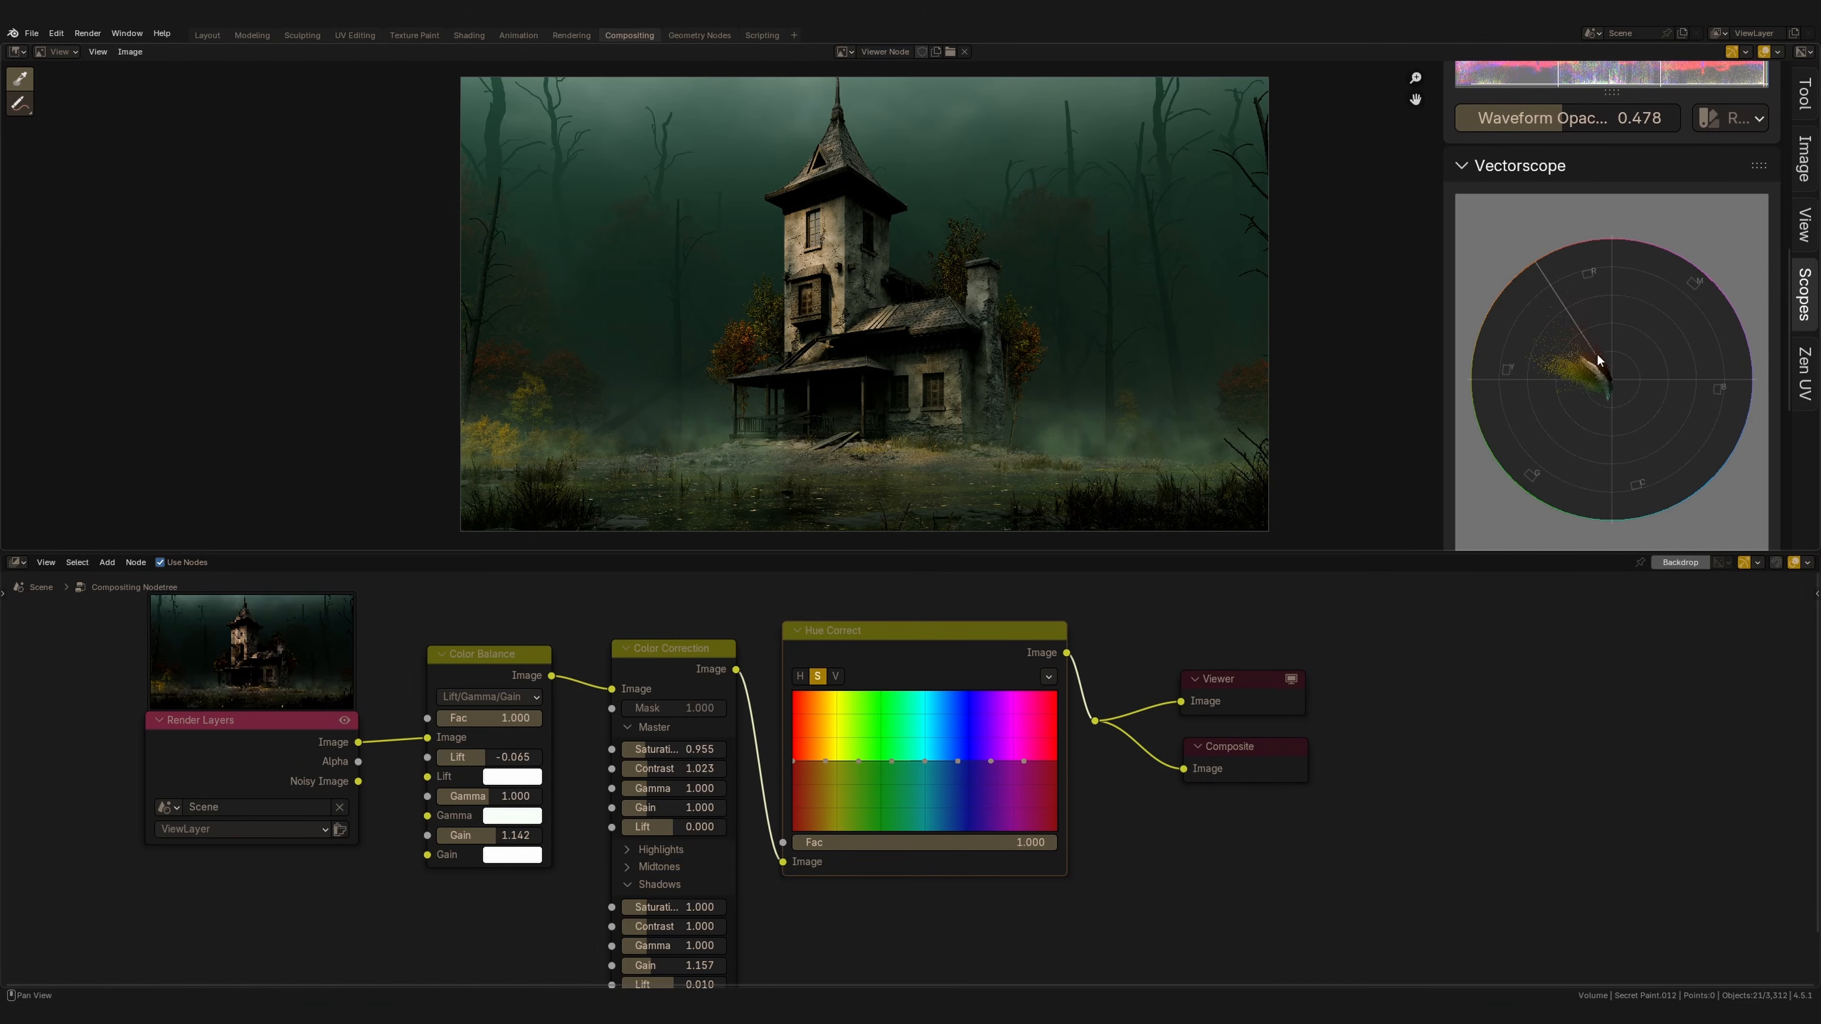
pyautogui.scroll(-3, 1599, 361)
pyautogui.click(801, 677)
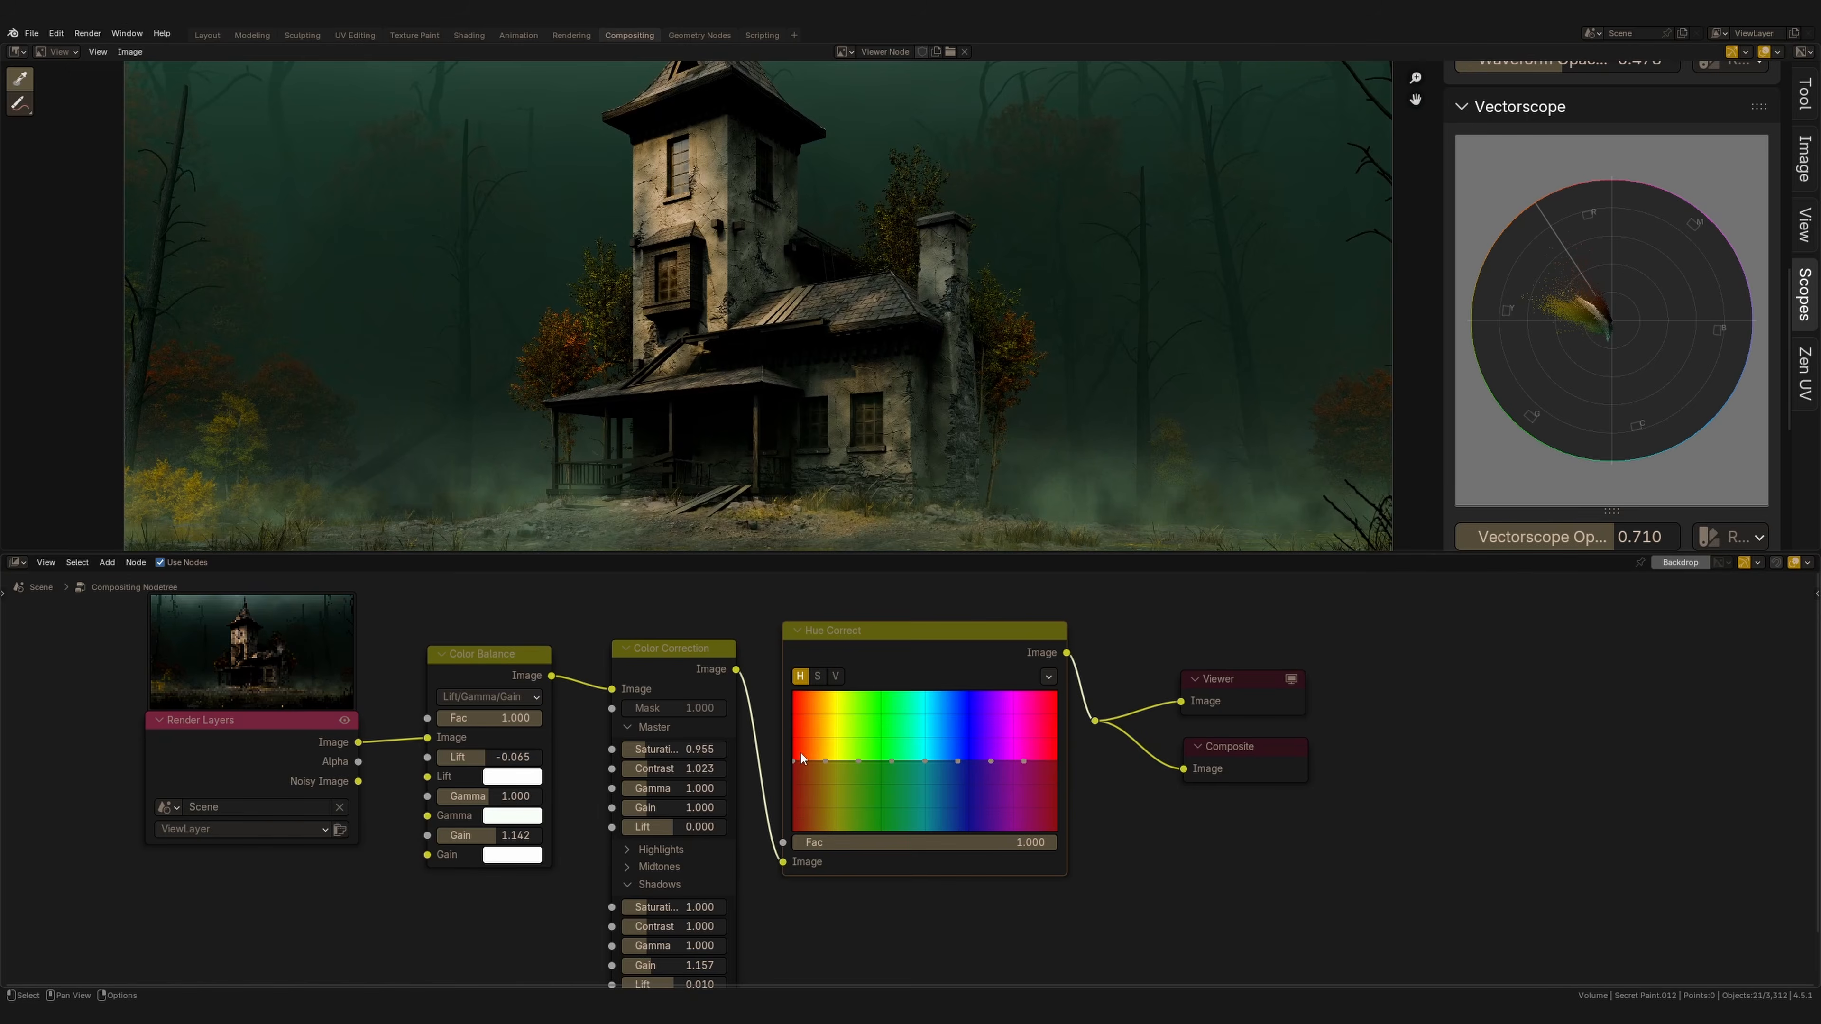
pyautogui.moveTo(793, 761)
pyautogui.mouseDown()
pyautogui.moveTo(828, 760)
pyautogui.moveTo(795, 754)
pyautogui.mouseUp()
pyautogui.click(835, 676)
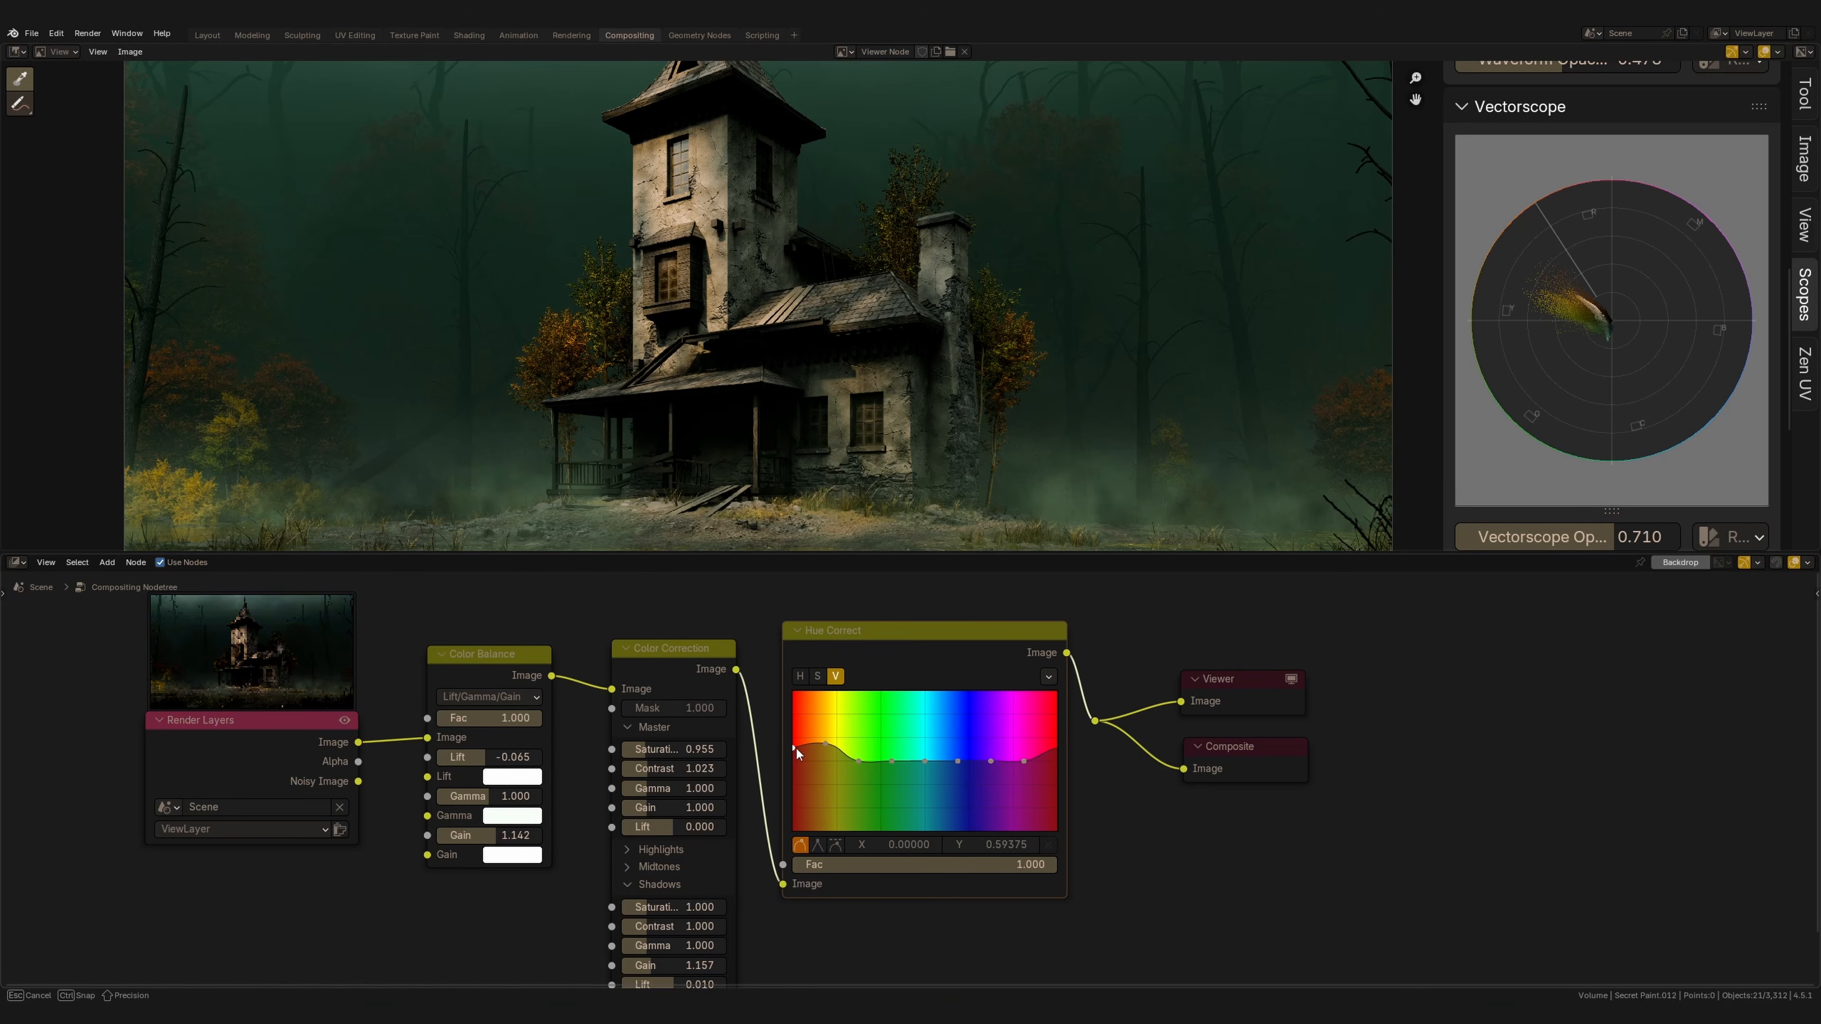
# Adjust the leftmost point of the Hue Correct saturation curve.
pyautogui.click(818, 677)
pyautogui.moveTo(826, 755)
pyautogui.mouseDown()
pyautogui.moveTo(823, 773)
pyautogui.moveTo(824, 747)
pyautogui.moveTo(795, 754)
pyautogui.mouseUp()
pyautogui.click(824, 753)
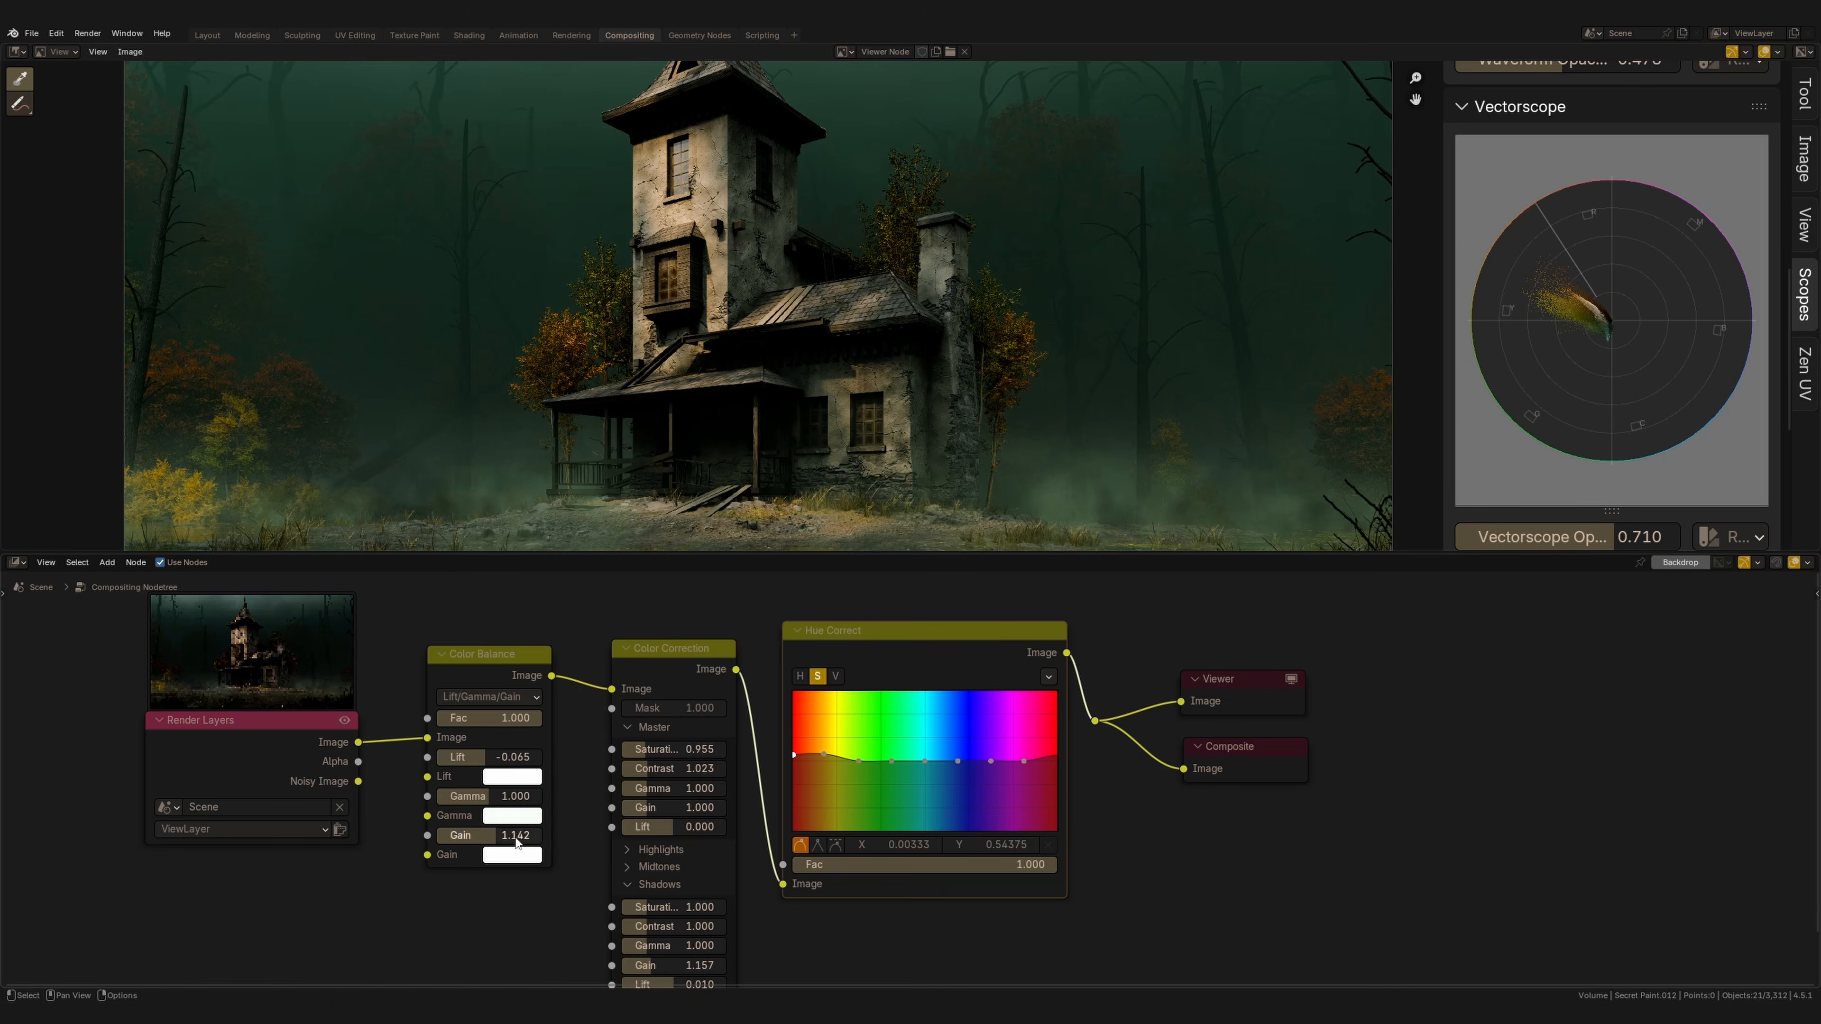
# Reshape the Hue Correct value curve into a gentle wave across the hues.
pyautogui.scroll(-2, 1027, 256)
pyautogui.moveTo(1028, 258); pyautogui.dragTo(1007, 297, button='middle')
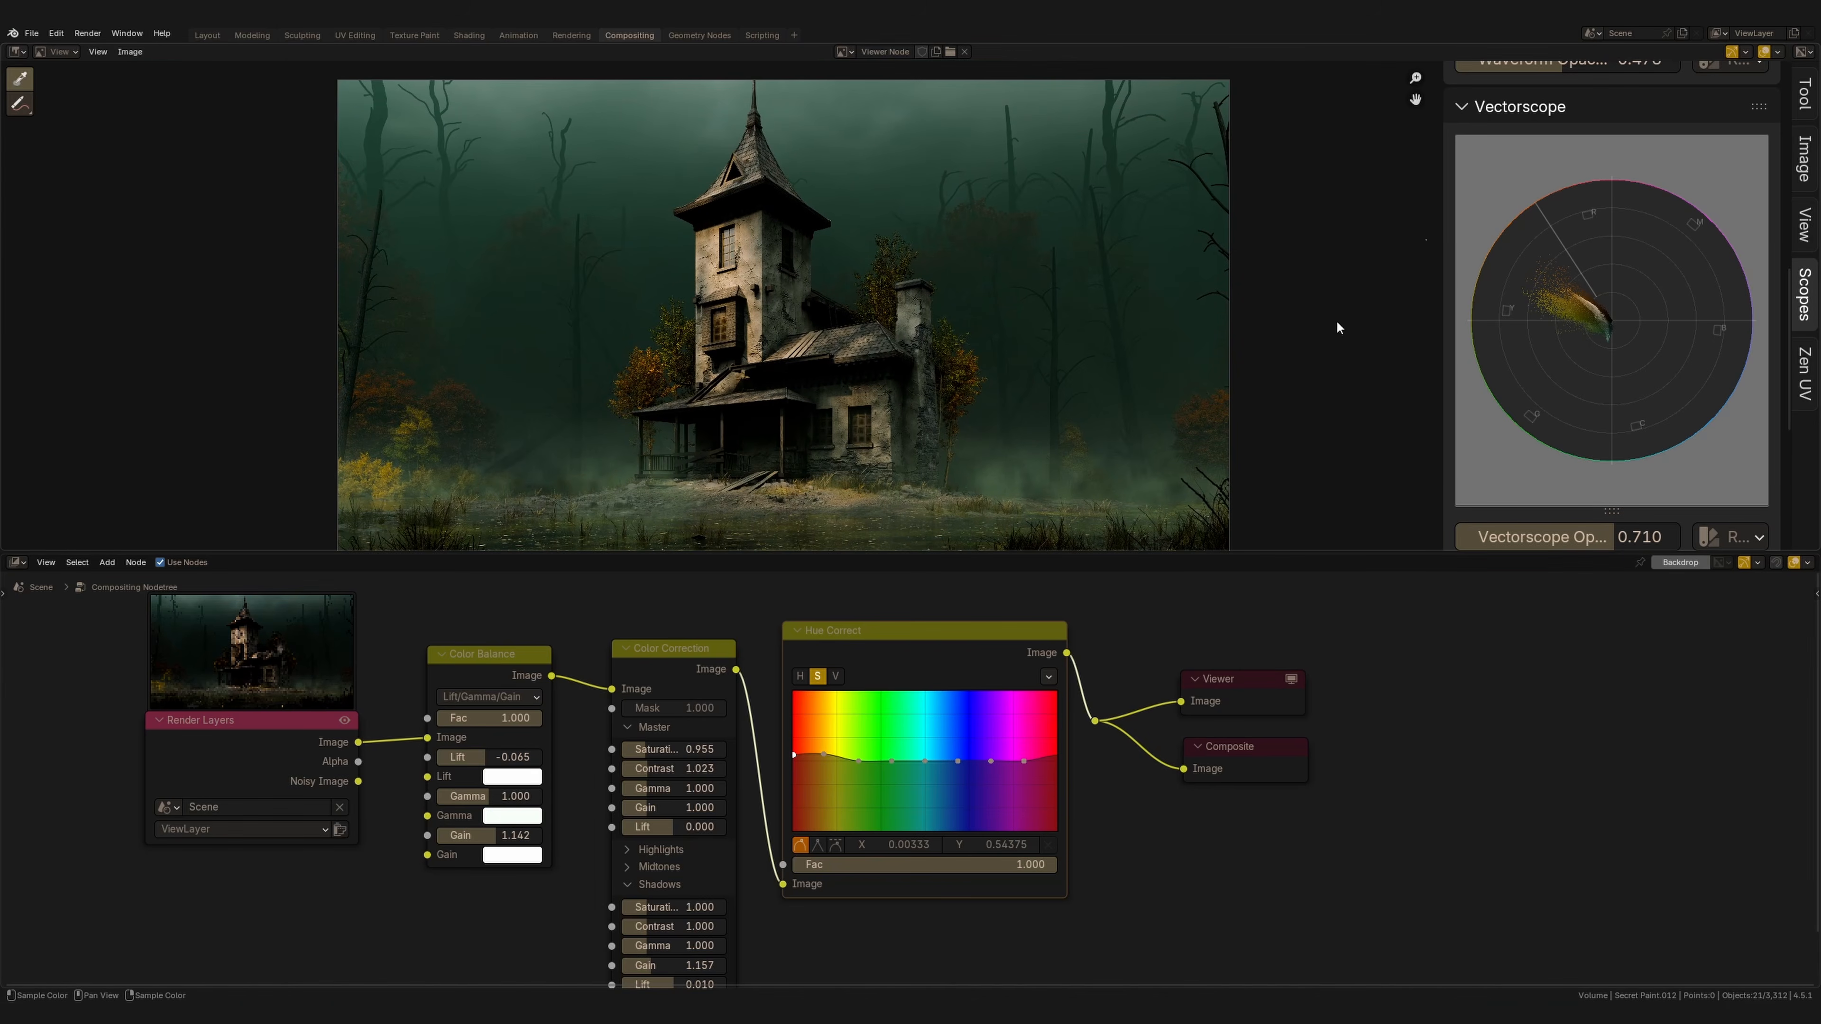
pyautogui.scroll(1, 788, 718)
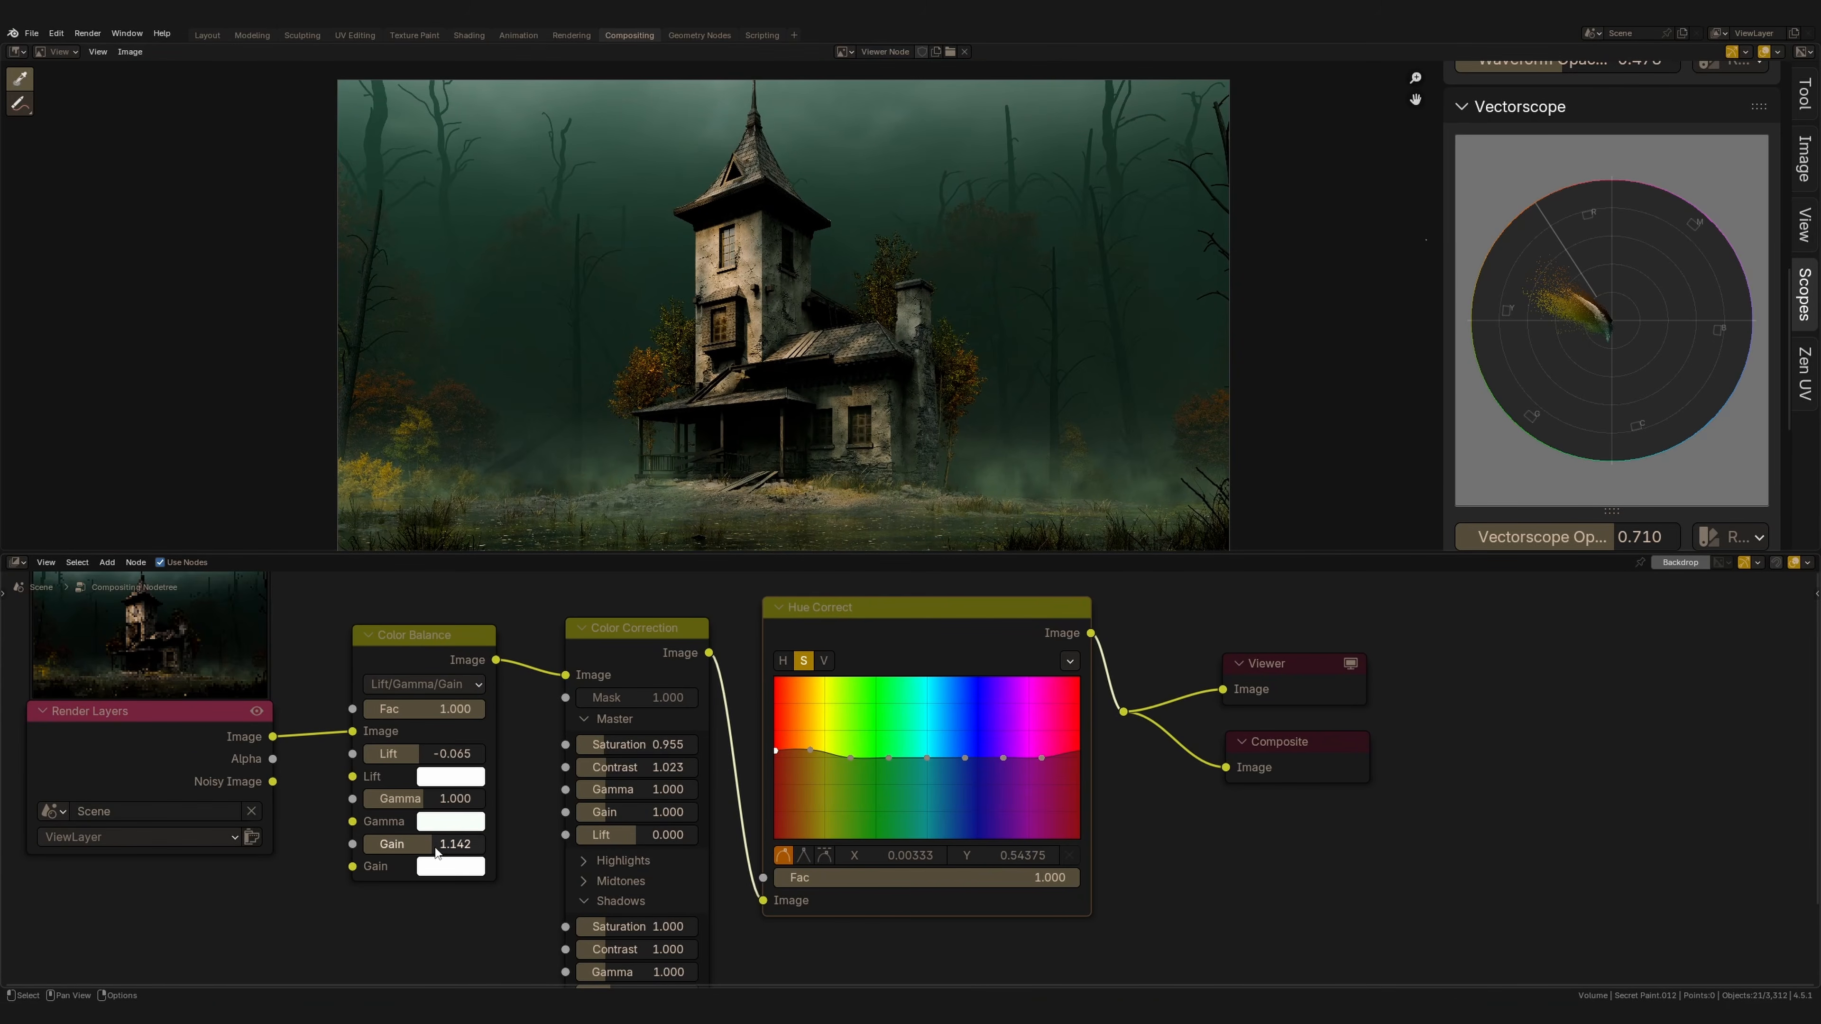
pyautogui.click(444, 822)
pyautogui.keyDown('shift'); pyautogui.moveTo(507, 567); pyautogui.dragTo(515, 510); pyautogui.keyUp('shift')
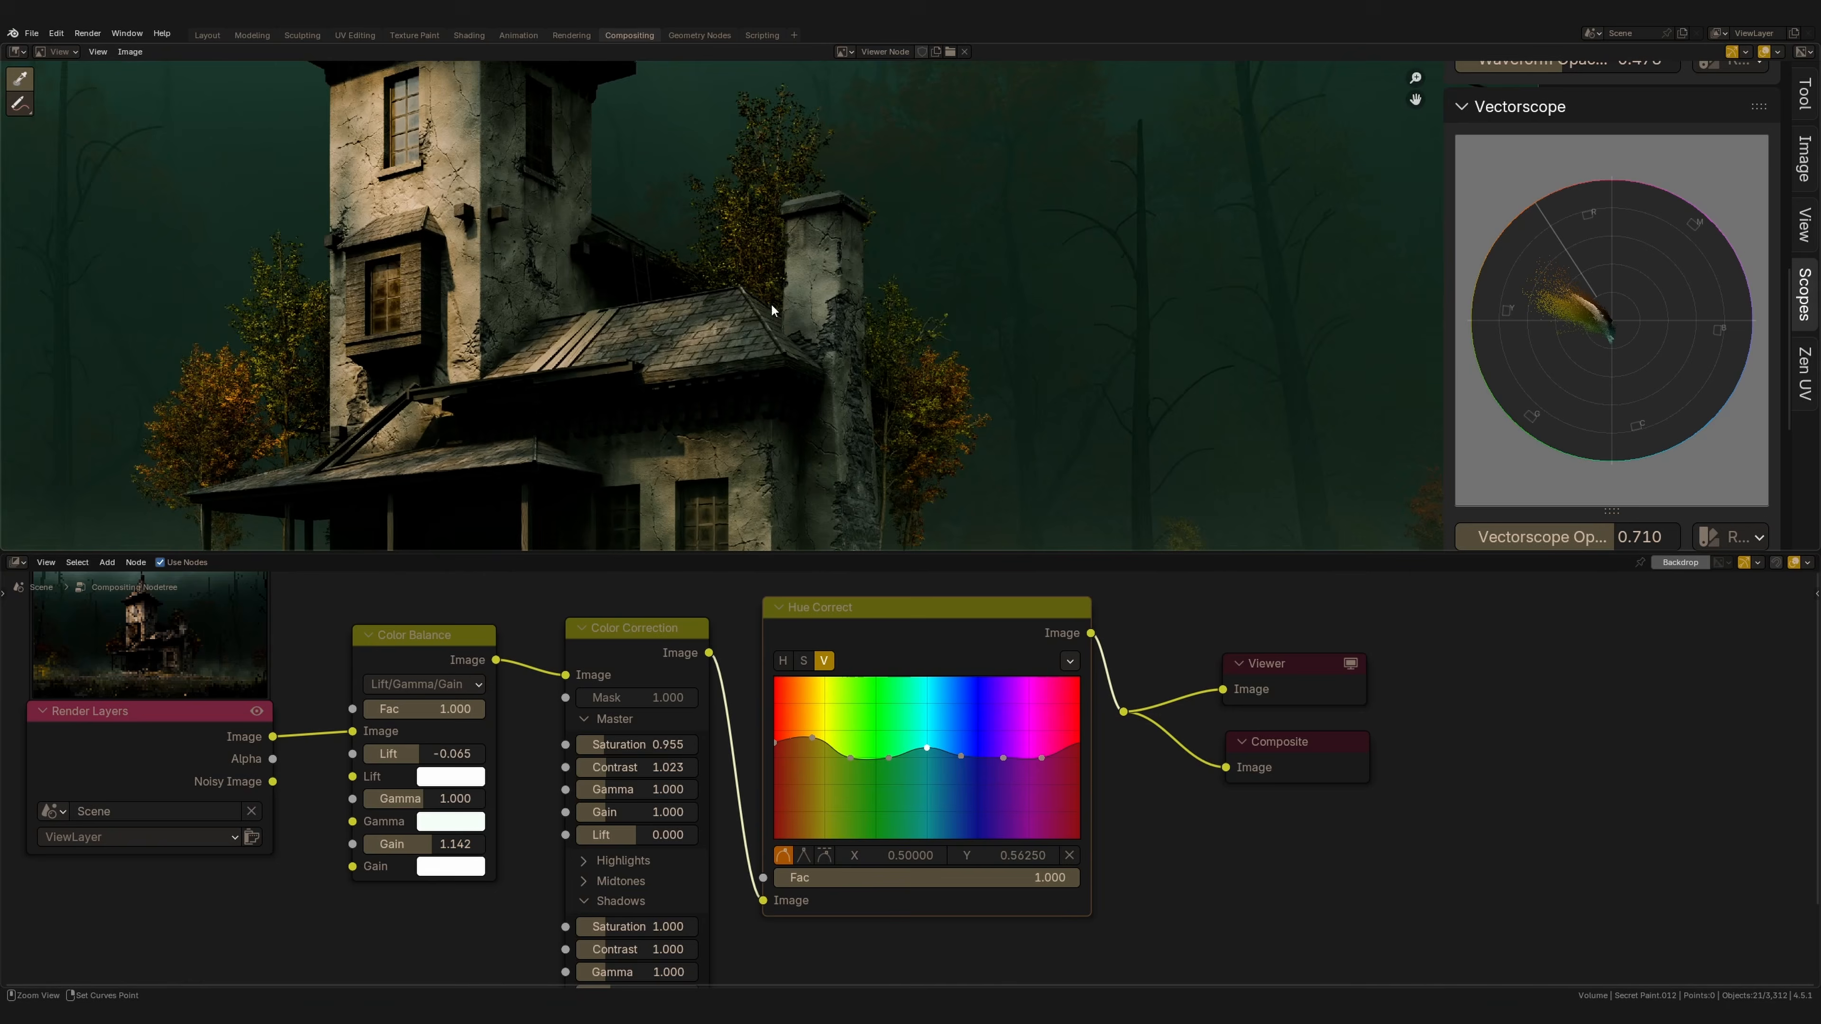
pyautogui.moveTo(772, 305); pyautogui.dragTo(932, 343, button='middle')
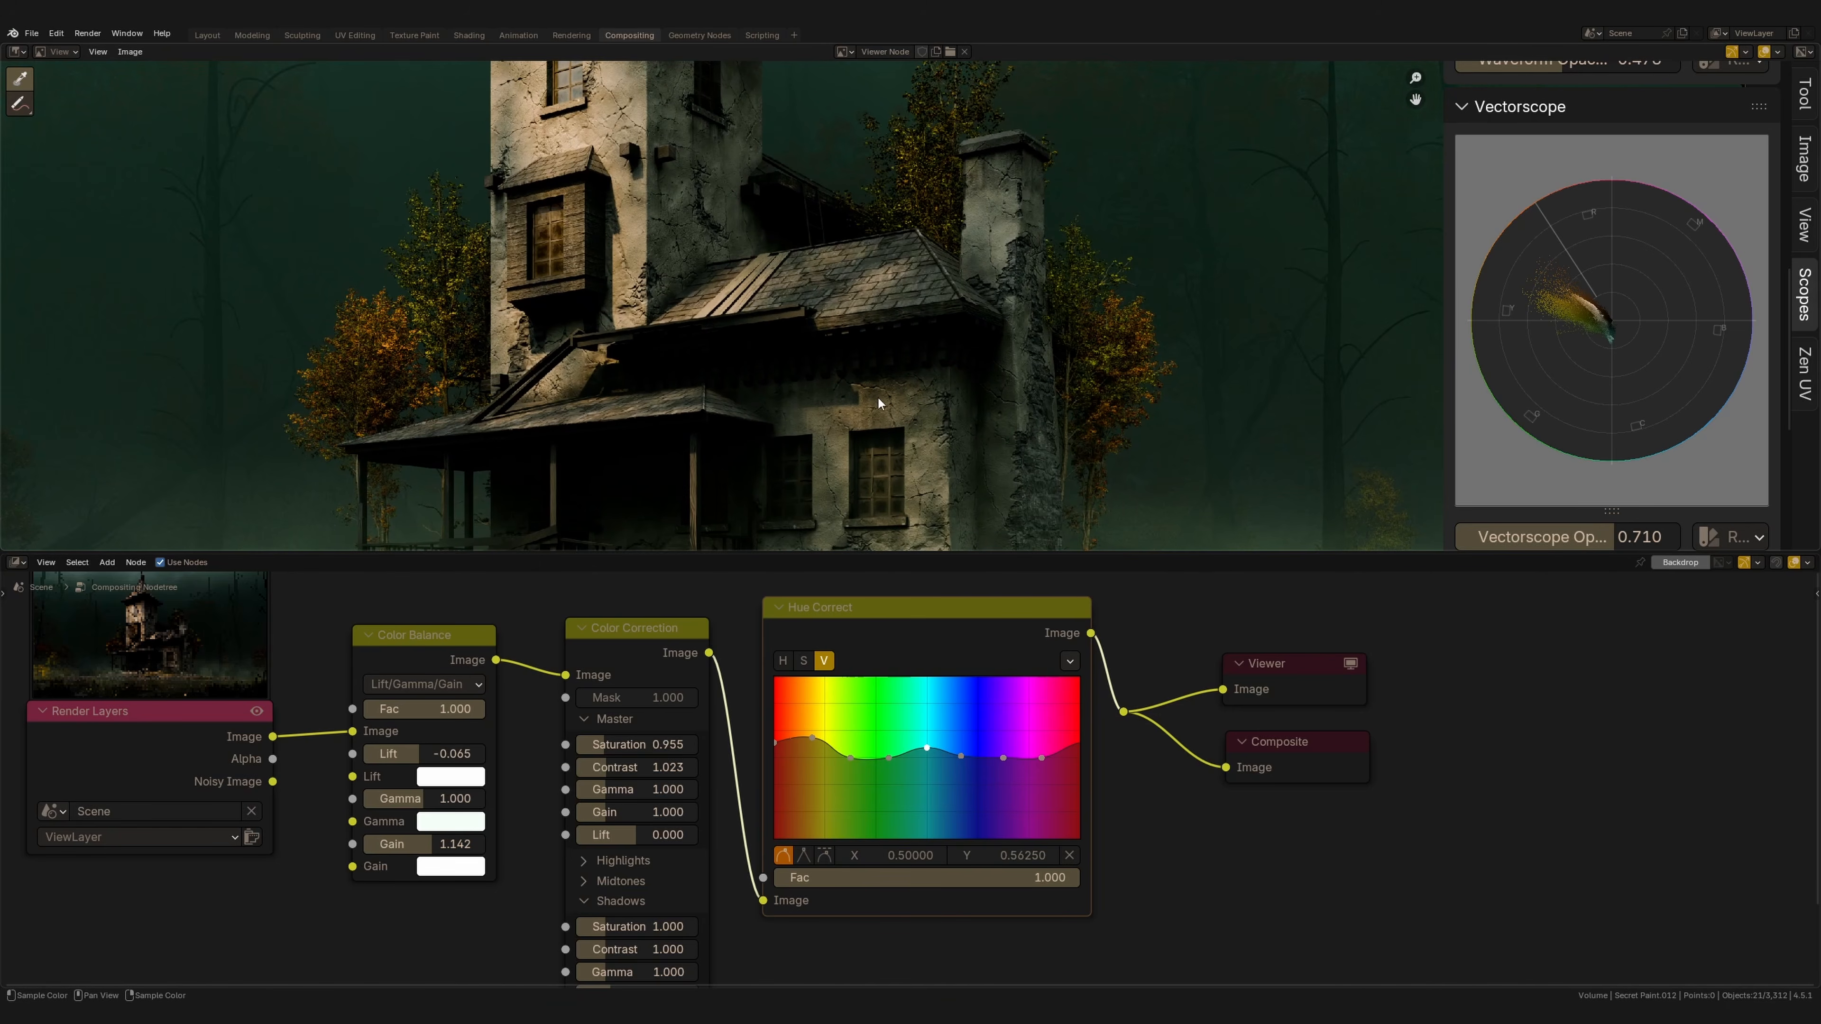
pyautogui.scroll(5, 1577, 323)
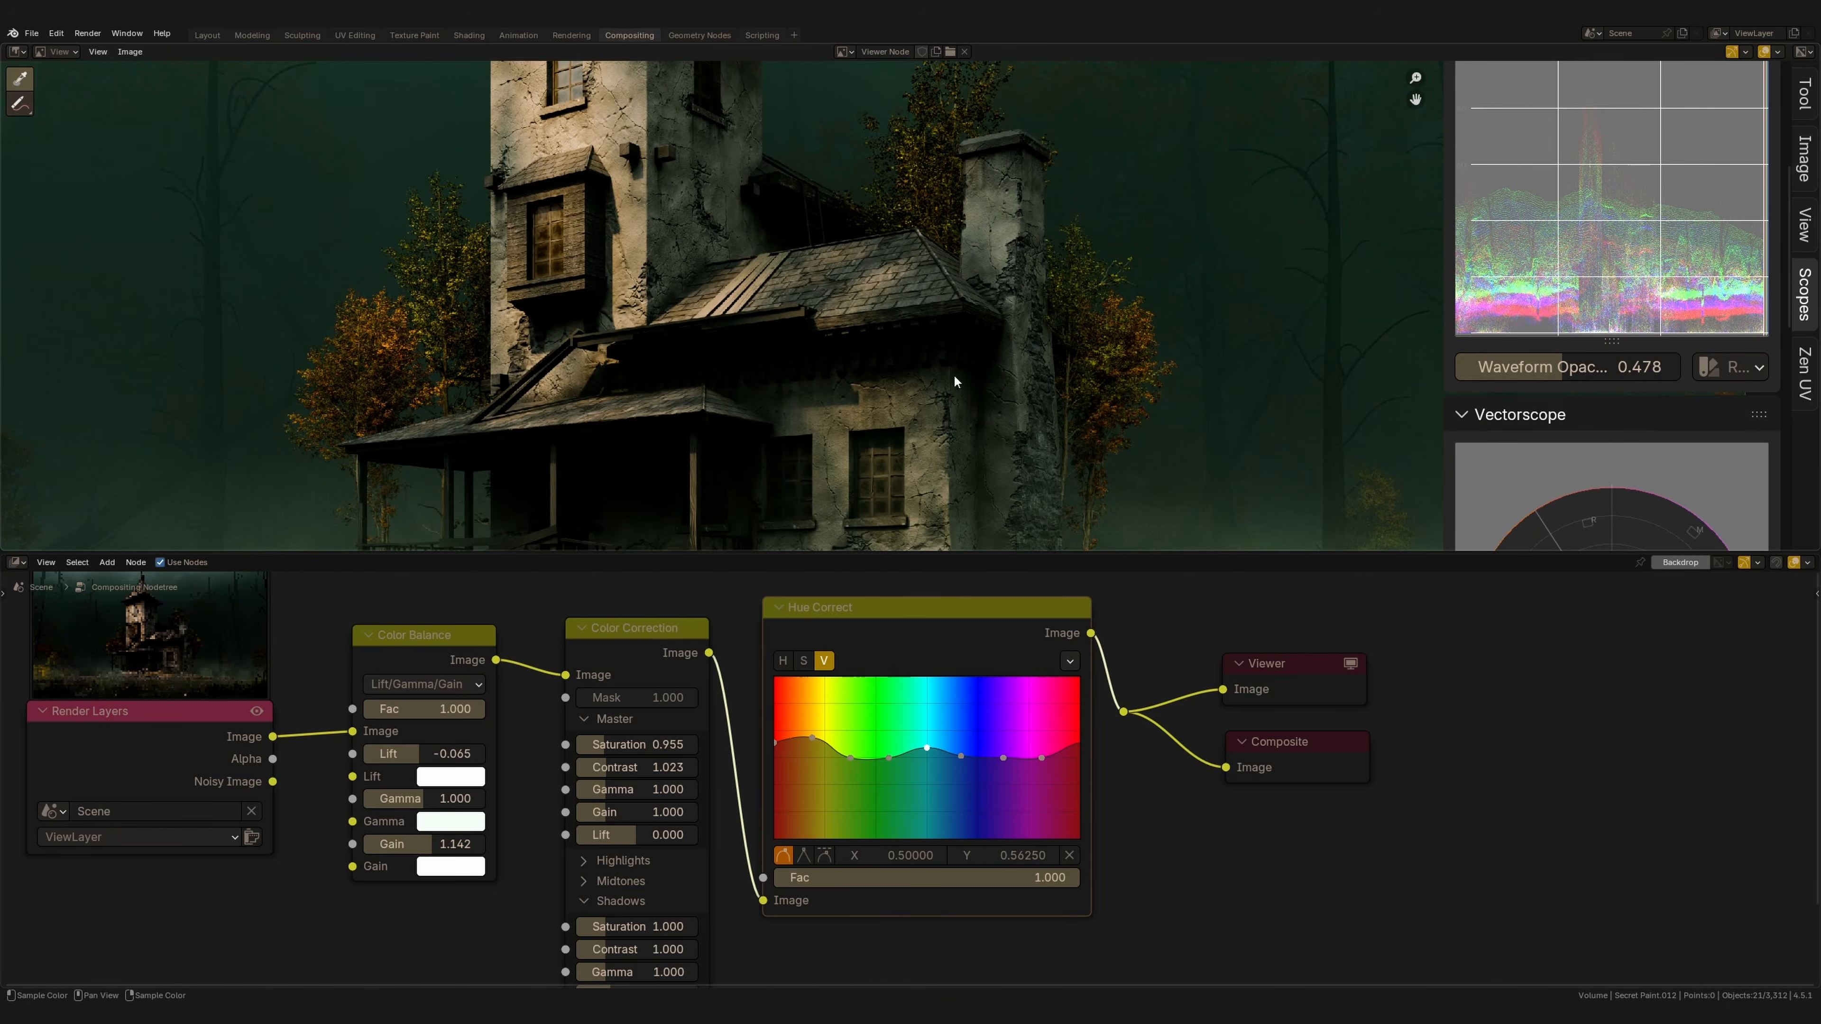
pyautogui.moveTo(720, 314); pyautogui.dragTo(772, 331, button='middle')
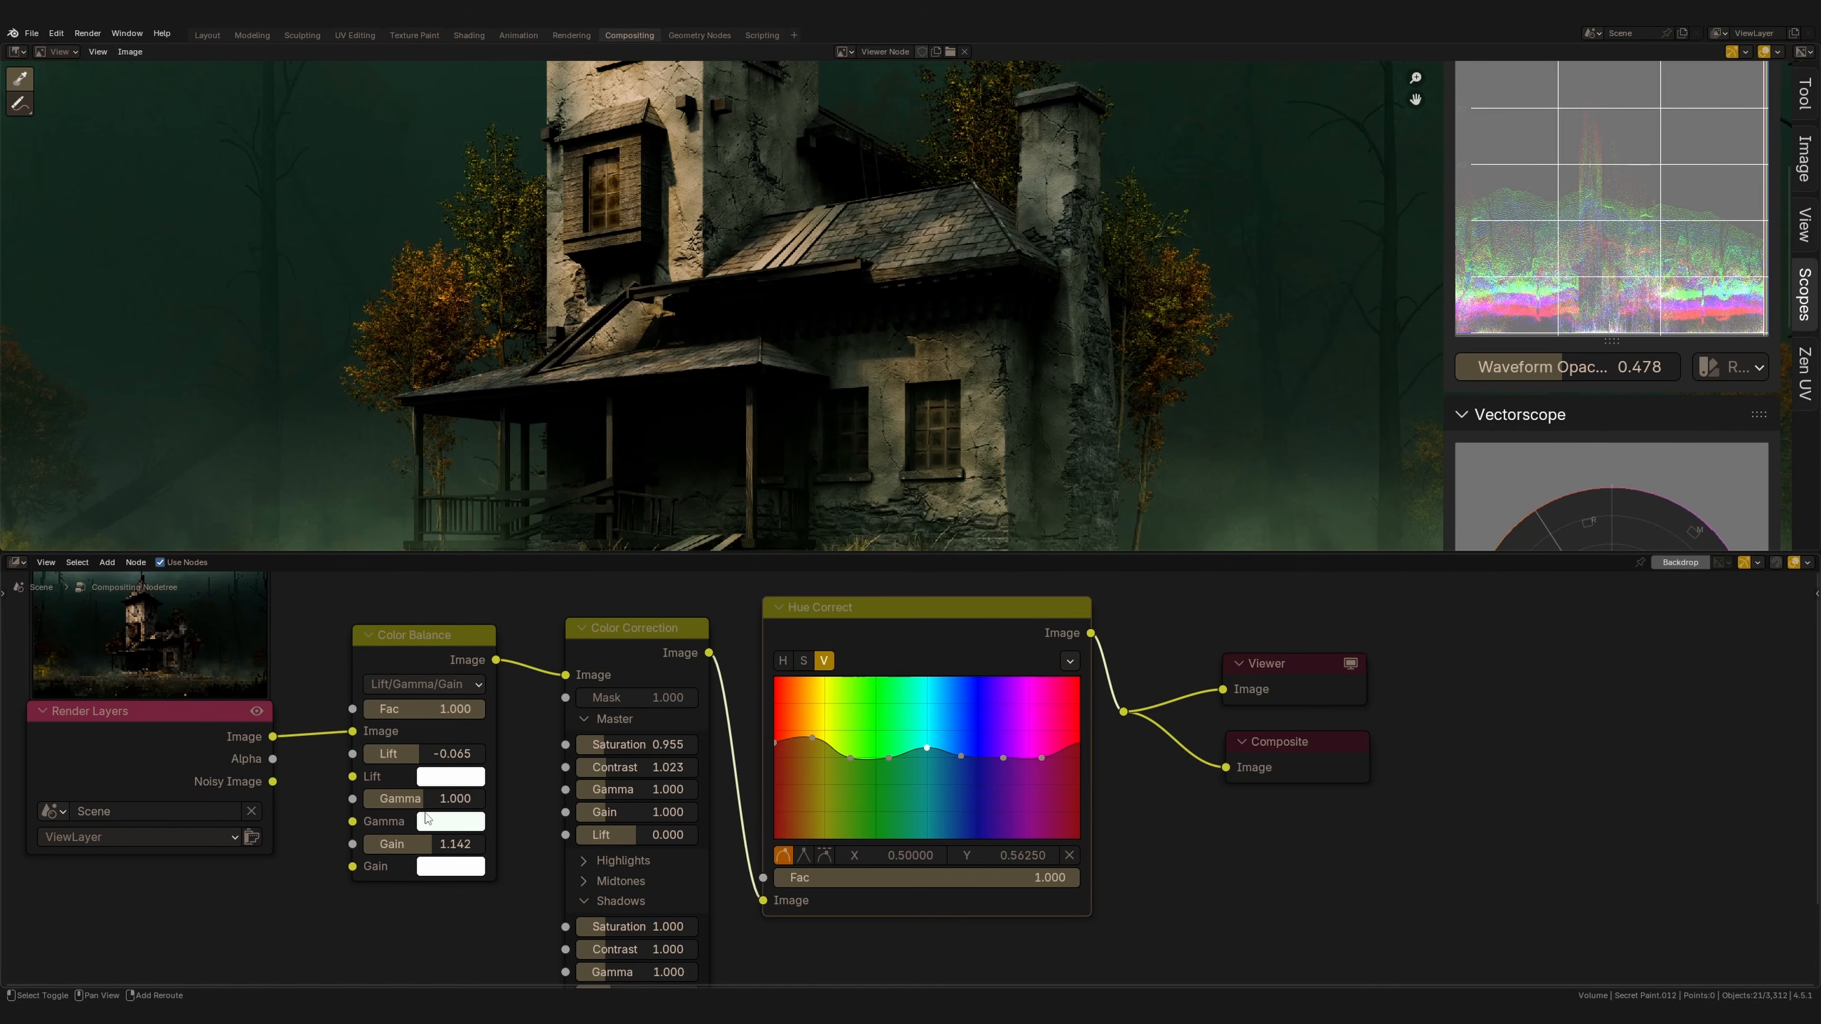
# Set the Color Balance lift to 0.002.
pyautogui.moveTo(450, 754); pyautogui.dragTo(456, 757)
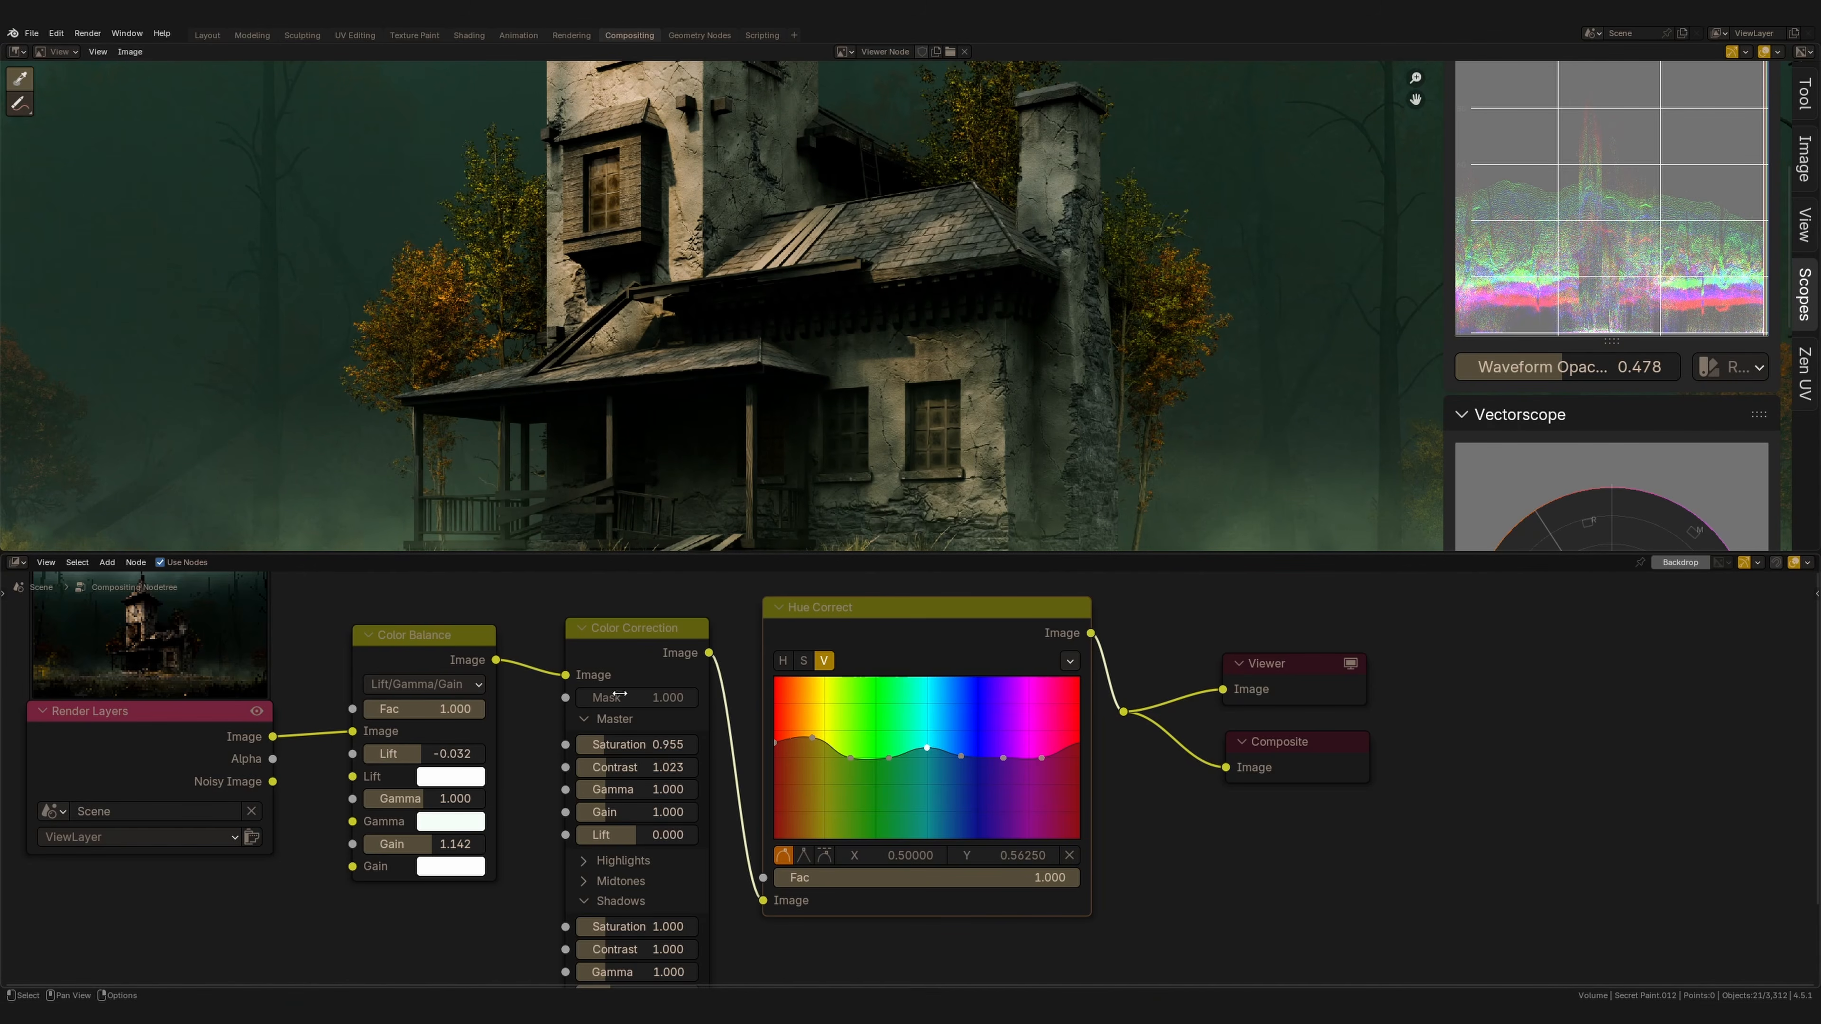
pyautogui.keyDown('ctrl'); pyautogui.moveTo(798, 317); pyautogui.dragTo(829, 314, button='middle'); pyautogui.keyUp('ctrl')
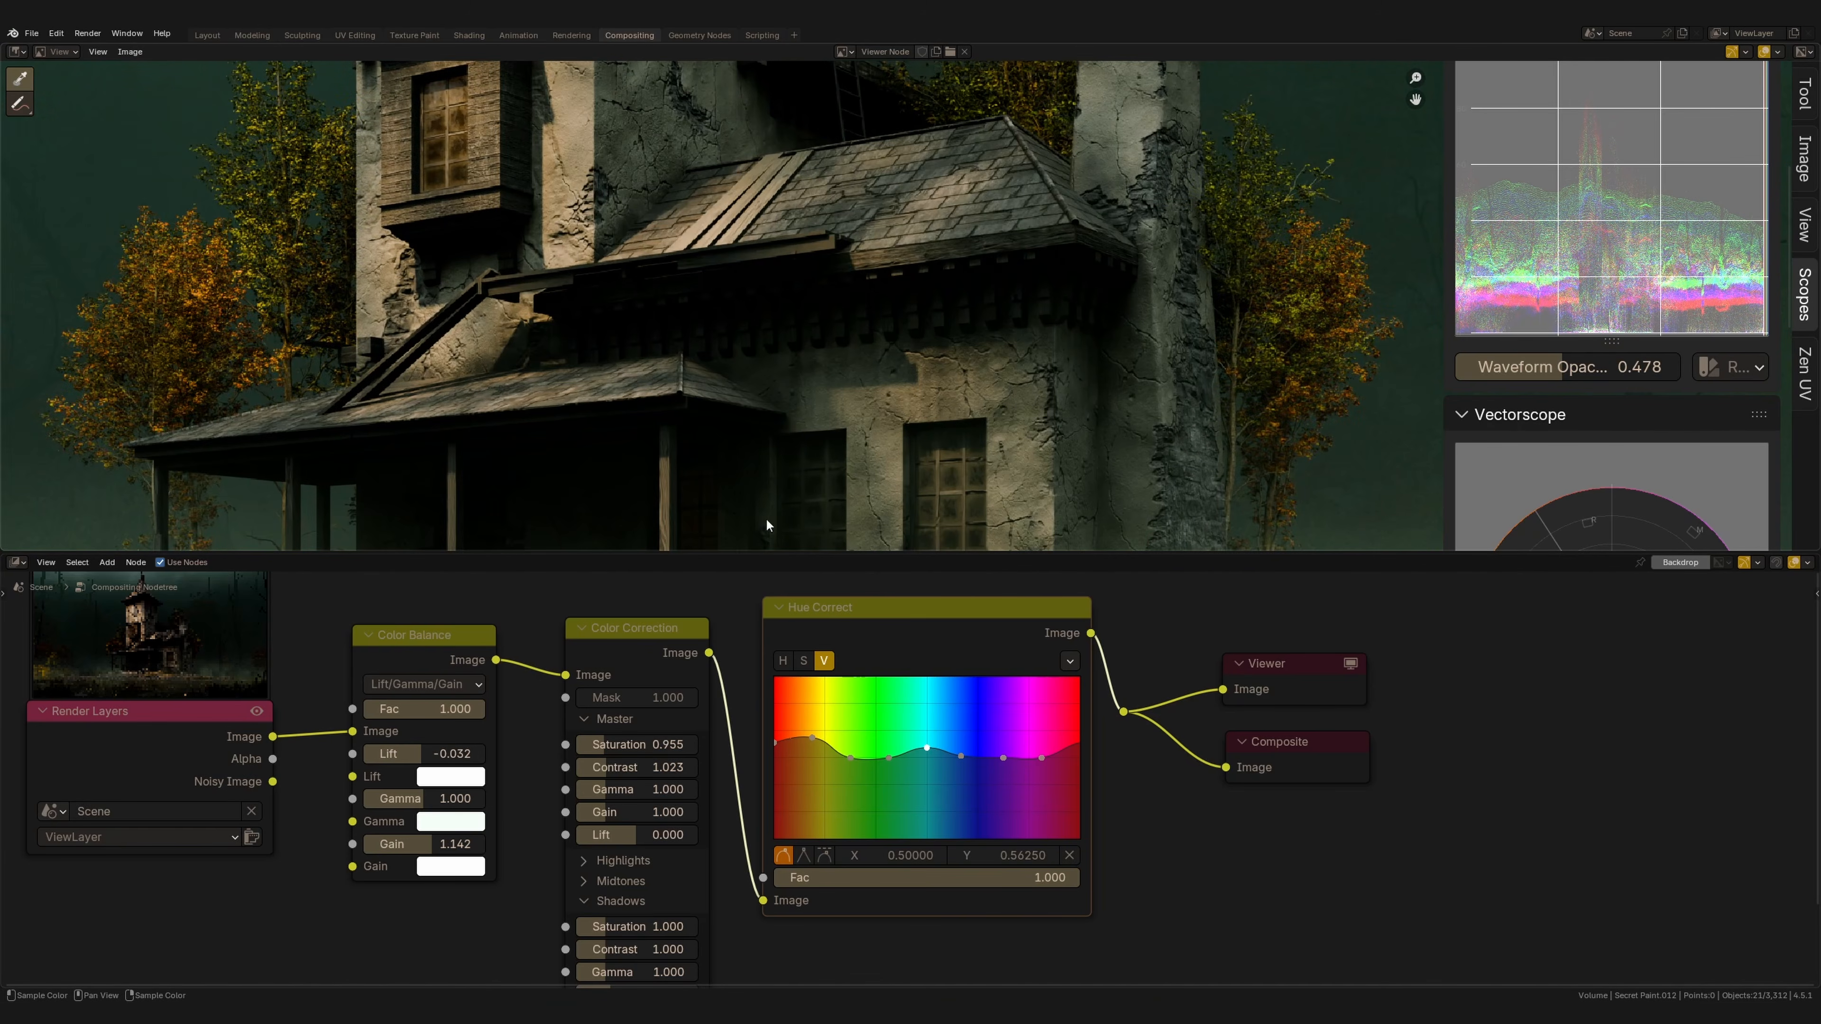
pyautogui.moveTo(410, 757); pyautogui.dragTo(426, 758)
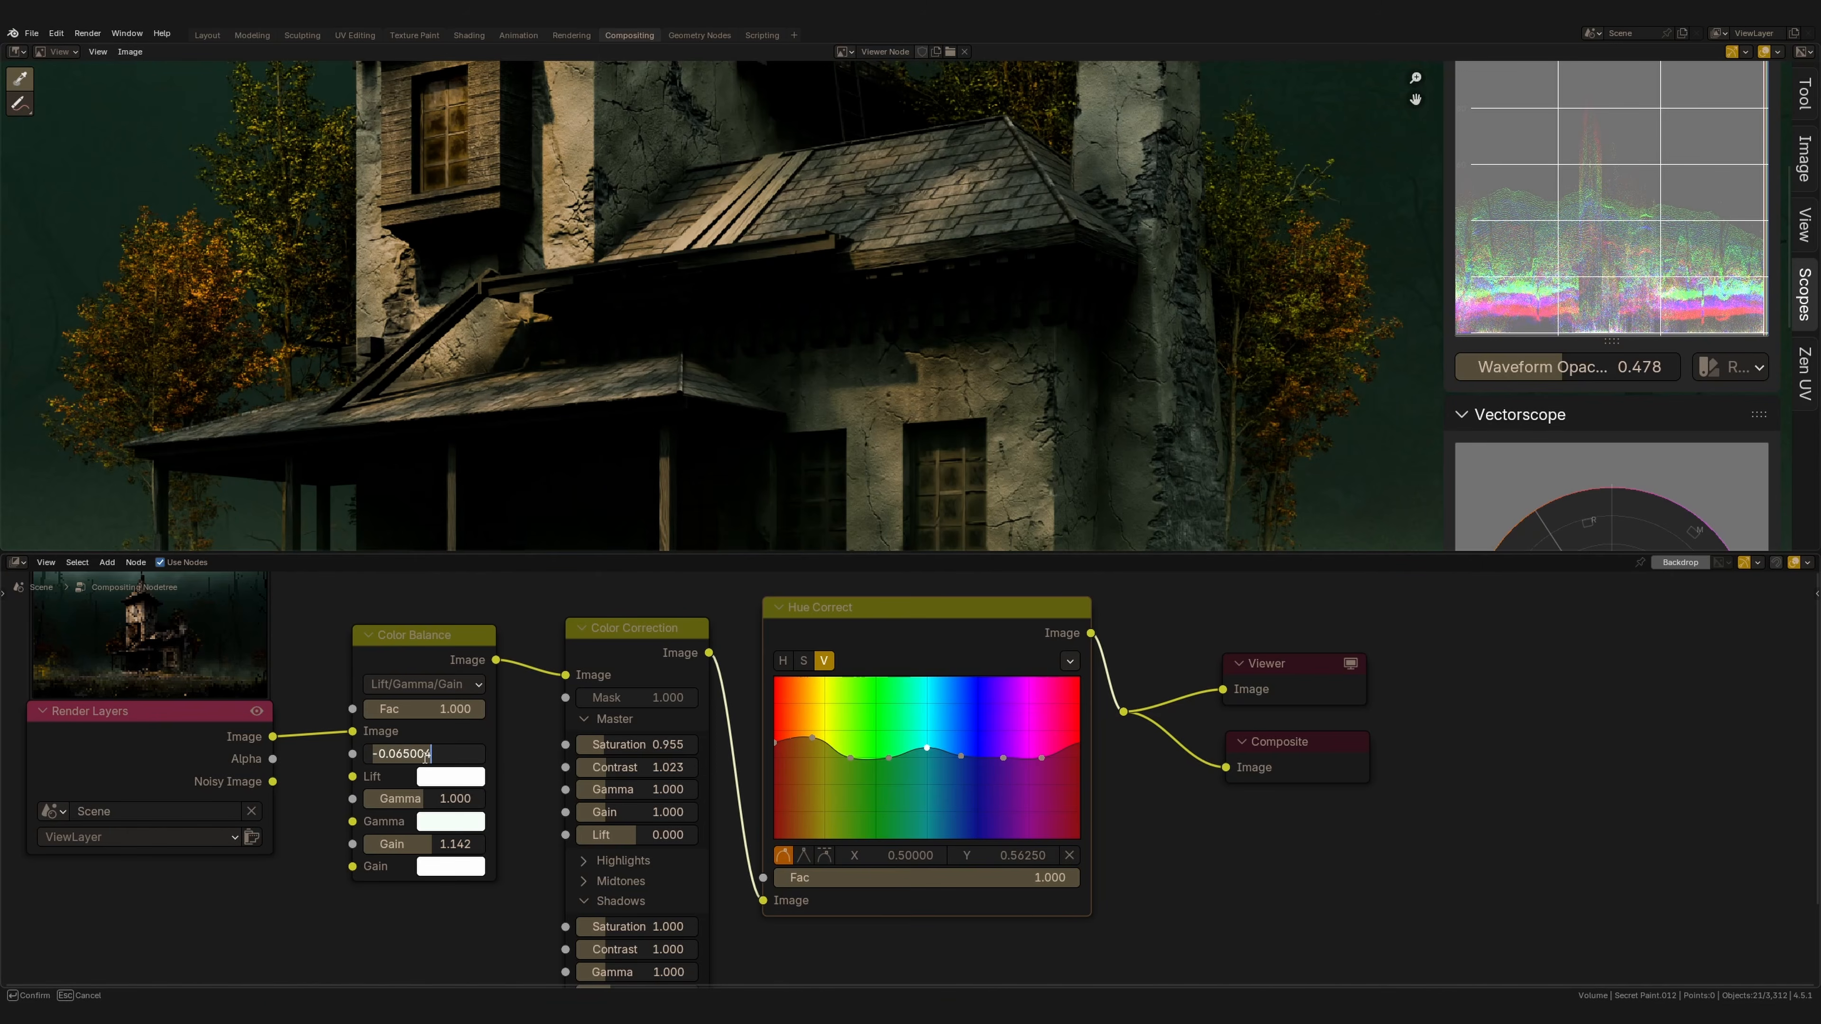
pyautogui.write('0.024')
pyautogui.press('Return')
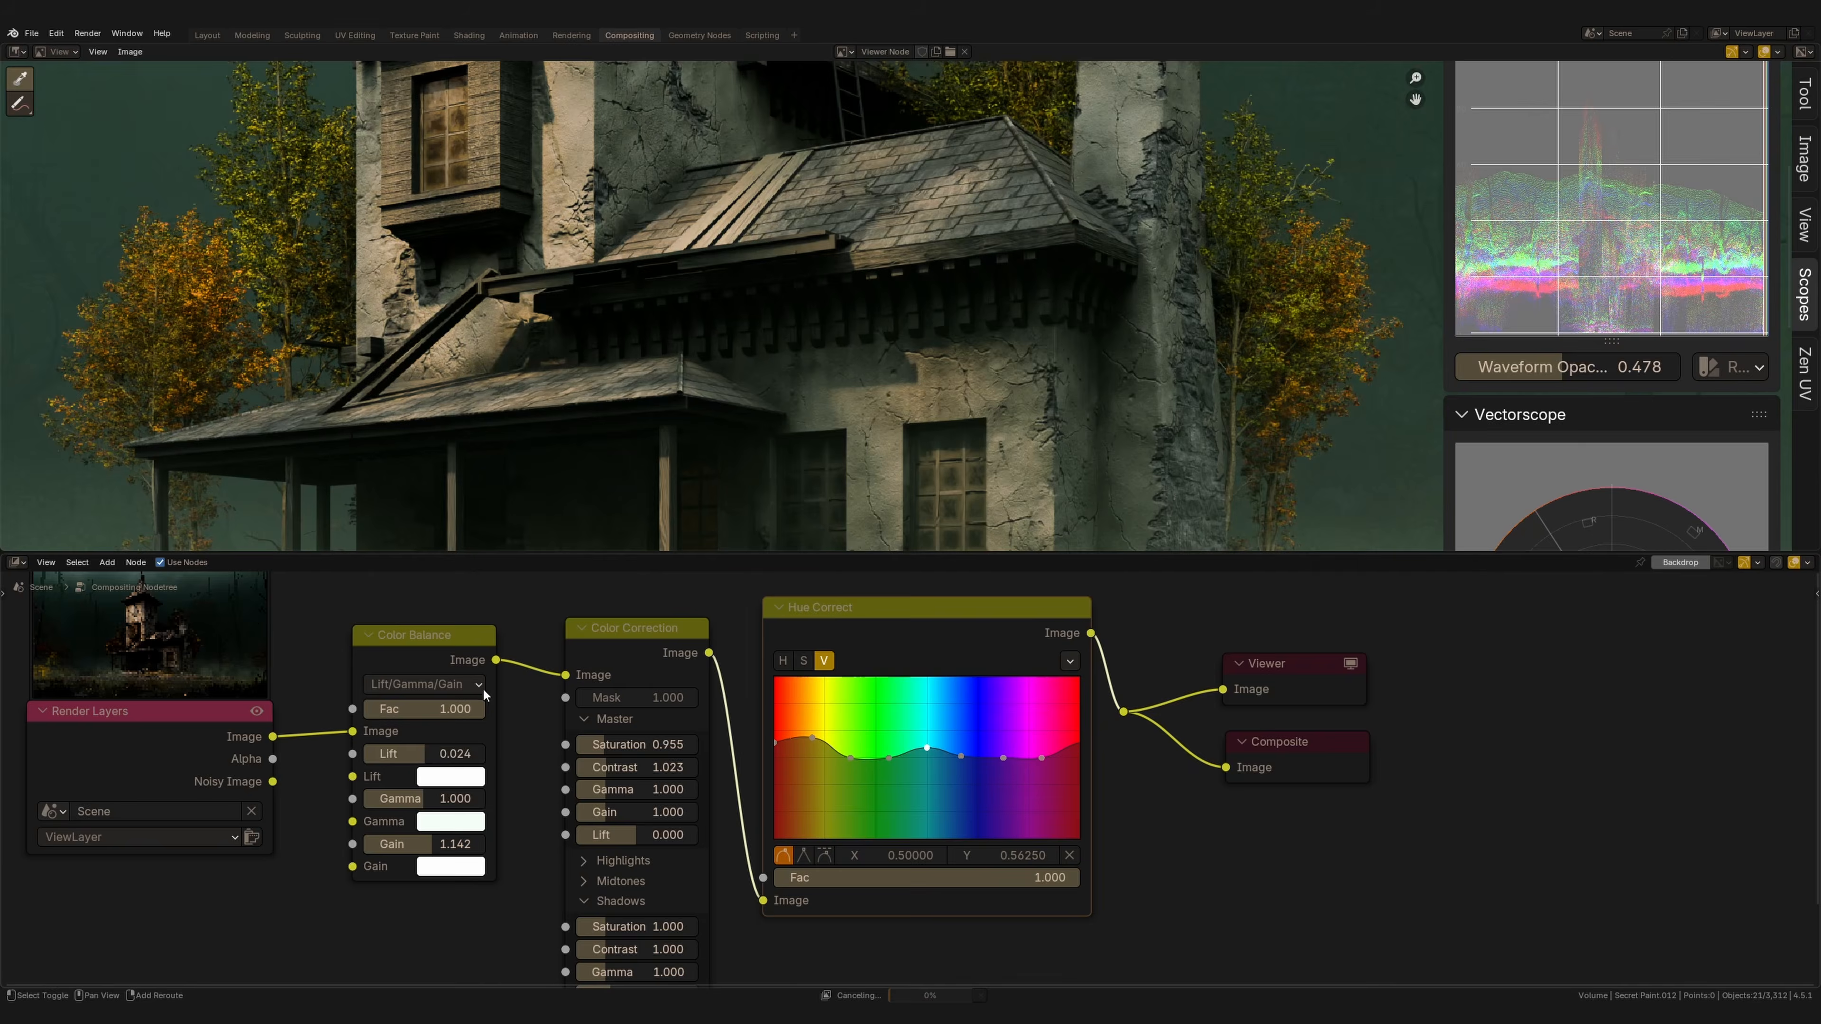
pyautogui.moveTo(442, 754); pyautogui.dragTo(404, 756)
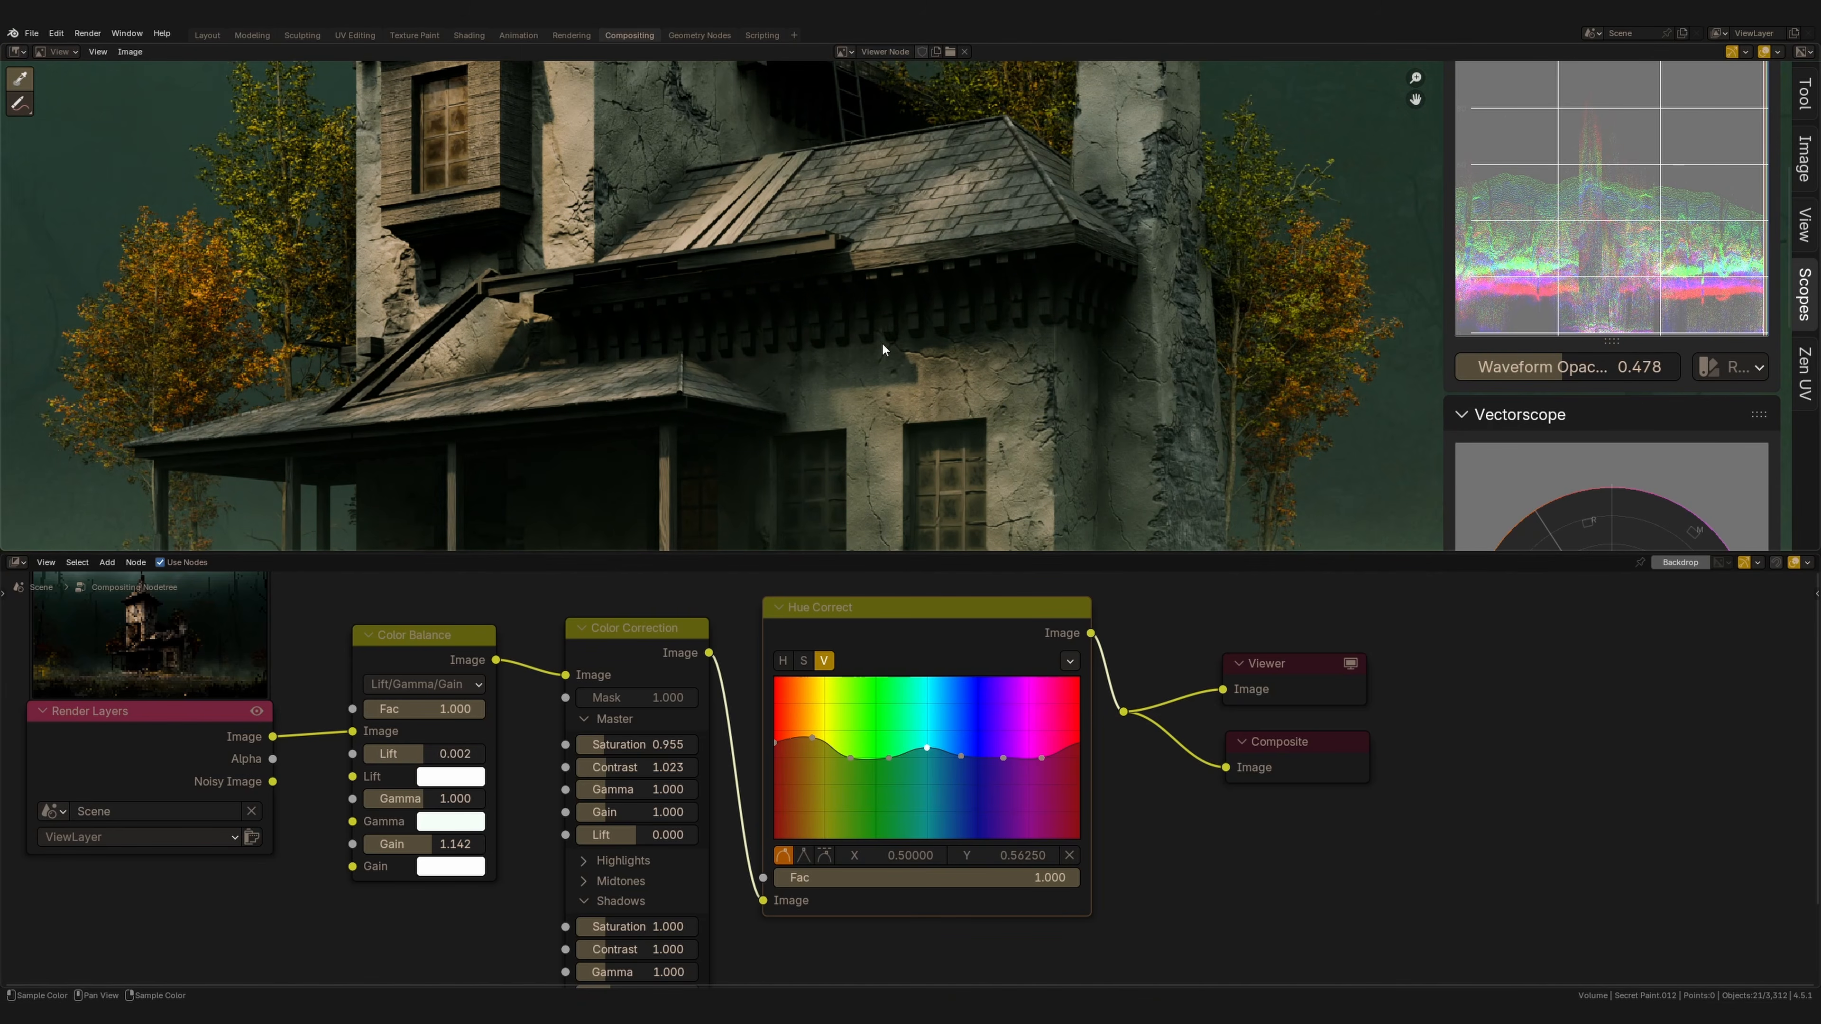
# Raise the Color Correction master contrast to 1.037.
pyautogui.scroll(-4, 866, 343)
pyautogui.moveTo(619, 769); pyautogui.dragTo(624, 772)
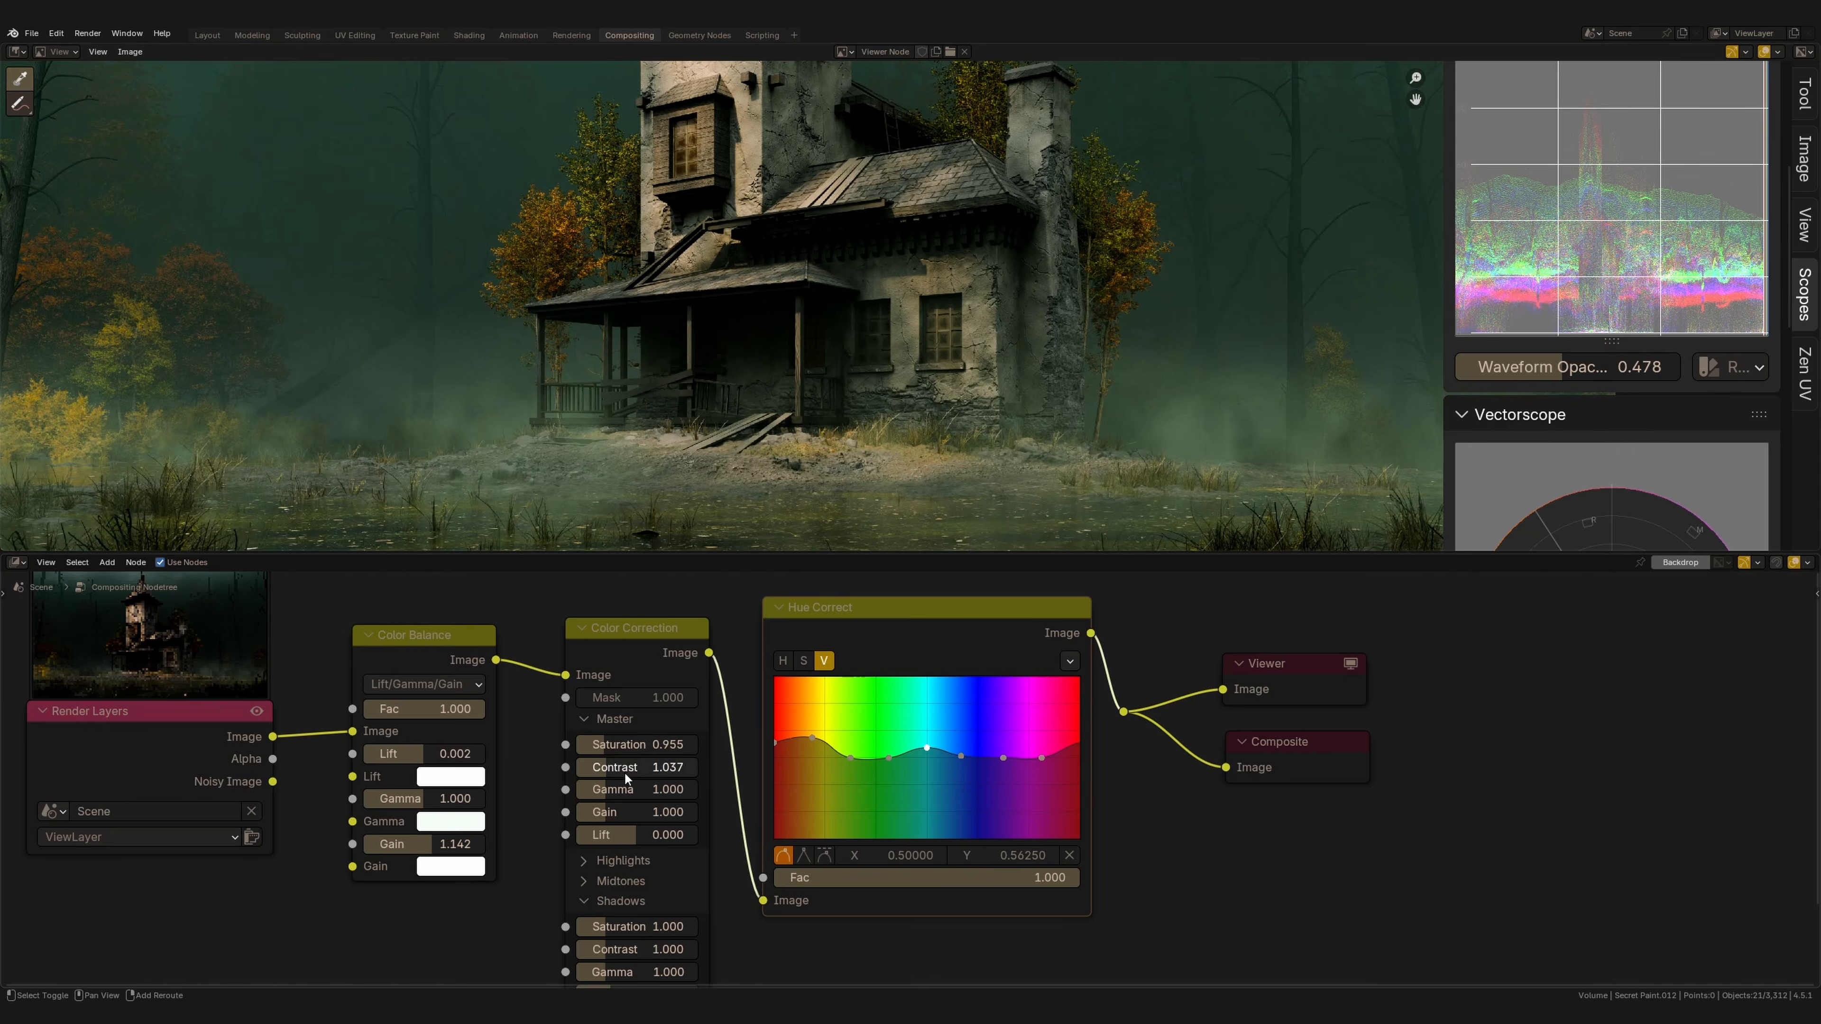
pyautogui.scroll(-2, 770, 437)
pyautogui.scroll(3, 771, 437)
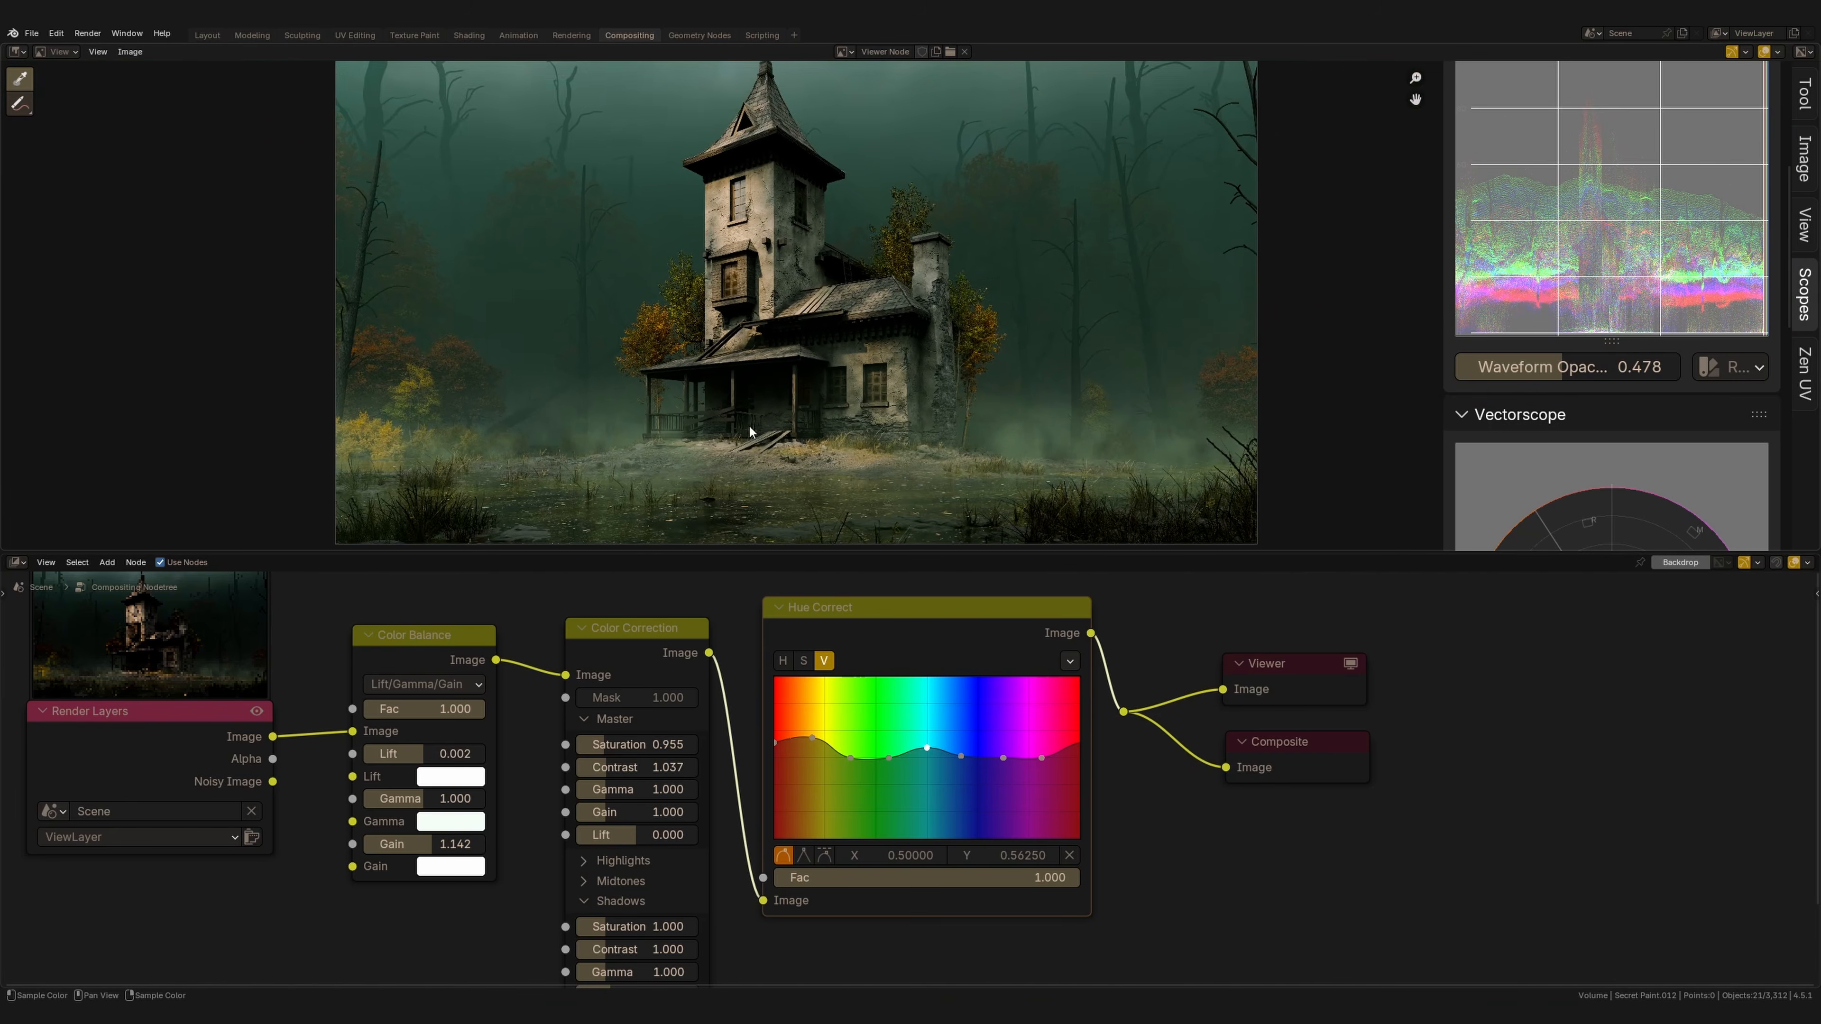
pyautogui.scroll(2, 771, 360)
pyautogui.moveTo(744, 381); pyautogui.dragTo(708, 472, button='middle')
pyautogui.scroll(-4, 744, 341)
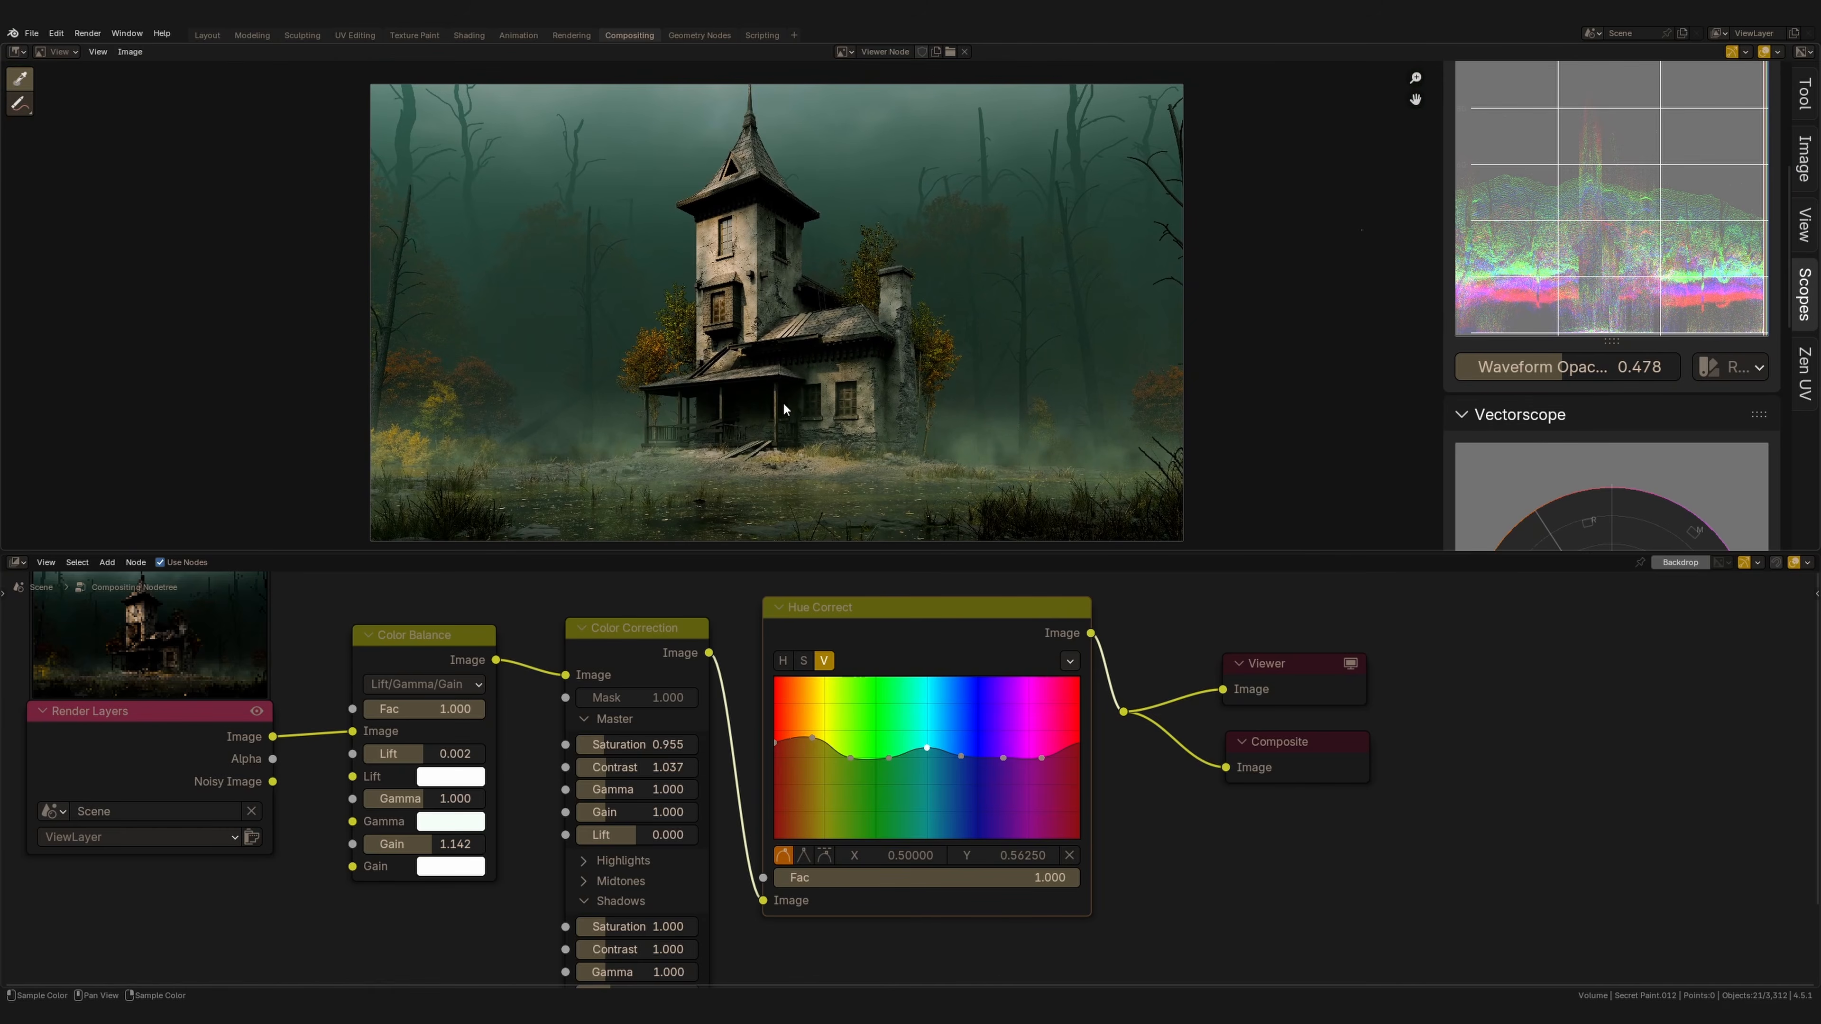
# Add an Ellipse Mask node and preview it in the Viewer.
pyautogui.moveTo(1428, 631); pyautogui.dragTo(955, 718, button='middle')
pyautogui.moveTo(993, 643); pyautogui.dragTo(701, 878)
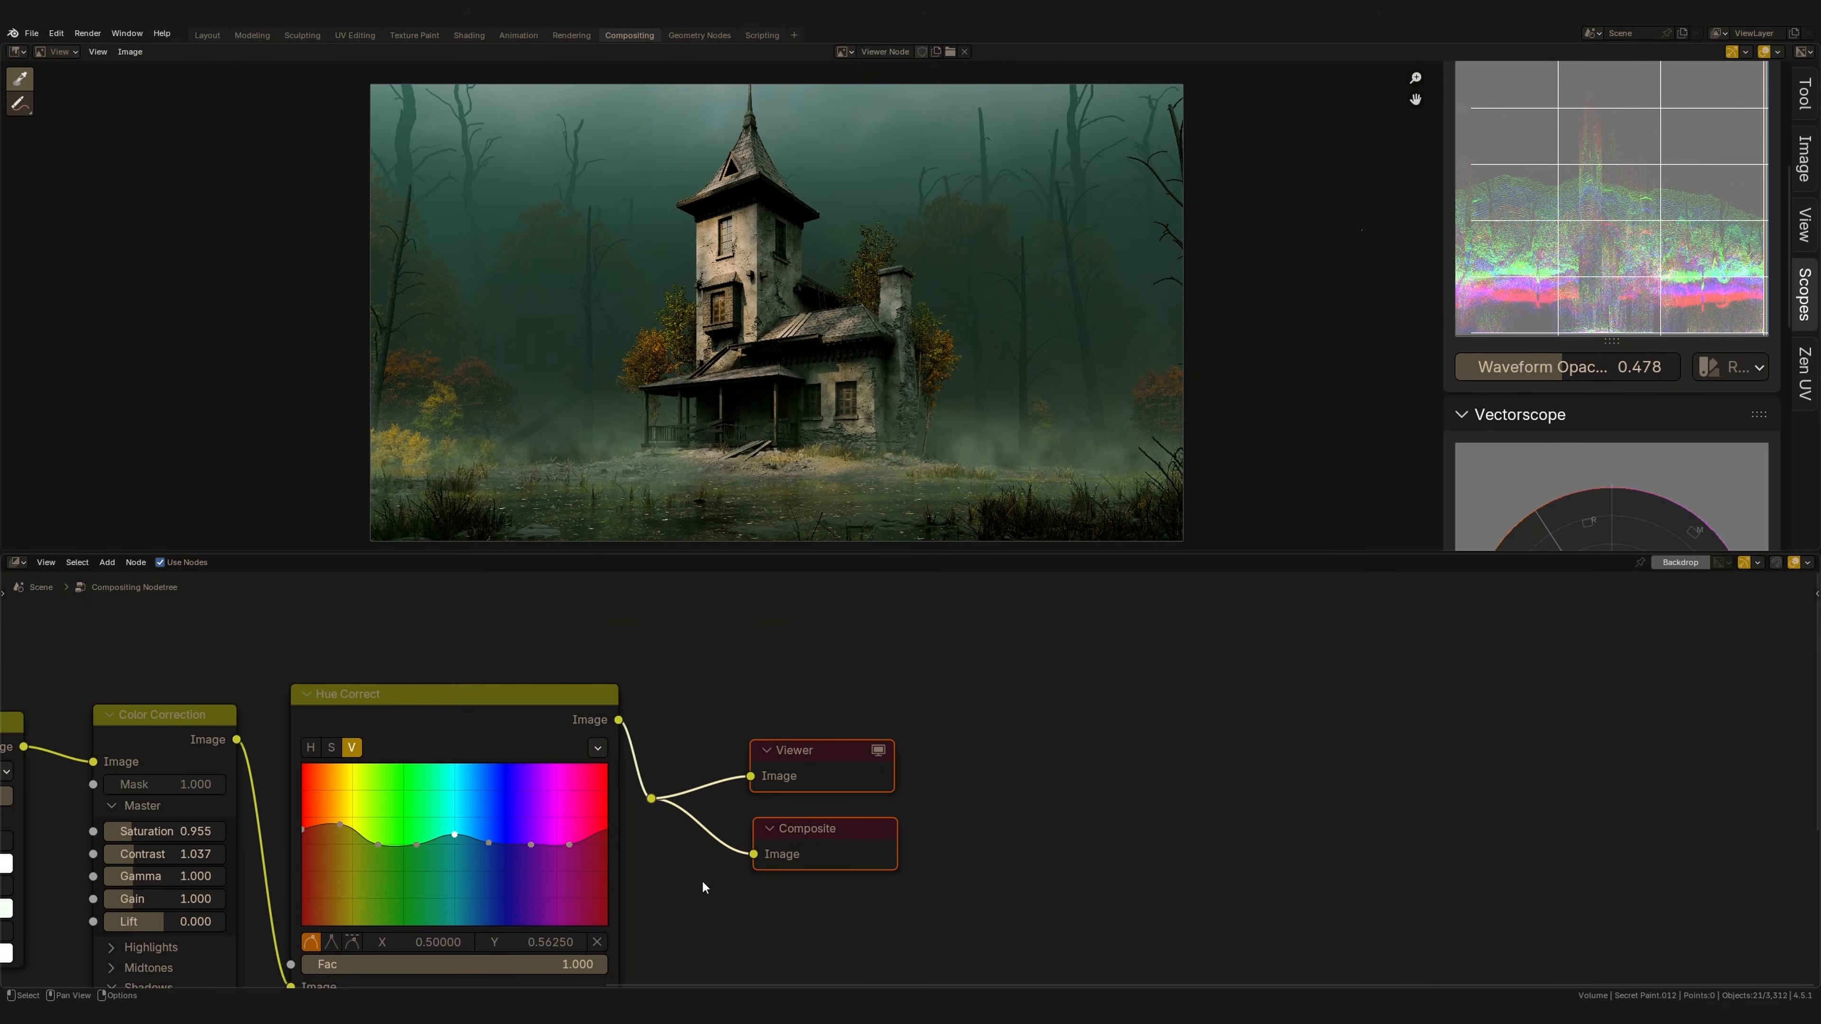
pyautogui.press('g')
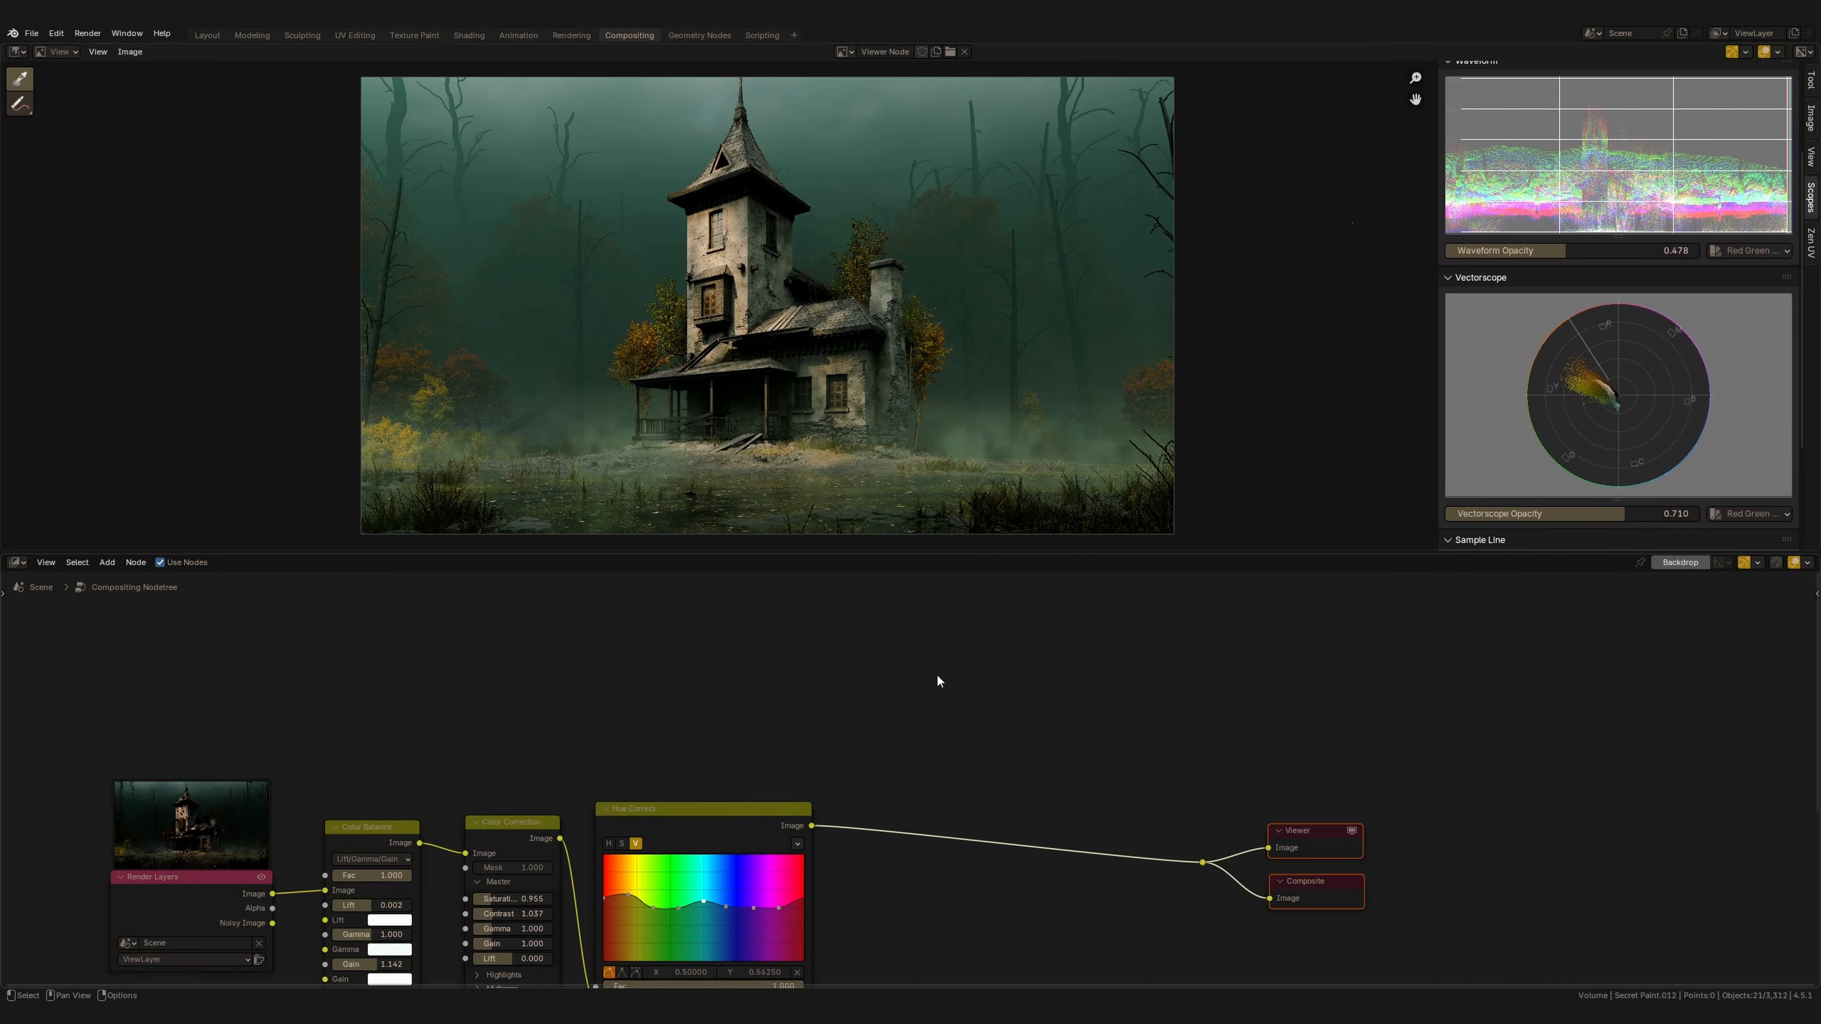
pyautogui.hotkey('shift', 'a')
pyautogui.click(931, 669)
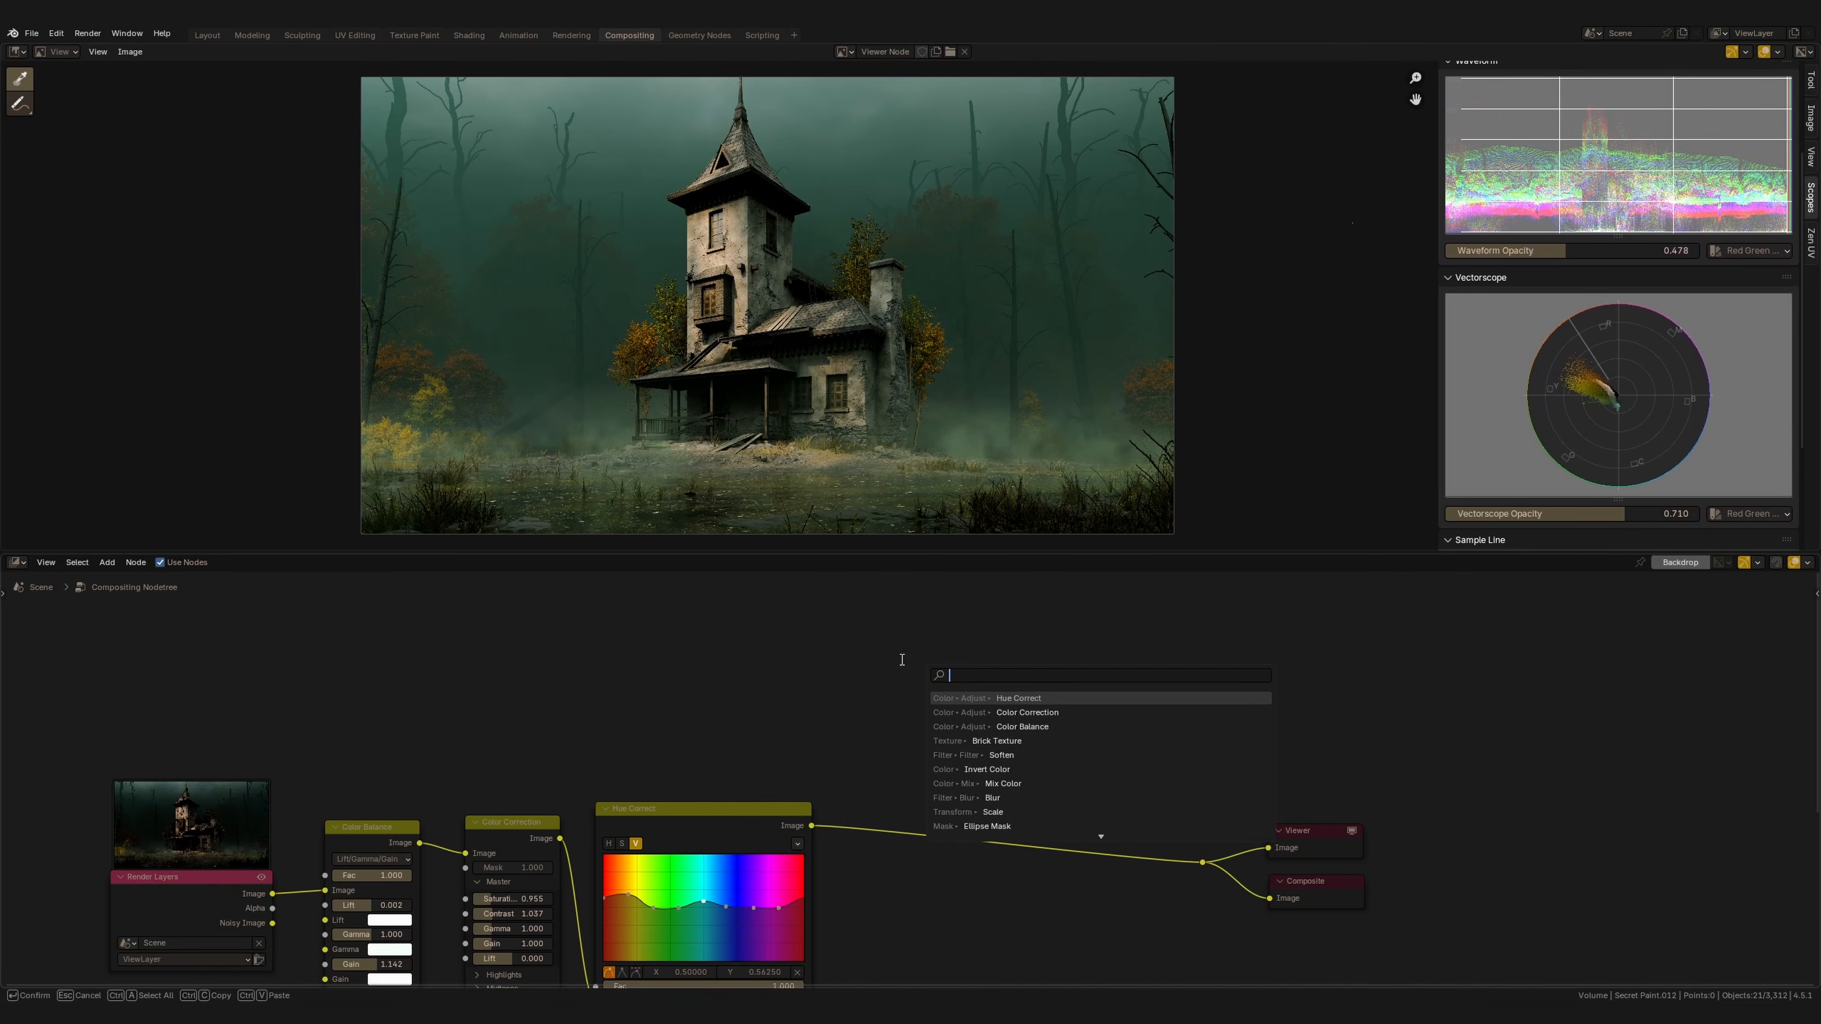
pyautogui.write('el')
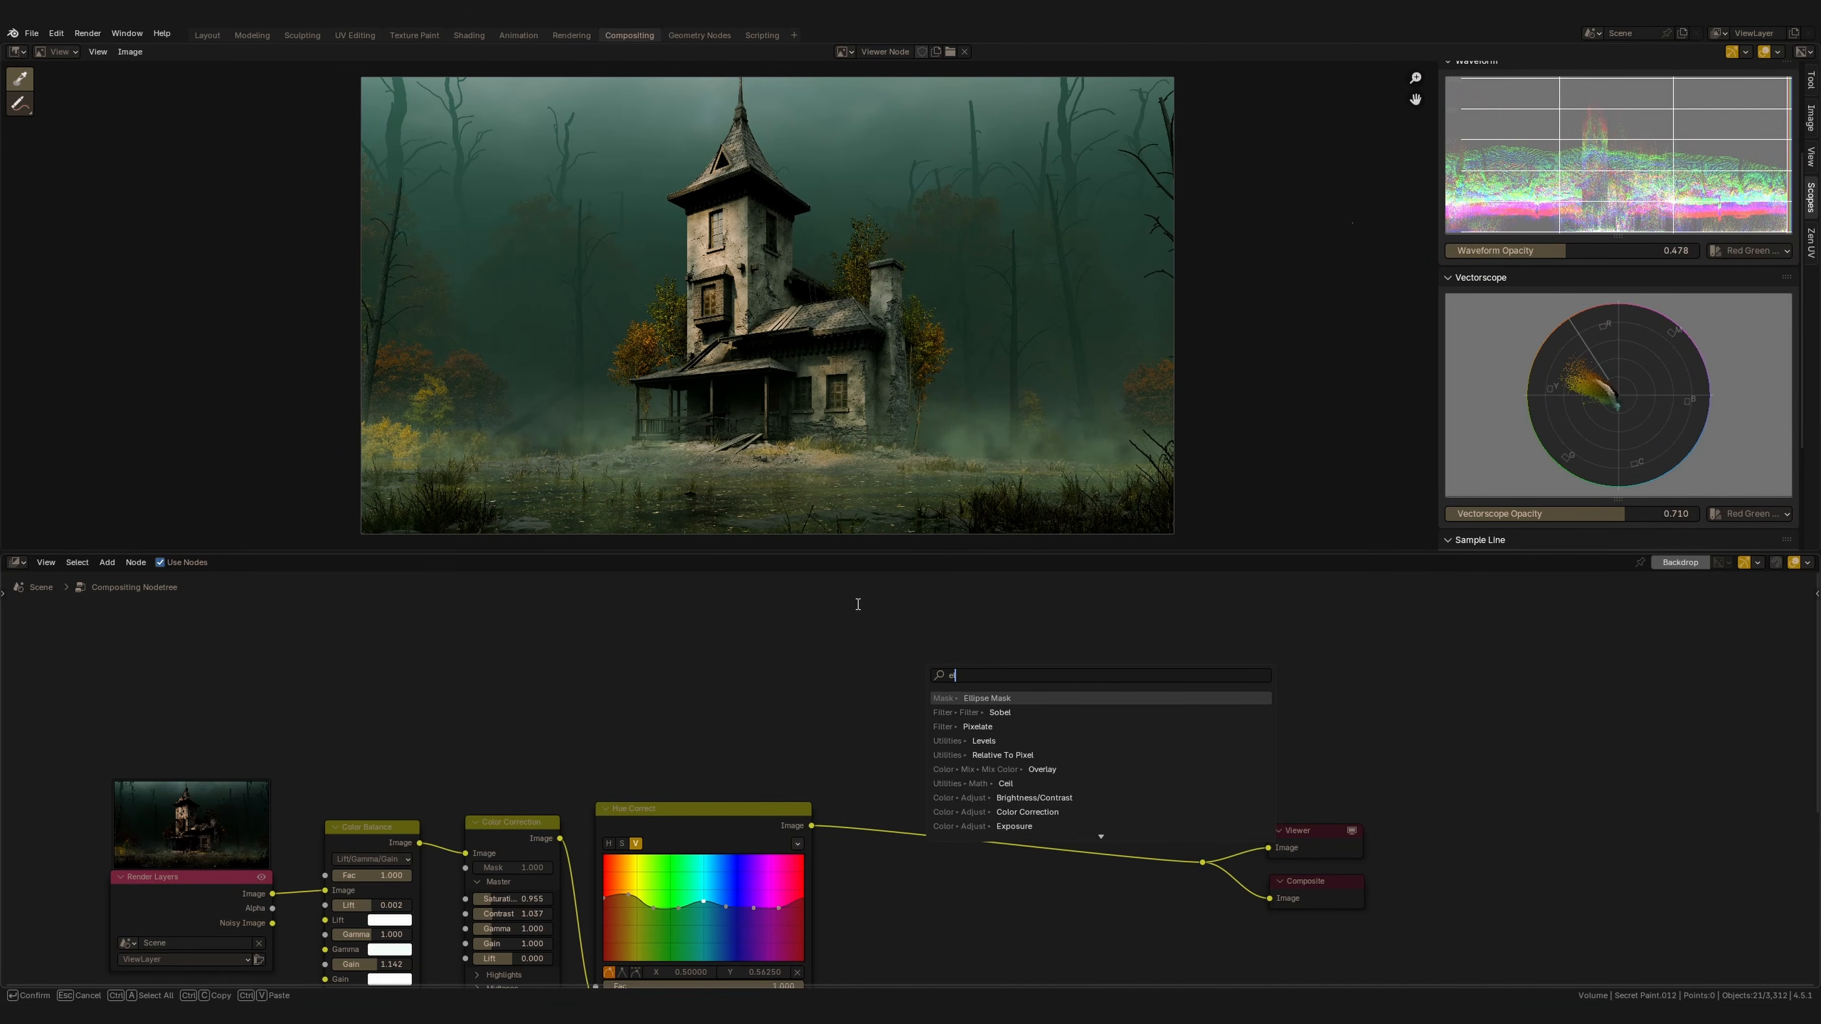
pyautogui.press('Return')
pyautogui.click(937, 650)
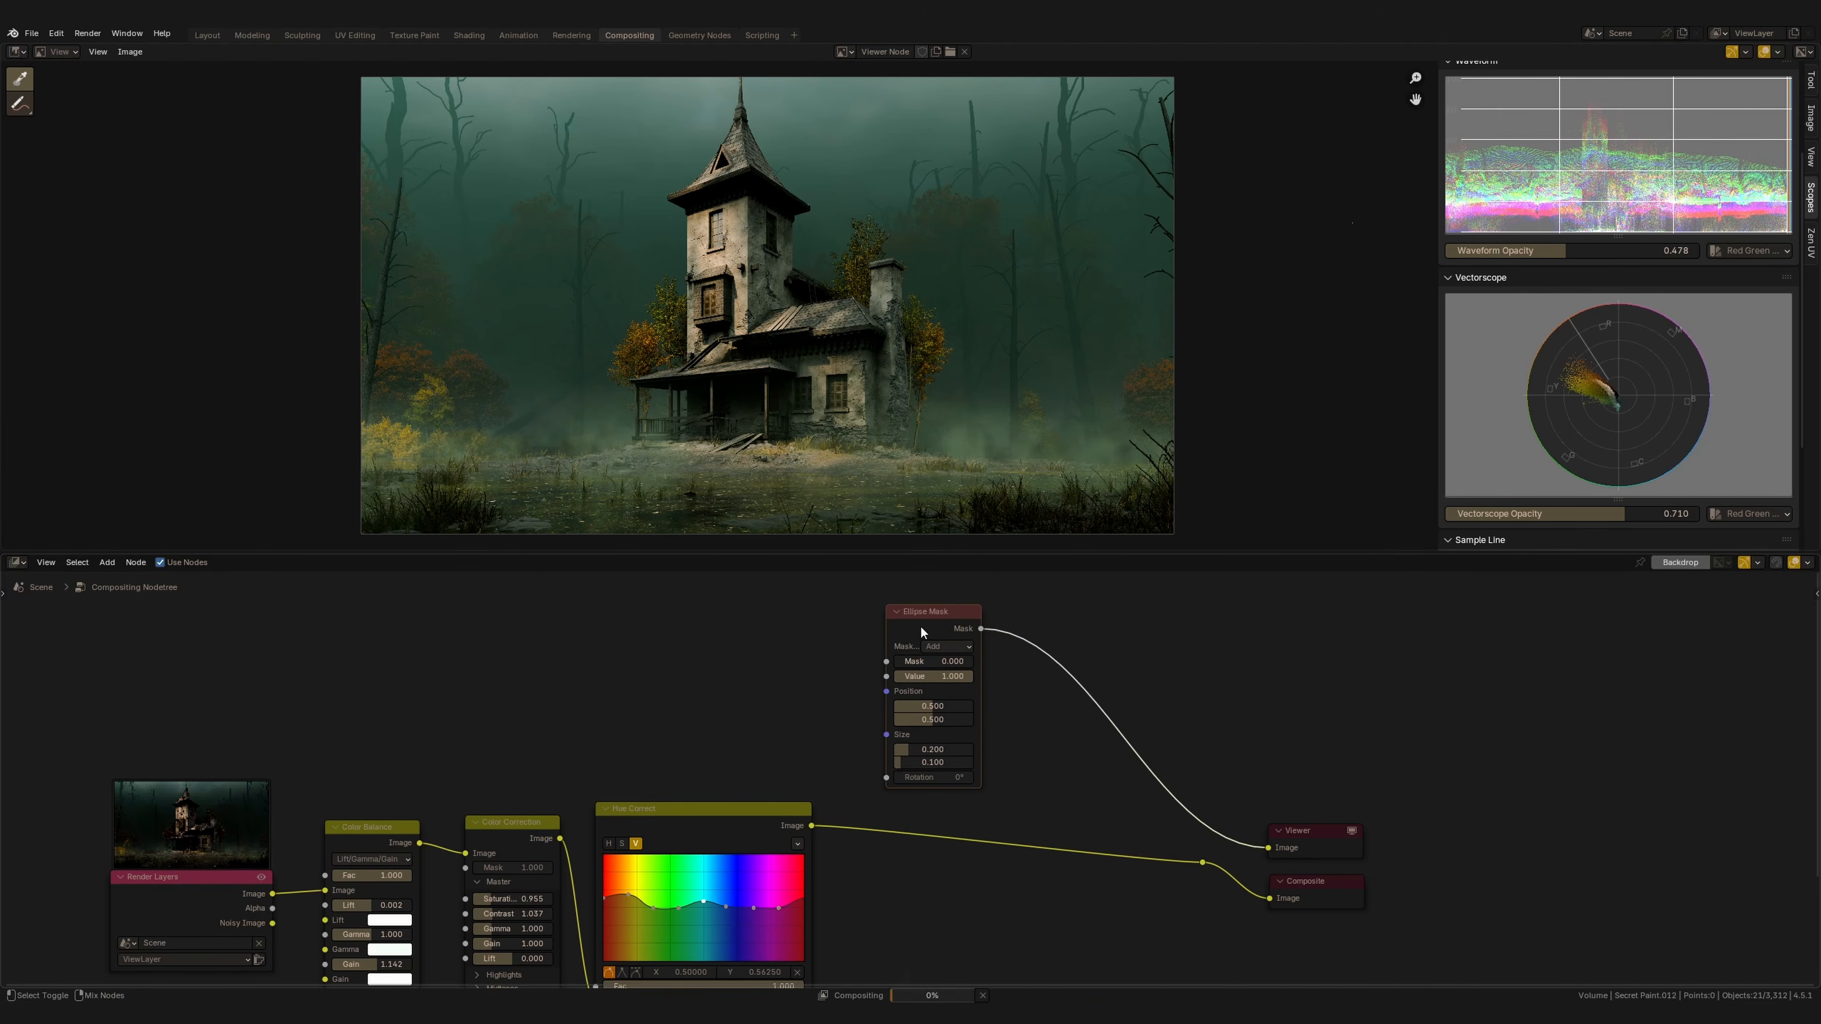
pyautogui.keyDown('ctrl'); pyautogui.keyDown('shift'); pyautogui.click(922, 620); pyautogui.keyUp('shift'); pyautogui.keyUp('ctrl')
# Set the Ellipse Mask size to 1.000 wide and 0.700 high.
pyautogui.scroll(2, 918, 746)
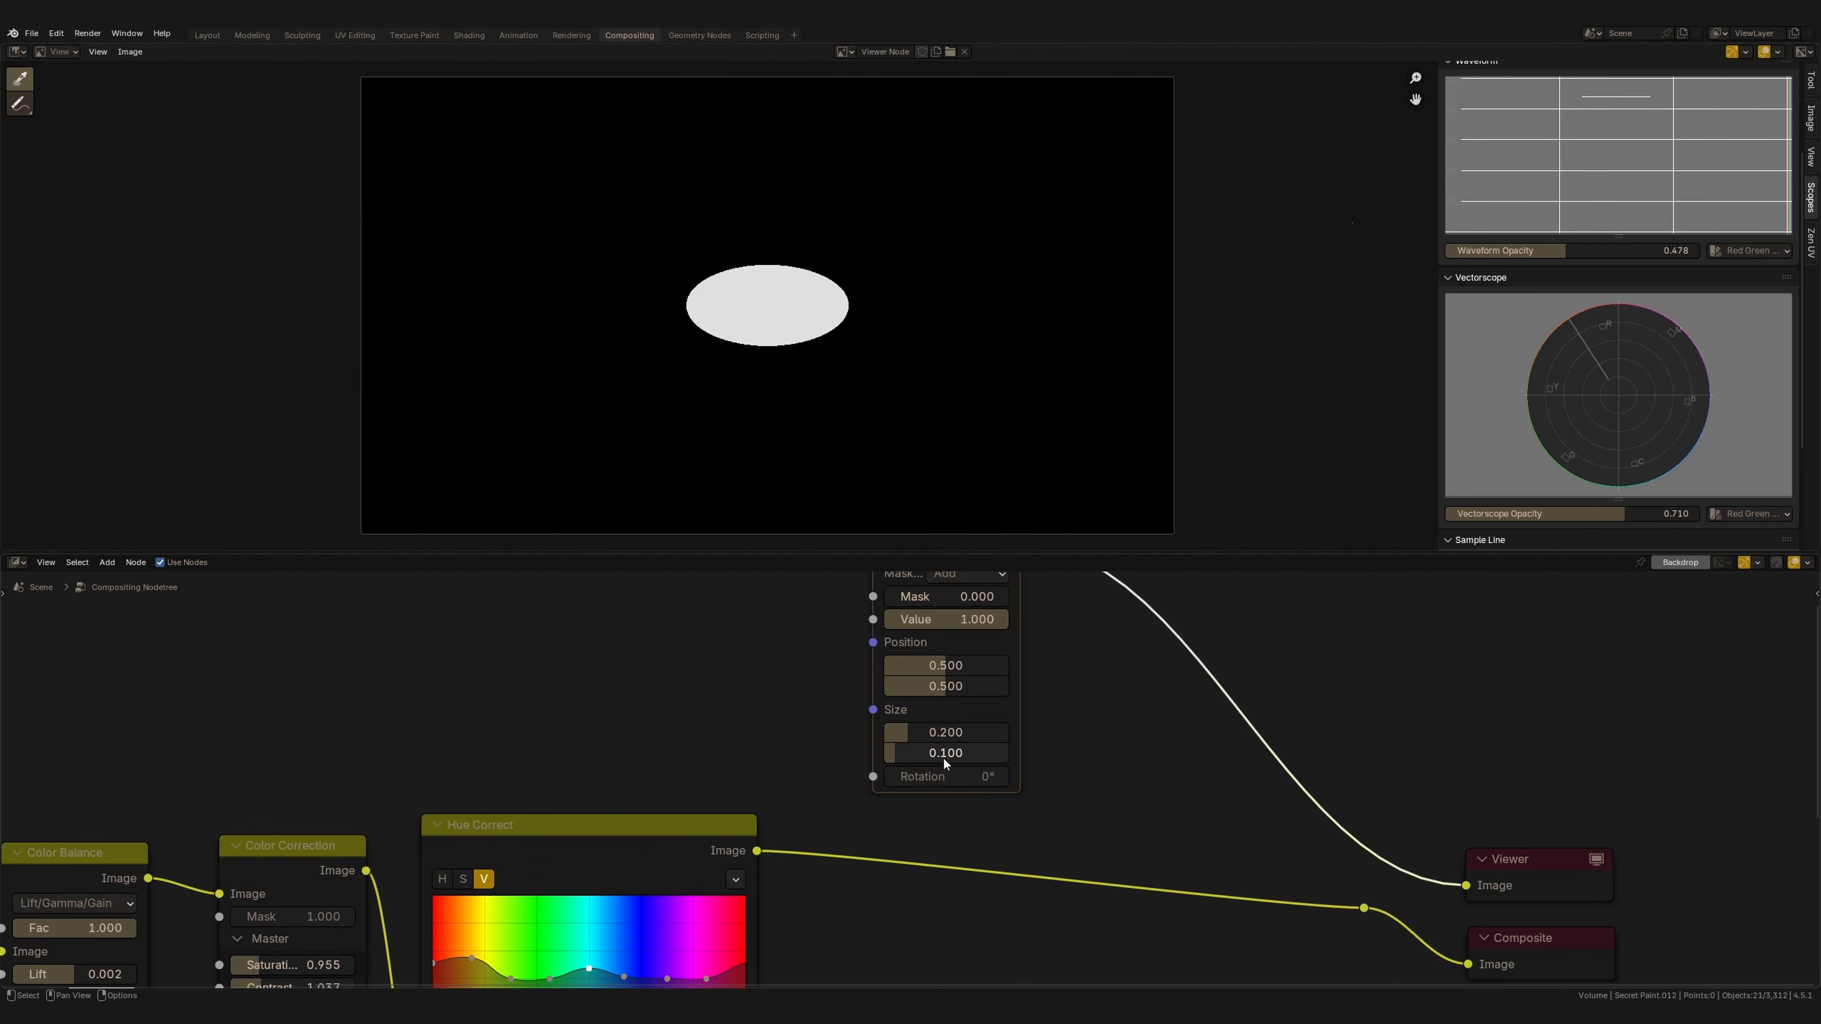
pyautogui.moveTo(929, 716); pyautogui.dragTo(798, 752, button='middle')
pyautogui.scroll(-1, 817, 739)
pyautogui.click(831, 778)
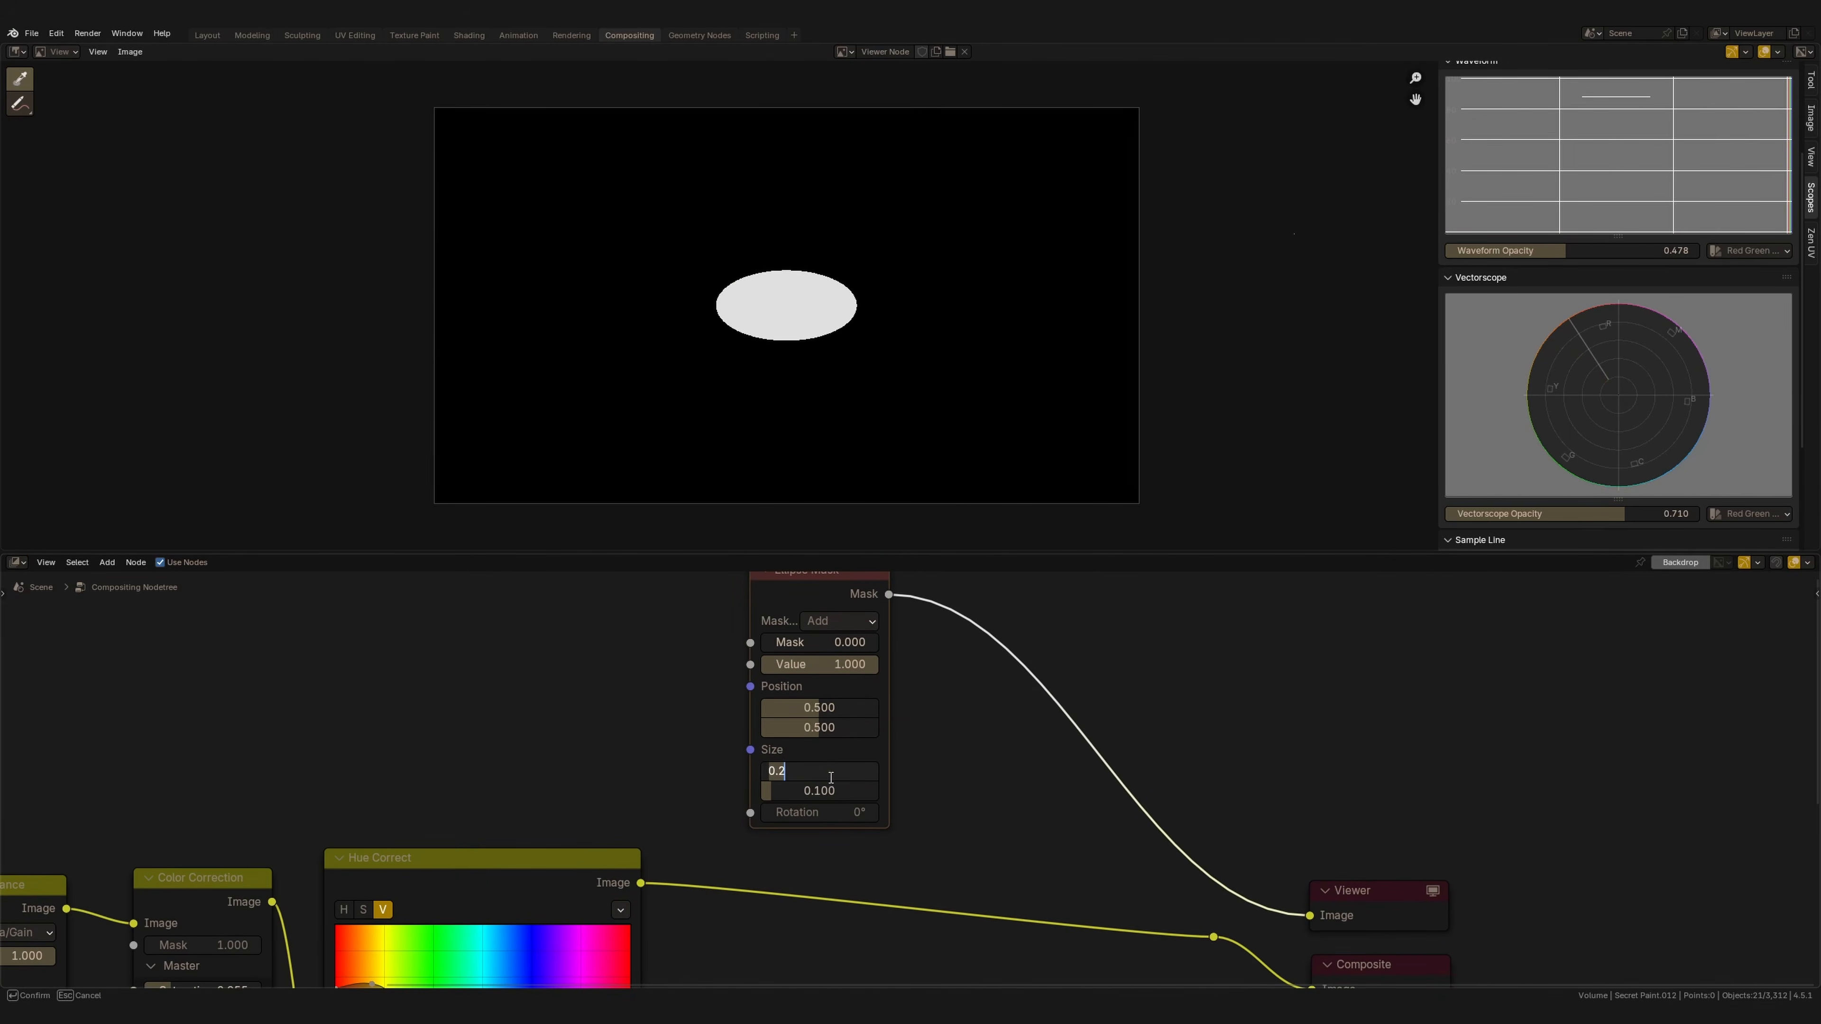
pyautogui.write('1')
pyautogui.press('Return')
pyautogui.click(809, 790)
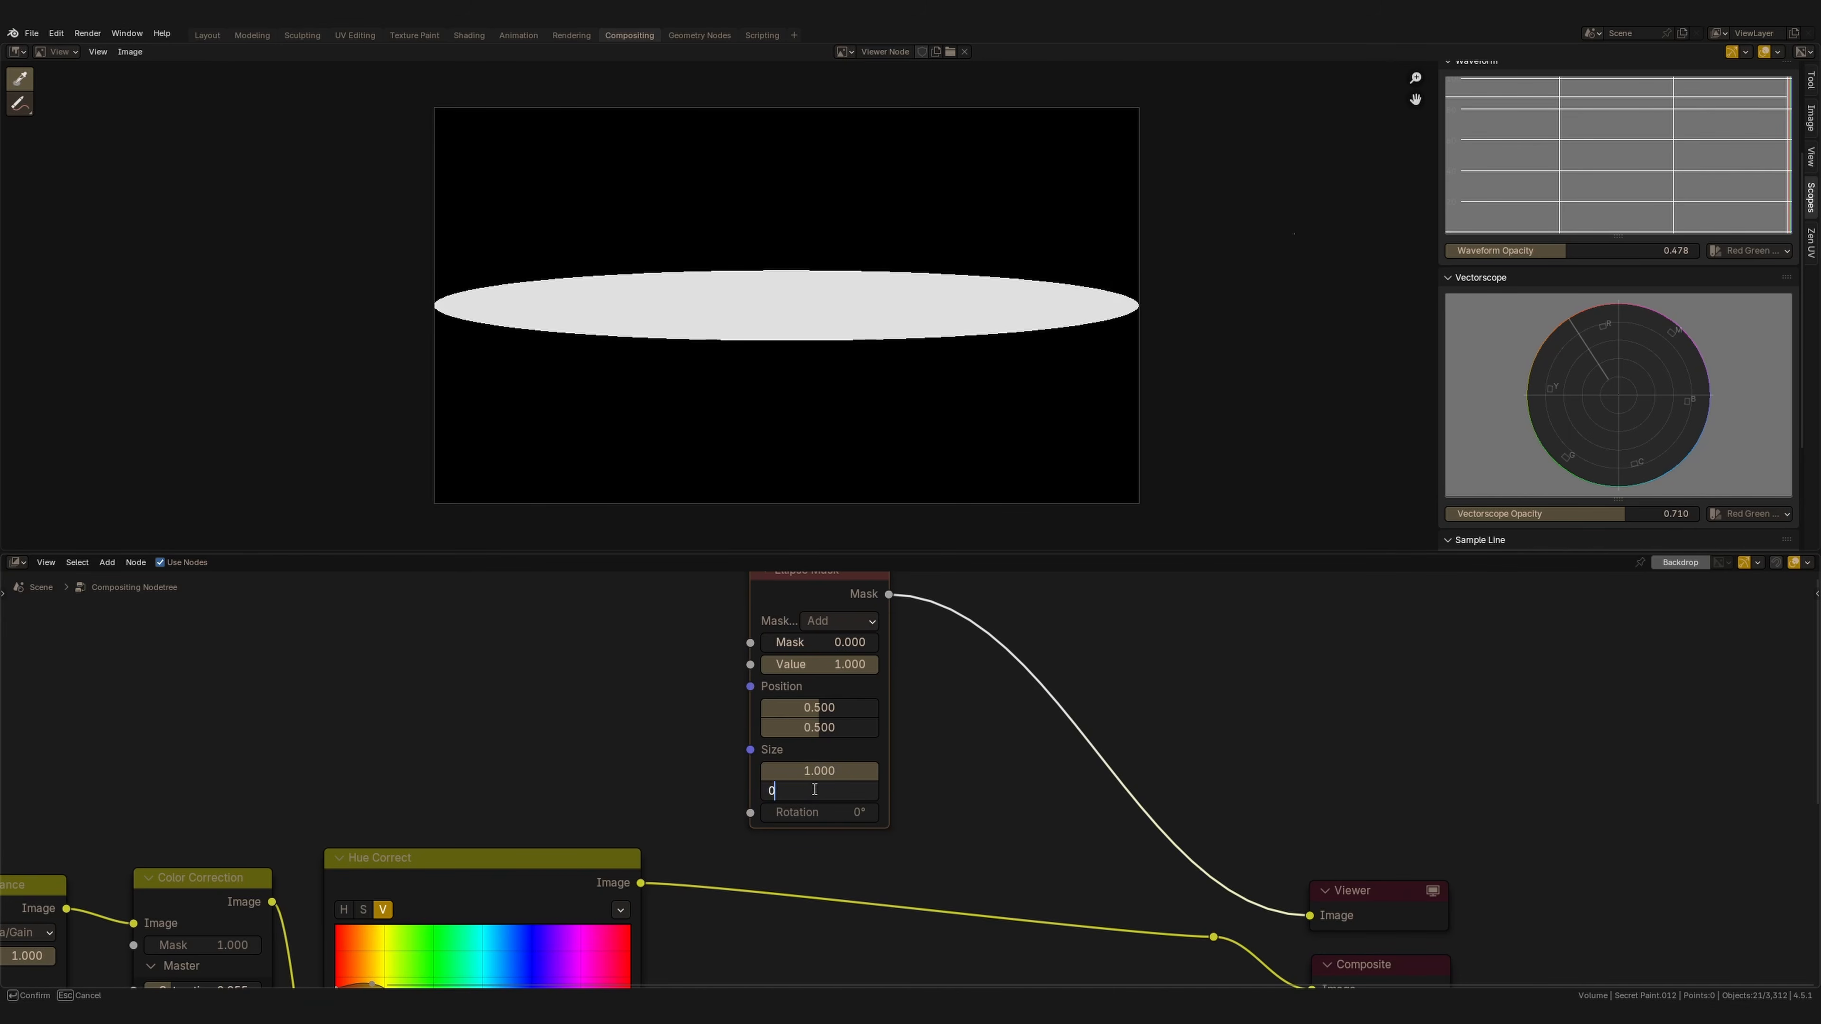
pyautogui.write('0.8')
pyautogui.press('Return')
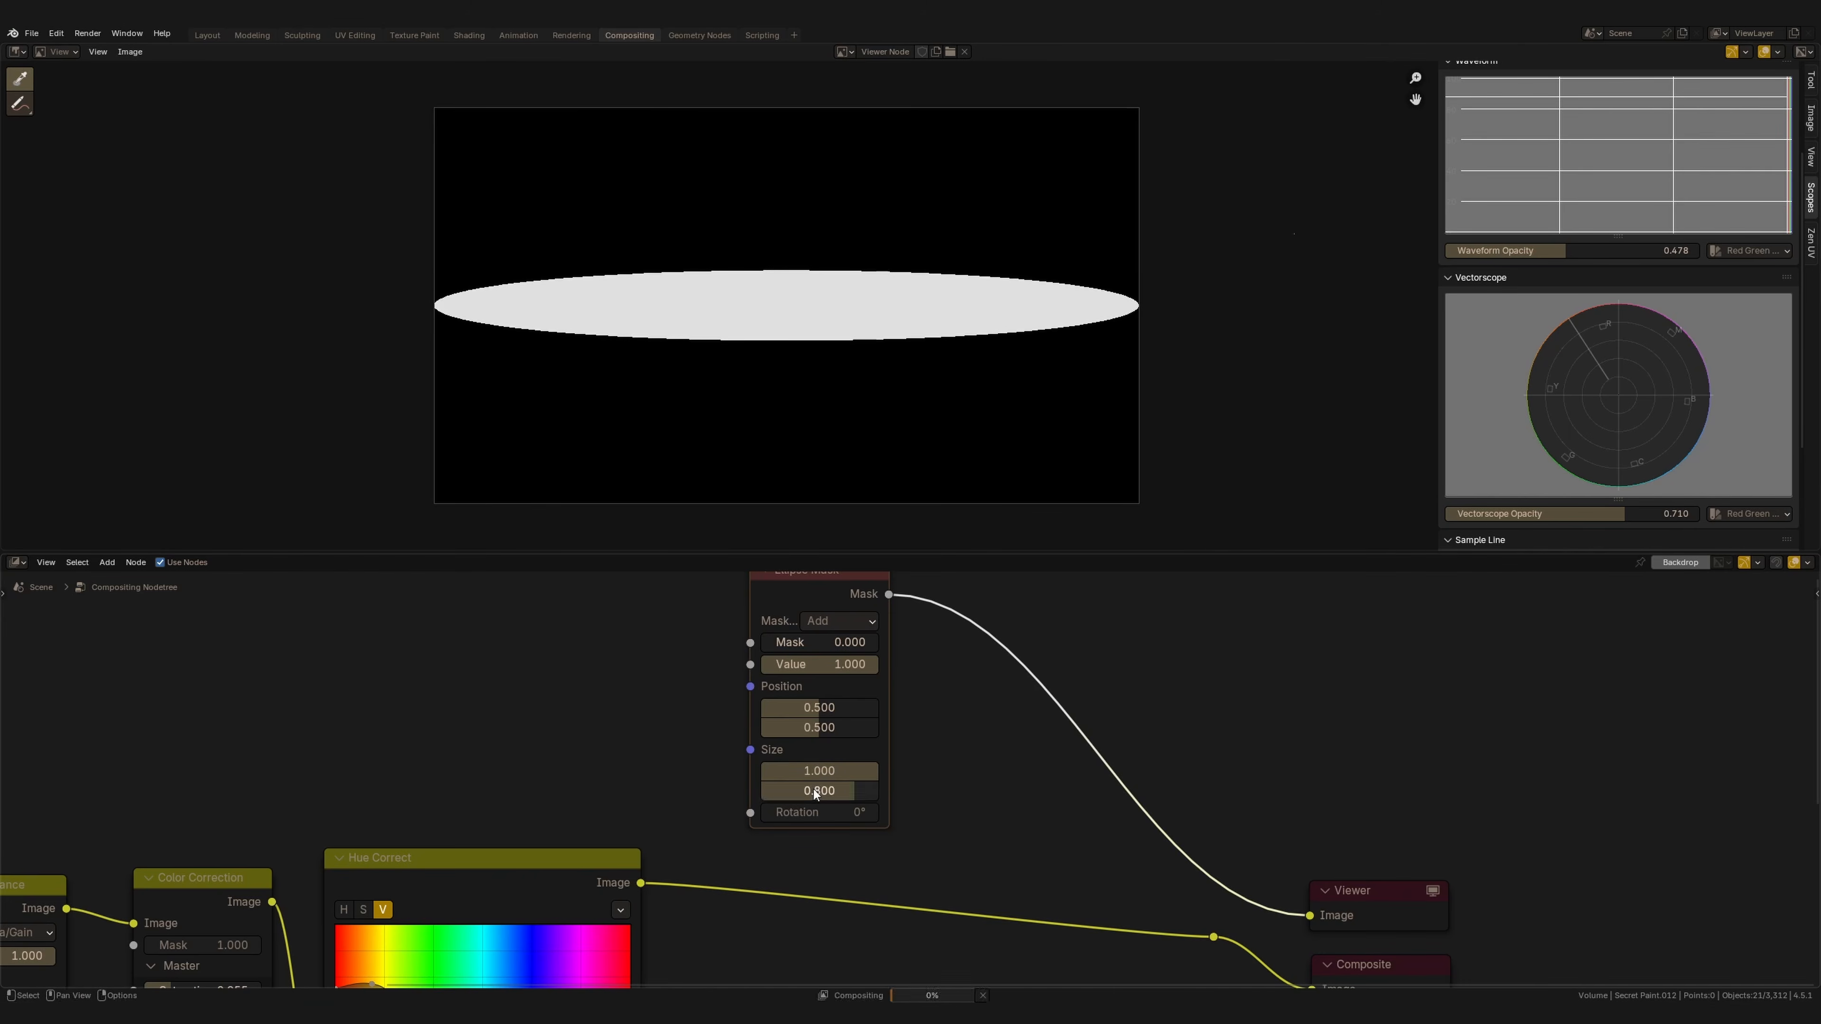
pyautogui.click(825, 796)
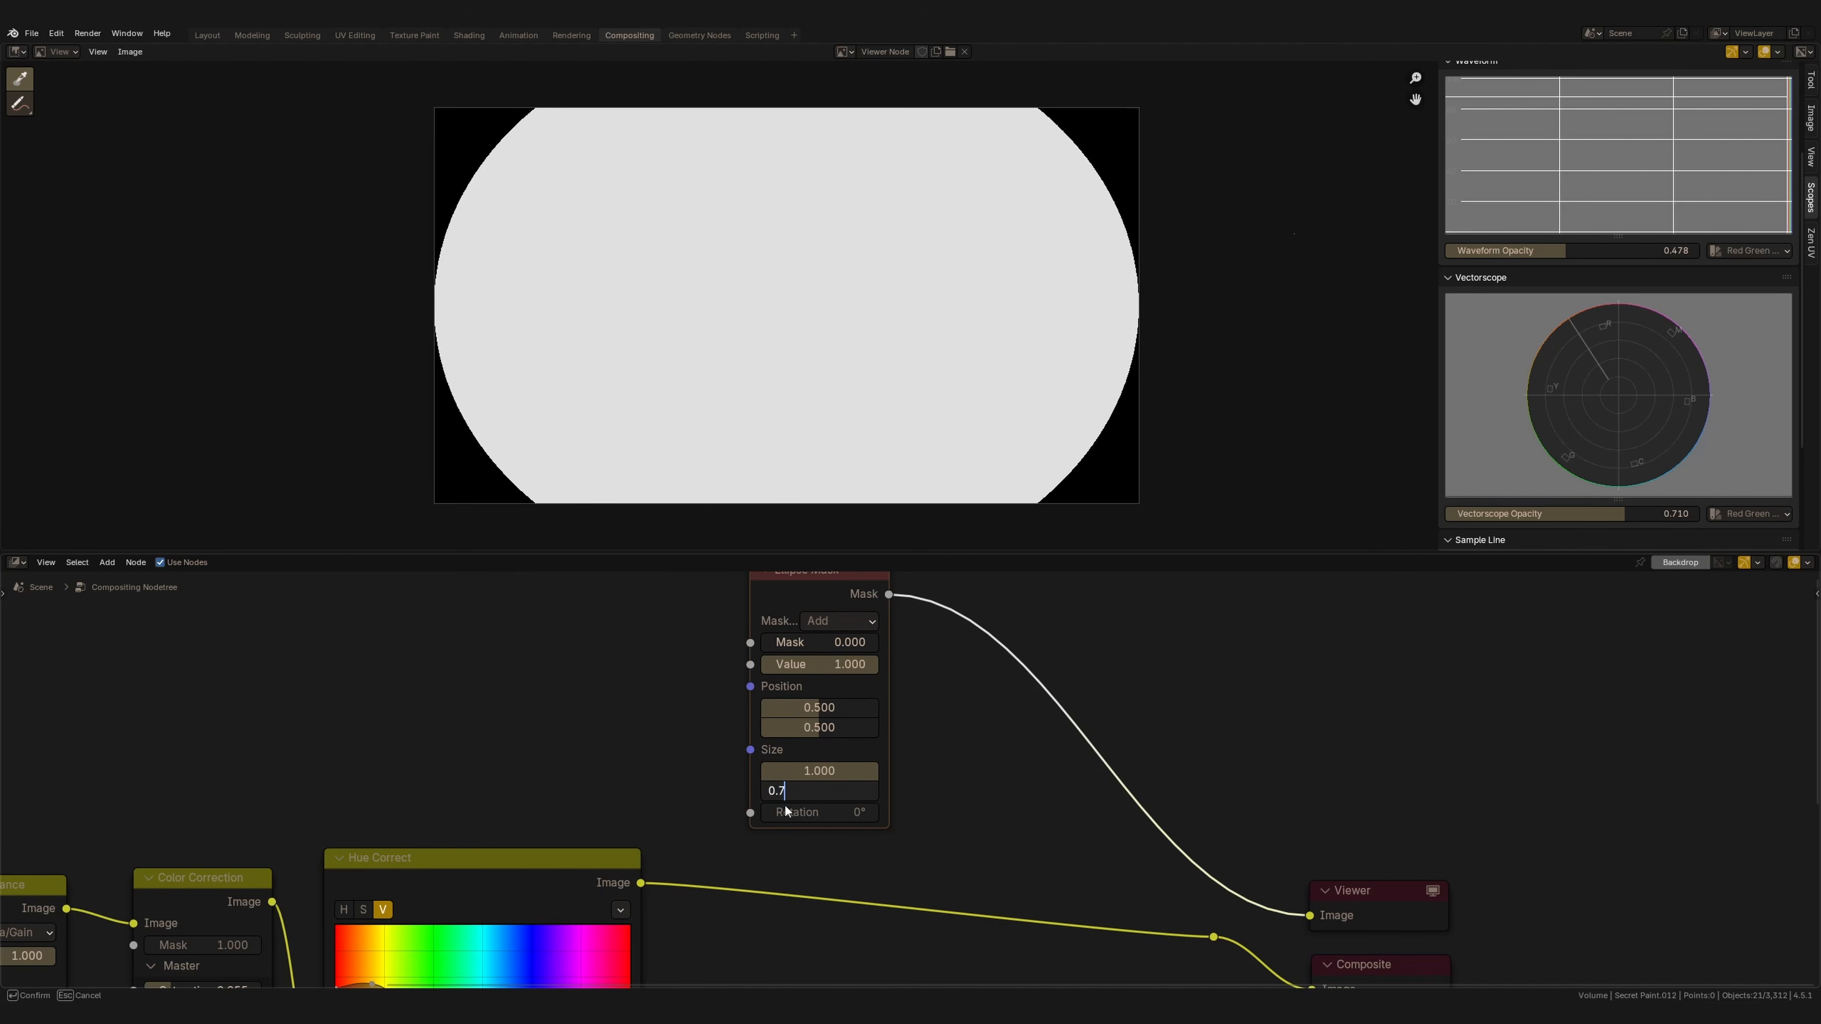
pyautogui.press('Return')
# Add a Gaussian Blur node after the Ellipse Mask and set its size to 1000 by 1000.
pyautogui.scroll(-1, 891, 785)
pyautogui.moveTo(891, 785); pyautogui.dragTo(822, 824, button='middle')
pyautogui.hotkey('shift', 'a')
pyautogui.write('blu')
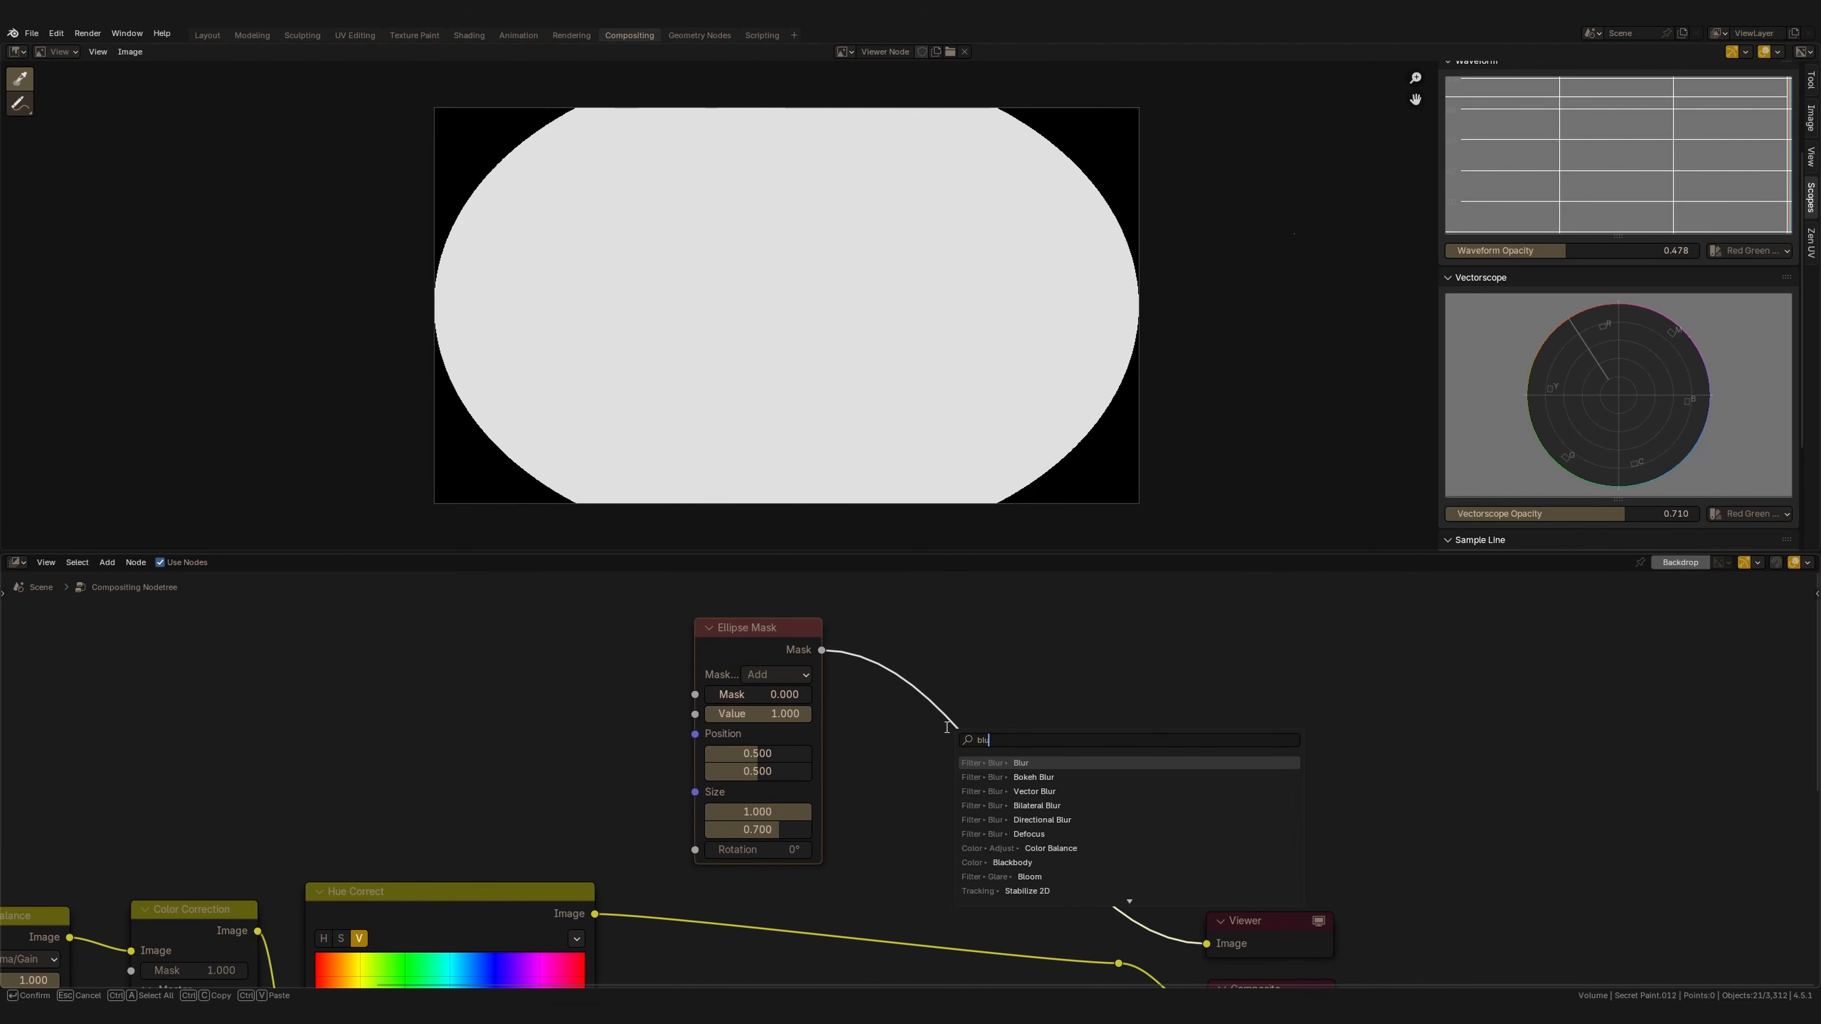
pyautogui.press('Return')
pyautogui.click(980, 766)
pyautogui.click(980, 767)
pyautogui.press('Return')
pyautogui.moveTo(960, 767); pyautogui.dragTo(974, 832)
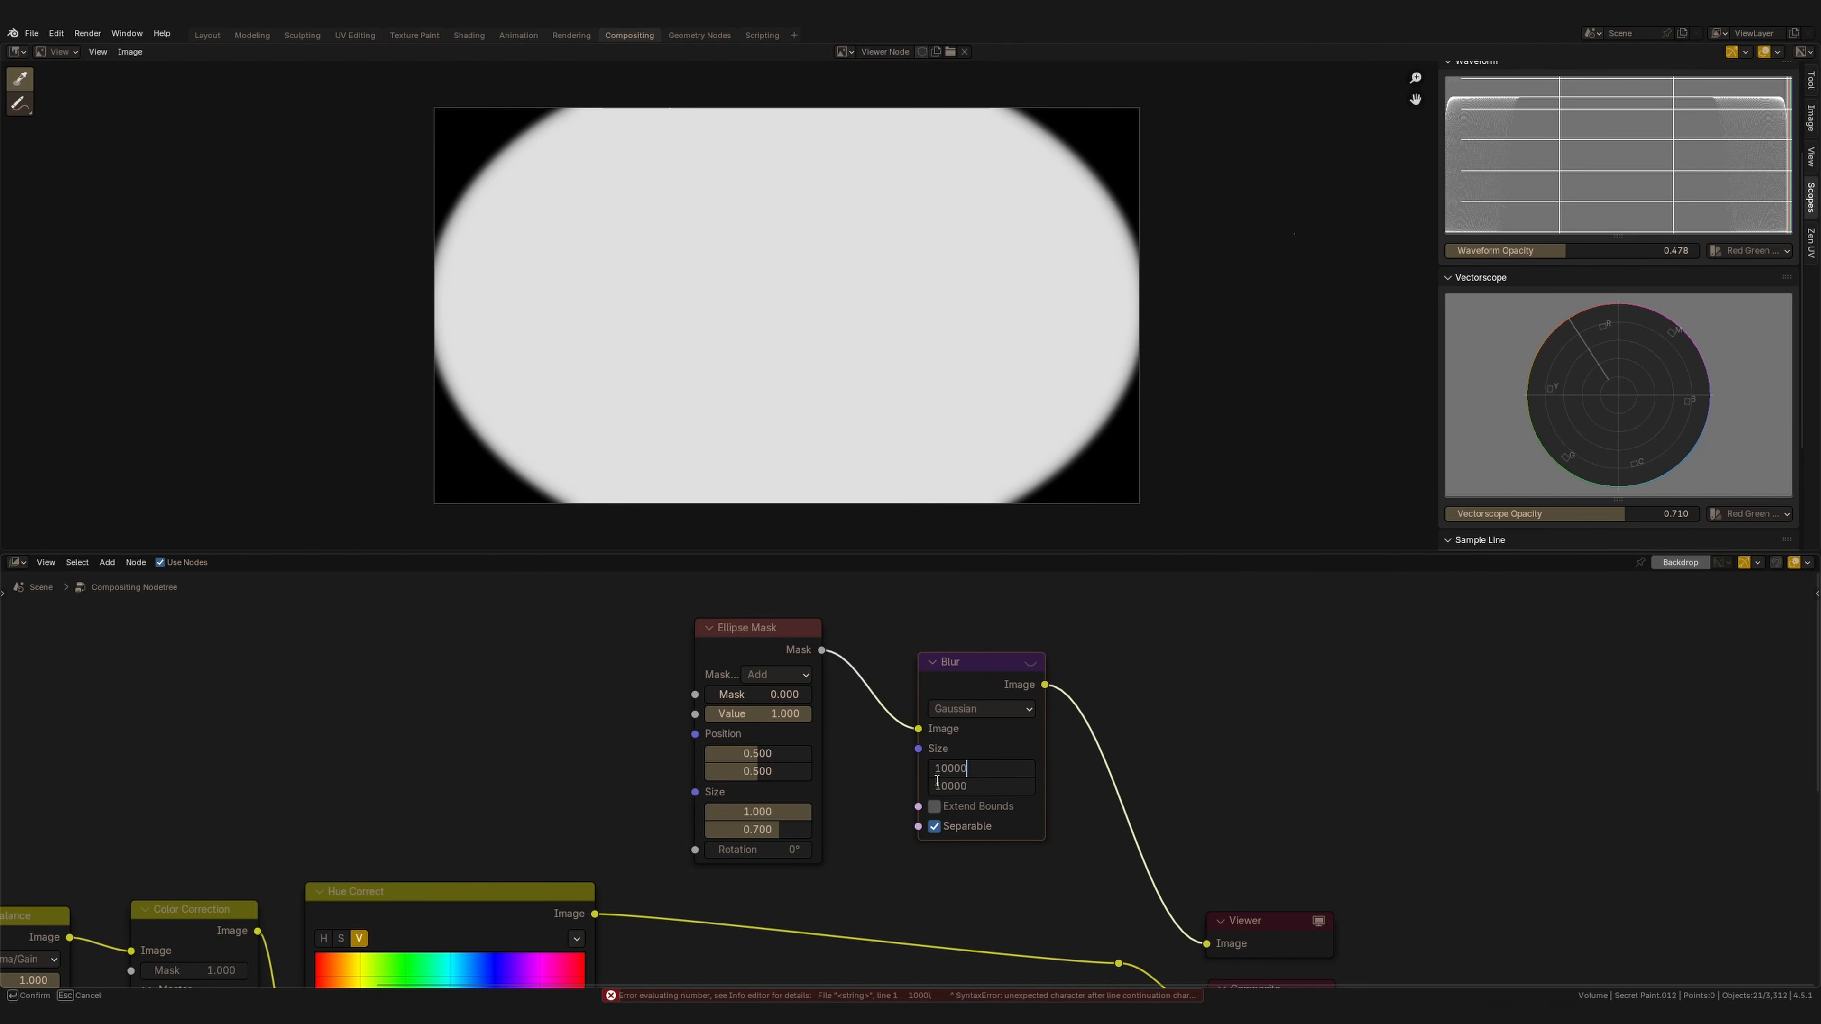
pyautogui.press('Return')
# Insert a Mix node between the Hue Correct node and the Viewer and Composite outputs.
pyautogui.moveTo(996, 718)
pyautogui.keyDown('ctrl'); pyautogui.mouseDown(button='middle')
pyautogui.moveTo(1008, 701)
pyautogui.moveTo(973, 730)
pyautogui.mouseUp(button='middle'); pyautogui.keyUp('ctrl')
pyautogui.moveTo(974, 729); pyautogui.dragTo(896, 727, button='middle')
pyautogui.moveTo(868, 709); pyautogui.dragTo(854, 706)
pyautogui.moveTo(858, 732); pyautogui.dragTo(815, 647, button='middle')
pyautogui.keyDown('ctrl'); pyautogui.keyDown('shift'); pyautogui.click(936, 815); pyautogui.keyUp('shift'); pyautogui.keyUp('ctrl')
pyautogui.moveTo(1115, 725); pyautogui.dragTo(904, 883)
pyautogui.press('g')
pyautogui.click(1111, 838)
pyautogui.hotkey('shift', 'a')
pyautogui.moveTo(991, 785)
pyautogui.moveTo(1076, 799)
pyautogui.click(1162, 853)
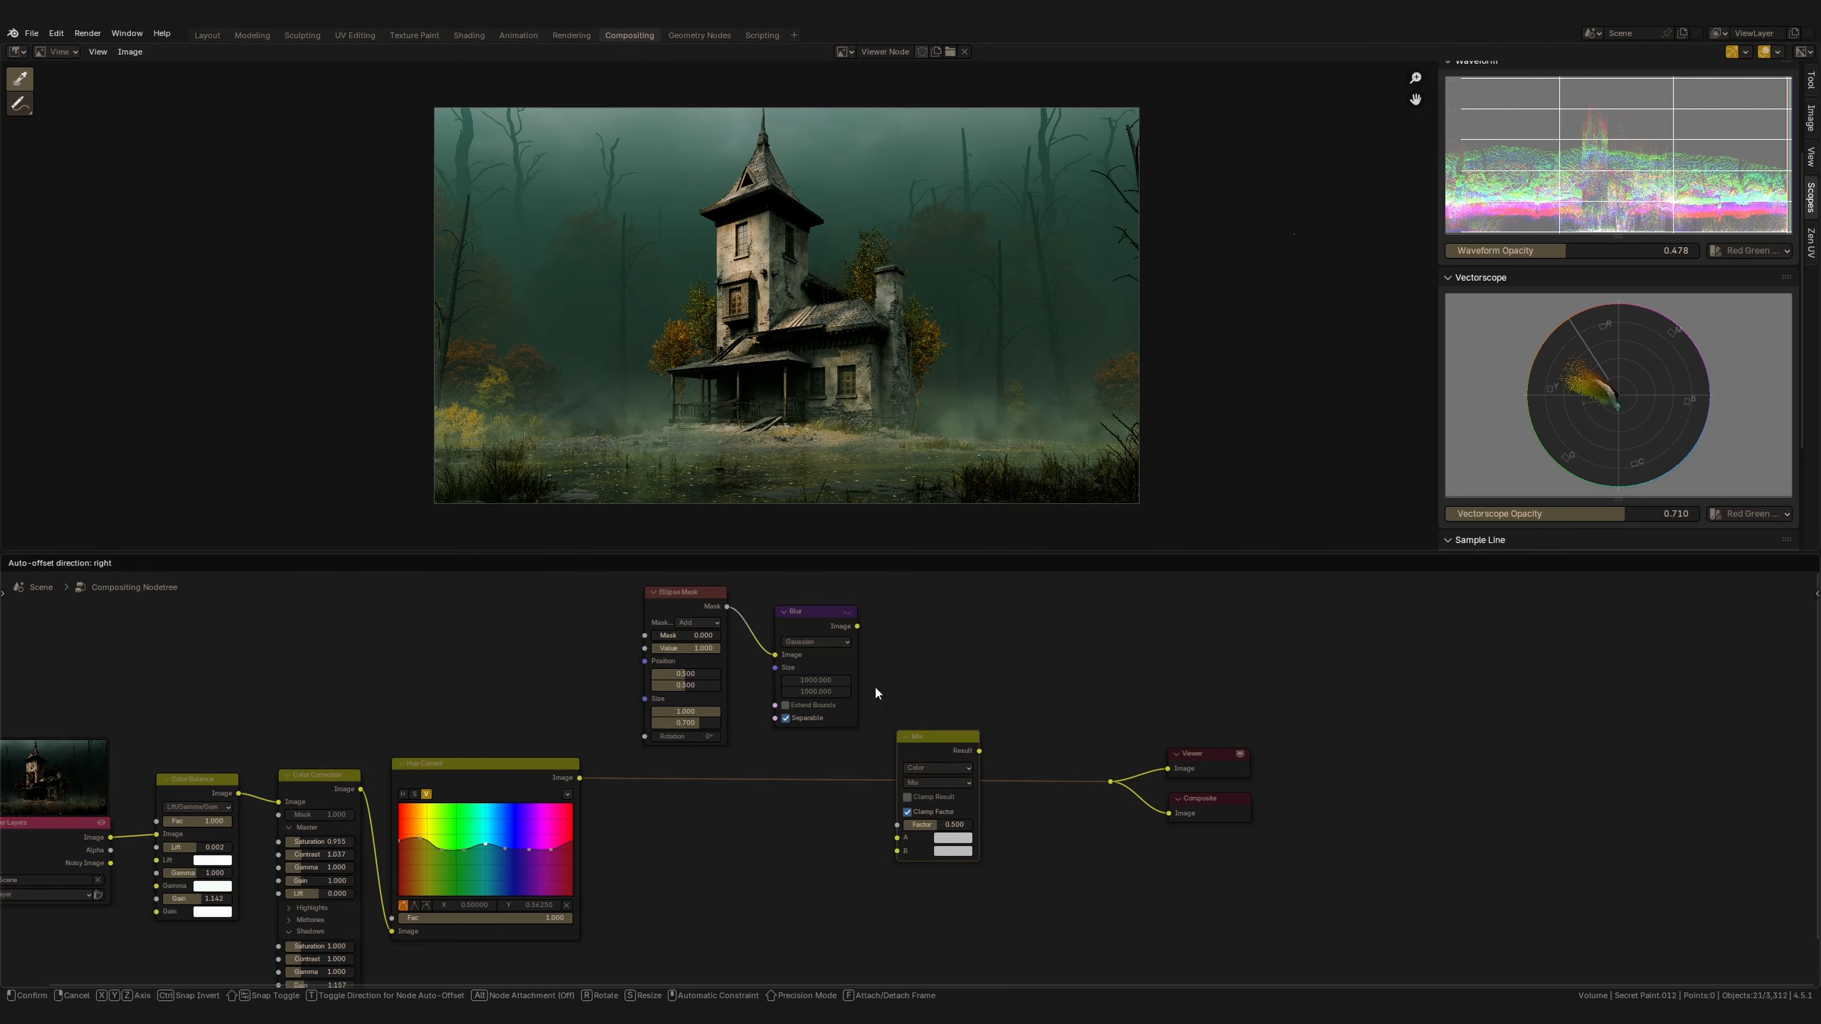
# Connect the blurred mask to the Mix node's second input and set its blending mode to Multiply.
pyautogui.click(882, 720)
pyautogui.moveTo(858, 626); pyautogui.dragTo(897, 851)
pyautogui.scroll(3, 907, 785)
pyautogui.click(912, 785)
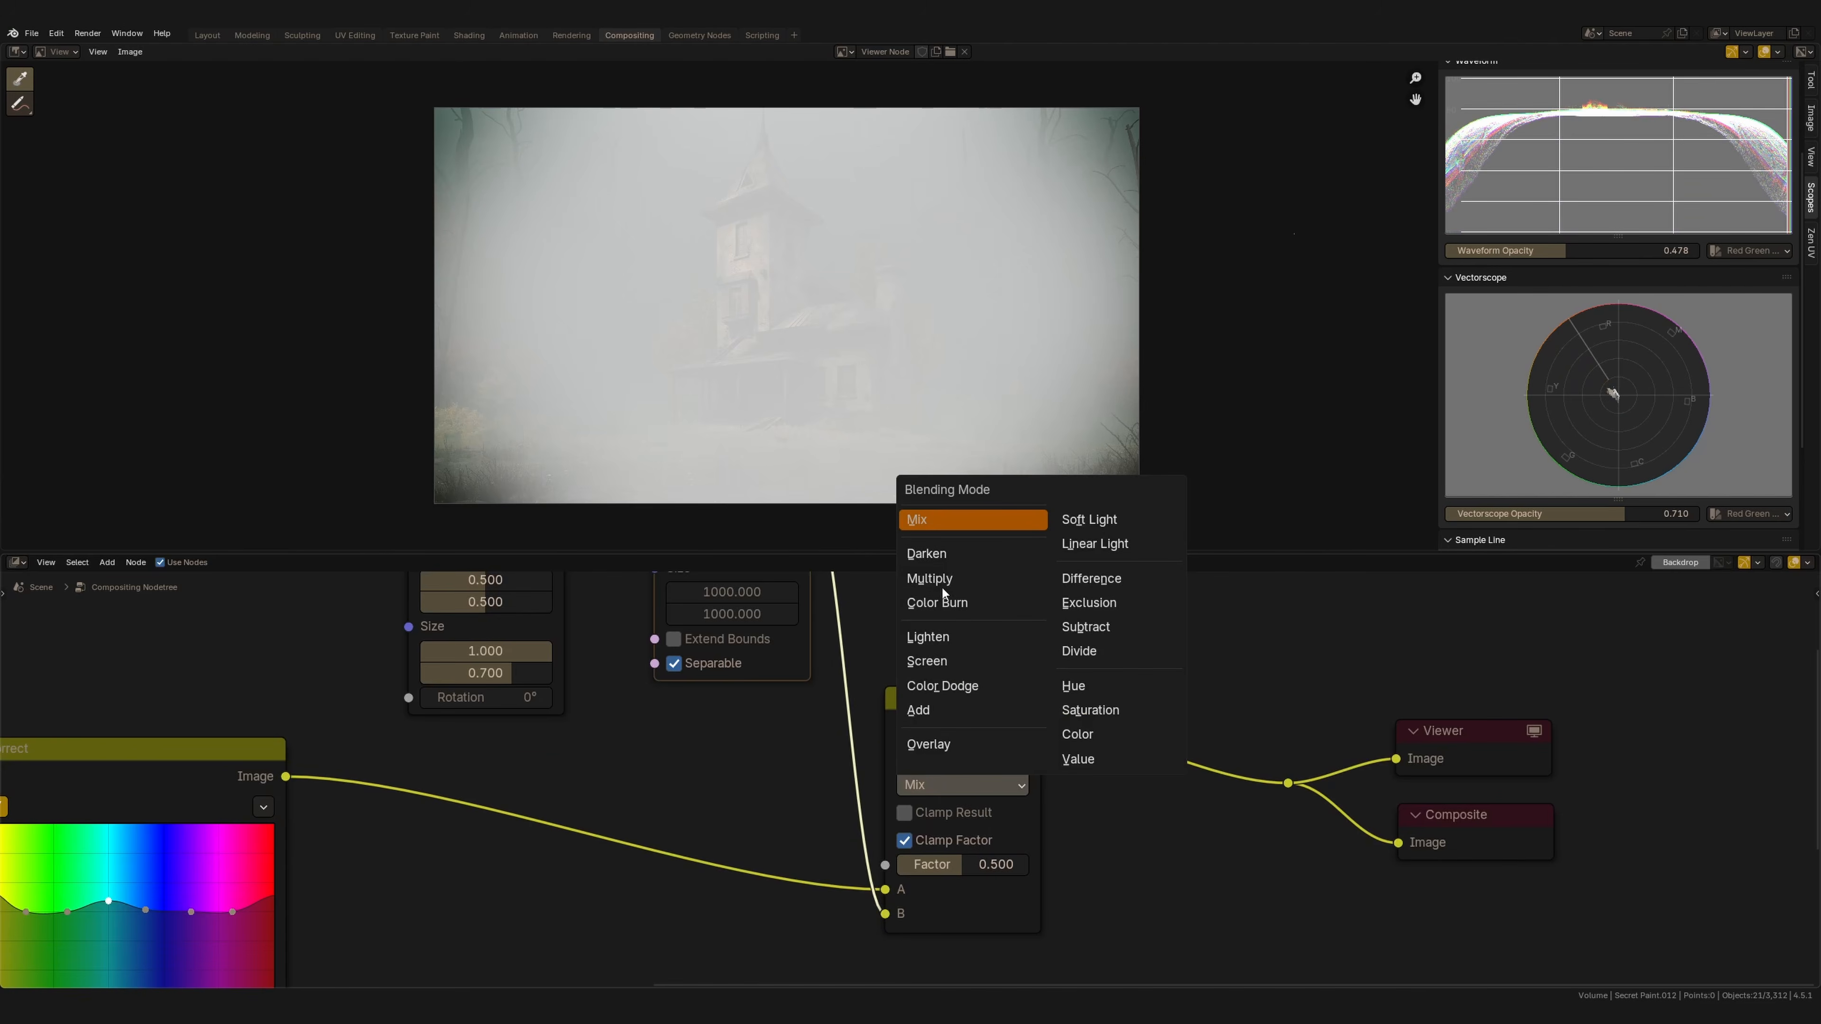
pyautogui.click(931, 579)
# Refine the vignette: ellipse size 1.000 by 0.600, blur size 700, Multiply factor 0.800.
pyautogui.moveTo(654, 649); pyautogui.dragTo(763, 717, button='middle')
pyautogui.click(1033, 794)
pyautogui.press('m')
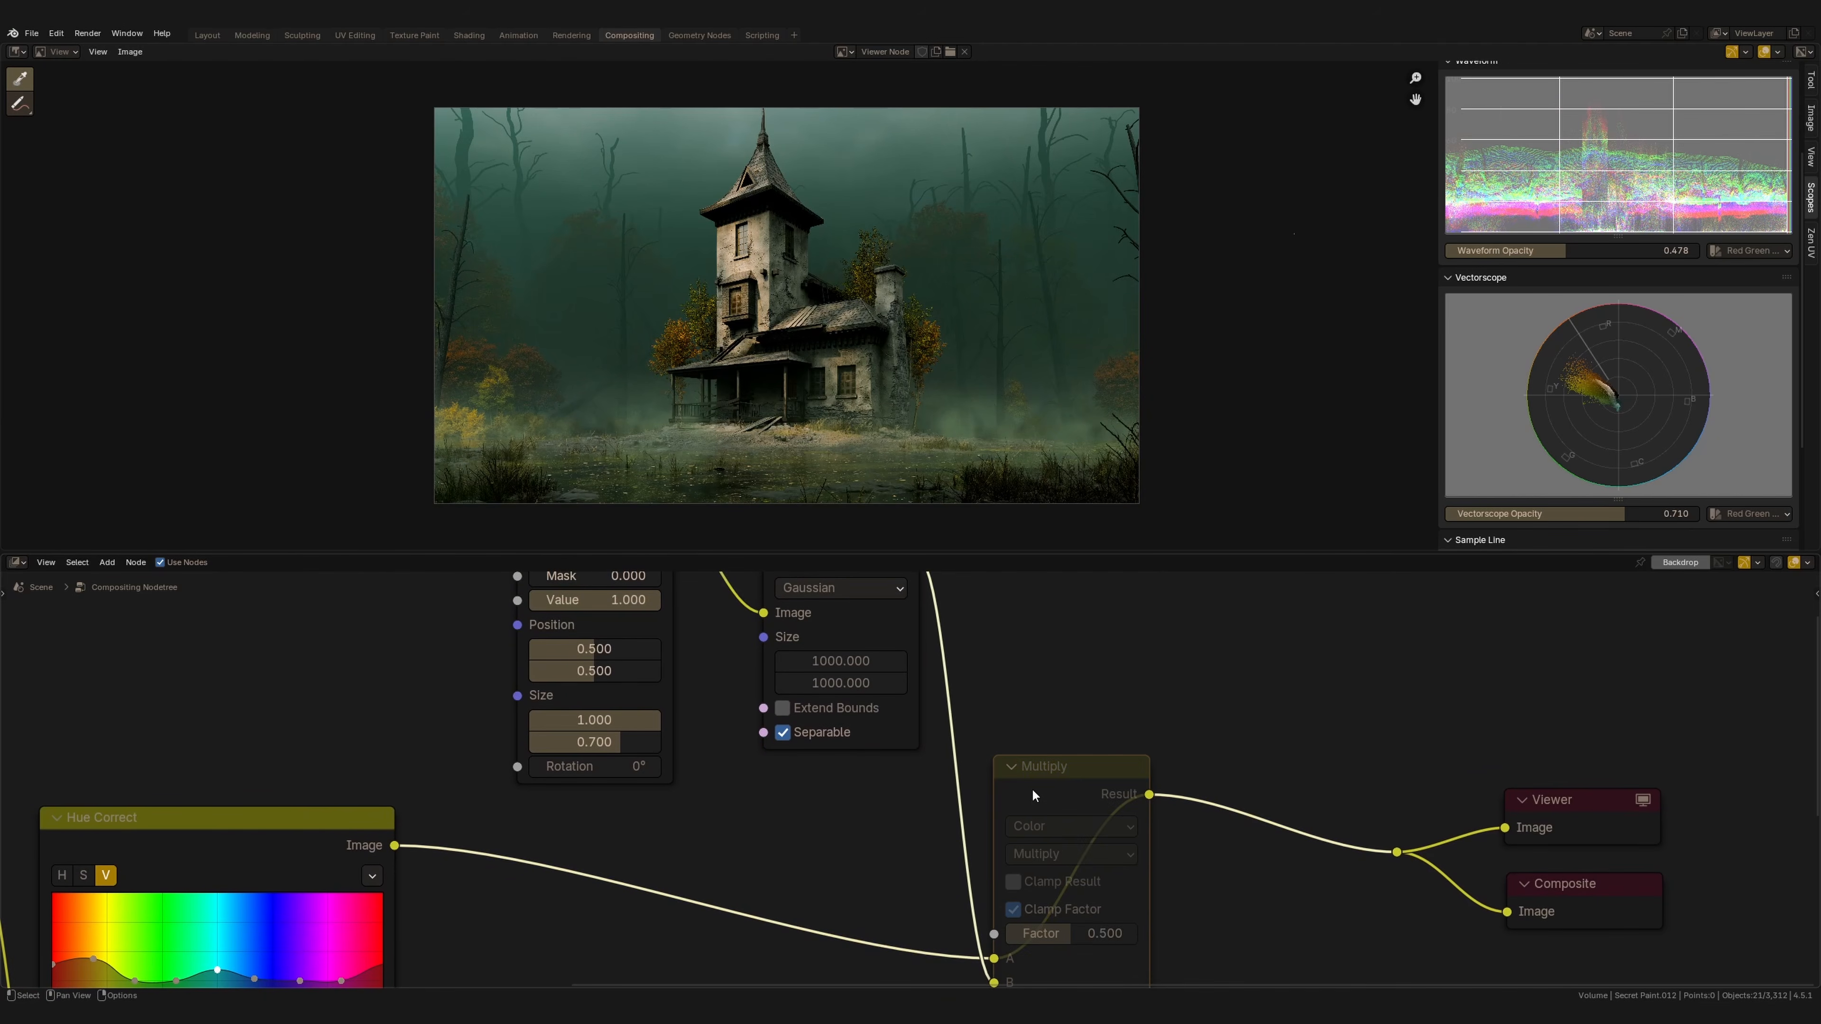
pyautogui.press('m')
pyautogui.moveTo(849, 855); pyautogui.dragTo(792, 784, button='middle')
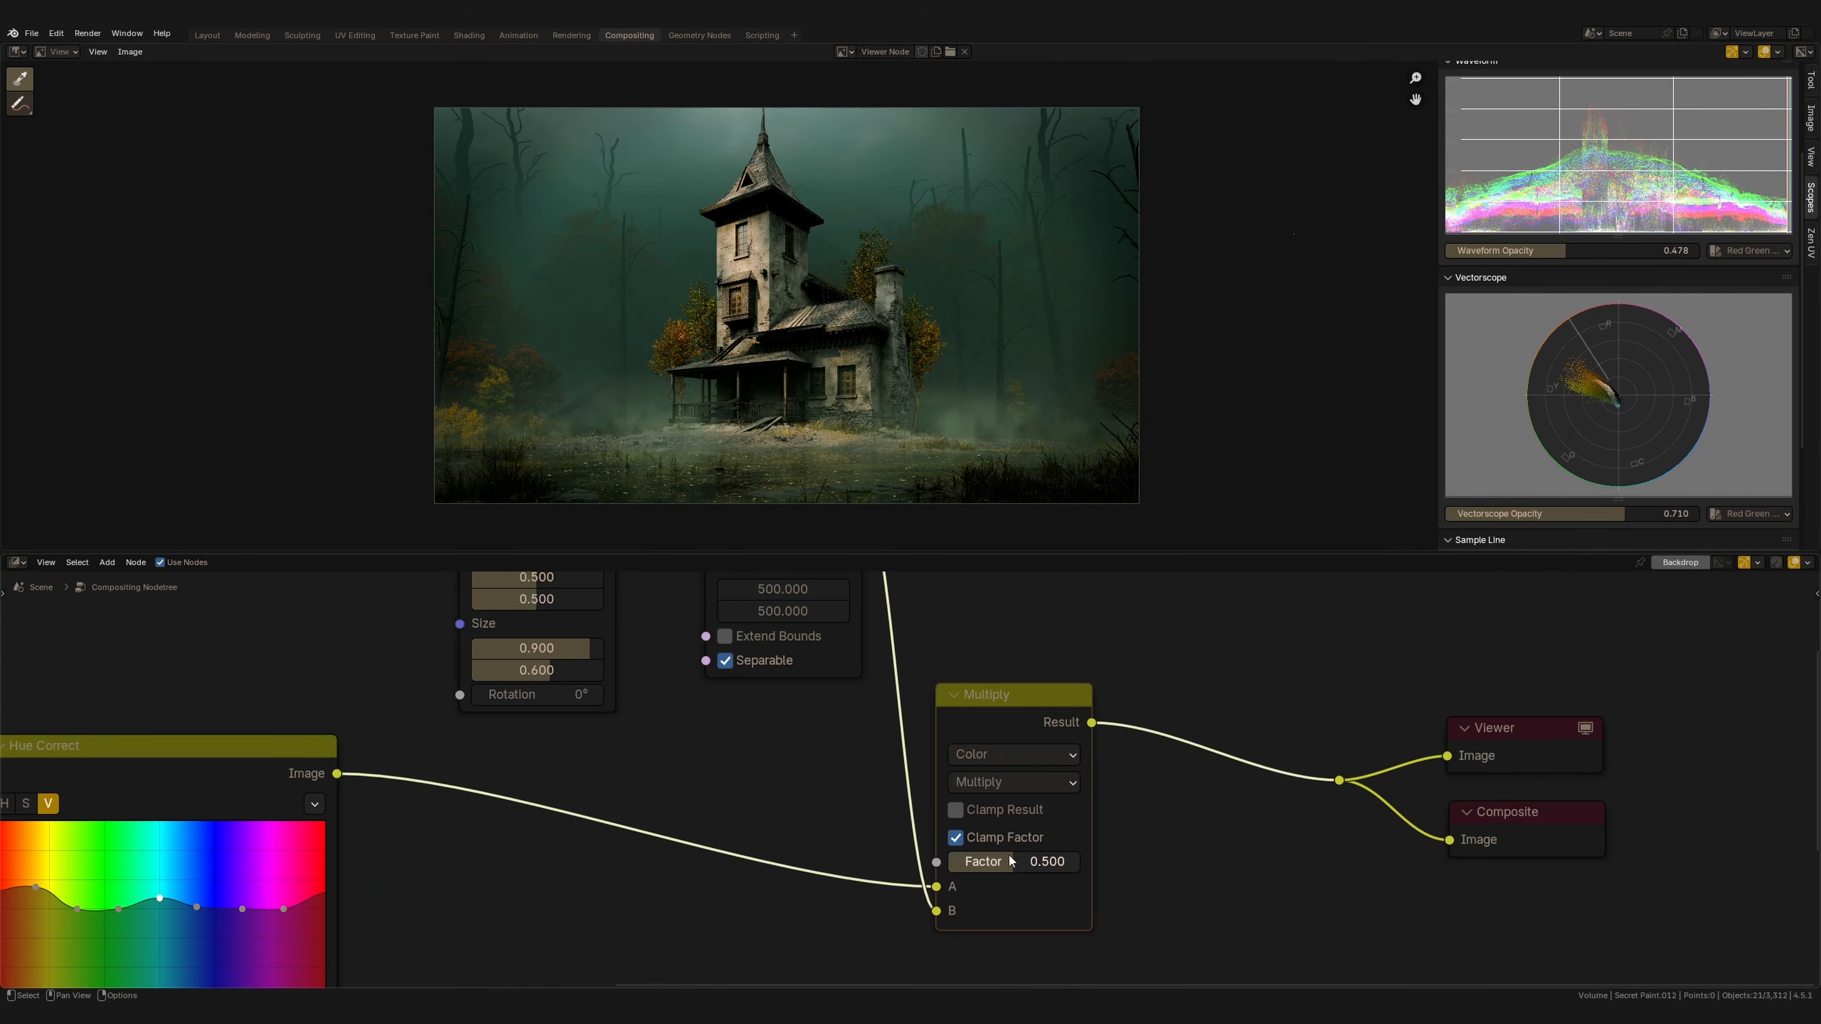
pyautogui.moveTo(1056, 867)
pyautogui.mouseDown()
pyautogui.moveTo(998, 866)
pyautogui.moveTo(1085, 869)
pyautogui.mouseUp()
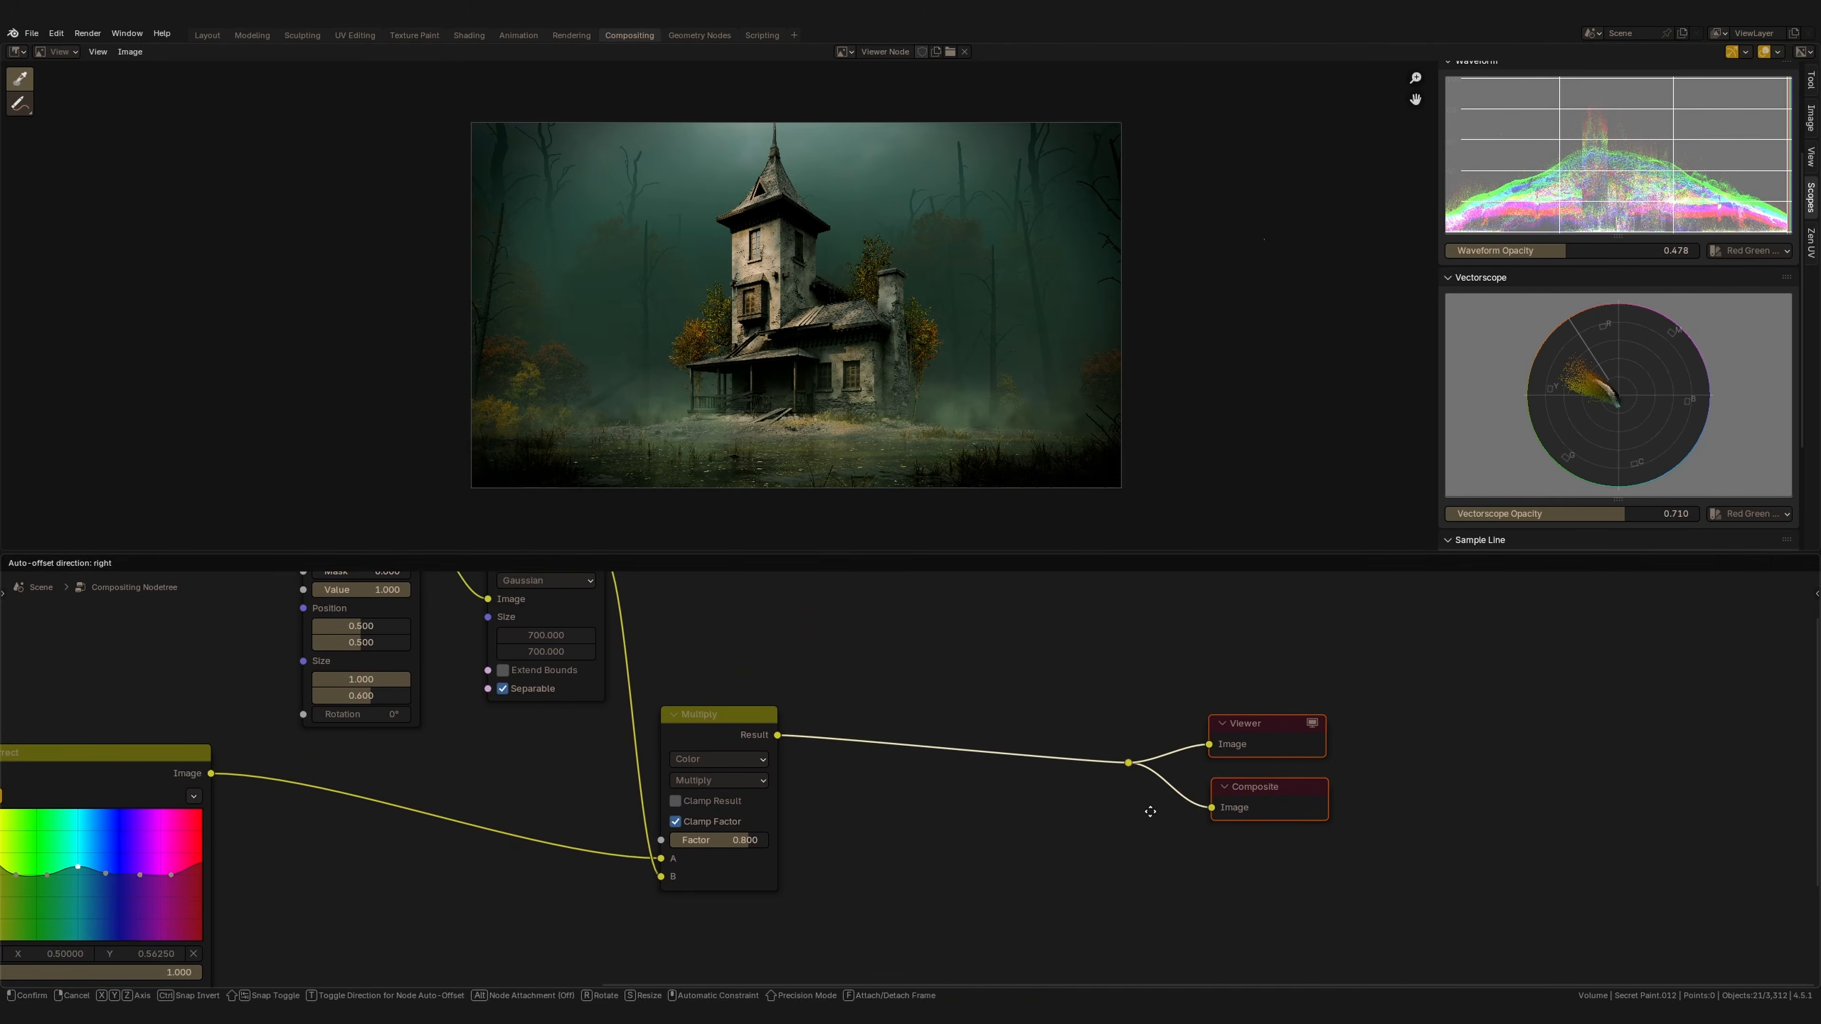
# Insert a Lens Distortion node between the Multiply node and the Viewer and Composite outputs.
pyautogui.hotkey('shift', 'a')
pyautogui.write('len')
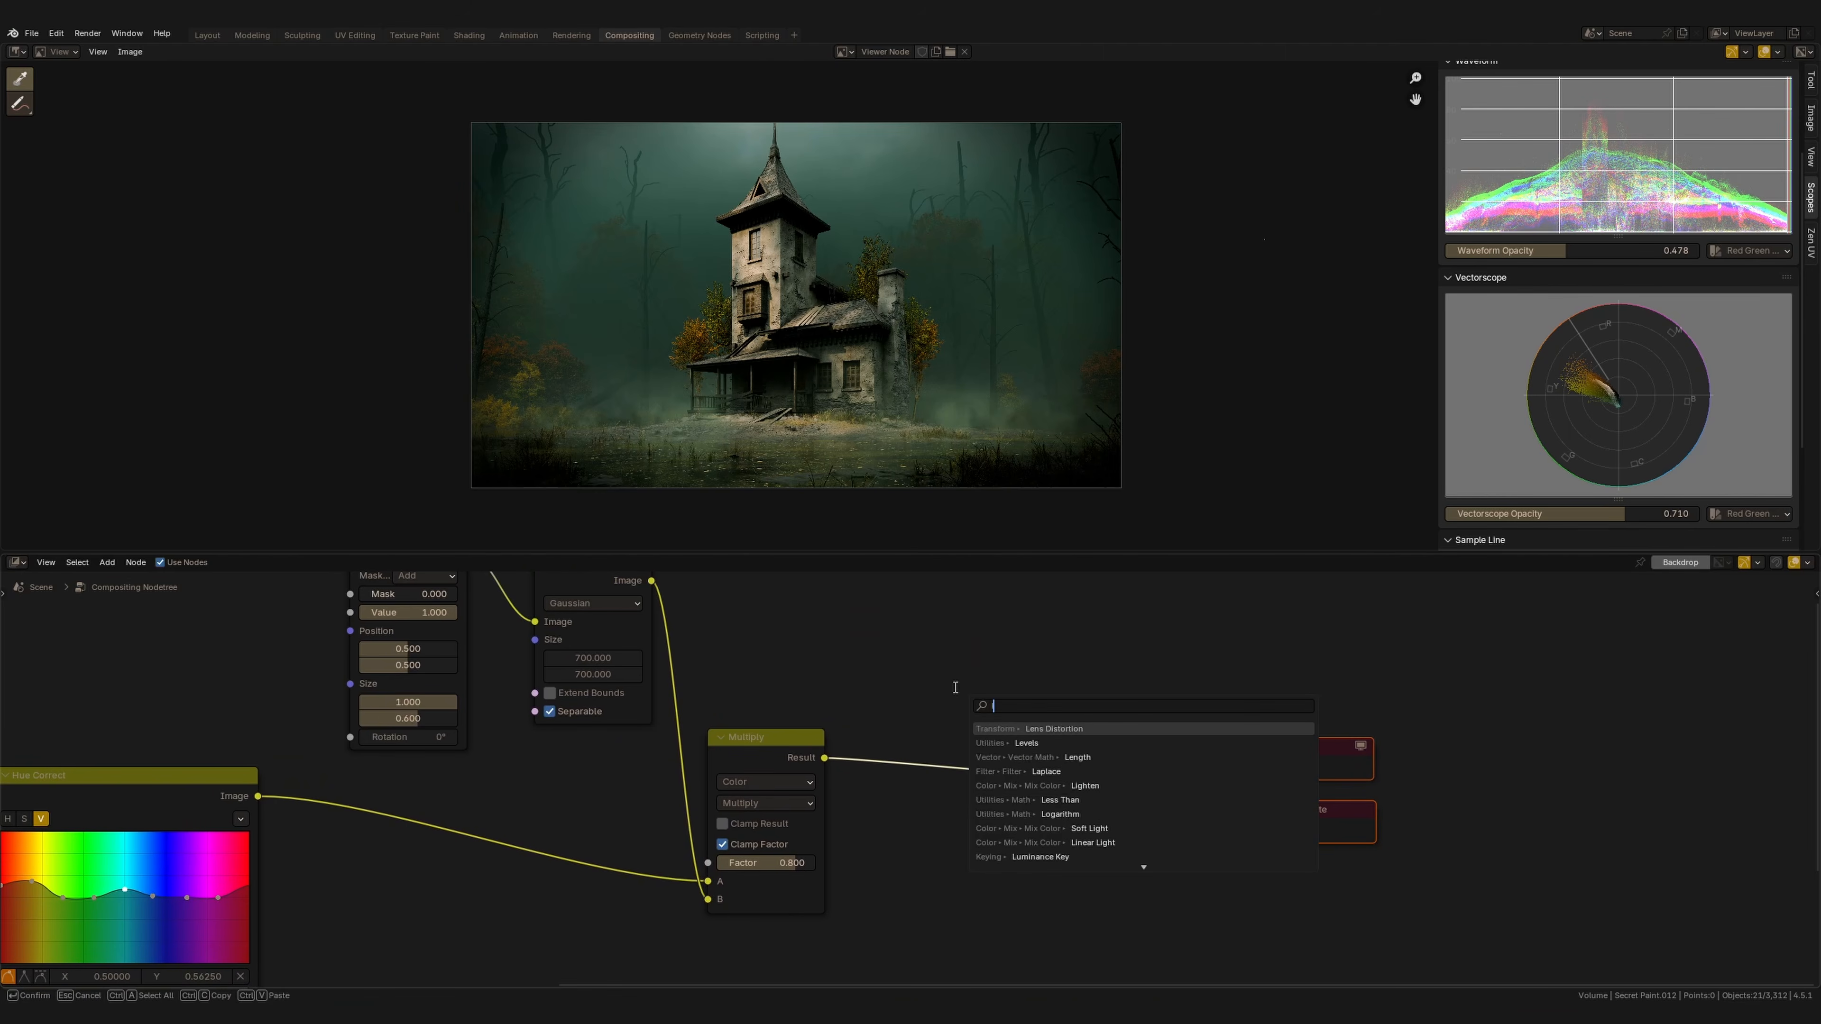
pyautogui.press('Down')
pyautogui.press('Return')
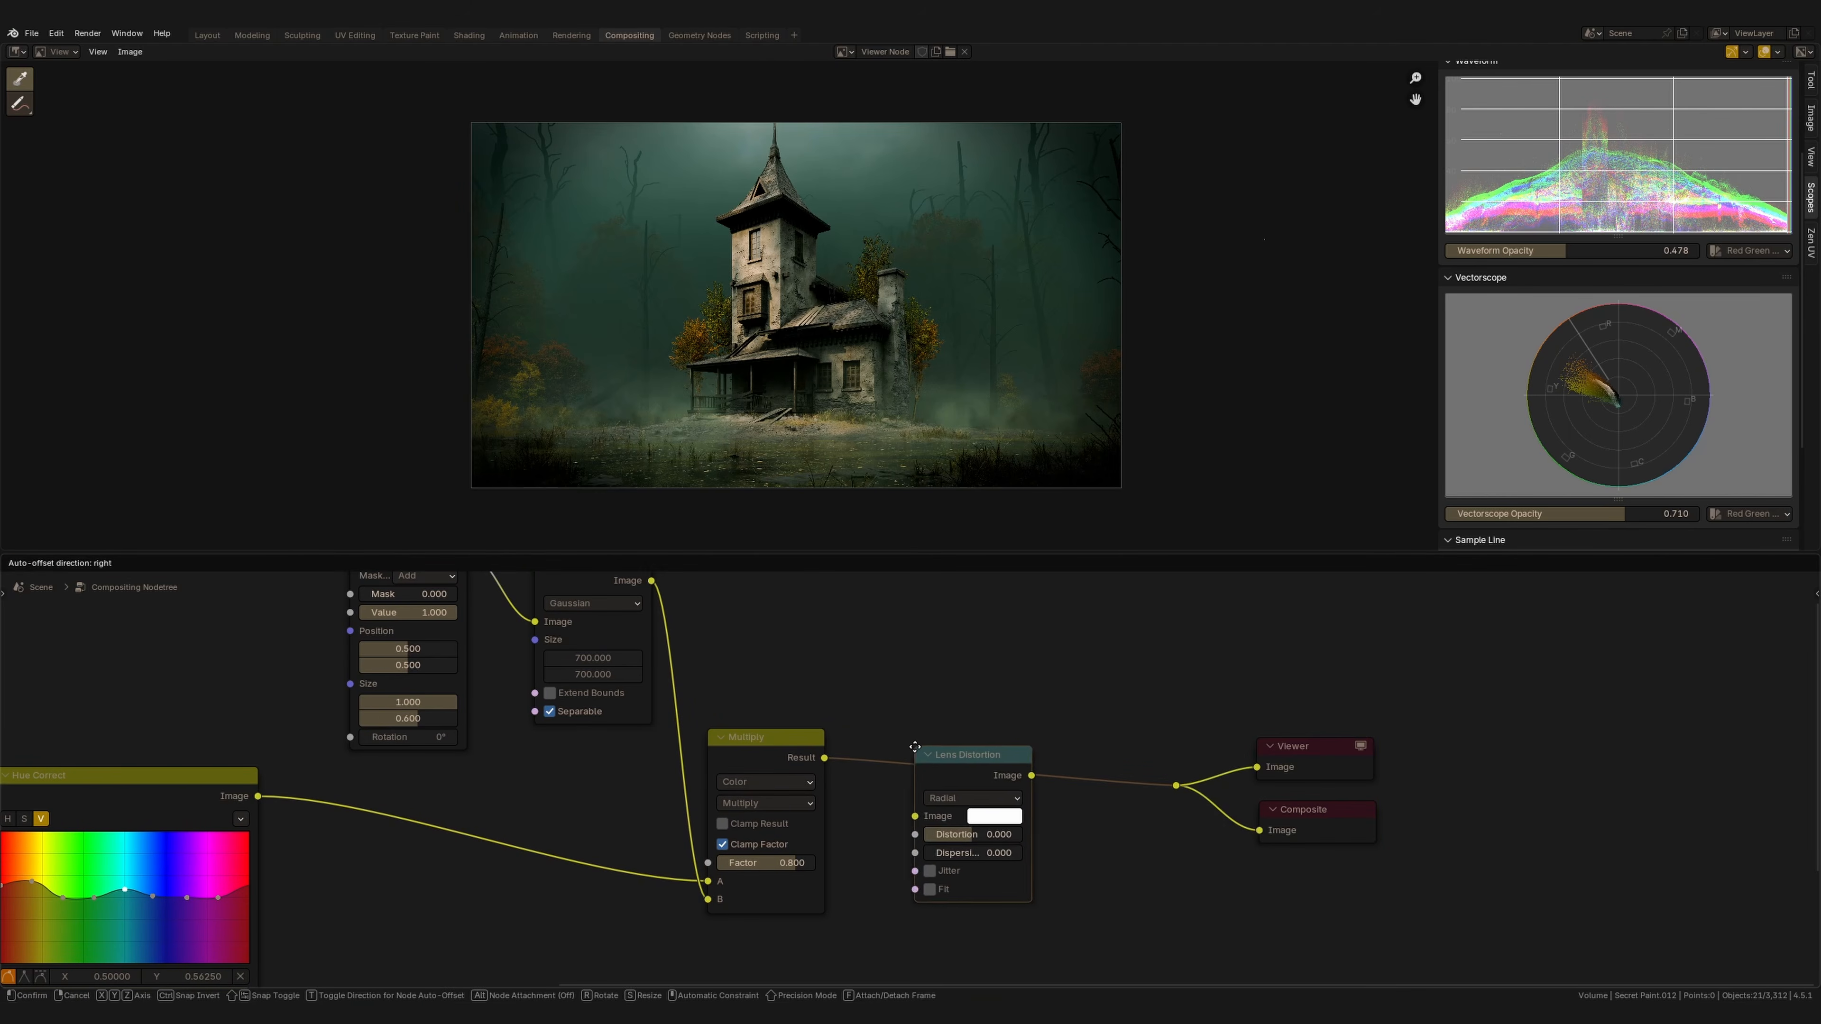
pyautogui.click(938, 791)
# Enable Fit on the Lens Distortion node and set its distortion to 0.050 and dispersion to 0.013.
pyautogui.scroll(3, 937, 791)
pyautogui.moveTo(1023, 829); pyautogui.dragTo(1023, 828)
pyautogui.moveTo(1045, 720); pyautogui.dragTo(1045, 721)
pyautogui.moveTo(1000, 785); pyautogui.dragTo(1015, 787)
pyautogui.click(905, 895)
pyautogui.click(993, 786)
pyautogui.moveTo(993, 786); pyautogui.dragTo(935, 786)
pyautogui.write('5')
pyautogui.press('Return')
# Rearrange the compositing nodes to make room after the Lens Distortion node.
pyautogui.keyDown('ctrl'); pyautogui.moveTo(911, 748); pyautogui.dragTo(912, 796, button='middle'); pyautogui.keyUp('ctrl')
pyautogui.moveTo(912, 796); pyautogui.dragTo(697, 779, button='middle')
pyautogui.moveTo(1330, 614); pyautogui.dragTo(897, 893)
pyautogui.keyDown('ctrl'); pyautogui.moveTo(974, 779); pyautogui.dragTo(1010, 836, button='middle'); pyautogui.keyUp('ctrl')
pyautogui.press('g')
pyautogui.click(1214, 823)
pyautogui.moveTo(1007, 687); pyautogui.dragTo(1068, 751, button='middle')
pyautogui.click(1068, 747)
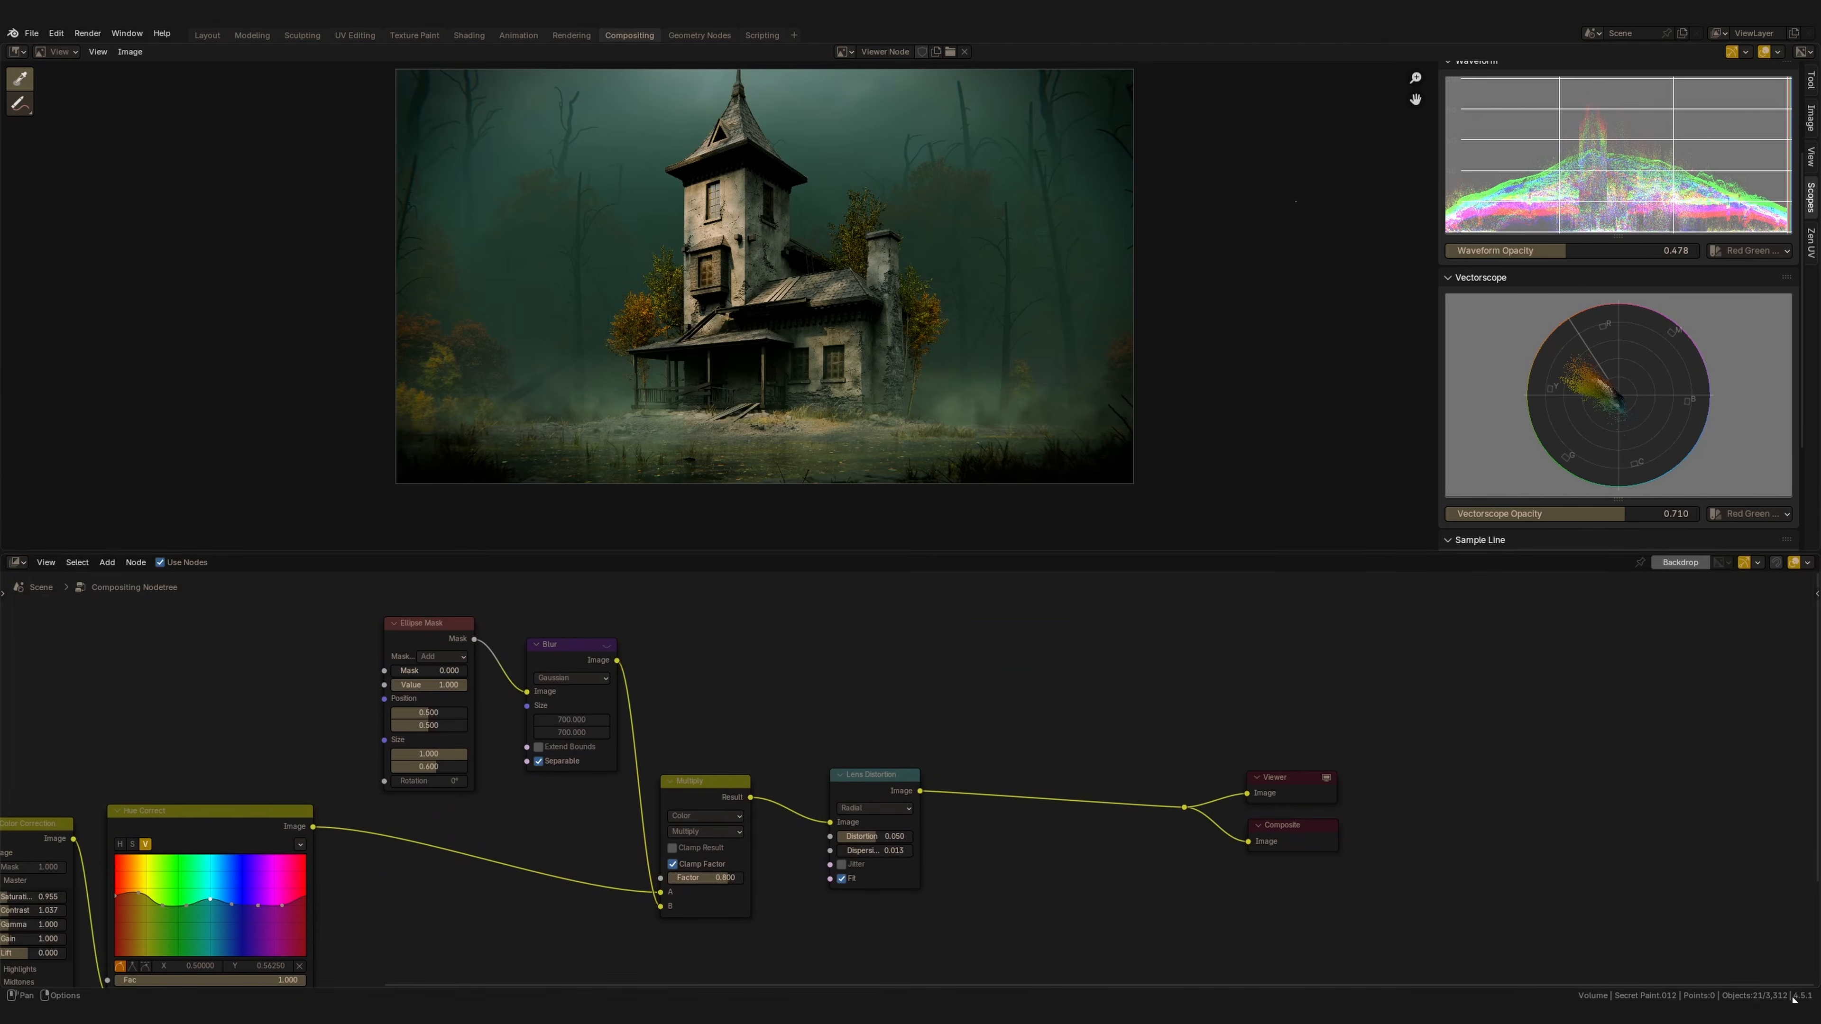
# Add a White Noise Texture node and preview its output in the Viewer.
pyautogui.hotkey('shift', 'a')
pyautogui.click(986, 702)
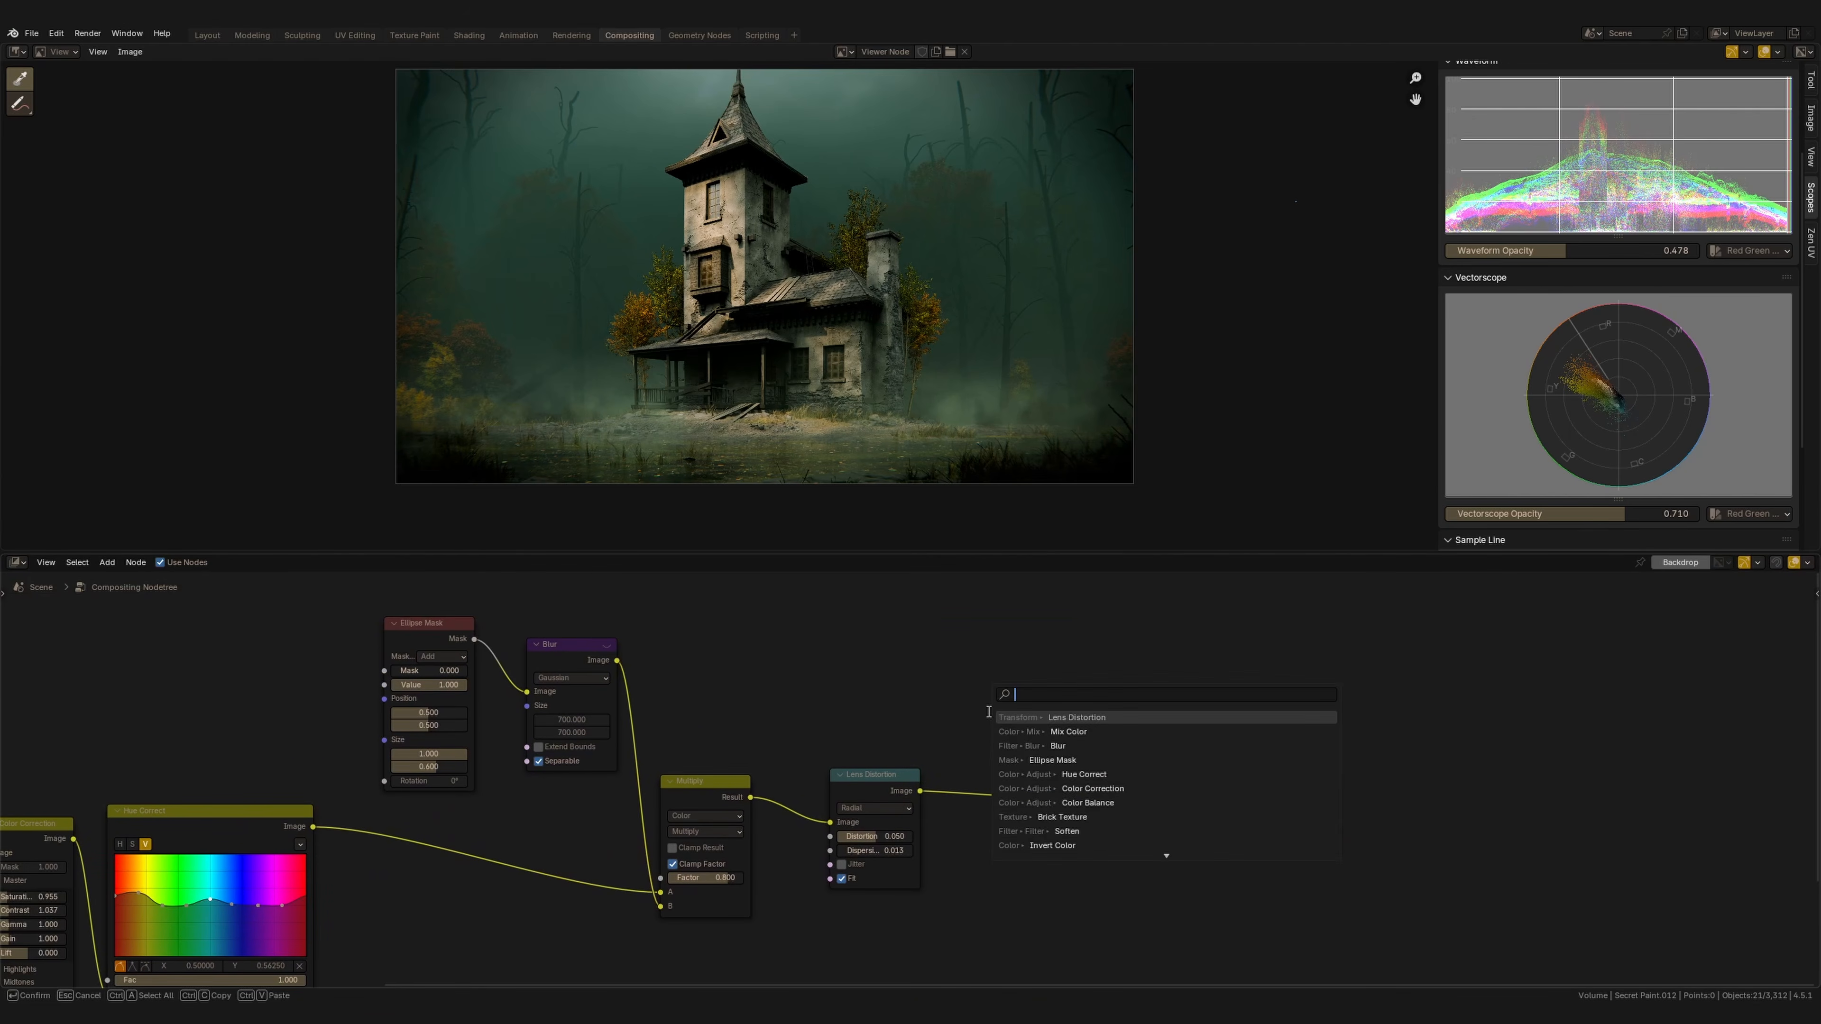
pyautogui.write('wh')
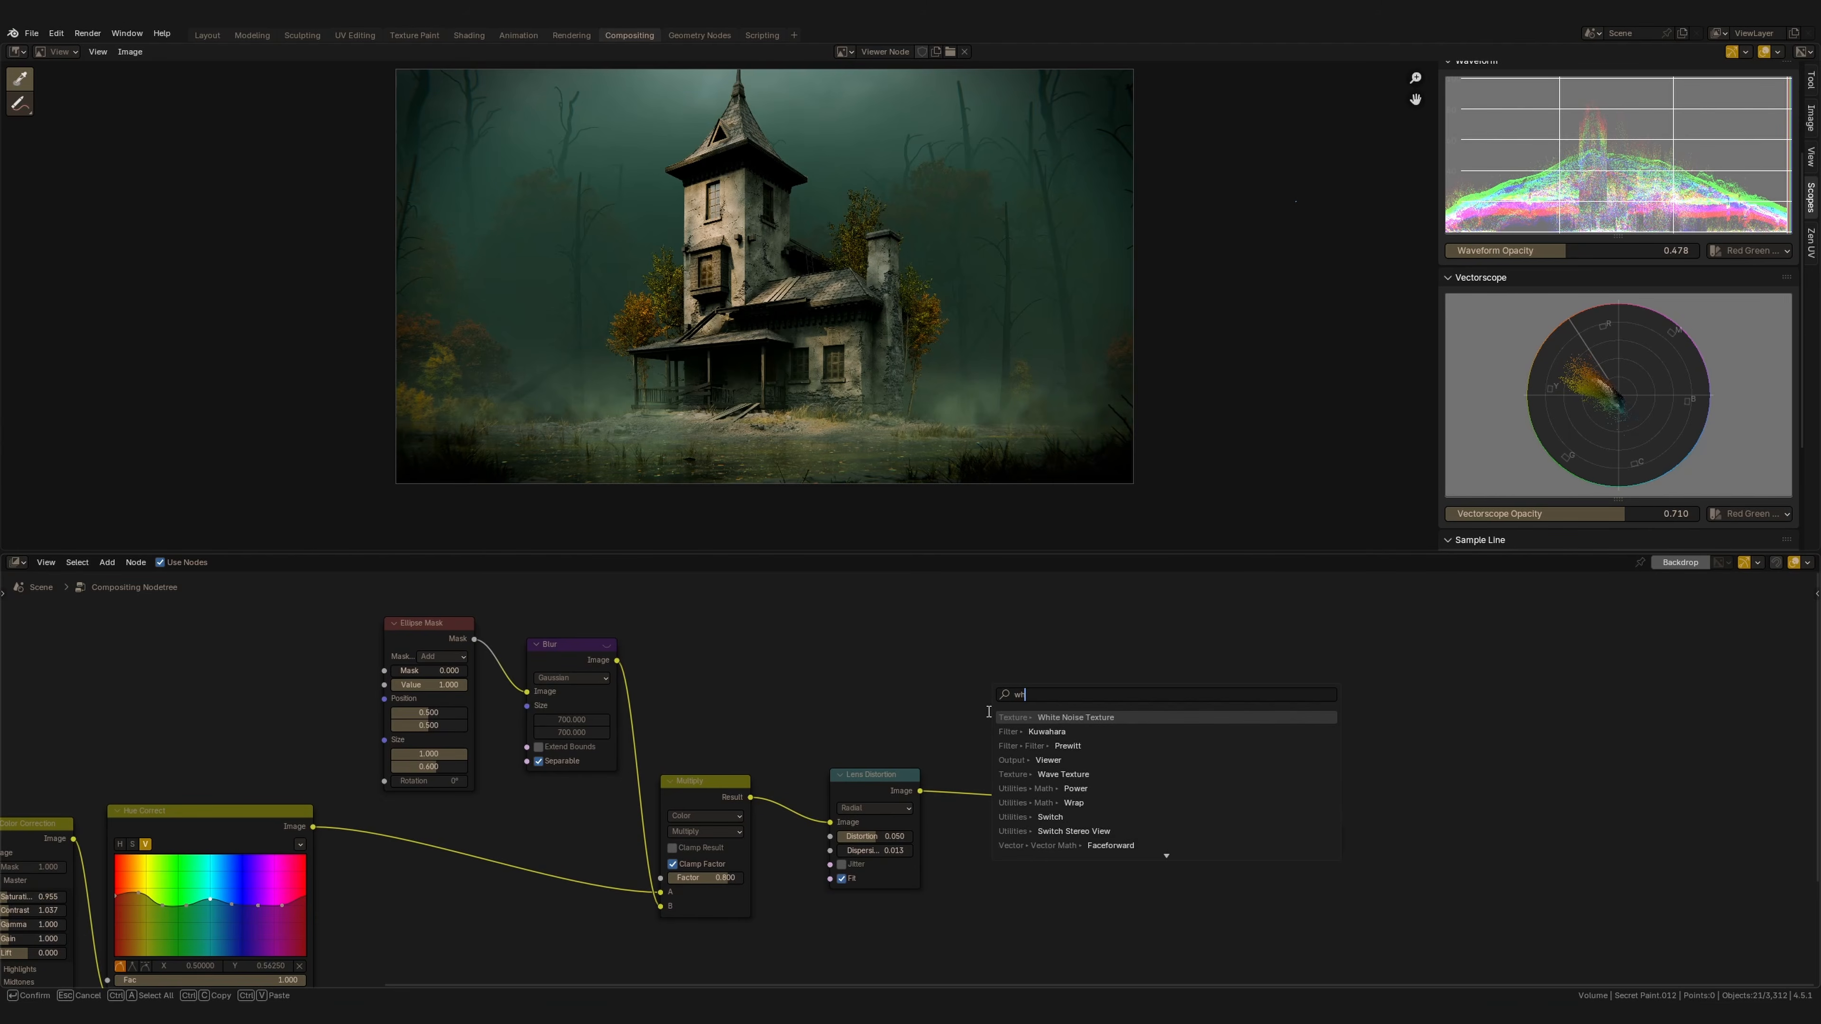
pyautogui.press('Return')
pyautogui.click(953, 652)
pyautogui.keyDown('ctrl'); pyautogui.keyDown('shift'); pyautogui.click(973, 652); pyautogui.keyUp('shift'); pyautogui.keyUp('ctrl')
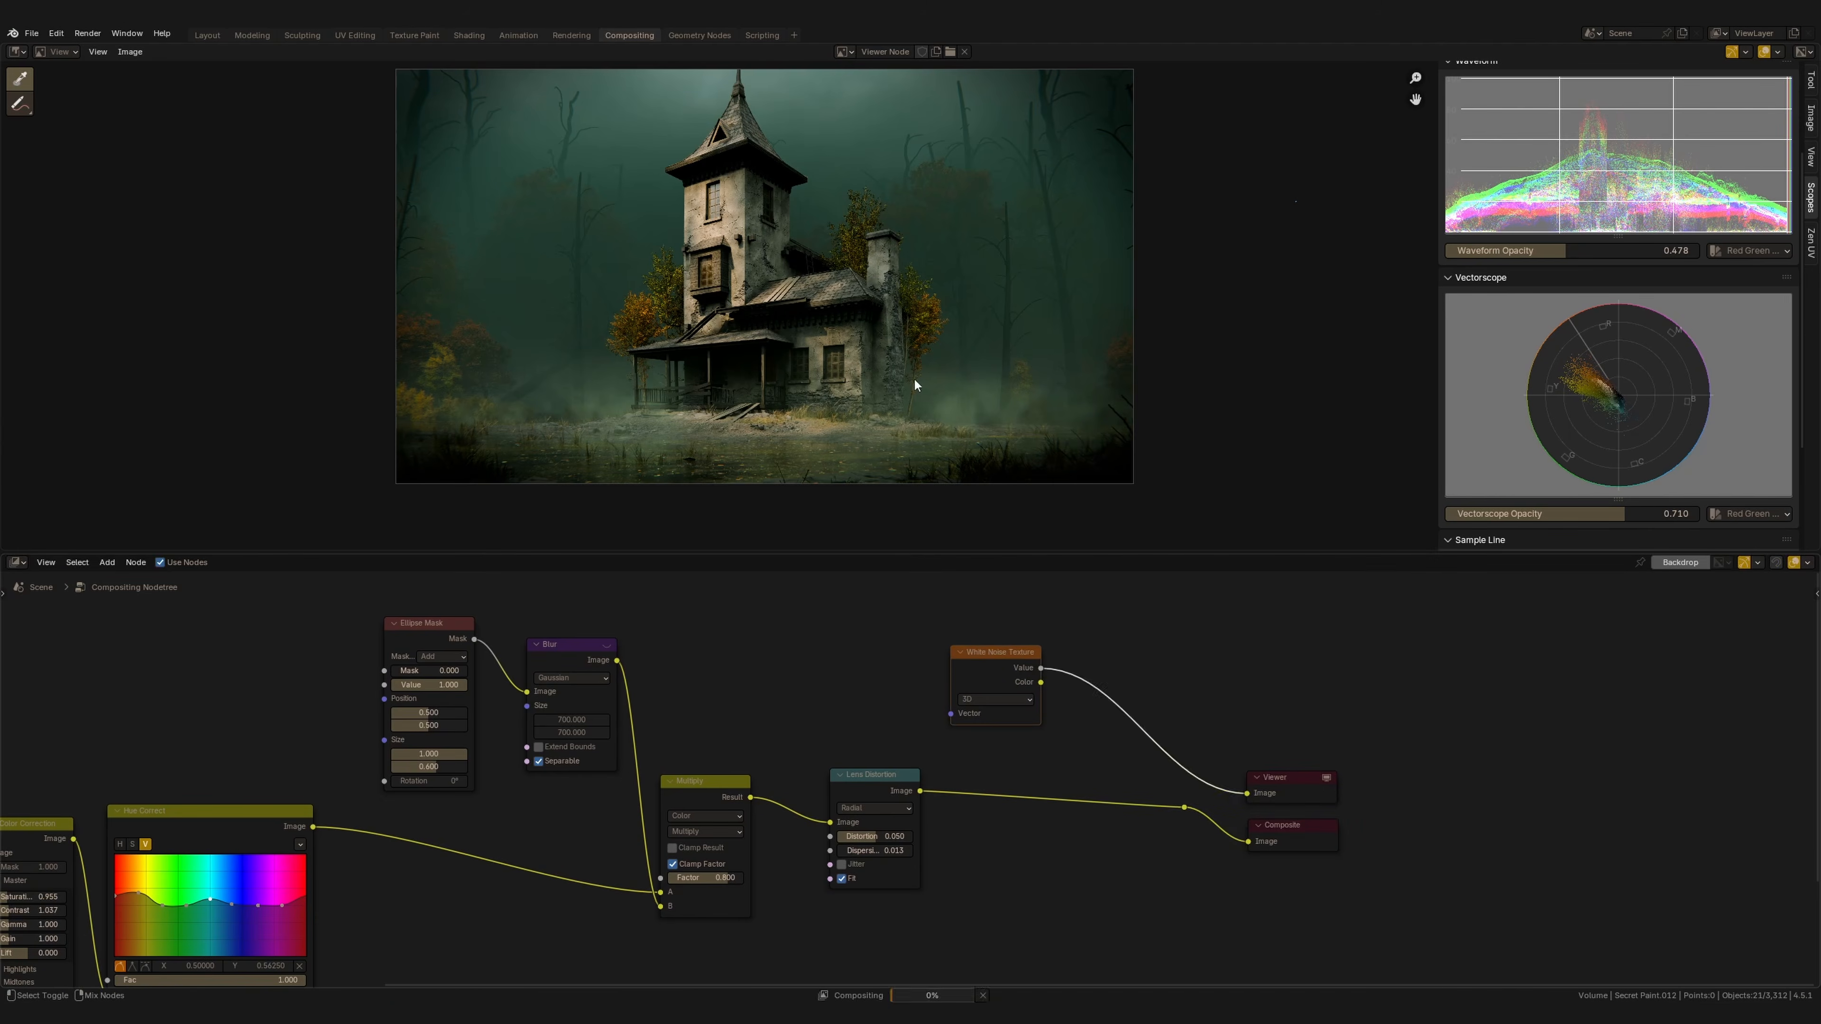
pyautogui.keyDown('ctrl'); pyautogui.moveTo(903, 307); pyautogui.dragTo(908, 374, button='middle'); pyautogui.keyUp('ctrl')
pyautogui.moveTo(1109, 713); pyautogui.dragTo(916, 696, button='middle')
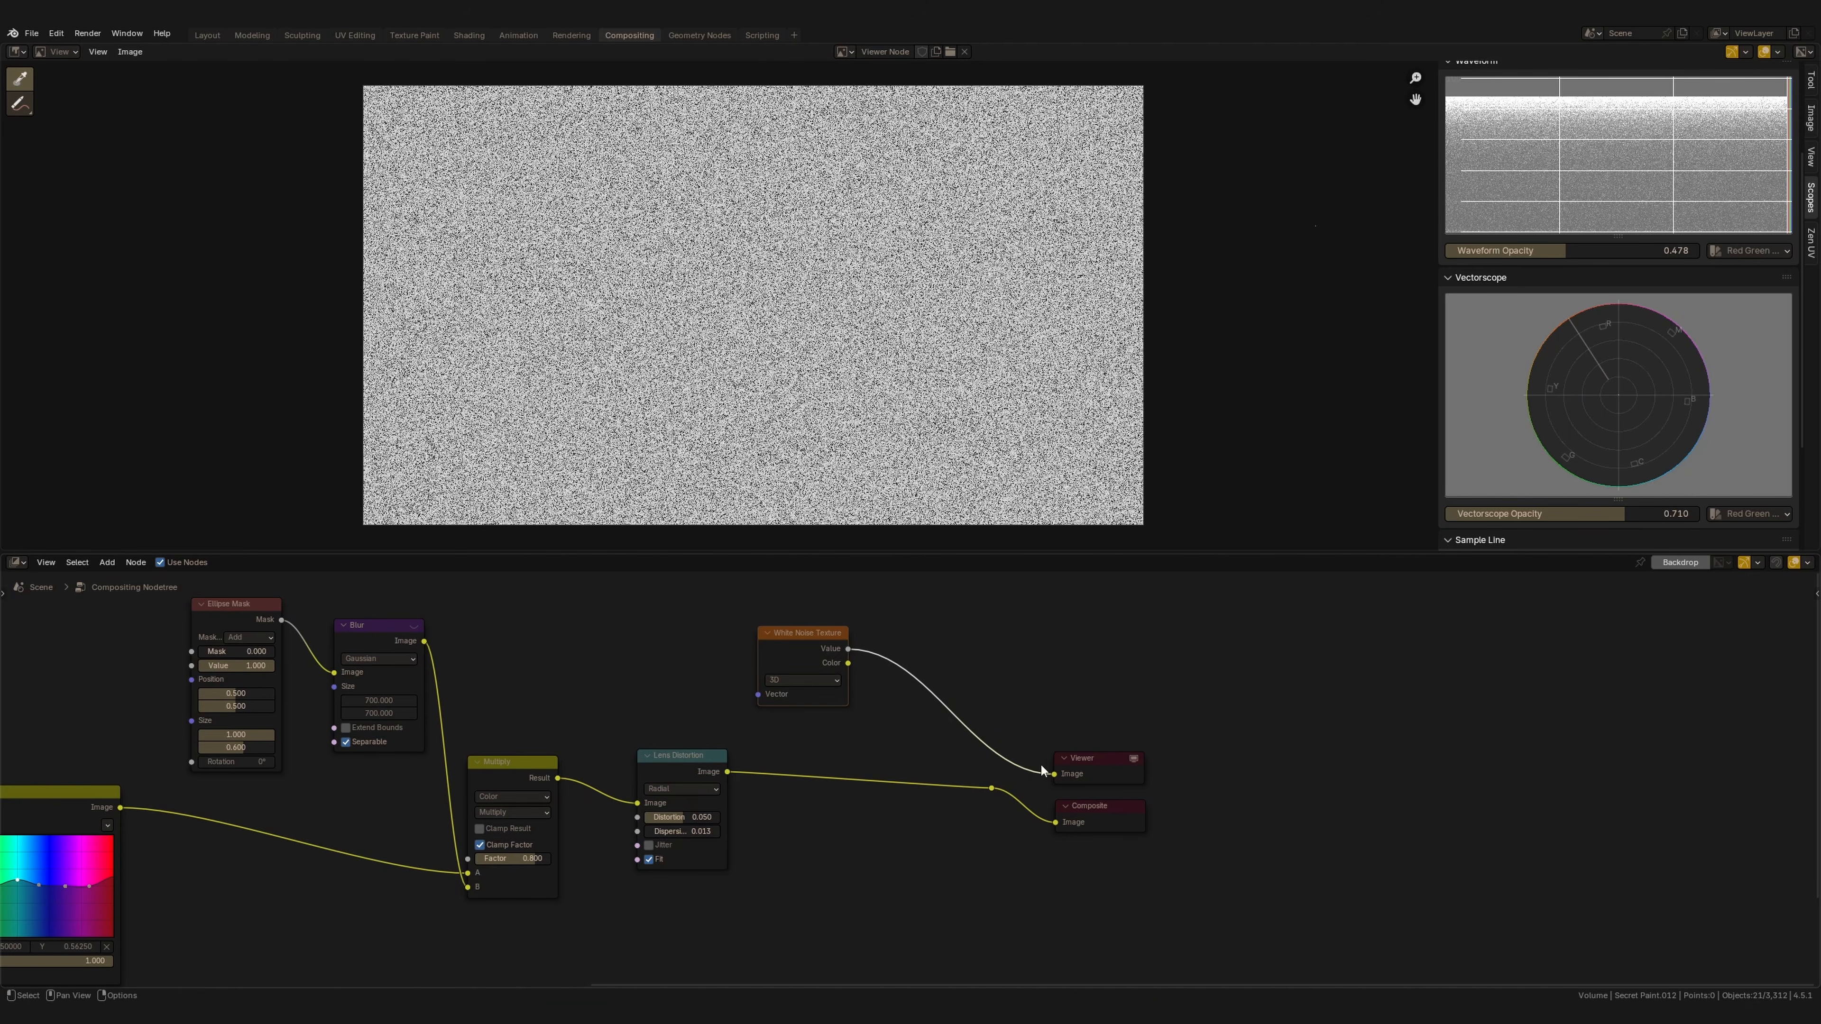
# Insert a Mix node between the Lens Distortion node and the Viewer and Composite outputs.
pyautogui.click(825, 682)
pyautogui.click(804, 755)
pyautogui.moveTo(803, 708); pyautogui.dragTo(832, 710)
pyautogui.moveTo(832, 707); pyautogui.dragTo(884, 700, button='middle')
pyautogui.click(864, 677)
pyautogui.click(840, 736)
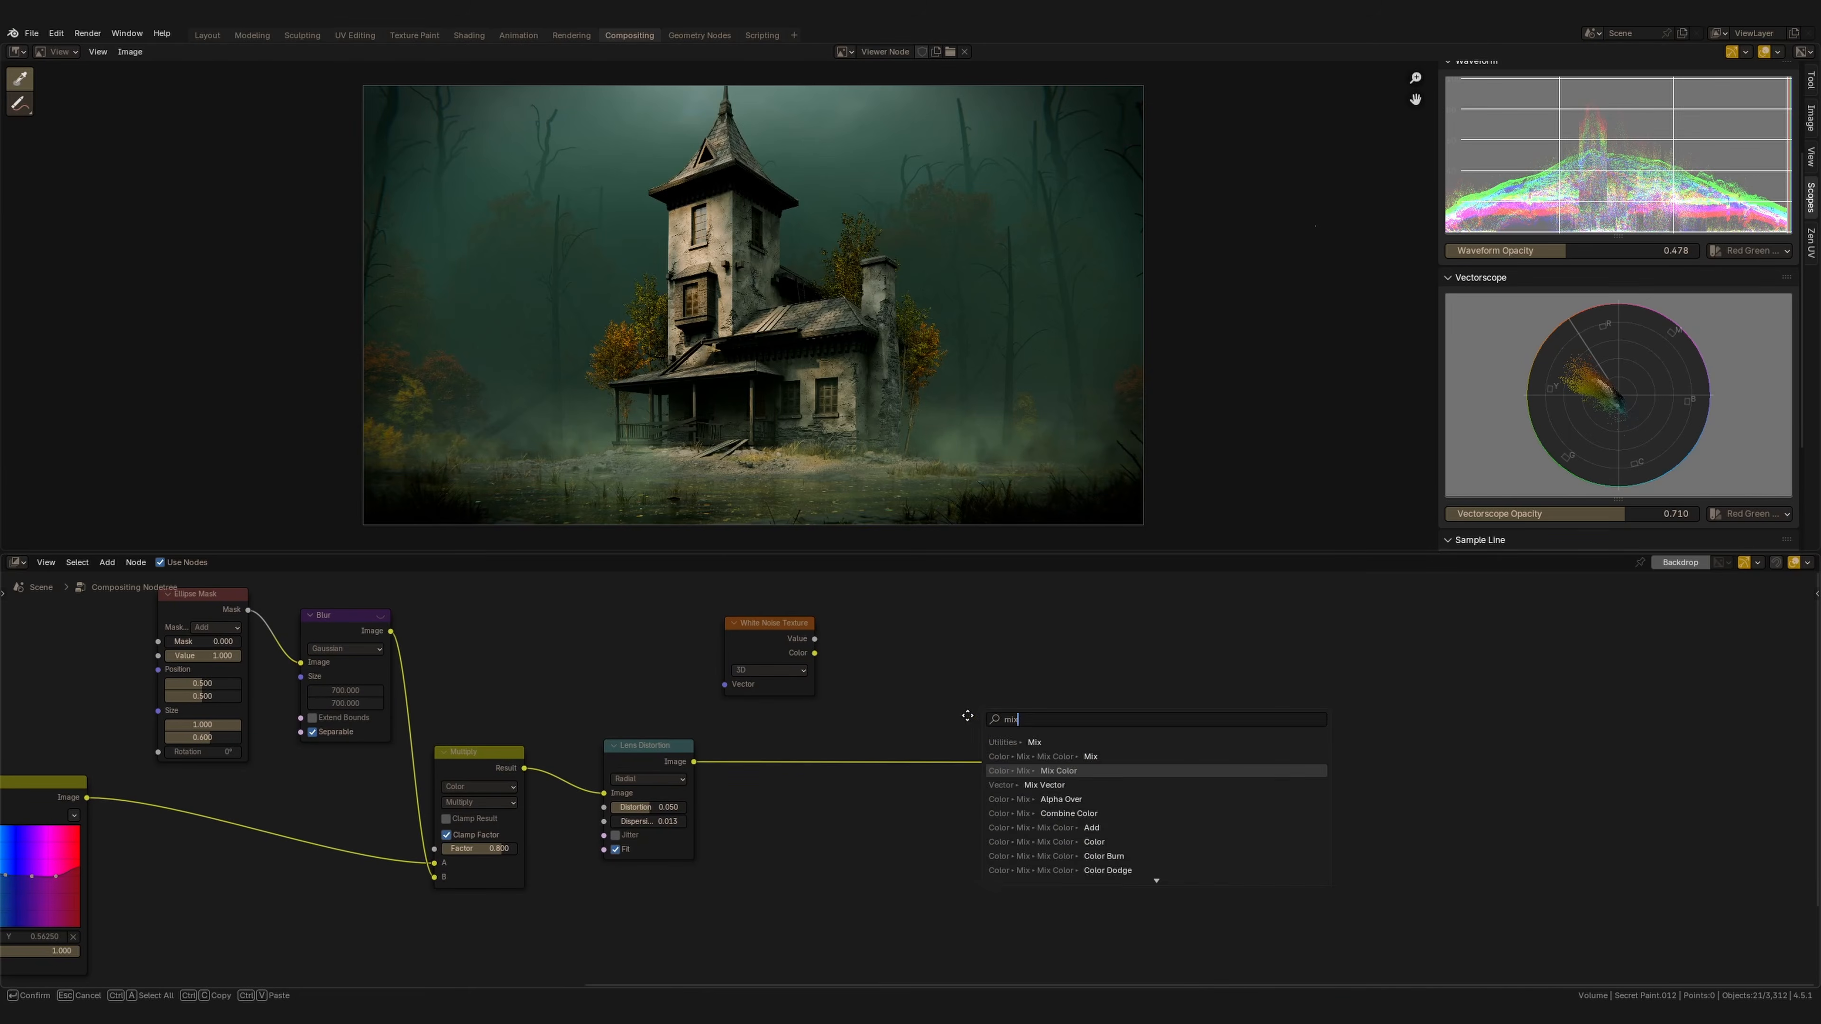
pyautogui.press('Return')
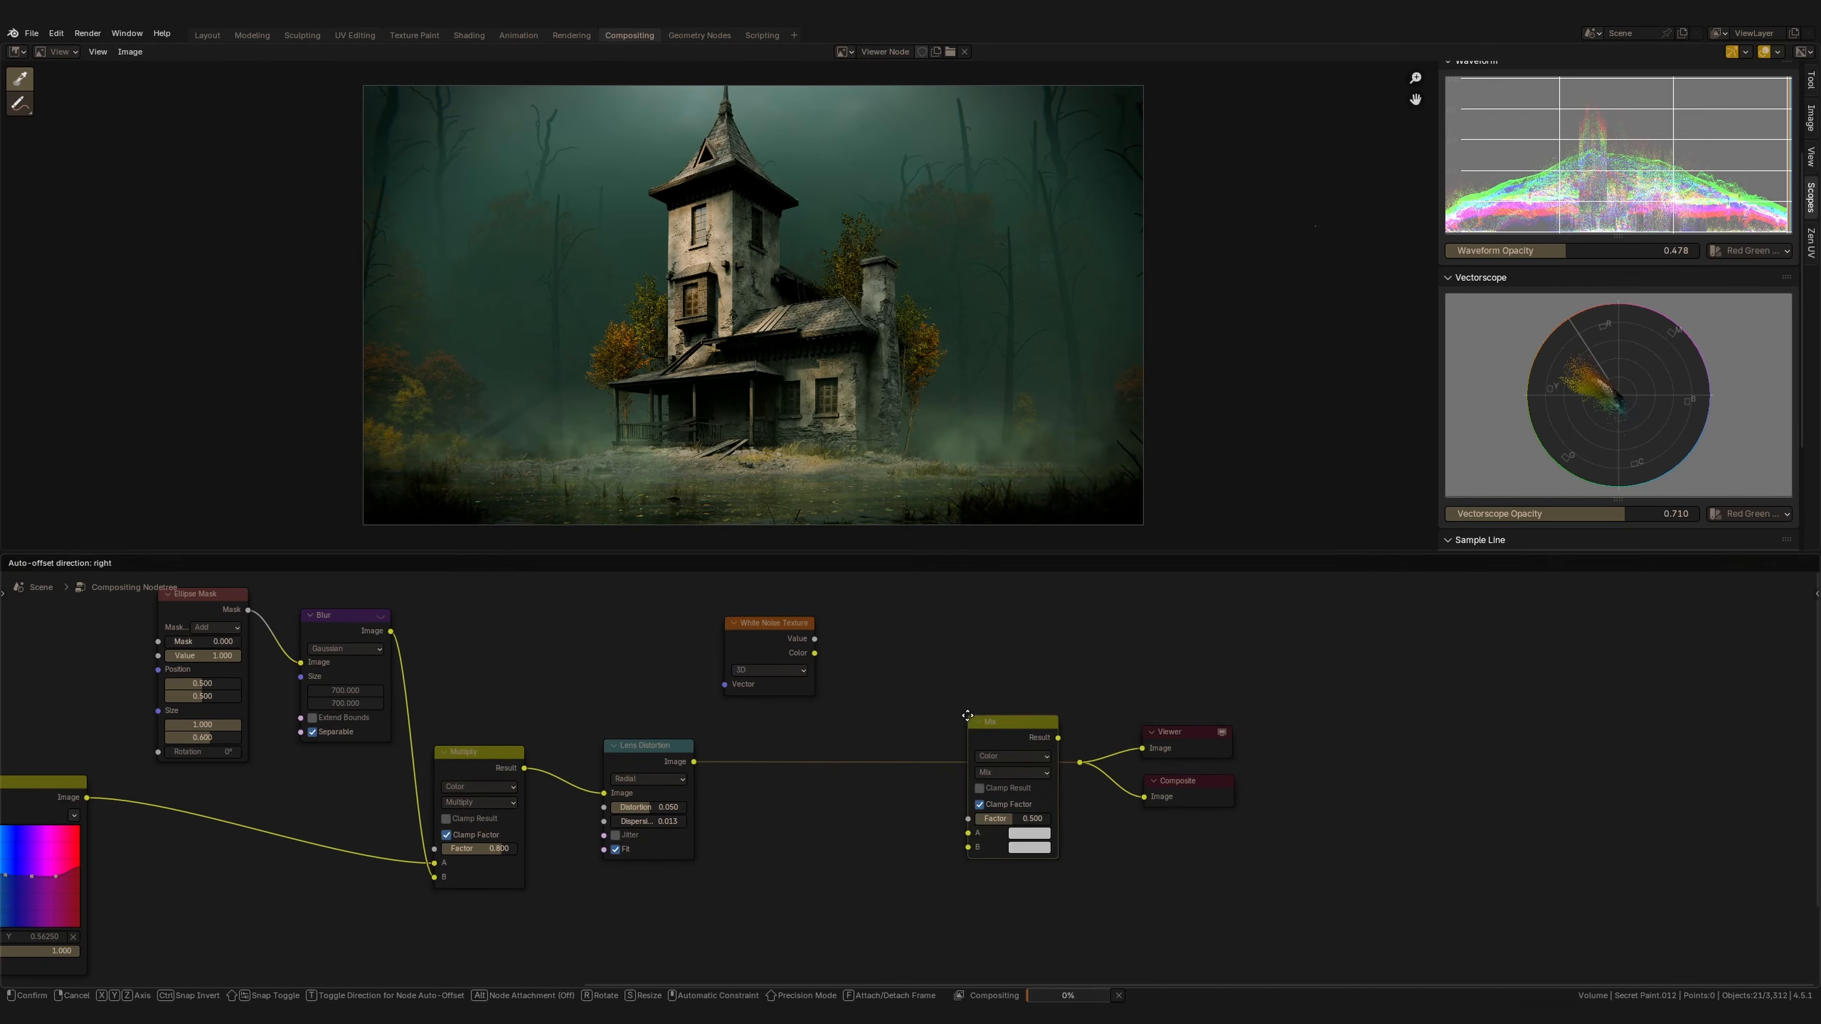
# Connect the White Noise Texture's value output to the Mix node's second input.
pyautogui.click(812, 633)
pyautogui.moveTo(835, 633); pyautogui.dragTo(916, 834)
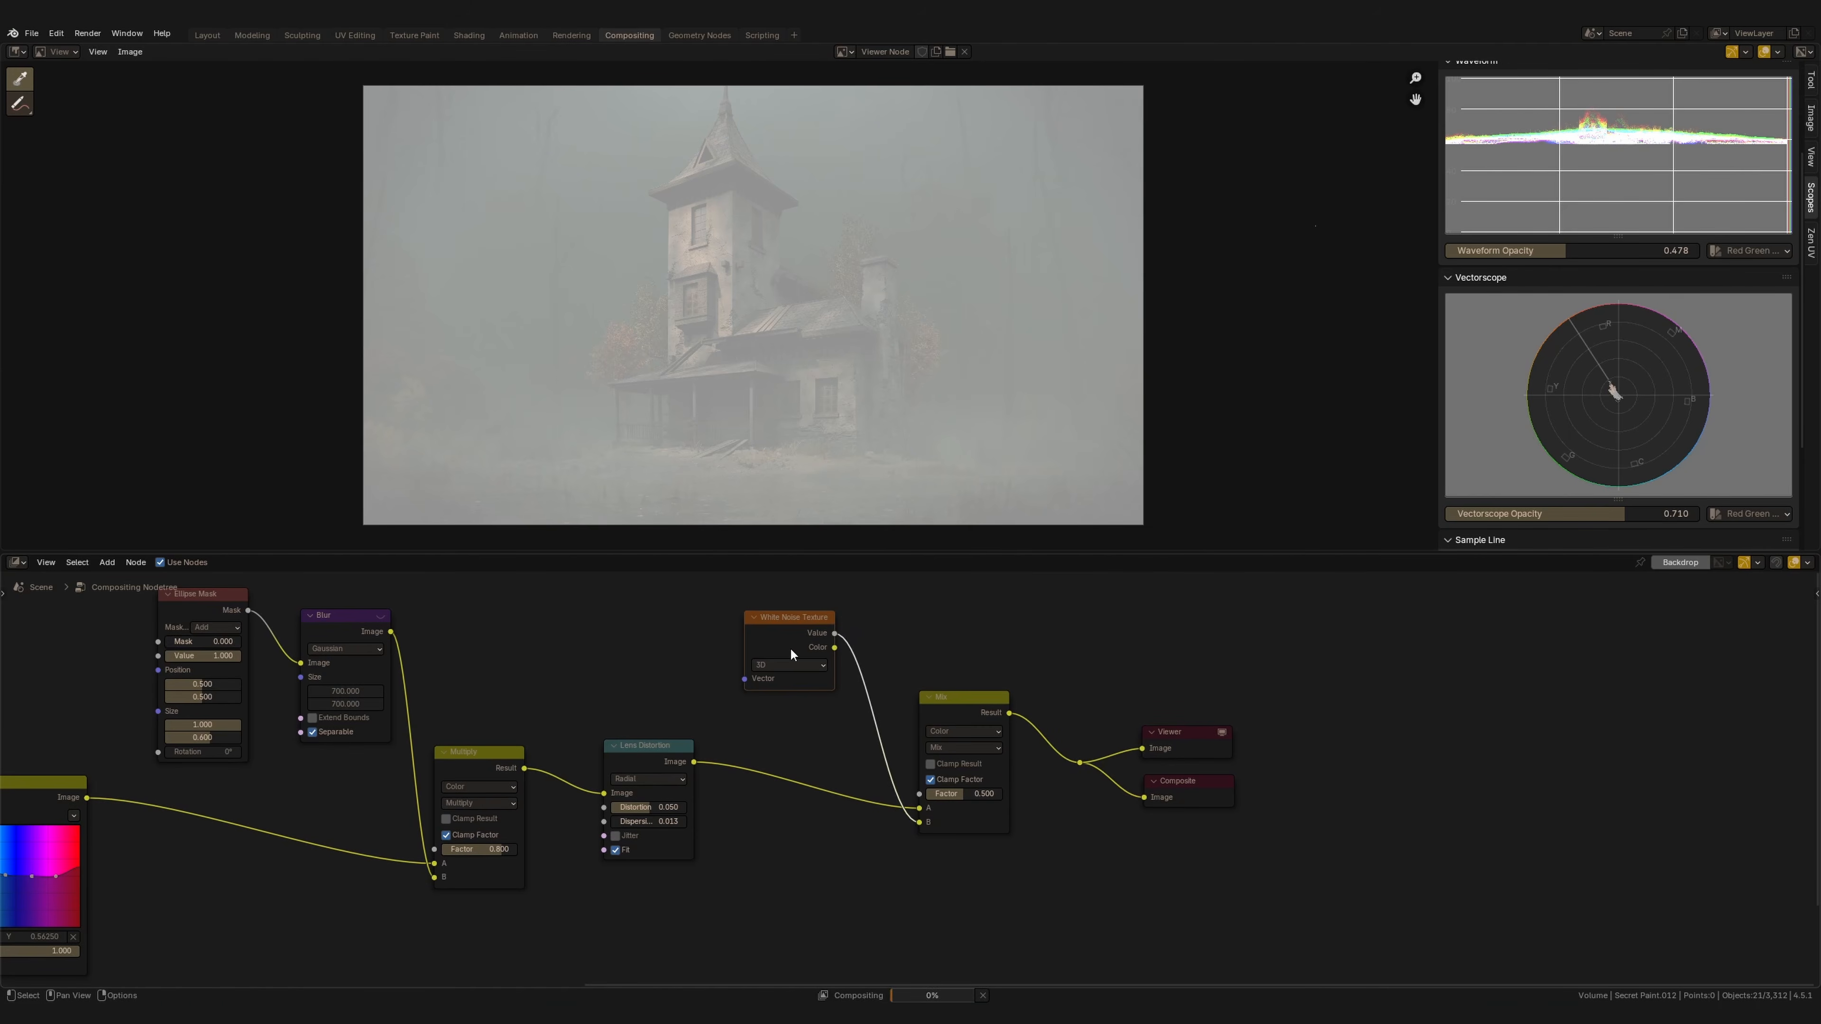
# Set the noise Mix node's blending mode to Multiply and its factor to 0.2, then inspect the grain up close.
pyautogui.moveTo(792, 638); pyautogui.dragTo(791, 641)
pyautogui.scroll(1, 912, 307)
pyautogui.click(958, 747)
pyautogui.click(946, 813)
pyautogui.scroll(2, 889, 387)
pyautogui.keyDown('ctrl'); pyautogui.moveTo(908, 334); pyautogui.dragTo(908, 409, button='middle'); pyautogui.keyUp('ctrl')
pyautogui.moveTo(892, 345); pyautogui.dragTo(925, 193, button='middle')
pyautogui.click(963, 700)
pyautogui.click(973, 795)
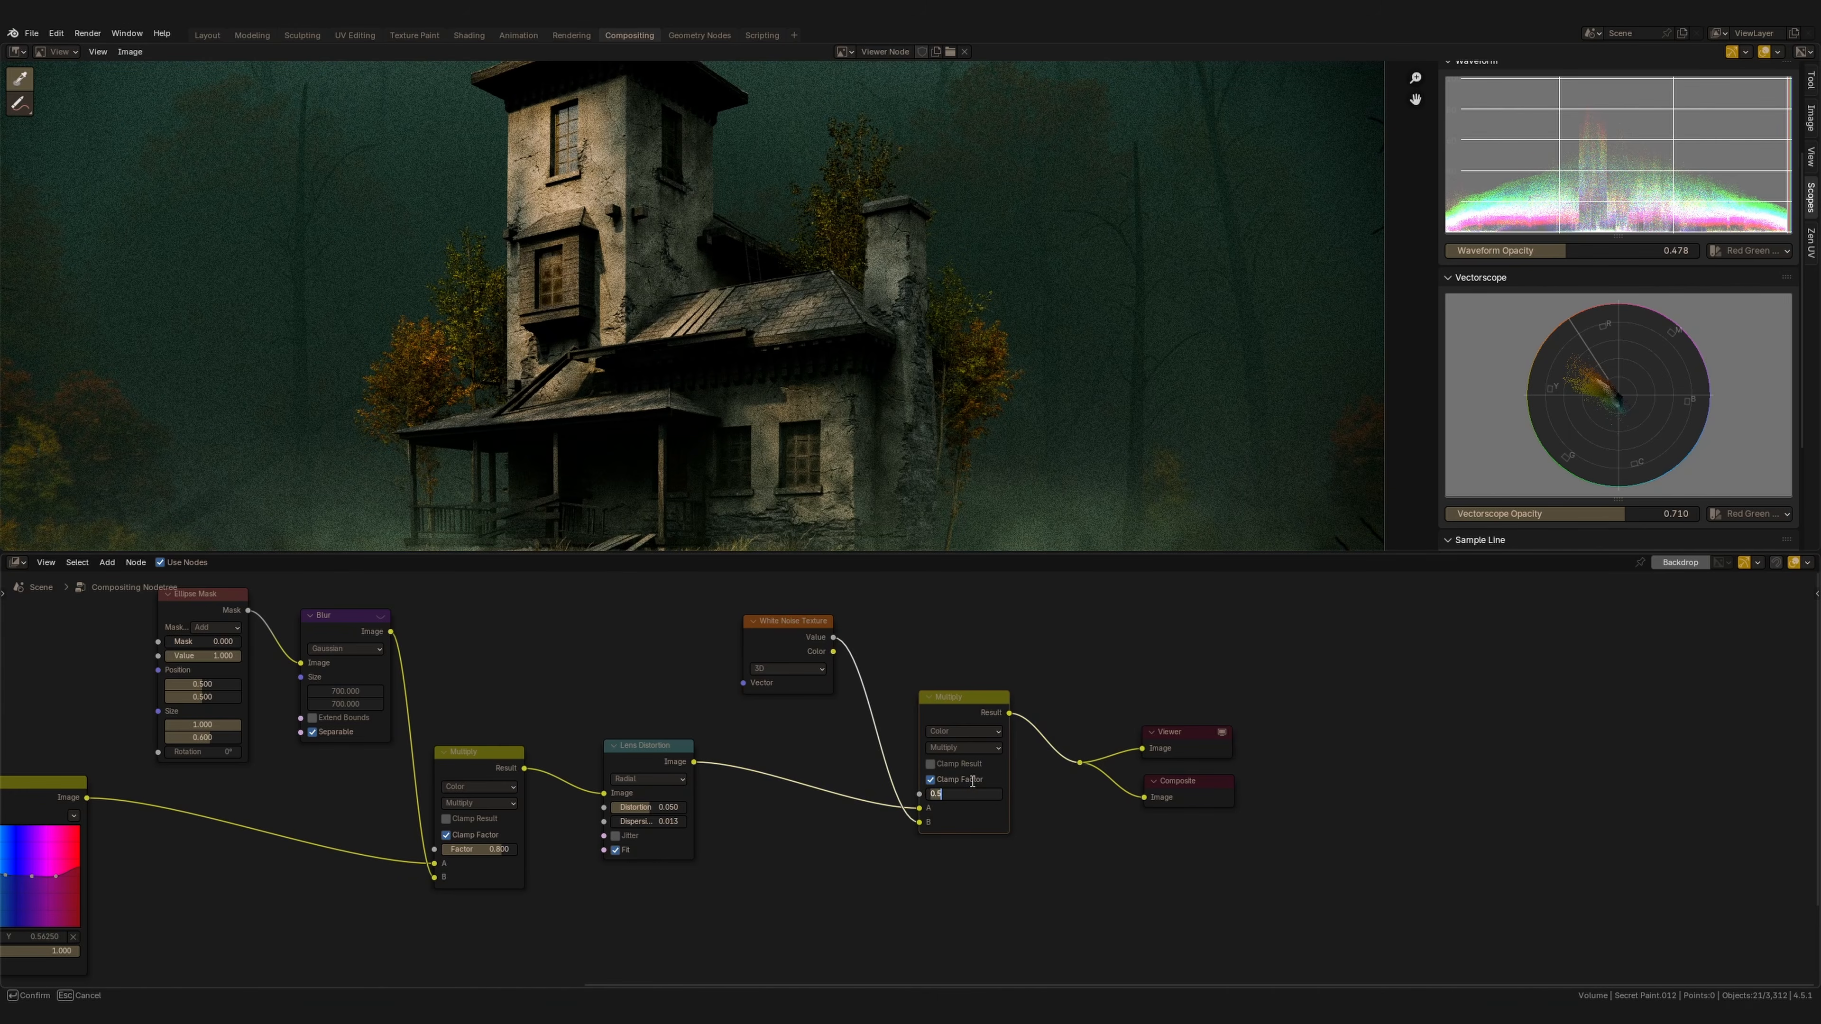
pyautogui.write('0.2')
pyautogui.press('Return')
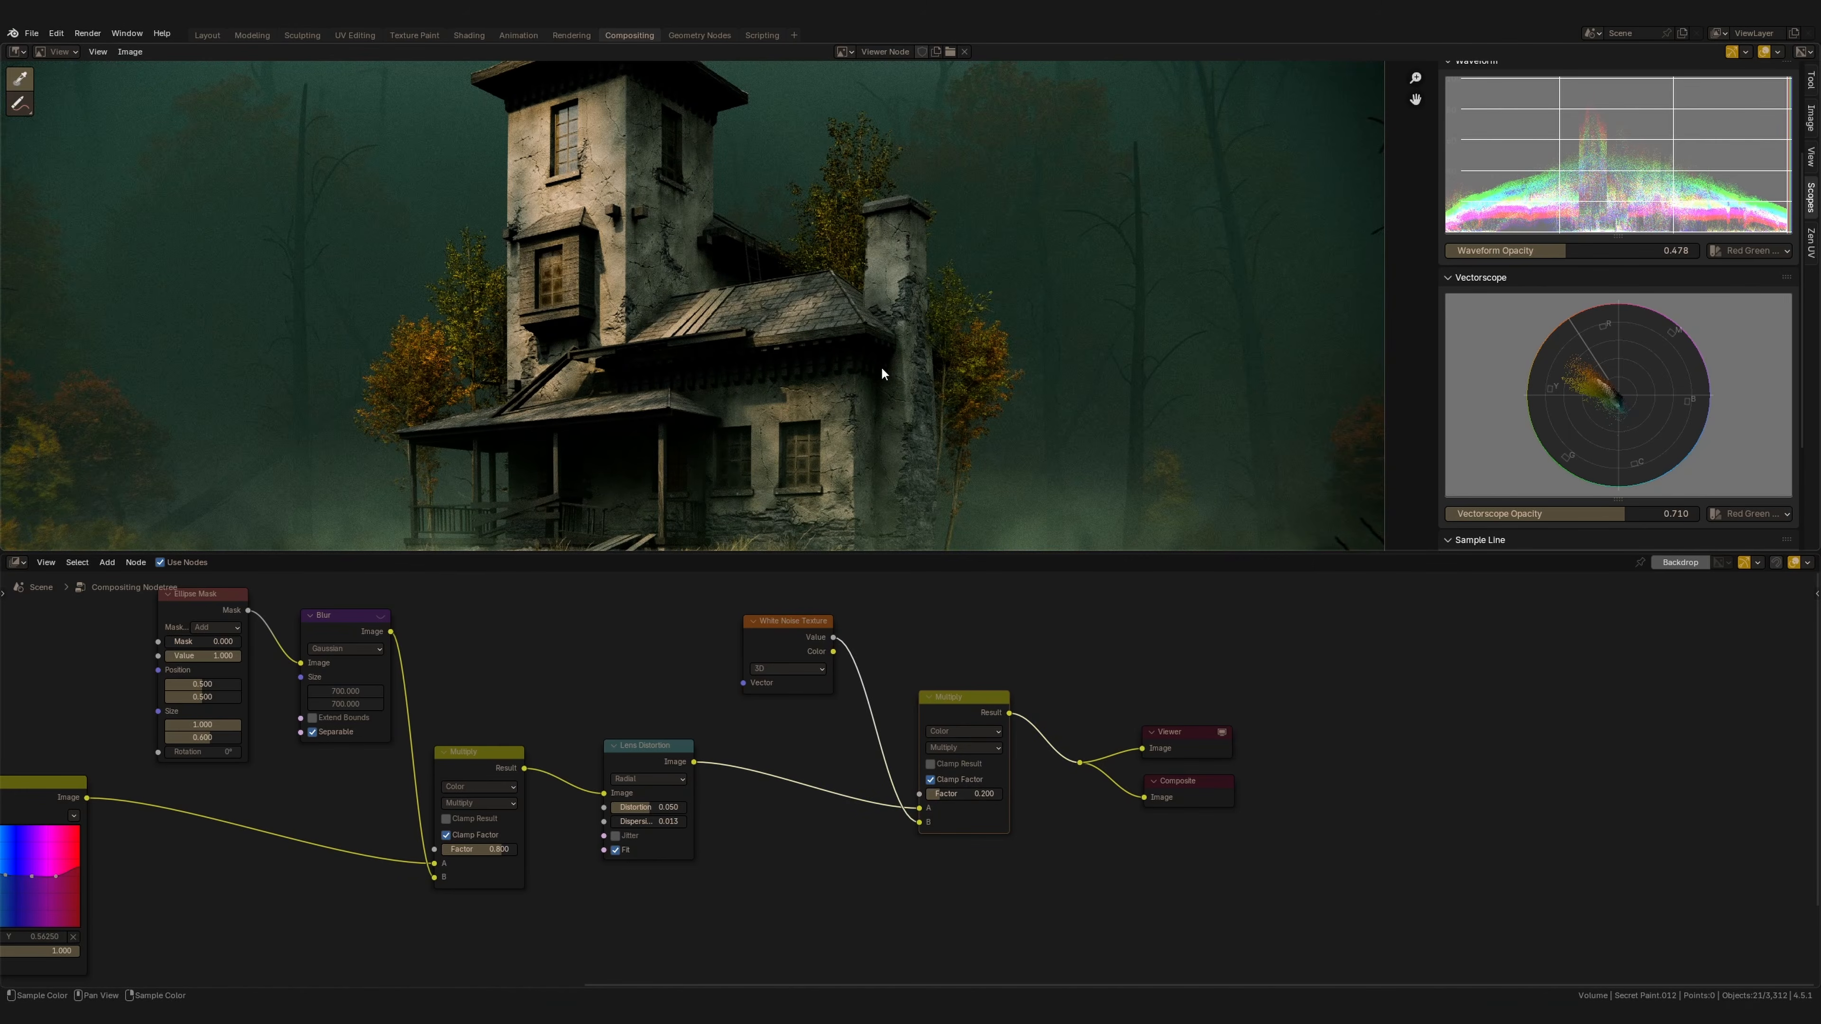
pyautogui.keyDown('ctrl'); pyautogui.moveTo(861, 397); pyautogui.dragTo(900, 383, button='middle'); pyautogui.keyUp('ctrl')
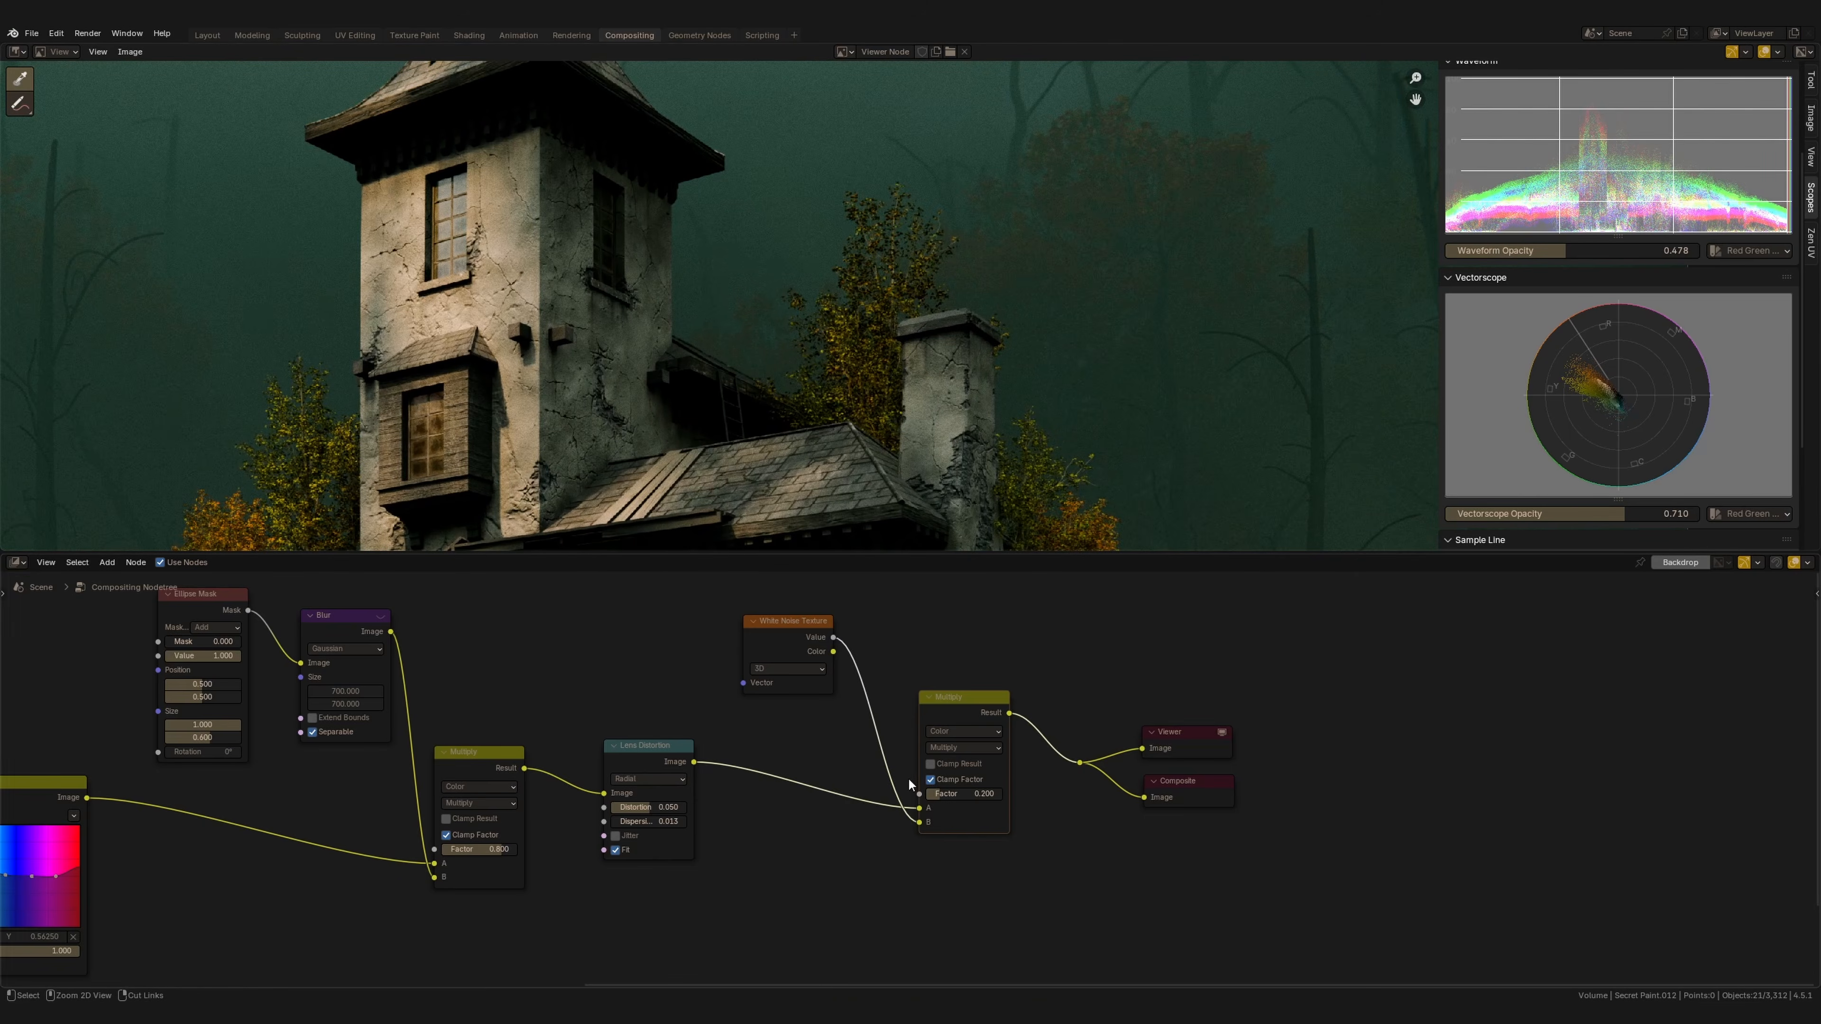
pyautogui.scroll(2, 912, 780)
pyautogui.scroll(-1, 935, 318)
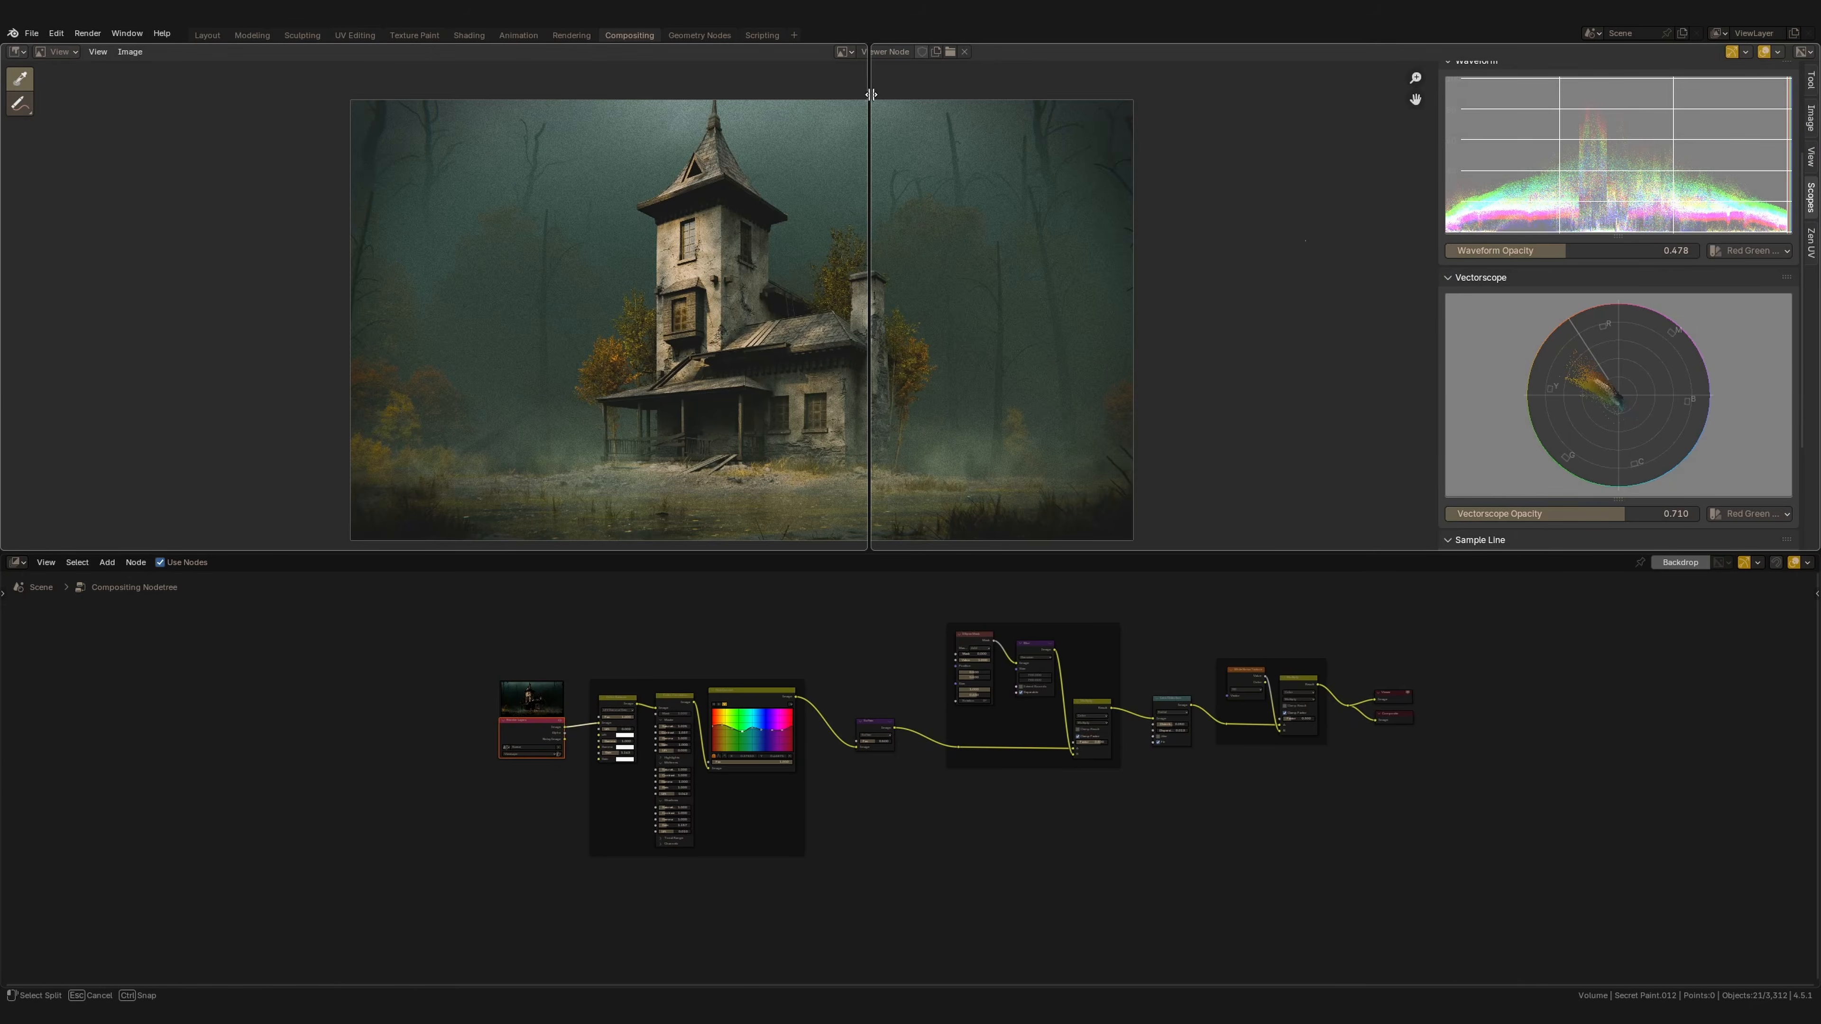
# Split the image editor and display the Render Result beside the Viewer output for comparison.
pyautogui.click(869, 96)
pyautogui.click(368, 51)
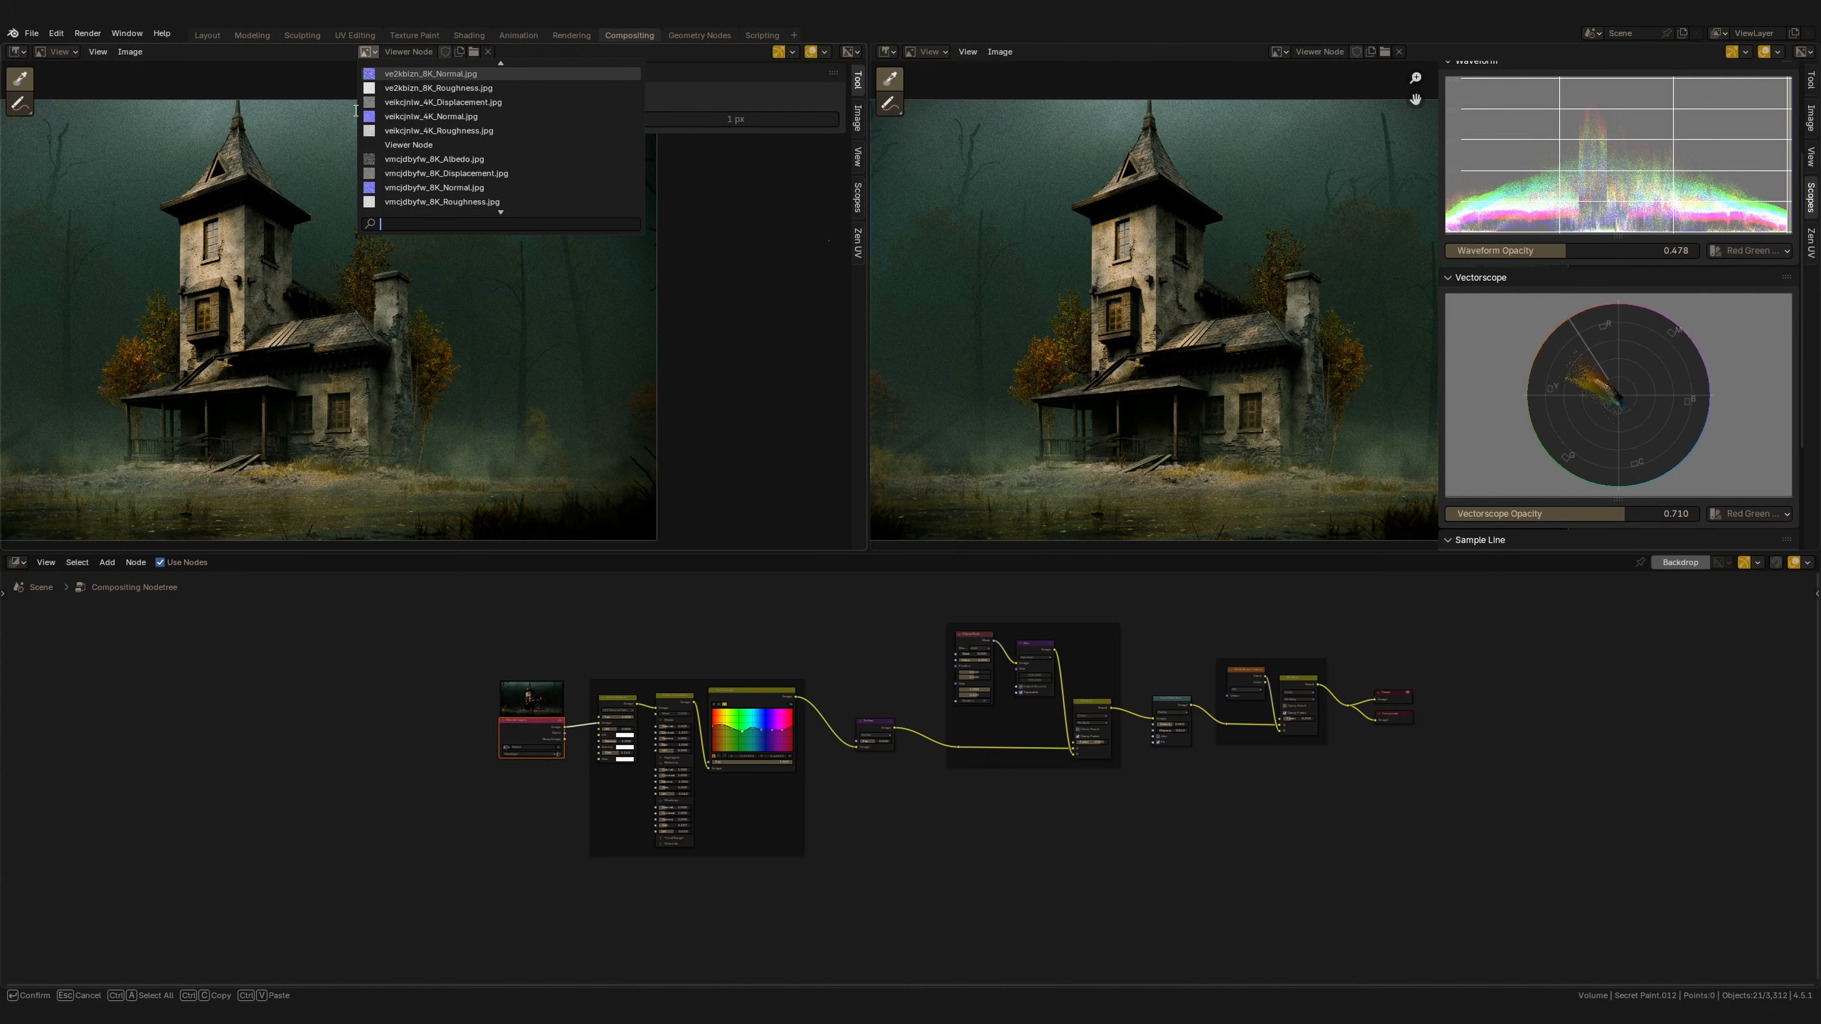
pyautogui.write('re')
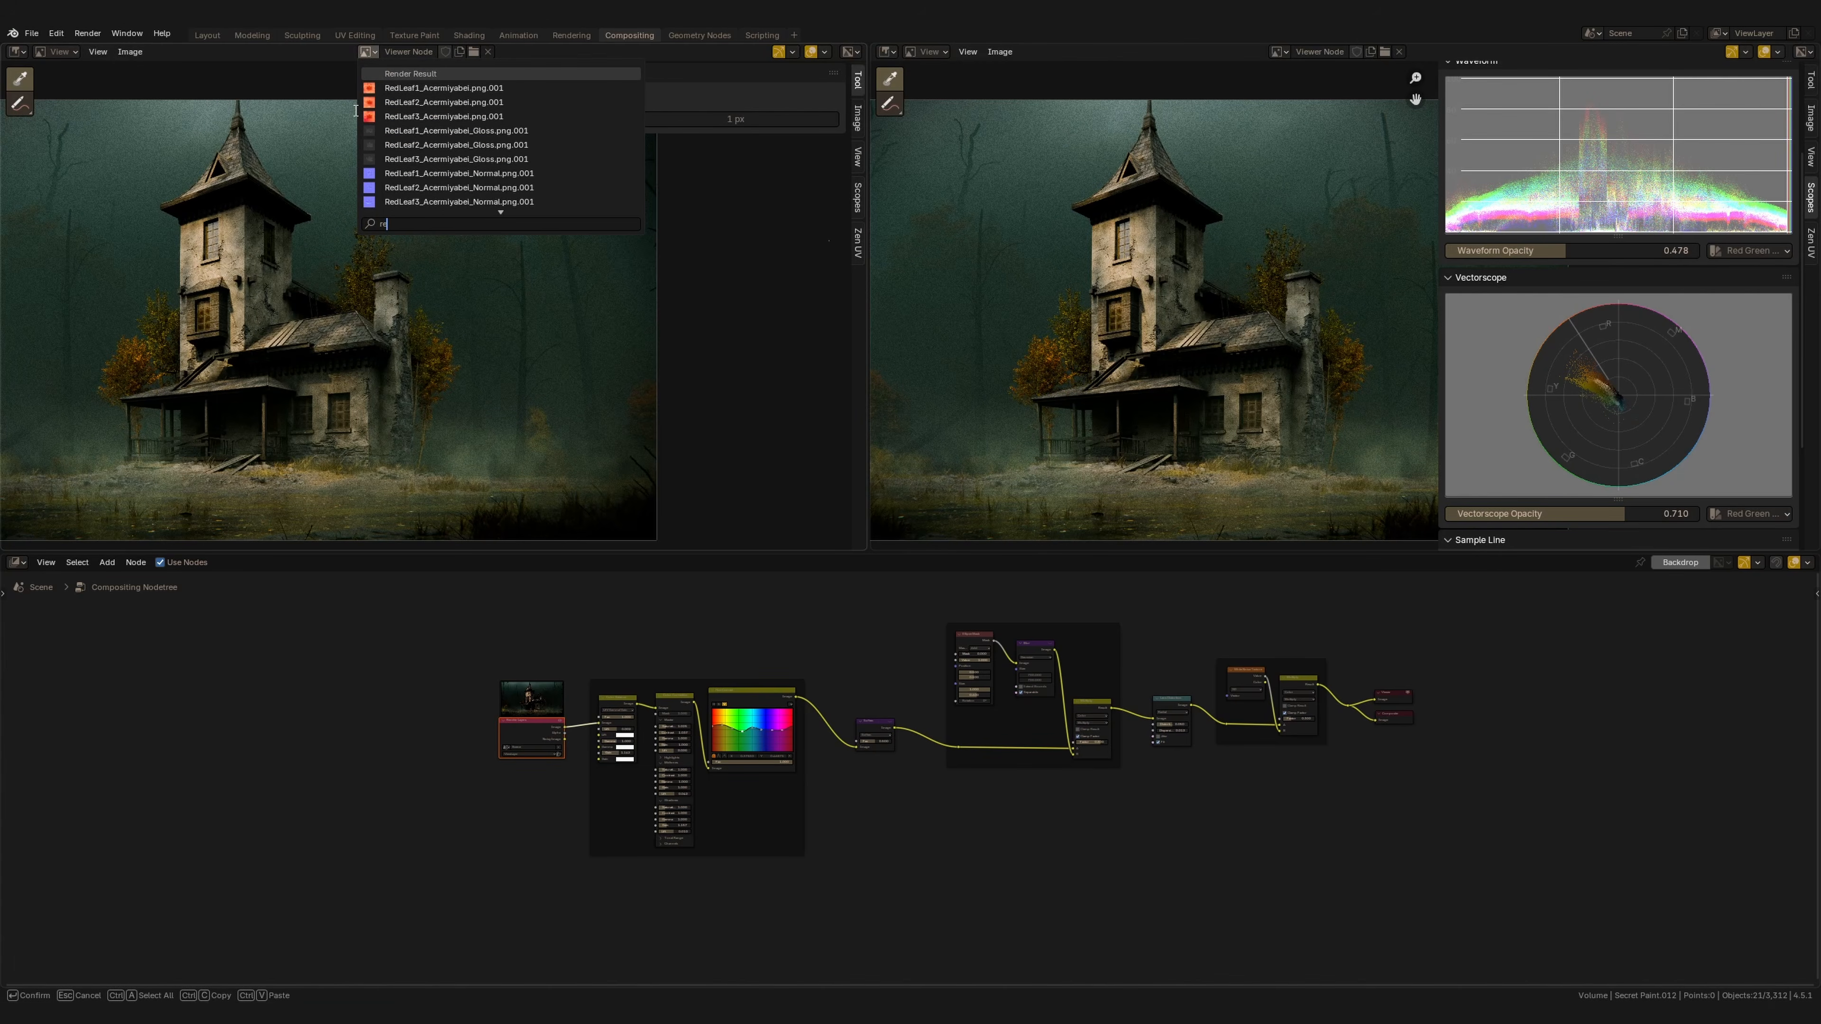
pyautogui.press('Return')
pyautogui.press('n')
pyautogui.moveTo(432, 305); pyautogui.dragTo(584, 319, button='middle')
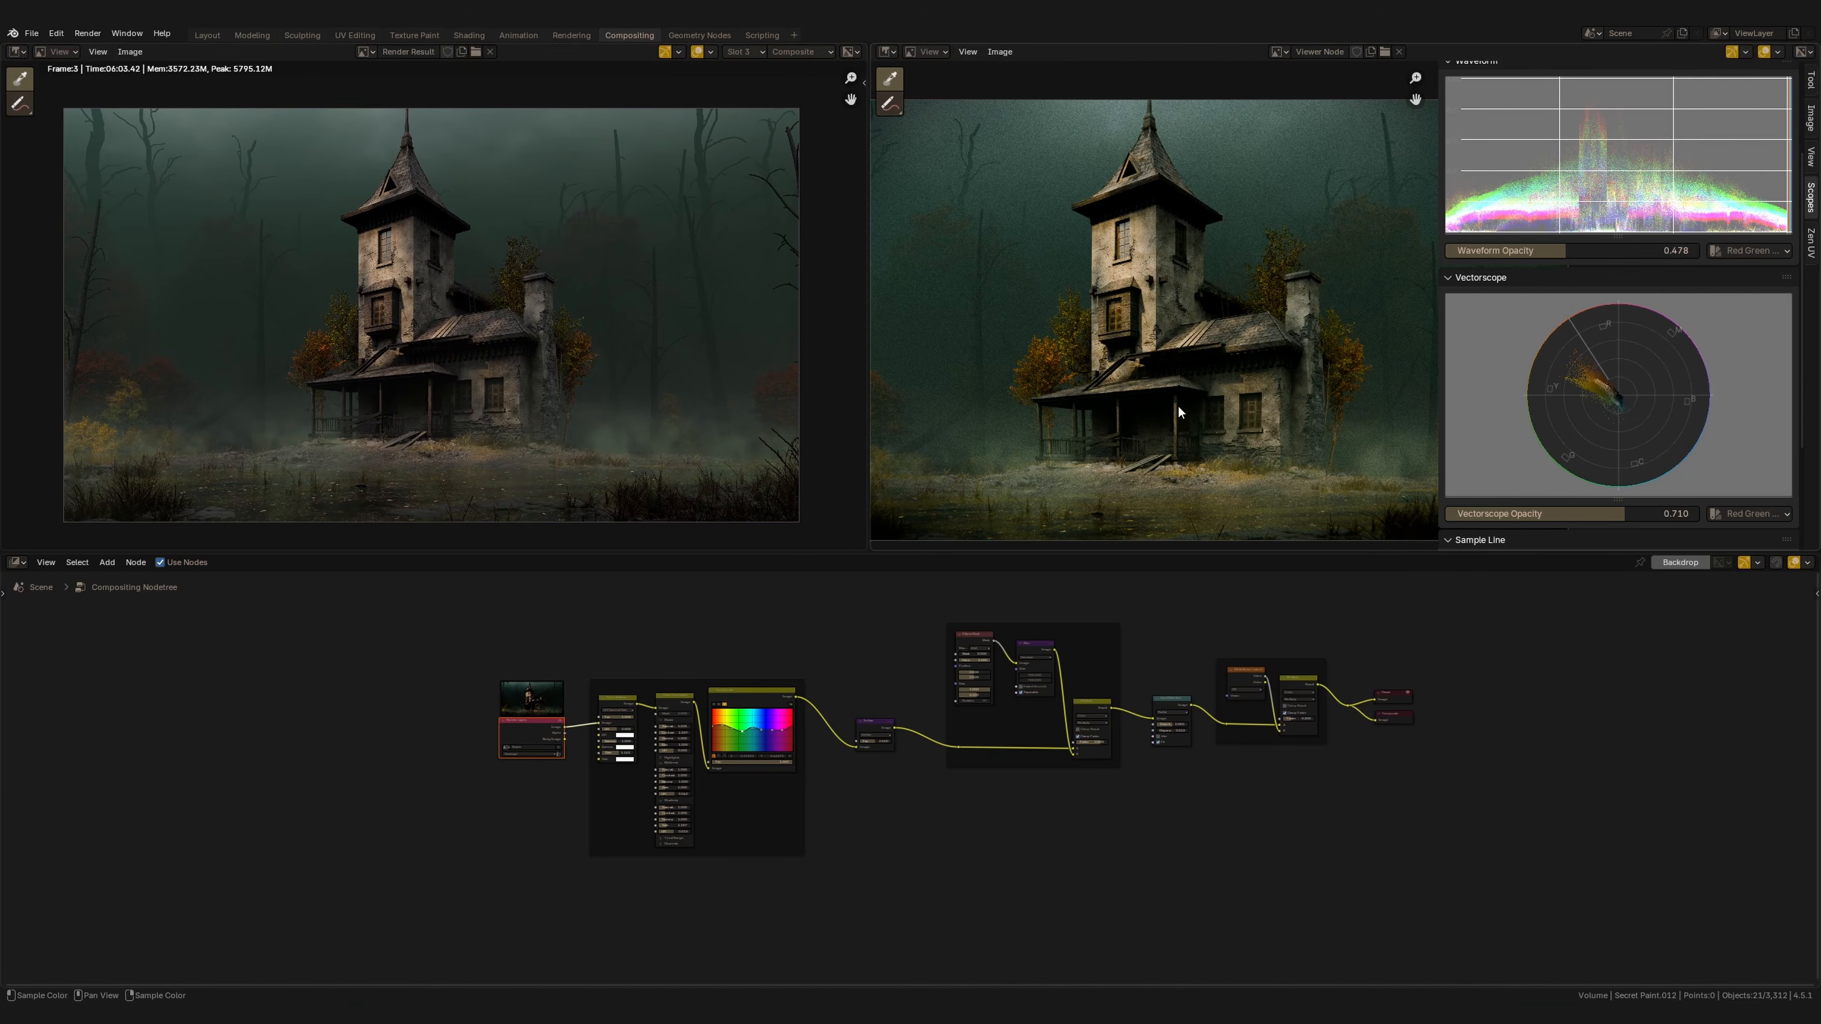
pyautogui.press('n')
pyautogui.moveTo(1201, 351); pyautogui.dragTo(1341, 370, button='middle')
pyautogui.press('t')
pyautogui.press('t')
pyautogui.press('Home')
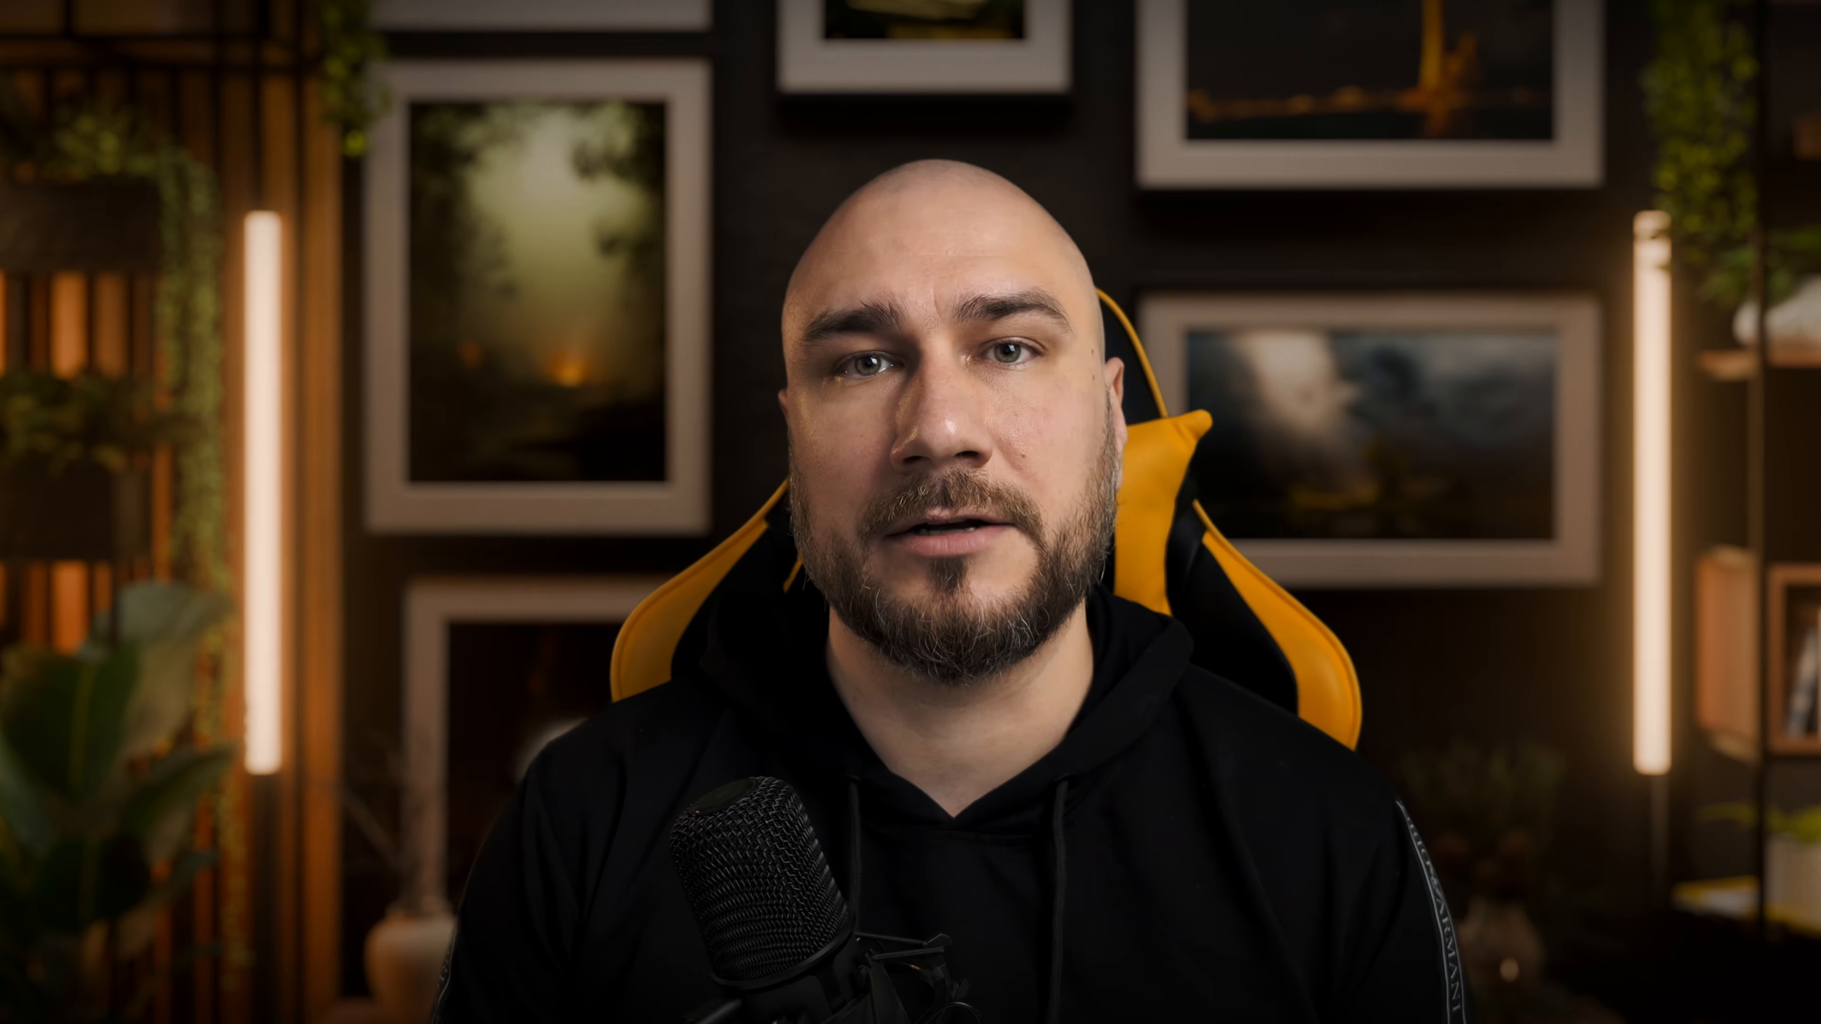